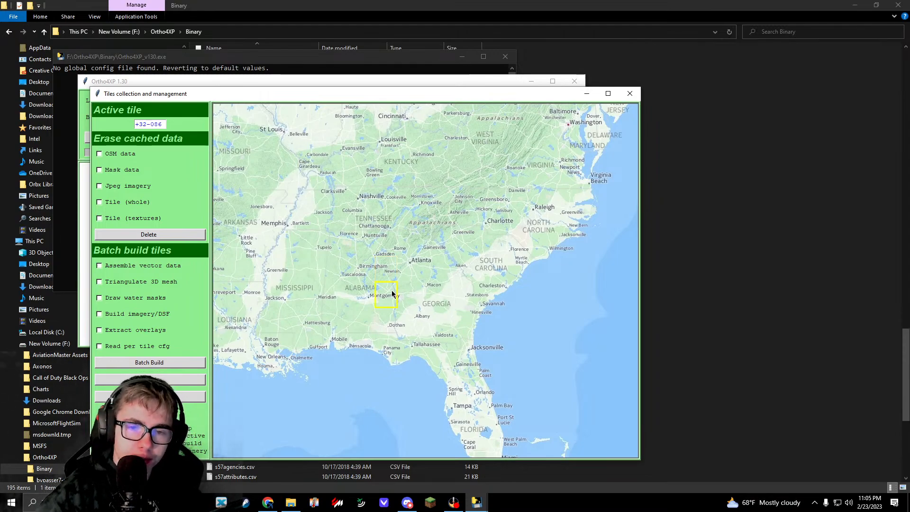
Step: Open the custom zoomlevels preview for tile +32-086 and load GO2 imagery at zoomlevel 13
left_click(477, 491)
left_click(479, 497)
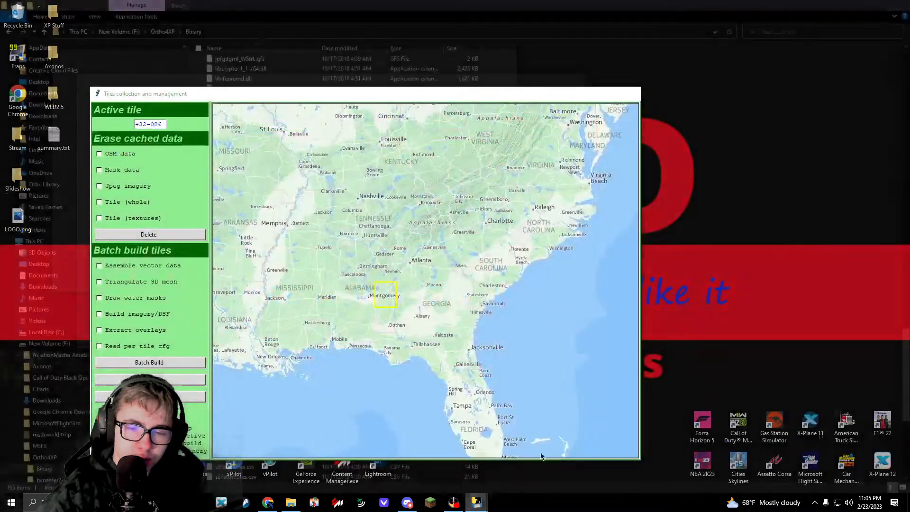
left_click(579, 461)
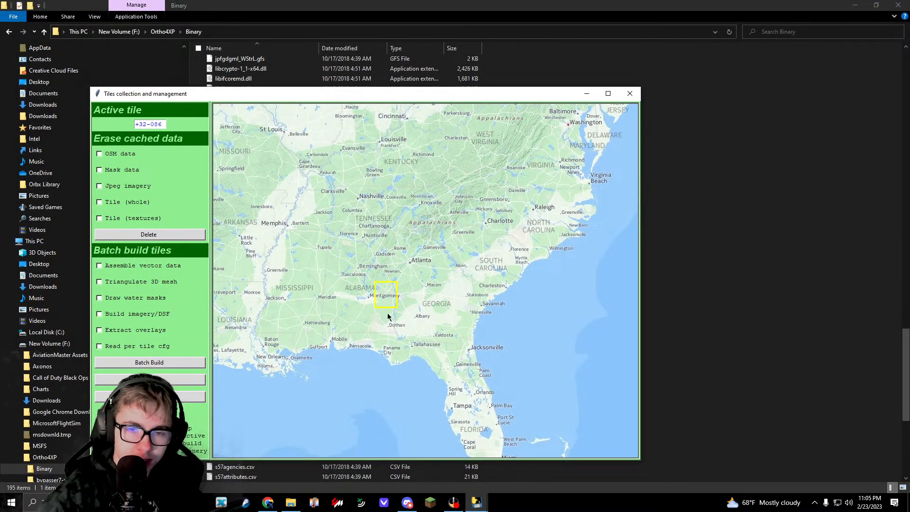
left_click(476, 501)
left_click(381, 455)
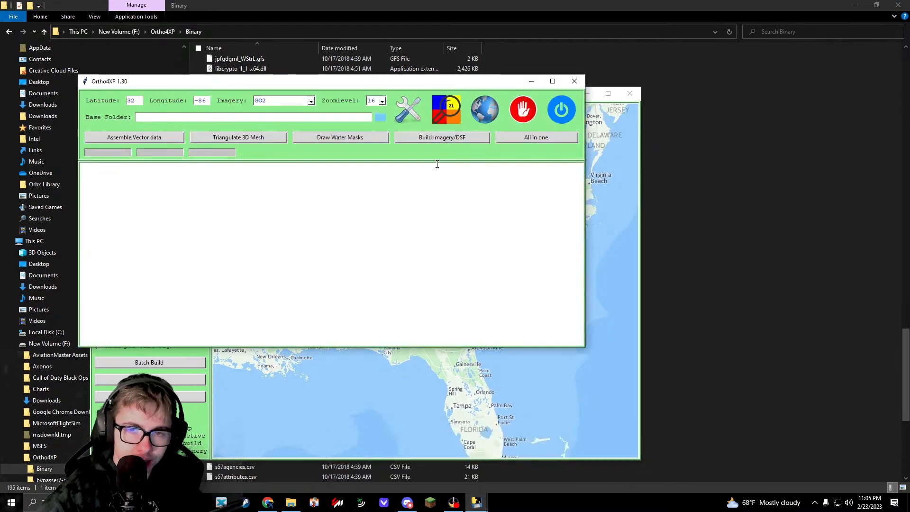
left_click(439, 116)
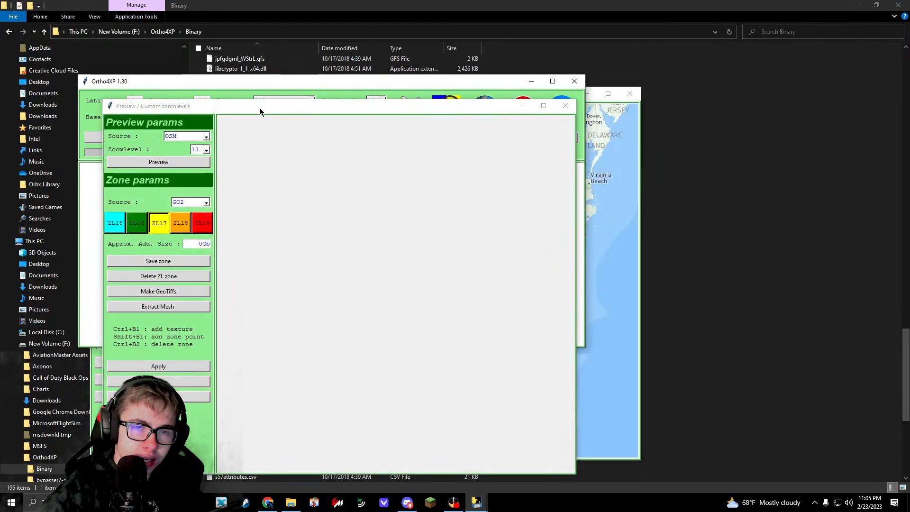
left_click(222, 121)
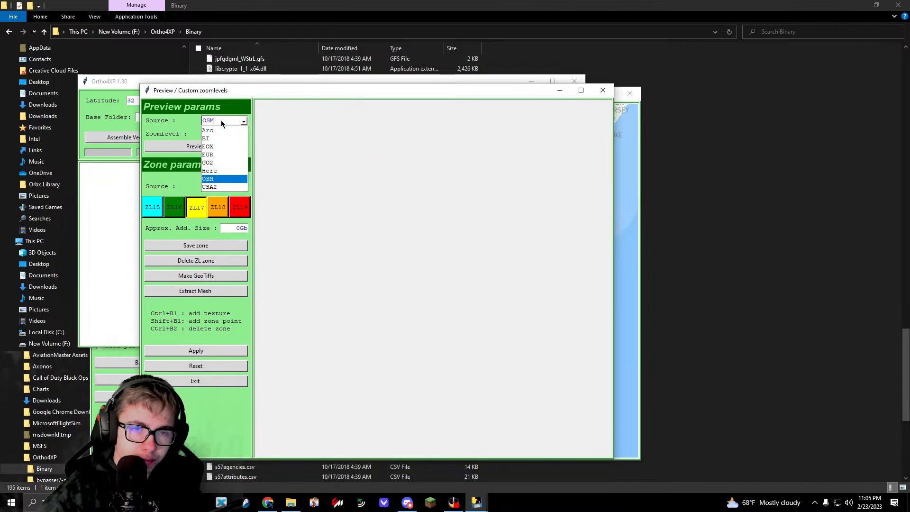
left_click(214, 163)
left_click(232, 168)
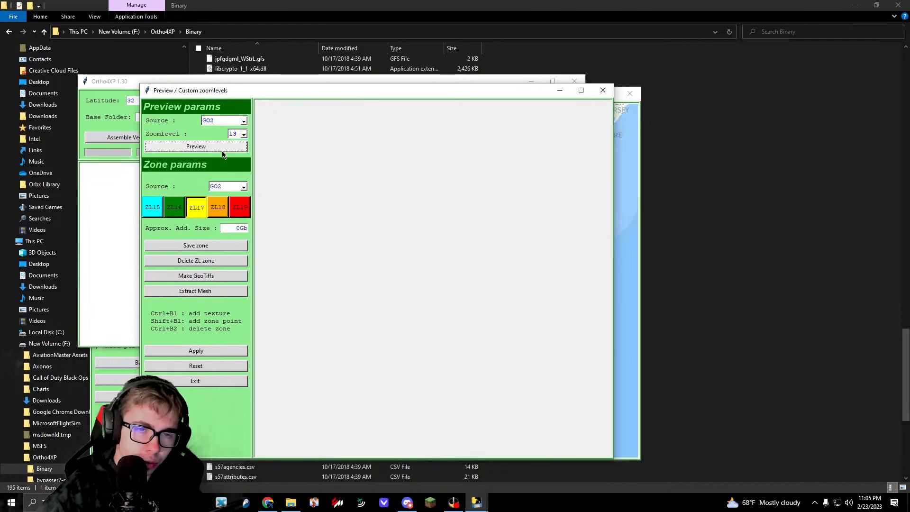
left_click(222, 146)
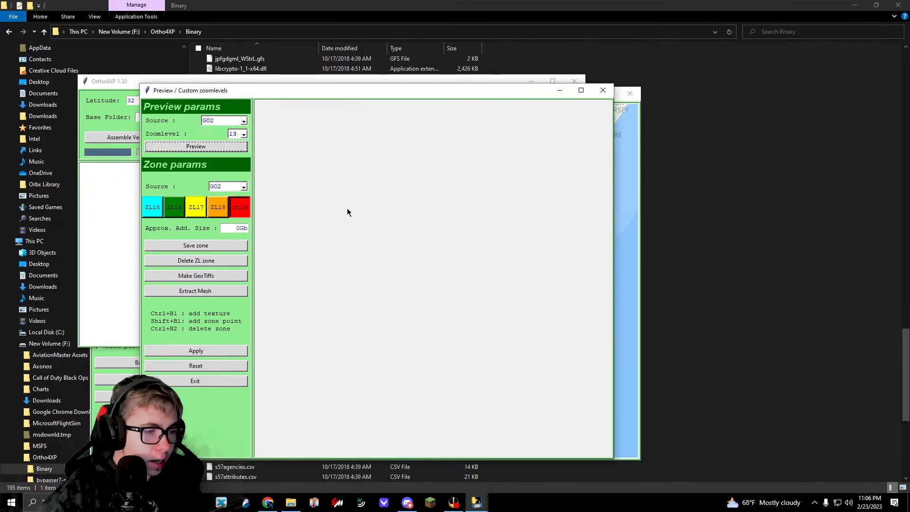
Step: Examine the satellite imagery across the previewed tile out to its eastern and southern borders, searching for the target airport
left_click_drag(466, 311, 460, 189)
right_click_drag(501, 334, 360, 208)
right_click_drag(478, 360, 474, 189)
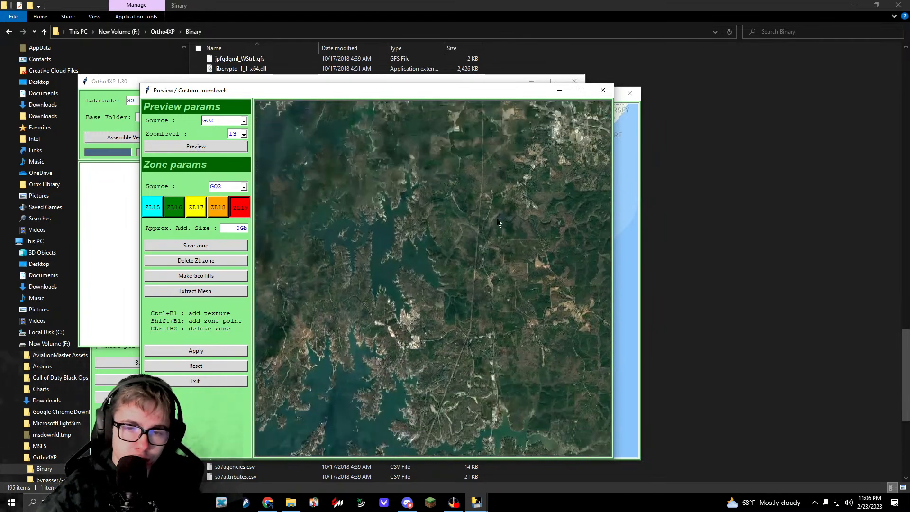
right_click_drag(531, 360, 680, 183)
right_click_drag(554, 374, 547, 212)
right_click_drag(526, 370, 493, 189)
right_click_drag(493, 370, 455, 199)
right_click_drag(474, 349, 467, 142)
right_click_drag(467, 285, 662, 120)
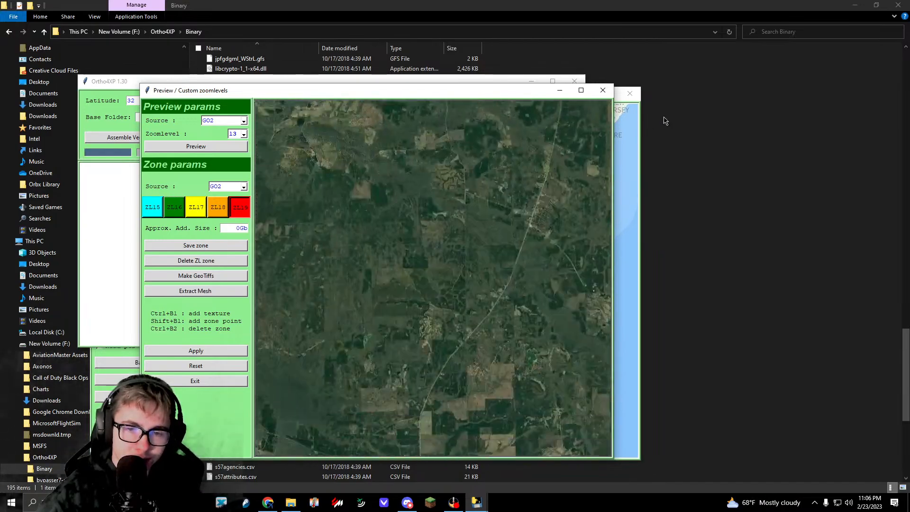
right_click_drag(413, 190, 634, 252)
right_click_drag(534, 214, 447, 264)
right_click_drag(462, 166, 447, 265)
right_click_drag(535, 190, 379, 294)
right_click_drag(414, 232, 357, 291)
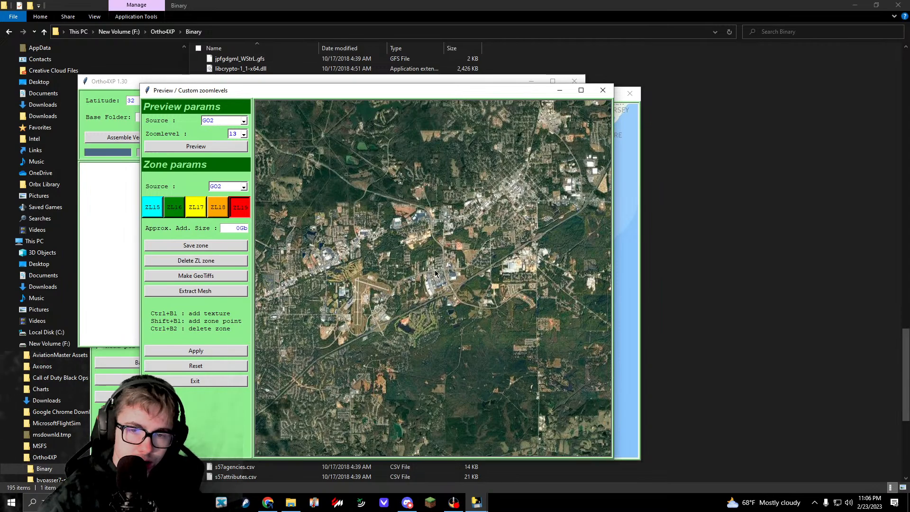
right_click_drag(466, 190, 416, 317)
right_click_drag(446, 147, 423, 279)
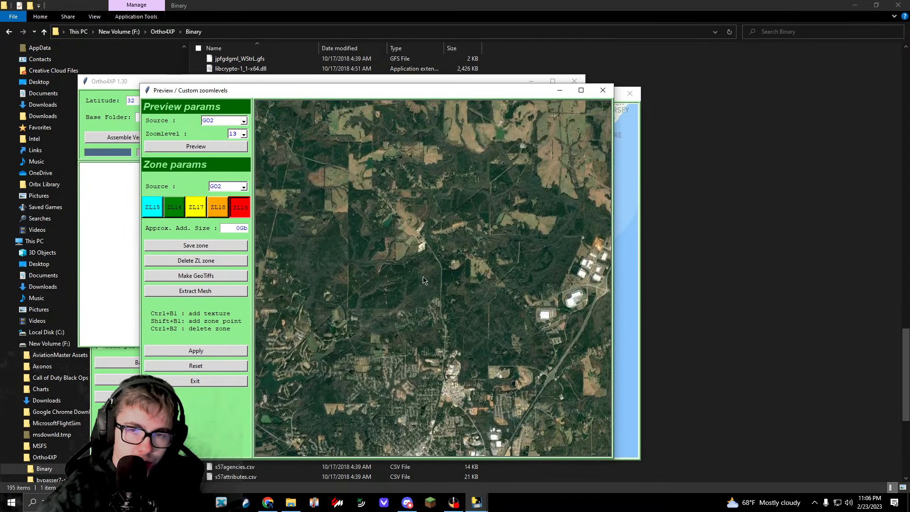
right_click_drag(477, 192, 426, 142)
right_click_drag(403, 318, 469, 240)
right_click_drag(413, 284, 468, 278)
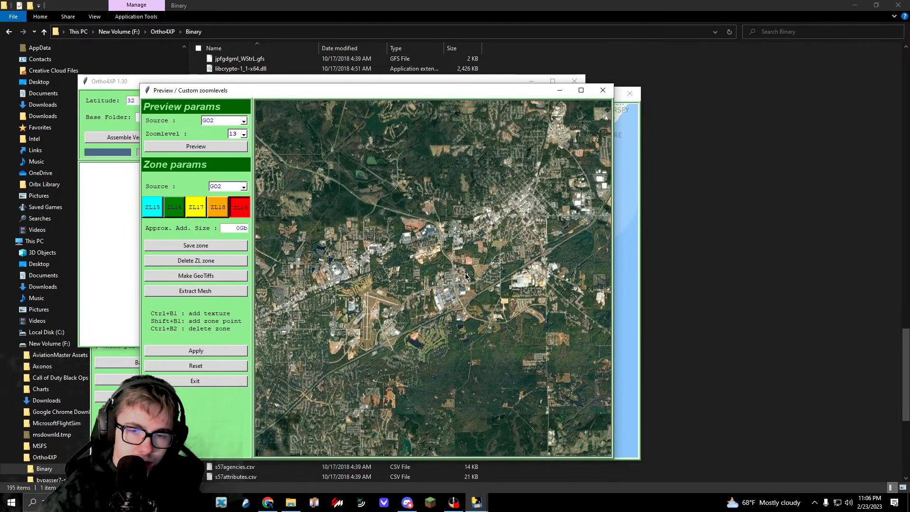
right_click_drag(360, 237, 578, 341)
right_click_drag(341, 189, 521, 322)
right_click_drag(370, 147, 604, 345)
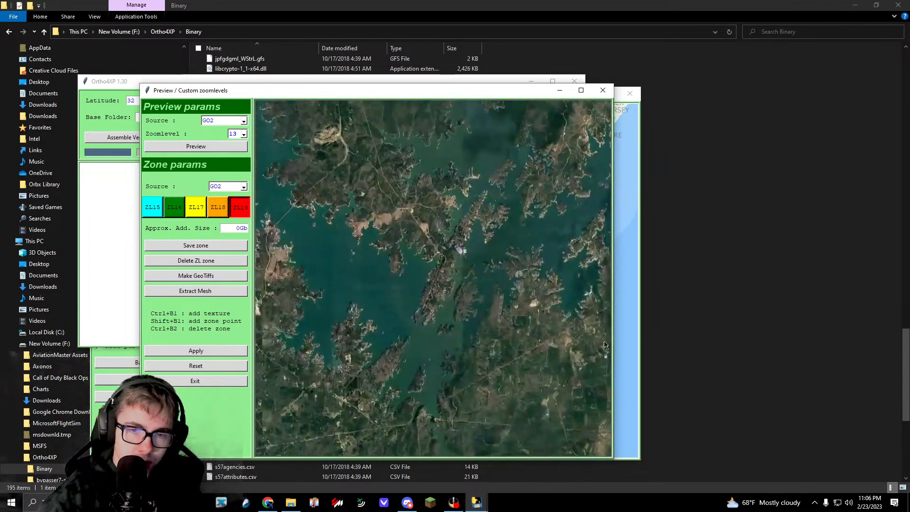
right_click_drag(426, 166, 499, 341)
right_click_drag(417, 227, 500, 486)
right_click_drag(483, 200, 495, 409)
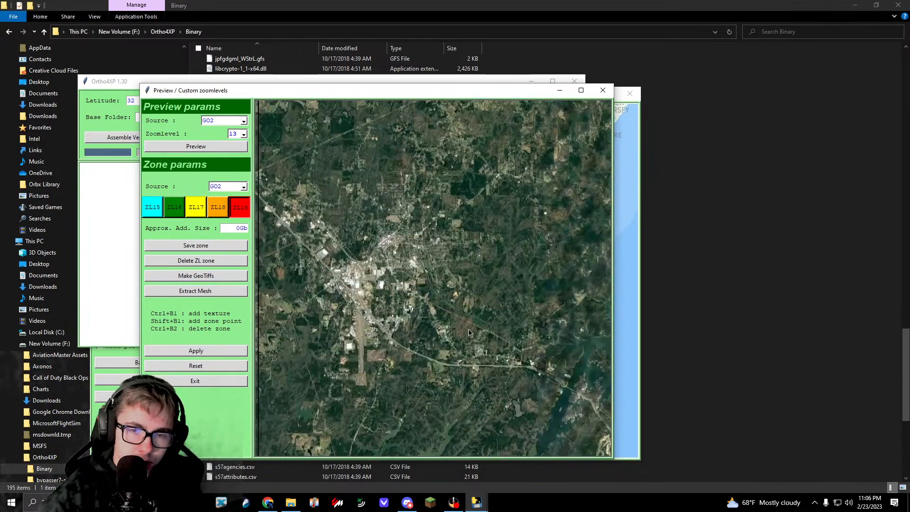
right_click_drag(474, 223, 466, 360)
right_click_drag(455, 199, 467, 379)
right_click_drag(440, 214, 455, 379)
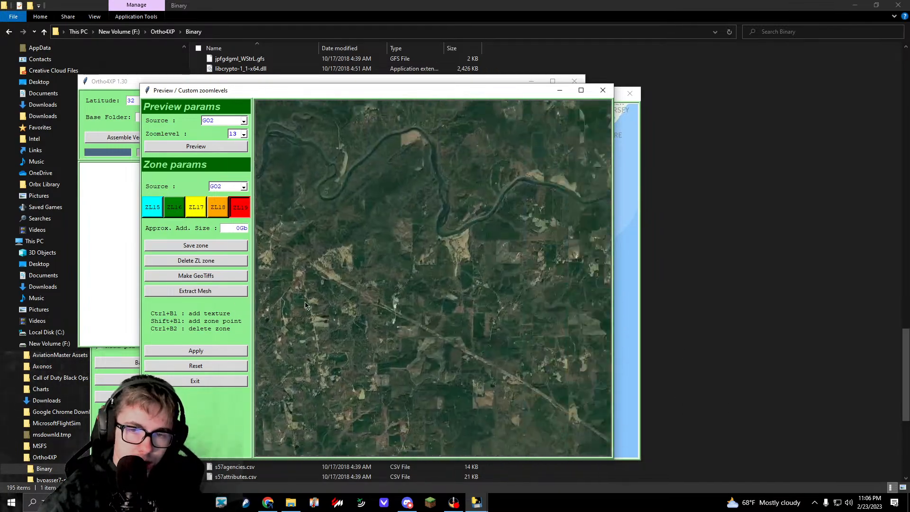
right_click_drag(569, 341, 313, 303)
right_click_drag(545, 303, 322, 332)
right_click_drag(535, 331, 427, 350)
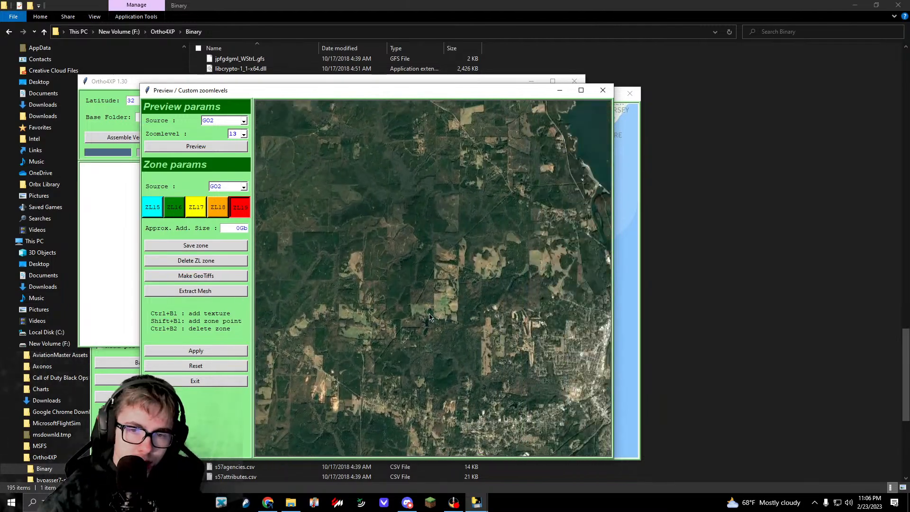
right_click_drag(526, 360, 260, 357)
right_click_drag(333, 340, 519, 321)
right_click_drag(497, 402, 481, 199)
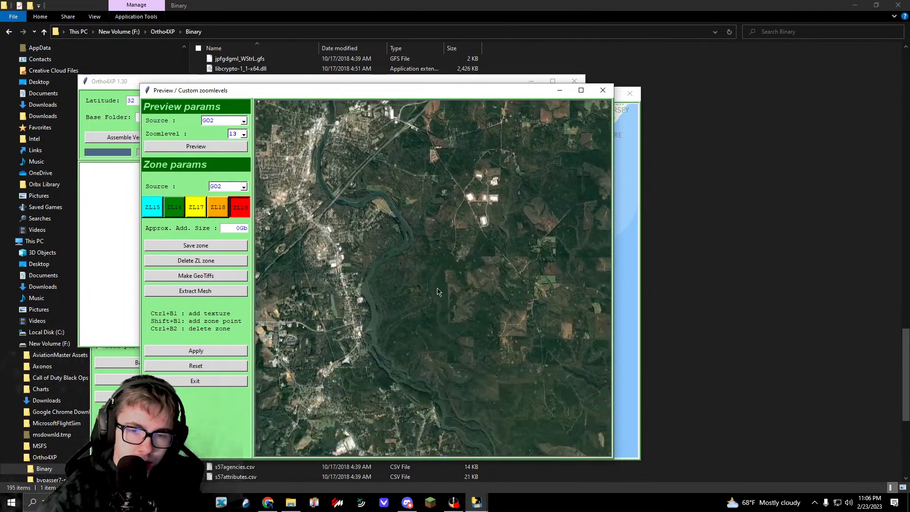
right_click_drag(403, 407, 301, 189)
right_click_drag(502, 440, 403, 213)
right_click_drag(511, 407, 427, 227)
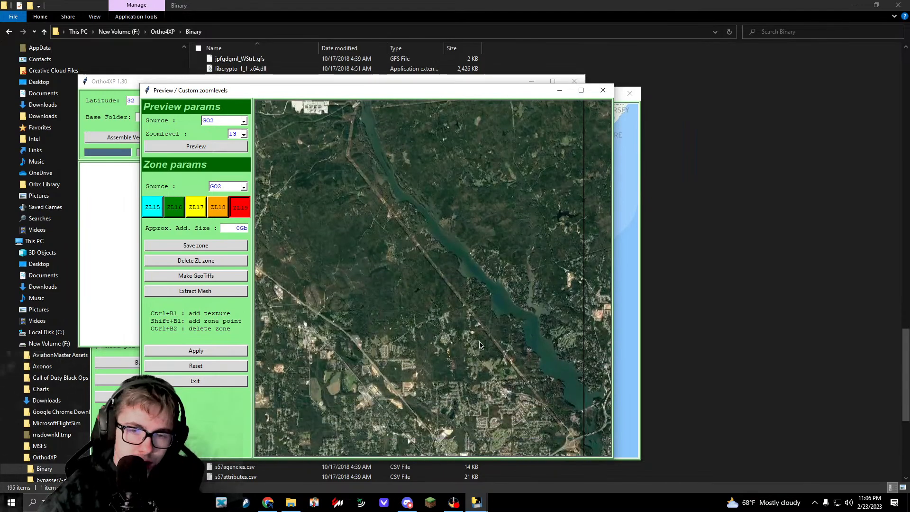
right_click_drag(493, 427, 467, 227)
right_click_drag(485, 367, 486, 253)
right_click_drag(478, 326, 469, 306)
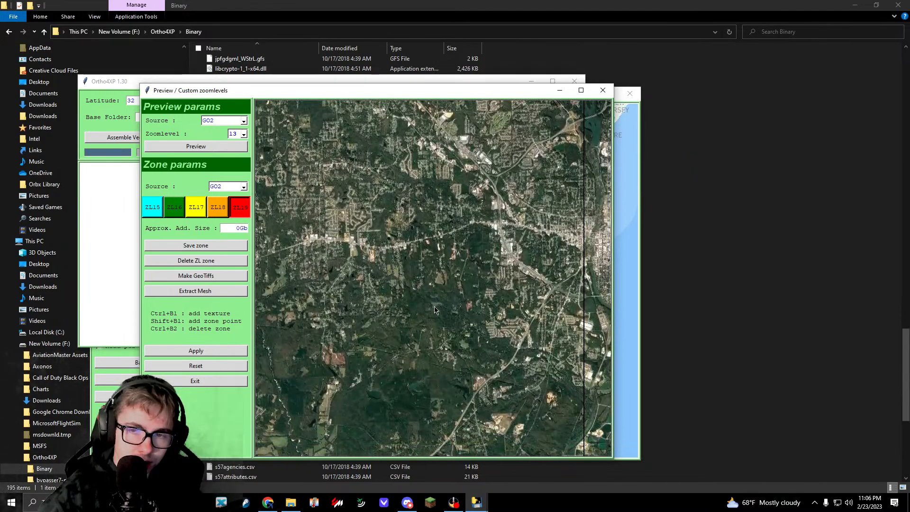
mouse_move(560, 295)
right_mouse_down()
mouse_move(560, 303)
mouse_move(557, 287)
right_mouse_up()
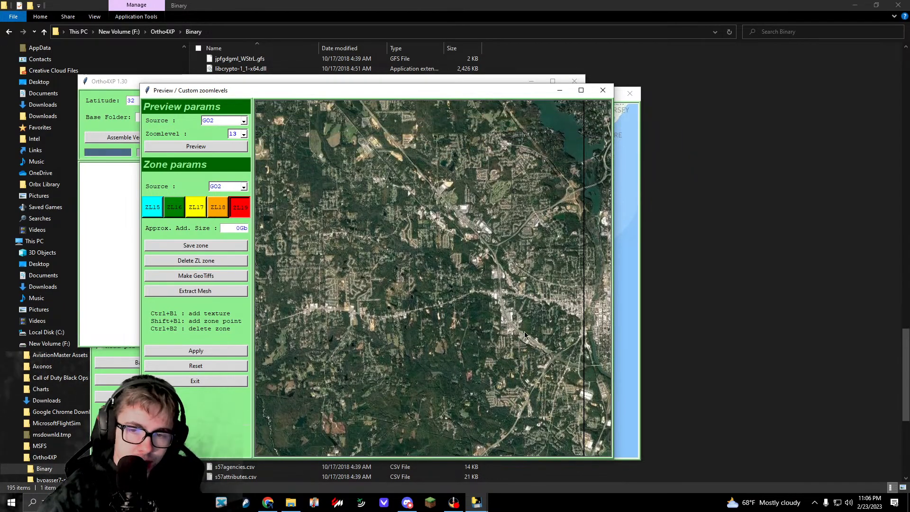
right_click_drag(559, 407, 552, 266)
right_click_drag(554, 440, 544, 173)
right_click_drag(554, 402, 549, 218)
right_click_drag(553, 379, 546, 204)
right_click_drag(550, 403, 547, 223)
right_click_drag(552, 379, 549, 237)
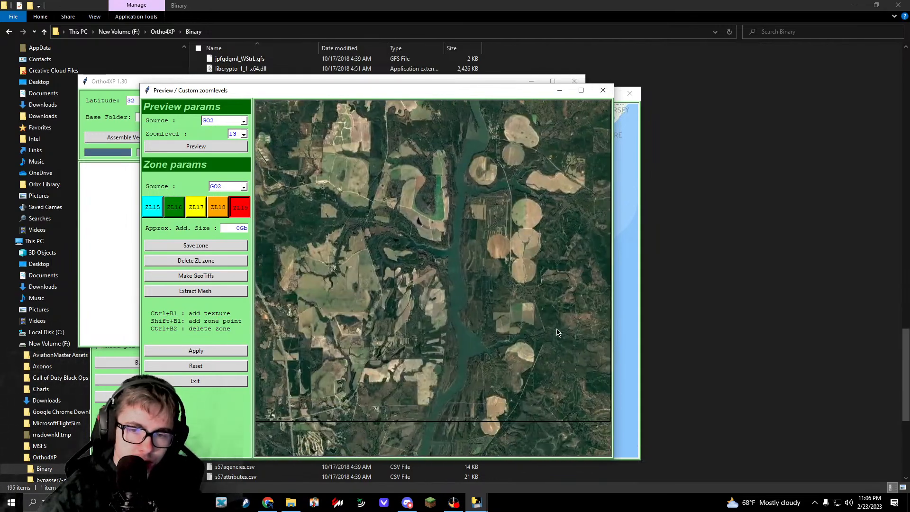
right_click_drag(552, 284, 550, 203)
right_click_drag(341, 303, 767, 289)
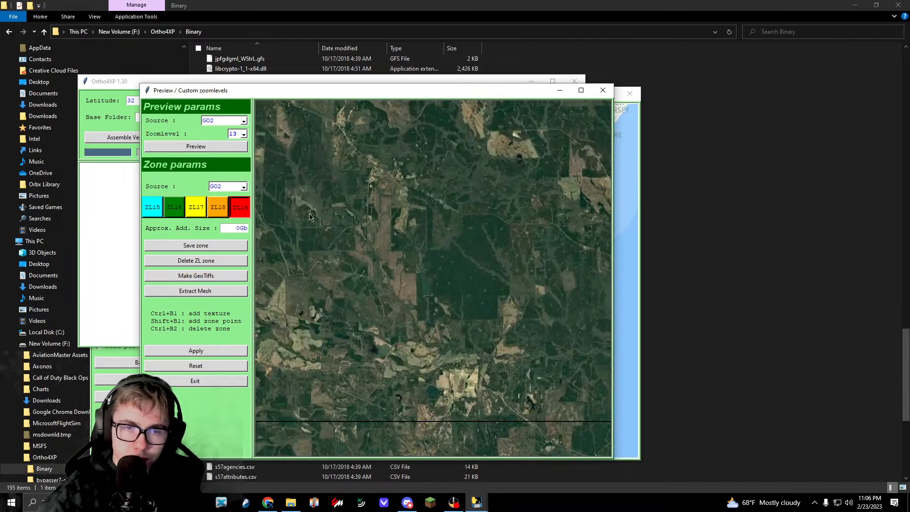
Step: Make the neighbouring tile +32-085 the active tile and return to the open imagery preview
left_click(619, 185)
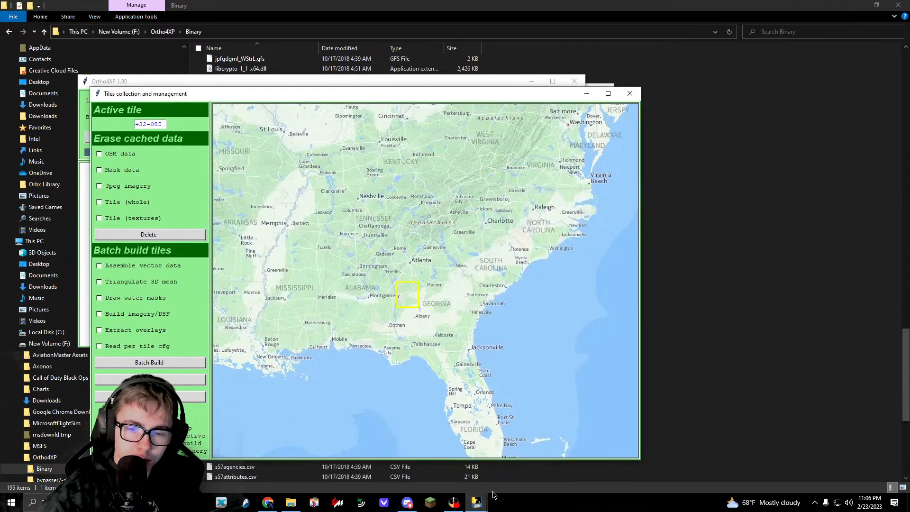
mouse_move(478, 501)
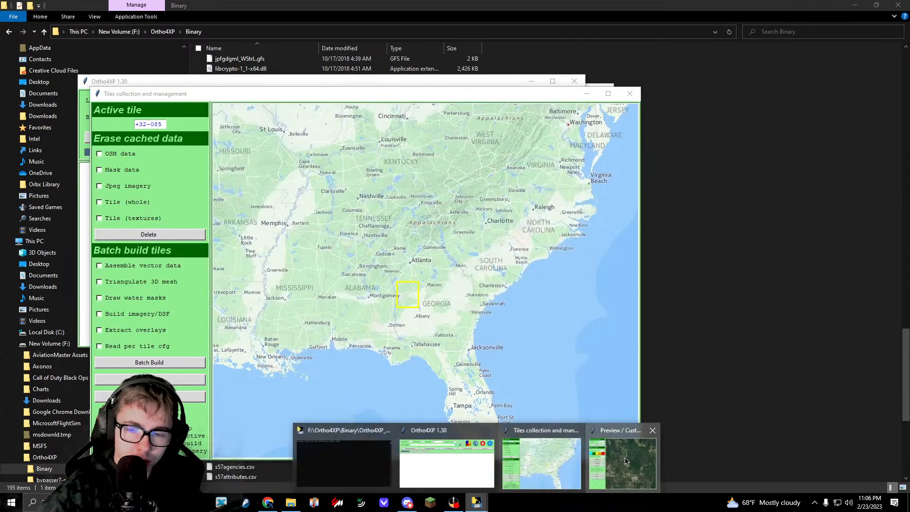
left_click(635, 453)
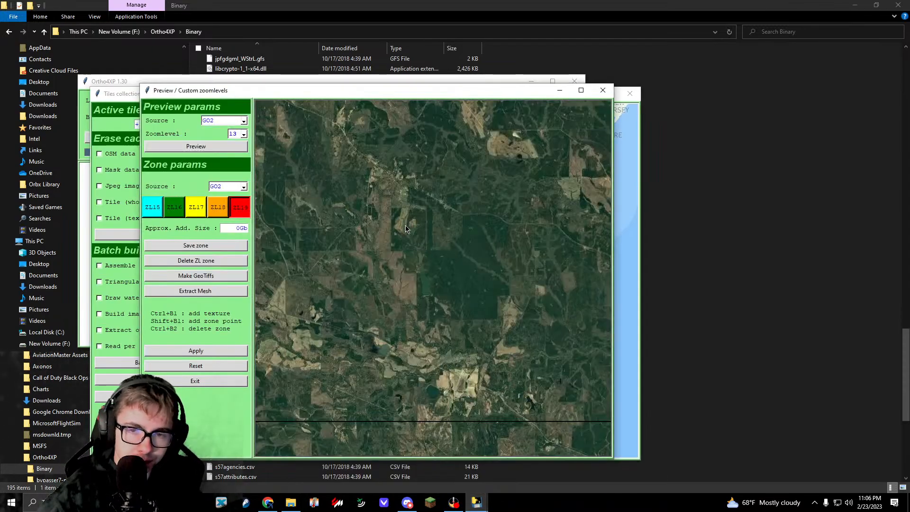
Step: Look over the previously loaded imagery once more and close the outdated preview
left_click_drag(405, 228, 603, 467)
left_click_drag(379, 189, 493, 332)
left_click_drag(350, 265, 526, 441)
left_click_drag(483, 199, 528, 436)
left_click_drag(507, 291, 186, 311)
left_click_drag(474, 320, 256, 341)
left_click(228, 383)
Step: Reopen the custom zoomlevels preview for tile +32-085 and load GO2 imagery at zoomlevel 13
left_click(421, 84)
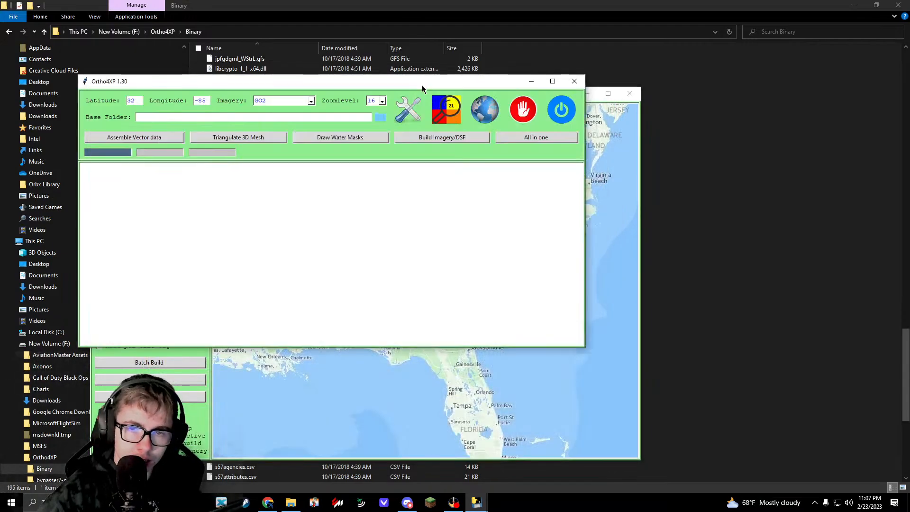
left_click(448, 106)
left_click(203, 148)
left_click(203, 190)
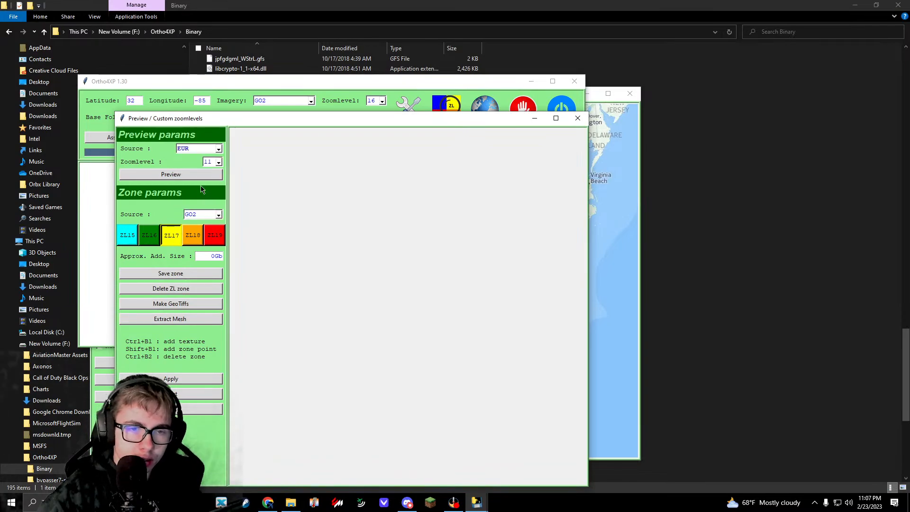
left_click(219, 161)
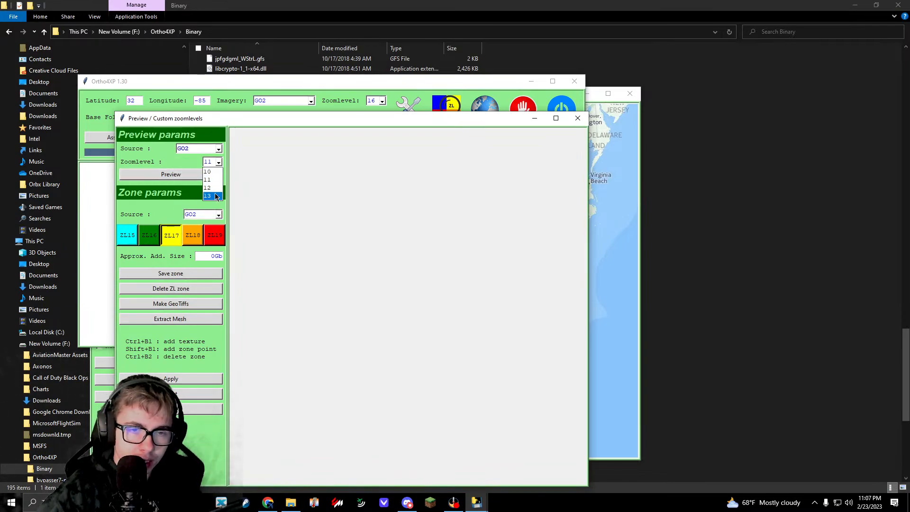
left_click(213, 188)
left_click(199, 174)
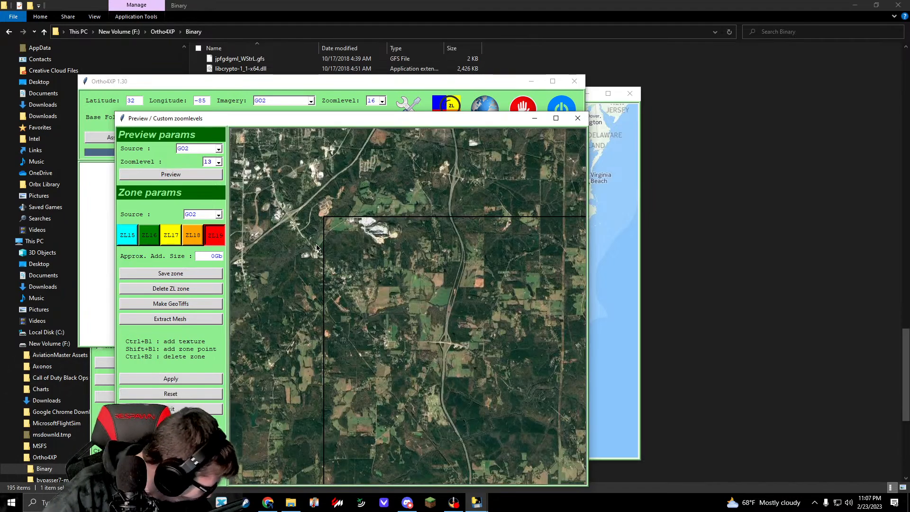
Step: Locate the airport just east of the tile's western border in the GO2 imagery
left_click_drag(317, 247, 403, 156)
left_click_drag(415, 426, 417, 180)
left_click_drag(429, 455, 435, 344)
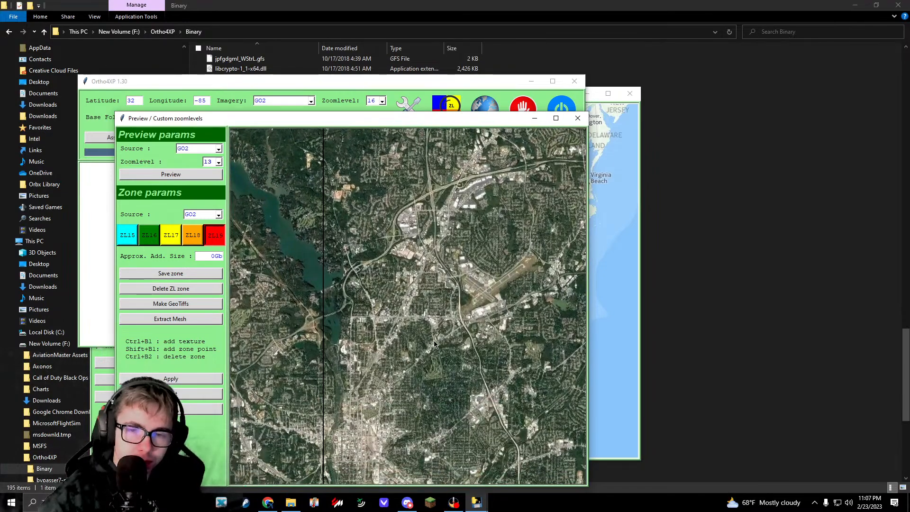
left_click_drag(484, 282, 406, 291)
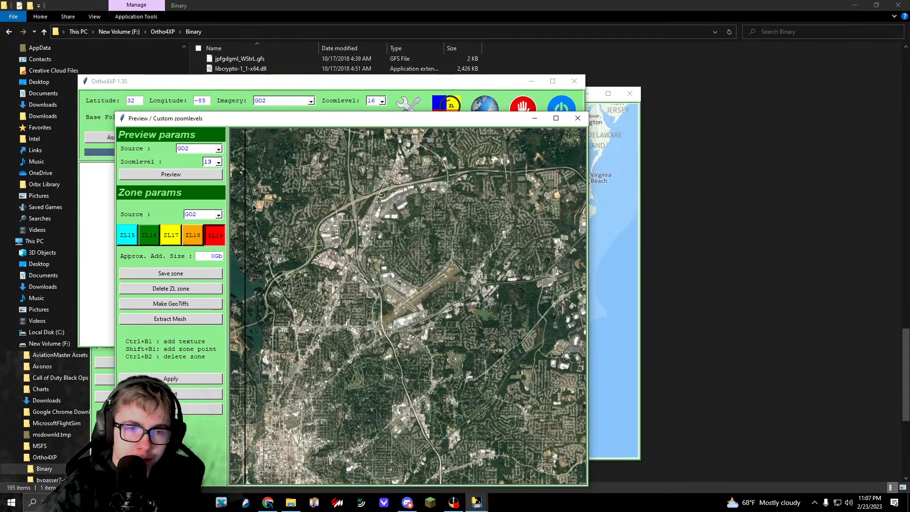
Step: Preview the airport area with BI as the imagery source for comparison
left_click(197, 149)
left_click(196, 166)
left_click(170, 174)
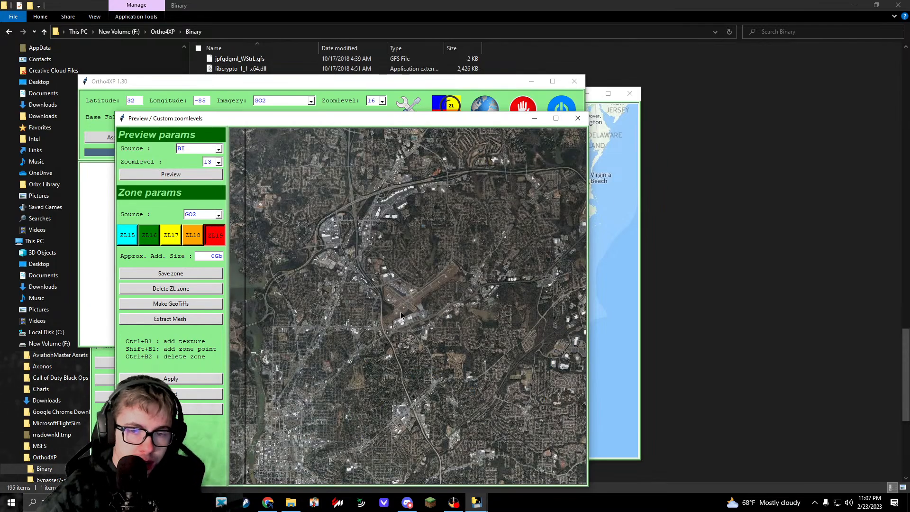
Step: Mark a 4-by-4 block of ZL19 textures over the airport on GO2 imagery and make GeoTiffs from it
left_click(199, 148)
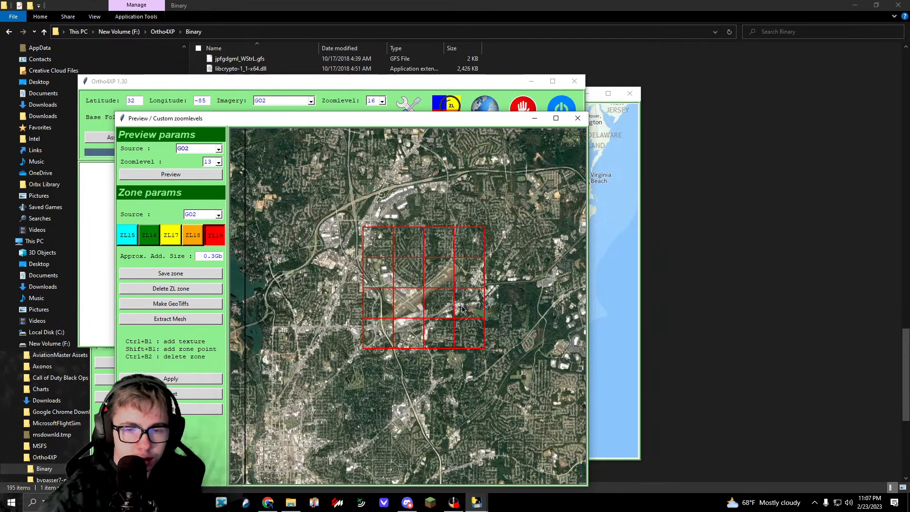
left_click(202, 303)
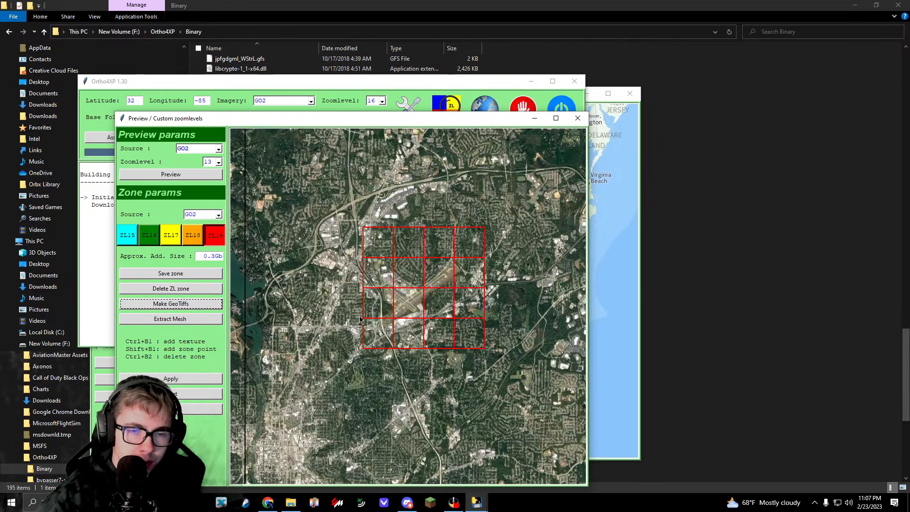
left_click(91, 225)
left_click(209, 428)
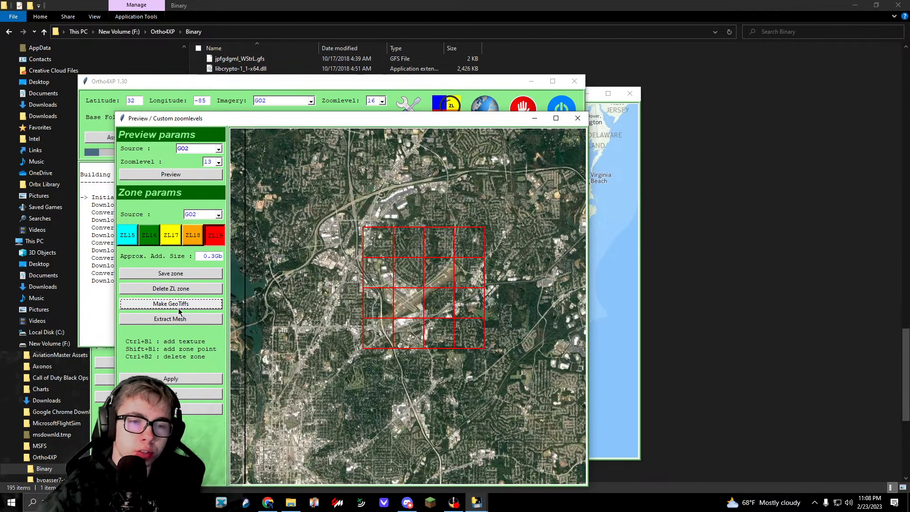
Step: Bring the GeoTiff build log to the front, let the build finish, and exit Ortho4XP
left_click(108, 289)
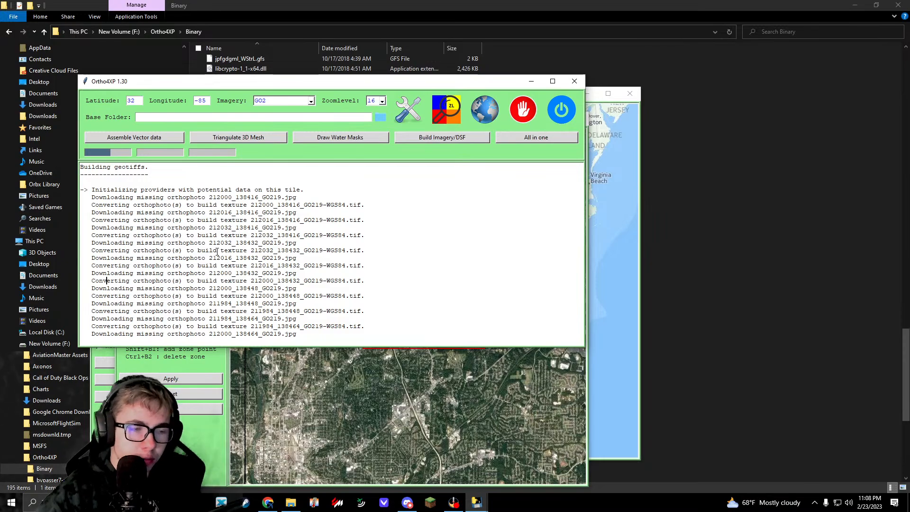
mouse_move(454, 501)
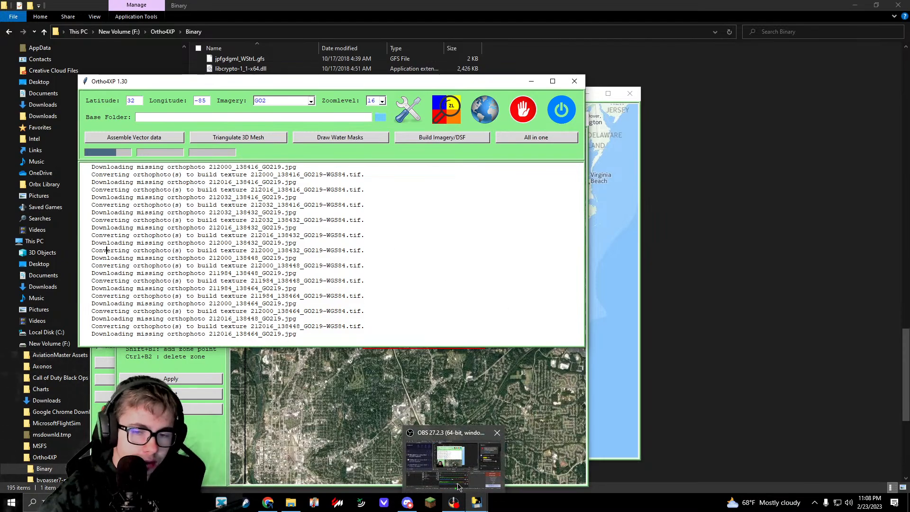
mouse_move(457, 479)
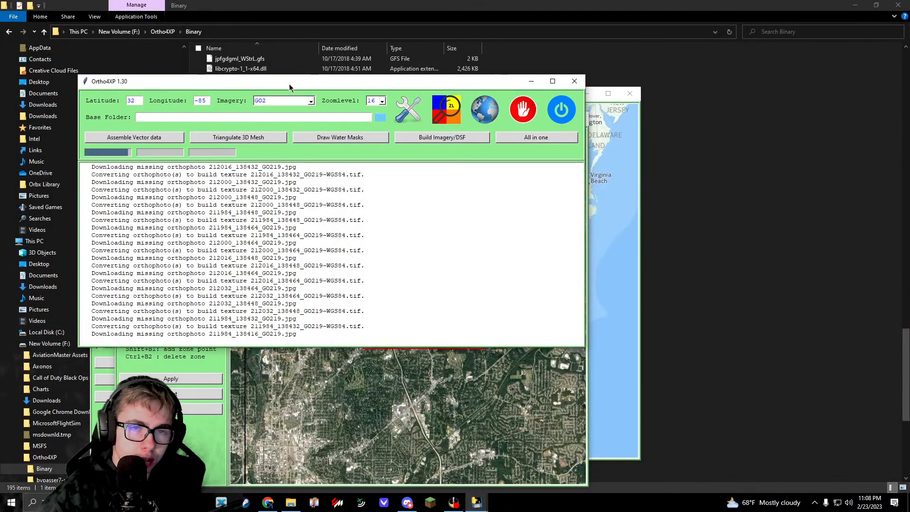
left_click_drag(289, 84, 252, 158)
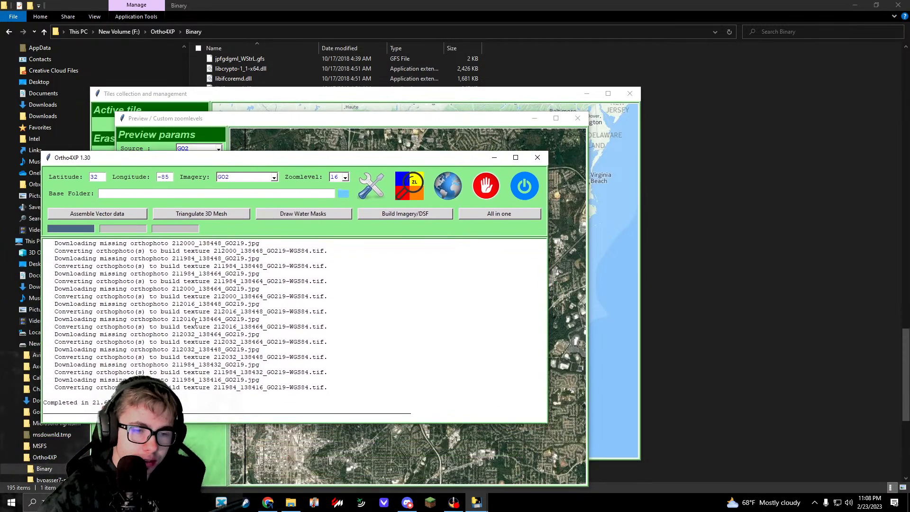
left_click(527, 194)
left_click(537, 313)
Step: Open the Geotiffs folder inside the Ortho4XP directory in File Explorer
scroll(502, 223, "up", 20)
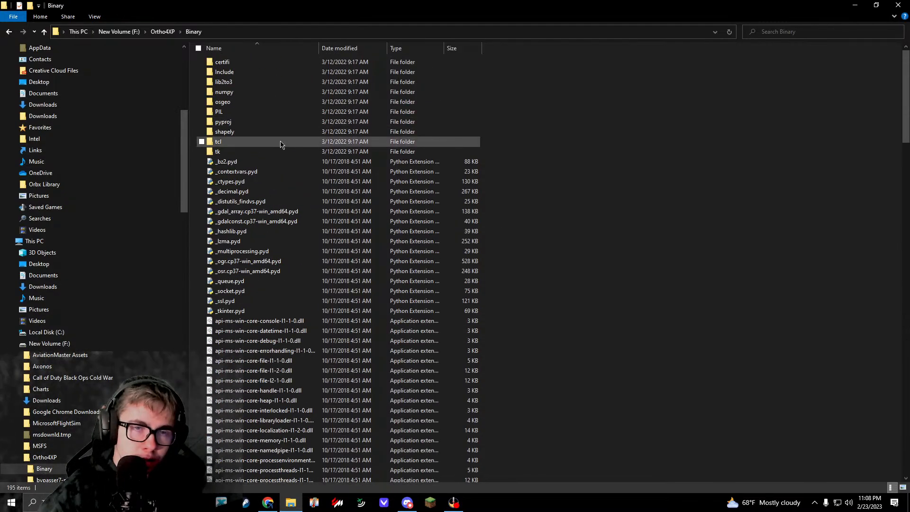
key("alt+Left")
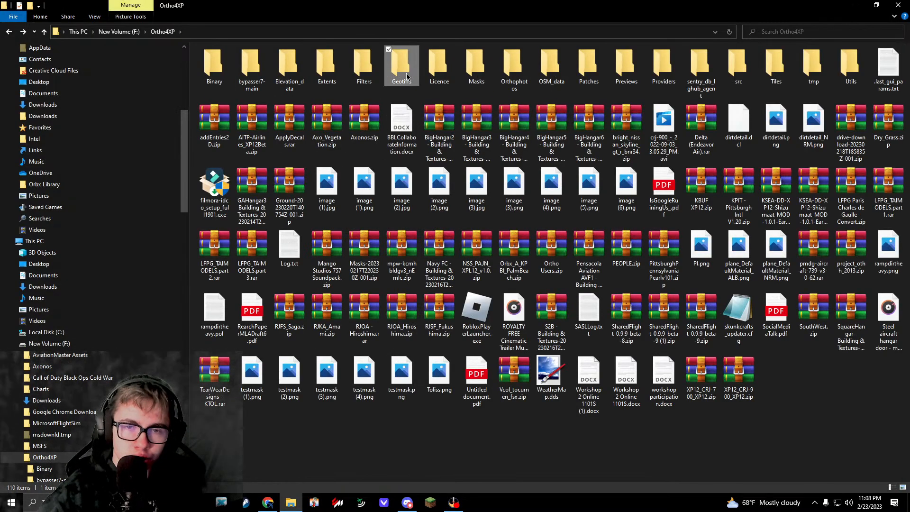
double_click(401, 67)
Step: Create a new folder named KCSG in the Geotiffs folder
left_click_drag(278, 116, 760, 47)
right_click(311, 190)
mouse_move(386, 304)
left_click(465, 305)
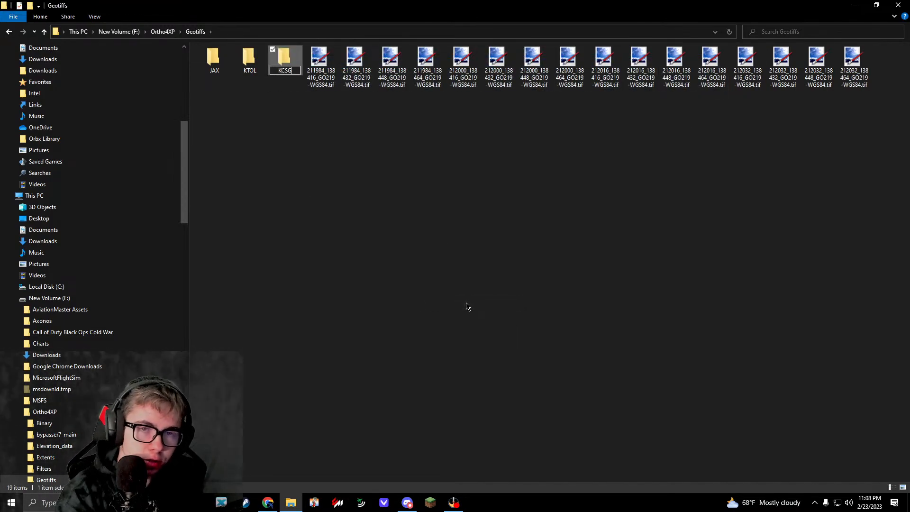
key("Return")
left_click(467, 303)
Step: Move all the loose GO219-WGS84 tif files into the KCSG folder
left_click(322, 74)
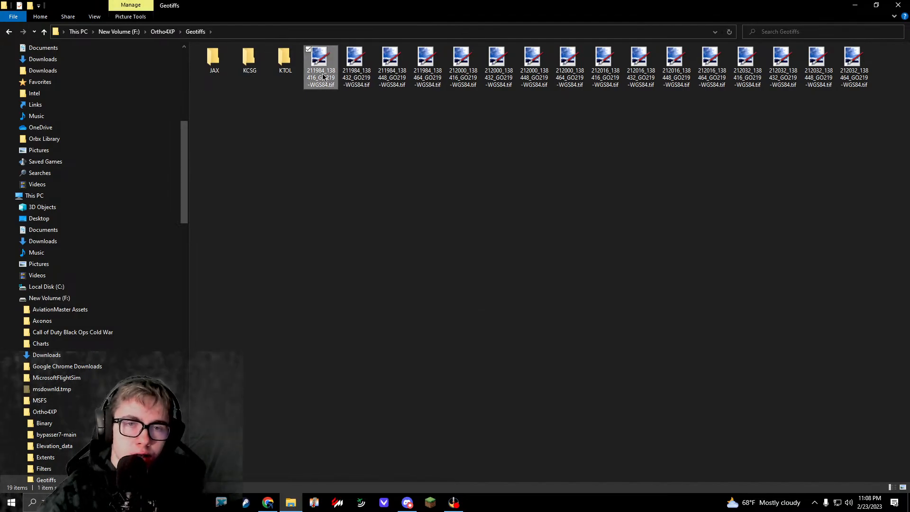
left_click(861, 66, "shift")
left_click_drag(853, 66, 250, 59)
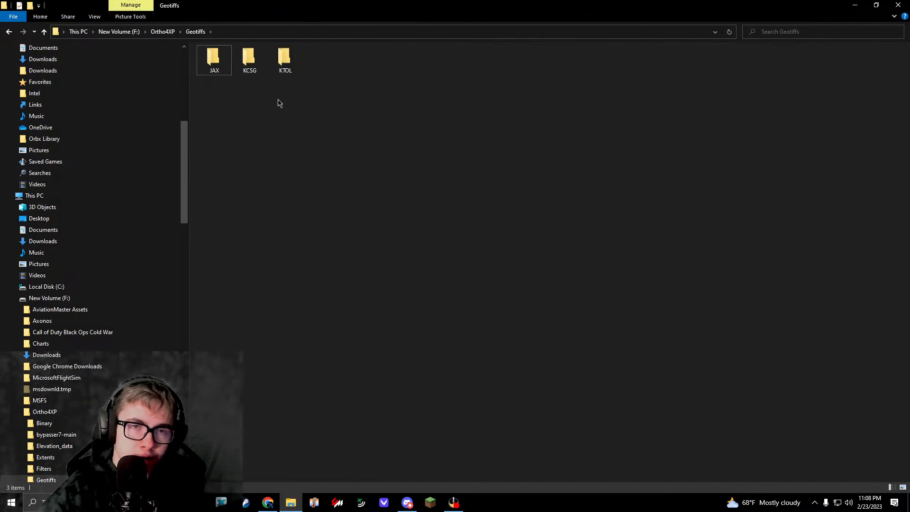
Step: Open the KCSG folder and view the 211984_138416 and 211984_138464 tif images in paint.net
double_click(250, 59)
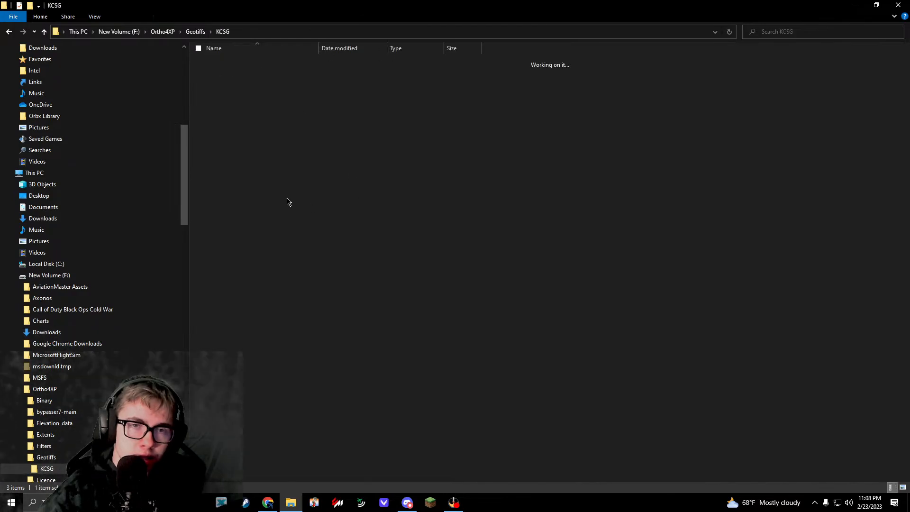
left_click(216, 83)
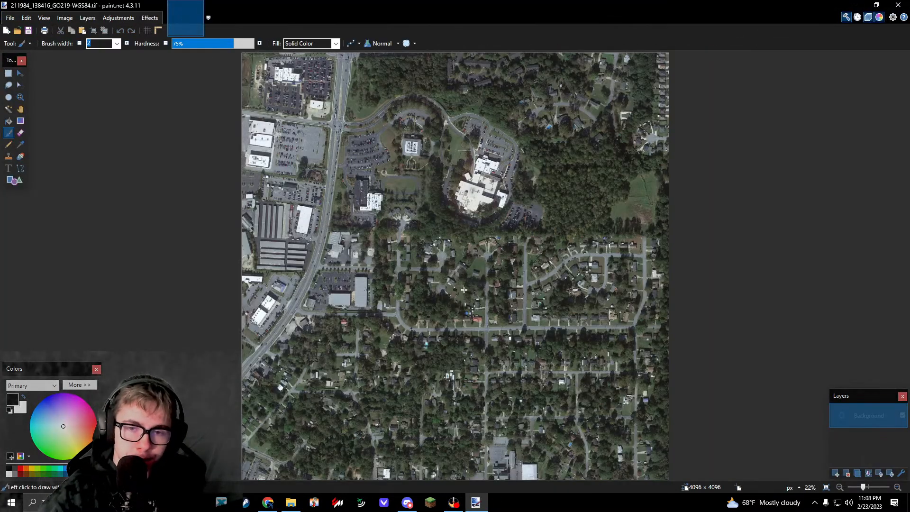
key("alt+Tab")
key("Right")
key("Right")
key("Right")
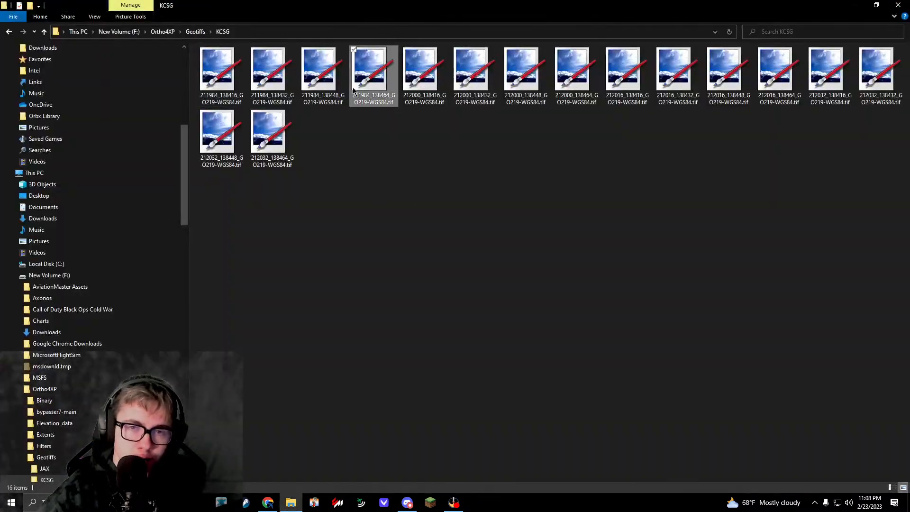
key("Return")
key("alt+Tab")
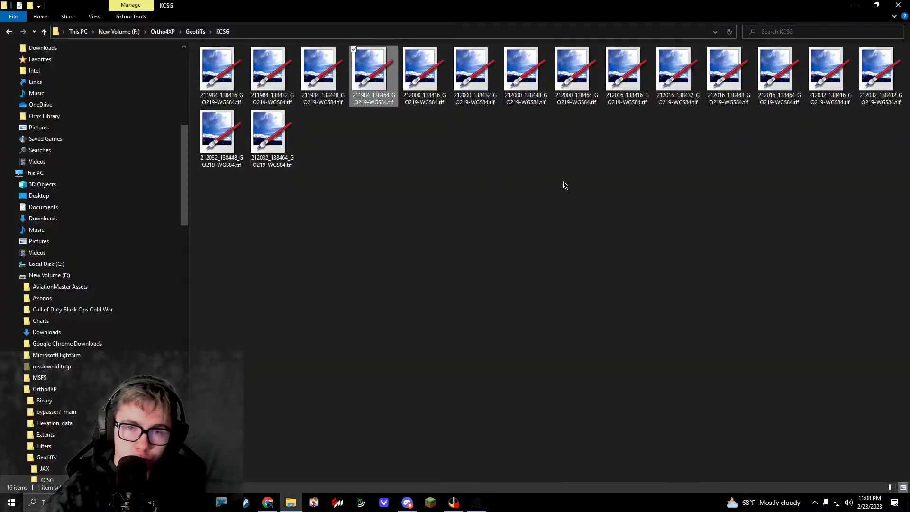
Step: View the 212000_138448 and 212000_138464 tif images from the KCSG folder in paint.net
key("Right")
key("Right")
key("Right")
key("Return")
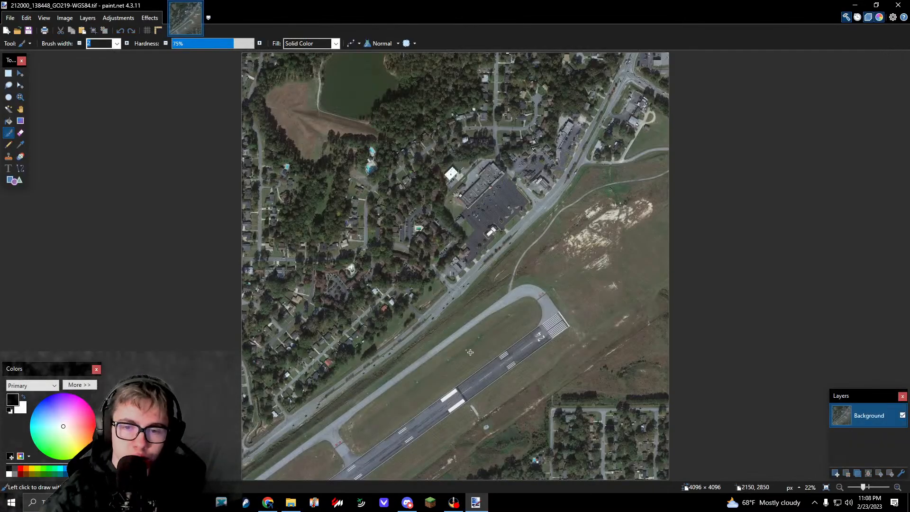
key("alt+Tab")
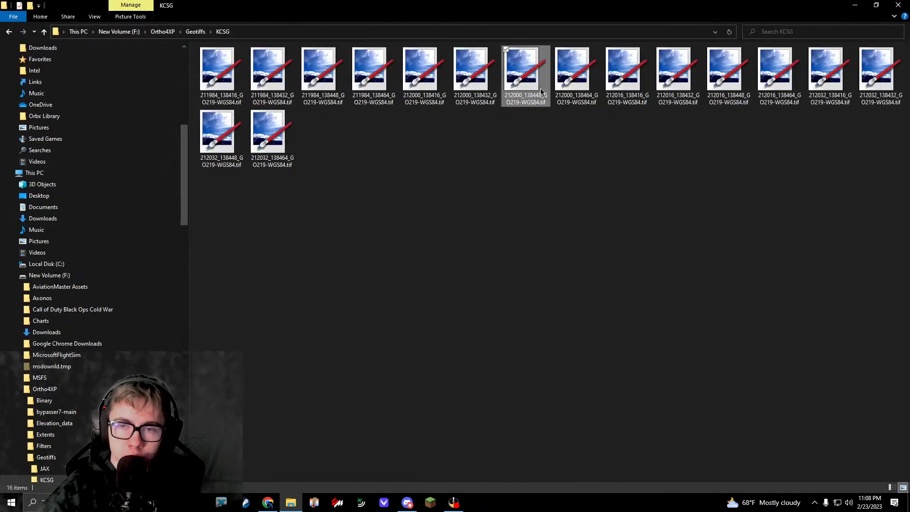
double_click(581, 81)
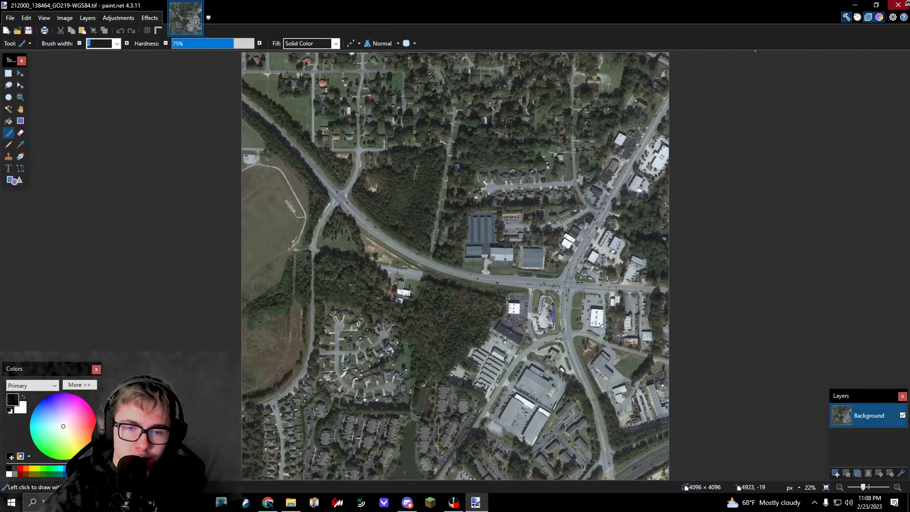
left_click(907, 3)
Step: Open 212016_138432_GO219-WGS84.tif and examine the detail of the runways and taxiways up close
double_click(678, 80)
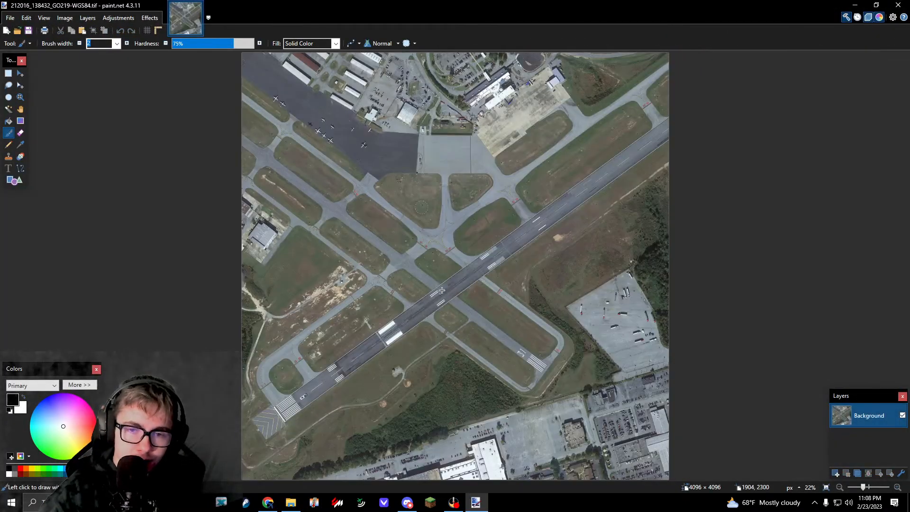
scroll(442, 290, "up", 10, "ctrl")
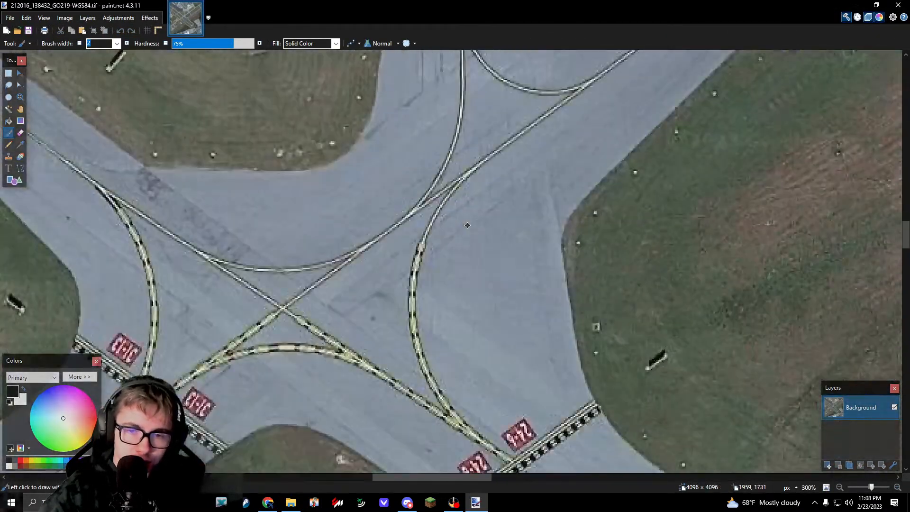
scroll(467, 225, "down", 2)
scroll(467, 225, "down", 3, "ctrl")
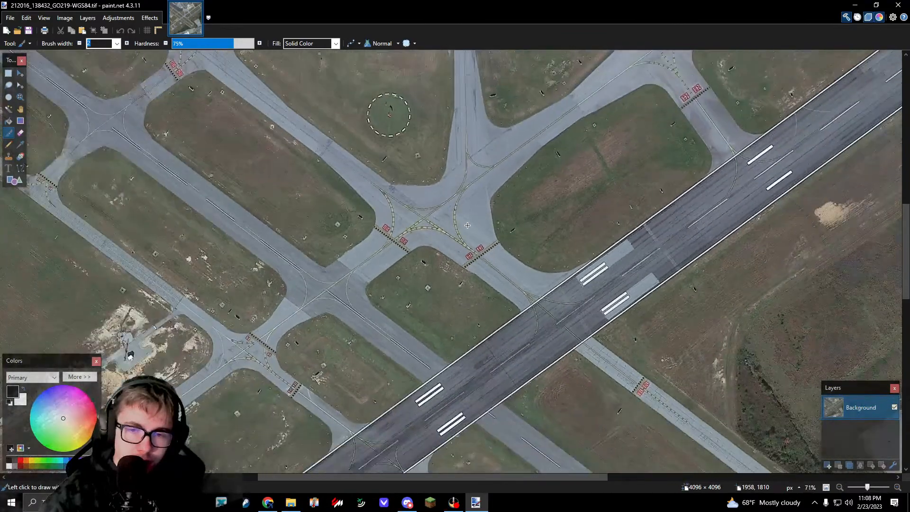
scroll(312, 310, "down", 5, "ctrl")
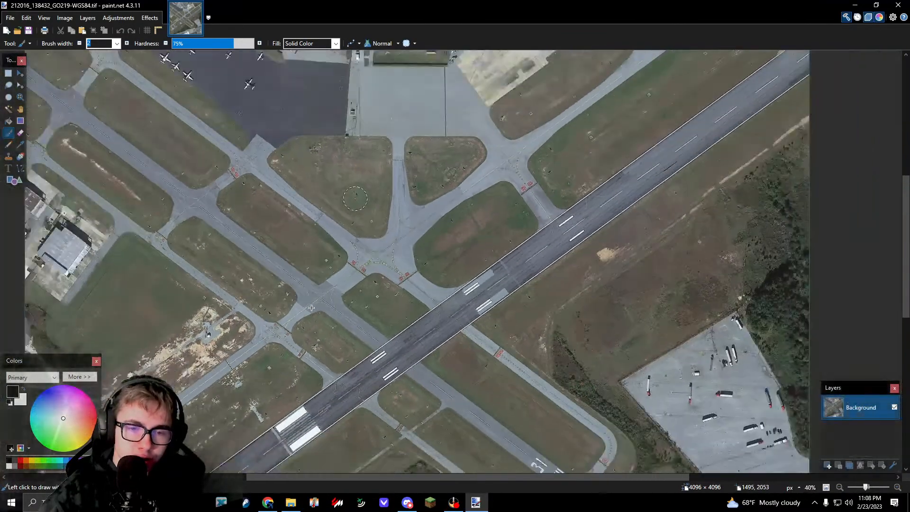
scroll(322, 328, "down", 3)
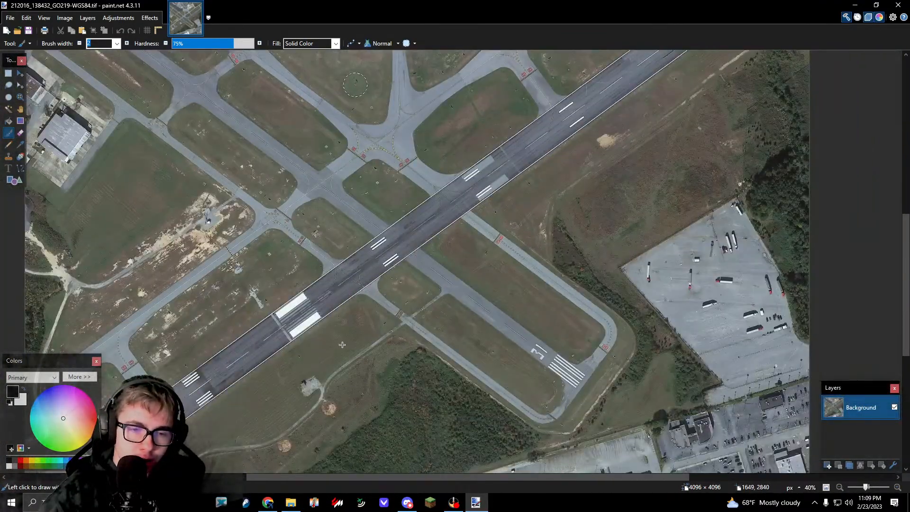
scroll(342, 345, "left", 5)
scroll(344, 343, "down", 3)
scroll(346, 342, "down", 3)
scroll(348, 341, "up", 3)
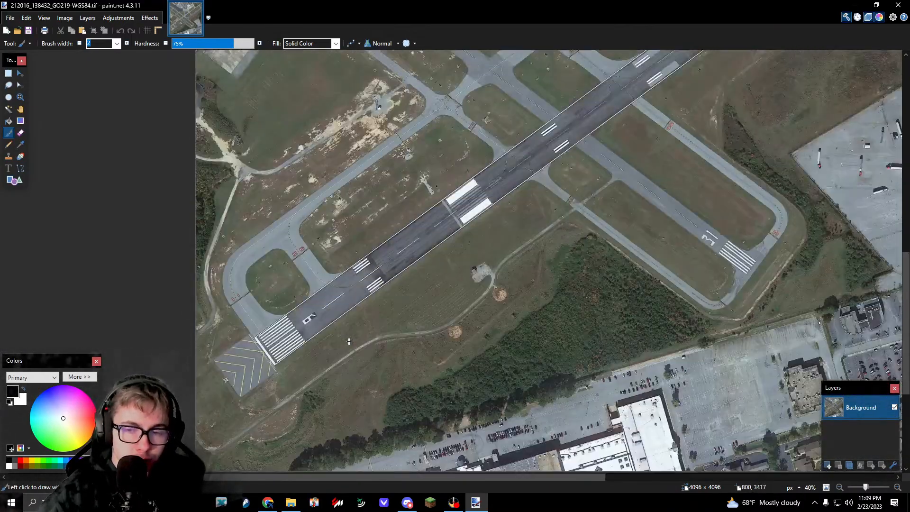
Step: Examine the parked aircraft, aprons and terminal in the 212016_138432 image up close, and close the image
scroll(349, 341, "up", 12)
scroll(418, 283, "up", 3, "ctrl")
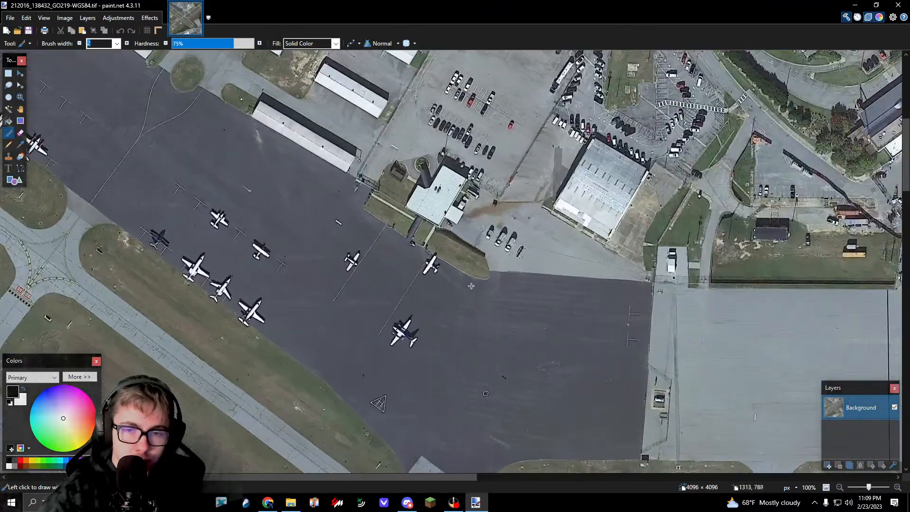
scroll(469, 284, "down", 1)
scroll(471, 284, "right", 8)
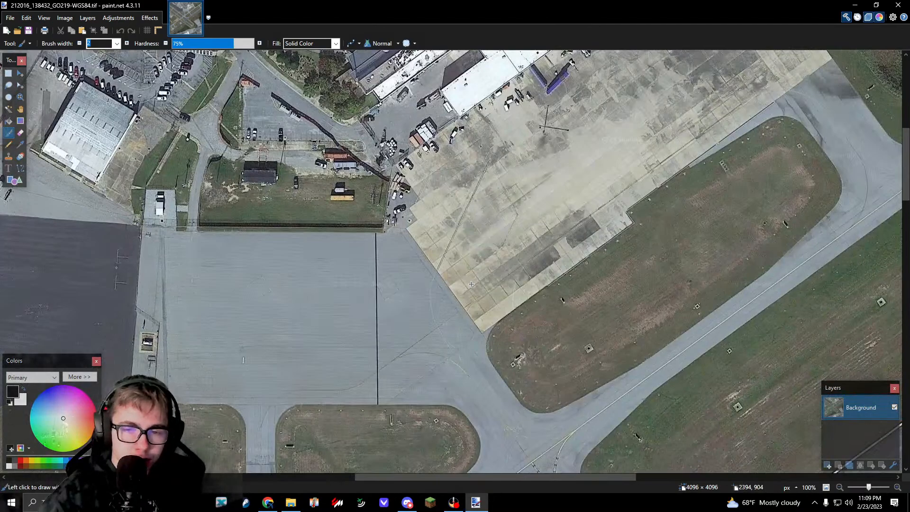
scroll(473, 280, "right", 3)
scroll(472, 280, "up", 3)
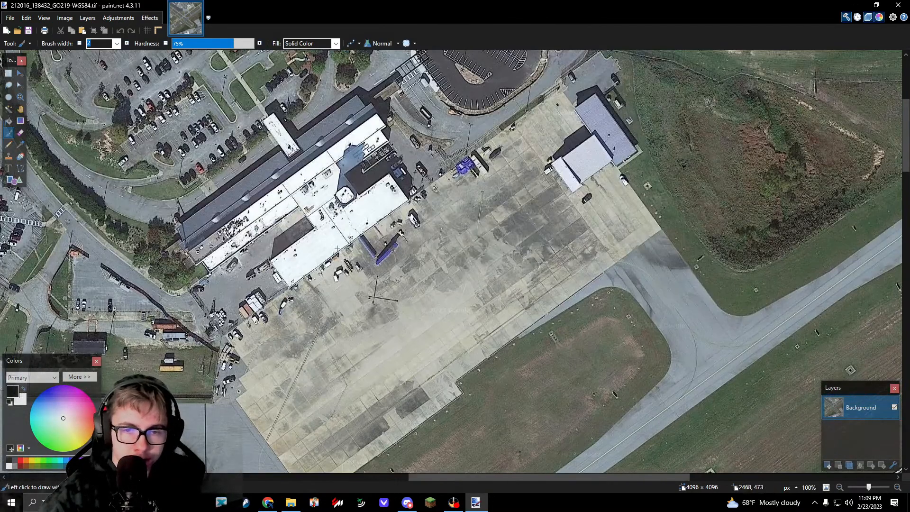
left_click(898, 5)
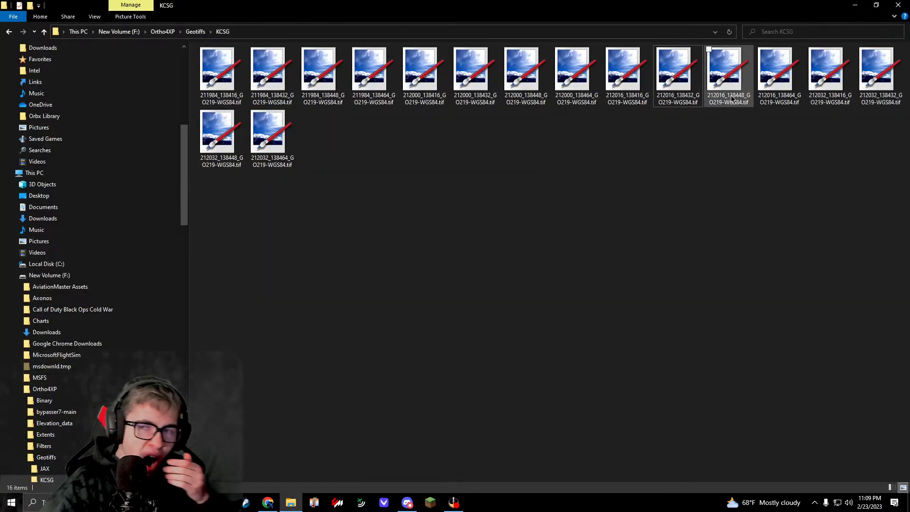
Step: View the 212016_138448 image, and inspect the highway interchange up close in the 212032_138416 image
double_click(728, 78)
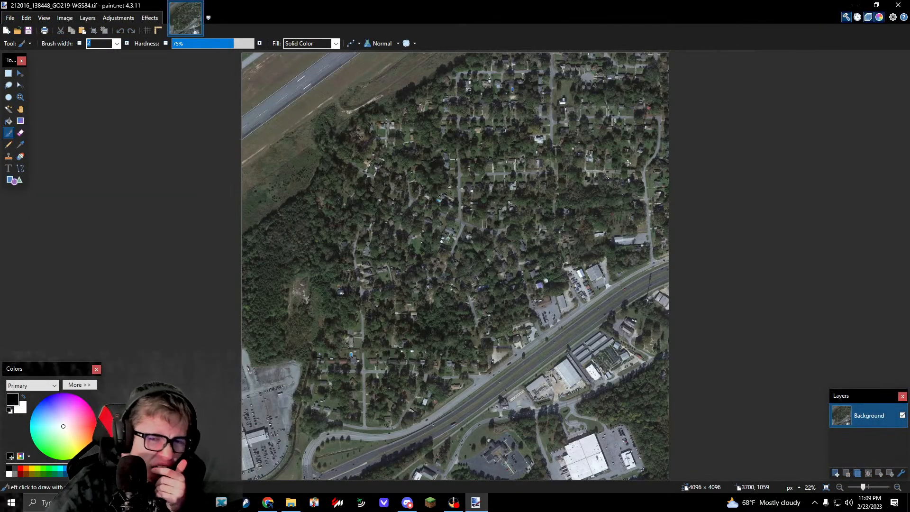
left_click(898, 5)
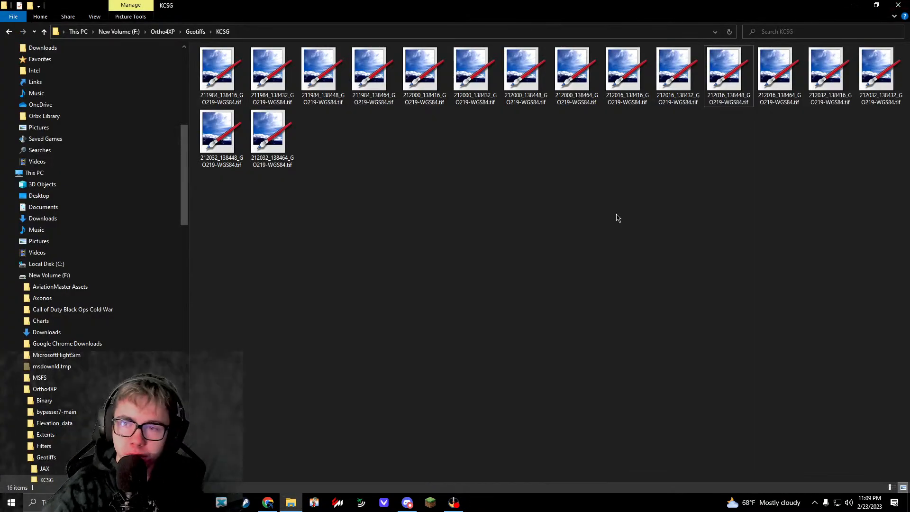
double_click(827, 76)
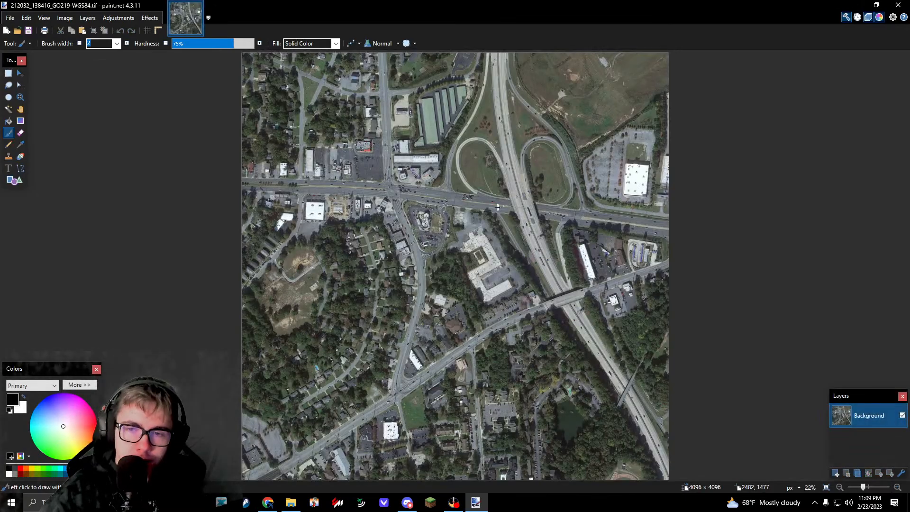
scroll(425, 338, "up", 5, "ctrl")
scroll(445, 334, "up", 12)
scroll(556, 336, "down", 10)
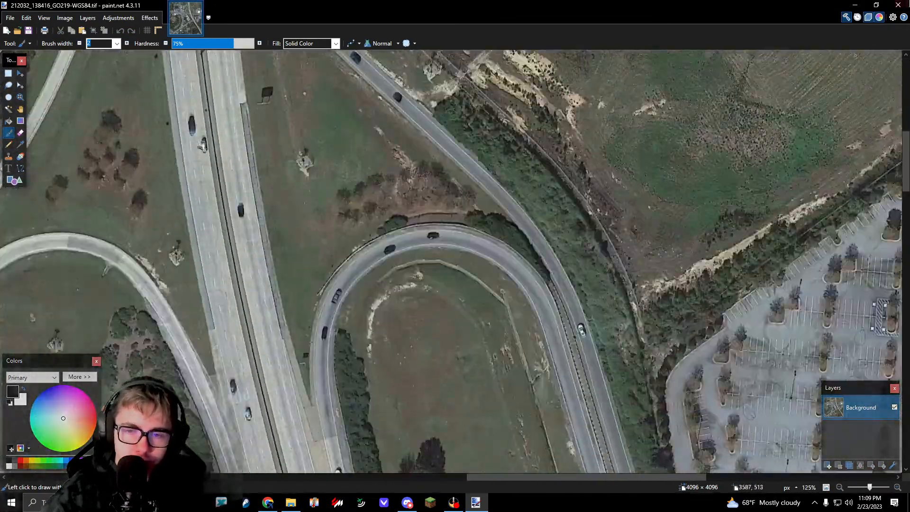
key("alt+F4")
Step: Open 212032_138432_GO219-WGS84.tif and inspect the large shopping complex and its parking lots up close
double_click(896, 95)
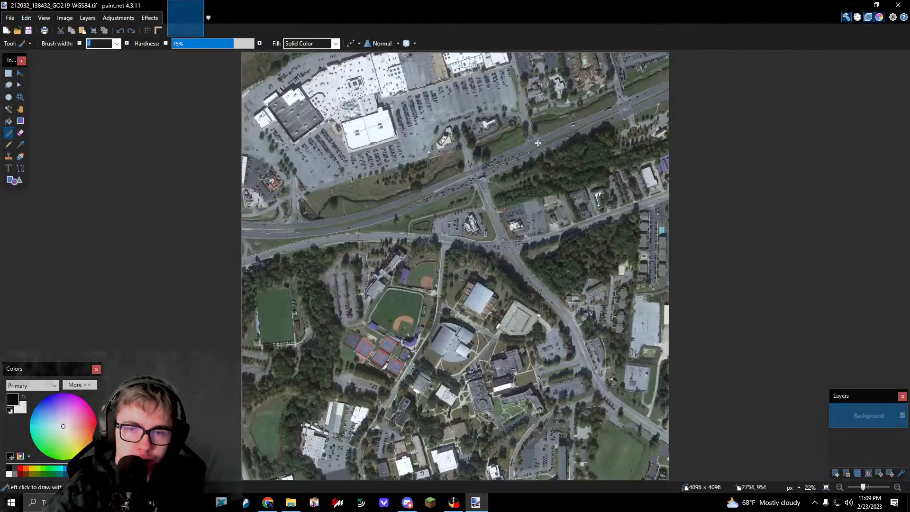
scroll(596, 82, "up", 6, "ctrl")
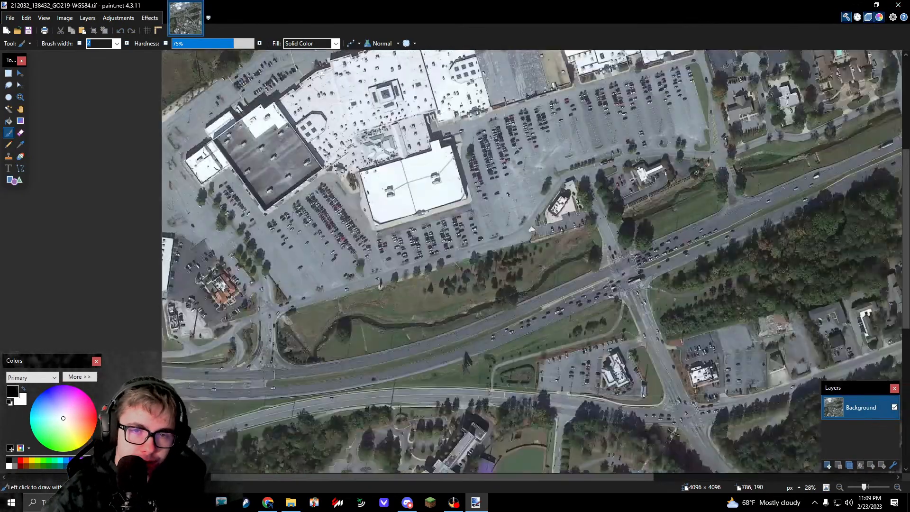
scroll(521, 196, "down", 3)
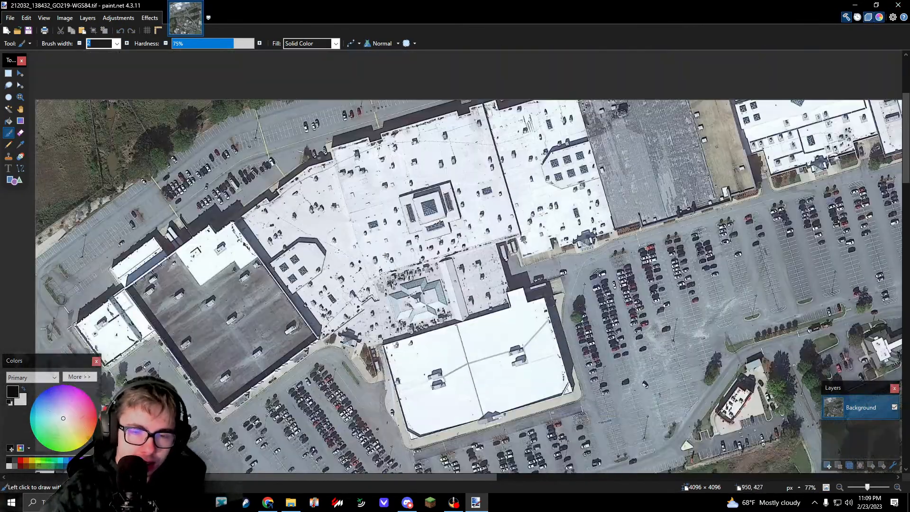
scroll(466, 310, "down", 3, "ctrl")
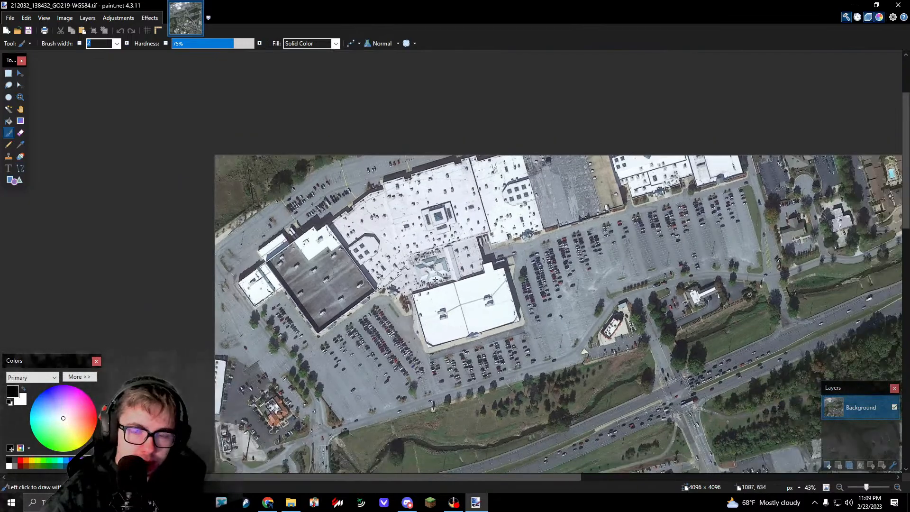
scroll(373, 241, "up", 2, "ctrl")
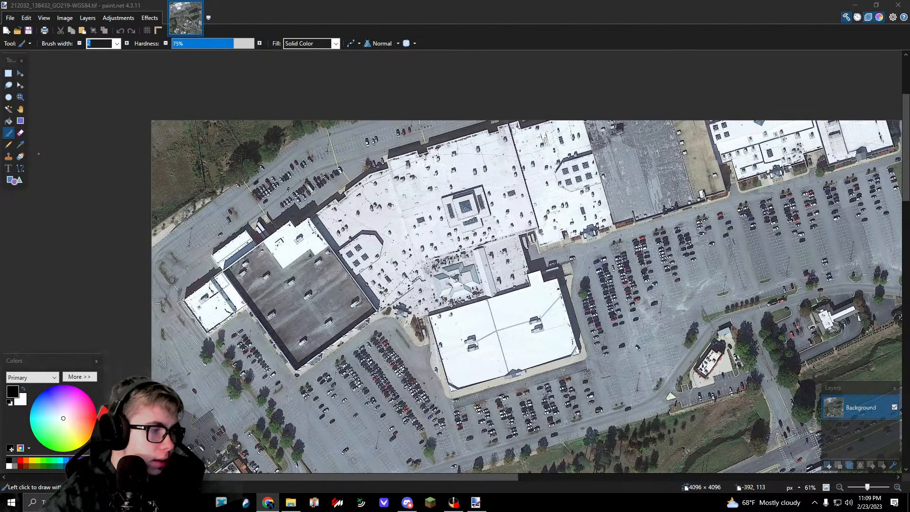
Step: Switch to Google Earth and locate the shopping mall beside Columbus Airport
left_click_drag(0, 57, 237, 0)
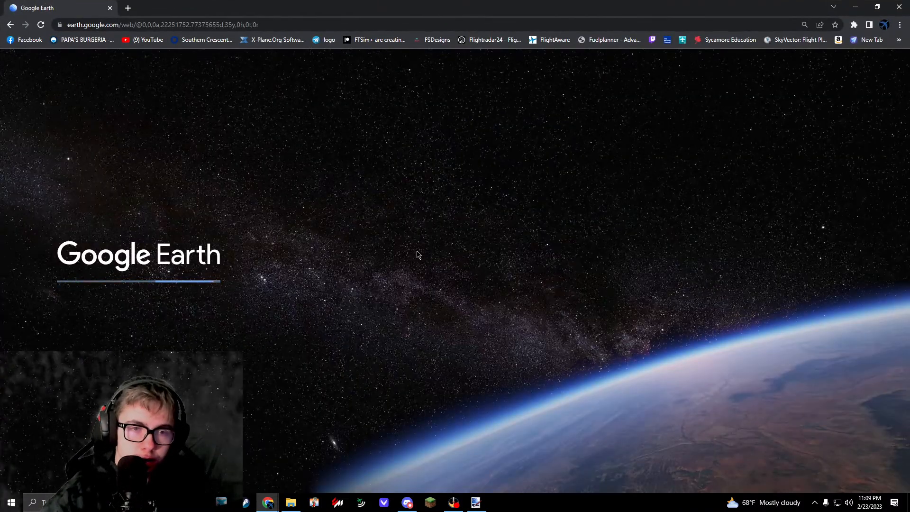
mouse_move(417, 252)
left_mouse_down()
mouse_move(227, 211)
mouse_move(0, 203)
left_mouse_up()
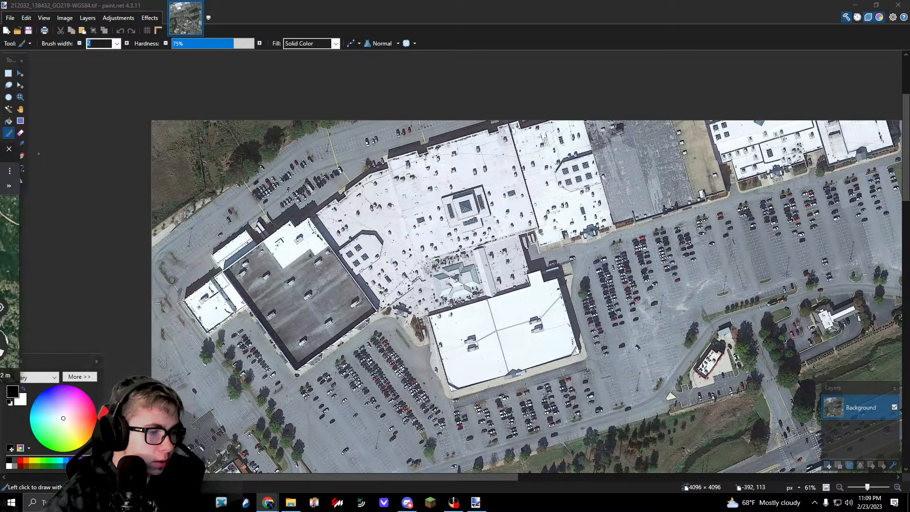
left_click_drag(0, 114, 417, 0)
left_click_drag(469, 196, 425, 230)
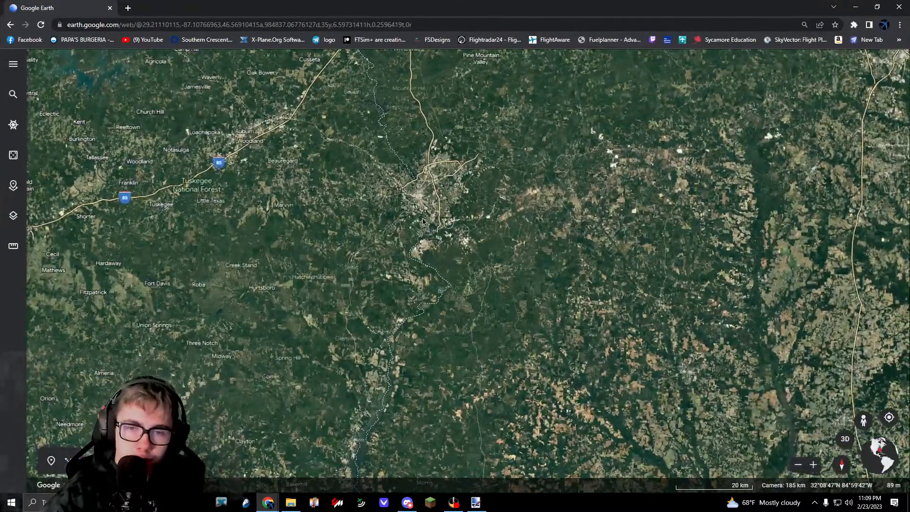
scroll(425, 230, "up", 5)
scroll(448, 173, "up", 10)
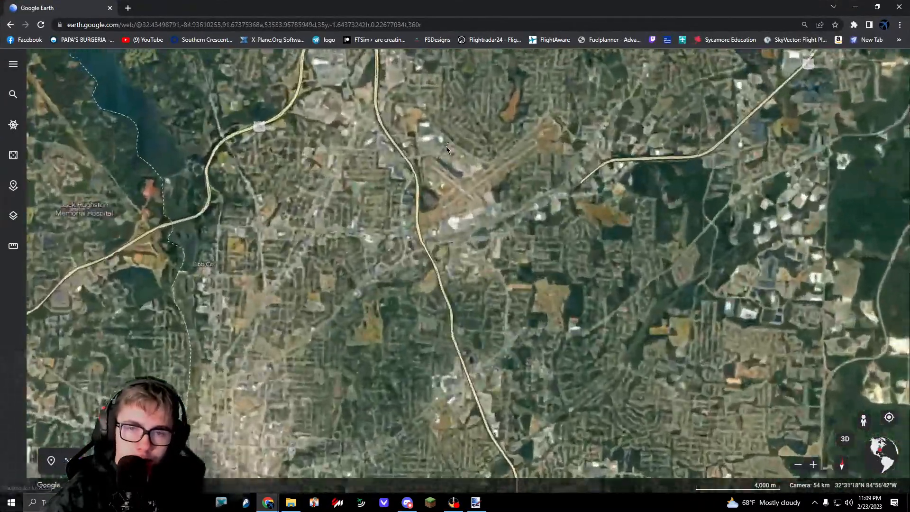
scroll(436, 367, "up", 6)
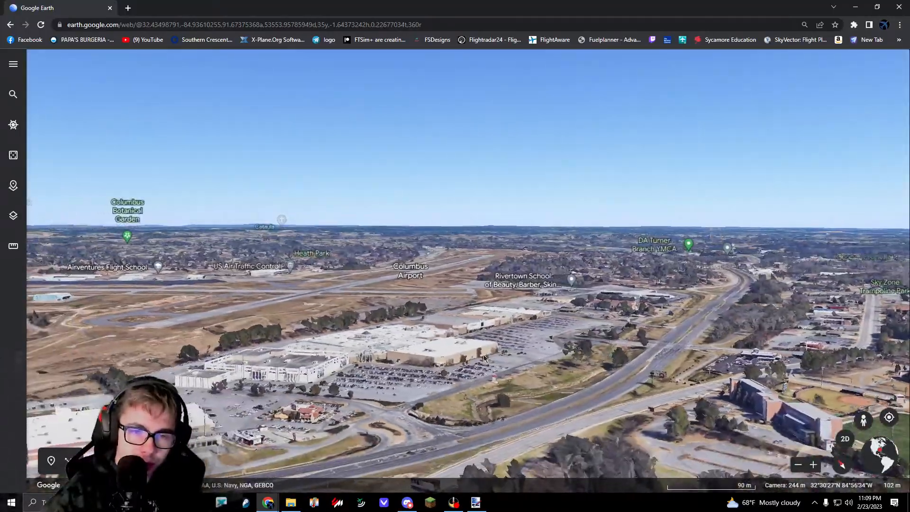
Step: Examine the shopping mall and the neighbouring airport in a tilted 3D view
middle_click_drag(483, 354, 460, 311)
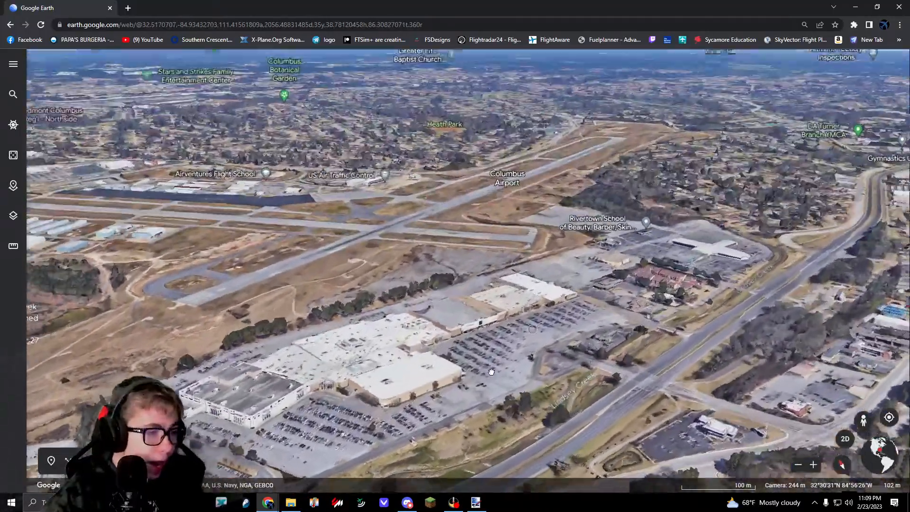
scroll(403, 366, "up", 4)
left_click_drag(142, 396, 271, 330)
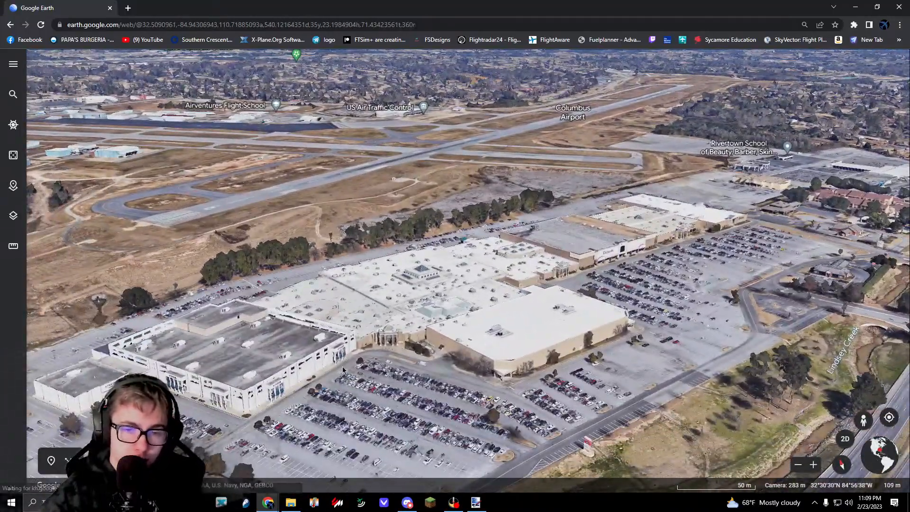
scroll(509, 291, "down", 3)
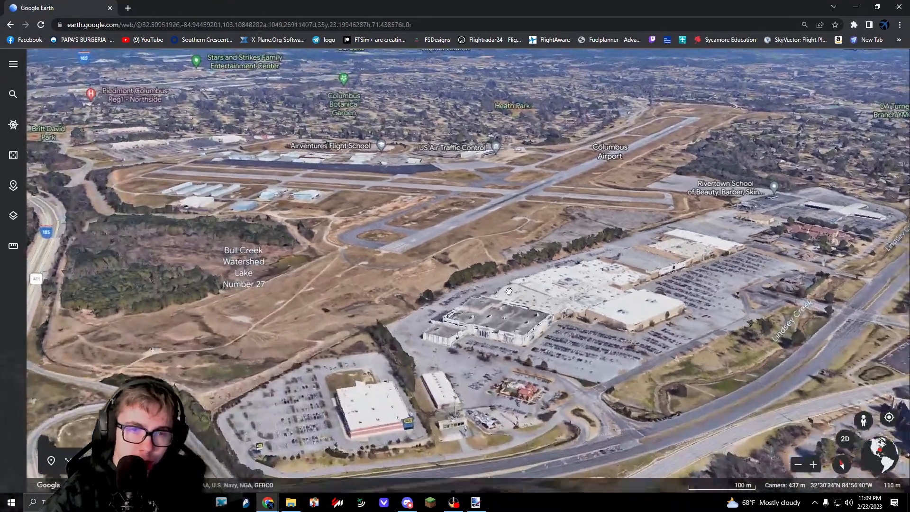
left_click_drag(509, 291, 701, 379)
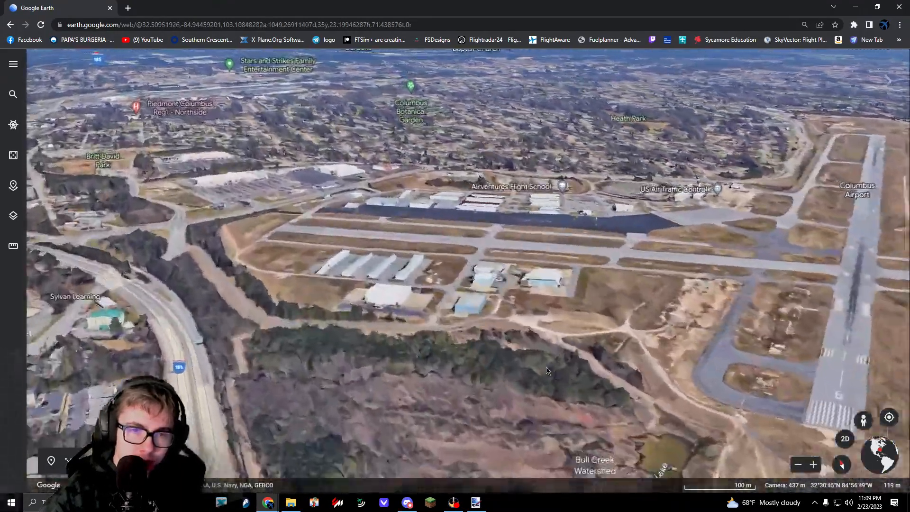
Step: Inspect the large retail stores and parking lots across the road from the airport hangars in 3D
scroll(255, 214, "up", 5)
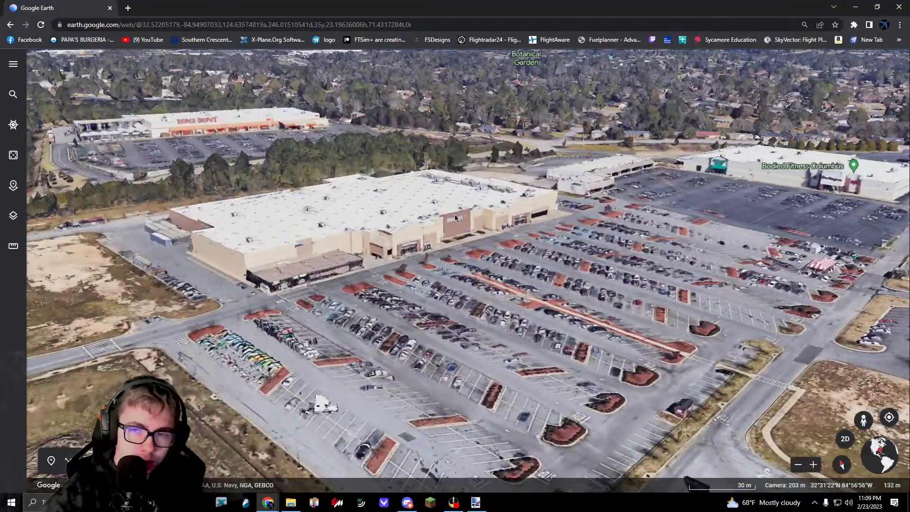
left_click_drag(813, 233, 456, 233)
scroll(455, 233, "down", 3)
left_click_drag(430, 277, 411, 273)
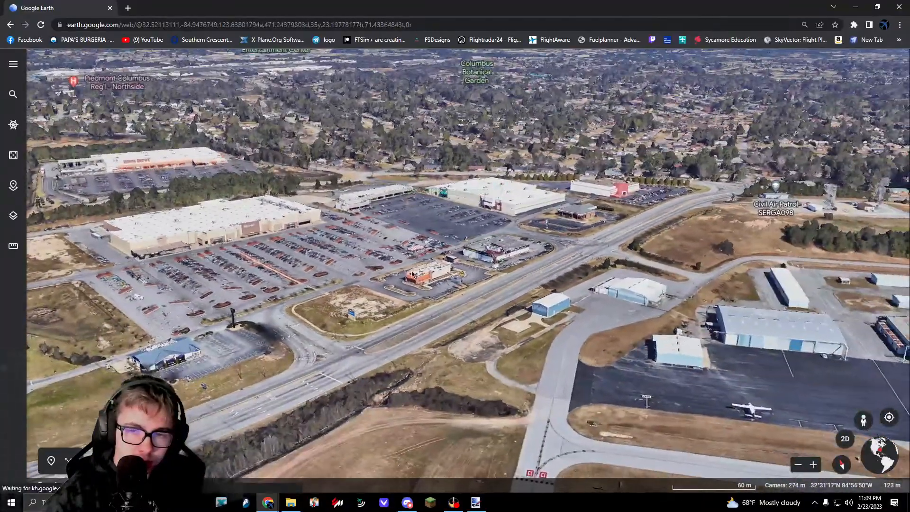
scroll(451, 252, "down", 4)
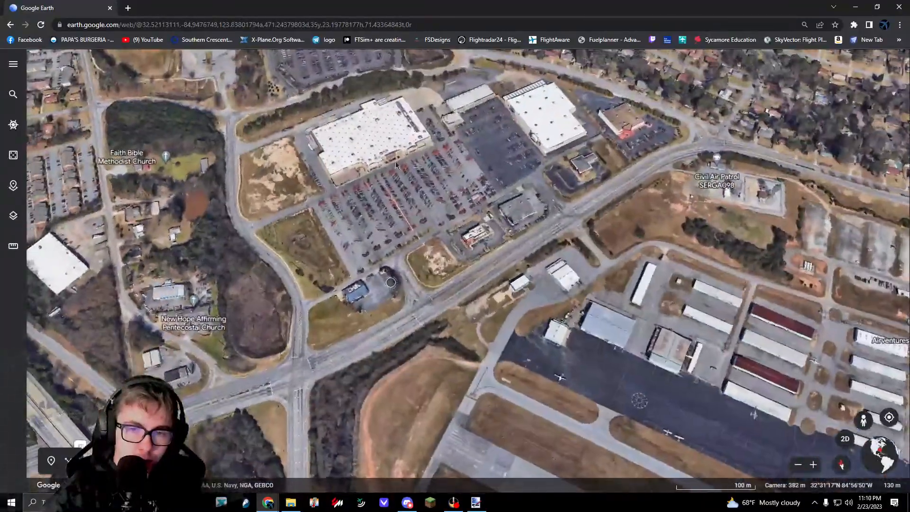
Step: Survey the layout of the airport runways and the adjoining mall from above and at an angle
scroll(446, 229, "down", 3)
left_click_drag(447, 232, 360, 180)
left_click_drag(564, 417, 470, 253)
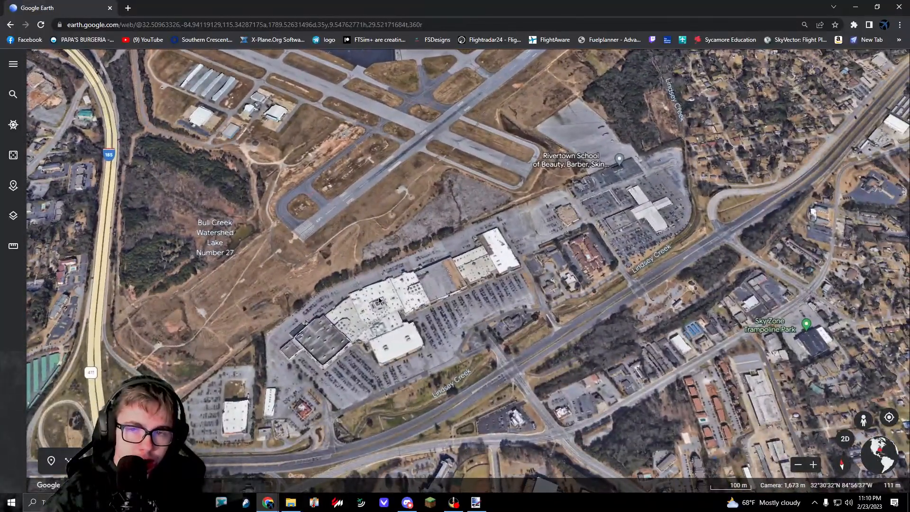
left_click_drag(378, 297, 630, 234, "shift")
scroll(557, 247, "up", 5)
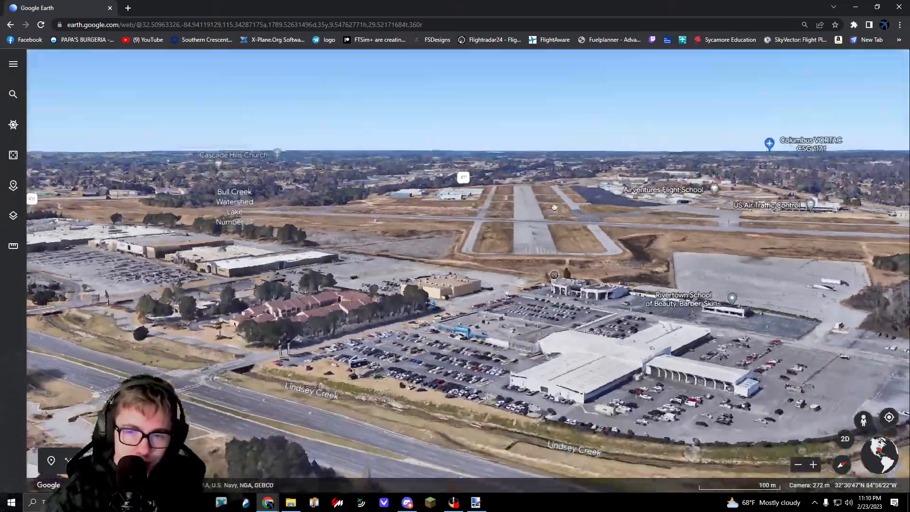
Step: Inspect the Dillard's store, the mall roofs and the parking lot up close in 3D
middle_click_drag(554, 207, 551, 354)
scroll(474, 322, "down", 5)
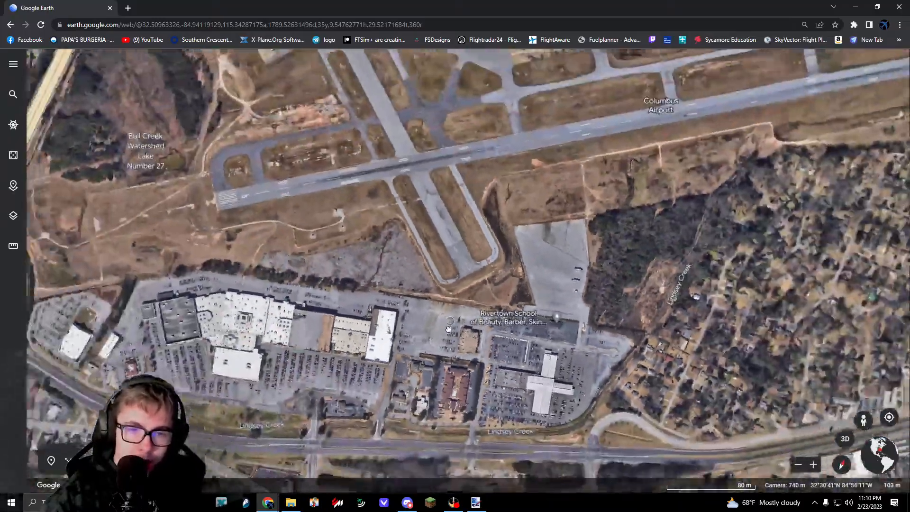
middle_click_drag(439, 350, 457, 314)
scroll(400, 351, "up", 10)
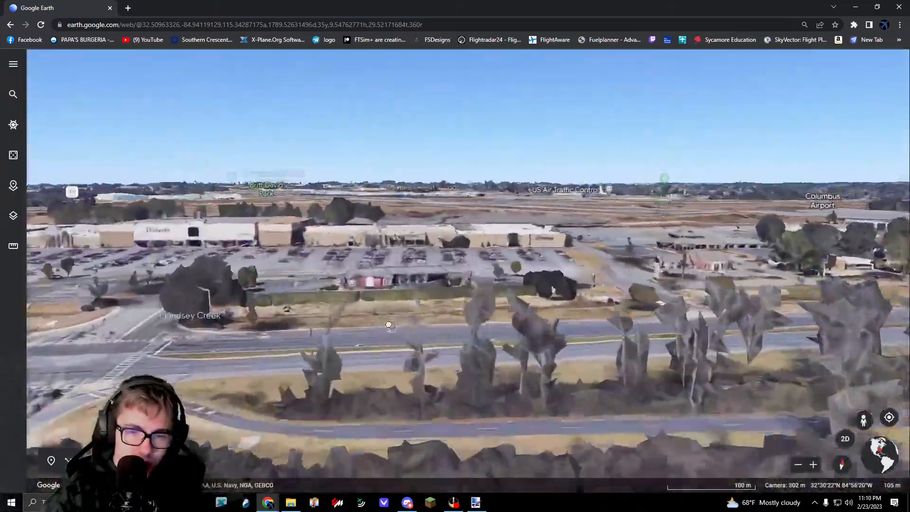
scroll(555, 366, "down", 5)
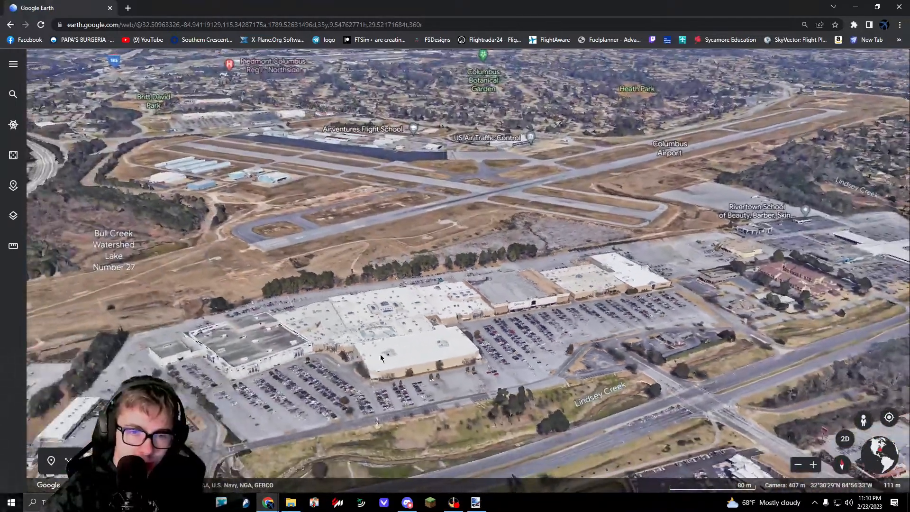
middle_click_drag(380, 358, 362, 467)
Step: Leave Google Earth, then close the 212032_138432 image and the KCSG folder window
left_click(908, 5)
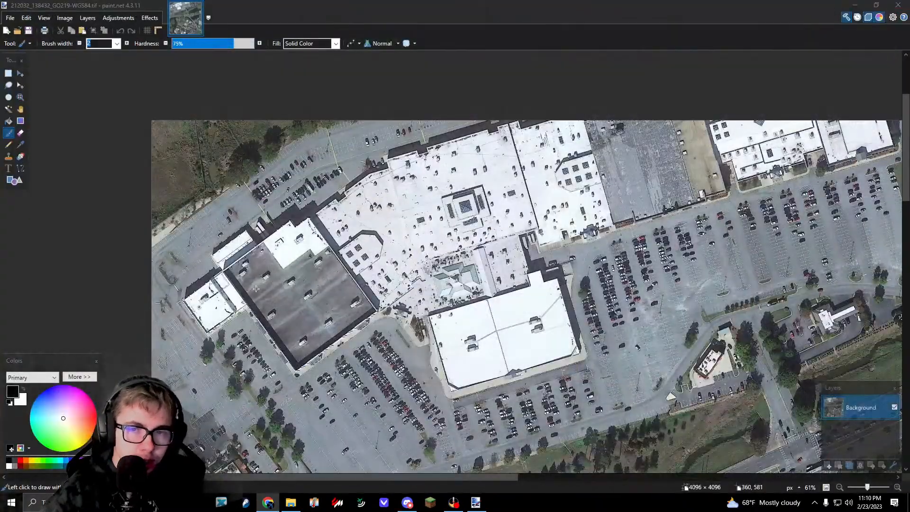
key("alt+F4")
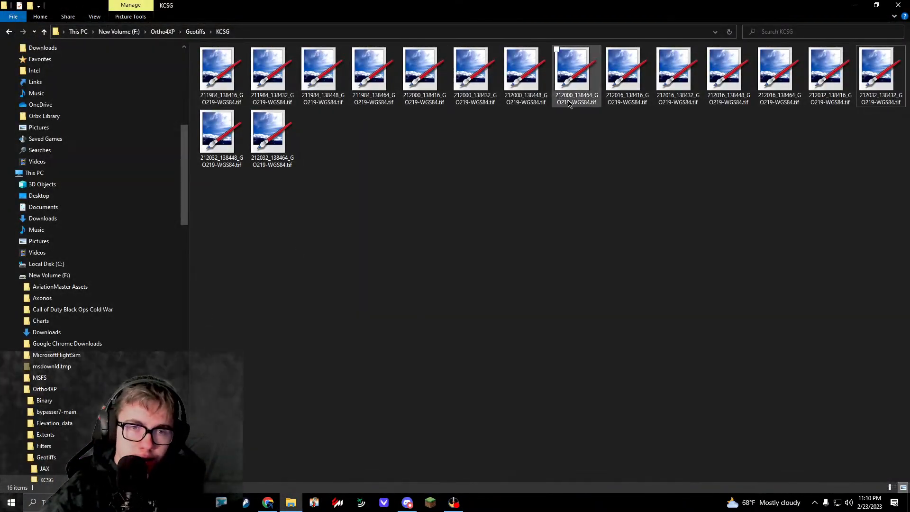
key("alt+F4")
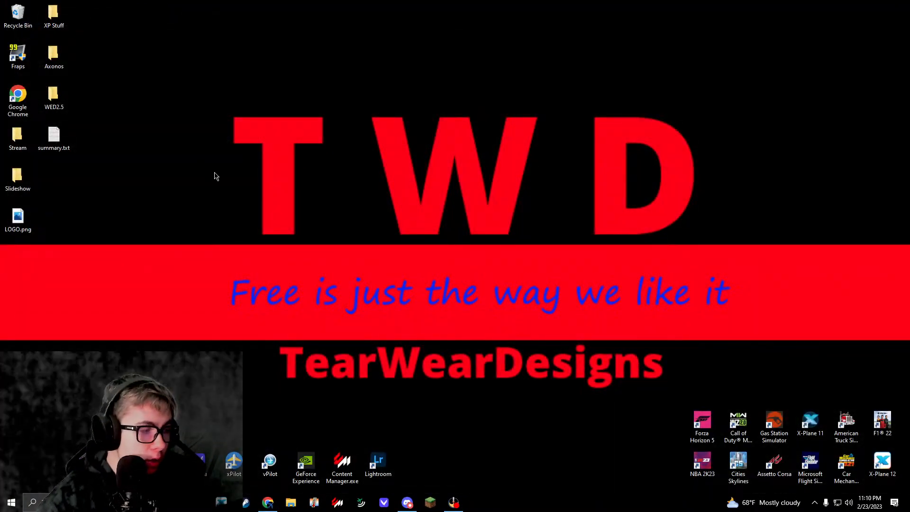
Step: Launch WorldEditor.exe from the WED2.5 folder on the desktop and browse the scenery packages
double_click(53, 96)
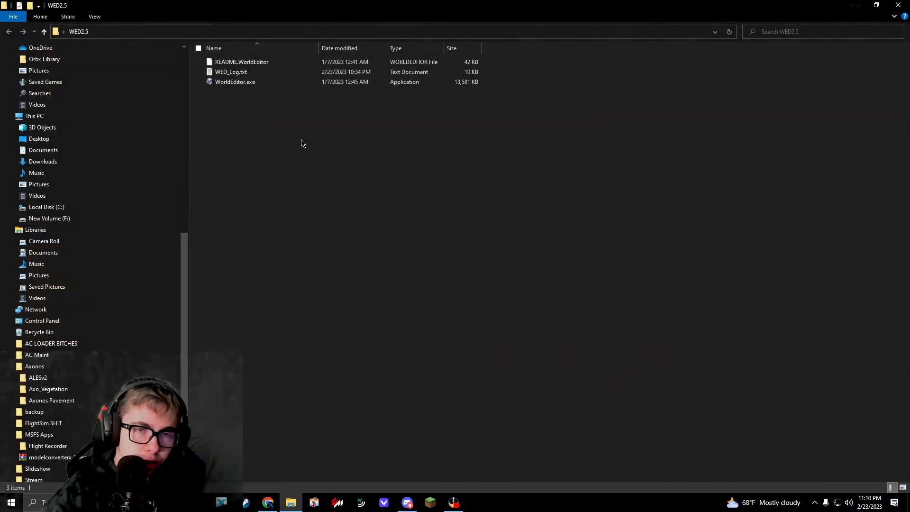
left_click(256, 84)
double_click(256, 84)
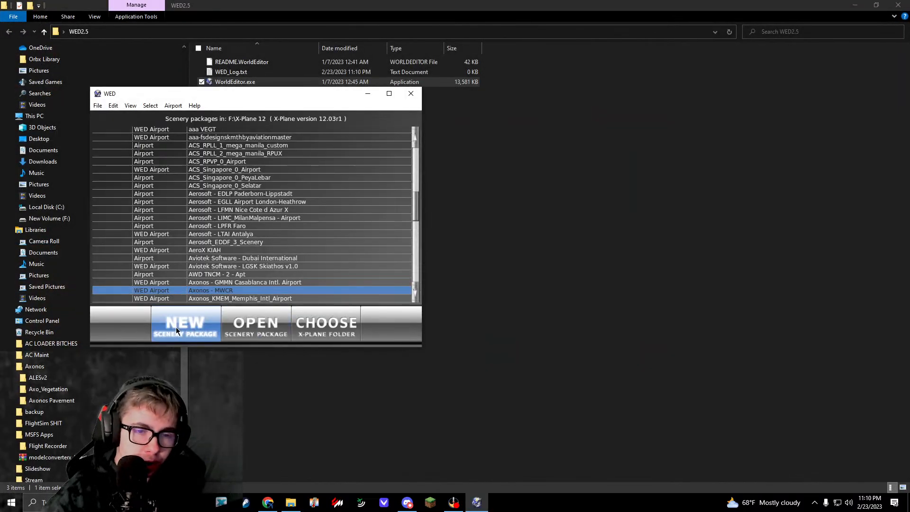
left_click(236, 242)
scroll(236, 242, "up", 10)
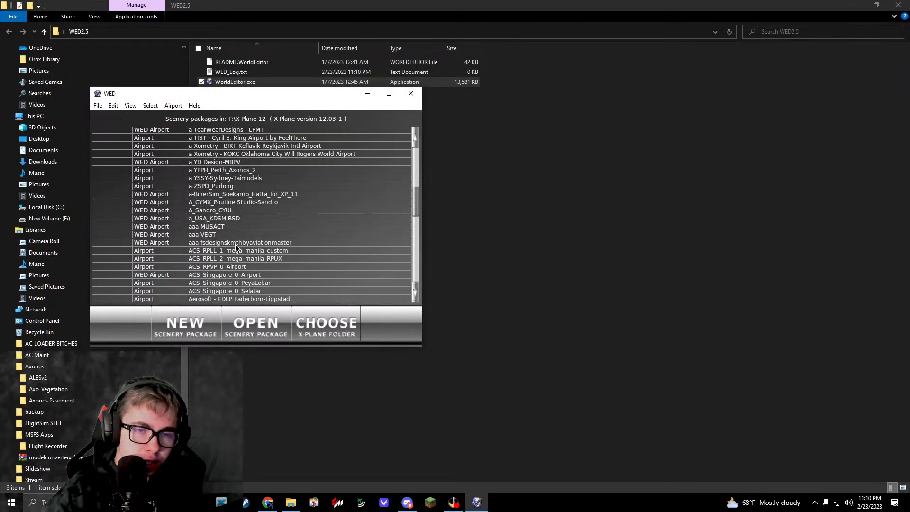
Step: Create a new scenery package named "TearWearDesigns - KCSG" and open it
left_click(172, 326)
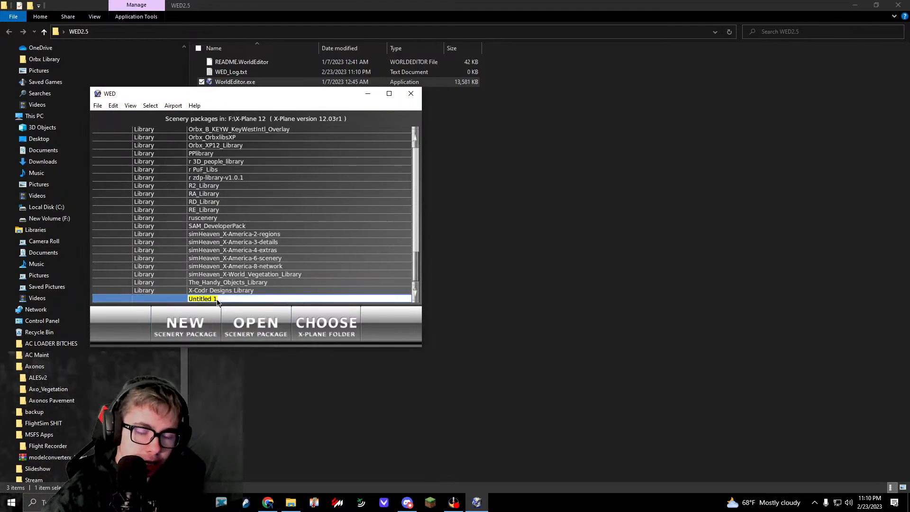
type("TearW")
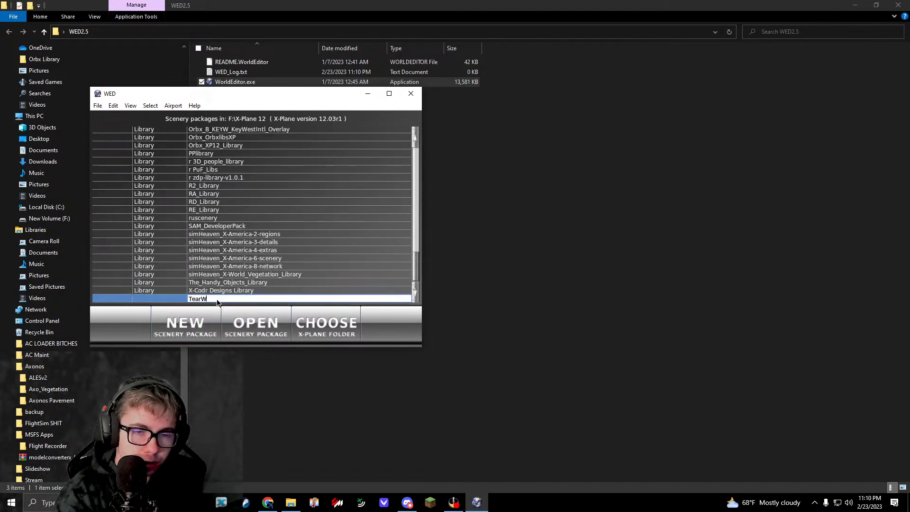
type("earDesign")
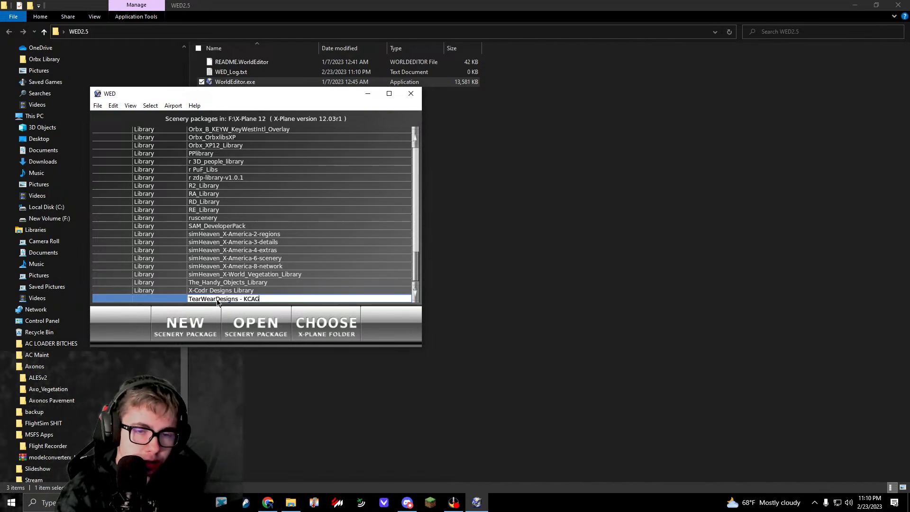
type("s - KCSG")
key("Return")
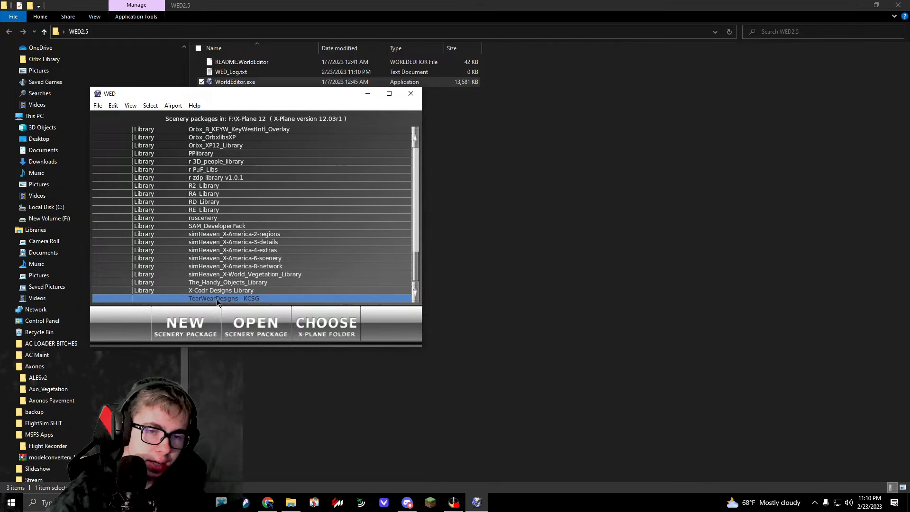
left_click(256, 325)
Step: Search the world map grid for the KCSG airport area
scroll(449, 300, "down", 10)
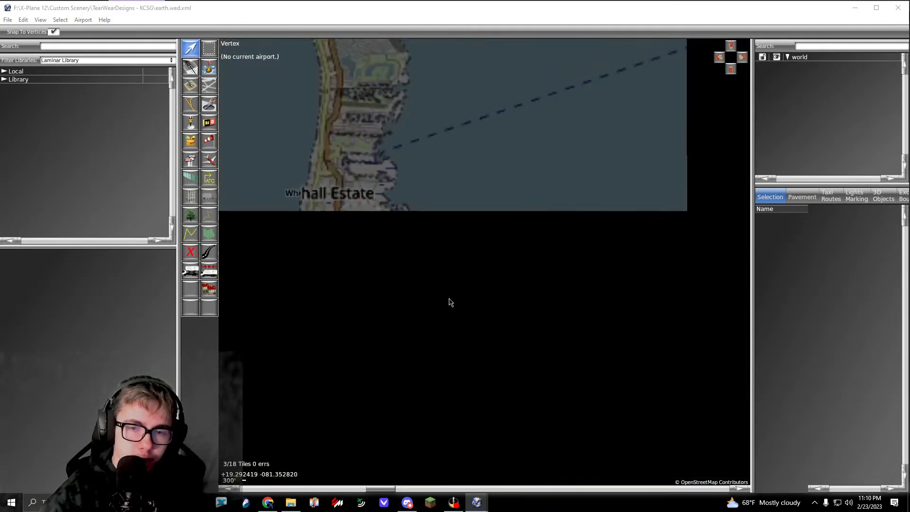
scroll(450, 262, "down", 7)
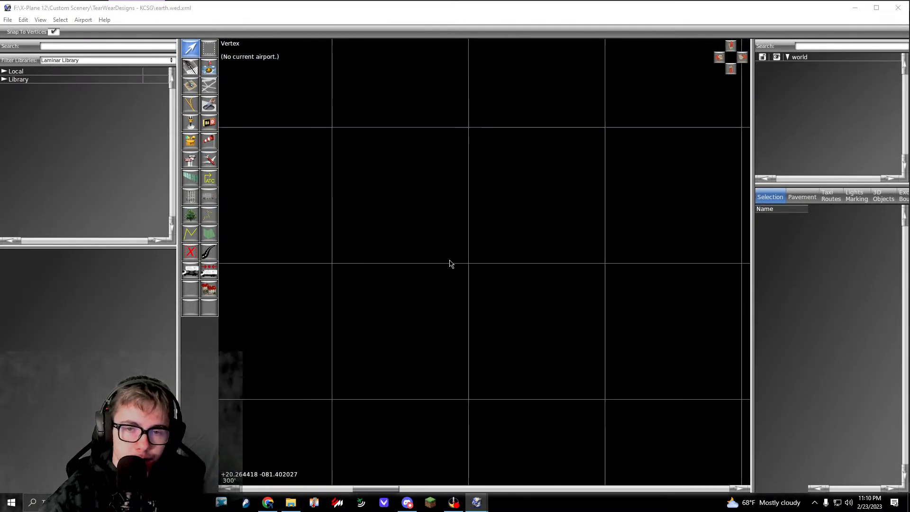
right_click_drag(452, 253, 499, 375)
scroll(482, 339, "up", 8)
scroll(488, 339, "up", 4)
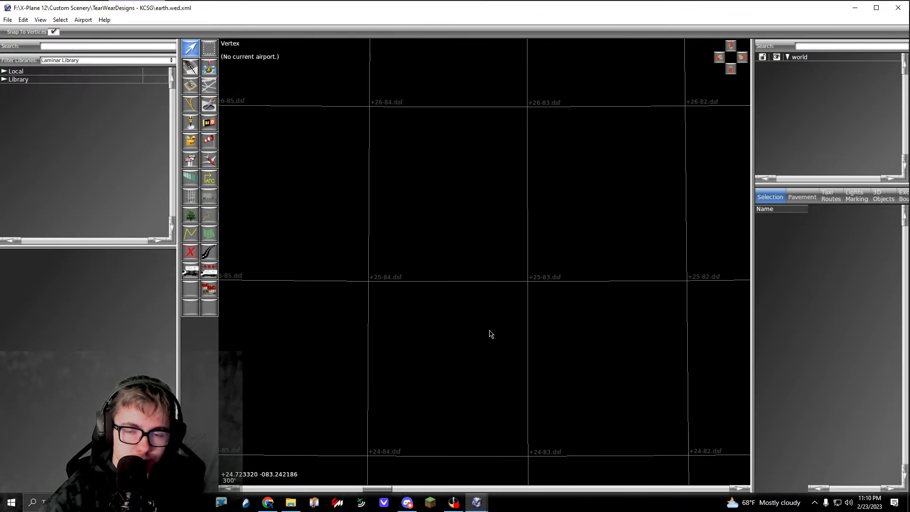
scroll(493, 324, "up", 2)
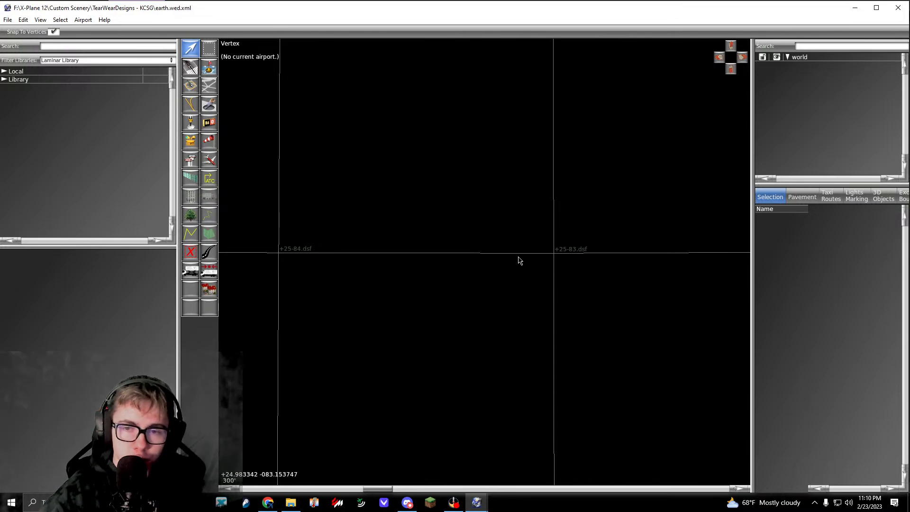
right_click_drag(545, 255, 433, 264)
scroll(433, 264, "up", 5)
scroll(473, 264, "up", 4)
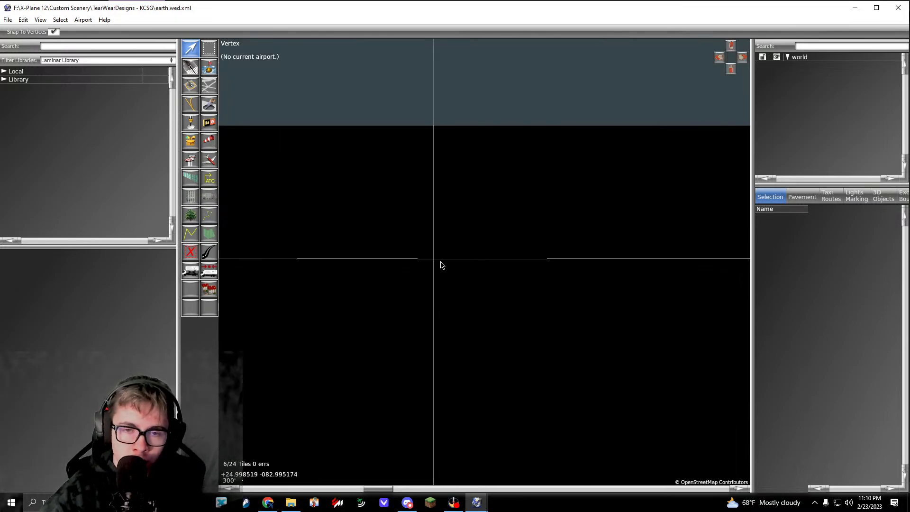
scroll(495, 237, "down", 8)
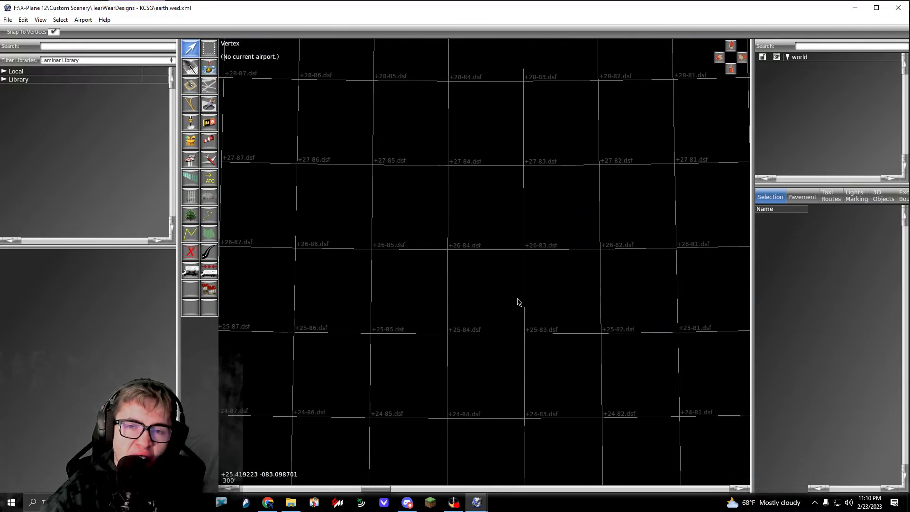
scroll(517, 298, "down", 5)
right_click_drag(523, 282, 559, 403)
scroll(550, 356, "down", 10)
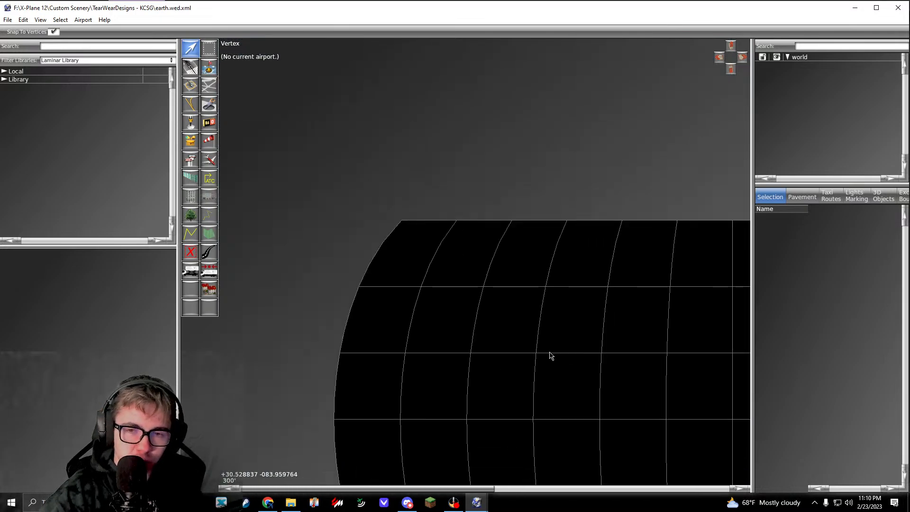
scroll(549, 356, "down", 2)
scroll(476, 308, "up", 10)
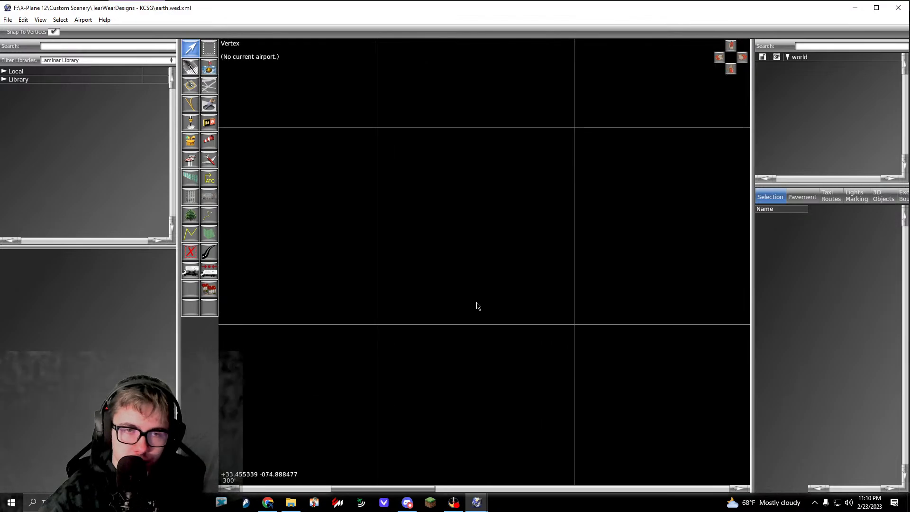
scroll(476, 306, "up", 2)
Step: Switch the slippy map background from OpenStreetMap to ESRI Imagery
left_click(40, 20)
mouse_move(62, 179)
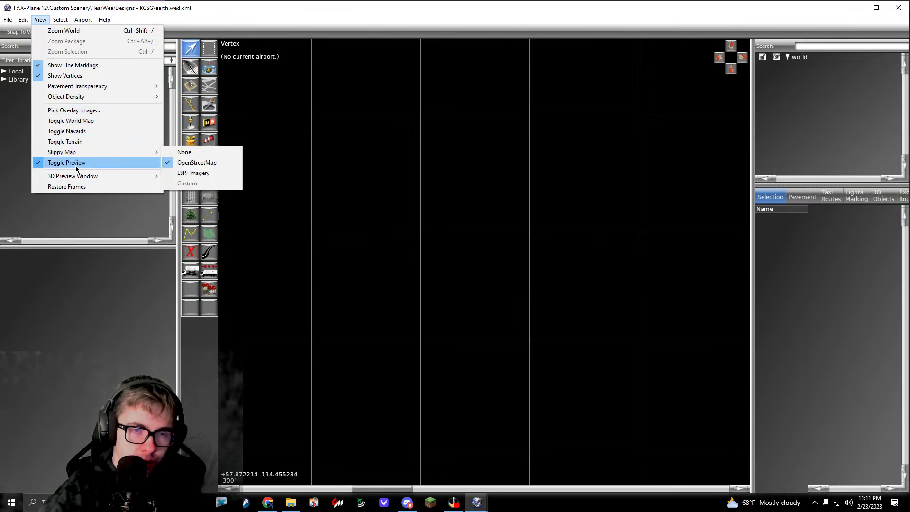
mouse_move(67, 152)
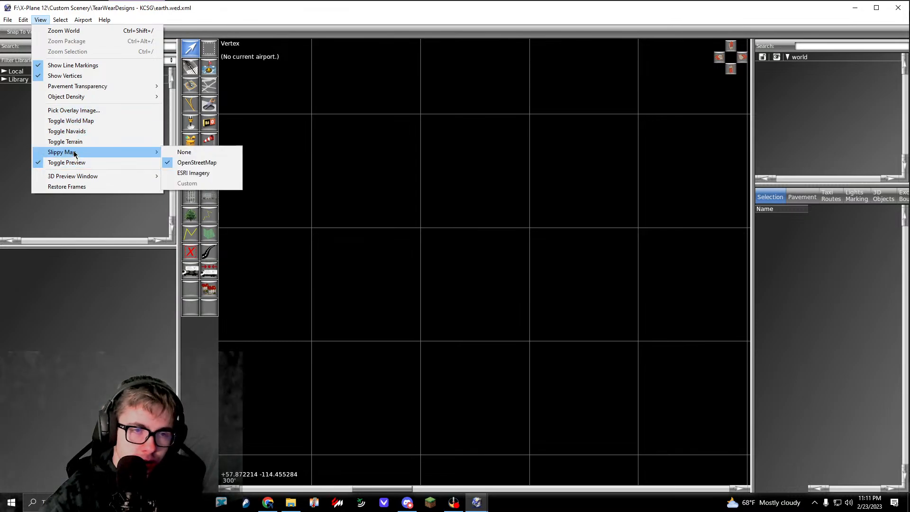
left_click(226, 172)
Step: Look over the satellite imagery and the surrounding map tiles to locate the Columbus airport
scroll(422, 272, "up", 13)
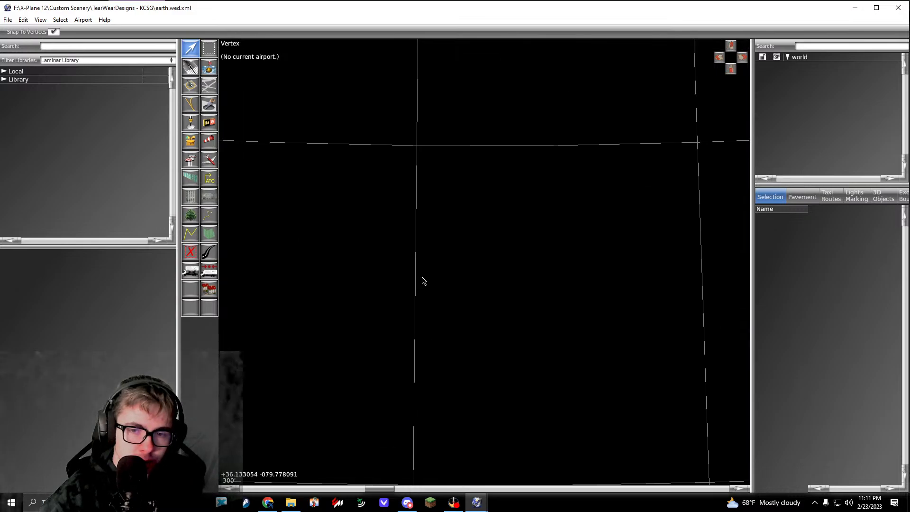
right_click_drag(422, 295, 581, 260)
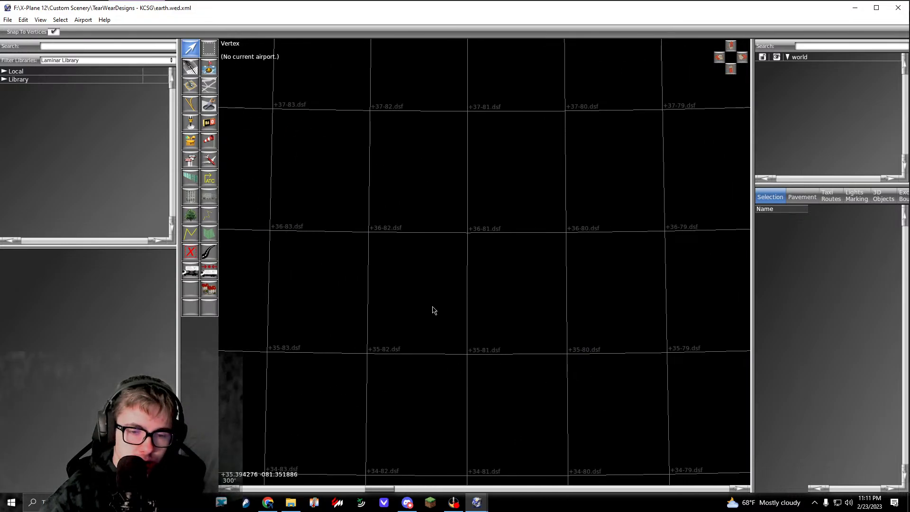
scroll(433, 311, "up", 8)
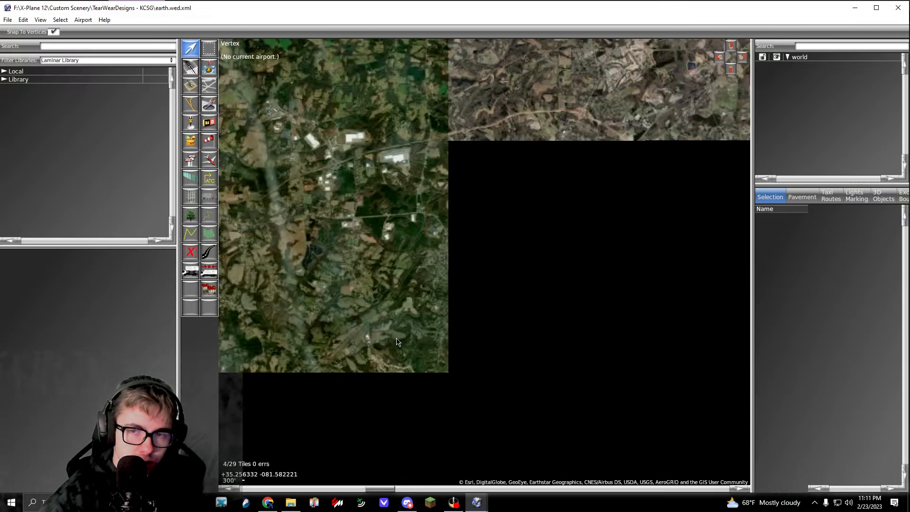
scroll(396, 338, "down", 3)
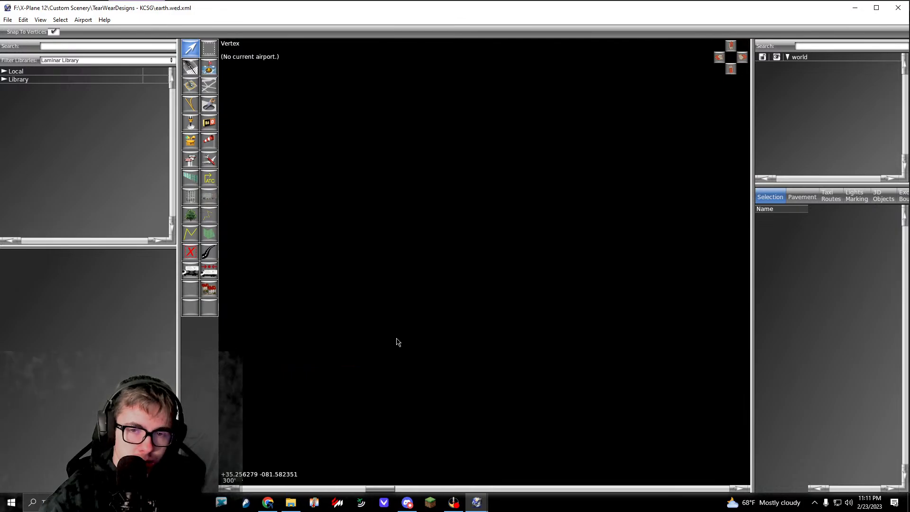
scroll(399, 340, "down", 5)
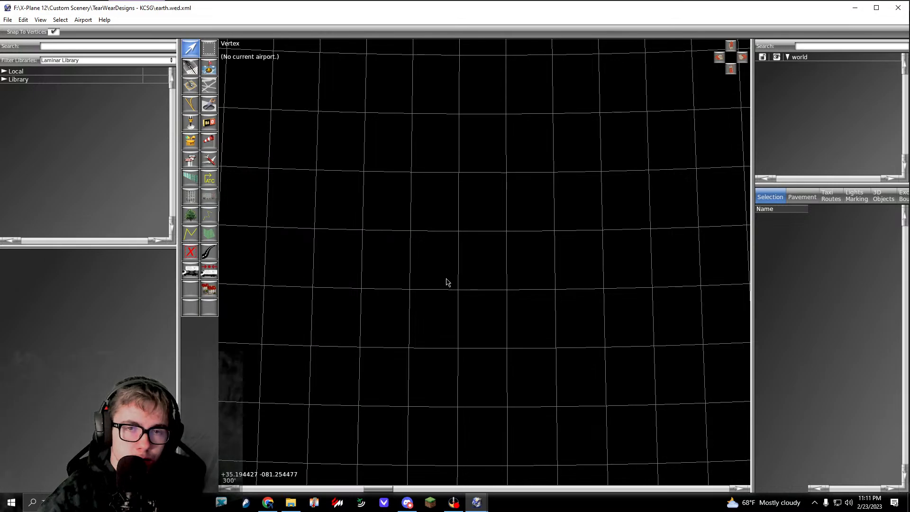
right_click_drag(455, 299, 409, 163)
right_click_drag(518, 357, 410, 173)
right_click_drag(526, 374, 436, 191)
right_click_drag(520, 314, 437, 196)
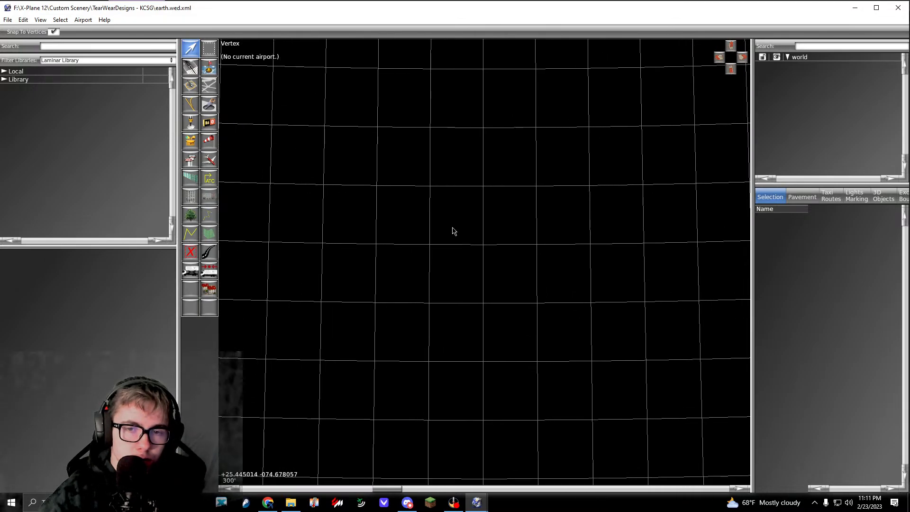
right_click_drag(463, 283, 373, 171)
right_click_drag(478, 333, 433, 162)
mouse_move(517, 337)
right_mouse_down()
mouse_move(441, 231)
mouse_move(419, 183)
right_mouse_up()
right_click_drag(476, 370, 433, 225)
mouse_move(559, 370)
right_mouse_down()
mouse_move(540, 326)
mouse_move(512, 333)
mouse_move(377, 191)
right_mouse_up()
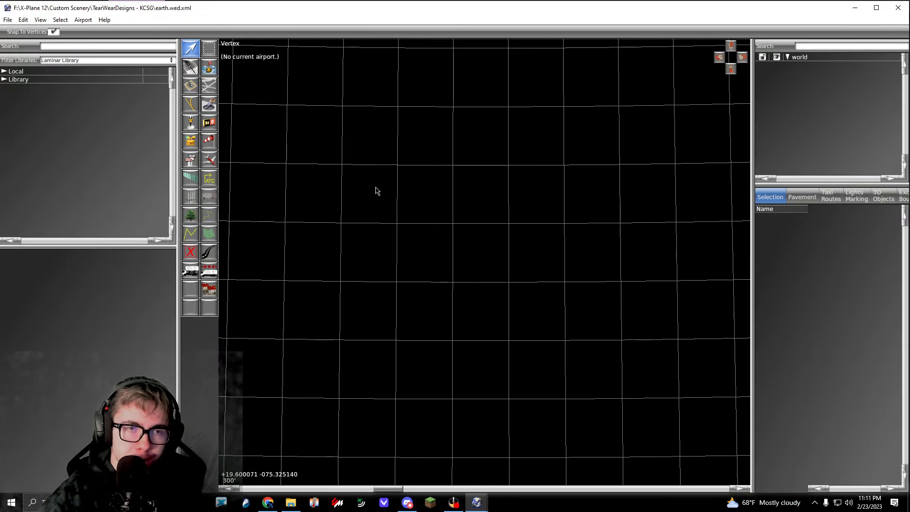
left_click(8, 20)
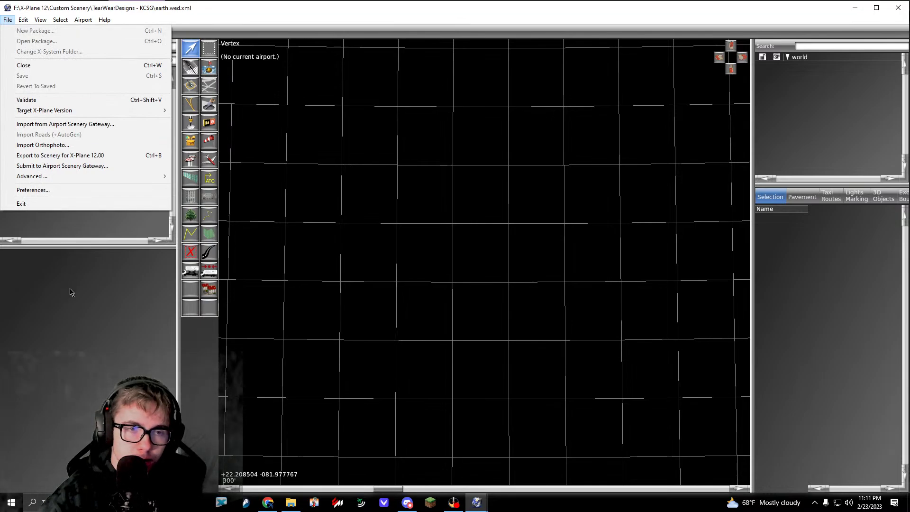
left_click(96, 125)
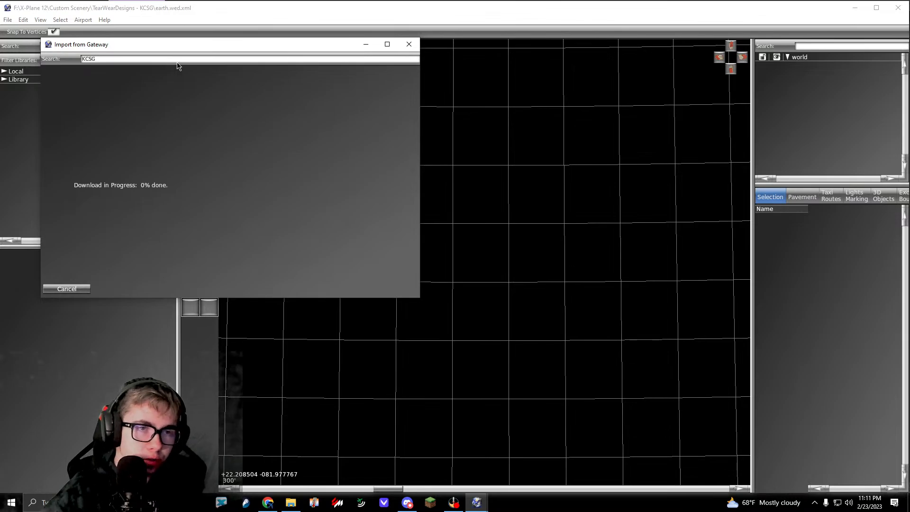
left_click(409, 44)
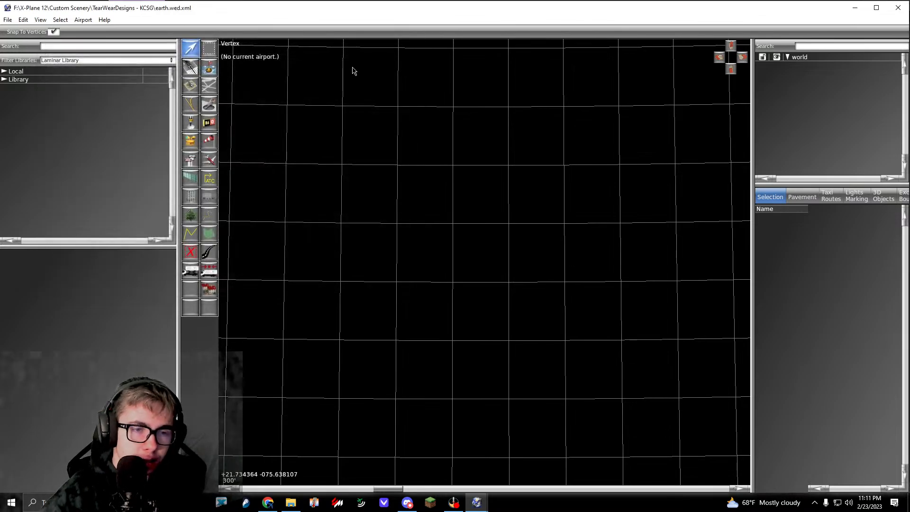
Step: Find KCSG in the Airport Scenery Gateway and import its recommended scenery pack, ID 88512
left_click(8, 21)
left_click(40, 125)
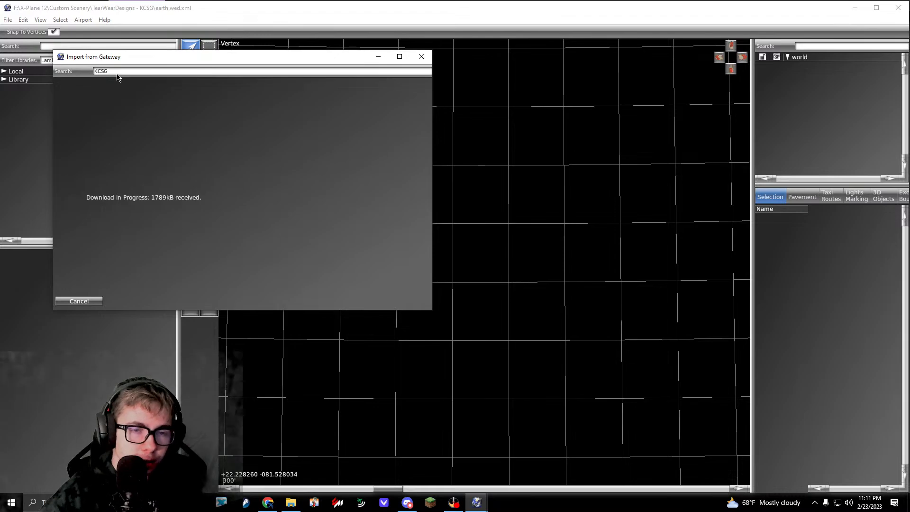
left_click(176, 100)
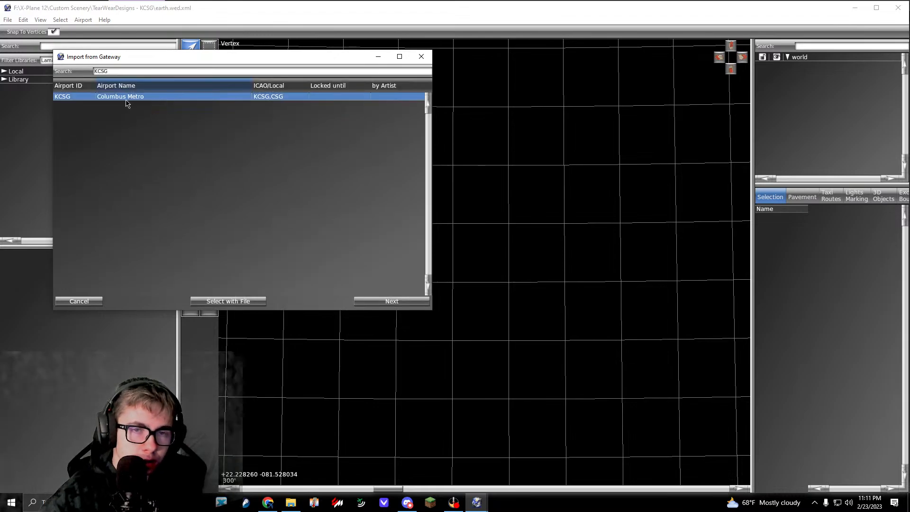
left_click(371, 302)
left_click(222, 97)
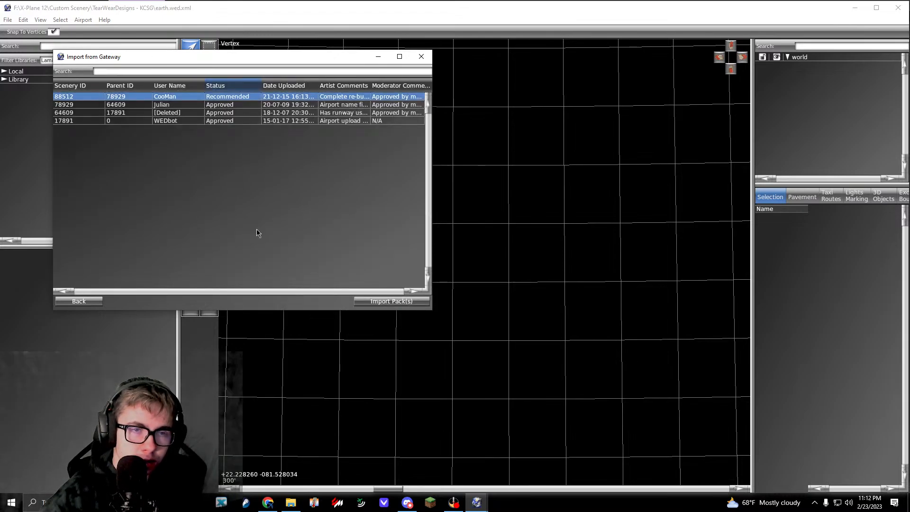
left_click(385, 302)
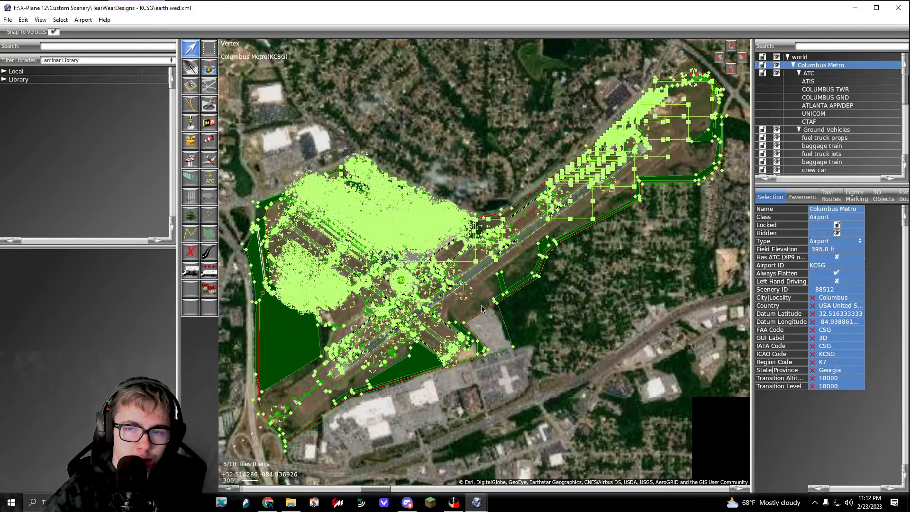
Step: Delete the imported Columbus Metro airport with all its contents, leaving the map positioned at the airfield
scroll(482, 308, "up", 5)
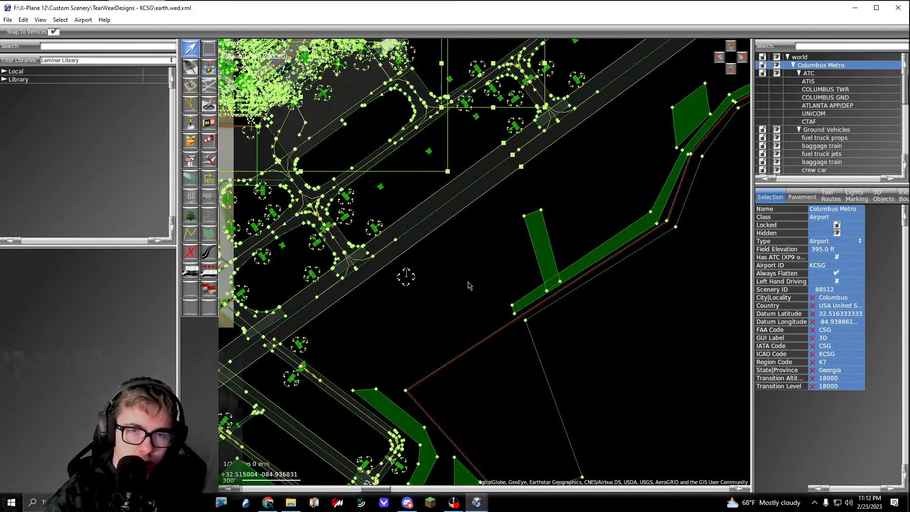
right_click_drag(469, 286, 580, 350)
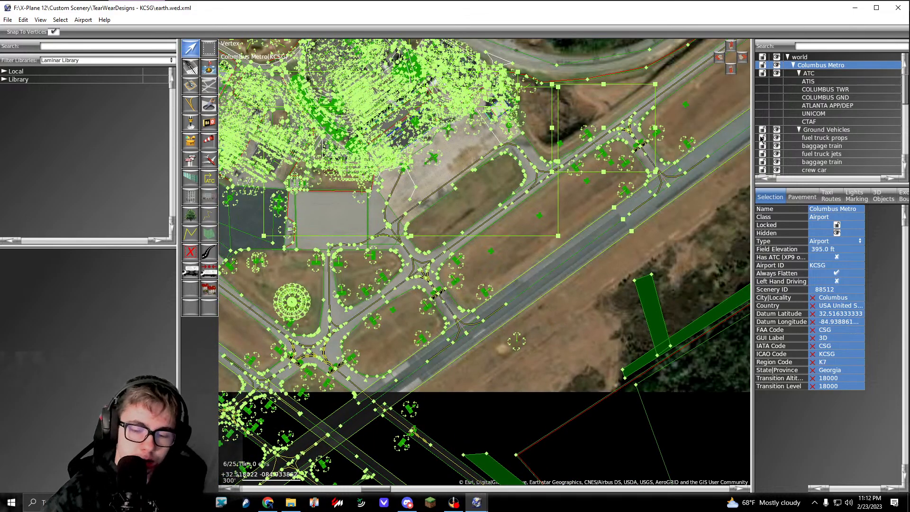
key("Delete")
Step: Frame the terminal and aprons in the satellite imagery and create a new empty airport
right_click_drag(263, 319, 470, 265)
scroll(476, 279, "down", 3)
scroll(435, 358, "up", 5)
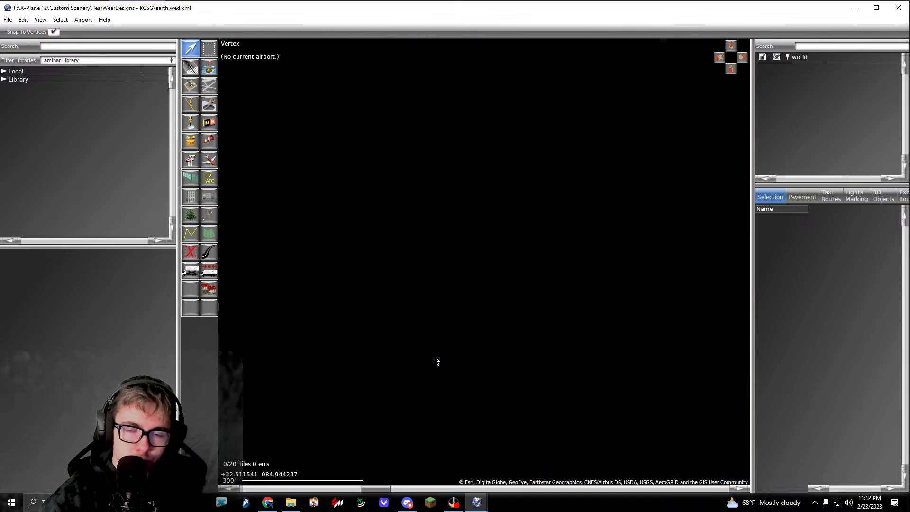
scroll(436, 354, "down", 5)
middle_click_drag(498, 260, 444, 351)
middle_click_drag(488, 172, 460, 312)
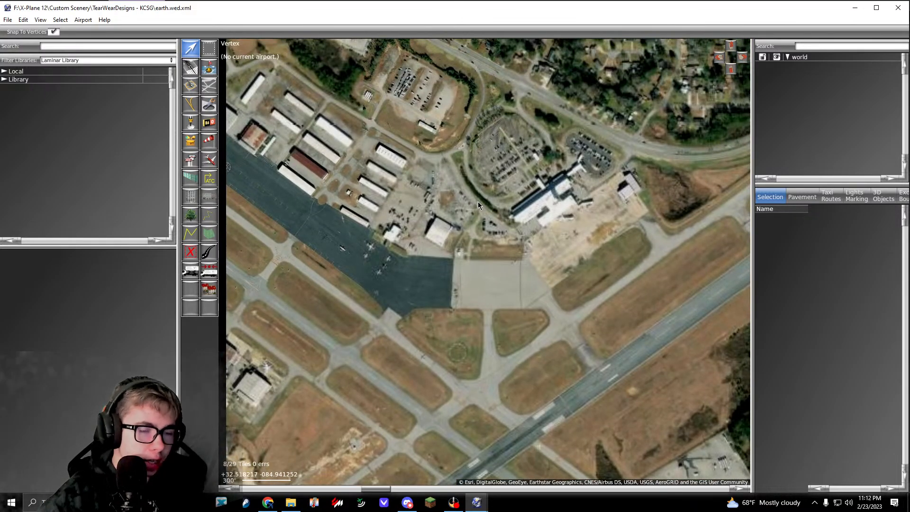
middle_click_drag(374, 251, 468, 225)
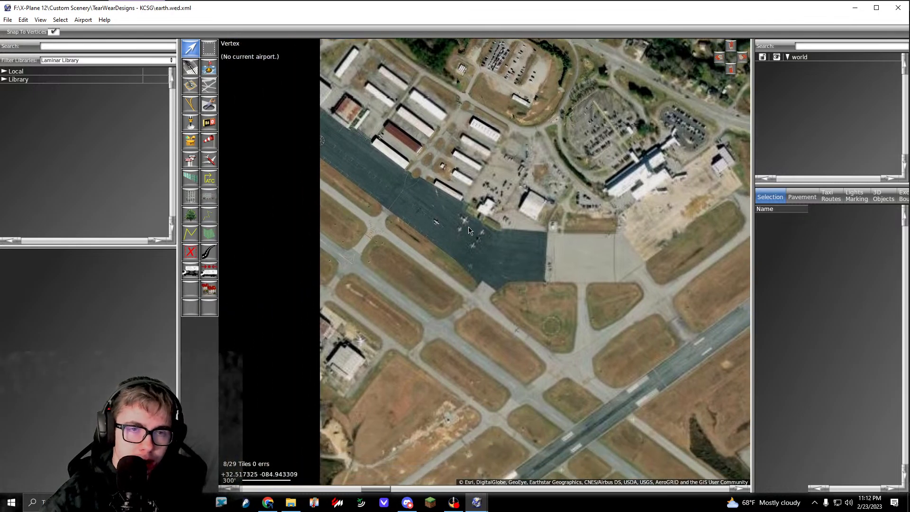
left_click(83, 20)
left_click(105, 31)
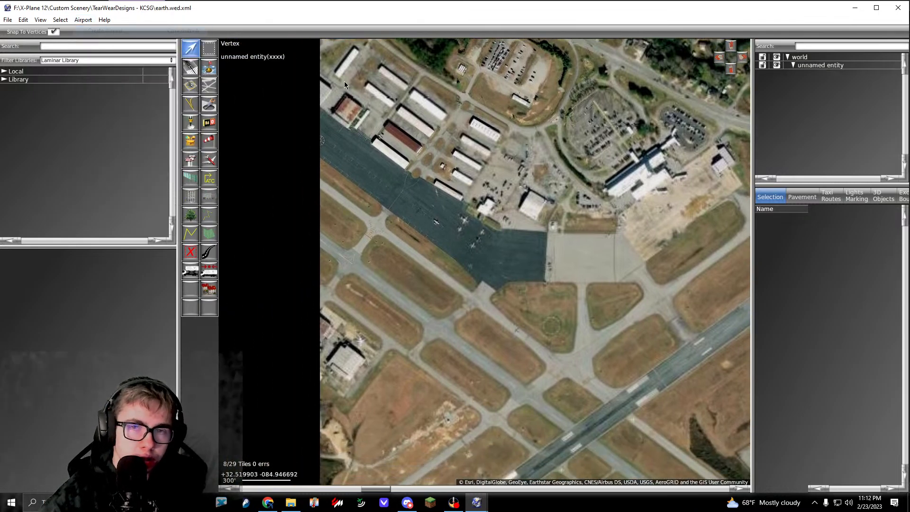
Step: Rename the new airport entity in the hierarchy as Columbus Metro
left_click(813, 69)
left_click(813, 65)
type("Columbus Metro")
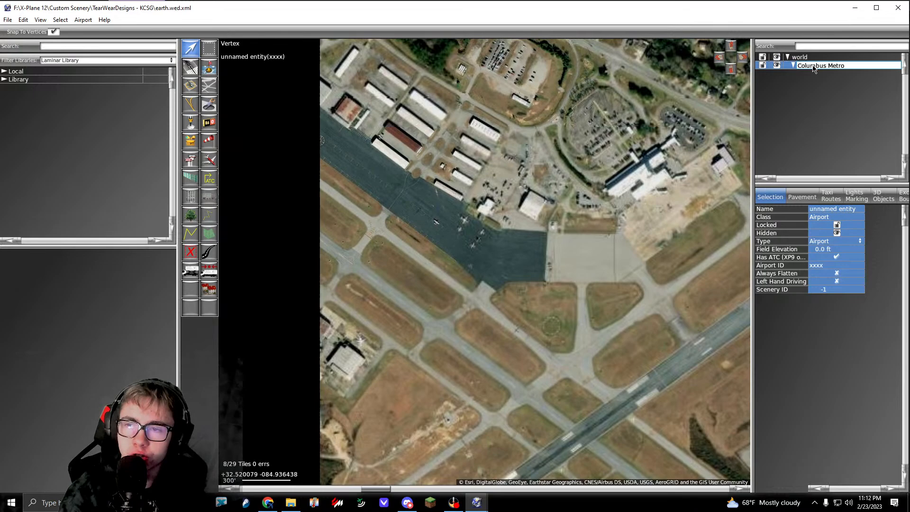
key("Return")
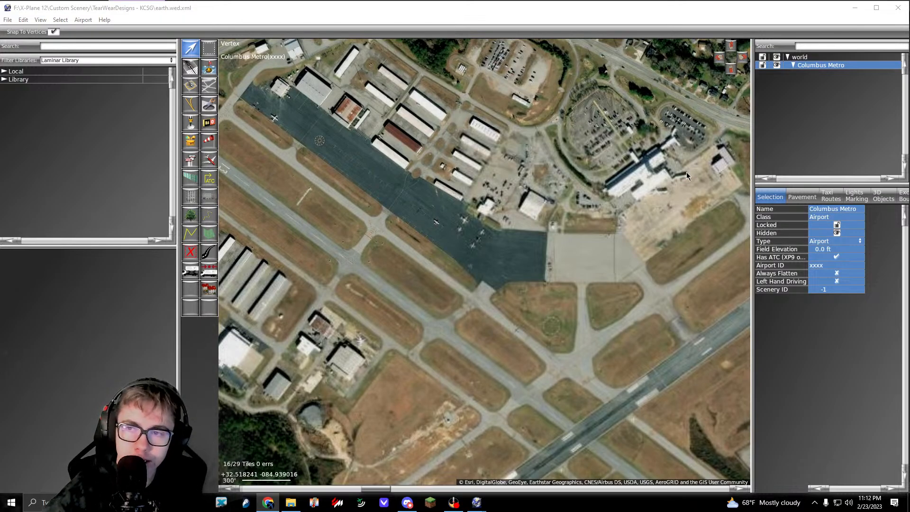
Step: Add "Apt" to the end of the Columbus Metro airport's name
double_click(845, 66)
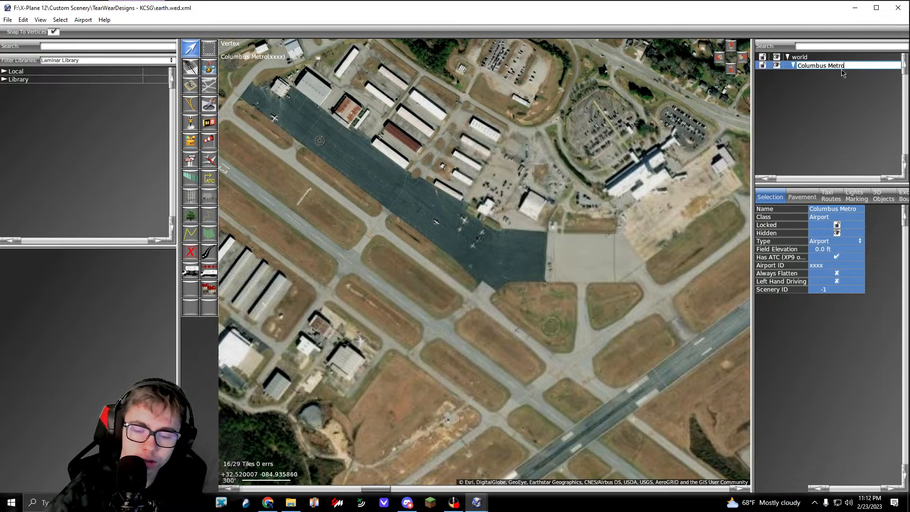
type("Apt")
key("Return")
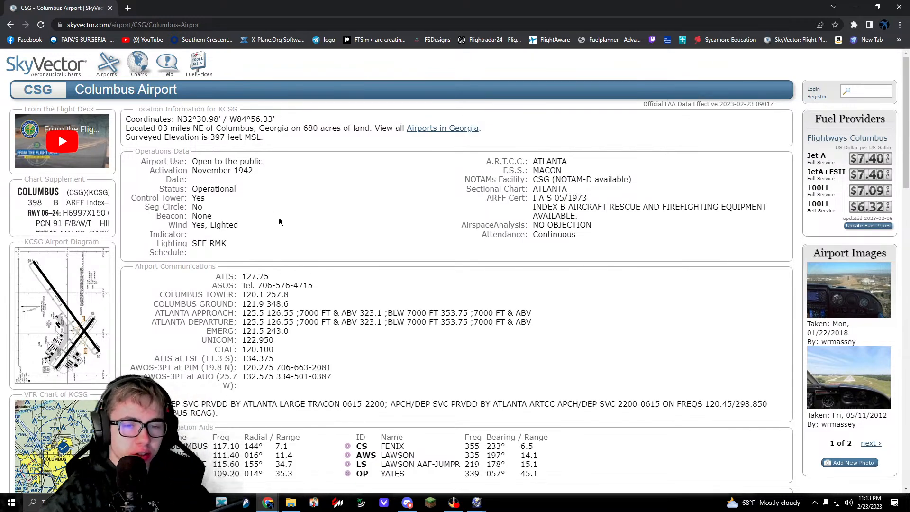
Step: Return from the Columbus Airport page to the SkyVector chart around KCSG in the browser
key("alt+Left")
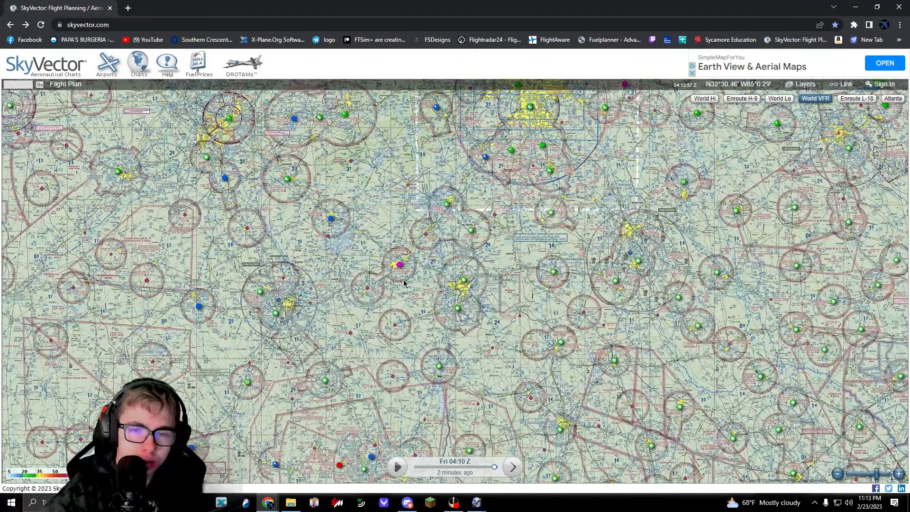
Step: Open the Columbus (KCSG) airport page from the SkyVector chart and look through its runway, services and operations data
mouse_move(456, 309)
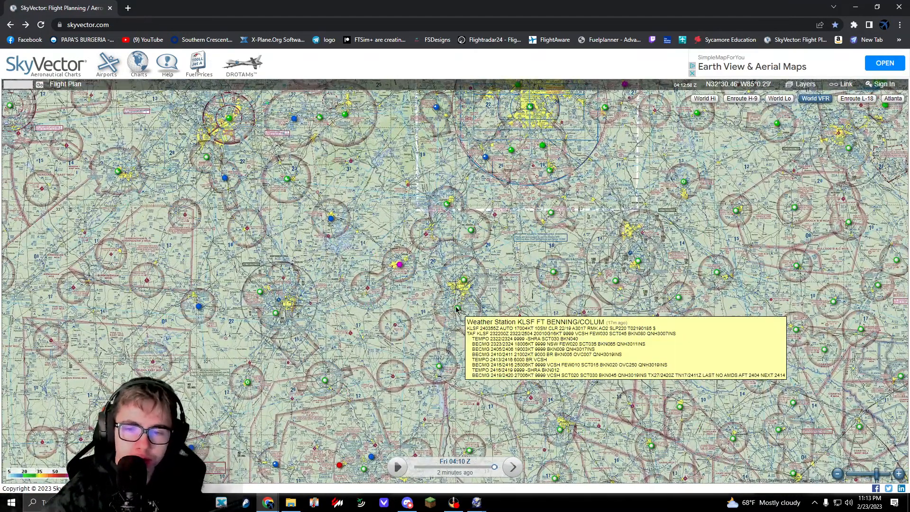
left_click(468, 290)
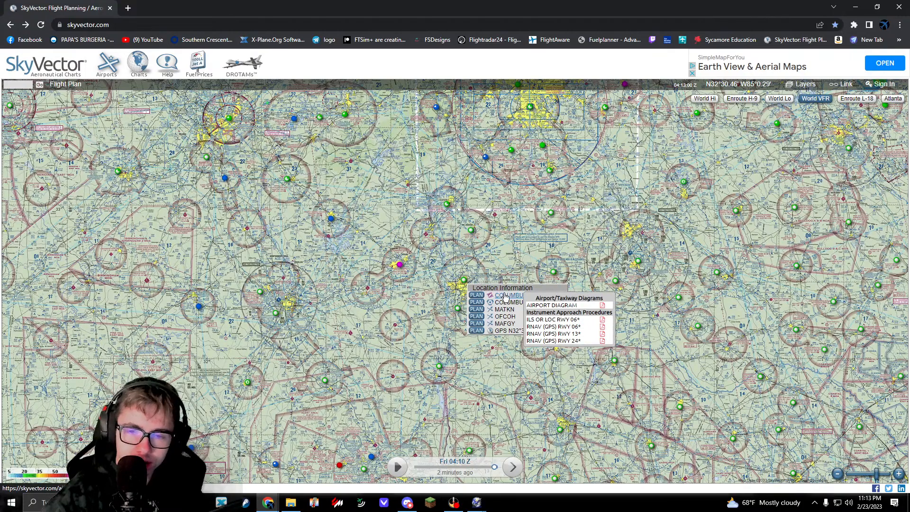
left_click(505, 297)
scroll(329, 201, "down", 10)
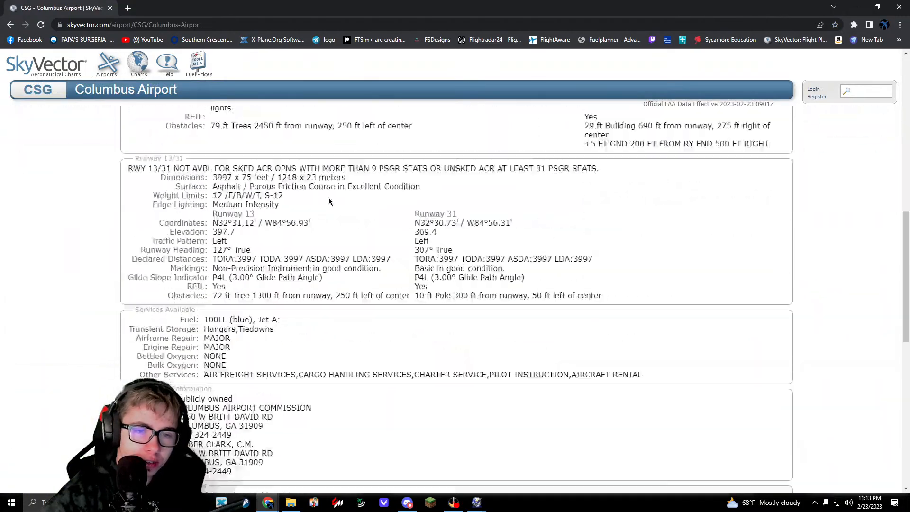
scroll(339, 218, "up", 8)
scroll(406, 238, "down", 13)
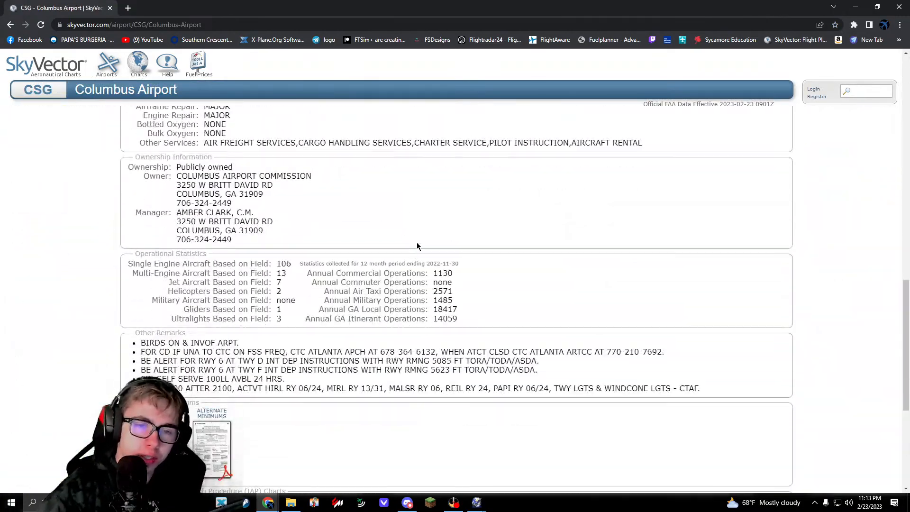
scroll(417, 246, "up", 15)
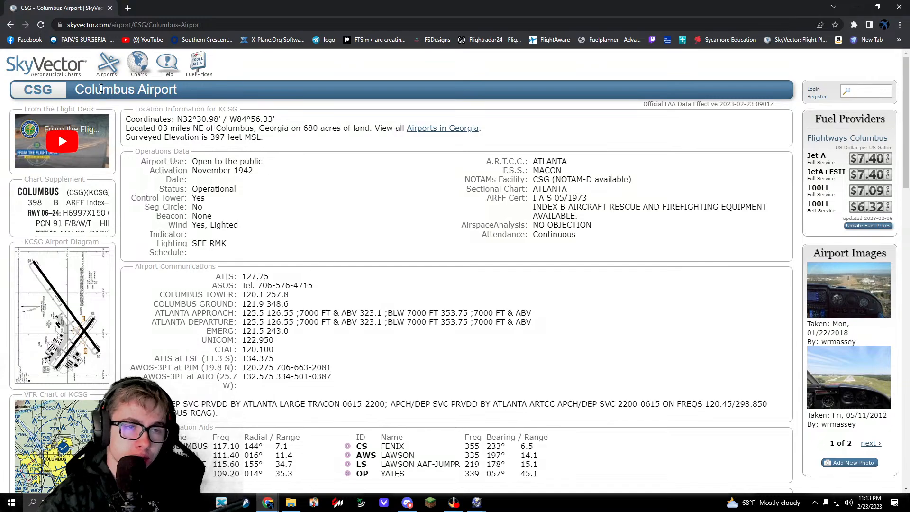
Step: Check the airport's name and surveyed elevation on the SkyVector page
left_click_drag(71, 95, 217, 92)
left_click(217, 208)
left_click_drag(394, 3, 323, 244)
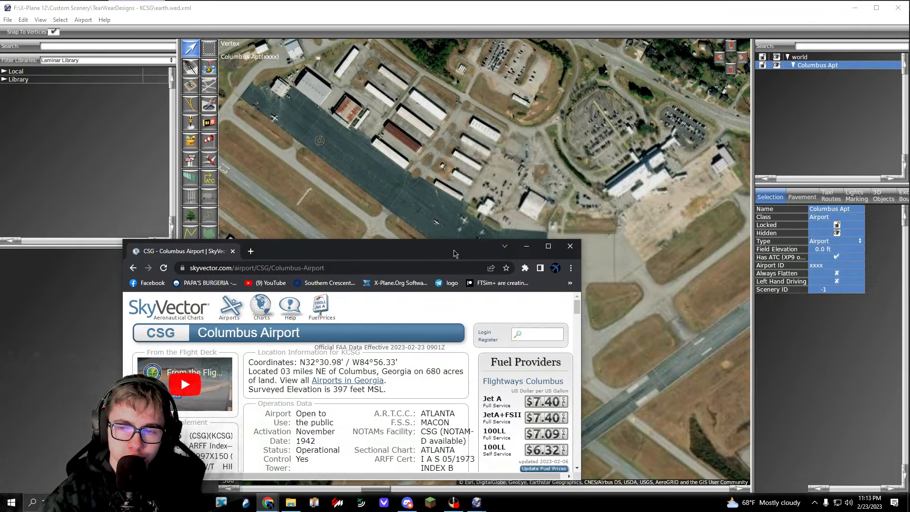
left_click_drag(454, 253, 437, 1)
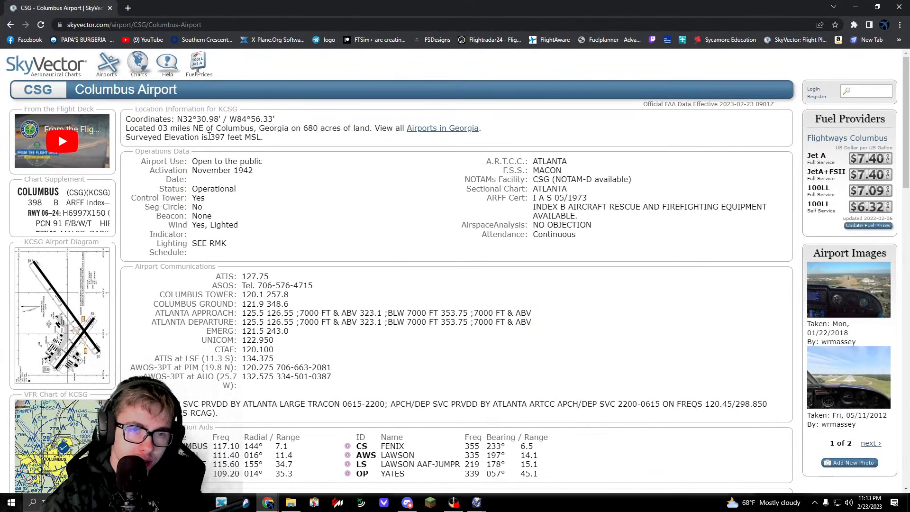
left_click_drag(148, 137, 209, 139)
left_click(221, 159)
left_click(224, 158)
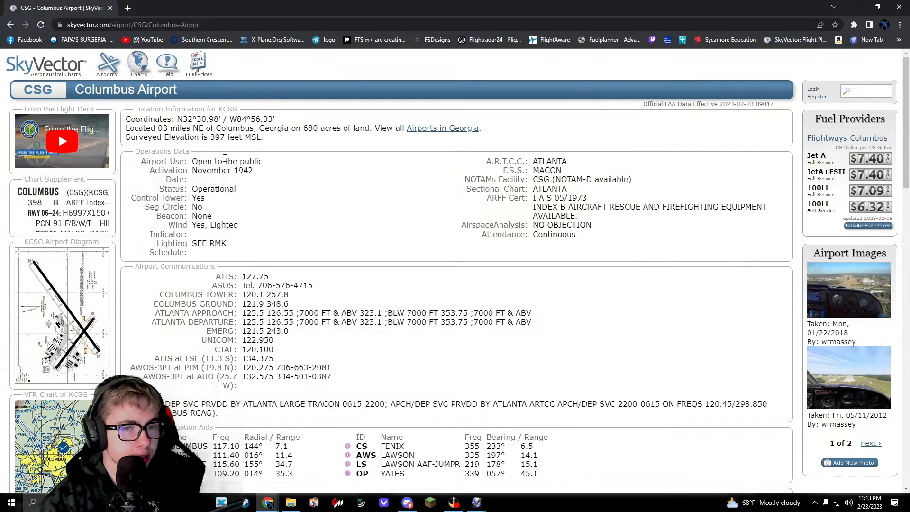
Step: Switch back to WorldEditor and set the Columbus Apt field elevation to 397 ft
key("alt+Tab")
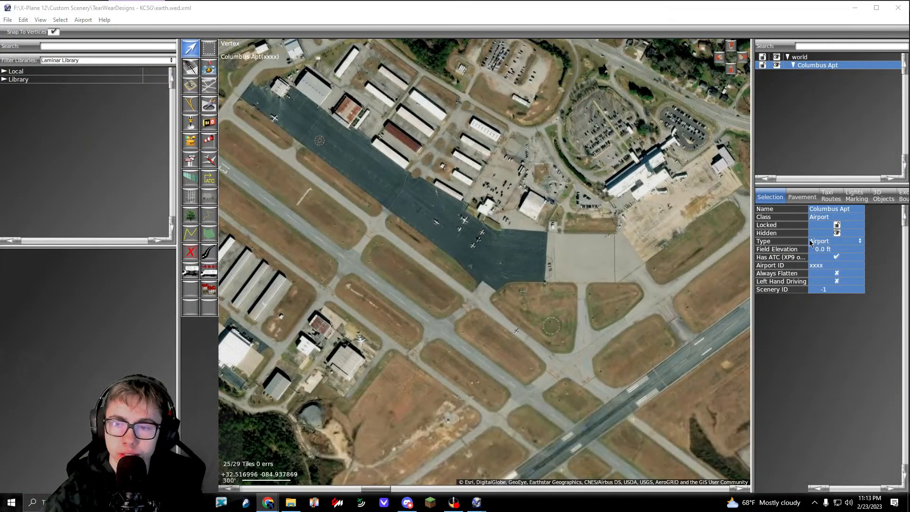
left_click(845, 250)
type("397")
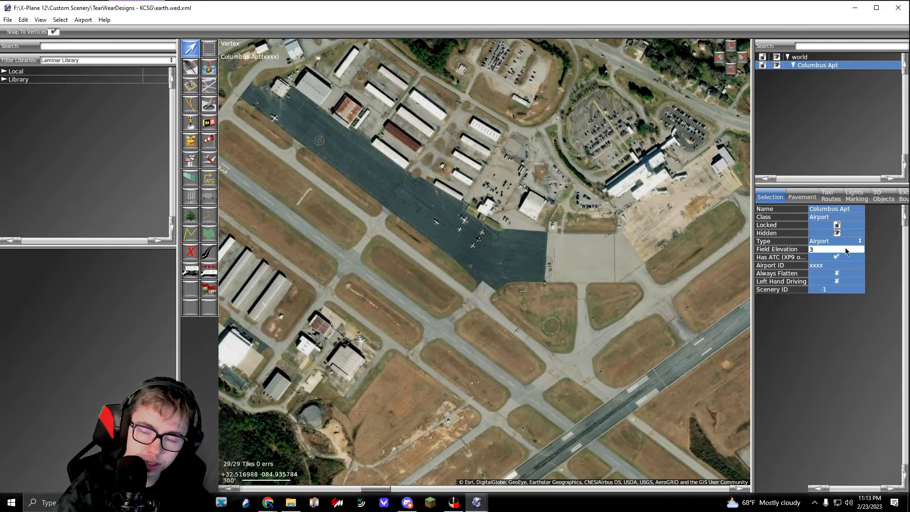
key("Return")
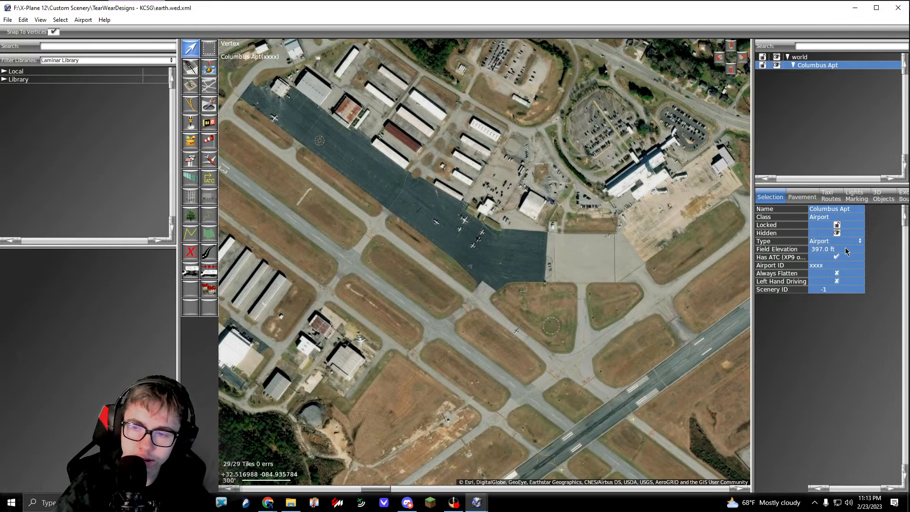
Step: Set the airport ID to KCSG and turn on Always Flatten for Columbus Apt
left_click(821, 269)
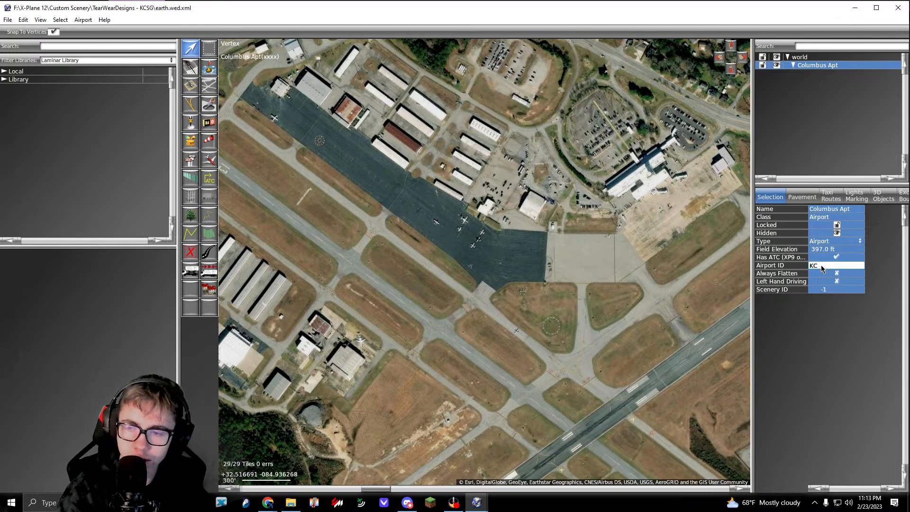
key("Return")
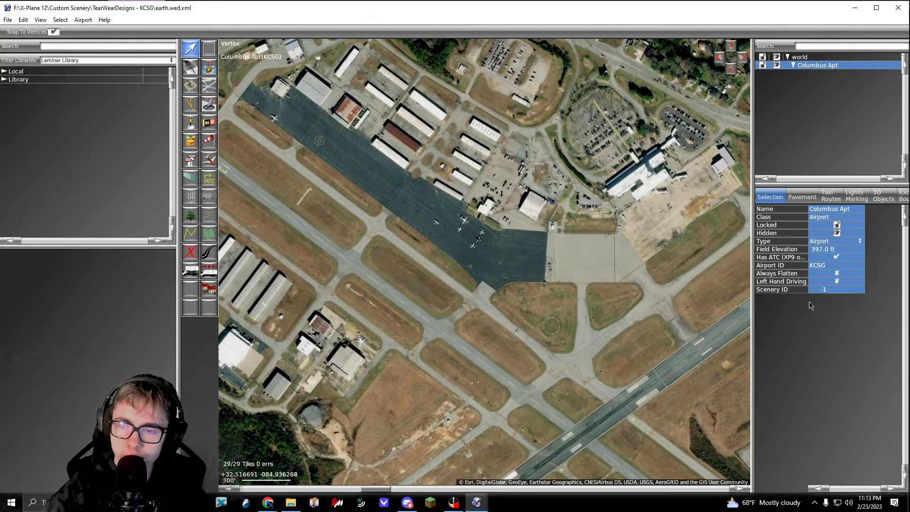
right_click_drag(598, 246, 529, 271)
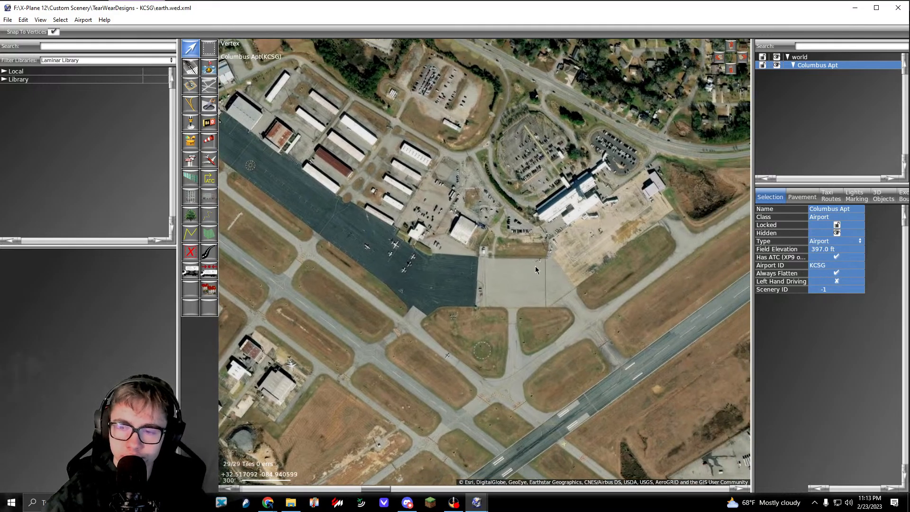
left_click(535, 266)
left_click(822, 67)
Step: Draw a runway about 6,993 ft long over the imagery, from the center of the 06 end to the center of the 24 end
right_click_drag(585, 283, 542, 112)
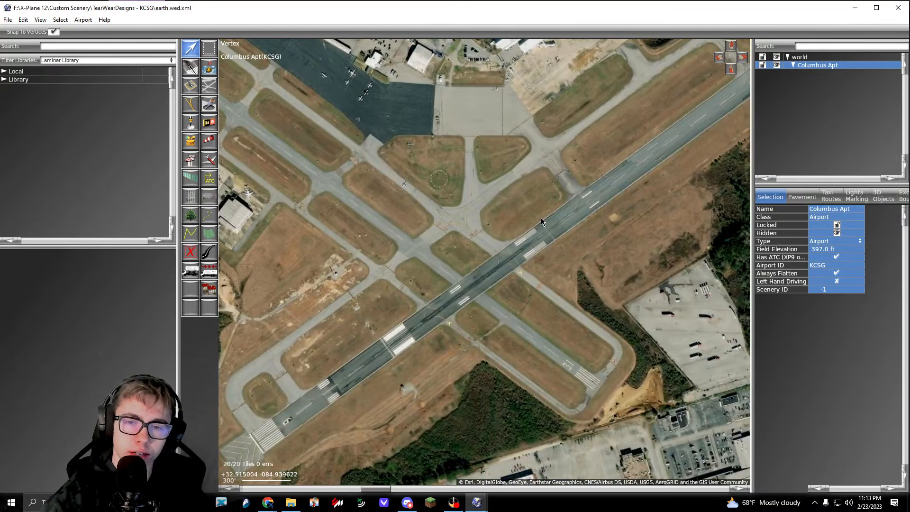
left_click(529, 201)
scroll(484, 298, "up", 3)
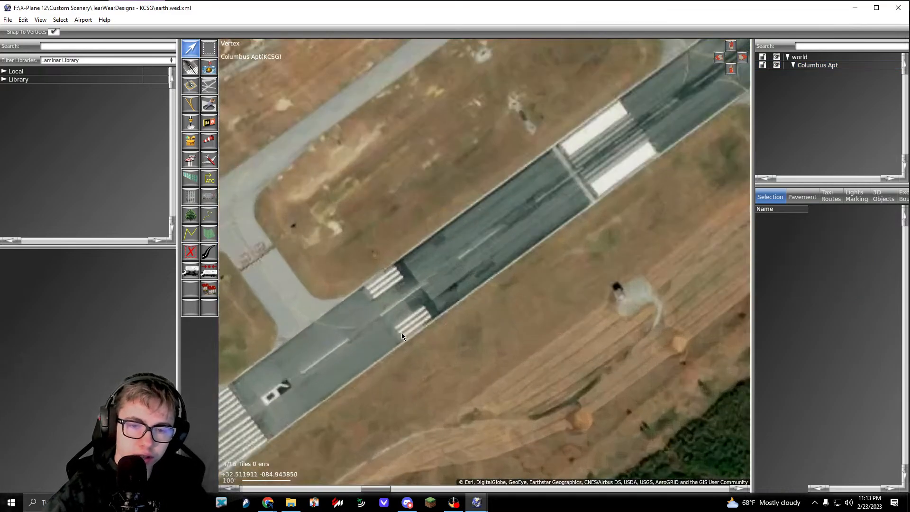
right_click_drag(382, 354, 447, 317)
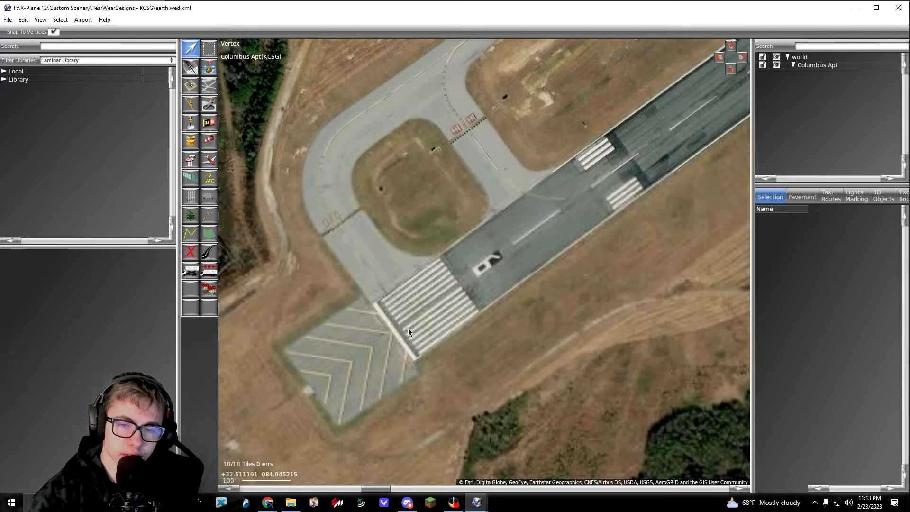
scroll(398, 332, "up", 3)
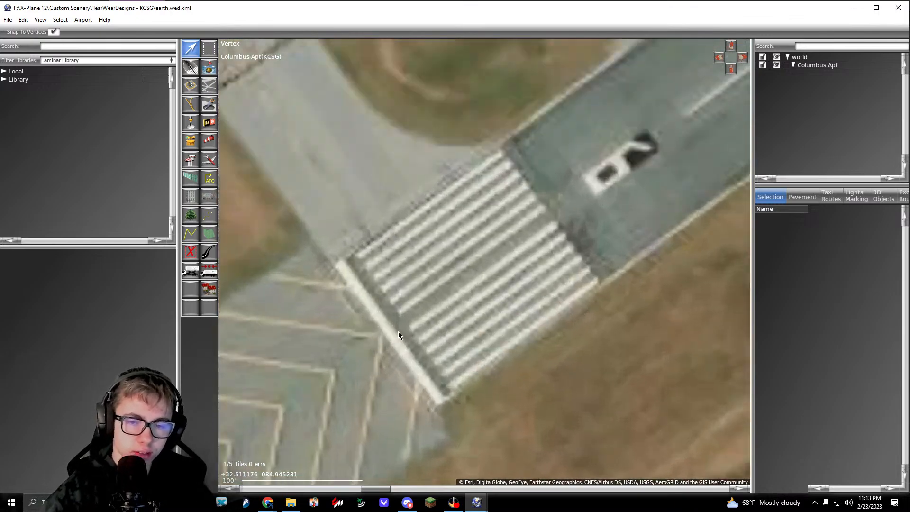
left_click(191, 70)
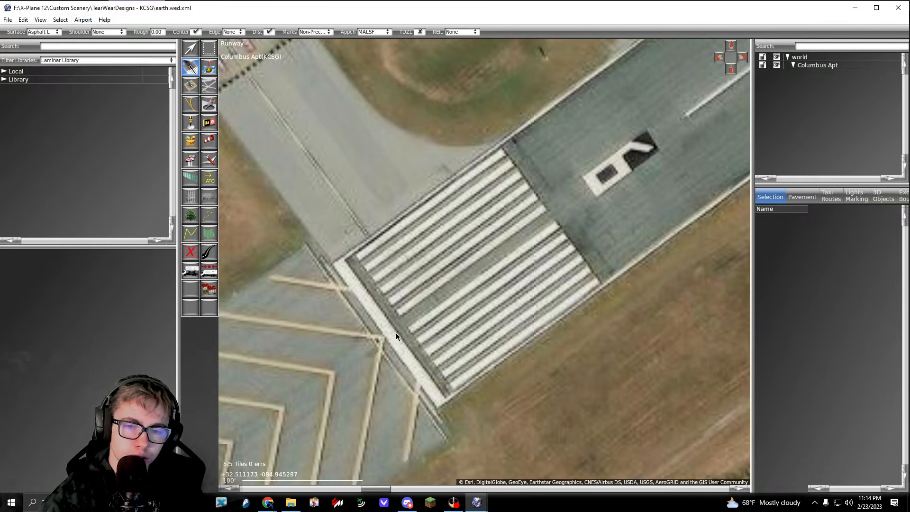
scroll(393, 334, "up", 1)
scroll(385, 336, "down", 4)
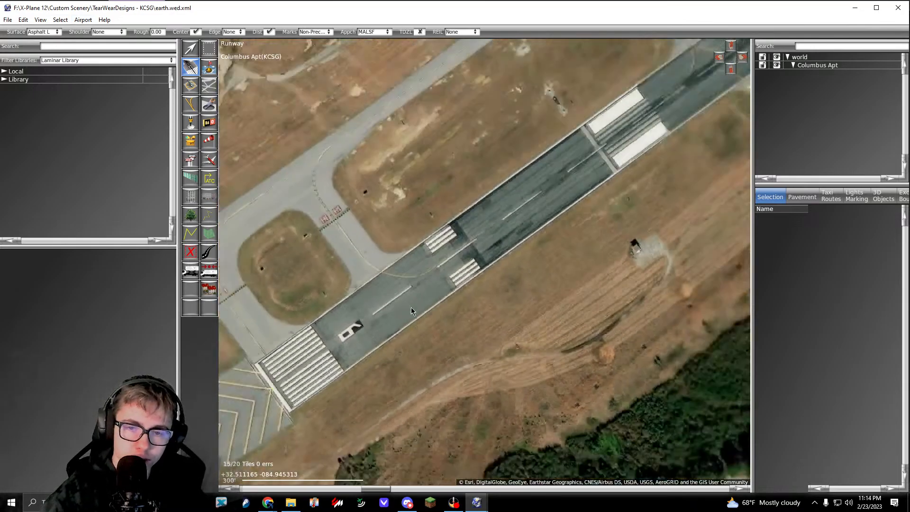
scroll(410, 307, "down", 7)
right_click_drag(521, 262, 413, 330)
scroll(664, 199, "up", 3)
right_click_drag(664, 199, 385, 286)
scroll(343, 295, "up", 8)
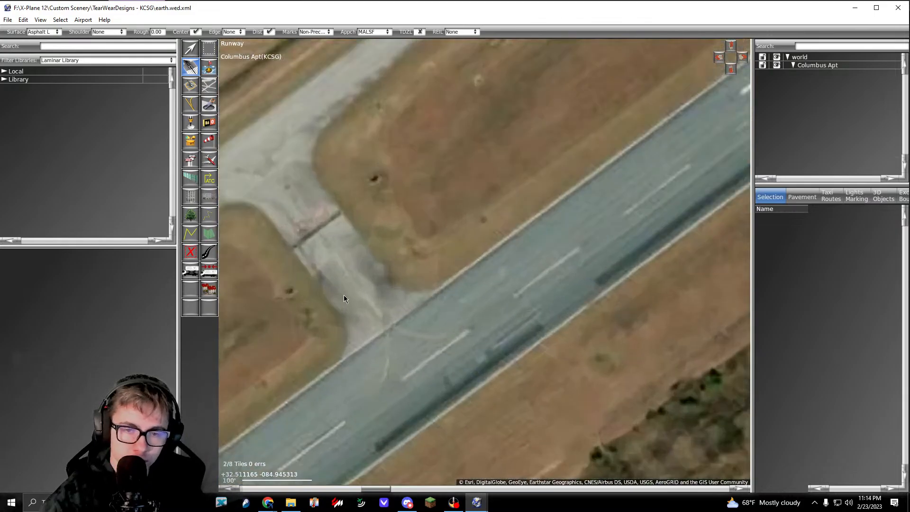
scroll(411, 327, "down", 4)
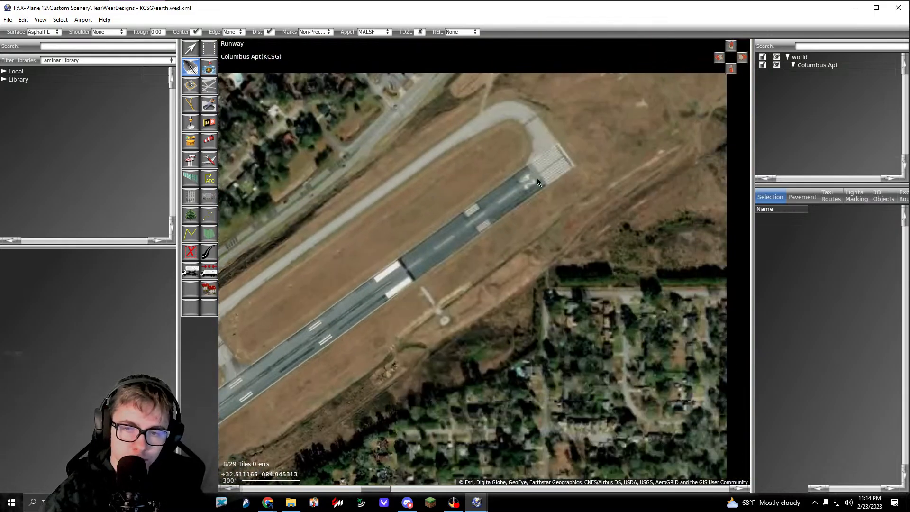
scroll(537, 179, "up", 4)
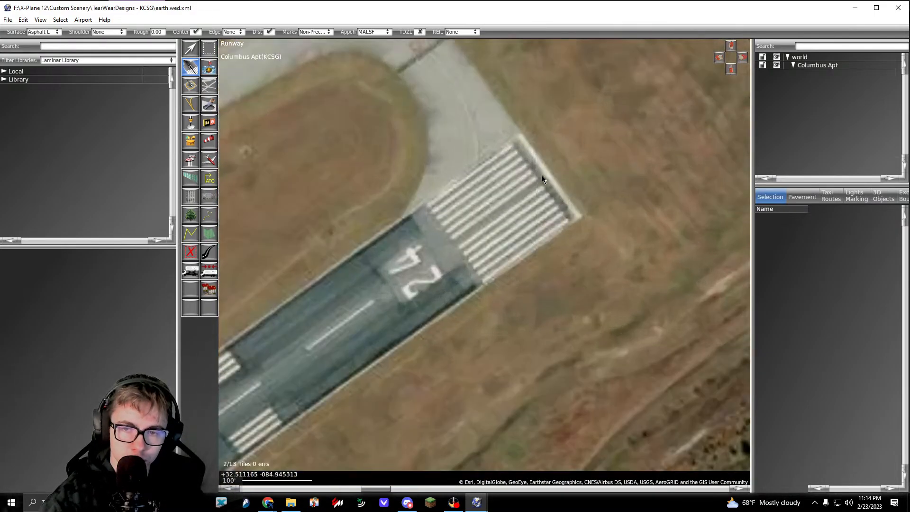
scroll(542, 176, "up", 2)
left_click(561, 175)
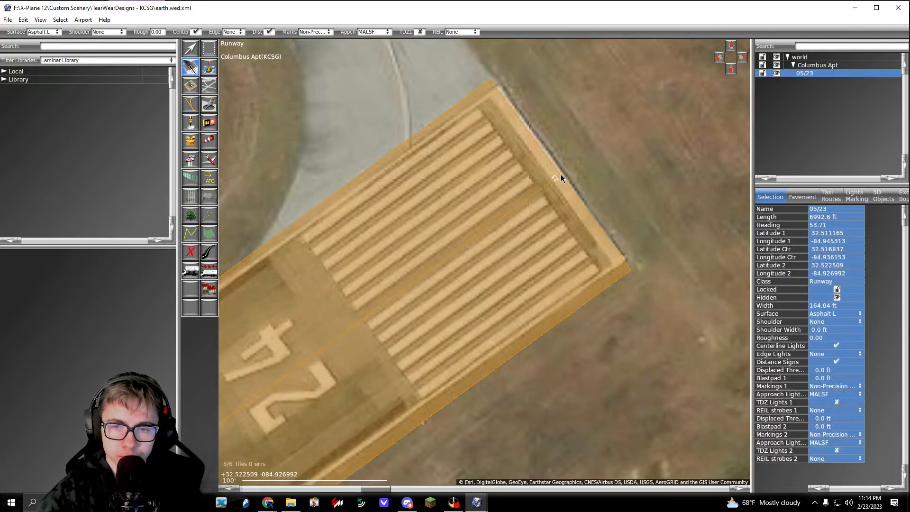
Step: Inspect the new runway's alignment with the satellite imagery along its length, from the 24 end back to the 06 end
scroll(561, 178, "down", 3)
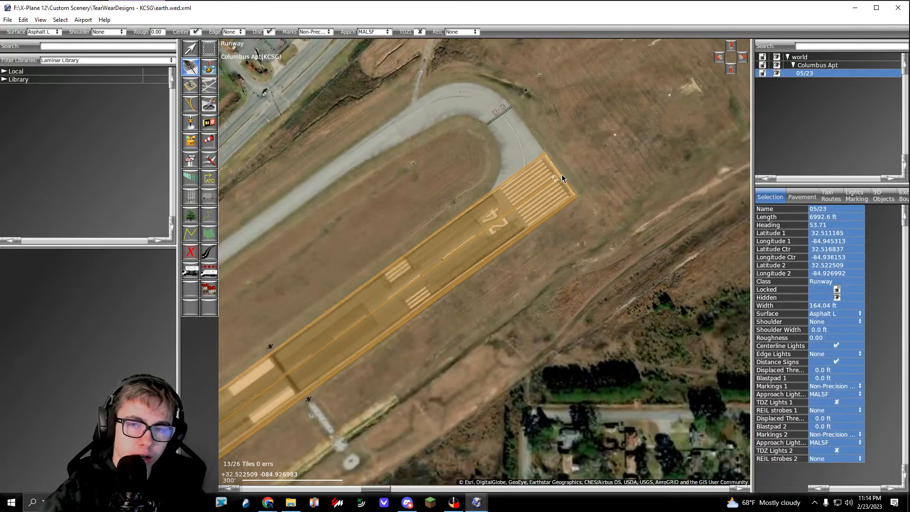
key("v")
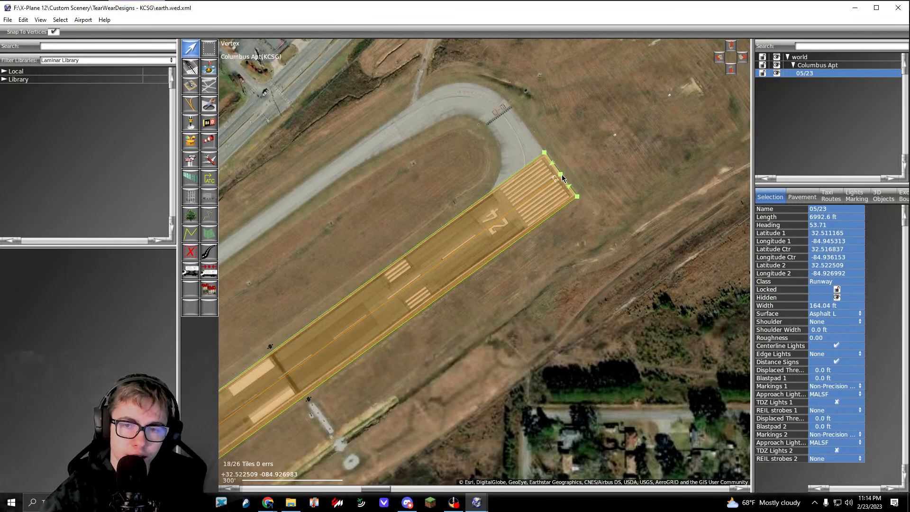
left_click(432, 177)
right_click_drag(312, 371, 570, 144)
right_click_drag(329, 326, 616, 121)
right_click_drag(384, 315, 561, 226)
right_click_drag(393, 349, 494, 268)
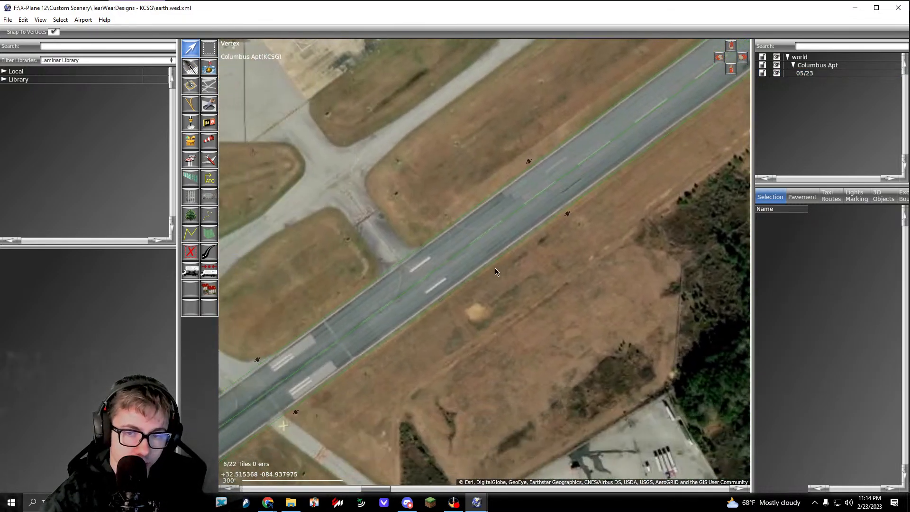
left_click(463, 258)
scroll(463, 257, "down", 7)
right_click_drag(447, 304, 526, 250)
scroll(360, 336, "up", 8)
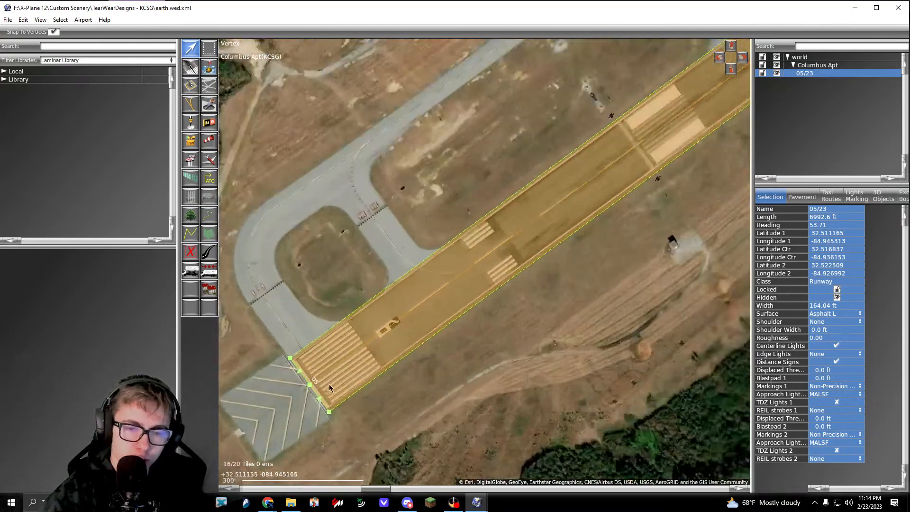
right_click_drag(327, 386, 407, 330)
left_click(194, 72)
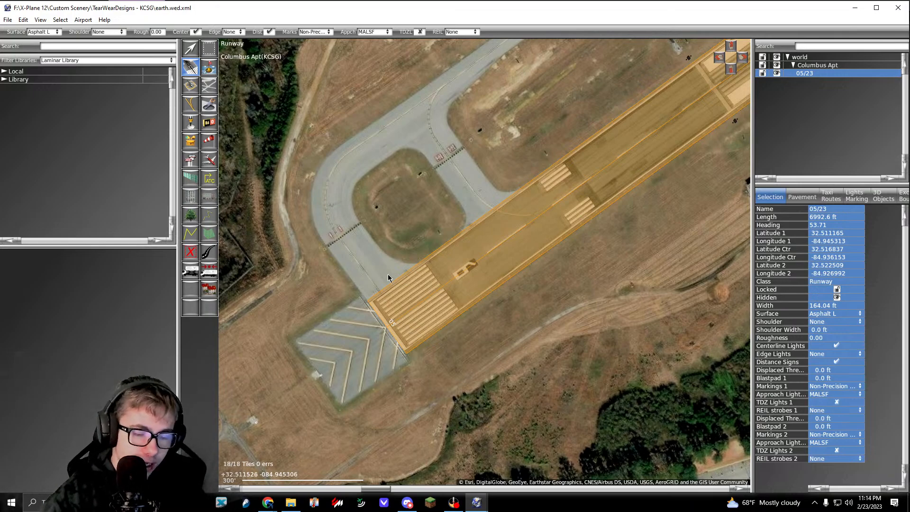
key("v")
left_click(407, 257)
left_click(408, 257)
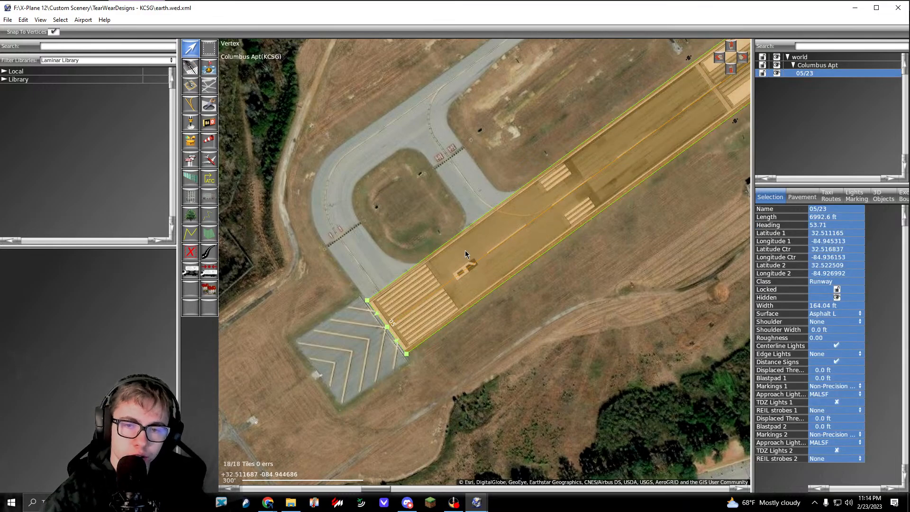
left_click(370, 210)
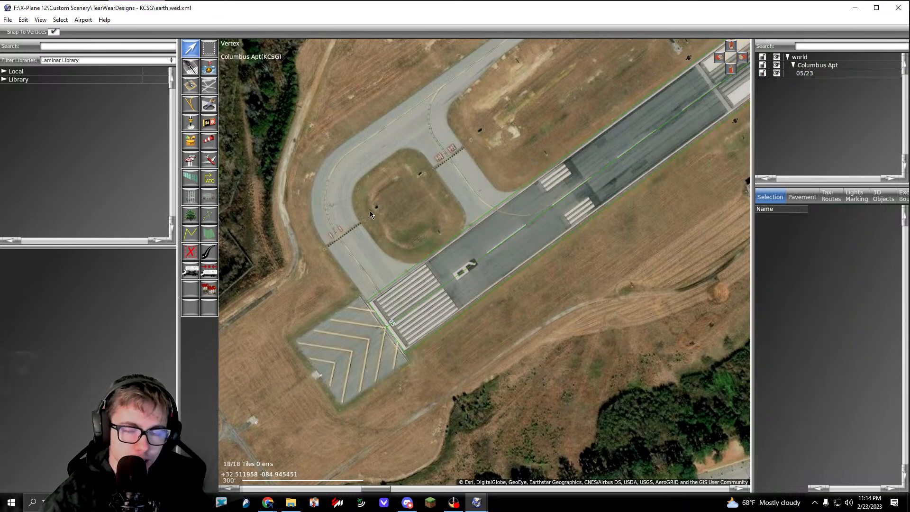
Step: Validate the scenery, review all listed errors and warnings for KCSG, and dismiss the results
key("ctrl+shift+v")
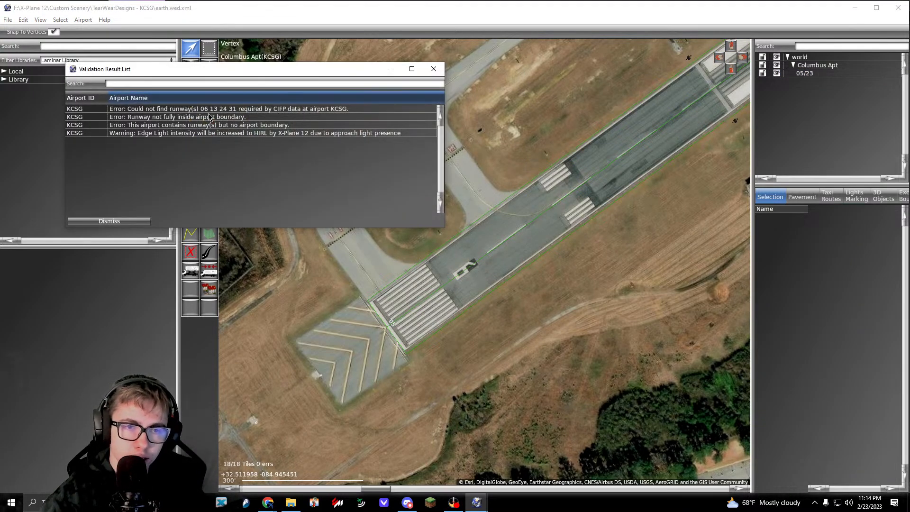
left_click_drag(209, 109, 280, 135)
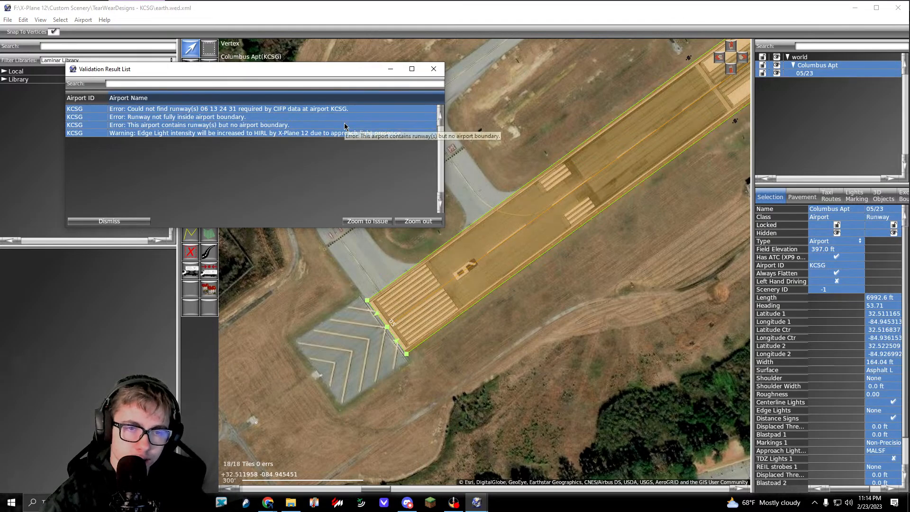
left_click(432, 69)
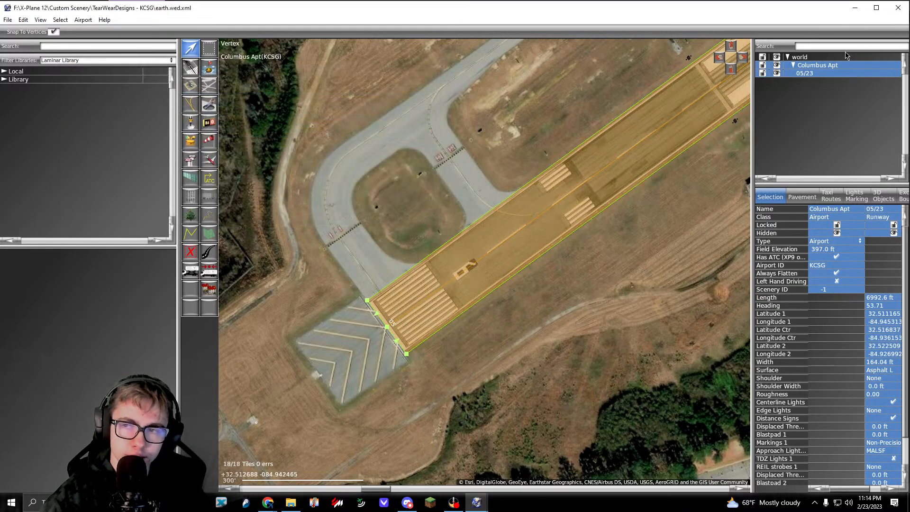
Step: Close the TearWearDesigns - KCSG scenery package and save its changes
left_click(623, 243)
left_click(898, 8)
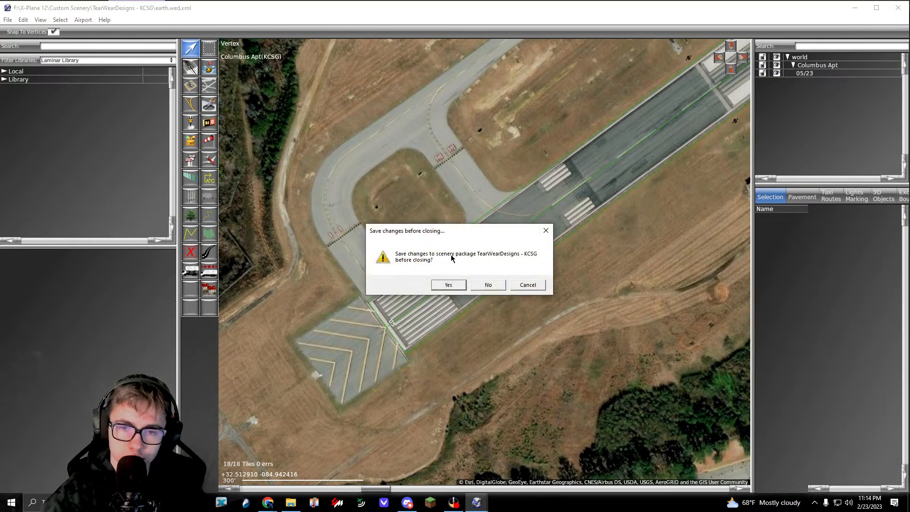
left_click(446, 284)
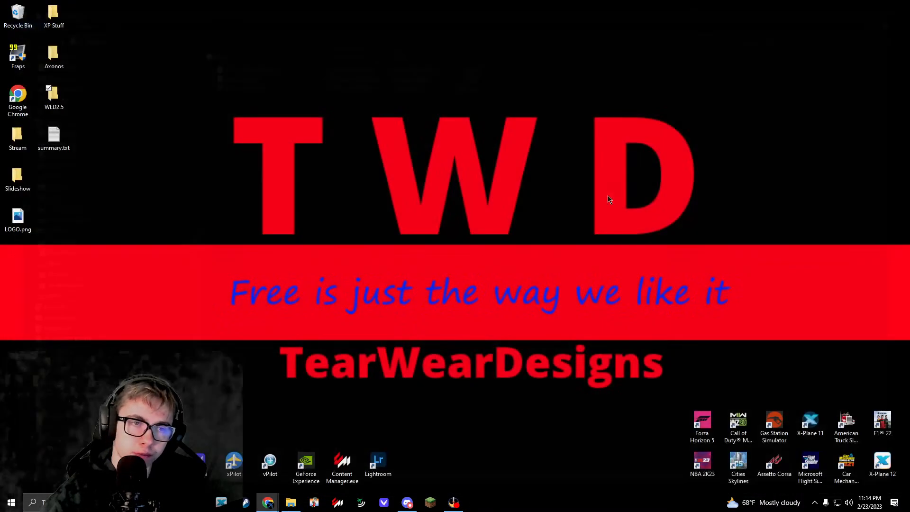
Step: In File Explorer, open X-Plane 12's Custom Scenery folder and locate the TearWearDesigns - KCSG package folder
double_click(62, 27)
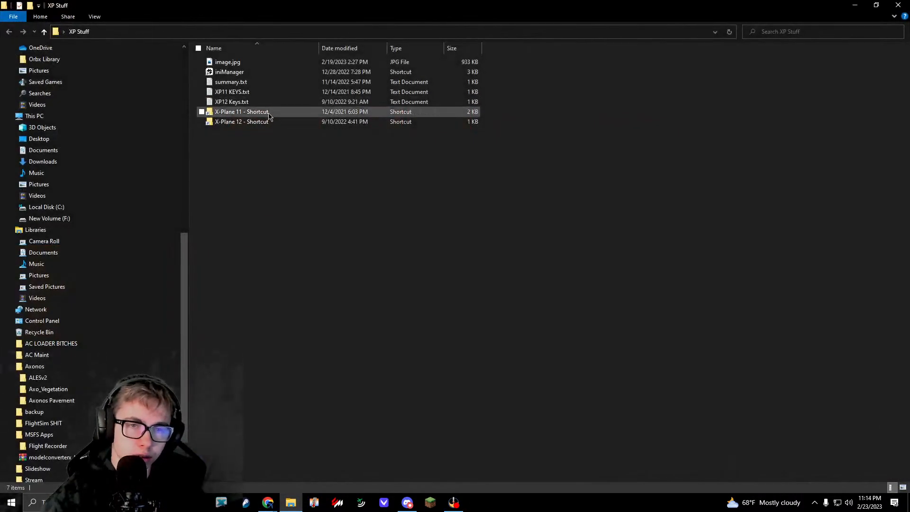
double_click(262, 118)
double_click(264, 95)
scroll(349, 282, "down", 12)
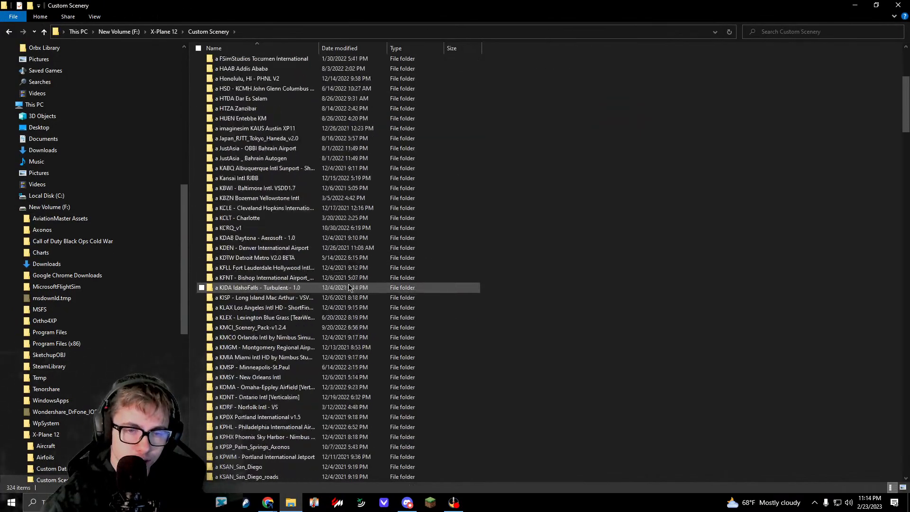
scroll(350, 283, "down", 20)
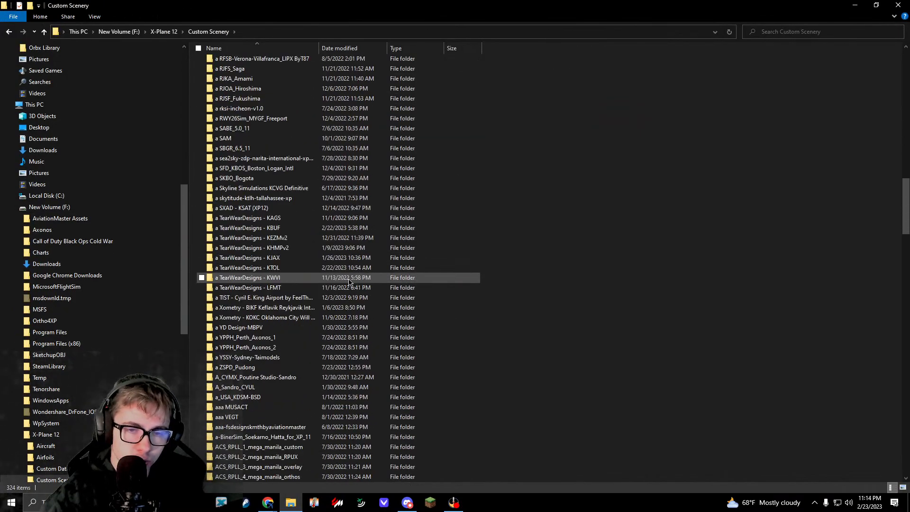
left_click(297, 219)
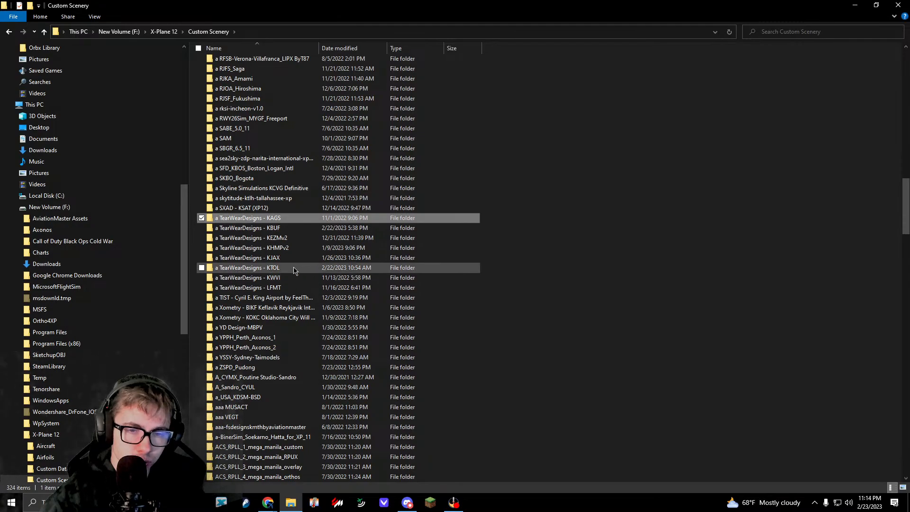
scroll(294, 235, "down", 1)
scroll(294, 235, "down", 20)
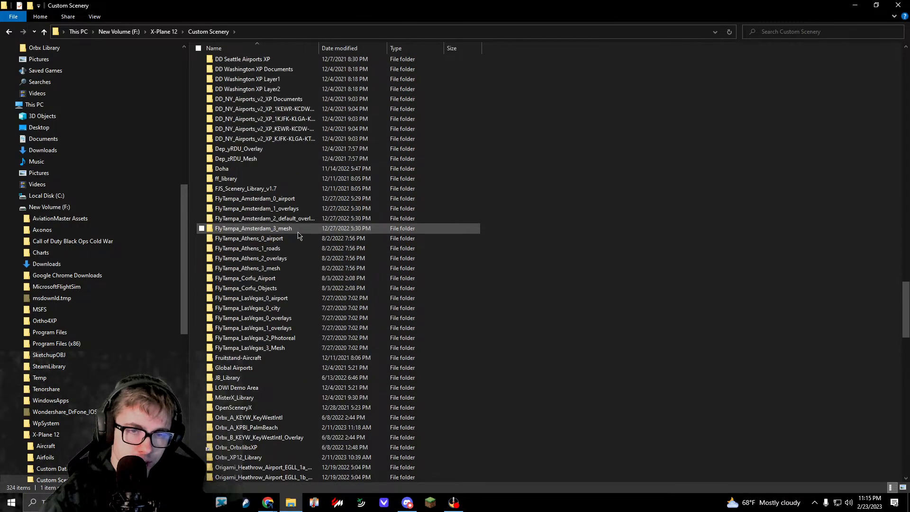
scroll(297, 227, "up", 3)
scroll(295, 209, "down", 3)
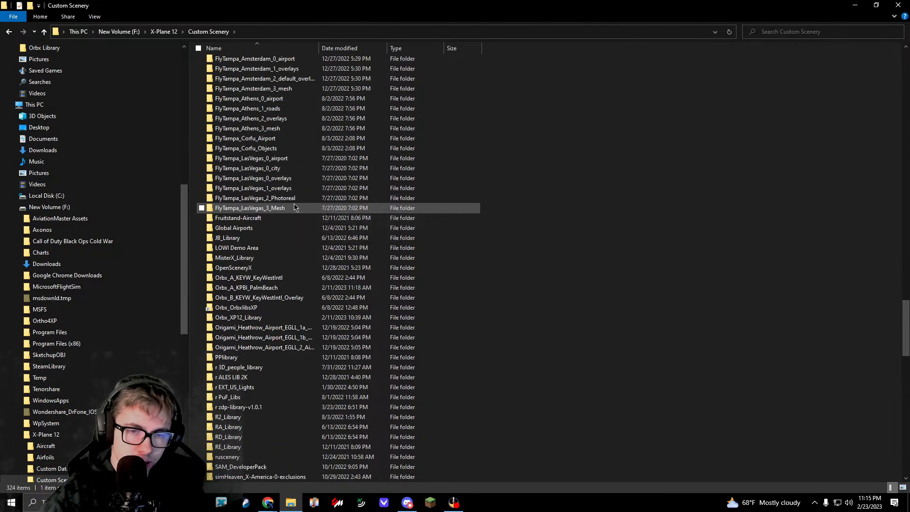
scroll(291, 228, "down", 7)
scroll(289, 256, "down", 4)
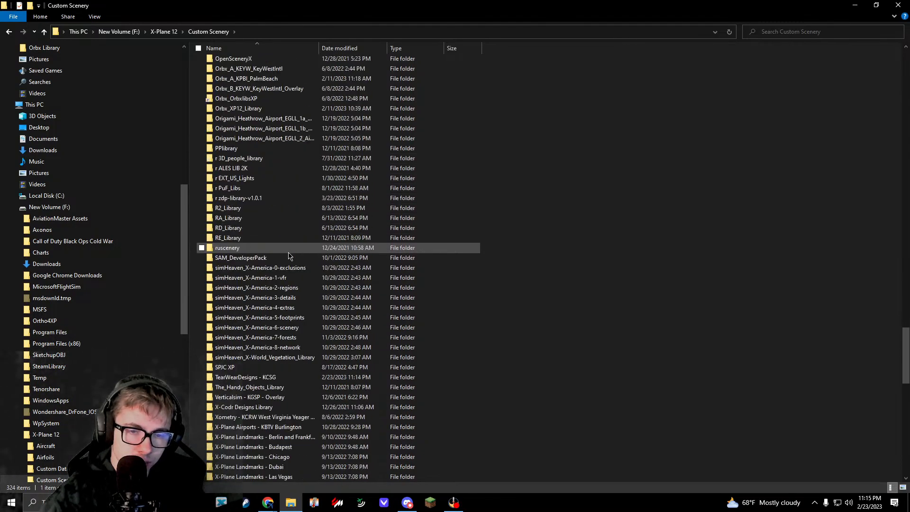
Step: Rename the TearWearDesigns - KCSG folder as a TearWearDesigns - KCSG
left_click(273, 318)
right_click(273, 322)
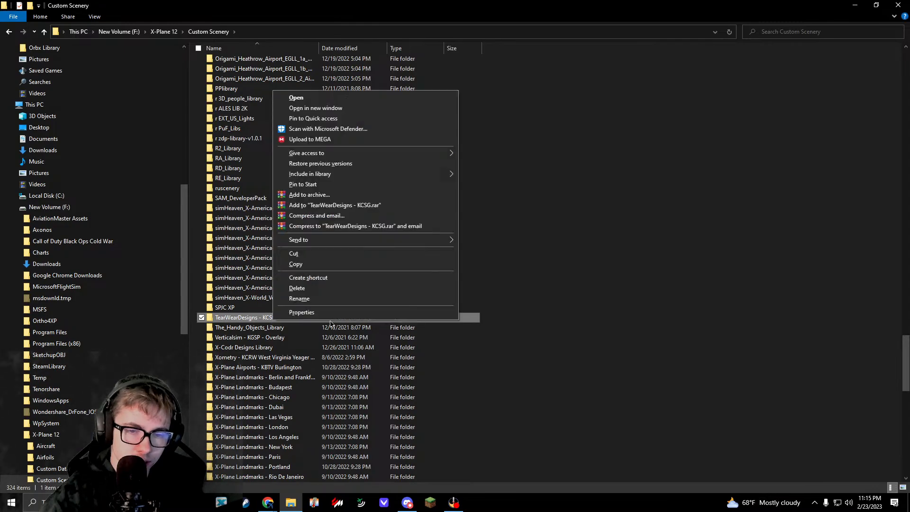
left_click(303, 298)
left_click(216, 317)
type("arWearDesigns - KCSG")
key("Return")
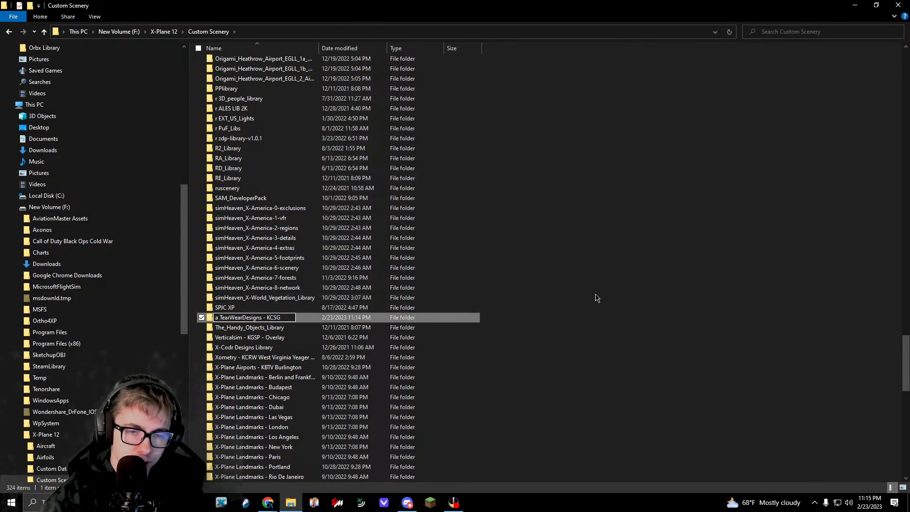
Step: Create a new folder named Ortho inside the a TearWearDesigns - KCSG folder
scroll(595, 299, "up", 20)
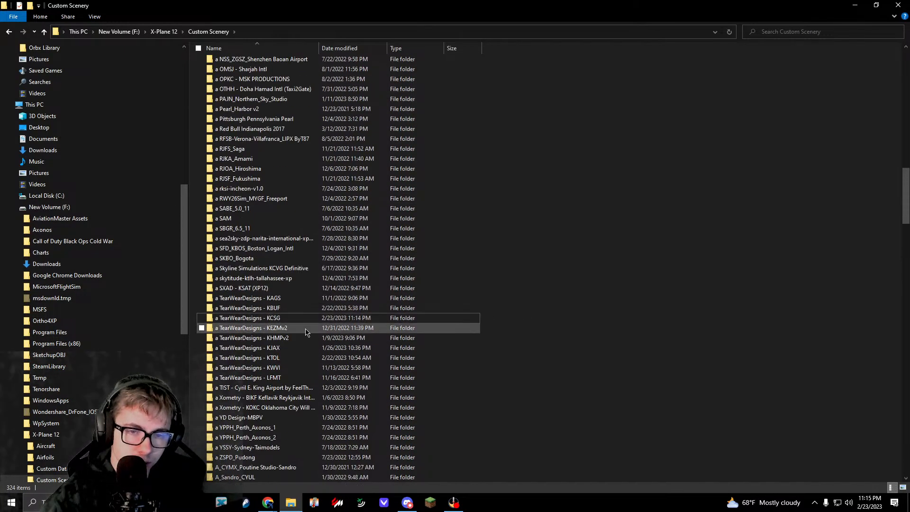
double_click(308, 318)
right_click(282, 122)
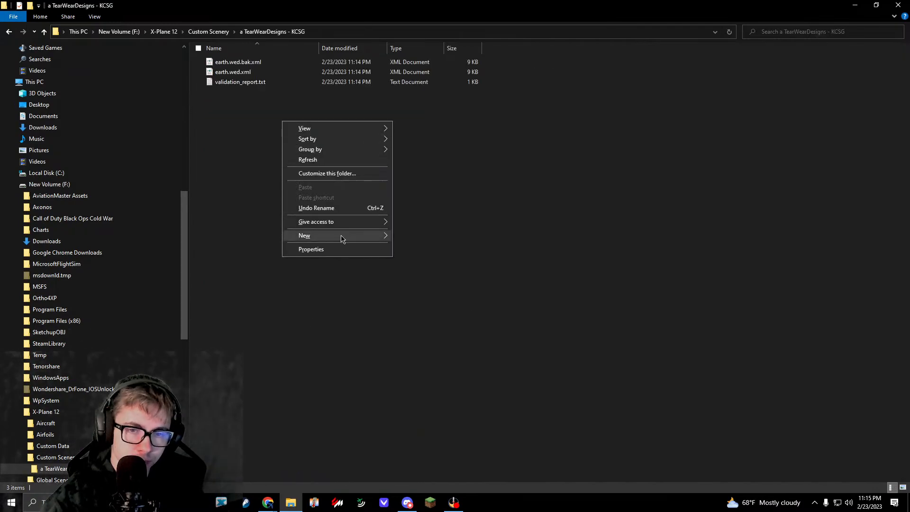
mouse_move(343, 236)
left_click(449, 237)
type("Ortho")
key("Return")
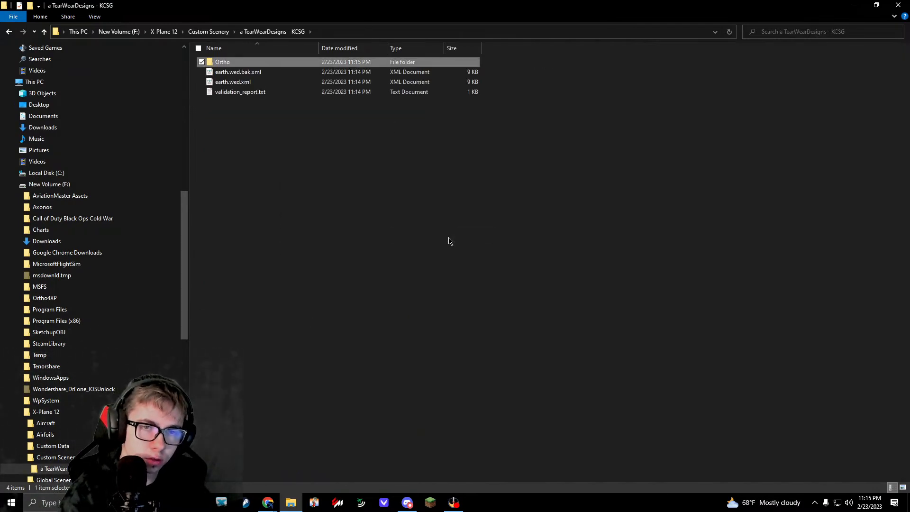
Step: Open the KCSG folder under Ortho4XP's Geotiffs on drive F: in a second File Explorer window, keeping the package folder open
left_click(451, 239)
key("super+Down")
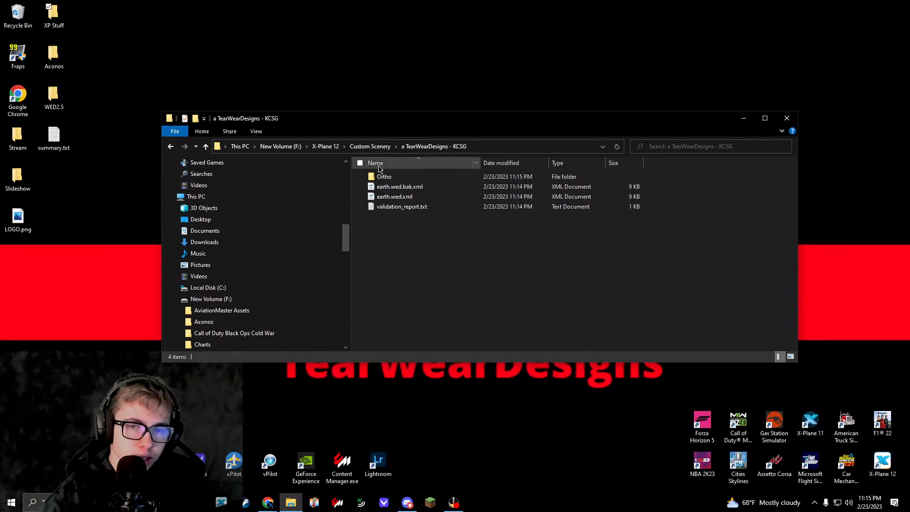
left_click(67, 61)
double_click(68, 62)
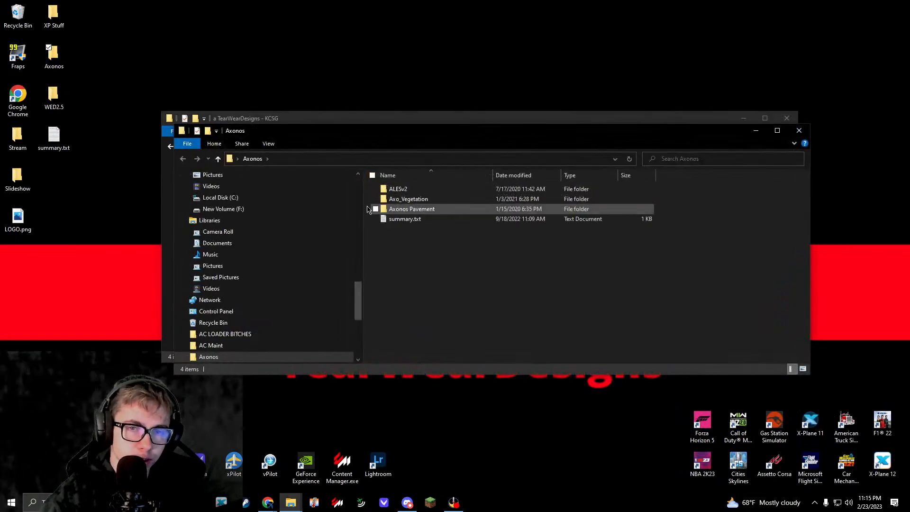
scroll(277, 284, "down", 10)
scroll(240, 231, "up", 10)
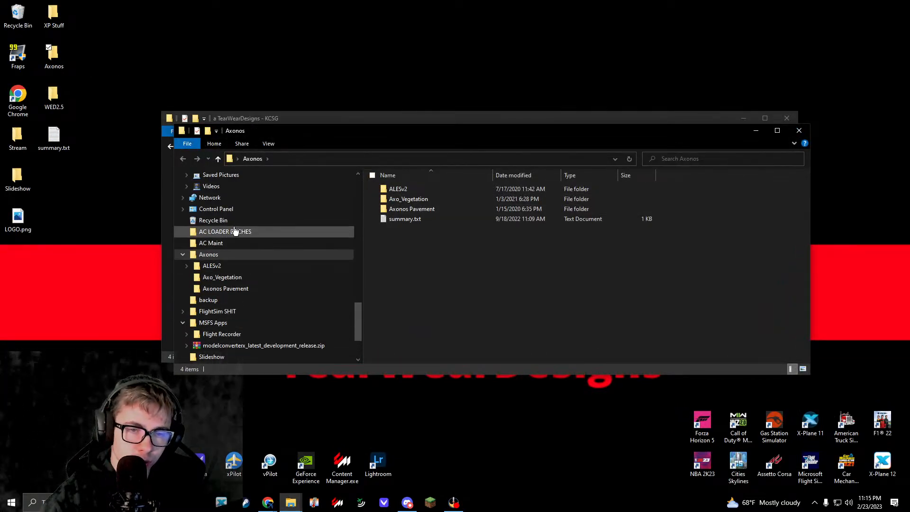
left_click(223, 254)
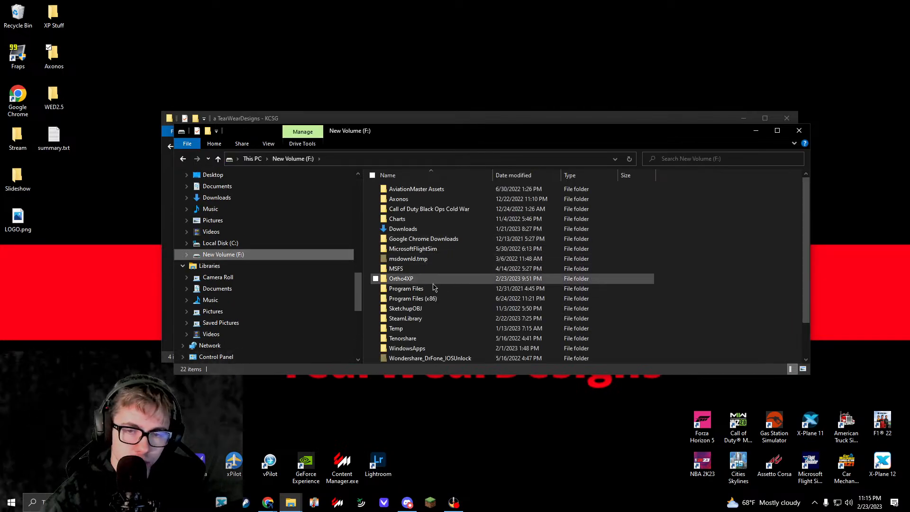
double_click(441, 280)
left_click(547, 205)
double_click(583, 194)
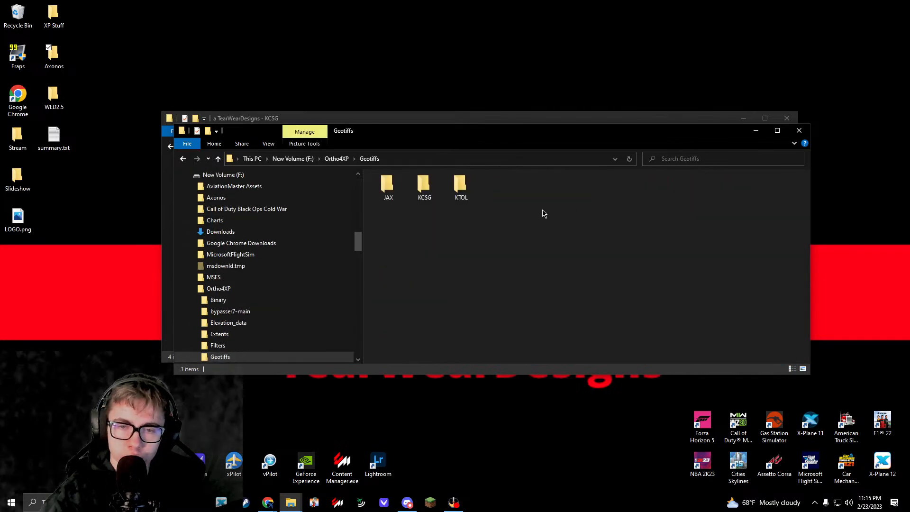
double_click(425, 190)
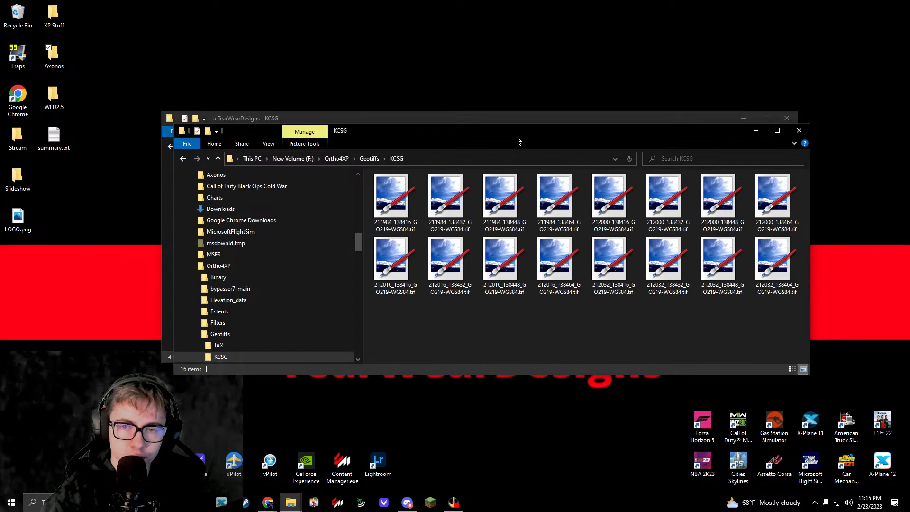
Step: Move all 16 KCSG GeoTIFF images into the scenery package's Ortho folder
left_click_drag(516, 135, 521, 274)
left_click(398, 337)
left_click(778, 401, "shift")
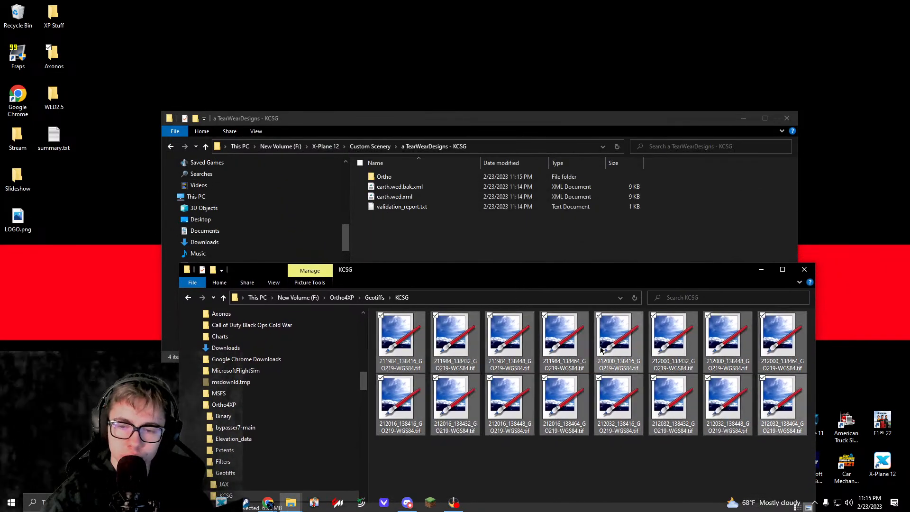
left_click_drag(601, 346, 406, 180)
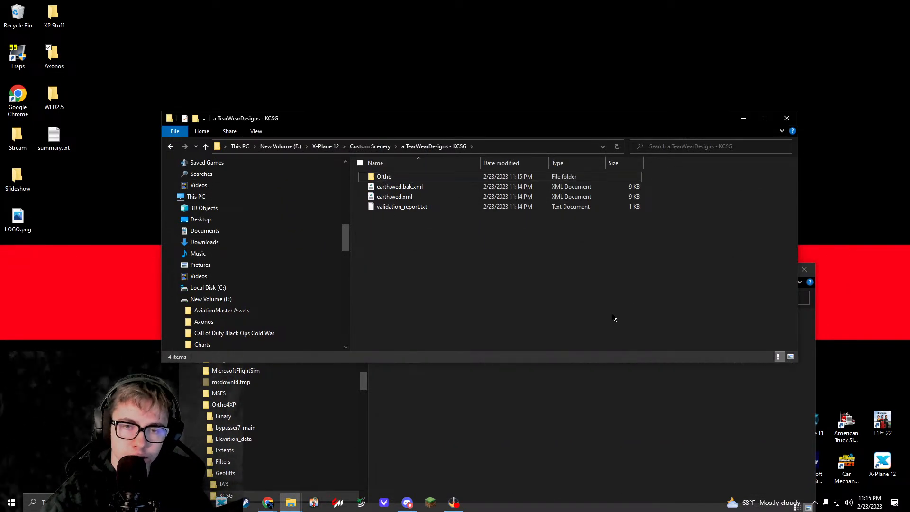
Step: Relaunch WorldEditor from the WED2.5 folder and open the a TearWearDesigns - KCSG scenery package
key("super+d")
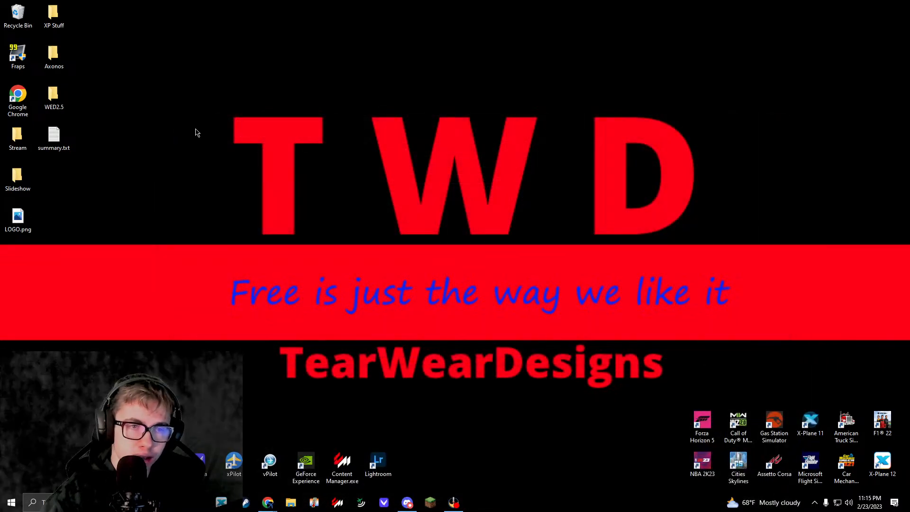
double_click(53, 97)
double_click(417, 324)
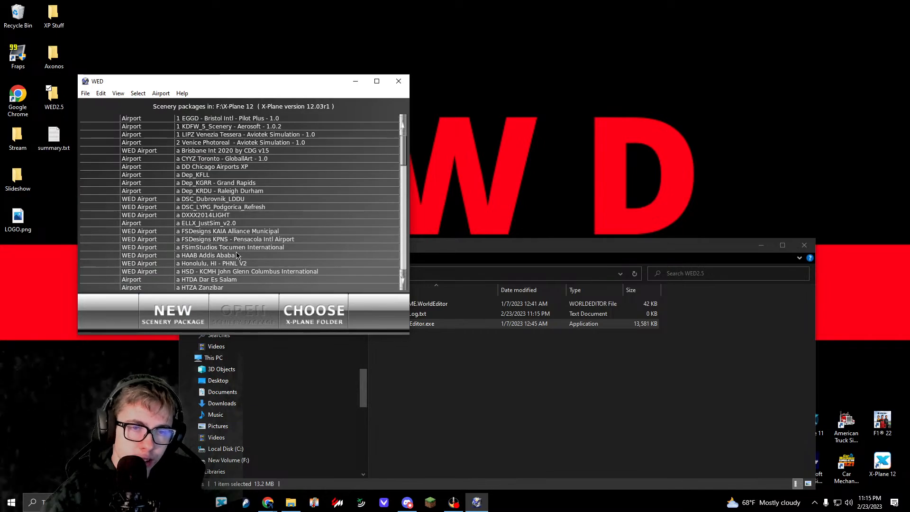
scroll(256, 251, "down", 15)
scroll(268, 243, "down", 5)
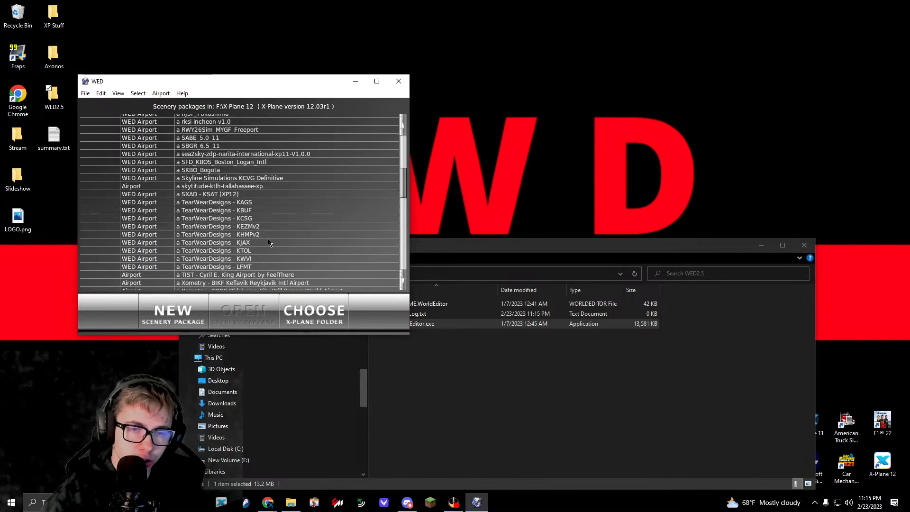
left_click(256, 218)
left_click(260, 319)
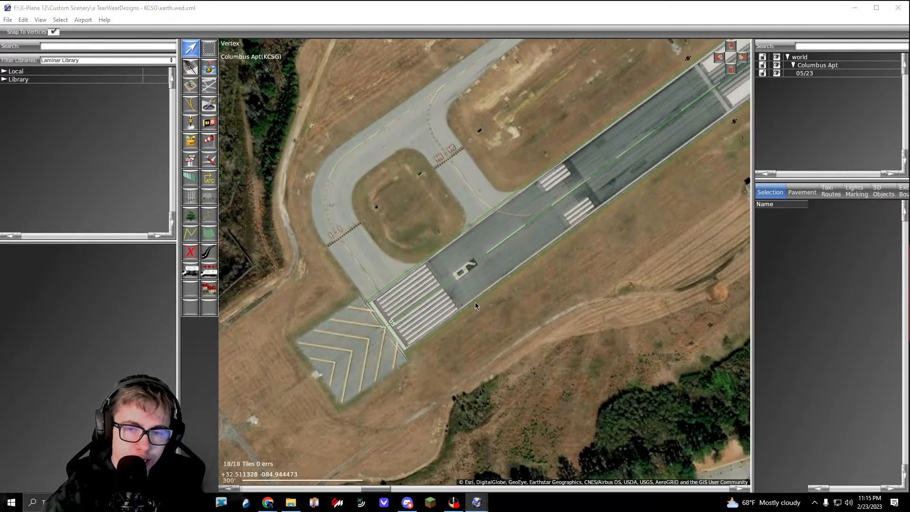
middle_click_drag(516, 249, 462, 267)
left_click(462, 267)
middle_click_drag(745, 105, 523, 268)
left_click(428, 177)
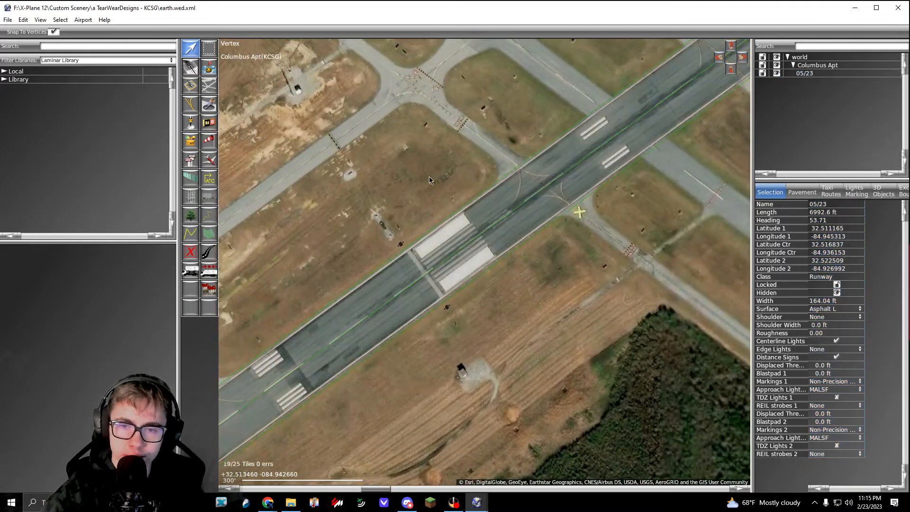
Step: Start an orthophoto import and browse to the Ortho folder of the a TearWearDesigns - KCSG package in X-Plane 12's Custom Scenery
left_click(13, 22)
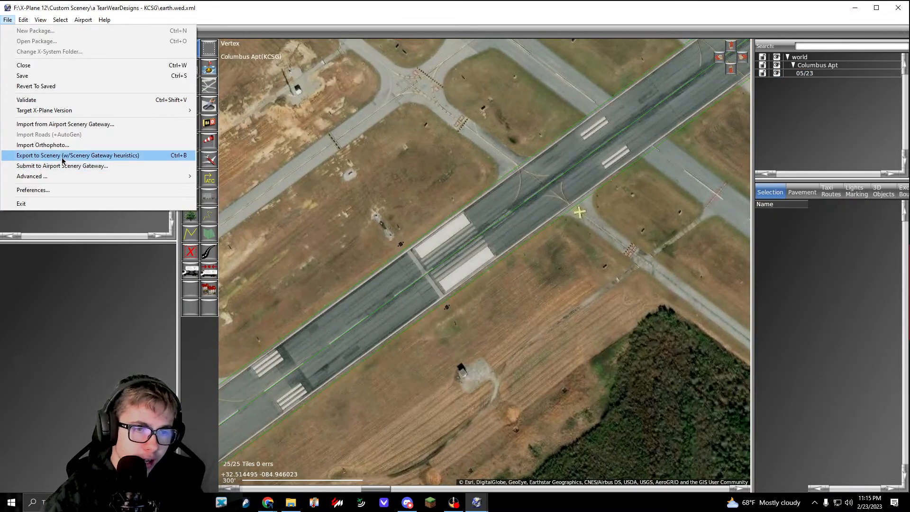
left_click(47, 144)
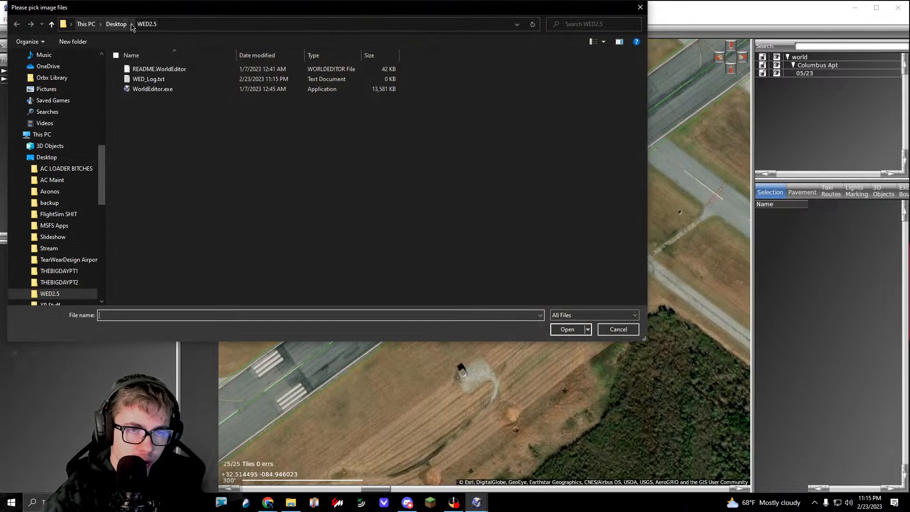
left_click(116, 24)
double_click(243, 138)
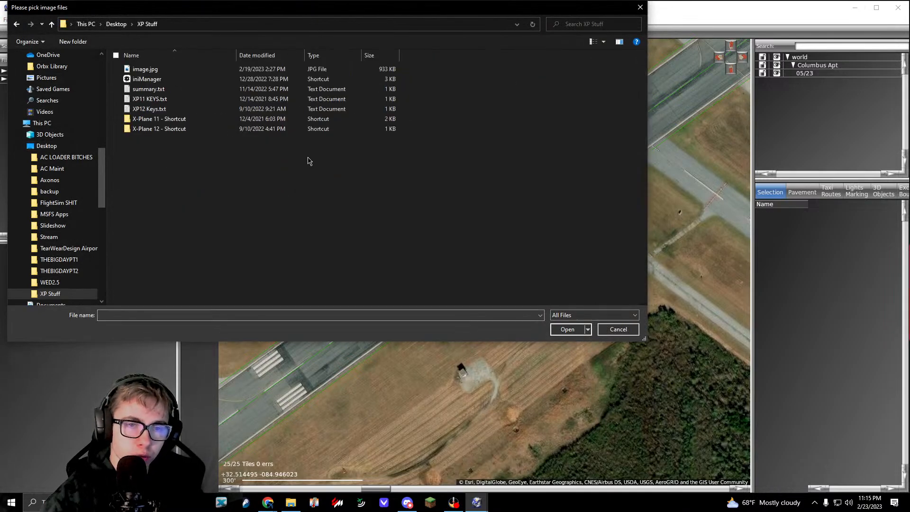
double_click(161, 129)
double_click(186, 100)
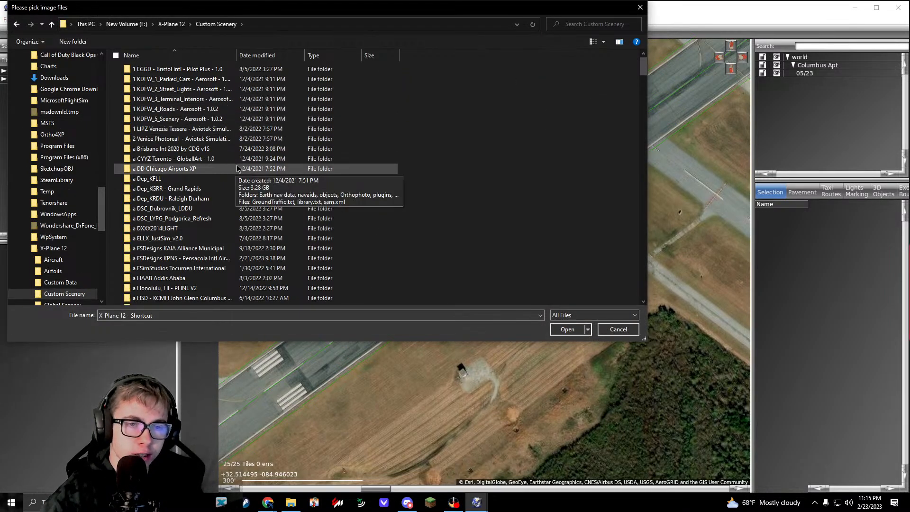
scroll(244, 175, "down", 6)
scroll(244, 176, "down", 10)
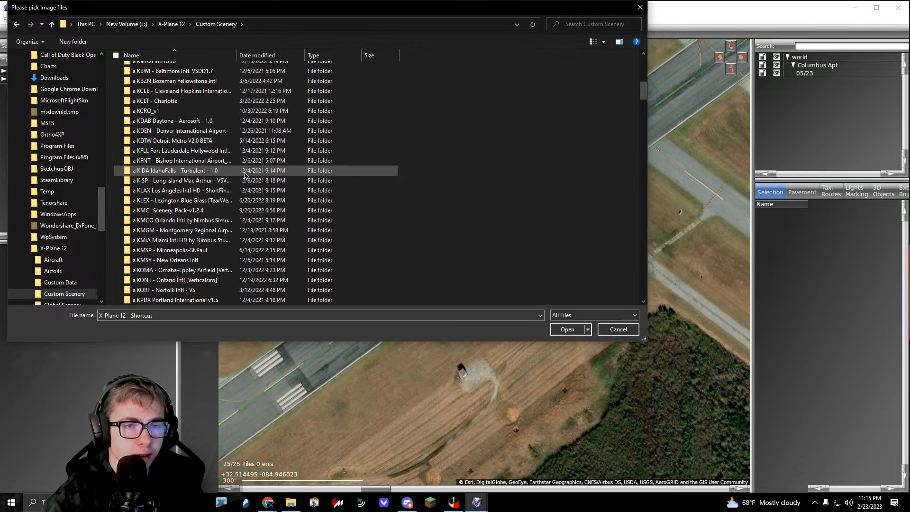
scroll(245, 176, "down", 12)
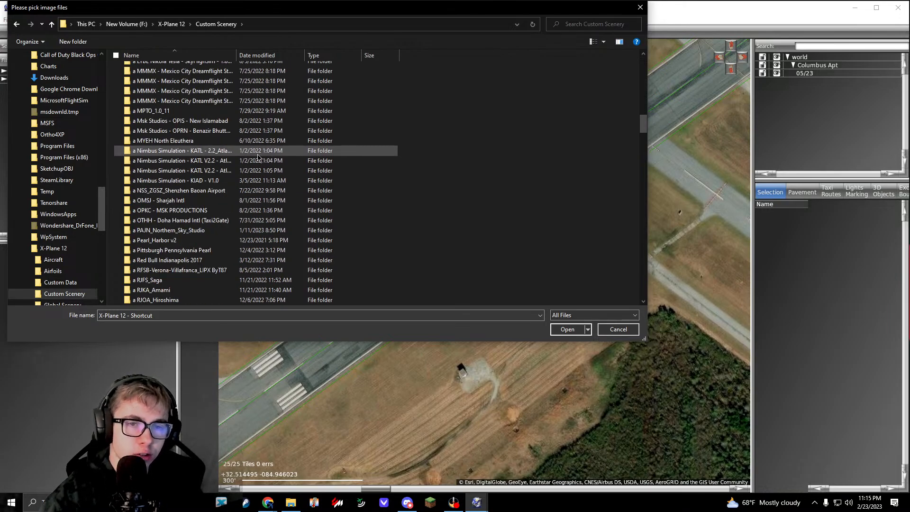
scroll(259, 154, "down", 2)
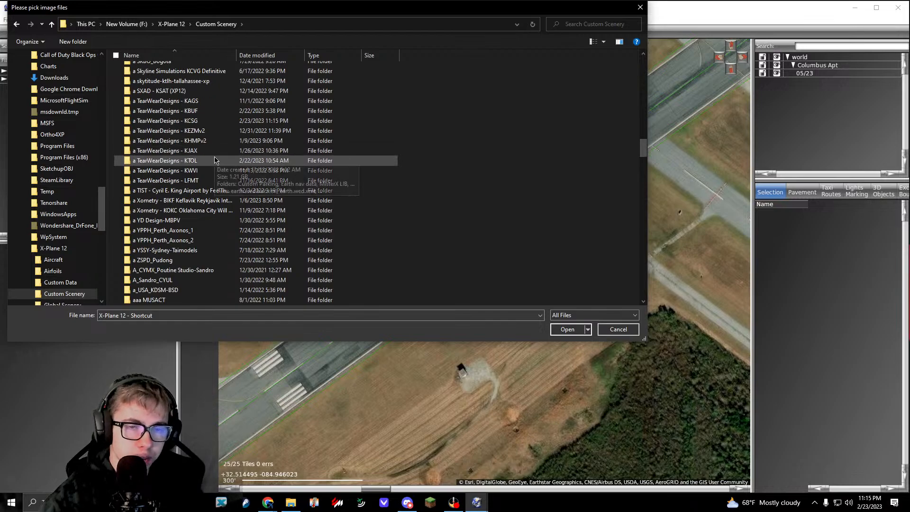
double_click(202, 121)
double_click(140, 69)
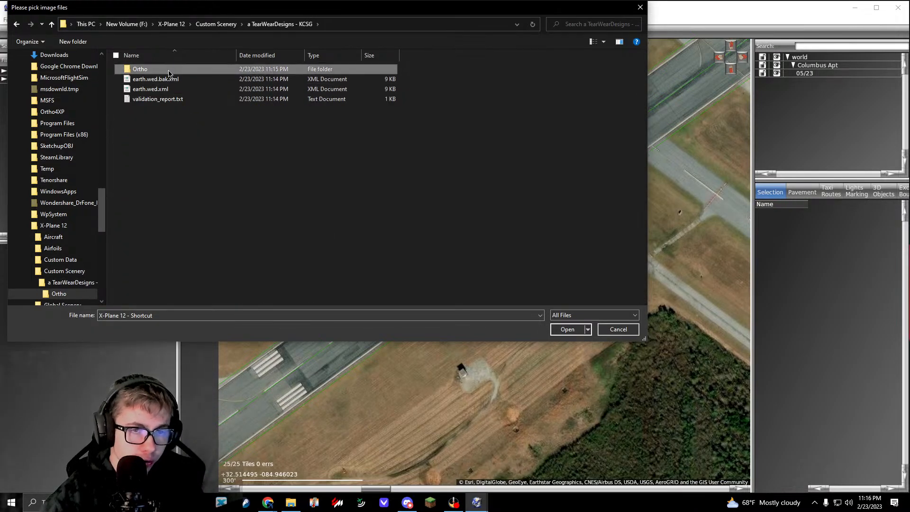
Step: Import all 16 GeoTIFF images from the Ortho folder, declining the space-optimized resolution to keep 4 x 4 Kpix
left_click(145, 78)
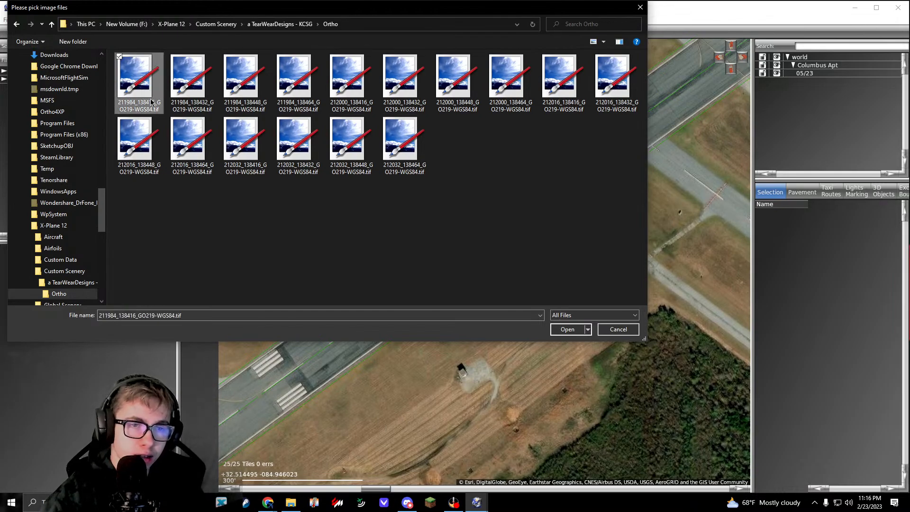
left_click(392, 131, "shift")
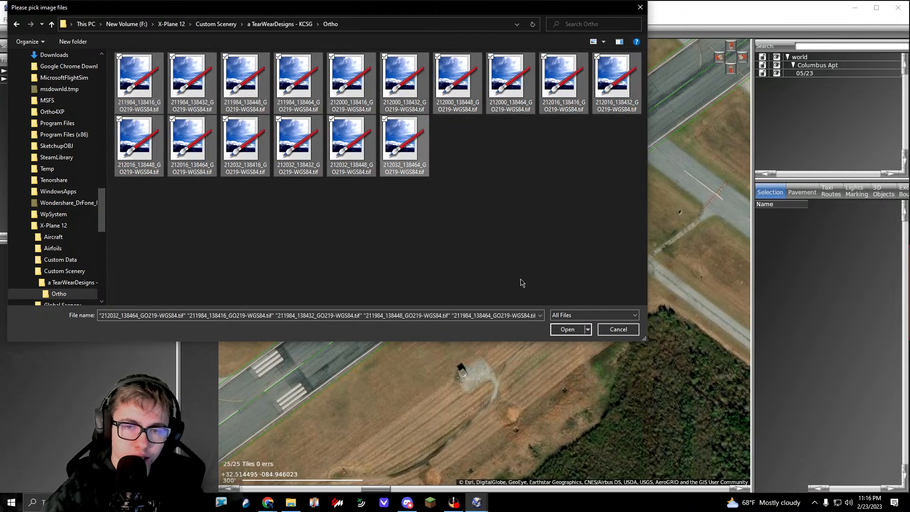
left_click(567, 329)
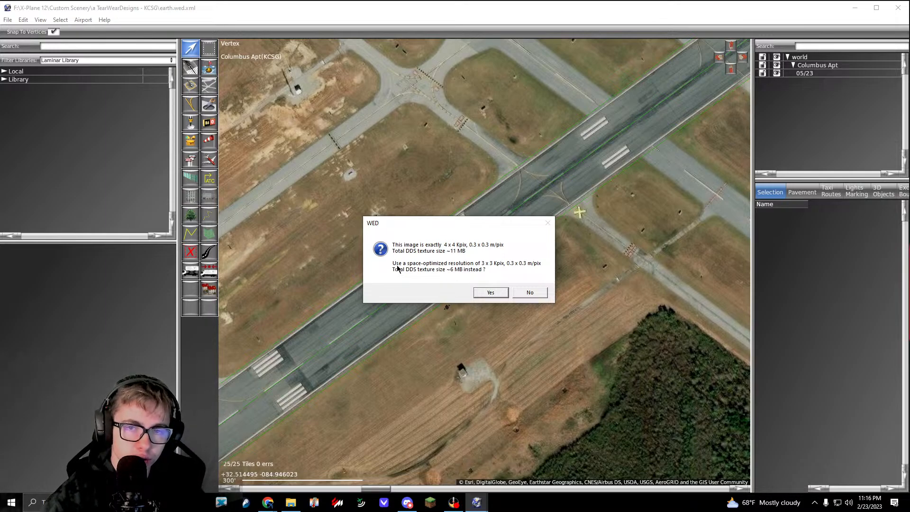
left_click(529, 293)
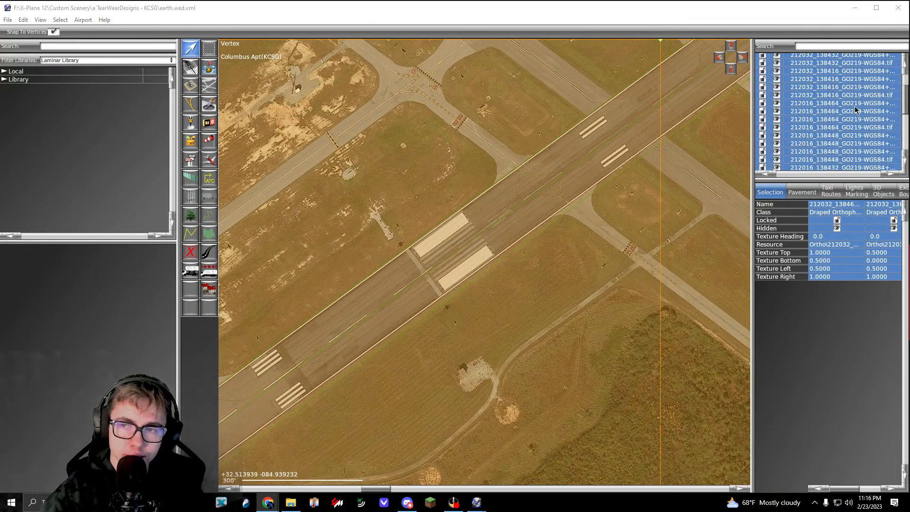
Step: Group all the imported orthophoto tiles in the hierarchy and name the group Ortho
scroll(379, 235, "up", 3)
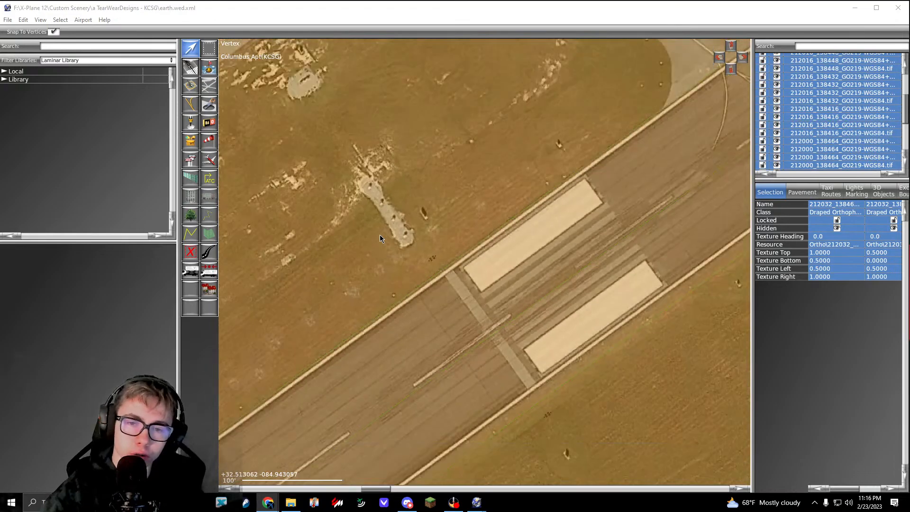
scroll(380, 234, "down", 5)
scroll(539, 185, "up", 6)
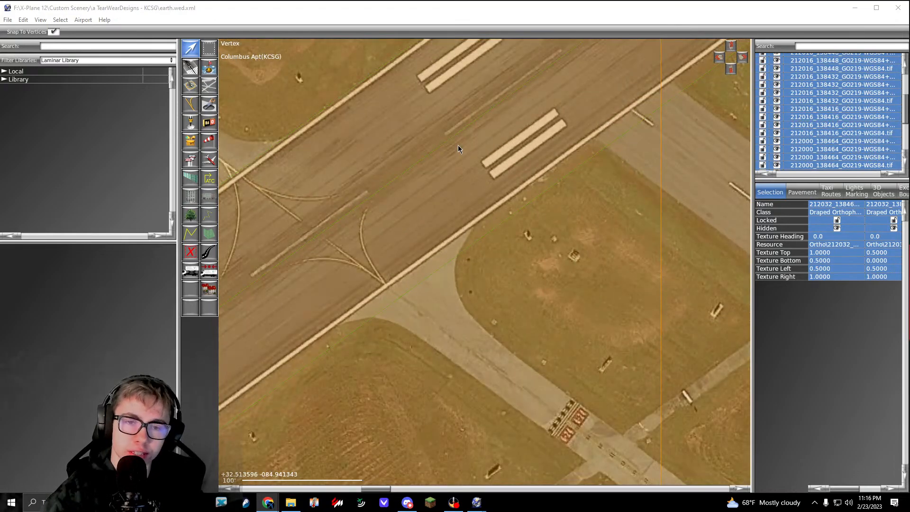
scroll(483, 233, "down", 4)
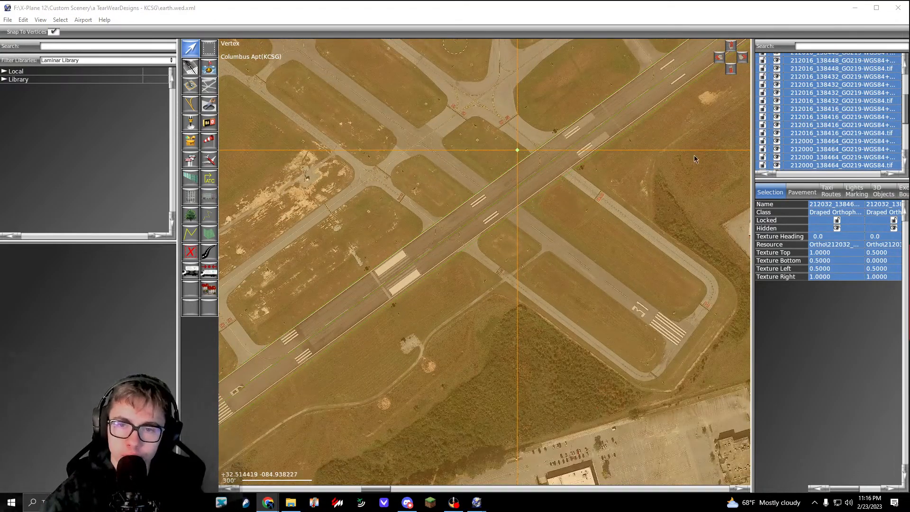
scroll(821, 85, "up", 7)
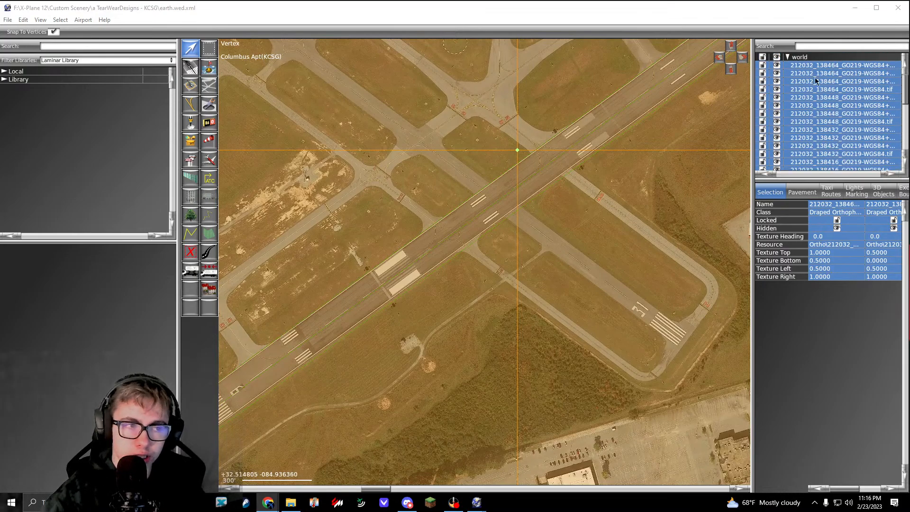
left_click_drag(826, 180, 826, 191)
key("ctrl+g")
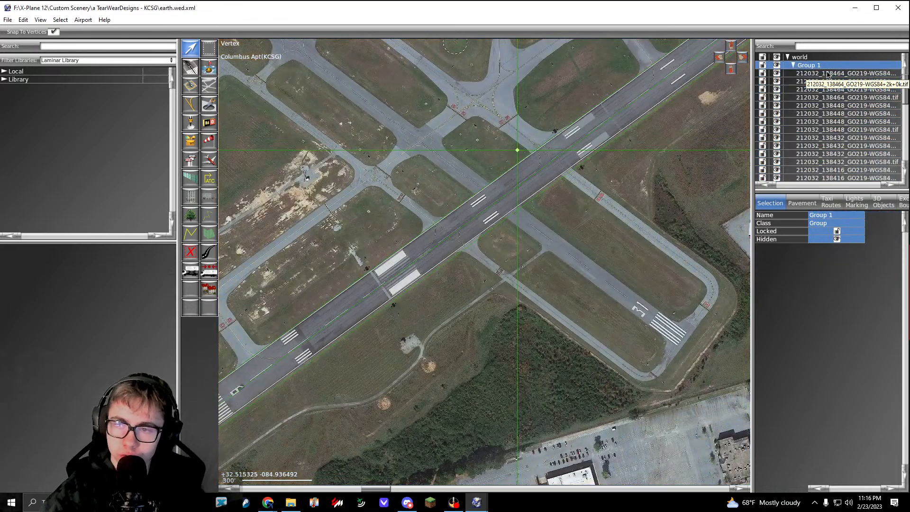
double_click(827, 68)
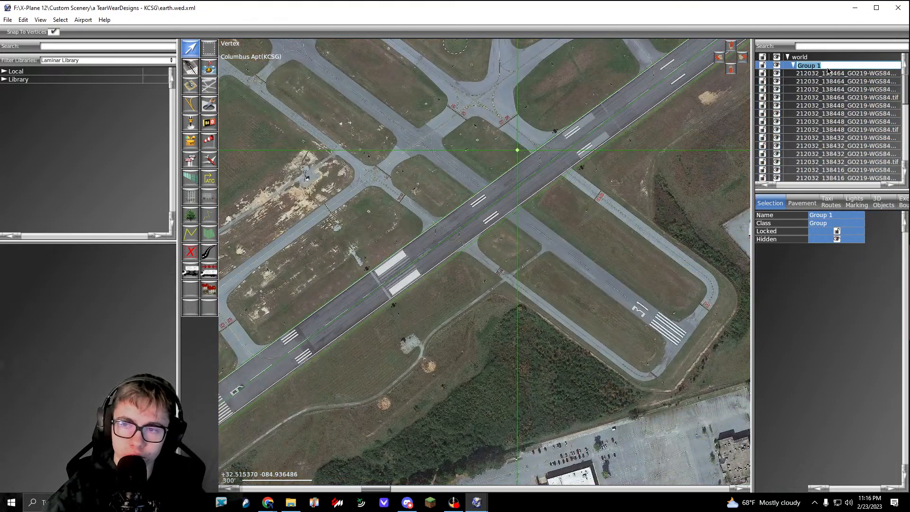
type("Ortho")
key("Return")
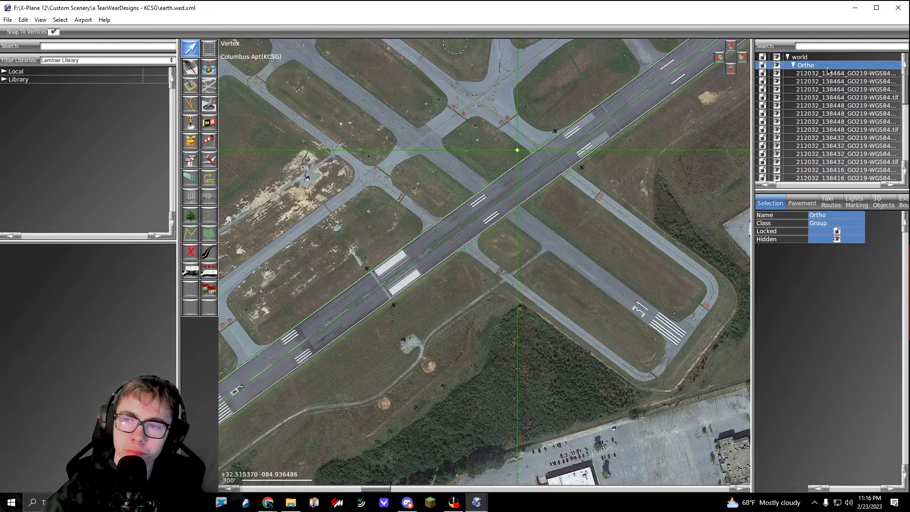
Step: Collapse and lock the Ortho group, and move it inside Columbus Apt below runway 05/23
left_click(793, 65)
left_click(762, 66)
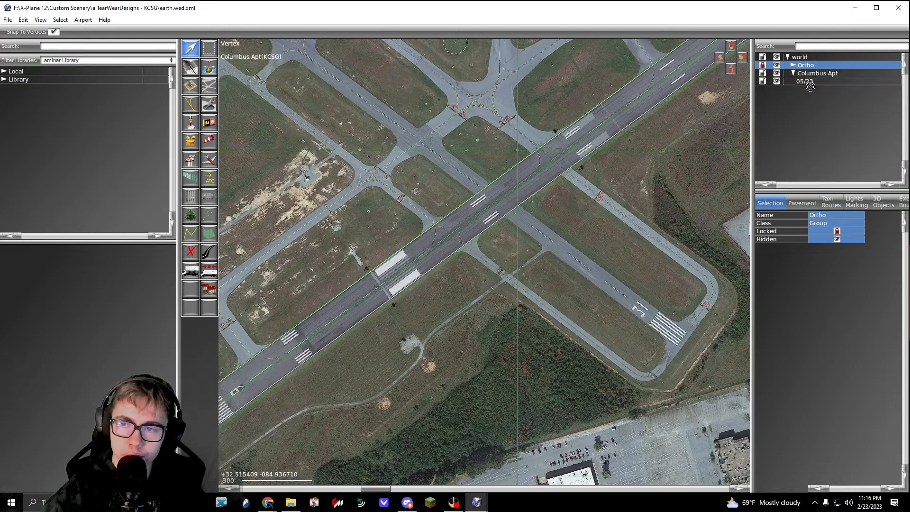
left_click_drag(810, 85, 810, 90)
left_click(599, 229)
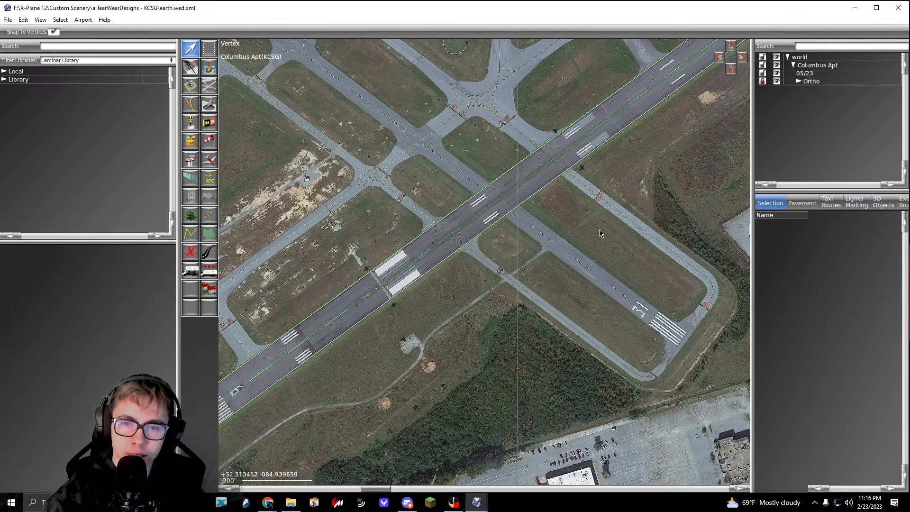
left_click(824, 84)
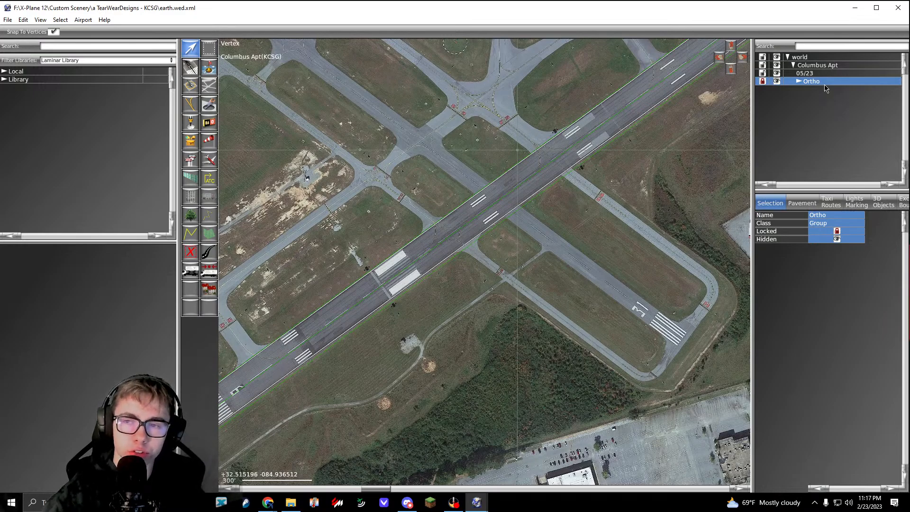
mouse_move(825, 85)
left_mouse_down()
mouse_move(825, 70)
mouse_move(825, 85)
left_mouse_up()
left_click(640, 192)
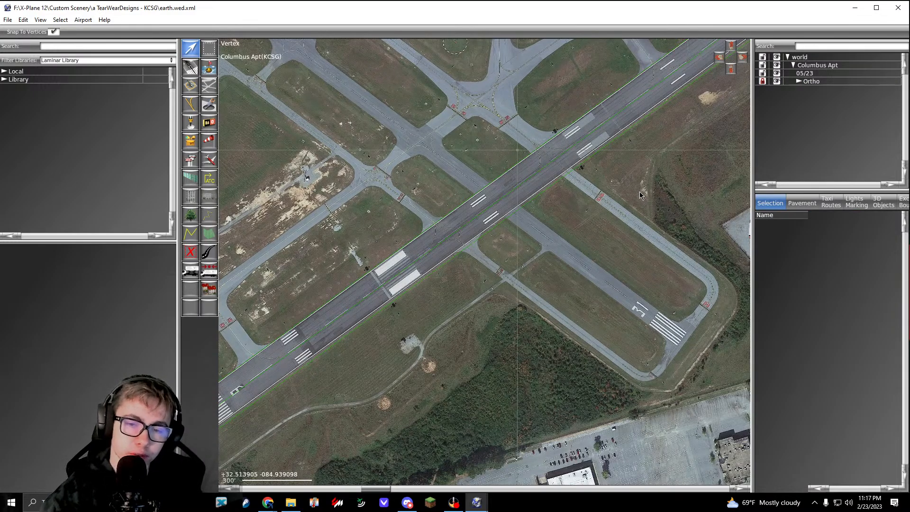
Step: Move the northeast end of runway 05/23 to about 32.52252, -84.92700 to match the runway end in the orthophoto
right_click_drag(329, 341, 434, 315)
left_click(548, 210)
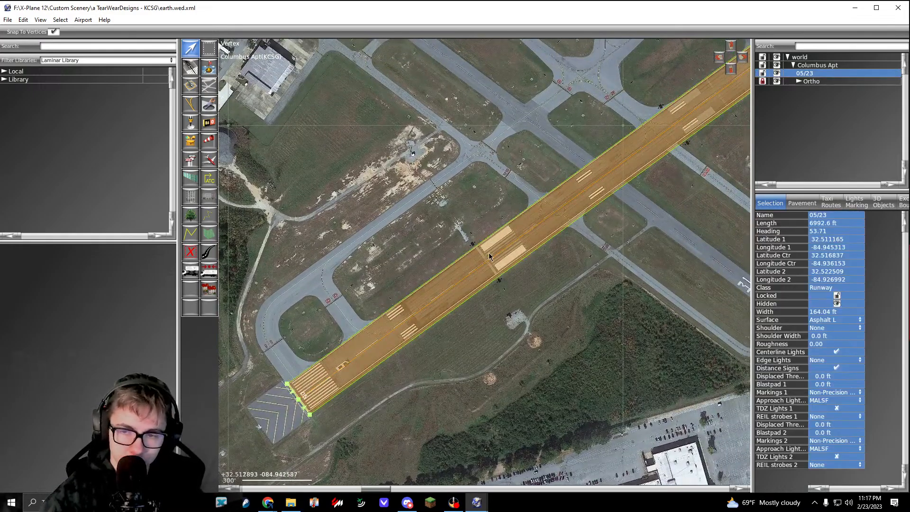
right_click_drag(488, 252, 391, 311)
left_click(561, 293)
right_click_drag(561, 296, 439, 353)
scroll(439, 353, "up", 4)
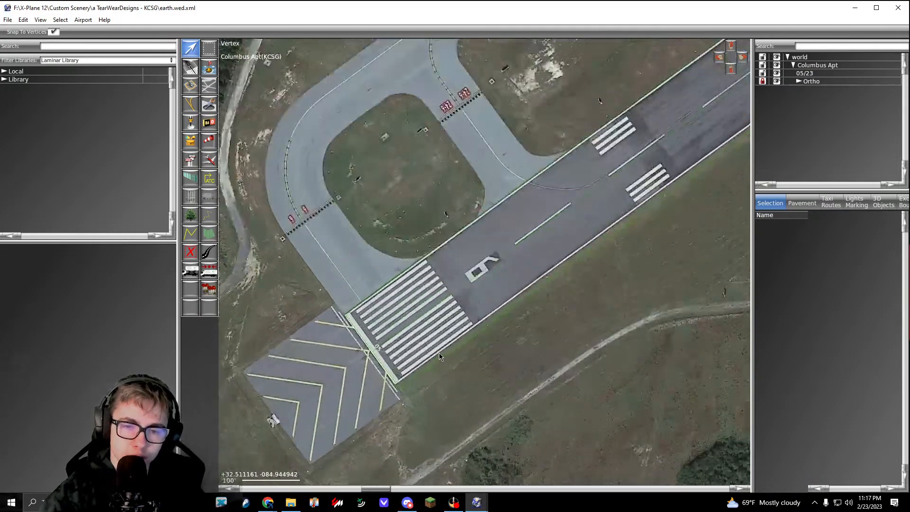
left_click(410, 323)
scroll(410, 323, "down", 5)
right_click_drag(744, 91, 256, 428)
right_click_drag(656, 114, 596, 253)
scroll(596, 253, "up", 12)
right_click_drag(659, 256, 637, 263)
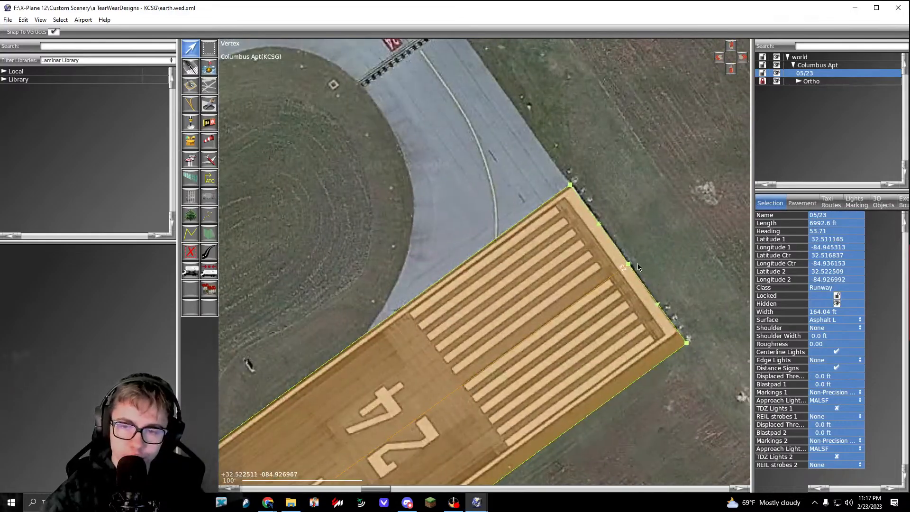
scroll(637, 264, "up", 5)
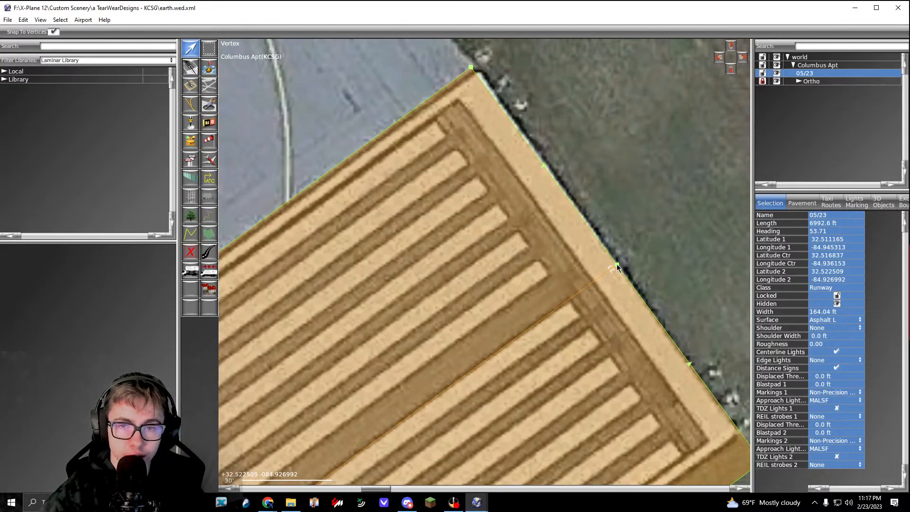
left_click_drag(616, 267, 610, 257)
scroll(610, 257, "down", 5)
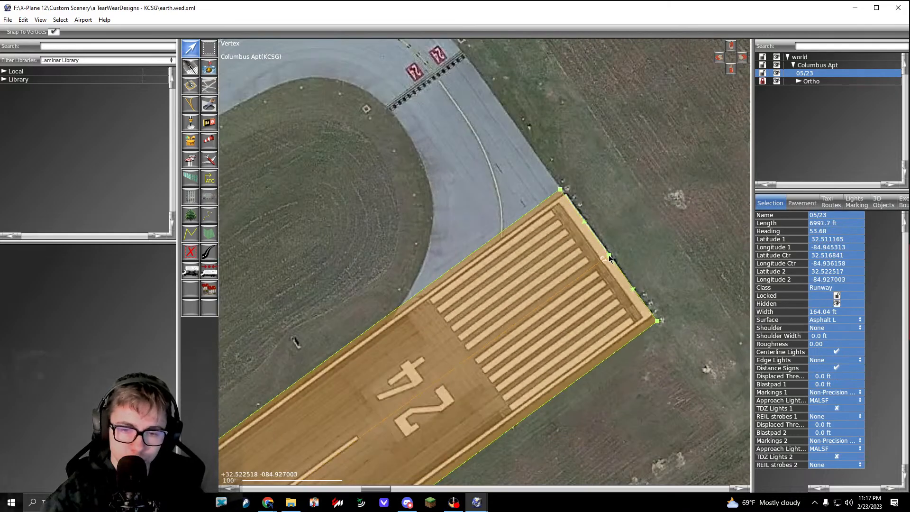
scroll(610, 257, "up", 5)
left_click_drag(610, 257, 611, 256)
Step: Move the southwest end of runway 05/23 to about 32.51117, -84.94533, aligning it with the threshold in the orthophoto
scroll(657, 215, "down", 10)
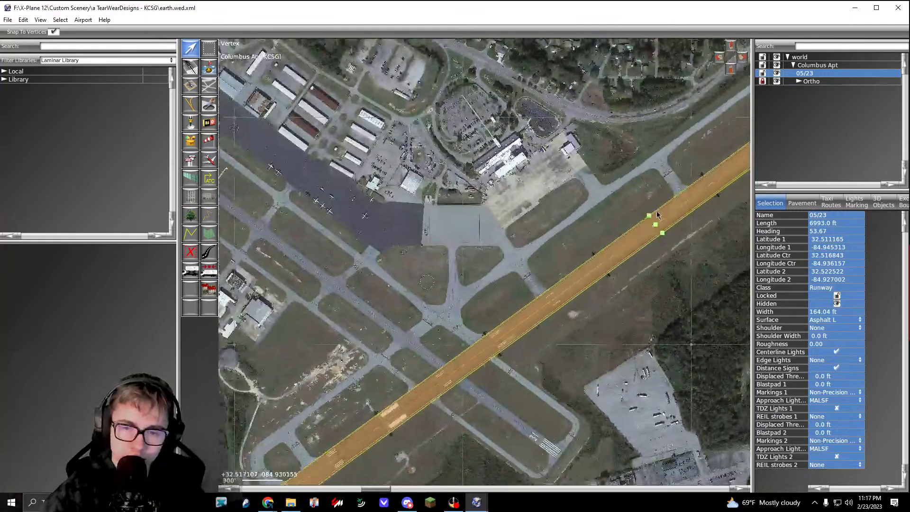
scroll(657, 214, "down", 3)
scroll(427, 385, "up", 10)
scroll(465, 349, "up", 6)
right_click_drag(465, 350, 415, 377)
left_click_drag(357, 371, 348, 373)
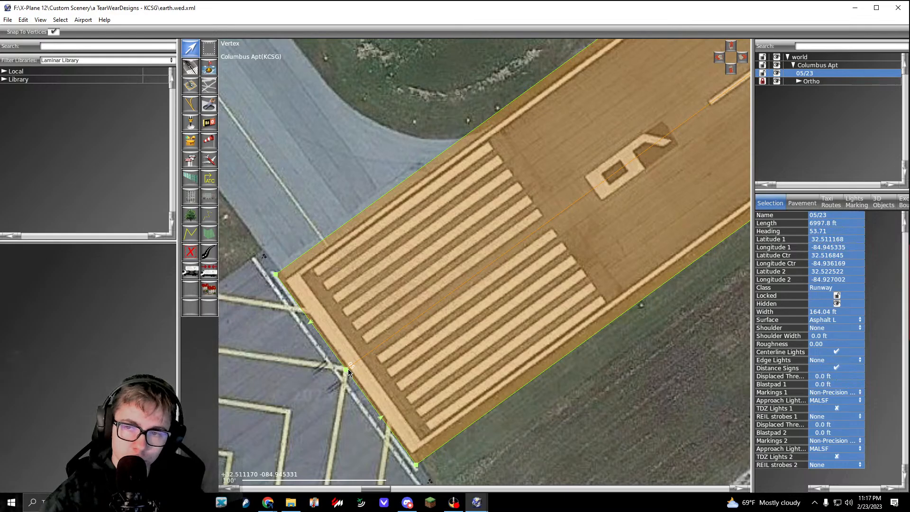
scroll(348, 372, "up", 5)
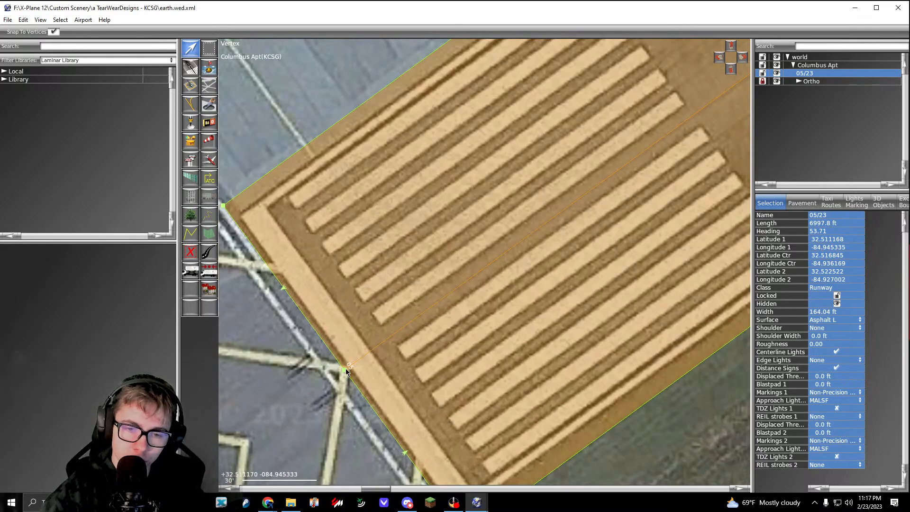
left_click_drag(346, 373, 347, 372)
Step: Examine how runway 05/23 lines up with the orthophoto along its length and at the northeast threshold
scroll(347, 372, "down", 3)
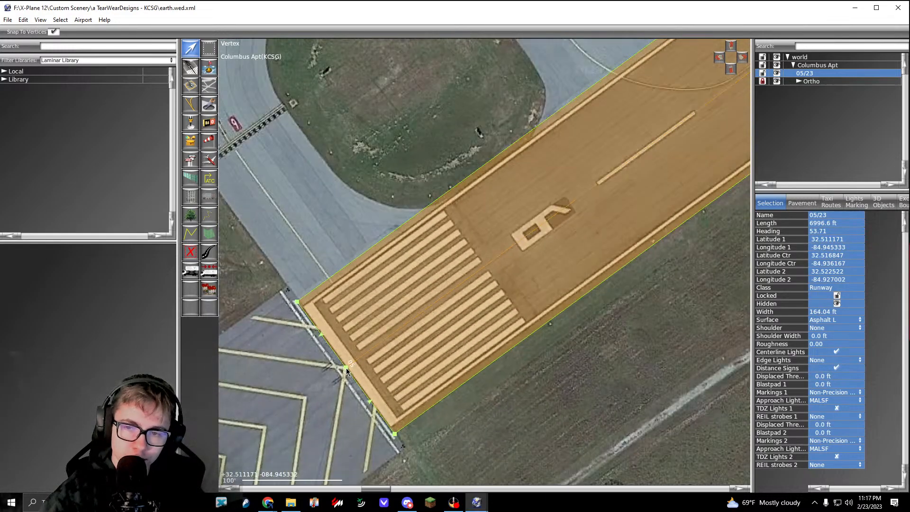
scroll(346, 372, "down", 7)
right_click_drag(611, 185, 323, 391)
right_click_drag(649, 180, 337, 370)
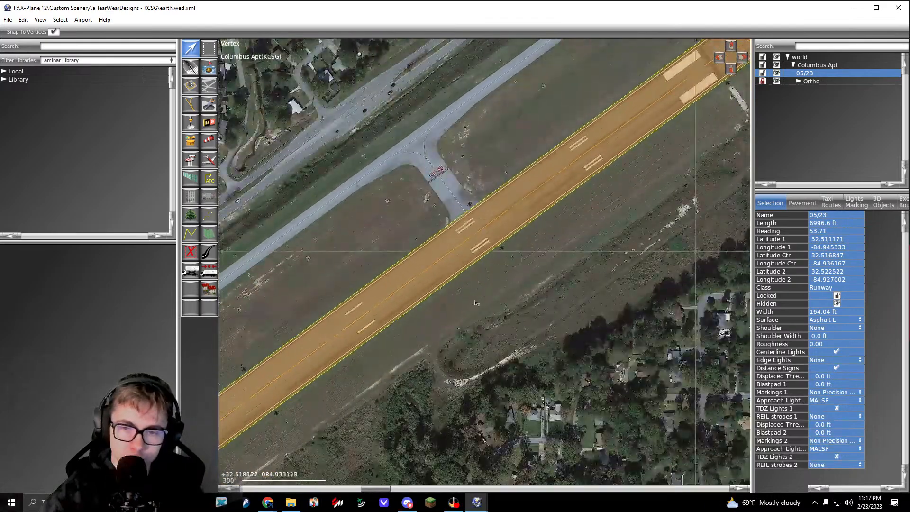
right_click_drag(475, 302, 283, 436)
right_click_drag(604, 154, 386, 304)
scroll(504, 190, "up", 8)
scroll(579, 176, "up", 4)
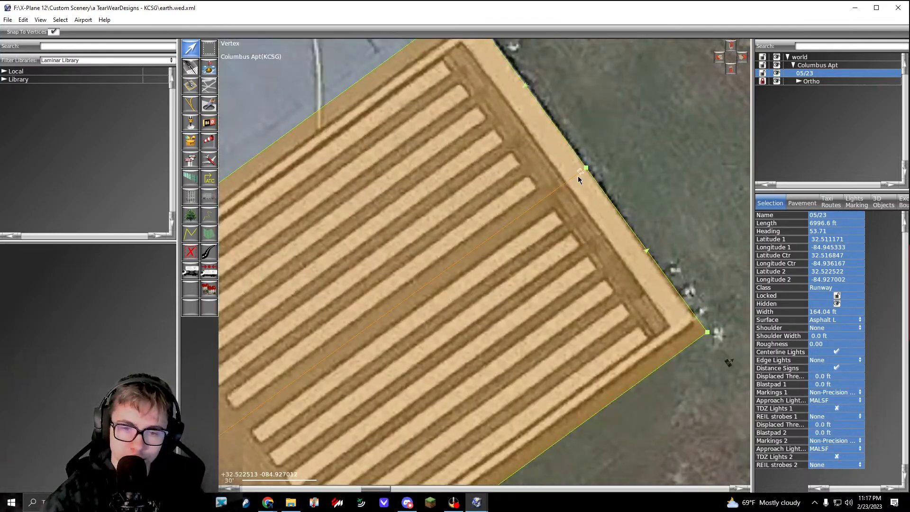
scroll(578, 176, "down", 5)
scroll(329, 360, "up", 8)
right_click_drag(318, 365, 490, 273)
scroll(393, 339, "down", 6)
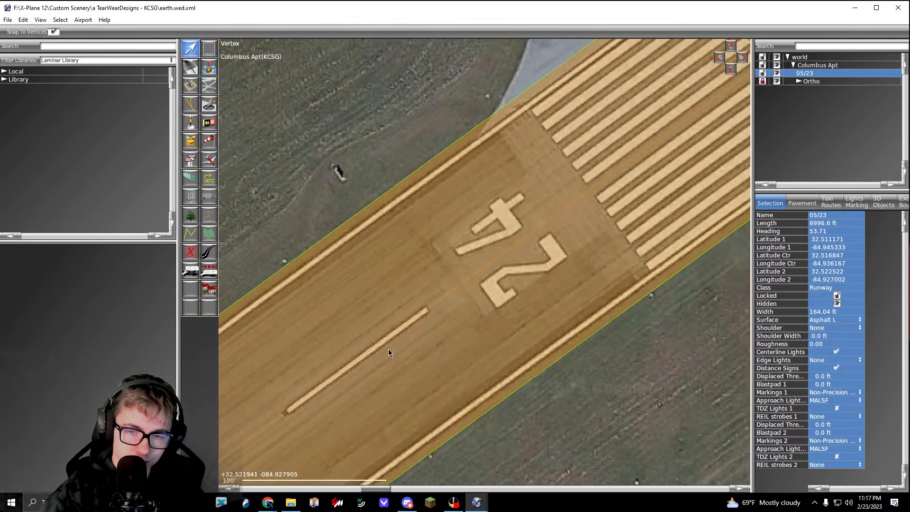
Step: Compare the centreline of runway 05/23 with the orthophoto markings around the northeast threshold and the runway number
right_click_drag(680, 82, 474, 230)
scroll(582, 209, "up", 8)
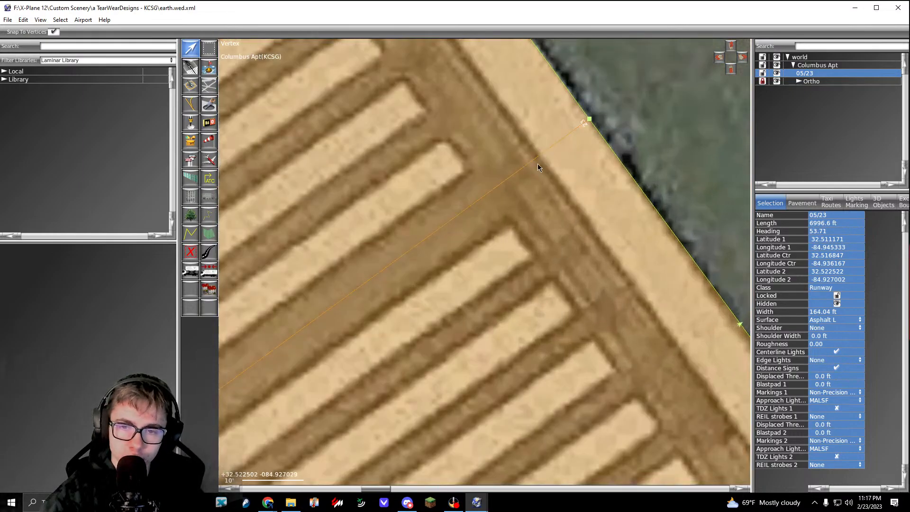
scroll(537, 164, "down", 1)
right_click_drag(432, 252, 650, 163)
right_click_drag(391, 370, 739, 82)
right_click_drag(275, 396, 513, 249)
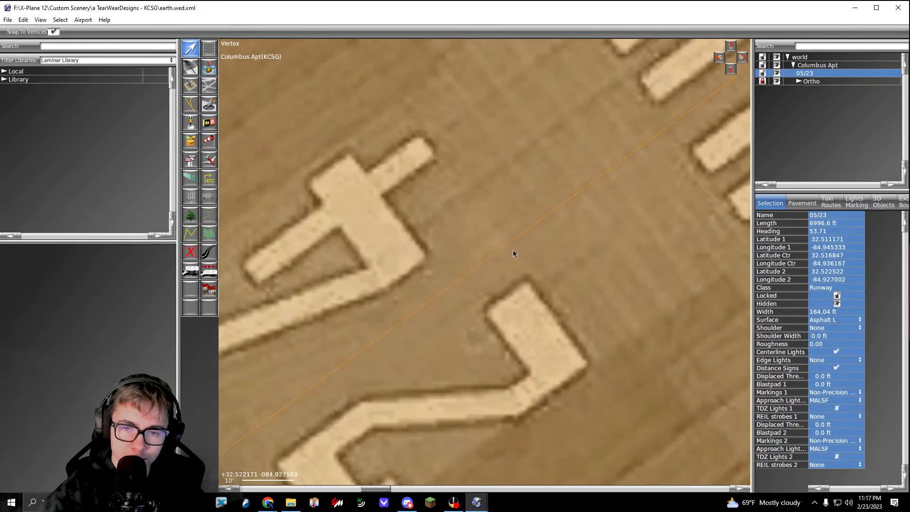
scroll(323, 406, "down", 10)
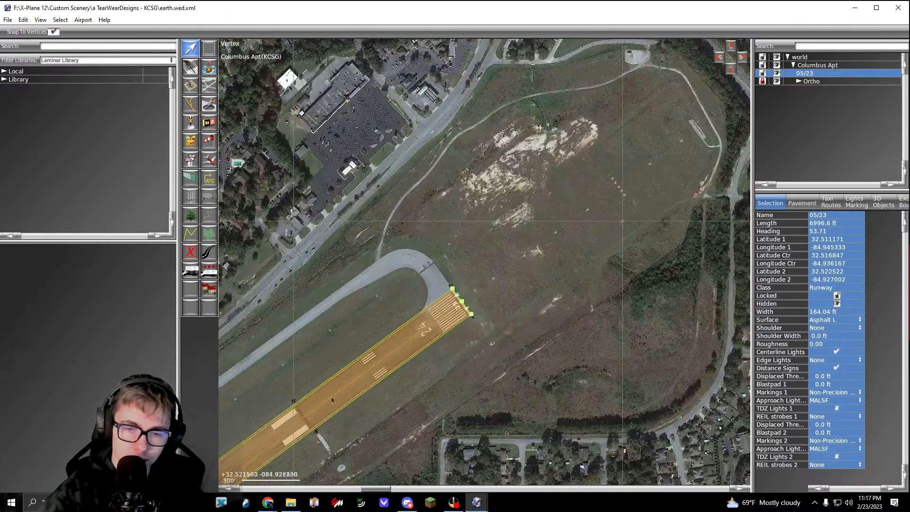
Step: Follow runway 05/23 southwest across the taxiway crossings to its far end, checking its edges against the orthophoto
right_click_drag(331, 399, 595, 196)
right_click_drag(256, 453, 506, 242)
right_click_drag(368, 366, 455, 302)
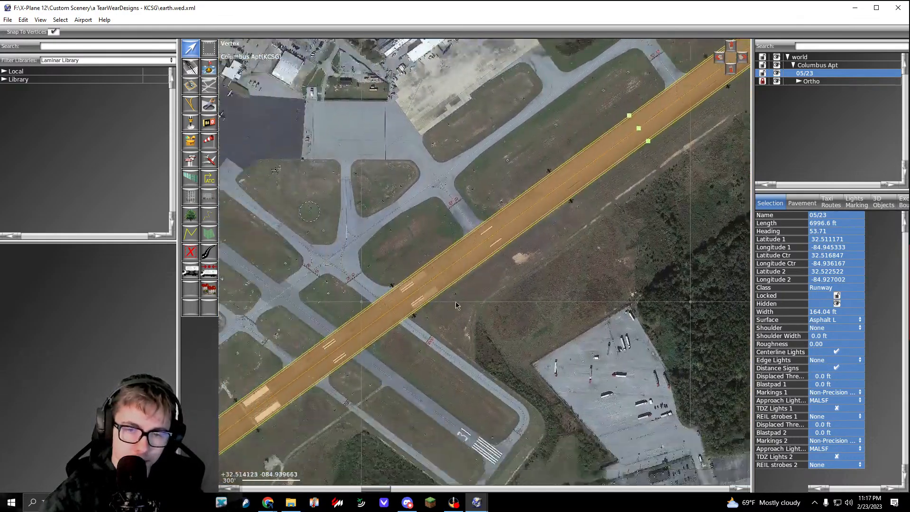
scroll(450, 307, "up", 5)
scroll(436, 310, "down", 2)
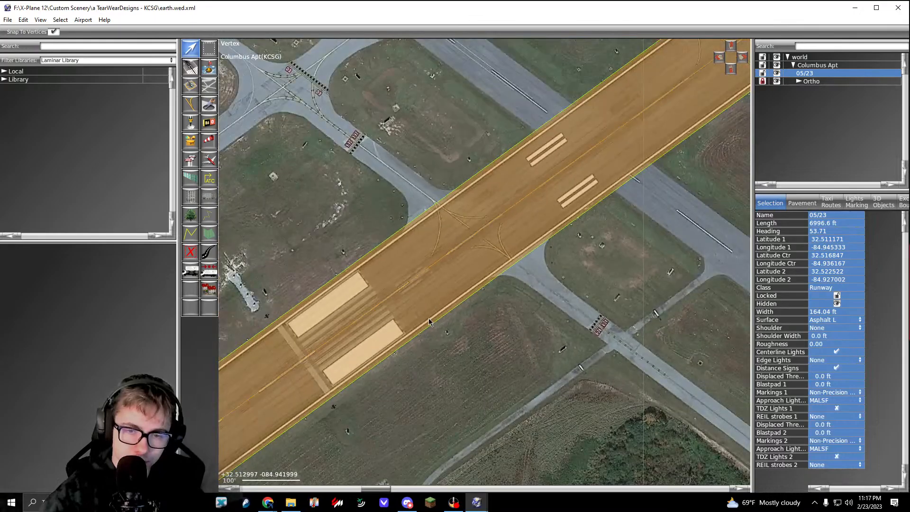
left_click_drag(0, 158, 0, 204)
scroll(331, 280, "down", 2)
right_click_drag(426, 308, 725, 85)
right_click_drag(261, 415, 364, 375)
scroll(361, 384, "down", 11)
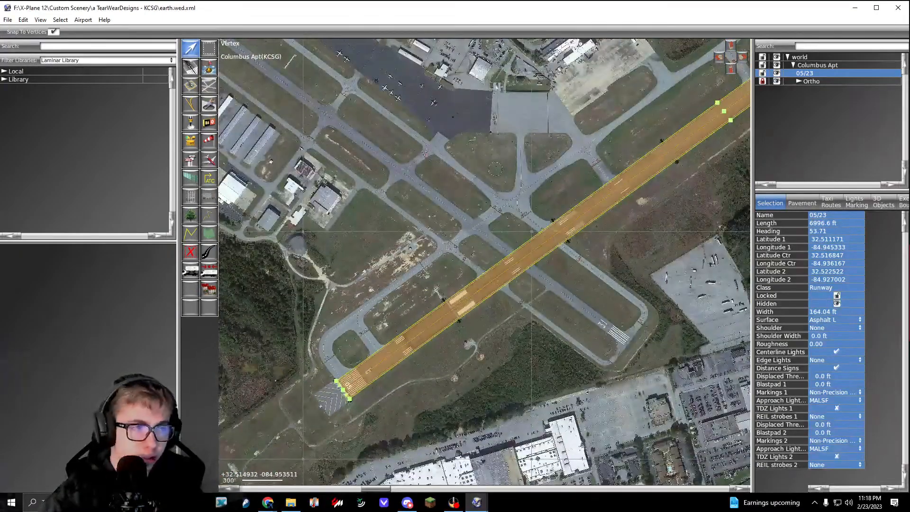
Step: Switch to the SkyVector page for Columbus Airport in Chrome and look up the dimensions of runway 06/24
left_click_drag(0, 113, 276, 2)
scroll(352, 274, "down", 4)
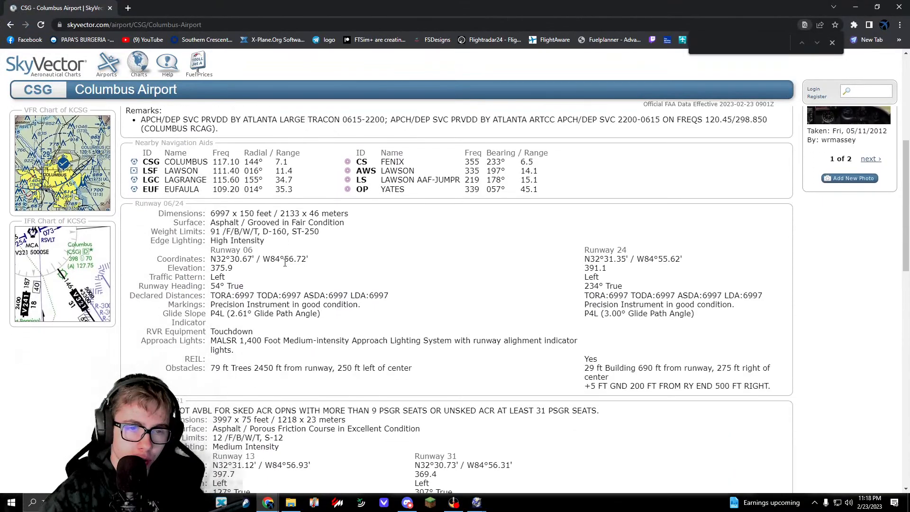
left_click_drag(148, 203, 230, 213)
left_click(160, 208)
left_click(196, 250)
left_click(262, 215)
left_click(230, 232)
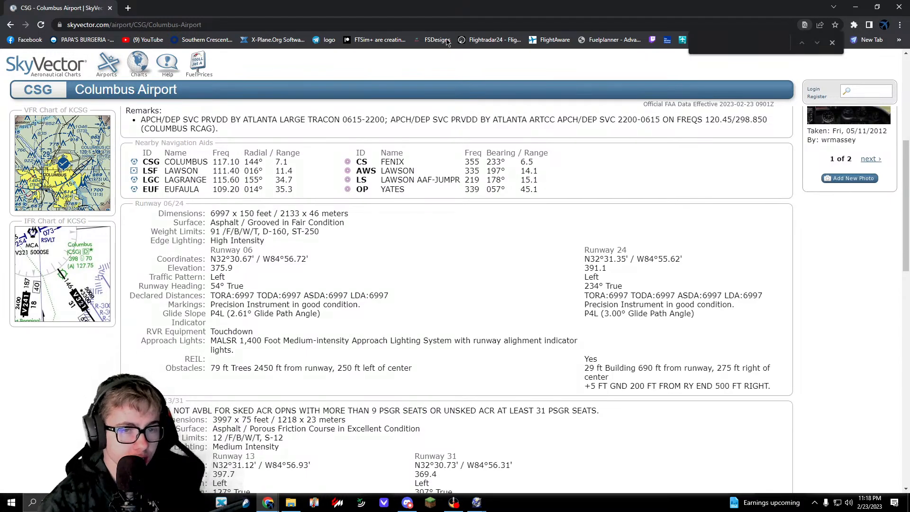
left_click_drag(447, 8, 310, 2)
left_click_drag(212, 213, 225, 214)
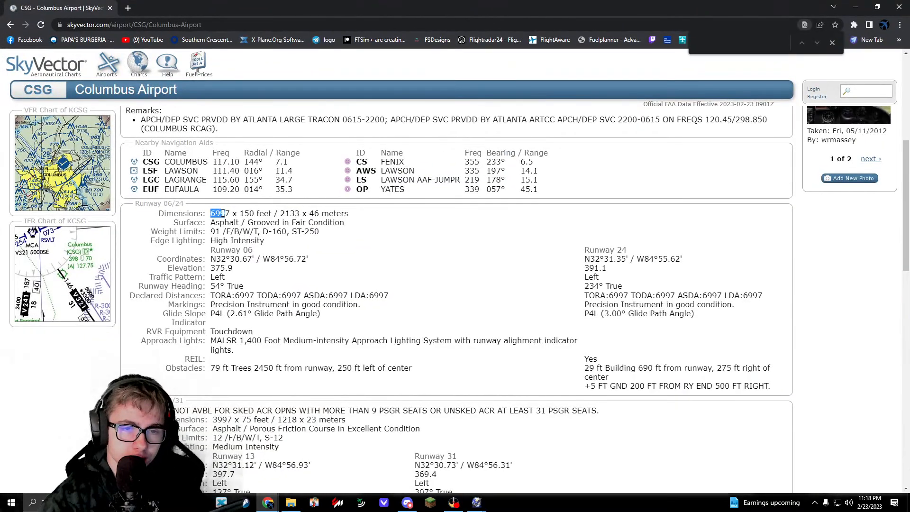
left_click(224, 232)
Step: Return to WorldEditor, set the width of runway 05/23 to 150 ft, and check its edges against the orthophoto
left_click_drag(464, 4, 1, 29)
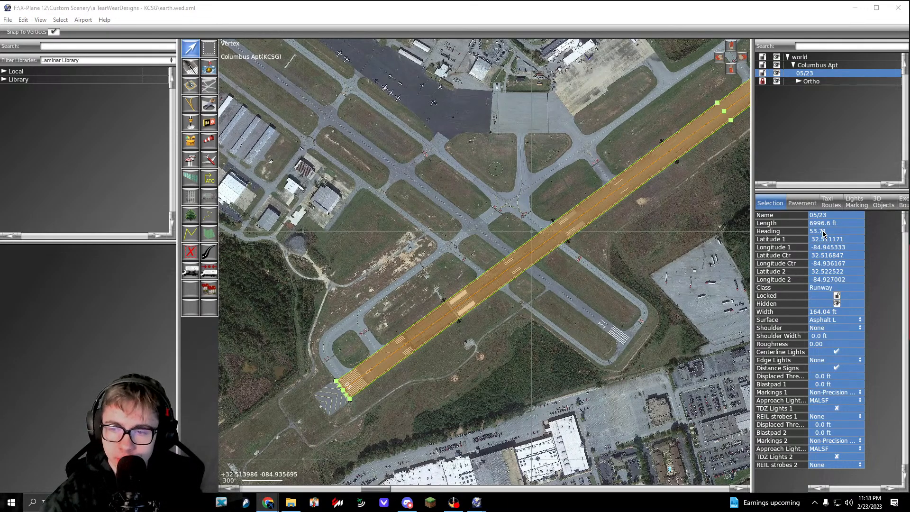
left_click(823, 312)
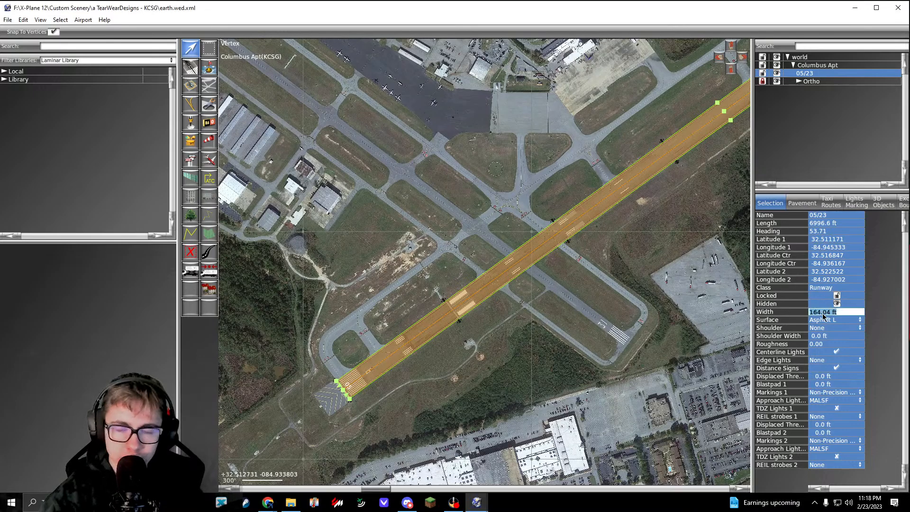
type("150")
key("Return")
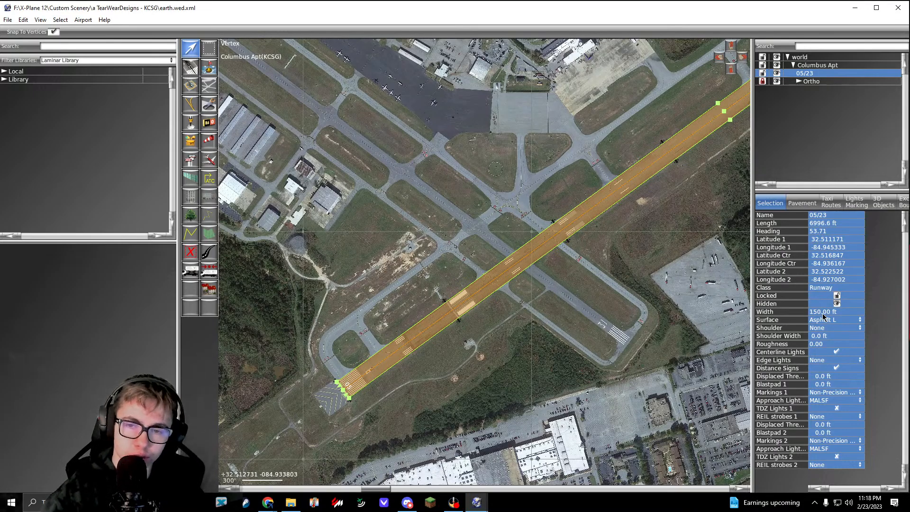
scroll(573, 258, "up", 10)
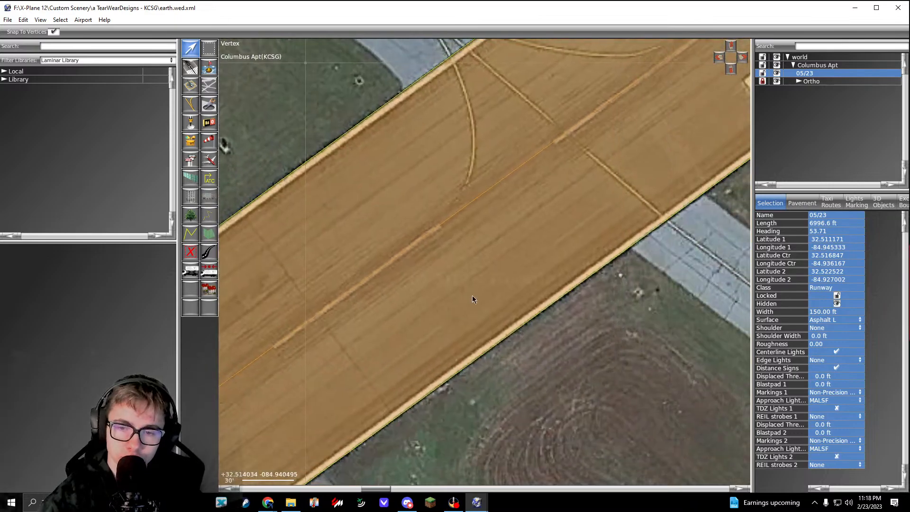
scroll(472, 299, "down", 10)
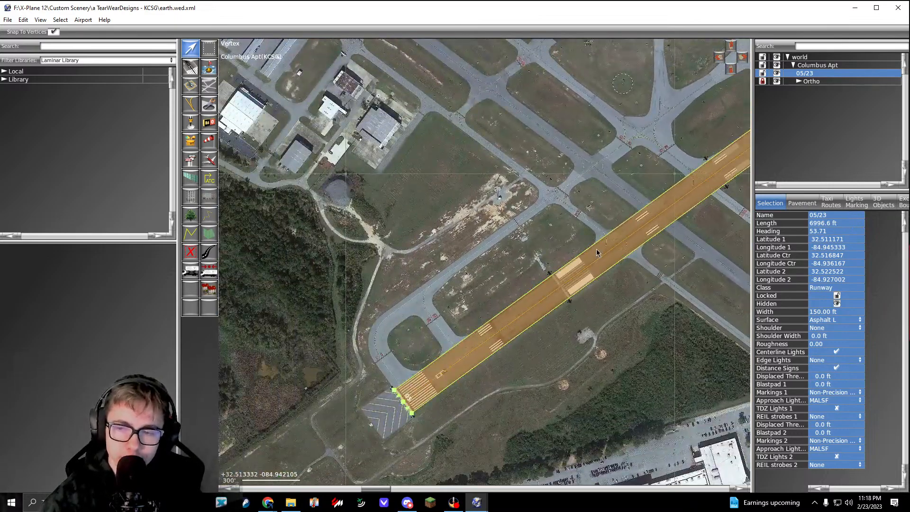
Step: Set the surface of runway 05/23 to Transparent
left_click(828, 320)
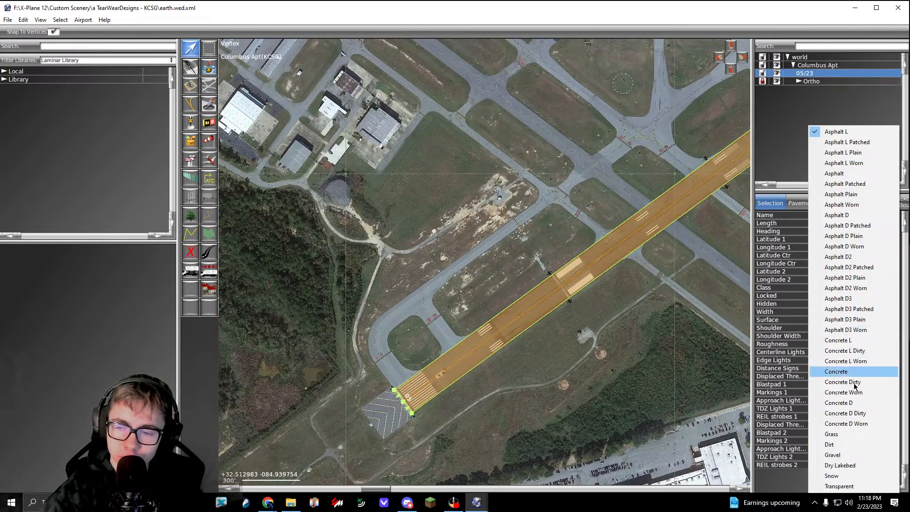
left_click(839, 486)
right_click_drag(629, 261, 582, 289)
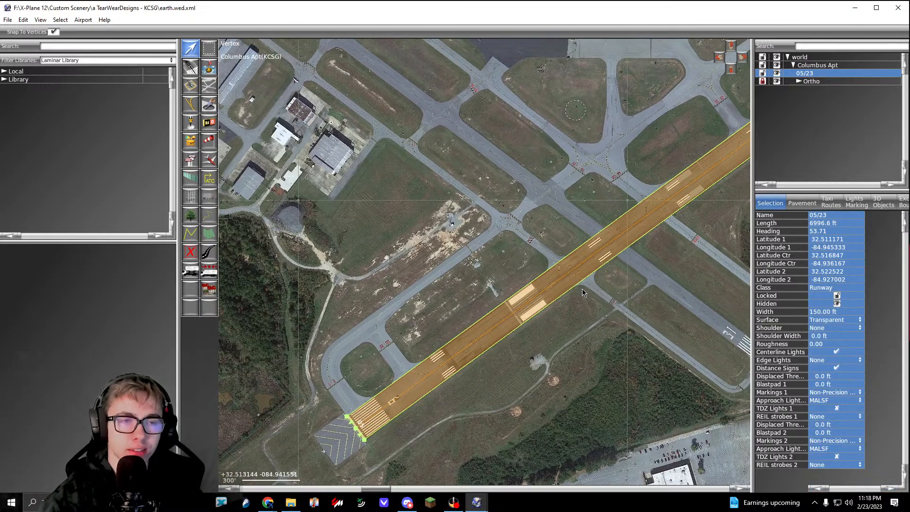
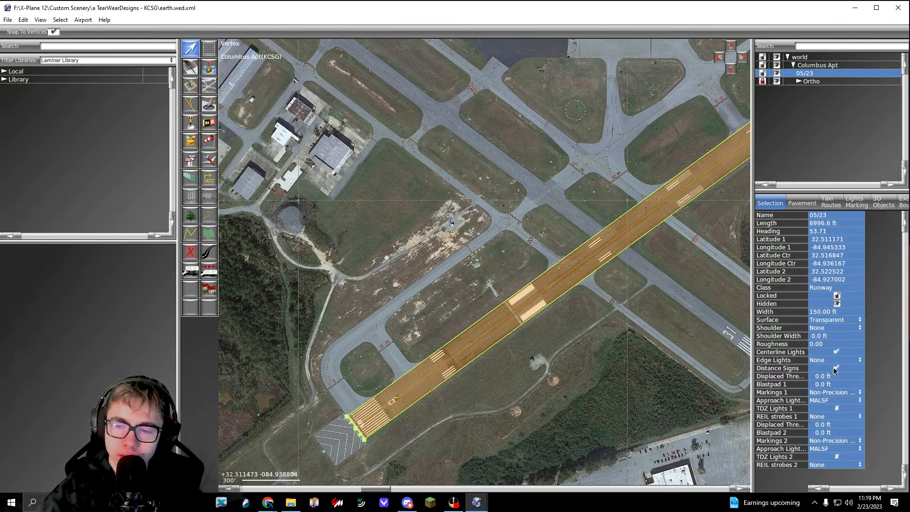
Step: Turn off centerline lights and distance signs for runway 05/23 and set its edge lights to HIRL
left_click(837, 352)
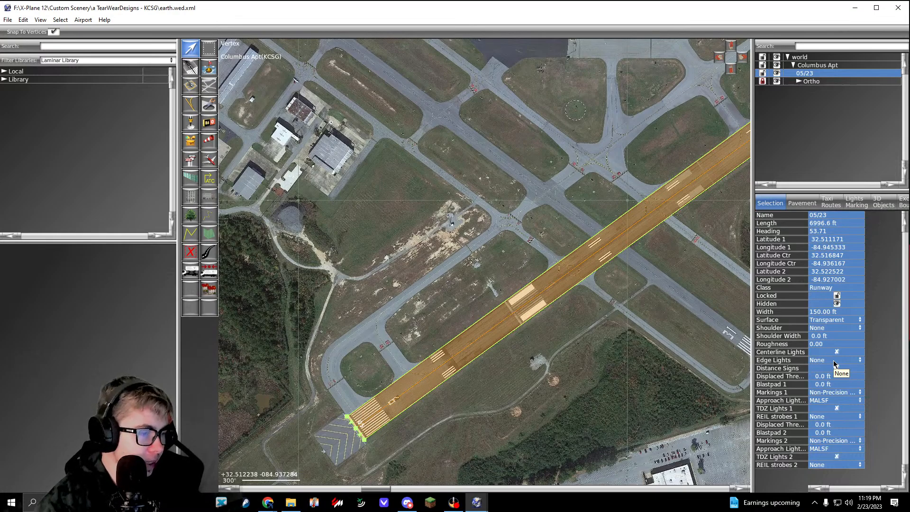
left_click(835, 362)
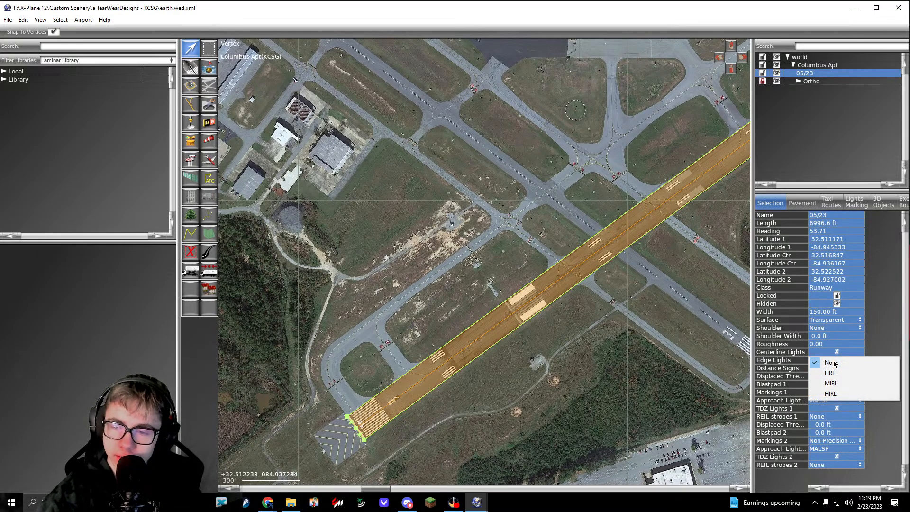
left_click(832, 392)
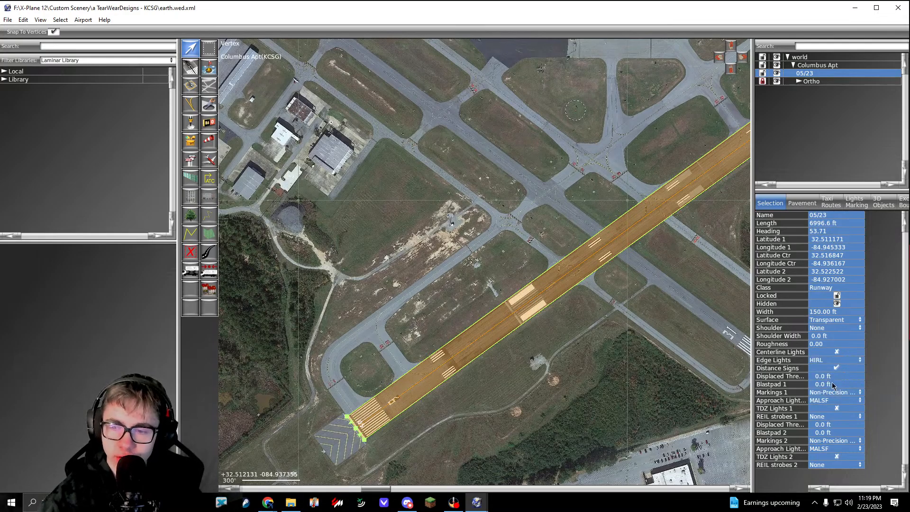
left_click(837, 370)
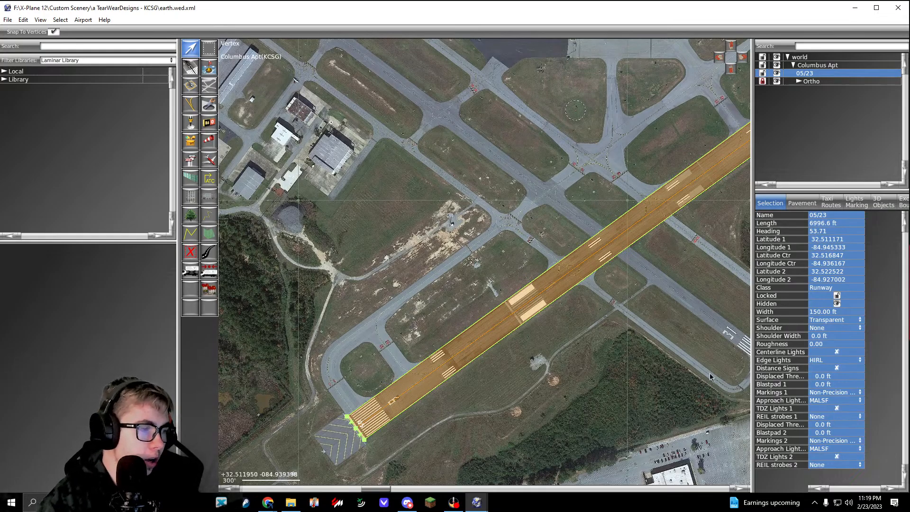
Step: Set the approach lights of runway 05/23 to ALSF-I for end 1 and MALSR for end 2
scroll(596, 409, "up", 5)
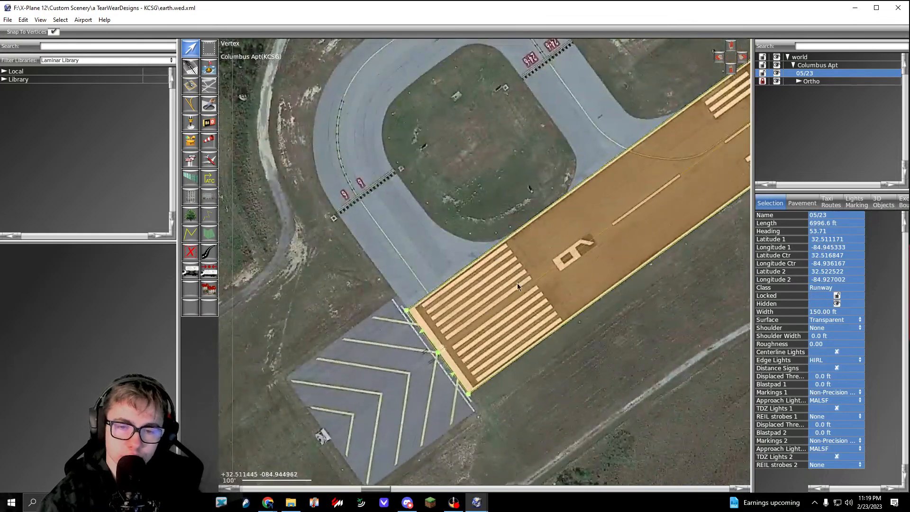
right_click_drag(475, 325, 484, 232)
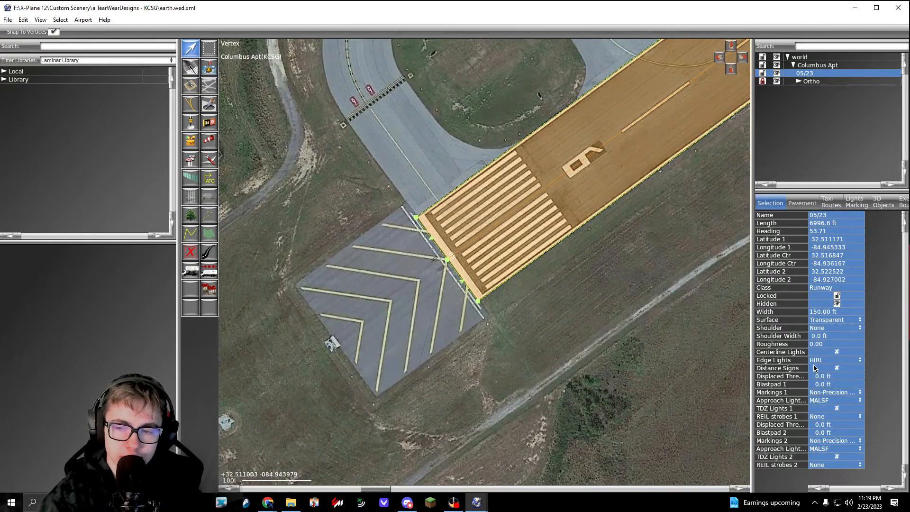
left_click(826, 399)
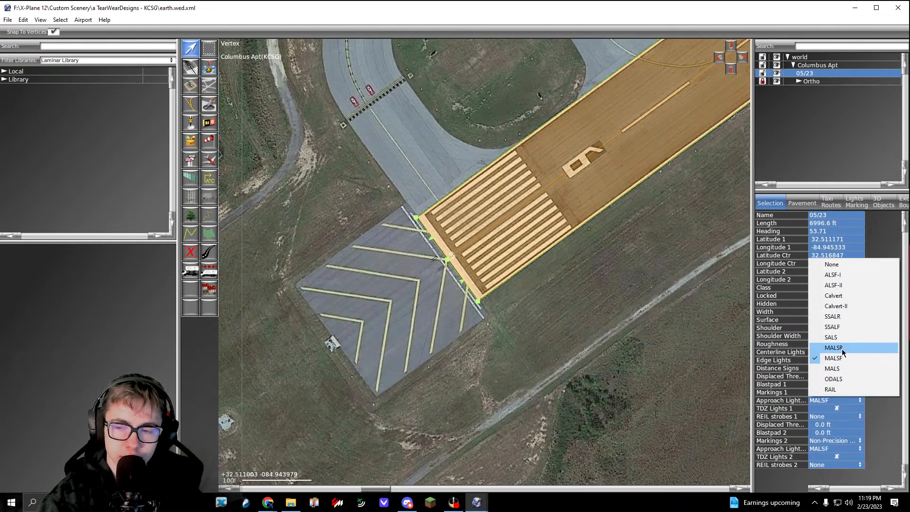
left_click(842, 349)
left_click(830, 400)
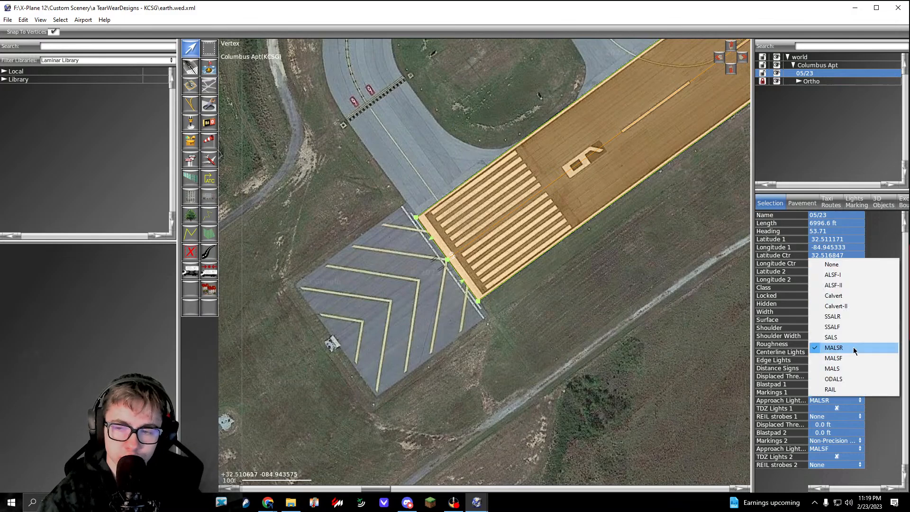
left_click(842, 274)
left_click(833, 449)
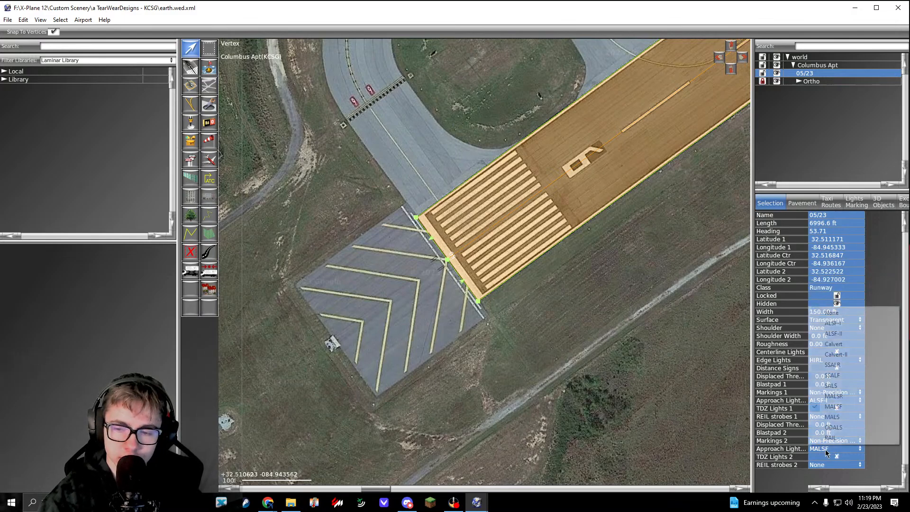
left_click(833, 395)
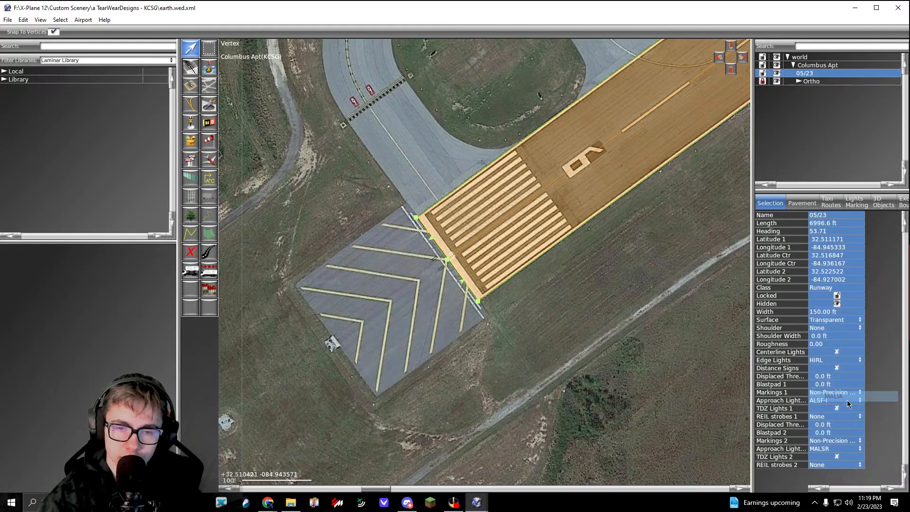
Step: Examine the ground beyond both ends of runway 05/23 in the orthophoto for approach light installations
scroll(417, 265, "up", 5)
scroll(422, 270, "down", 4)
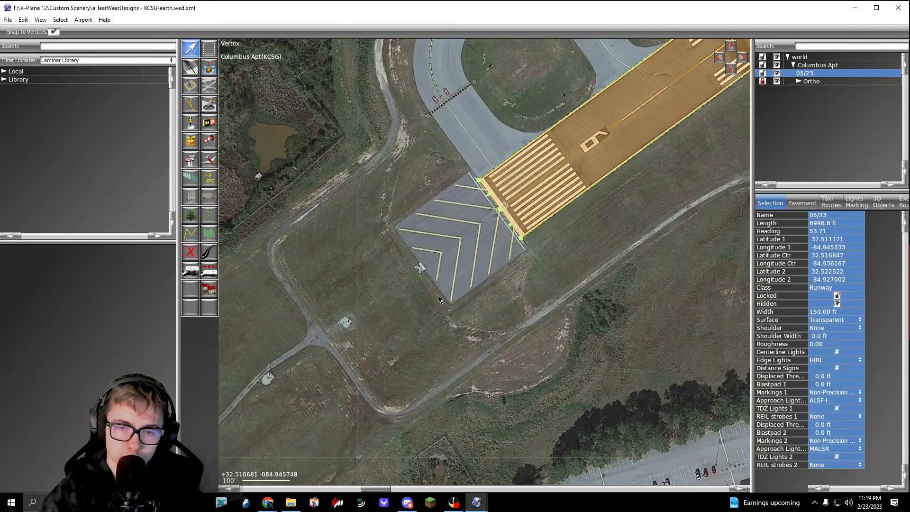
scroll(440, 299, "down", 3)
left_click(443, 314)
scroll(442, 314, "down", 3)
scroll(586, 252, "up", 6)
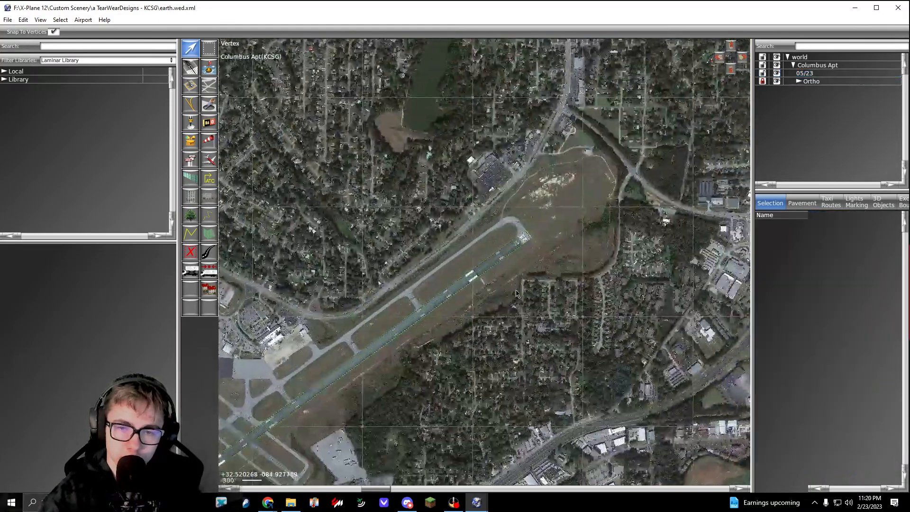
scroll(463, 264, "down", 7)
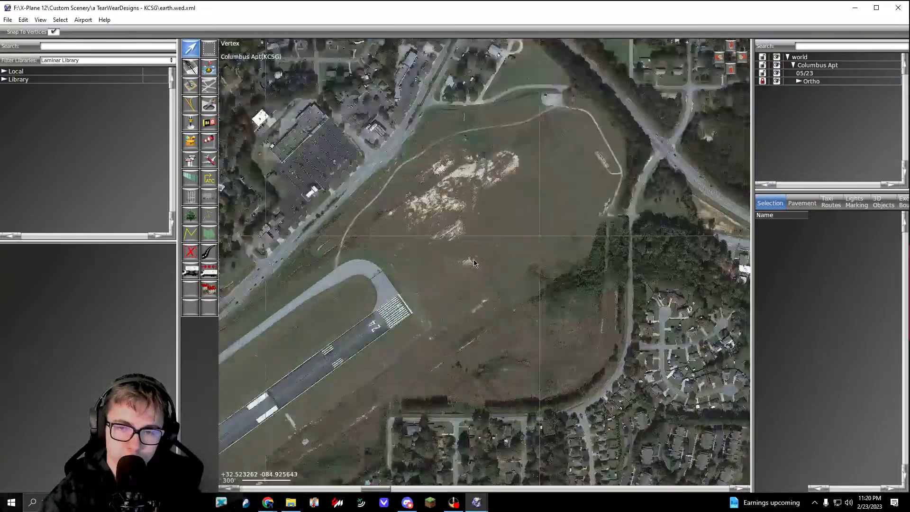
left_click(403, 306)
scroll(403, 305, "down", 5)
right_click_drag(369, 362, 537, 250)
scroll(351, 368, "up", 6)
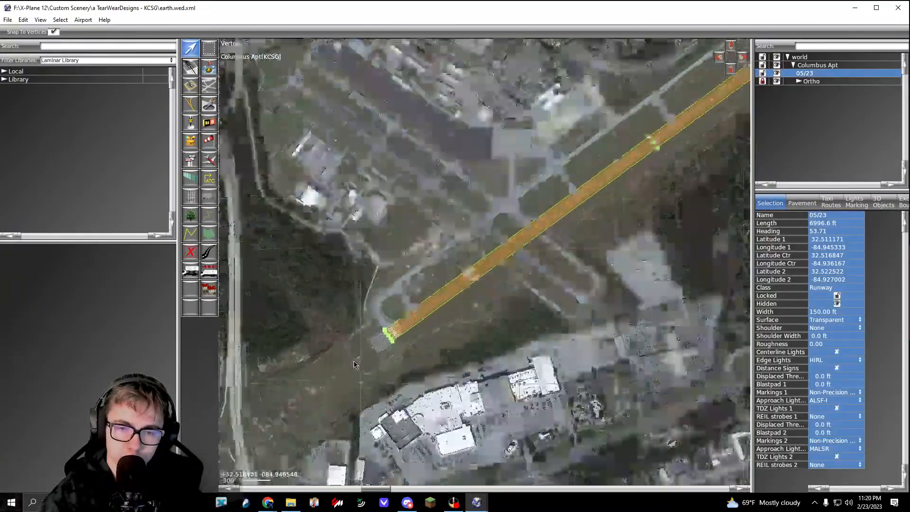
scroll(351, 368, "down", 3)
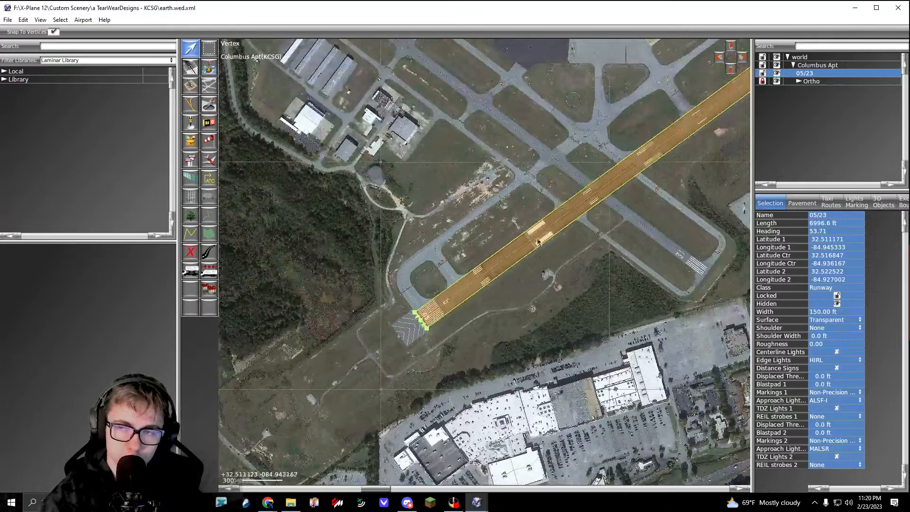
Step: Hide the Ortho group and check both runway ends for approach lights on the underlying satellite imagery
left_click(774, 84)
left_click(775, 83)
scroll(530, 279, "down", 6)
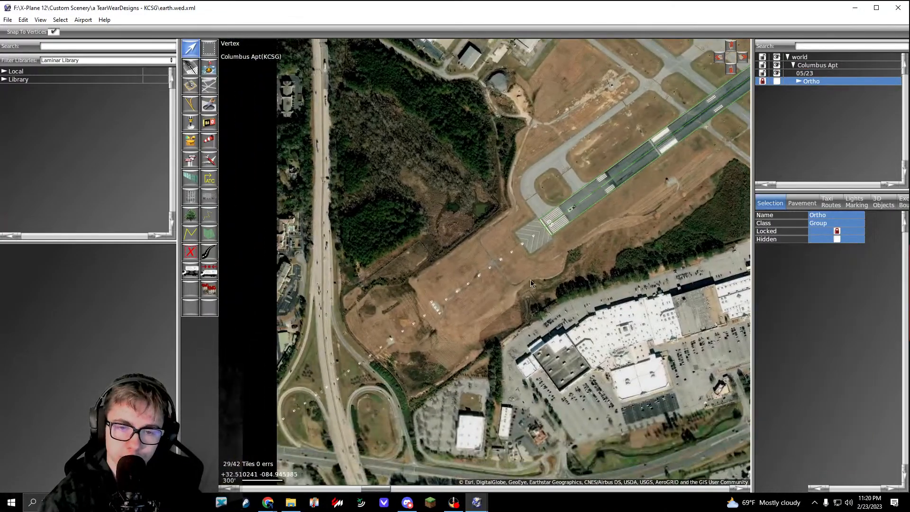
scroll(532, 254, "up", 5)
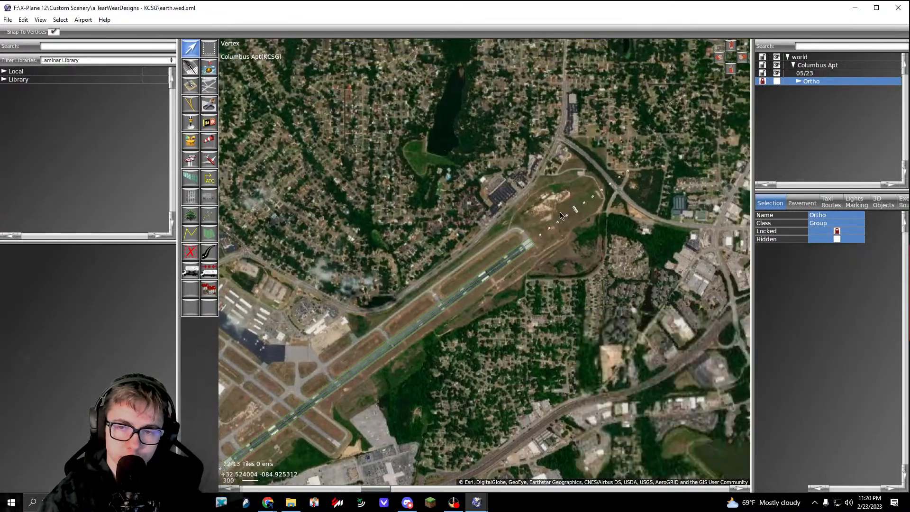
Step: Set the approach lights of runway 05/23 to MALSR for end 1 and None for end 2
left_click(491, 278)
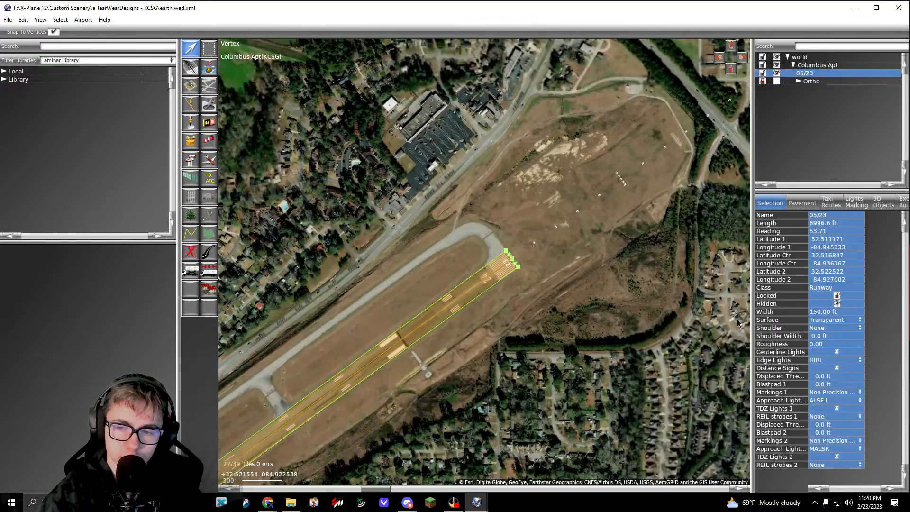
left_click(830, 401)
left_click(834, 273)
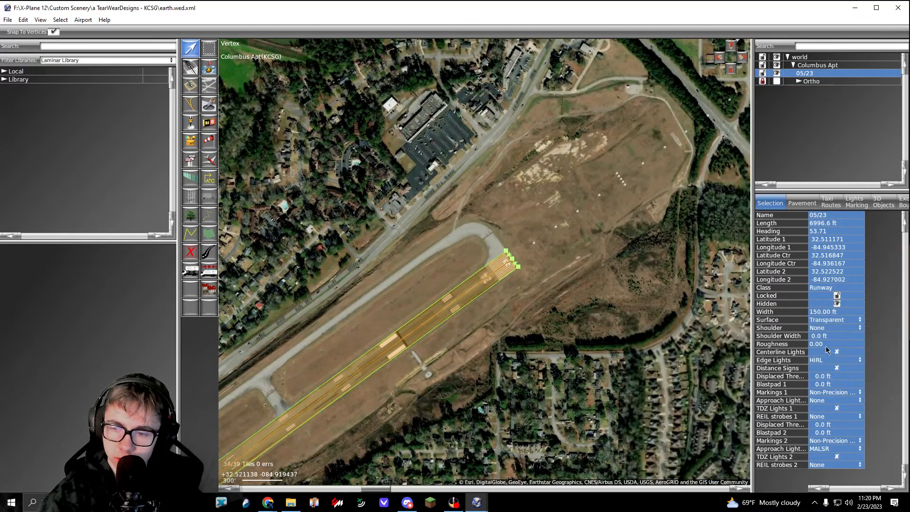
left_click(822, 401)
left_click(834, 348)
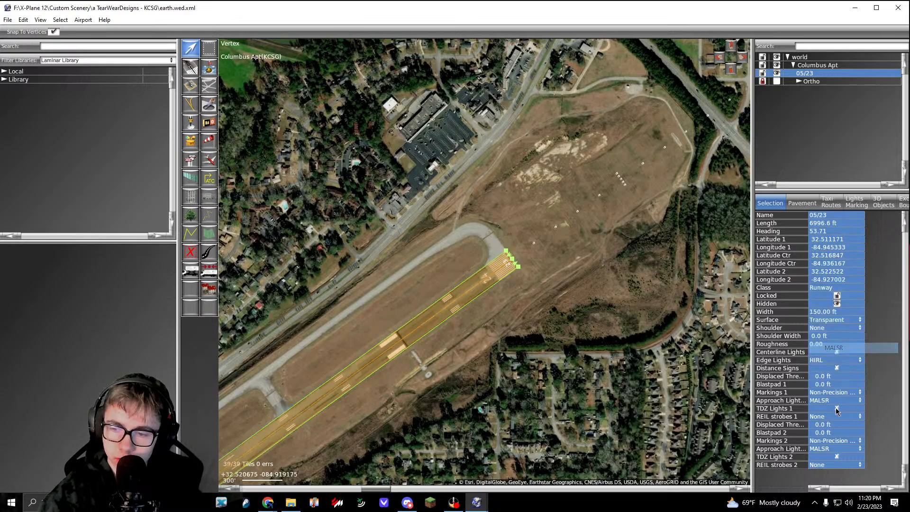
left_click(828, 449)
left_click(844, 315)
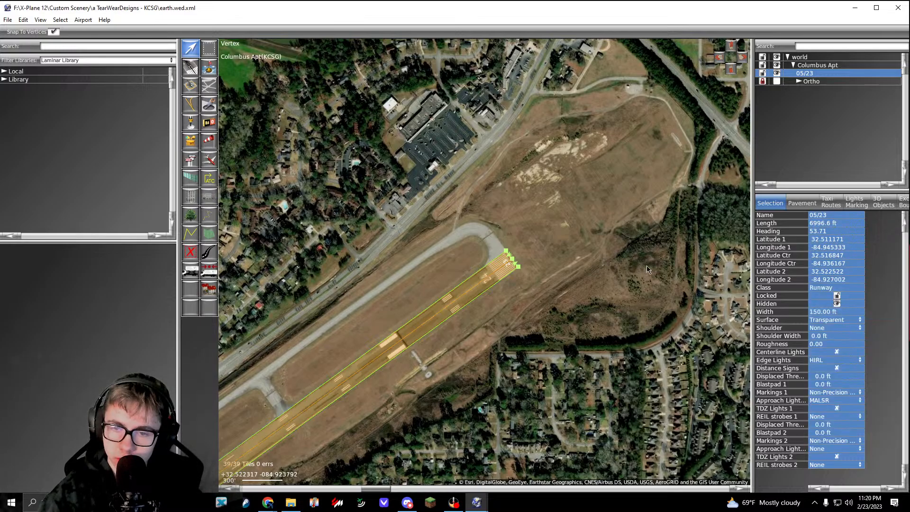
Step: Compare the northeast and southwest runway ends on the satellite imagery, and make the Ortho group visible again
right_click_drag(665, 201, 595, 244)
left_click(596, 244)
scroll(426, 333, "down", 3)
right_click_drag(426, 332, 563, 203)
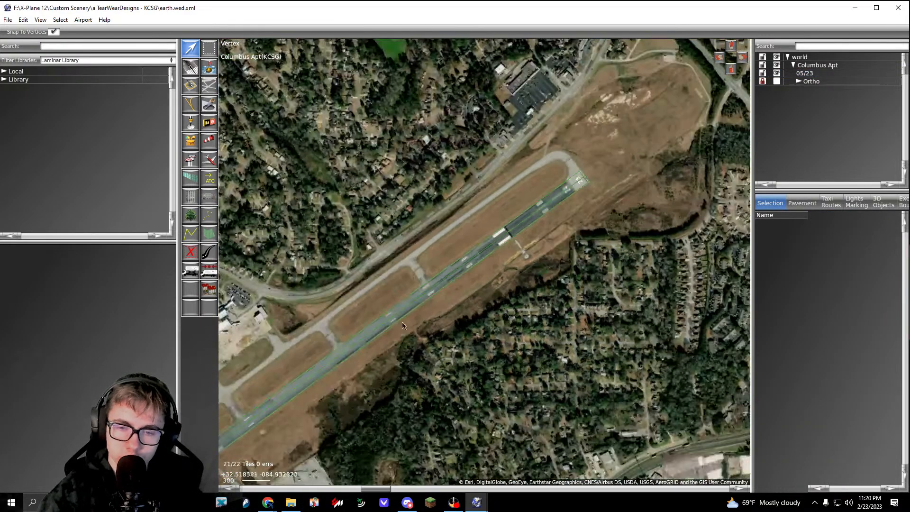
right_click_drag(270, 397, 637, 182)
scroll(422, 257, "up", 10)
scroll(445, 268, "down", 3)
left_click(777, 82)
Step: Inspect the approach light pads southwest of the runway and the runway's southwest half in the orthophoto
scroll(457, 317, "up", 4)
scroll(458, 318, "up", 4)
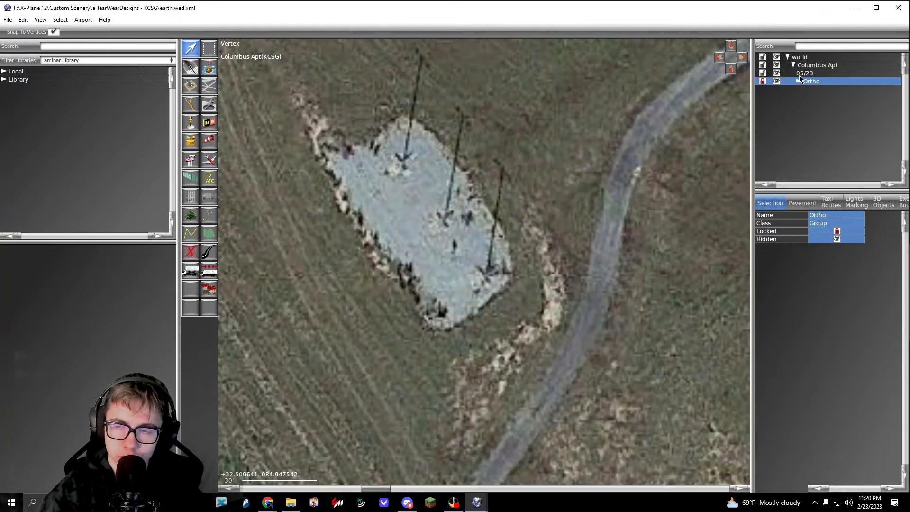
scroll(586, 227, "down", 7)
right_click_drag(586, 227, 272, 410)
right_click_drag(734, 124, 473, 307)
scroll(474, 307, "down", 5)
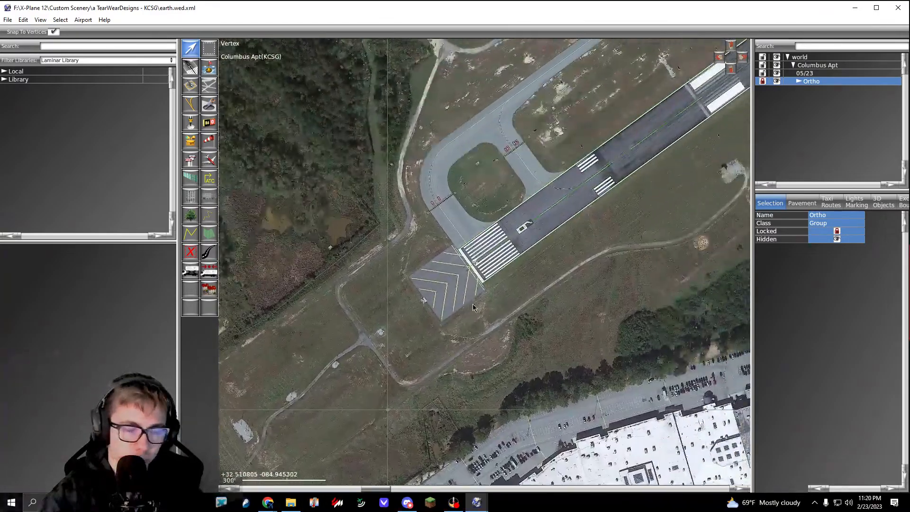
left_click(557, 208)
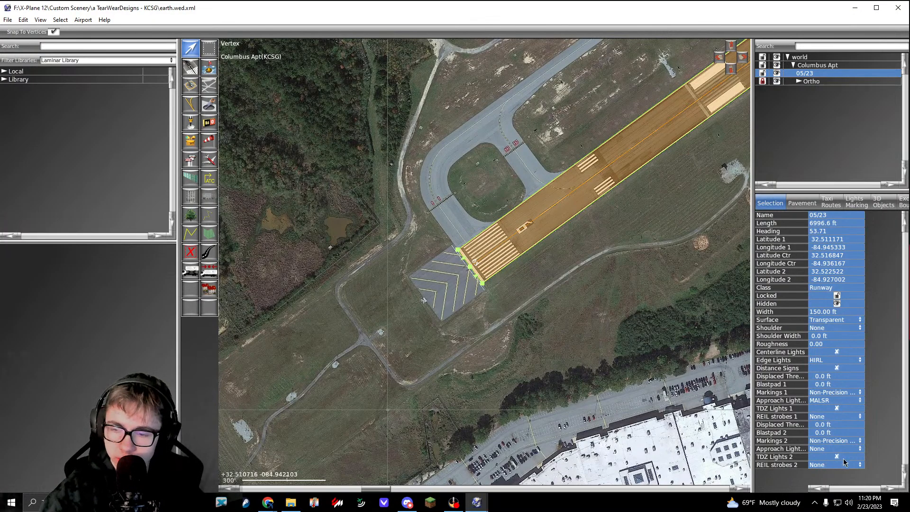
right_click_drag(577, 256, 432, 356)
right_click_drag(612, 247, 545, 301)
left_click(619, 289)
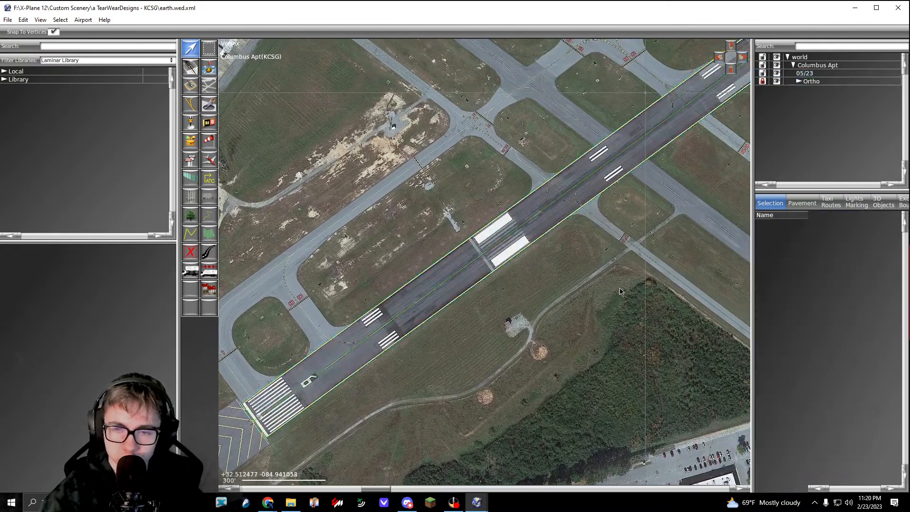
right_click_drag(619, 288, 574, 323)
Step: Rename runway 05/23 as 06/24
left_click(532, 220)
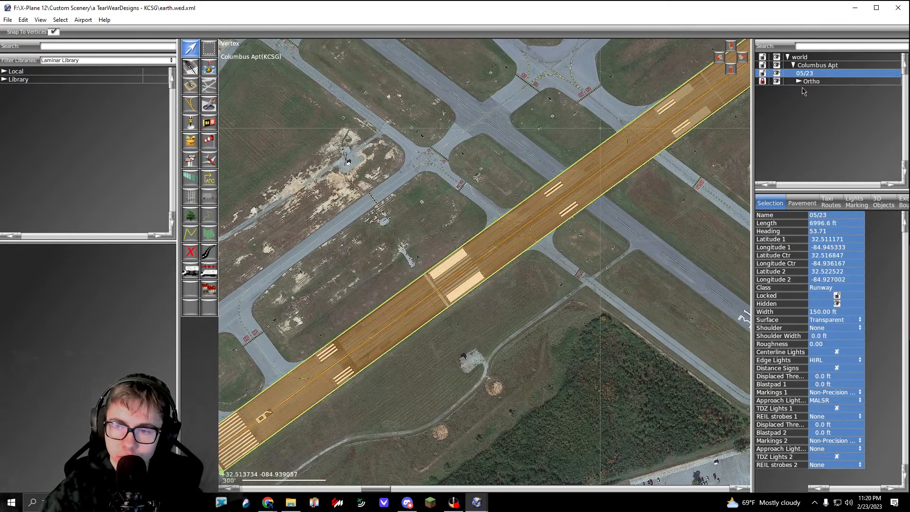
left_click(816, 215)
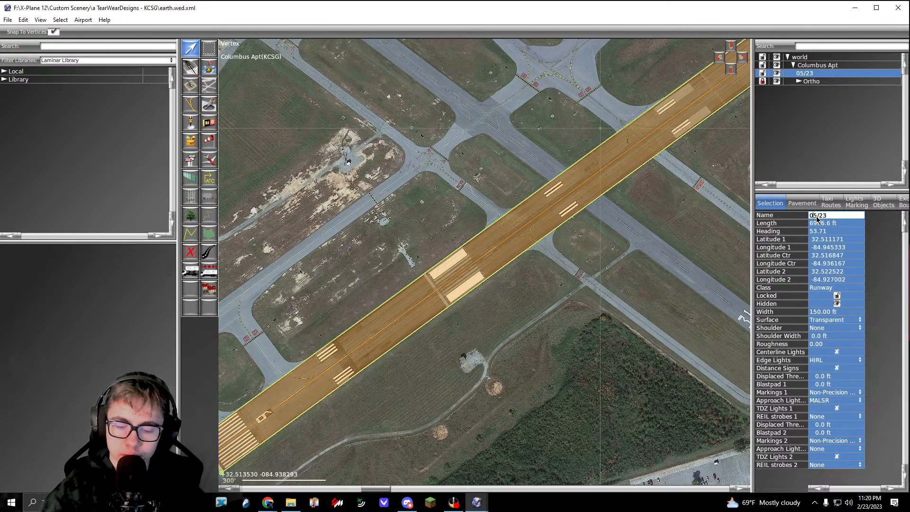
key("Delete")
type("6")
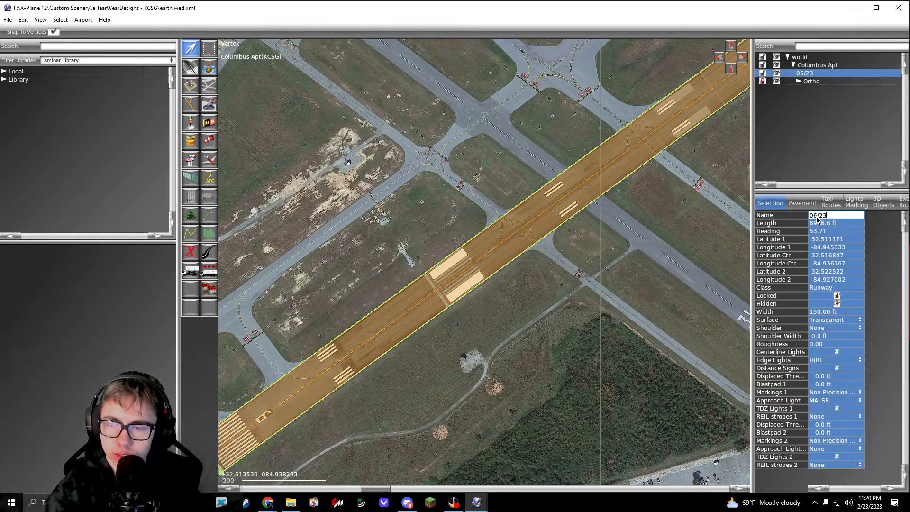
key("BackSpace")
type("4")
key("Return")
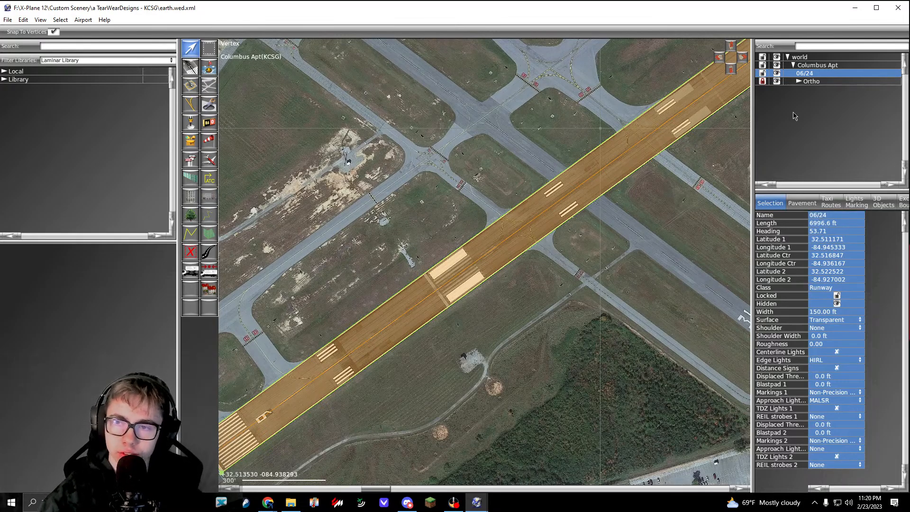
Step: Lock runway 06/24 and inspect its orthophoto markings around the aiming points and taxiway crossings
left_click(762, 74)
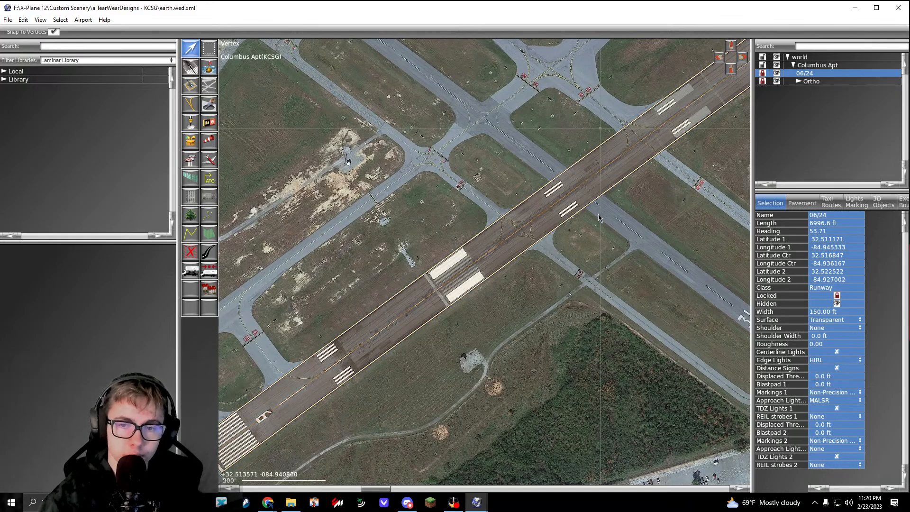
left_click(493, 284)
scroll(492, 221, "up", 8)
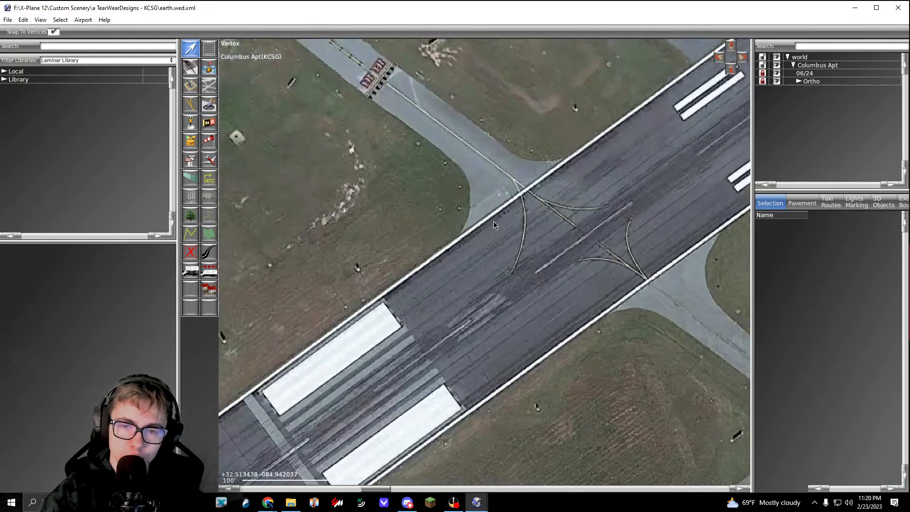
scroll(493, 220, "down", 5)
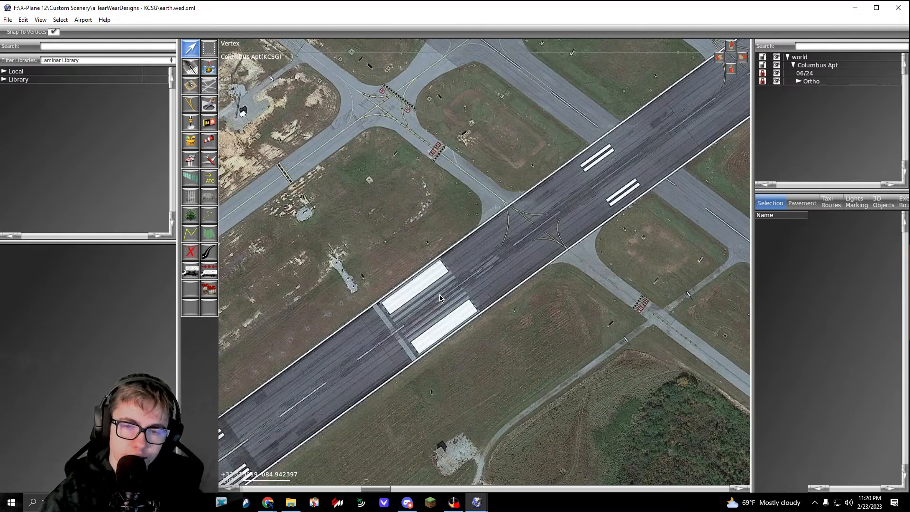
middle_click_drag(432, 326, 600, 260)
scroll(540, 325, "down", 6)
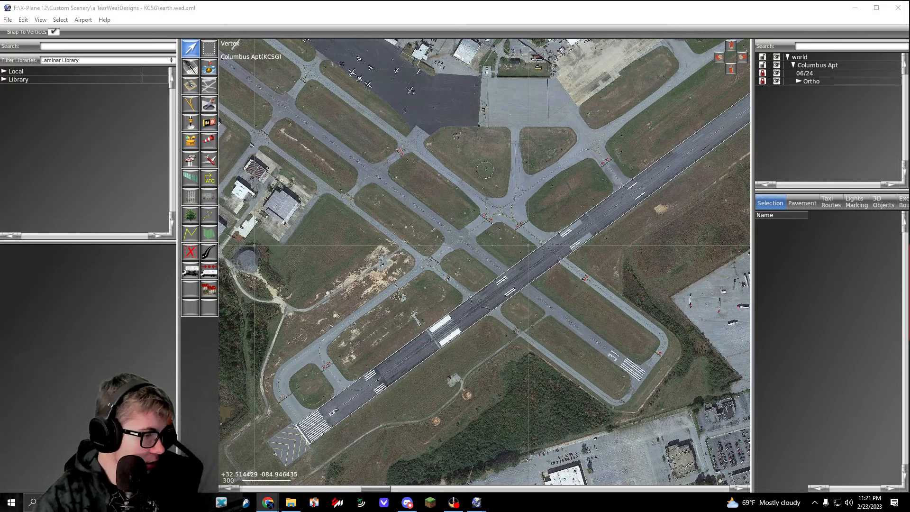
scroll(457, 281, "up", 4)
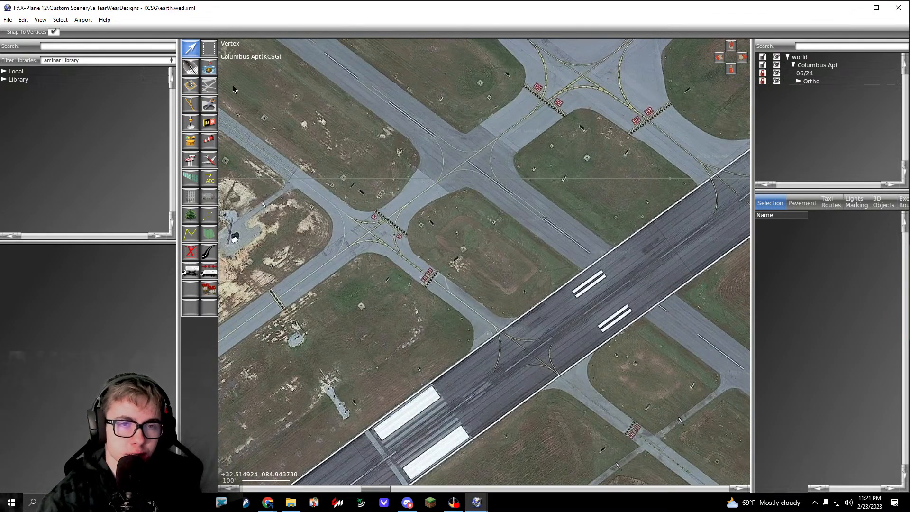
Step: Draw an asphalt runway about 3,993 ft long along the crossing northwest-southeast runway, between its two pavement ends
right_click_drag(624, 255, 604, 290)
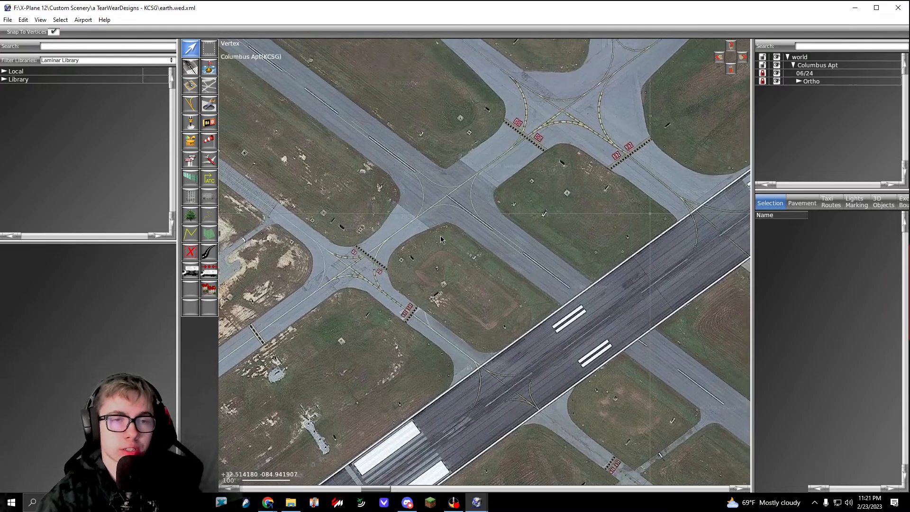
left_click(190, 75)
scroll(396, 187, "down", 5)
right_click_drag(403, 194, 687, 379)
scroll(530, 289, "up", 11)
scroll(574, 313, "down", 9)
right_click_drag(303, 85, 398, 233)
scroll(599, 216, "up", 6)
scroll(425, 207, "up", 3)
left_click(408, 177)
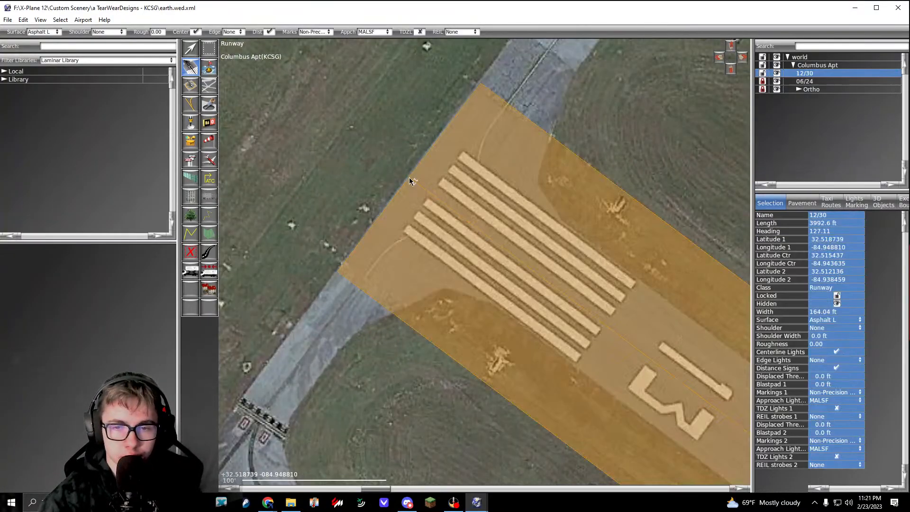
Step: Nudge the new runway's northwest end onto the pavement edge and centerline, for a length of about 3,994 ft
key("v")
left_click_drag(409, 176, 409, 174)
right_click_drag(493, 257, 361, 161)
right_click_drag(260, 54, 266, 64)
left_click_drag(284, 88, 285, 89)
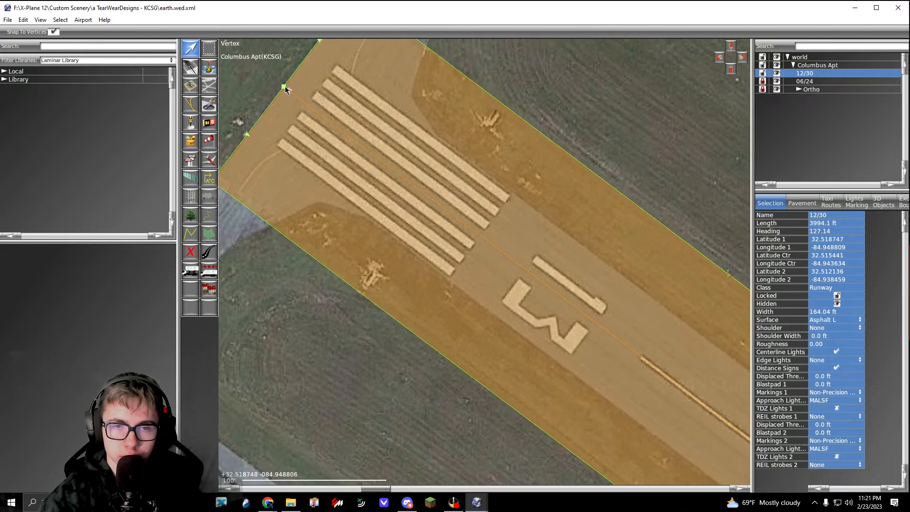
Step: Nudge the crossing runway's southeast end outward onto the pavement edge and centerline, for a length of about 3,996 ft
scroll(285, 89, "down", 8)
right_click_drag(429, 207, 241, 104)
right_click_drag(503, 289, 243, 115)
right_click_drag(572, 353, 273, 118)
right_click_drag(602, 363, 429, 223)
scroll(430, 239, "up", 8)
scroll(423, 256, "down", 2)
right_click_drag(422, 258, 485, 309)
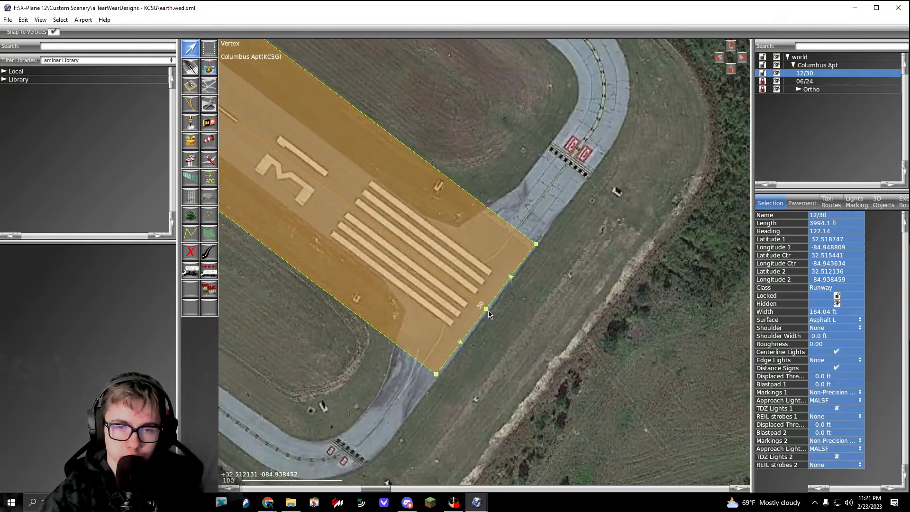
left_click_drag(485, 309, 488, 313)
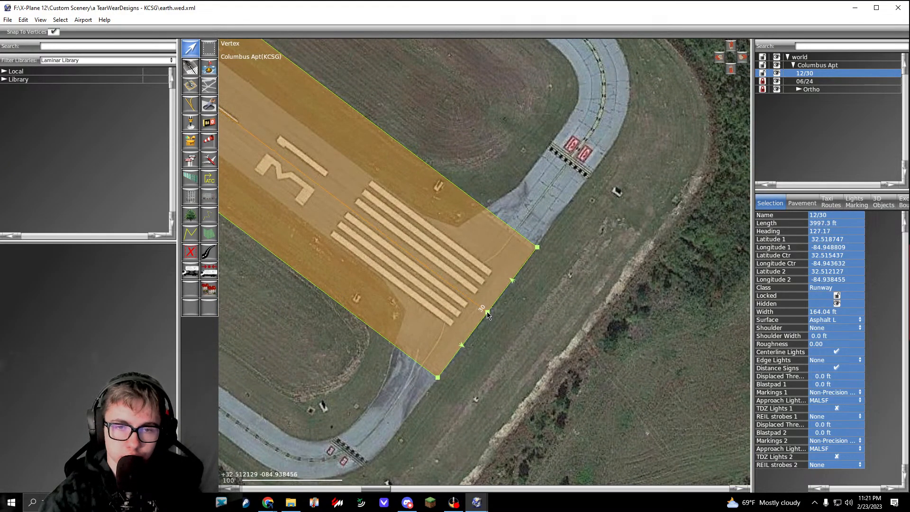
left_click(519, 340)
scroll(519, 339, "down", 4)
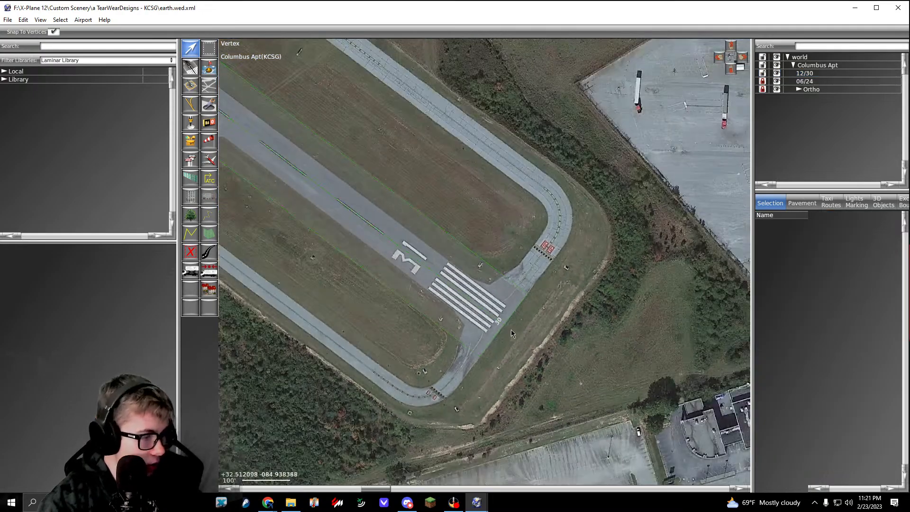
right_click_drag(359, 299, 548, 361)
right_click_drag(489, 209, 547, 293)
left_click(546, 290)
Step: Check the painted numbers at both ends of the crossing runway and rename it as 13/31
right_click_drag(413, 218, 272, 74)
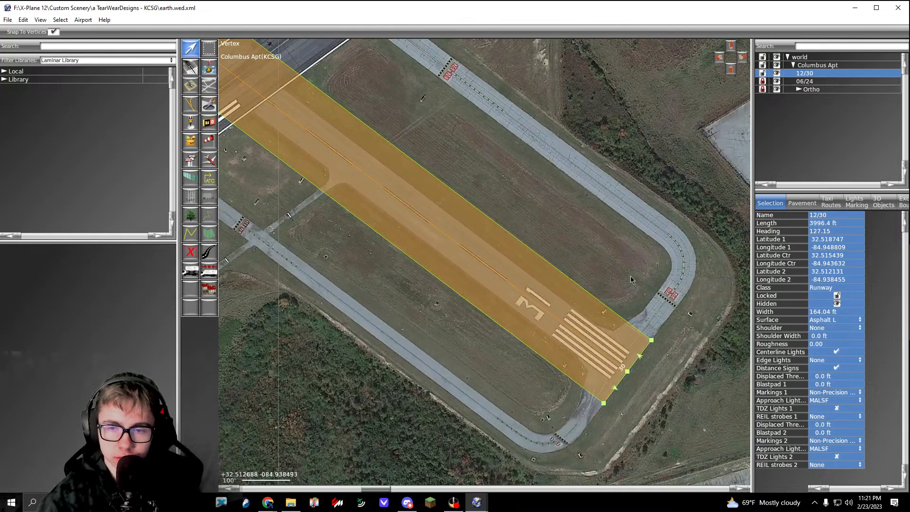
left_click(817, 216)
right_click_drag(455, 199, 637, 353)
right_click_drag(345, 129, 701, 408)
right_click_drag(284, 109, 639, 389)
right_click_drag(260, 83, 609, 356)
right_click_drag(468, 276, 516, 303)
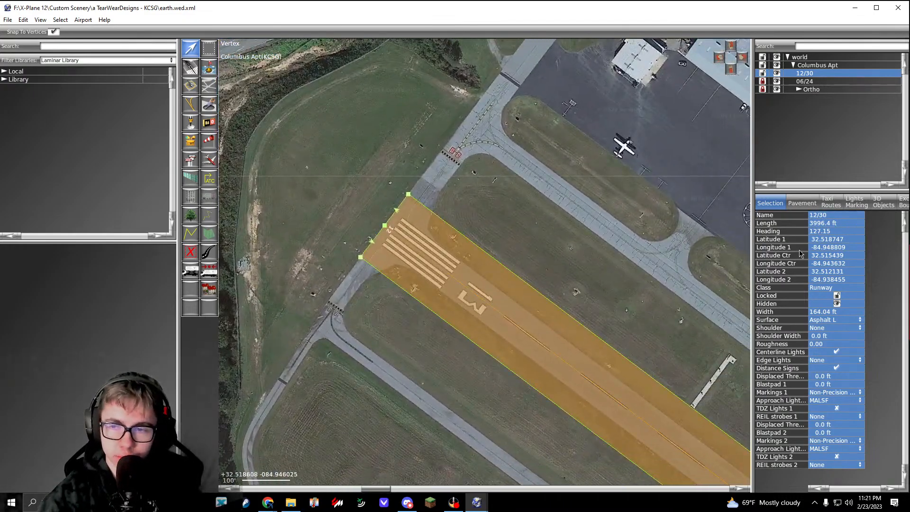
left_click(816, 216)
right_click_drag(546, 373, 241, 149)
right_click_drag(602, 407, 266, 162)
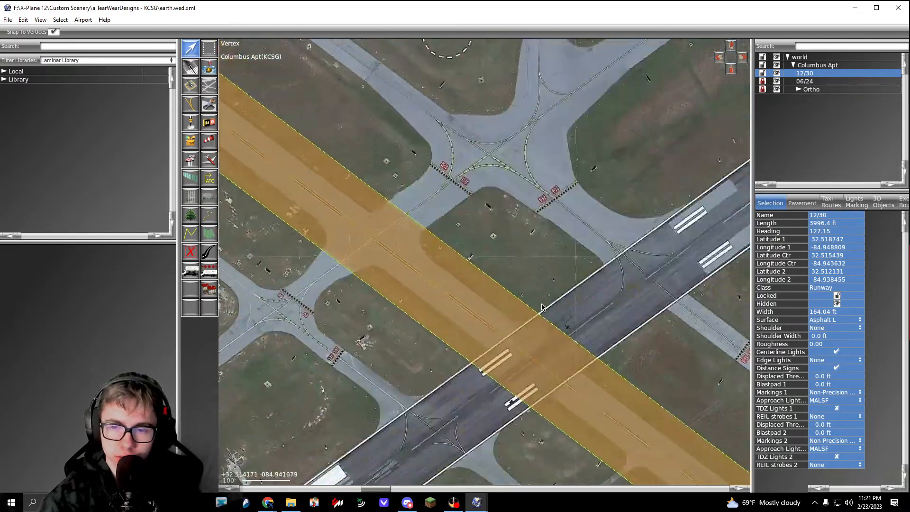
right_click_drag(685, 451, 287, 141)
left_click(814, 217)
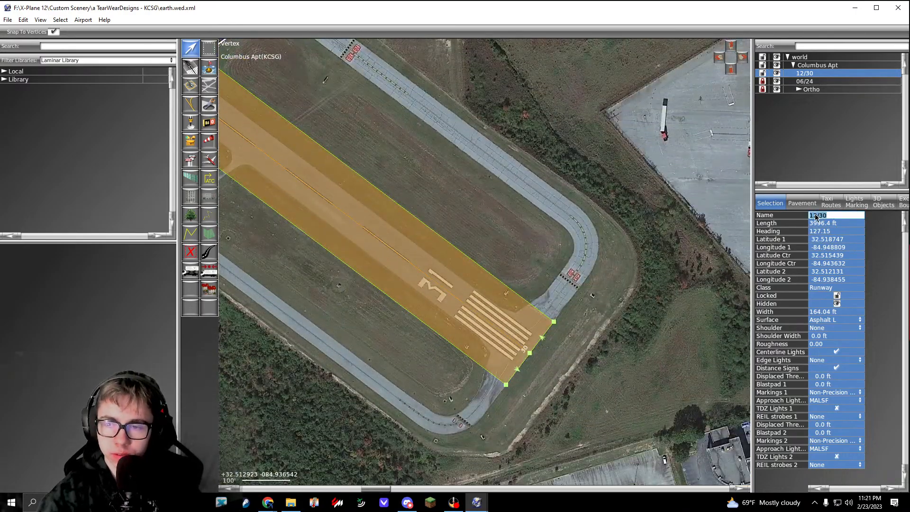
left_click(817, 217)
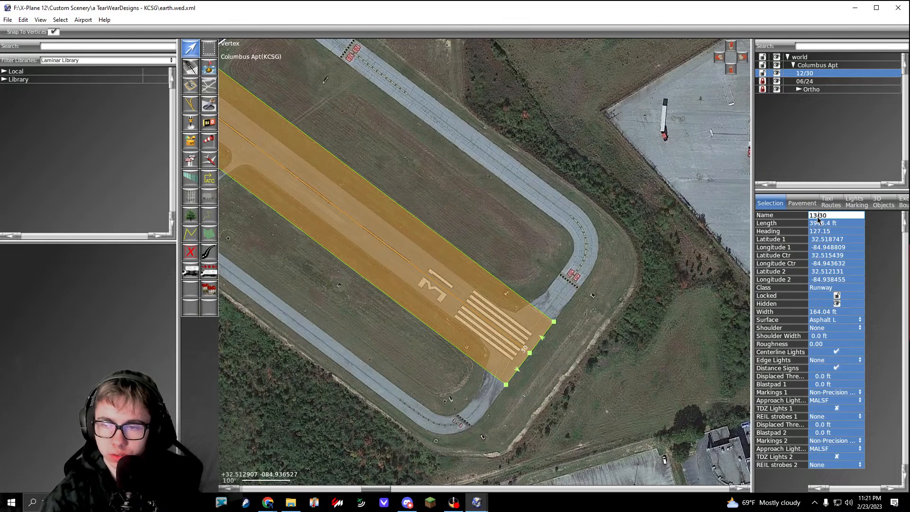
key("Return")
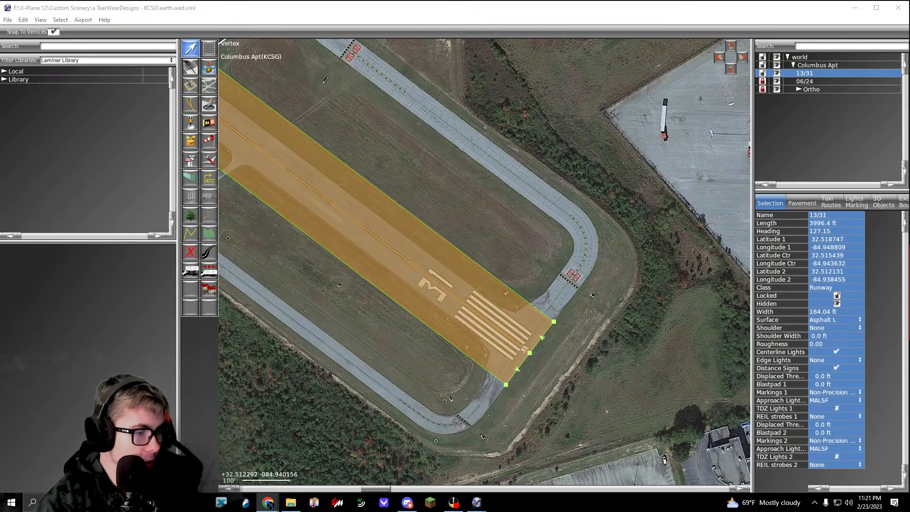
Step: Switch to the SkyVector page for Columbus Airport and read the restrictions and dimensions of runway 13/31
left_click_drag(0, 223, 375, 0)
scroll(463, 287, "down", 4)
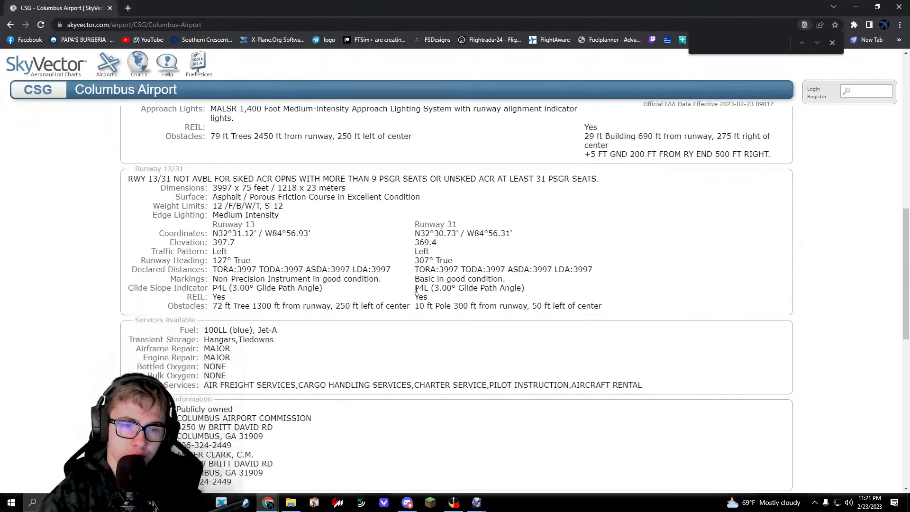
scroll(260, 286, "up", 3)
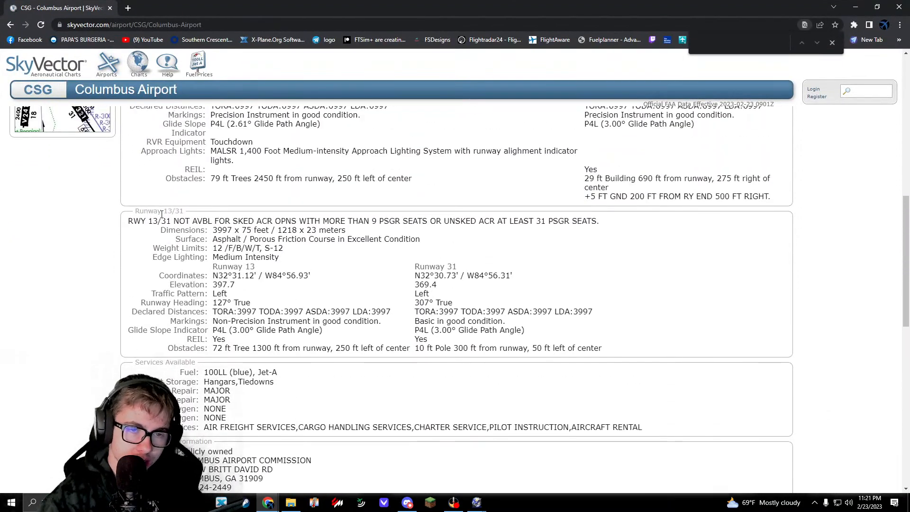
left_click_drag(146, 218, 514, 222)
left_click(516, 264)
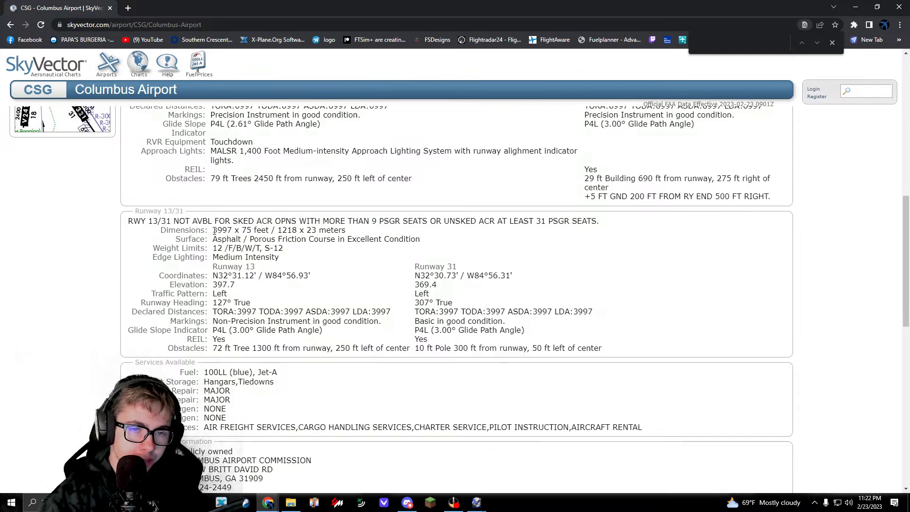
left_click_drag(215, 230, 234, 231)
left_click(239, 246)
left_click_drag(294, 6, 485, 194)
left_click_drag(570, 200, 502, 1)
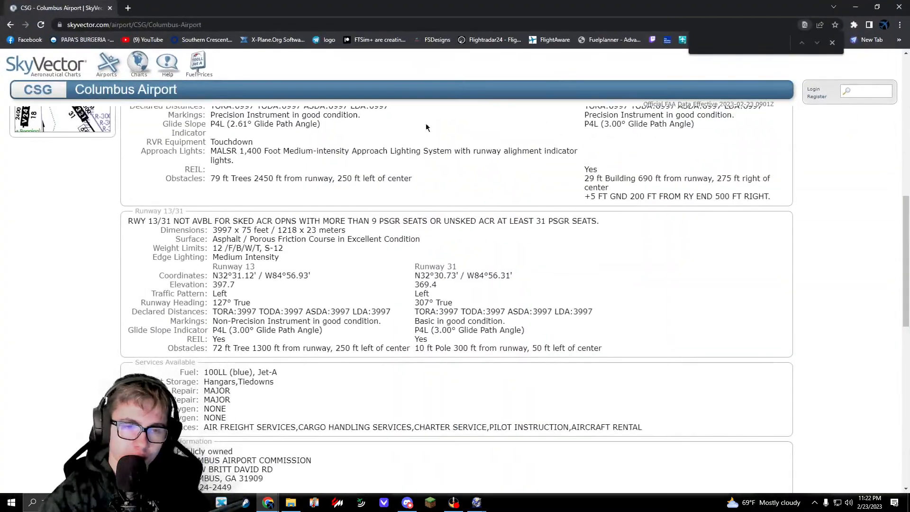
left_click(856, 7)
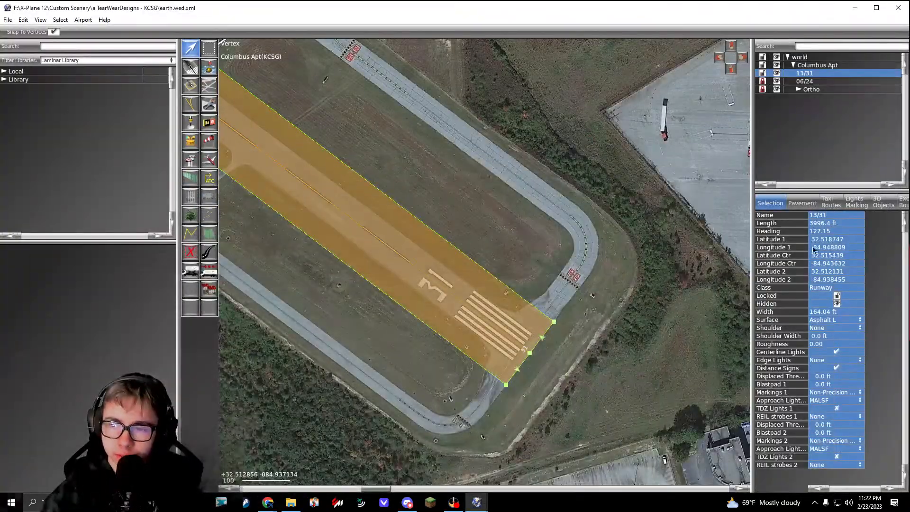
Step: Set the width of runway 13/31 to 75 ft
left_click(824, 312)
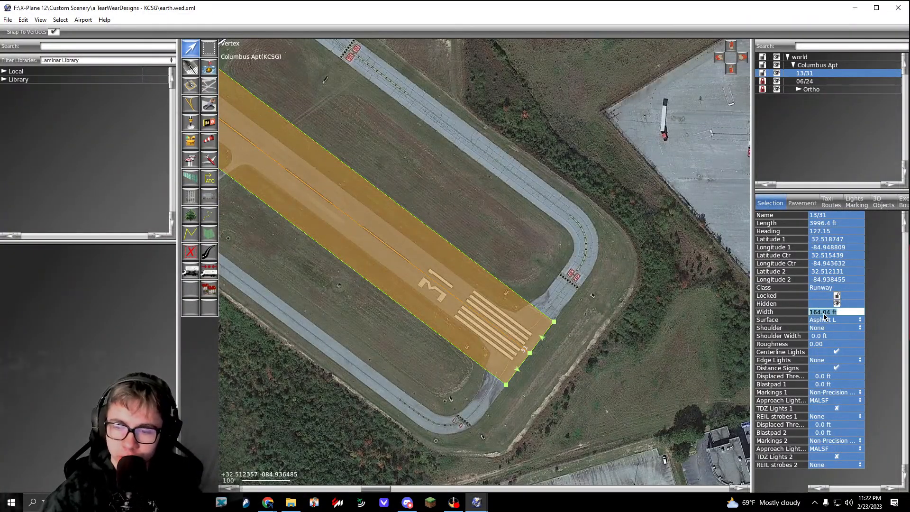
type("75")
key("Return")
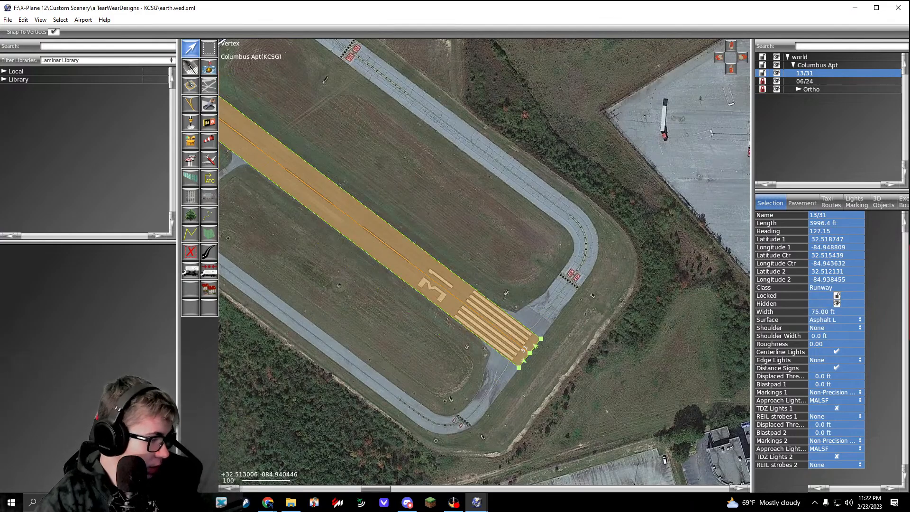
Step: Look up the surface type of runway 13/31 on the SkyVector page
key("alt+Tab")
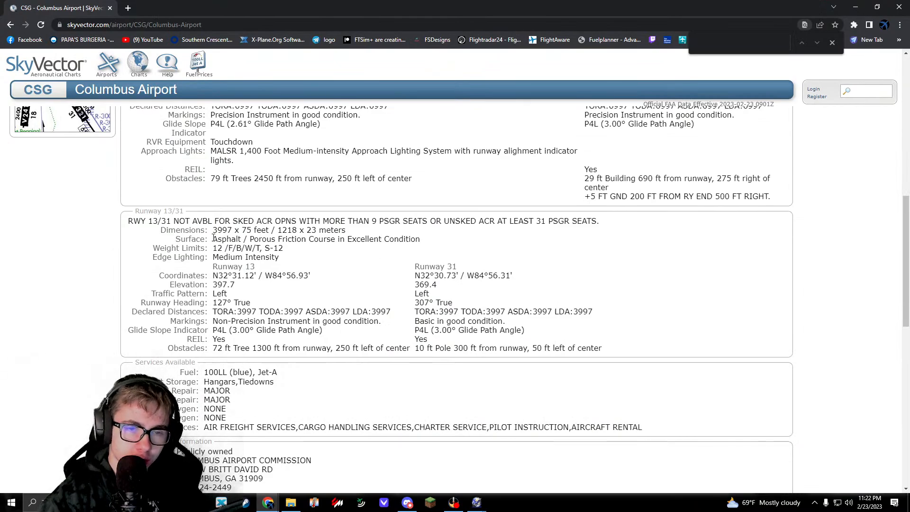
left_click_drag(213, 238, 249, 238)
left_click(213, 252)
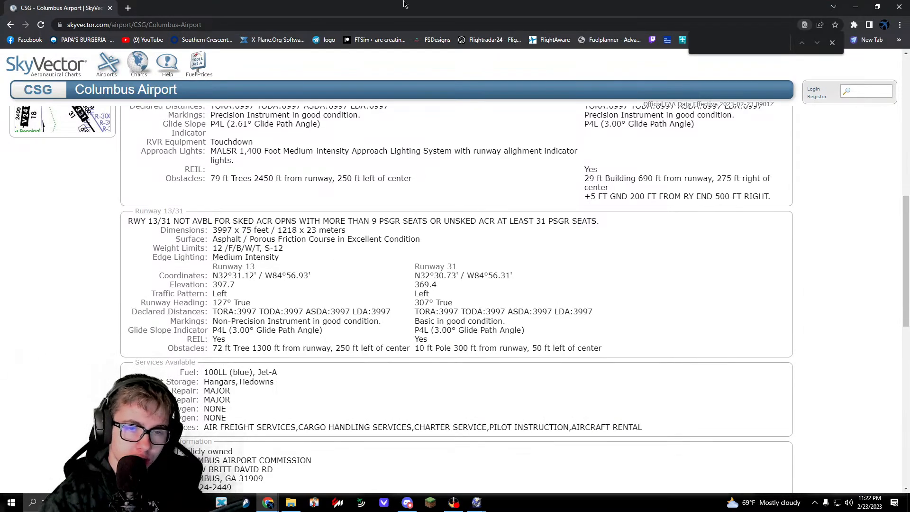
key("alt+Tab")
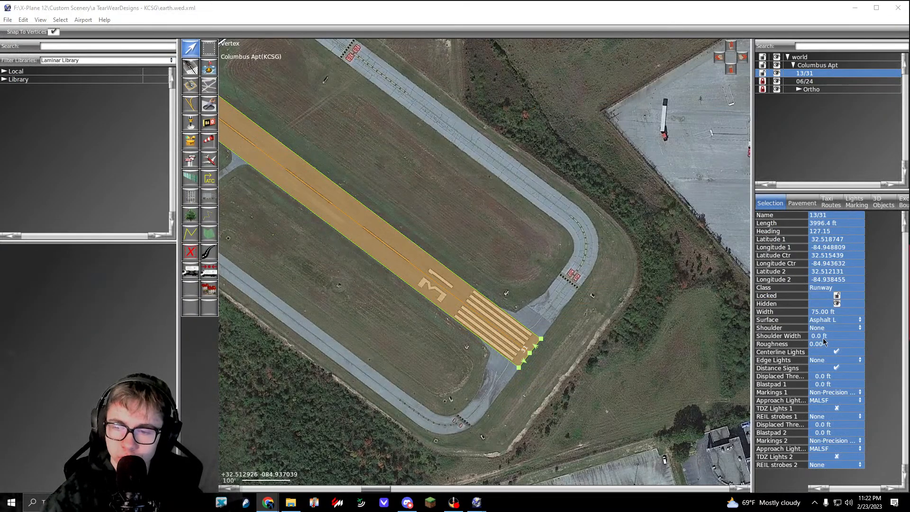
Step: Turn off the centerline lights and distance signs of runway 13/31 and set its surface to Transparent
left_click(837, 352)
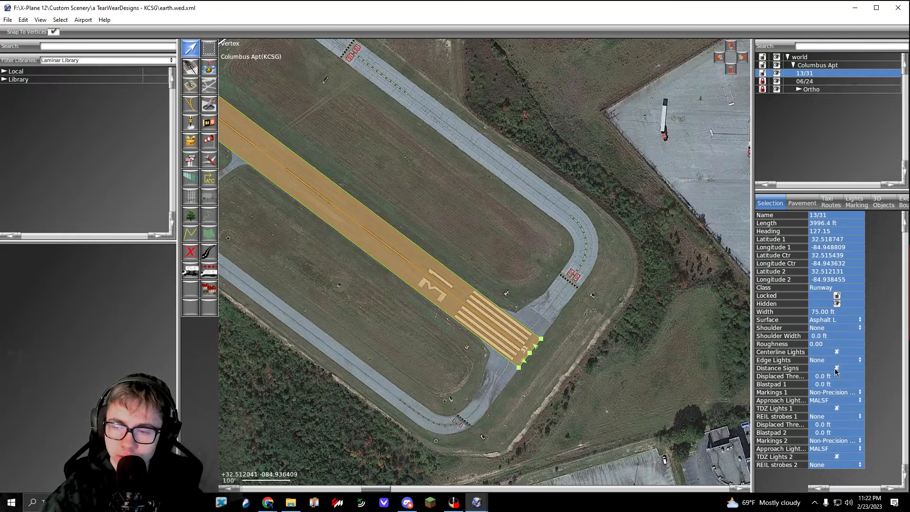
left_click(825, 319)
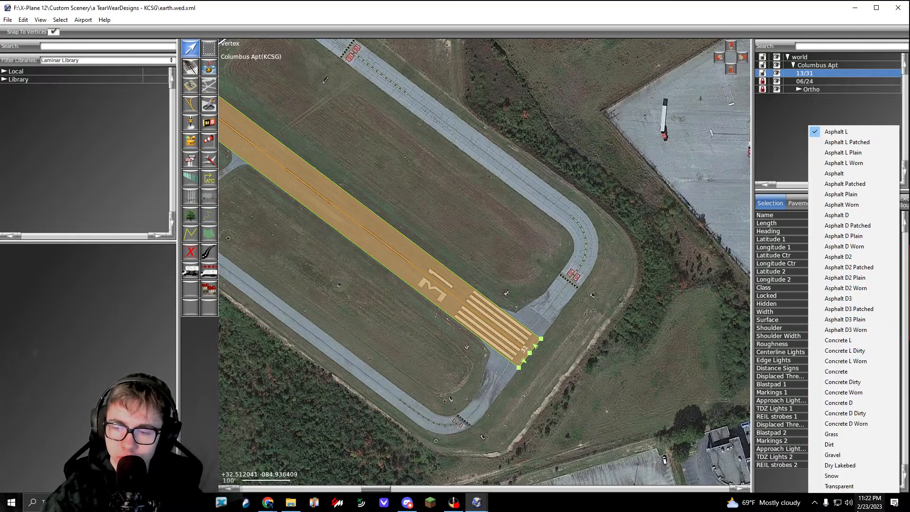
left_click(829, 482)
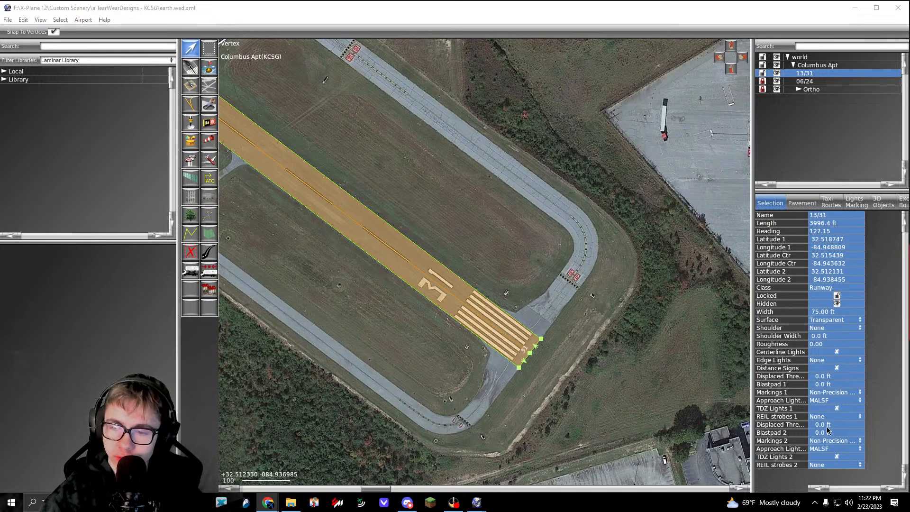
Step: Set the approach lights at both ends of runway 13/31 to None, and Markings 1 to None
left_click(824, 402)
left_click(831, 272)
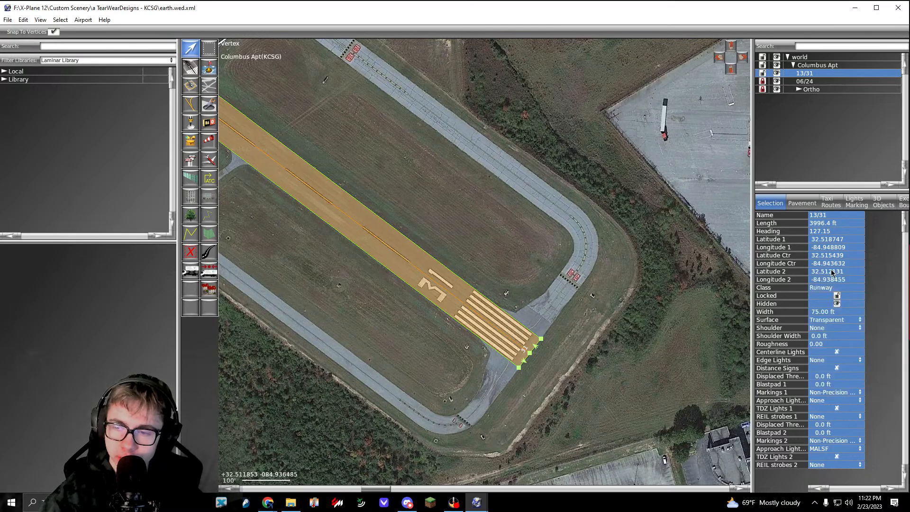
left_click(829, 448)
left_click(832, 329)
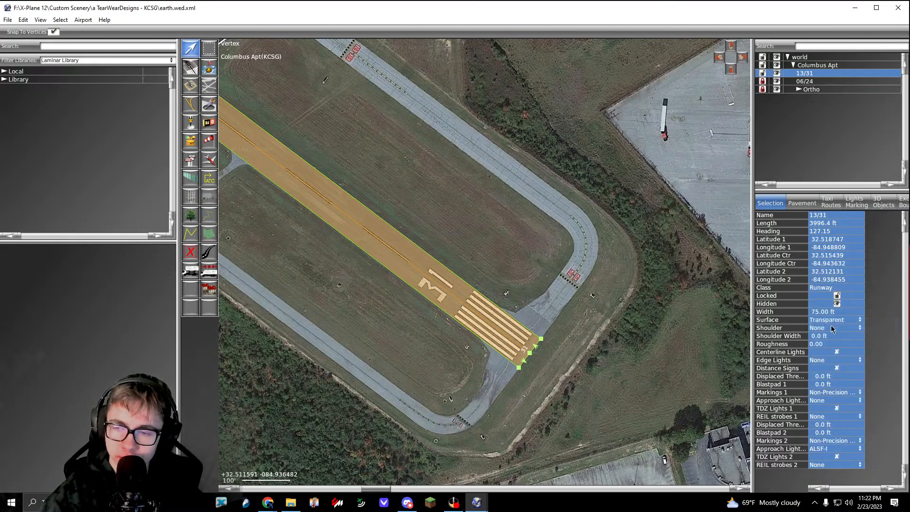
left_click(822, 449)
left_click(831, 313)
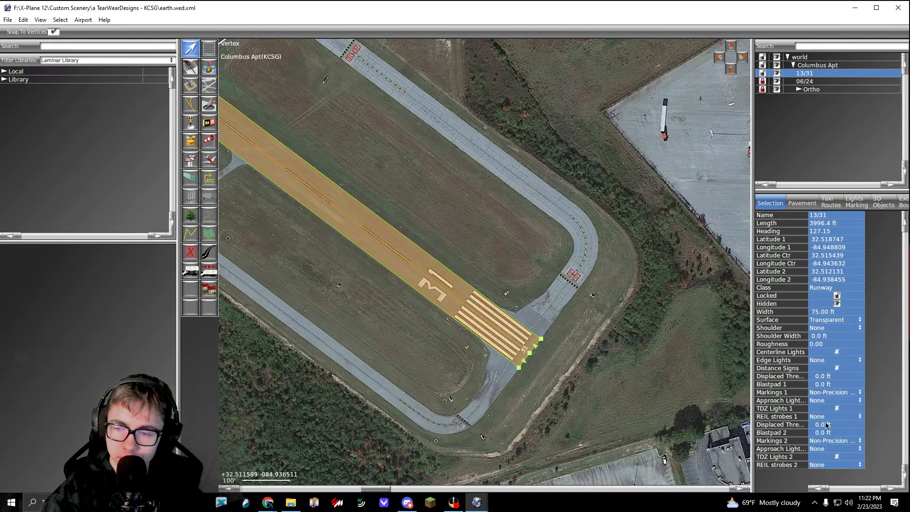
left_click(838, 396)
left_click(834, 398)
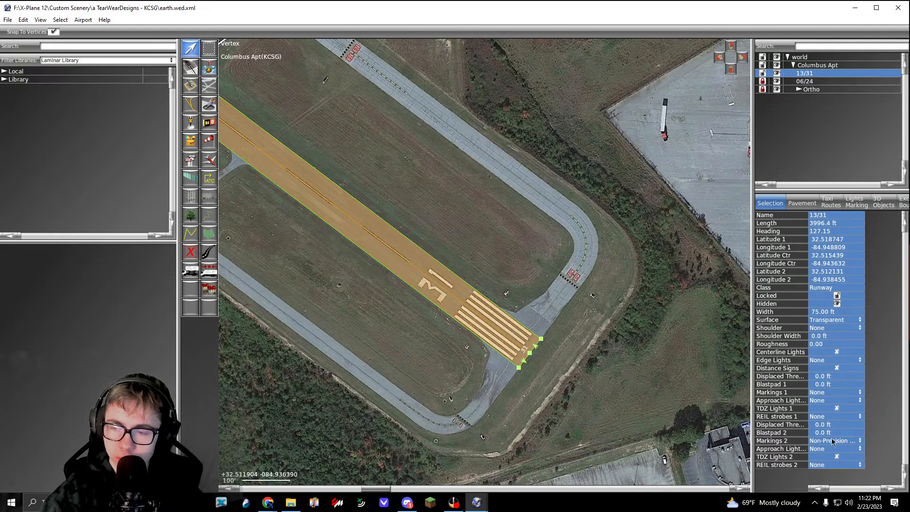
Step: Inspect runway 13/31 from end to end against the orthophoto, including its crossing with runway 06/24
right_click_drag(310, 171, 471, 250)
right_click_drag(313, 128, 284, 105)
right_click_drag(590, 340, 462, 245)
right_click_drag(284, 118, 559, 331)
right_click_drag(251, 97, 559, 280)
right_click_drag(323, 117, 532, 286)
right_click_drag(282, 98, 559, 337)
right_click_drag(253, 49, 270, 137)
right_click_drag(657, 367, 286, 91)
right_click_drag(659, 407, 279, 100)
right_click_drag(656, 437, 304, 124)
scroll(505, 322, "up", 6)
scroll(525, 320, "down", 7)
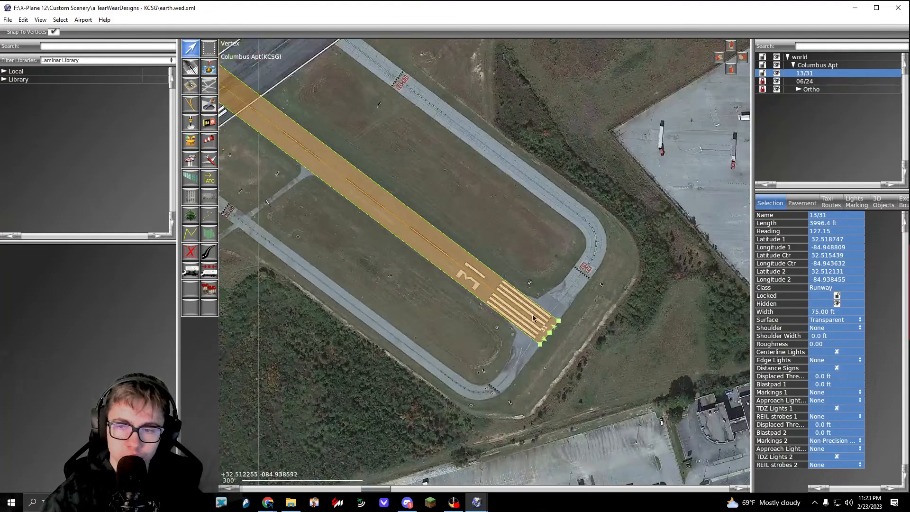
right_click_drag(526, 320, 612, 394)
right_click_drag(296, 145, 390, 207)
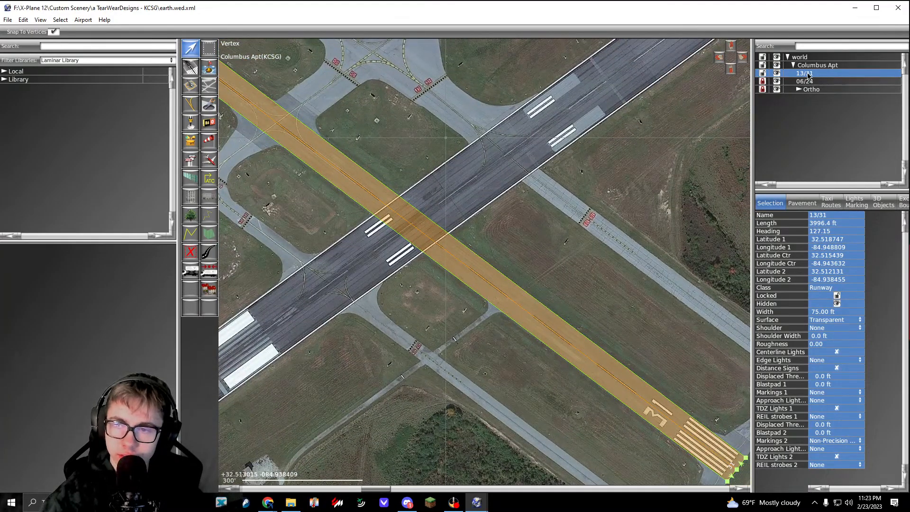
Step: Lock runway 13/31 and group it with runway 06/24 under the name Runways
left_click(764, 74)
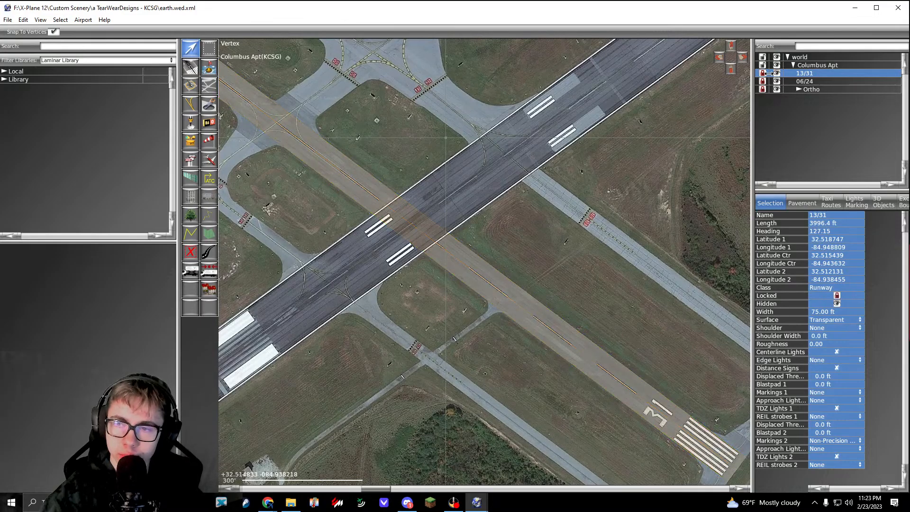
left_click(805, 83, "ctrl")
key("ctrl+g")
double_click(806, 74)
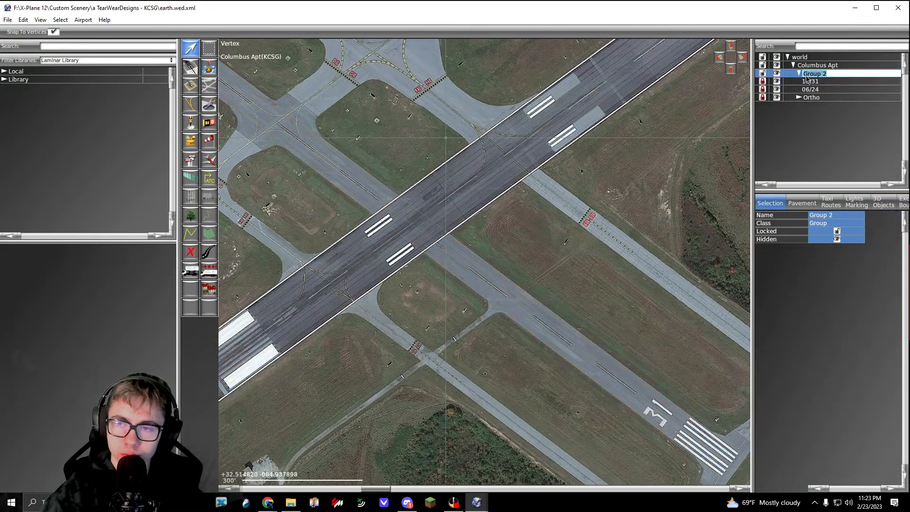
type("Runways")
key("Return")
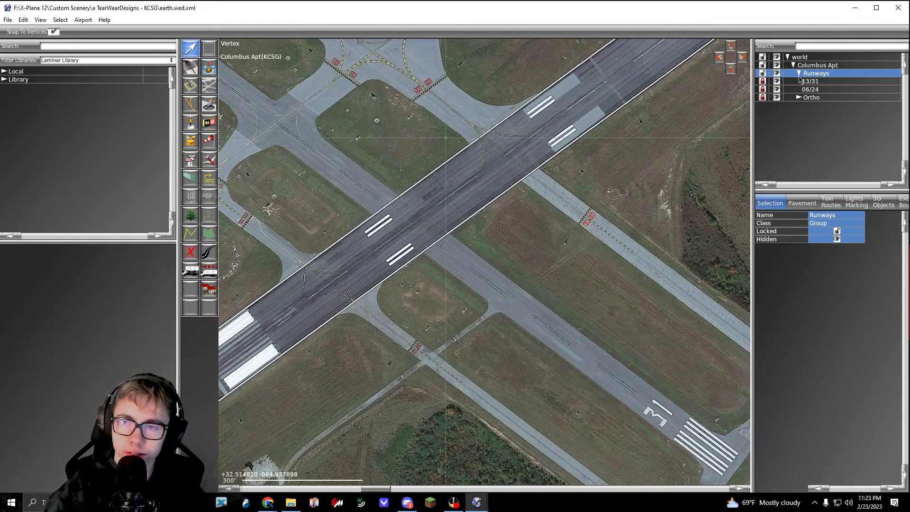
Step: Lock the Runways group and collapse it in the hierarchy
left_click(762, 73)
left_click(799, 73)
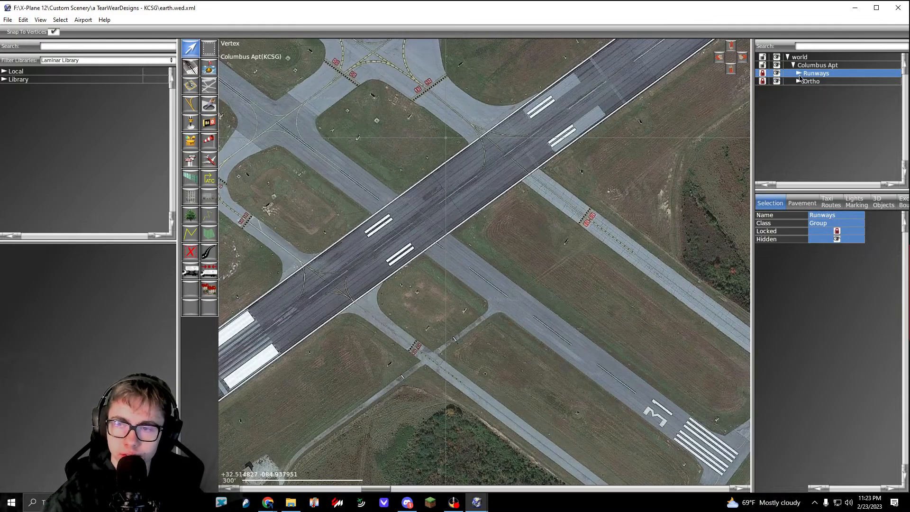
Step: Inspect the runway 06/24 and 13/31 markings and the taxiway intersections on the orthophoto
left_click(530, 291)
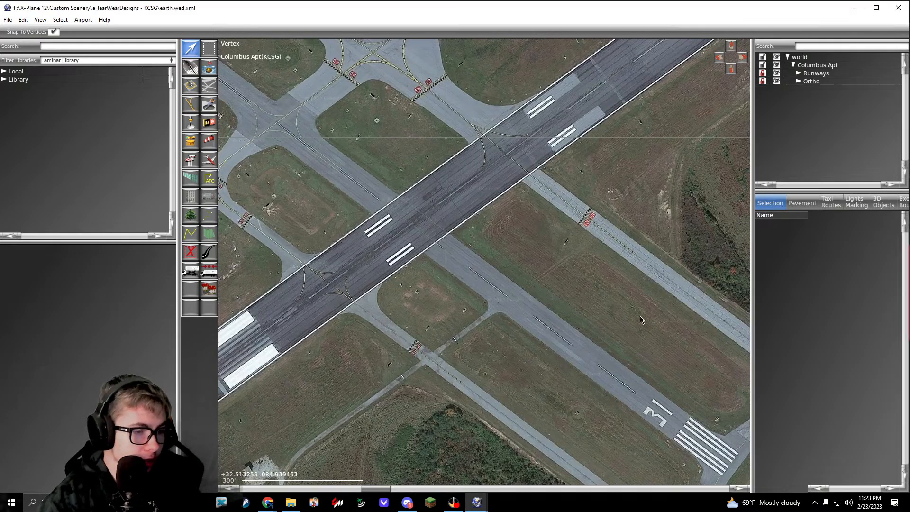
right_click_drag(517, 323, 555, 339)
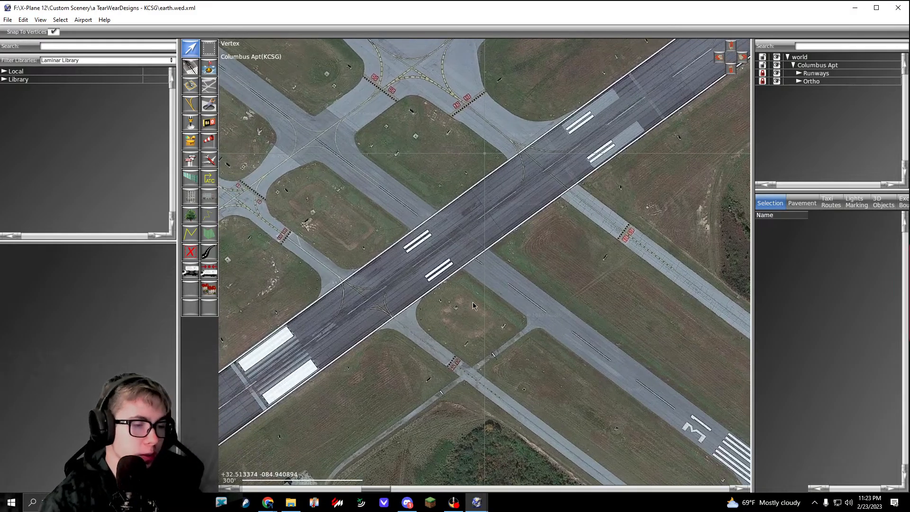
scroll(469, 282, "up", 4)
scroll(465, 288, "down", 4)
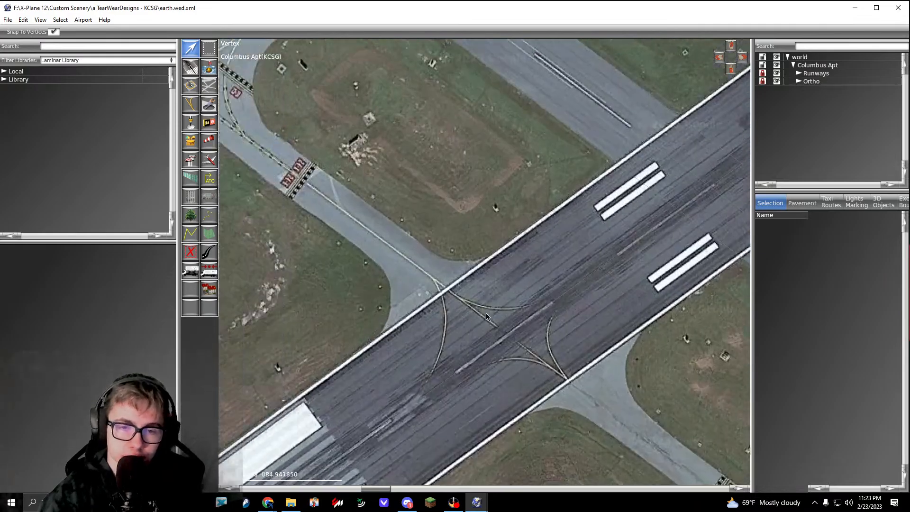
scroll(462, 182, "up", 4)
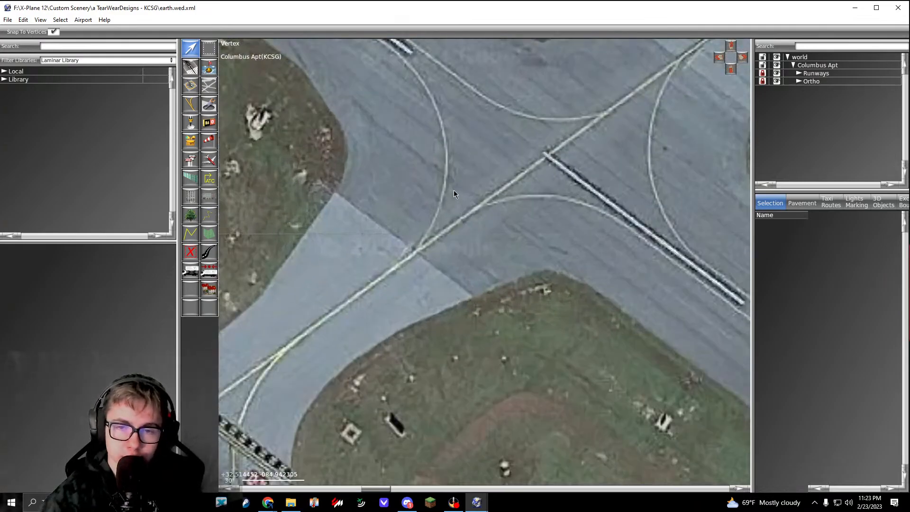
scroll(484, 228, "up", 2)
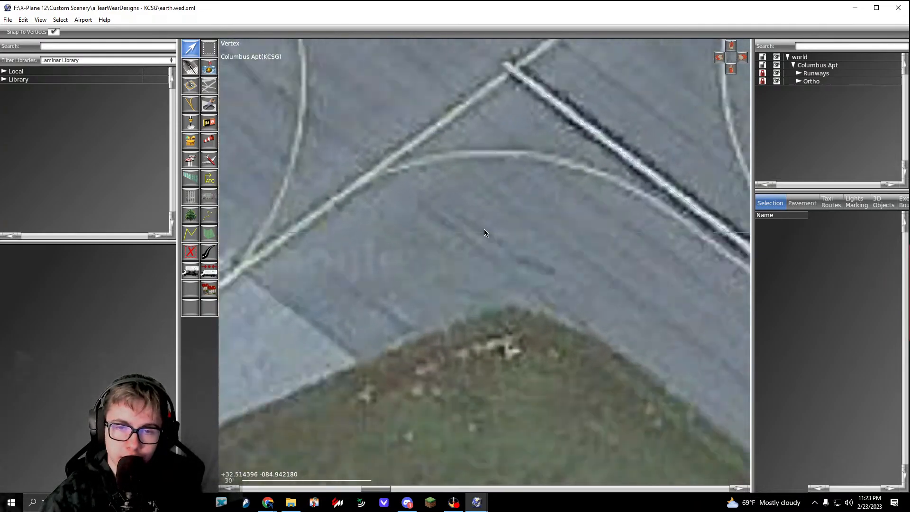
scroll(484, 228, "down", 4)
Step: Unlock the Runways group and both runways inside it, 13/31 and 06/24, and collapse the group
left_click(763, 73)
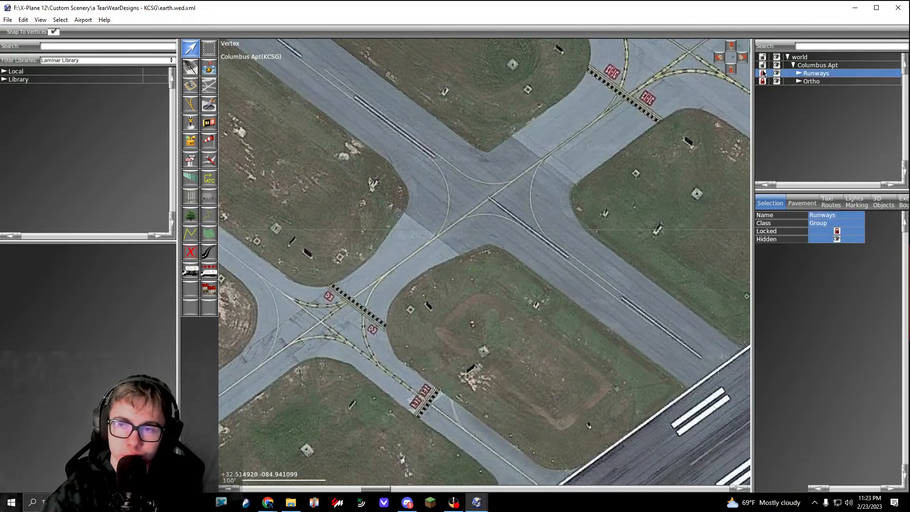
left_click(799, 74)
left_click(768, 81)
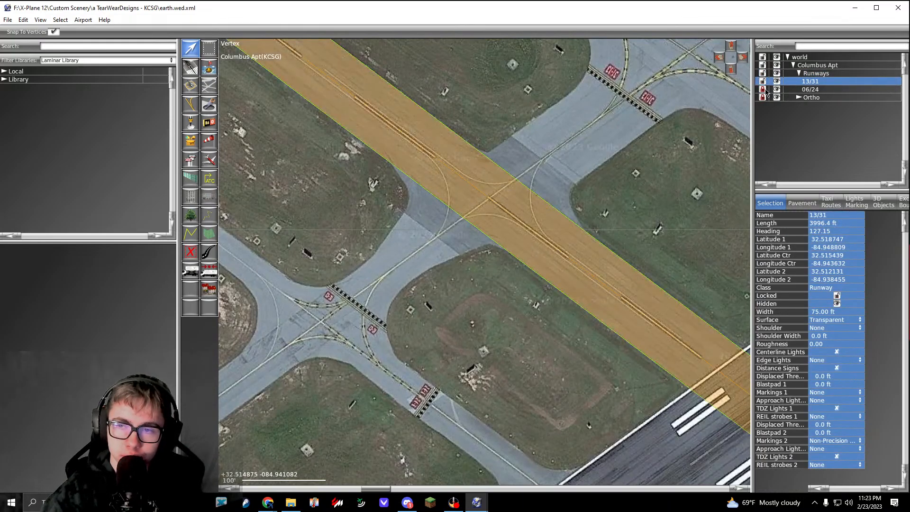
left_click(766, 90)
left_click(796, 74)
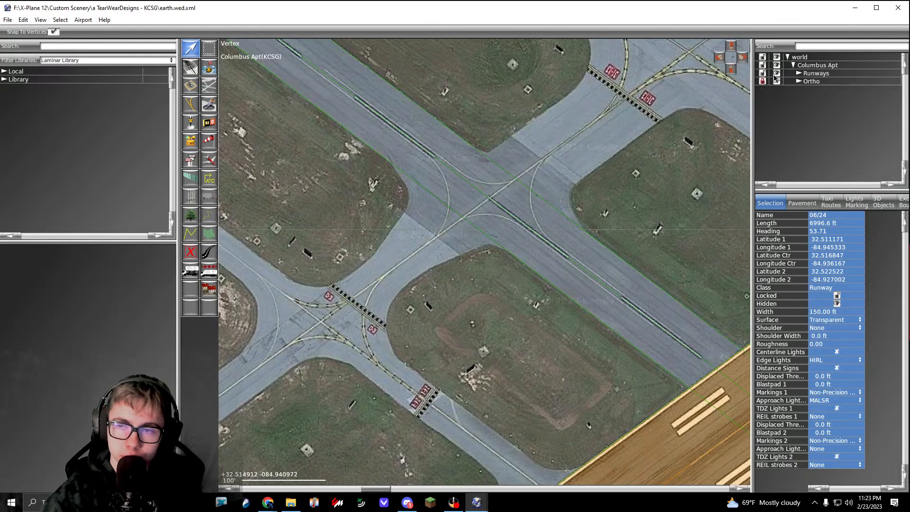
Step: Toggle the lock of the whole Runways group to compare the runway outlines, leaving the group locked
left_click(764, 73)
left_click(762, 74)
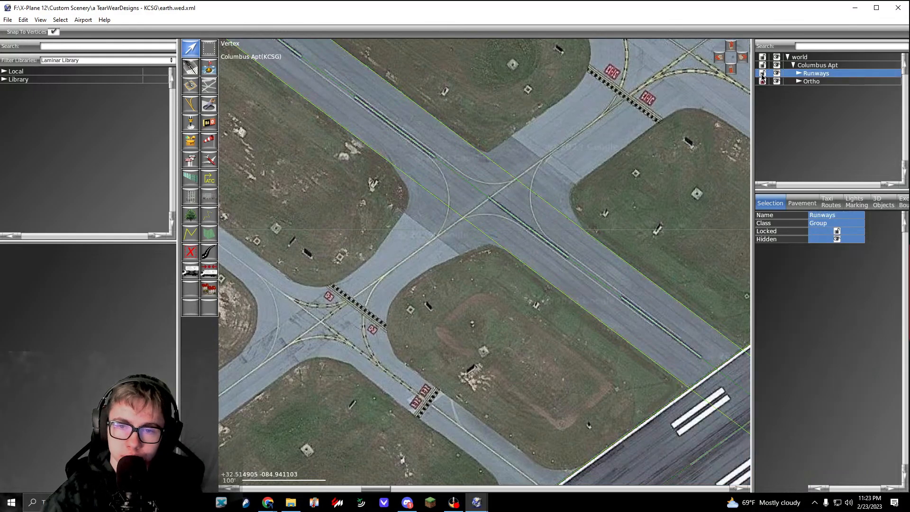
left_click(621, 257)
right_click_drag(620, 260, 463, 152)
scroll(464, 177, "down", 6)
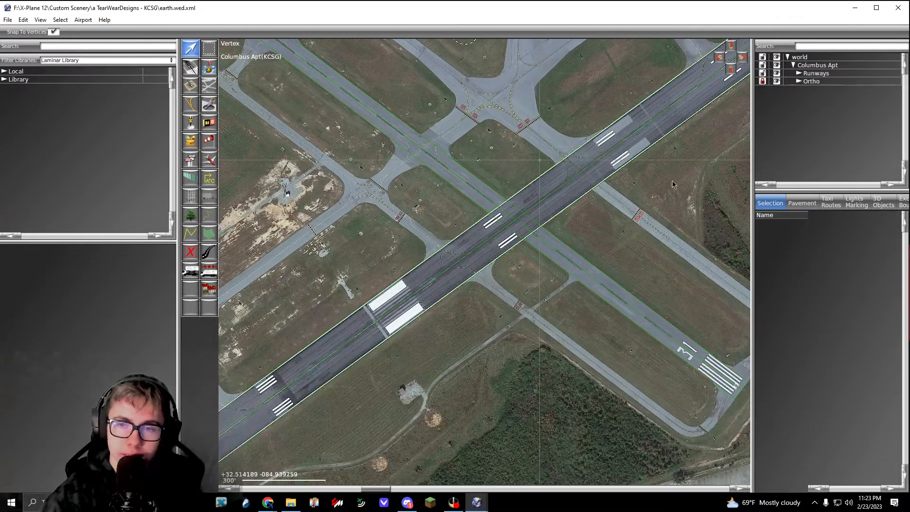
left_click(762, 74)
left_click(599, 187)
Step: Examine the taxiways, terminal aprons and the runway 31 end on the orthophoto to plan the taxiway layout
right_click_drag(599, 187, 599, 281)
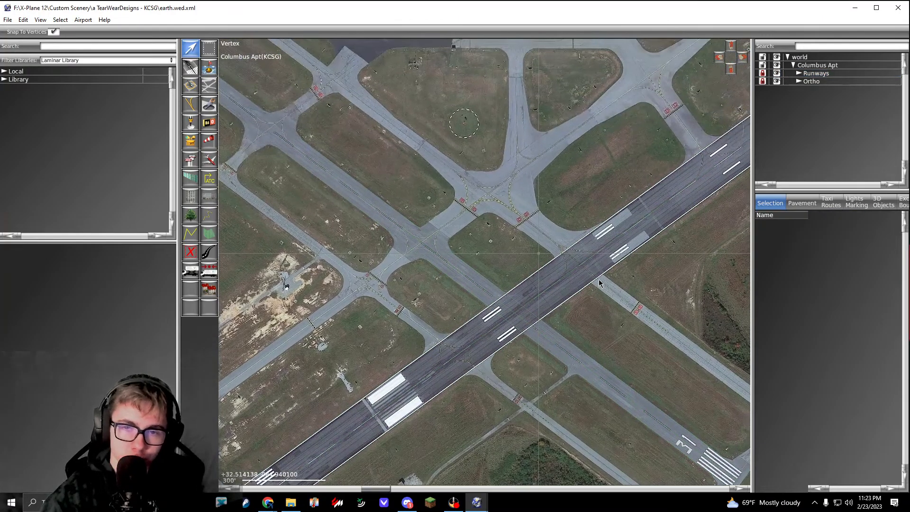
right_click_drag(524, 143, 510, 288)
right_click_drag(477, 146, 496, 258)
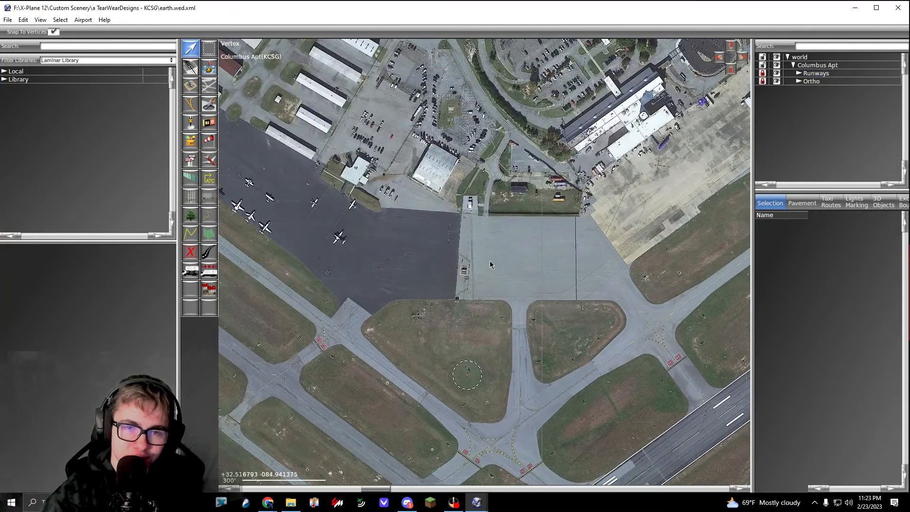
right_click_drag(400, 252, 510, 305)
scroll(509, 307, "down", 2)
right_click_drag(559, 361, 559, 176)
right_click_drag(559, 363, 550, 197)
scroll(569, 327, "up", 4)
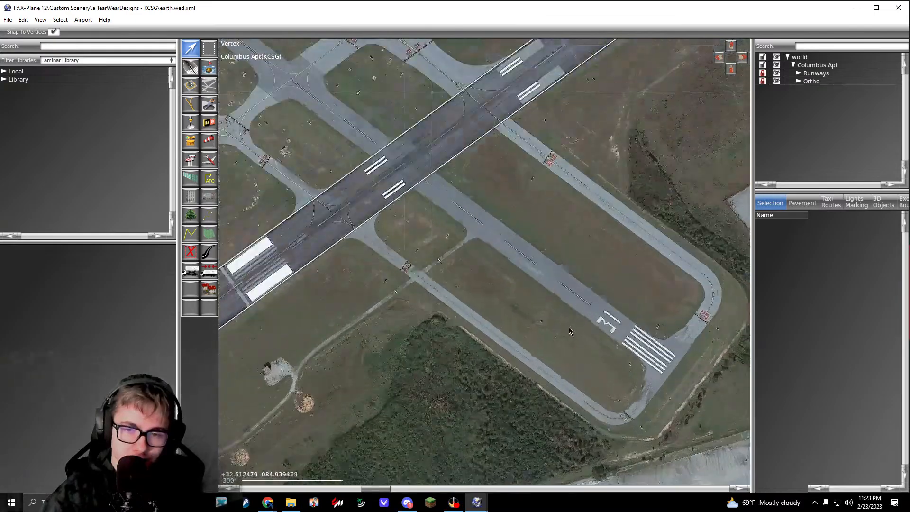
right_click_drag(606, 371, 484, 307)
Step: Activate the Taxiway tool and set its pavement to Transparent
left_click(209, 85)
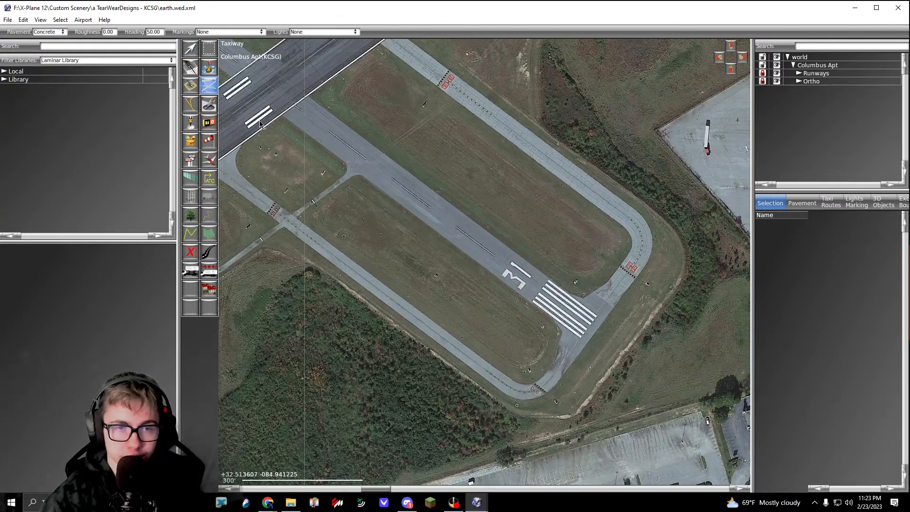
right_click_drag(360, 249, 496, 320)
right_click_drag(348, 152, 533, 179)
scroll(518, 189, "down", 4)
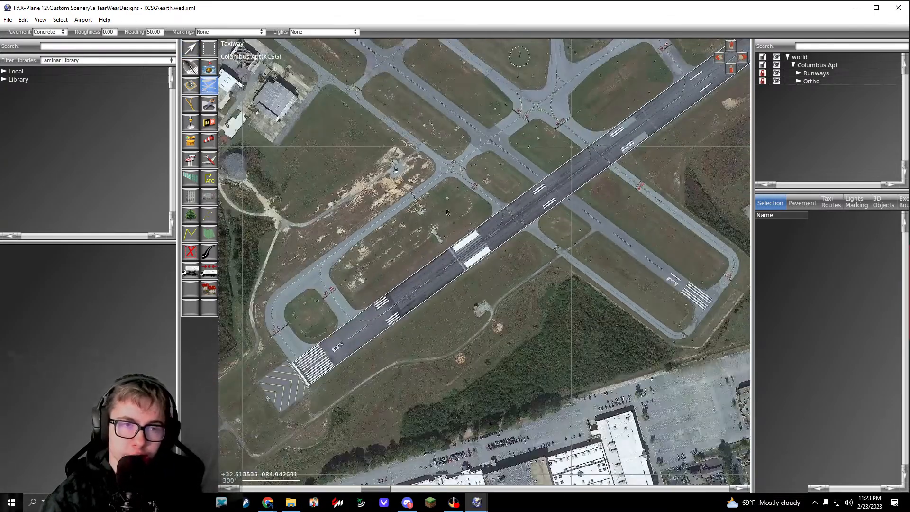
left_click(50, 33)
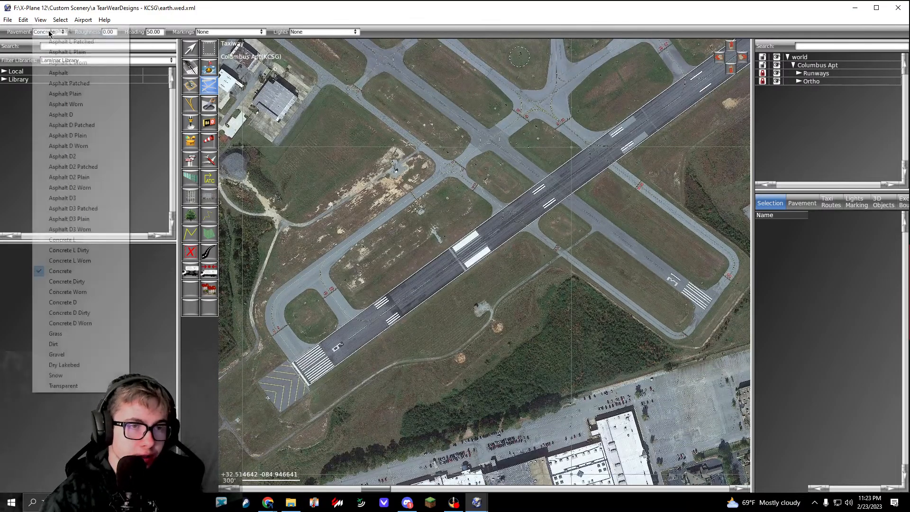
left_click(80, 385)
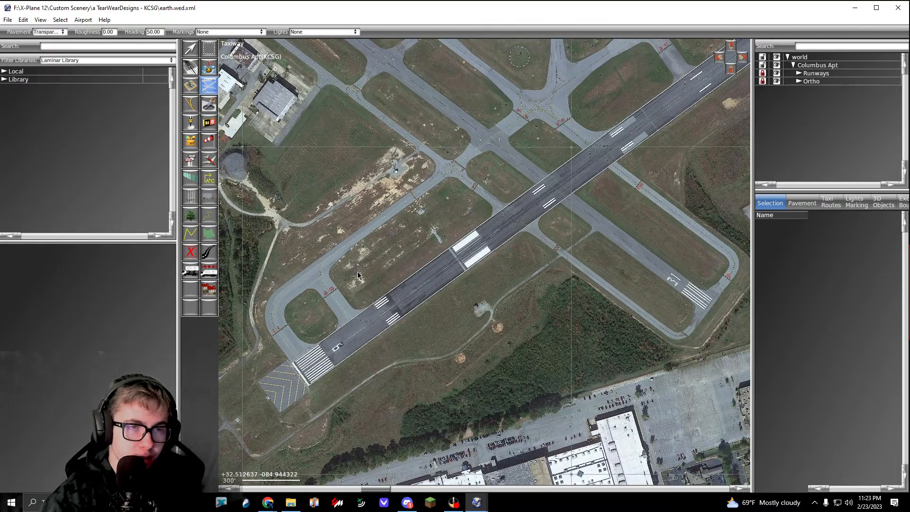
Step: Start the taxiway outline at the runway 06 threshold corner and add a curved vertex at the outer end of the hold line
right_click_drag(359, 275, 488, 224)
scroll(426, 320, "up", 15)
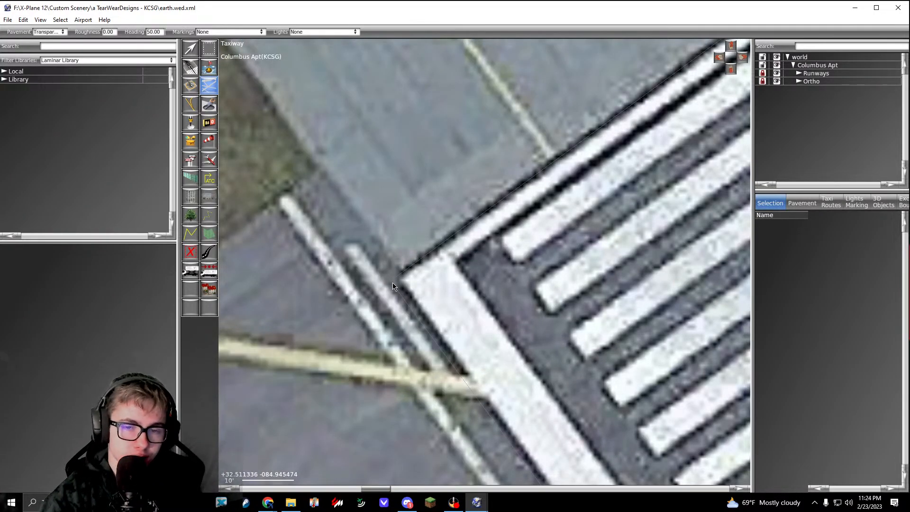
scroll(393, 282, "down", 7)
right_click_drag(371, 220, 505, 337)
scroll(360, 168, "up", 3)
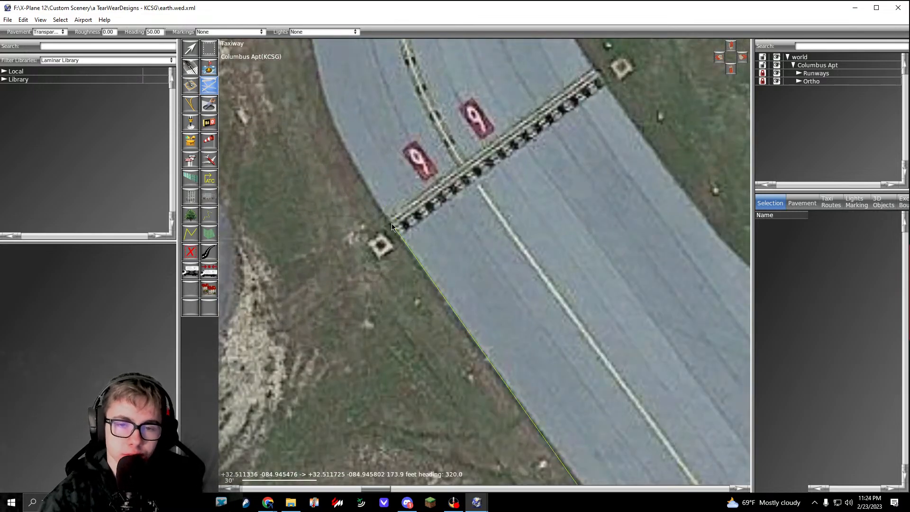
right_click_drag(392, 223, 462, 272)
Step: Trace the outer edge of the taxiway bend beyond the runway 06 hold line with curved vertices
left_click_drag(430, 159, 428, 46)
right_click_drag(447, 67, 385, 358)
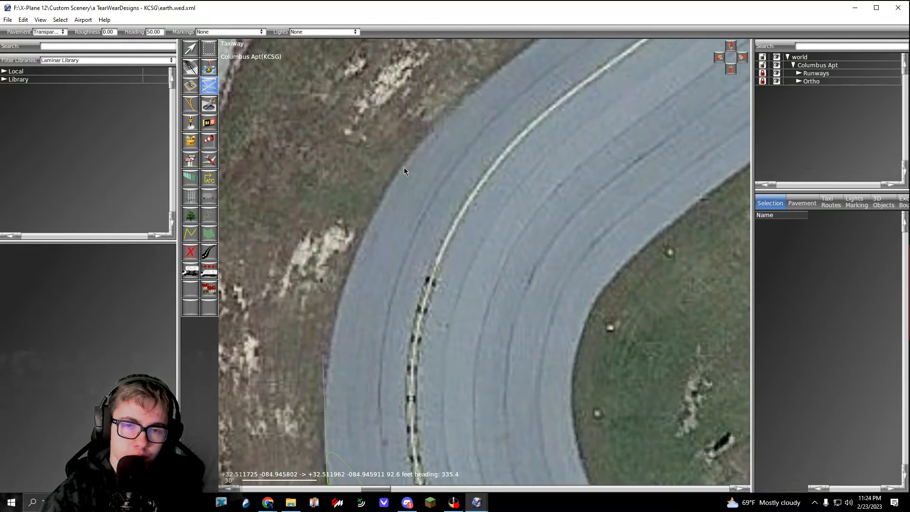
left_click_drag(403, 166, 458, 102)
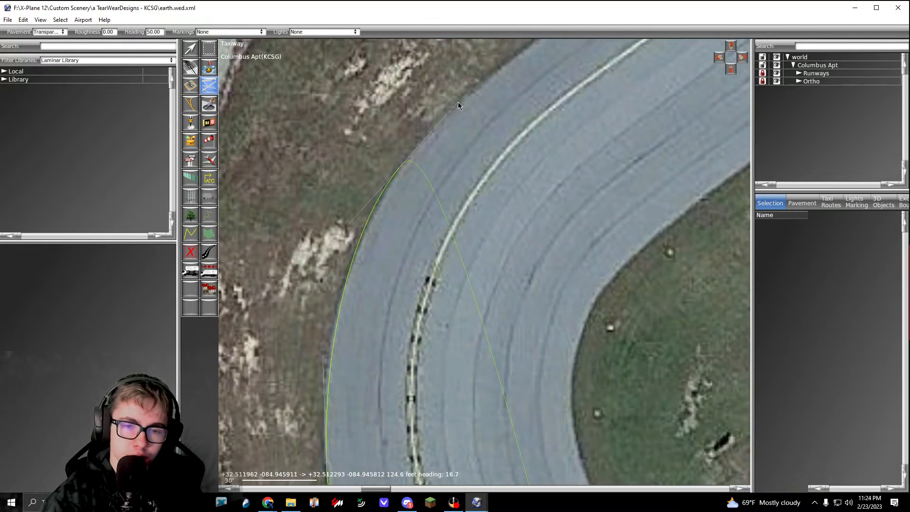
right_click_drag(454, 112, 327, 310)
left_click_drag(459, 202, 504, 170)
Step: Extend the outline along the straight outer edge of the parallel taxiway, about 935 ft, to the next intersection
scroll(504, 169, "down", 3)
right_click_drag(531, 170, 375, 308)
right_click_drag(687, 76, 544, 197)
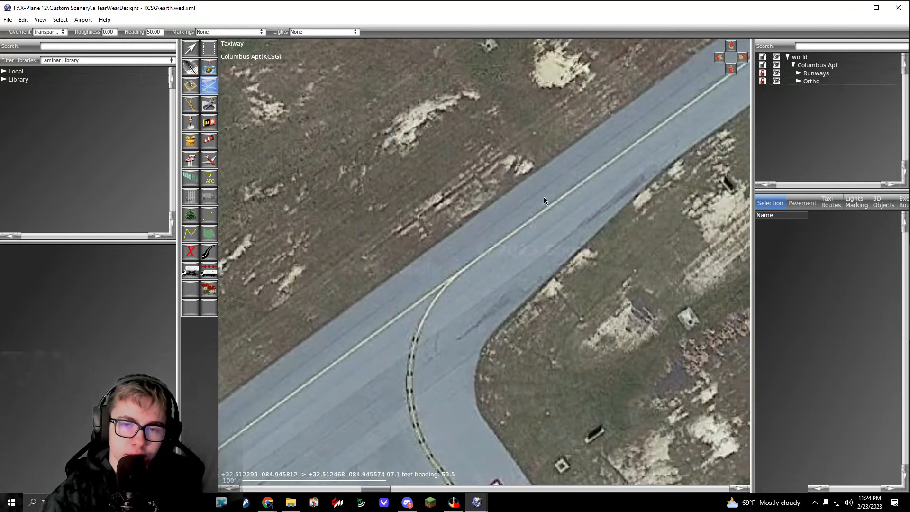
right_click_drag(719, 77, 391, 326)
scroll(474, 255, "up", 1)
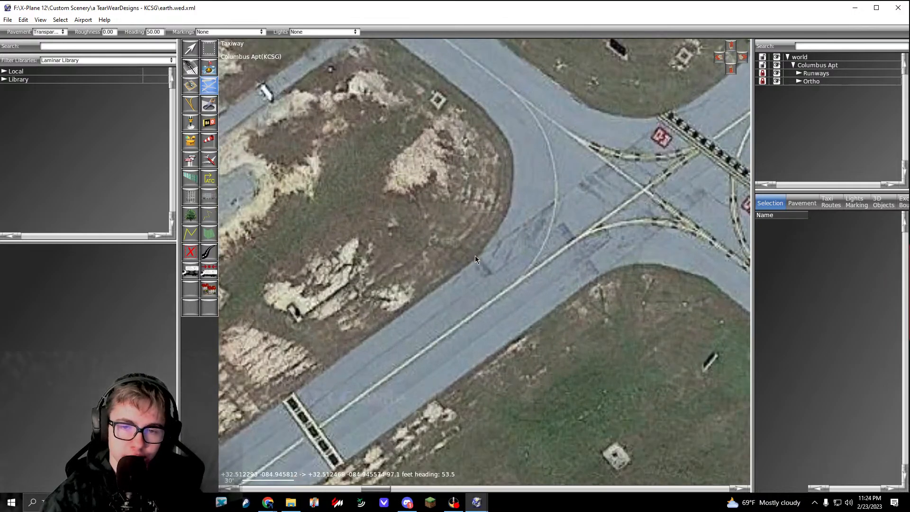
scroll(475, 255, "up", 1)
left_click(477, 257)
Step: Trace the rounded grass corner at the intersection with curved vertices, turning the outline northwest
right_click_drag(497, 233, 452, 323)
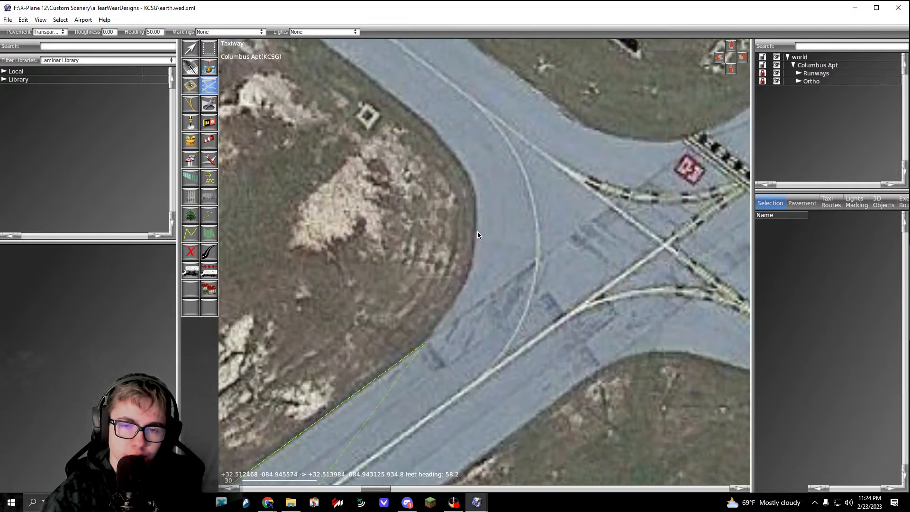
left_click_drag(477, 233, 478, 179)
right_click_drag(482, 188, 497, 210)
right_click_drag(424, 128, 462, 208)
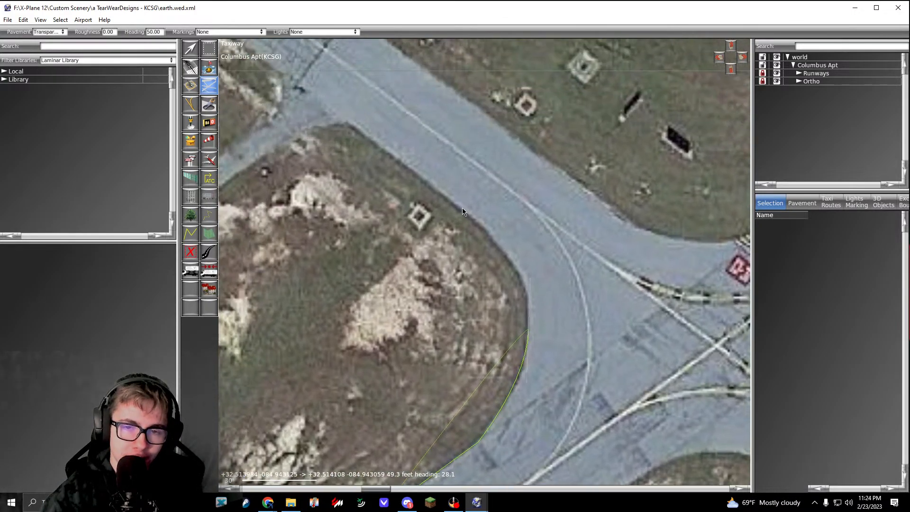
left_click_drag(458, 202, 431, 183)
Step: Run the outline northwest along the taxiway and close off its width with an edge about 36 ft long before the next junction
scroll(431, 183, "down", 5)
right_click_drag(392, 171, 673, 403)
right_click_drag(356, 135, 522, 285)
right_click_drag(401, 213, 495, 290)
scroll(494, 290, "up", 2)
right_click_drag(530, 322, 279, 181)
scroll(452, 287, "up", 3)
left_click(450, 303)
left_click(501, 230)
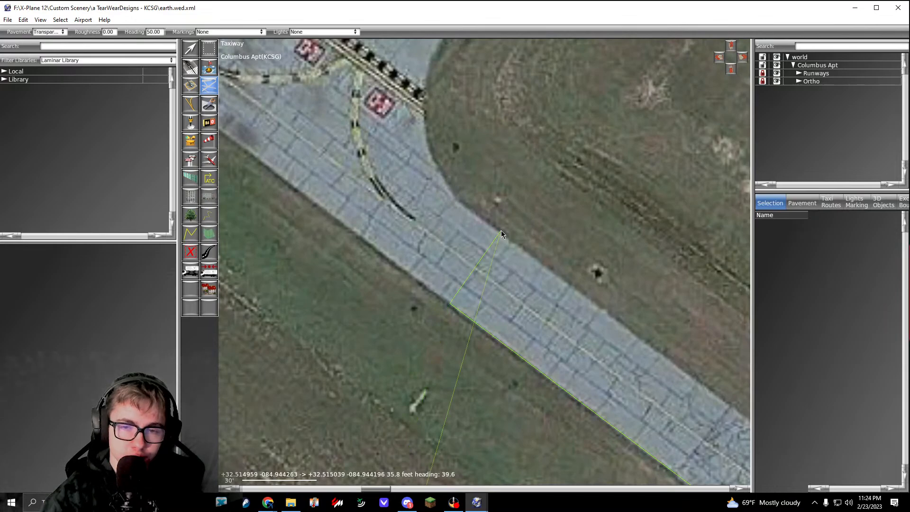
Step: Bring the outline back along the taxiway's opposite edge and curve it toward the hold line before runway 13/31
right_click_drag(578, 303, 335, 153)
right_click_drag(525, 343, 381, 240)
right_click_drag(562, 340, 378, 297)
scroll(431, 260, "up", 3)
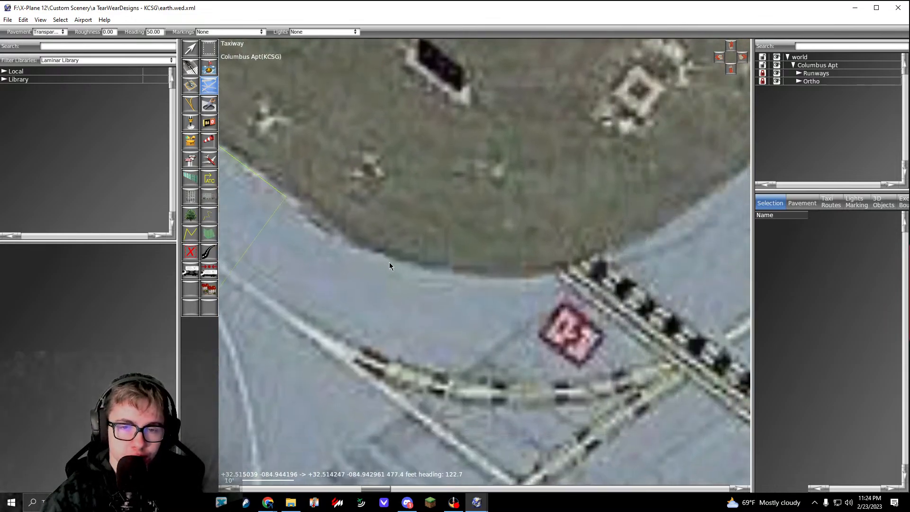
left_click_drag(498, 279, 599, 284)
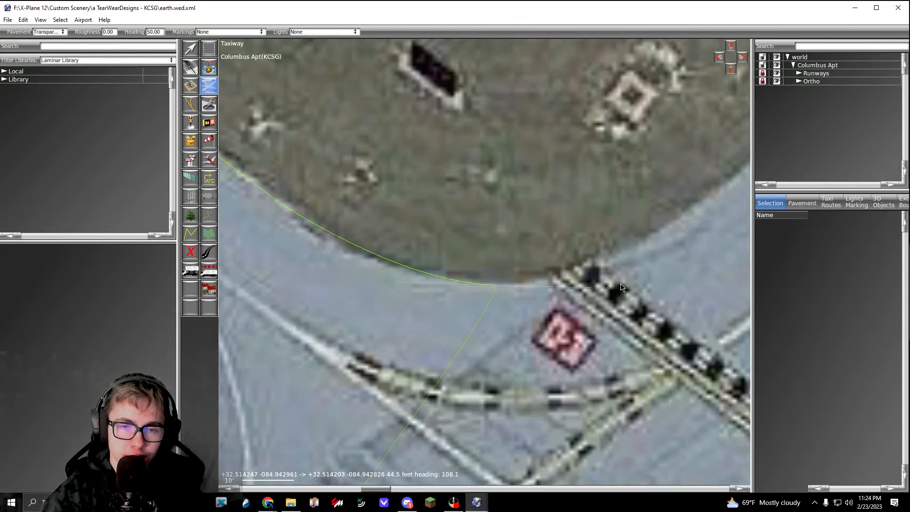
Step: Curve the outline past the hold line and follow the connector's straight edge to the pavement seam at runway 13/31
scroll(682, 219, "down", 1)
right_click_drag(695, 207, 417, 325)
right_click_drag(484, 282, 446, 326)
left_click(458, 307)
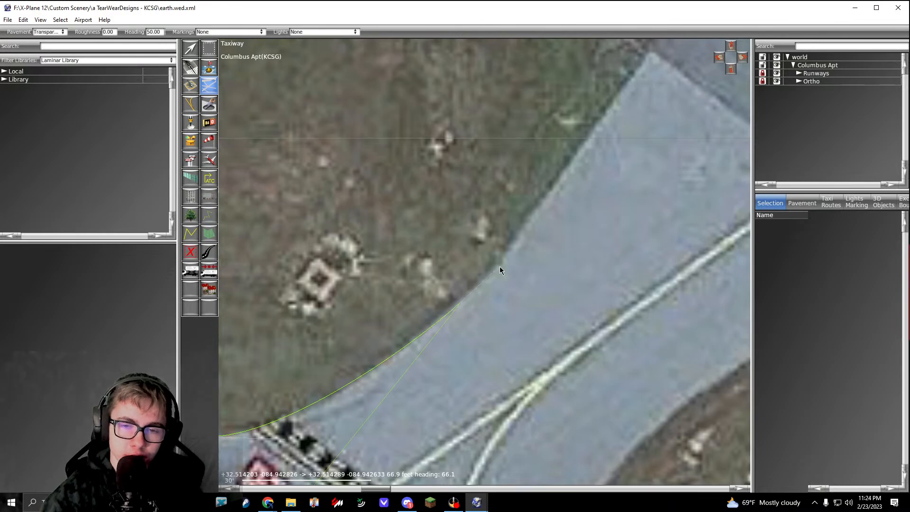
scroll(499, 266, "up", 1)
left_click(543, 184)
Step: Trace the rounded grass corner where the connector taxiway meets the southwest edge of runway 13/31
right_click_drag(552, 179, 439, 351)
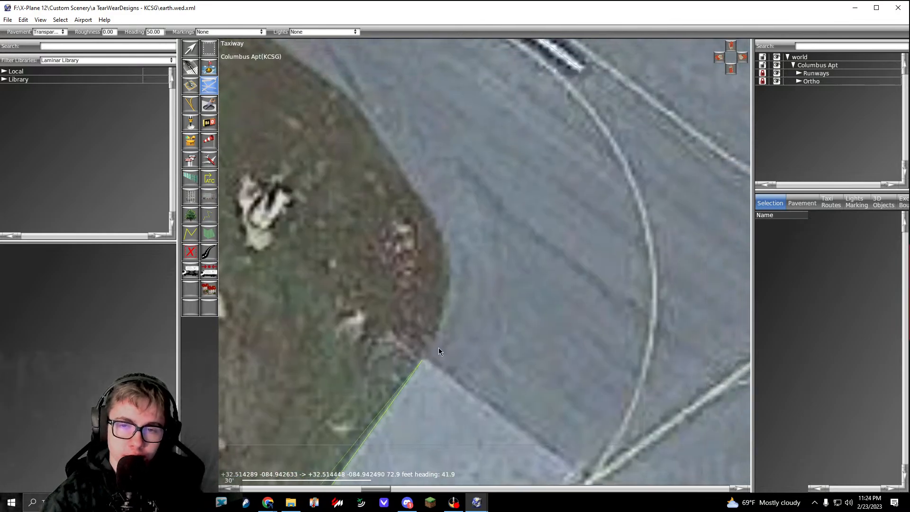
left_click(454, 263)
right_click_drag(442, 229, 469, 309)
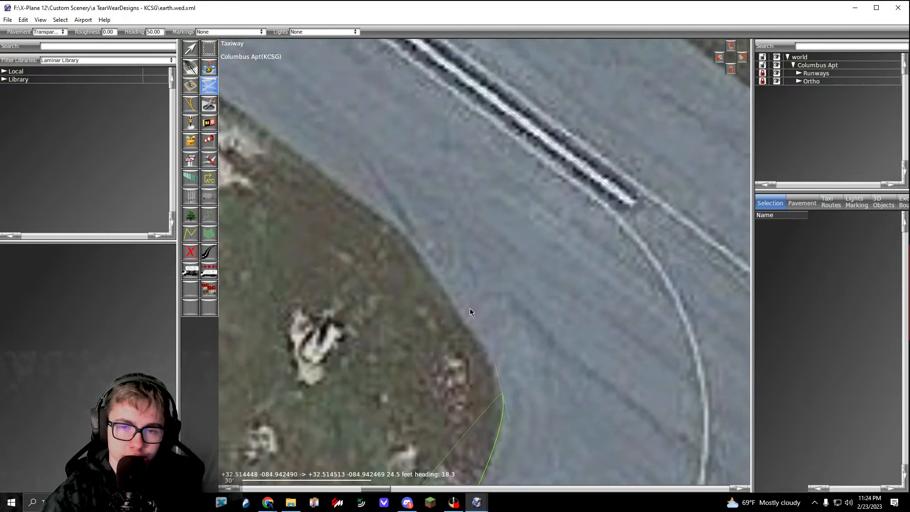
left_click(420, 250)
Step: Carry the outline across the connector at runway 13/31, round the opposite grass corner and start back along its southeastern edge
scroll(507, 338, "down", 3)
scroll(421, 270, "up", 4)
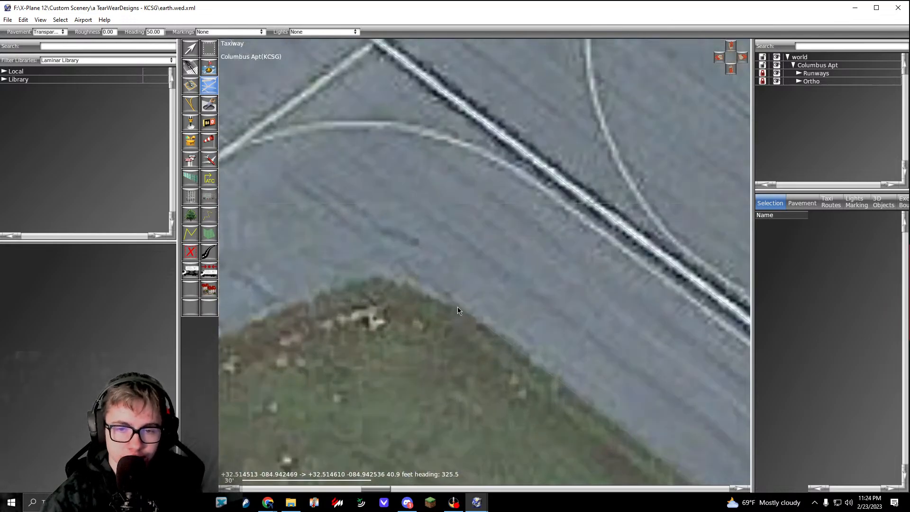
left_click(470, 312)
left_click_drag(388, 276, 376, 276)
right_click_drag(389, 277, 576, 277)
right_click_drag(447, 316, 526, 276)
left_click(419, 320)
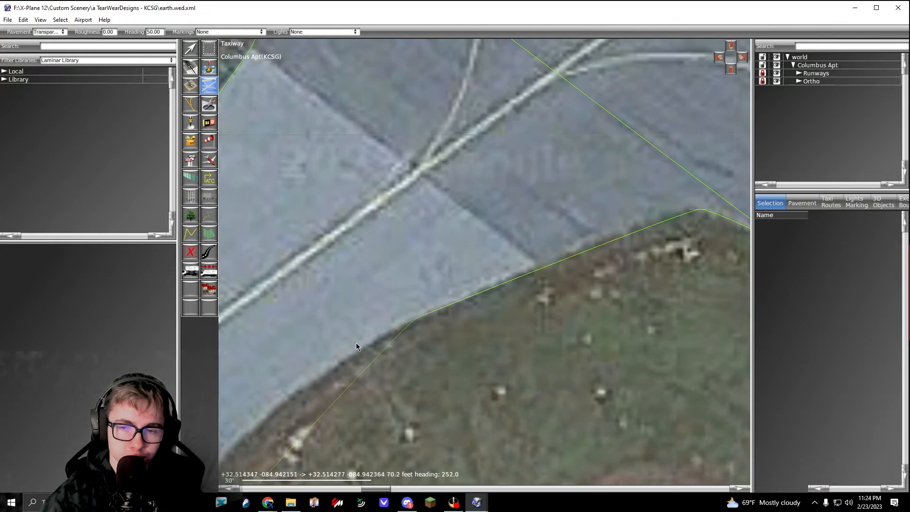
Step: Trace the connector's curved southeastern edge past the hold line and onto the taxiway leading to runway 06/24
right_click_drag(319, 370, 399, 284)
left_click_drag(386, 265, 351, 306)
right_click_drag(358, 424, 394, 303)
left_click_drag(381, 314, 385, 374)
right_click_drag(385, 373, 324, 190)
left_click_drag(387, 296, 426, 331)
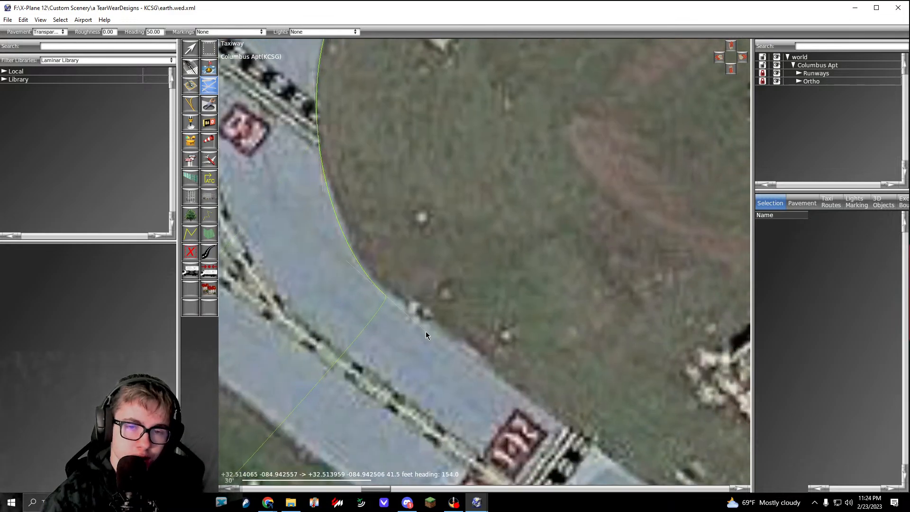
Step: Trace the connector's northeastern edge past the hold line and round the grass corner to the edge of runway 06/24
scroll(466, 337, "down", 3)
right_click_drag(616, 480, 473, 329)
right_click_drag(668, 459, 476, 331)
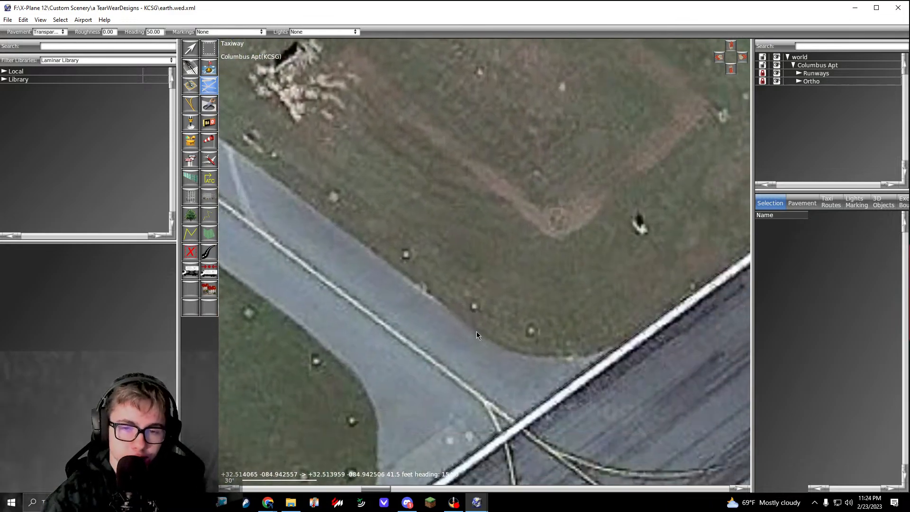
scroll(477, 337, "up", 4)
left_click(477, 327)
right_click_drag(568, 358, 406, 282)
key("BackSpace")
left_click(479, 291)
left_click_drag(443, 286, 507, 295)
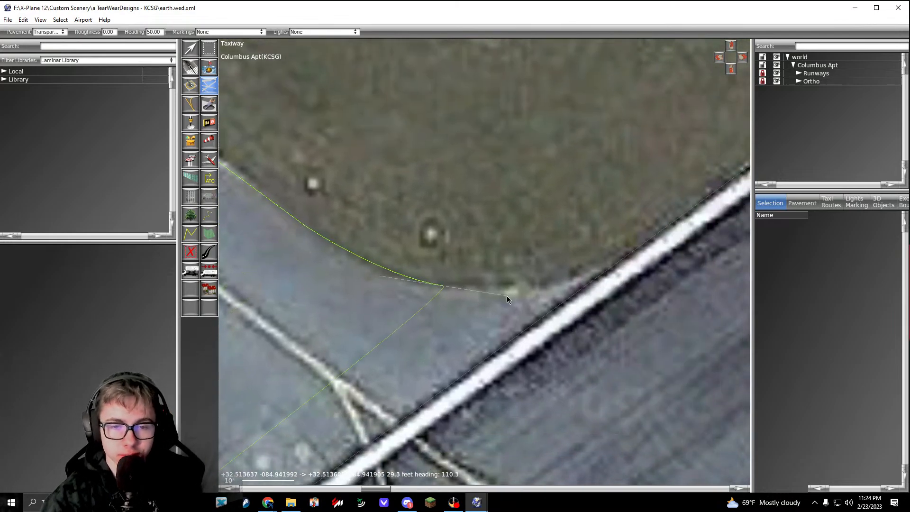
left_click(592, 281)
Step: Carry the outline across the connector mouth along runway 06/24 and round the opposite grass corner
scroll(592, 281, "down", 4)
right_click_drag(348, 451, 414, 390)
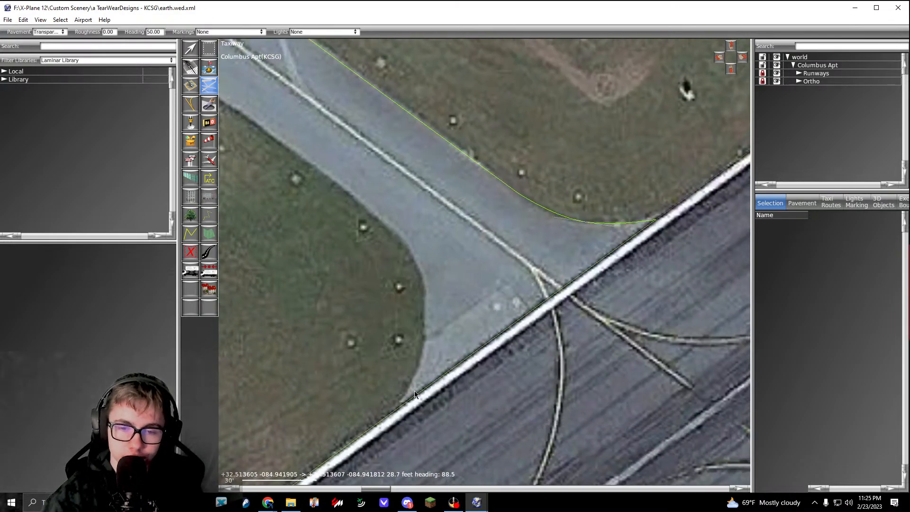
scroll(414, 391, "up", 4)
right_click_drag(447, 279, 449, 339)
left_click_drag(448, 285, 445, 212)
right_click_drag(384, 103, 467, 264)
left_click_drag(453, 253, 403, 206)
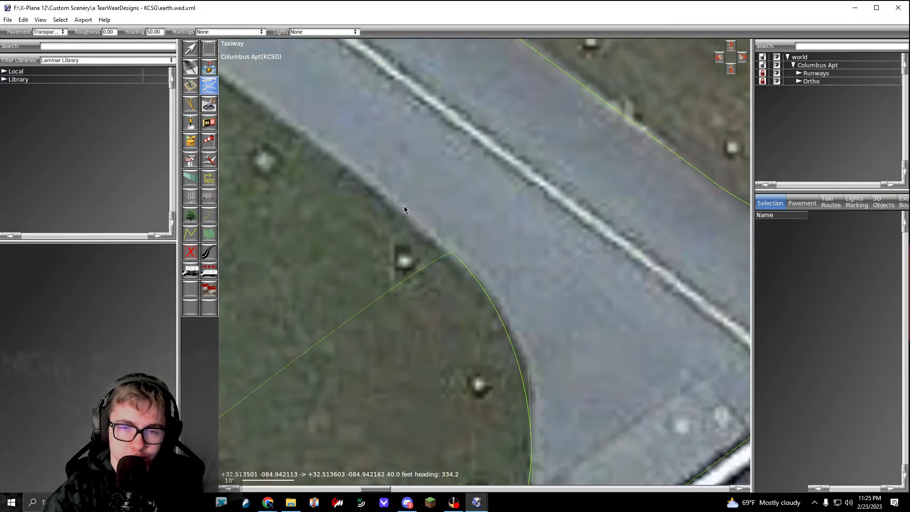
Step: Follow the connector's southwestern edge back past the hold line to where the grass corner at the taxiway junction begins
right_click_drag(404, 205, 666, 426)
scroll(665, 426, "down", 4)
right_click_drag(520, 328, 530, 336)
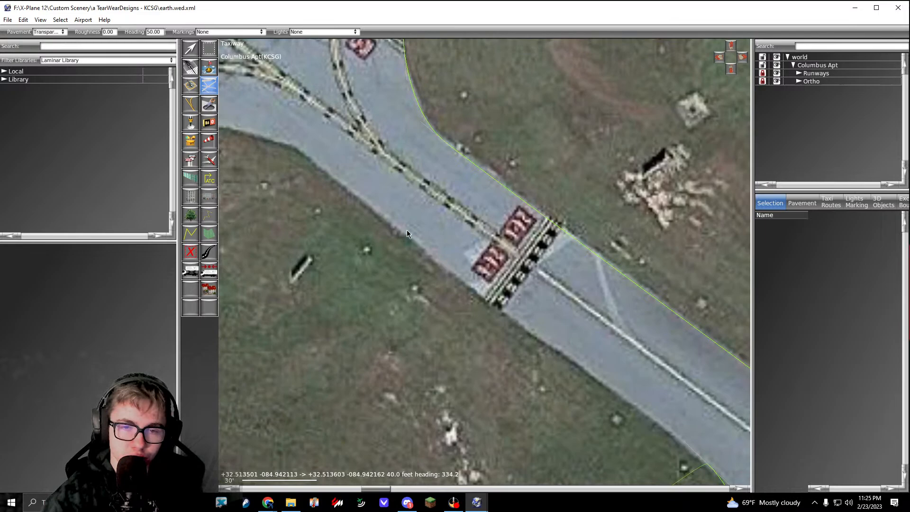
left_click(293, 150)
key("ctrl+z")
left_click(483, 302)
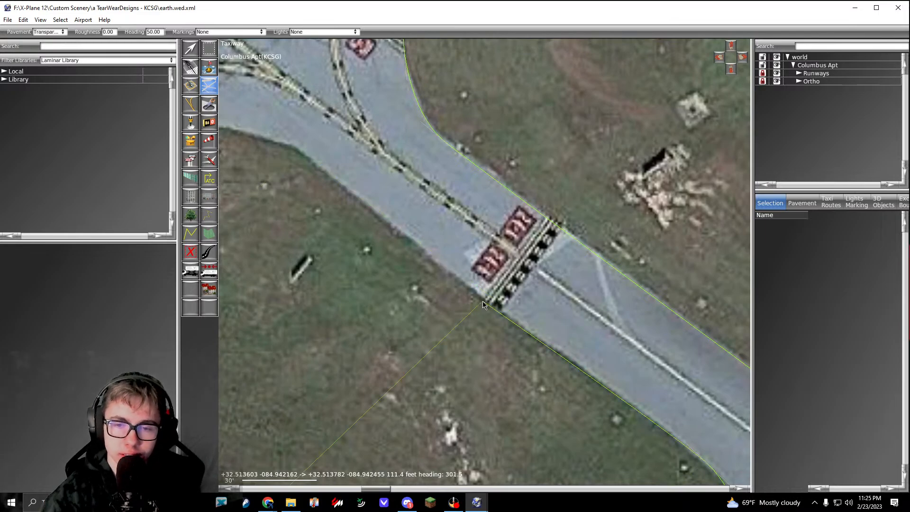
right_click_drag(326, 163, 517, 279)
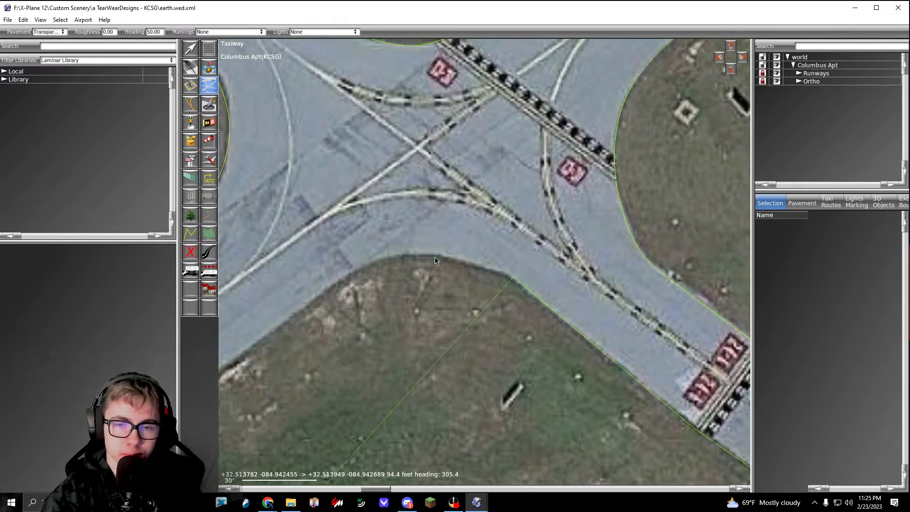
Step: Round the grass corner at the taxiway junction and trace the parallel taxiway's southeastern edge to the next connector
right_click_drag(400, 257, 534, 256)
left_click_drag(469, 281, 424, 318)
scroll(424, 317, "down", 5)
right_click_drag(424, 317, 591, 156)
right_click_drag(284, 417, 552, 195)
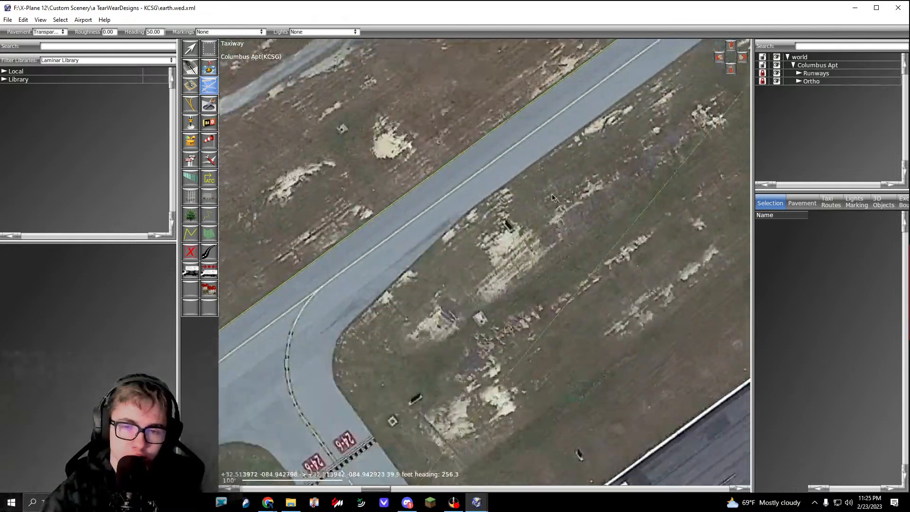
scroll(488, 213, "up", 5)
left_click(487, 178)
right_click_drag(320, 378, 448, 241)
left_click(338, 307)
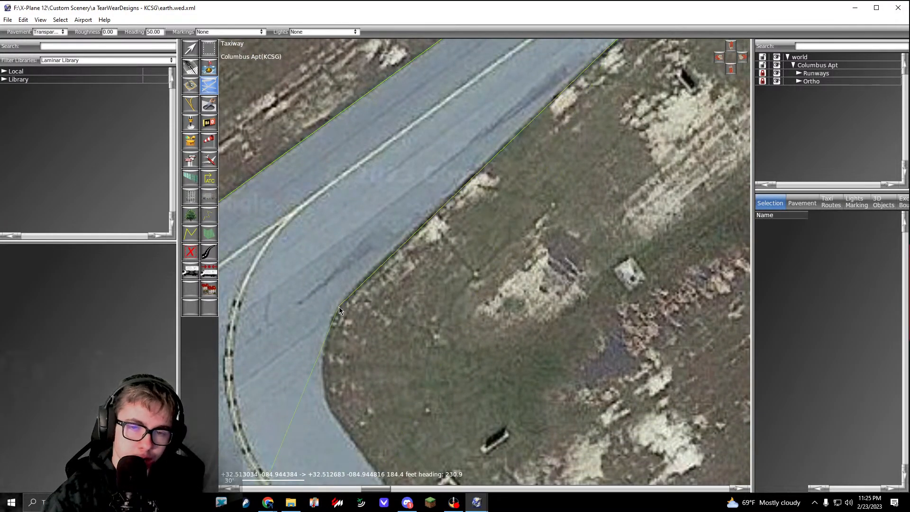
Step: Curve the outline round the grass corner from the parallel taxiway into the connector with the 24-6 hold markings
right_click_drag(324, 358, 374, 244)
scroll(374, 245, "up", 3)
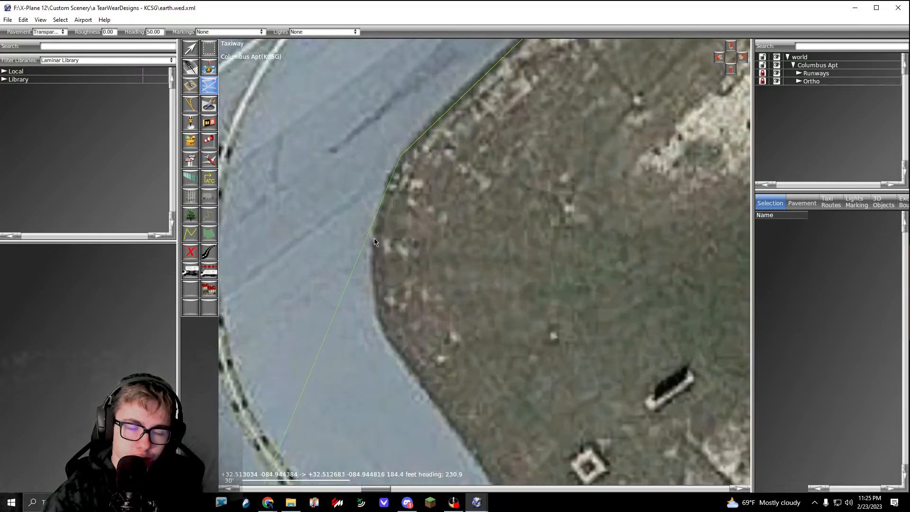
left_click_drag(374, 239, 371, 295)
right_click_drag(397, 355, 362, 230)
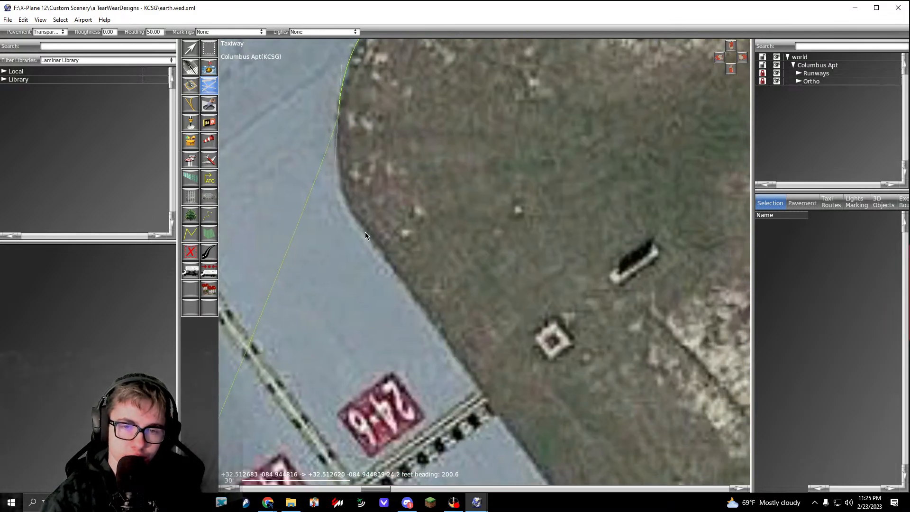
left_click_drag(366, 233, 382, 263)
Step: Trace the 24-6 connector's northeastern edge past its hold line and round the grass corner to runway 06/24
scroll(382, 260, "down", 3)
right_click_drag(466, 374, 328, 151)
right_click_drag(451, 312, 409, 274)
scroll(409, 274, "up", 3)
right_click_drag(530, 351, 418, 301)
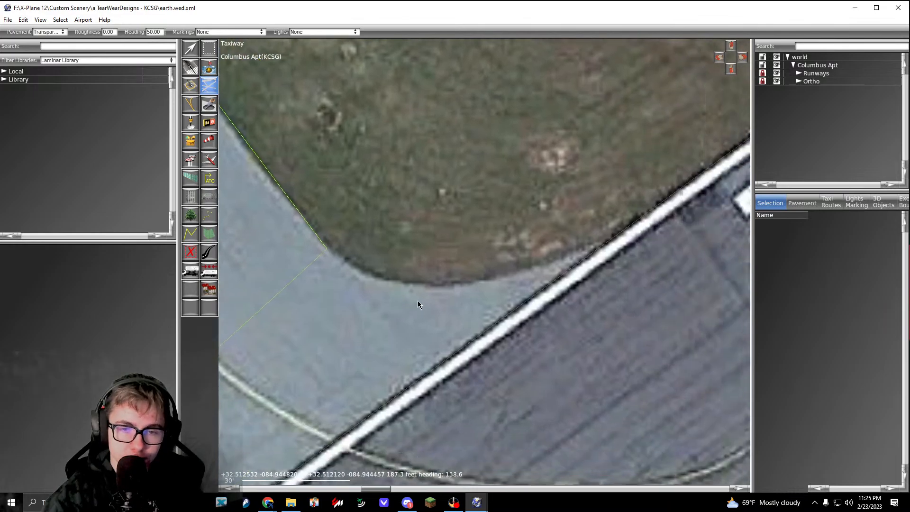
left_click_drag(446, 283, 529, 280)
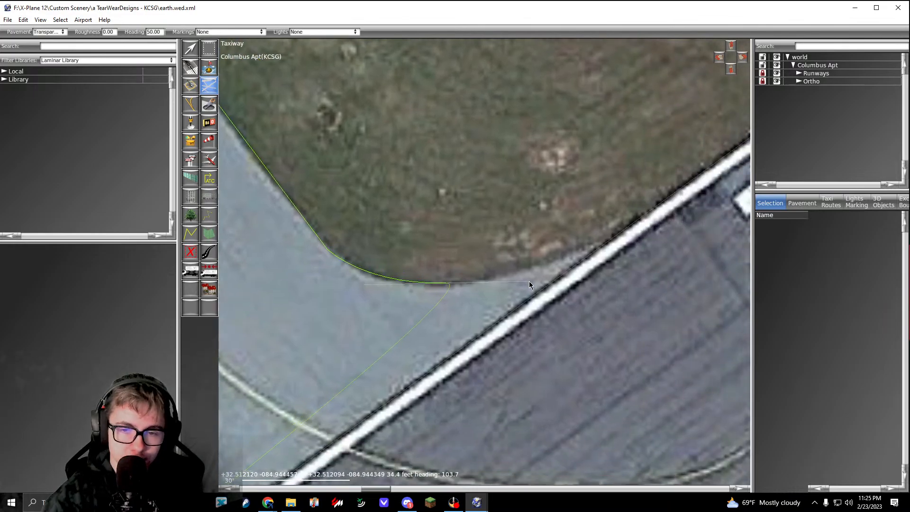
left_click(609, 241)
Step: Carry the outline along runway 06/24 across the 24-6 connector and curve it up onto the connector's southwestern edge
scroll(609, 241, "down", 7)
scroll(463, 336, "up", 7)
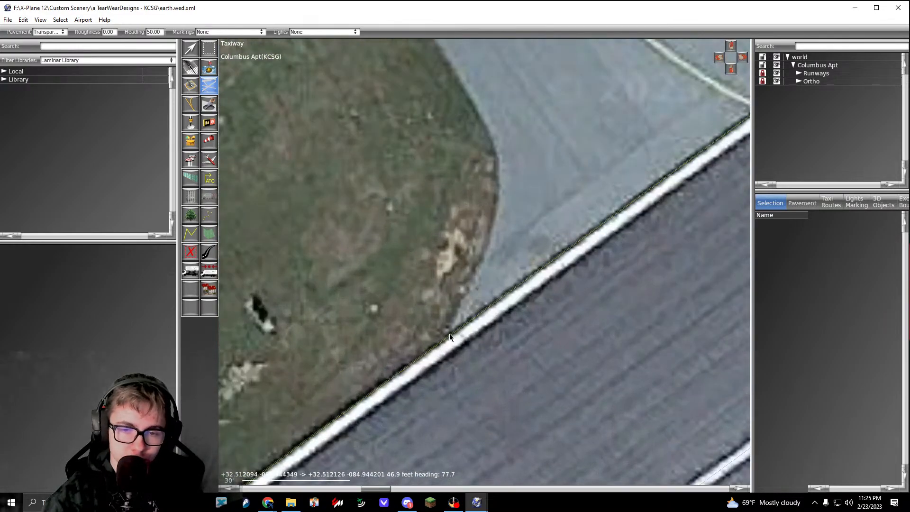
left_click(453, 329)
right_click_drag(453, 329, 430, 419)
left_click_drag(476, 278, 476, 241)
right_click_drag(476, 240, 529, 345)
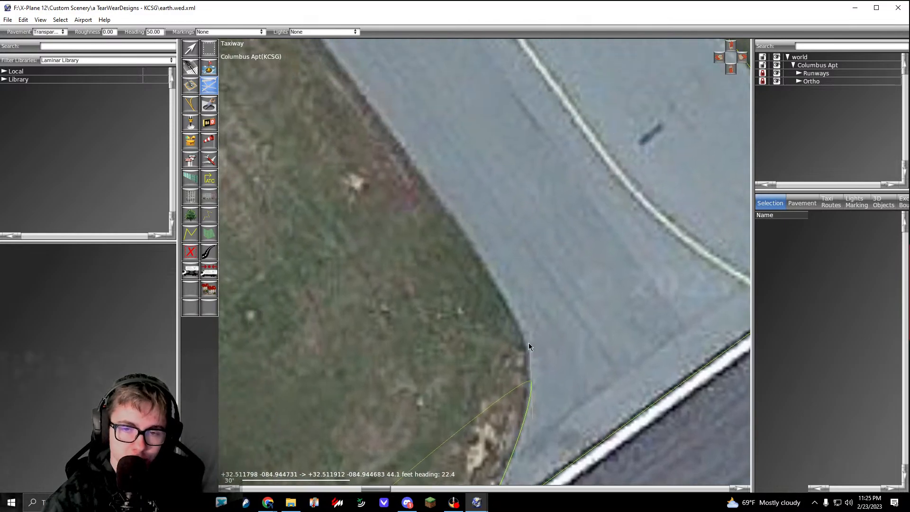
left_click(456, 219)
left_click_drag(437, 190, 430, 186)
Step: Follow the connector's southwestern edge past the 24-6 hold line and round the grass corner onto the parallel taxiway
right_click_drag(430, 186, 510, 350)
scroll(493, 327, "down", 3)
right_click_drag(462, 280, 526, 352)
scroll(426, 218, "up", 4)
right_click_drag(378, 170, 539, 301)
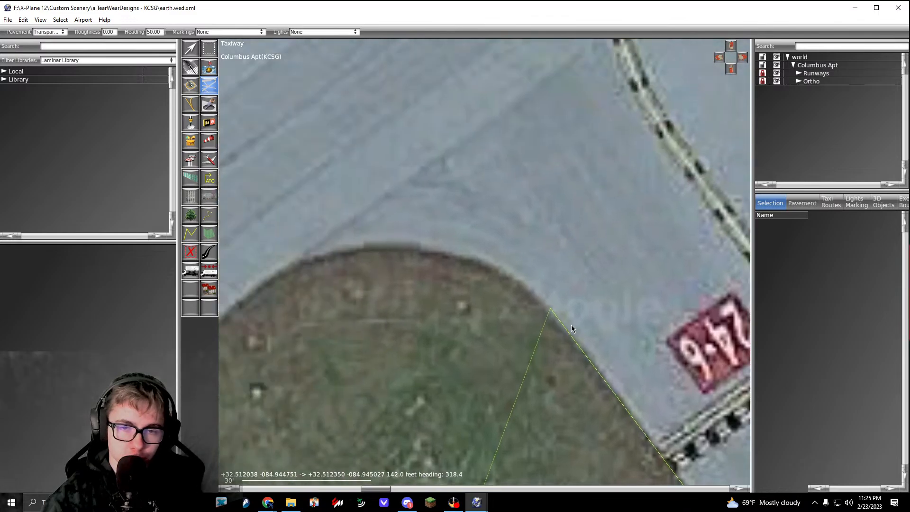
left_click_drag(467, 277, 408, 279)
right_click_drag(350, 309, 474, 291)
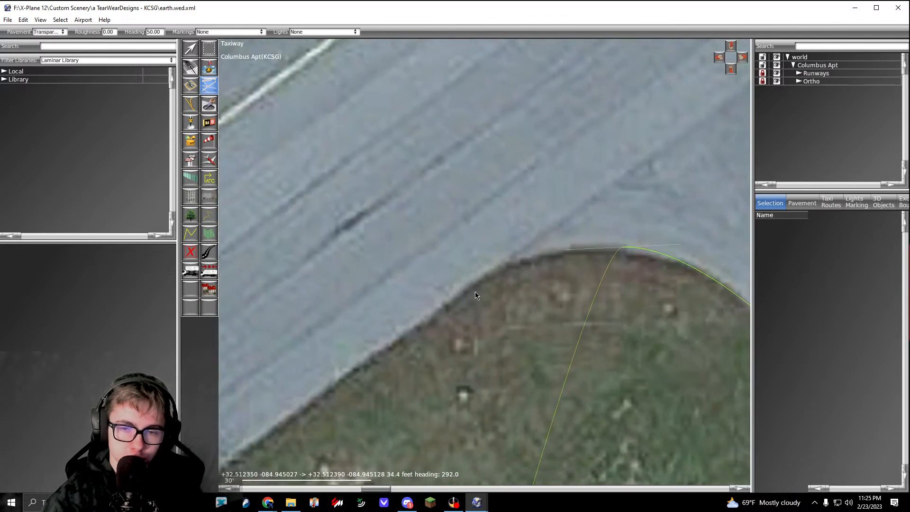
left_click_drag(455, 295, 417, 322)
Step: Trace the parallel taxiway's southeastern edge into the inside of its bend near the runway 6 end
scroll(417, 322, "down", 3)
right_click_drag(279, 434, 488, 254)
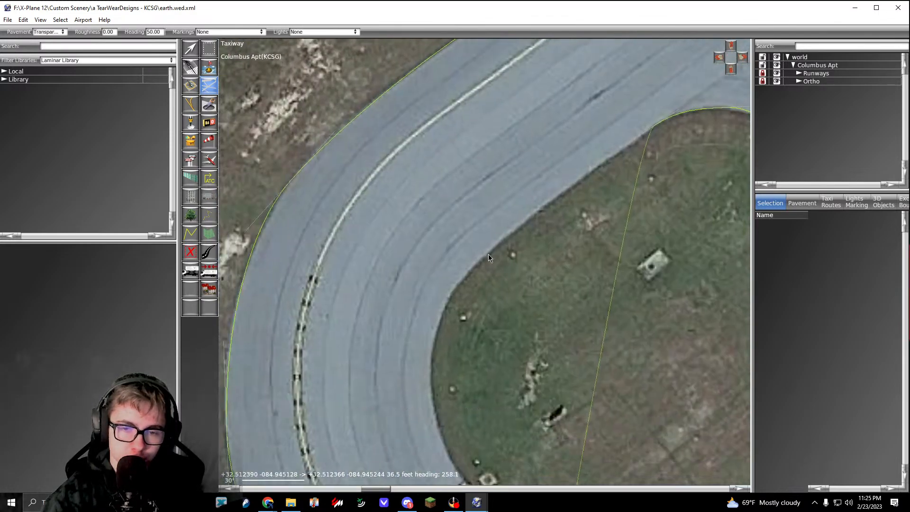
scroll(484, 255, "up", 4)
left_click(480, 253)
right_click_drag(409, 392, 466, 273)
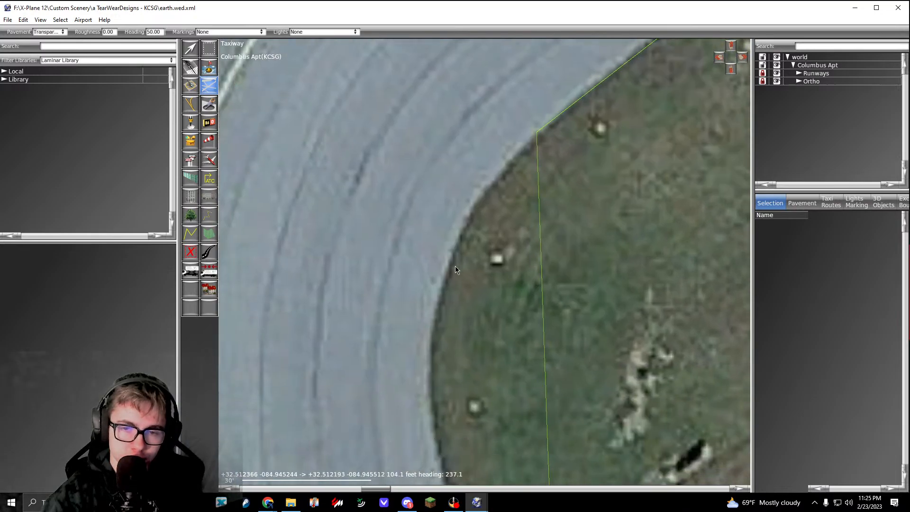
left_click_drag(451, 269, 430, 343)
Step: Continue the outline round the inside of the bend and curve it past the runway 6 hold line
right_click_drag(431, 343, 439, 131)
left_click_drag(457, 282, 482, 330)
right_click_drag(481, 330, 380, 165)
left_click(488, 324)
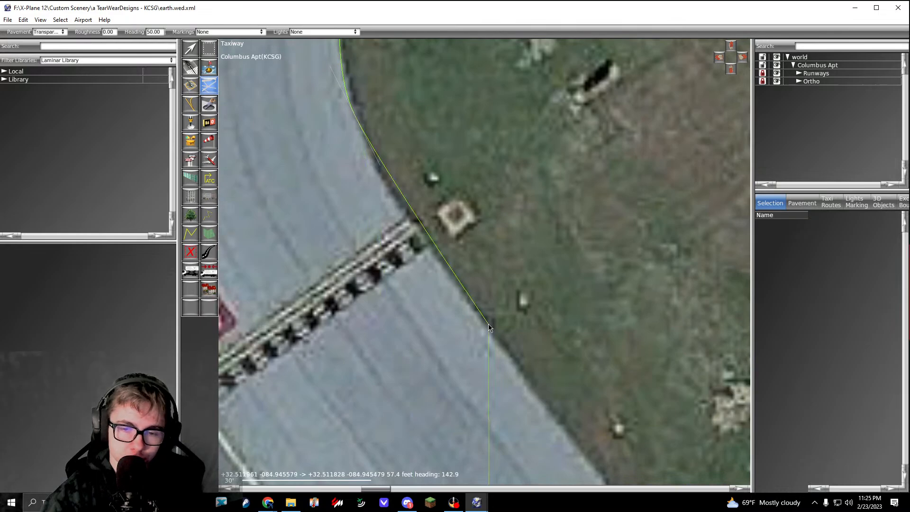
left_click_drag(442, 263, 478, 312)
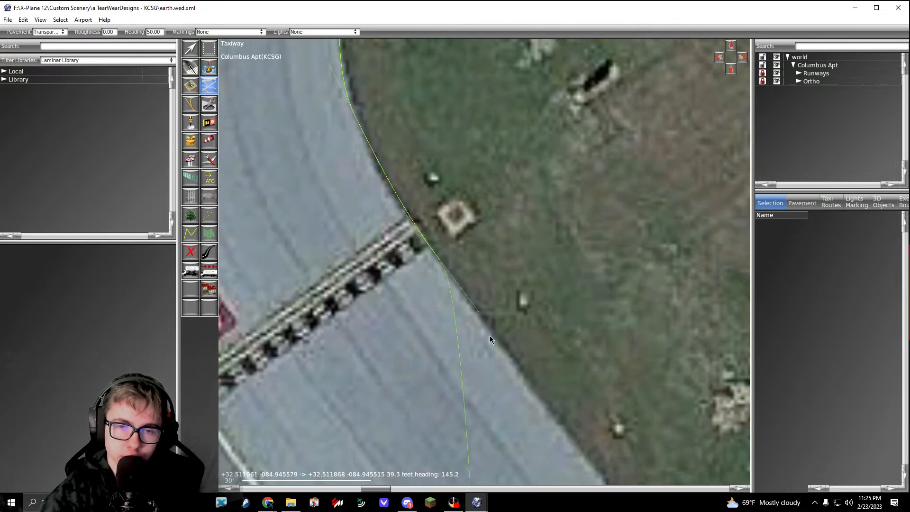
Step: Trace the last grass corner to runway 06/24's edge beside the threshold stripes and close the transparent taxiway outline
scroll(490, 336, "down", 2)
right_click_drag(603, 472, 330, 197)
scroll(425, 279, "up", 2)
left_click(388, 240)
left_click_drag(469, 286, 564, 329)
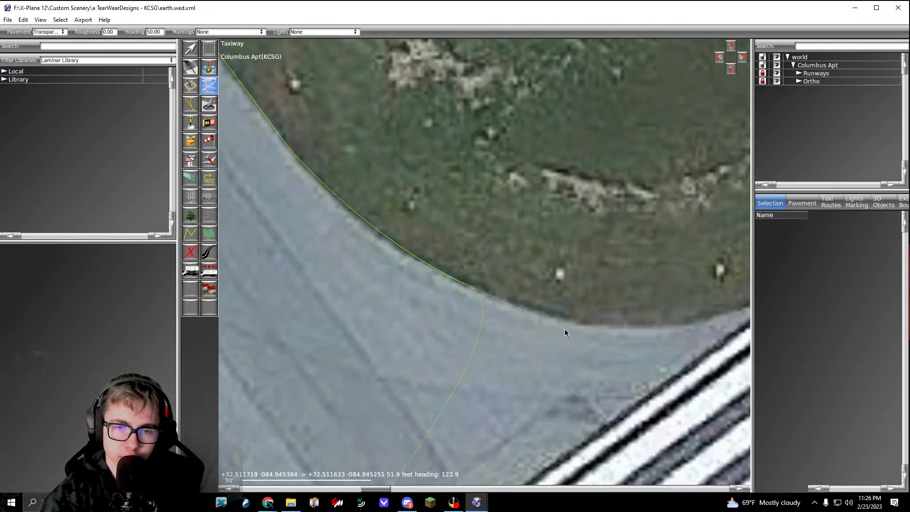
right_click_drag(598, 328, 333, 328)
left_click(536, 289)
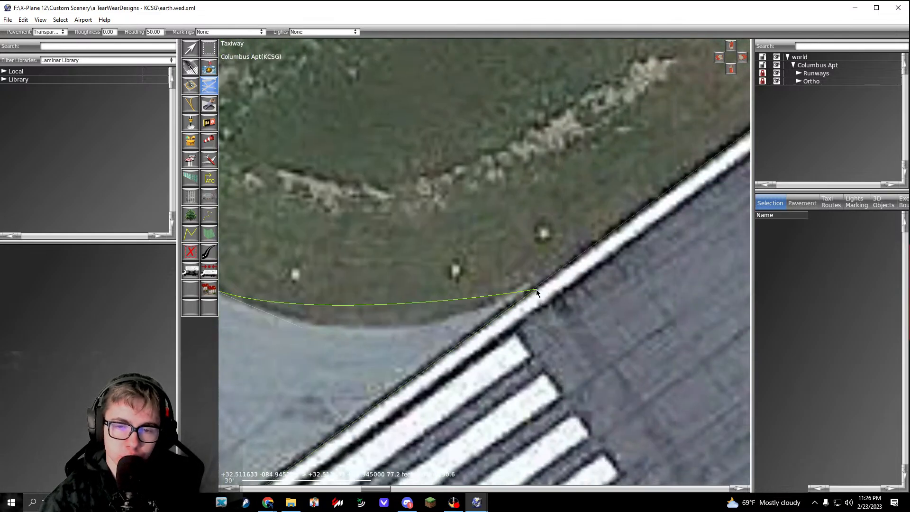
scroll(536, 289, "down", 3)
key("Return")
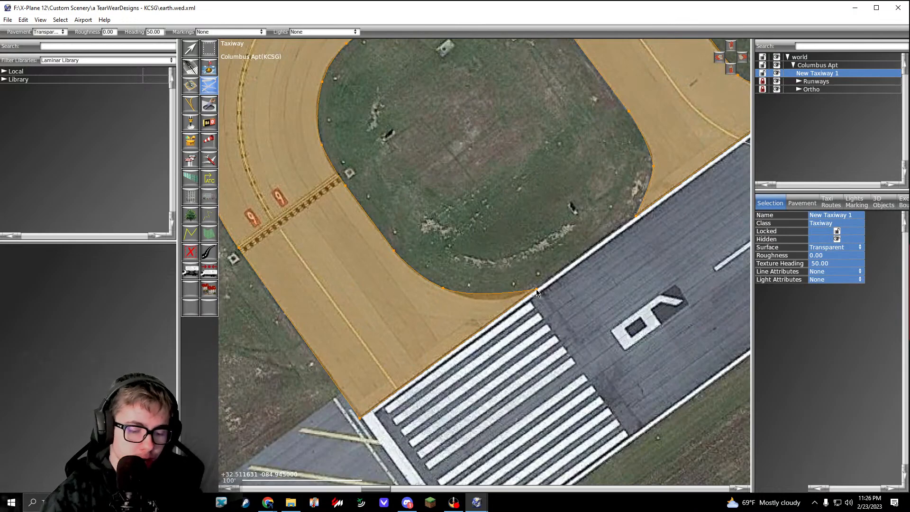
Step: Reshape the curve handles at the last grass corner so the taxiway edge matches the pavement in the orthophoto
key("v")
scroll(511, 291, "up", 5)
right_click_drag(443, 305, 496, 314)
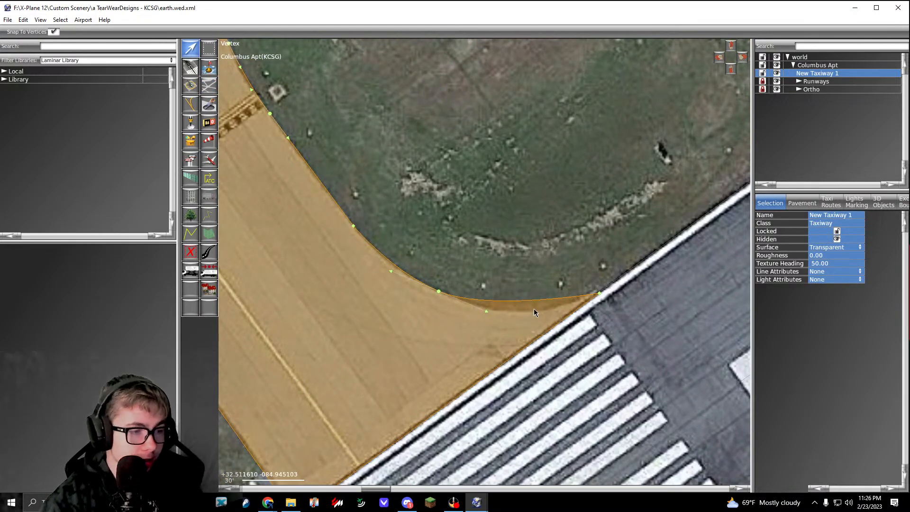
scroll(540, 328, "up", 3)
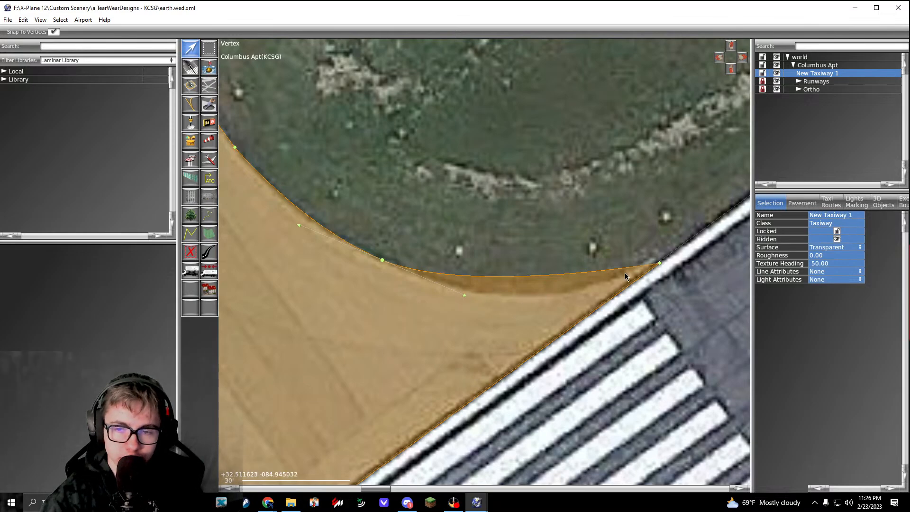
left_click_drag(467, 300, 498, 293)
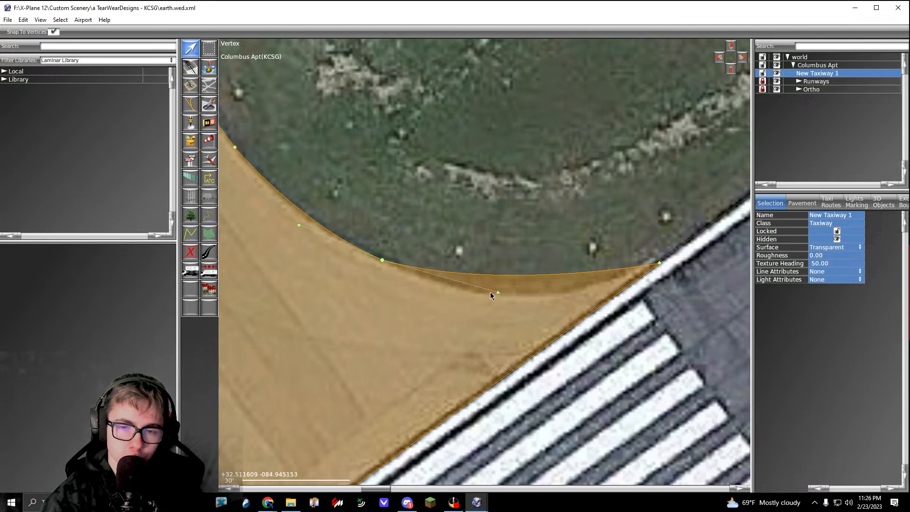
left_click_drag(500, 292, 520, 330)
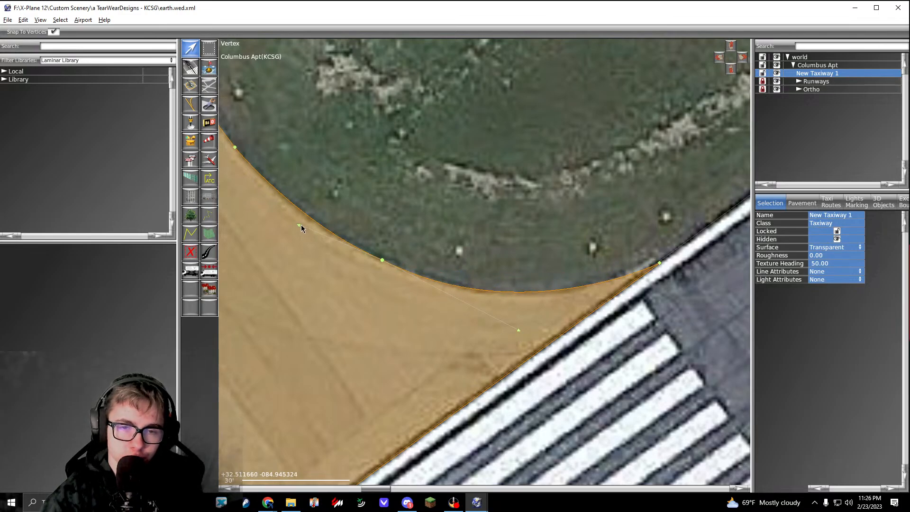
left_click_drag(301, 225, 300, 216)
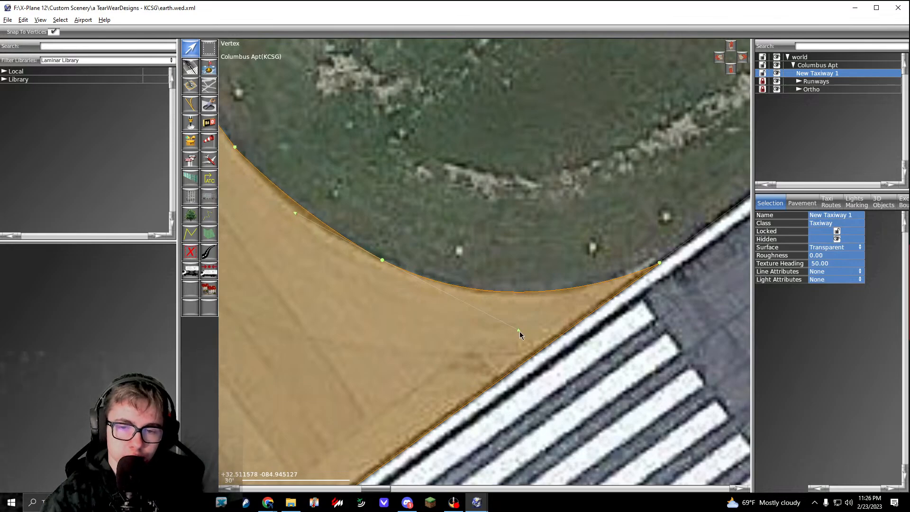
mouse_move(520, 331)
left_mouse_down()
mouse_move(516, 339)
mouse_move(516, 323)
left_mouse_up()
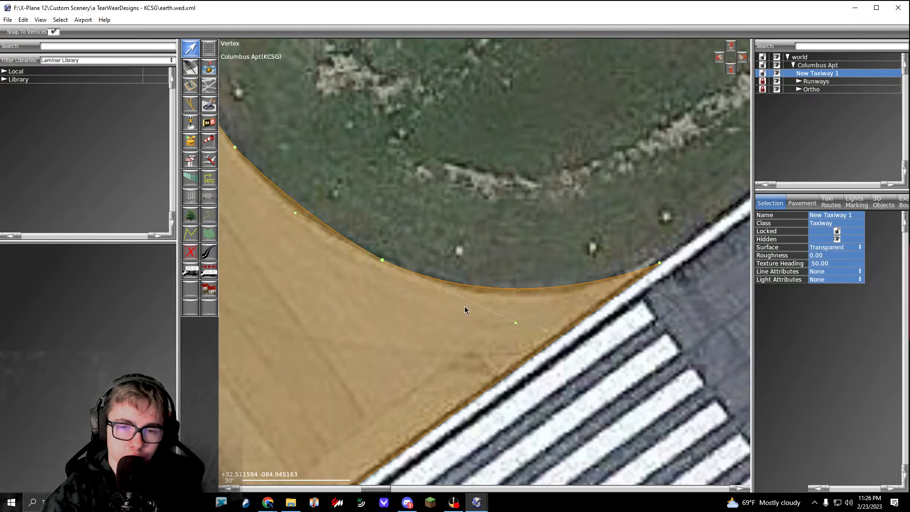
left_click_drag(295, 213, 278, 208)
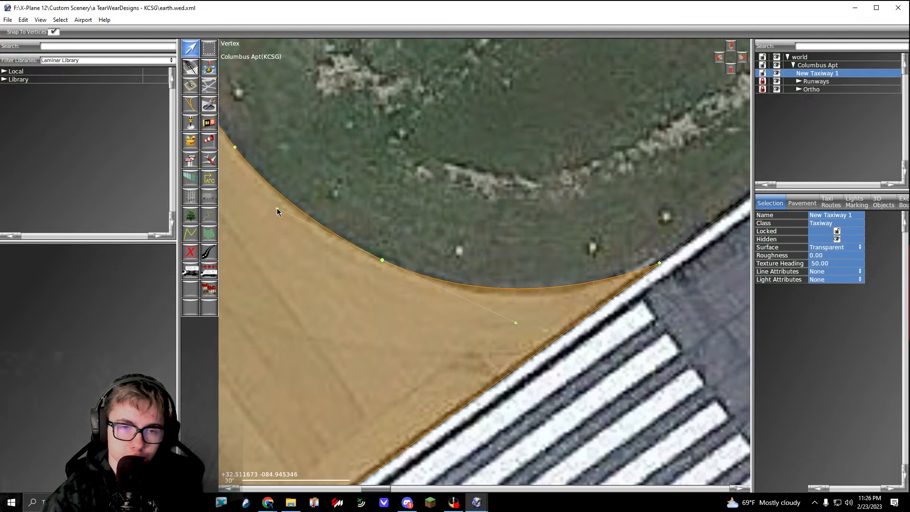
Step: Deselect the taxiway and review its outline from the runway 6 end along the parallel taxiway to the connectors near runway 13/31
right_click_drag(353, 181, 542, 269)
right_click_drag(466, 255, 430, 259)
left_click(483, 270)
right_click_drag(619, 345, 462, 274)
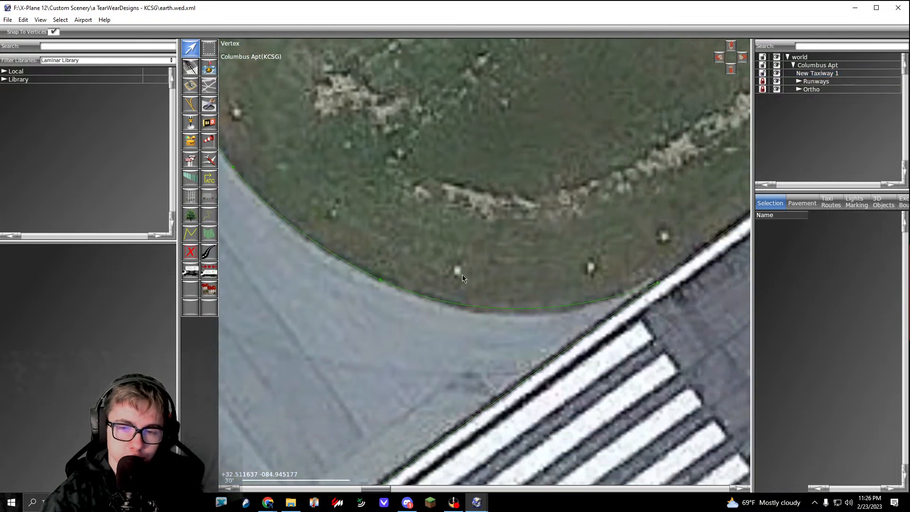
scroll(507, 332, "down", 3)
left_click(507, 332)
left_click_drag(510, 337, 518, 344)
left_click(513, 291)
scroll(513, 291, "down", 1)
scroll(513, 291, "down", 5)
right_click_drag(512, 246, 546, 327)
right_click_drag(560, 172, 468, 231)
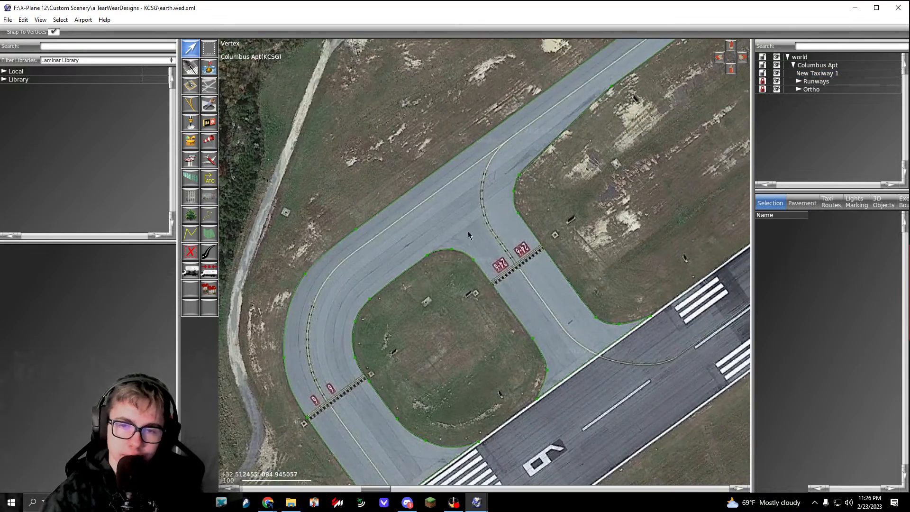
left_click(467, 231)
scroll(467, 231, "down", 4)
left_click(516, 231)
right_click_drag(627, 151, 509, 228)
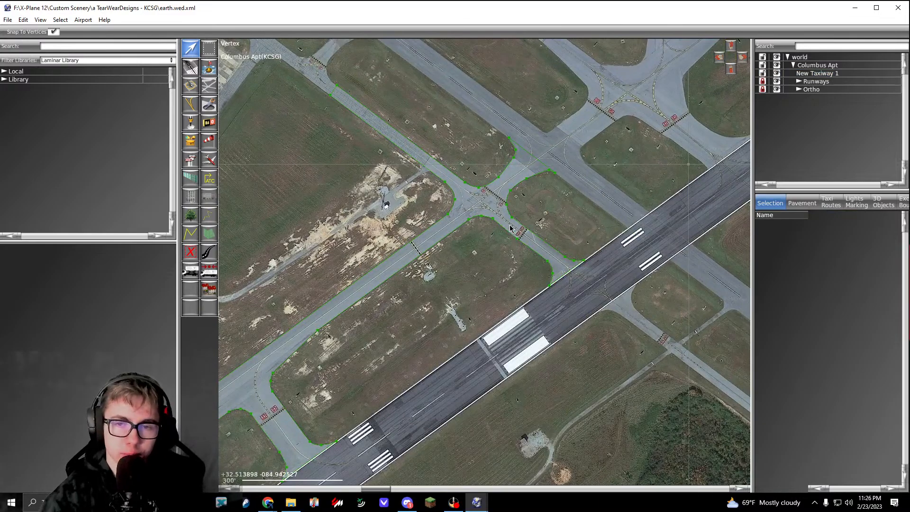
Step: Start a new transparent taxiway outline at runway 06/24's southeast edge, at the grass corner of the connector leading towards runway 31
left_click(215, 92)
right_click_drag(429, 322, 334, 267)
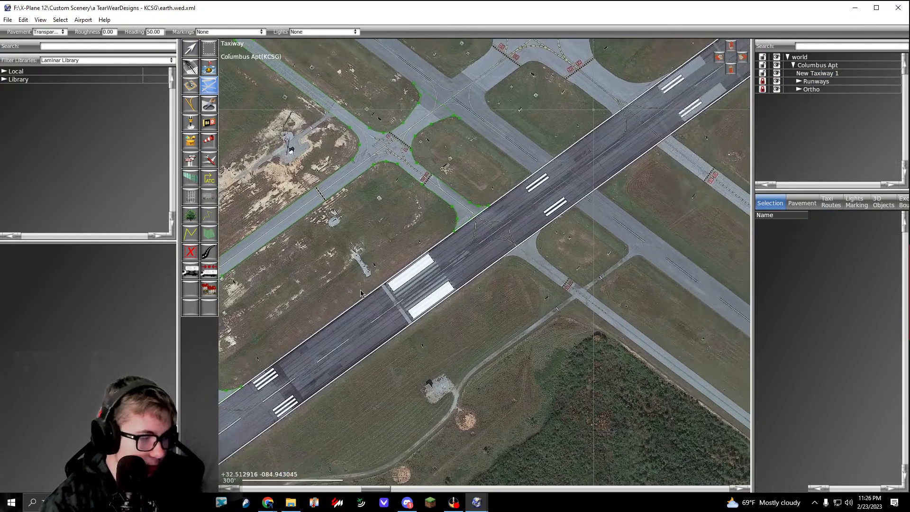
scroll(510, 259, "up", 1)
scroll(510, 259, "down", 3)
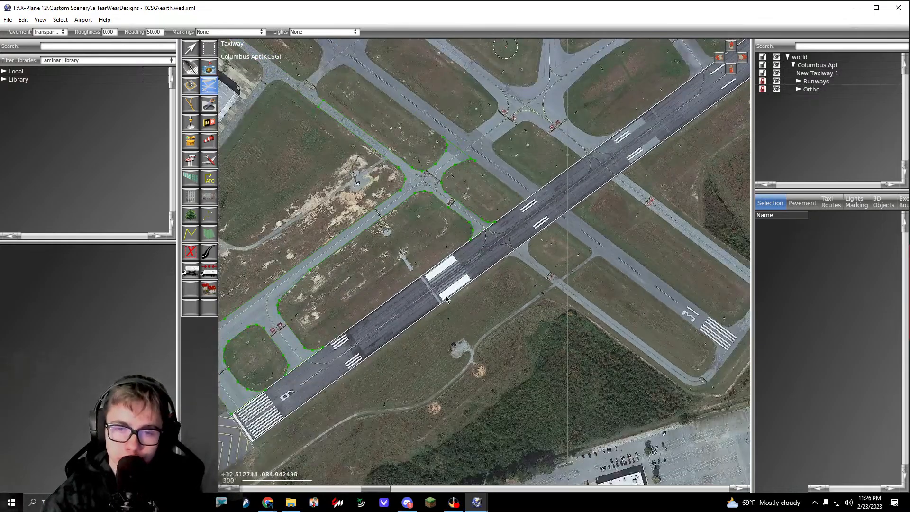
right_click_drag(441, 183, 381, 209)
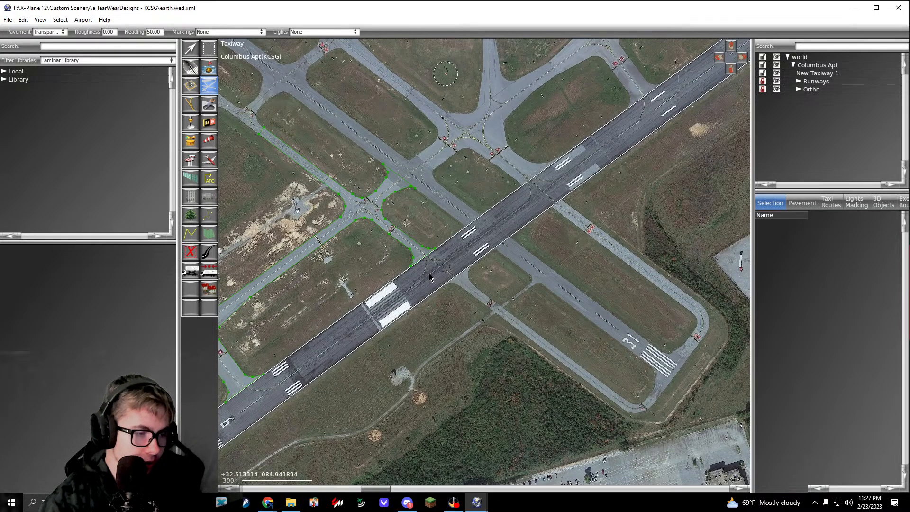
scroll(455, 280, "up", 10)
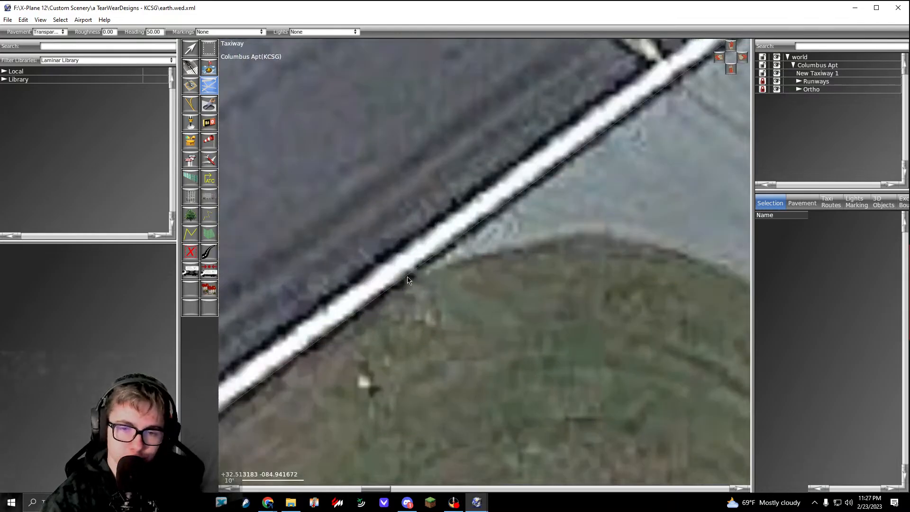
right_click_drag(458, 266, 407, 284)
left_click(344, 299)
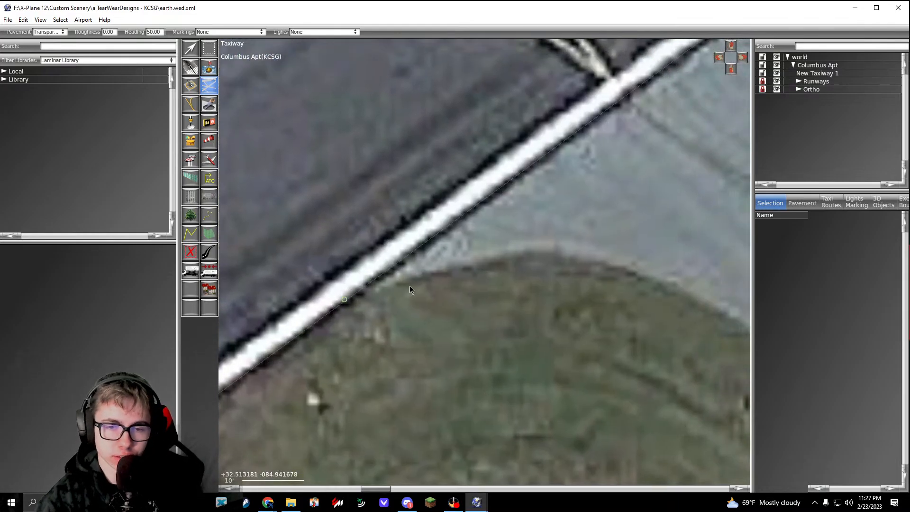
Step: Curve the outline round the connector's grass corner until it meets the straight outer edge of the taxiway
scroll(423, 280, "down", 6)
right_click_drag(461, 276, 431, 278)
scroll(432, 273, "up", 4)
left_click_drag(438, 269, 472, 266)
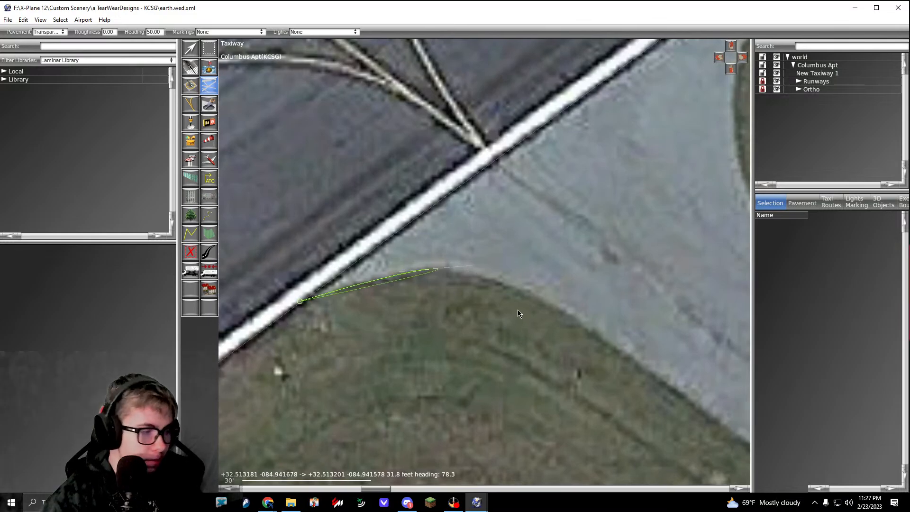
right_click_drag(520, 311, 428, 263)
right_click_drag(494, 320, 422, 302)
left_click_drag(470, 296, 552, 354)
Step: Extend the outline straight along the taxiway's outer edge beside the woods to the bend near runway 31
scroll(552, 354, "down", 4)
right_click_drag(553, 353, 436, 241)
right_click_drag(532, 329, 408, 241)
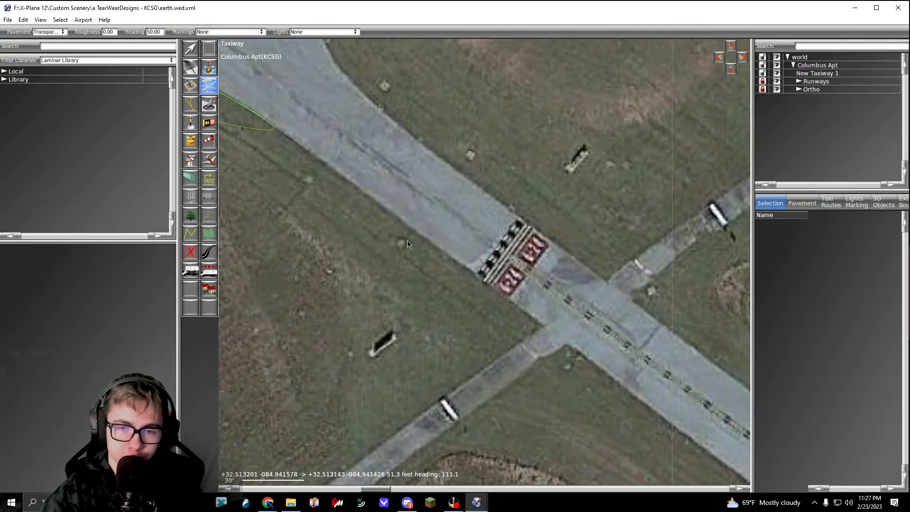
scroll(524, 275, "down", 5)
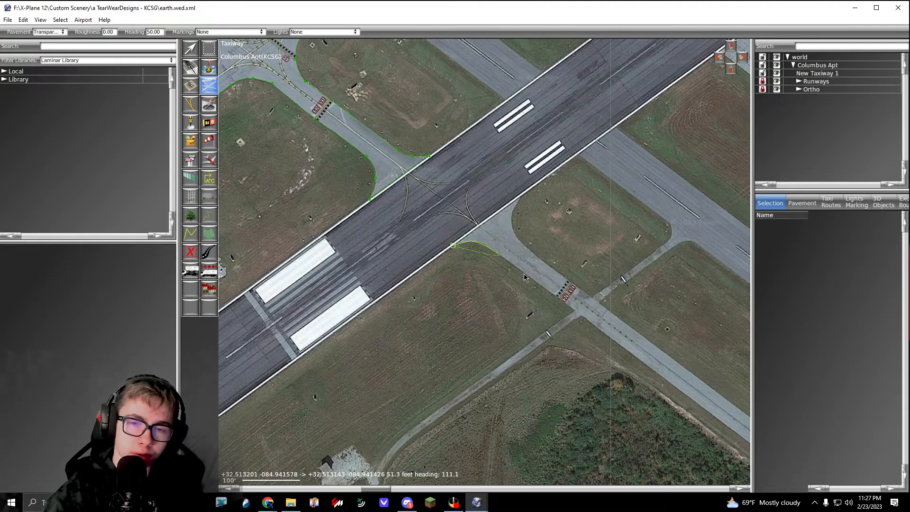
right_click_drag(565, 338, 377, 214)
right_click_drag(524, 333, 337, 234)
scroll(527, 320, "up", 5)
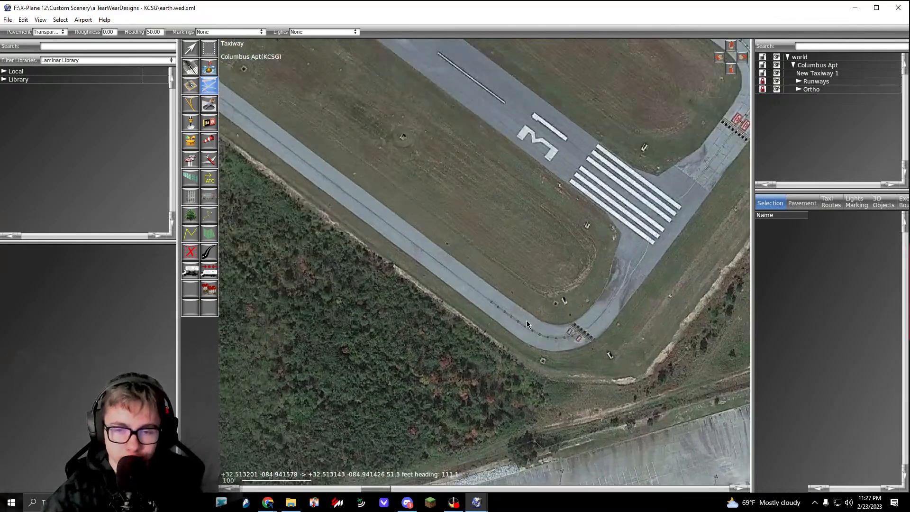
scroll(519, 355, "up", 3)
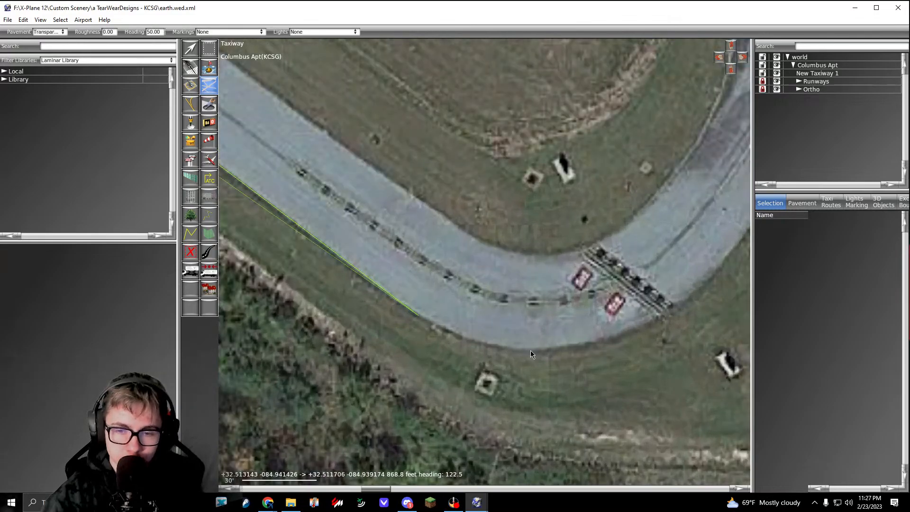
Step: Curve the outline round the outside of the bend and past the runway 31 hold line
left_click_drag(532, 351, 588, 352)
right_click_drag(684, 300, 506, 331)
left_click_drag(512, 327, 548, 305)
right_click_drag(567, 286, 449, 396)
right_click_drag(544, 228, 476, 319)
Step: Examine the pavement and grass edges around the runway 31 threshold stripes to find where the taxiway meets the runway
scroll(551, 206, "up", 5)
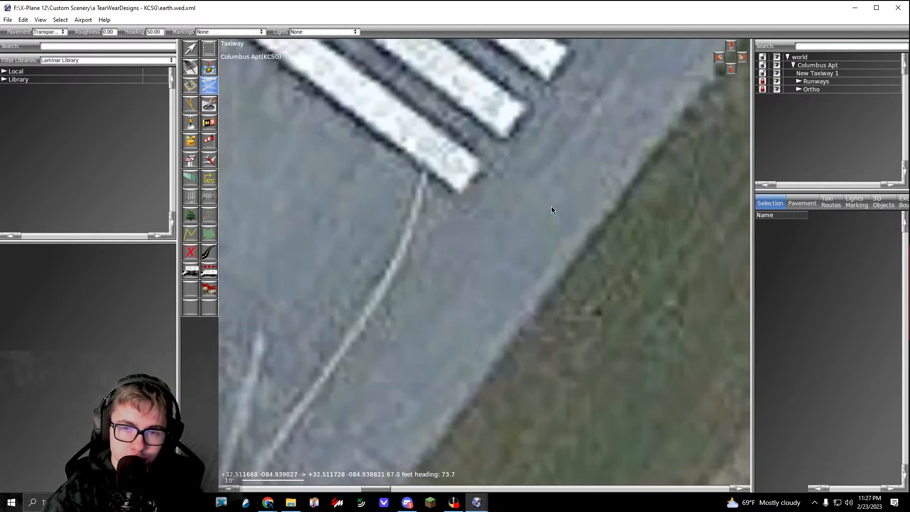
scroll(551, 207, "down", 5)
right_click_drag(557, 200, 560, 297)
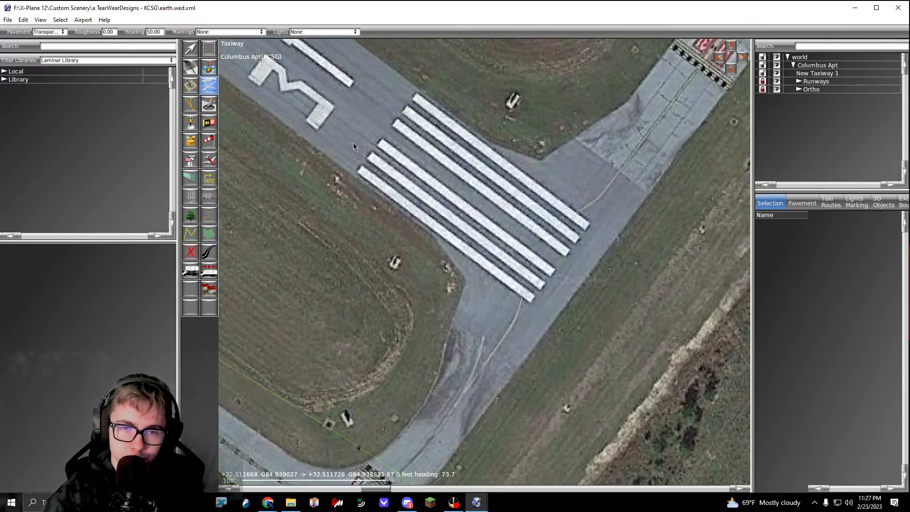
scroll(353, 143, "up", 5)
right_click_drag(481, 329, 270, 95)
right_click_drag(588, 370, 285, 128)
right_click_drag(725, 419, 592, 326)
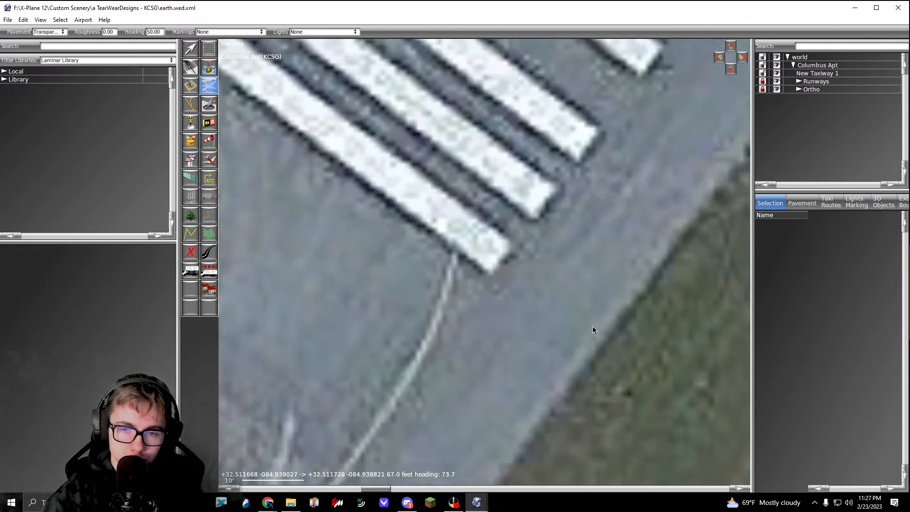
scroll(609, 352, "down", 10)
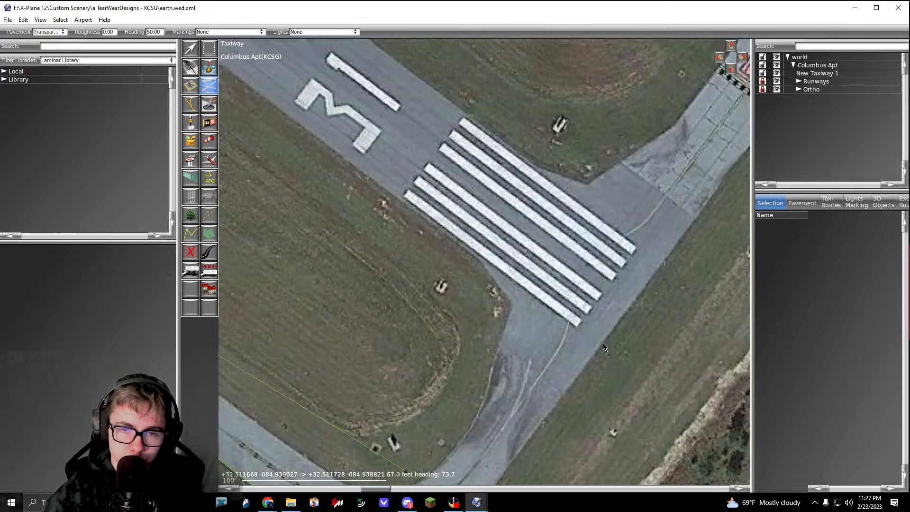
scroll(592, 336, "up", 8)
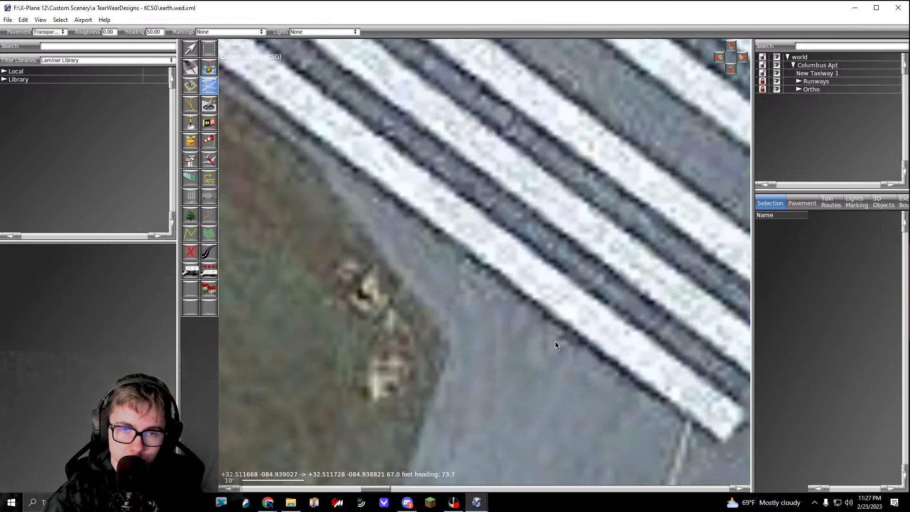
scroll(556, 341, "up", 2)
right_click_drag(556, 356, 454, 318)
right_click_drag(572, 289, 482, 315)
Step: Unlock the Runways group and place an outline vertex where runway 31's end meets the outer pavement edge
scroll(443, 351, "down", 6)
left_click(764, 81)
scroll(482, 315, "up", 7)
left_click(417, 311)
Step: Run the outline along runway 31's edge beside the threshold stripes and down to the nearby grass corner
scroll(417, 312, "down", 11)
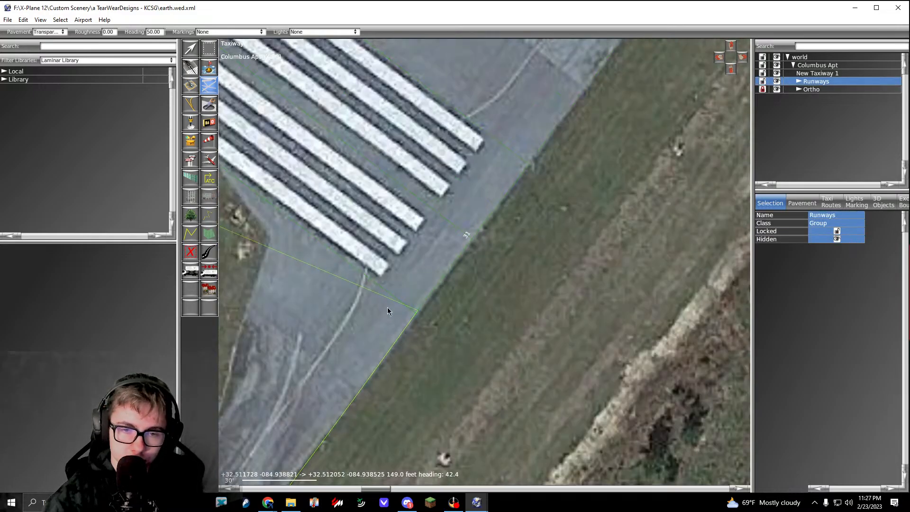
right_click_drag(387, 309, 487, 372)
scroll(318, 213, "up", 6)
left_click(313, 212)
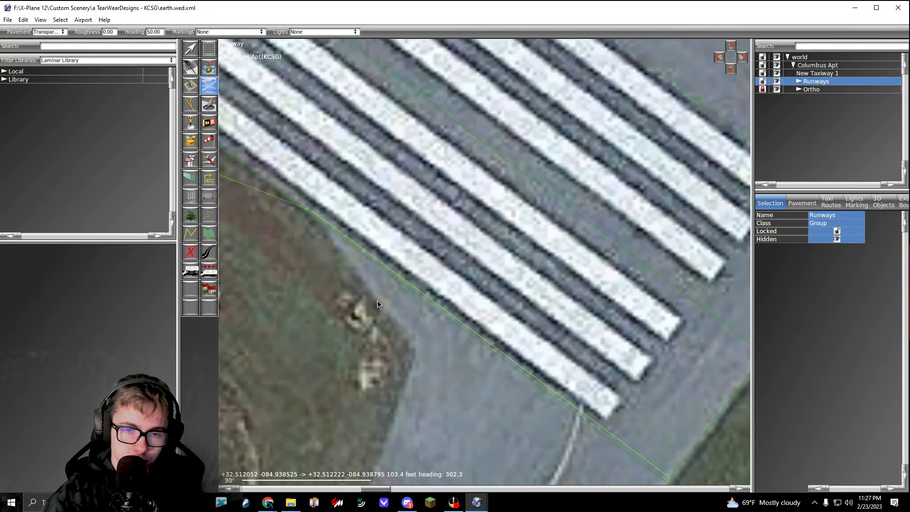
left_click(416, 347)
Step: Trace the inner grass edge of the taxiway from the threshold's grass corner back towards the hold line
scroll(416, 389, "down", 2)
right_click_drag(411, 426, 468, 302)
scroll(468, 302, "down", 1)
right_click_drag(425, 405, 479, 266)
scroll(479, 266, "up", 3)
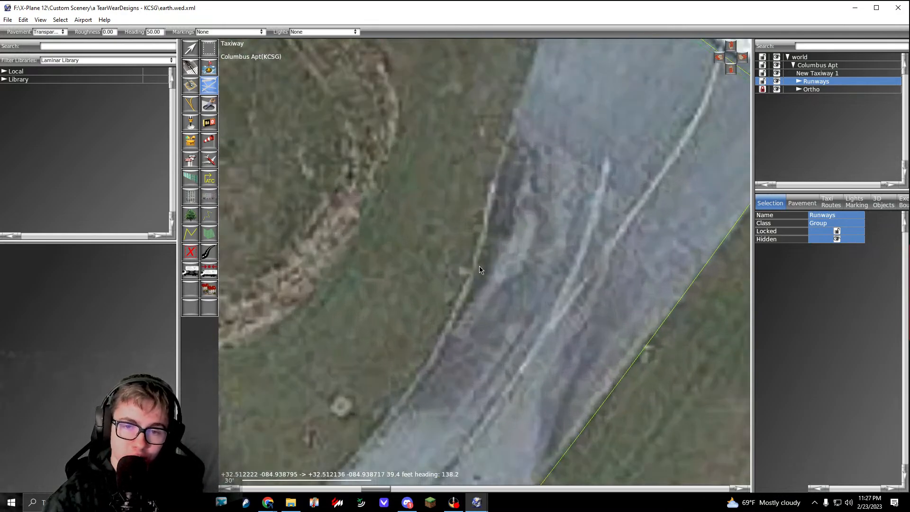
left_click(479, 266)
right_click_drag(481, 315, 522, 245)
left_click(453, 316)
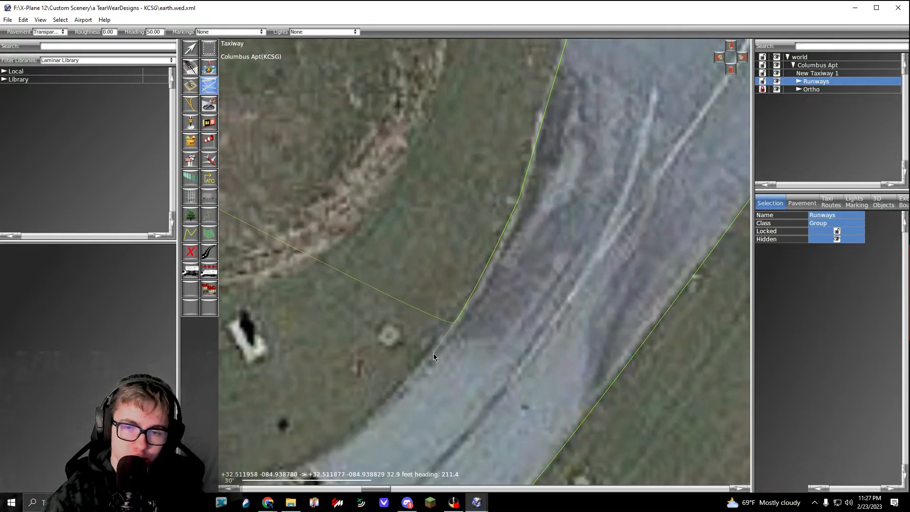
Step: Curve the outline past the runway 31 hold line and round the inside of the bend
right_click_drag(431, 365, 472, 327)
left_click_drag(471, 324, 436, 340)
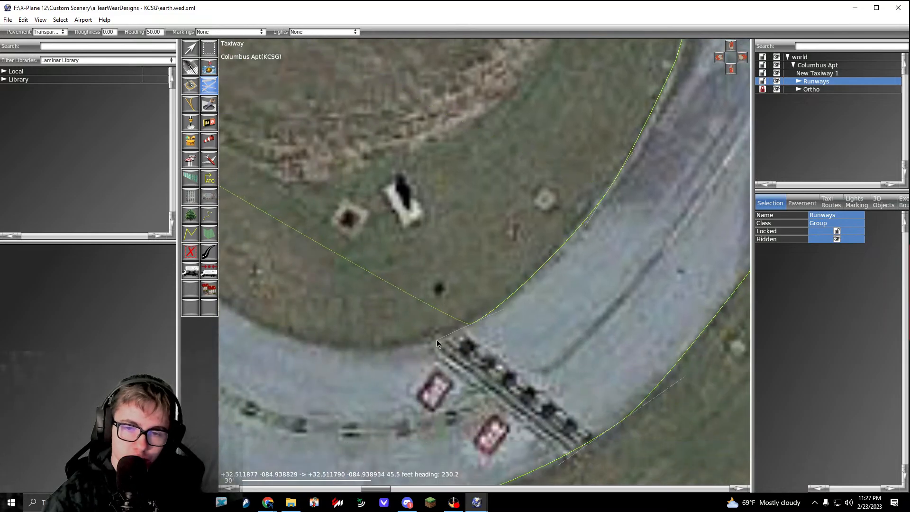
right_click_drag(279, 350, 491, 308)
left_click_drag(469, 283, 401, 239)
Step: Extend the outline straight along the taxiway's inner edge to the curved grass corner near runway 06/24
scroll(400, 240, "down", 5)
right_click_drag(242, 104, 729, 445)
mouse_move(237, 95)
right_mouse_down()
mouse_move(358, 189)
mouse_move(635, 375)
right_mouse_up()
right_click_drag(353, 194, 513, 308)
scroll(513, 308, "down", 1)
right_click_drag(436, 215, 568, 350)
scroll(396, 229, "up", 5)
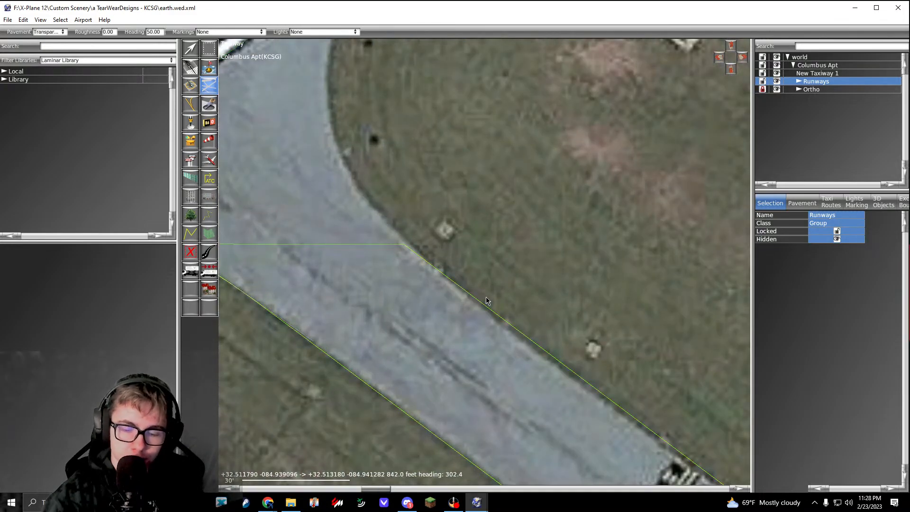
right_click_drag(442, 277, 495, 331)
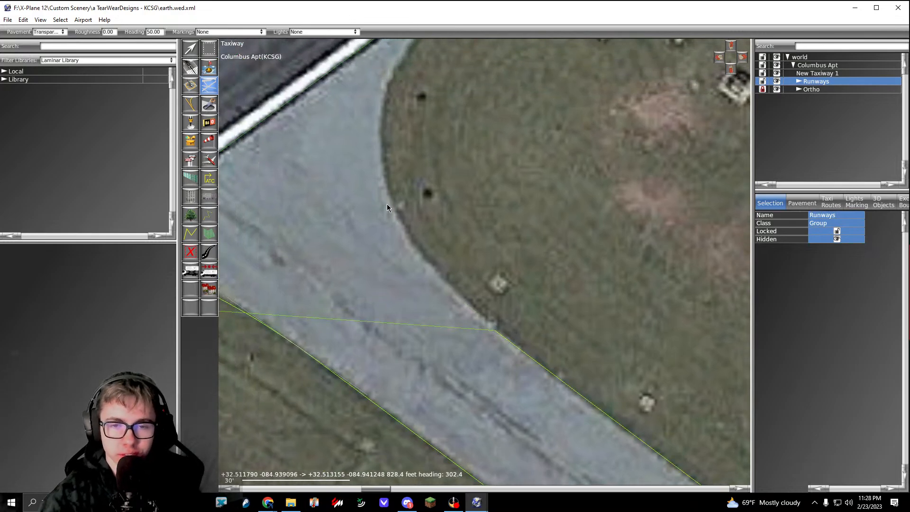
Step: Curve the outline round the last grass corner to runway 06/24's edge and close the transparent taxiway
left_click_drag(387, 199, 379, 154)
right_click_drag(378, 153, 346, 239)
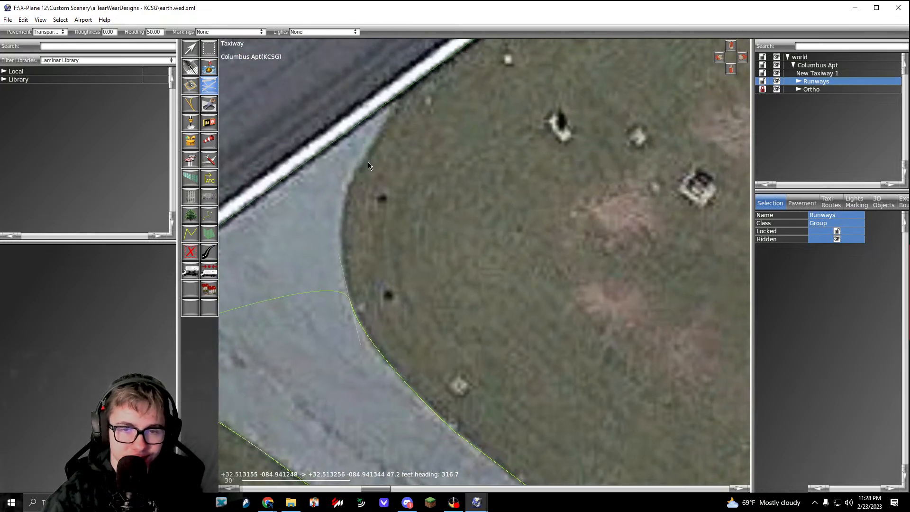
left_click_drag(363, 158, 384, 113)
right_click_drag(382, 119, 365, 157)
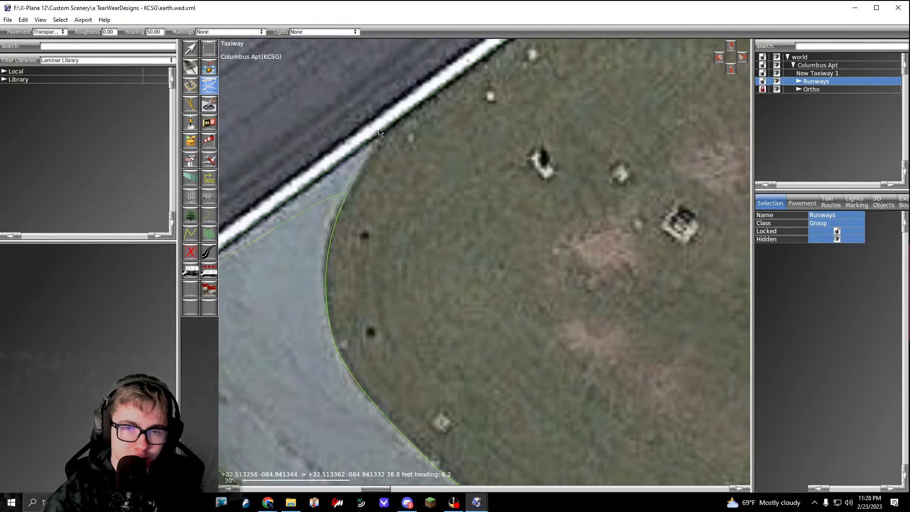
key("Return")
Step: Start another transparent taxiway outline at runway 06/24's edge, at the near corner of the concrete taxiway northeast of runway 13/31
scroll(456, 206, "down", 5)
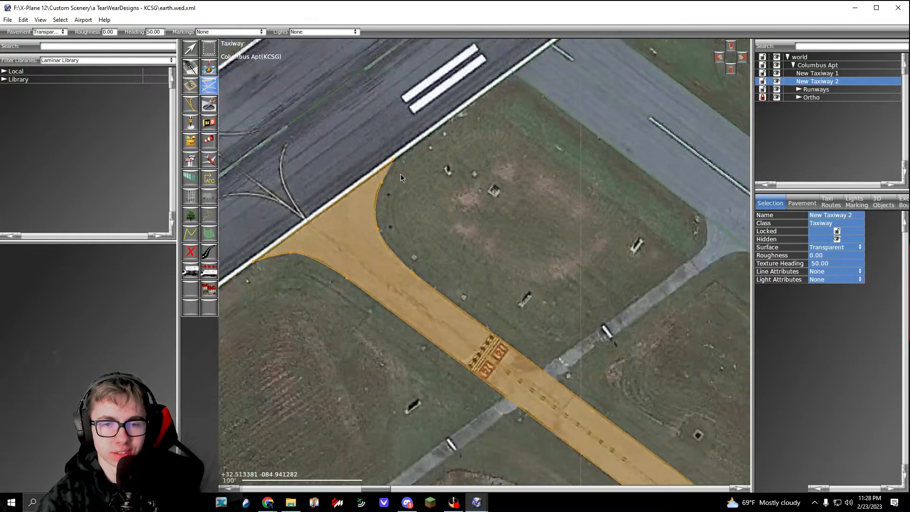
scroll(456, 207, "down", 5)
right_click_drag(456, 206, 521, 285)
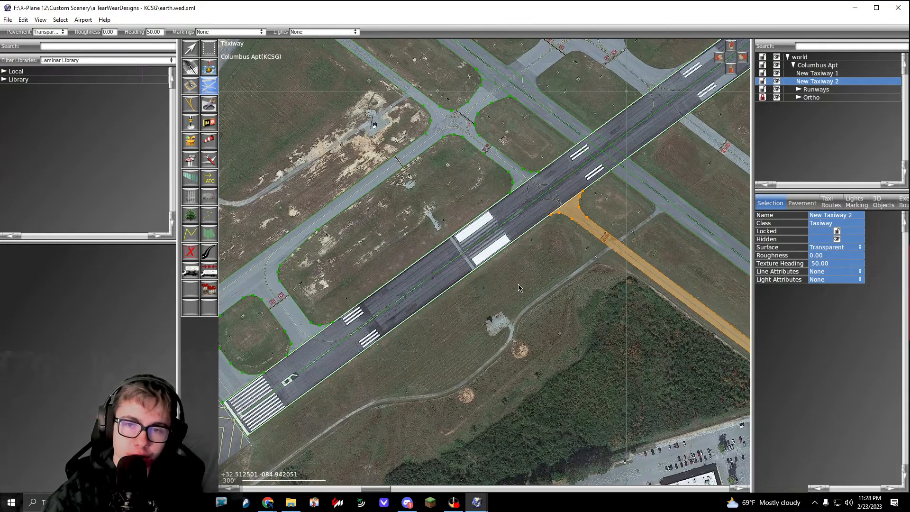
right_click_drag(627, 253, 363, 270)
scroll(558, 330, "up", 4)
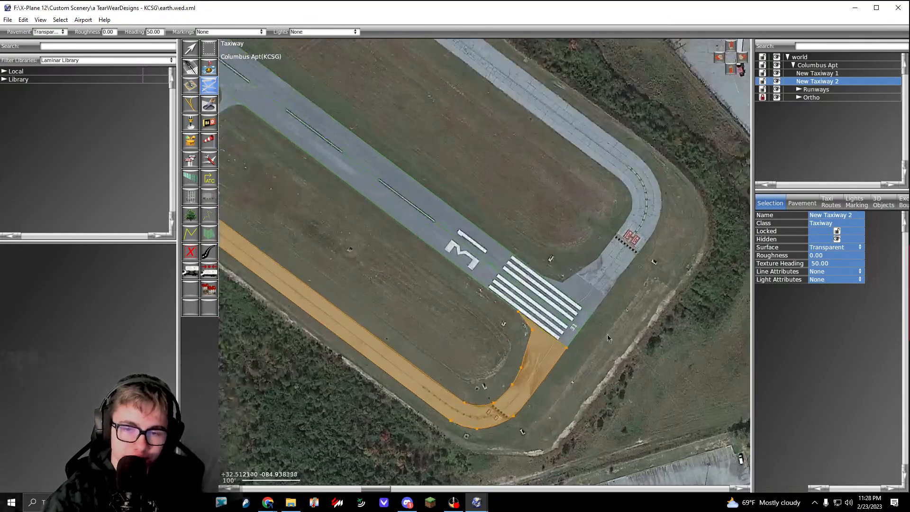
scroll(543, 349, "down", 4)
scroll(408, 192, "up", 15)
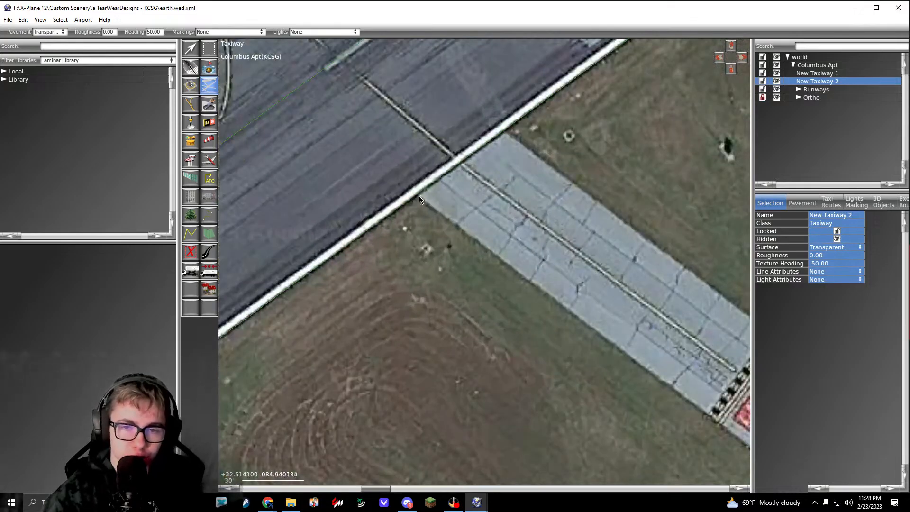
scroll(401, 190, "down", 8)
scroll(725, 431, "up", 2)
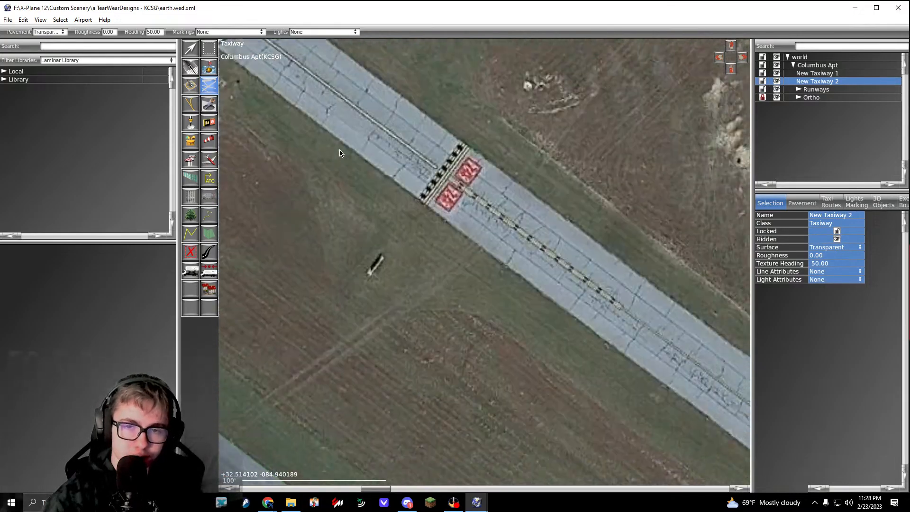
Step: Extend the outline straight along the concrete taxiway's inner edge to the start of the bend near runway 31
right_click_drag(725, 431, 488, 282)
scroll(488, 282, "down", 2)
scroll(632, 381, "up", 3)
right_click_drag(632, 381, 505, 241)
scroll(550, 357, "up", 1)
left_click(517, 302)
Step: Curve the outline round the inside of the concrete taxiway's bend to the runway 31 hold line
scroll(505, 241, "up", 2)
left_click_drag(508, 287, 512, 359)
right_click_drag(481, 371, 536, 311)
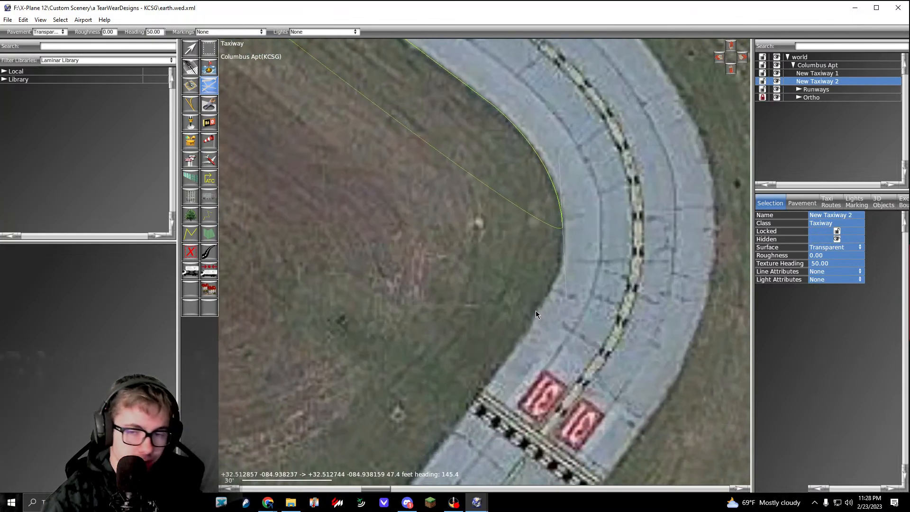
left_click(507, 362)
right_click_drag(508, 363, 520, 345)
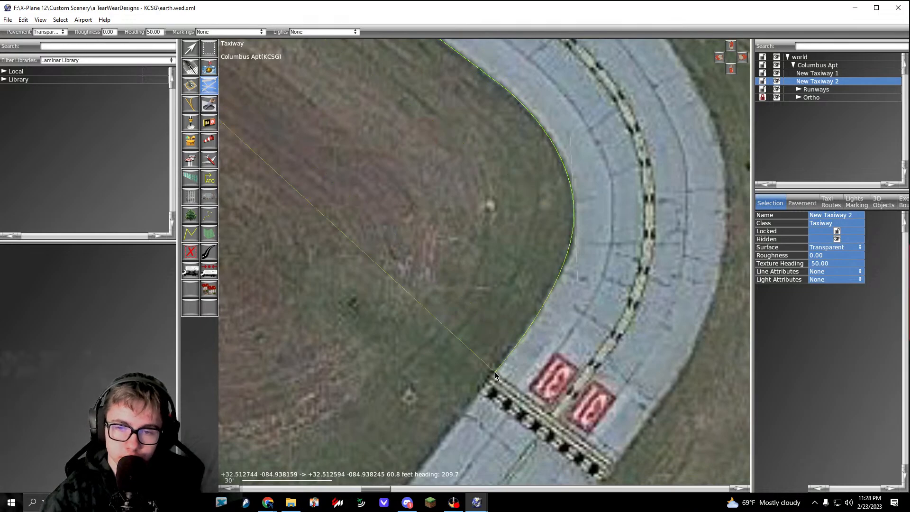
left_click_drag(494, 373, 470, 403)
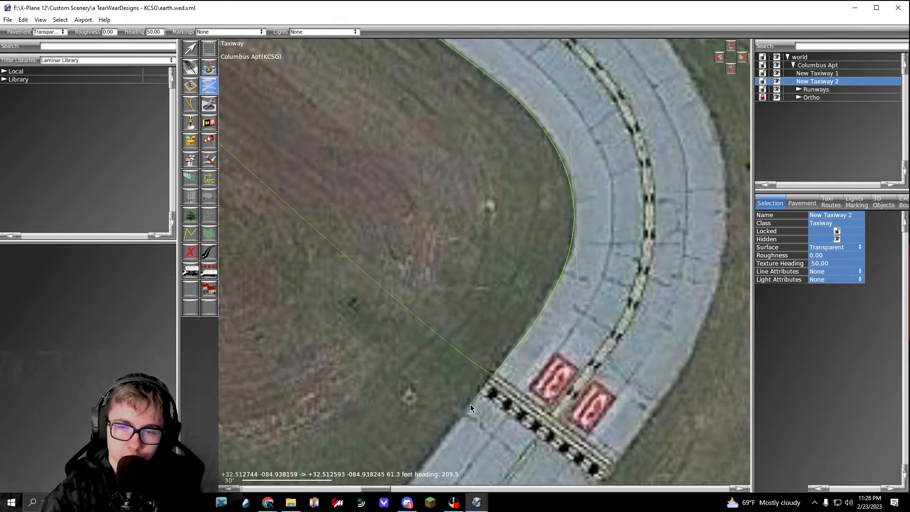
Step: Continue the outline from the hold line along the grass edge to the grass corner beside the runway 31 threshold
right_click_drag(470, 405, 545, 280)
right_click_drag(450, 397, 512, 288)
scroll(524, 275, "up", 1)
left_click(531, 272)
right_click_drag(464, 309, 599, 229)
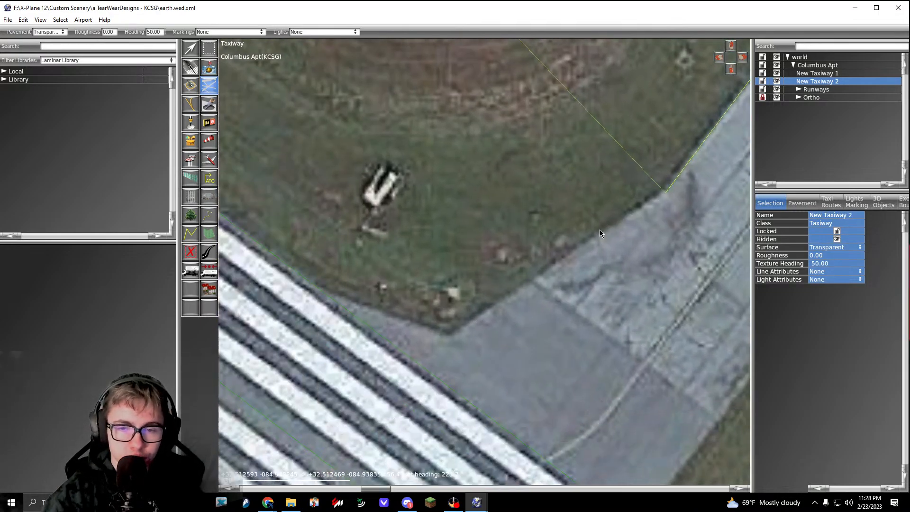
left_click(450, 337)
Step: Trace from the grass corner to runway 31's edge and along the threshold stripes to the outer pavement edge
right_click_drag(407, 323, 358, 235)
left_click(398, 317)
scroll(398, 316, "down", 3)
scroll(451, 347, "up", 5)
left_click(476, 348)
Step: Trace the concrete taxiway's outer edge from the runway 31 pavement corner past the hold line to the start of the bend
scroll(476, 349, "down", 7)
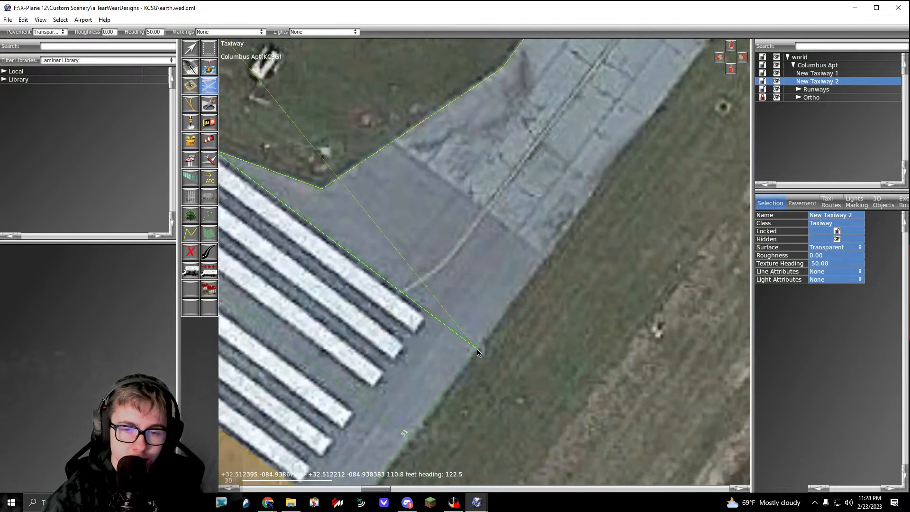
right_click_drag(569, 241, 504, 307)
scroll(558, 217, "up", 5)
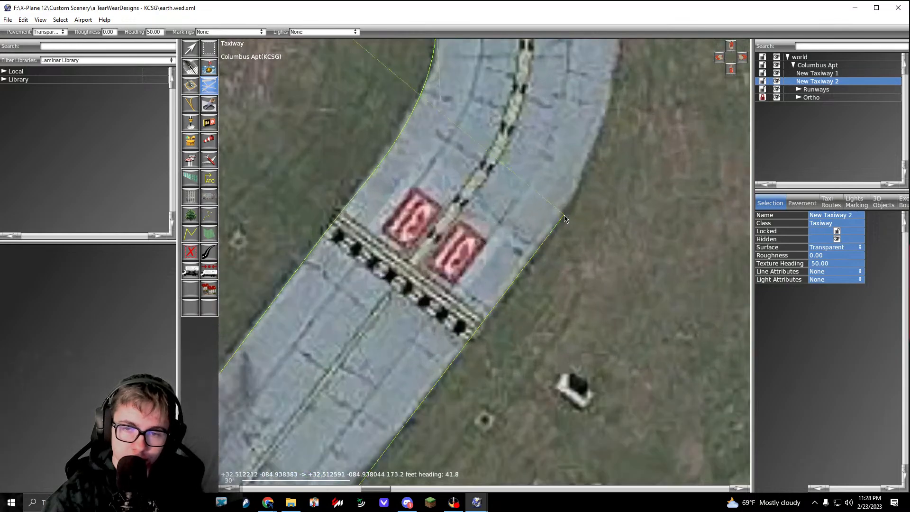
right_click_drag(565, 219, 548, 348)
Step: Curve the outline round the outside of the concrete taxiway's bend to the start of the straight section
left_click_drag(575, 188, 569, 84)
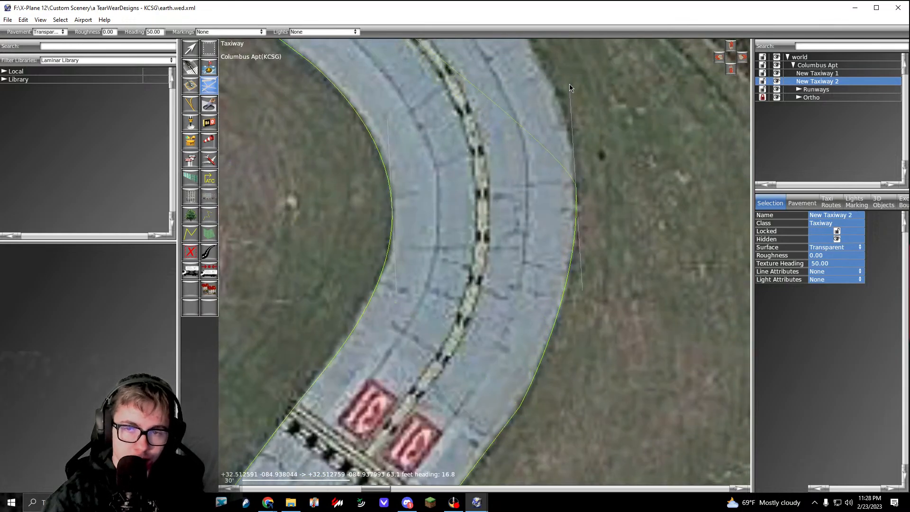
right_click_drag(570, 83, 635, 264)
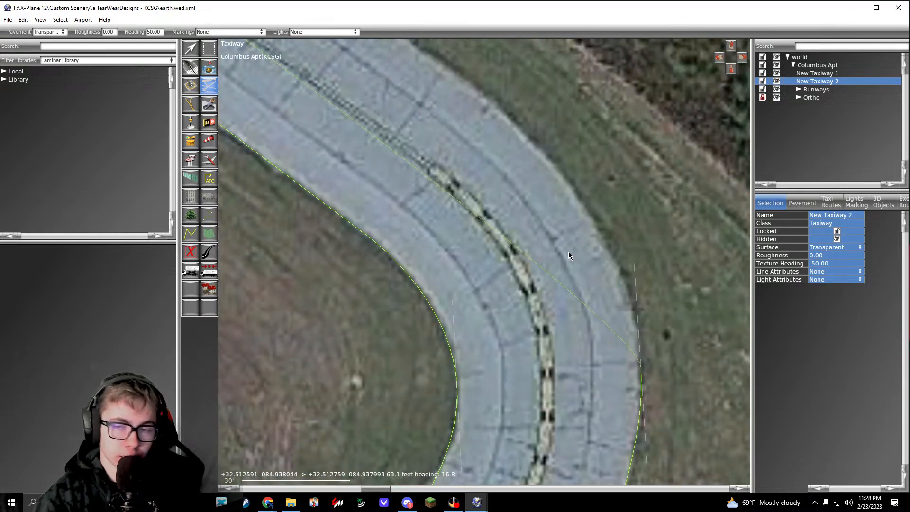
right_click_drag(557, 150, 580, 226)
left_click_drag(511, 172, 453, 131)
scroll(451, 127, "down", 4)
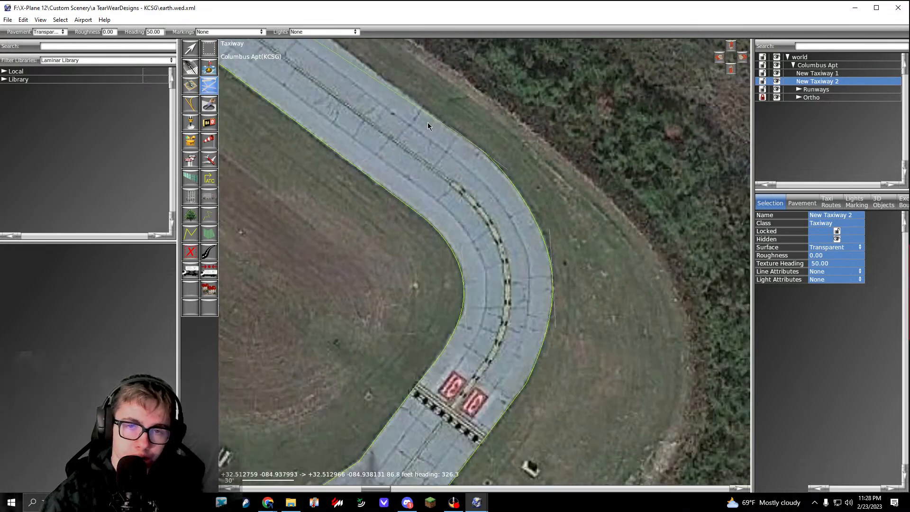
Step: Extend the outline straight along the concrete taxiway's outer edge to runway 06/24's edge and finish the taxiway polygon
right_click_drag(428, 123, 602, 236)
right_click_drag(407, 114, 540, 277)
right_click_drag(379, 161, 571, 308)
right_click_drag(294, 83, 582, 326)
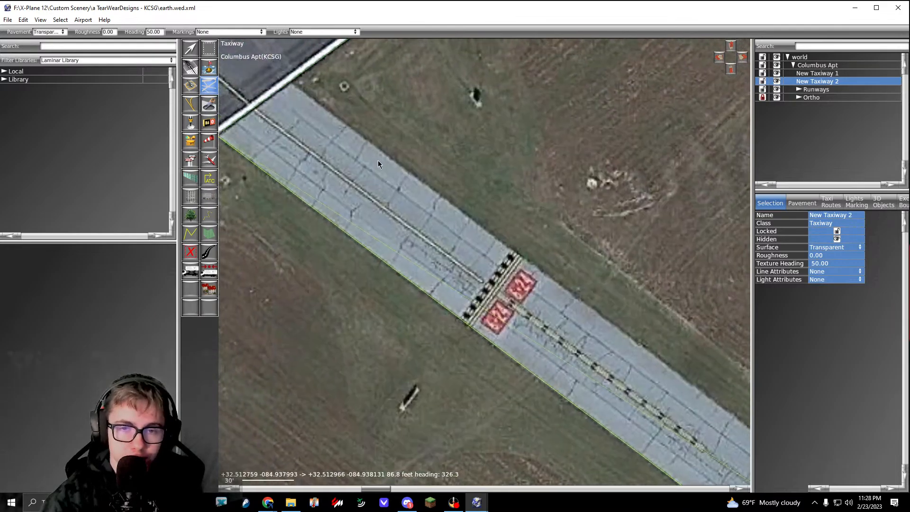
scroll(379, 164, "up", 5)
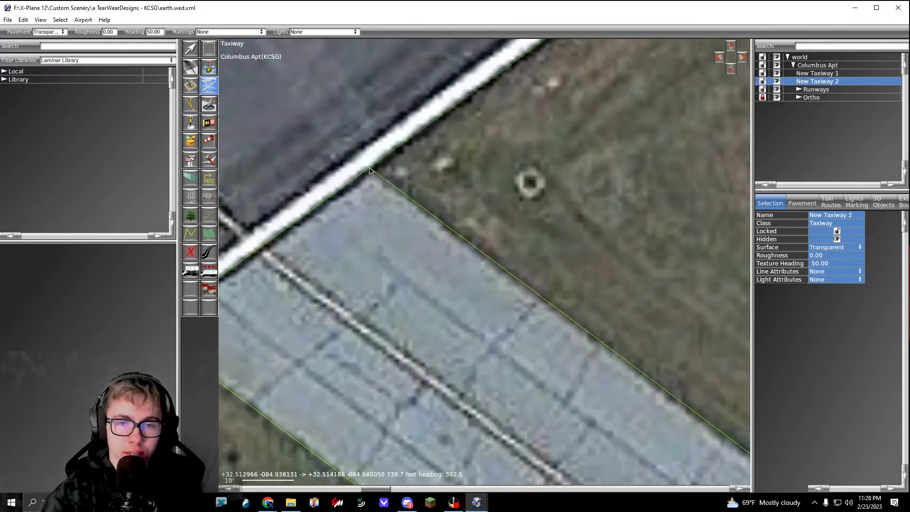
key("Return")
Step: Start a new transparent taxiway outline at the runway 24 threshold corner and run it along the outer pavement edge to the hold line
scroll(412, 204, "down", 10)
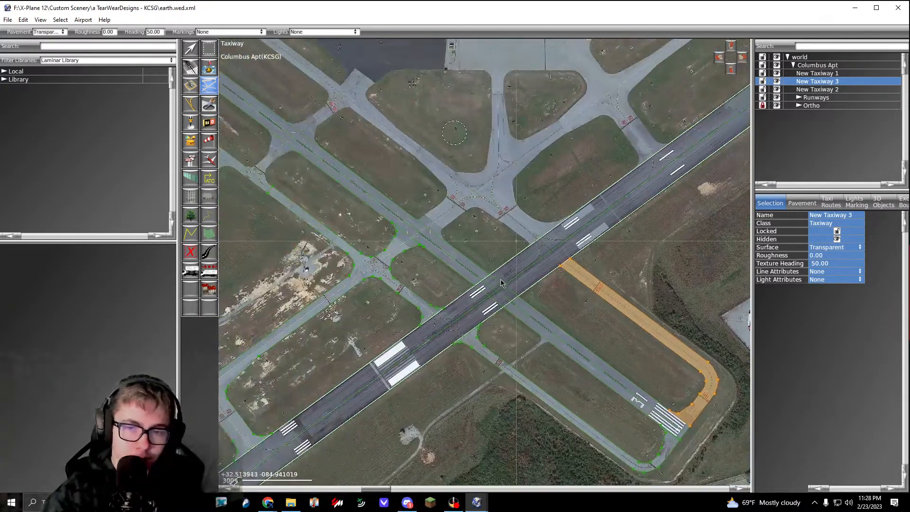
scroll(393, 245, "up", 1)
right_click_drag(392, 245, 327, 302)
right_click_drag(540, 279, 432, 260)
right_click_drag(601, 175, 313, 351)
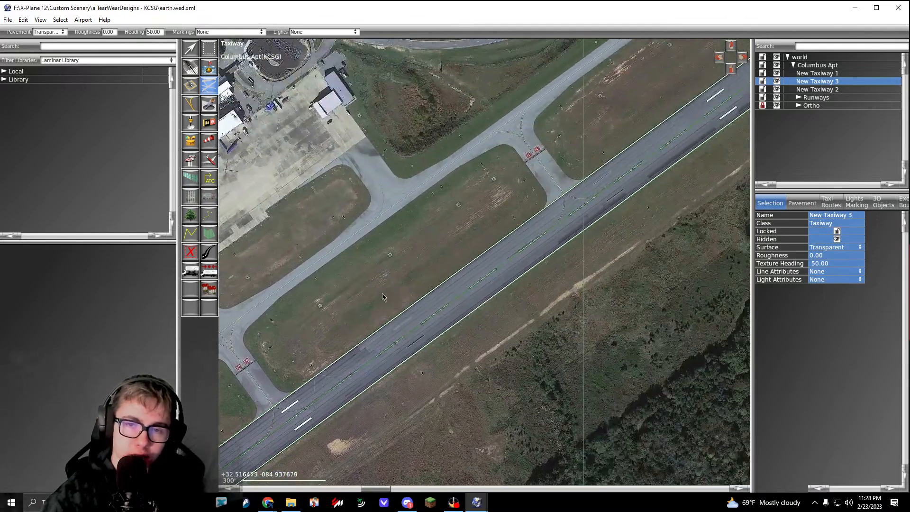
right_click_drag(521, 199, 393, 291)
right_click_drag(578, 132, 420, 232)
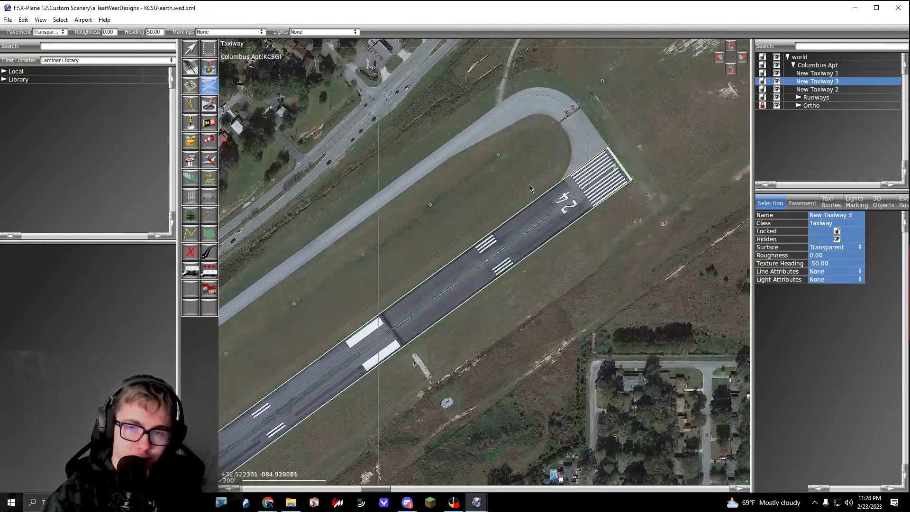
scroll(596, 137, "up", 10)
scroll(545, 215, "up", 3)
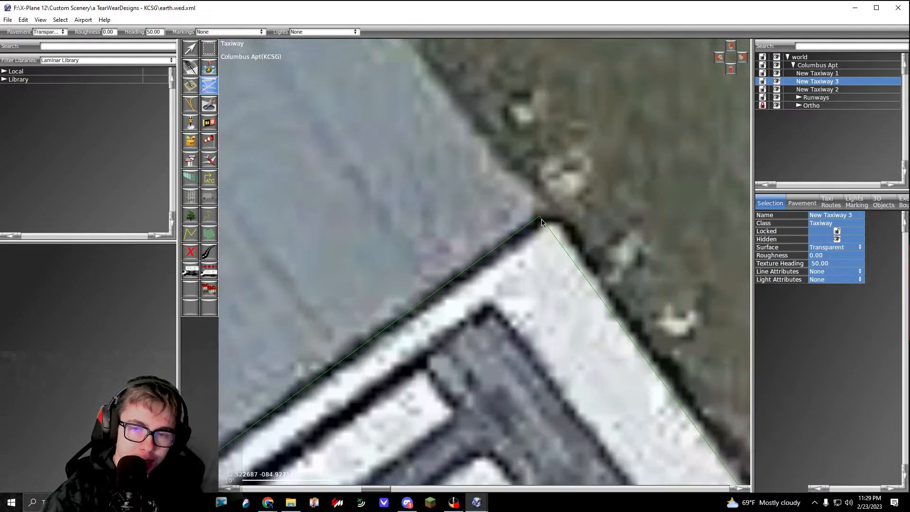
scroll(541, 221, "down", 8)
scroll(525, 203, "up", 5)
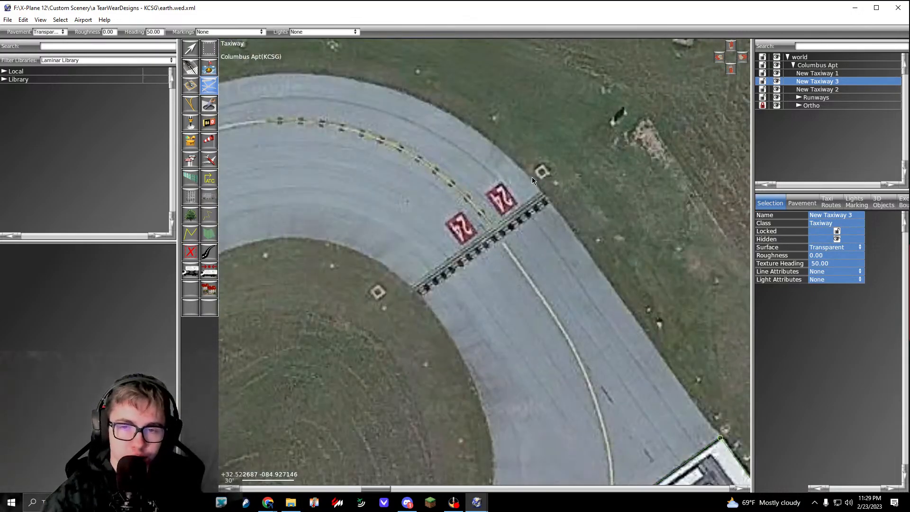
left_click(541, 193)
scroll(554, 209, "down", 2)
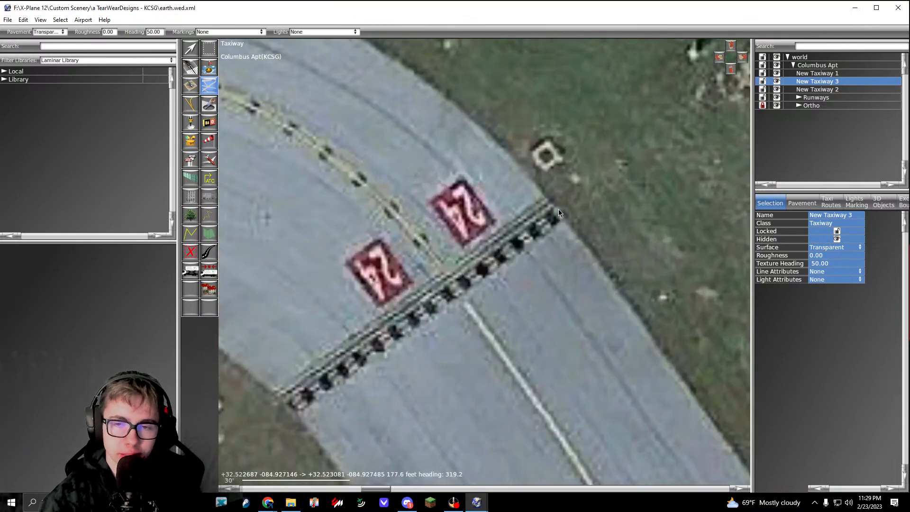
Step: Curve the outline from the runway 24 hold line round the outside of the bend to just past the dirt track
scroll(584, 268, "up", 4)
left_click_drag(511, 169, 418, 129)
right_click_drag(430, 131, 627, 215)
left_click_drag(402, 167, 252, 157)
right_click_drag(253, 157, 494, 124)
left_click_drag(337, 185, 286, 202)
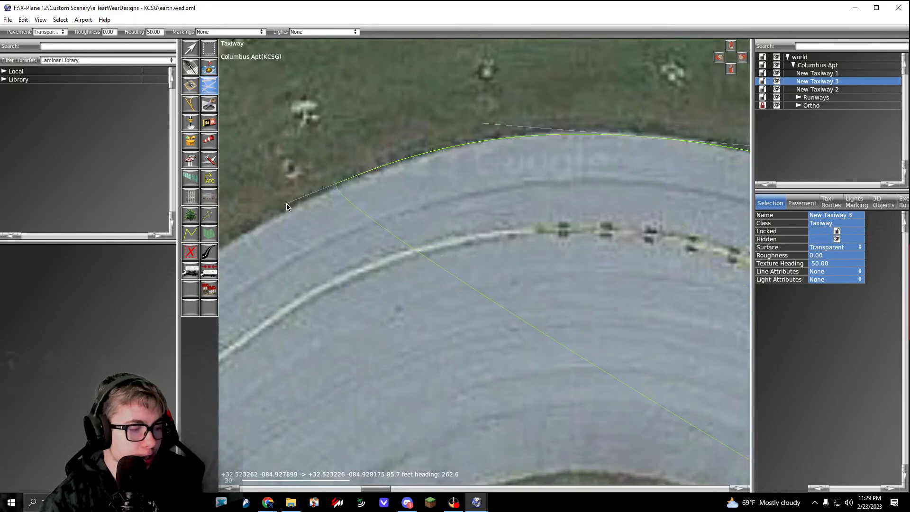
right_click_drag(316, 232, 529, 165)
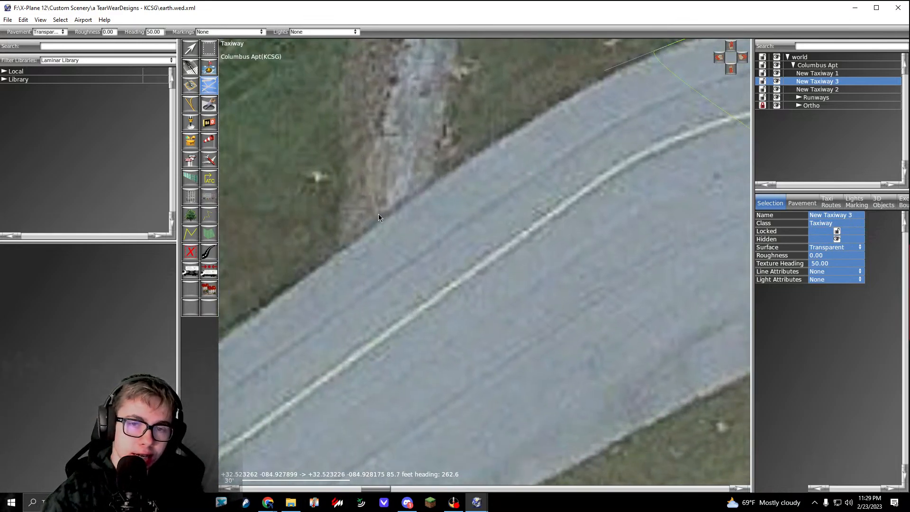
left_click_drag(376, 223, 322, 258)
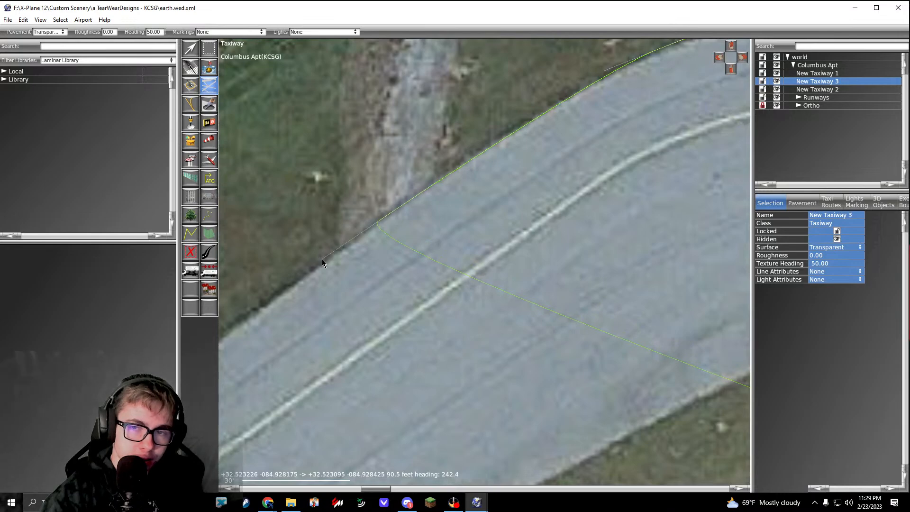
Step: Extend the outline straight along the parallel taxiway's outer edge to where the pavement starts widening toward the apron turnoff
scroll(323, 258, "down", 5)
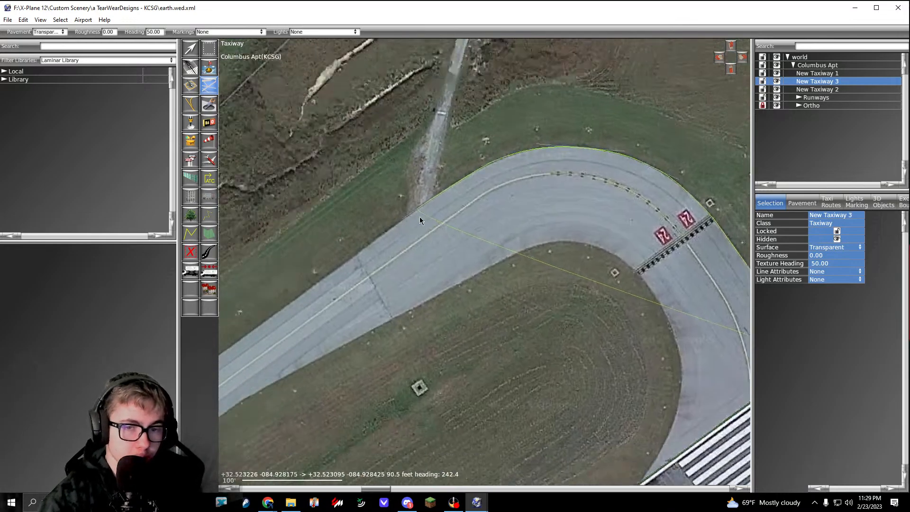
scroll(419, 217, "up", 1)
right_click_drag(371, 281, 499, 212)
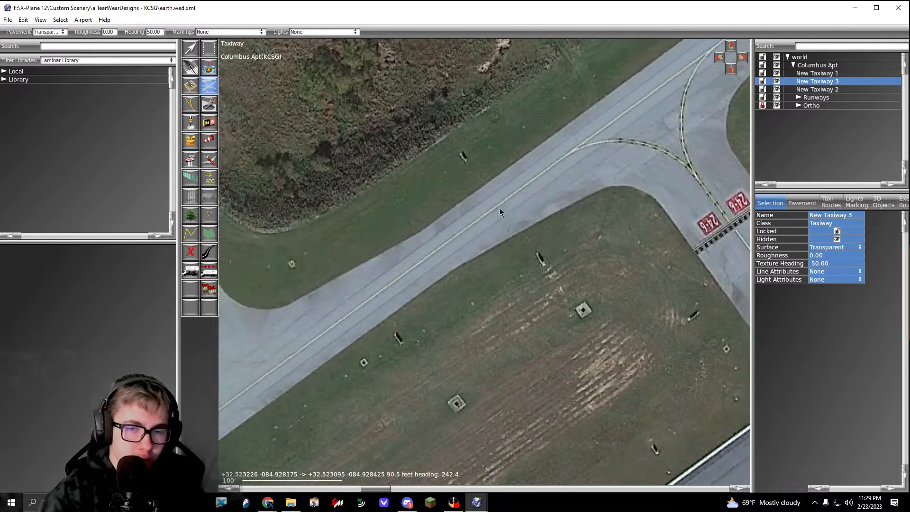
scroll(410, 234, "up", 6)
left_click(421, 244)
scroll(421, 244, "down", 7)
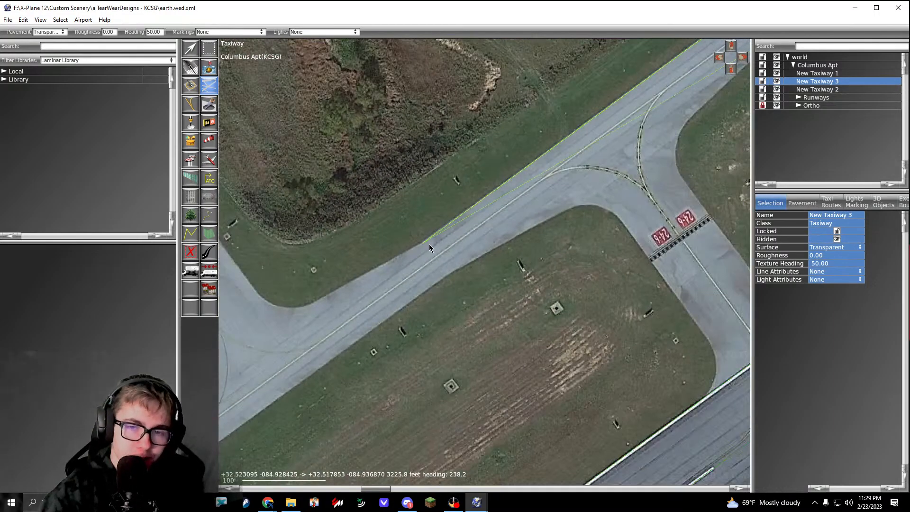
scroll(428, 243, "up", 7)
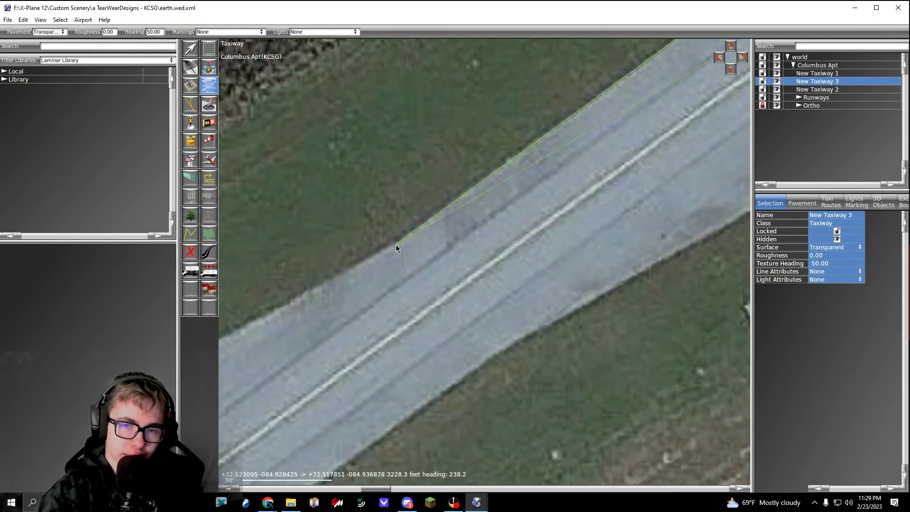
left_click(396, 244)
Step: Take the outline straight across the parallel taxiway to its runway-side edge, where the pavement starts widening
right_click_drag(446, 308, 375, 226)
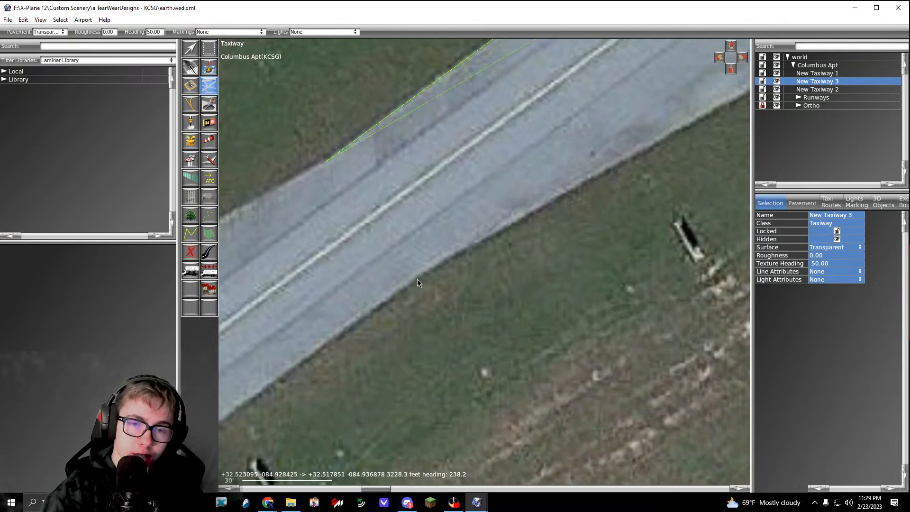
left_click(420, 278)
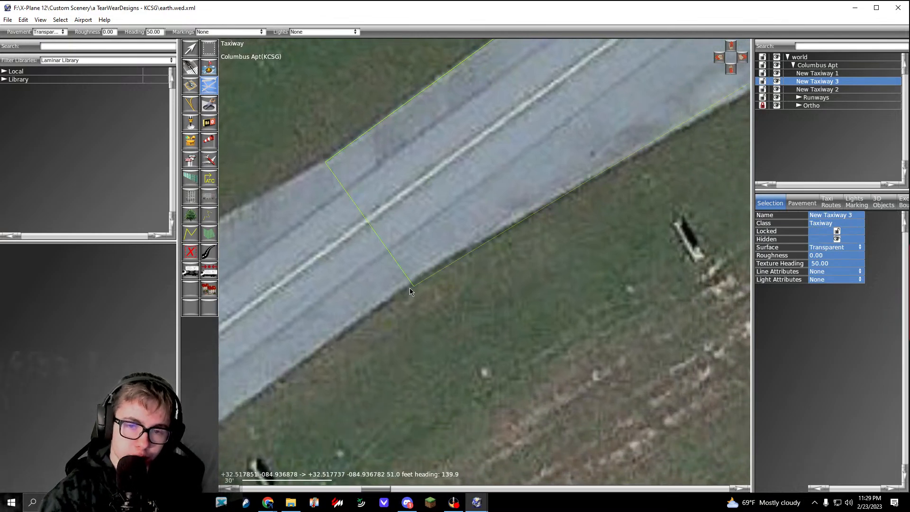
left_click(405, 289)
left_click(435, 266)
Step: Follow the parallel taxiway's runway-side edge and curve the outline round the grass corner into the connector with the 24-6 hold line
scroll(435, 267, "down", 4)
right_click_drag(640, 156, 442, 231)
scroll(532, 206, "up", 6)
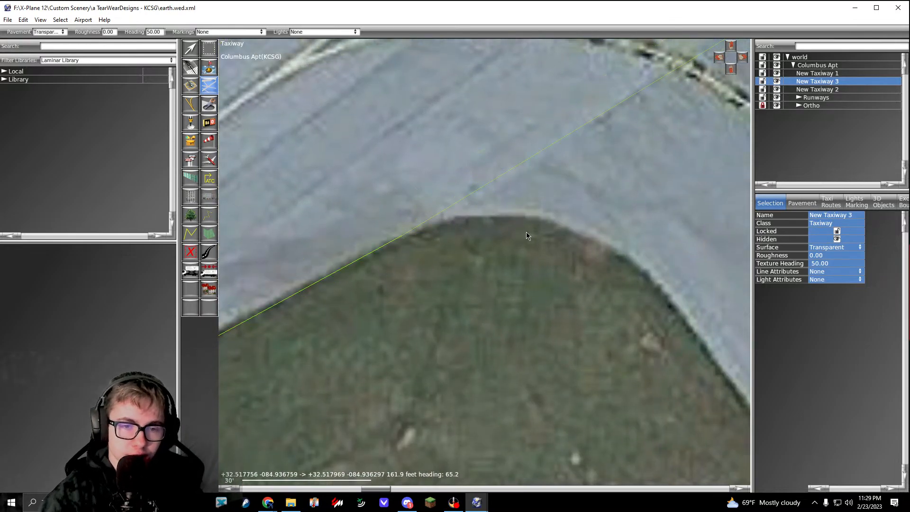
right_click_drag(526, 232, 477, 220)
left_click_drag(492, 220, 547, 237)
right_click_drag(604, 288, 529, 218)
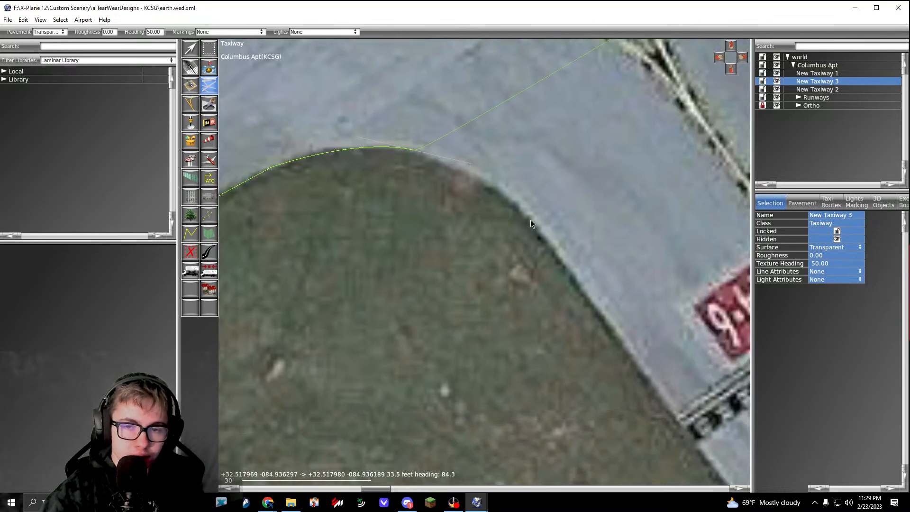
left_click_drag(536, 225, 559, 253)
Step: Continue the outline along the connector's edge past the 24-6 hold line and curve it to runway 06/24's edge
scroll(579, 332, "down", 6)
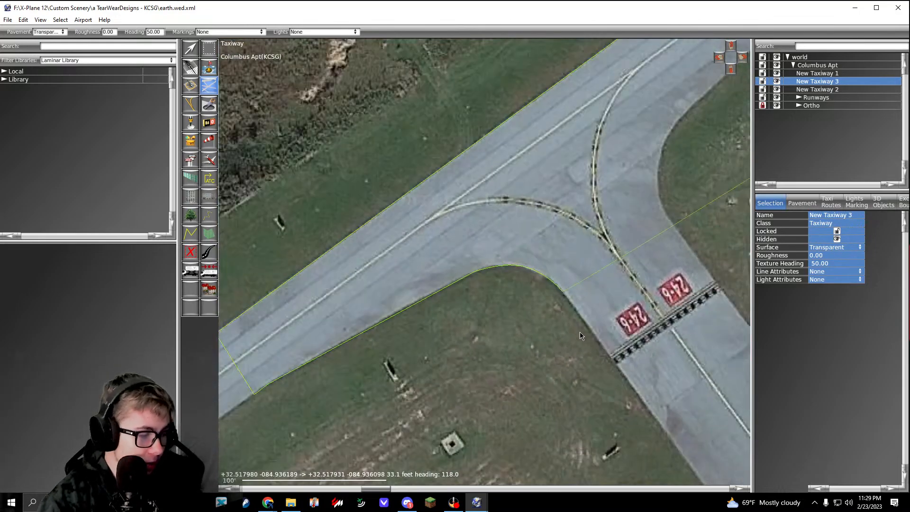
right_click_drag(579, 331, 494, 212)
scroll(495, 226, "up", 4)
scroll(495, 226, "up", 1)
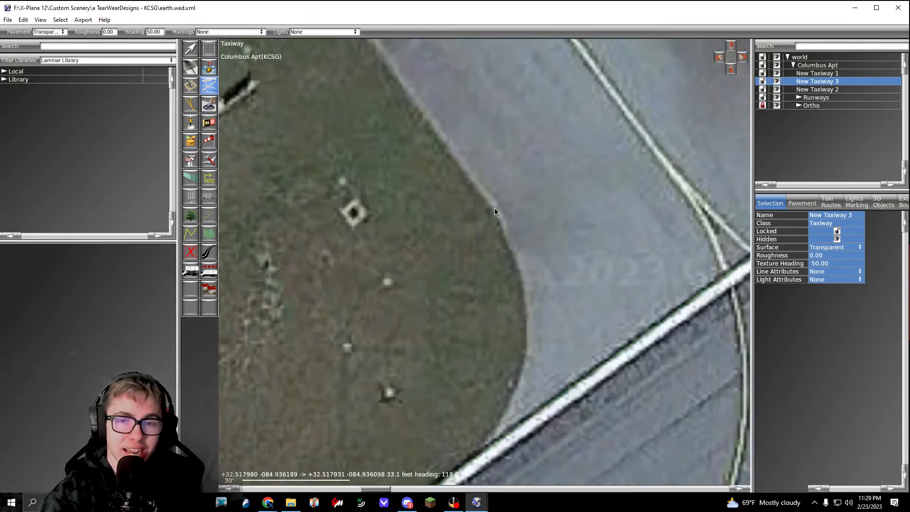
left_click(495, 207)
right_click_drag(516, 303, 513, 240)
left_click_drag(523, 268, 527, 307)
left_click(486, 381)
Step: Run the outline along runway 06/24's edge across the connector mouth and curve it round the opposite grass corner
scroll(486, 380, "down", 4)
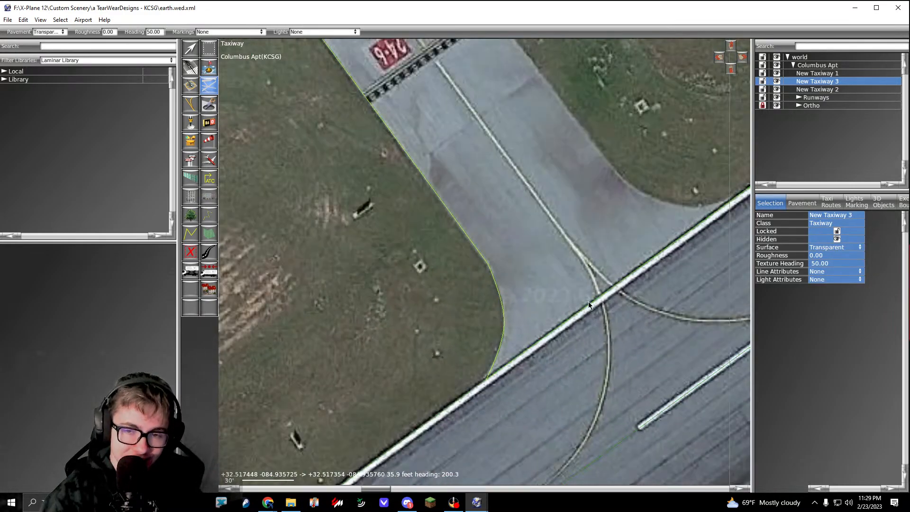
right_click_drag(734, 209, 614, 263)
scroll(617, 251, "up", 5)
left_click(619, 252)
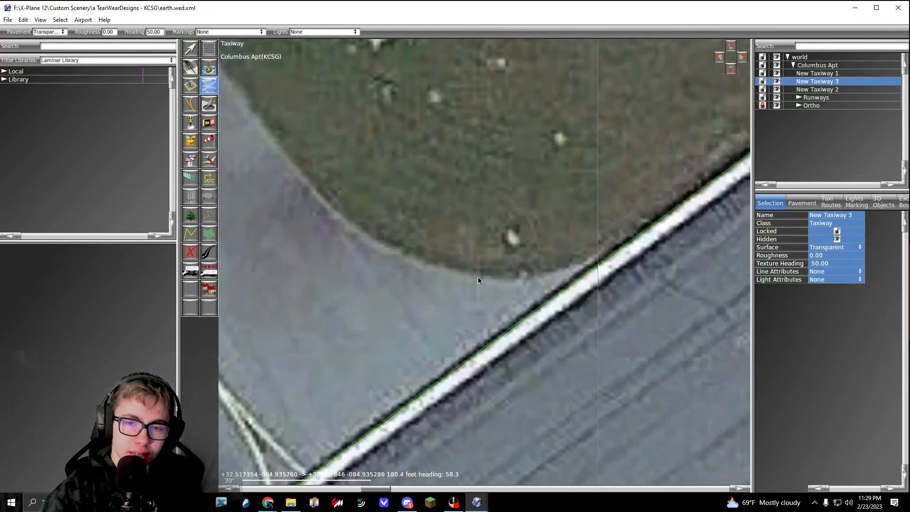
left_click_drag(473, 274, 420, 266)
right_click_drag(421, 268, 504, 317)
left_click_drag(386, 225, 343, 169)
Step: Extend the outline straight back along the connector's opposite edge, past the 24-6 hold line to the next bend
scroll(343, 169, "down", 1)
scroll(342, 166, "down", 4)
right_click_drag(342, 167, 382, 261)
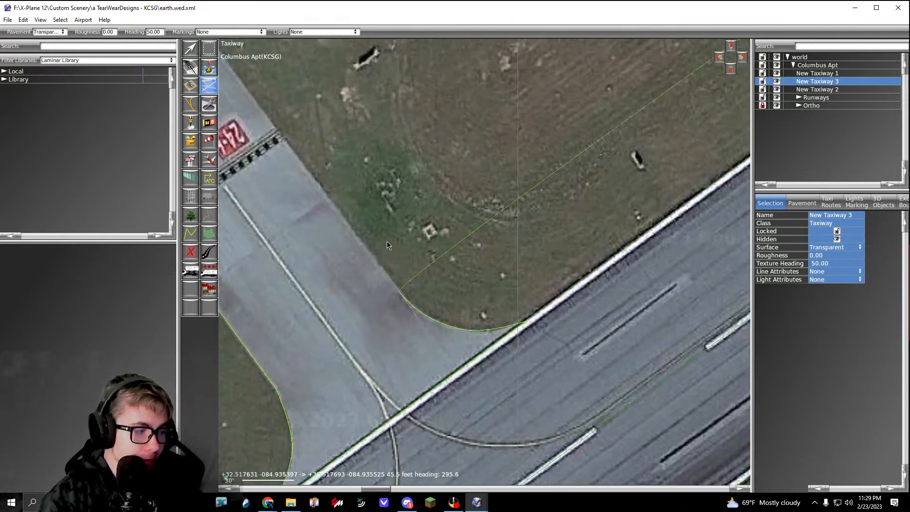
right_click_drag(340, 153, 436, 282)
scroll(330, 177, "up", 4)
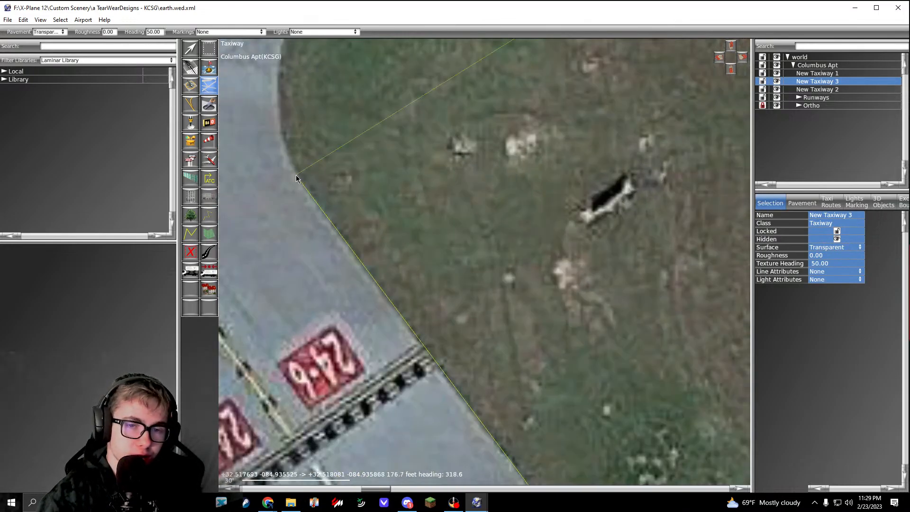
Step: Curve the outline round the grass bend from the connector back onto the parallel taxiway's runway-side edge
right_click_drag(297, 59, 372, 207)
left_click(364, 171)
left_click_drag(376, 132, 382, 113)
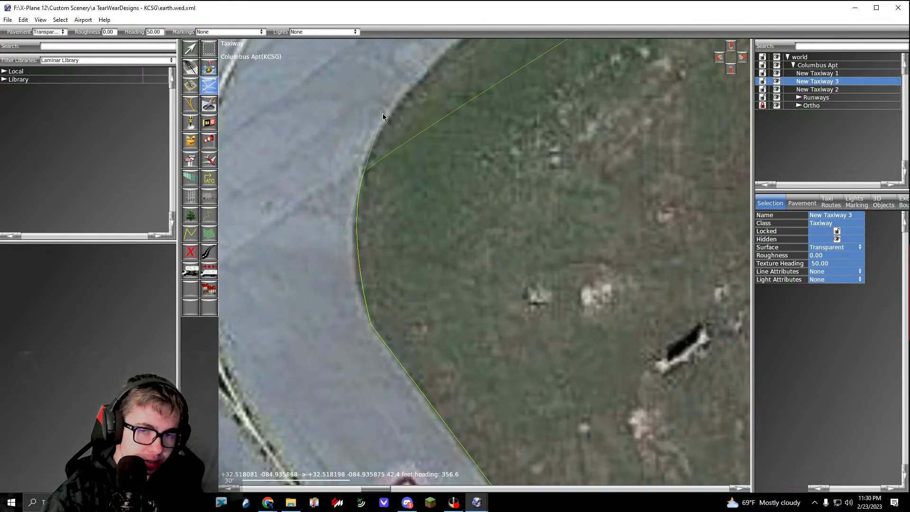
right_click_drag(463, 41, 386, 195)
left_click_drag(408, 166, 447, 135)
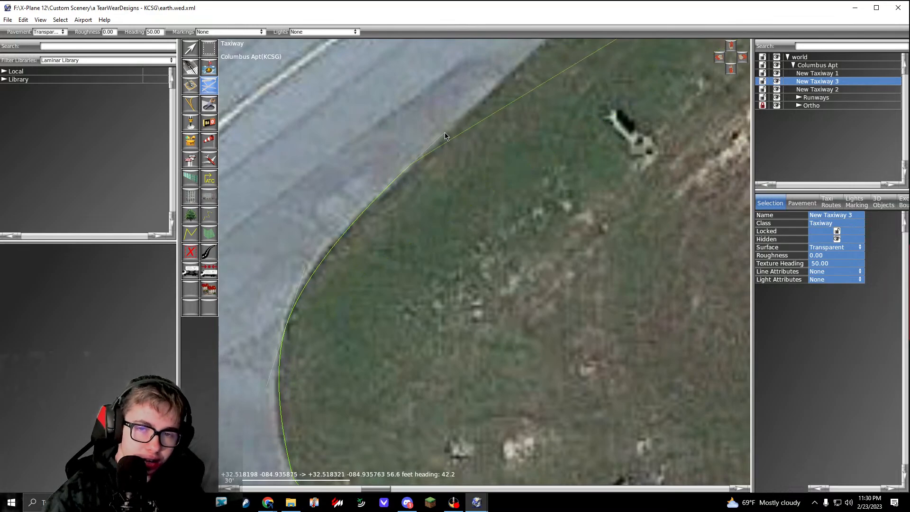
Step: Extend the outline along the grass edge to where the parallel taxiway narrows to its regular width
scroll(450, 123, "down", 5)
right_click_drag(545, 45, 442, 197)
scroll(459, 185, "up", 6)
left_click(418, 208)
scroll(420, 210, "down", 9)
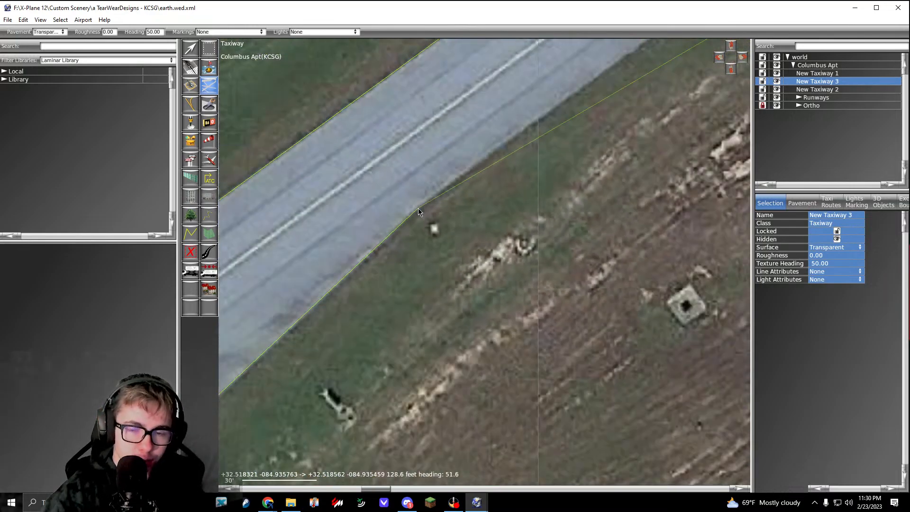
Step: Extend the outline straight along the parallel taxiway's runway-side edge to where the pavement widens toward the next connector
right_click_drag(487, 161, 426, 226)
right_click_drag(694, 43, 492, 205)
scroll(474, 195, "up", 5)
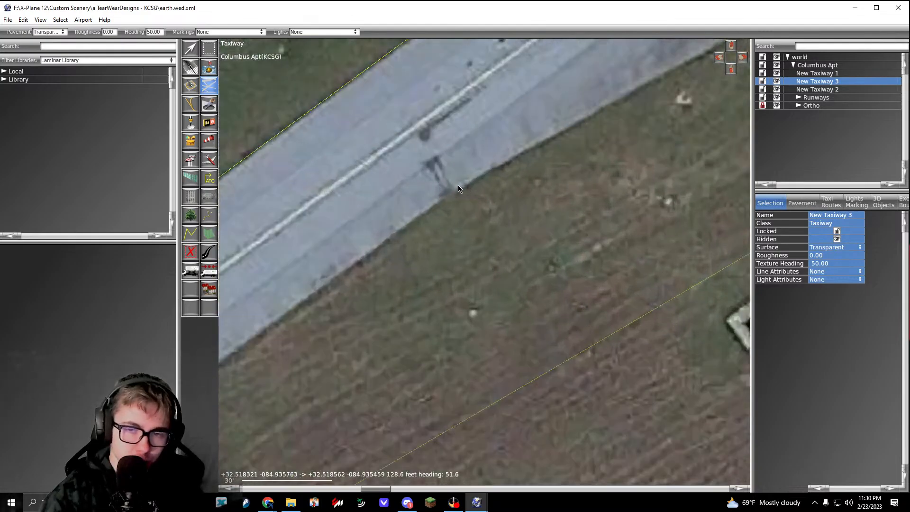
left_click(471, 180)
scroll(471, 180, "down", 5)
scroll(542, 161, "up", 5)
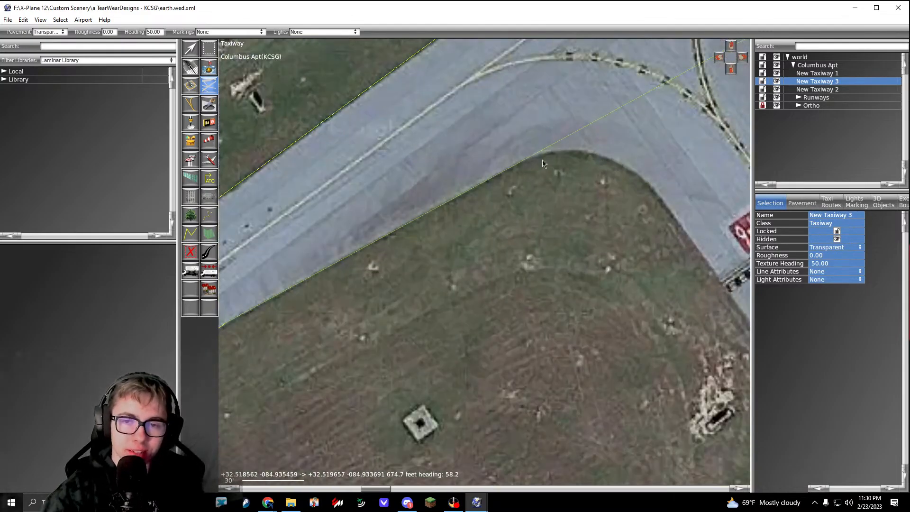
Step: Continue the outline along the widening pavement and curve it round the grass corner onto the connector's edge
left_click(526, 152)
right_click_drag(690, 150, 511, 189)
left_click_drag(521, 196, 591, 237)
right_click_drag(645, 321, 583, 233)
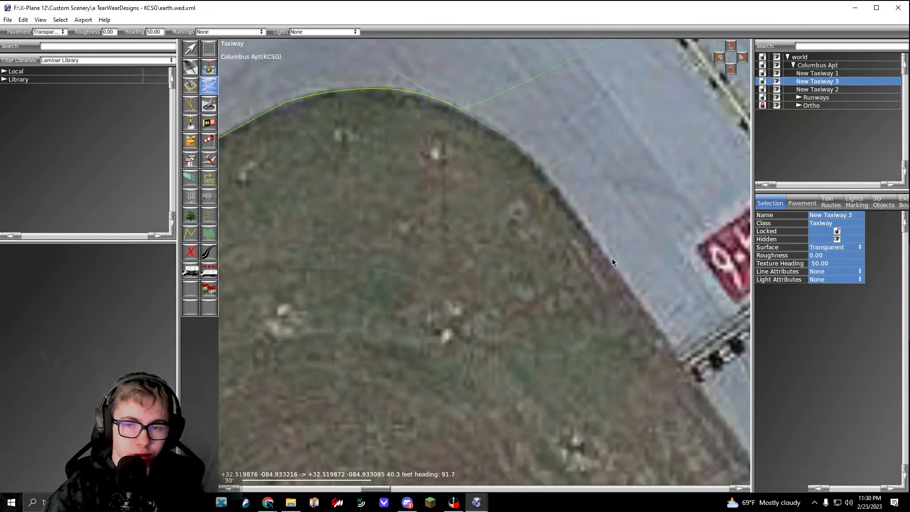
left_click_drag(613, 258, 654, 318)
Step: Extend the outline along the connector's edge past the 24-6 hold line and into the flare toward the runway
scroll(596, 276, "down", 4)
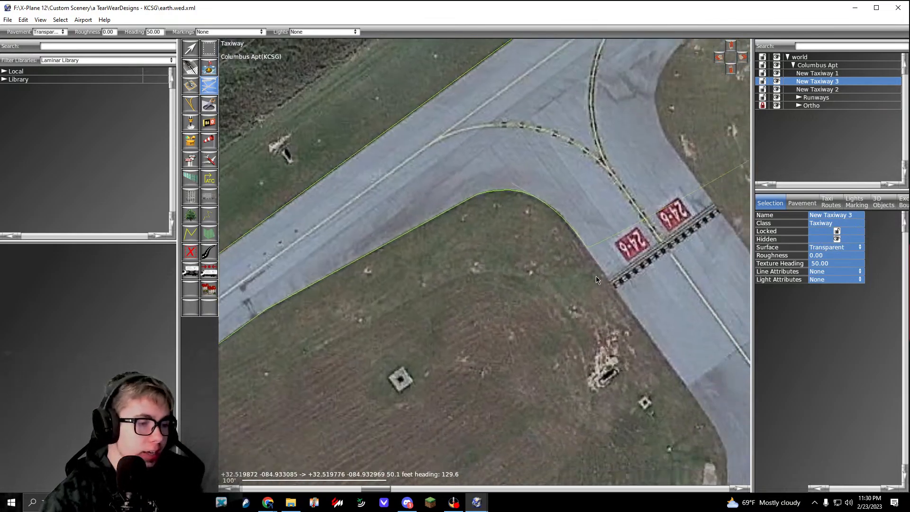
right_click_drag(596, 276, 531, 220)
right_click_drag(583, 271, 526, 199)
scroll(587, 290, "up", 4)
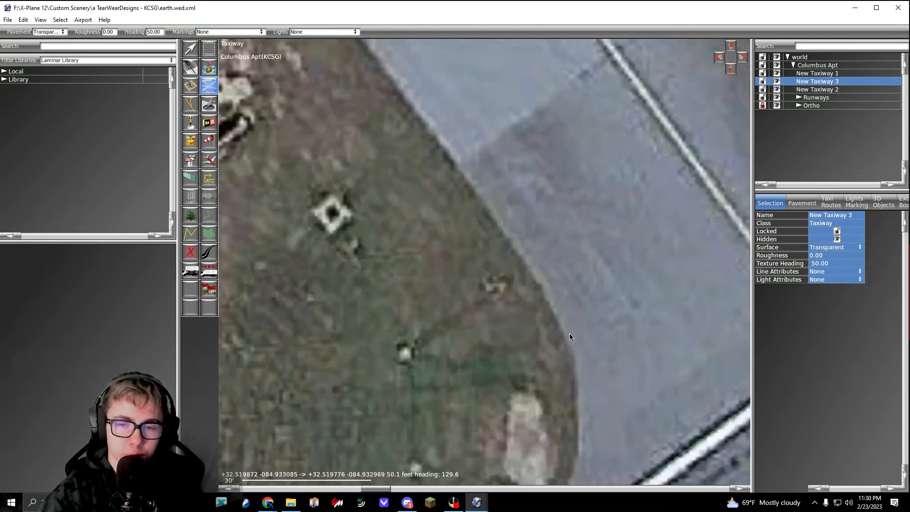
right_click_drag(561, 335, 537, 217)
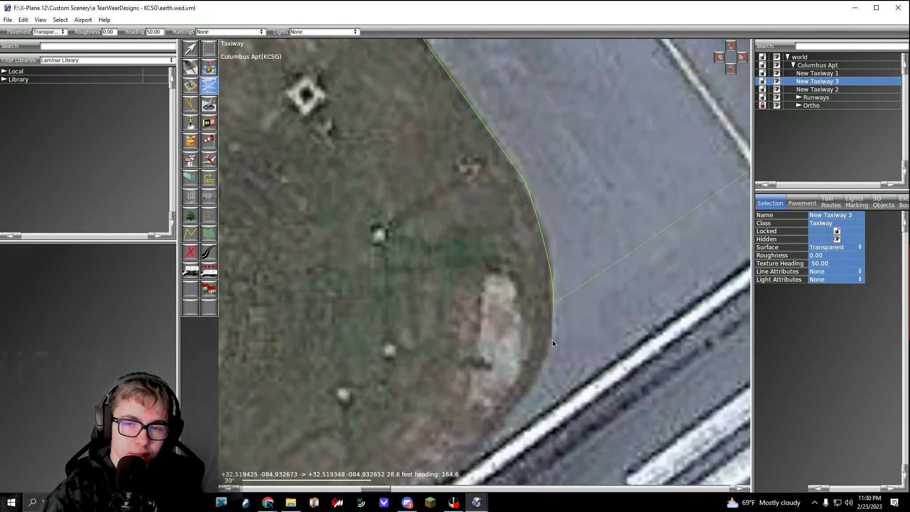
Step: Curve the outline round the remaining grass flare and end it on the runway's white edge line
right_click_drag(553, 340, 584, 249)
left_click(508, 369)
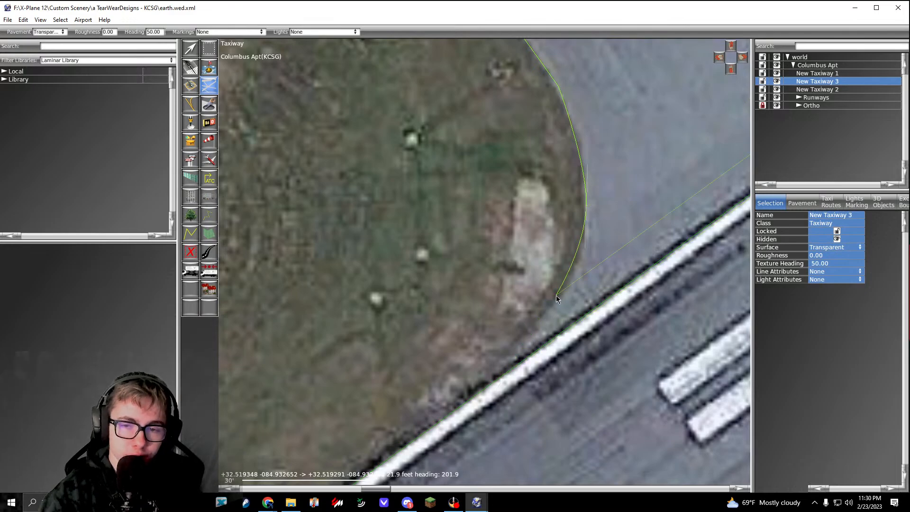
left_click_drag(531, 328, 530, 337)
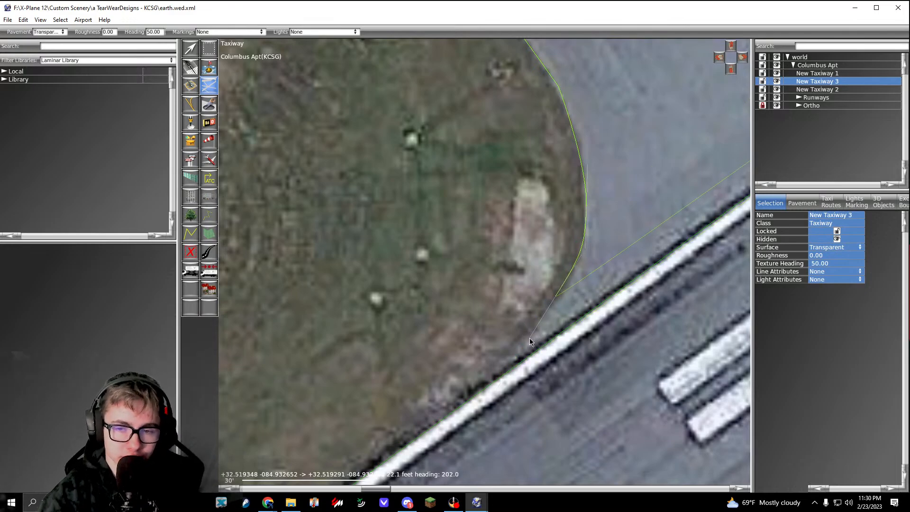
left_click(521, 370)
Step: Extend the outline straight along the runway edge line across the connector's mouth to its opposite flare
scroll(521, 371, "down", 4)
right_click_drag(711, 163, 509, 266)
scroll(628, 244, "up", 6)
left_click(631, 245)
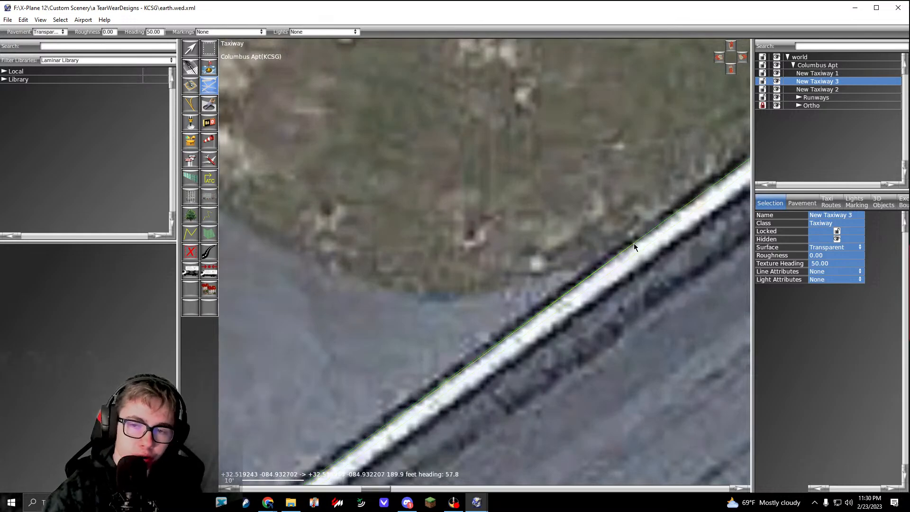
Step: Curve the outline off the runway round the flare and back along the connector's opposite edge past the 24-6 hold line
left_click_drag(465, 298, 413, 302)
right_click_drag(335, 253, 515, 280)
left_click_drag(391, 222, 332, 165)
scroll(336, 167, "down", 6)
right_click_drag(347, 174, 502, 360)
right_click_drag(359, 216, 502, 375)
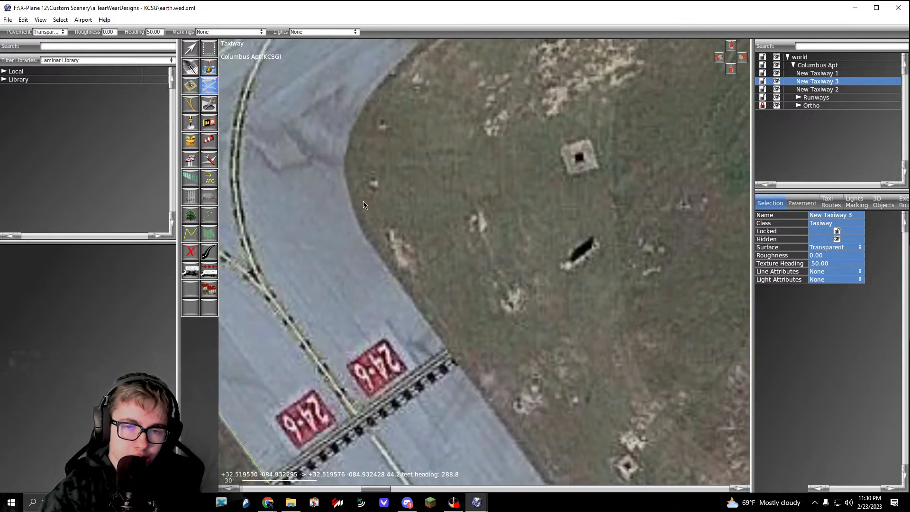
scroll(363, 201, "up", 6)
Step: Curve the outline round the grass bend from the connector toward the parallel taxiway
right_click_drag(332, 65, 408, 215)
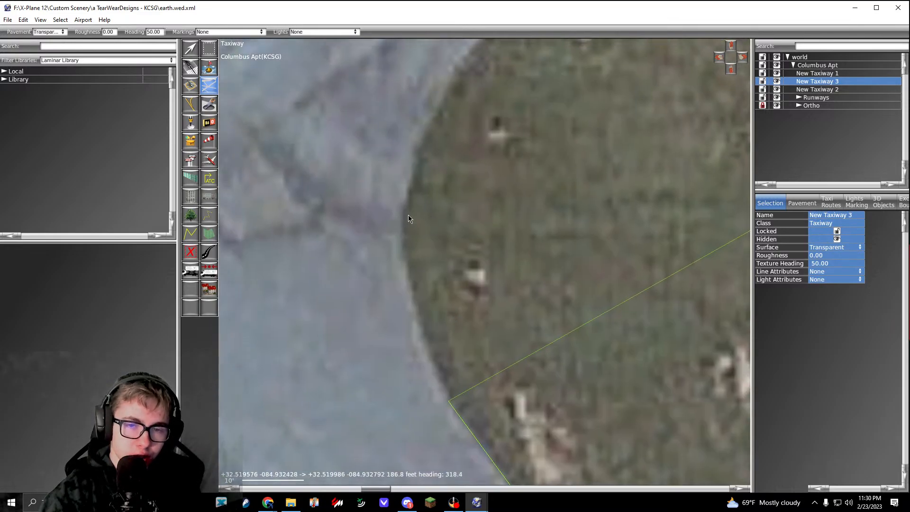
left_click_drag(408, 214, 419, 138)
right_click_drag(465, 71, 374, 230)
scroll(429, 193, "down", 2)
right_click_drag(437, 190, 370, 263)
left_click_drag(397, 202, 480, 132)
Step: Extend the outline along the tapering grass edge to where the parallel taxiway reaches its regular width
scroll(480, 132, "down", 3)
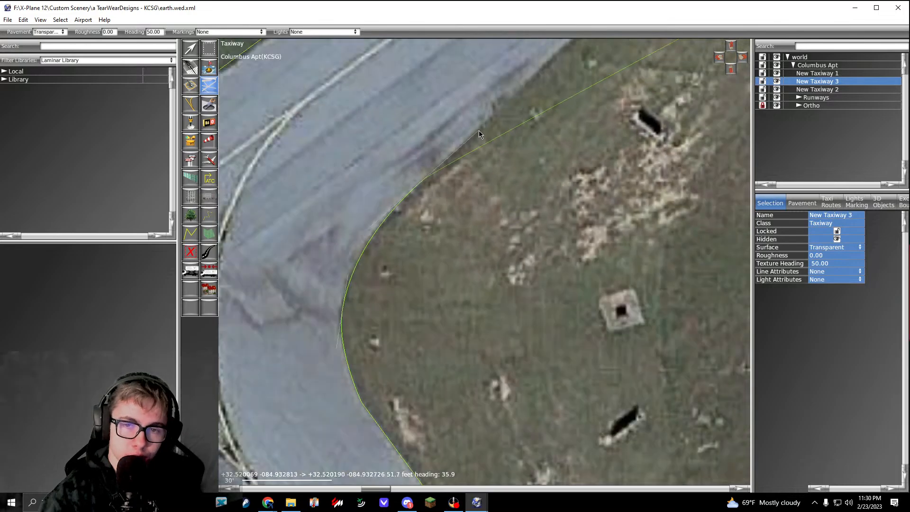
right_click_drag(535, 71, 400, 232)
right_click_drag(538, 119, 396, 260)
scroll(425, 211, "up", 3)
left_click(447, 206)
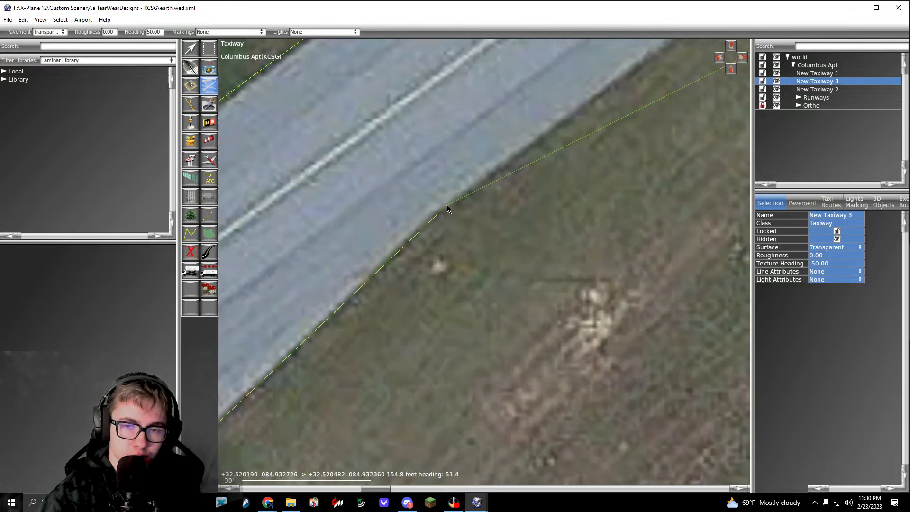
Step: Extend the outline straight along the parallel taxiway's runway-side edge to where it widens toward the runway 24 end
scroll(447, 205, "down", 7)
right_click_drag(654, 52, 303, 295)
right_click_drag(691, 81, 417, 272)
right_click_drag(589, 157, 440, 260)
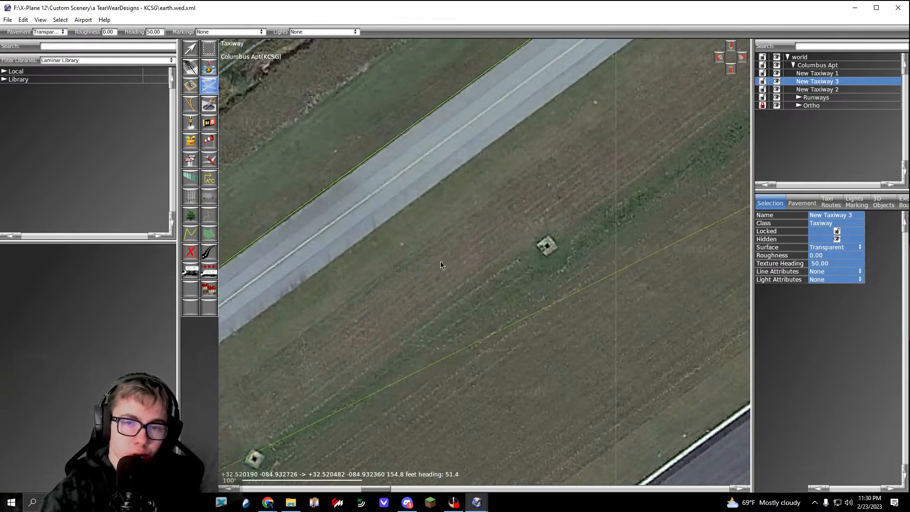
right_click_drag(532, 166, 405, 292)
right_click_drag(725, 81, 407, 289)
right_click_drag(572, 172, 432, 280)
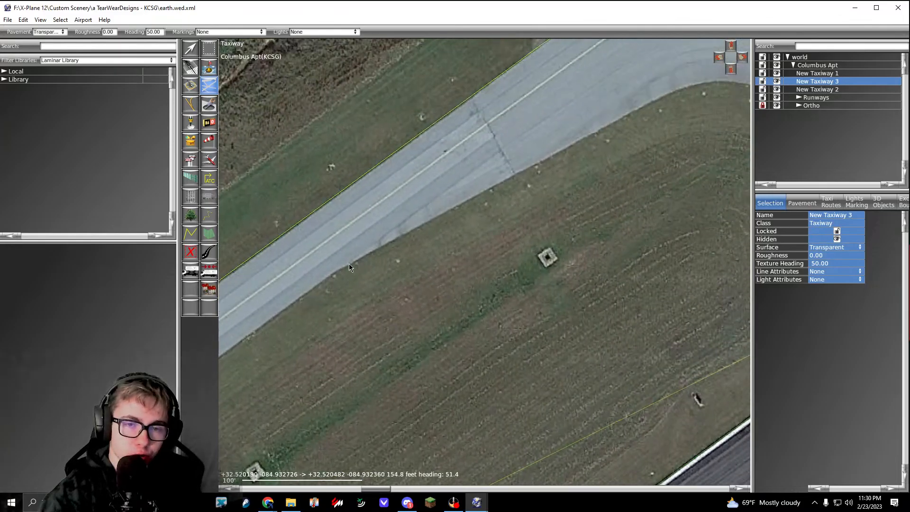
scroll(349, 264, "up", 7)
left_click(313, 280)
Step: Extend the outline along the widening pavement's grass edge to the start of the turn toward runway 24
scroll(314, 280, "down", 7)
right_click_drag(569, 143, 428, 237)
scroll(522, 206, "up", 4)
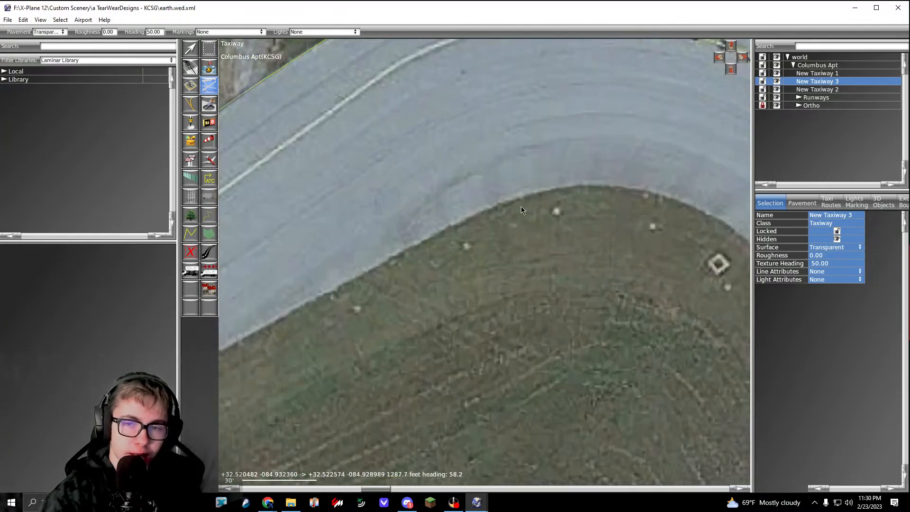
left_click(491, 207)
Step: Curve the outline round the inner grass edge of the turn, past the runway 24 hold line
right_click_drag(597, 203, 488, 229)
scroll(535, 216, "up", 2)
left_click_drag(558, 221, 670, 260)
right_click_drag(694, 287, 436, 140)
left_click_drag(528, 257, 573, 325)
right_click_drag(560, 312, 468, 115)
left_click_drag(528, 289, 535, 330)
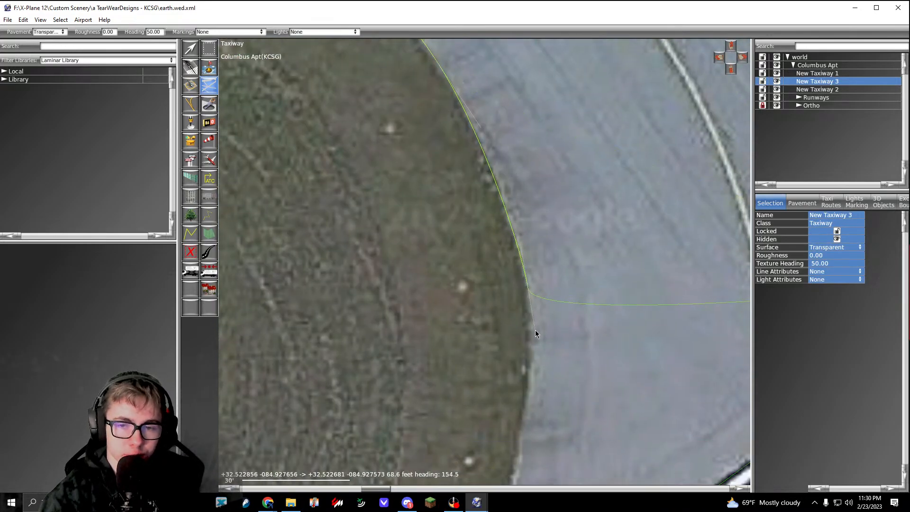
Step: Finish the inner curve at the runway 24 edge line, complete the taxiway polygon and deselect it
right_click_drag(536, 329, 558, 128)
left_click_drag(538, 263, 525, 319)
right_click_drag(525, 318, 596, 151)
left_click_drag(525, 300, 502, 343)
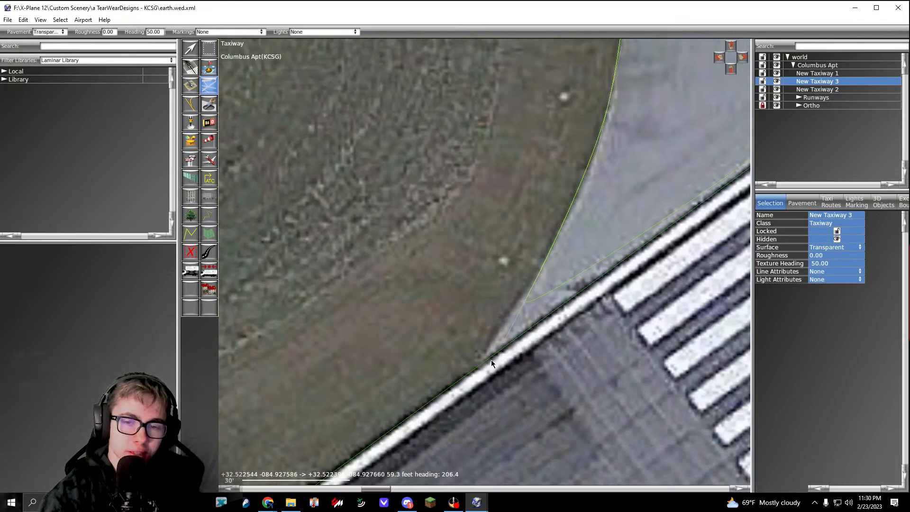
scroll(490, 360, "down", 5)
key("Return")
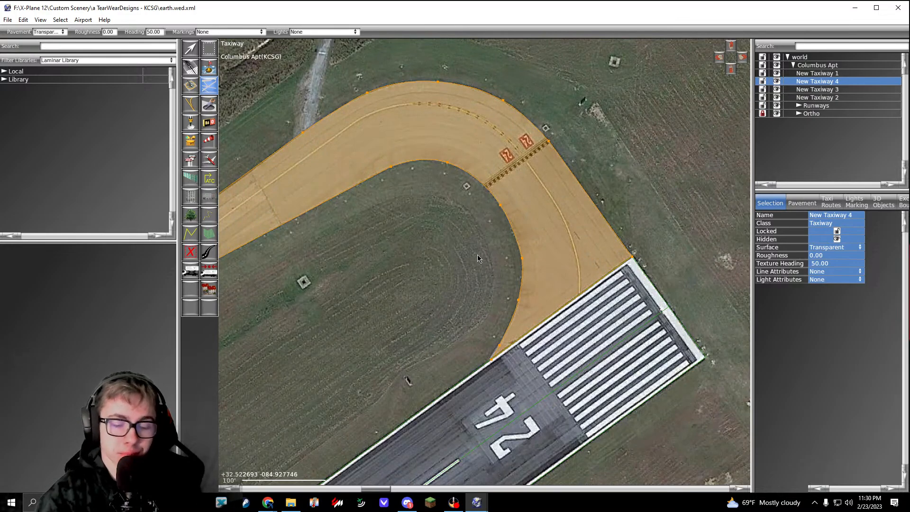
key("v")
left_click(410, 272)
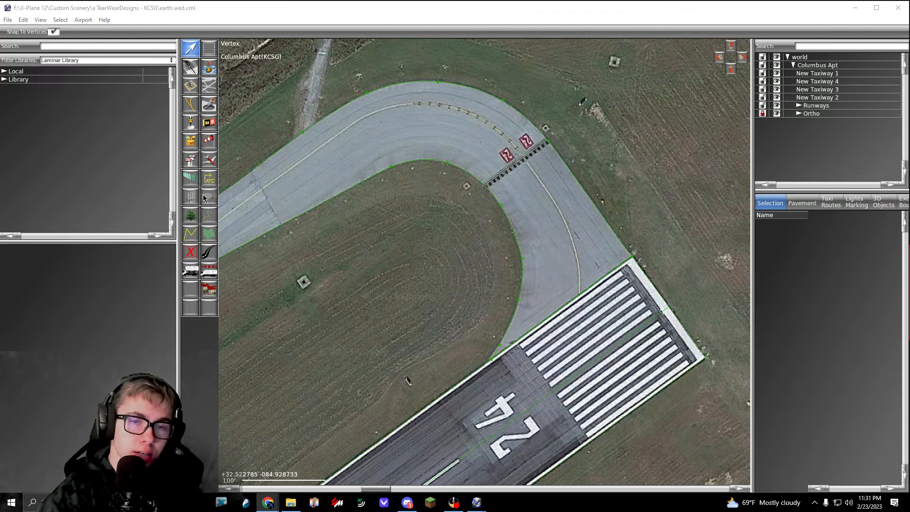
Step: Start a new transparent taxiway outline at the grass-side end corner of the traced parallel taxiway, southwest of the runway connectors
middle_click_drag(354, 258, 348, 264)
middle_click_drag(225, 331, 495, 163)
scroll(414, 205, "down", 5)
middle_click_drag(340, 296, 568, 217)
middle_click_drag(385, 327, 496, 241)
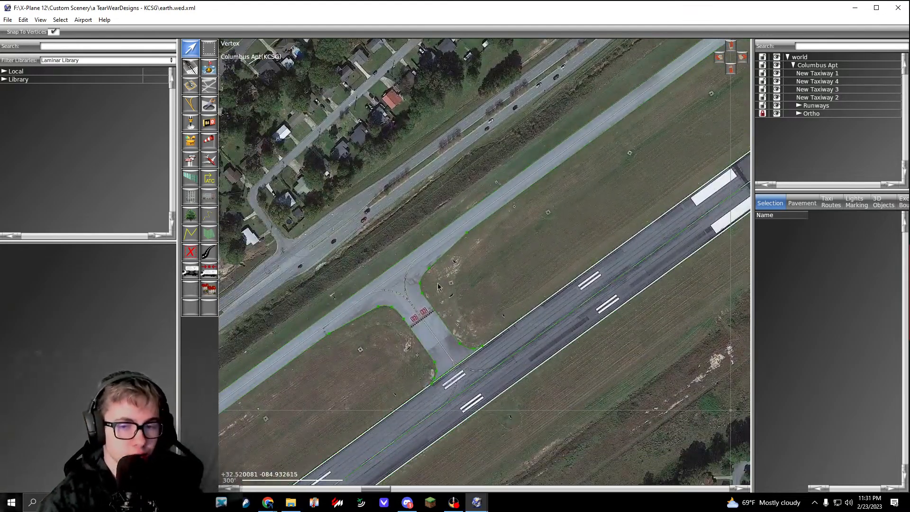
middle_click_drag(434, 287, 517, 248)
middle_click_drag(385, 332, 532, 164)
middle_click_drag(406, 293, 518, 235)
scroll(474, 228, "up", 2)
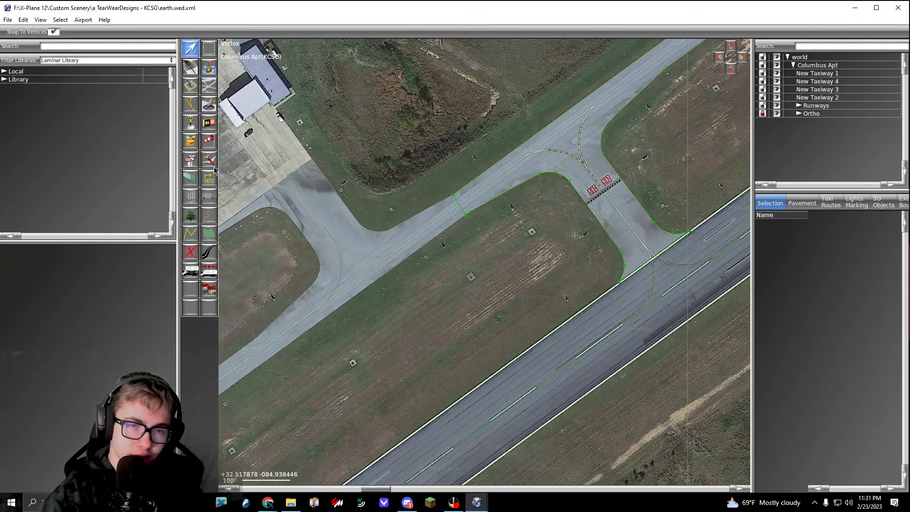
left_click(209, 85)
scroll(466, 200, "up", 3)
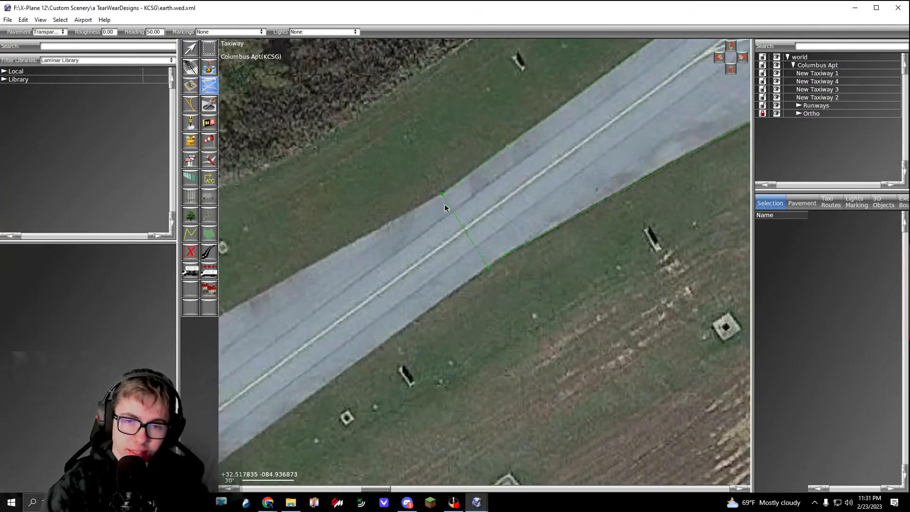
left_click(441, 184)
Step: Extend the outline along the widening grass edge and curve it round the grass corner toward the concrete apron
scroll(441, 184, "down", 5)
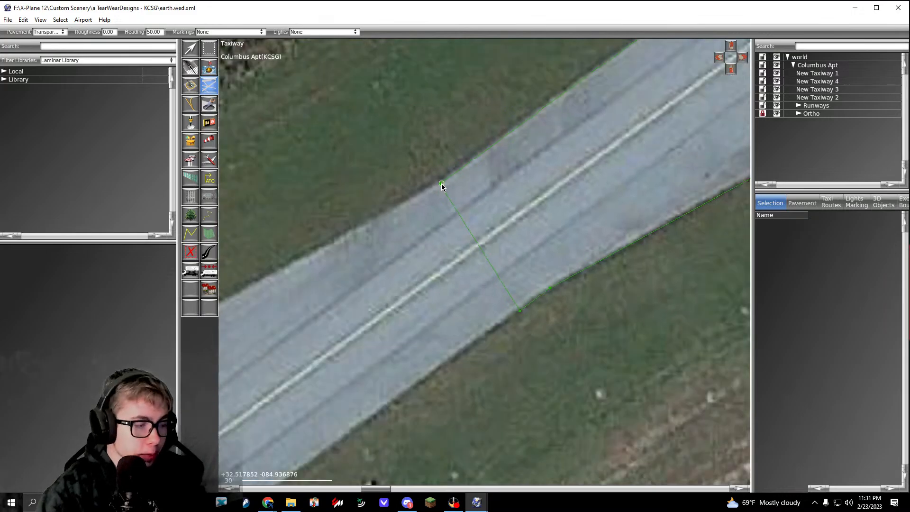
middle_click_drag(421, 235, 540, 188)
scroll(425, 217, "up", 6)
left_click(425, 217)
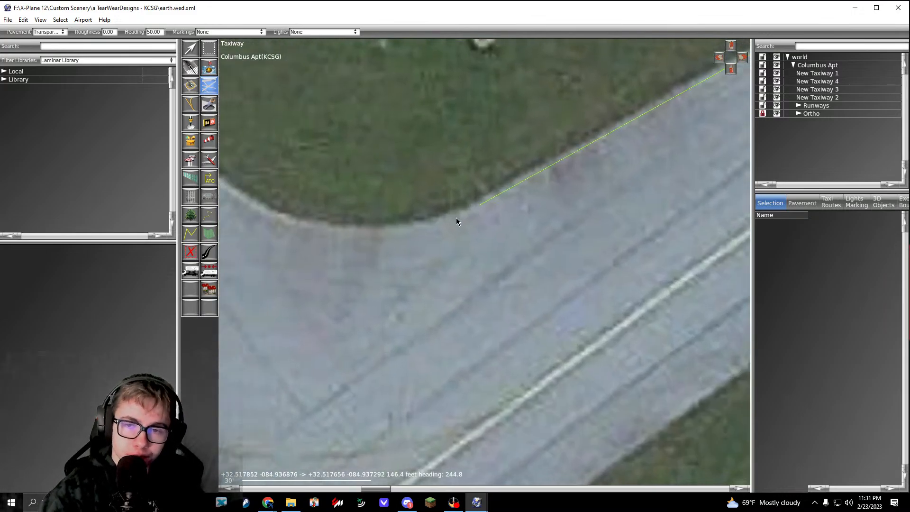
scroll(477, 203, "down", 3)
scroll(486, 224, "up", 3)
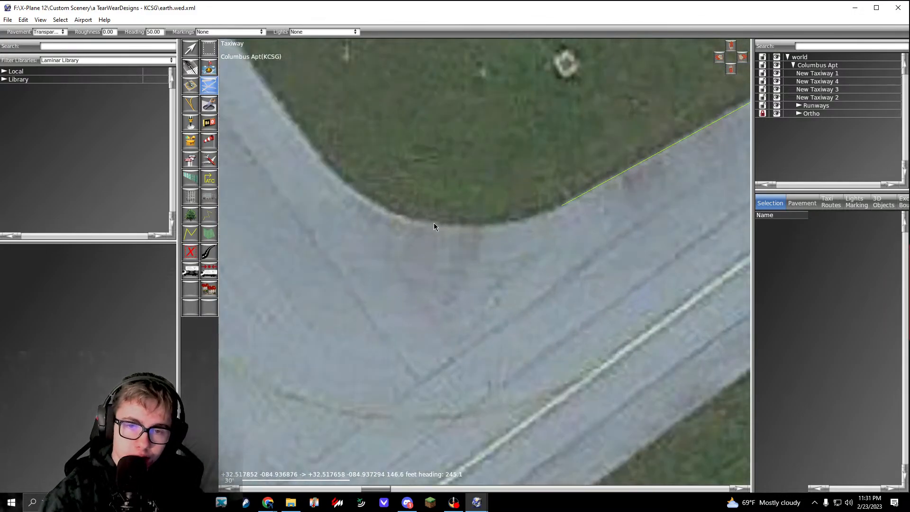
left_click_drag(432, 222, 387, 219)
middle_click_drag(386, 219, 493, 270)
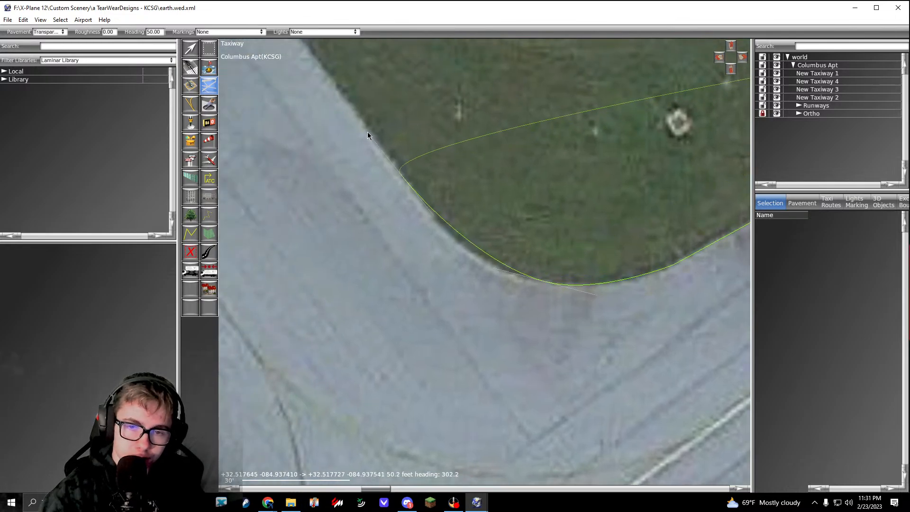
Step: Extend the outline straight along the apron's outer edge, past the blue-roofed building, to the apron corner by the fence
scroll(355, 113, "down", 5)
mouse_move(355, 113)
middle_mouse_down()
mouse_move(384, 168)
mouse_move(517, 322)
middle_mouse_up()
scroll(414, 201, "down", 2)
middle_click_drag(414, 202, 488, 281)
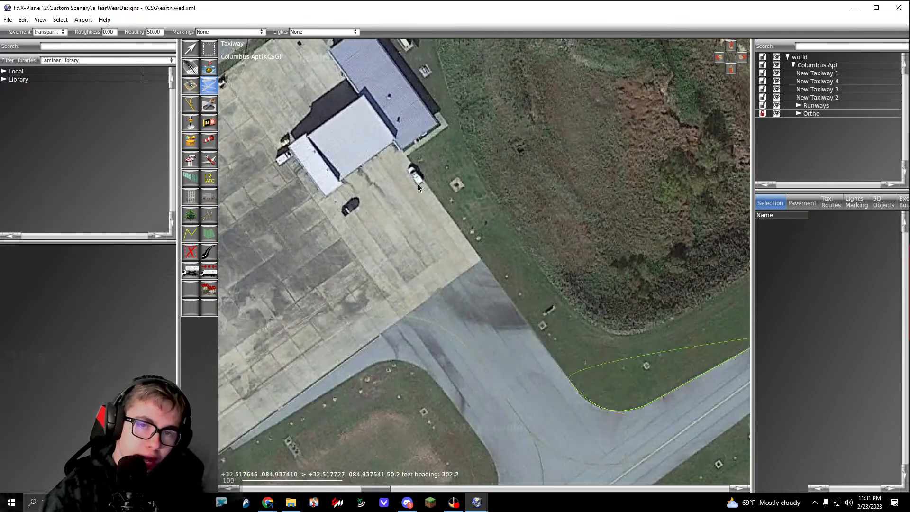
middle_click_drag(409, 154, 450, 223)
middle_click_drag(351, 83, 397, 145)
scroll(392, 141, "up", 2)
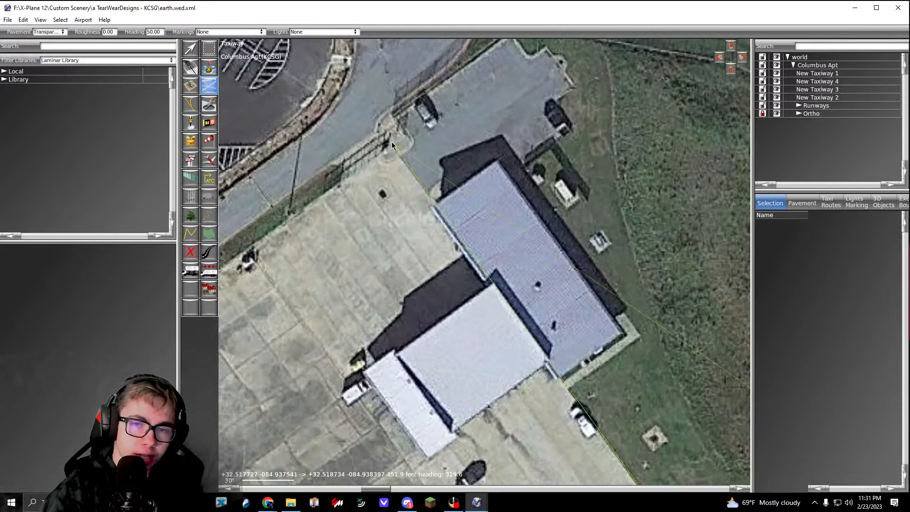
middle_click_drag(370, 206, 459, 177)
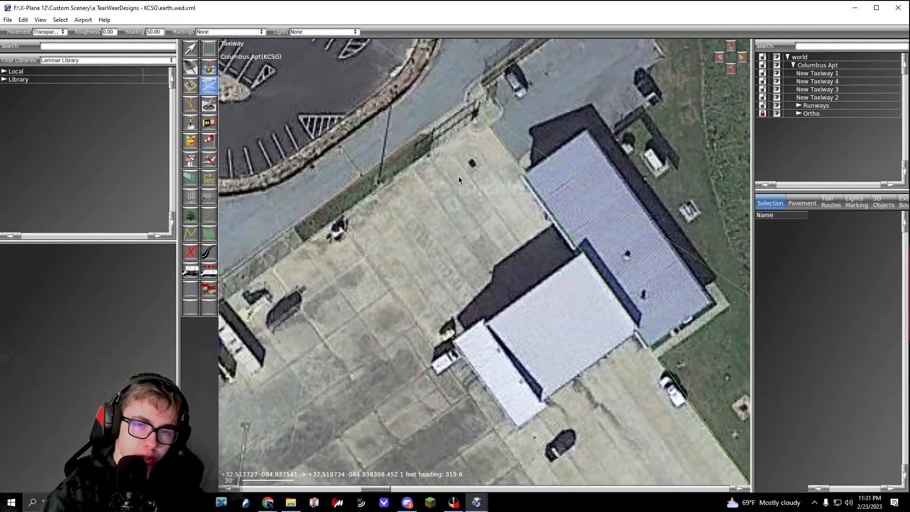
Step: Extend the outline straight along the apron side of the white terminal building to the building's far corner
scroll(458, 176, "down", 4)
middle_click_drag(327, 270, 426, 216)
middle_click_drag(302, 327, 511, 194)
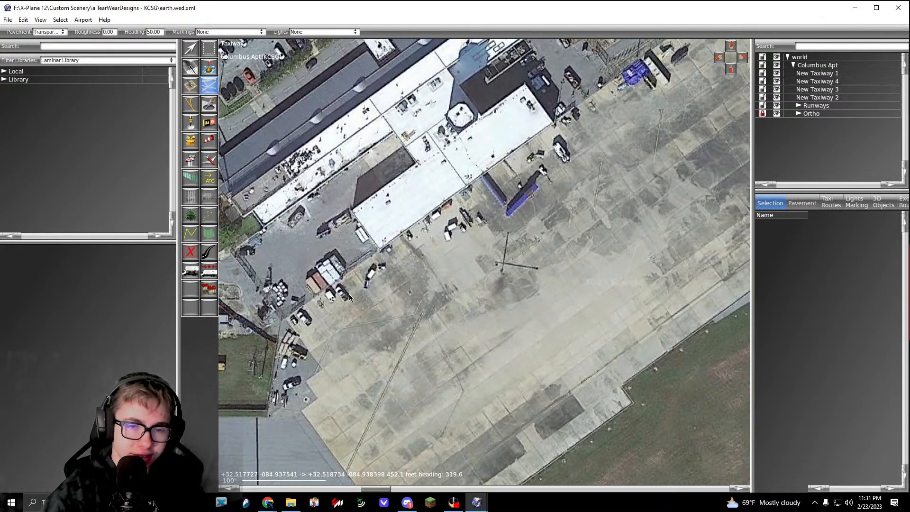
middle_click_drag(350, 297, 441, 241)
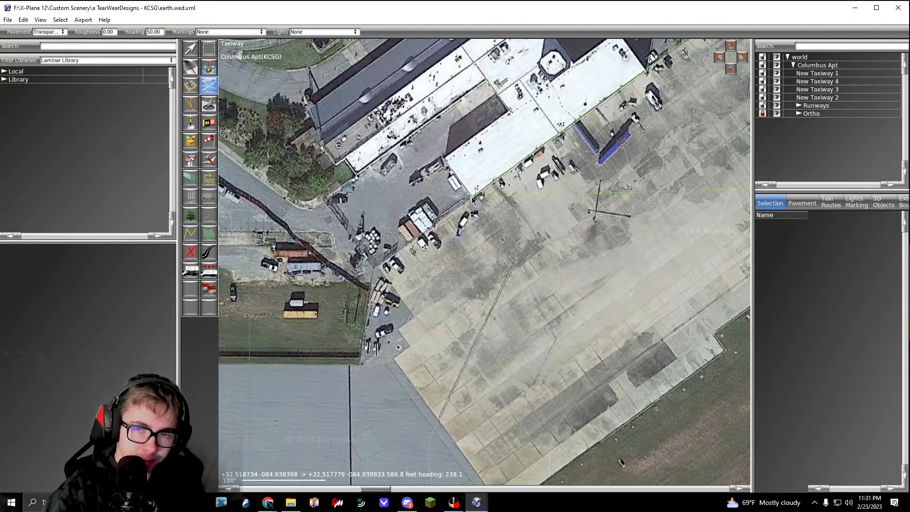
middle_click_drag(472, 198, 440, 255)
middle_click_drag(493, 189, 483, 230)
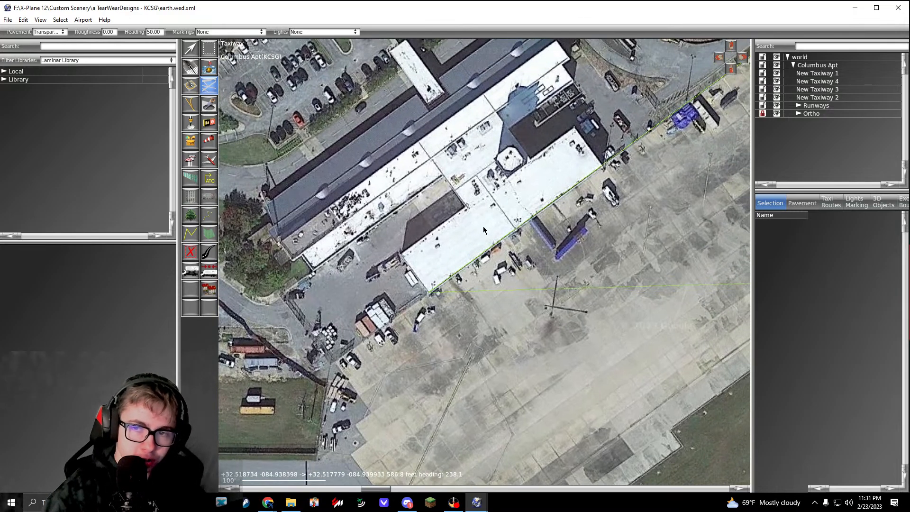
Step: Extend the outline from the terminal corner past the parked ground equipment along the apron's back edge
middle_click_drag(340, 360, 434, 282)
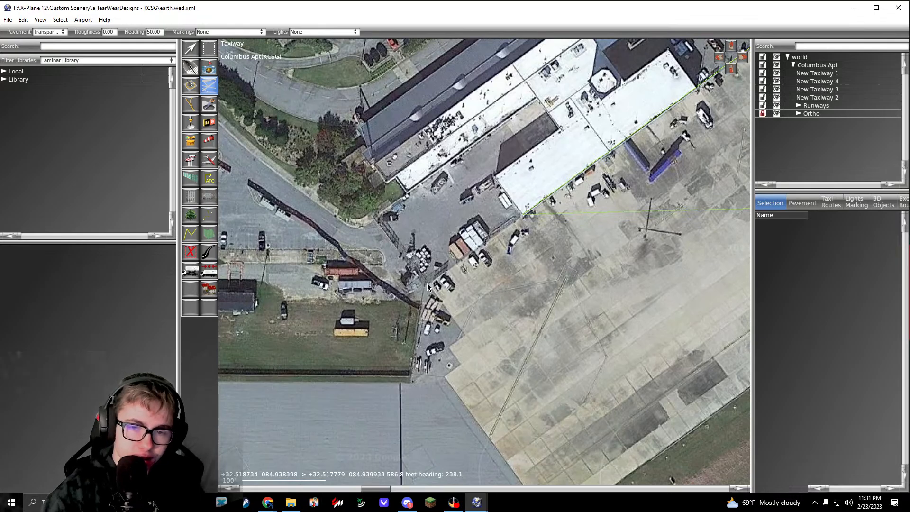
left_click(428, 284)
middle_click_drag(427, 375, 464, 198)
scroll(463, 198, "down", 5)
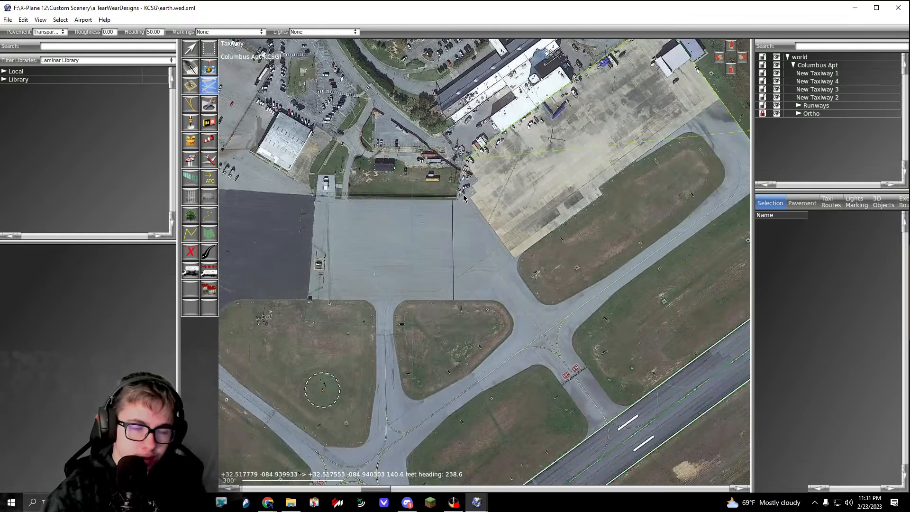
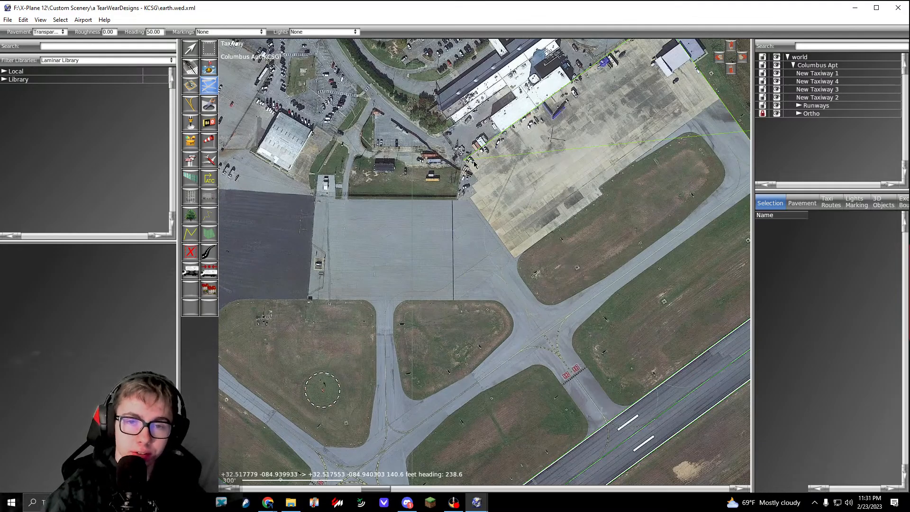
Step: Extend the outline straight along the fenced grass edge at the back of the apron to the dark pavement's corner
scroll(474, 163, "up", 5)
middle_click_drag(432, 218, 549, 189)
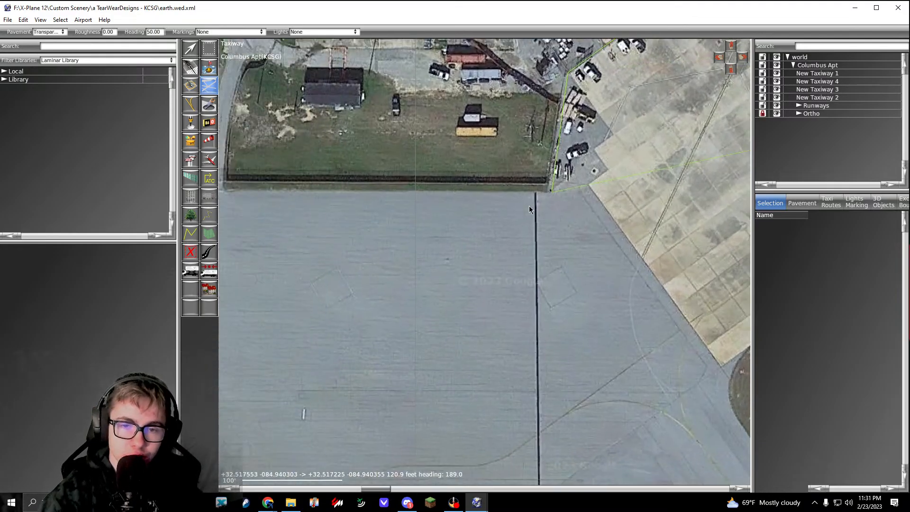
scroll(529, 206, "down", 4)
middle_click_drag(379, 209, 524, 194)
scroll(482, 181, "up", 5)
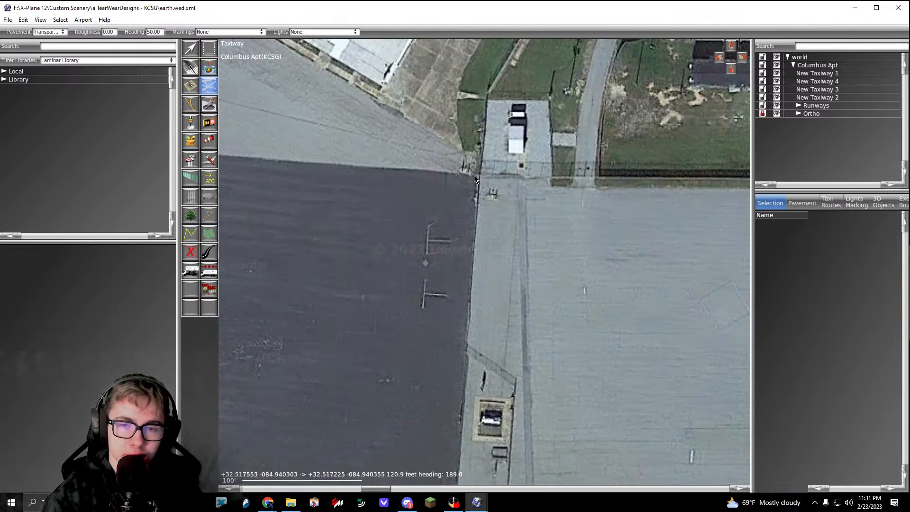
left_click(476, 175)
Step: Extend the outline along the dark pavement's boundary to the grass, and along the grass edge to the start of its rounded corner
middle_click_drag(509, 394, 510, 213)
left_click(453, 369)
middle_click_drag(593, 394, 462, 353)
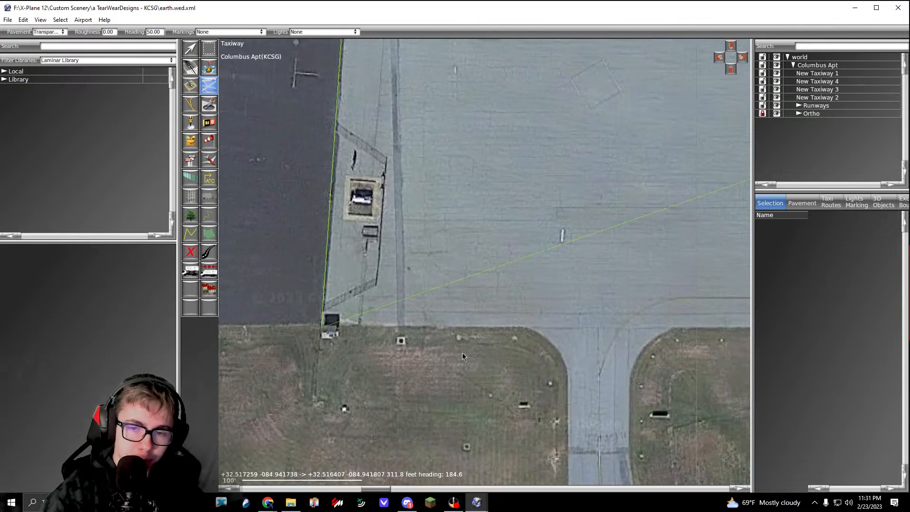
scroll(524, 335, "up", 2)
left_click(529, 326)
middle_click_drag(572, 369, 529, 303)
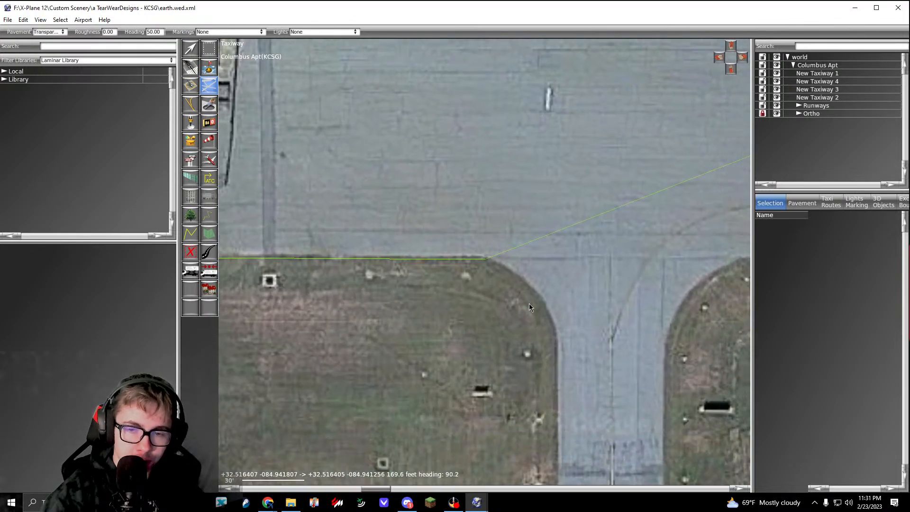
Step: Curve the outline round the grass corner into the narrow taxiway leading off the apron
left_click_drag(542, 306, 560, 329)
middle_click_drag(560, 329, 534, 243)
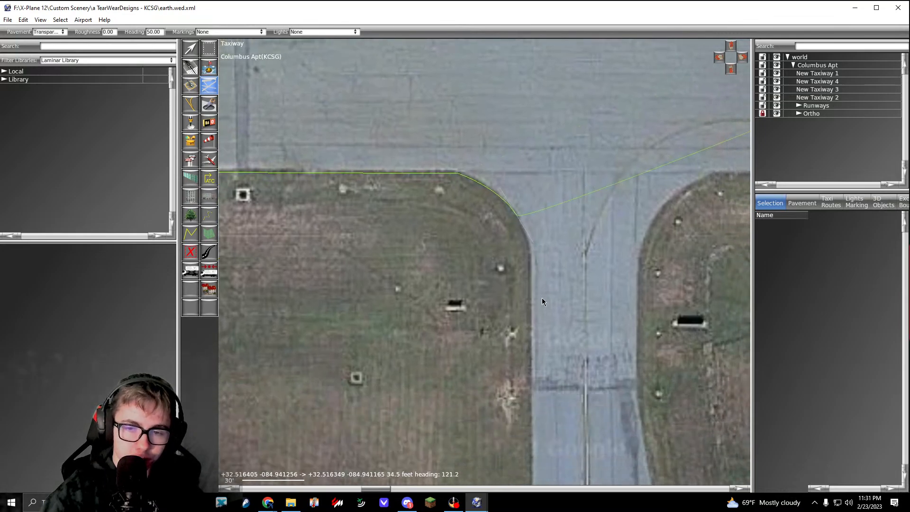
left_click(530, 303)
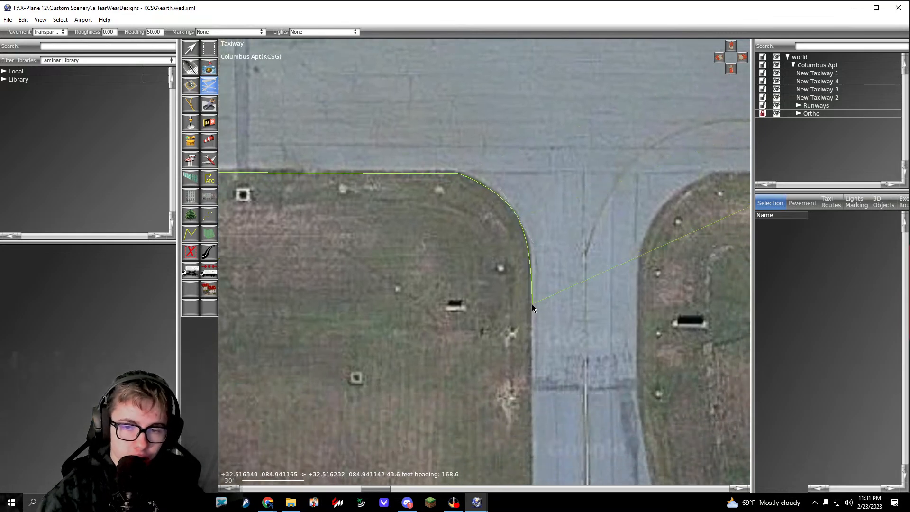
left_click_drag(532, 306, 533, 339)
Step: Extend the outline along the narrow taxiway's grass edge to the rounded corner at the taxiway intersection
middle_click_drag(545, 379, 526, 180)
middle_click_drag(550, 360, 542, 120)
left_click(510, 245)
middle_click_drag(513, 288, 533, 79)
scroll(489, 325, "down", 1)
scroll(487, 331, "up", 1)
left_click(483, 353)
middle_click_drag(482, 352, 522, 266)
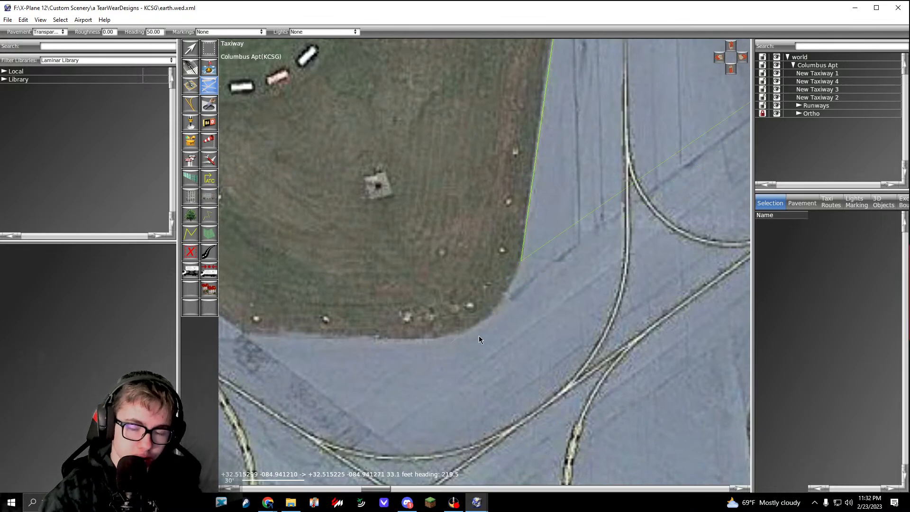
Step: Curve the outline round the intersection's grass corner and extend it along the grass edge to the diagonal taxiway
middle_click_drag(436, 340, 609, 330)
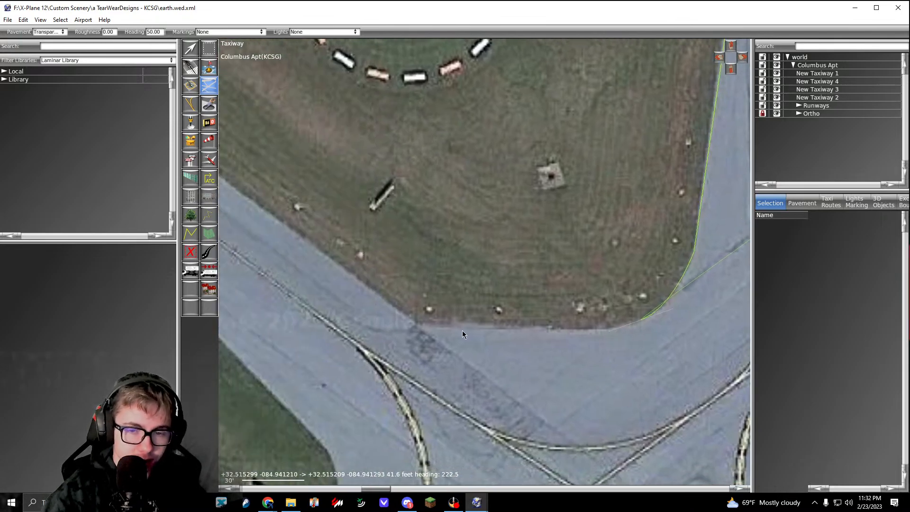
left_click(416, 326)
scroll(416, 326, "down", 4)
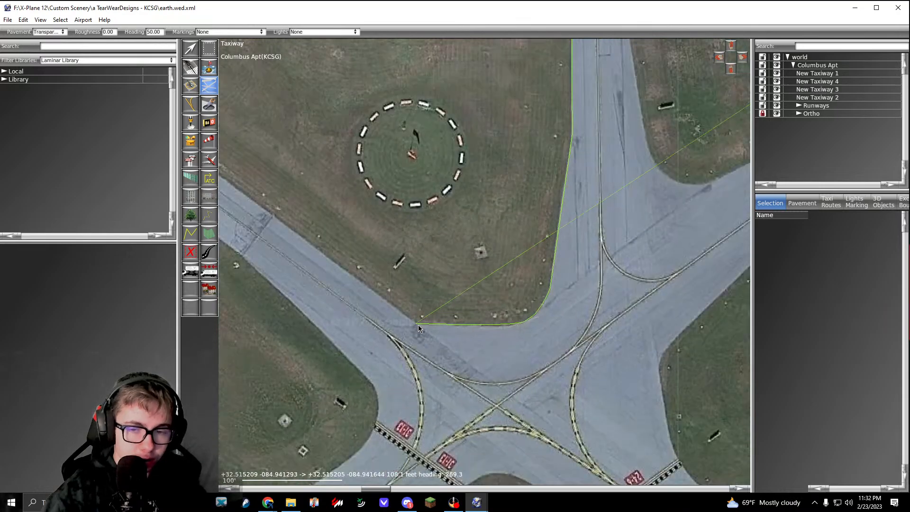
scroll(456, 334, "up", 6)
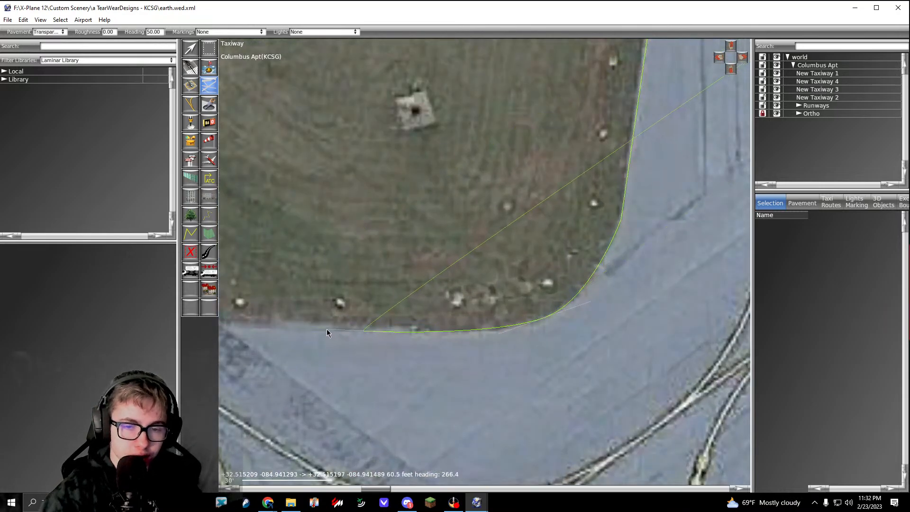
middle_click_drag(325, 331, 482, 335)
left_click(376, 332)
scroll(376, 332, "down", 5)
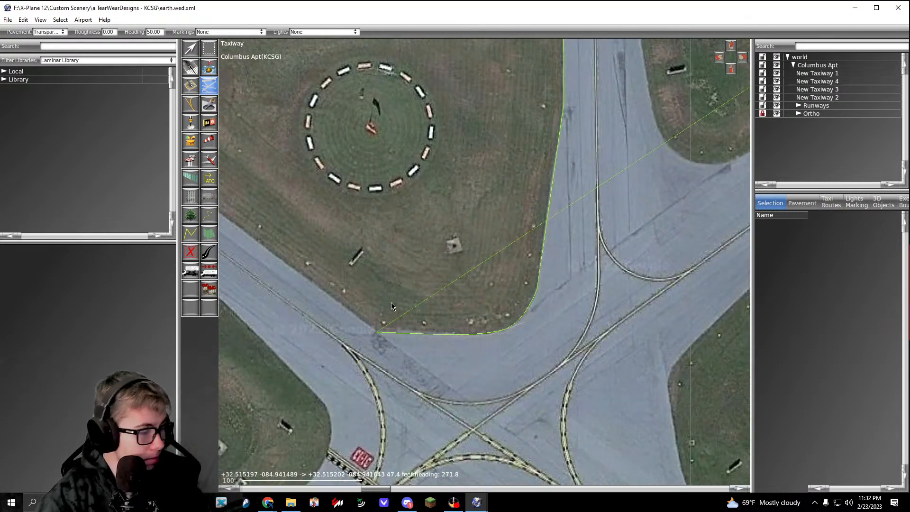
Step: Extend the outline along the diagonal taxiway's grass edge, beyond the circle marker, to a point past the dark pavement patch
middle_click_drag(351, 245, 592, 296)
scroll(488, 237, "down", 3)
scroll(430, 218, "up", 7)
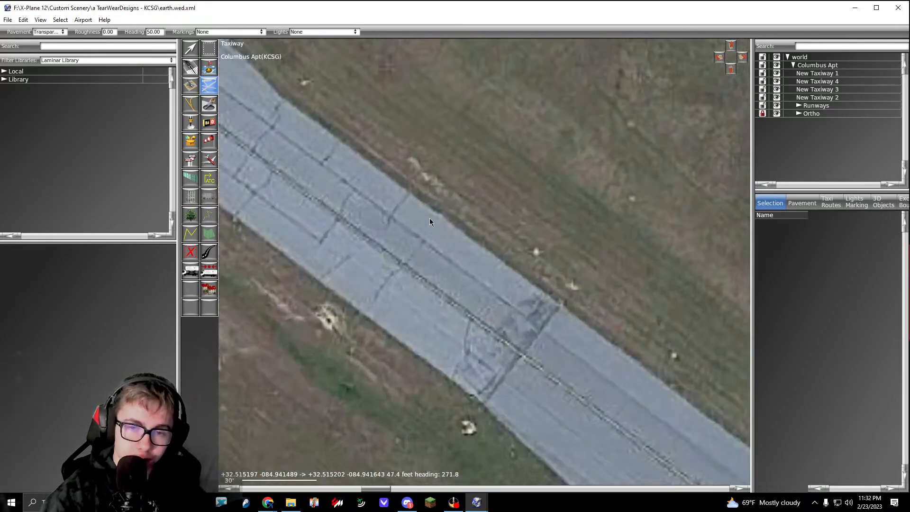
left_click(429, 210)
scroll(429, 210, "down", 5)
scroll(428, 210, "up", 8)
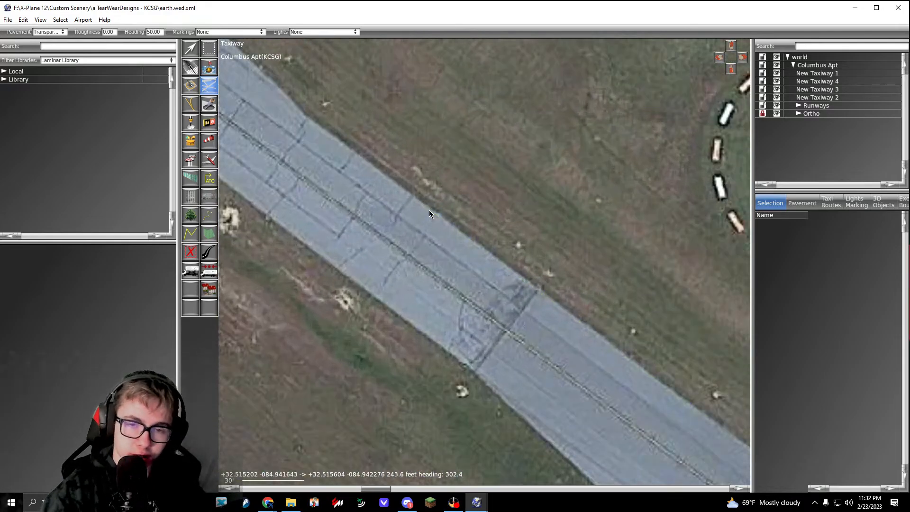
left_click(431, 207)
Step: Take the outline across the diagonal taxiway and back along its opposite grass edge to the rounded corner before the hold line
scroll(432, 207, "down", 8)
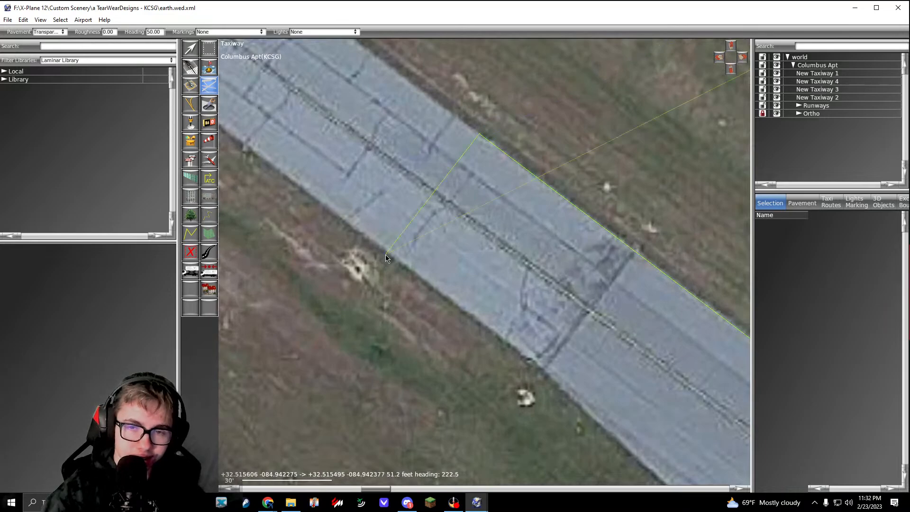
right_click_drag(387, 267, 390, 136)
left_click(367, 126)
scroll(368, 125, "down", 5)
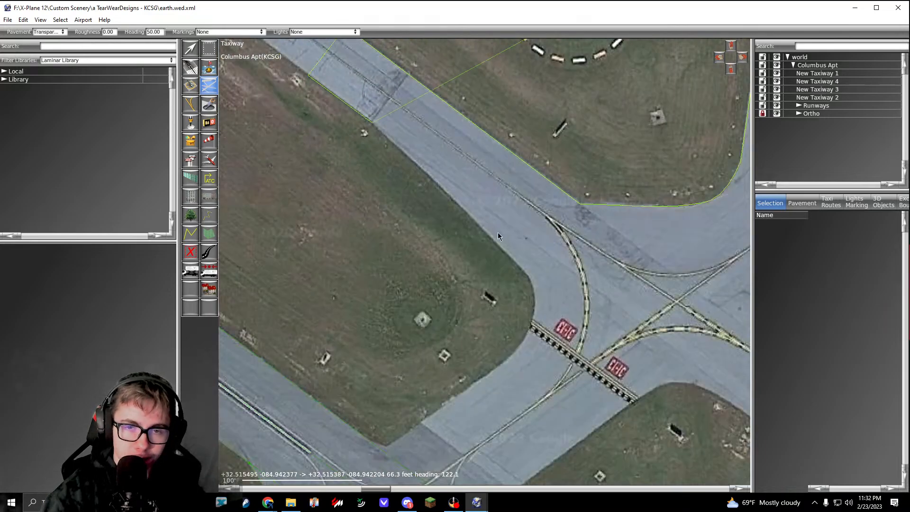
right_click_drag(525, 275, 449, 157)
scroll(450, 156, "up", 4)
left_click(451, 155)
right_click_drag(489, 231, 492, 183)
Step: Curve the outline round the grass corner past the end of the runway 13/31 hold line
scroll(473, 179, "up", 2)
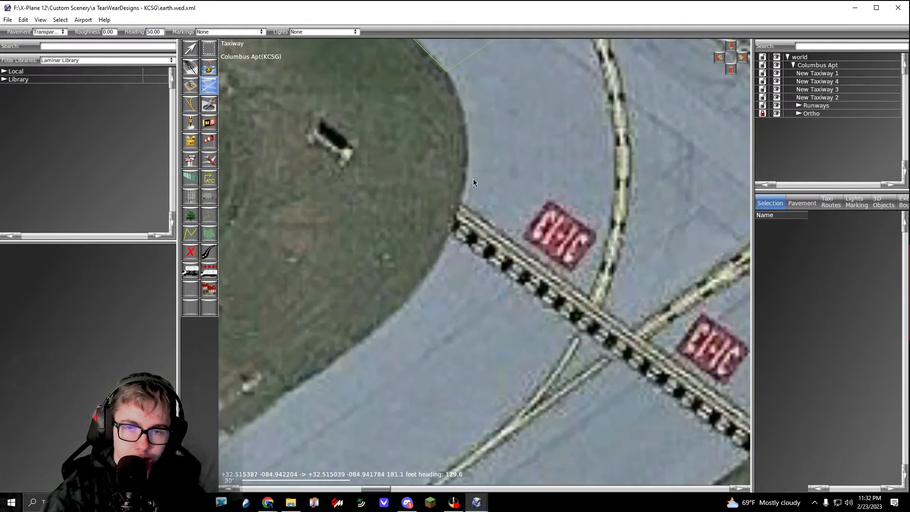
left_click_drag(467, 181, 456, 235)
right_click_drag(413, 312, 488, 228)
left_click_drag(479, 221, 442, 254)
Step: Extend the outline along the grass edge to its tip at runway 13/31, and along the runway edge to the opposite grass area
right_click_drag(442, 255, 601, 137)
right_click_drag(429, 279, 596, 154)
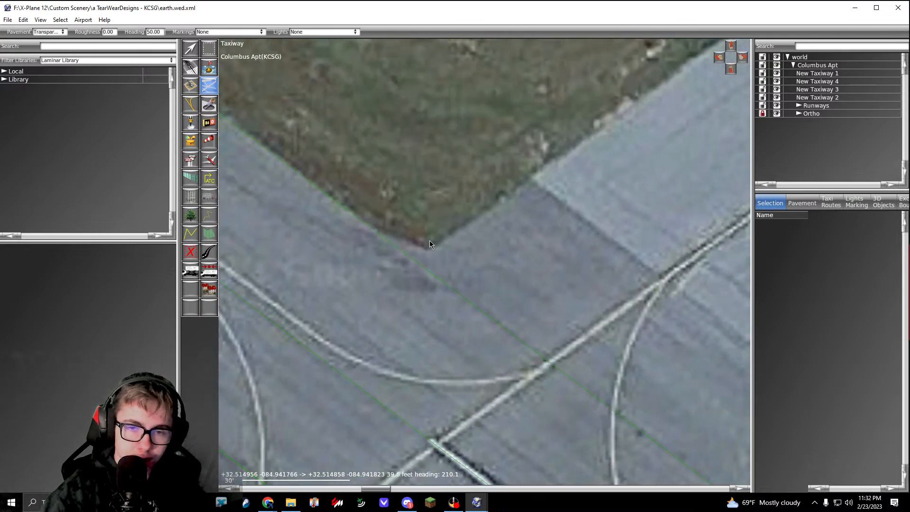
left_click(427, 248)
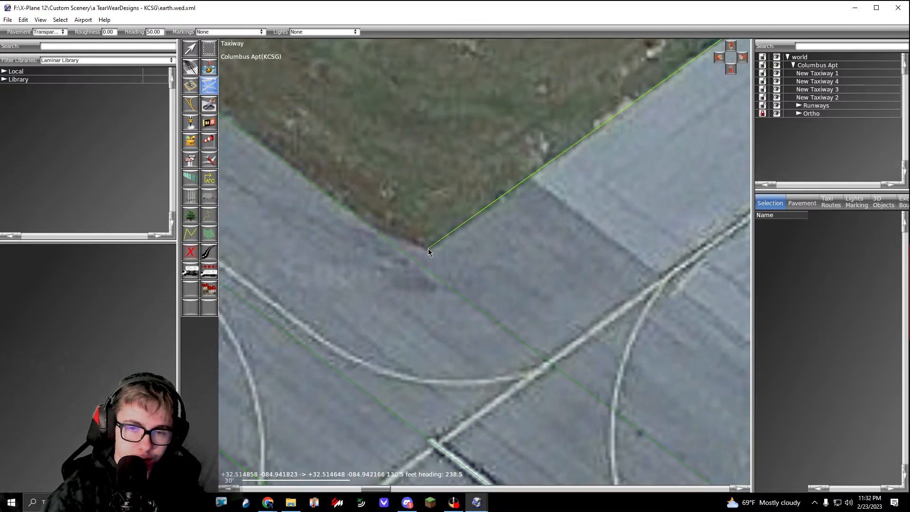
left_click(365, 226)
scroll(365, 227, "down", 8)
scroll(474, 291, "up", 8)
left_click(458, 274)
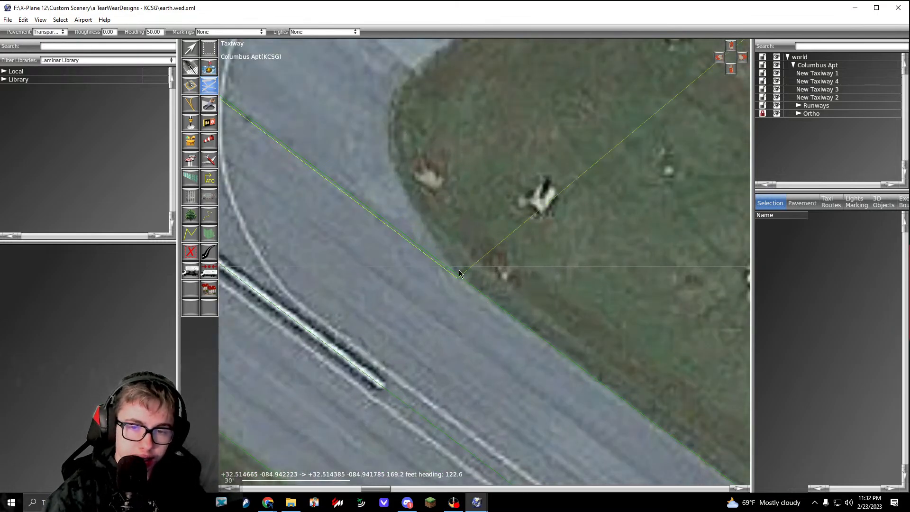
Step: Curve the outline round the grass corner beside runway 13/31 and extend it along the straight grass edge to the hold line
right_click_drag(399, 155, 435, 261)
left_click_drag(428, 244, 426, 209)
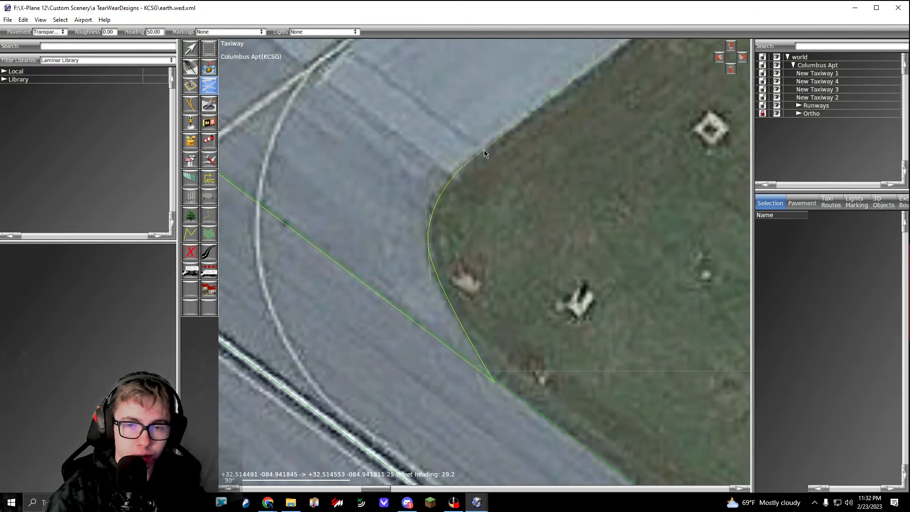
scroll(560, 131, "down", 4)
scroll(468, 184, "up", 6)
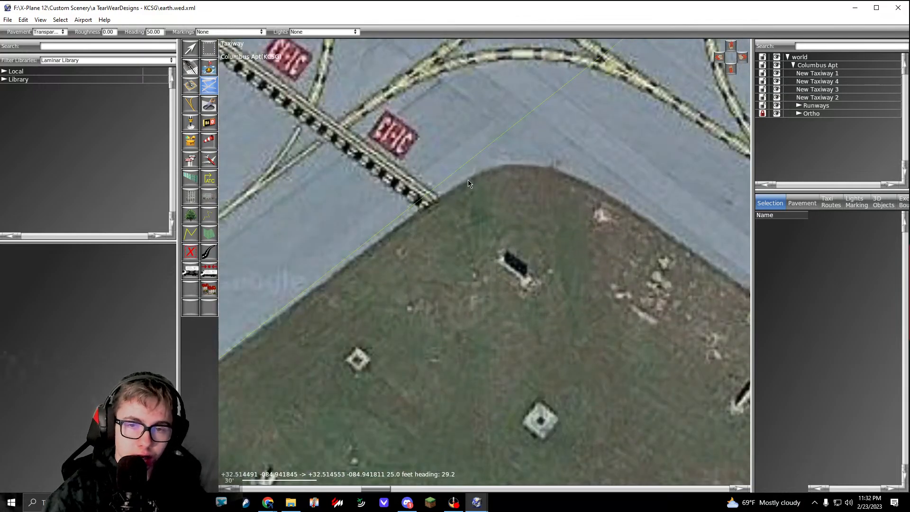
Step: Curve the outline round the grass corner between the two hold lines and extend it past the runway 06/24 hold line
scroll(474, 182, "up", 5)
left_click_drag(496, 192, 541, 212)
right_click_drag(612, 279, 449, 204)
right_click_drag(626, 306, 440, 212)
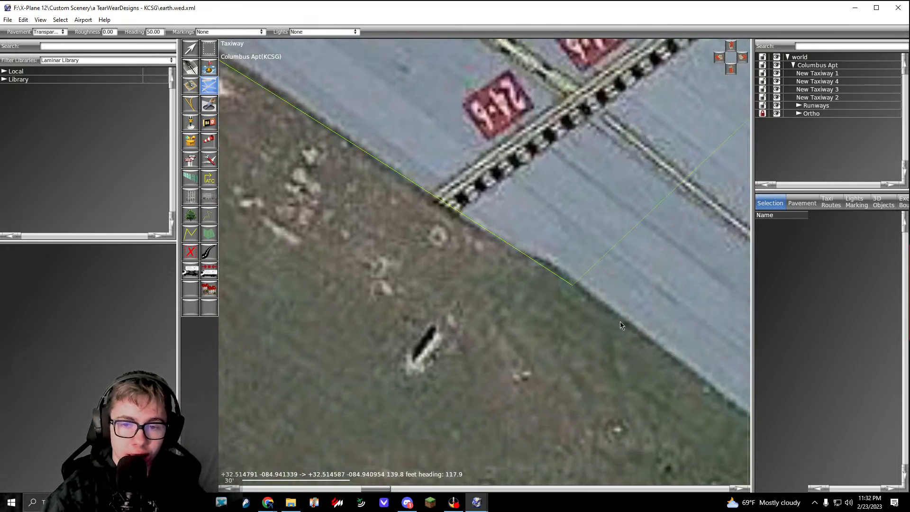
right_click_drag(620, 325, 364, 178)
right_click_drag(542, 317, 408, 212)
Step: Extend the outline along the taxiway's grass edge and curve it into the edge of runway 06/24
scroll(532, 285, "up", 2)
left_click(513, 280)
right_click_drag(555, 336, 504, 264)
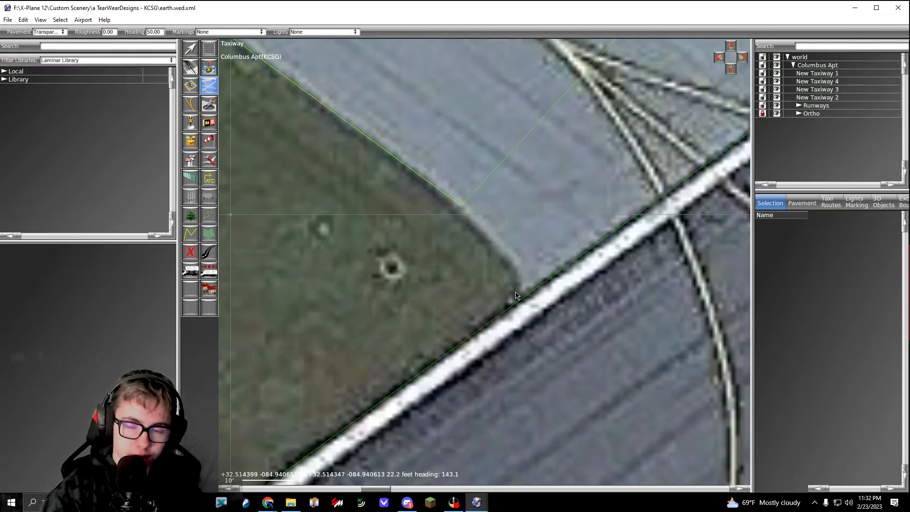
left_click(516, 271)
scroll(516, 310, "down", 2)
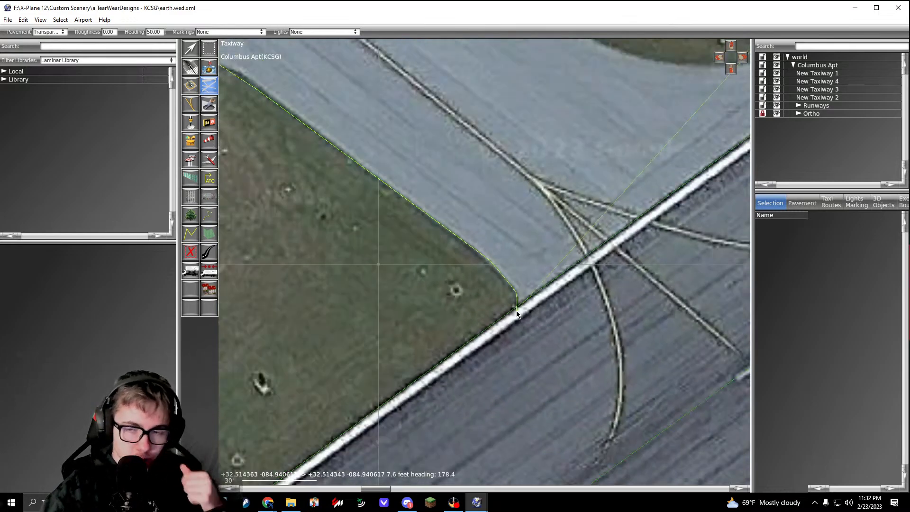
Step: Extend the outline along the runway 06/24 edge to the pavement's far tip, and back along the grass side of the fillet
right_click_drag(743, 140, 512, 252)
left_click(512, 253)
scroll(620, 187, "up", 2)
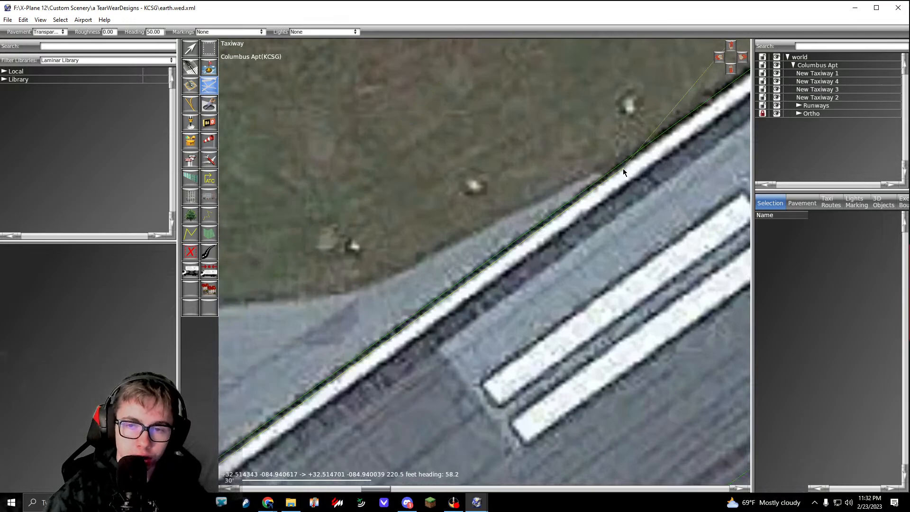
left_click(417, 277)
right_click_drag(388, 281, 452, 272)
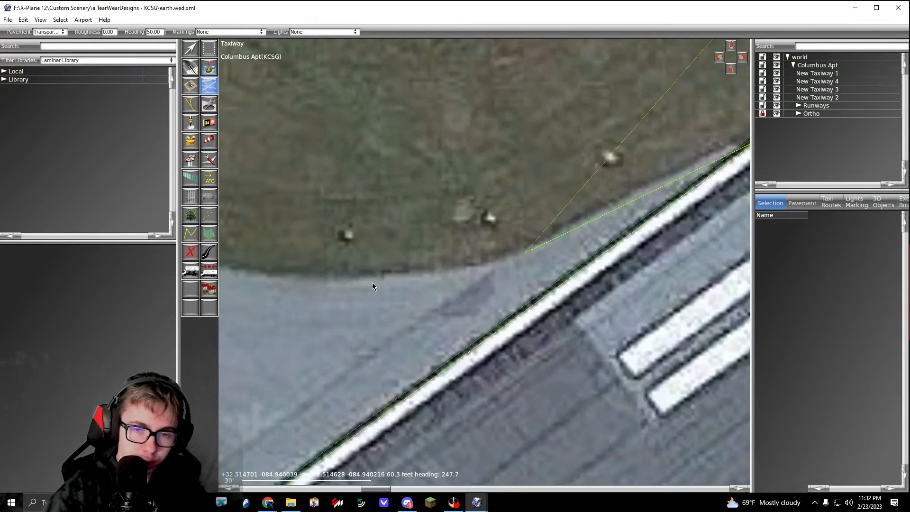
Step: Curve the outline along the widening grass edge from the runway fillet up to the runway 06/24 hold line
right_click_drag(316, 285, 563, 337)
left_click_drag(353, 275, 291, 248)
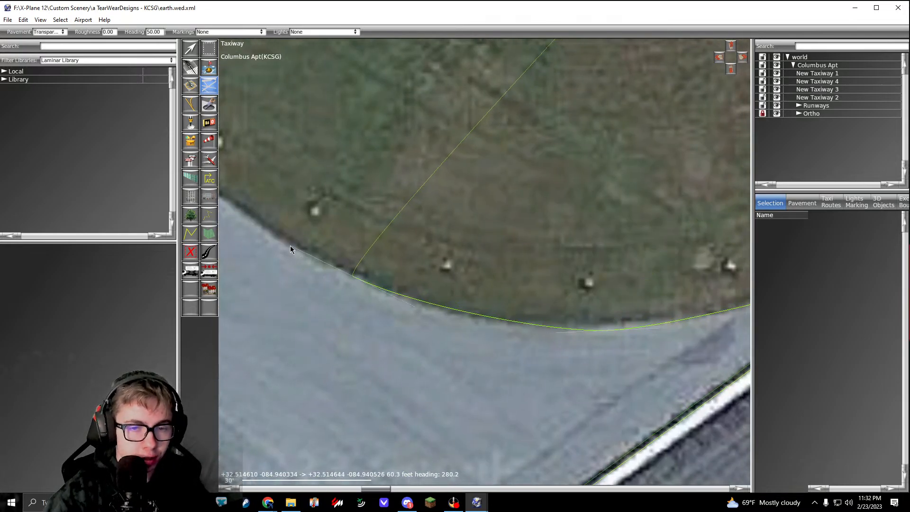
right_click_drag(273, 237, 561, 354)
left_click(347, 188)
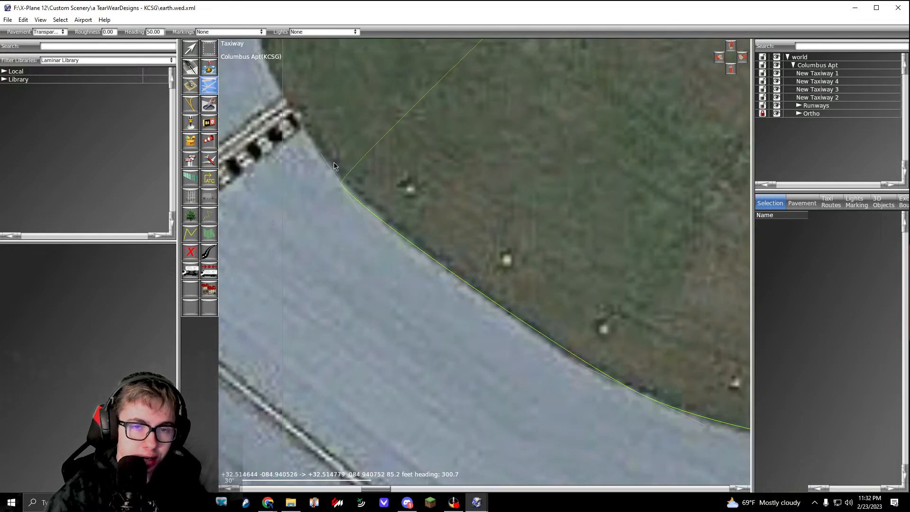
right_click_drag(267, 53, 408, 258)
left_click_drag(397, 240, 381, 193)
Step: Extend the outline straight along the grass edge from the hold line to the next grass corner
scroll(381, 193, "down", 4)
right_click_drag(415, 109, 446, 295)
scroll(394, 237, "up", 1)
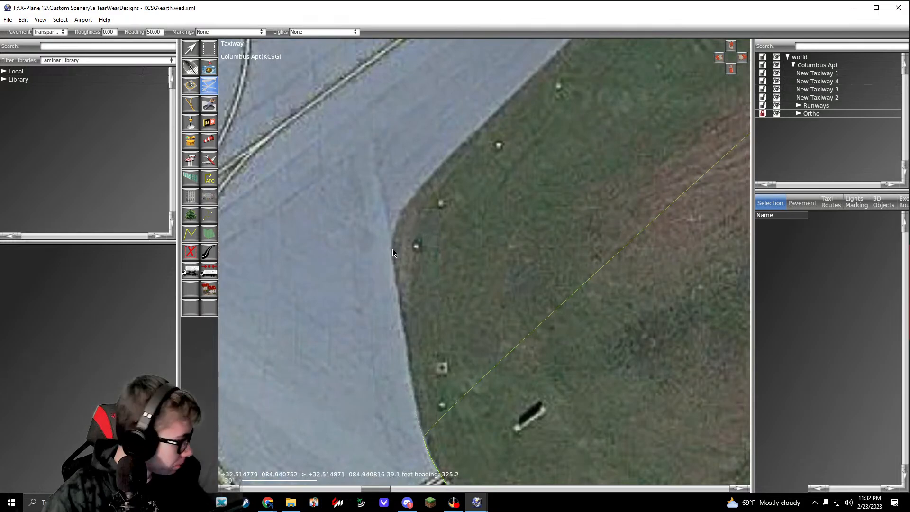
left_click(393, 252)
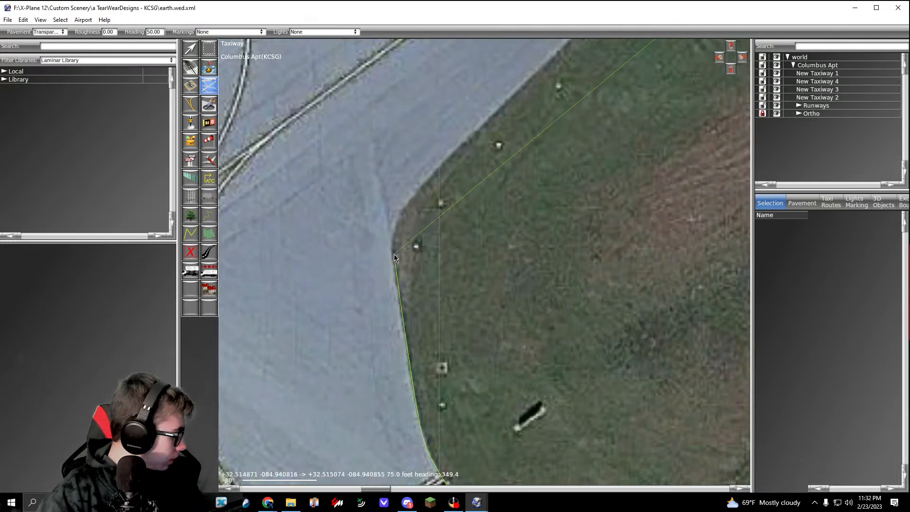
Step: Curve the outline round the grass corner onto the edge of the taxiway parallel to runway 06/24
right_click_drag(420, 230, 417, 254)
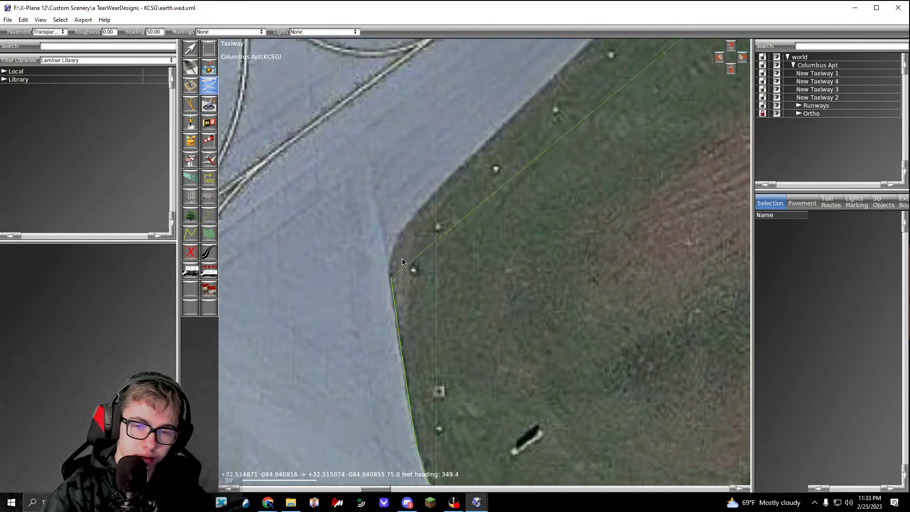
scroll(398, 267, "up", 3)
left_click_drag(380, 268, 383, 252)
right_click_drag(422, 199, 384, 280)
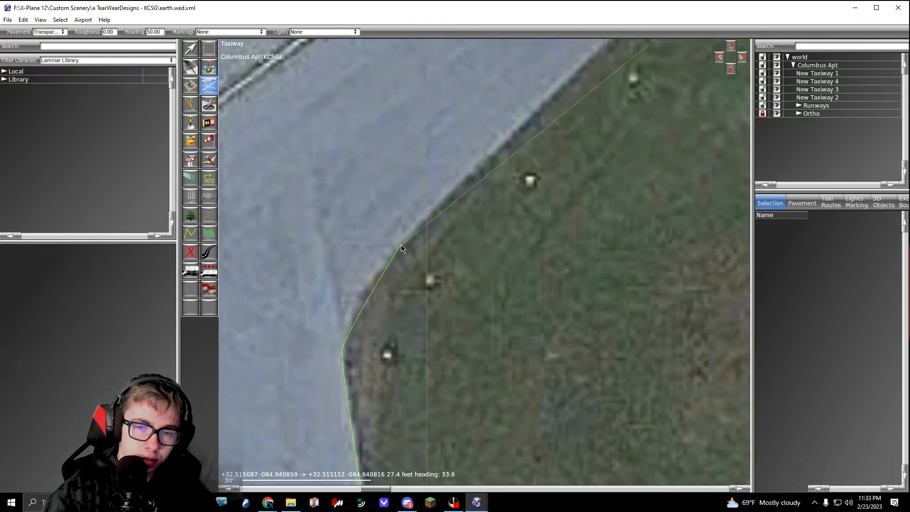
left_click_drag(401, 245, 430, 218)
Step: Extend the outline along the parallel taxiway's grass edge to the pavement seam where the taxiway begins to widen
scroll(430, 217, "down", 8)
right_click_drag(430, 217, 356, 288)
scroll(468, 178, "up", 4)
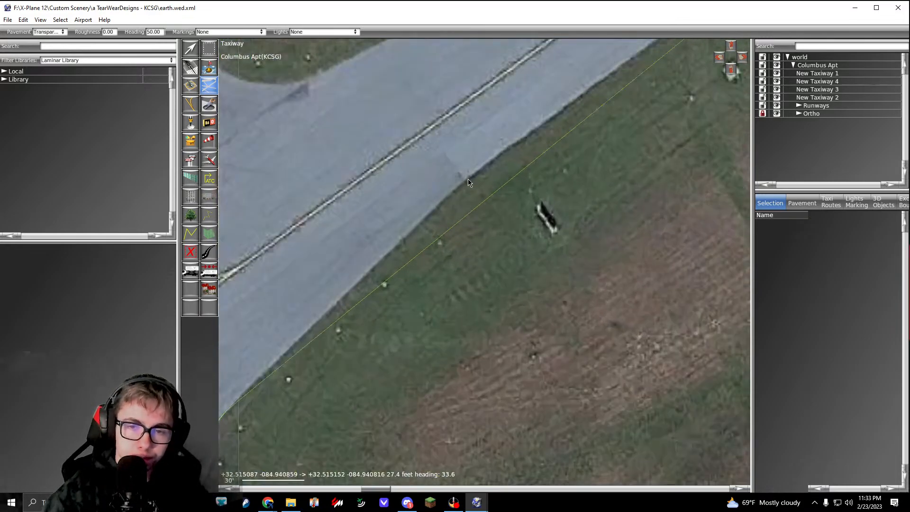
left_click(467, 179)
right_click_drag(538, 130, 371, 258)
right_click_drag(494, 183, 440, 209)
left_click(458, 180)
Step: Extend the outline straight along the widening grass edge to the rounded corner near the next runway 06/24 hold line
scroll(470, 179, "down", 3)
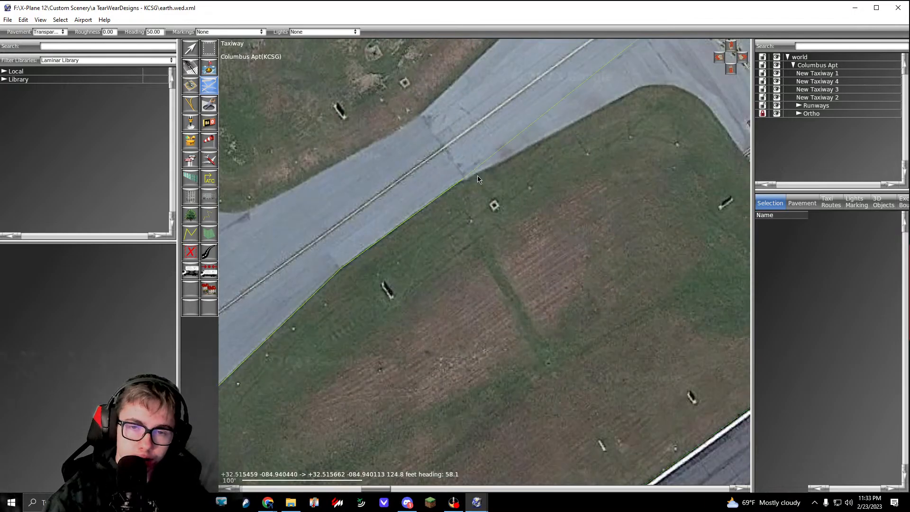
right_click_drag(664, 83, 472, 185)
scroll(472, 184, "up", 4)
left_click(421, 194)
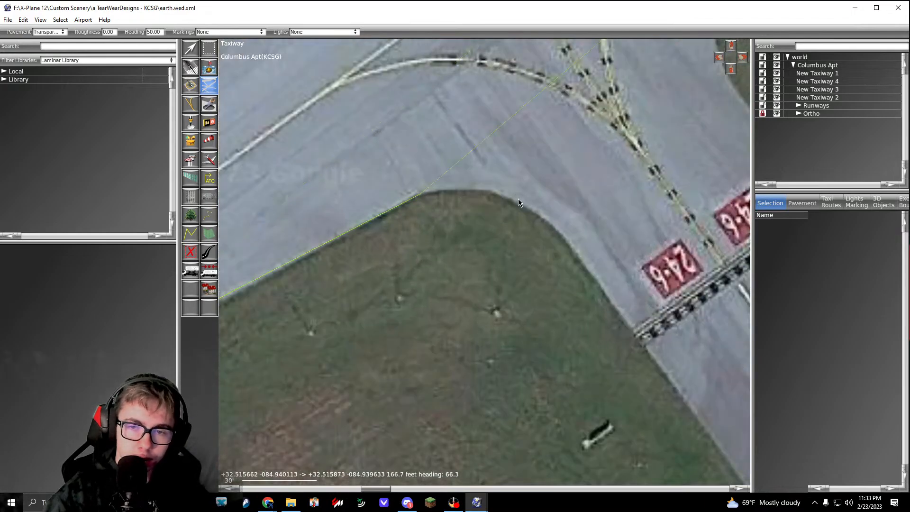
Step: Curve the outline round the grass corner and extend it straight to the grass end of the 24-6 hold line
left_click_drag(519, 200, 552, 220)
right_click_drag(598, 291, 481, 181)
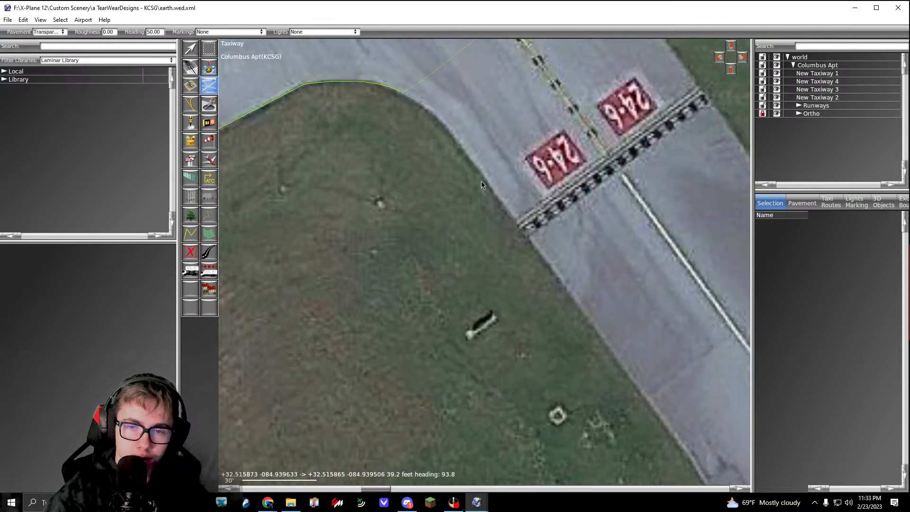
scroll(489, 207, "down", 4)
scroll(520, 229, "up", 5)
left_click(520, 229)
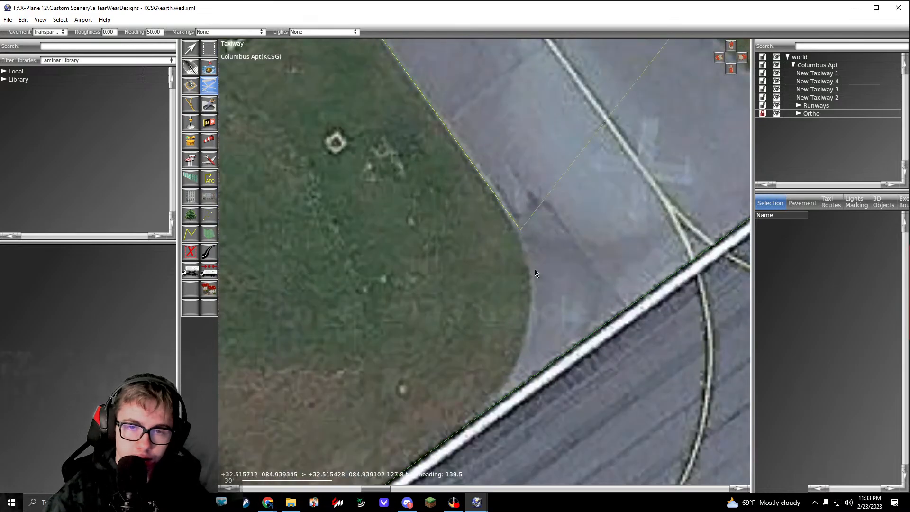
Step: Curve the outline round the flared grass corner beyond the hold line and onto the edge of runway 06/24
right_click_drag(535, 269, 530, 198)
left_click_drag(526, 240, 522, 278)
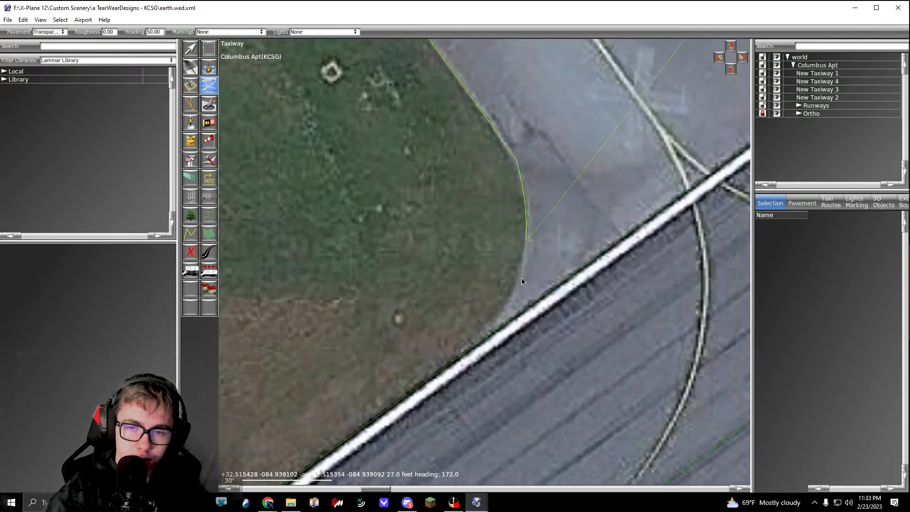
left_click(493, 331)
scroll(492, 333, "down", 3)
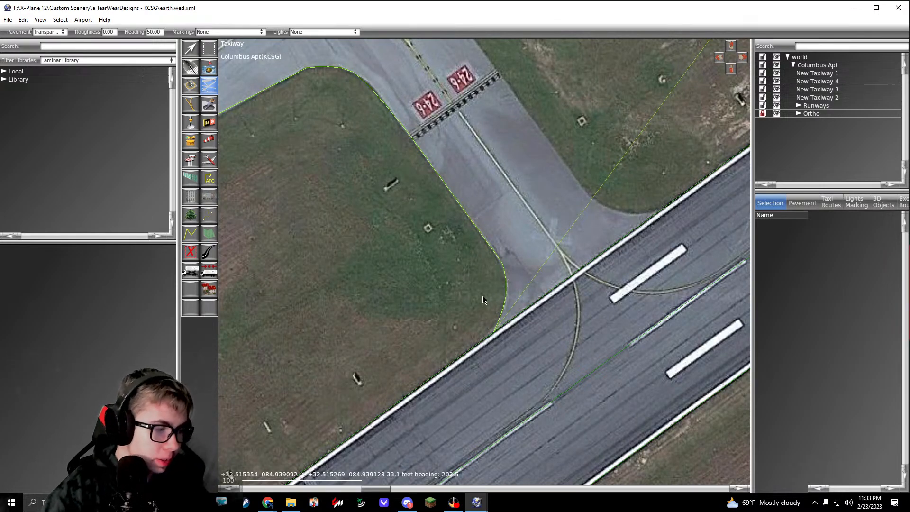
Step: Extend the outline about 175 ft across the taxiway mouth along the runway edge and curve it round the opposite grass corner
right_click_drag(678, 216, 573, 261)
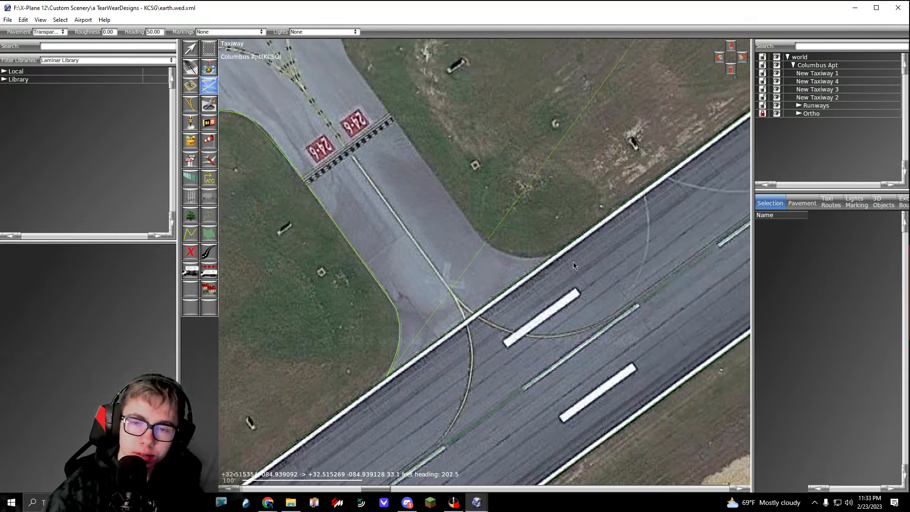
scroll(573, 262, "up", 6)
scroll(525, 252, "down", 3)
scroll(459, 261, "up", 3)
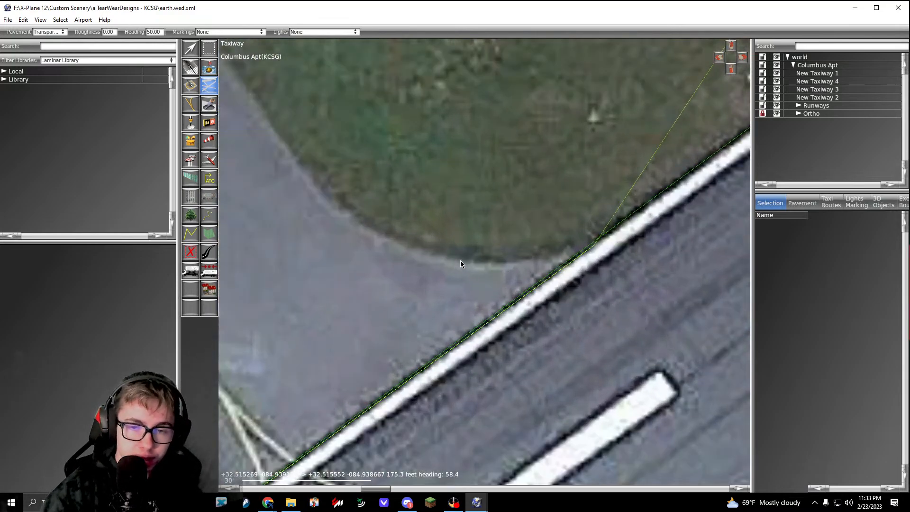
left_click_drag(452, 261, 385, 247)
right_click_drag(335, 203, 465, 263)
left_click_drag(425, 214, 390, 163)
Step: Extend the outline straight along the grass edge past the 24-6 hold line to the start of the next rounded corner
scroll(389, 163, "down", 5)
right_click_drag(389, 163, 494, 295)
right_click_drag(414, 178, 495, 288)
scroll(422, 196, "up", 4)
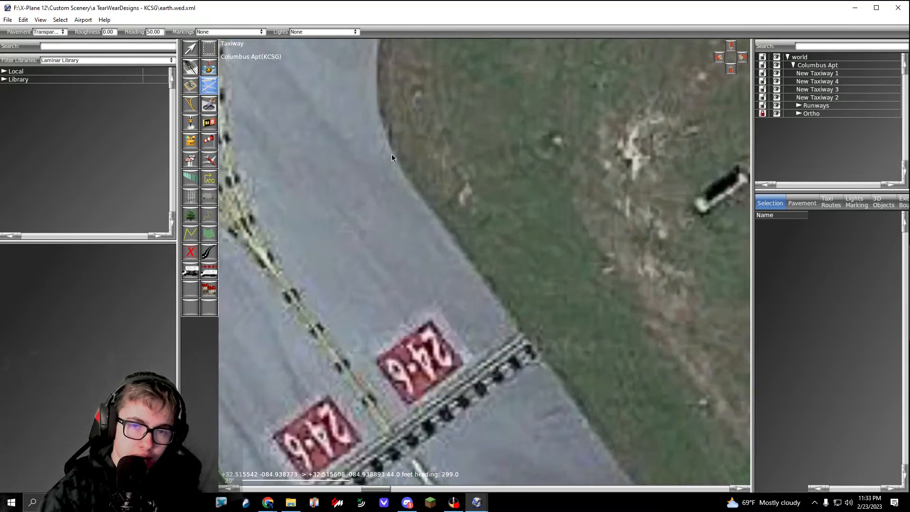
left_click(392, 153)
Step: Curve the outline round the grass corner and onto the near edge of the taxiway parallel to runway 06/24
right_click_drag(407, 169, 479, 321)
left_click_drag(461, 157, 494, 97)
right_click_drag(496, 98, 418, 256)
left_click(532, 135)
Step: Extend the outline about 112 ft and then 776 ft along the parallel taxiway's grass edge to the adjacent taxiway's corner, and finish the polygon
scroll(532, 135, "down", 4)
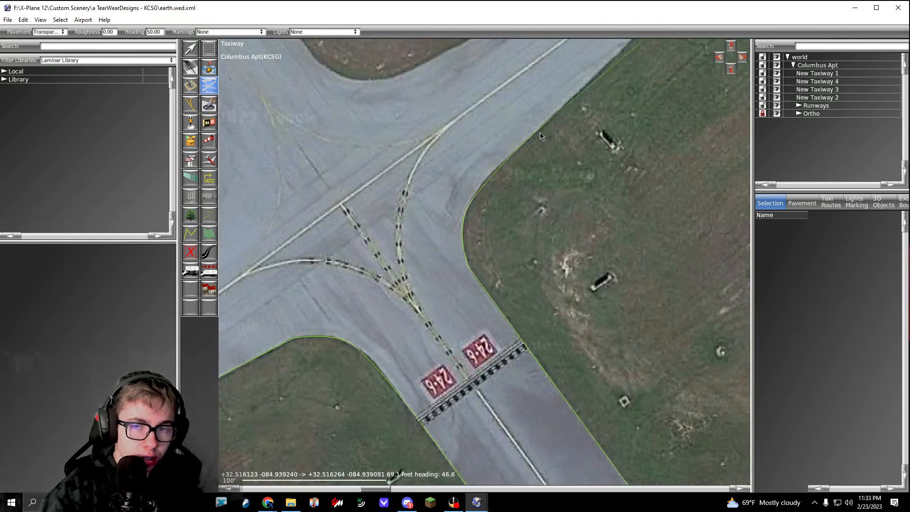
scroll(528, 175, "up", 5)
left_click(429, 232)
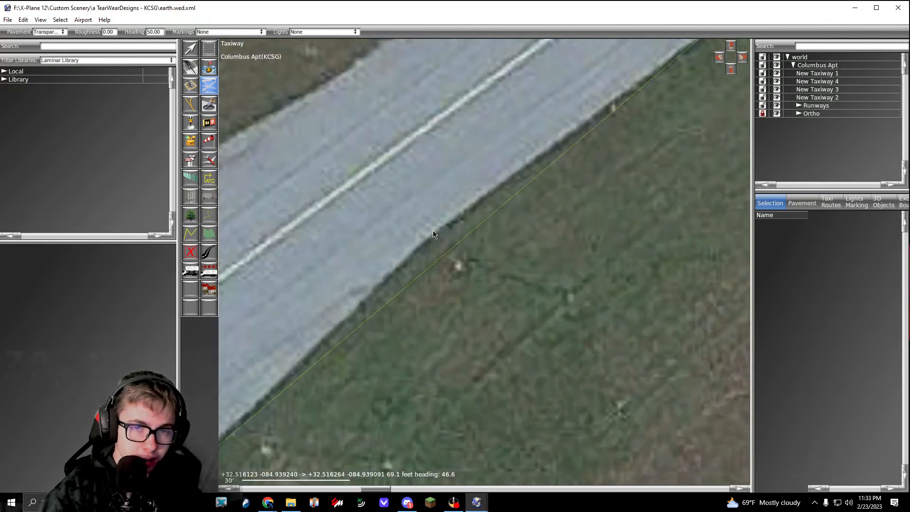
scroll(431, 233, "down", 5)
right_click_drag(508, 206, 462, 285)
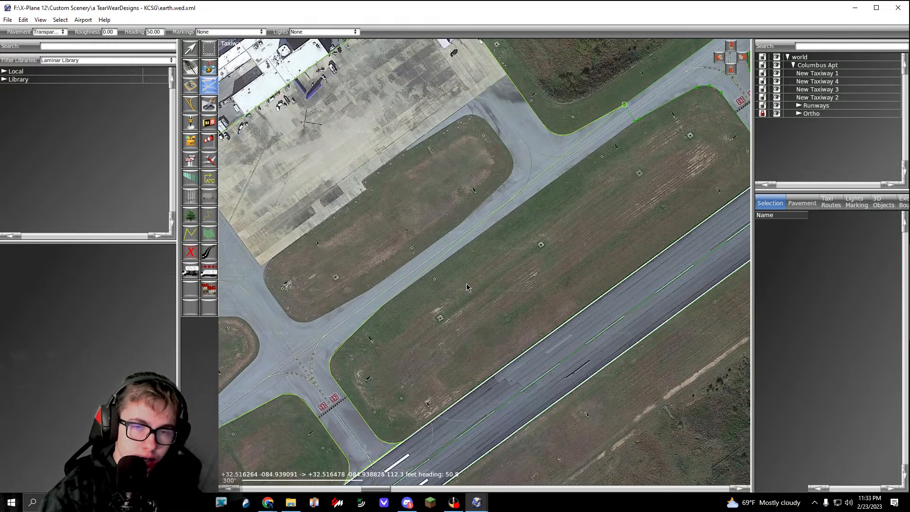
right_click_drag(570, 207, 493, 263)
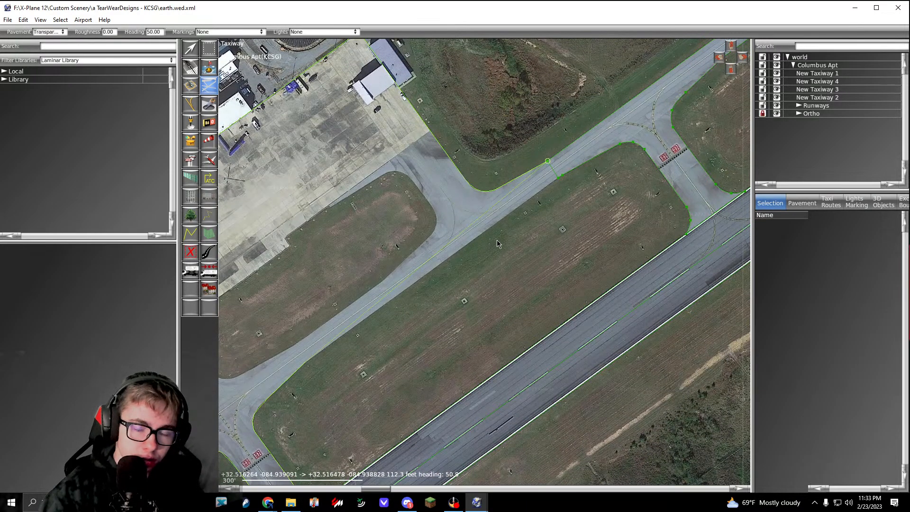
scroll(578, 160, "up", 4)
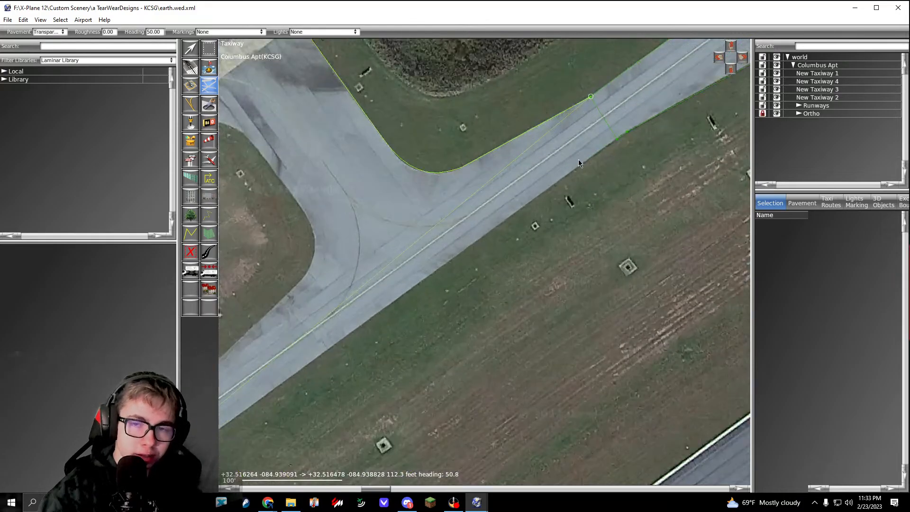
scroll(503, 212, "up", 4)
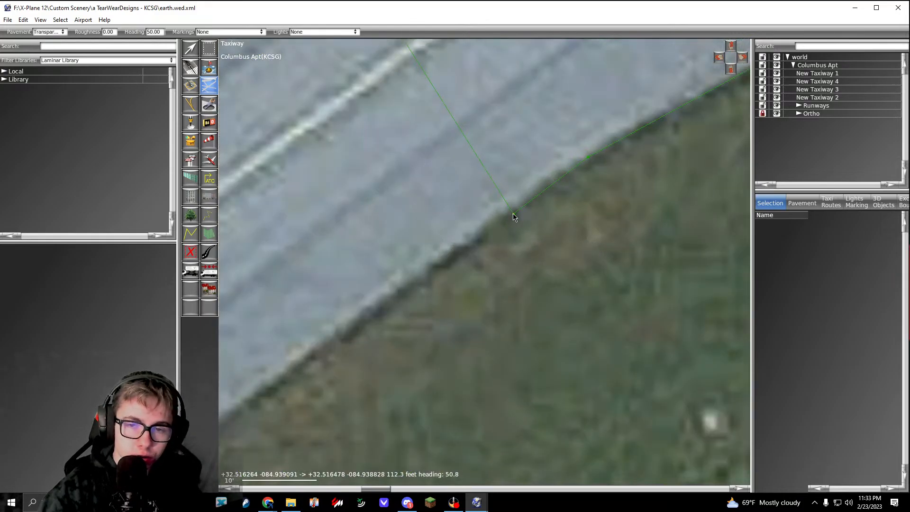
left_click(513, 214)
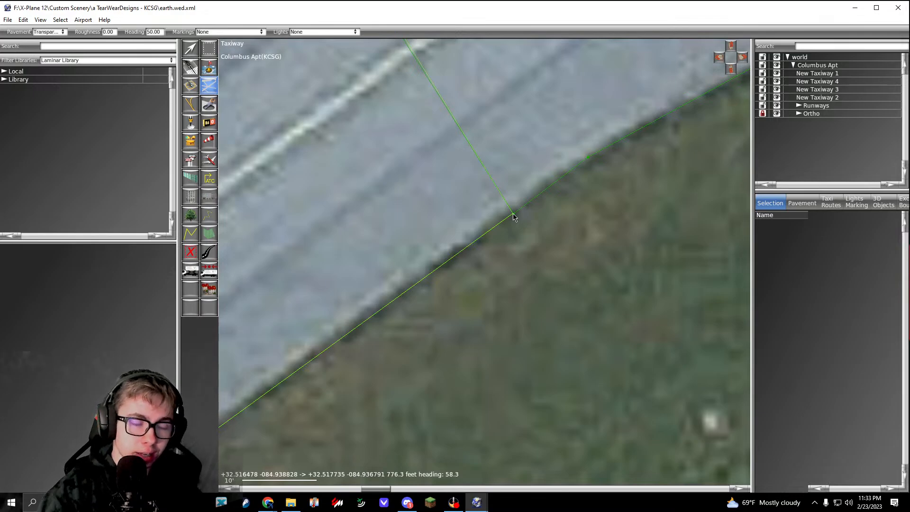
key("Return")
Step: Snap the grass-side corner of New Taxiway 4 onto the matching end corner of New Taxiway 5
key("v")
scroll(513, 216, "up", 3)
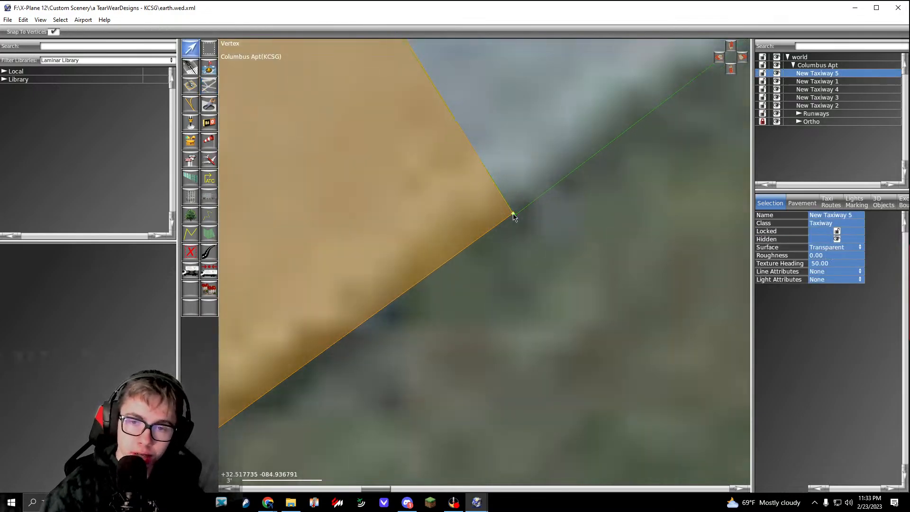
left_click(531, 181)
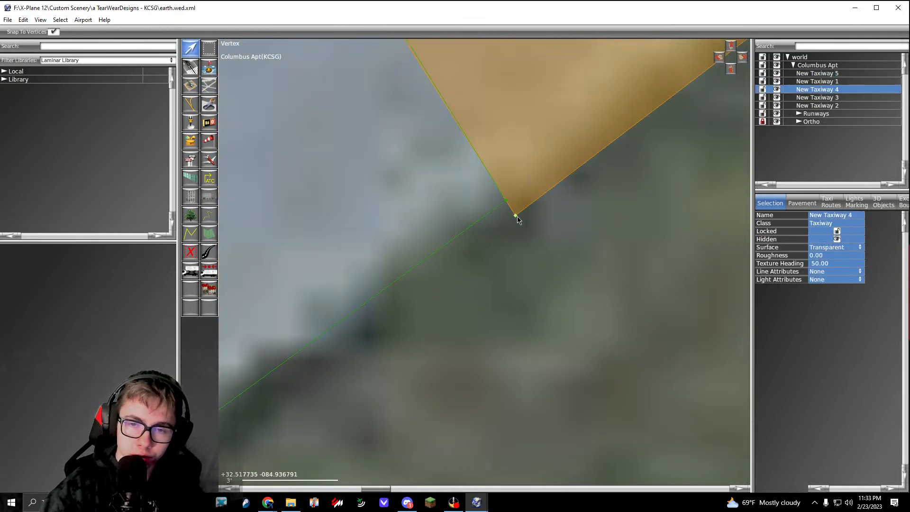
left_click_drag(516, 216, 507, 201)
left_click(522, 232)
Step: Examine the far end of the seam between New Taxiway 5 and New Taxiway 4 for corner alignment
scroll(518, 228, "down", 15)
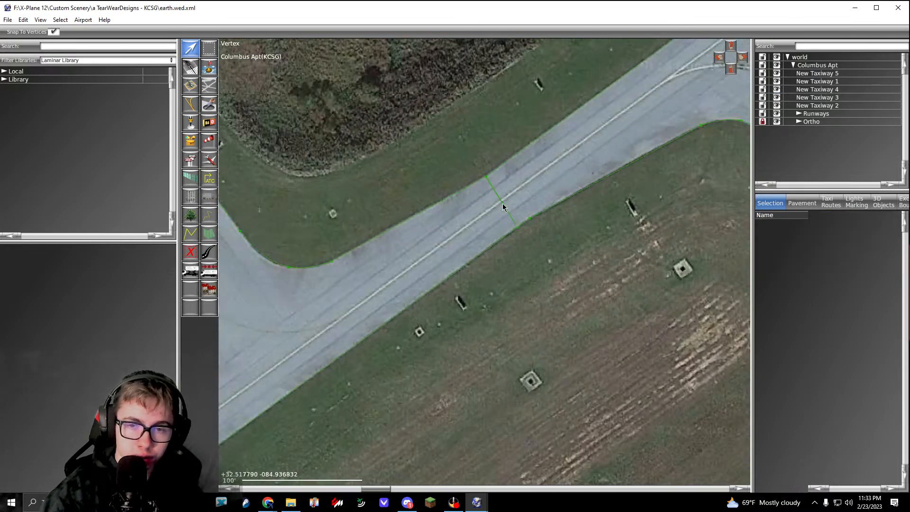
scroll(503, 207, "up", 8)
left_click(472, 162)
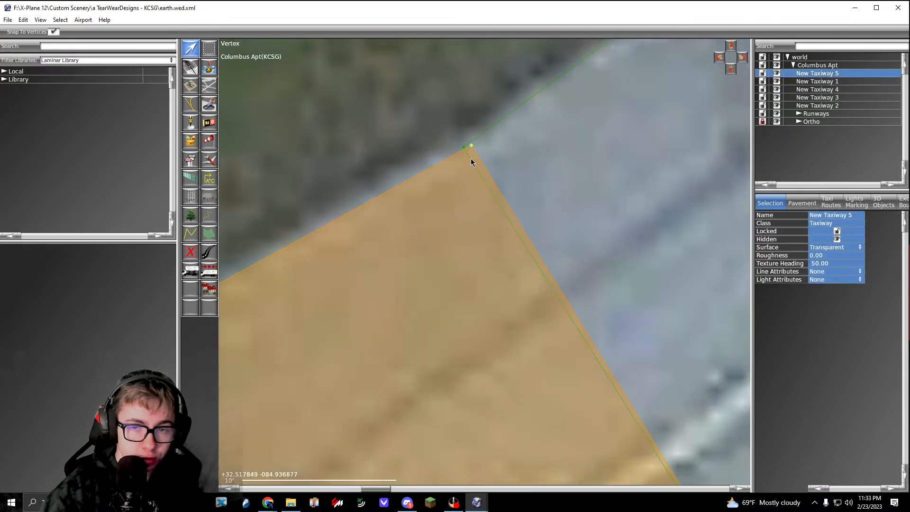
scroll(462, 149, "down", 8)
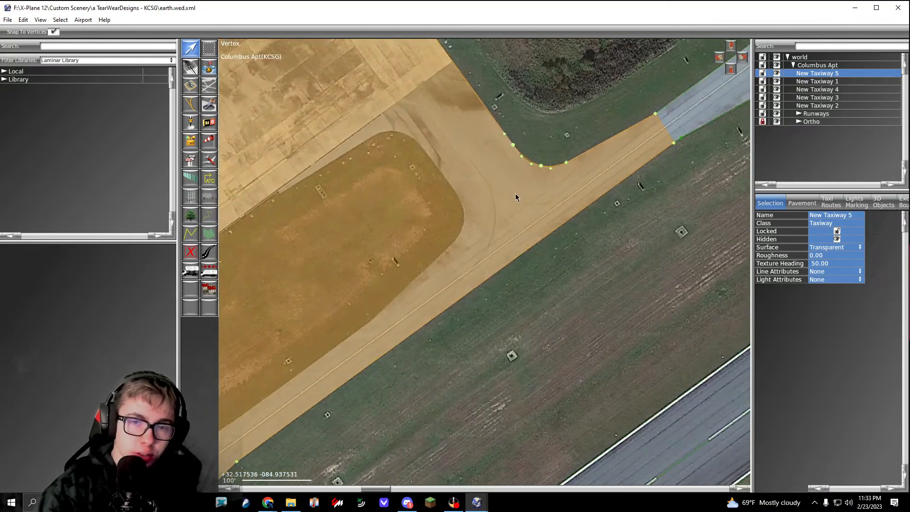
scroll(519, 199, "down", 4)
left_click(547, 208)
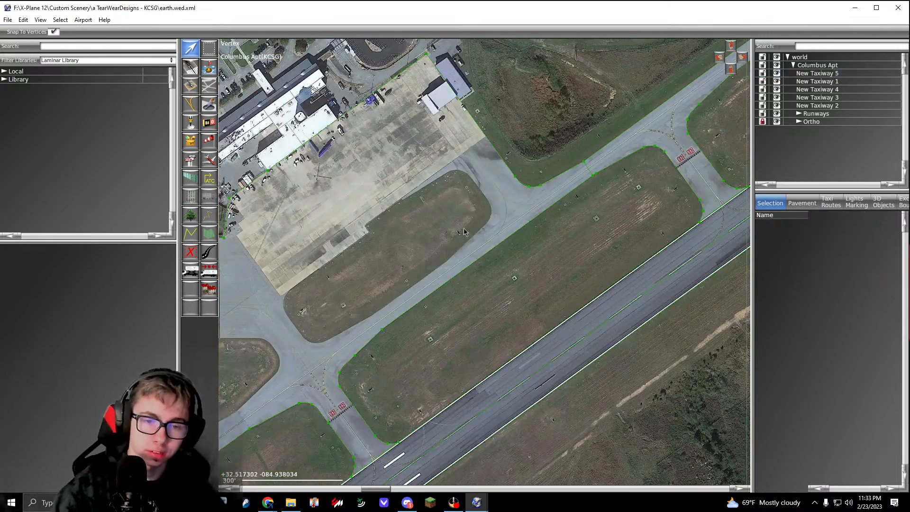
Step: Select New Taxiway 5 and review its full coverage of the aprons, taxiways and enclosed grass islands
scroll(439, 225, "down", 4)
left_click(402, 255)
right_click_drag(433, 308, 485, 303)
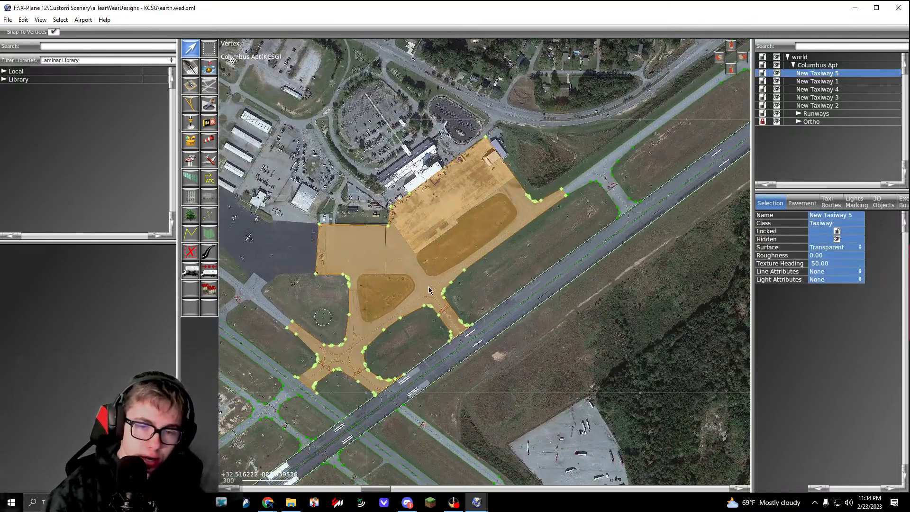
right_click_drag(390, 302, 424, 269)
scroll(437, 260, "up", 5)
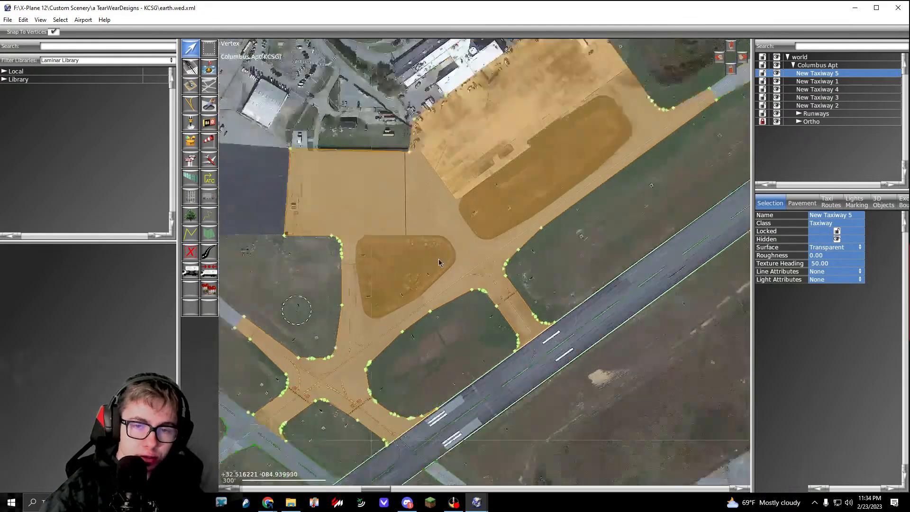
scroll(434, 246, "down", 3)
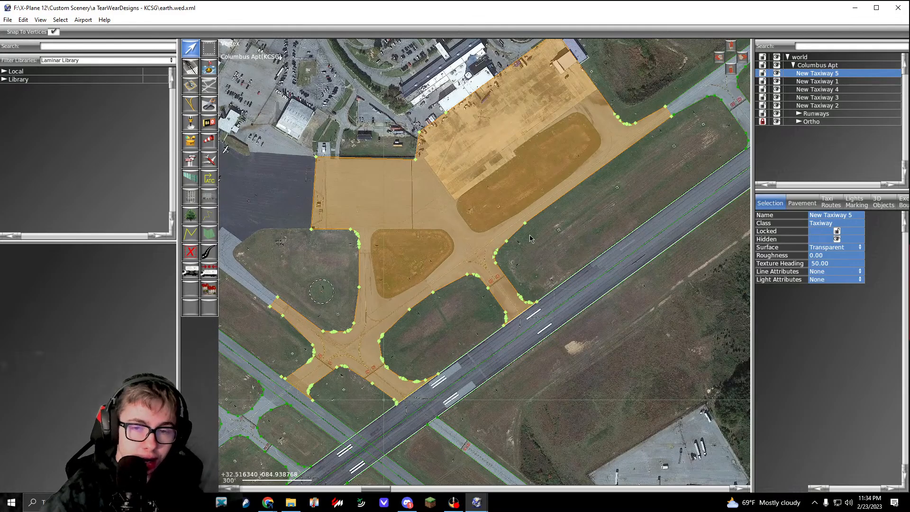
left_click(583, 234)
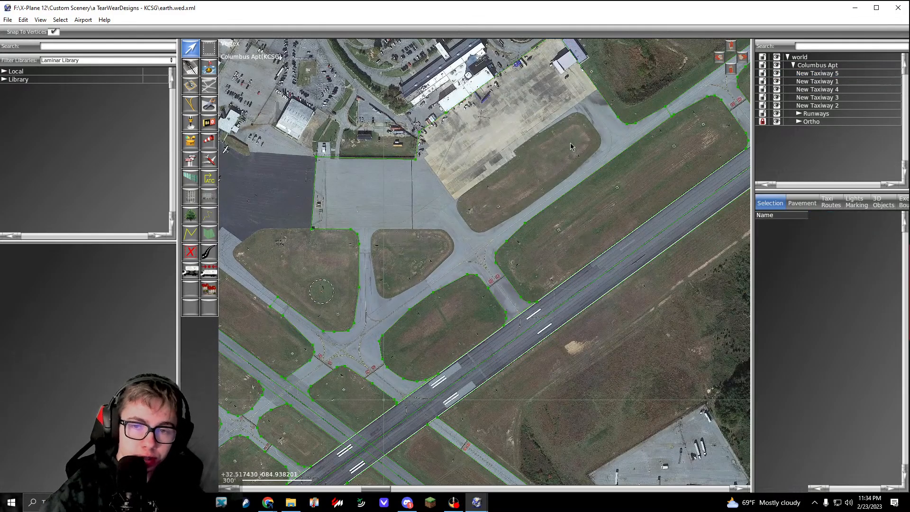
scroll(441, 244, "up", 5)
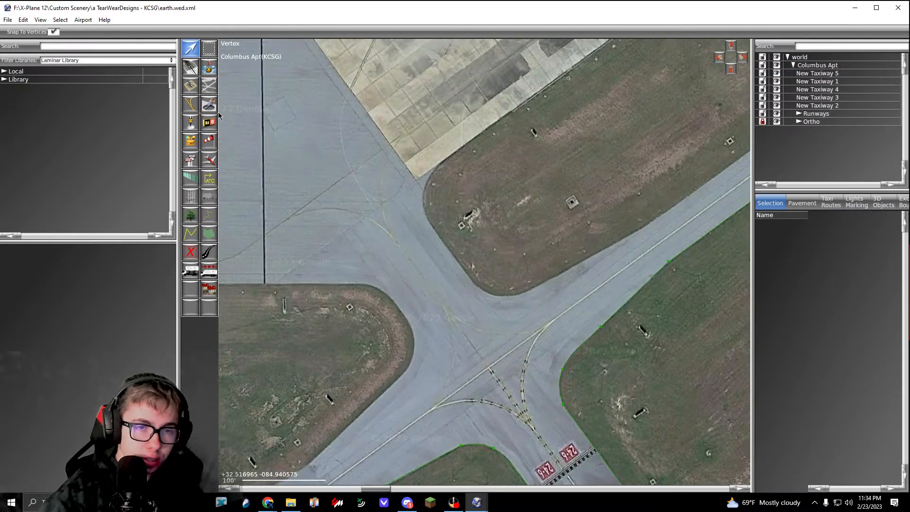
left_click(210, 105)
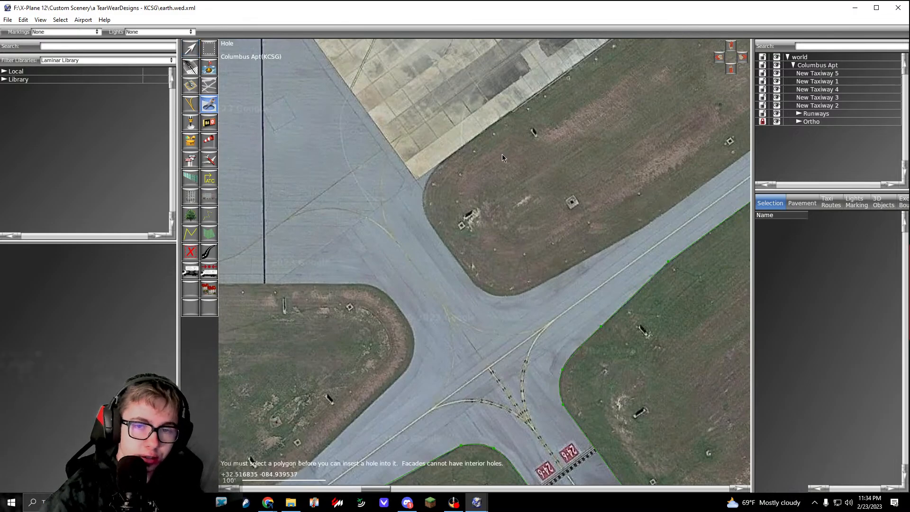
right_click_drag(502, 154, 454, 219)
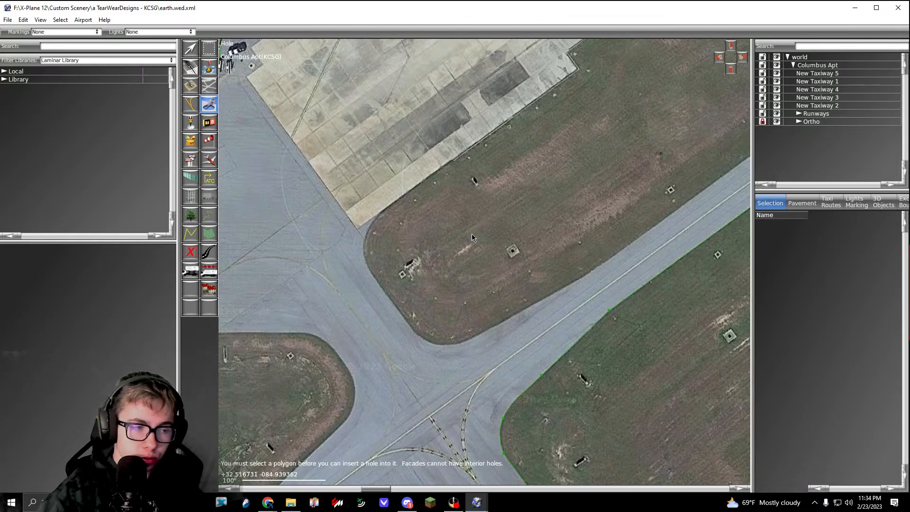
right_click_drag(525, 235, 493, 257)
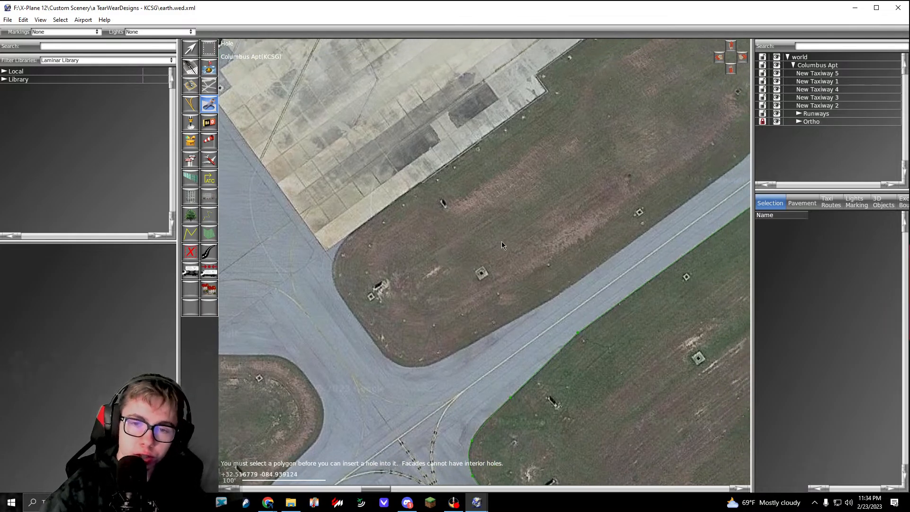
Step: Start a hole in New Taxiway 5 with a straight edge about 261 ft long on the apron side of the rounded triangular grass island
key("v")
left_click(524, 236)
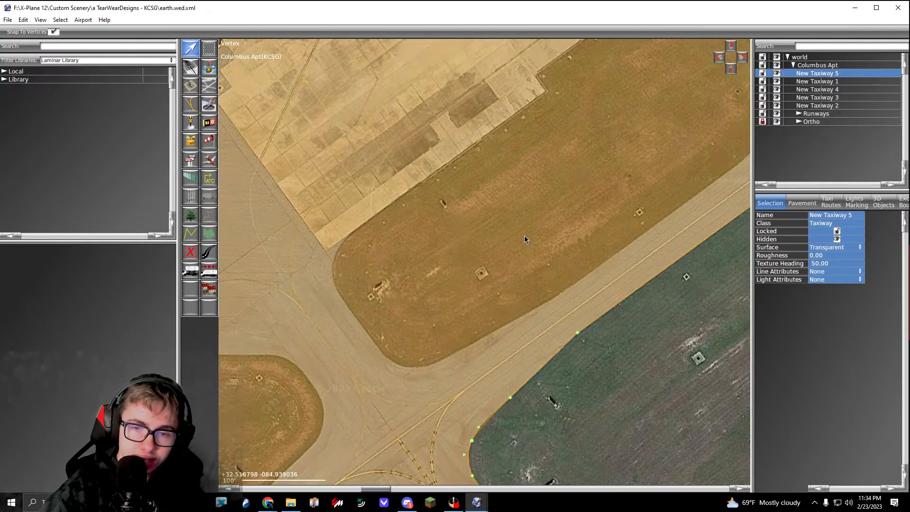
scroll(524, 235, "down", 3)
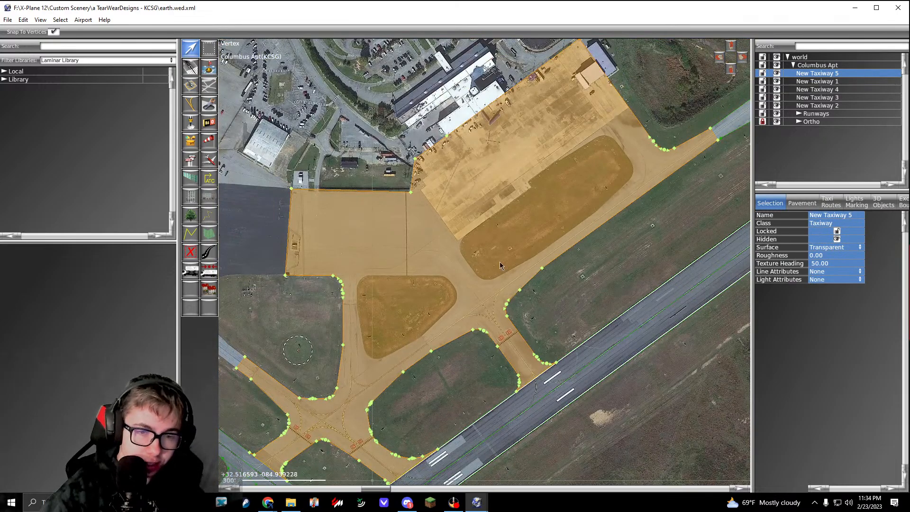
right_click_drag(446, 285, 505, 228)
scroll(422, 217, "up", 3)
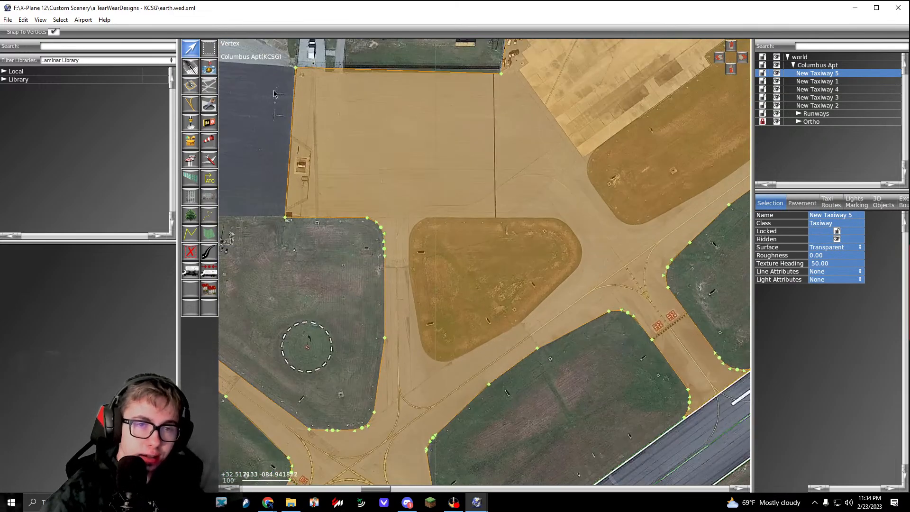
left_click(209, 105)
scroll(447, 214, "up", 4)
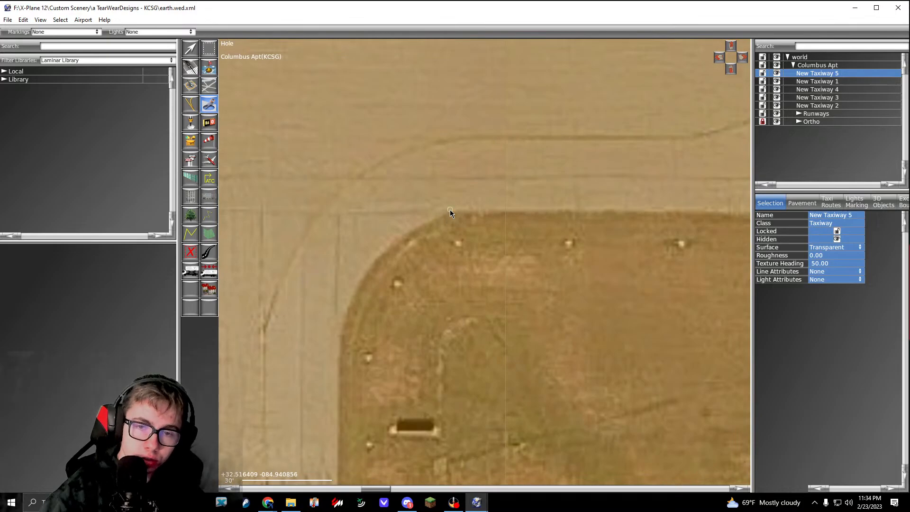
left_click(450, 209)
scroll(450, 210, "down", 3)
scroll(336, 251, "up", 3)
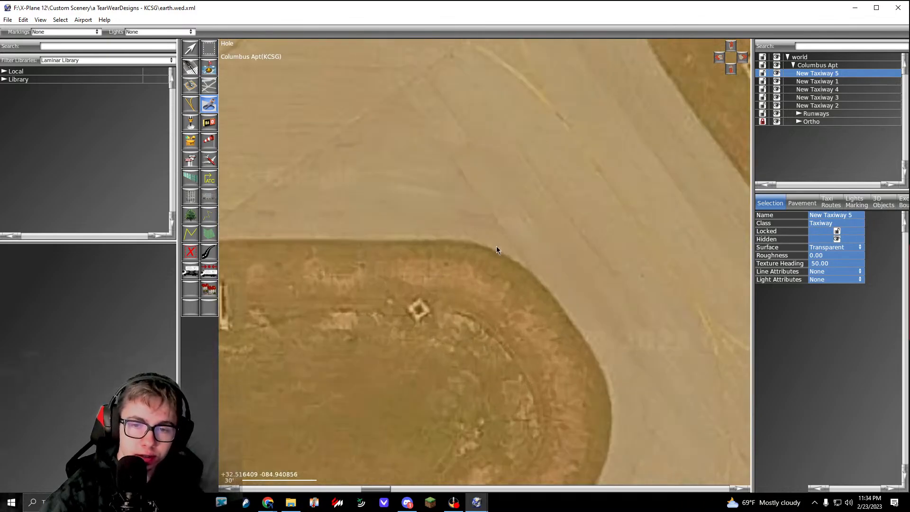
left_click(463, 241)
Step: Trace the rounded eastern corner of the triangular grass island with a chain of curved hole points
right_click_drag(559, 280, 470, 231)
left_click_drag(457, 240, 488, 280)
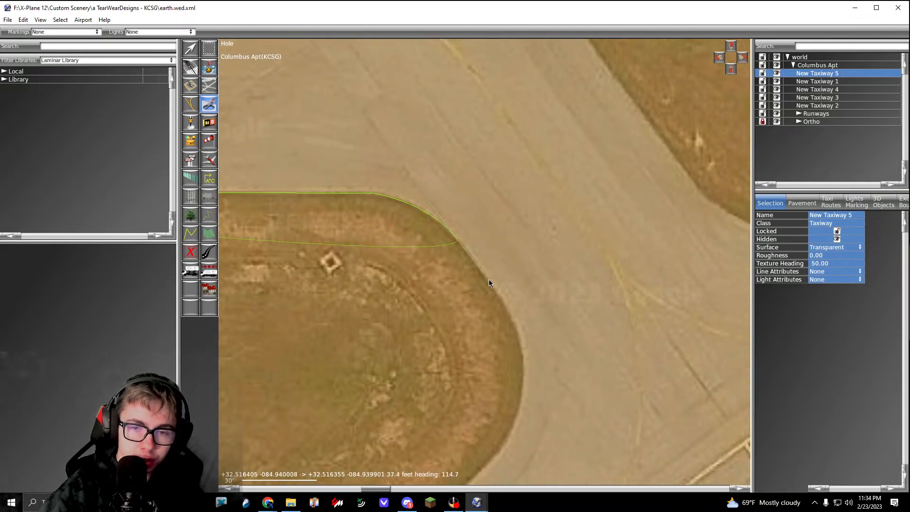
right_click_drag(507, 320, 484, 208)
left_click(485, 272)
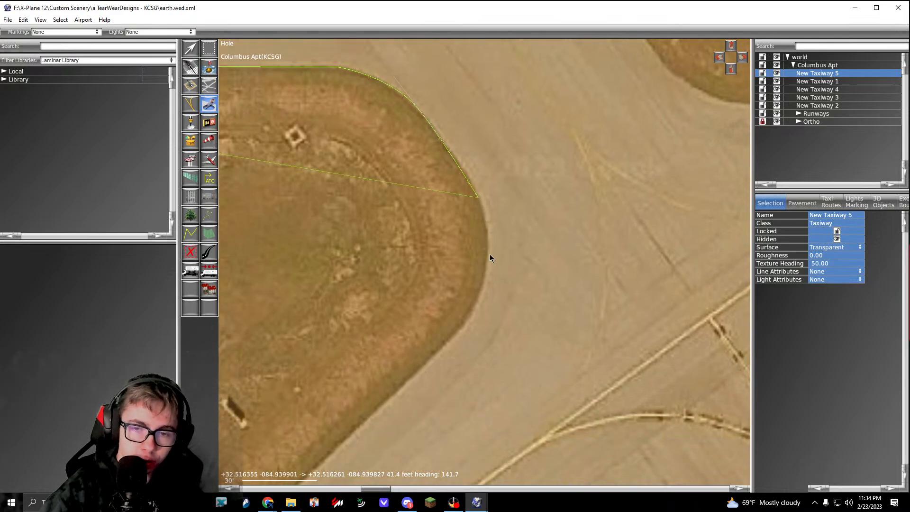
right_click_drag(487, 274, 531, 180)
left_click(505, 231)
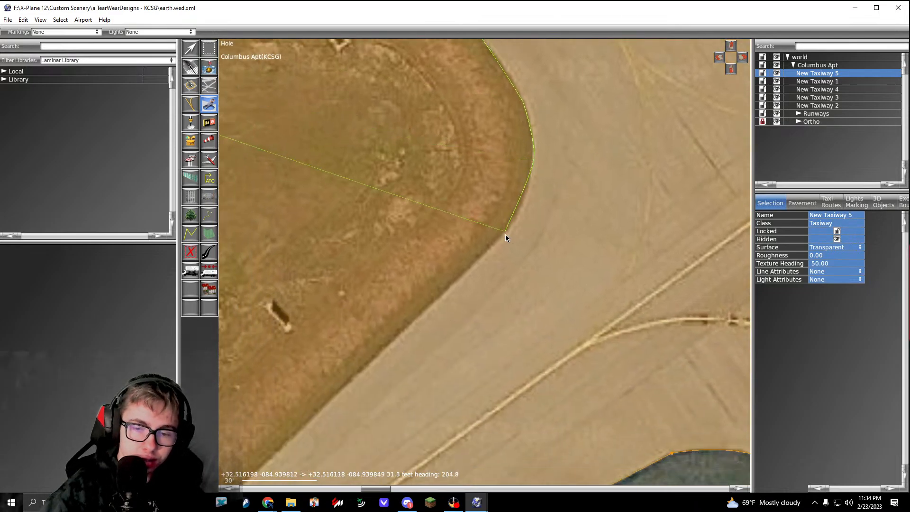
left_click_drag(505, 234, 488, 249)
Step: Trace the hole along the triangular island's southeastern taxiway side, with a first straight edge about 159 ft long and a straight corner point
right_click_drag(480, 257, 536, 183)
scroll(470, 235, "down", 1)
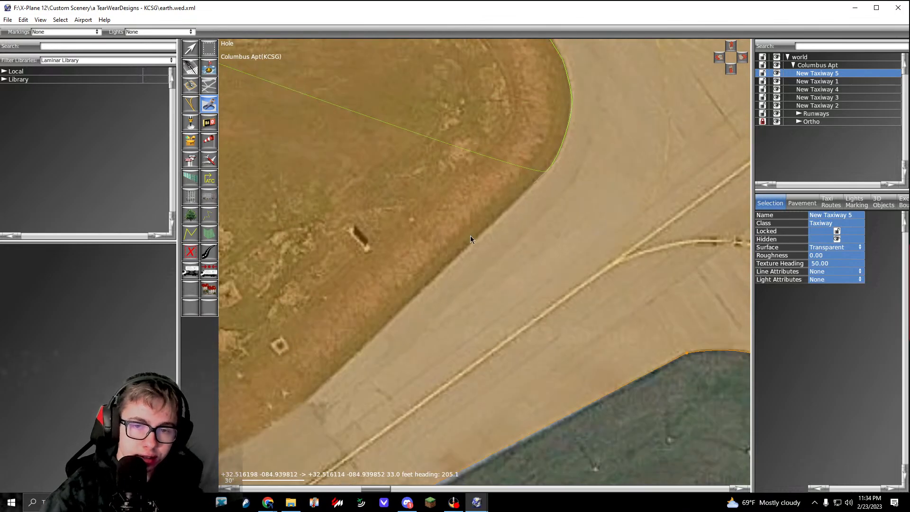
right_click_drag(470, 235, 573, 148)
scroll(418, 306, "up", 3)
left_click(405, 323)
right_click_drag(419, 312, 550, 216)
scroll(543, 221, "down", 2)
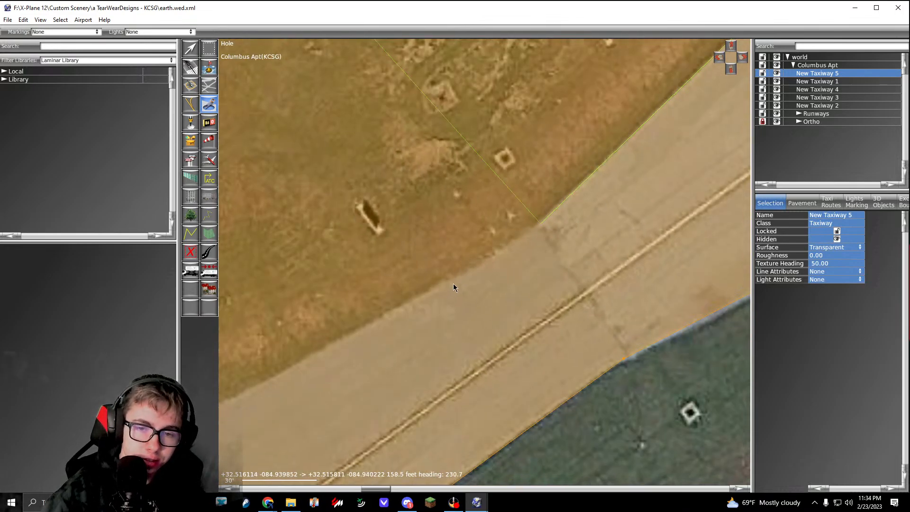
right_click_drag(453, 284, 570, 233)
left_click_drag(492, 268, 459, 283)
right_click_drag(454, 283, 577, 241)
key("BackSpace")
left_click(575, 239)
Step: Trace the triangular island's rounded southern corner and a straight western edge about 164 ft long
right_click_drag(416, 314, 570, 274)
left_click(503, 266)
left_click_drag(482, 256, 458, 238)
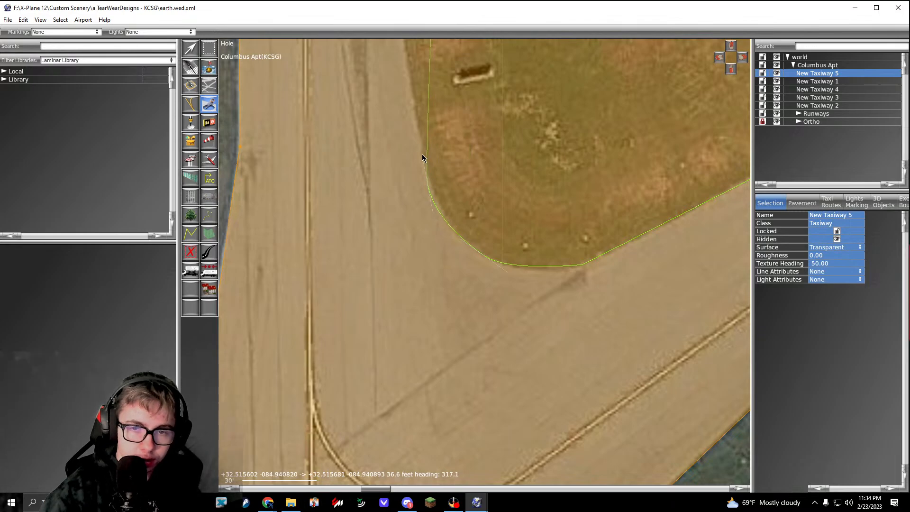
scroll(426, 161, "down", 5)
scroll(453, 273, "up", 5)
left_click(398, 203)
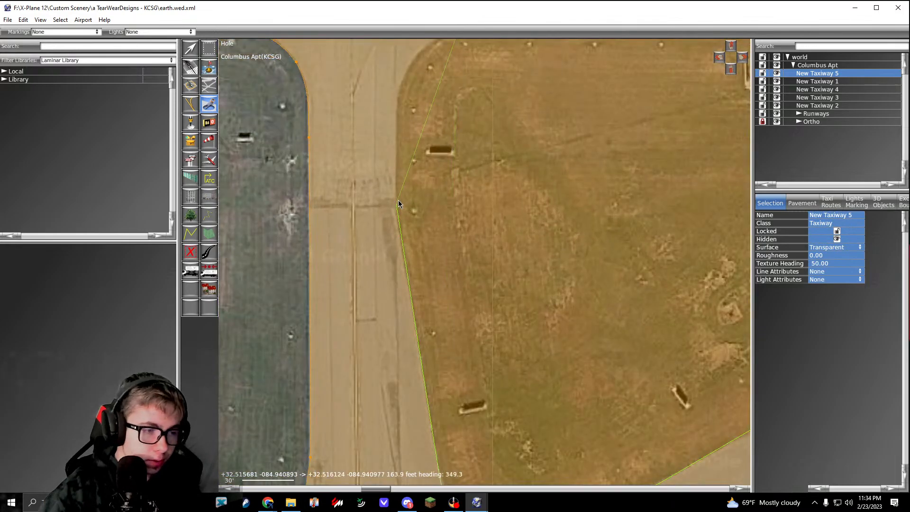
Step: Trace the remaining western edge and rounded northwestern corner to close the hole around the triangular island
right_click_drag(388, 83, 380, 196)
scroll(380, 196, "up", 4)
left_click_drag(399, 215, 393, 216)
right_click_drag(440, 136, 400, 194)
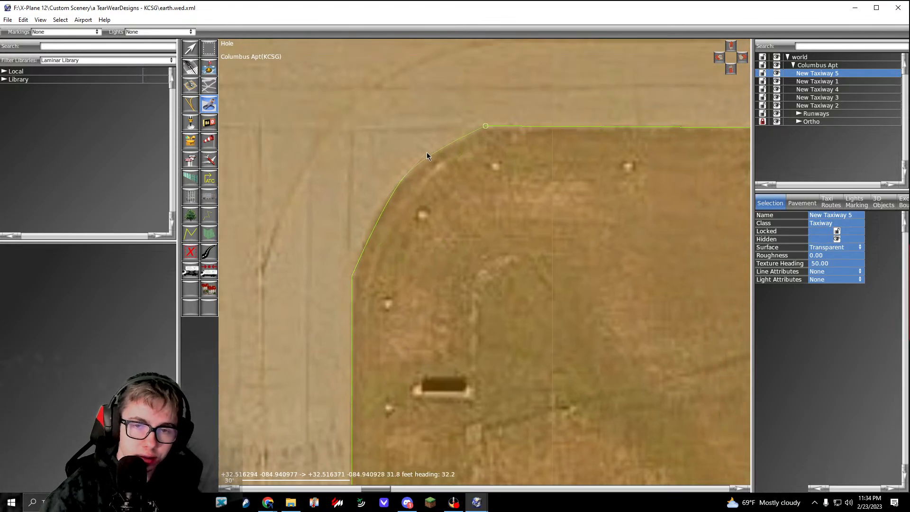
scroll(434, 148, "down", 8)
Step: Start a hole around the elongated grass island with a 288 ft edge along the concrete apron and a 23 ft jog
scroll(571, 159, "up", 8)
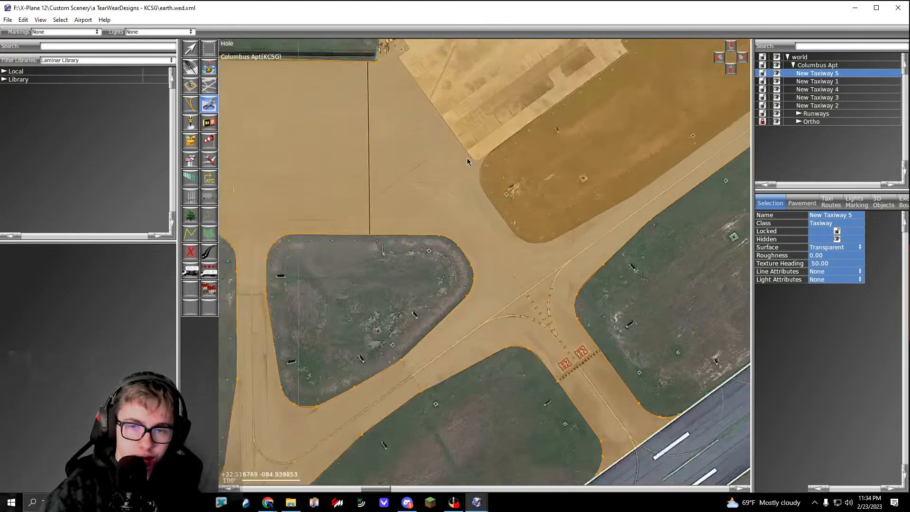
scroll(459, 200, "down", 4)
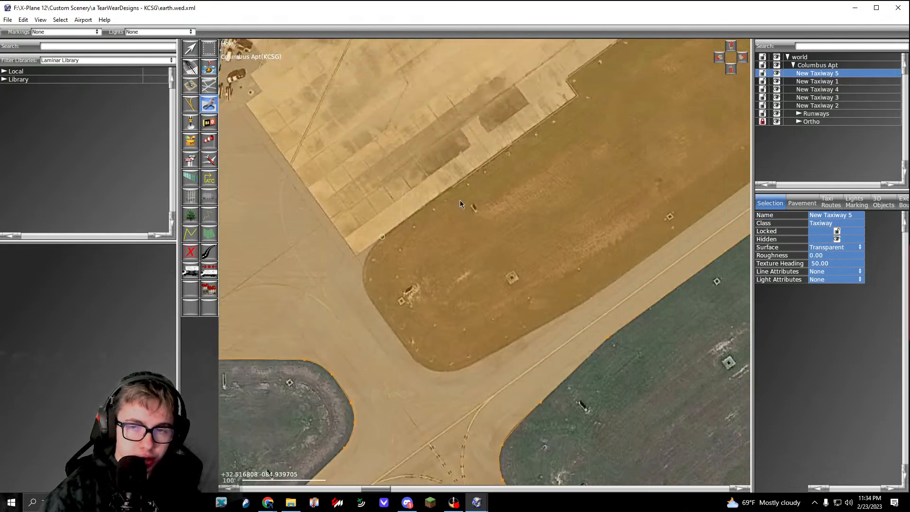
scroll(499, 170, "up", 8)
left_click(502, 163)
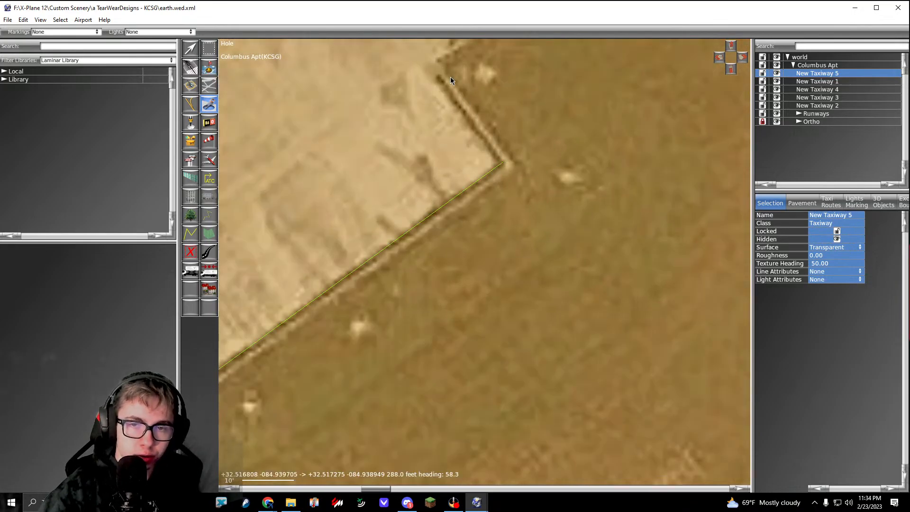
left_click(431, 67)
Step: Extend the hole along the apron edge, adding a jog about 7 ft long and an edge about 163 ft long to the northern corner
scroll(431, 67, "down", 7)
right_click_drag(430, 67, 375, 192)
right_click_drag(516, 105, 370, 201)
scroll(412, 174, "up", 6)
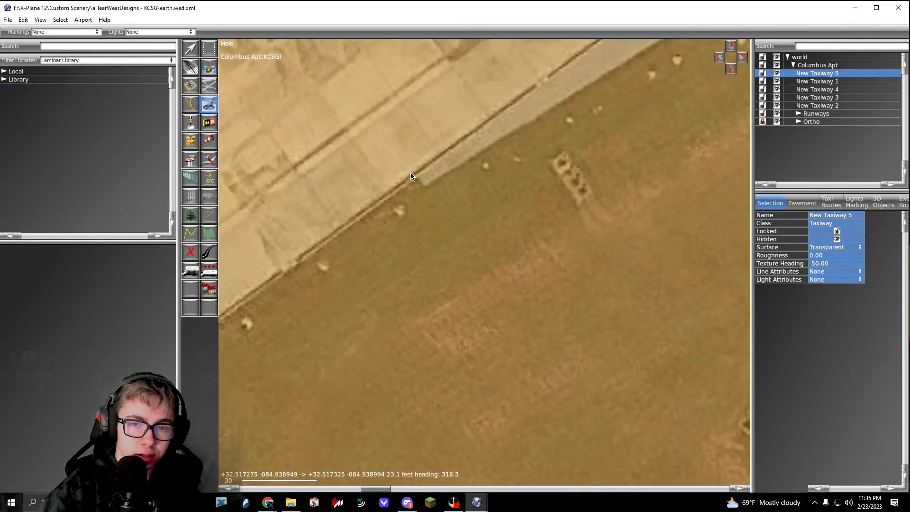
left_click(431, 194)
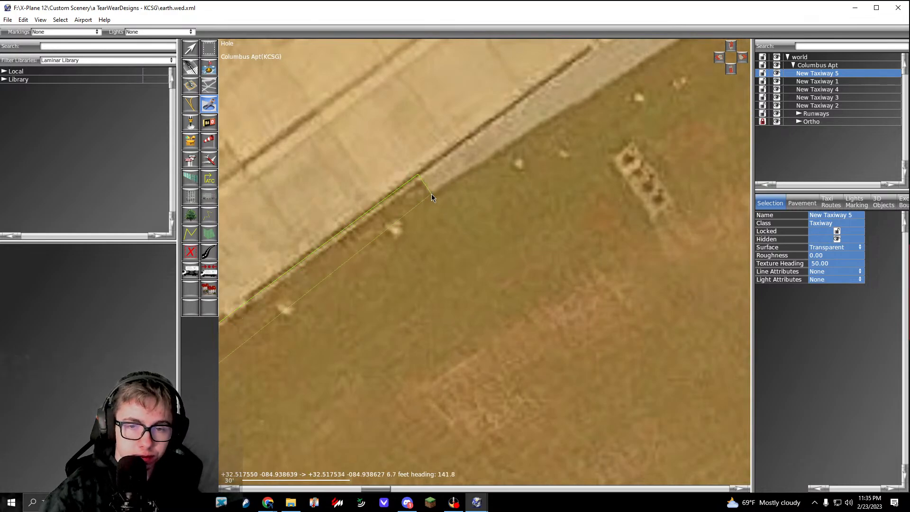
scroll(493, 174, "down", 4)
scroll(494, 170, "up", 4)
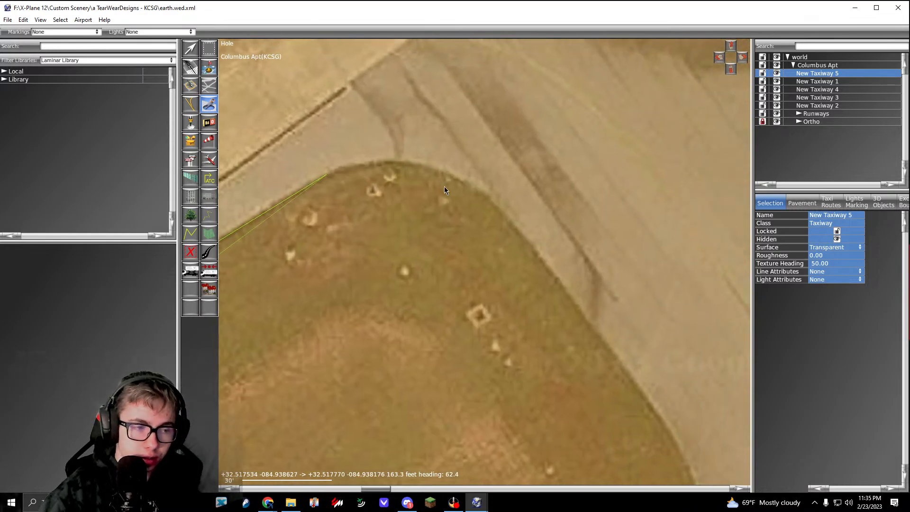
Step: Trace the elongated island's rounded northern corner, the straight edge about 110 ft long and the rounded eastern corner
left_click_drag(466, 180, 516, 218)
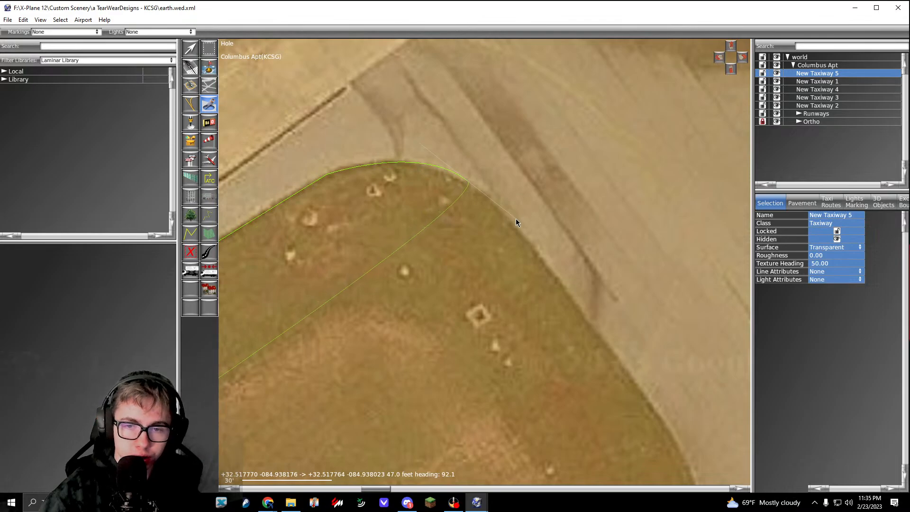
right_click_drag(666, 415, 497, 232)
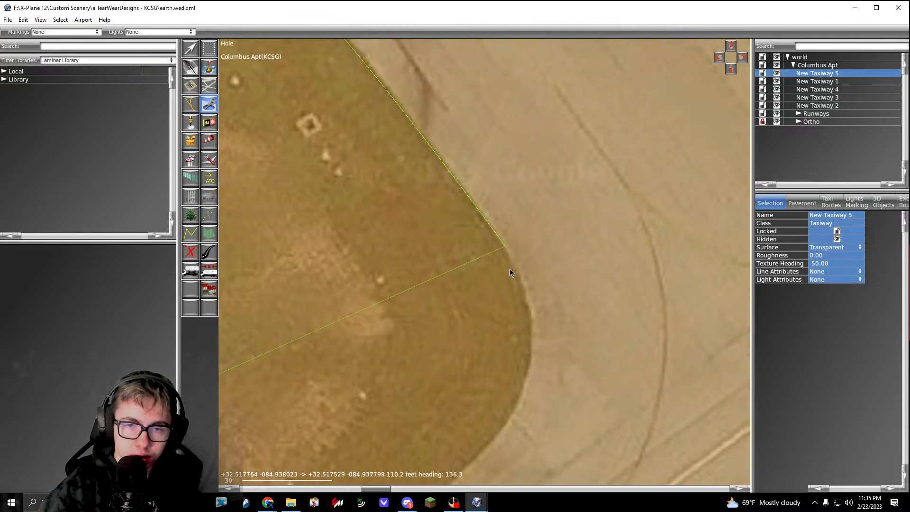
left_click_drag(496, 245, 491, 291)
right_click_drag(435, 358, 500, 251)
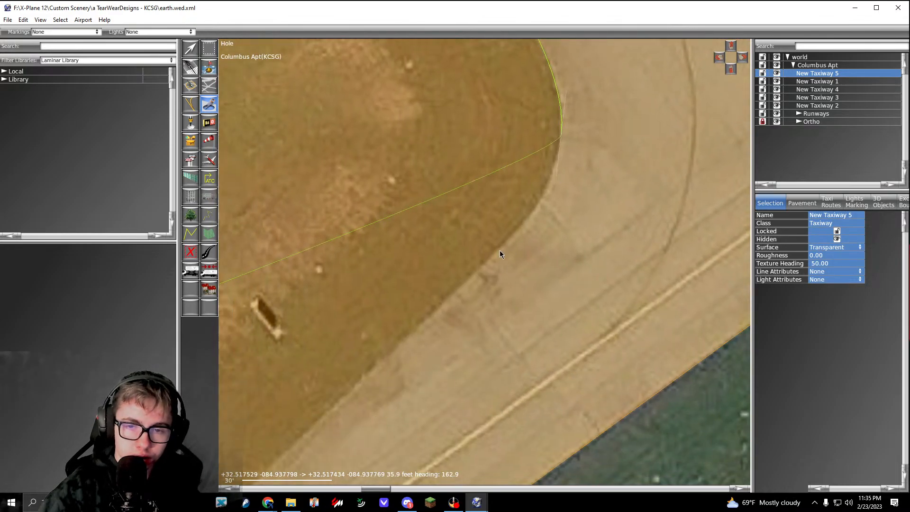
left_click_drag(486, 258, 437, 311)
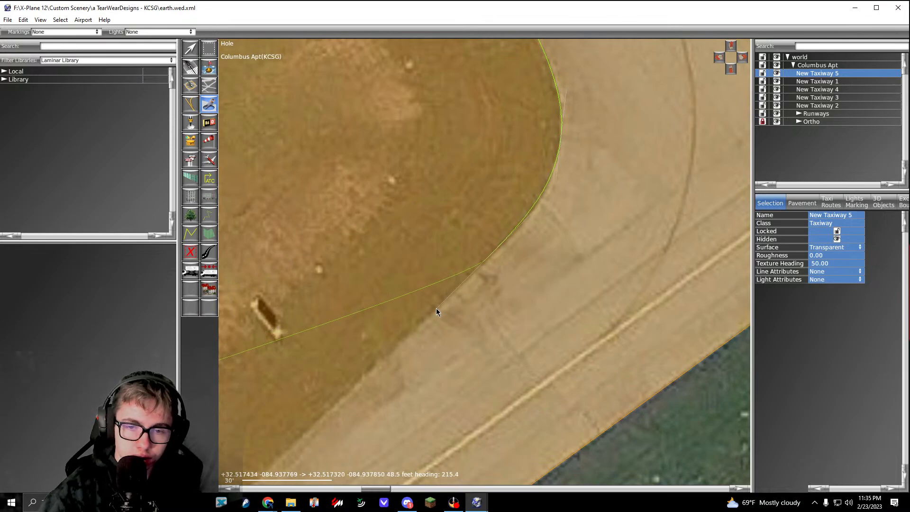
Step: Trace the elongated island's southeastern taxiway side with straight edges about 150 ft, 269 ft and 164 ft long
scroll(436, 311, "down", 6)
right_click_drag(342, 406, 473, 274)
scroll(491, 274, "up", 6)
left_click_drag(494, 273, 461, 308)
scroll(461, 308, "down", 6)
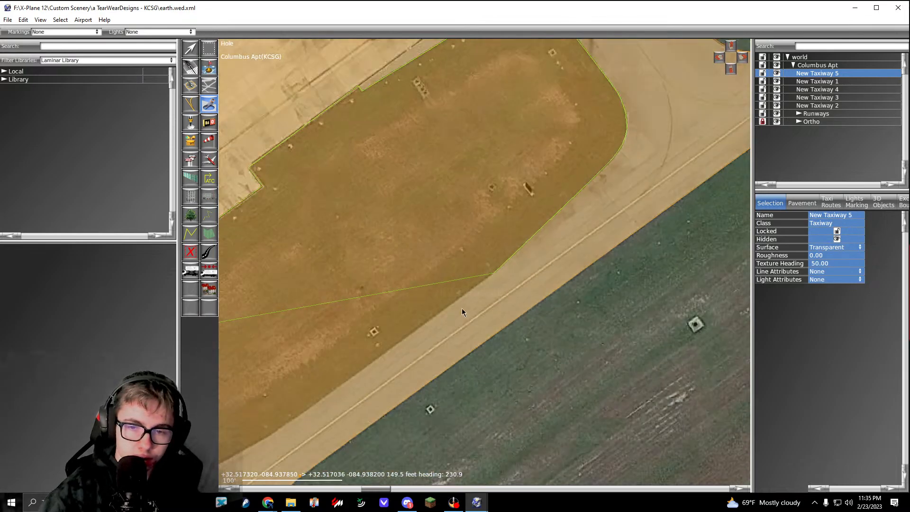
right_click_drag(276, 438, 503, 281)
scroll(508, 263, "up", 5)
left_click(464, 294)
scroll(464, 294, "down", 5)
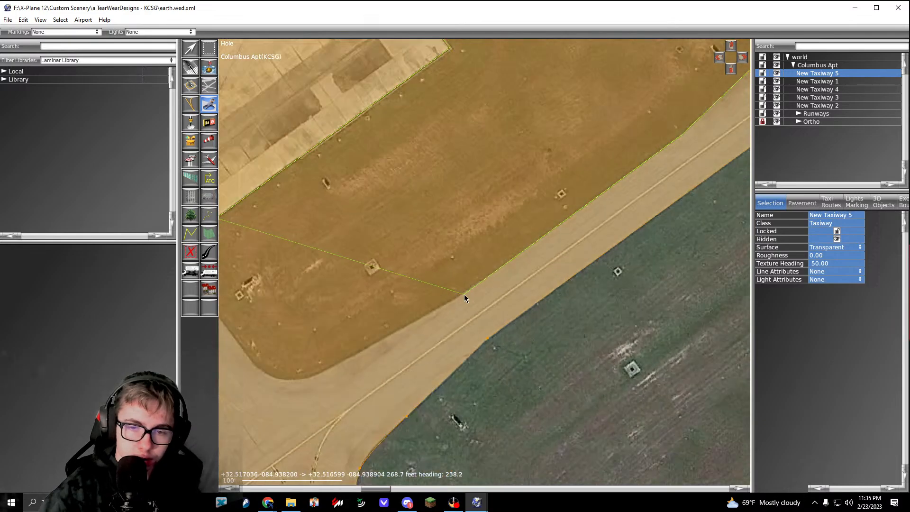
scroll(419, 314, "up", 4)
right_click_drag(314, 364, 577, 273)
left_click(430, 330)
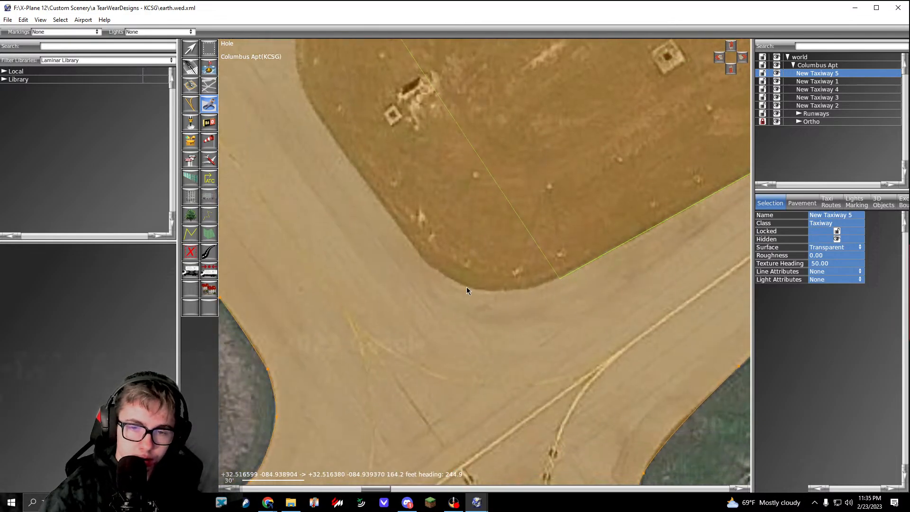
Step: Trace the elongated island's rounded southern and western corners with curved points and close the hole
left_click_drag(465, 286, 437, 270)
left_click_drag(404, 240, 389, 215)
right_click_drag(318, 108, 395, 206)
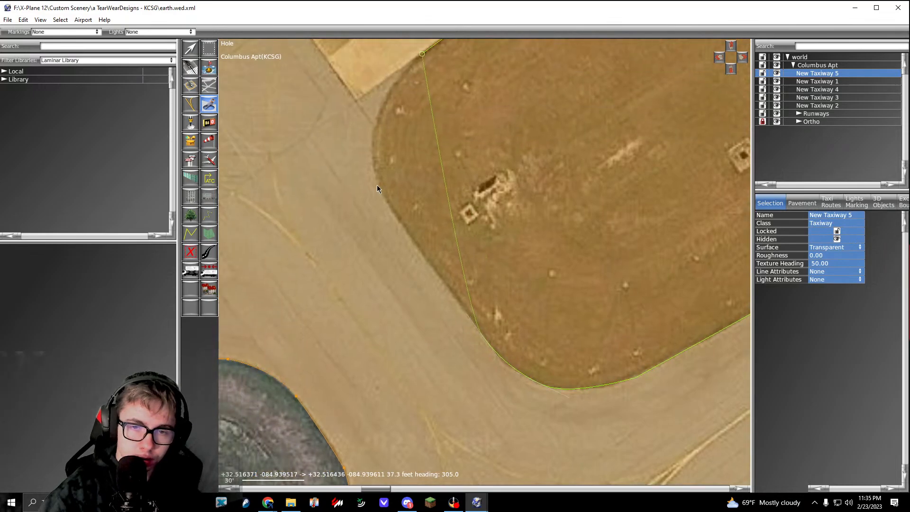
right_click_drag(373, 109, 393, 207)
left_click_drag(399, 204, 417, 172)
key("Return")
Step: Review New Taxiway 5 with its holes cut out, comparing its coverage with the surrounding aprons, taxiways and grass islands
scroll(422, 174, "down", 7)
right_click_drag(510, 165, 480, 183)
key("v")
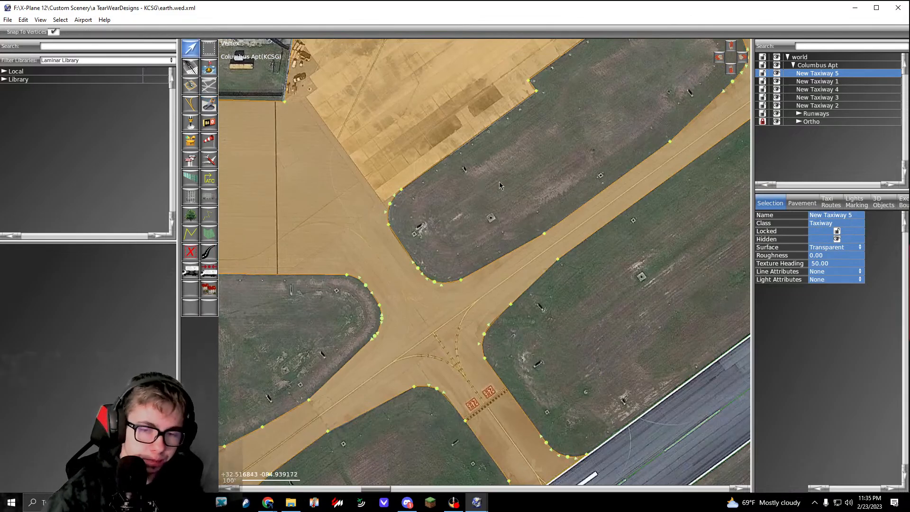
left_click(523, 175)
scroll(538, 169, "down", 8)
right_click_drag(595, 131, 531, 188)
scroll(530, 189, "up", 1)
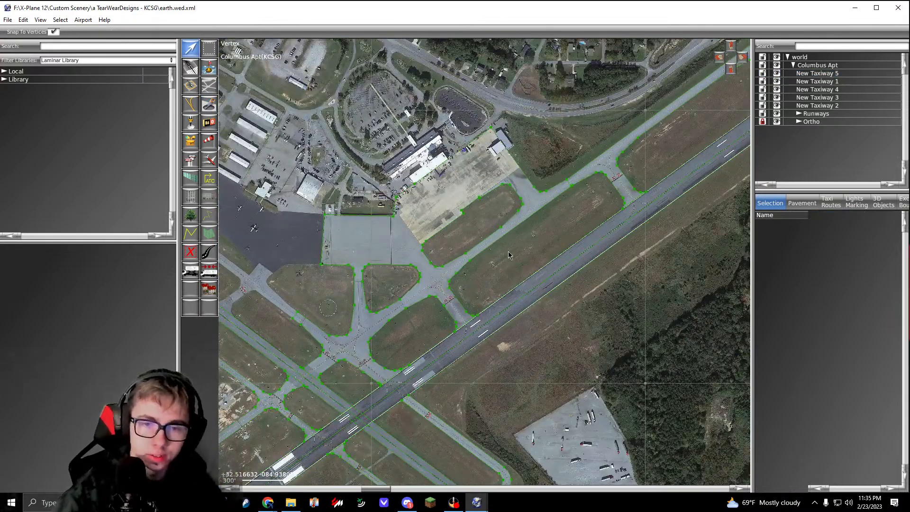
scroll(508, 255, "up", 4)
left_click(490, 200)
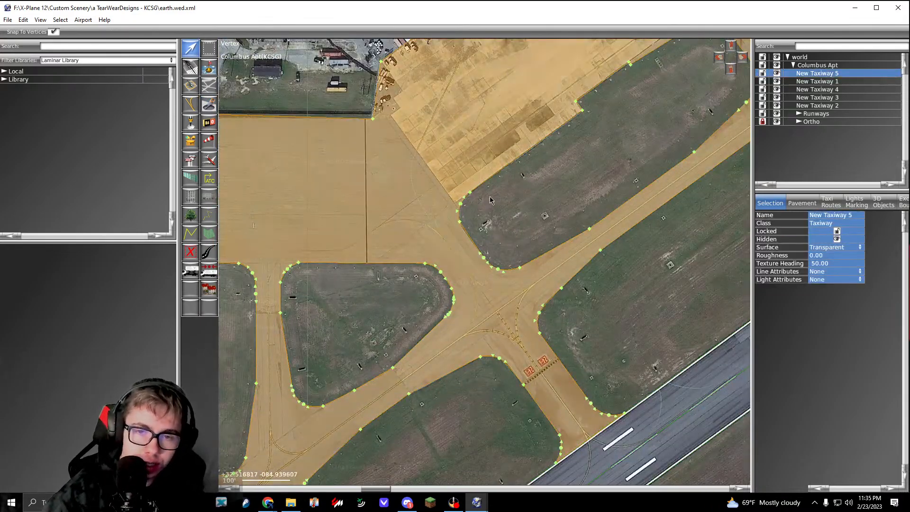
scroll(491, 200, "down", 4)
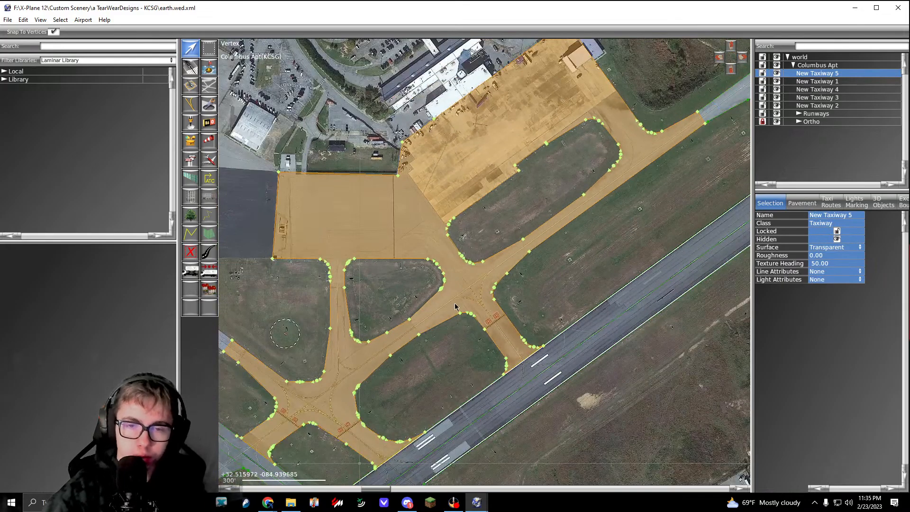
scroll(529, 241, "down", 3)
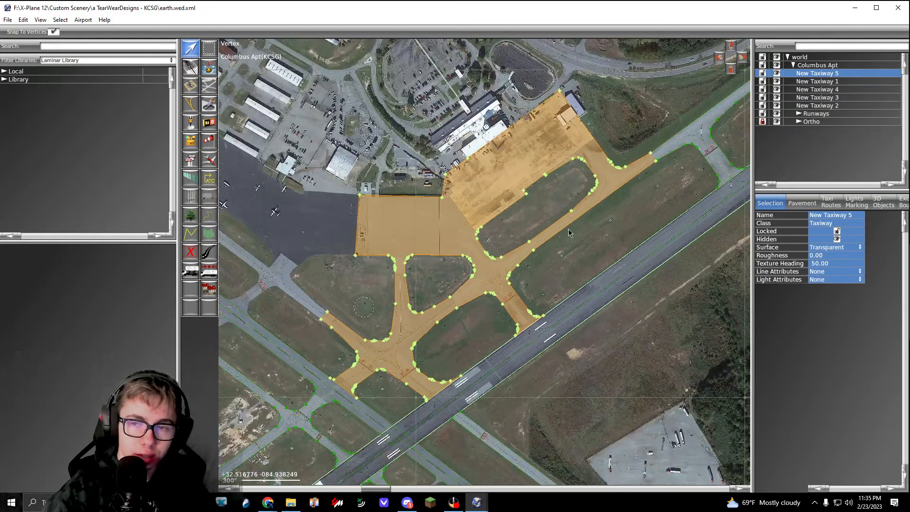
Step: Snap the runway-side corner of New Taxiway 4 onto the matching northeastern end corner of New Taxiway 5
right_click_drag(645, 162, 472, 294)
scroll(472, 294, "up", 6)
right_click_drag(424, 479, 431, 286)
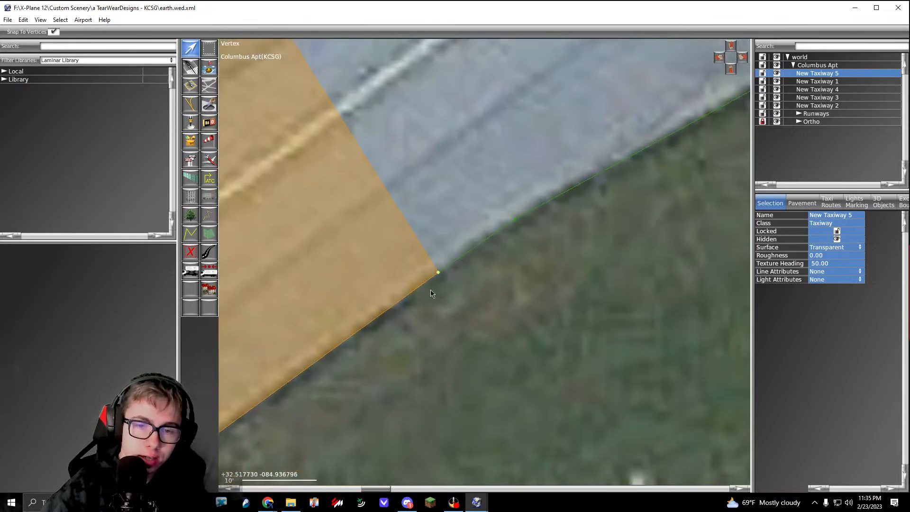
scroll(430, 290, "up", 7)
left_click(473, 193)
left_click_drag(458, 230, 483, 227)
left_click(474, 260)
left_click(405, 234)
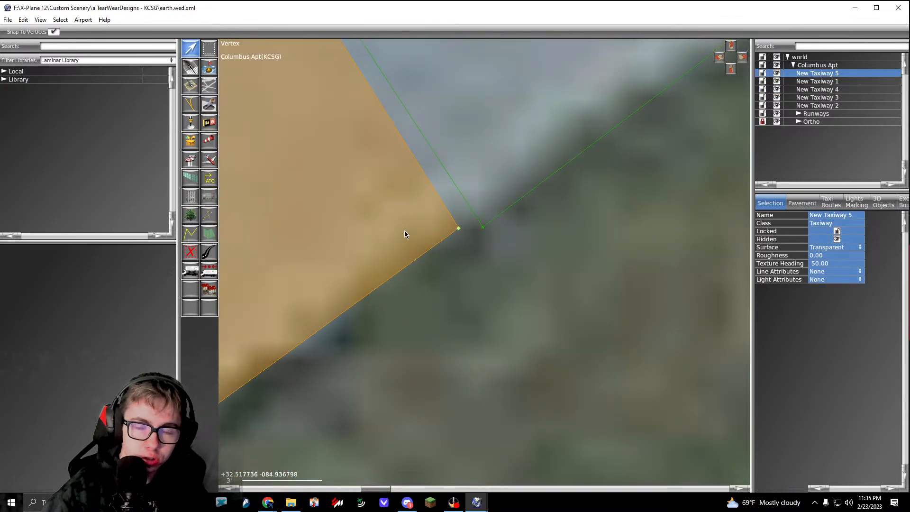
left_click(475, 164)
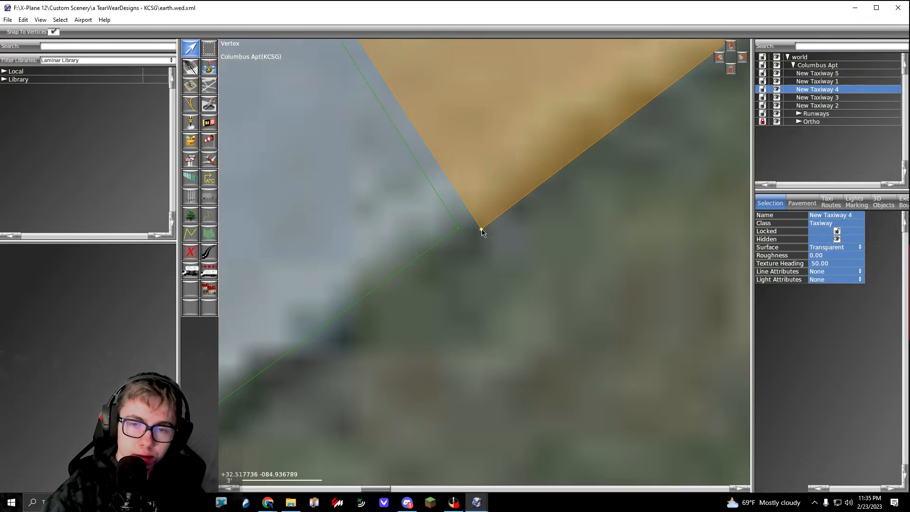
left_click_drag(481, 231, 459, 228)
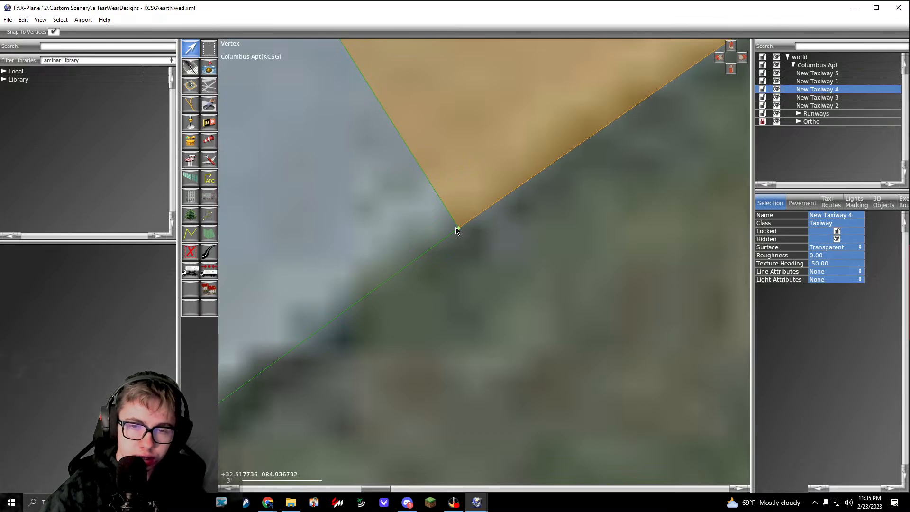
Step: Examine the opposite corner of the seam between New Taxiway 5 and New Taxiway 4, and the overall taxiway coverage of the airport
scroll(497, 318, "down", 10)
scroll(379, 142, "up", 7)
scroll(421, 154, "up", 6)
left_click(421, 155)
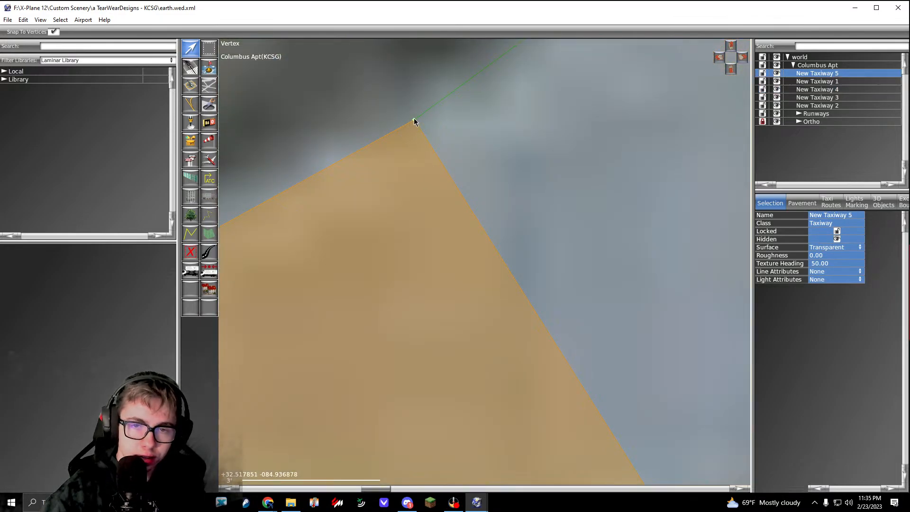
left_click(381, 112)
scroll(381, 112, "down", 10)
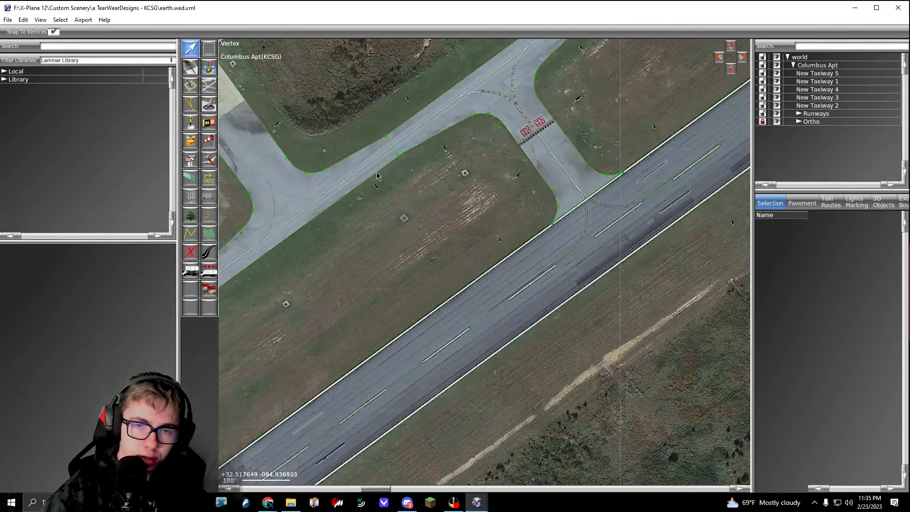
scroll(379, 181, "down", 5)
scroll(430, 293, "down", 2)
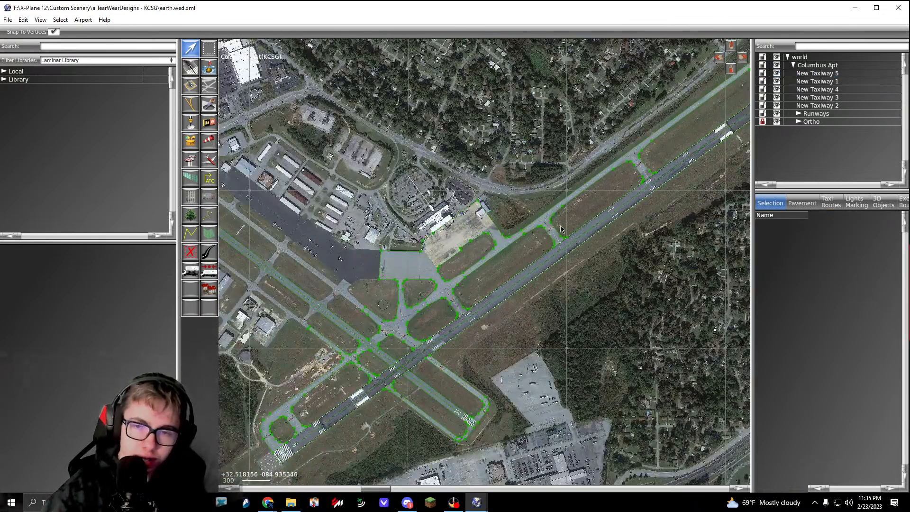
middle_click_drag(486, 300, 555, 228)
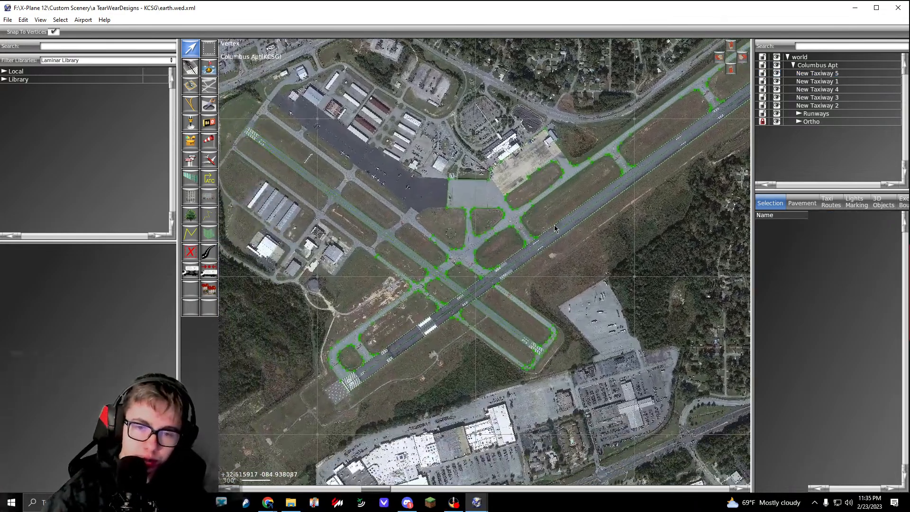
Step: Select New Taxiway 1 to 5 together with the Runways group and review their combined coverage on the map
left_click(827, 75)
left_click(822, 105, "shift")
middle_click_drag(543, 208, 553, 225)
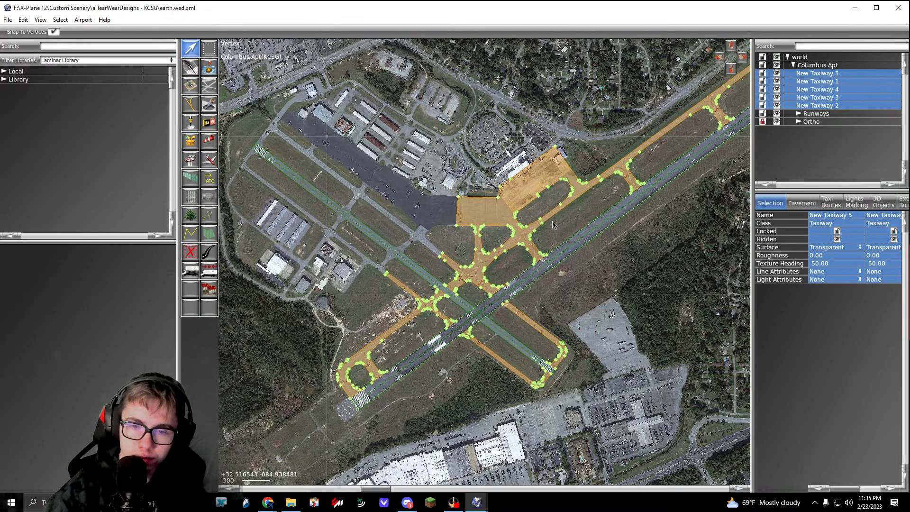
left_click(810, 113, "shift")
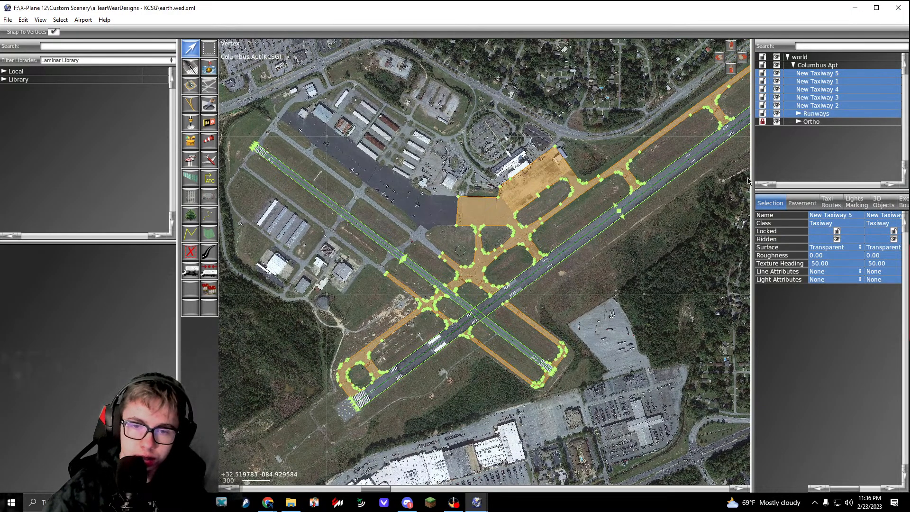
mouse_move(551, 292)
middle_mouse_down()
mouse_move(558, 283)
mouse_move(377, 363)
mouse_move(496, 343)
mouse_move(562, 300)
middle_mouse_up()
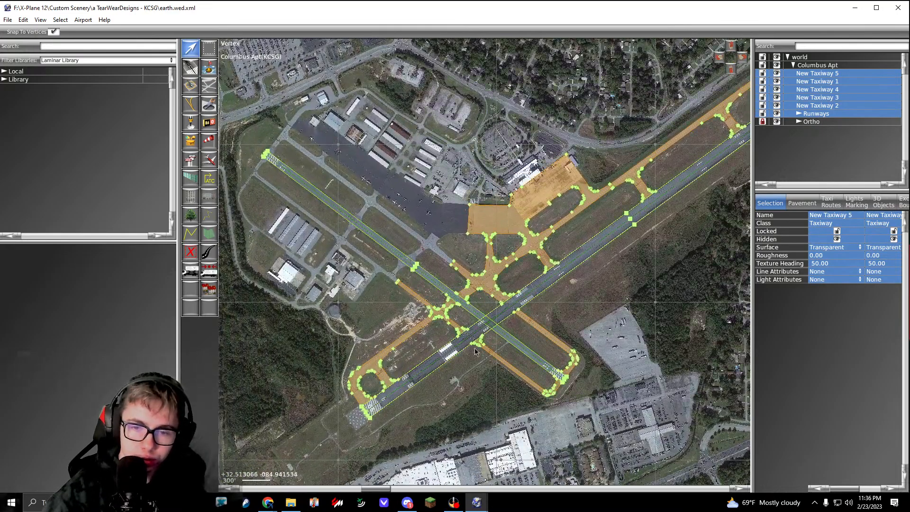
scroll(475, 351, "up", 2)
middle_click_drag(372, 290, 406, 302)
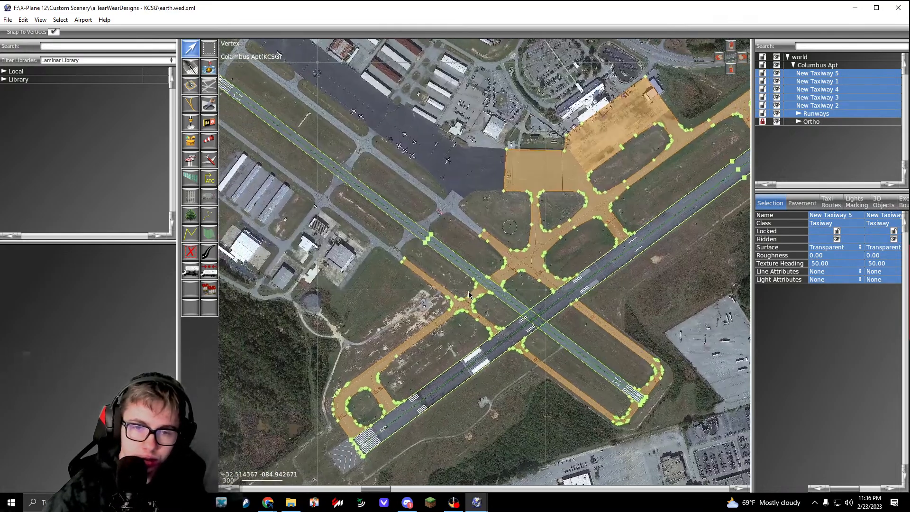
left_click(406, 302)
middle_click_drag(422, 227, 428, 229)
Step: Start a new transparent taxiway at the northwest corner of the light apron and trace the curved grass edge north to its tip
left_click(210, 86)
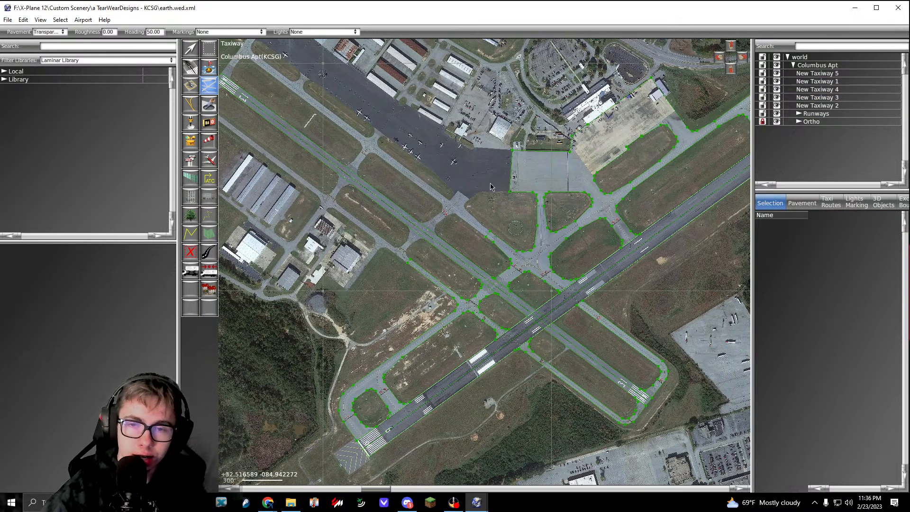
scroll(516, 157, "up", 4)
middle_click_drag(515, 142, 528, 206)
scroll(502, 176, "up", 6)
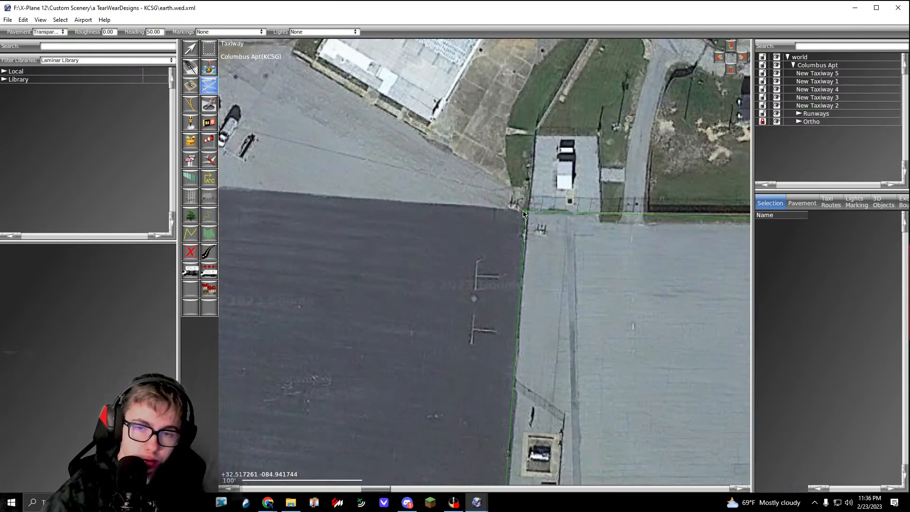
middle_click_drag(494, 178, 507, 334)
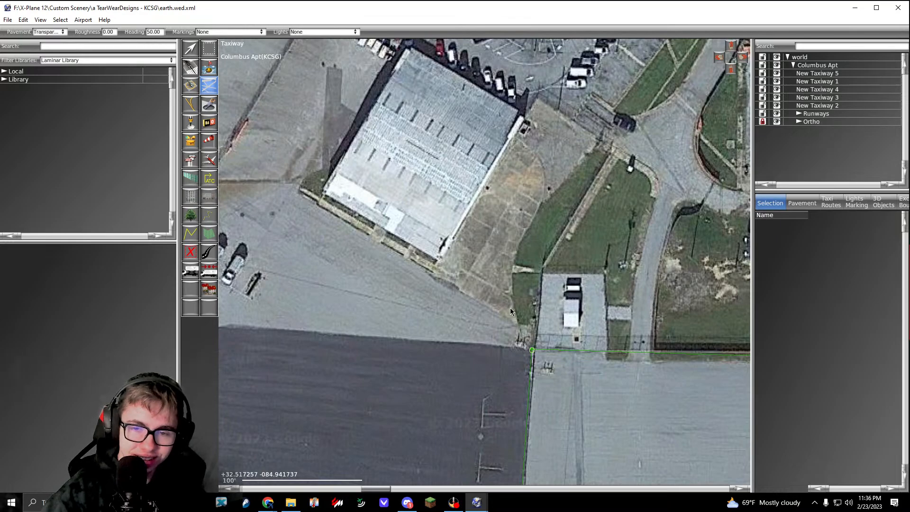
left_click_drag(518, 245, 534, 203)
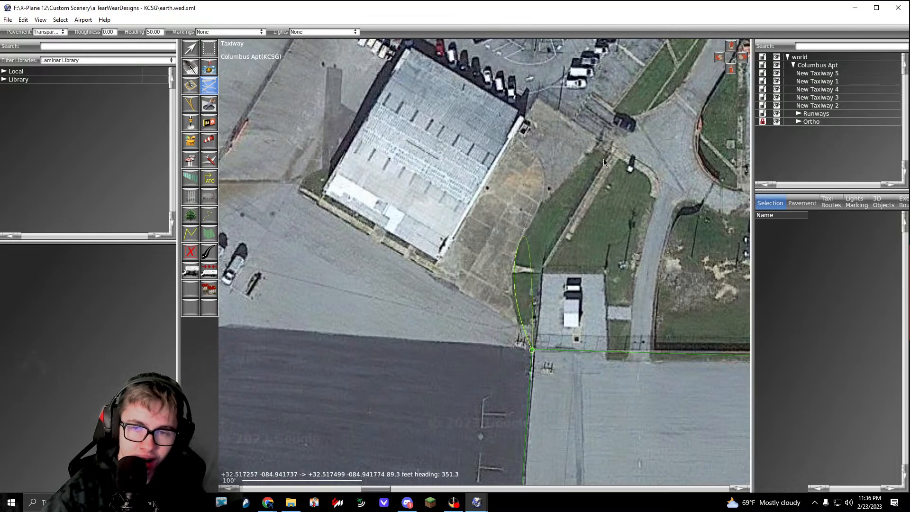
left_click(600, 145)
middle_click_drag(547, 135, 678, 277)
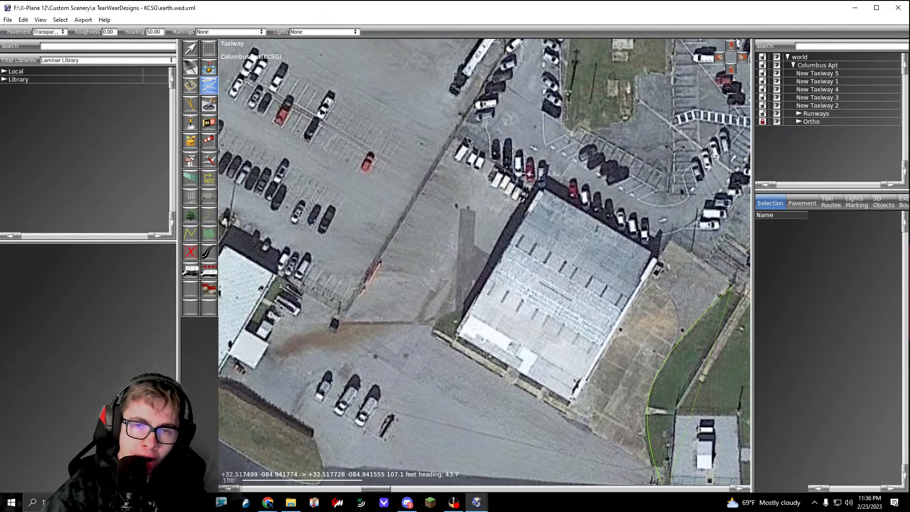
scroll(458, 142, "down", 4)
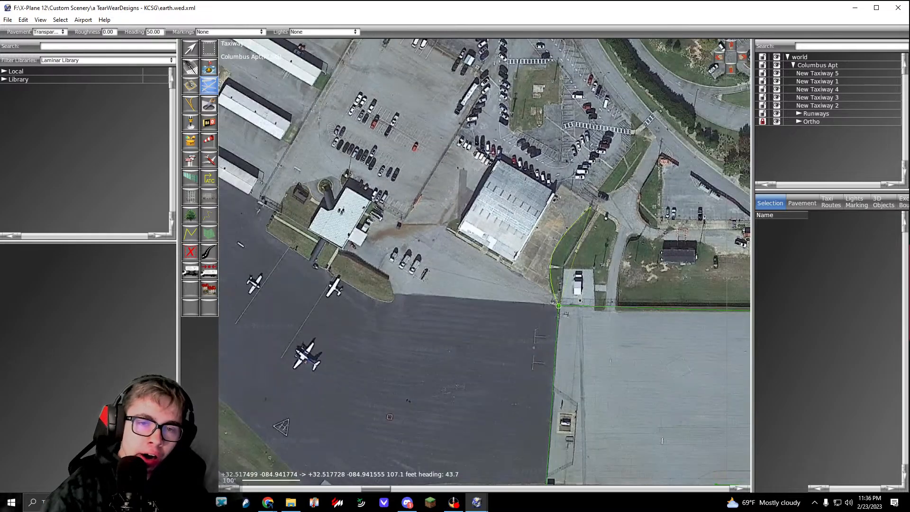
scroll(497, 159, "up", 3)
left_click(501, 159)
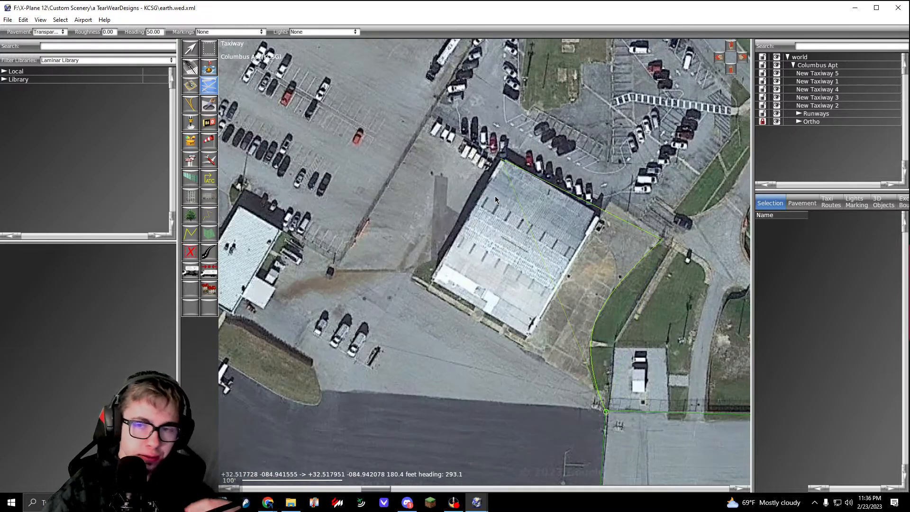
left_click(430, 290)
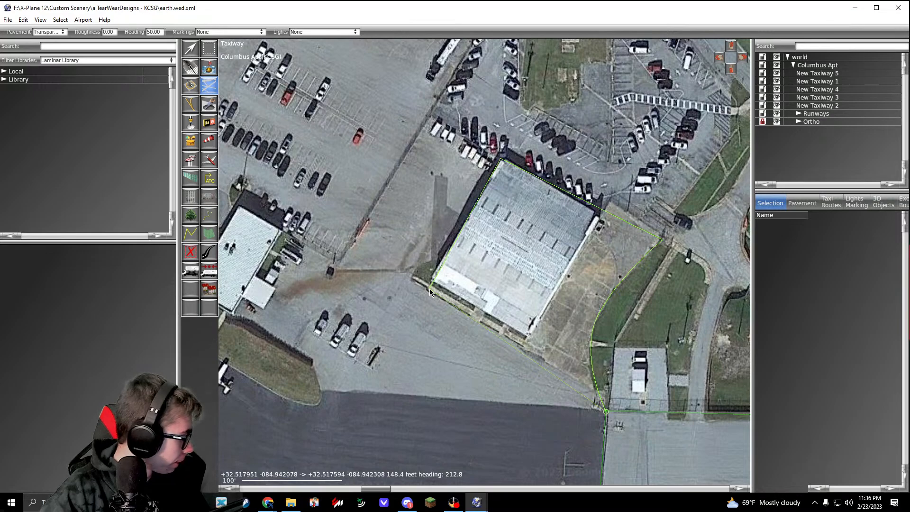
left_click(409, 269)
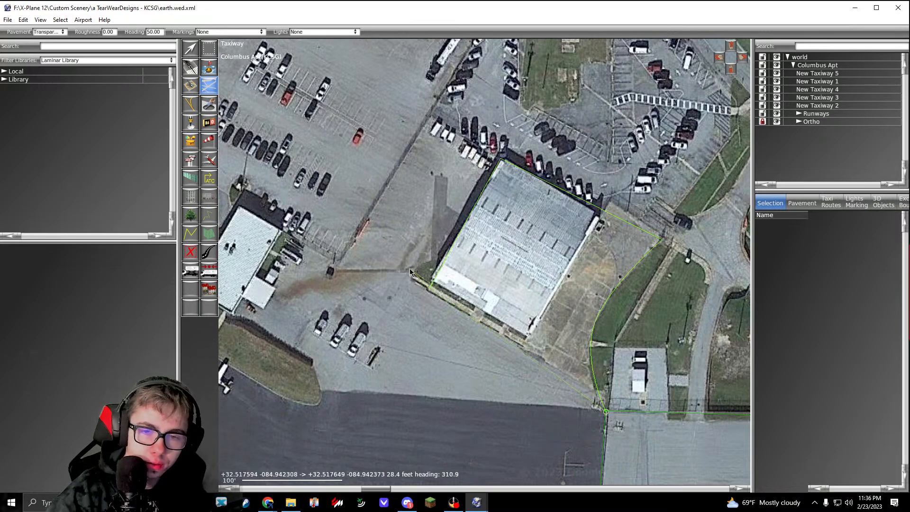
left_click(258, 273)
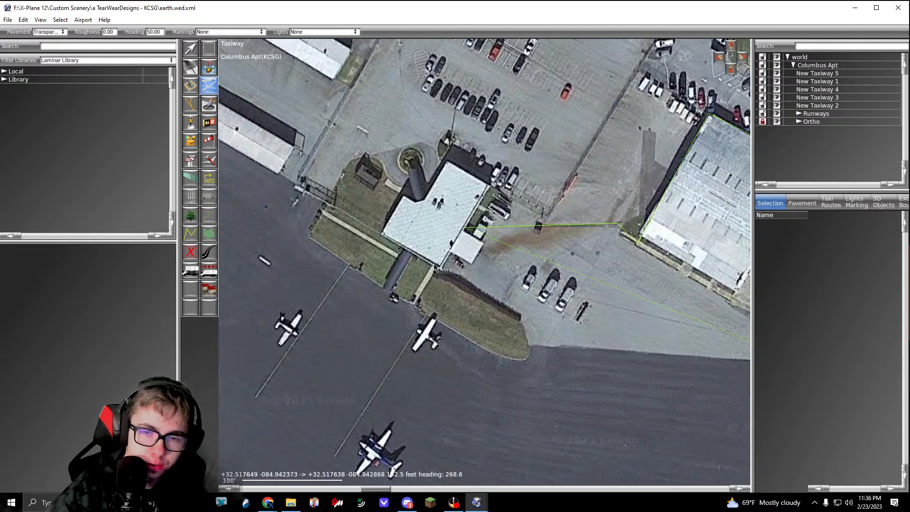
left_click(436, 268)
right_click_drag(557, 268, 471, 307)
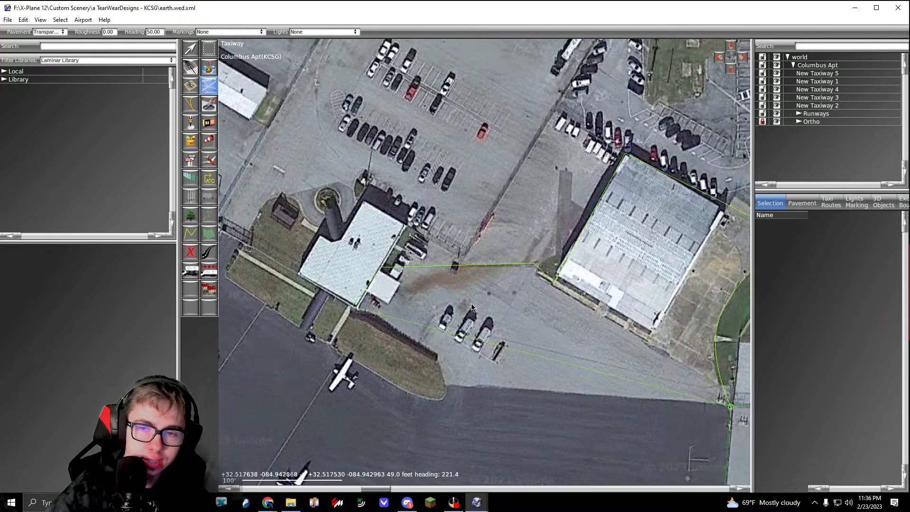
key("BackSpace")
key("BackSpace")
key("BackSpace")
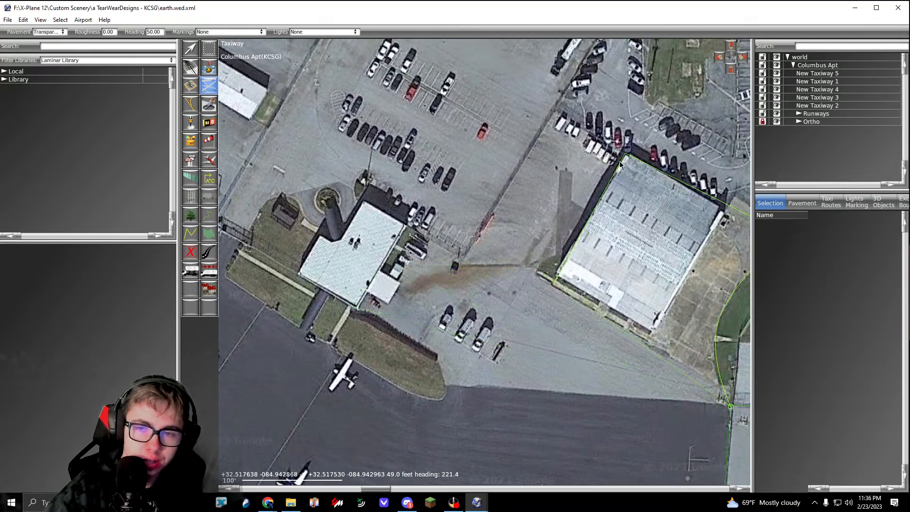
key("BackSpace")
key("BackSpace")
Step: Trace the outline behind the large hangar, along the parking-lot fence and past the terminal building to the grass strip's eastern corner
right_click_drag(688, 189, 510, 176)
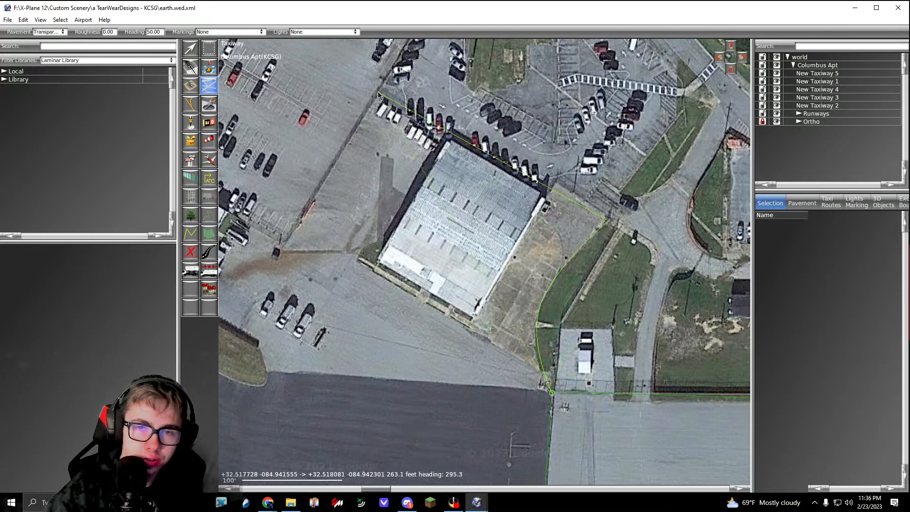
left_click(286, 243)
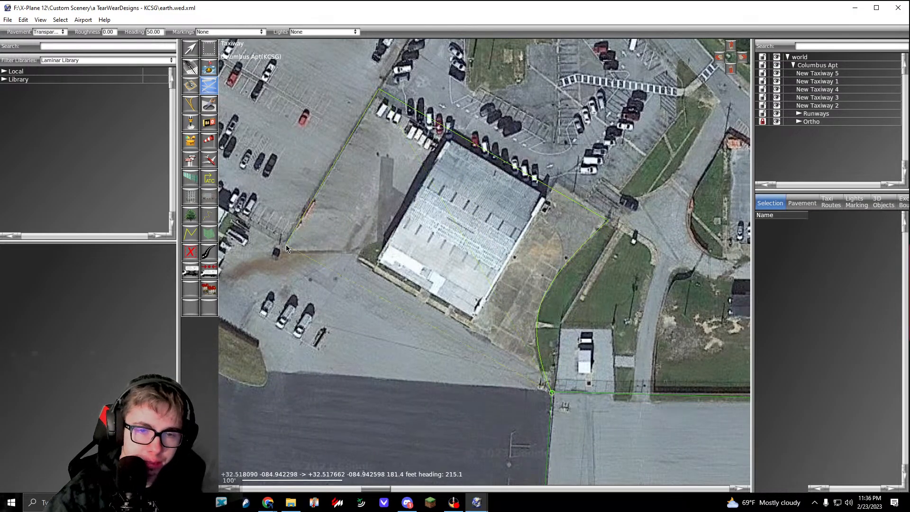
right_click_drag(285, 245, 363, 260)
left_click(303, 232)
right_click_drag(304, 232, 358, 188)
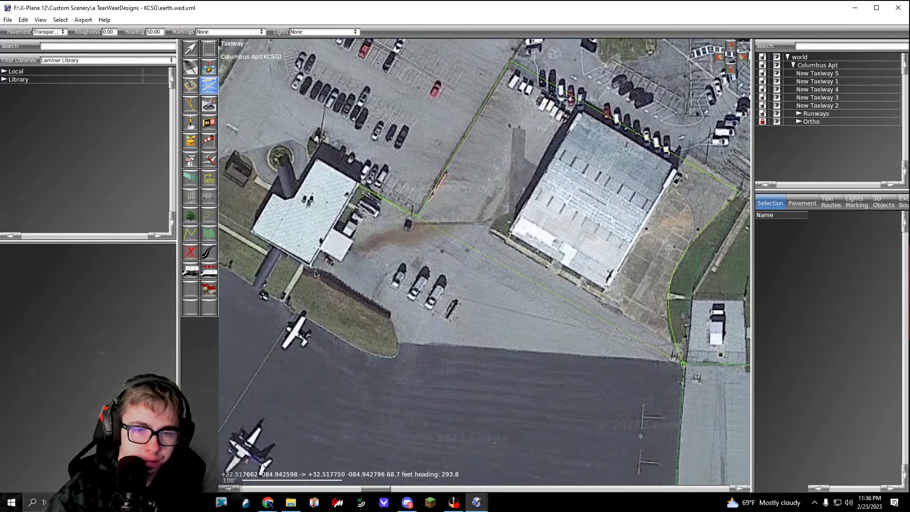
left_click(396, 323)
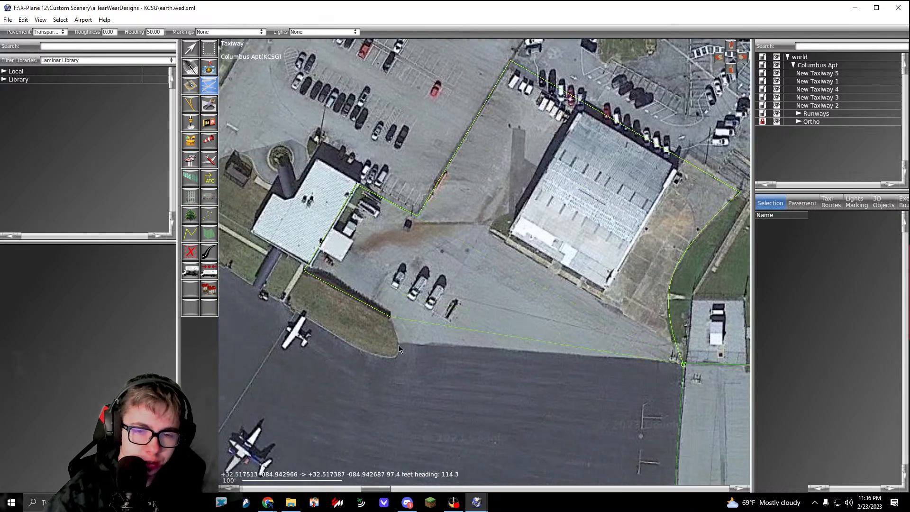
Step: Round the eastern end of the terminal's grass strip with a curve, and trace its apron-side edge about 121 ft northwest to the walkway
scroll(401, 348, "up", 5)
left_click_drag(411, 325, 375, 314)
scroll(374, 315, "down", 3)
right_click_drag(260, 258, 360, 307)
scroll(360, 306, "up", 2)
left_click(331, 283)
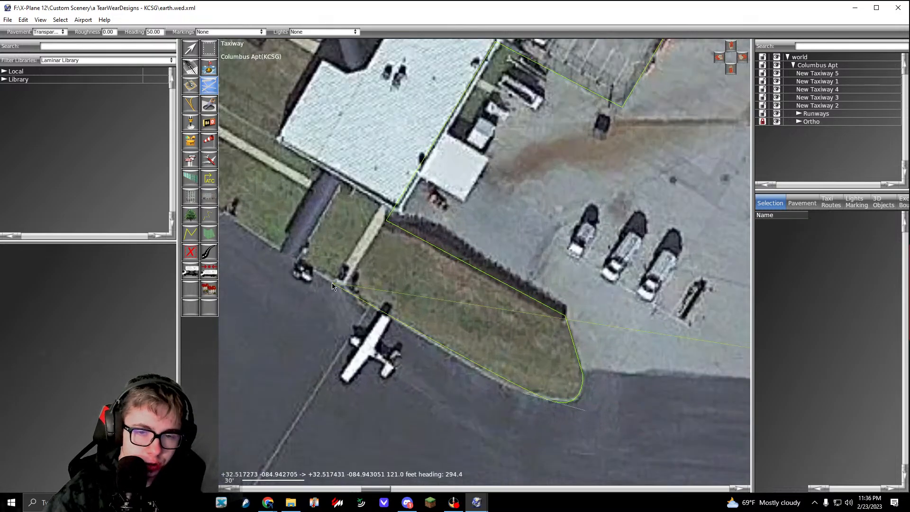
Step: Continue the outline along the grass's apron edge to its western corner, and turn about 40 ft northeast to the fence gate
scroll(332, 283, "down", 5)
right_click_drag(250, 229, 408, 322)
scroll(408, 322, "up", 5)
left_click(408, 325)
scroll(408, 326, "down", 6)
right_click_drag(436, 263, 400, 330)
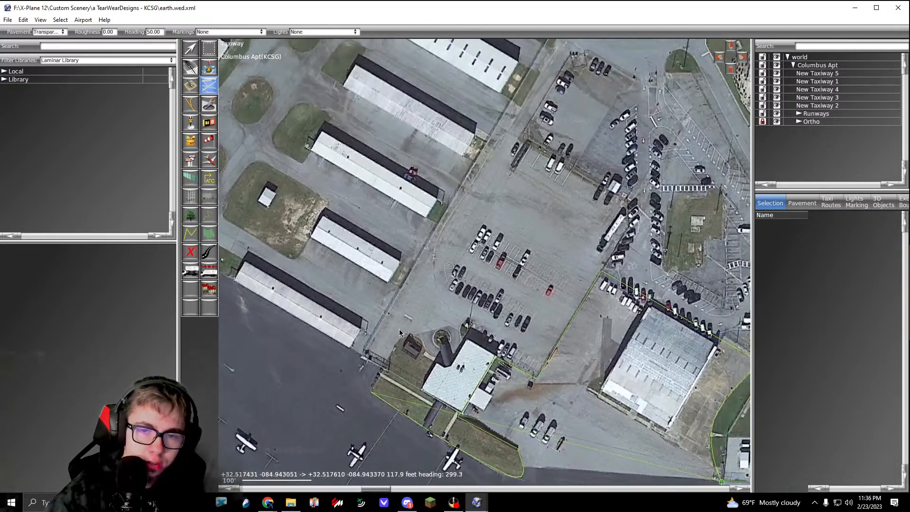
scroll(402, 354, "up", 5)
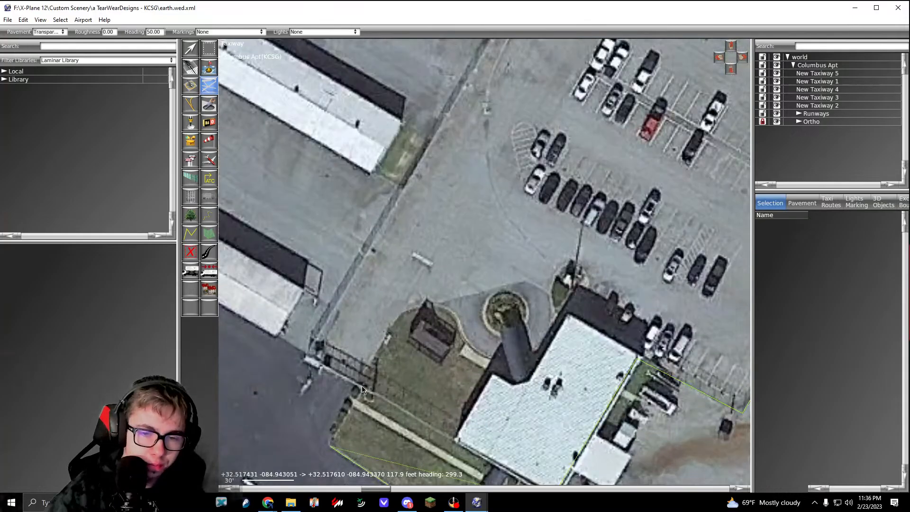
left_click(307, 360)
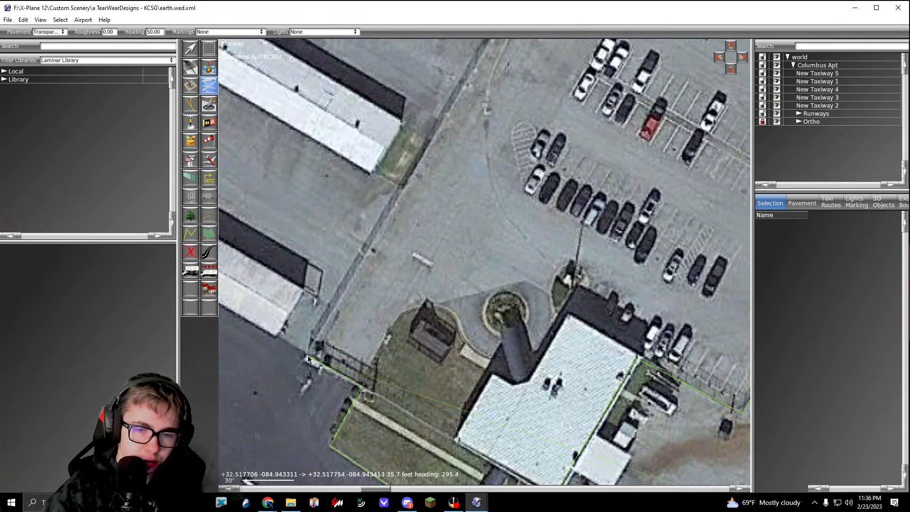
scroll(388, 249, "down", 7)
scroll(388, 249, "up", 3)
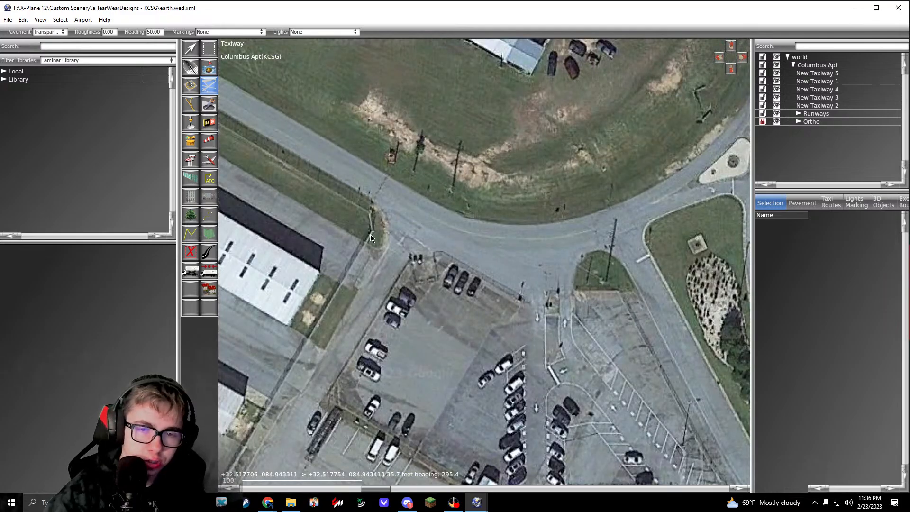
left_click(370, 234)
scroll(372, 243, "down", 3)
scroll(354, 266, "up", 3)
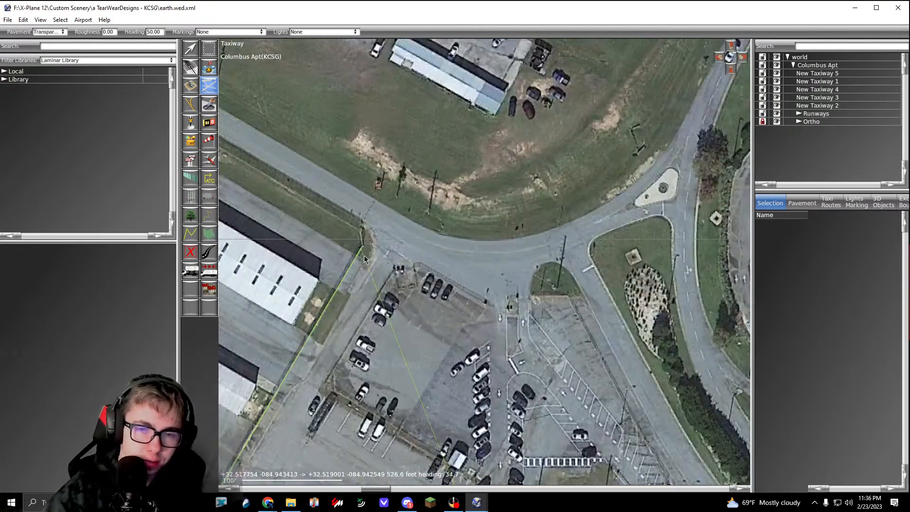
right_click_drag(356, 255, 586, 366)
right_click_drag(331, 226, 436, 259)
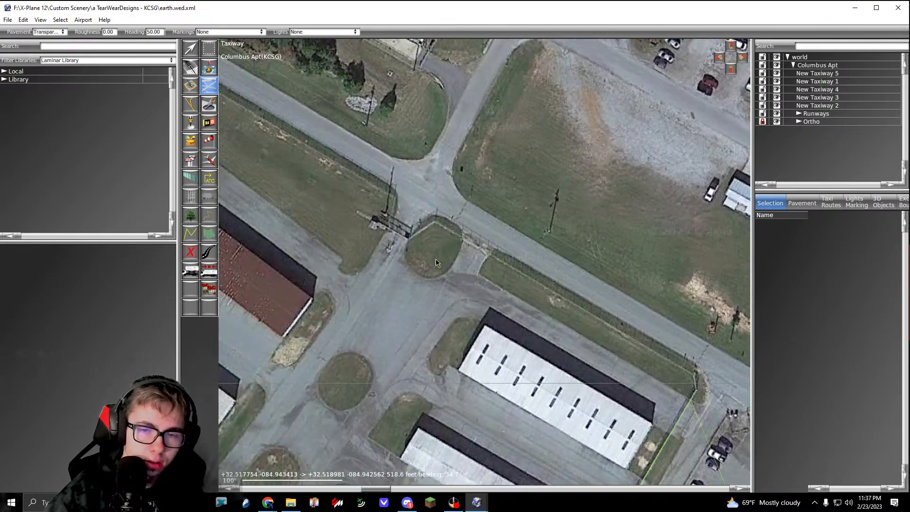
left_click(390, 228)
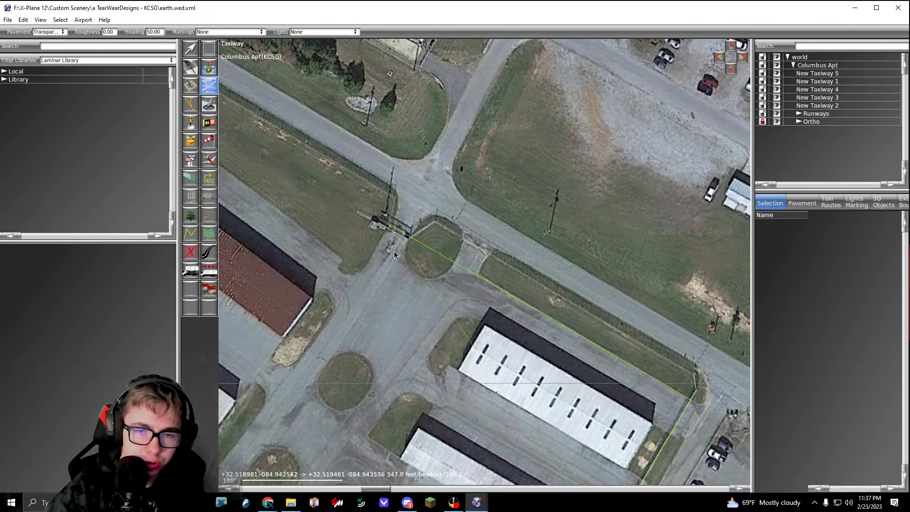
scroll(443, 252, "up", 4)
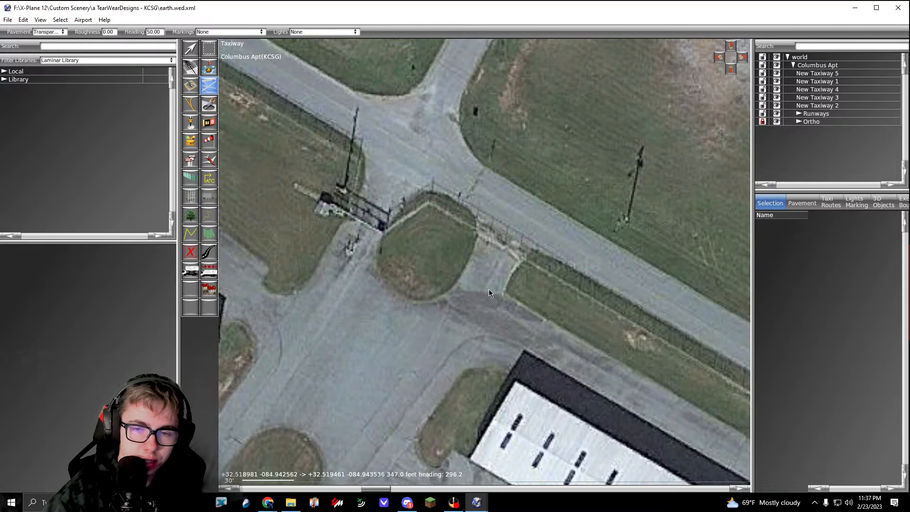
scroll(498, 299, "down", 4)
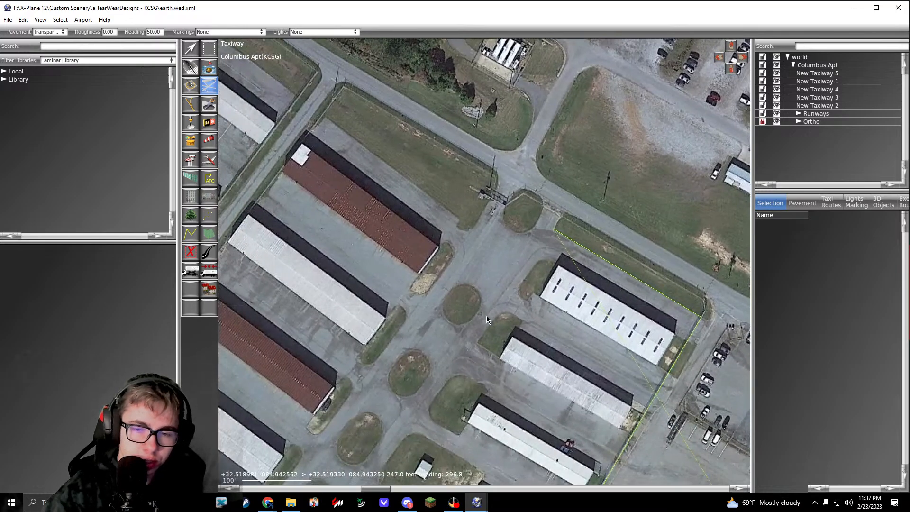
middle_click_drag(532, 292, 450, 221)
middle_click_drag(483, 308, 514, 202)
middle_click_drag(457, 345, 474, 198)
key("BackSpace")
key("BackSpace")
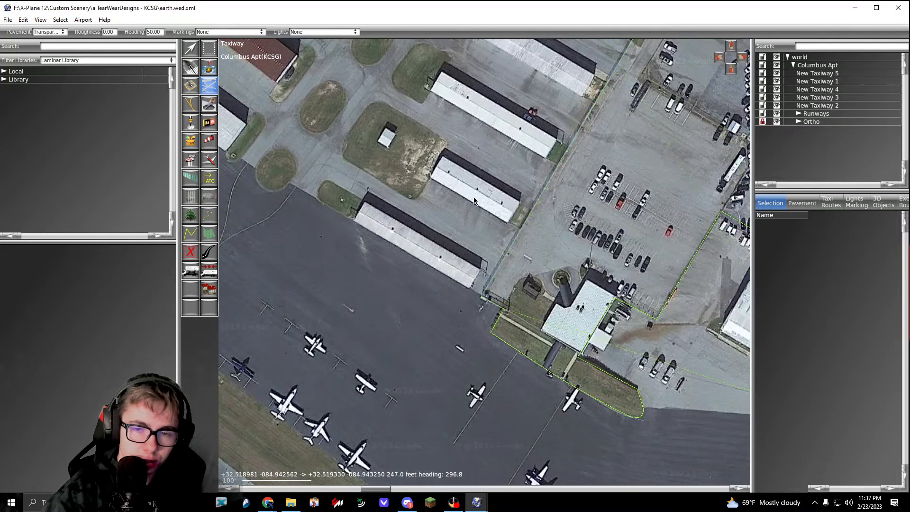
Step: Extend the outline from the gate about 359 ft northwest along the long hangar's apron-side edge to the oval grass island
scroll(509, 299, "up", 1)
scroll(434, 291, "down", 3)
middle_click_drag(394, 276, 450, 308)
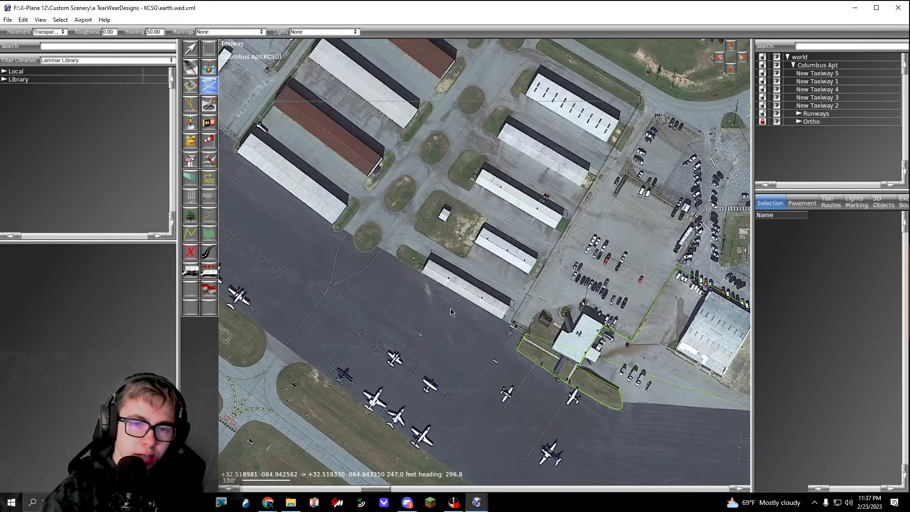
middle_click_drag(427, 272, 470, 324)
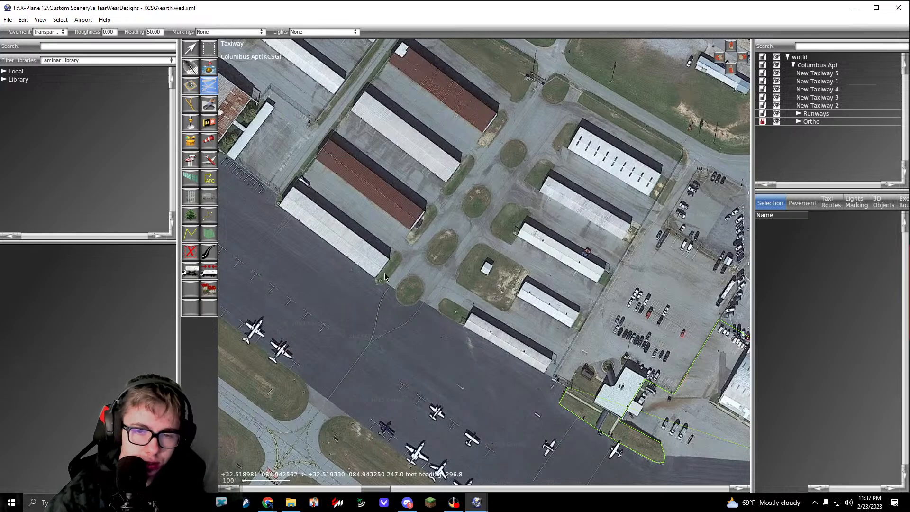
scroll(399, 285, "up", 2)
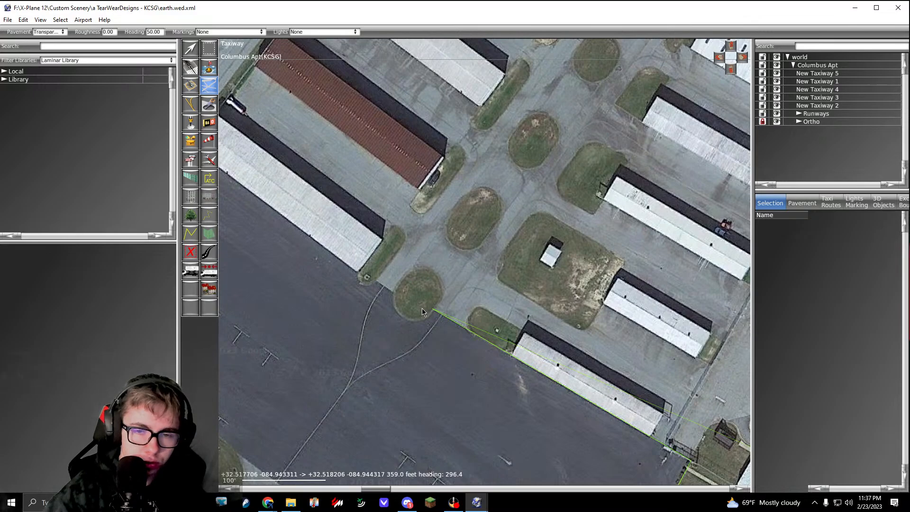
scroll(421, 315, "up", 4)
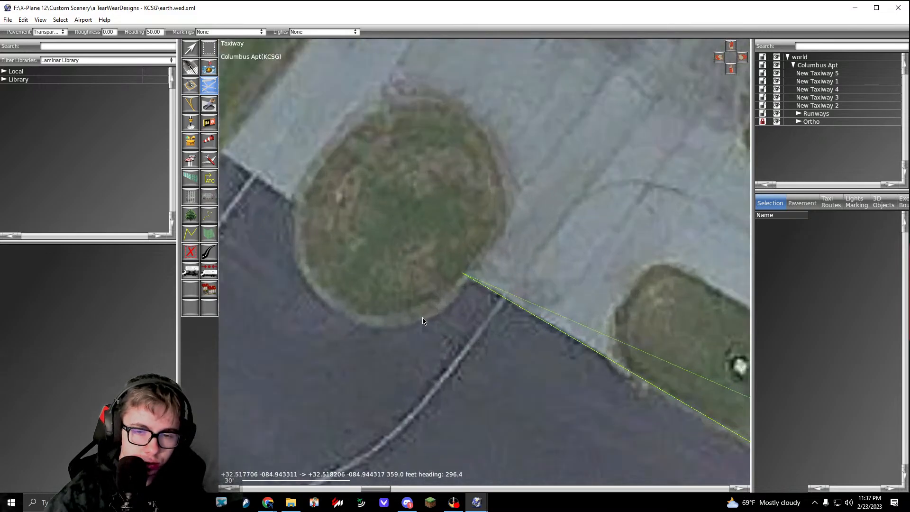
Step: Curve the taxiway outline around the apron side of the oval grass island to its western end
left_click_drag(422, 318, 396, 328)
right_click_drag(355, 315, 402, 320)
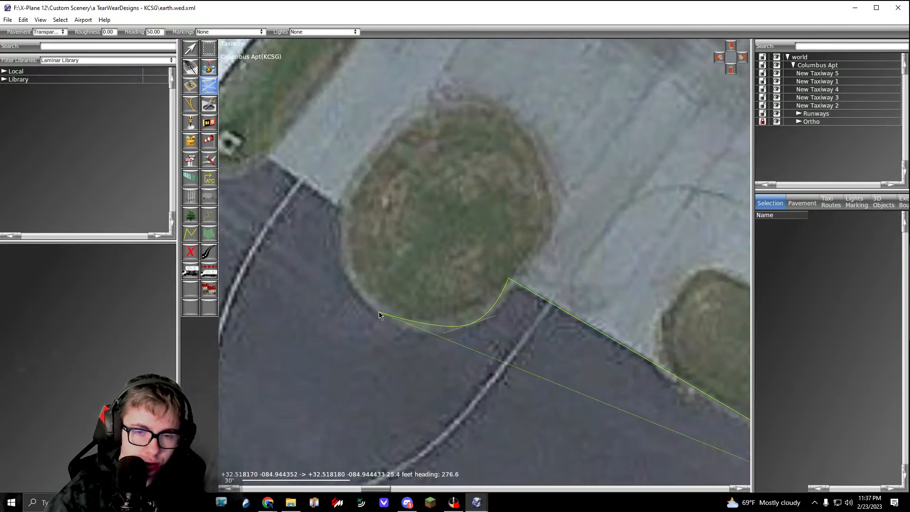
left_click_drag(379, 314, 356, 290)
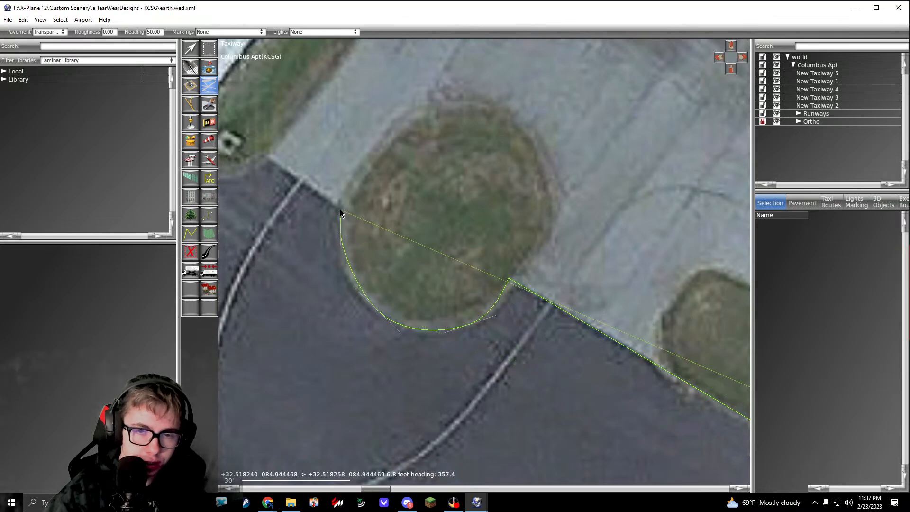
Step: Extend the outline about 25 ft northwest across the pavement, and curve it around the small grass tip to the white hangar's corner
scroll(350, 228, "down", 3)
scroll(356, 227, "up", 2)
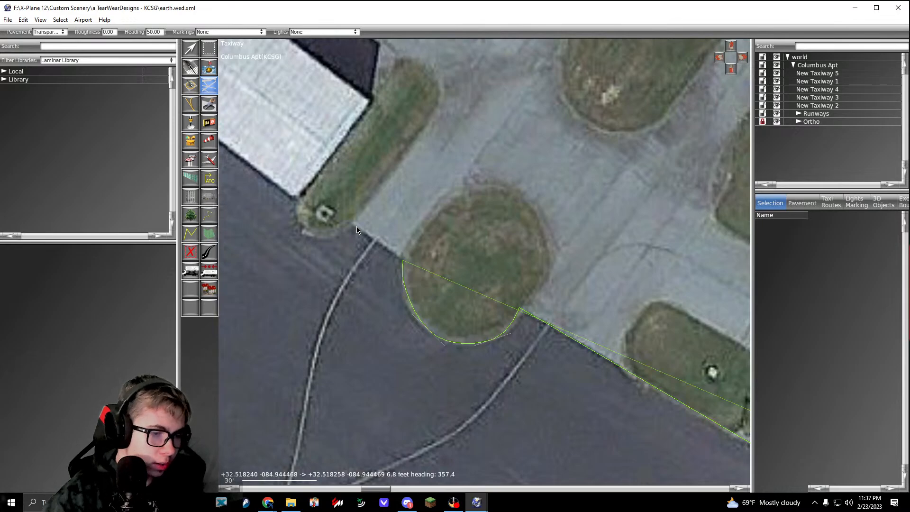
scroll(356, 226, "up", 1)
left_click(351, 220)
right_click_drag(352, 221, 471, 256)
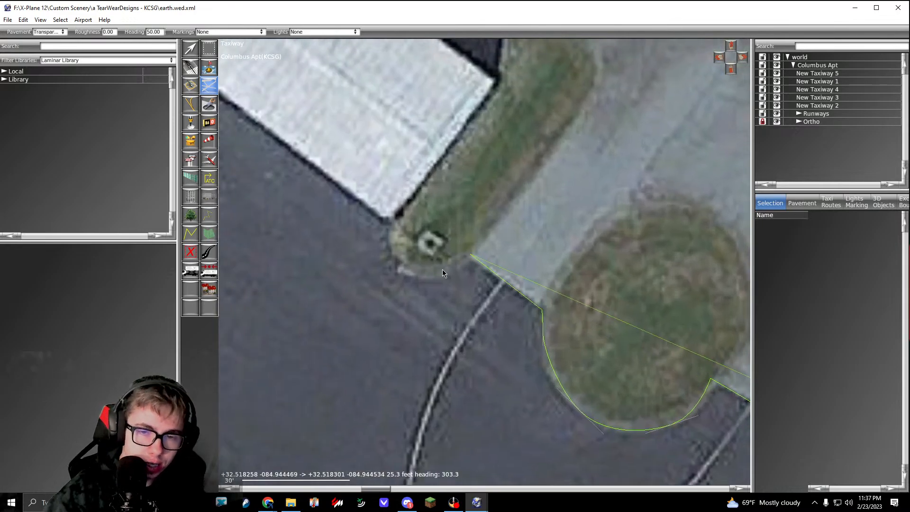
left_click_drag(436, 271, 388, 238)
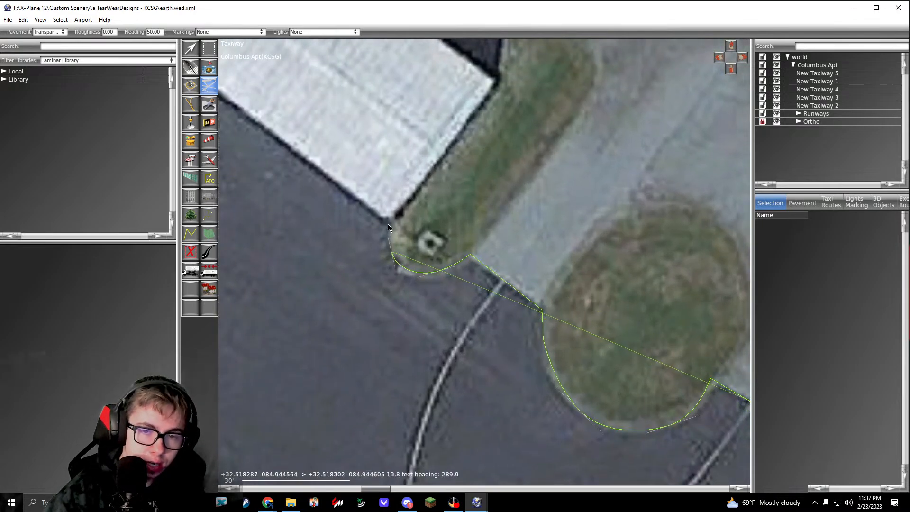
left_click(389, 222)
Step: Extend the outline about 246 ft northwest along the white hangar's apron-side edge to its far corner
scroll(386, 219, "down", 6)
right_click_drag(335, 189, 580, 370)
scroll(395, 221, "up", 5)
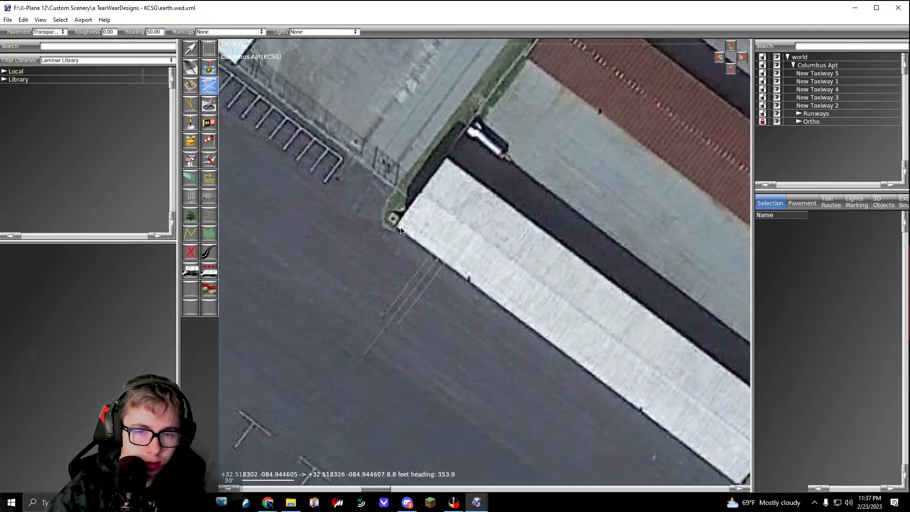
left_click(400, 226)
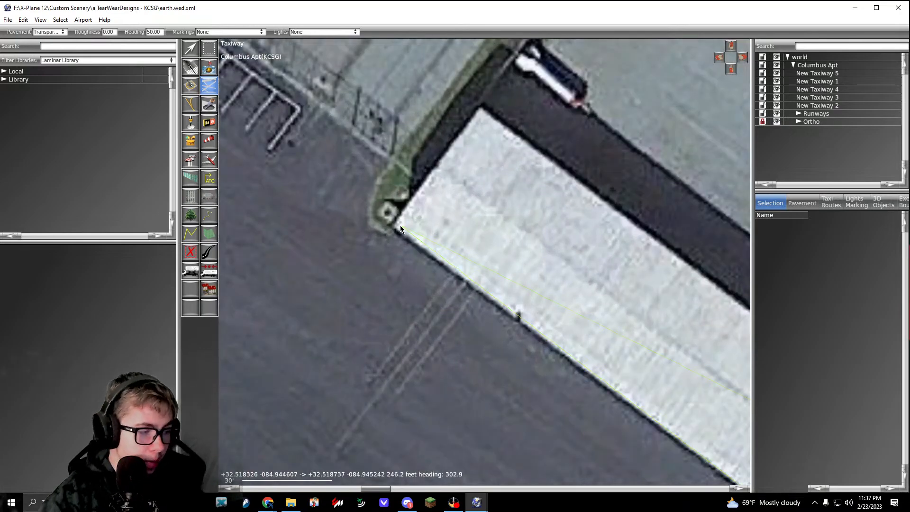
Step: Round the small grass tip at the hangar's western corner, and continue the outline about 15 ft northeast to the fence
right_click_drag(386, 226, 444, 280)
scroll(452, 275, "up", 1)
left_click_drag(449, 274, 438, 272)
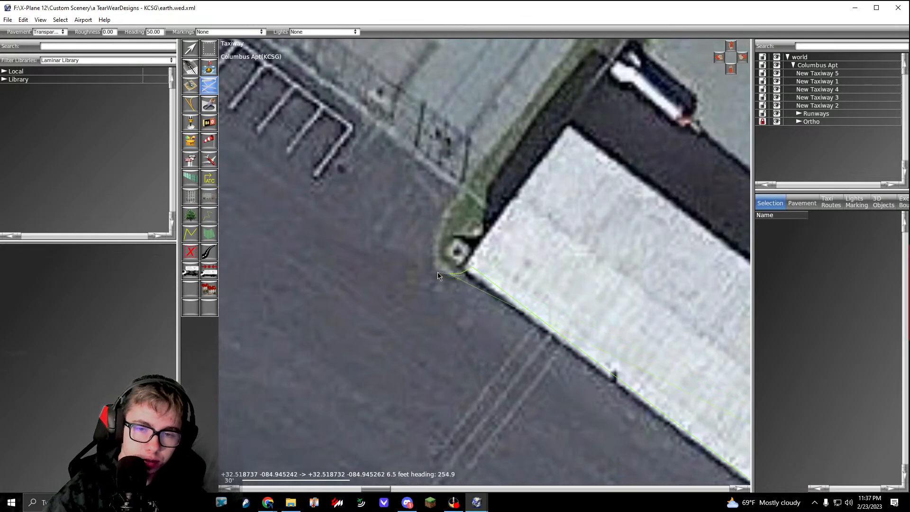
left_click(436, 233)
left_click(466, 191)
Step: Extend the outline about 168 ft northwest along the fence to the corner of the rusty-roofed hangar
scroll(467, 191, "down", 6)
right_click_drag(394, 151, 496, 257)
right_click_drag(487, 221, 407, 283)
scroll(467, 266, "down", 3)
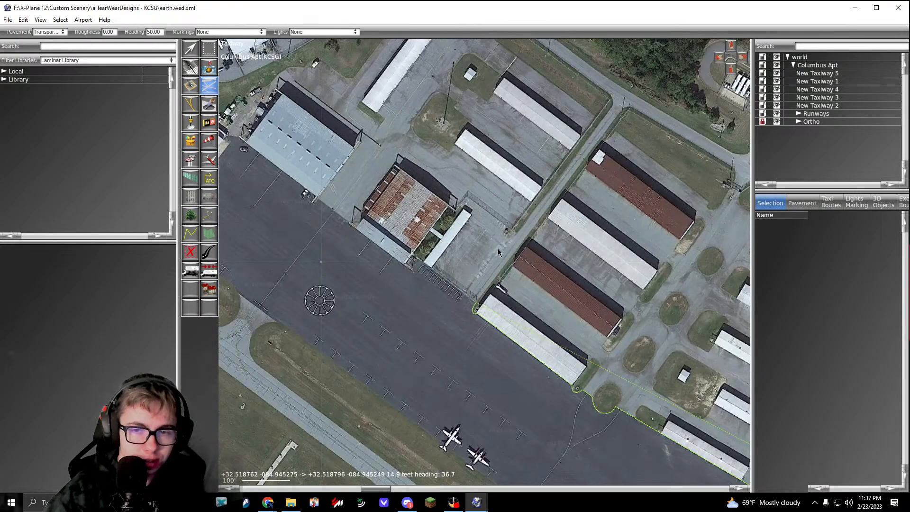
right_click_drag(527, 224, 473, 247)
scroll(383, 287, "up", 3)
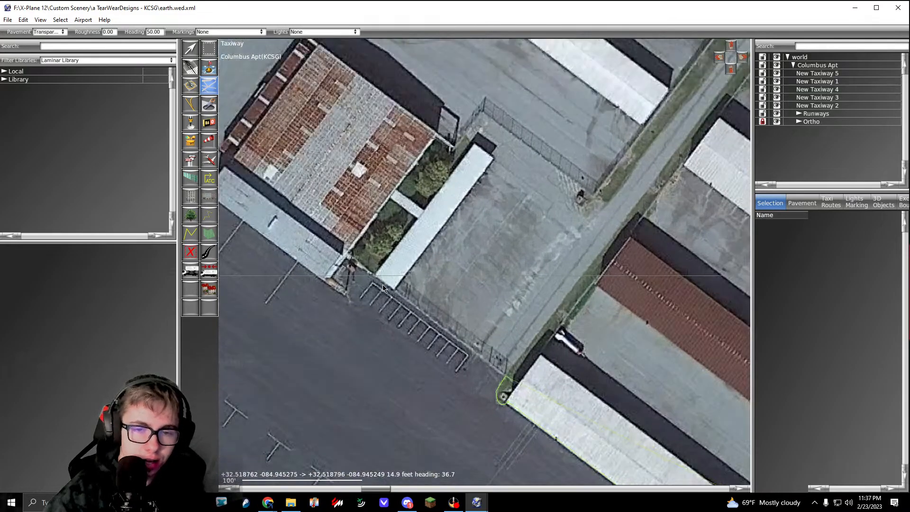
left_click(346, 257)
Step: Trace the rusty-roofed hangar's side to the fence, and follow the fence about 113 ft southeast to the access road
right_click_drag(451, 163, 399, 227)
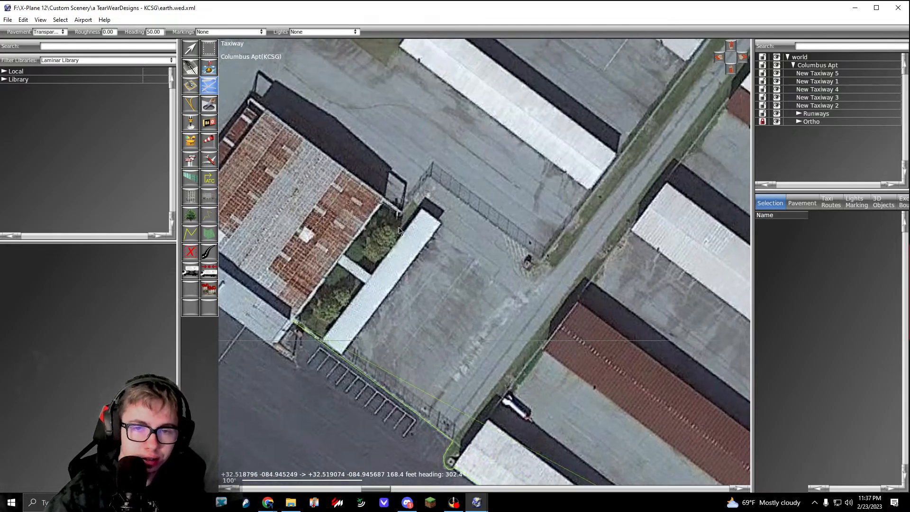
left_click(386, 205)
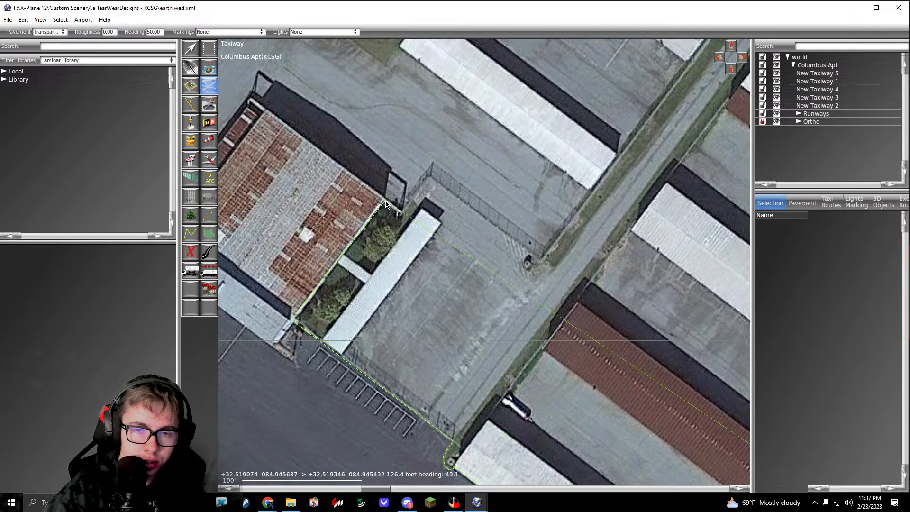
left_click(430, 178)
left_click(541, 256)
Step: Extend the outline about 289 ft northeast along the access road and about 323 ft northwest along the grass to the gate
scroll(528, 254, "down", 4)
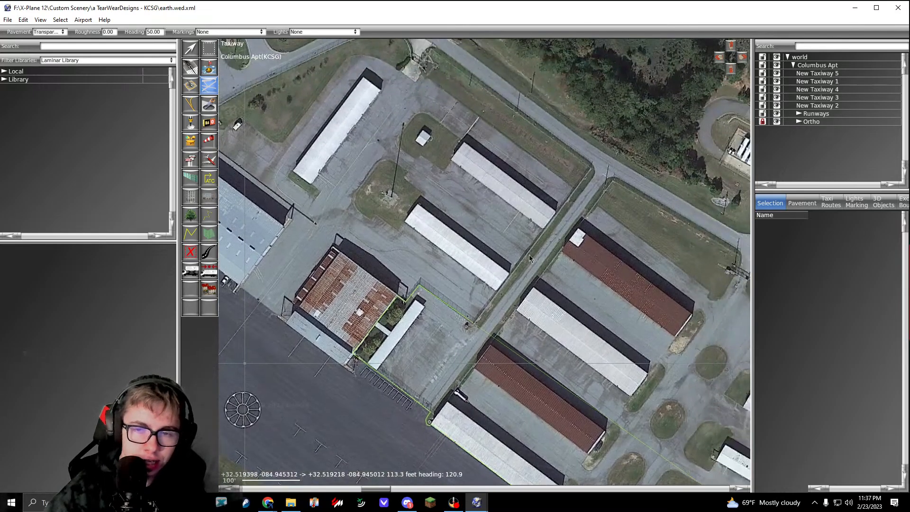
scroll(570, 183, "up", 4)
left_click(574, 184)
scroll(574, 184, "down", 4)
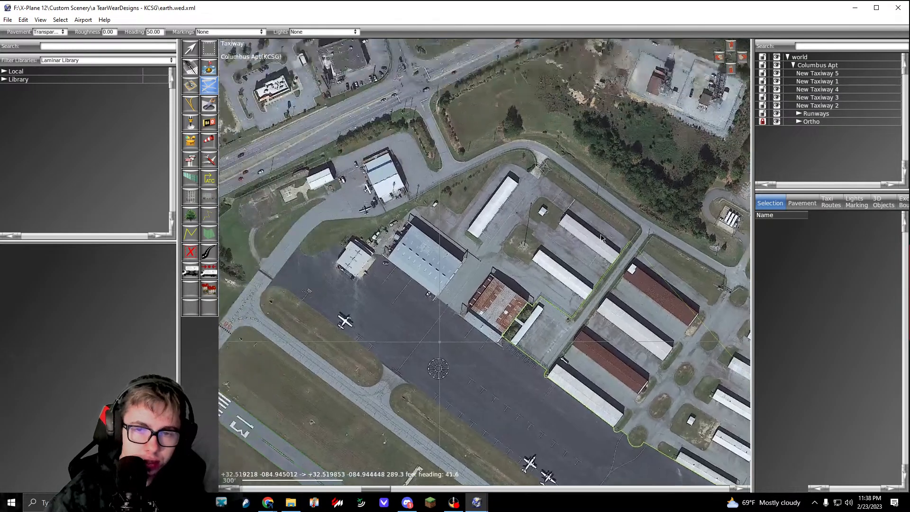
scroll(567, 198, "up", 4)
left_click(569, 193)
Step: Carry the outline across the gate driveway, and curve it around the pavement's northern end behind the long hangar
scroll(562, 195, "up", 2)
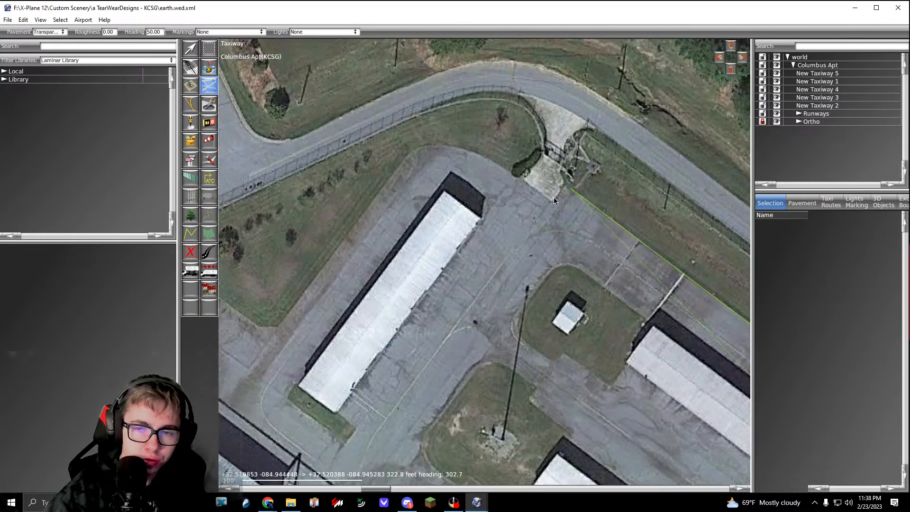
left_click(552, 201)
scroll(551, 200, "up", 2)
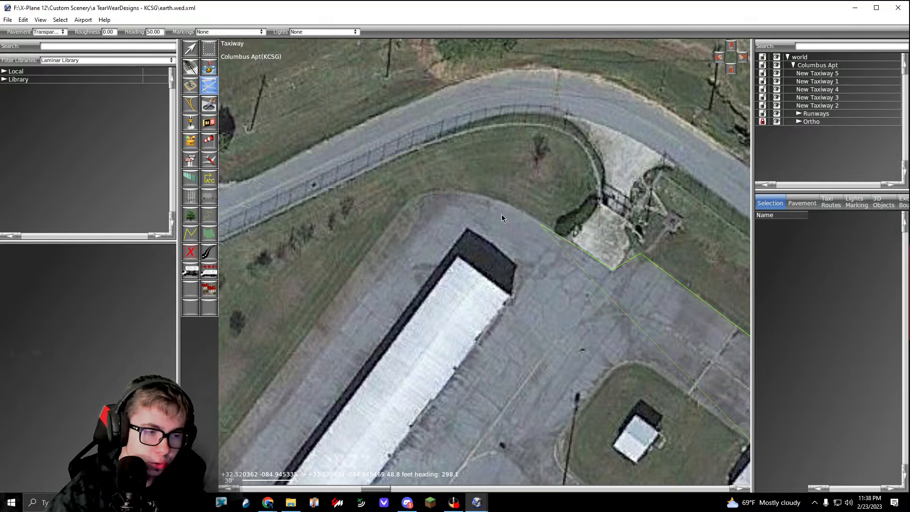
scroll(502, 214, "up", 1)
left_click_drag(480, 187, 452, 188)
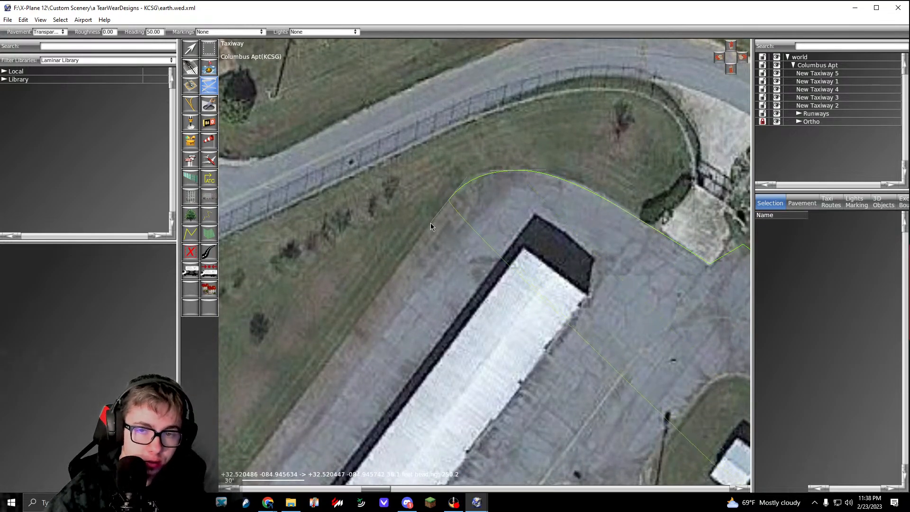
Step: Trace the grass edge about 170 ft southwest beside the long hangar and about 14 ft west across its corner
scroll(430, 223, "down", 3)
scroll(429, 234, "up", 5)
left_click(426, 242)
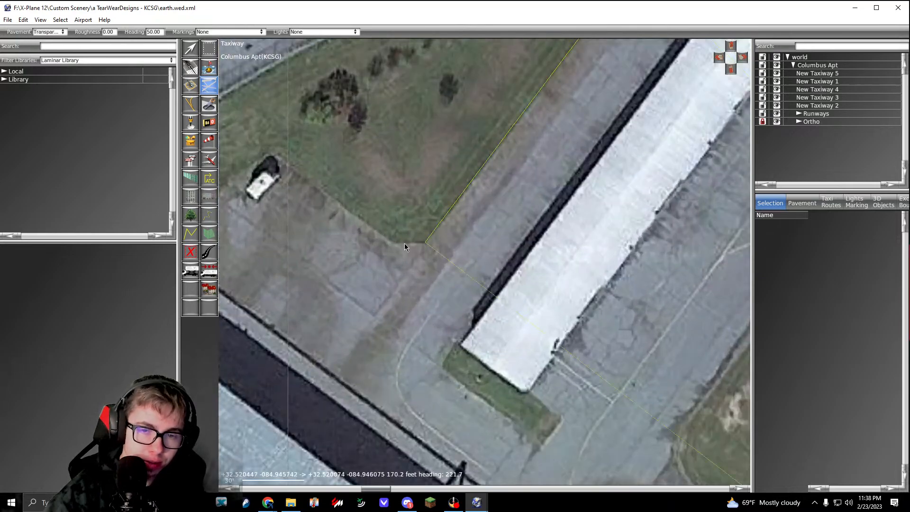
left_click(396, 243)
right_click_drag(396, 243, 493, 288)
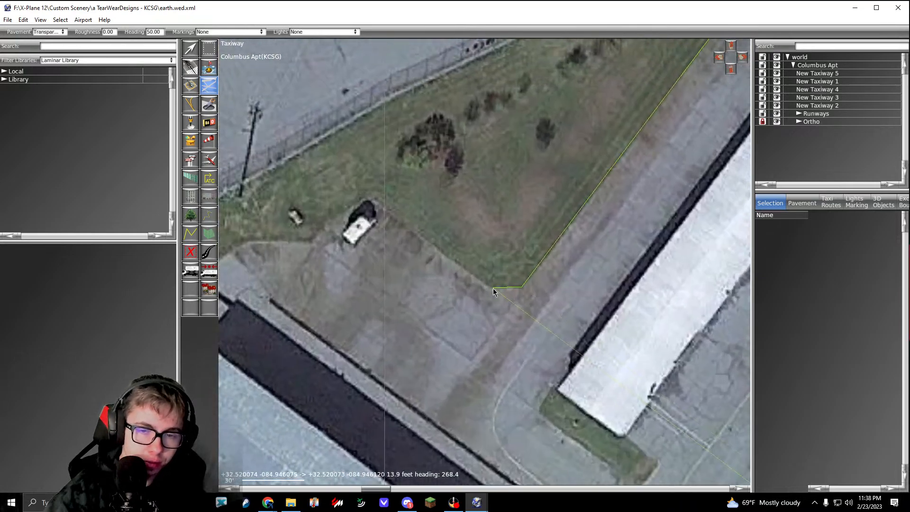
Step: Follow the grass edge northwest to the parked white vehicle, and continue about 29 ft southwest and 34 ft west
left_click(374, 201)
right_click_drag(375, 201, 469, 204)
left_click_drag(416, 234, 407, 245)
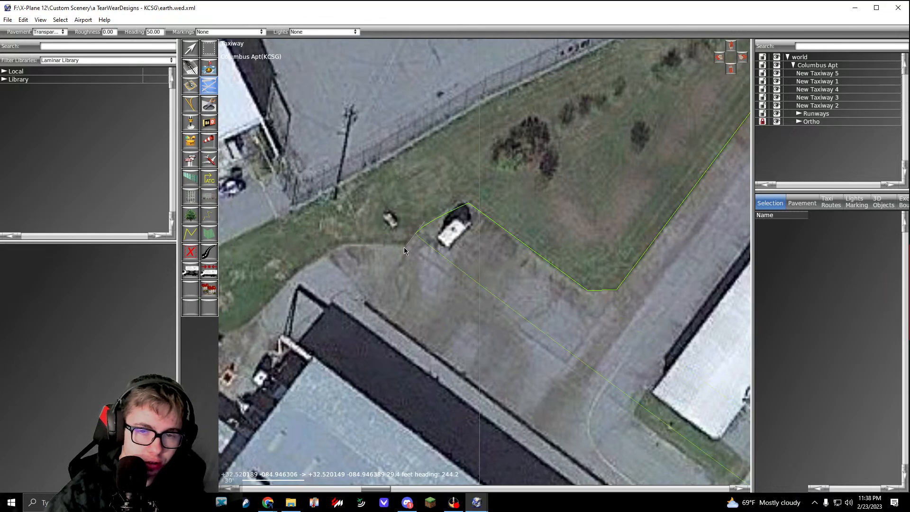
left_click(339, 245)
right_click_drag(329, 262, 400, 220)
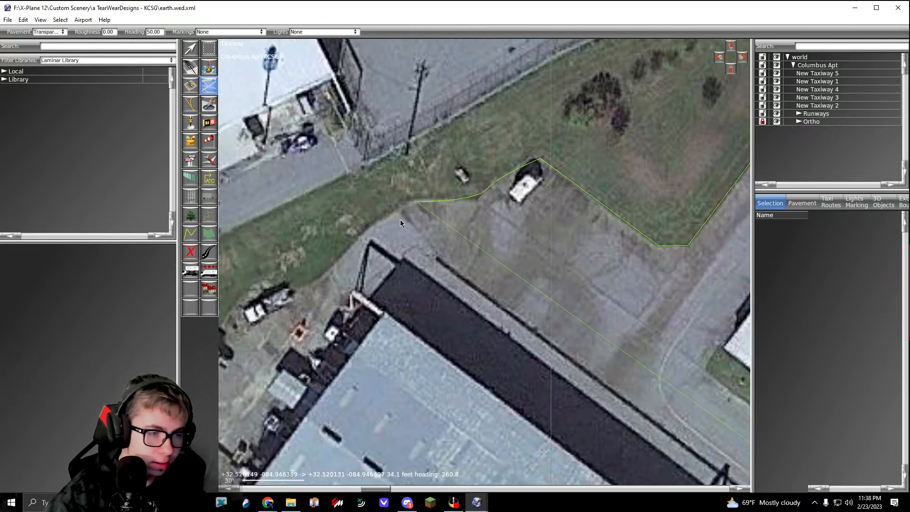
Step: Curve the outline along the grass behind the blue-roofed hangar, and extend it about 85 ft southwest past the stored equipment
right_click_drag(381, 250, 398, 225)
left_click_drag(359, 232, 291, 266)
left_click(274, 260)
right_click_drag(237, 322, 394, 258)
left_click(328, 337)
right_click_drag(271, 327, 398, 292)
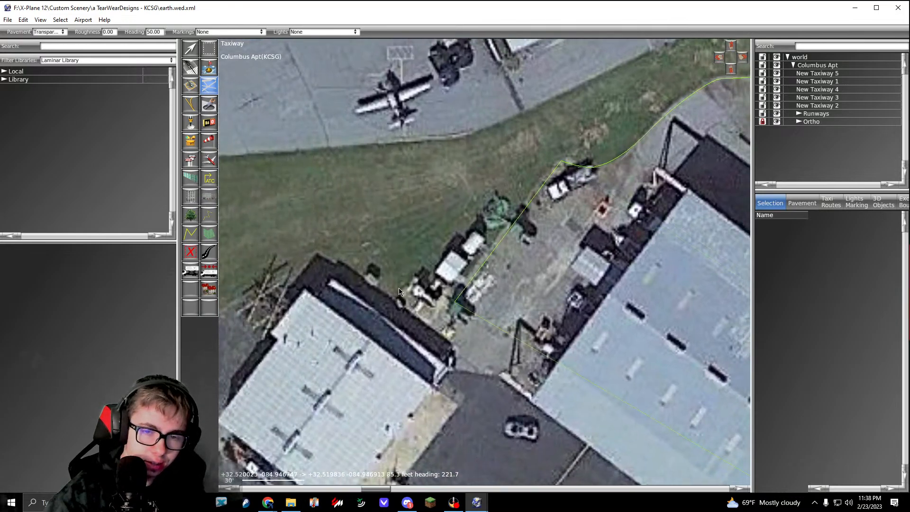
Step: Extend the outline about 22 ft west, onto the small white hangar's roof, and about 49 ft northwest to its northern corner
right_click_drag(363, 351, 409, 289)
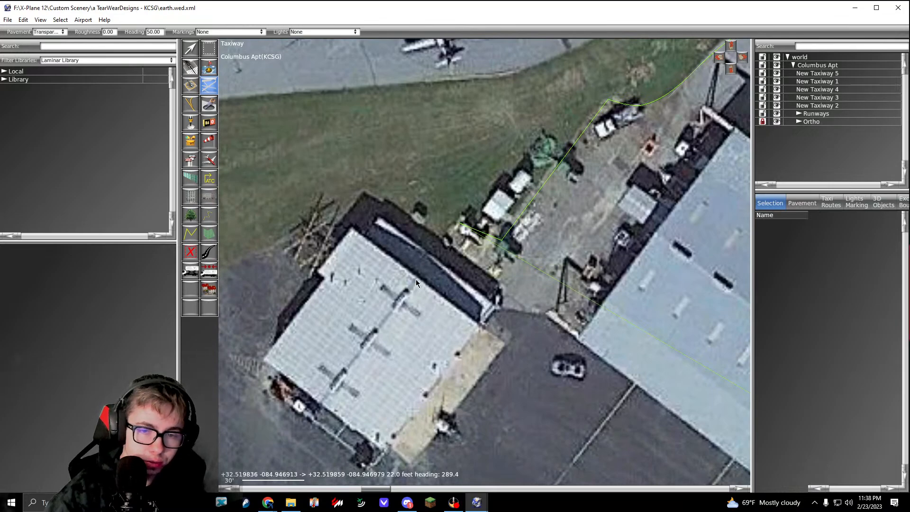
left_click(416, 278)
left_click(335, 218)
right_click_drag(335, 219, 508, 226)
Step: Trace the grass edge southwest from the small hangar, and curve around its rounded end to the concrete taxiway's edge
right_click_drag(315, 329, 406, 278)
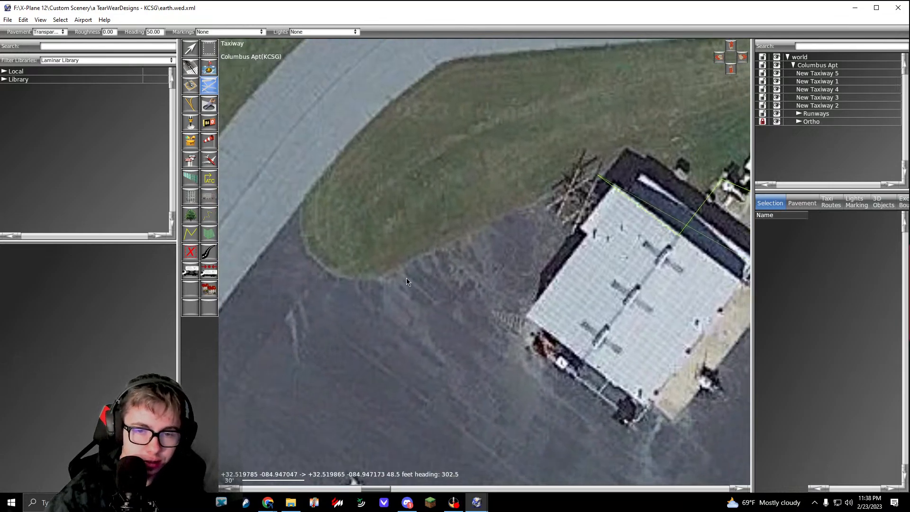
left_click_drag(345, 277, 327, 274)
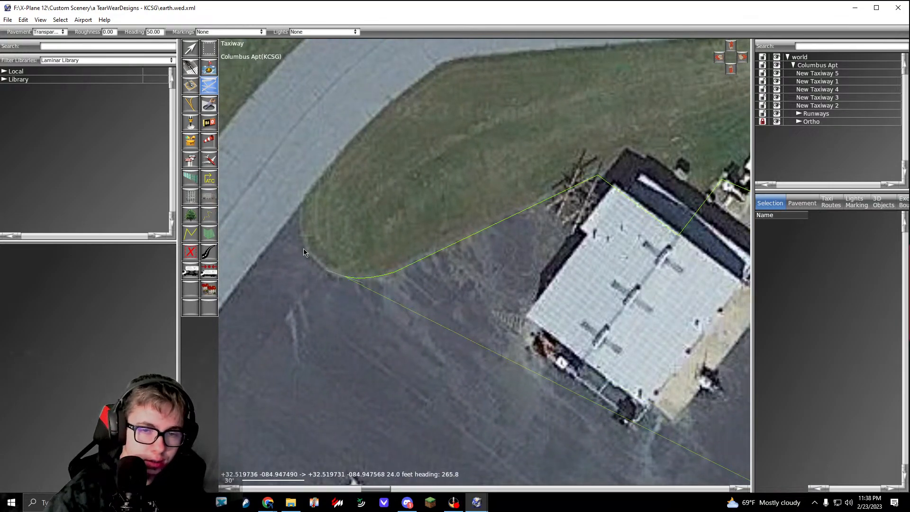
left_click(304, 208)
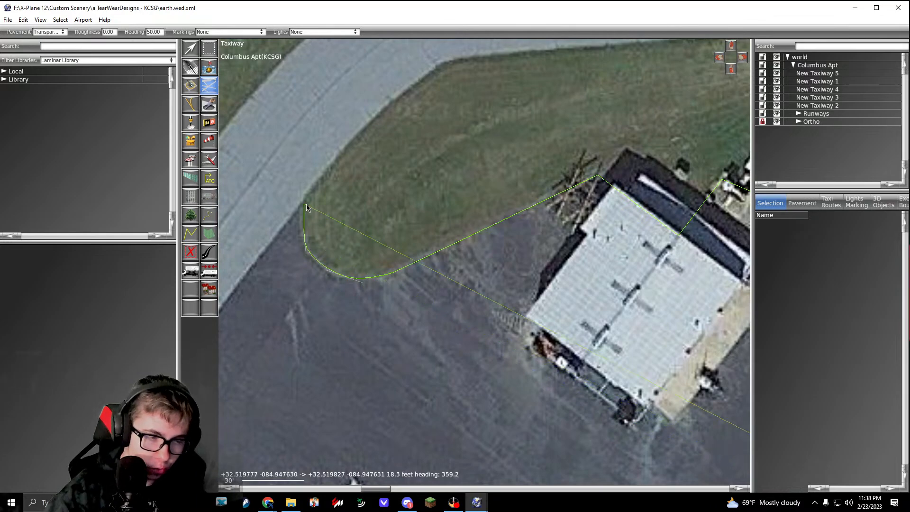
scroll(297, 212, "up", 1)
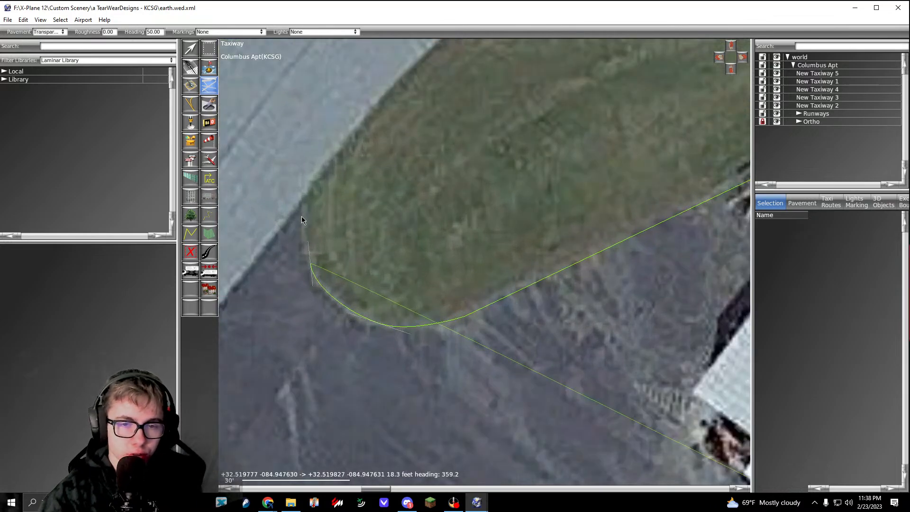
left_click_drag(311, 263, 303, 197)
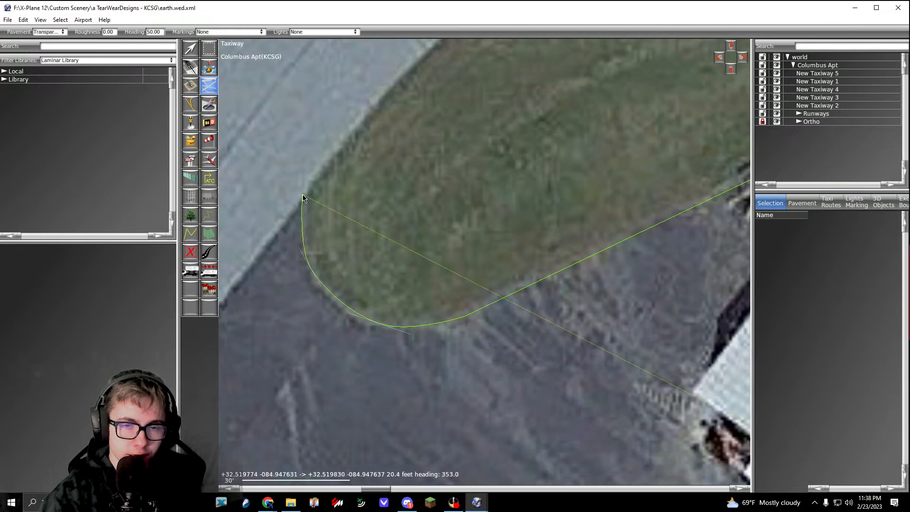
Step: Extend the outline about 167 ft southwest along the concrete taxiway's edge, and curve it around the northern tip of the grass strip
scroll(303, 196, "down", 5)
right_click_drag(302, 197, 498, 67)
scroll(342, 247, "up", 5)
left_click(336, 246)
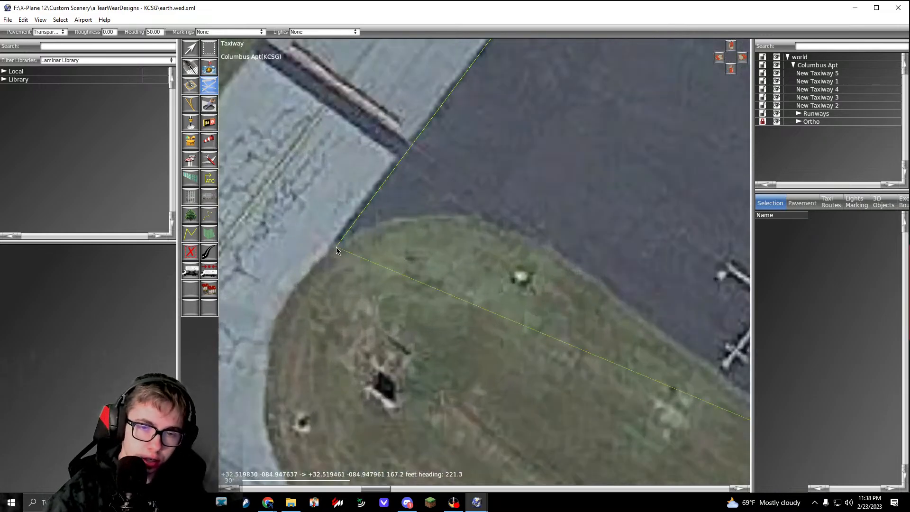
left_click(425, 217)
left_click_drag(561, 260, 599, 289)
Step: Extend the outline about 344 ft southeast along the grass strip's apron edge to its rounded end
scroll(599, 288, "down", 5)
right_click_drag(599, 287, 351, 159)
right_click_drag(647, 382, 468, 260)
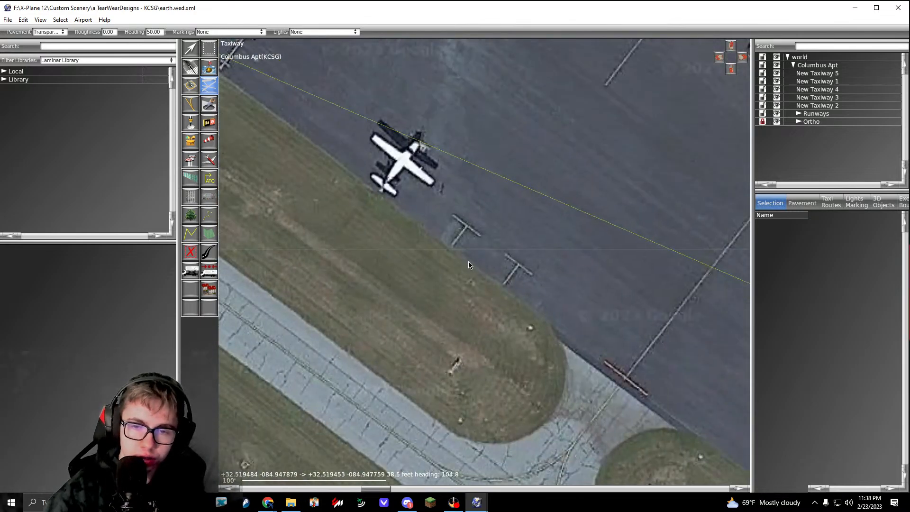
scroll(567, 341, "up", 4)
right_click_drag(570, 343, 402, 203)
left_click(450, 242)
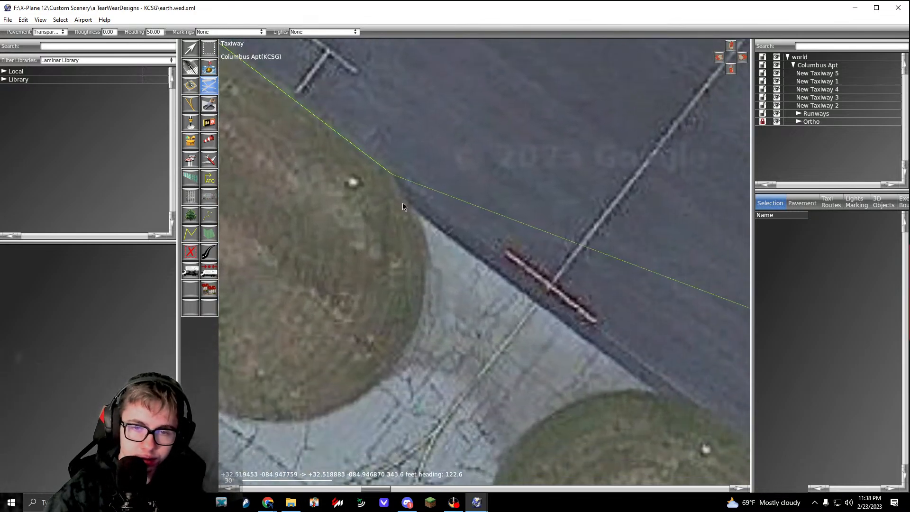
Step: Carry the outline about 100 ft southeast across the taxiway connector and about 17 ft along the next grass strip's tip
left_click(420, 216)
right_click_drag(661, 382, 521, 285)
left_click(515, 295)
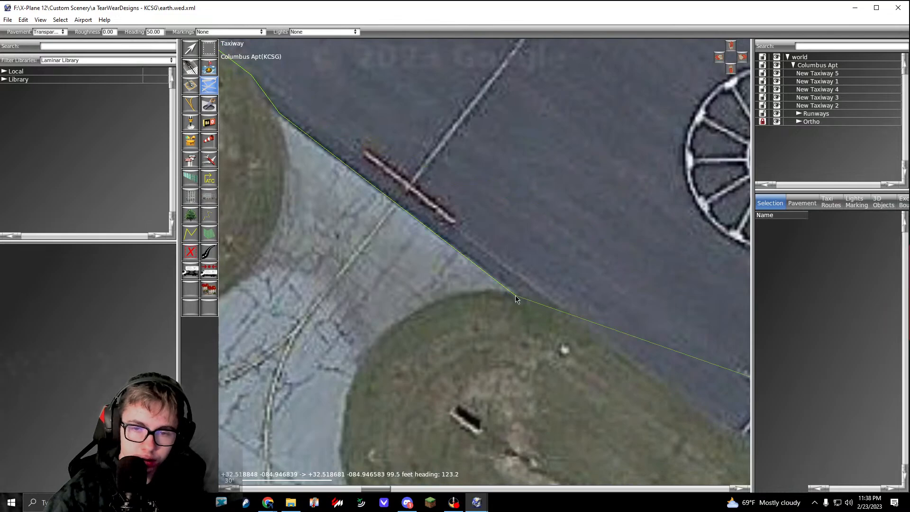
left_click(564, 312)
Step: Extend the outline about 1120 ft southeast along the grass strip's apron edge to the bend near the triangular helipad marking
scroll(550, 291, "down", 3)
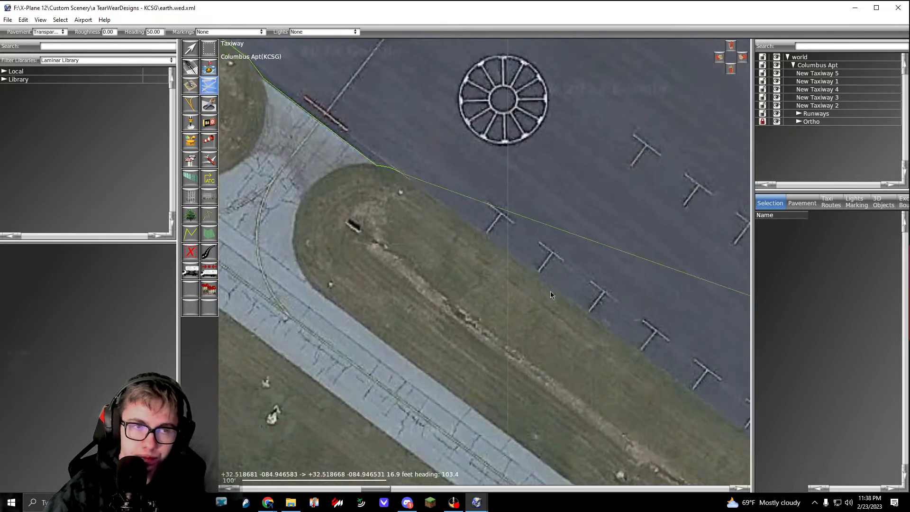
right_click_drag(550, 291, 332, 123)
right_click_drag(526, 251, 291, 94)
right_click_drag(710, 426, 291, 100)
right_click_drag(518, 294, 409, 210)
scroll(388, 206, "up", 2)
Step: Extend the outline about 190 ft southeast past the triangular helipad marking to the grass strip's rounded end
right_click_drag(478, 289, 322, 116)
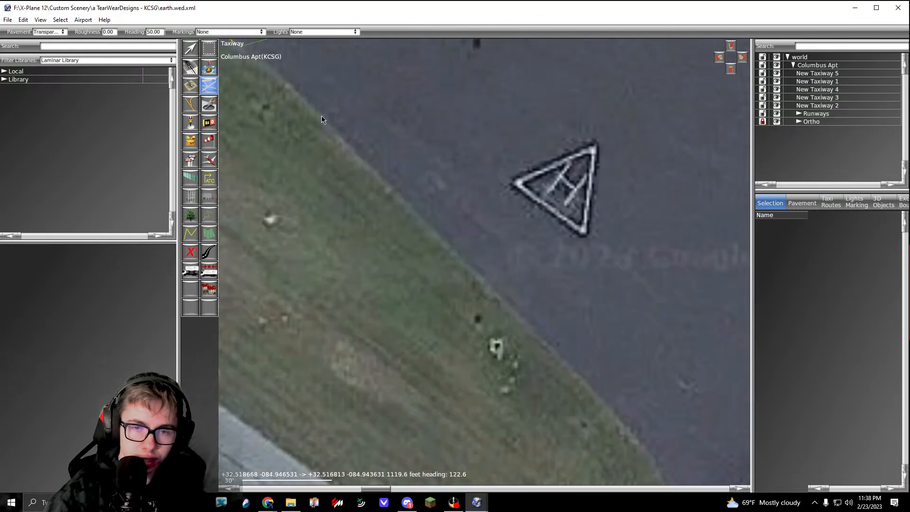
scroll(464, 258, "up", 2)
left_click(445, 233)
right_click_drag(503, 353, 458, 249)
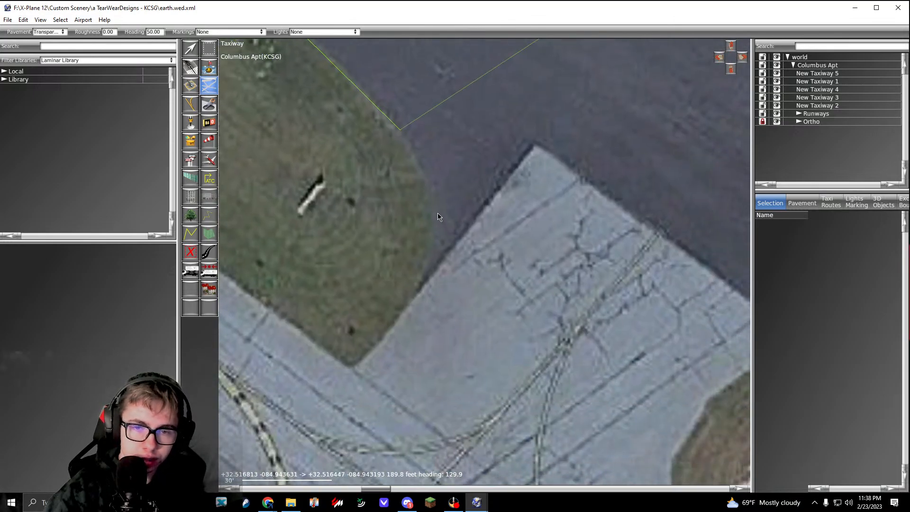
Step: Carry the outline around the grass strip's rounded end, about 59 ft northeast to the concrete corner and about 106 ft southeast along its edge
left_click_drag(431, 204, 431, 226)
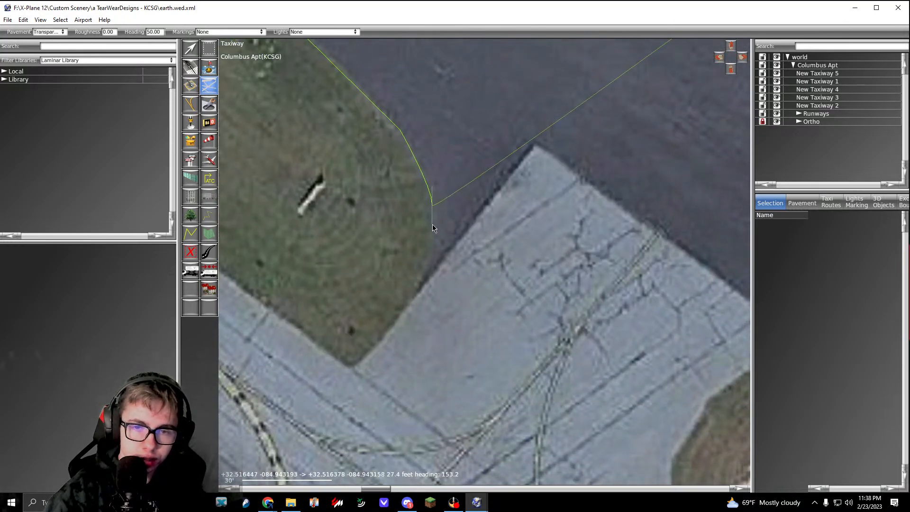
left_click(534, 149)
key("BackSpace")
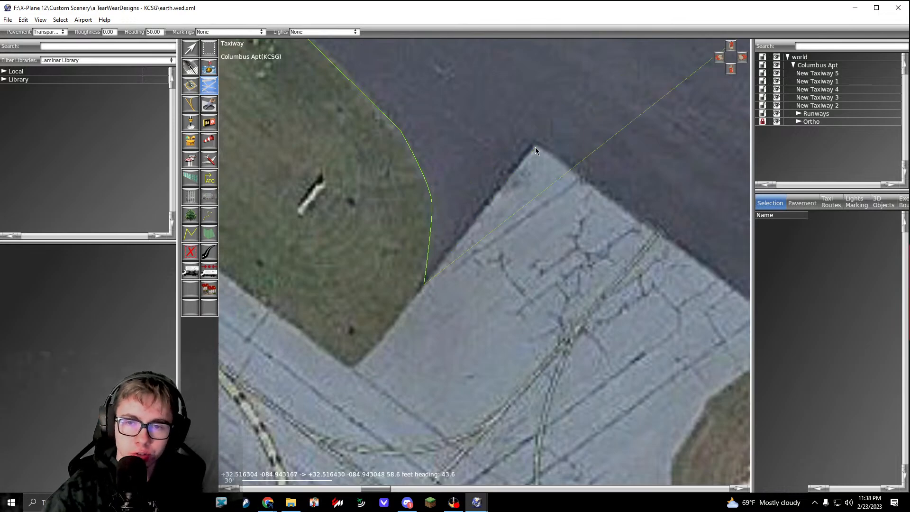
left_click(536, 144)
right_click_drag(739, 364, 521, 216)
scroll(572, 185, "down", 5)
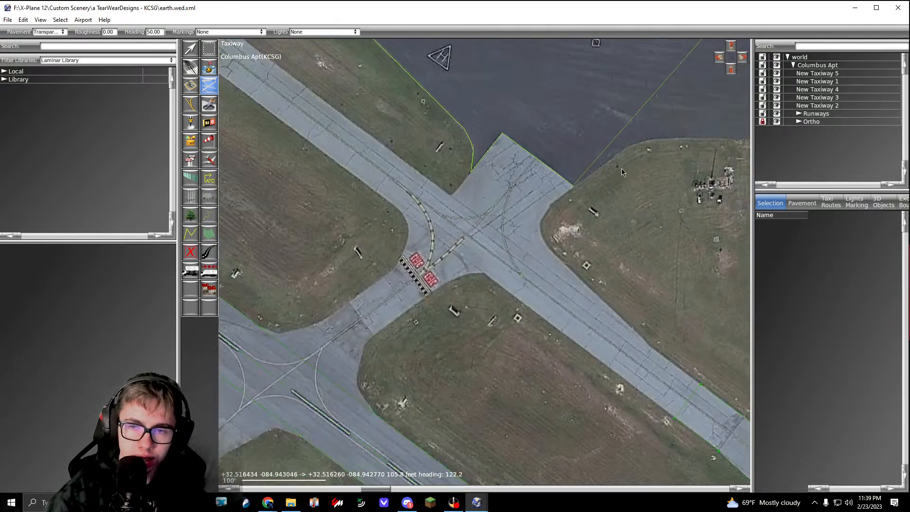
Step: Extend the outline along the next grass area's curved apron edge and about 99 ft east past the mast installation
scroll(488, 243, "up", 5)
left_click(414, 262)
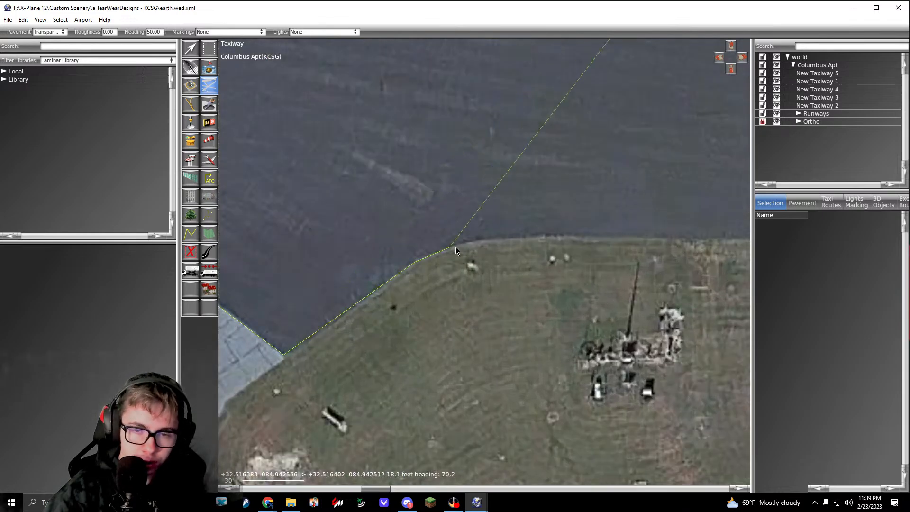
left_click(460, 245)
right_click_drag(664, 231, 517, 255)
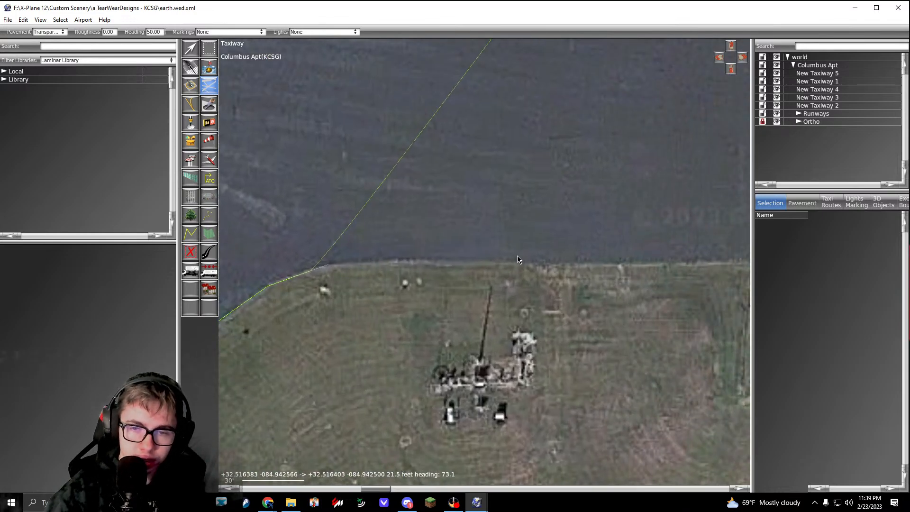
left_click_drag(517, 260, 574, 261)
Step: End the outline about 114 ft further east at the existing taxiway's corner by the small dark structure and complete the apron shape
scroll(522, 273, "down", 2)
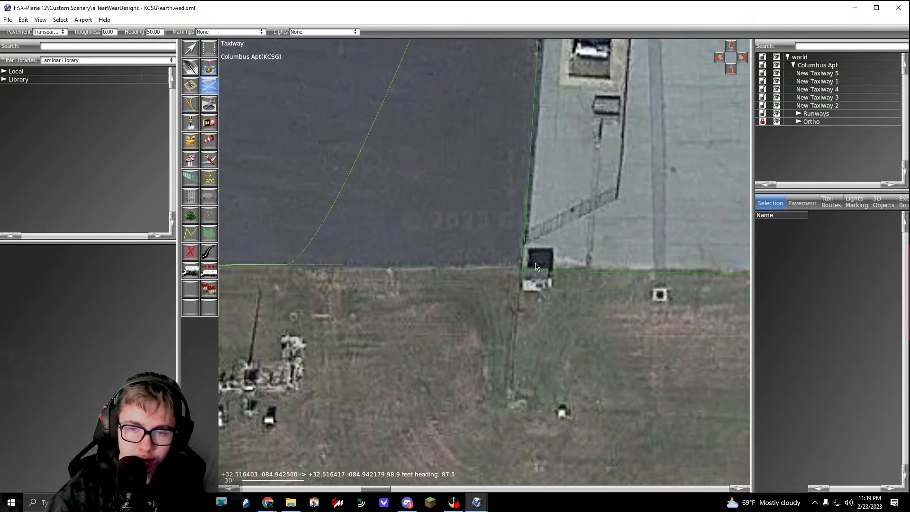
scroll(522, 273, "down", 3)
scroll(521, 266, "down", 3)
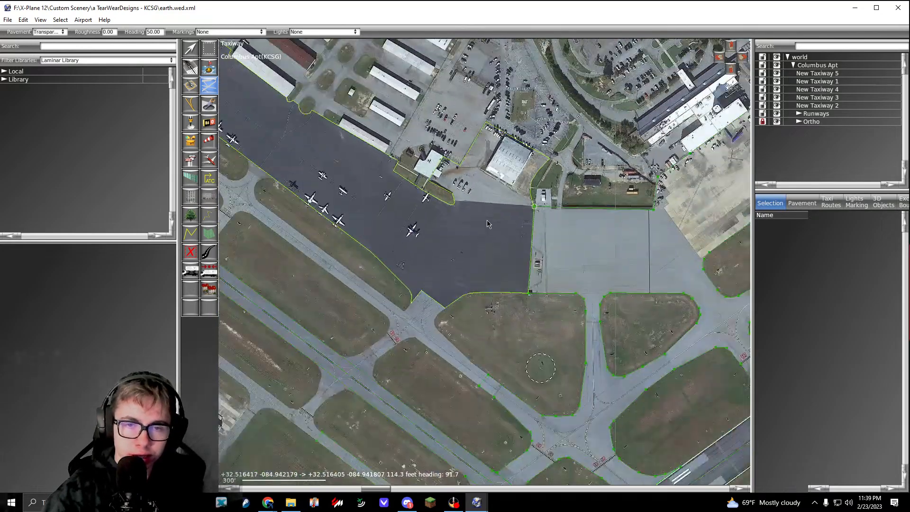
key("Return")
Step: Align the new apron's two east-side corners with the neighbouring taxiway's nodes using vertex snapping, and clear the selection
scroll(479, 244, "up", 2)
scroll(482, 240, "up", 10)
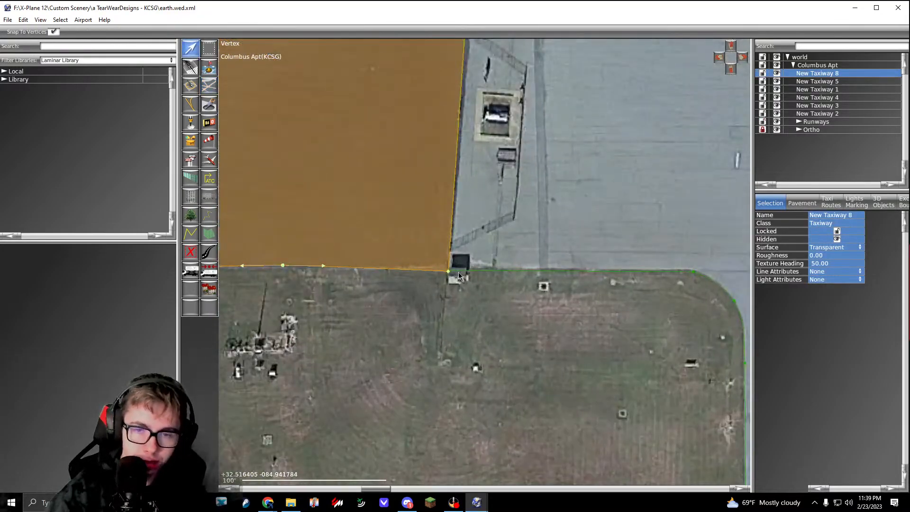
left_click_drag(434, 238, 432, 227)
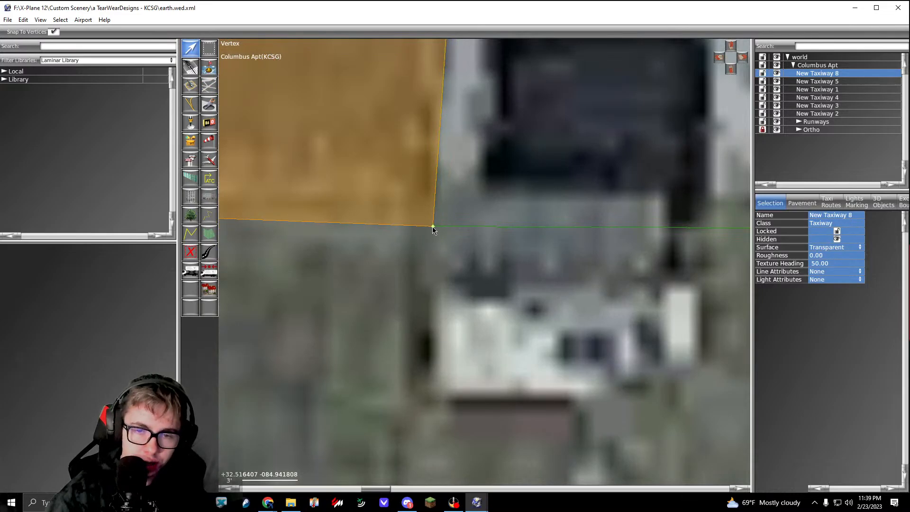
scroll(432, 227, "down", 8)
scroll(461, 244, "up", 6)
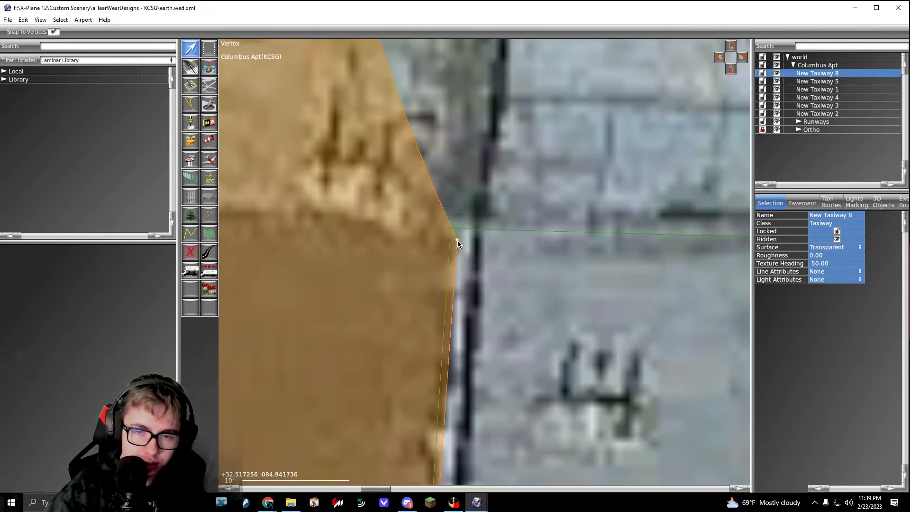
scroll(468, 178, "down", 3)
left_click(468, 178)
scroll(468, 178, "down", 3)
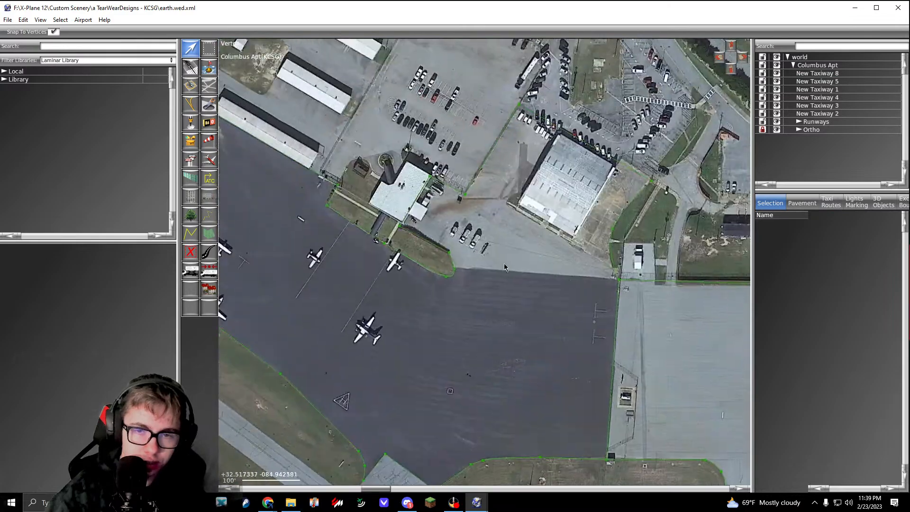
Step: Start another transparent taxiway at the fence corner beside the apron and run its edge about 519 ft northeast along the hangar area's fence
right_click_drag(402, 246, 488, 307)
right_click_drag(367, 217, 487, 287)
left_click(211, 86)
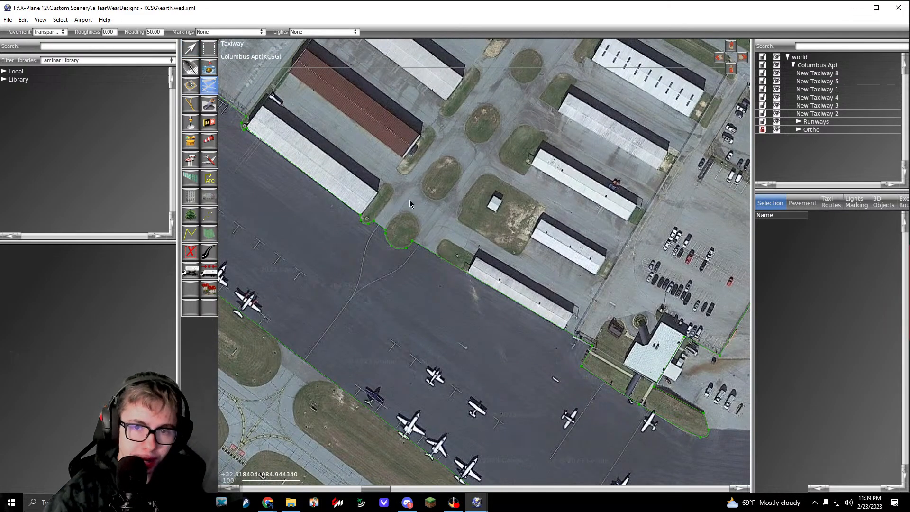
right_click_drag(541, 297, 415, 252)
scroll(449, 294, "up", 4)
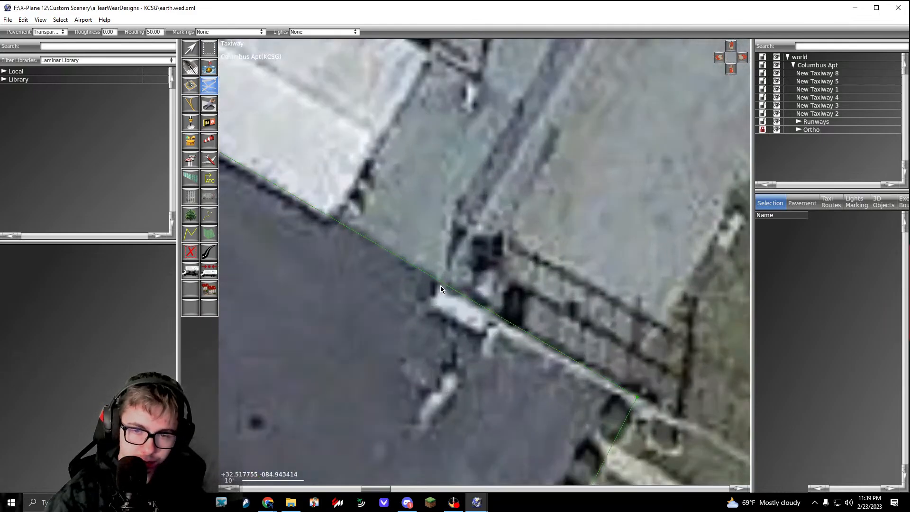
scroll(440, 297, "down", 6)
right_click_drag(483, 218, 421, 288)
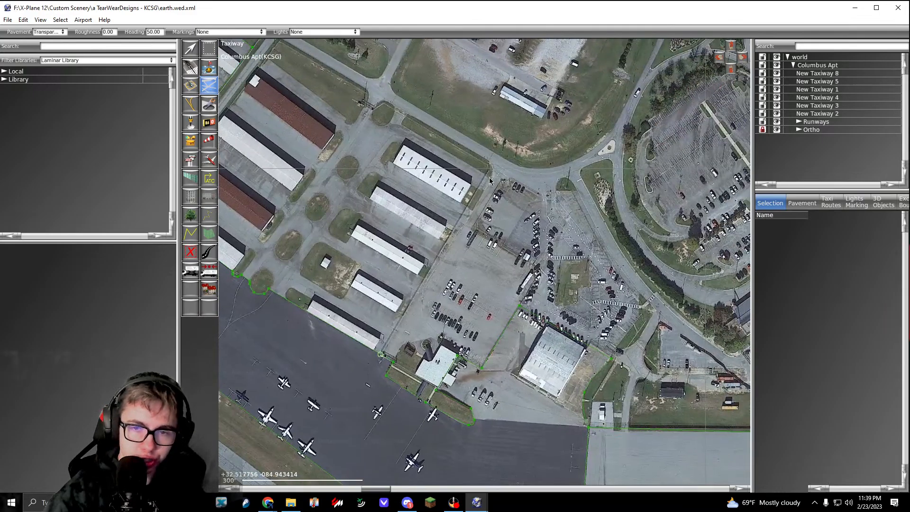
scroll(490, 180, "up", 3)
scroll(485, 172, "down", 3)
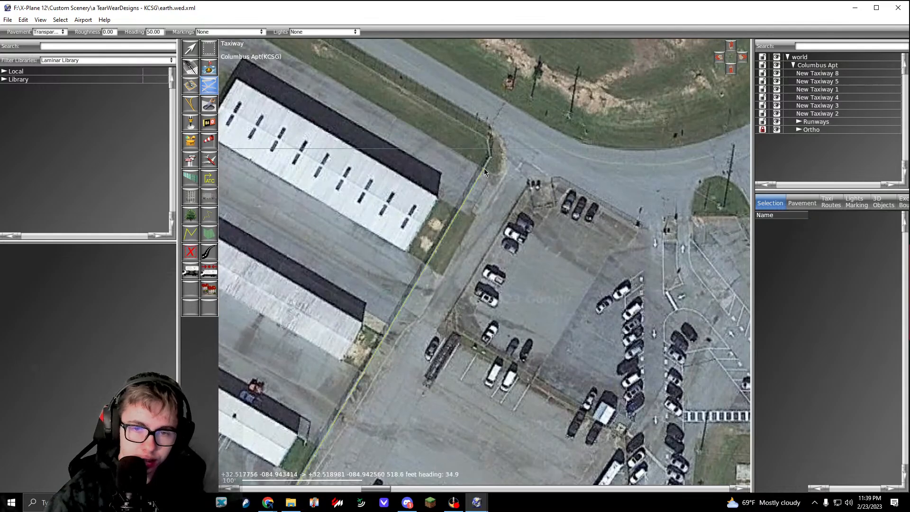
scroll(447, 187, "up", 3)
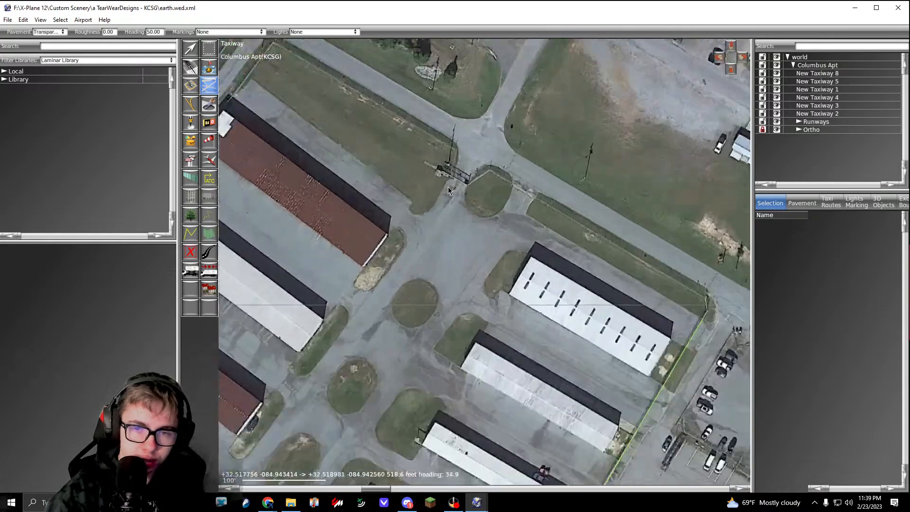
Step: Extend the outline about 349 ft northwest to the grass corner at the gate and around that grass area's rounded tip
left_click(443, 187)
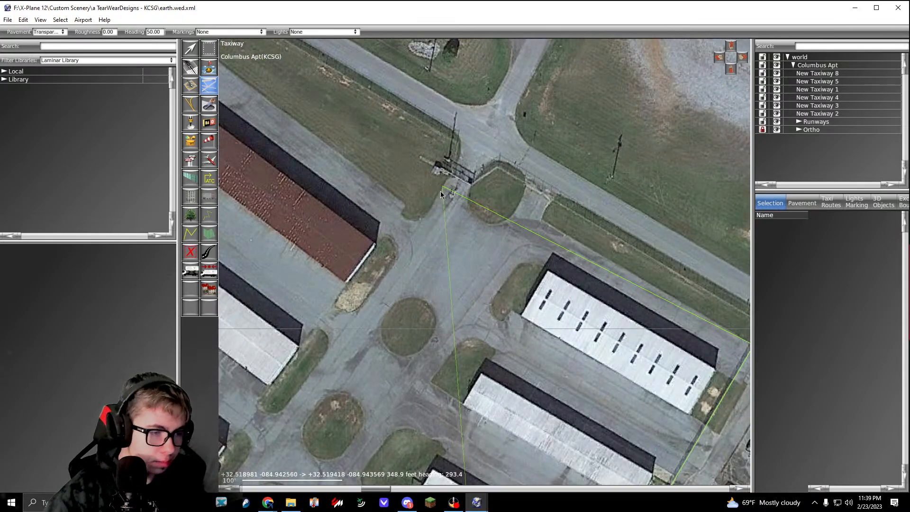
scroll(441, 195, "up", 1)
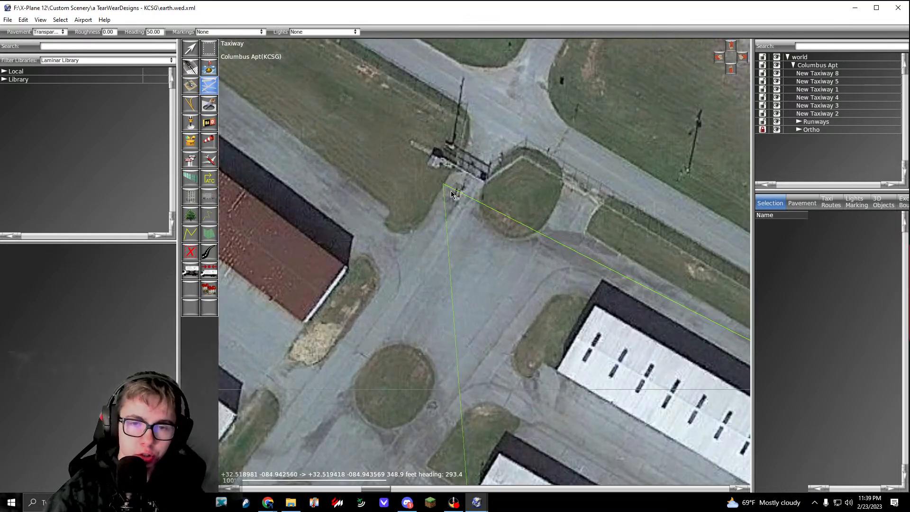
scroll(434, 188, "up", 2)
right_click_drag(394, 236, 425, 217)
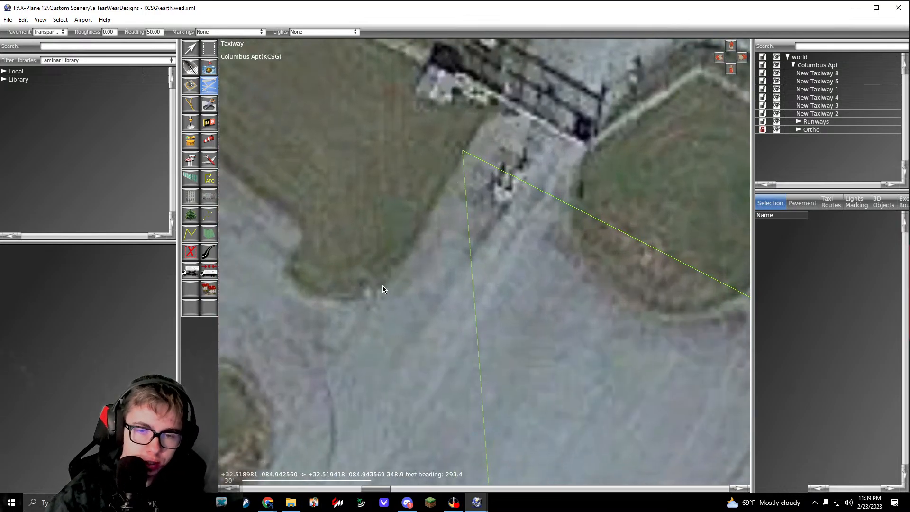
left_click(382, 285)
right_click_drag(369, 294, 489, 260)
left_click_drag(430, 267, 412, 226)
left_click(426, 200)
Step: Carry the outline about 242 ft northwest along the grass edge to its far corner above the red-roofed hangar
scroll(425, 198, "down", 7)
right_click_drag(224, 65, 507, 260)
scroll(476, 220, "up", 5)
left_click(476, 214)
scroll(476, 214, "down", 8)
scroll(462, 261, "up", 7)
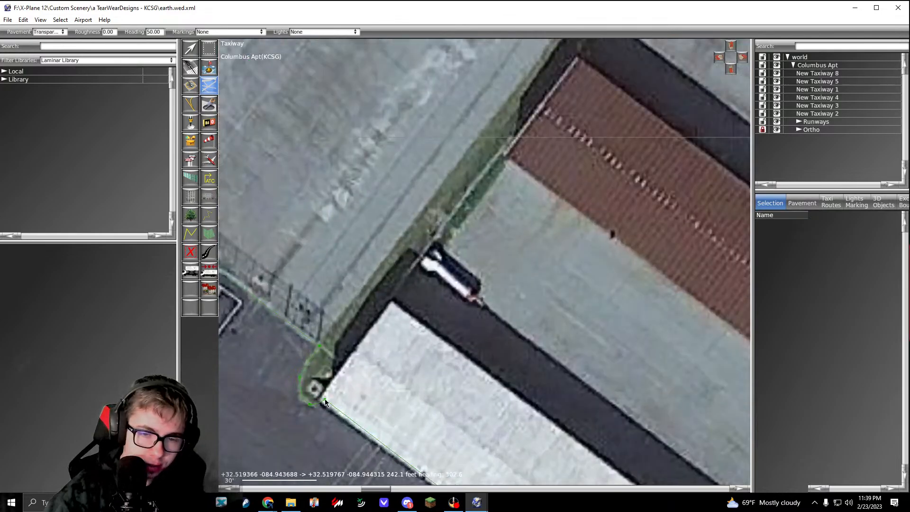
Step: Extend the outline about 472 ft southwest along the hangar ends and about 247 ft southeast along the apron-side hangar's front
left_click(326, 402)
scroll(323, 260, "down", 6)
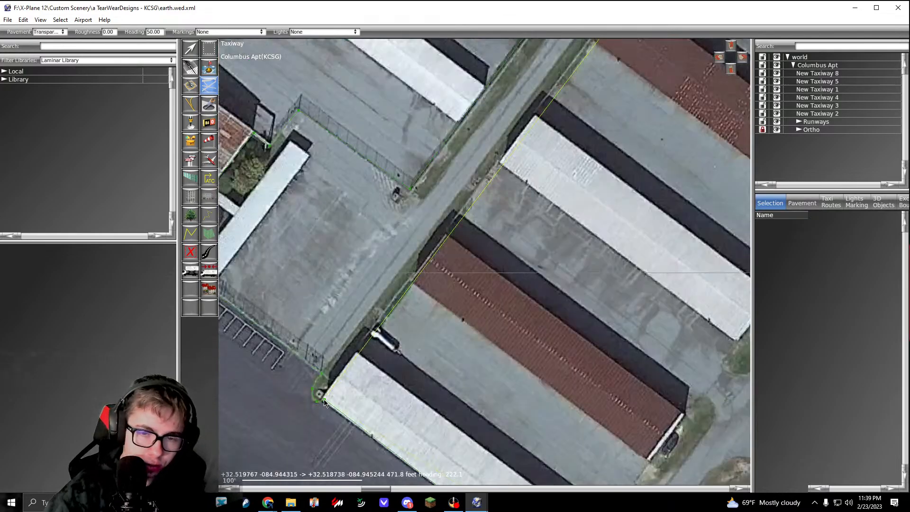
scroll(381, 303, "up", 7)
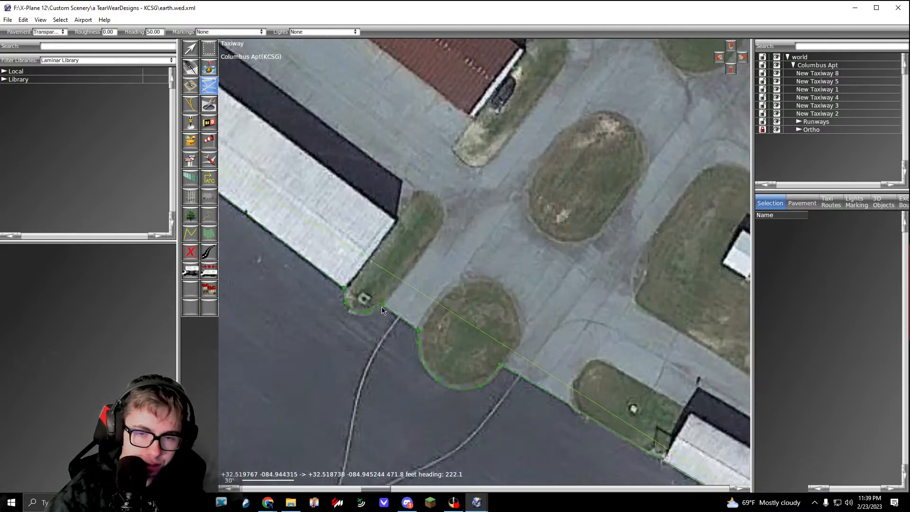
left_click(383, 309)
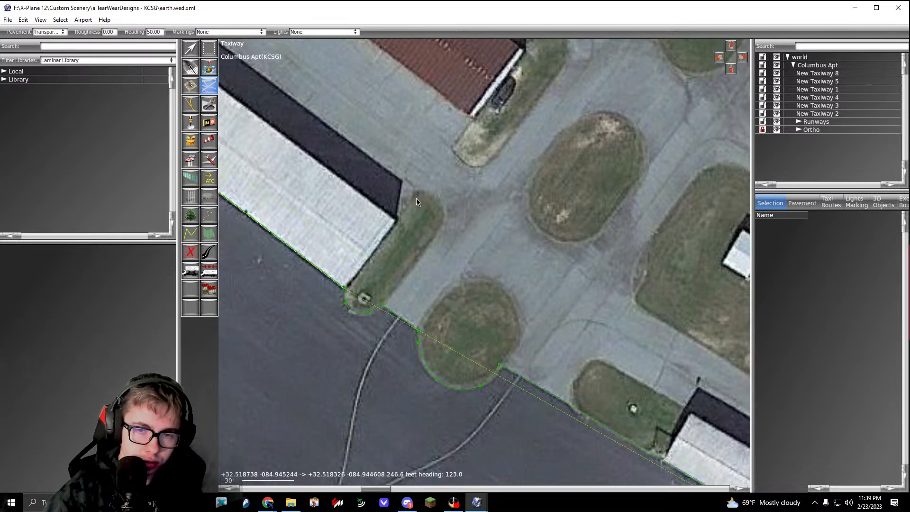
Step: Trace the outline up the hangar's end wall, around the narrow grass strip's rounded tip and back down to the apron edge
scroll(416, 198, "up", 6)
left_click(412, 183)
left_click_drag(465, 190, 485, 206)
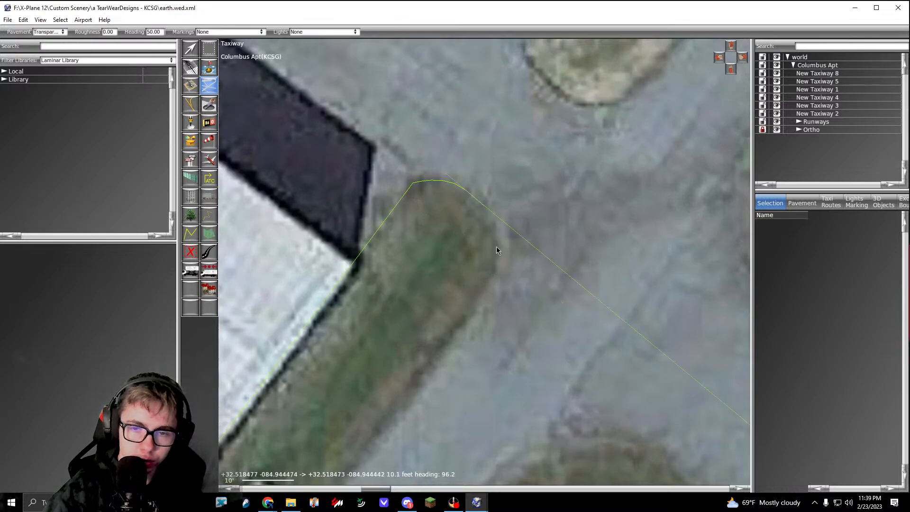
left_click_drag(499, 252, 499, 272)
right_click_drag(374, 439, 505, 251)
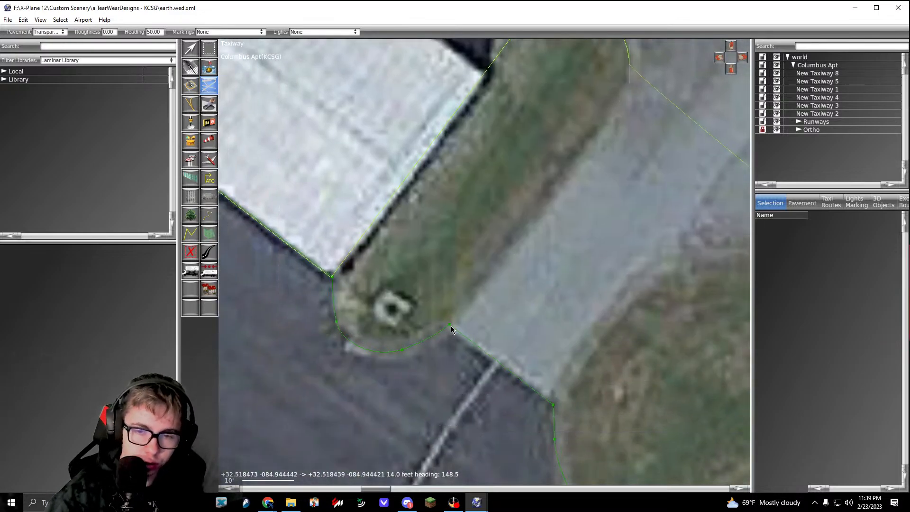
left_click(451, 326)
Step: Carry the outline about 26 ft southeast across the connector and around the hangar side of the oval grass island
right_click_drag(545, 407, 431, 348)
left_click(439, 347)
right_click_drag(491, 281, 442, 323)
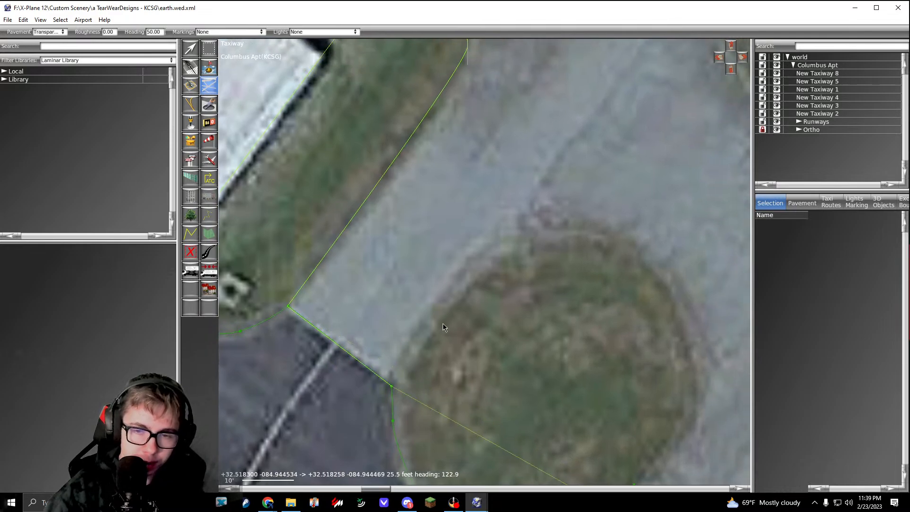
left_click(492, 248)
right_click_drag(530, 278, 430, 283)
left_click_drag(535, 258, 569, 284)
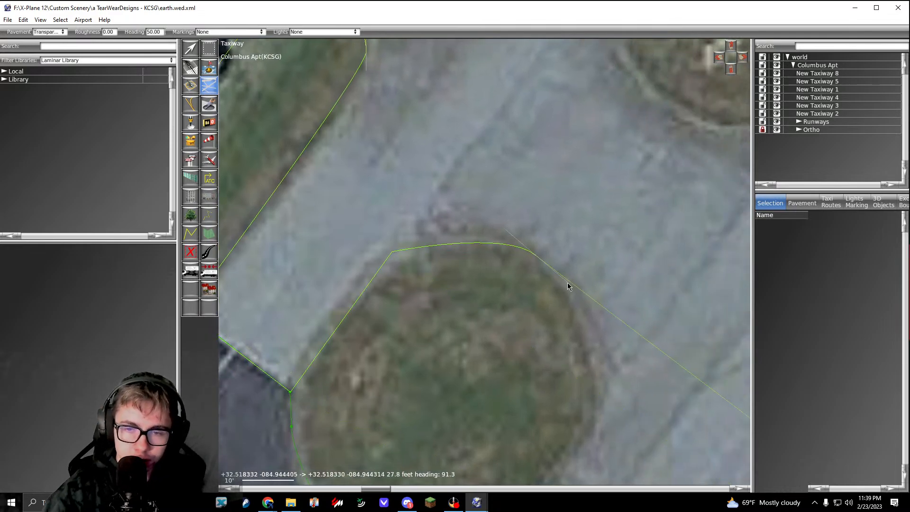
right_click_drag(571, 326, 550, 191)
left_click_drag(573, 240, 574, 260)
right_click_drag(568, 288, 516, 208)
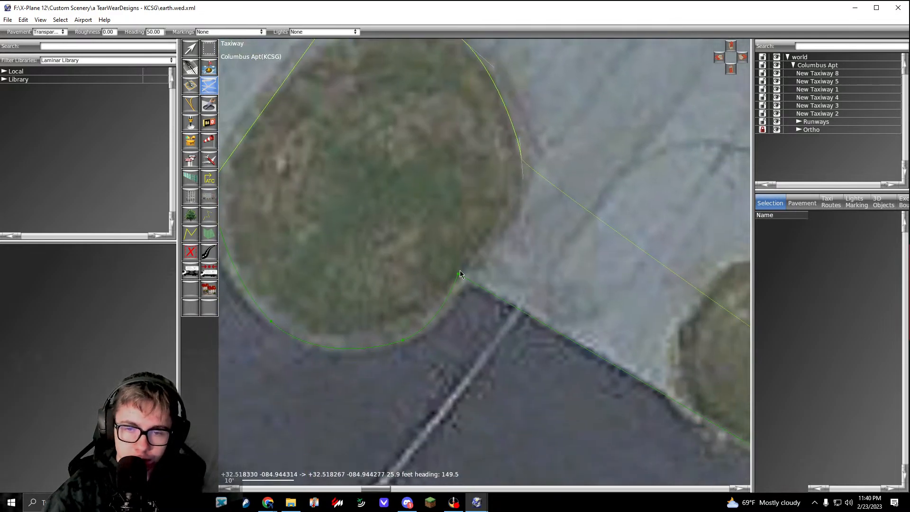
Step: Extend the outline about 48 ft along the apron edge, around the next grass strip, about 64 ft southeast and 33 ft southwest to the hangar's corner
mouse_move(684, 407)
right_mouse_down()
mouse_move(661, 381)
mouse_move(515, 315)
right_mouse_up()
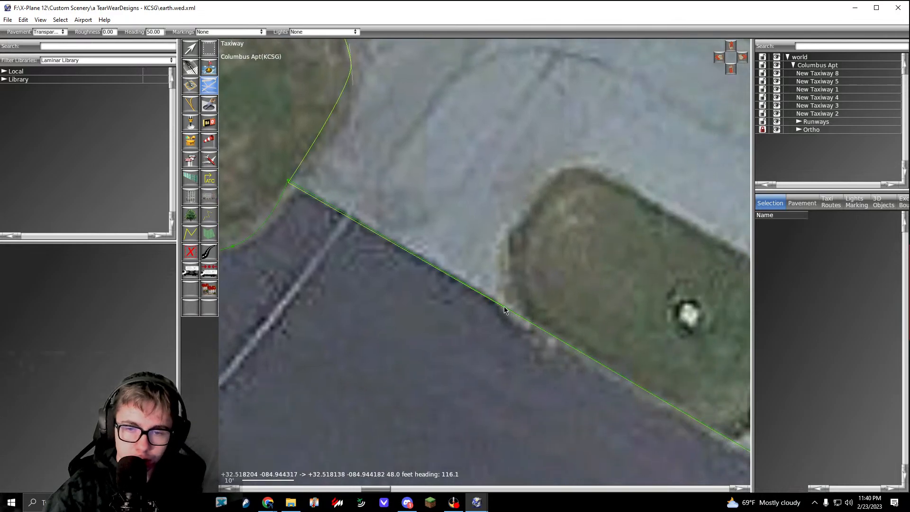
left_click_drag(523, 224, 597, 176)
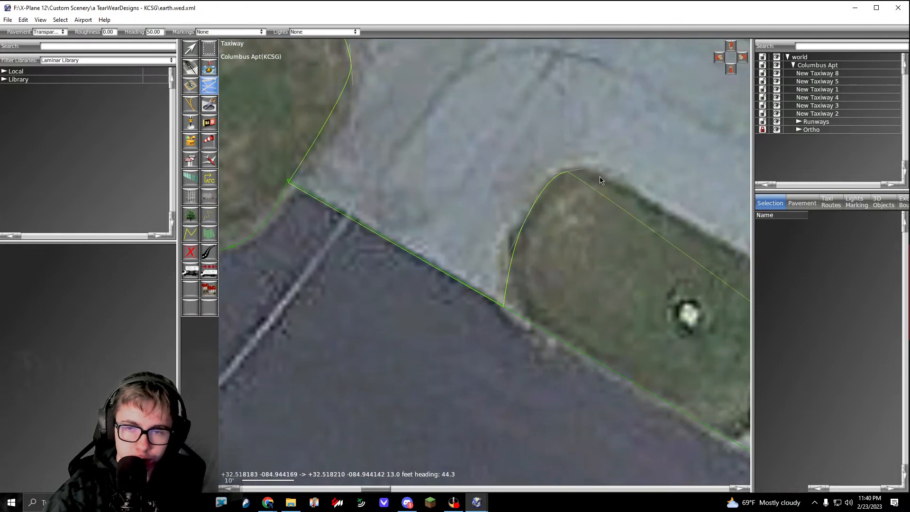
right_click_drag(715, 209, 524, 184)
right_click_drag(663, 290, 466, 211)
left_click(473, 215)
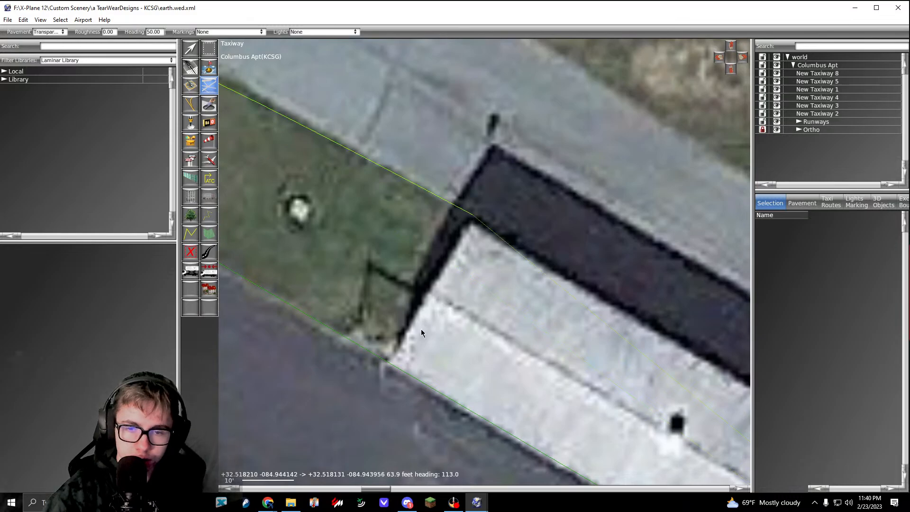
left_click(390, 367)
Step: Bring the outline southeast along the hangar front to its starting fence corner and complete the hangar-area taxiway
scroll(390, 367, "down", 4)
right_click_drag(653, 475, 303, 140)
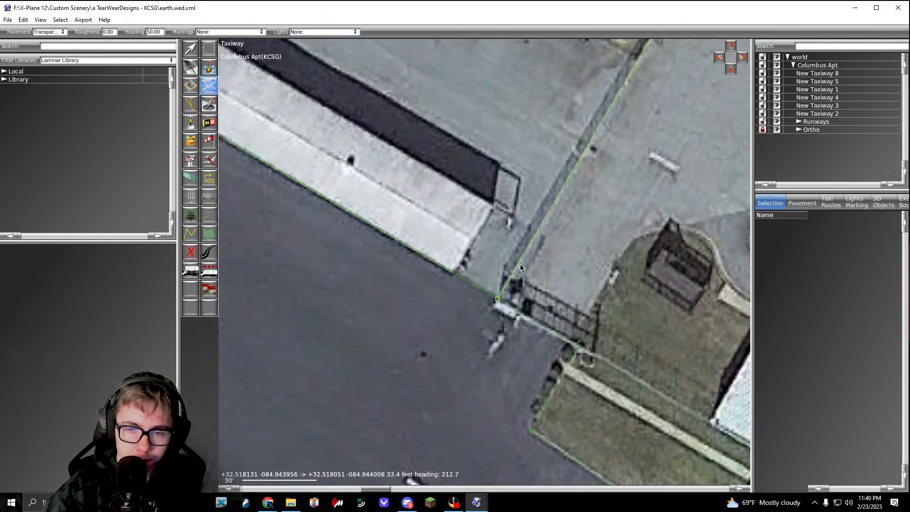
scroll(485, 261, "down", 4)
right_click_drag(526, 268, 585, 347)
scroll(485, 262, "down", 3)
key("Return")
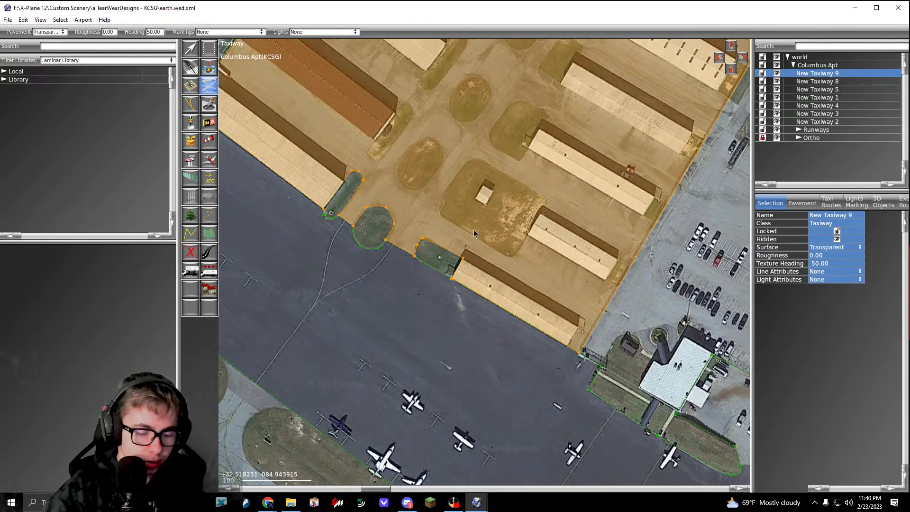
Step: Align the hangar-area taxiway's corners beside the narrow grass strip and the oval grass island with the adjoining apron outline
key("v")
scroll(390, 206, "up", 1)
scroll(390, 209, "up", 3)
scroll(353, 208, "up", 6)
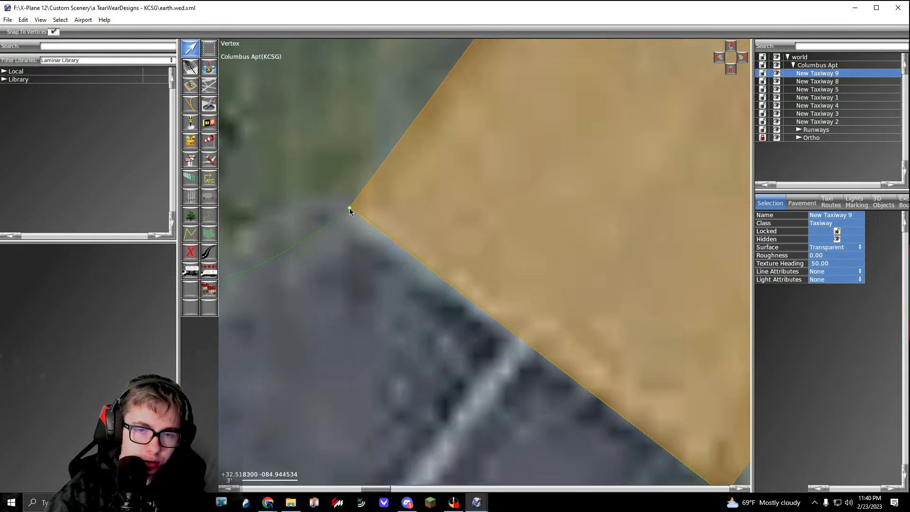
left_click_drag(354, 205, 353, 206)
right_click_drag(502, 292, 264, 135)
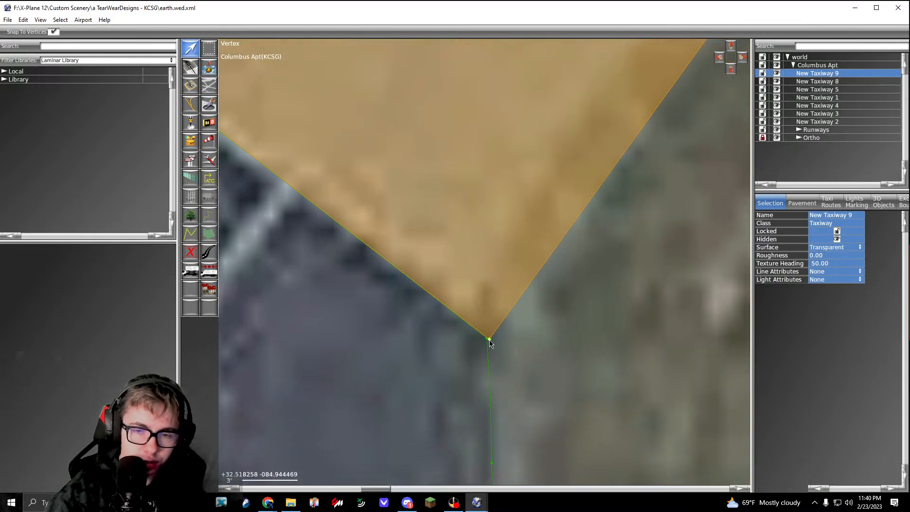
left_click_drag(488, 339, 488, 339)
scroll(488, 339, "down", 4)
scroll(452, 407, "up", 4)
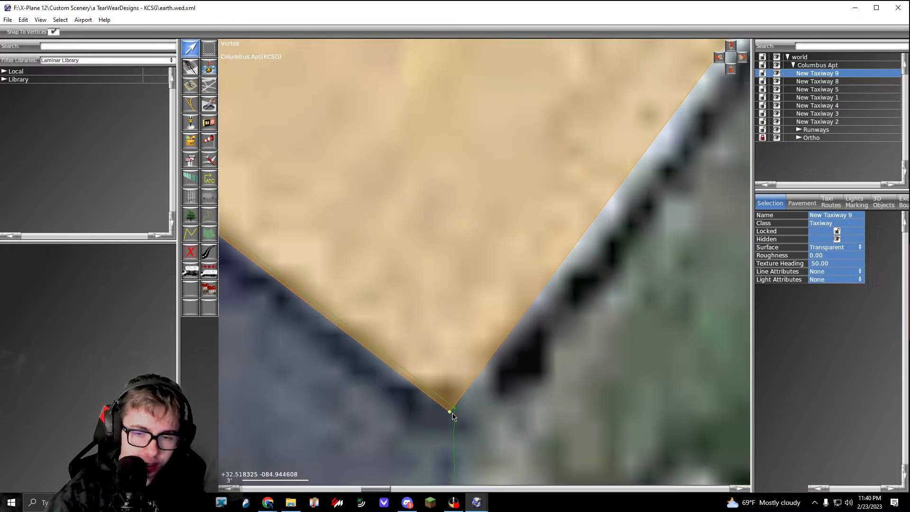
Step: Move New Taxiway 8's corner southeast of the oval island onto the hangar-area taxiway and reposition the adjacent curve point along the grass edge
scroll(456, 412, "down", 15)
right_click_drag(582, 452, 451, 303)
scroll(451, 303, "up", 12)
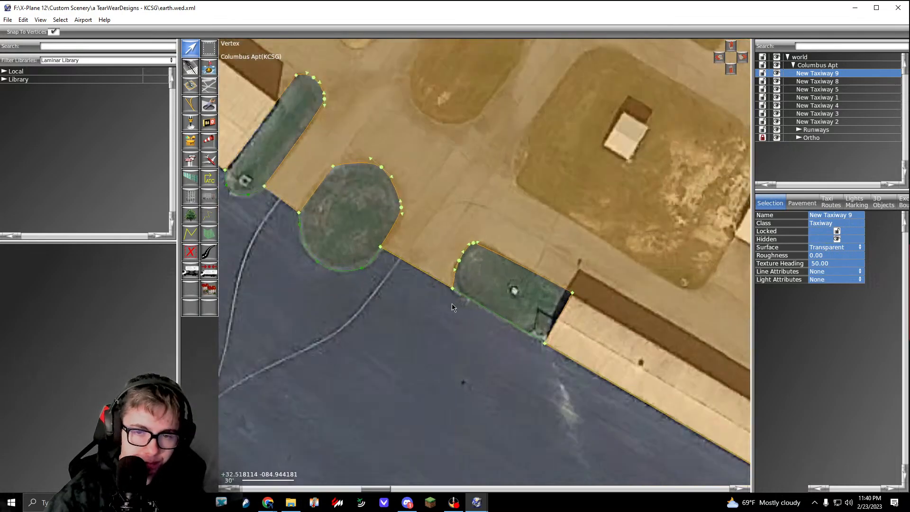
right_click_drag(261, 118, 609, 363)
right_click_drag(270, 202, 379, 256)
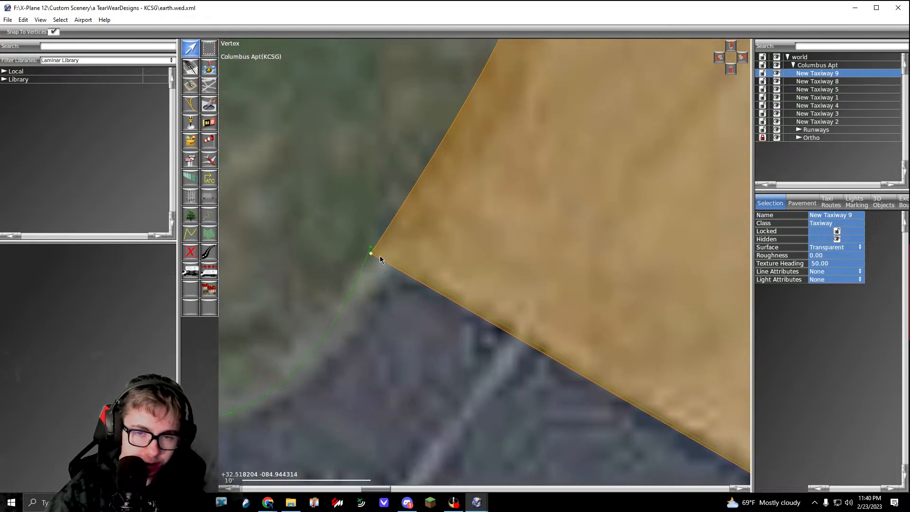
left_click(384, 284)
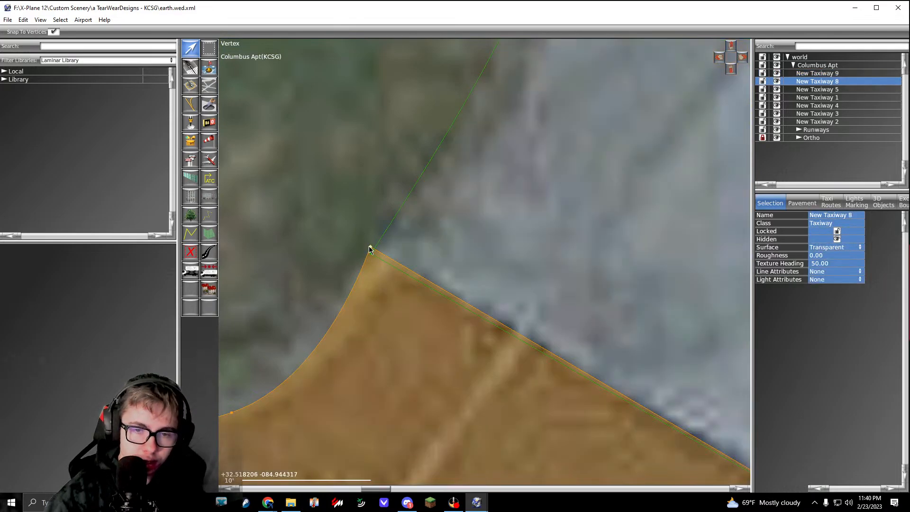
left_click_drag(370, 249, 371, 258)
right_click_drag(339, 334, 450, 271)
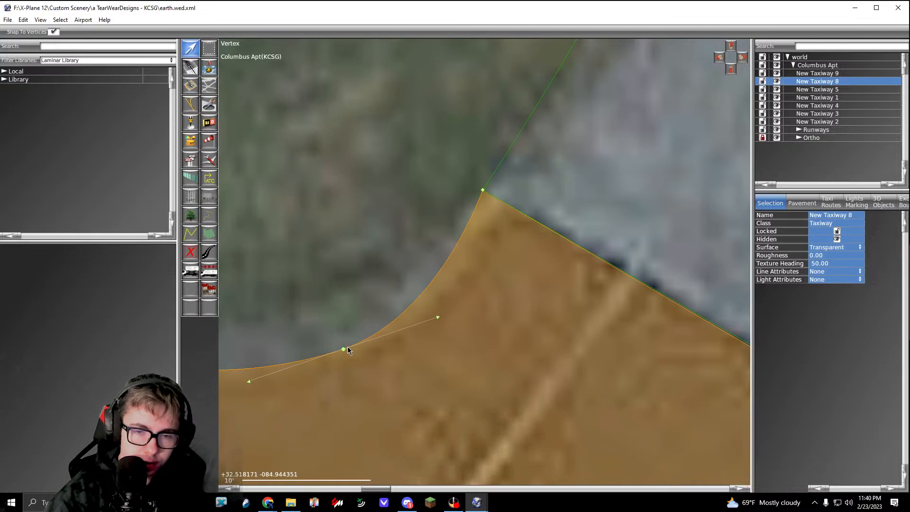
left_click_drag(344, 349, 328, 336)
left_click(351, 270)
scroll(378, 315, "down", 5)
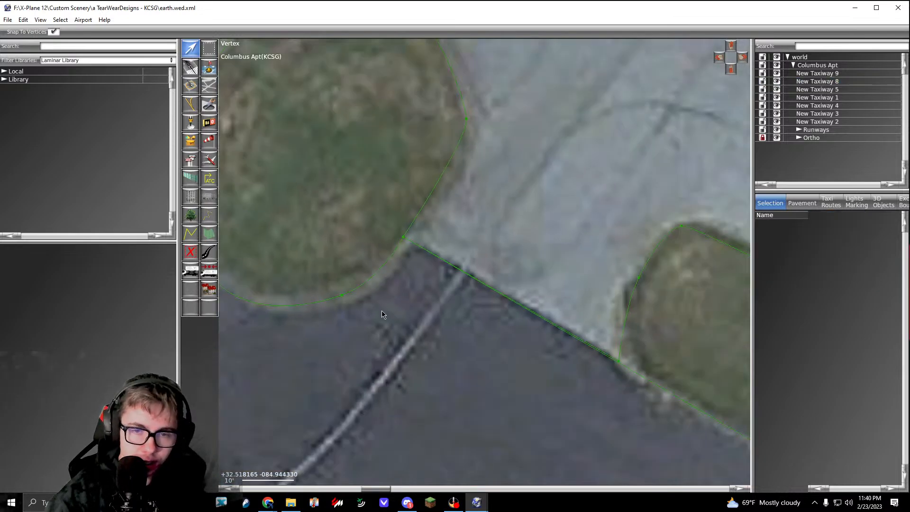
scroll(436, 326, "down", 5)
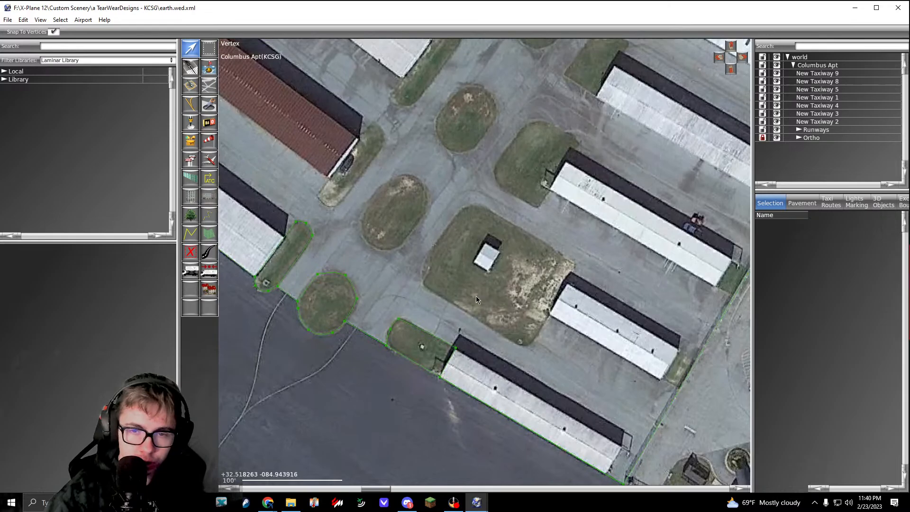
Step: Start a hole in New Taxiway 9 around the northernmost round grass island, about 28 ft across its north edge and 25 ft down its southeast side
left_click(493, 283)
scroll(493, 283, "down", 5)
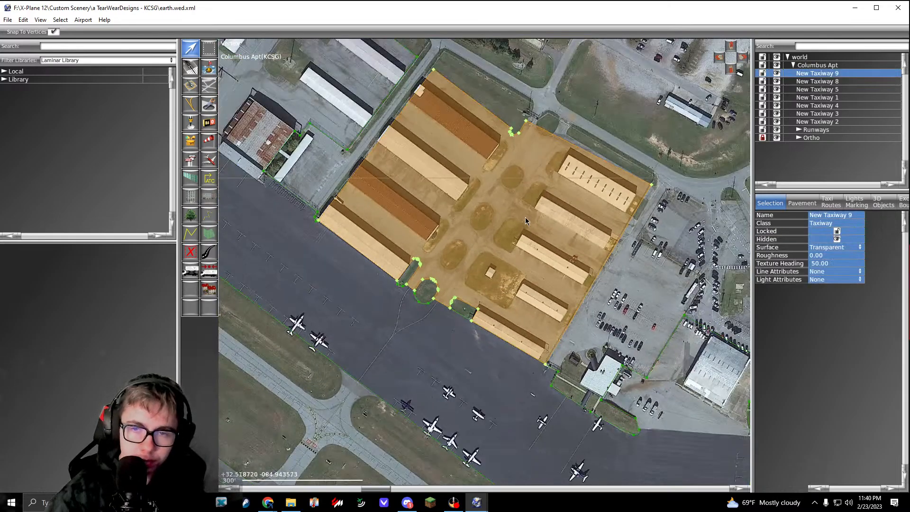
scroll(386, 189, "up", 3)
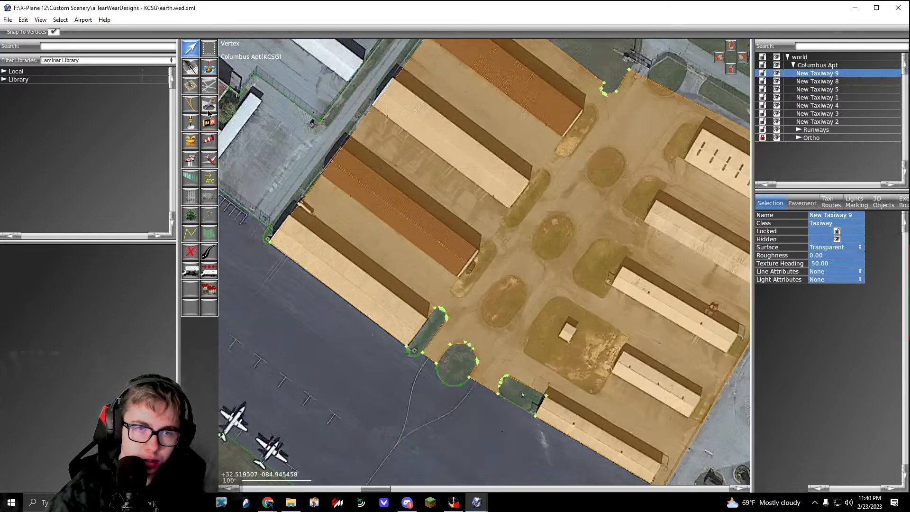
right_click_drag(530, 91, 411, 177)
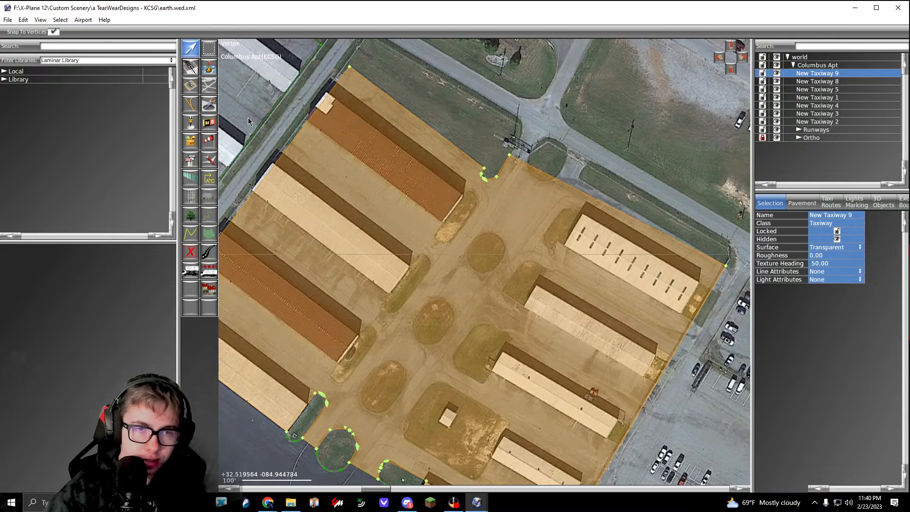
left_click(209, 105)
right_click_drag(349, 183, 324, 123)
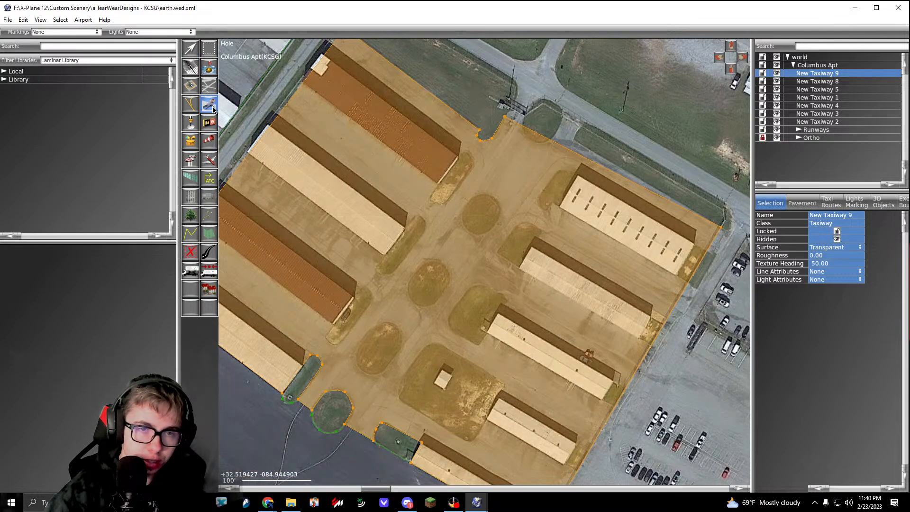
right_click_drag(487, 217, 468, 146)
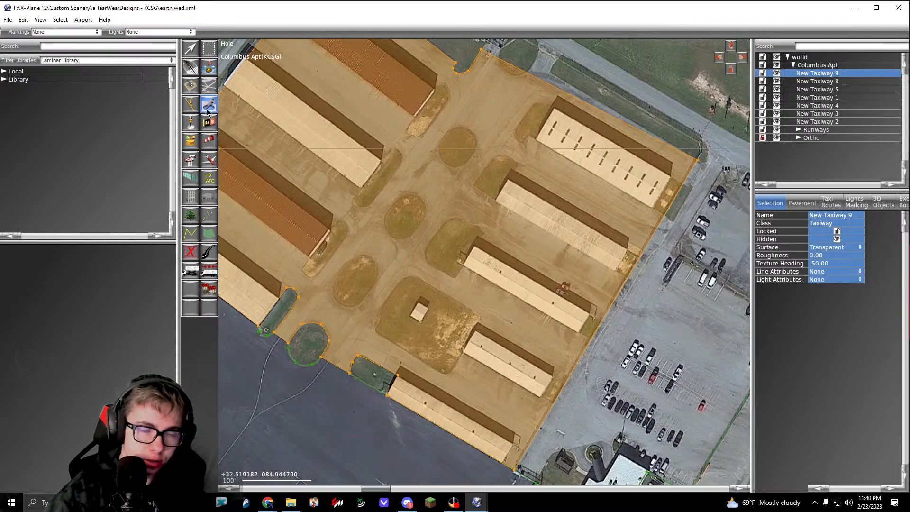
right_click_drag(441, 149, 412, 178)
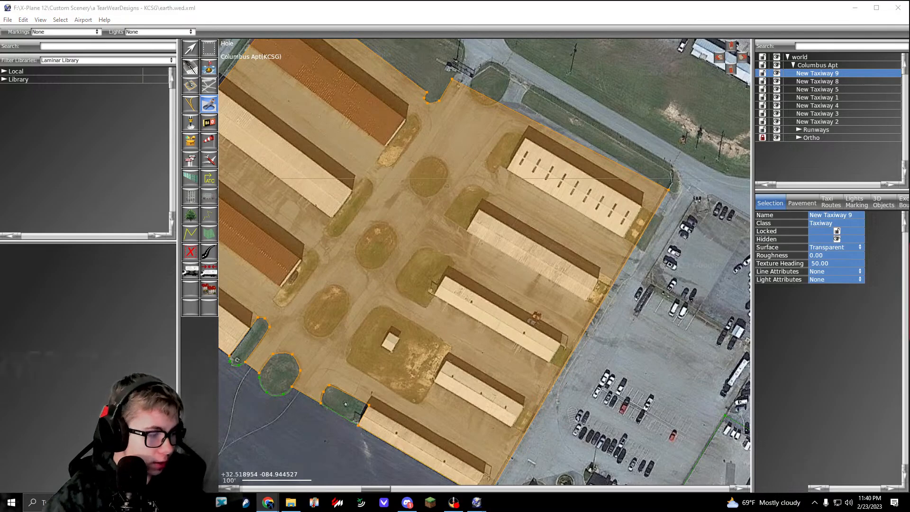
scroll(471, 184, "up", 10)
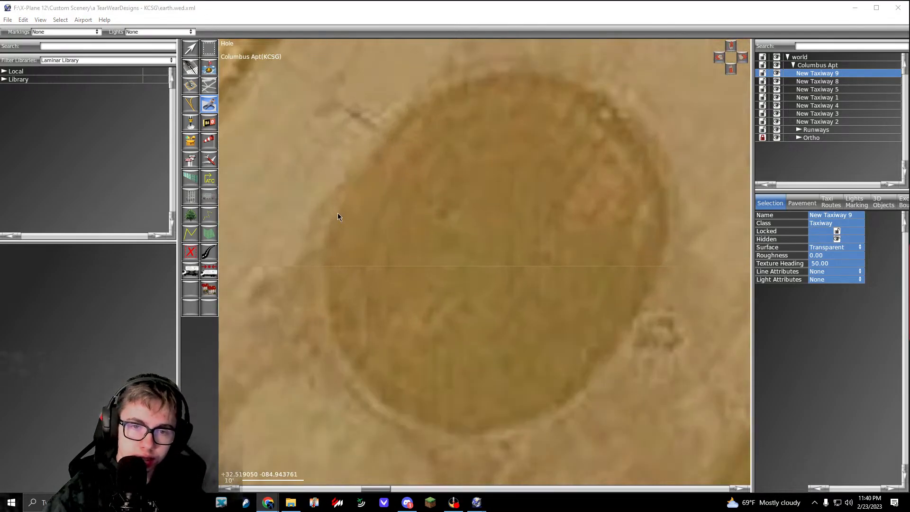
left_click(422, 101)
right_click_drag(511, 91, 362, 141)
left_click_drag(447, 139, 499, 183)
right_click_drag(516, 290, 486, 206)
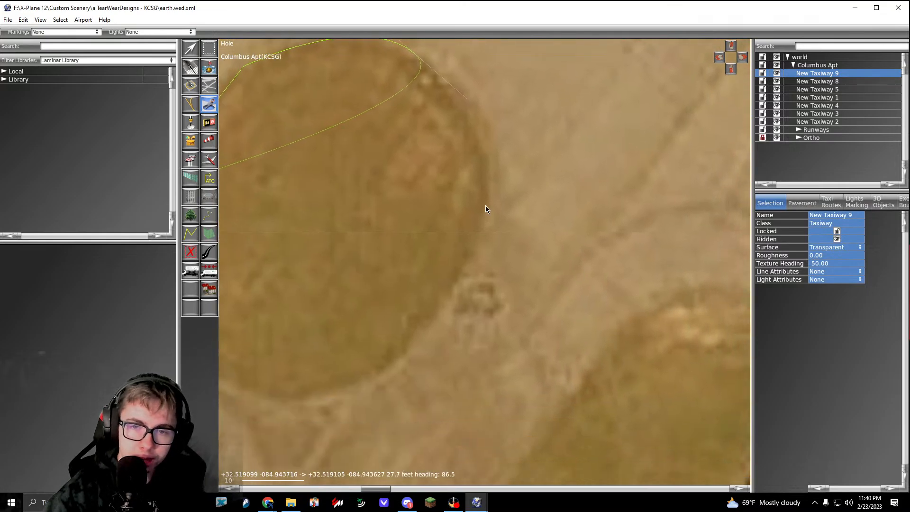
left_click_drag(485, 220, 467, 265)
right_click_drag(464, 277, 545, 165)
left_click(487, 244)
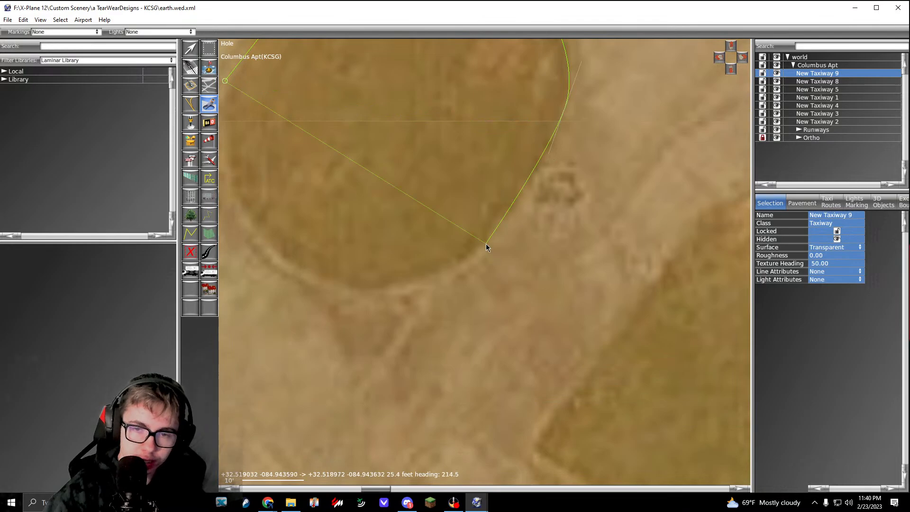
Step: Curve the hole around the island's south and west edges, about 19 ft and 28 ft, and complete it
right_click_drag(483, 245, 600, 192)
left_click_drag(497, 238, 457, 238)
right_click_drag(445, 231, 540, 283)
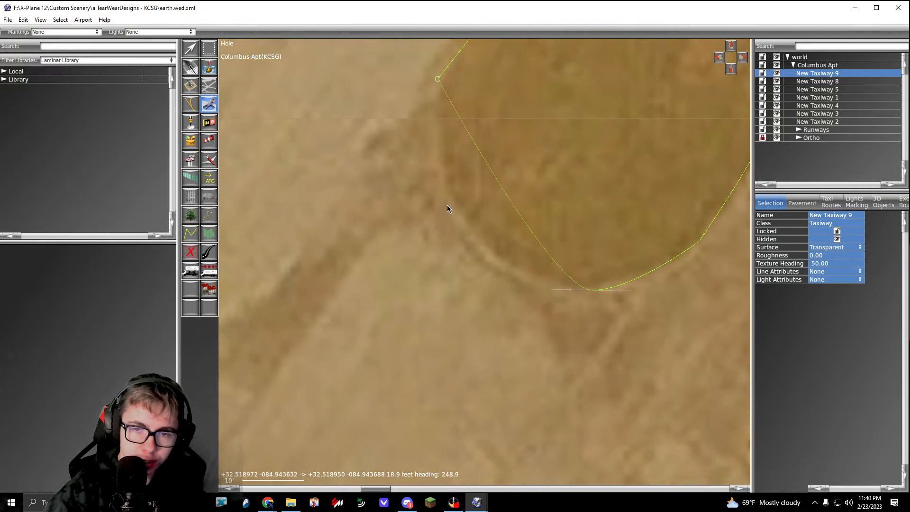
left_click_drag(447, 201, 430, 149)
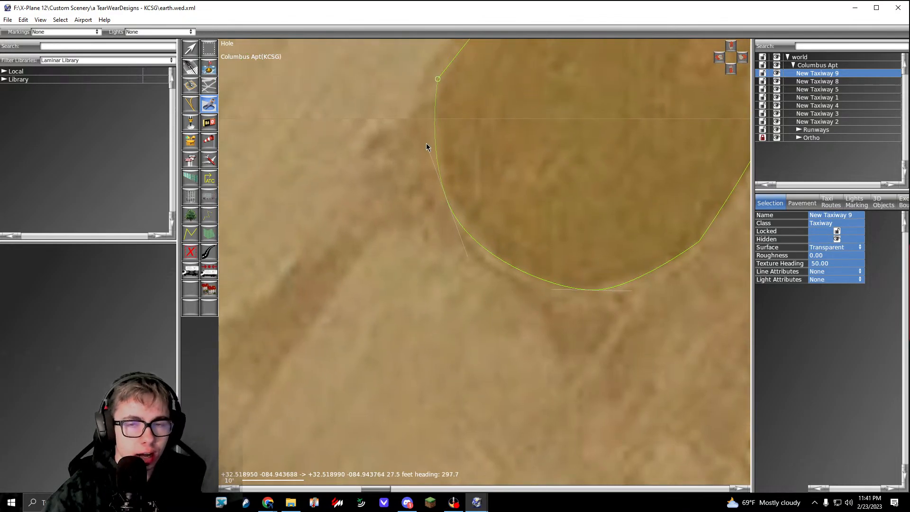
key("Return")
Step: Cut a hole around the round-tipped grass patch at the hangar end southeast of the island, beginning with a southwest edge about 40 ft long
scroll(429, 146, "down", 4)
scroll(507, 246, "up", 3)
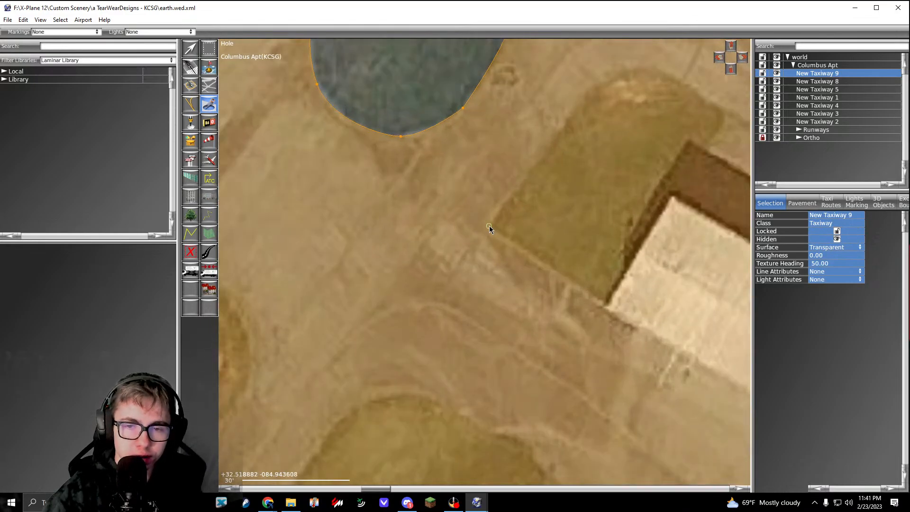
left_click(608, 308)
right_click_drag(716, 174, 616, 252)
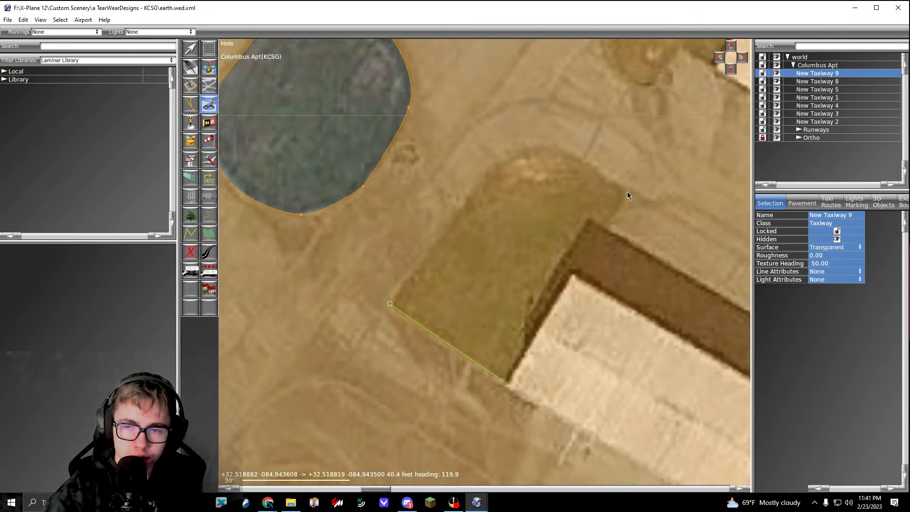
left_click(627, 193)
left_click(583, 161)
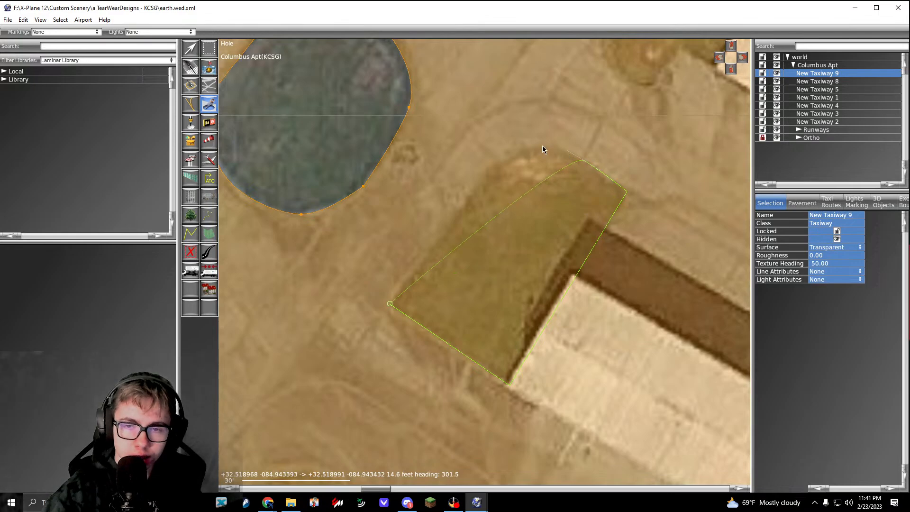
left_click_drag(543, 150, 469, 193)
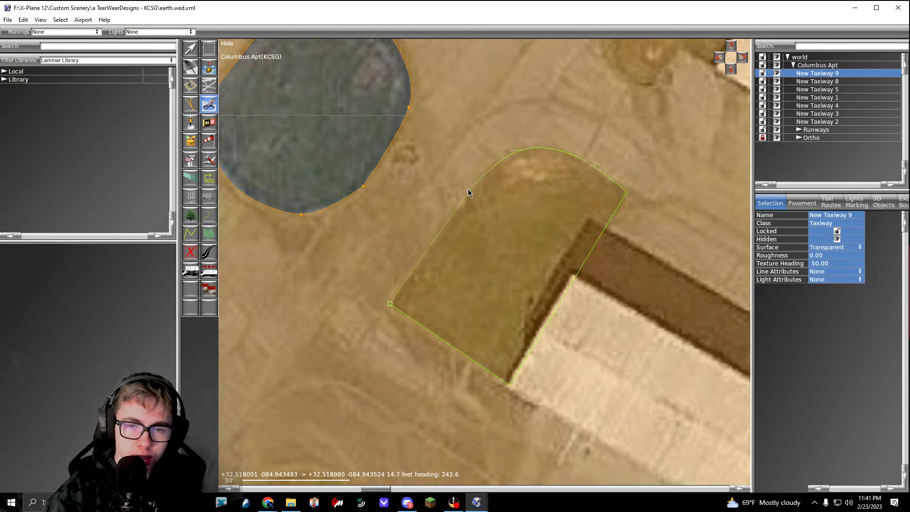
key("Return")
Step: Cut a hole around the grass patch at the end of the northernmost hangar with roof vents, following its notched corner and rounded ends
scroll(518, 230, "down", 3)
scroll(533, 197, "up", 5)
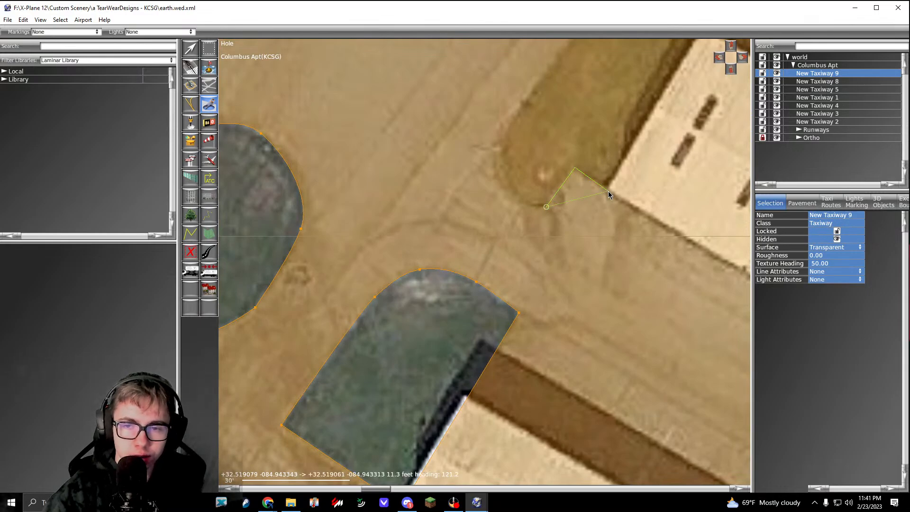
scroll(607, 192, "down", 3)
scroll(566, 204, "up", 5)
left_click_drag(544, 216, 421, 219)
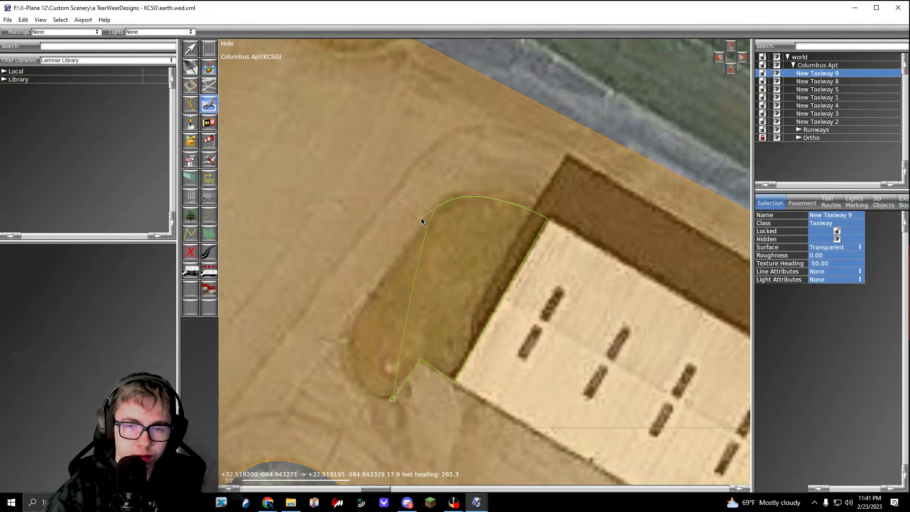
left_click(351, 329)
middle_click_drag(351, 329, 399, 224)
left_click_drag(397, 273, 409, 294)
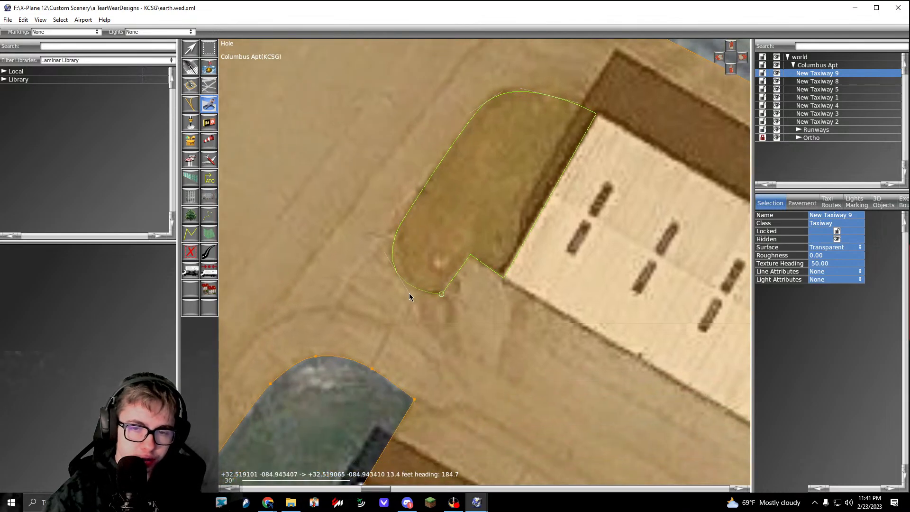
key("Return")
Step: Start a hole around the larger grass patch at the third hangar's end, about 77 ft southwest, then along its southwest edge and around the west corner
scroll(411, 293, "down", 6)
middle_click_drag(412, 304, 541, 143)
scroll(455, 275, "up", 6)
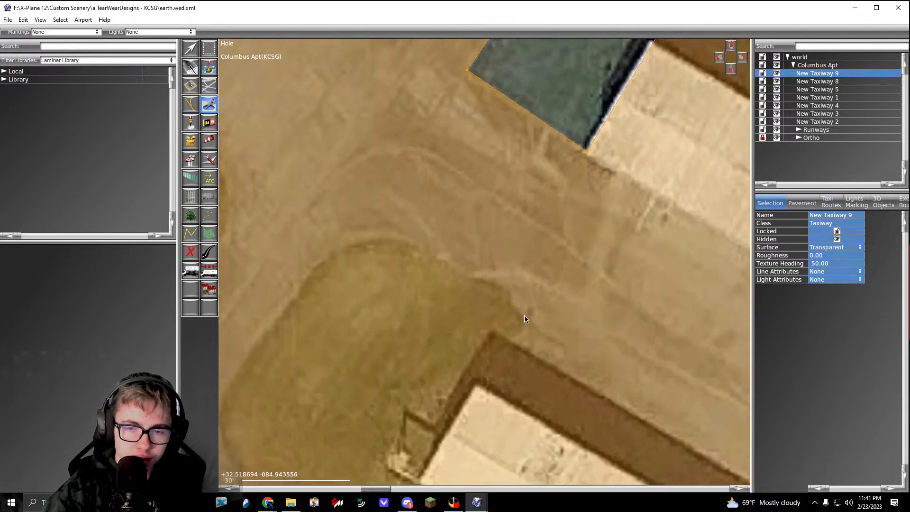
middle_click_drag(501, 371, 583, 124)
left_click(453, 304)
middle_click_drag(453, 304, 571, 338)
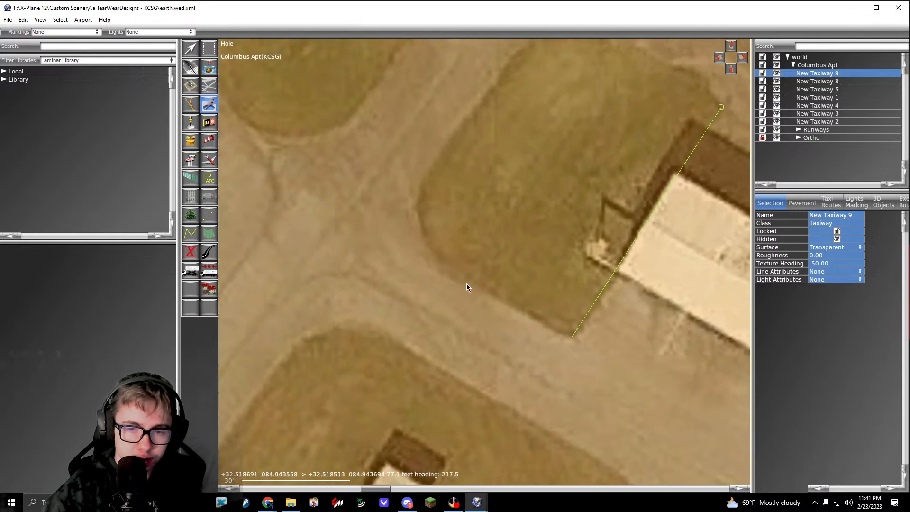
left_click(443, 266)
left_click_drag(419, 227, 416, 209)
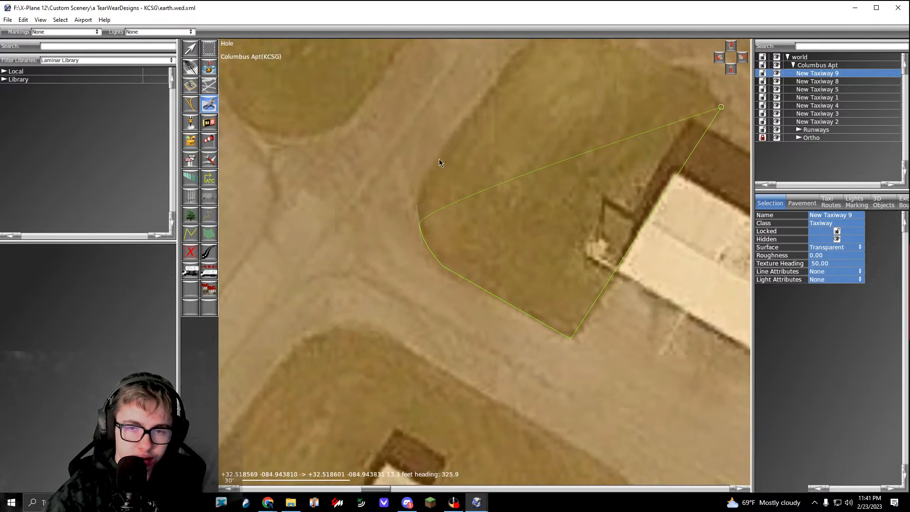
Step: Carry the hole up the larger patch's northwest side and around its rounded north edge, and complete it
middle_click_drag(454, 134, 389, 261)
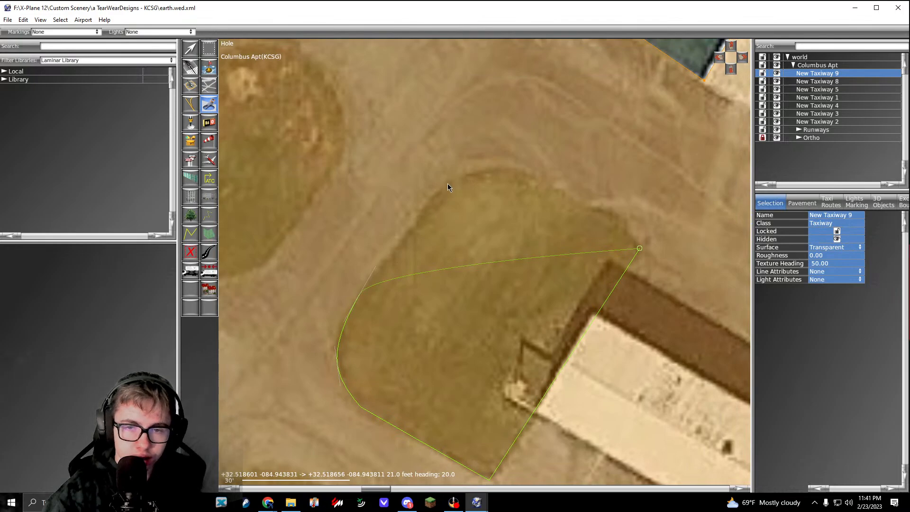
left_click(447, 185)
left_click_drag(516, 169, 549, 173)
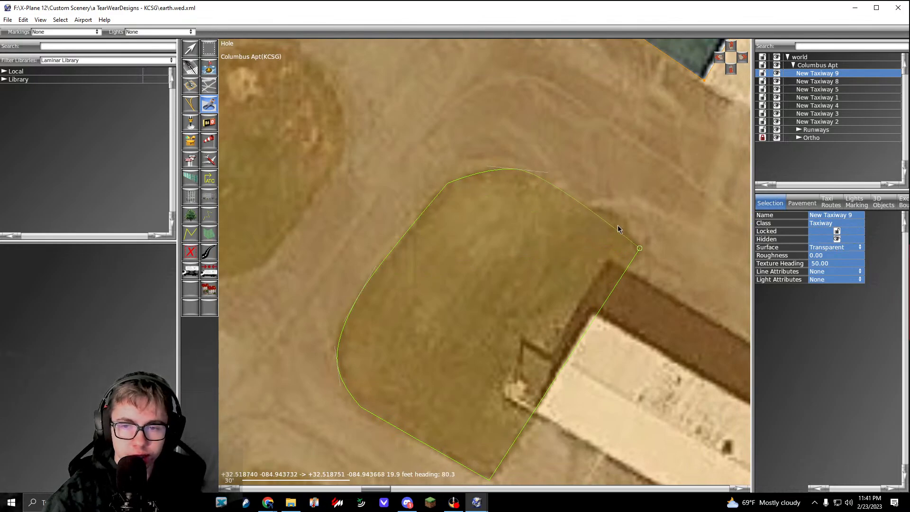
left_click(618, 226)
key("Return")
Step: Start a hole around the large grass area containing the small building, with a southeast edge about 85 ft long and a rounded south corner
scroll(618, 226, "down", 9)
middle_click_drag(618, 327, 482, 240)
scroll(488, 250, "down", 1)
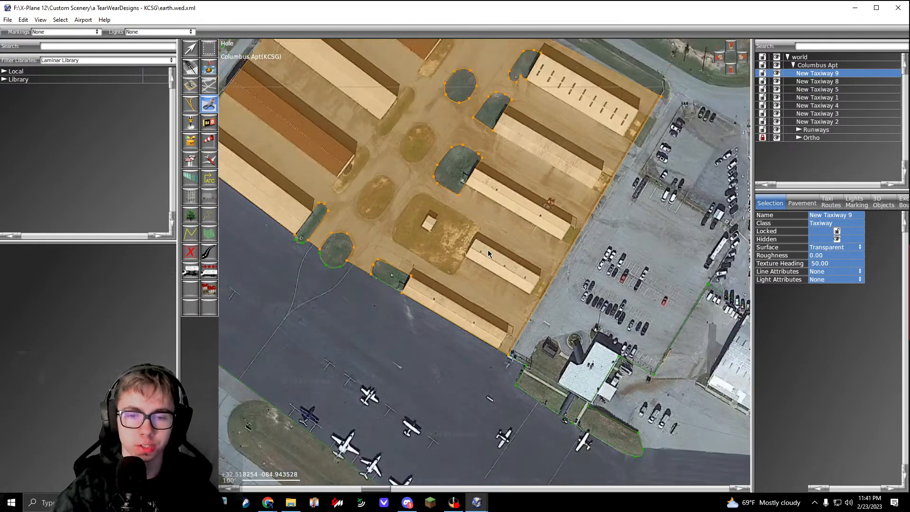
scroll(478, 245, "down", 2)
scroll(554, 262, "up", 10)
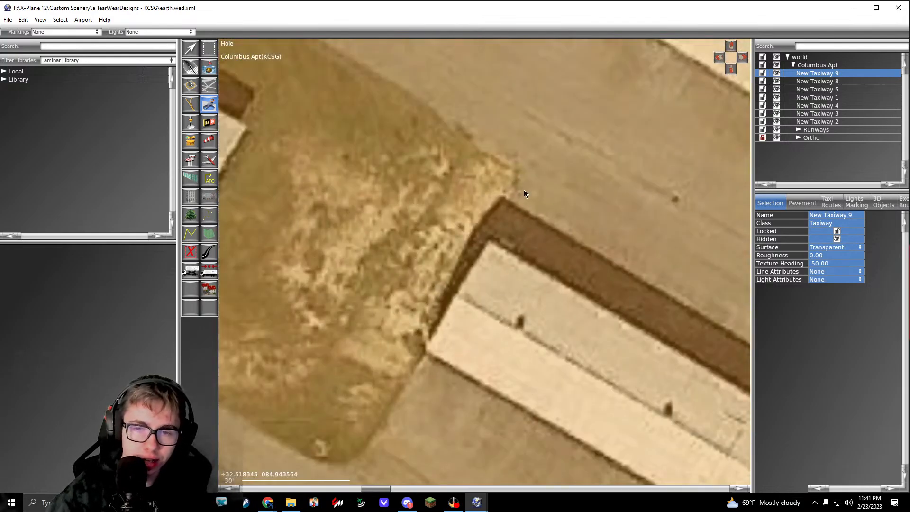
middle_click_drag(514, 294, 604, 165)
left_click(459, 316)
middle_click_drag(459, 316, 552, 283)
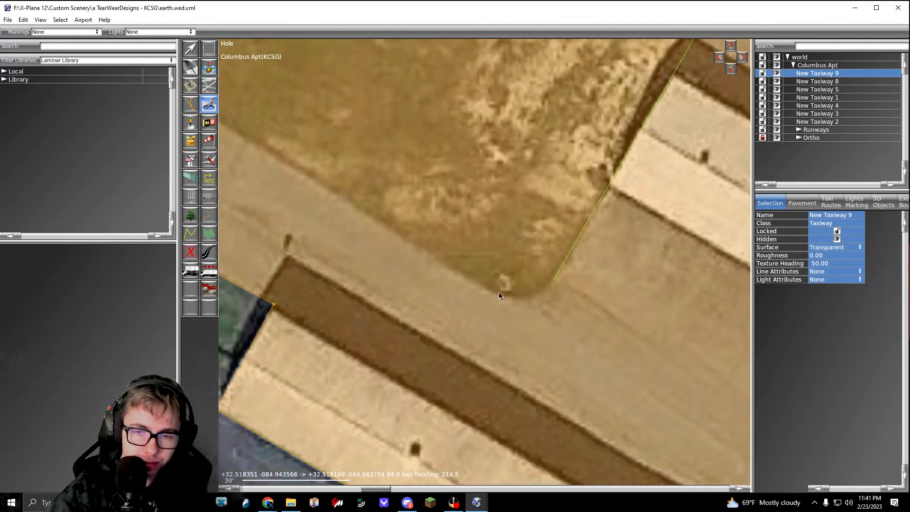
left_click_drag(488, 288, 458, 272)
Step: Extend the hole along the large grass area's southwest edge and around its west corner
scroll(459, 272, "down", 4)
middle_click_drag(322, 189, 431, 267)
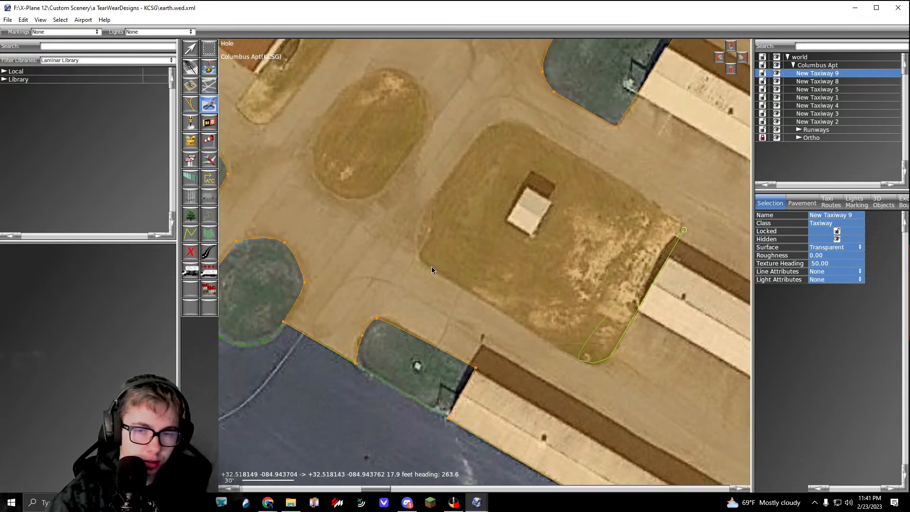
scroll(429, 268, "up", 5)
left_click(425, 268)
middle_click_drag(428, 226, 481, 326)
left_click_drag(479, 248, 540, 222)
Step: Carry the hole along the northwest side and around the rounded north corner of the large grass area, and complete it
scroll(470, 271, "down", 4)
scroll(459, 237, "up", 4)
left_click(459, 236)
middle_click_drag(694, 323, 547, 275)
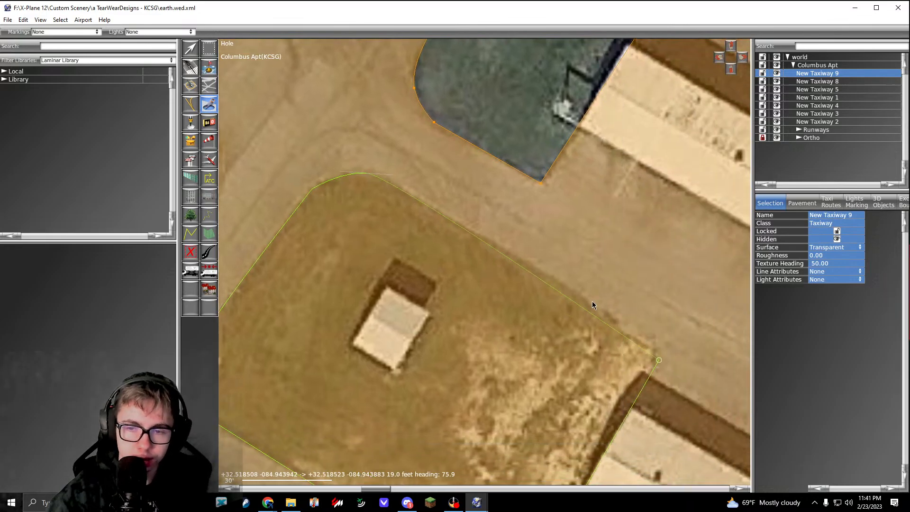
left_click(577, 296)
scroll(592, 316, "down", 5)
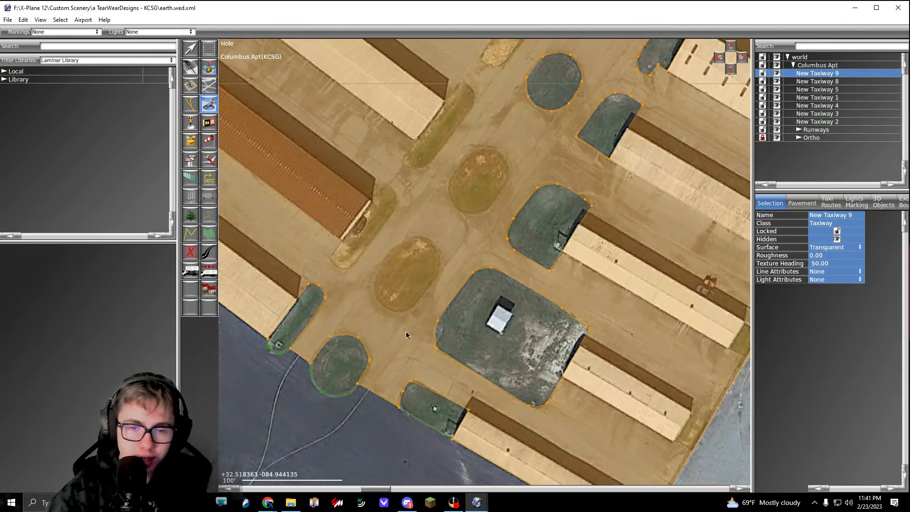
Step: Cut a hole around the elongated oval island northwest of the large grass area, beginning with a straight southeast edge about 47 ft long
scroll(425, 317, "up", 5)
left_click(514, 202)
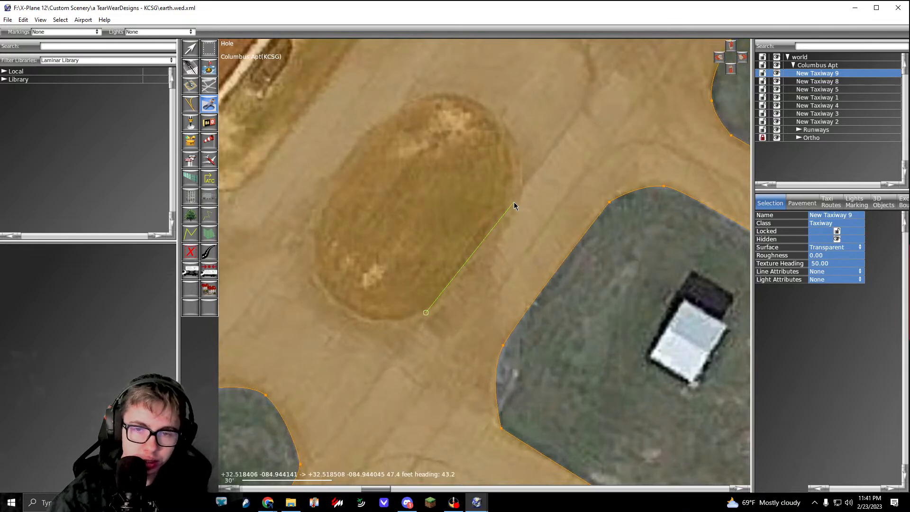
middle_click_drag(514, 203, 520, 316)
left_click_drag(507, 233, 378, 233)
middle_click_drag(389, 243, 428, 193)
left_click_drag(371, 259, 362, 277)
middle_click_drag(370, 312, 368, 257)
left_click_drag(358, 282, 366, 303)
left_click_drag(419, 330, 444, 332)
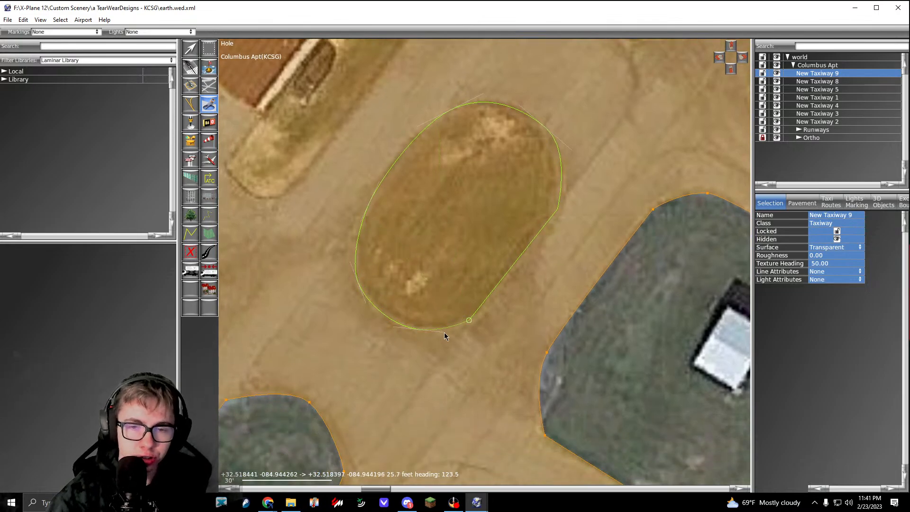
key("Return")
Step: Cut a hole around the next oval grass island to the northeast, with rounded ends and a straight northwest edge about 40 ft long
scroll(445, 333, "down", 5)
middle_click_drag(550, 226, 492, 288)
scroll(491, 288, "up", 4)
left_click(469, 269)
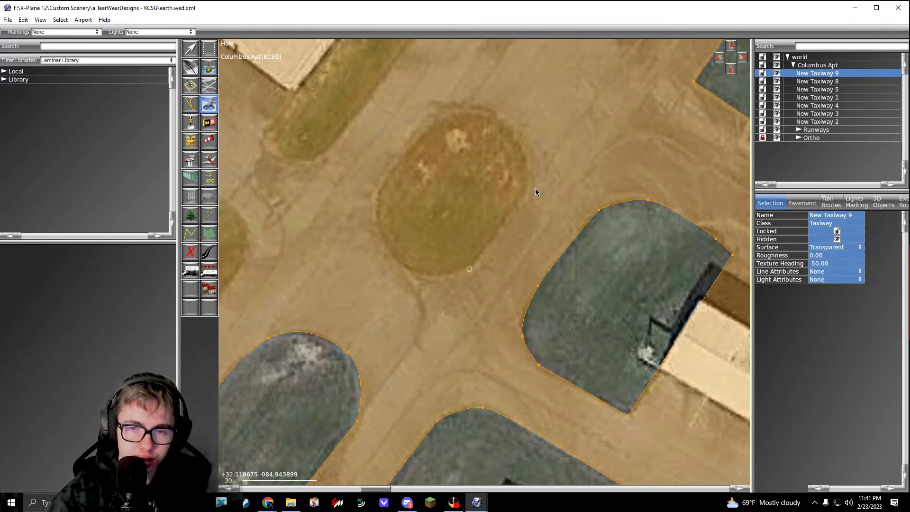
left_click_drag(524, 190, 523, 195)
middle_click_drag(530, 154, 538, 248)
left_click_drag(518, 226, 418, 225)
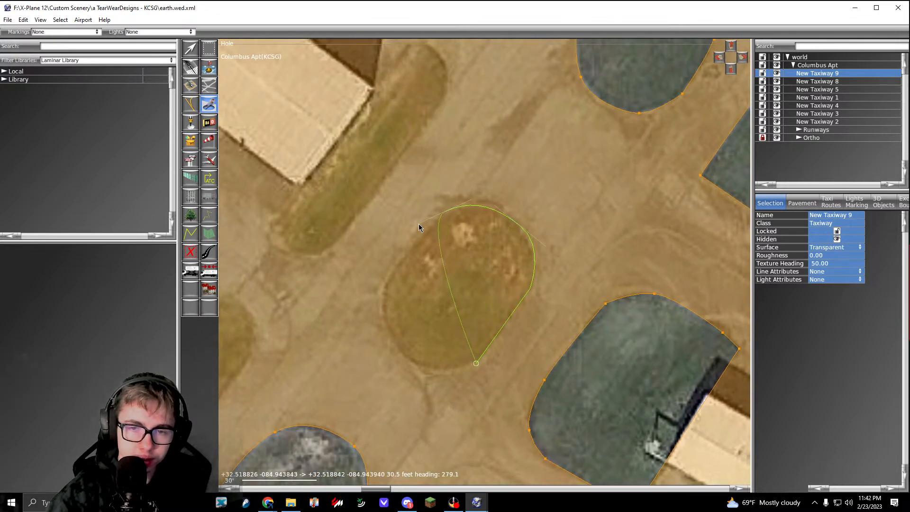
middle_click_drag(412, 245, 455, 199)
left_click(429, 246)
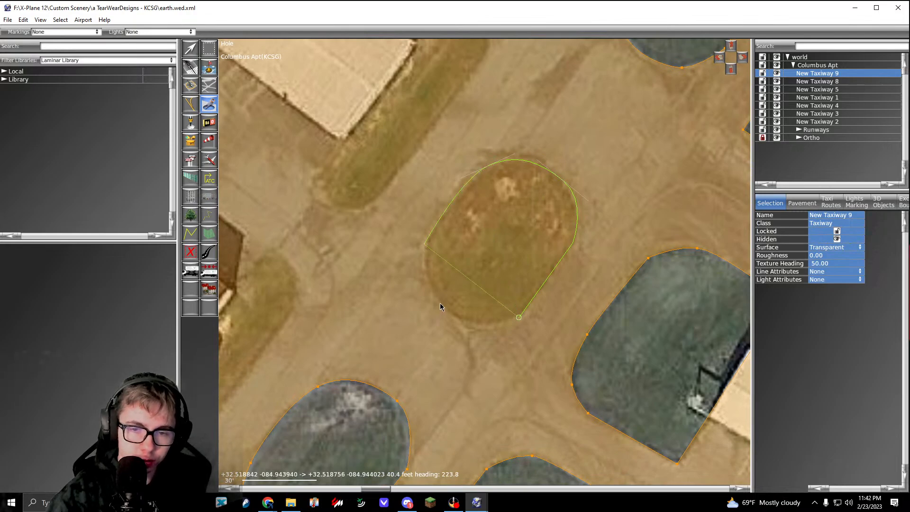
left_click_drag(440, 306, 495, 325)
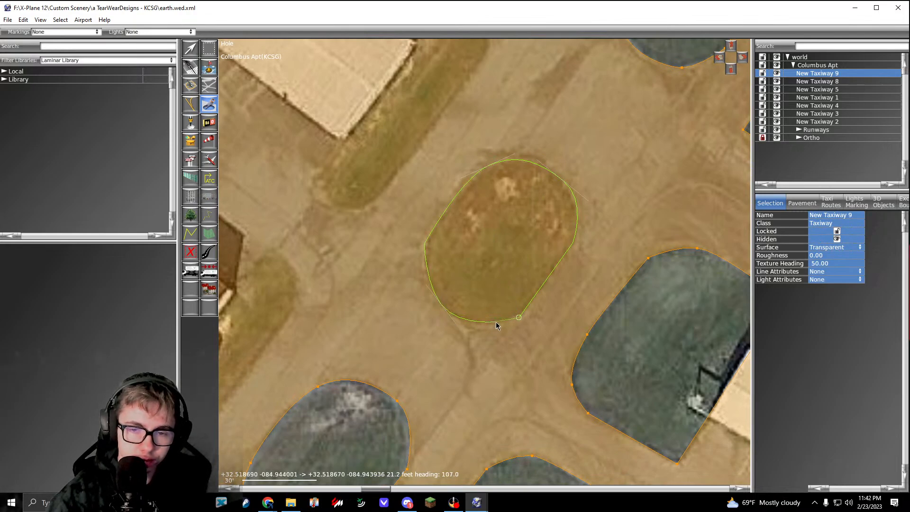
key("Return")
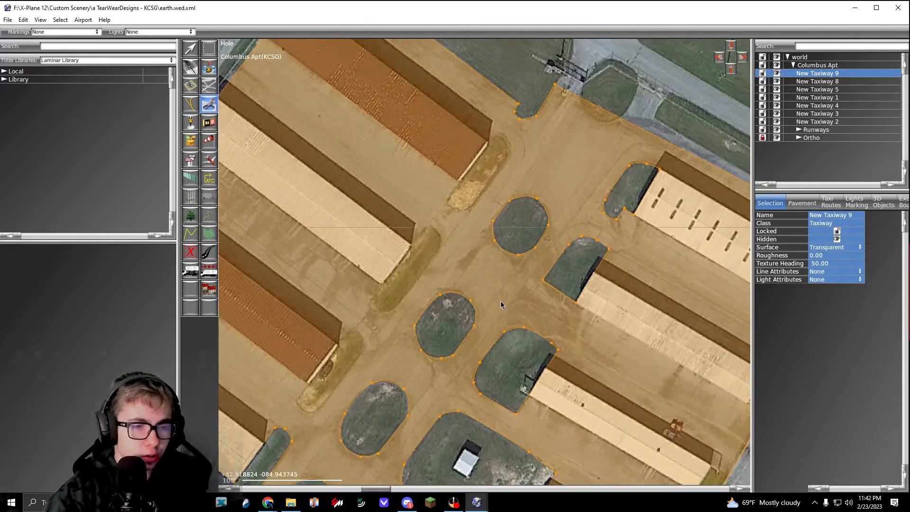
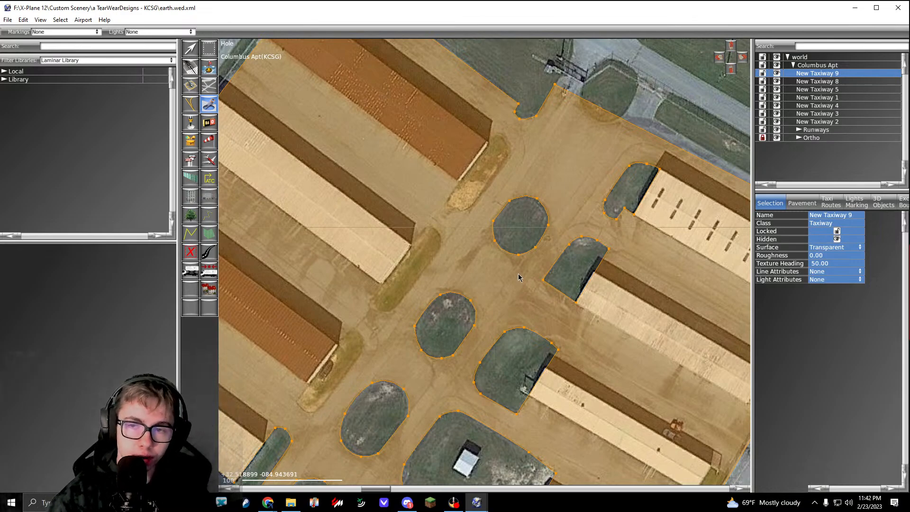
Step: Cut a hole around the strip beside the northernmost red-roofed hangar, with a rounded northeast end and a southwest end edge about 16 ft long
middle_click_drag(652, 225, 433, 279)
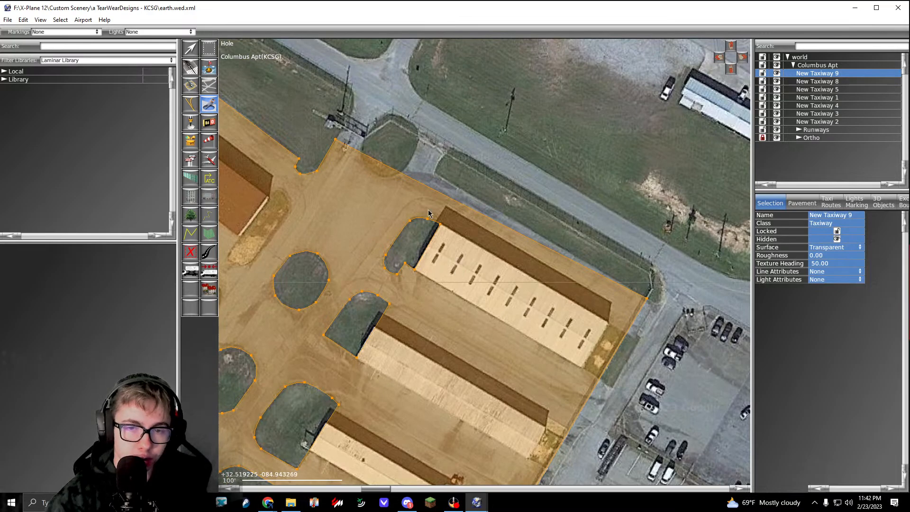
right_click_drag(423, 225, 538, 191)
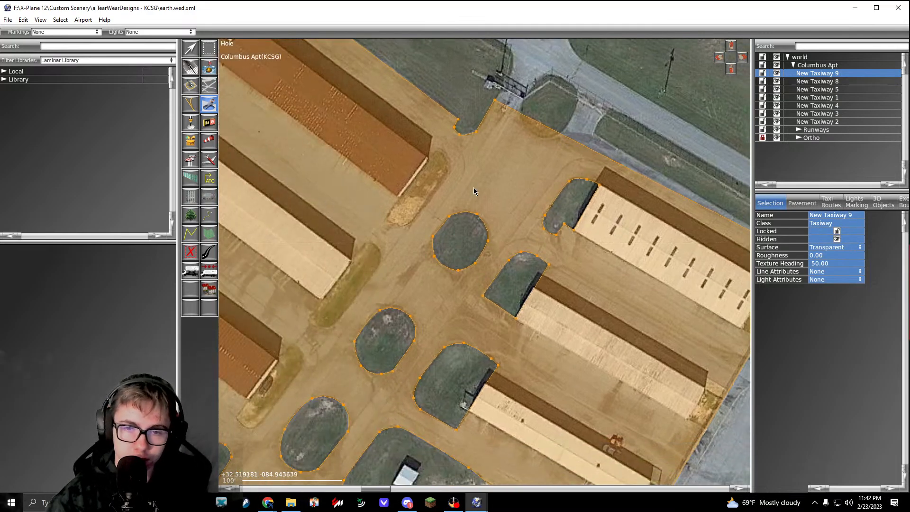
scroll(474, 191, "up", 3)
left_click(453, 160)
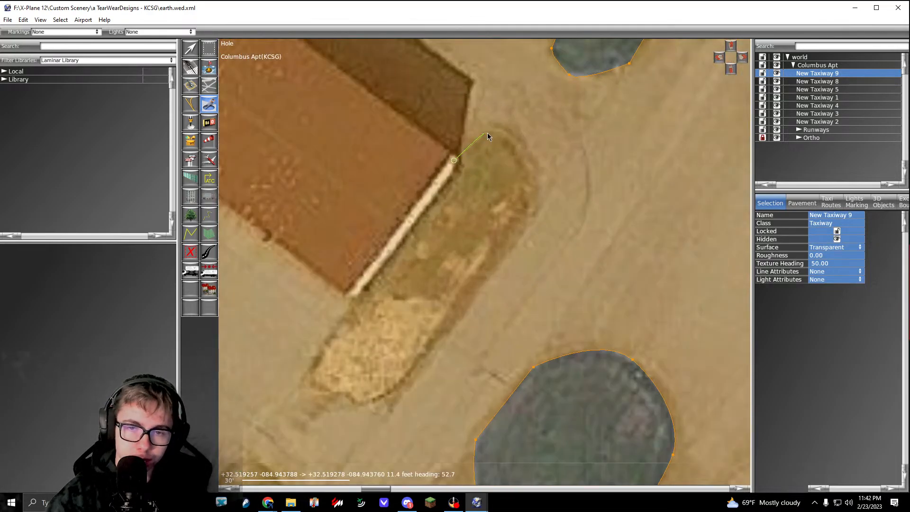
left_click_drag(531, 165, 543, 190)
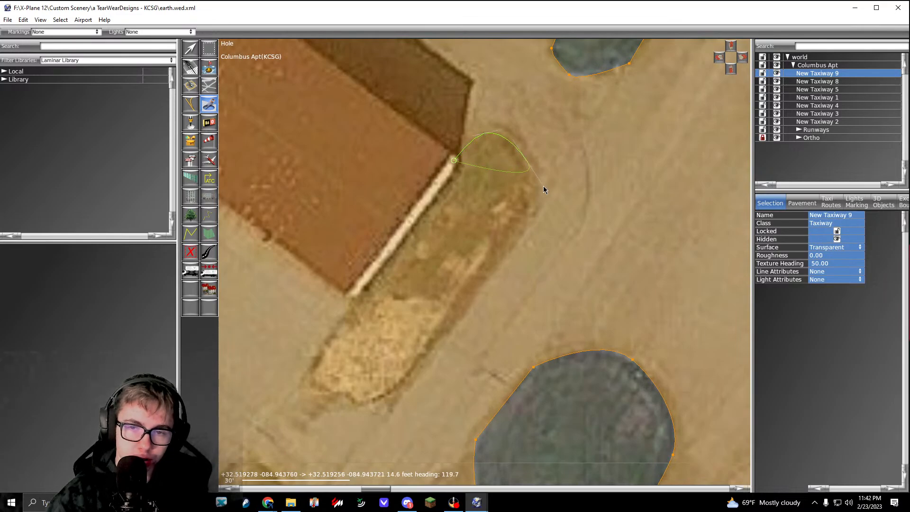
left_click_drag(517, 237, 500, 267)
right_click_drag(422, 369, 492, 272)
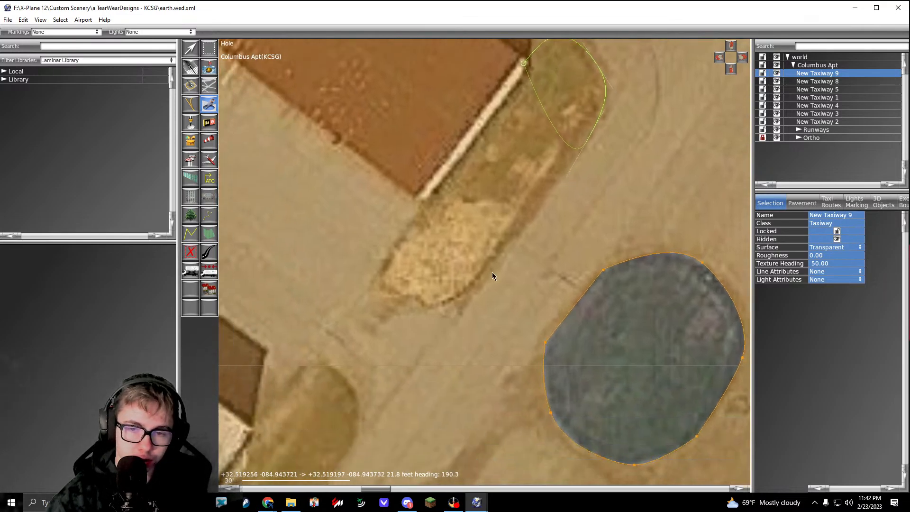
left_click(473, 292)
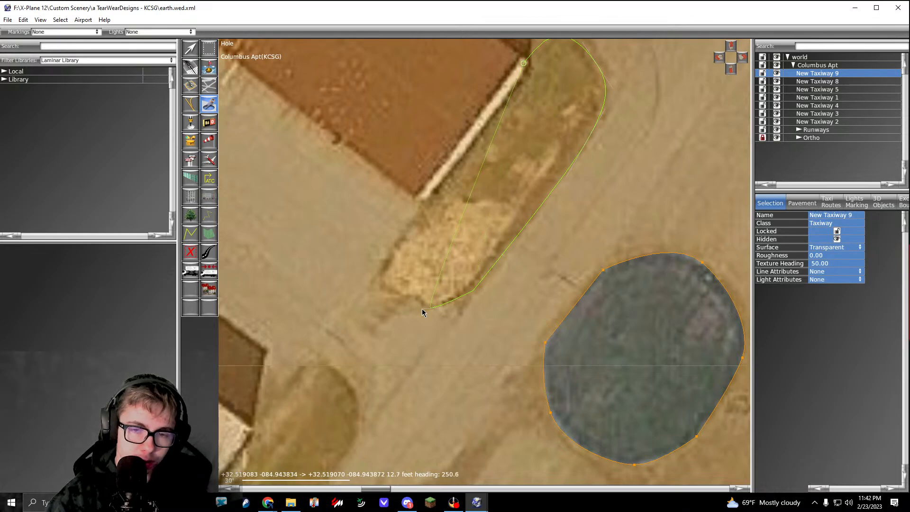
left_click(379, 285)
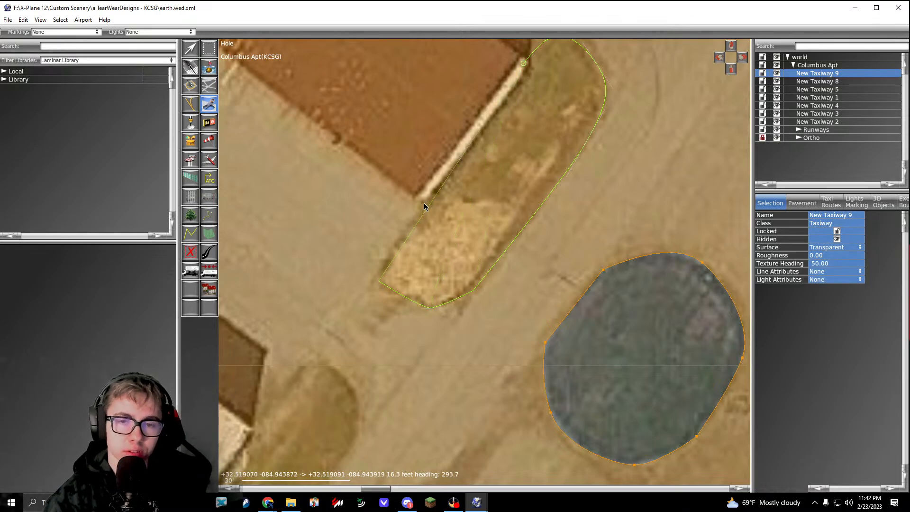
key("Return")
Step: Cut a hole around the narrow grass strip at the southeast end of the adjacent white-roofed hangar, with both ends rounded
scroll(424, 209, "down", 5)
scroll(484, 235, "up", 5)
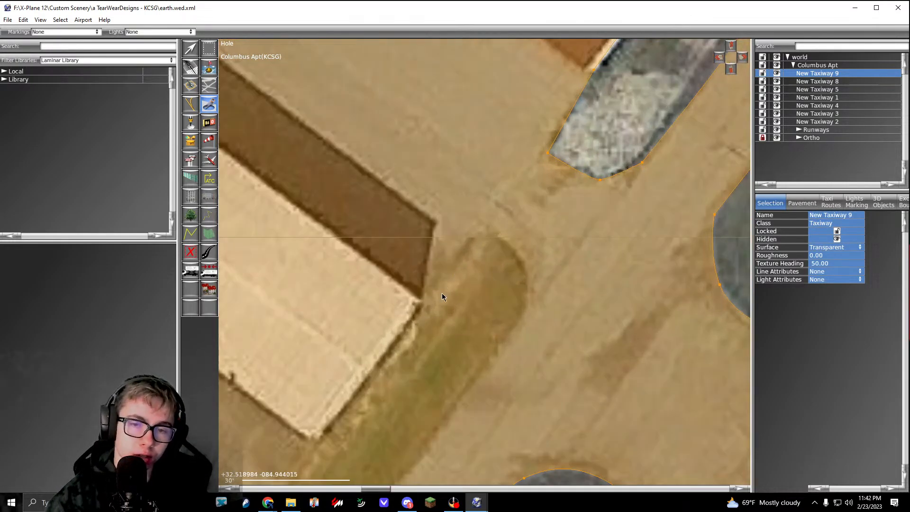
left_click(472, 238)
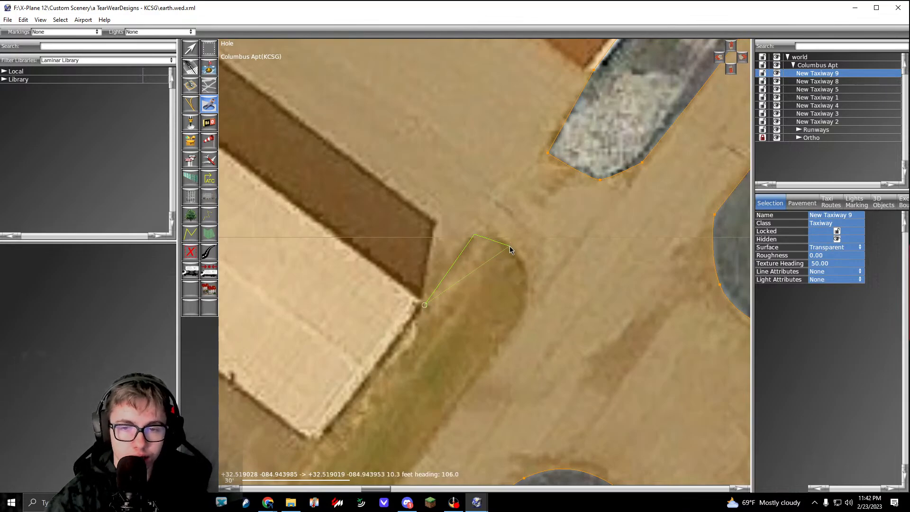
left_click_drag(510, 249, 532, 271)
left_click_drag(521, 318, 513, 334)
right_click_drag(520, 328, 616, 165)
left_click(464, 358)
left_click_drag(413, 377, 395, 383)
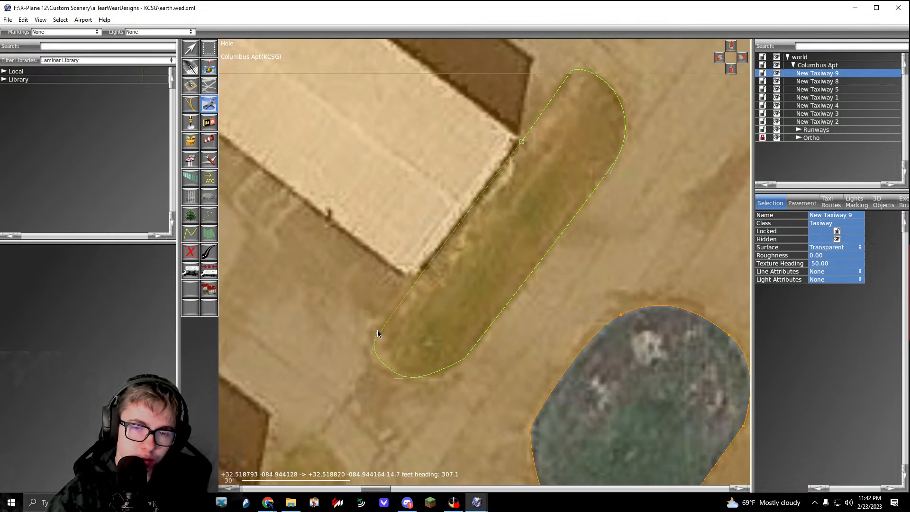
key("Return")
scroll(436, 260, "down", 2)
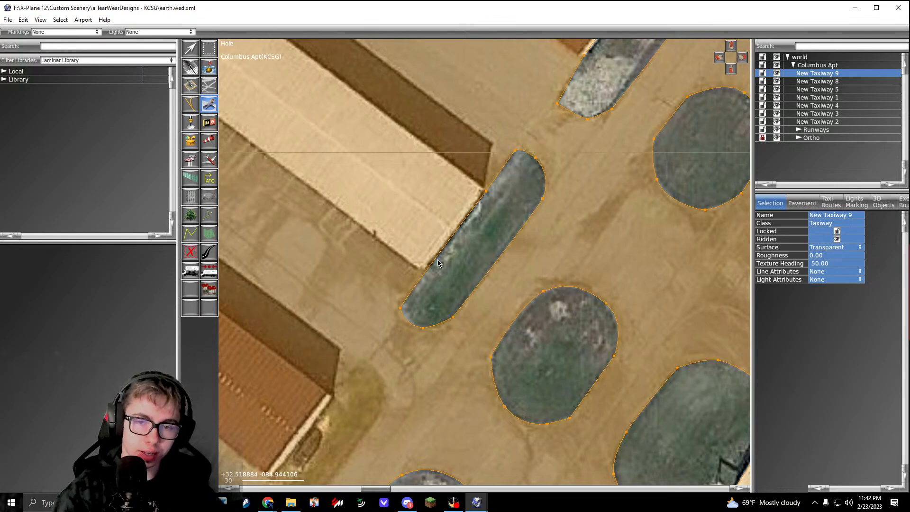
Step: Adjust the curve handle at the southwest end of the new strip hole to smooth its rounding along the grass
key("v")
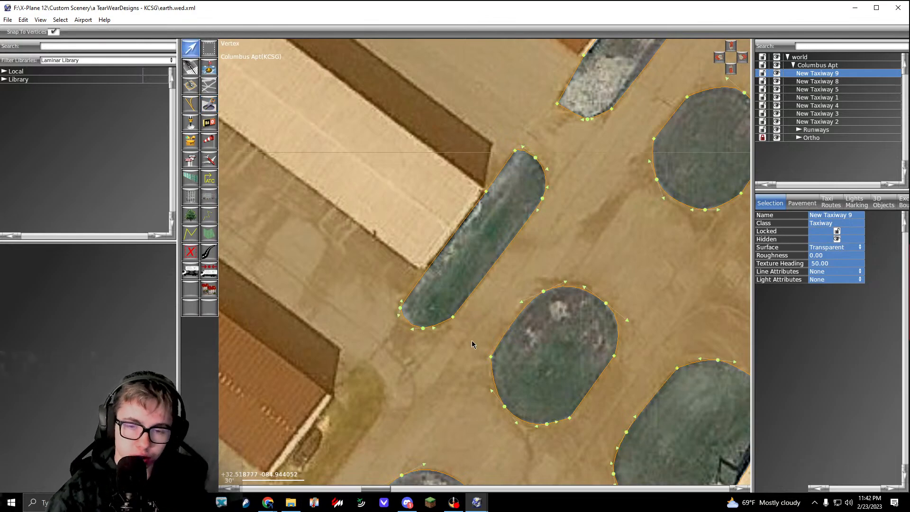
scroll(474, 342, "up", 3)
left_click_drag(366, 302, 370, 305)
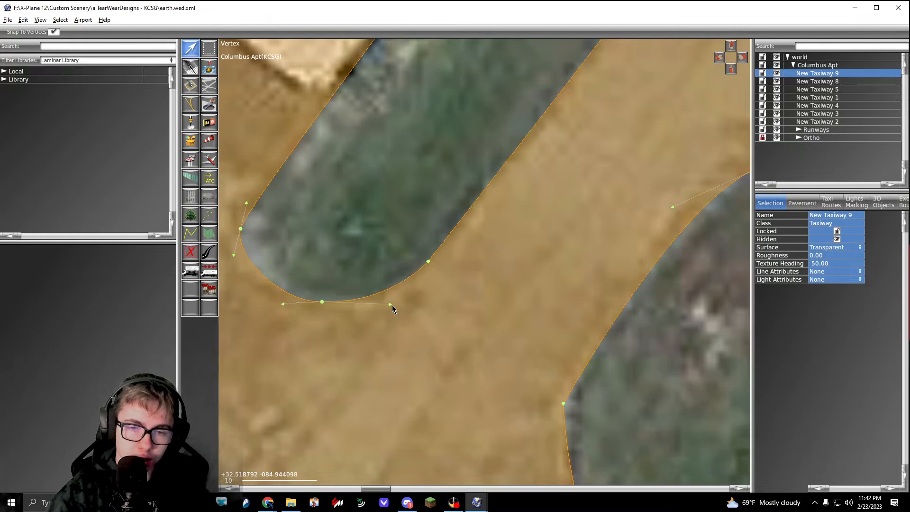
scroll(393, 306, "down", 3)
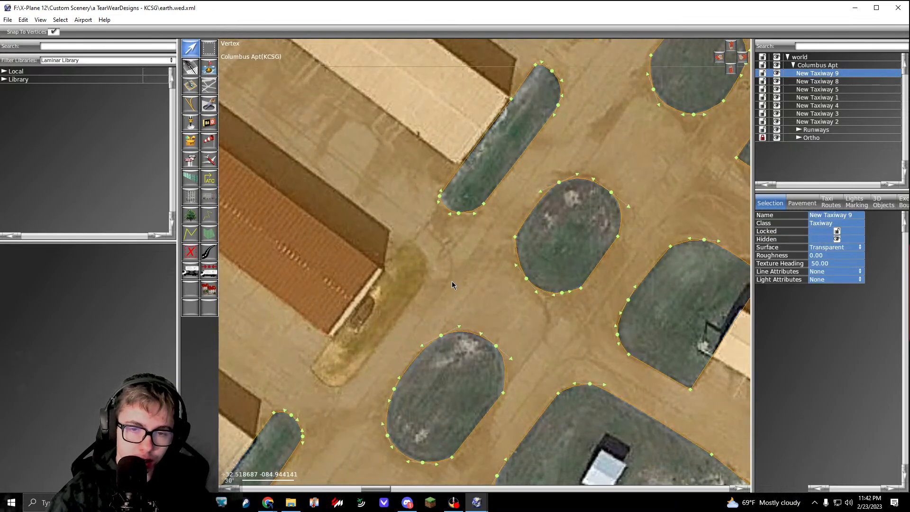
Step: Cut a hole around the grass strip beside the next red-roofed hangar to the southwest, starting at the strip's west corner and rounding both ends
middle_click_drag(451, 281, 507, 222)
left_click(213, 108)
scroll(397, 271, "up", 2)
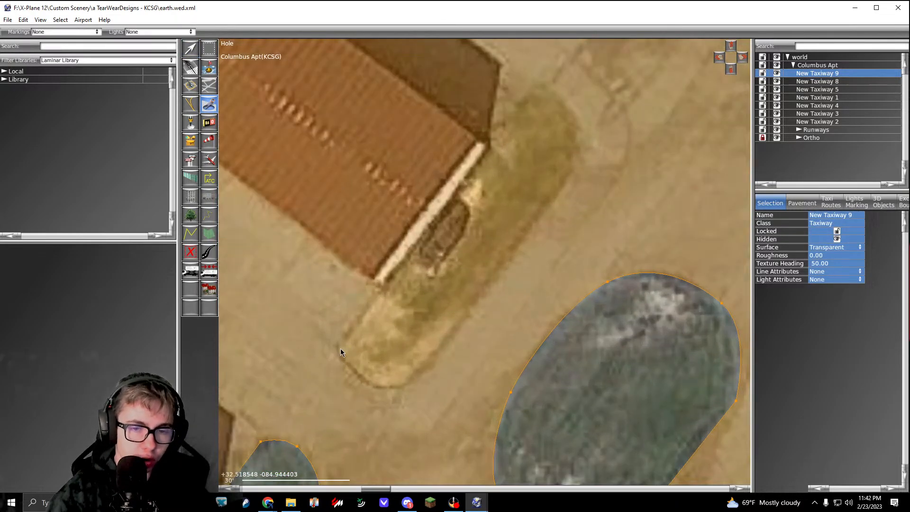
left_click_drag(538, 83, 578, 121)
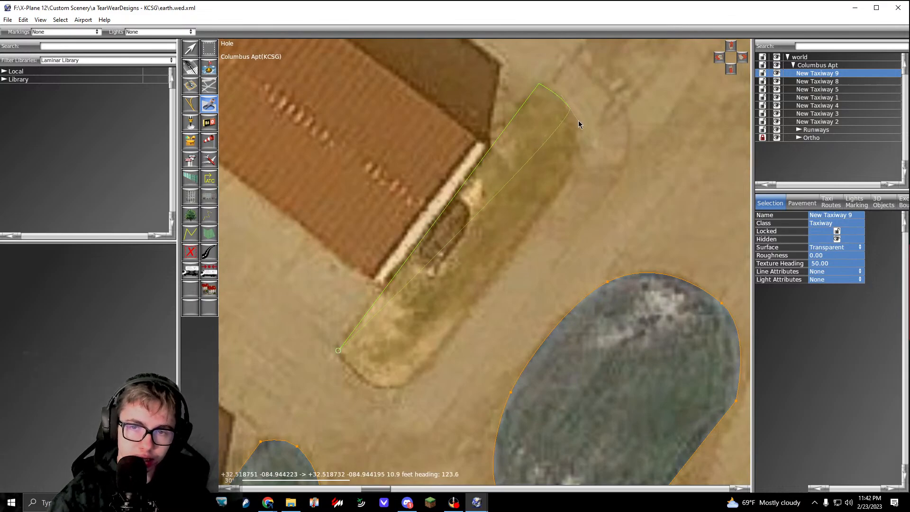
left_click_drag(570, 175, 563, 190)
middle_click_drag(455, 361, 527, 269)
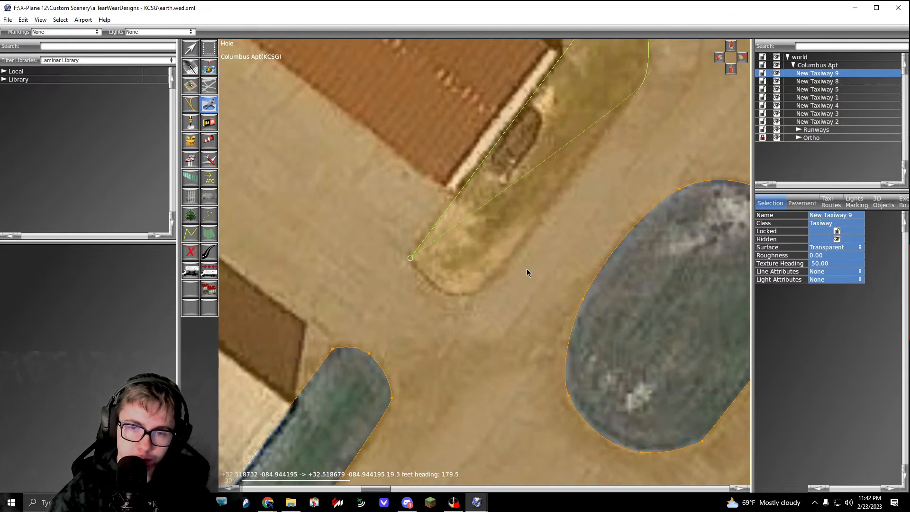
left_click(499, 281)
left_click_drag(461, 303, 429, 294)
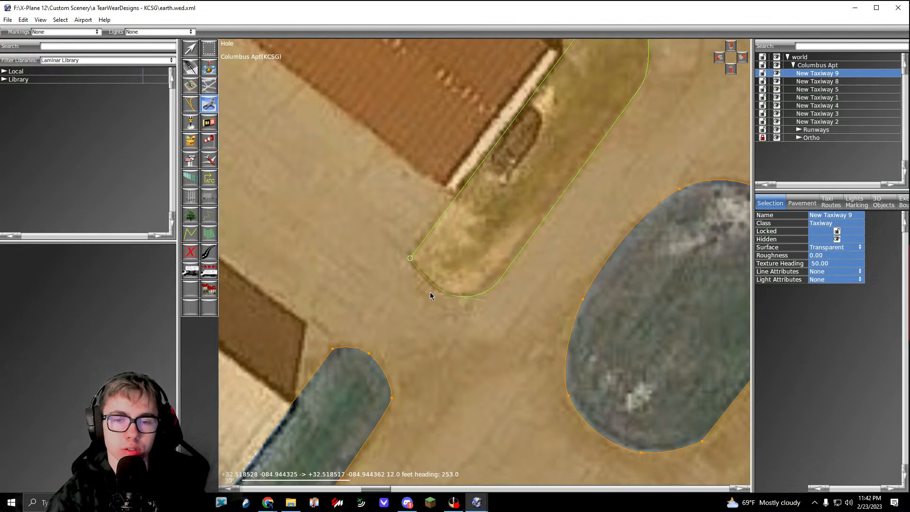
scroll(431, 292, "down", 10)
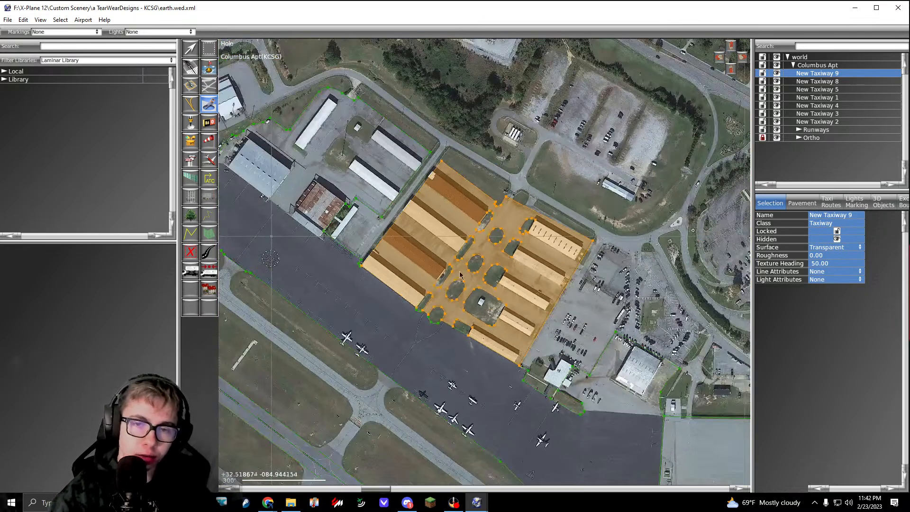
middle_click_drag(459, 272, 422, 283)
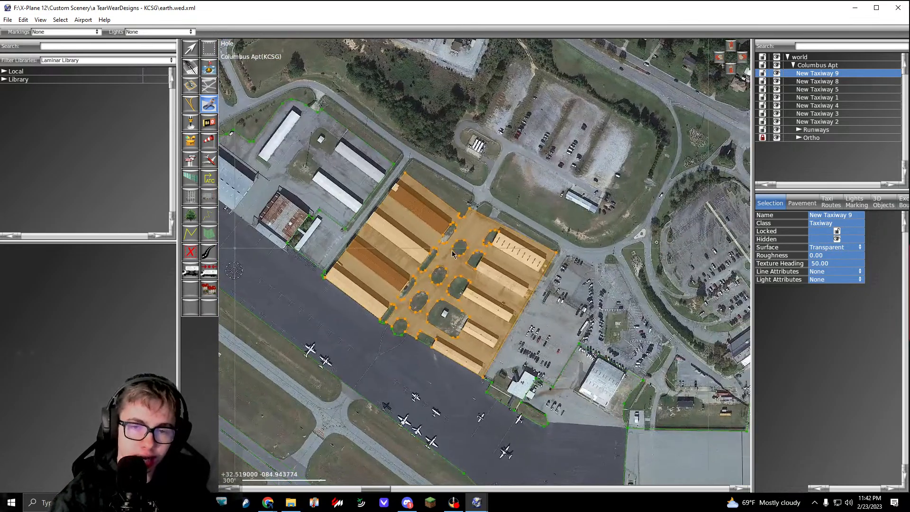
Step: Move the hangar apron's southernmost corner vertex onto the adjoining apron's edge and deselect the apron
key("v")
scroll(418, 317, "up", 5)
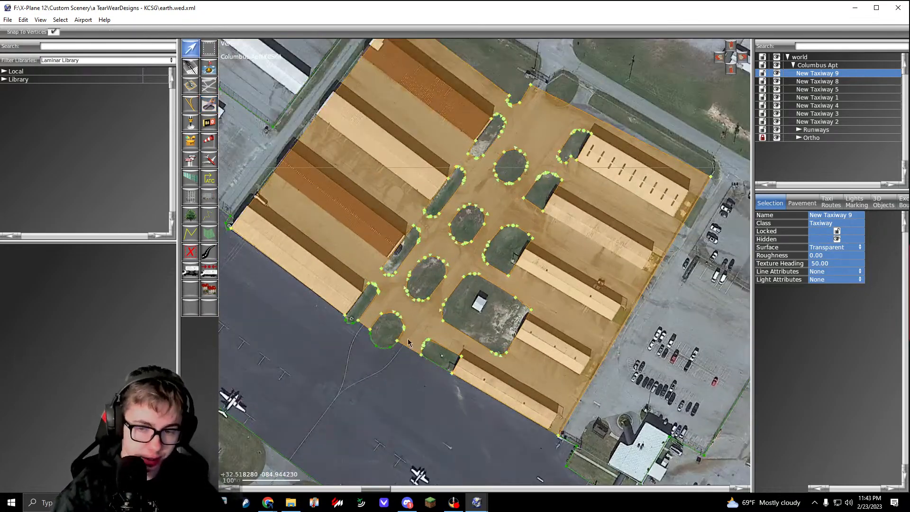
scroll(529, 431, "up", 15)
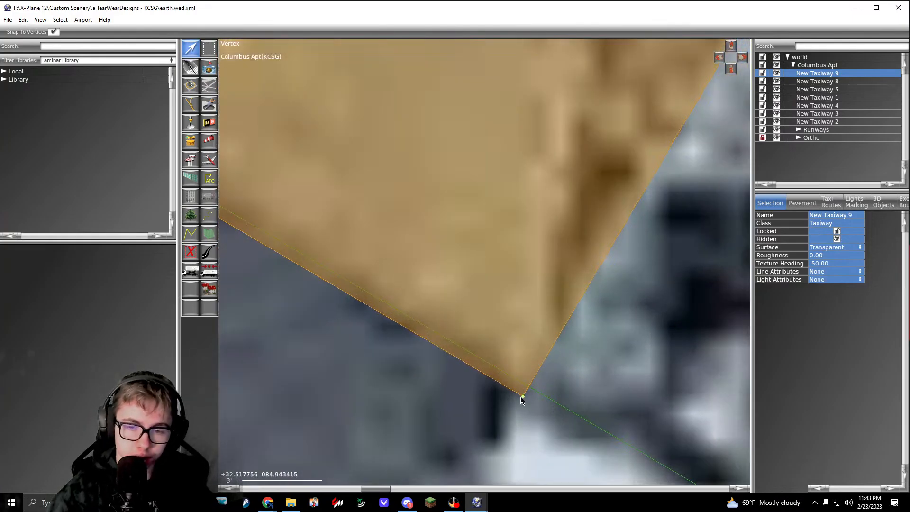
left_click_drag(526, 389, 529, 388)
left_click(566, 387)
scroll(576, 378, "down", 15)
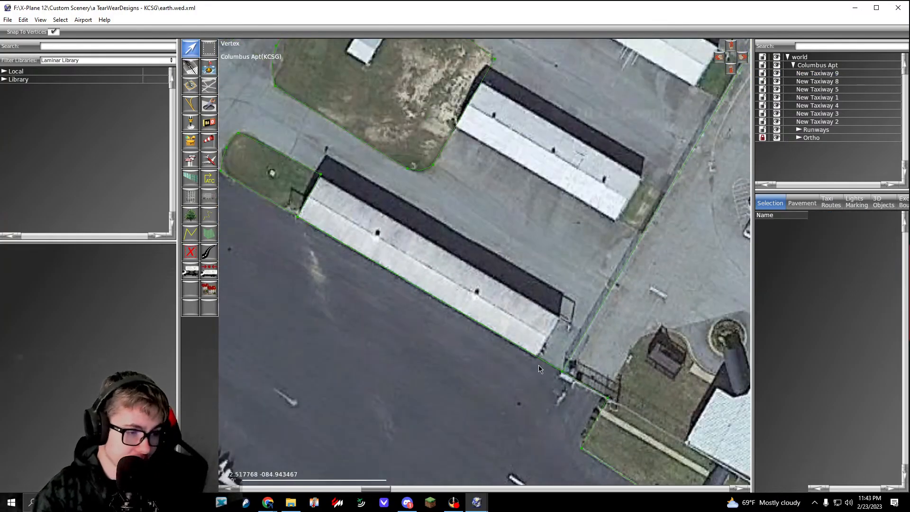
Step: Add a vertex on New Taxiway 9's northeast edge and pull it out to the grass corner beside the small connecting road
right_click_drag(591, 209, 496, 417)
scroll(503, 316, "down", 6)
right_click_drag(515, 253, 513, 281)
scroll(533, 195, "up", 3)
left_click(534, 197)
right_click_drag(507, 148, 430, 170)
scroll(488, 188, "up", 4)
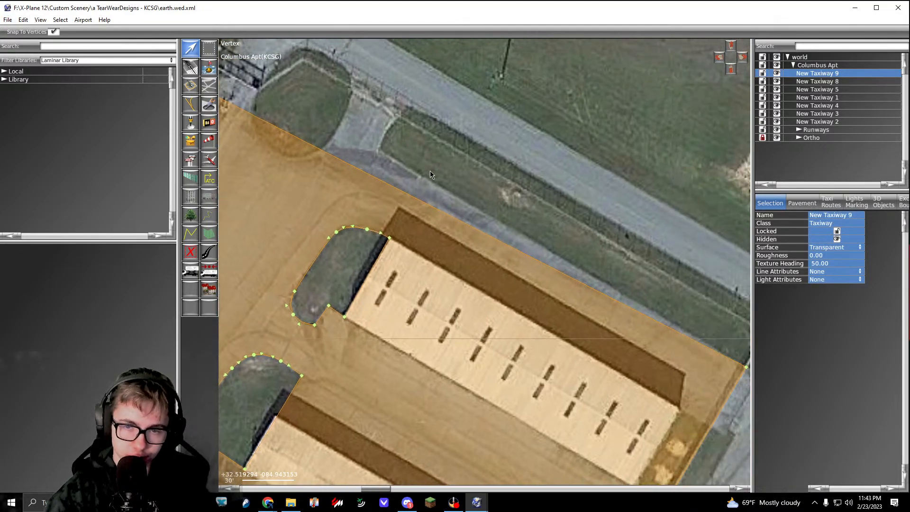
right_click_drag(573, 295, 525, 232)
right_click_drag(369, 124, 506, 195)
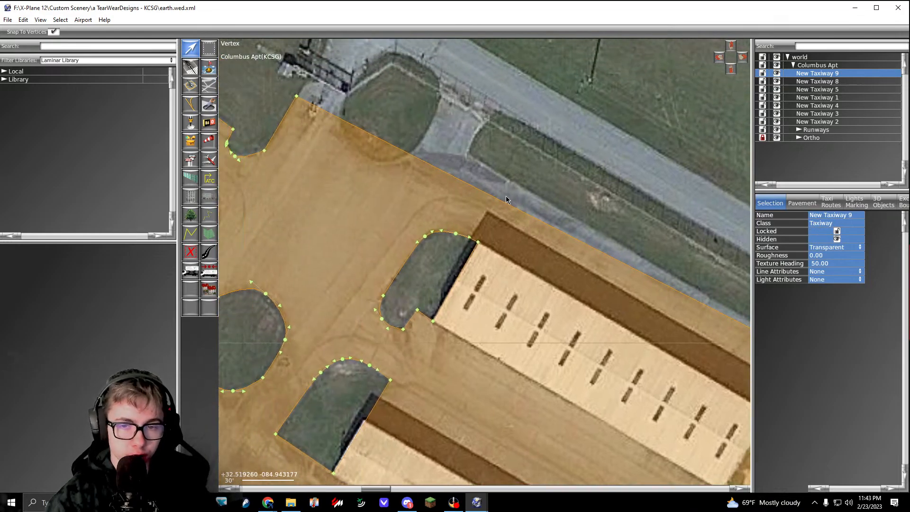
scroll(489, 199, "up", 5)
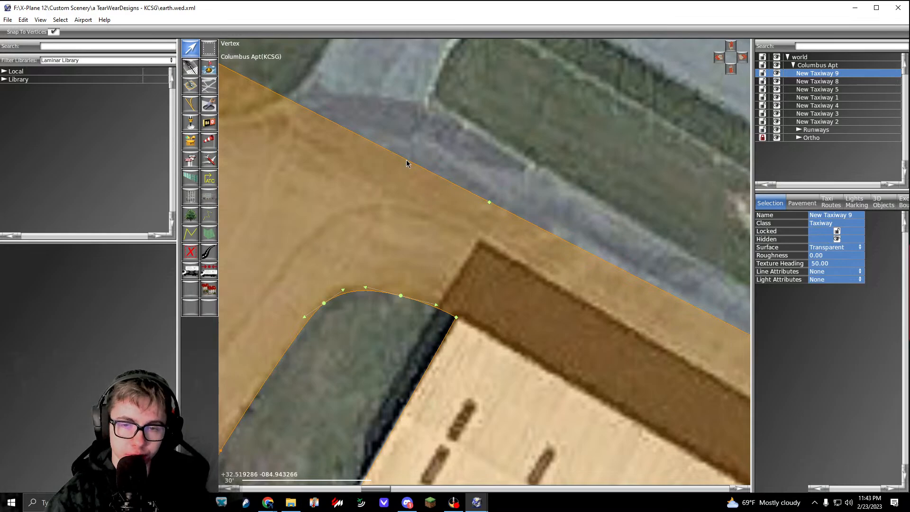
left_click_drag(488, 204, 435, 101)
scroll(506, 193, "down", 5)
right_click_drag(496, 141, 522, 172)
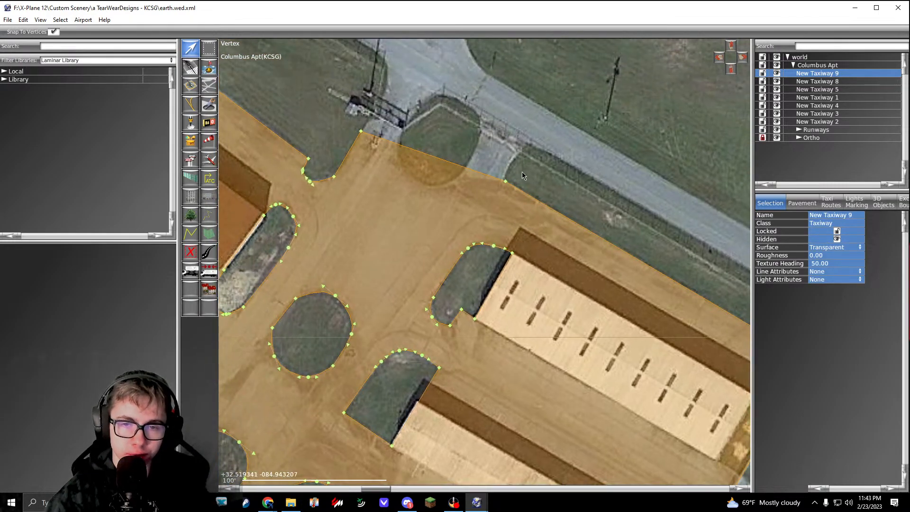
Step: Add vertices to the northeast edge and curve it around the south side of the round grass area near the gate, undoing the last adjustment
scroll(486, 173, "up", 5)
left_click_drag(454, 166, 454, 160)
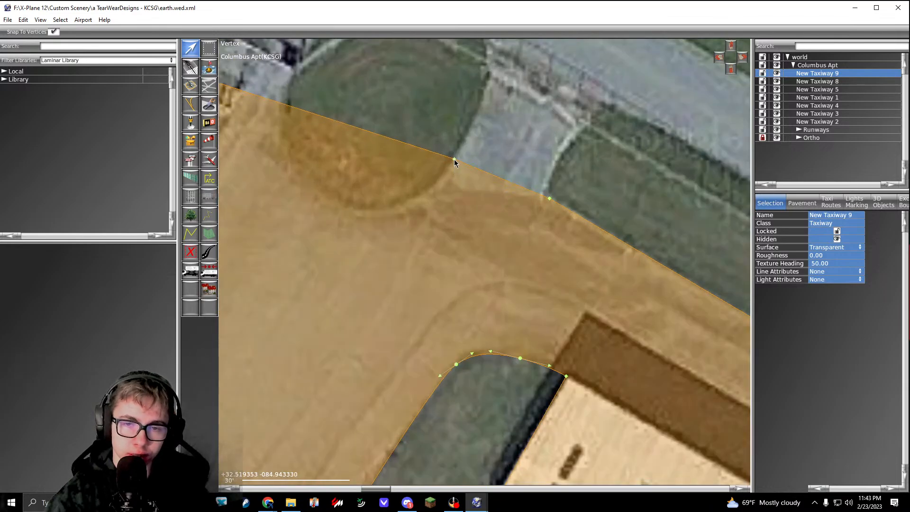
left_click_drag(401, 142, 353, 214, "alt")
left_click(416, 205)
right_click_drag(356, 214, 466, 218)
left_click_drag(434, 183, 429, 191, "alt")
left_click_drag(370, 154, 376, 150, "alt")
key("ctrl+z")
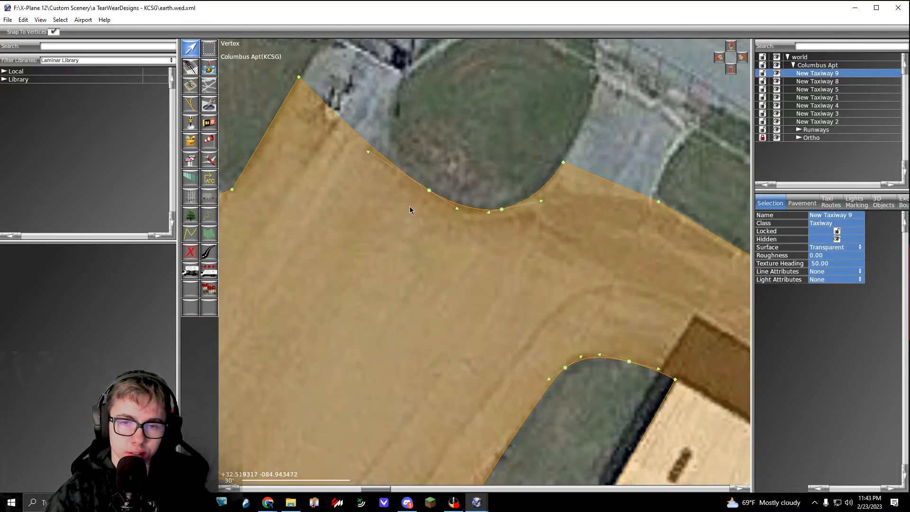
scroll(429, 203, "down", 10)
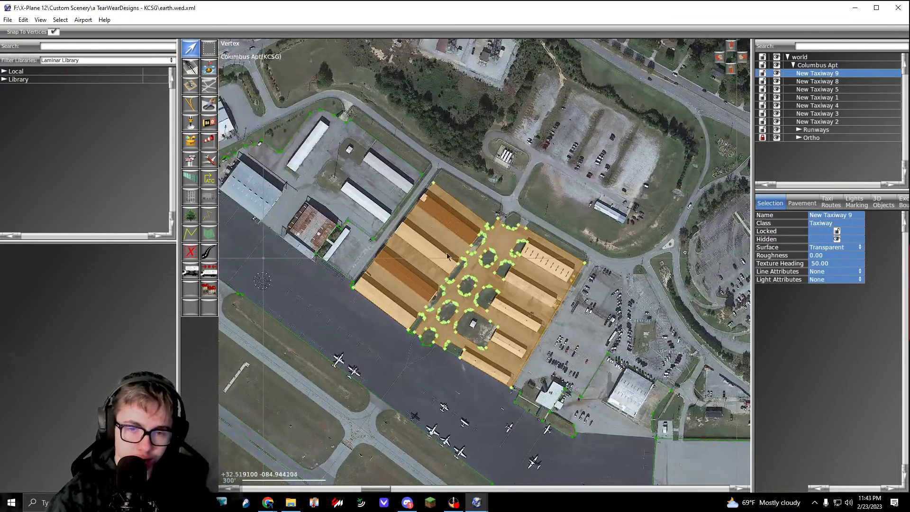
Step: Select New Taxiway 9 through New Taxiway 2 together and examine the pavement coverage around the uncovered lot between the hangar areas
left_click(380, 320)
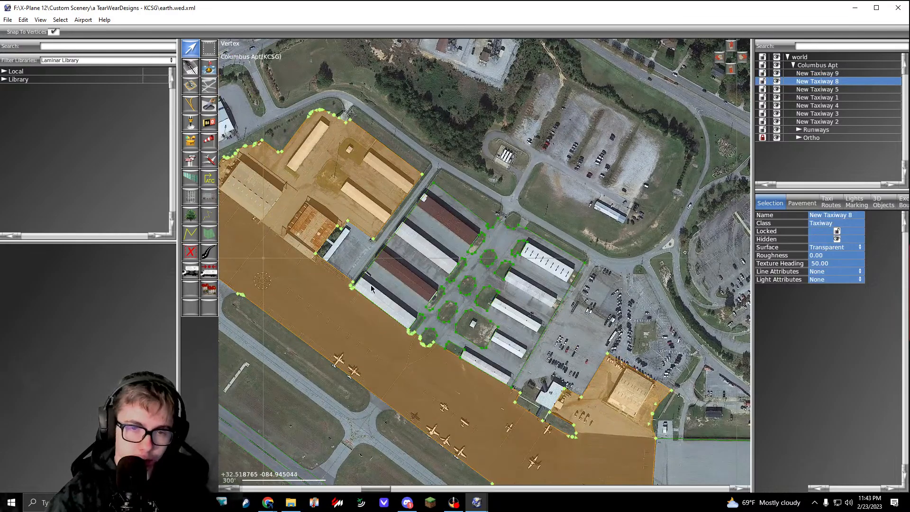
left_click(812, 75)
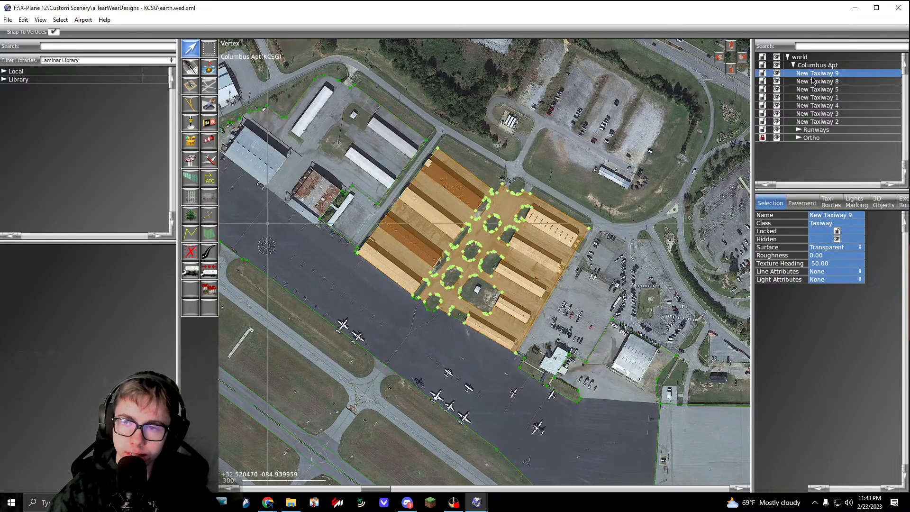
left_click(817, 122, "shift")
scroll(561, 306, "down", 6)
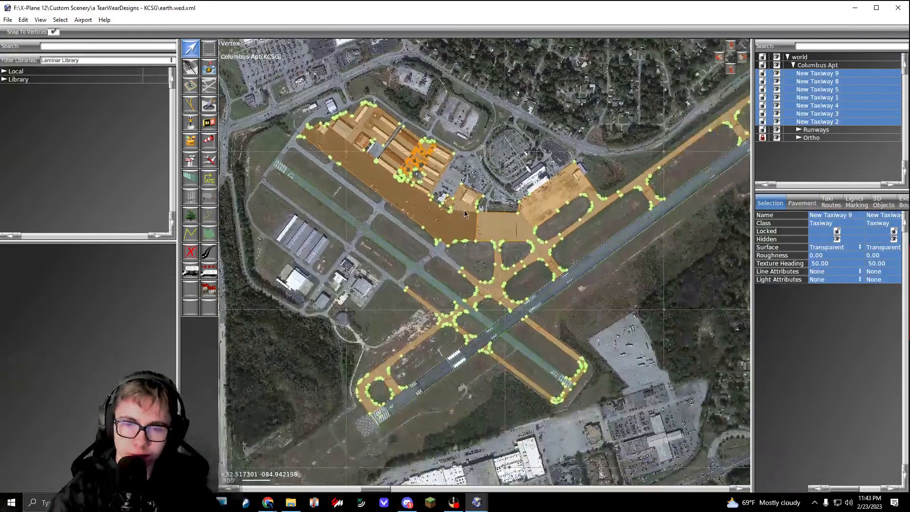
scroll(484, 231, "up", 5)
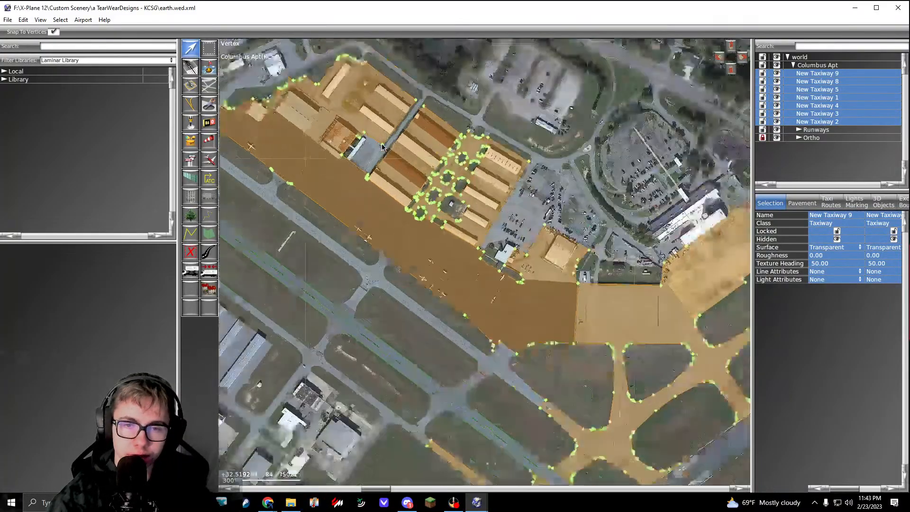
scroll(485, 231, "up", 4)
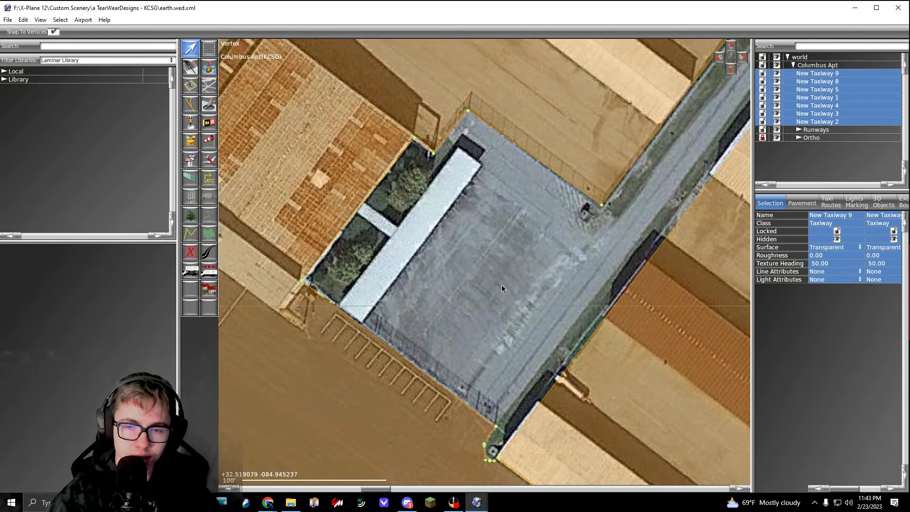
scroll(455, 274, "down", 5)
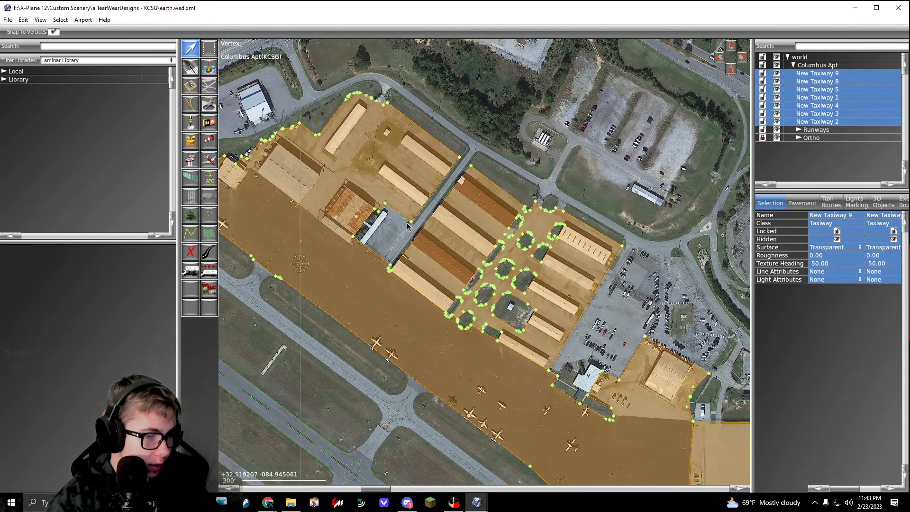
Step: Clear the selection and start a new transparent taxiway outline along the grass edge south of the parked aircraft northwest of the hangars
right_click_drag(378, 316, 452, 268)
right_click_drag(393, 358, 449, 308)
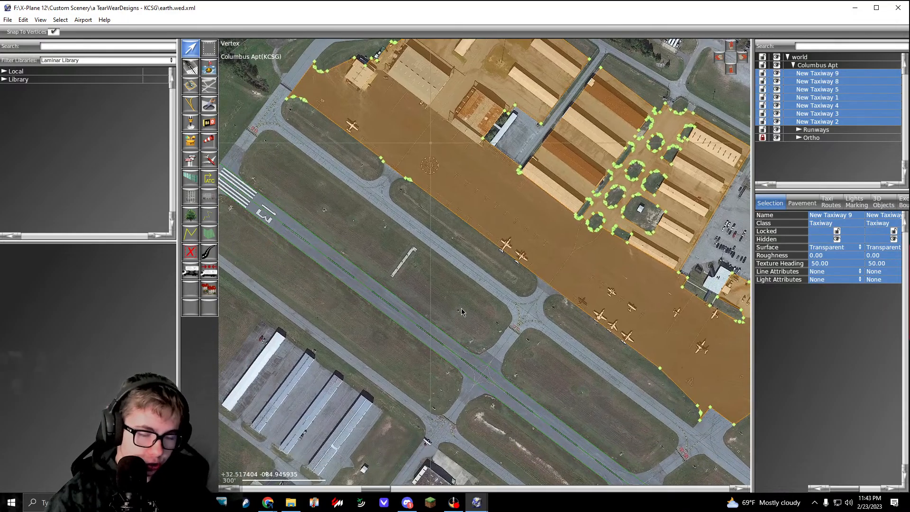
left_click(462, 312)
left_click(209, 87)
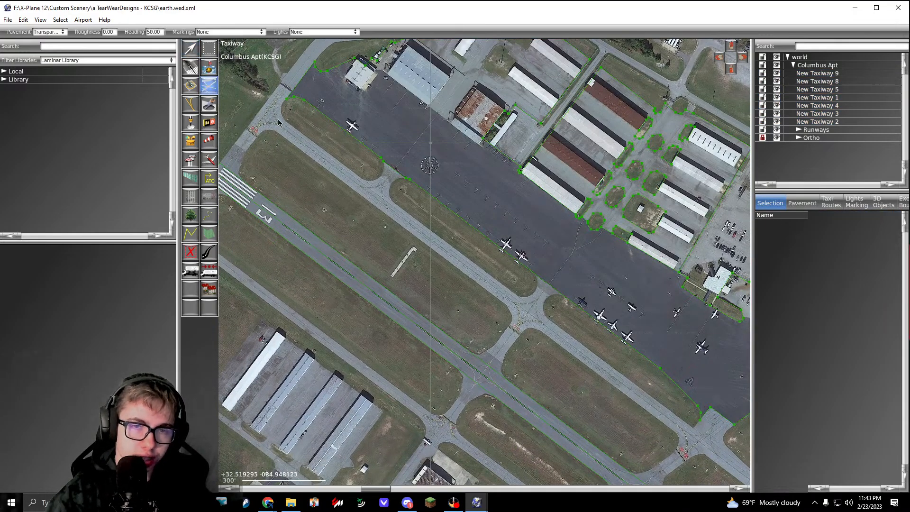
right_click_drag(286, 127, 399, 213)
scroll(441, 157, "up", 4)
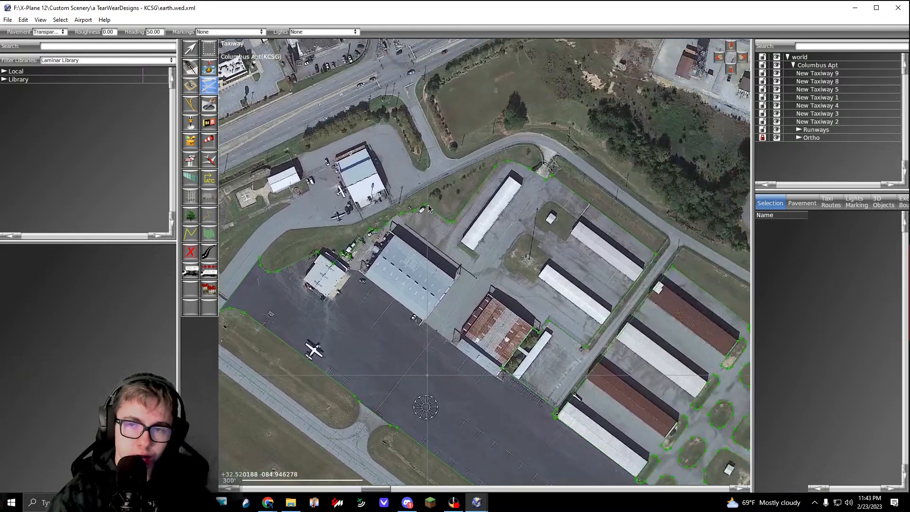
scroll(387, 216, "up", 6)
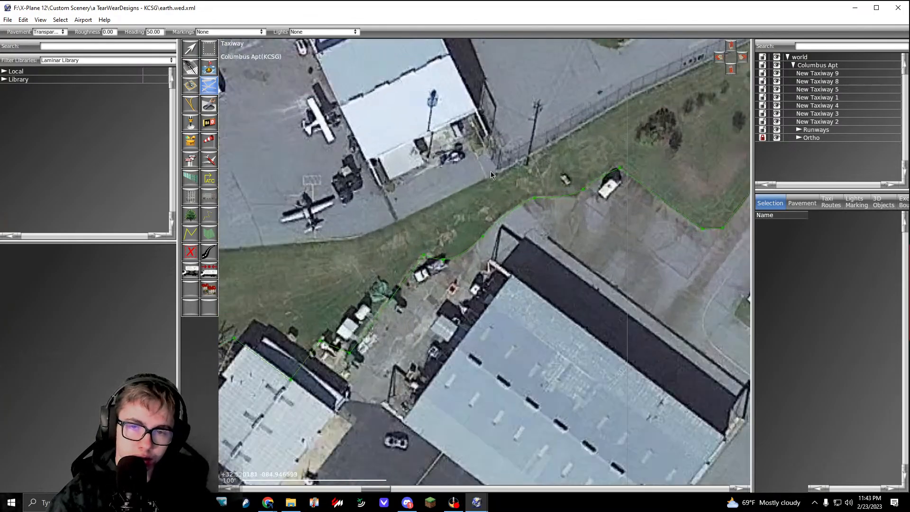
right_click_drag(339, 249, 436, 223)
left_click(435, 224)
right_click_drag(295, 237, 459, 225)
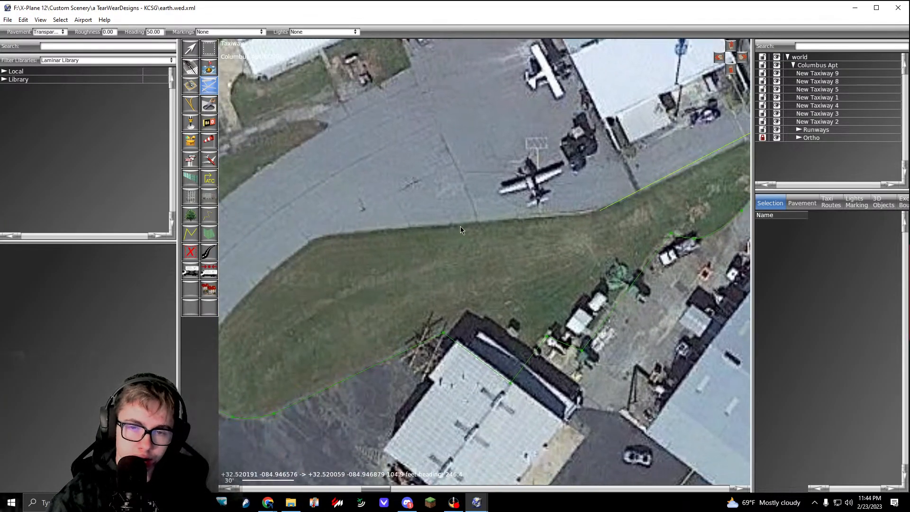
left_click(445, 222)
Step: Curve the outline southwest around the road bend and join it to the existing apron's vertex at the grass tip
left_click_drag(413, 221, 378, 229)
right_click_drag(379, 228, 501, 219)
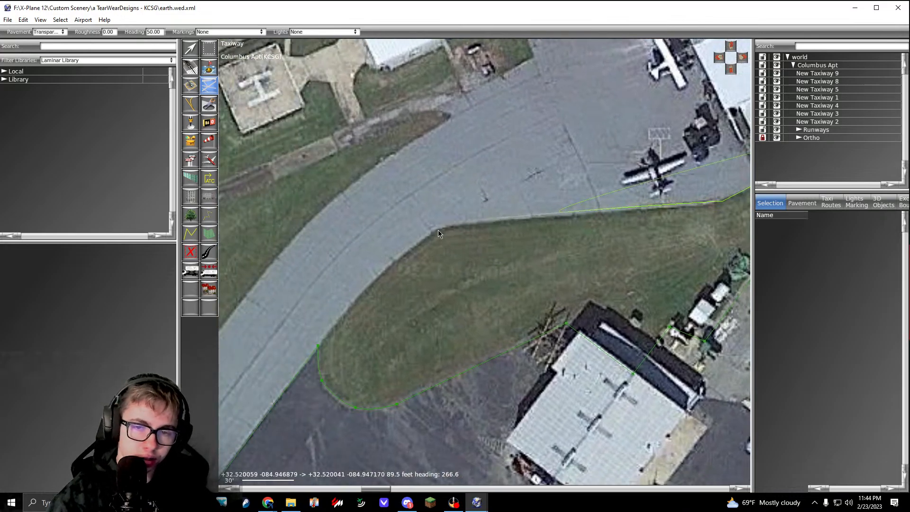
left_click_drag(429, 233, 418, 240)
right_click_drag(414, 243, 467, 191)
scroll(374, 289, "up", 2)
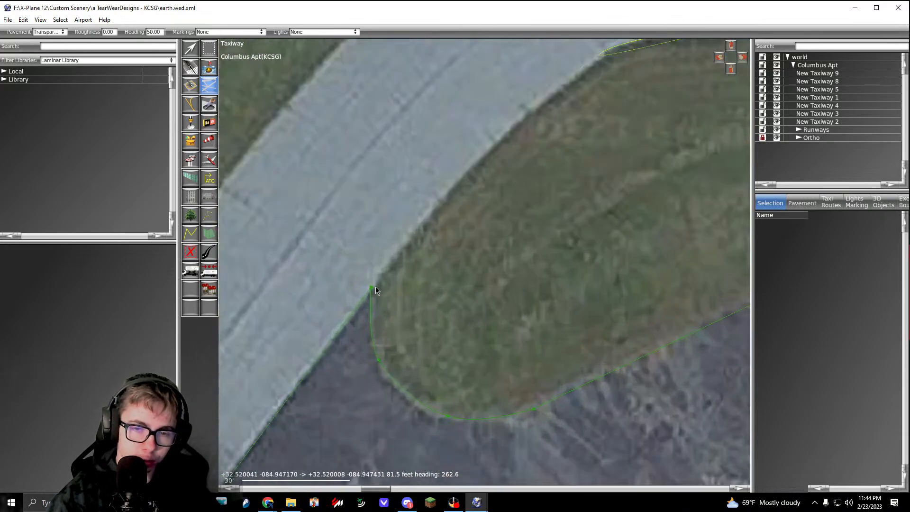
left_click(369, 288)
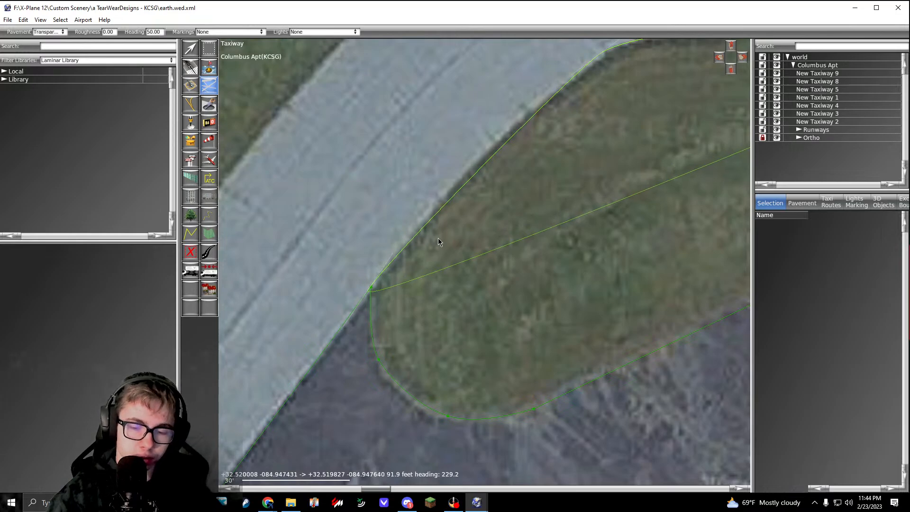
right_click_drag(407, 245, 447, 198)
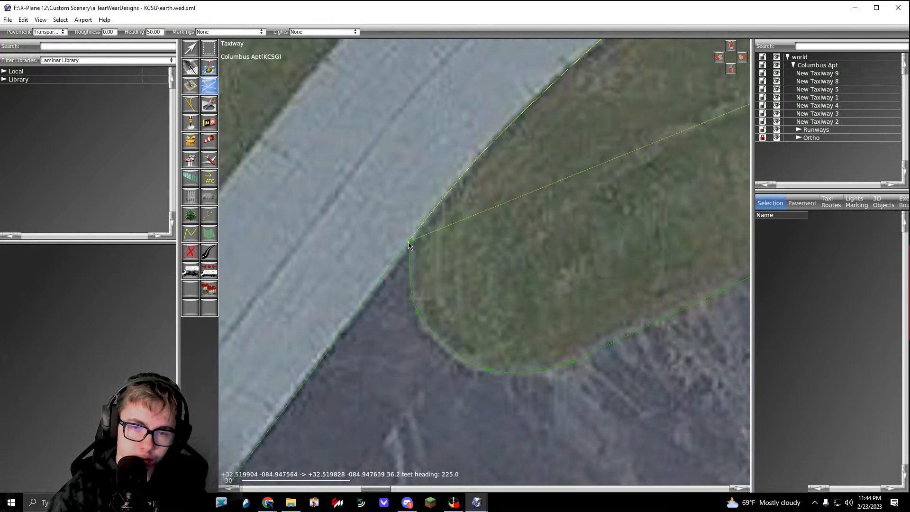
left_click(404, 254)
Step: Continue from the apron's western corner and curve the outline around the grass island's northwest end onto the parallel taxiway's northeast edge
scroll(447, 284, "down", 3)
scroll(421, 274, "up", 5)
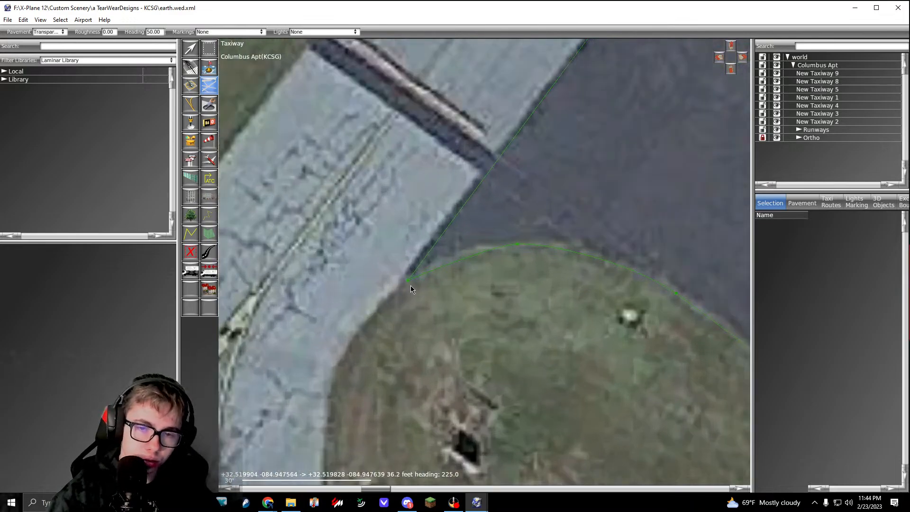
right_click_drag(408, 280, 485, 151)
left_click_drag(410, 254, 393, 302)
right_click_drag(400, 269, 399, 134)
left_click_drag(422, 292, 445, 327)
right_click_drag(476, 341, 328, 201)
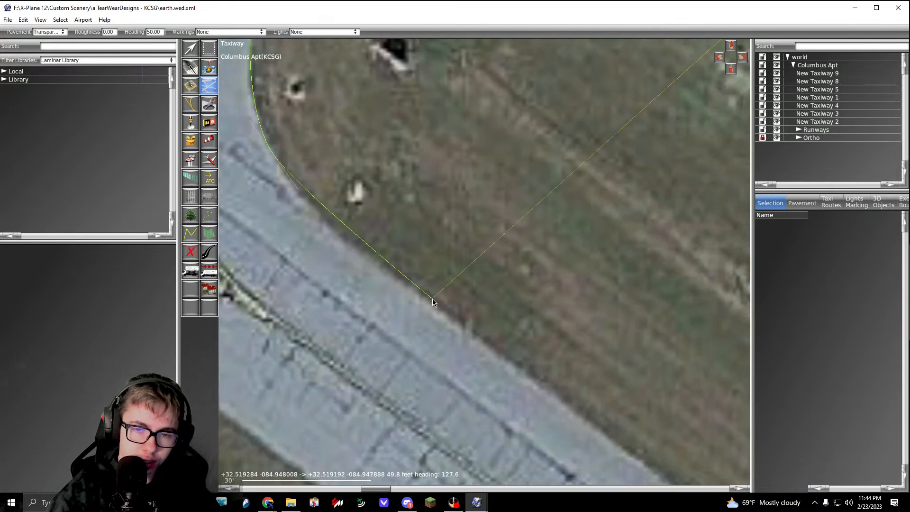
left_click_drag(432, 304, 499, 350)
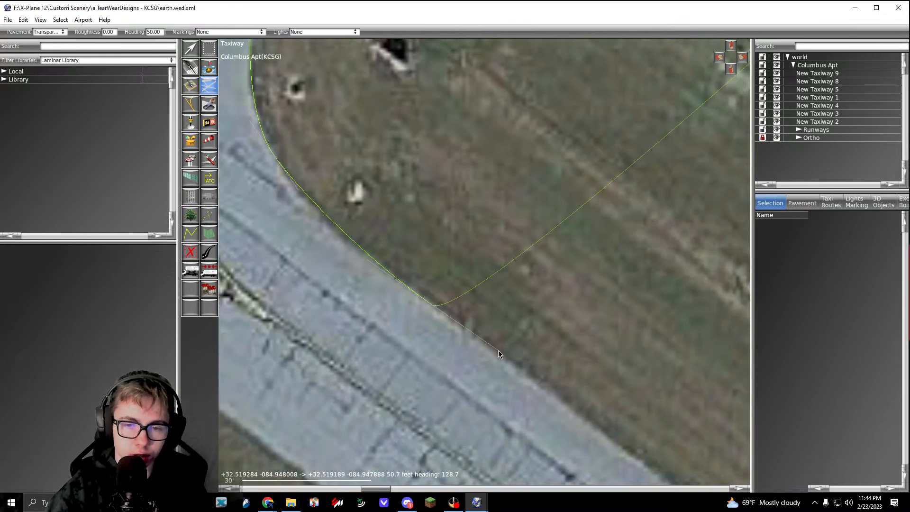
Step: Extend the outline along the parallel taxiway and curve it around the south side of the first grass island's southeast end
scroll(499, 351, "down", 5)
right_click_drag(620, 420, 468, 290)
scroll(405, 259, "down", 1)
scroll(474, 353, "up", 3)
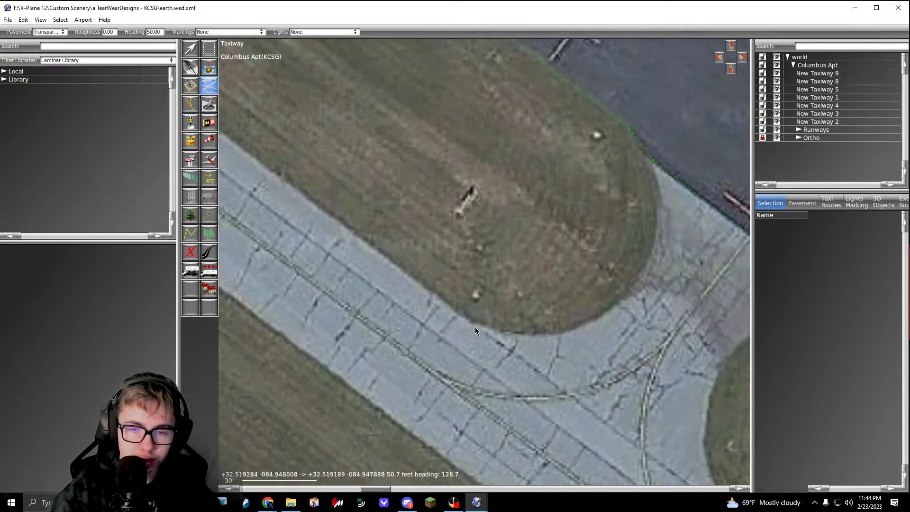
left_click(474, 327)
right_click_drag(517, 329, 399, 314)
left_click_drag(475, 307, 507, 288)
Step: Curve the outline up the island's east side and snap it to the apron's vertex at the first connector, correcting the last curve point
right_click_drag(540, 242, 489, 271)
left_click_drag(486, 263, 490, 237)
scroll(485, 181, "up", 4)
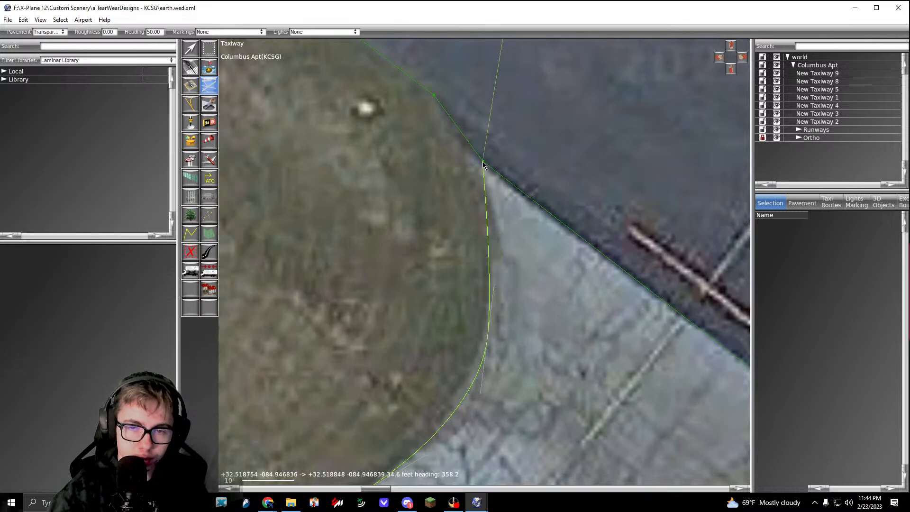
scroll(483, 172, "down", 2)
scroll(490, 196, "up", 5)
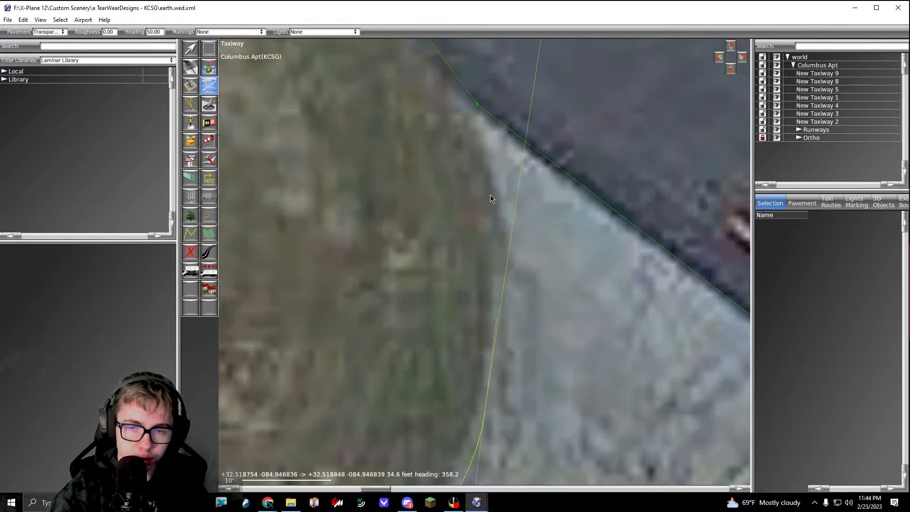
left_click(476, 105)
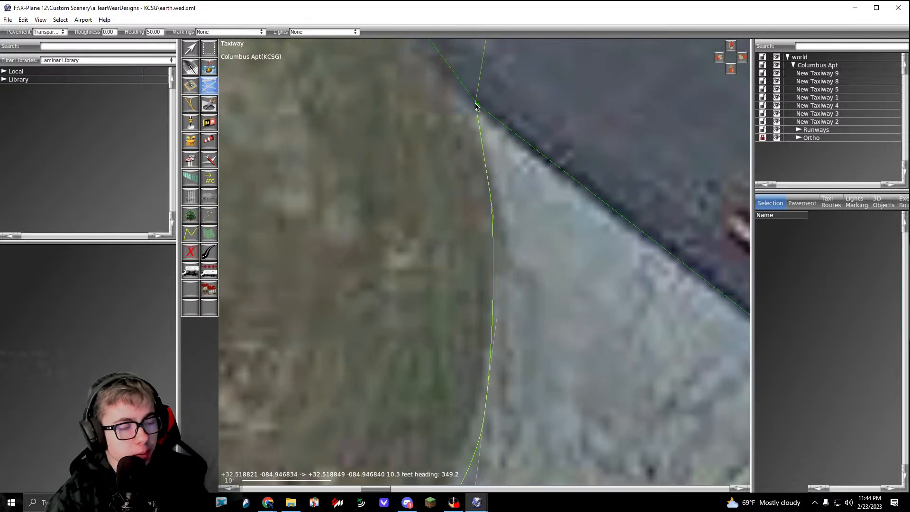
Step: Cross the first connector along the apron's edge and curve the outline around the second grass island's northwest end to the parallel taxiway
scroll(476, 106, "down", 2)
scroll(469, 128, "down", 3)
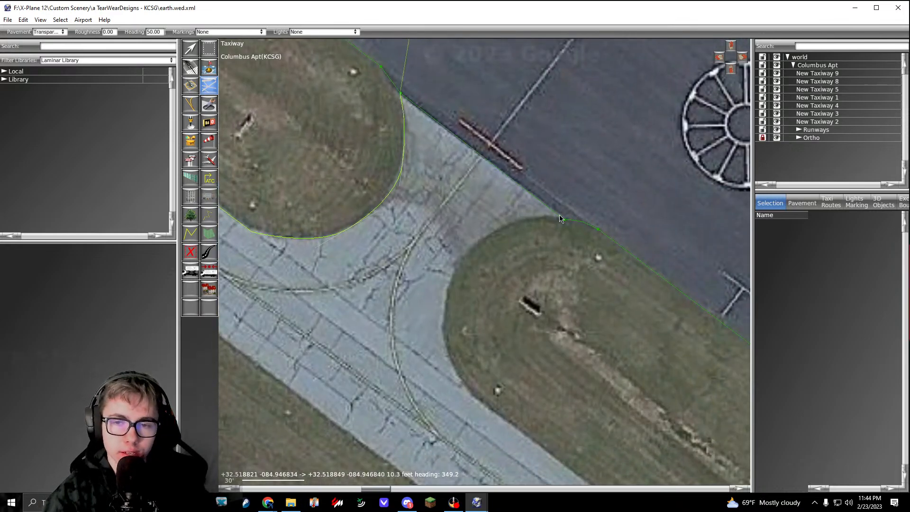
scroll(564, 220, "up", 3)
left_click(568, 222)
left_click_drag(474, 216, 439, 224)
right_click_drag(362, 319, 526, 175)
left_click_drag(476, 179, 433, 230)
right_click_drag(457, 233, 472, 127)
left_click_drag(448, 262, 460, 312)
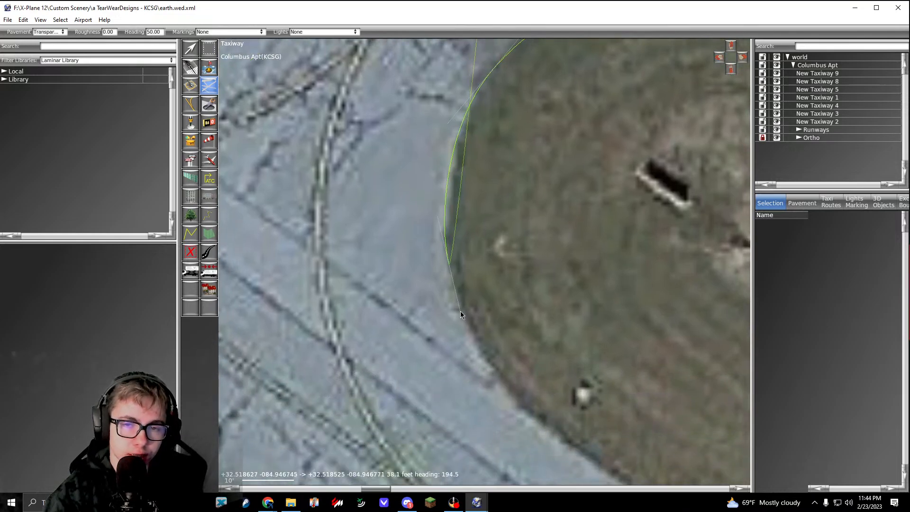
right_click_drag(456, 299, 377, 97)
left_click_drag(466, 220, 516, 257)
Step: Follow the parallel taxiway's northeast edge to the second grass island's southeast end and start curving the outline around it
scroll(518, 260, "down", 4)
right_click_drag(523, 266, 285, 156)
right_click_drag(545, 294, 370, 130)
right_click_drag(616, 326, 516, 228)
scroll(516, 227, "down", 4)
right_click_drag(545, 295, 358, 187)
right_click_drag(519, 325, 436, 269)
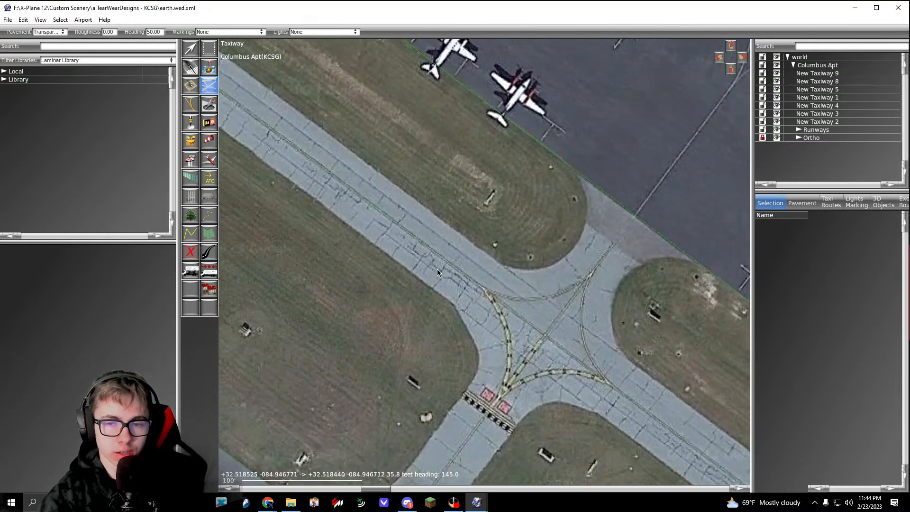
scroll(495, 259, "up", 4)
scroll(504, 264, "up", 4)
left_click(516, 266)
right_click_drag(583, 280, 351, 291)
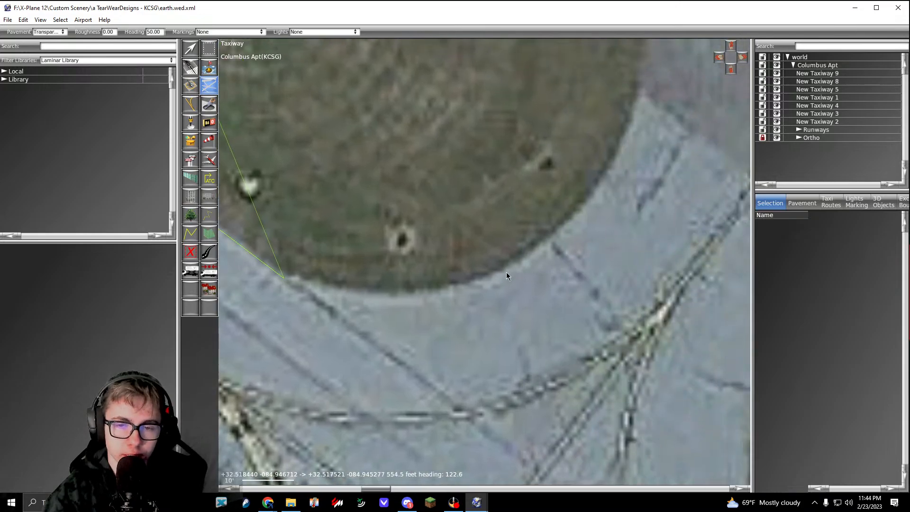
left_click_drag(508, 271, 581, 234)
Step: Curve the outline up the second island's east side, adjust the last curve point, and end it on the apron's edge at the second connector
right_click_drag(588, 209, 473, 327)
left_click_drag(524, 207, 537, 146)
right_click_drag(543, 166, 586, 356)
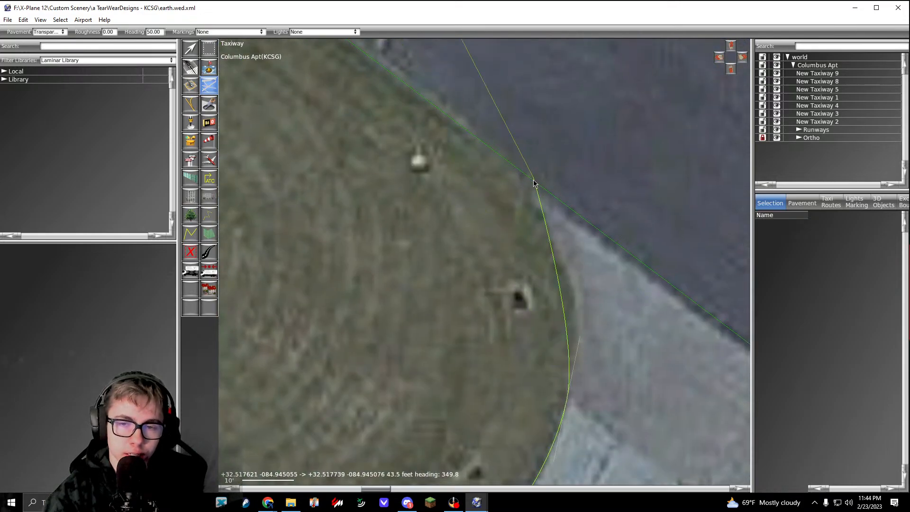
left_click_drag(568, 262, 557, 232)
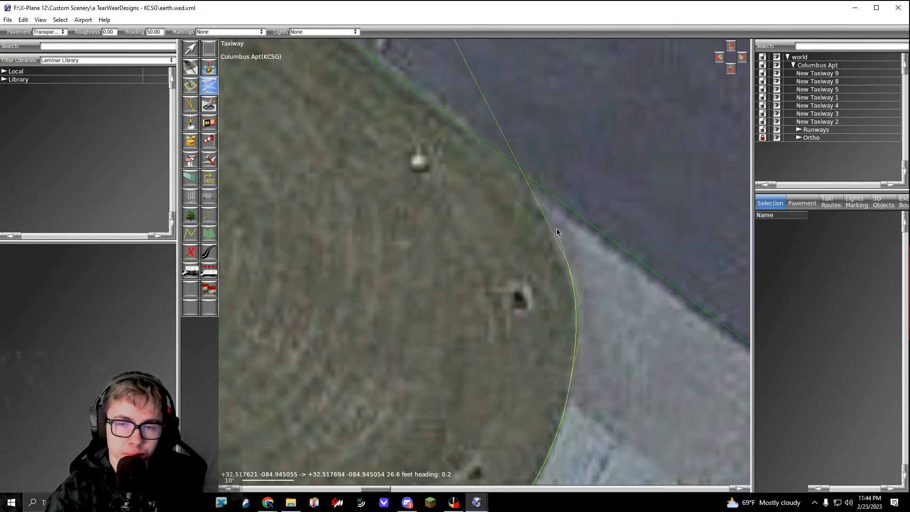
left_click(531, 181)
Step: Cross the second connector along the apron's edge and curve the outline around the third grass island's northwest end to the parallel taxiway
right_click_drag(577, 311, 491, 142)
right_click_drag(464, 247, 501, 148)
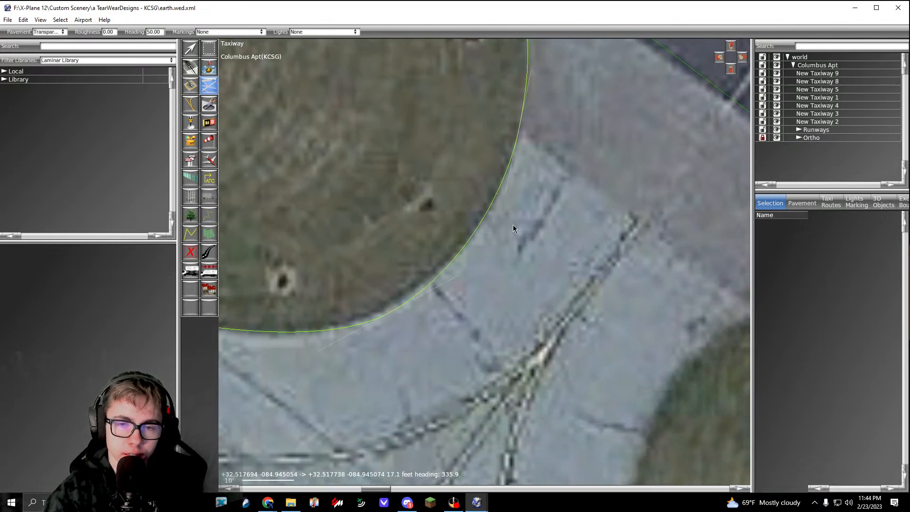
right_click_drag(513, 225, 487, 225)
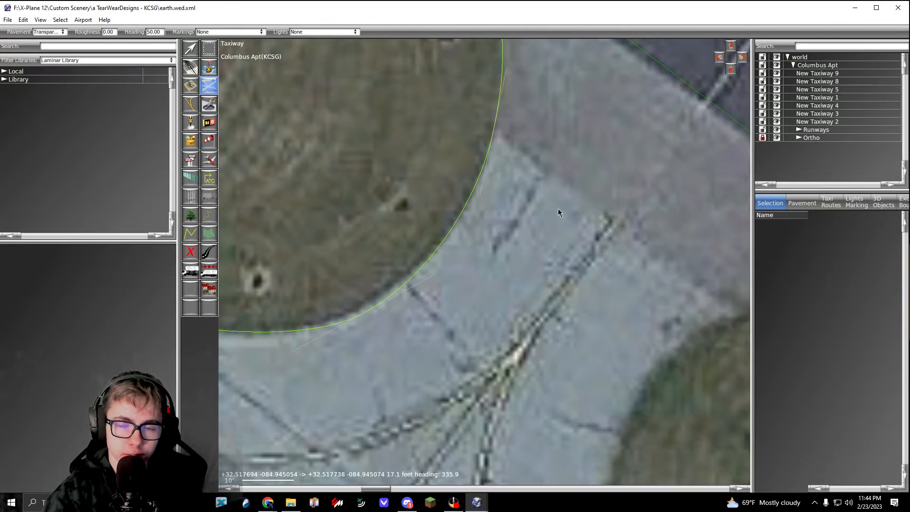
right_click_drag(733, 271, 370, 188)
left_click(628, 229)
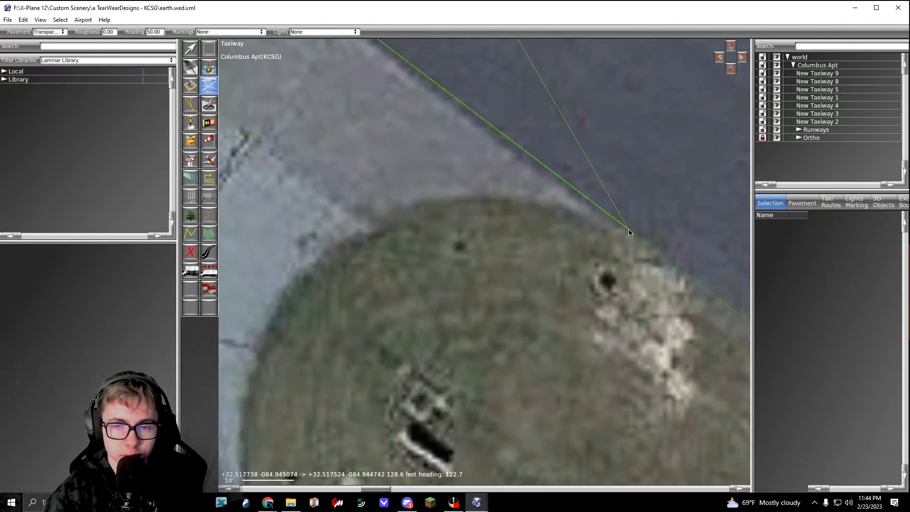
left_click_drag(483, 200, 429, 203)
right_click_drag(429, 200, 600, 132)
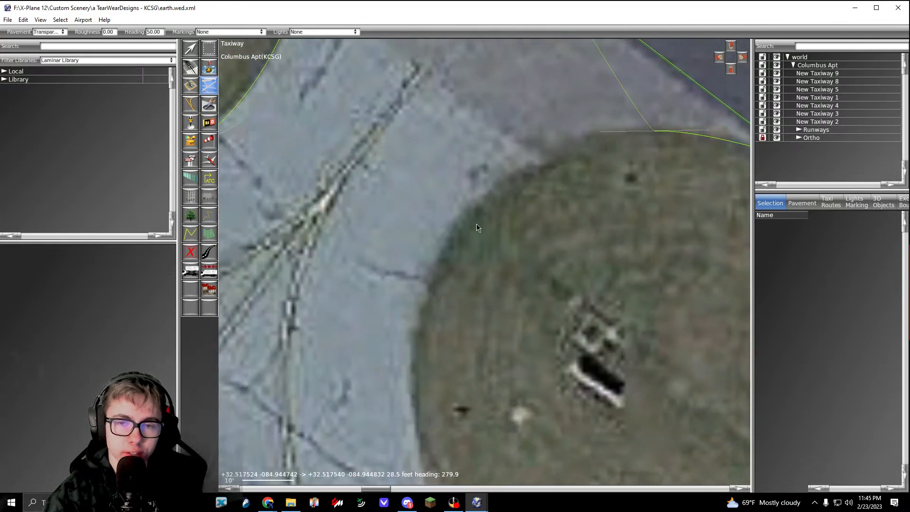
left_click_drag(464, 217, 419, 271)
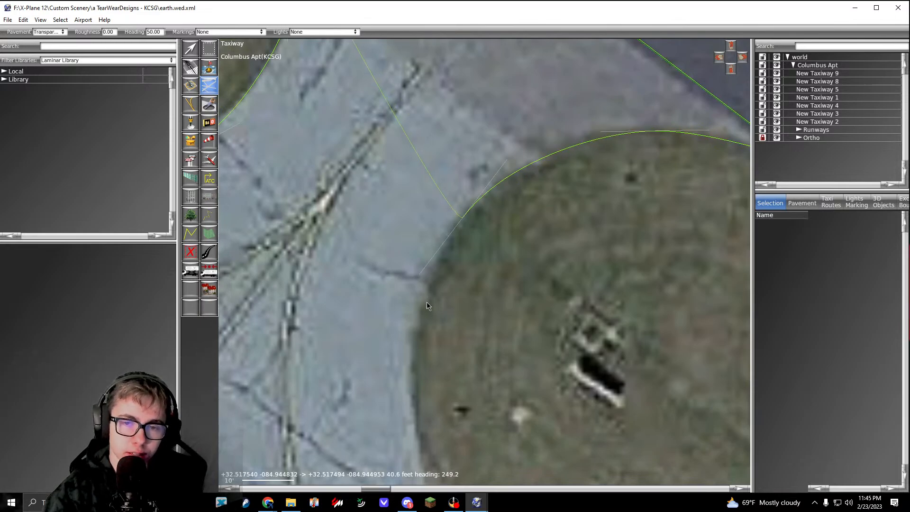
right_click_drag(426, 303, 465, 140)
left_click_drag(456, 278, 469, 340)
right_click_drag(469, 340, 421, 213)
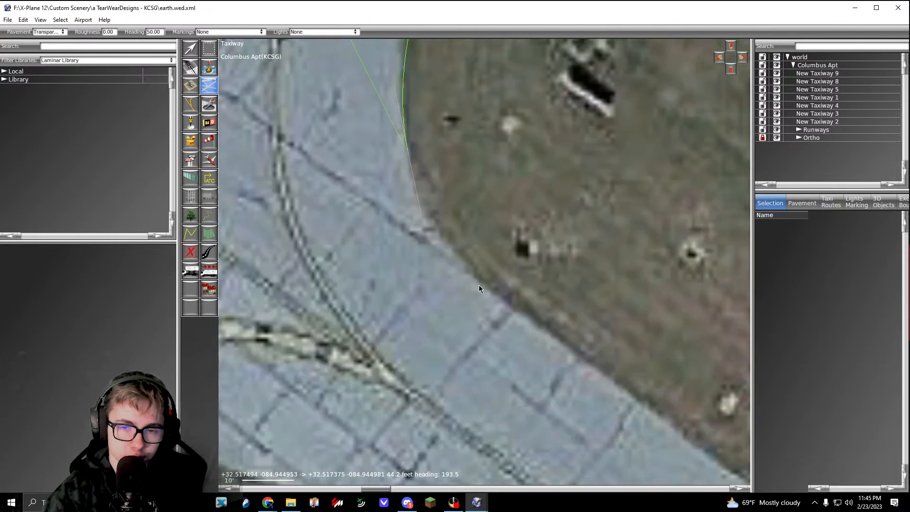
left_click_drag(487, 287, 515, 312)
Step: Follow the parallel taxiway to the third island's pointed southeast corner and add vertices there and at the apron's adjoining vertex
scroll(516, 311, "down", 4)
right_click_drag(521, 317, 275, 99)
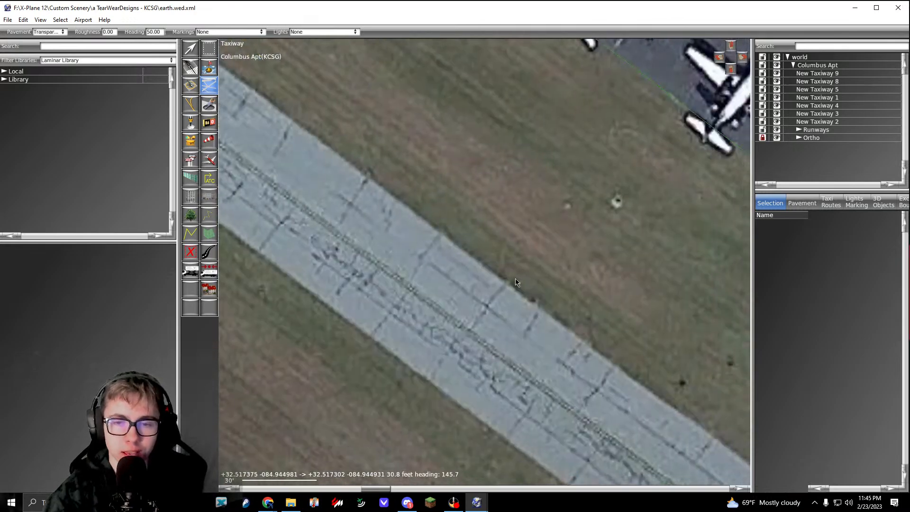
right_click_drag(514, 284, 237, 87)
right_click_drag(554, 346, 204, 90)
scroll(539, 291, "up", 4)
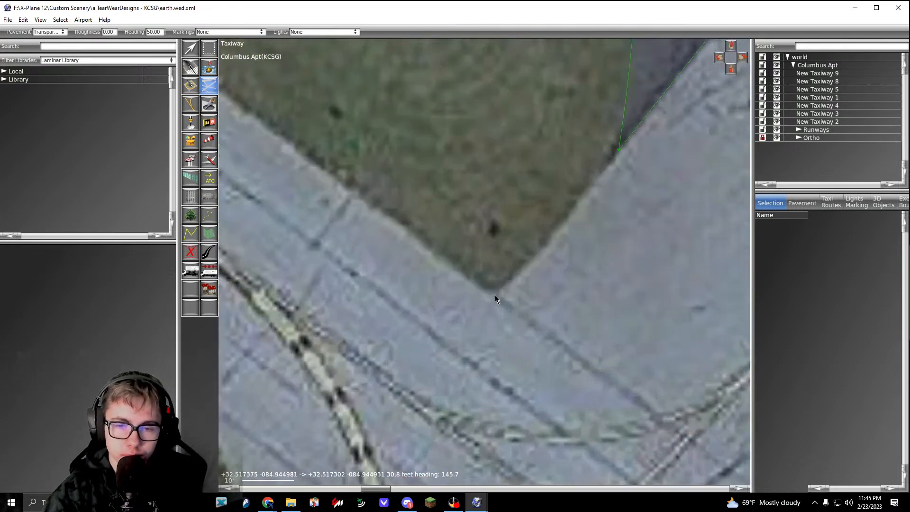
left_click(494, 295)
left_click(618, 151)
Step: Trace the outline along the apron's notched edge at the southeastern connector, adding vertices at its northern and eastern corners
scroll(620, 152, "down", 4)
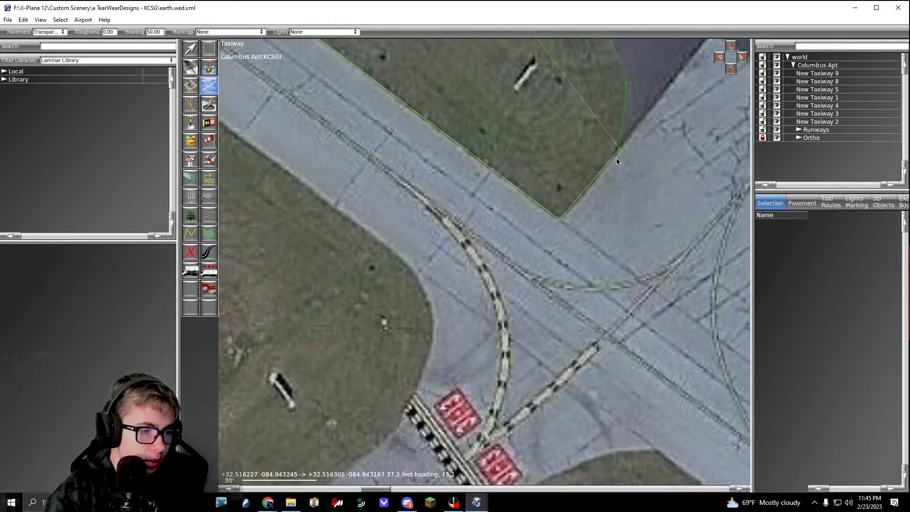
right_click_drag(636, 137, 506, 208)
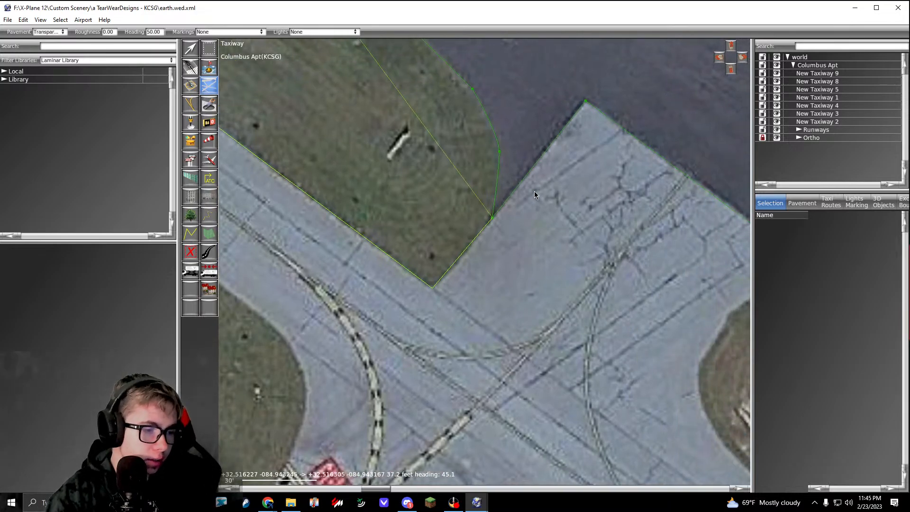
right_click_drag(629, 96, 538, 139)
scroll(498, 143, "up", 4)
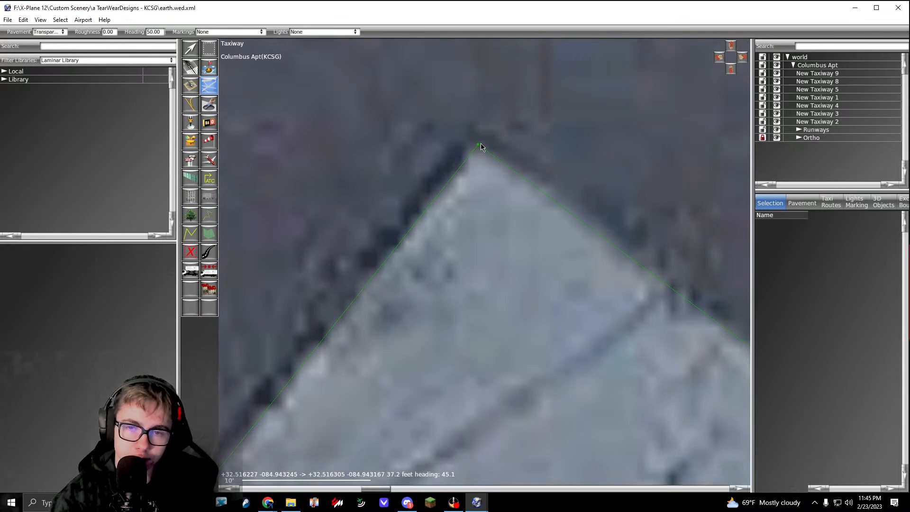
left_click(479, 147)
right_click_drag(479, 146, 586, 218)
left_click(568, 198)
Step: Curve the outline around the west end of the grass area southeast of the connector, back onto the parallel taxiway's northeast edge
scroll(567, 197, "down", 4)
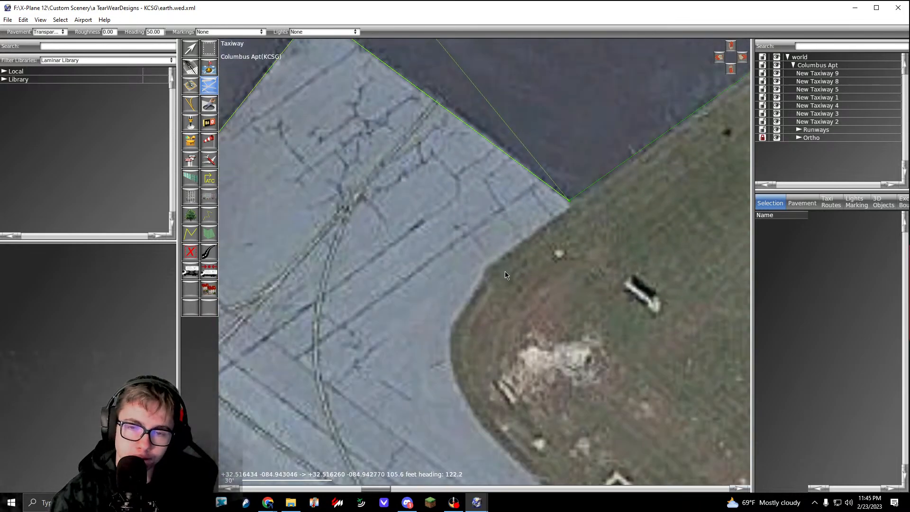
scroll(504, 271, "up", 3)
scroll(488, 263, "down", 3)
right_click_drag(462, 318, 479, 252)
scroll(479, 252, "up", 3)
left_click_drag(474, 237, 473, 254)
right_click_drag(473, 268, 461, 159)
left_click_drag(490, 250, 513, 283)
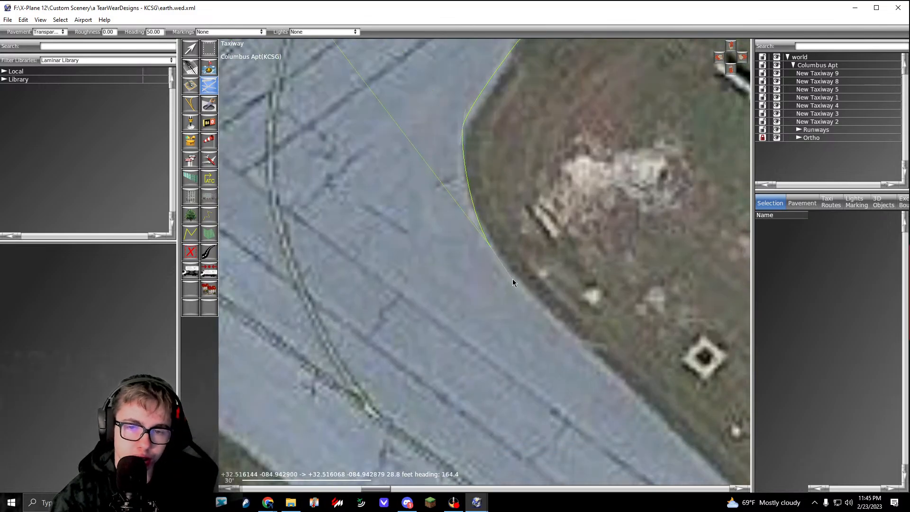
Step: Trace the parallel taxiway's northeast edge southeast to where the pavement narrows, replacing the misplaced vertex and adding one at the bend
scroll(514, 282, "down", 6)
right_click_drag(542, 310, 387, 176)
right_click_drag(520, 301, 462, 255)
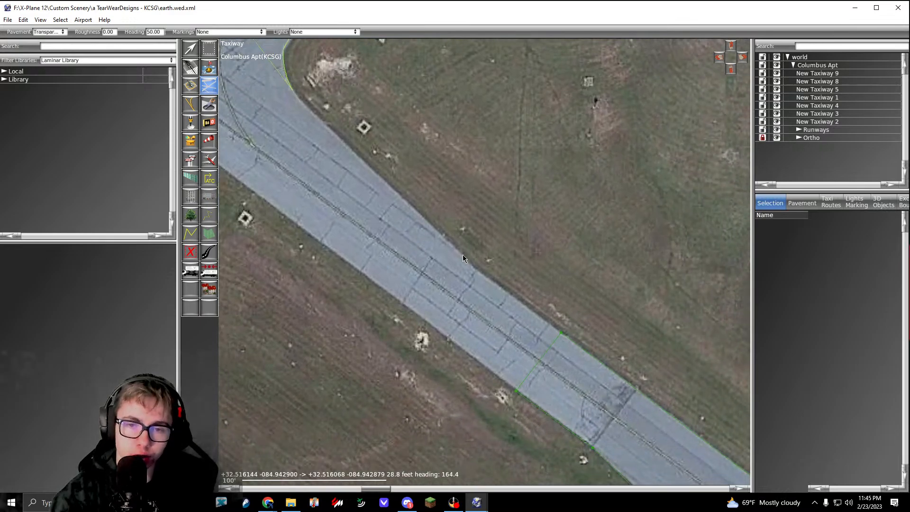
scroll(474, 269, "up", 5)
left_click(483, 275)
scroll(483, 275, "down", 4)
scroll(443, 240, "up", 5)
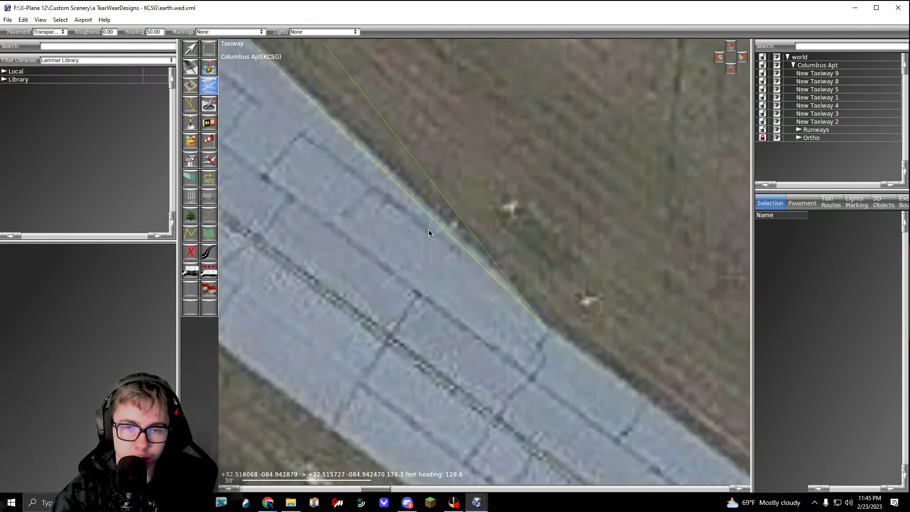
key("BackSpace")
left_click(427, 207)
right_click_drag(530, 319, 466, 248)
left_click(479, 255)
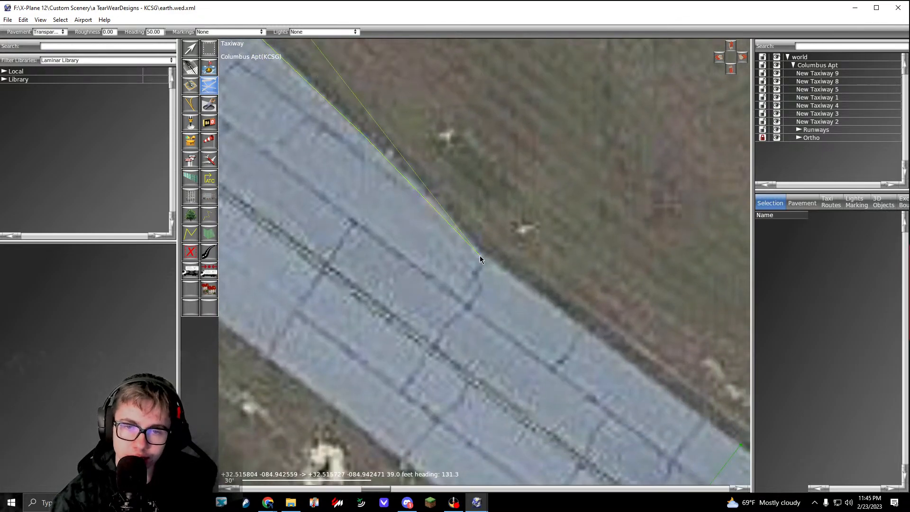
Step: Extend the outline to the adjoining taxiway's end and cross the pavement, adding vertices at both corners of the shared edge
scroll(479, 255, "down", 5)
right_click_drag(643, 391, 435, 230)
scroll(435, 229, "down", 3)
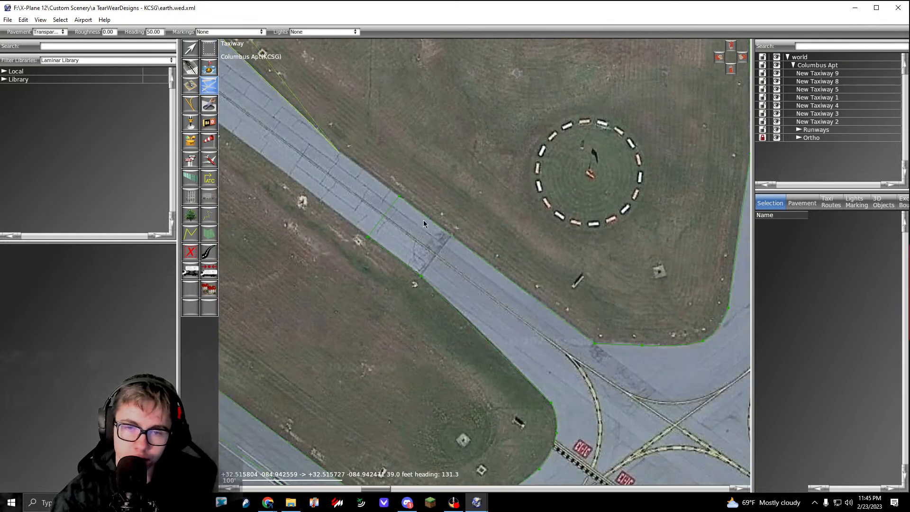
scroll(407, 186, "up", 6)
left_click(407, 189)
scroll(408, 189, "down", 3)
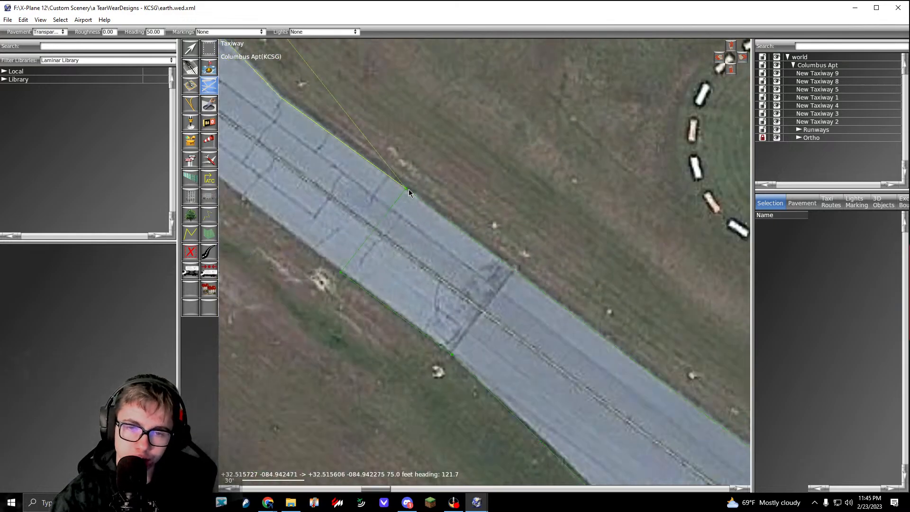
right_click_drag(351, 285, 405, 243)
scroll(404, 242, "up", 6)
left_click(377, 208)
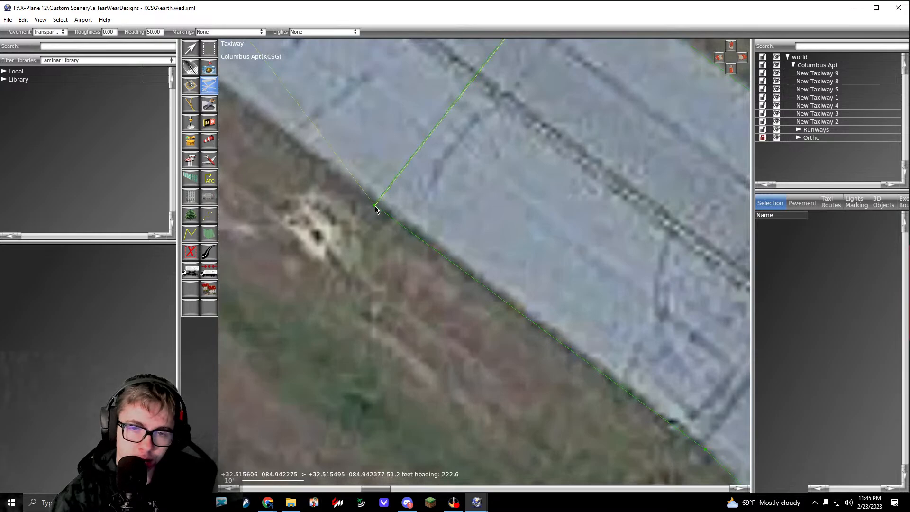
Step: Follow the parallel taxiway's southwest edge northwest to the runway connector and curve the outline around the grass area's northern corner
scroll(375, 209, "down", 3)
scroll(374, 209, "down", 3)
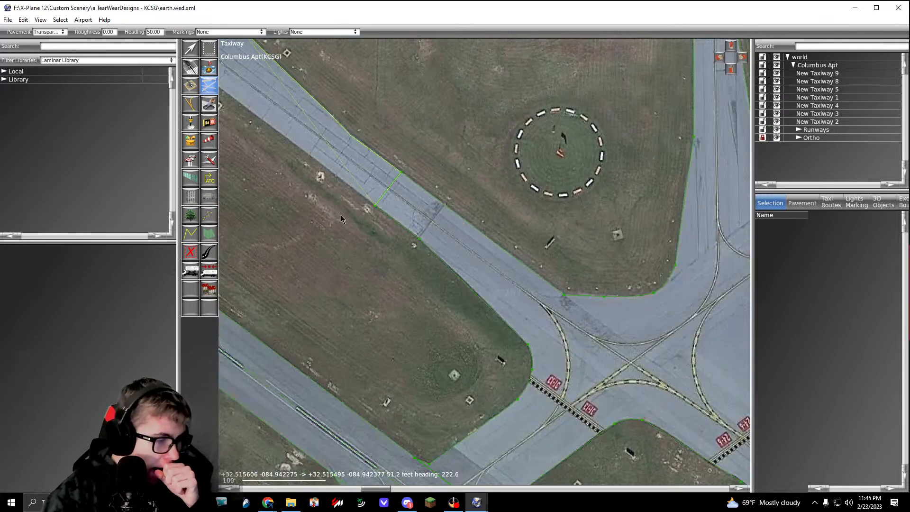
scroll(388, 238, "up", 6)
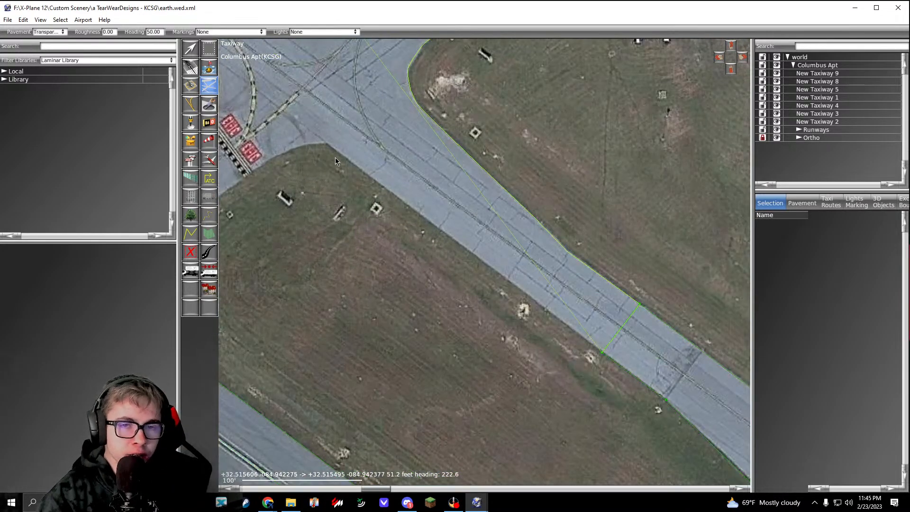
middle_click_drag(320, 129, 495, 245)
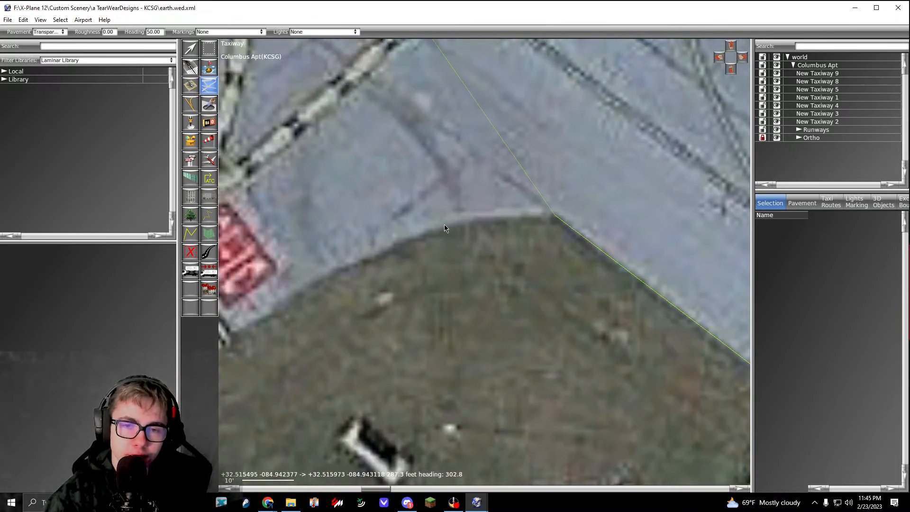
left_click_drag(445, 224, 385, 238)
middle_click_drag(309, 295, 471, 236)
left_click_drag(400, 271, 354, 300)
Step: Trace the connector's southeast edge toward the runway and curve the outline along its flare to the runway edge
scroll(355, 301, "down", 4)
middle_click_drag(359, 299, 470, 239)
scroll(415, 264, "up", 3)
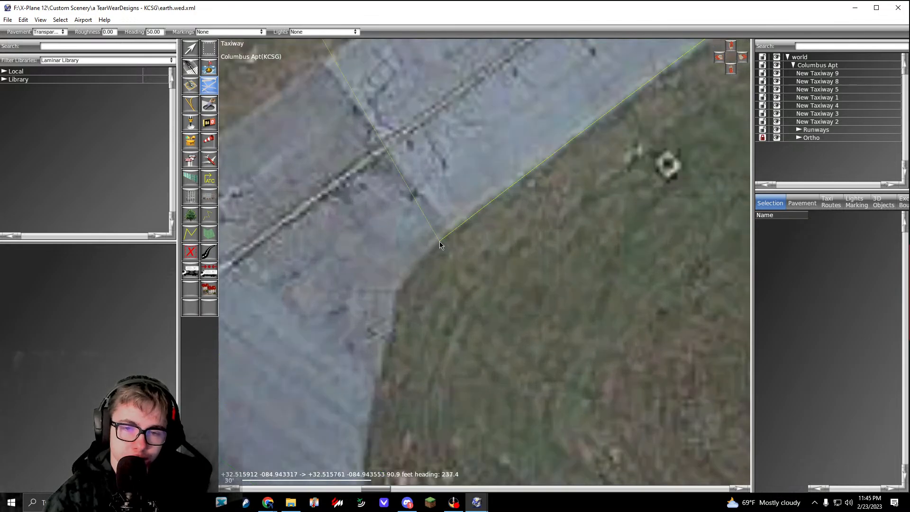
left_click(439, 241)
middle_click_drag(402, 287, 478, 201)
left_click_drag(472, 207, 461, 232)
middle_click_drag(456, 305, 466, 216)
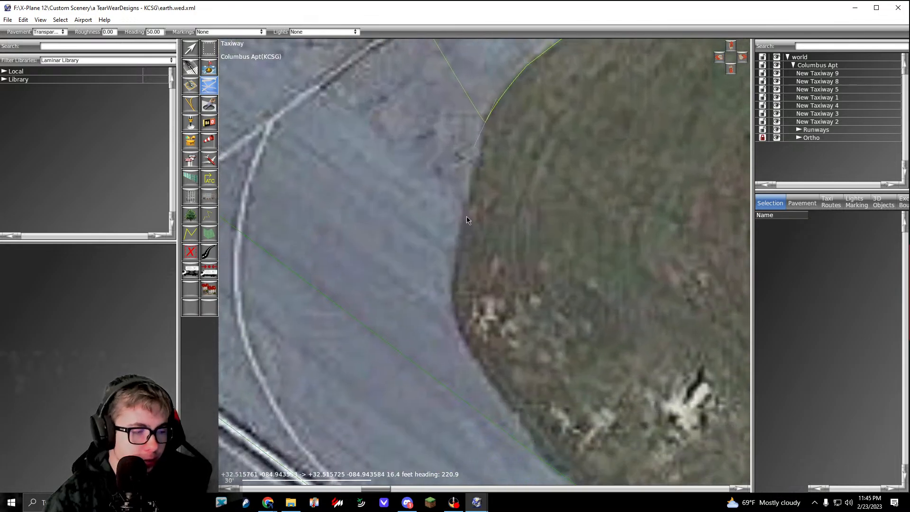
left_click_drag(454, 297, 461, 326)
middle_click_drag(461, 326, 412, 220)
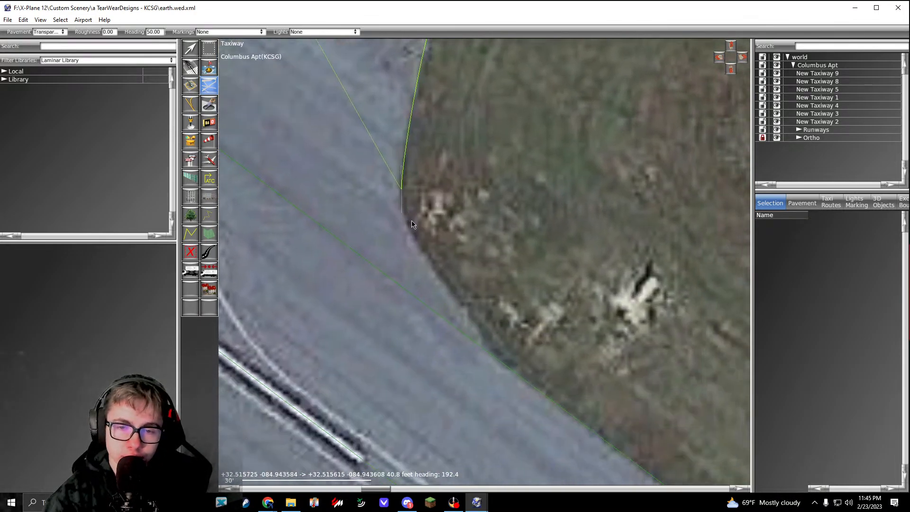
left_click(446, 290)
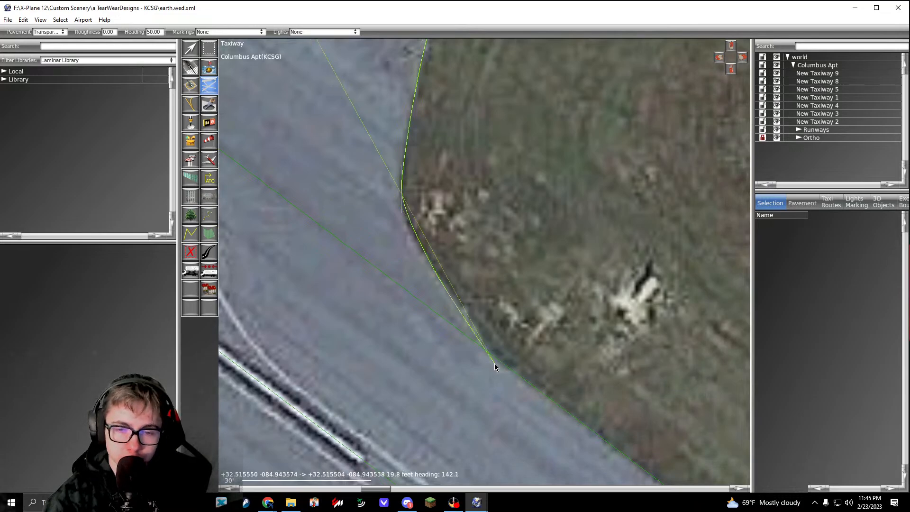
Step: Cross the connector's mouth about 178 ft along the runway edge and curve the outline around the opposite grass area's pointed south corner
scroll(493, 365, "down", 3)
scroll(462, 277, "up", 3)
left_click(394, 250)
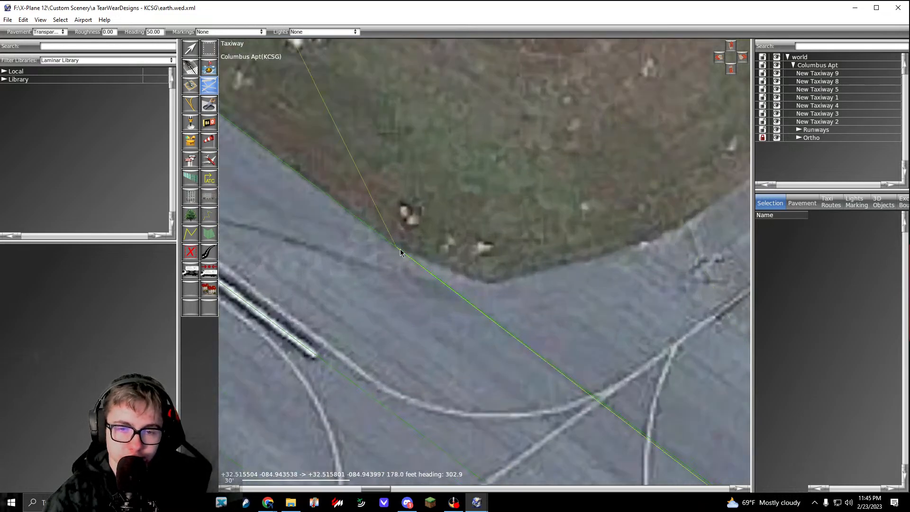
middle_click_drag(503, 290, 447, 297)
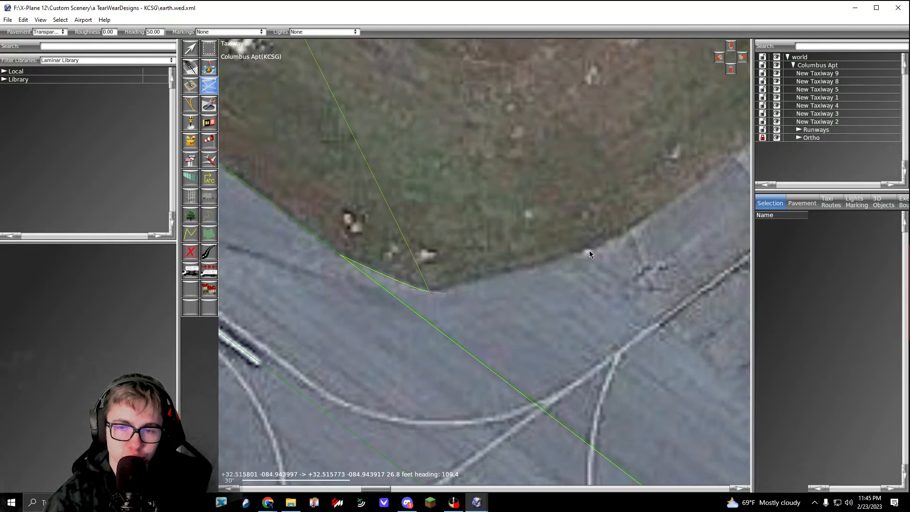
left_click_drag(607, 243, 646, 224)
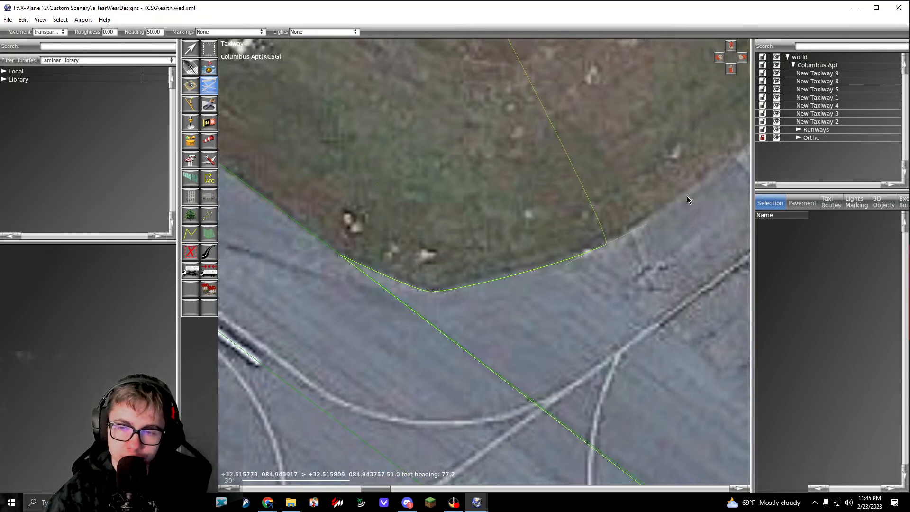
Step: Trace the connector's northwest edge past the hold line and curve the outline around the grass end back to the parallel taxiway
middle_click_drag(687, 196, 470, 352)
middle_click_drag(589, 251, 502, 314)
left_click(633, 228)
middle_click_drag(657, 184, 595, 301)
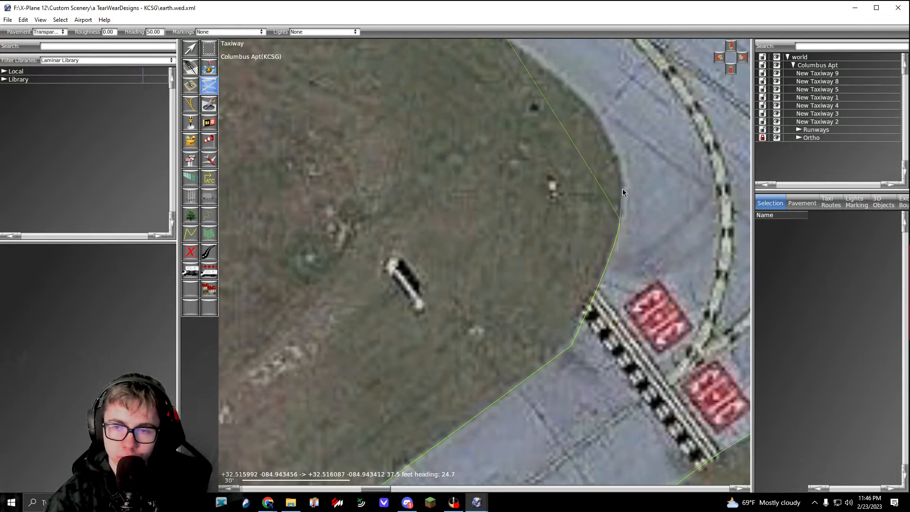
middle_click_drag(588, 127, 604, 222)
left_click(608, 209)
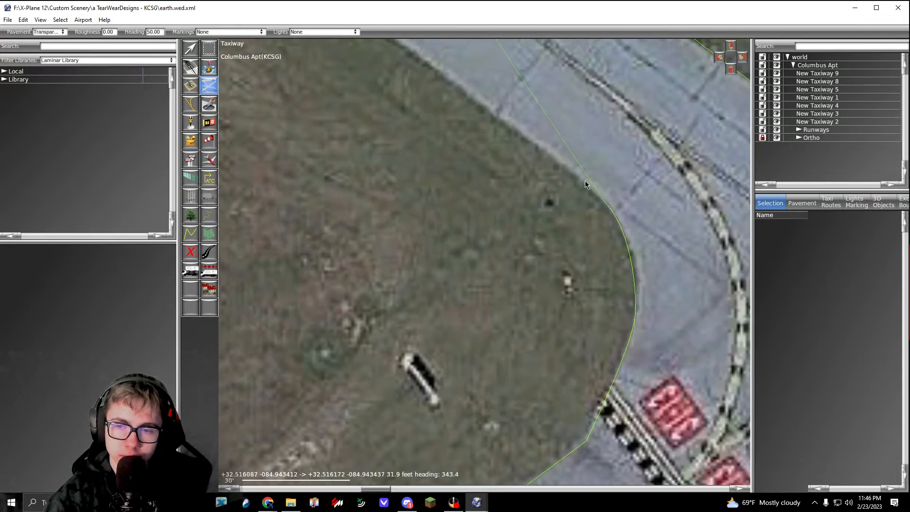
middle_click_drag(453, 109, 569, 182)
Step: Follow the parallel taxiway's southwest edge northwest about 612 ft and add a vertex where the next runway connector begins to curve
middle_click_drag(474, 183, 604, 276)
scroll(604, 275, "down", 6)
middle_click_drag(502, 237, 632, 331)
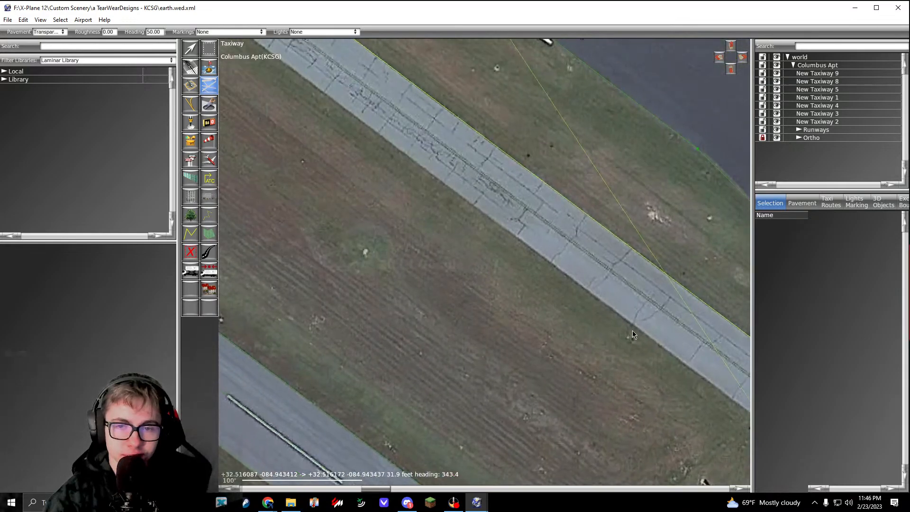
middle_click_drag(447, 208, 595, 321)
scroll(559, 280, "down", 3)
scroll(428, 168, "up", 9)
left_click(439, 165)
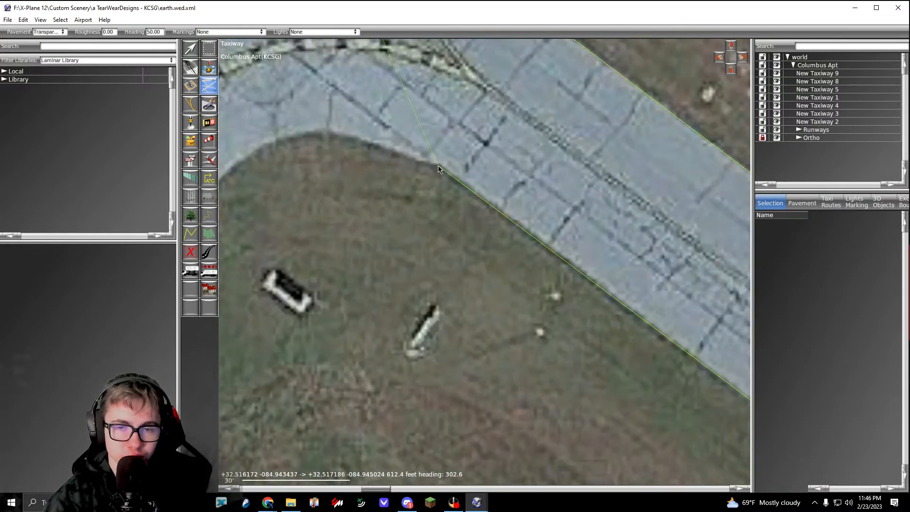
Step: Curve the outline around the grass area's north end into the second runway connector, down to its hold line
middle_click_drag(439, 166, 546, 237)
left_click(420, 204)
middle_click_drag(402, 206, 496, 185)
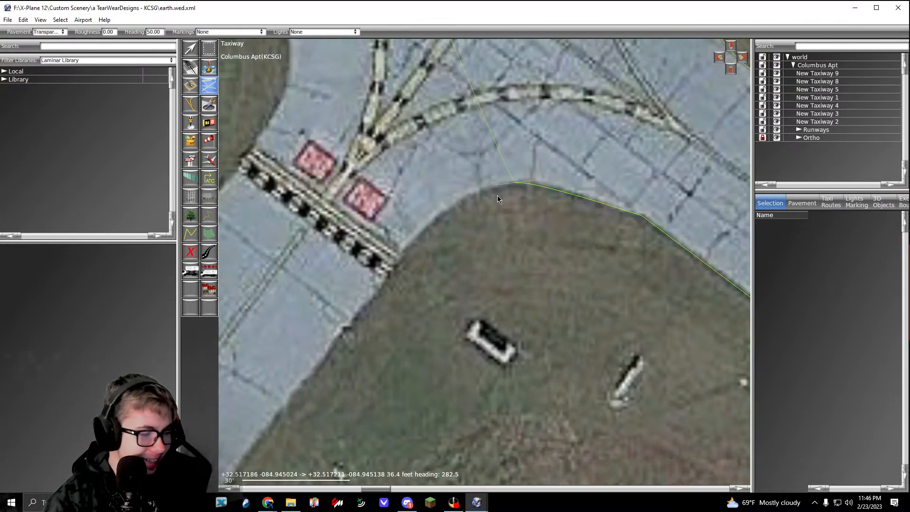
middle_click_drag(439, 253, 485, 230)
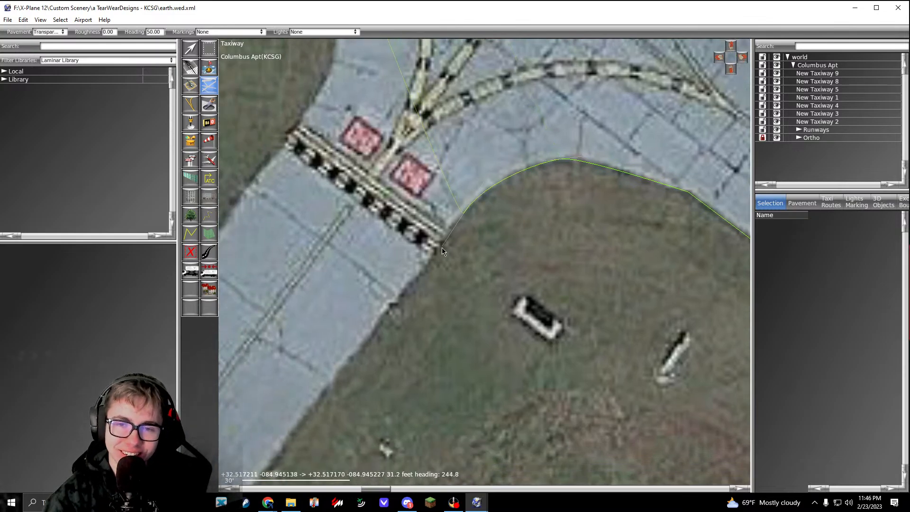
left_click_drag(442, 247, 428, 256)
Step: Trace the second runway connector's southeast edge and add vertices along its flare to the runway edge
middle_click_drag(428, 257, 610, 30)
left_click(429, 265)
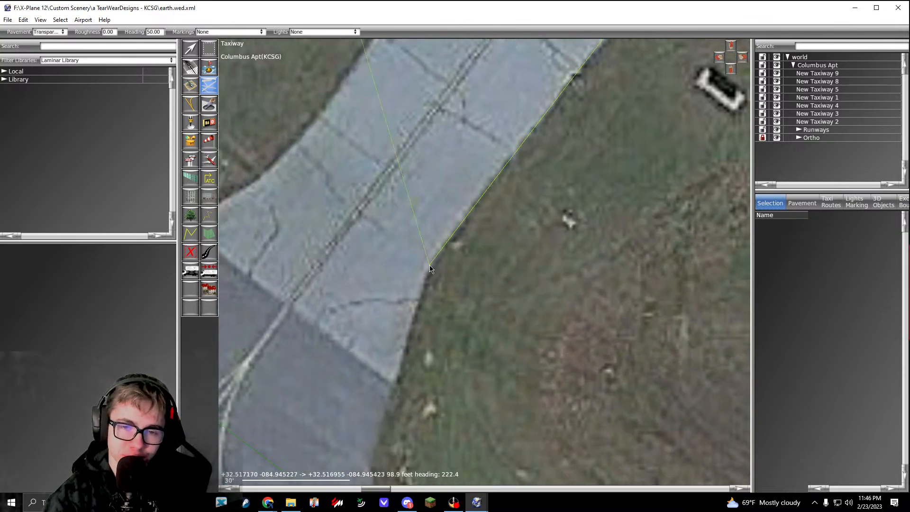
middle_click_drag(429, 266, 487, 161)
left_click(426, 357)
middle_click_drag(425, 357, 414, 234)
left_click_drag(436, 290, 458, 322)
left_click(480, 360)
Step: Cross the second connector's mouth along the runway edge and add vertices around the northwestern grass area's pointed south corner
scroll(481, 360, "down", 3)
middle_click_drag(432, 306, 533, 362)
scroll(329, 221, "up", 2)
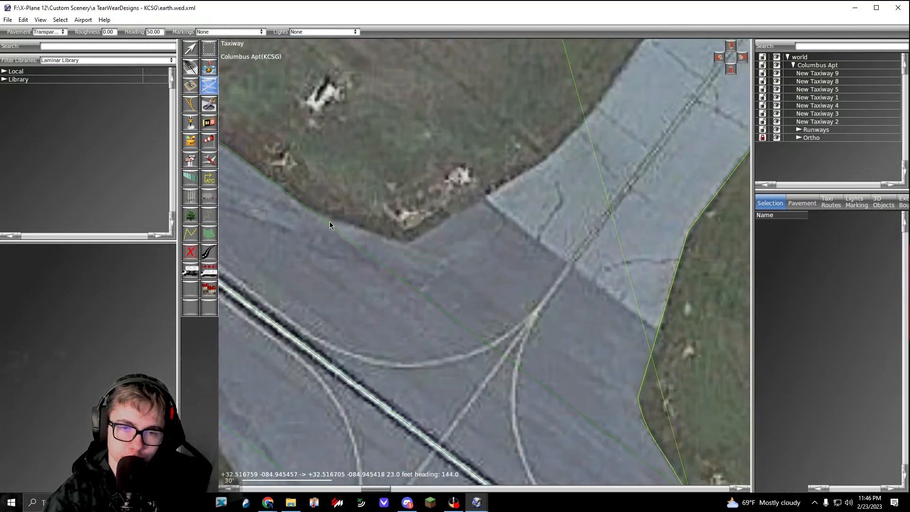
scroll(329, 221, "up", 1)
left_click(307, 210)
left_click(427, 252)
middle_click_drag(584, 166, 503, 237)
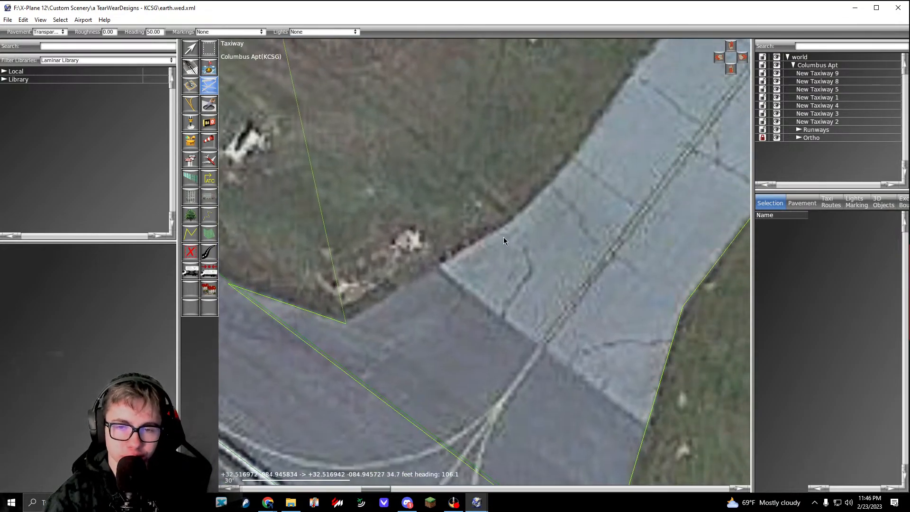
left_click(510, 222)
Step: Trace the second connector's northwest edge past the hold line and curve the outline around the grass end to the parallel taxiway
middle_click_drag(656, 61, 524, 243)
middle_click_drag(602, 119, 519, 262)
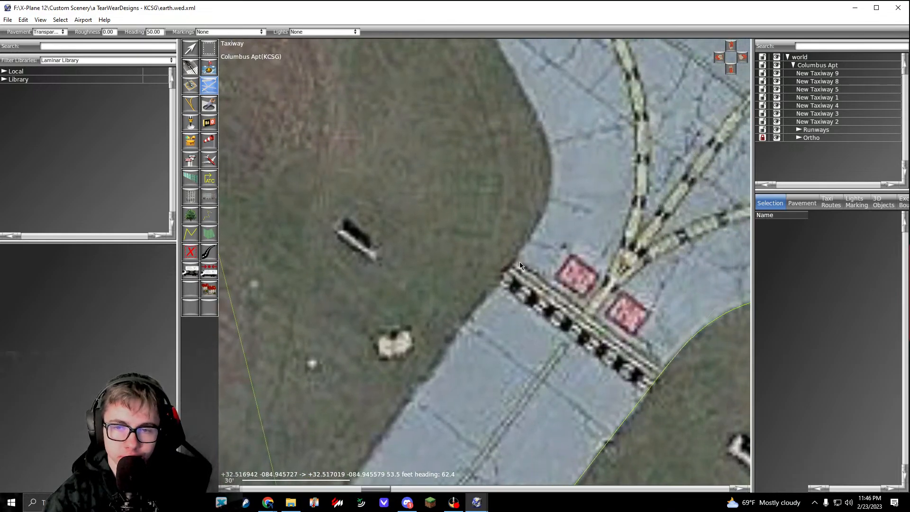
left_click(549, 201)
middle_click_drag(568, 179, 530, 246)
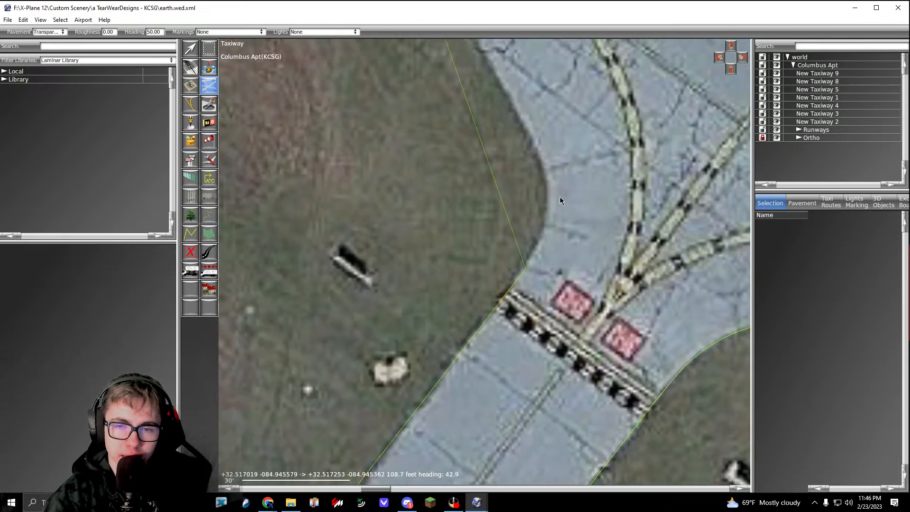
middle_click_drag(540, 152, 619, 287)
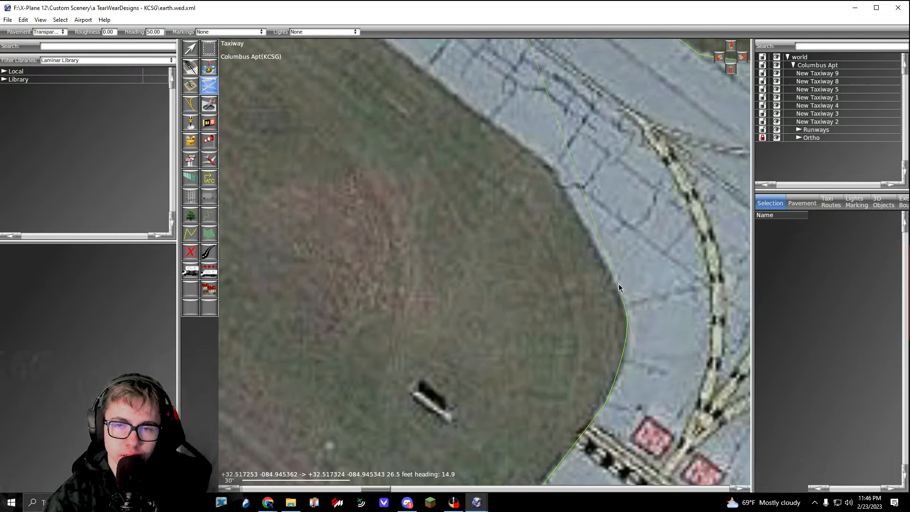
left_click(555, 169)
Step: Follow the parallel taxiway's southwest edge northwest about 1033 ft and add a vertex at the connector to the runway threshold
scroll(555, 169, "down", 5)
middle_click_drag(395, 46, 479, 148)
scroll(479, 148, "down", 5)
middle_click_drag(423, 112, 482, 192)
middle_click_drag(303, 71, 455, 187)
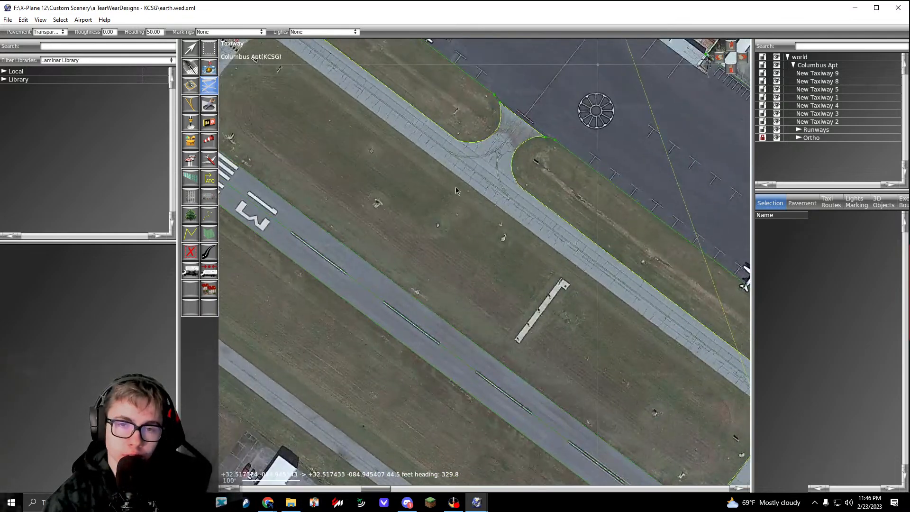
middle_click_drag(283, 48, 504, 216)
scroll(441, 180, "up", 10)
left_click(433, 175)
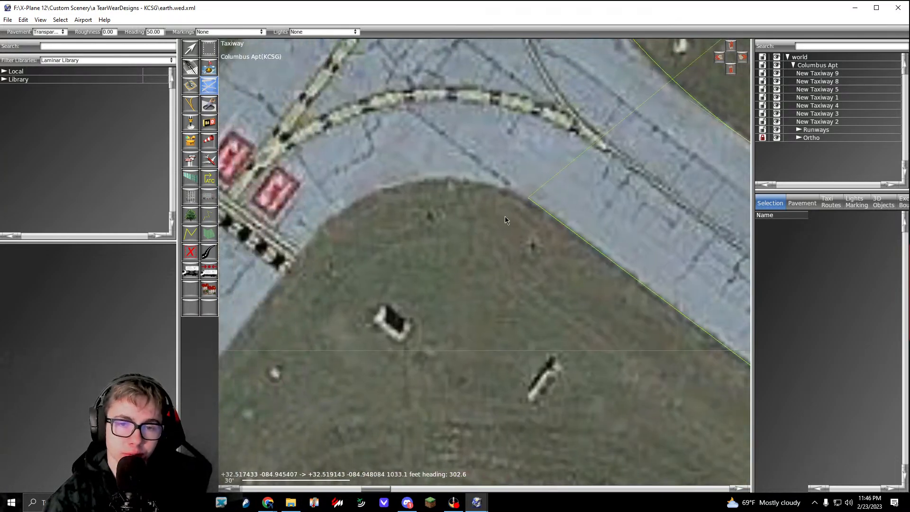
Step: Curve the outline around the grass area's north end into the threshold connector, replacing the misplaced curve vertex near the hold line
middle_click_drag(375, 187, 466, 148)
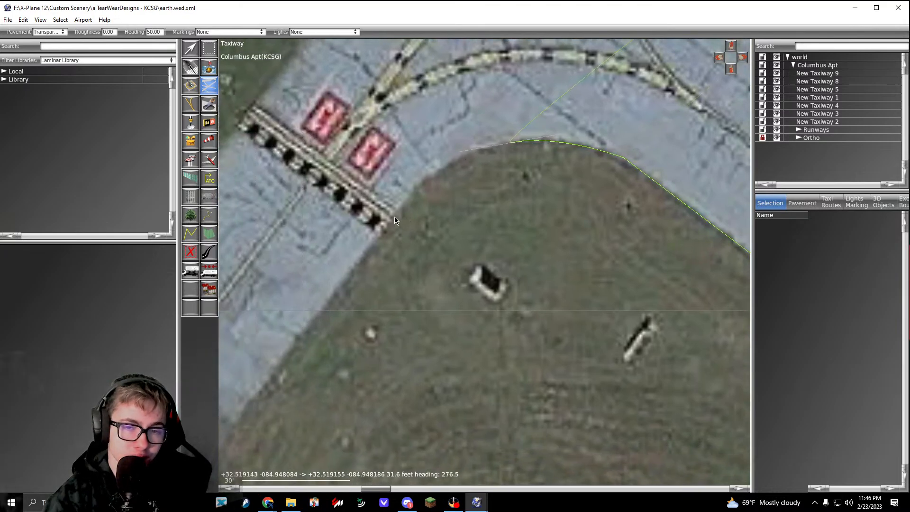
left_click_drag(392, 216, 297, 343)
key("BackSpace")
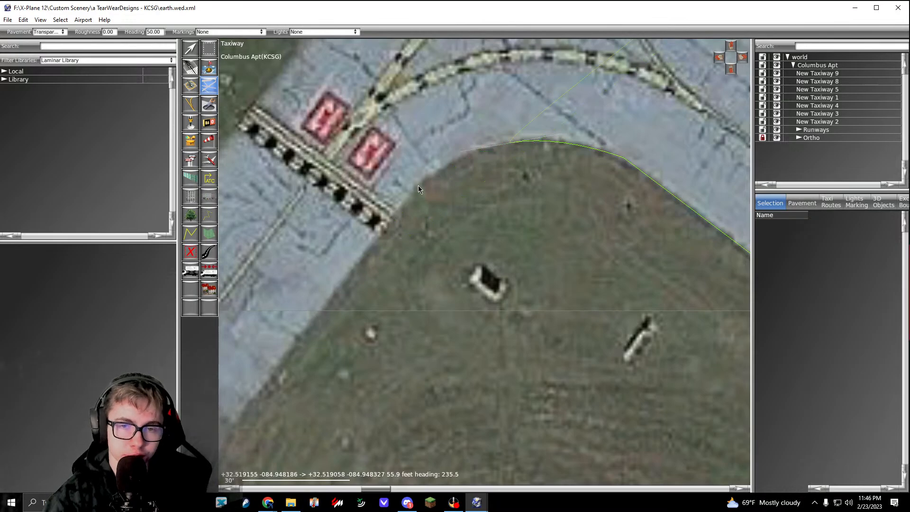
middle_click_drag(392, 260, 517, 88)
Step: Trace the threshold connector's southeast edge from the hold line southwest around the grass corner to the runway edge
scroll(517, 88, "down", 3)
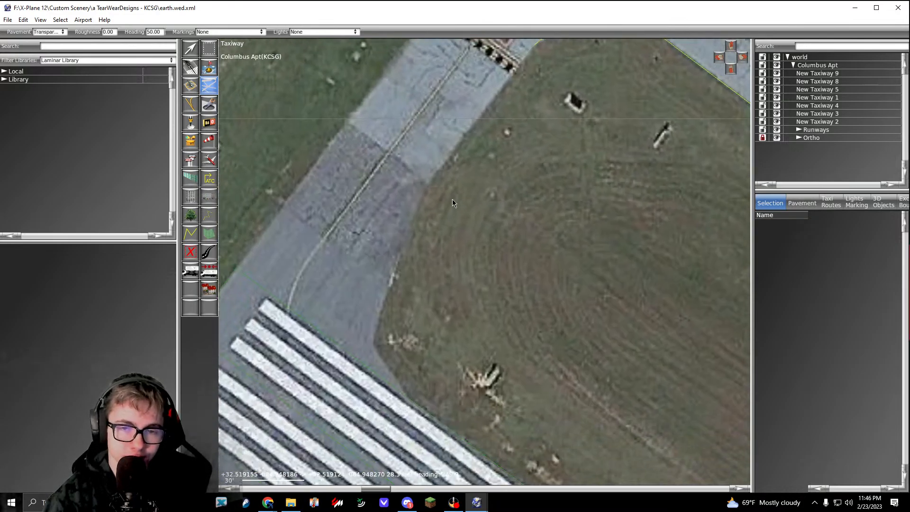
scroll(427, 182, "up", 3)
middle_click_drag(427, 182, 464, 133)
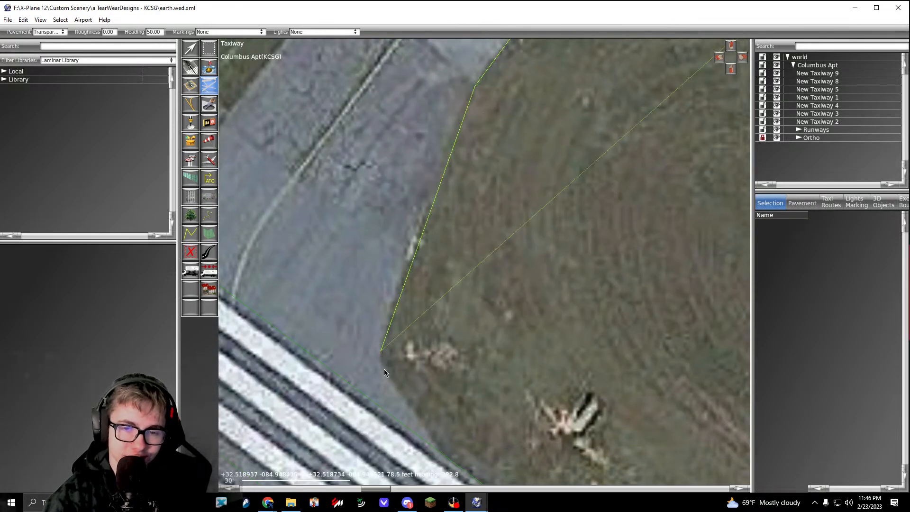
middle_click_drag(384, 372, 377, 251)
left_click_drag(400, 288, 423, 322)
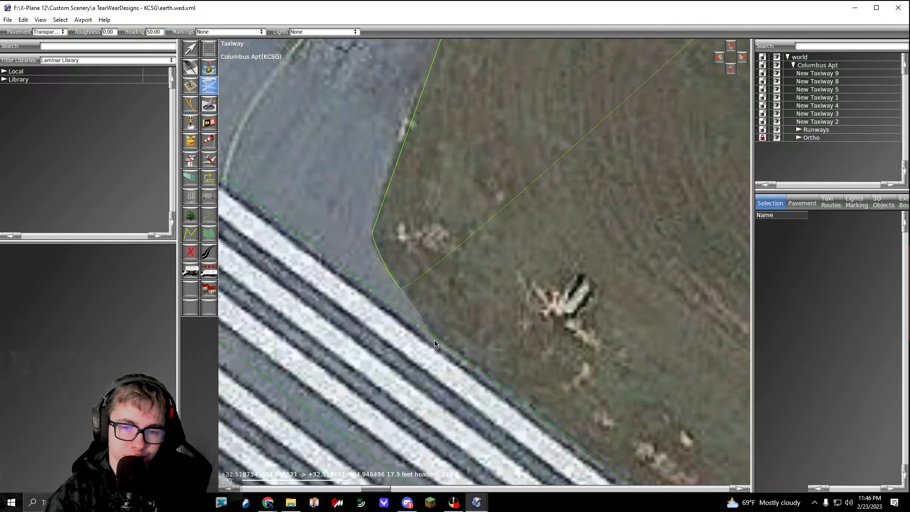
left_click(434, 340)
Step: Cross the threshold connector's mouth along the runway edge and add a vertex at the runway's north corner
scroll(433, 341, "down", 3)
middle_click_drag(431, 343, 489, 401)
scroll(315, 265, "up", 3)
left_click(316, 265)
scroll(315, 264, "down", 4)
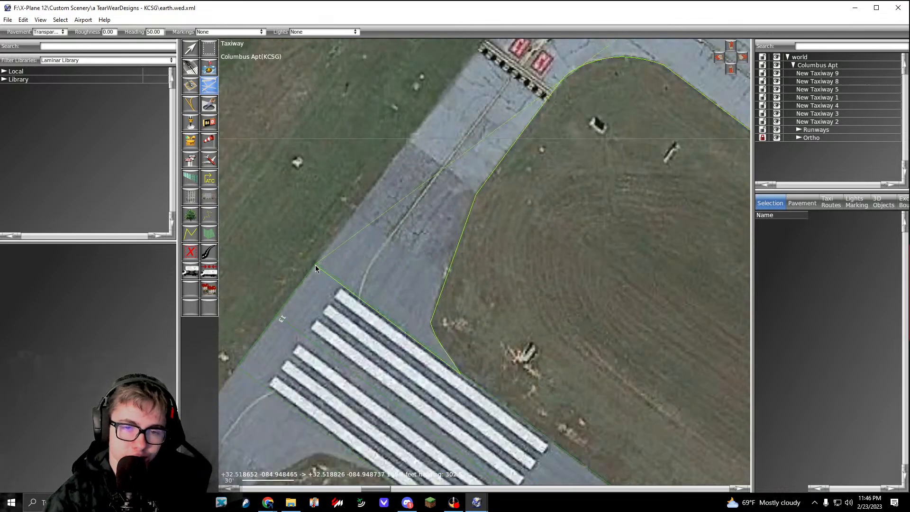
Step: Follow the connector's northwest edge northeast about 504 ft and add a vertex where the pavement starts to bend
scroll(315, 264, "down", 3)
middle_click_drag(479, 119, 415, 273)
middle_click_drag(526, 90, 392, 318)
middle_click_drag(453, 228, 406, 274)
scroll(426, 254, "up", 4)
left_click(420, 251)
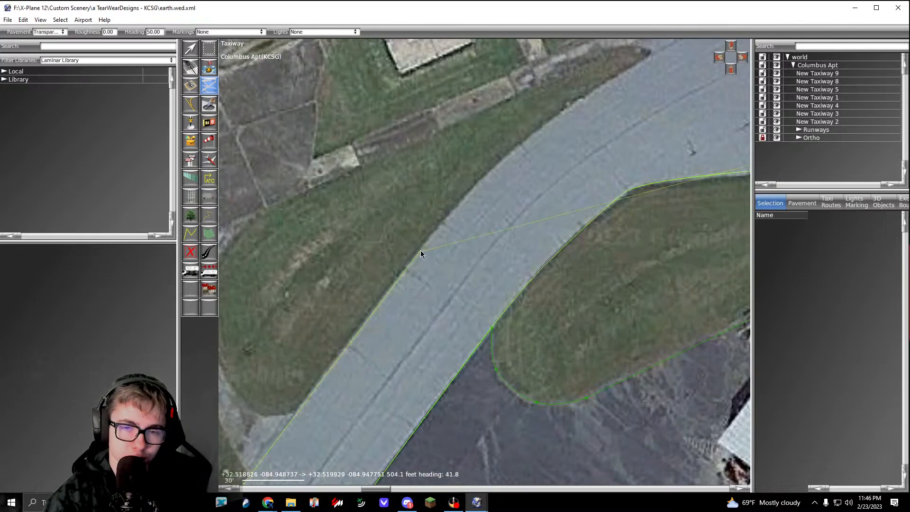
Step: Trace the outline around the bend to the apron's grass patch, then about 43 ft along that patch's northeast side
middle_click_drag(576, 92, 480, 216)
left_click_drag(477, 230, 531, 197)
middle_click_drag(562, 168, 463, 246)
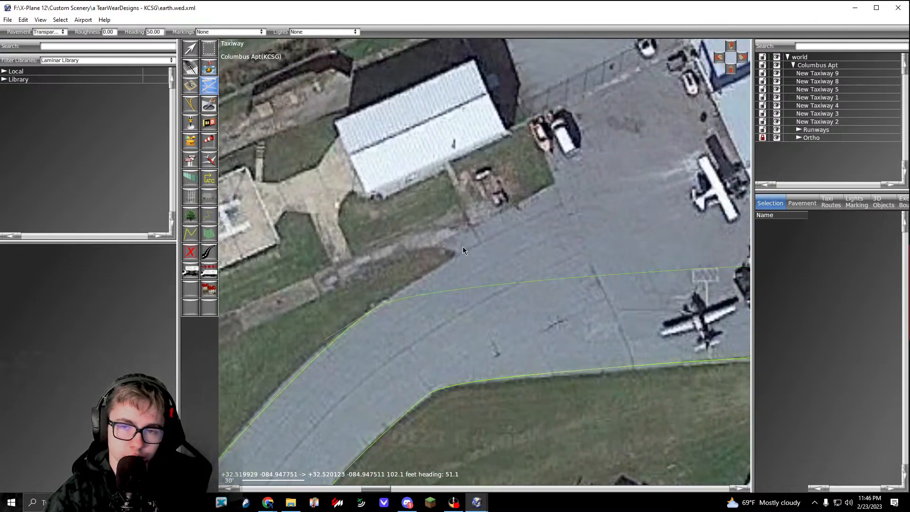
left_click(558, 205)
left_click(530, 123)
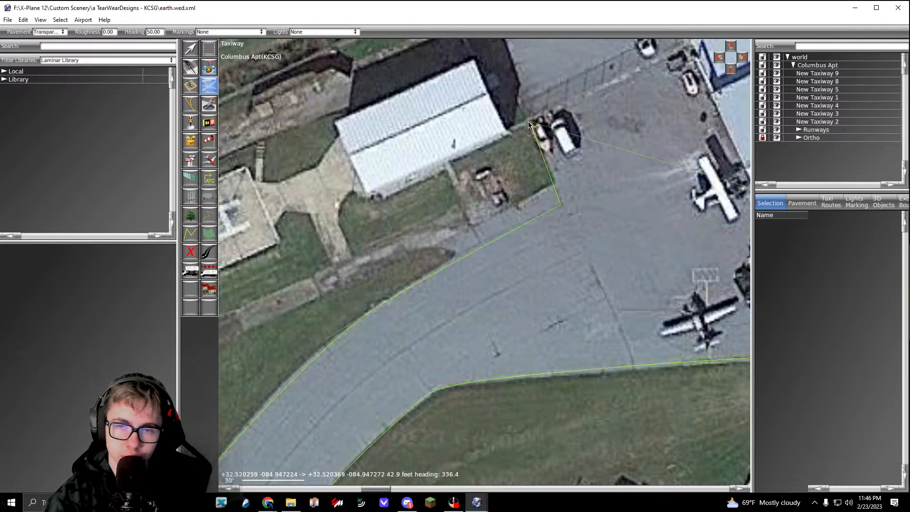
Step: Extend the outline about 166 ft along the fence and hangar to its north corner and complete the taxiway polygon
scroll(491, 175, "down", 3)
scroll(528, 139, "up", 3)
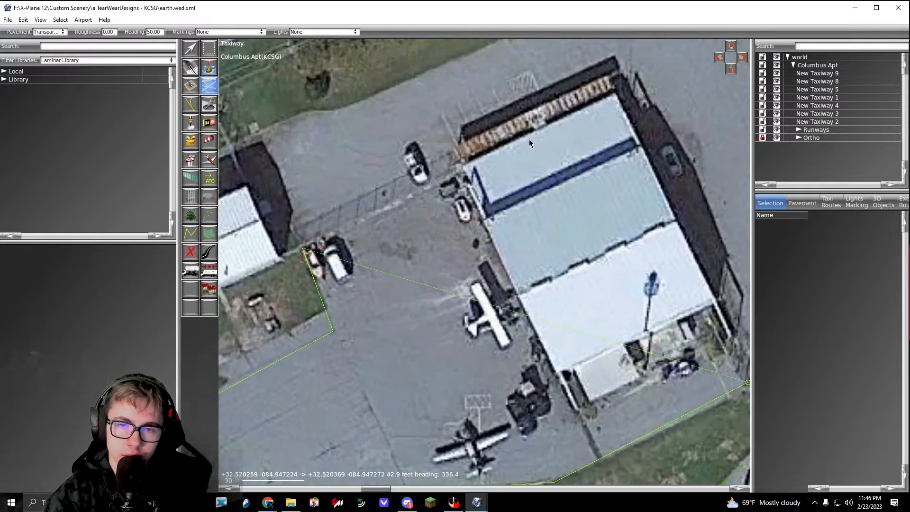
left_click(613, 98)
key("Return")
Step: Snap the new taxiway's edge vertex onto the apron outline's vertex at the northern grass area's southwest end
scroll(566, 154, "down", 8)
middle_click_drag(500, 264, 491, 176)
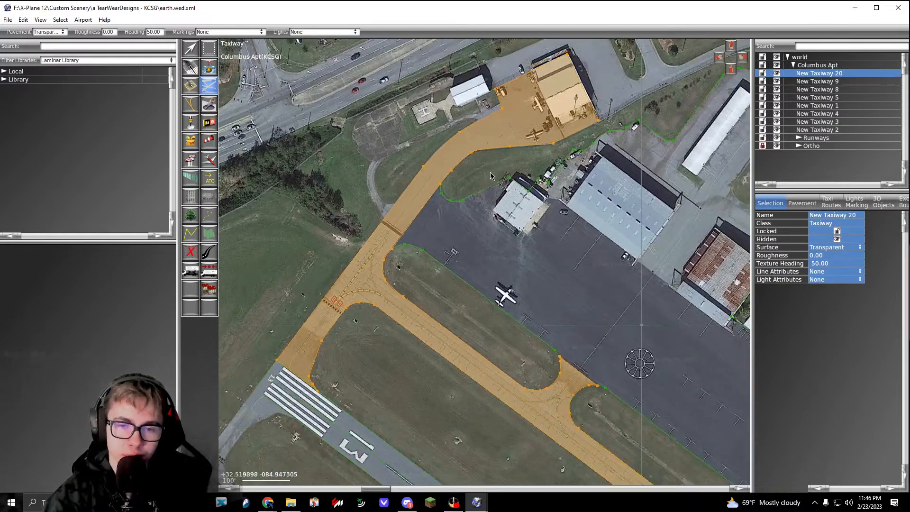
key("v")
scroll(438, 186, "up", 10)
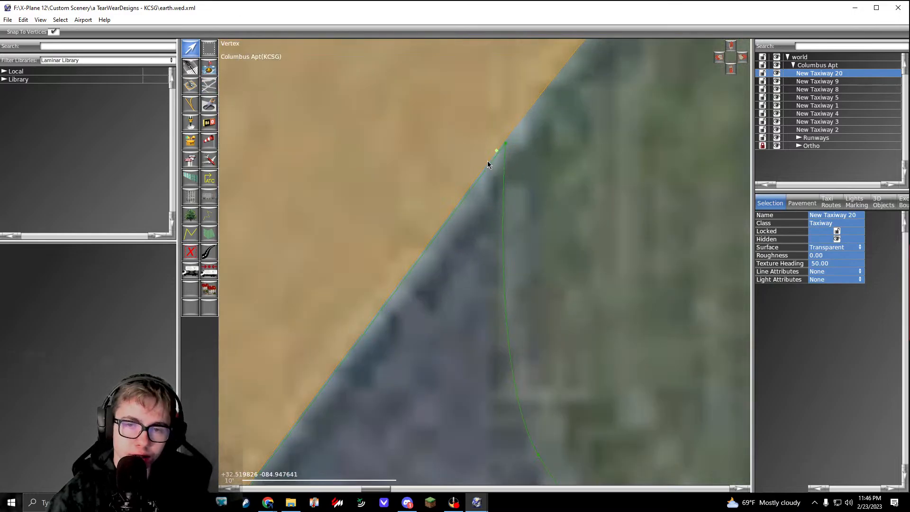
left_click_drag(495, 150, 503, 146)
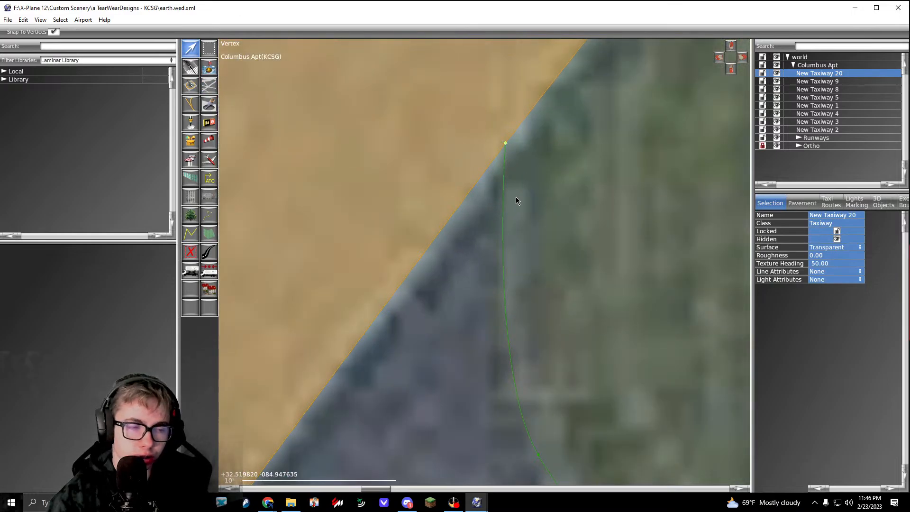
Step: Align the taxiway corners at both ends of the northwestern grass strip with the adjoining apron outline's vertices
scroll(516, 197, "down", 5)
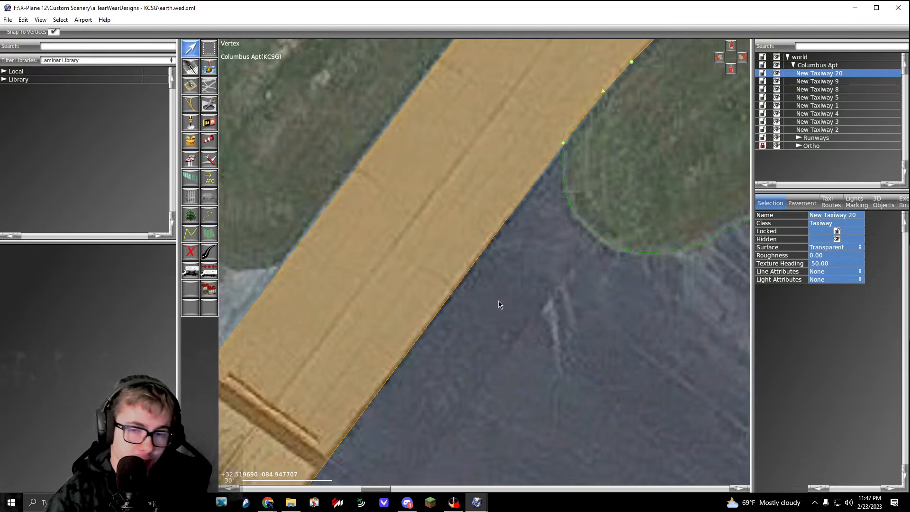
right_click_drag(432, 385, 454, 292)
right_click_drag(303, 430, 376, 328)
scroll(320, 392, "up", 12)
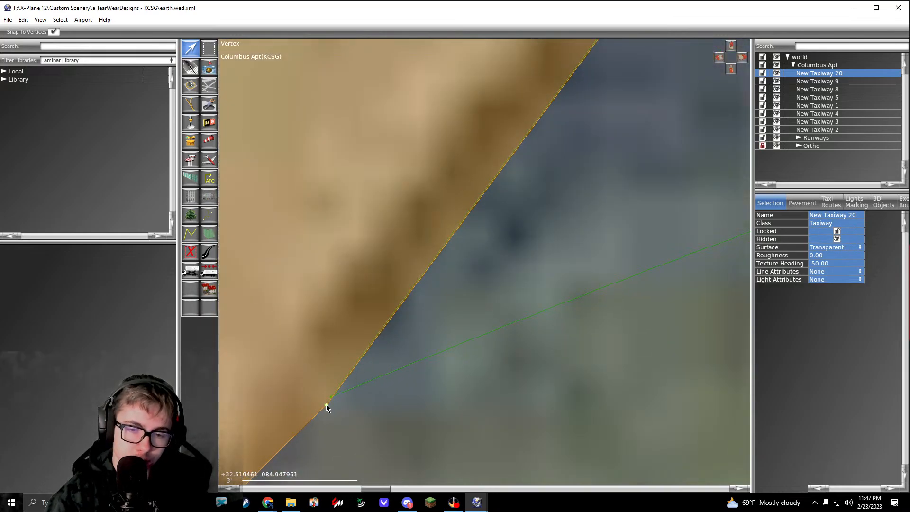
scroll(327, 406, "down", 15)
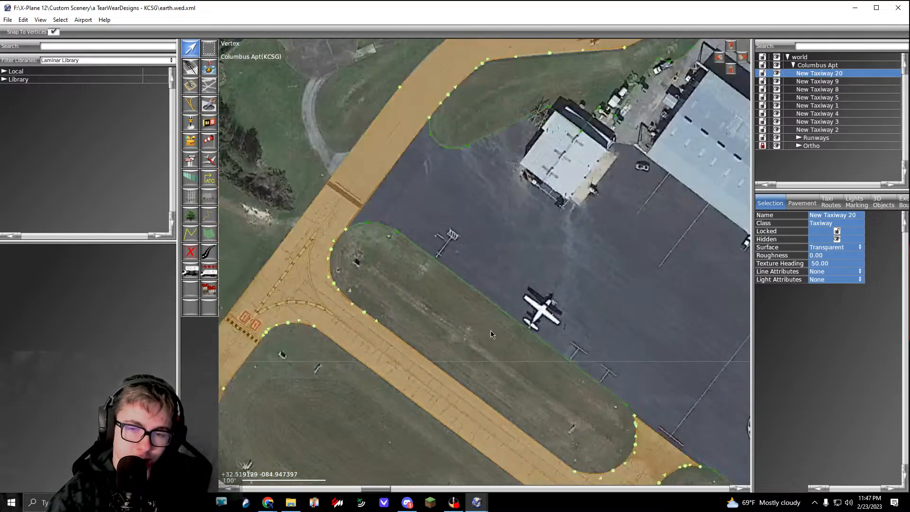
scroll(495, 338, "down", 3)
right_click_drag(533, 365, 339, 198)
scroll(403, 228, "up", 20)
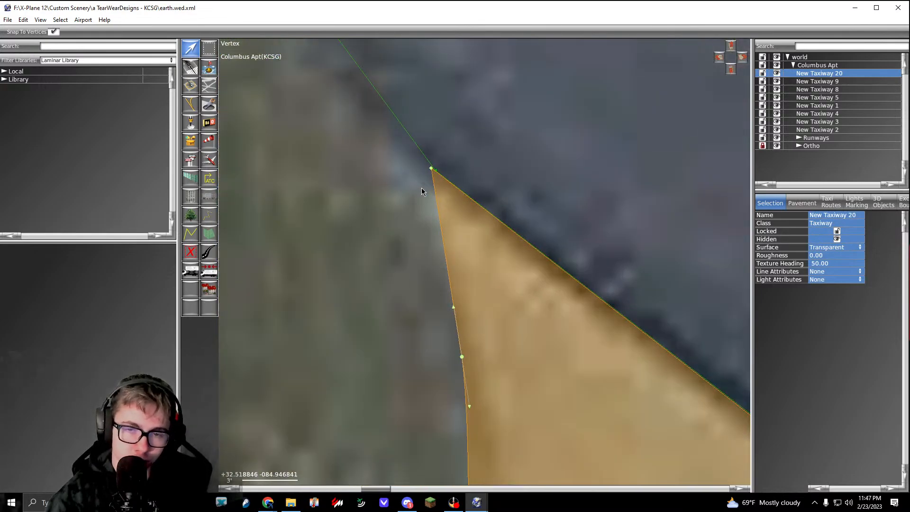
left_click_drag(431, 169, 434, 171)
Step: Snap the taxiway corner at the tip of the next grass strip onto the apron outline's vertex
scroll(435, 171, "down", 11)
right_click_drag(558, 306, 365, 165)
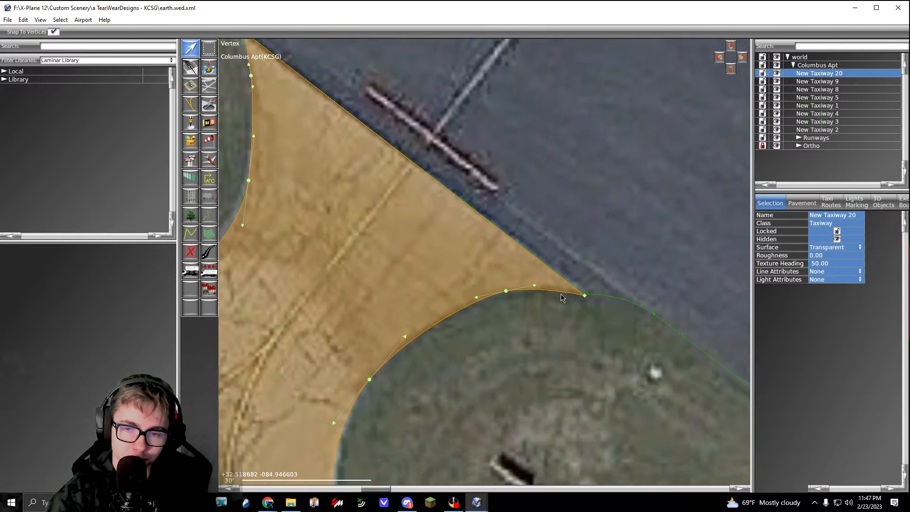
scroll(579, 295, "up", 10)
left_click(602, 300)
left_click(572, 285)
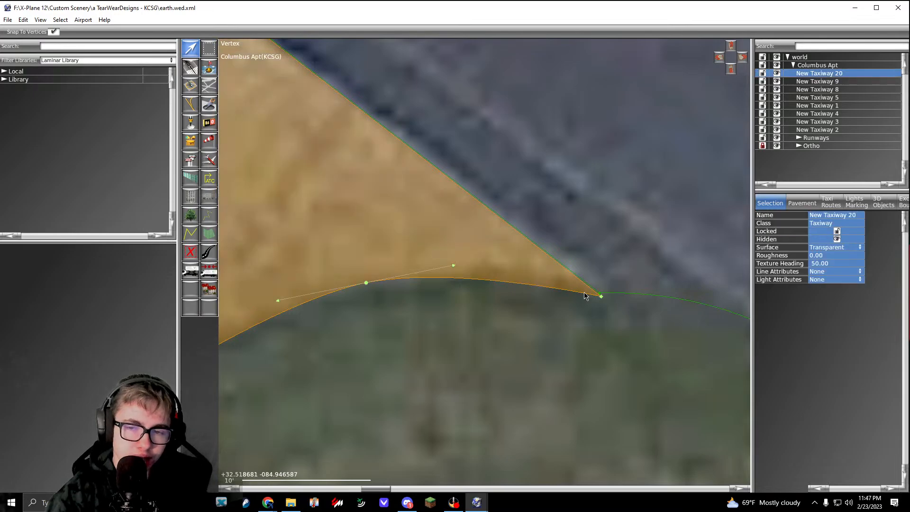
left_click_drag(601, 296, 600, 293)
scroll(563, 316, "down", 9)
right_click_drag(571, 332, 489, 236)
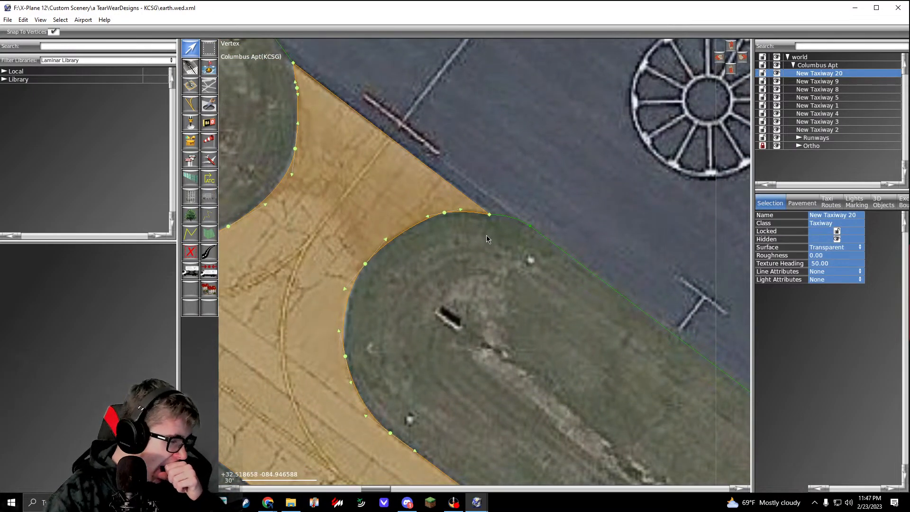
Step: Check the two apron-side corners of the next connector southeast against the adjoining apron outline's vertices
scroll(486, 235, "down", 6)
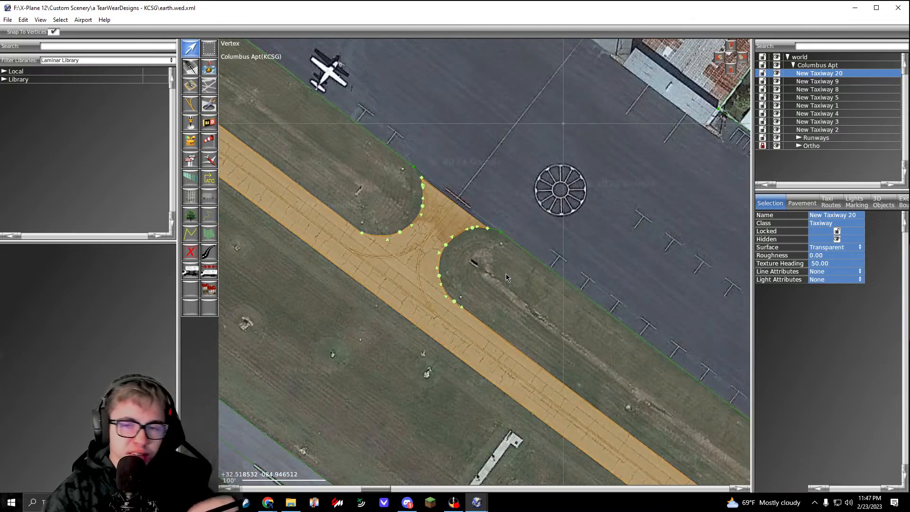
right_click_drag(729, 419, 409, 167)
scroll(587, 273, "up", 13)
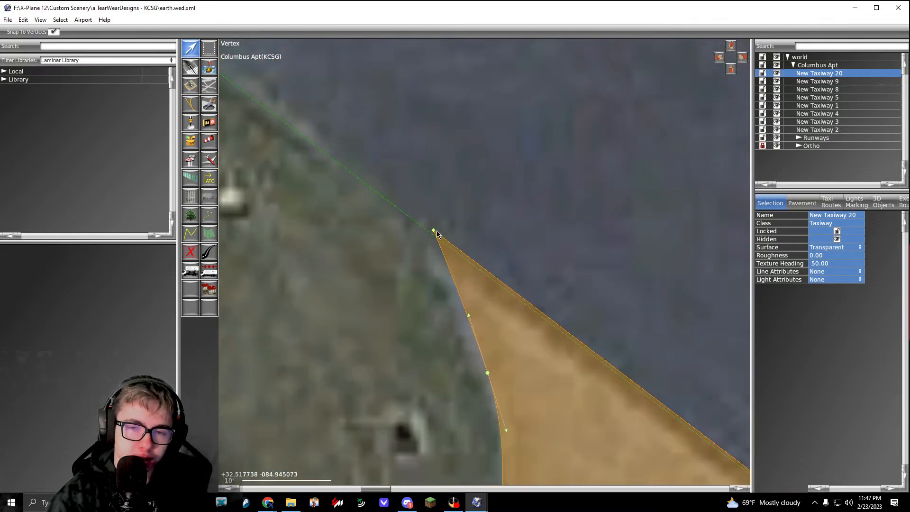
scroll(435, 234, "down", 7)
right_click_drag(694, 432, 532, 314)
scroll(531, 314, "up", 7)
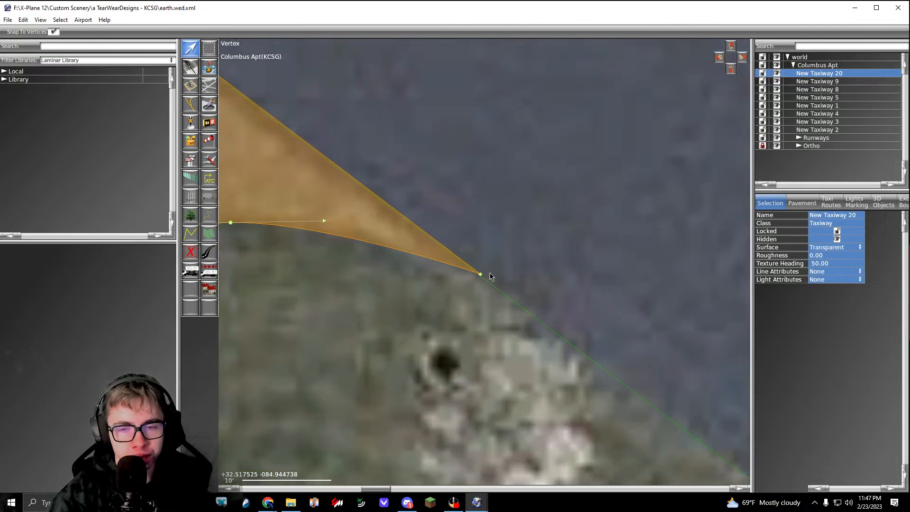
Step: Check the wide southeastern connector's corners where the taxiway meets the apron and the neighbouring grass areas
scroll(483, 314, "down", 1)
scroll(483, 314, "down", 13)
right_click_drag(522, 375, 408, 201)
right_click_drag(725, 443, 547, 291)
scroll(547, 291, "up", 5)
scroll(547, 295, "up", 6)
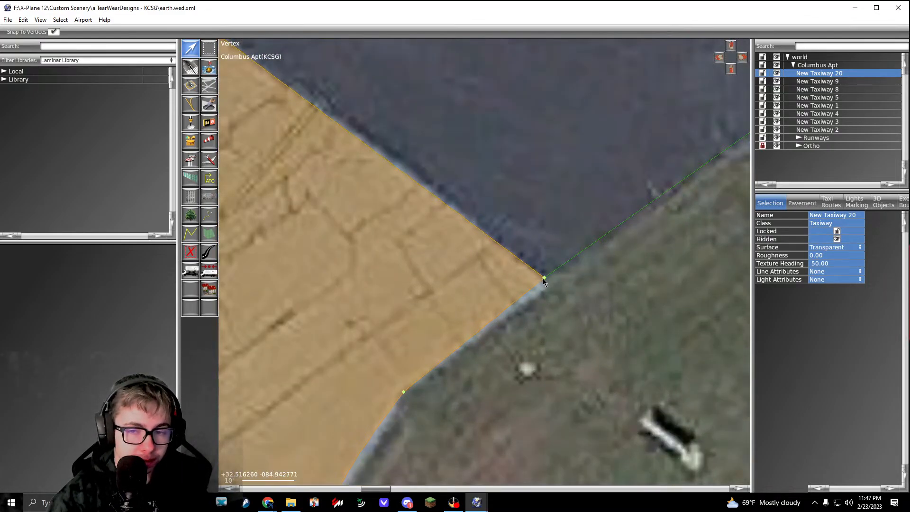
right_click_drag(455, 183, 693, 361)
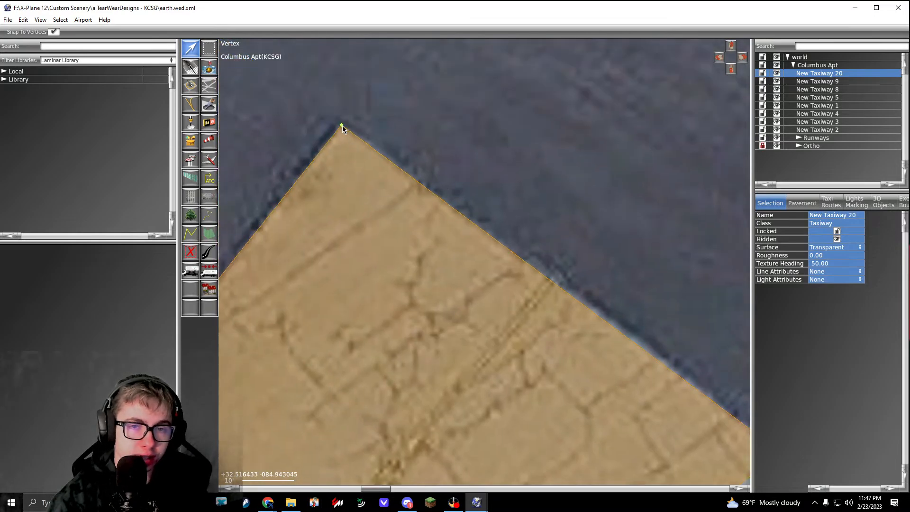
scroll(345, 126, "down", 12)
scroll(415, 148, "up", 12)
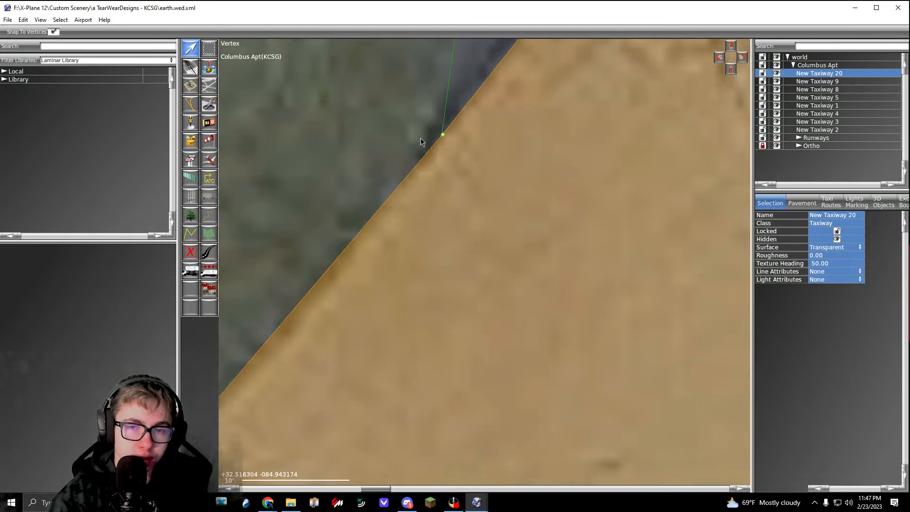
scroll(452, 138, "down", 18)
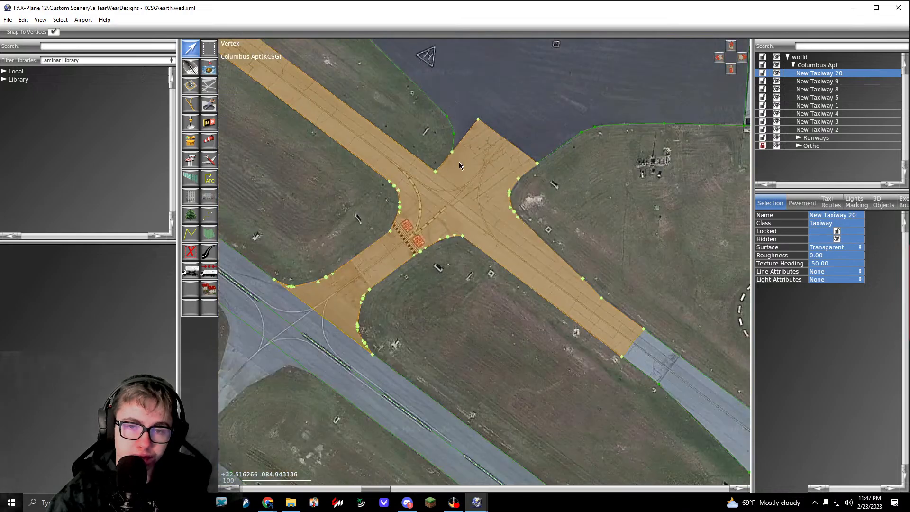
Step: Check both corners at the taxiway's southeast end against the adjoining pavement outline
right_click_drag(505, 199, 415, 165)
scroll(441, 201, "up", 7)
scroll(446, 216, "up", 6)
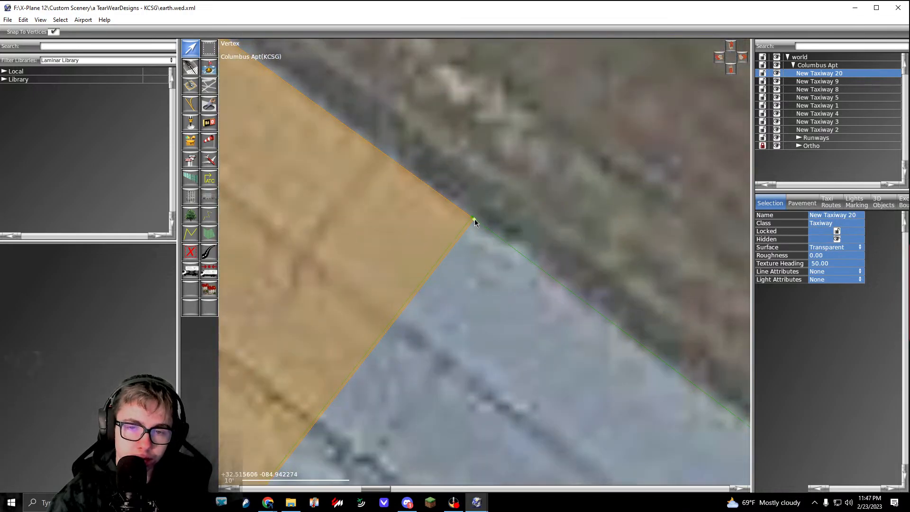
scroll(476, 223, "down", 6)
scroll(482, 274, "up", 6)
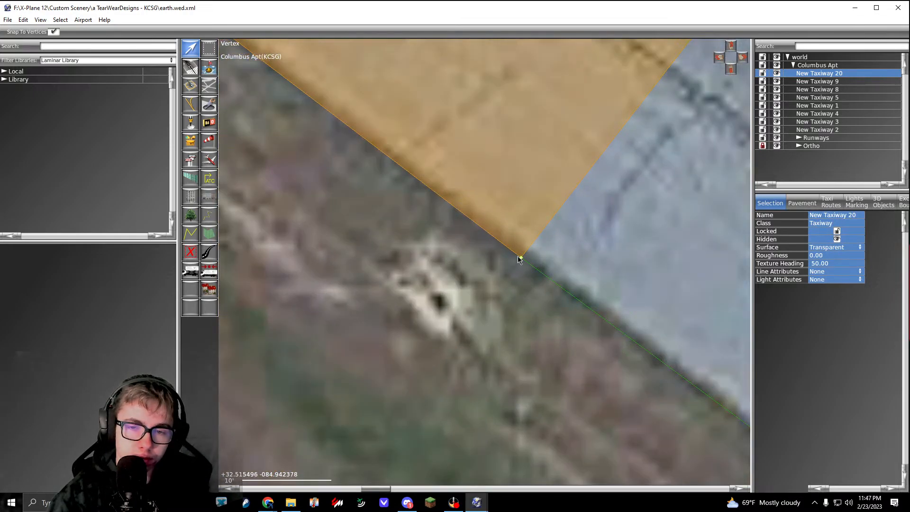
scroll(520, 260, "down", 15)
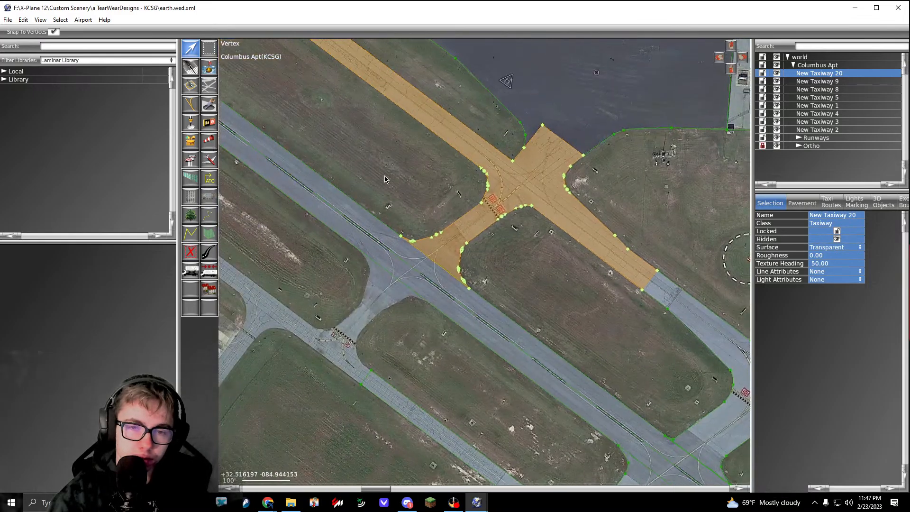
Step: Select all the taxiways from New Taxiway 20 to New Taxiway 2 to review their coverage across the whole airport
right_click_drag(289, 95, 698, 391)
left_click(699, 391)
left_click(815, 75)
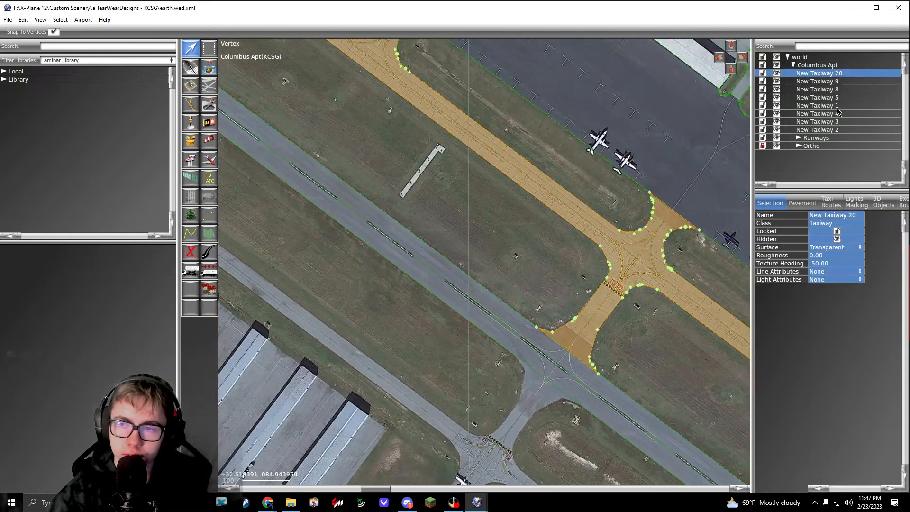
left_click(837, 130, "shift")
scroll(480, 226, "down", 8)
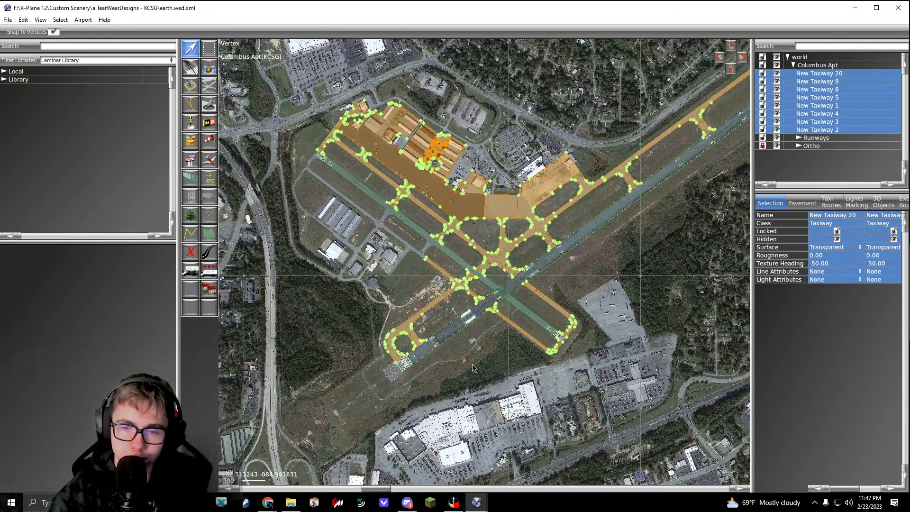
Step: Start a new transparent taxiway outline at the runway threshold's west corner and add a vertex beside the southwestern connector's hold line
scroll(322, 204, "up", 8)
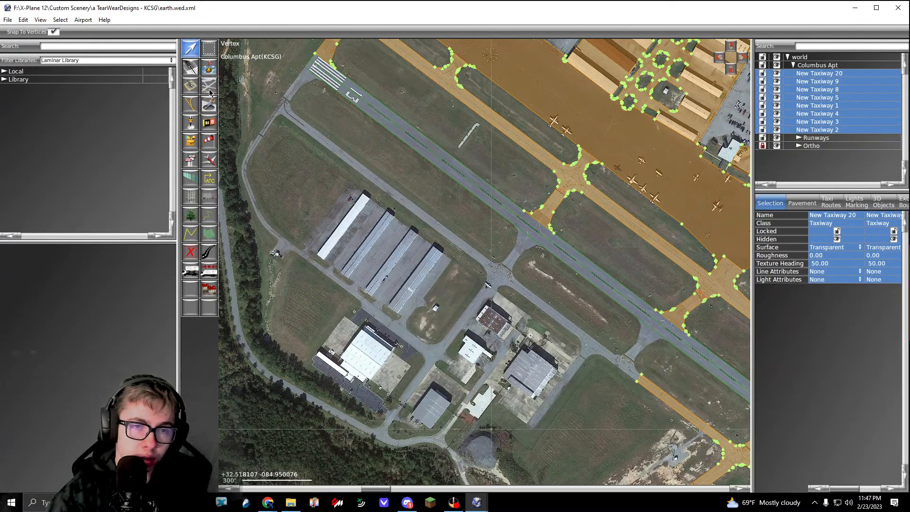
left_click(209, 89)
right_click_drag(307, 69, 387, 183)
scroll(387, 182, "up", 13)
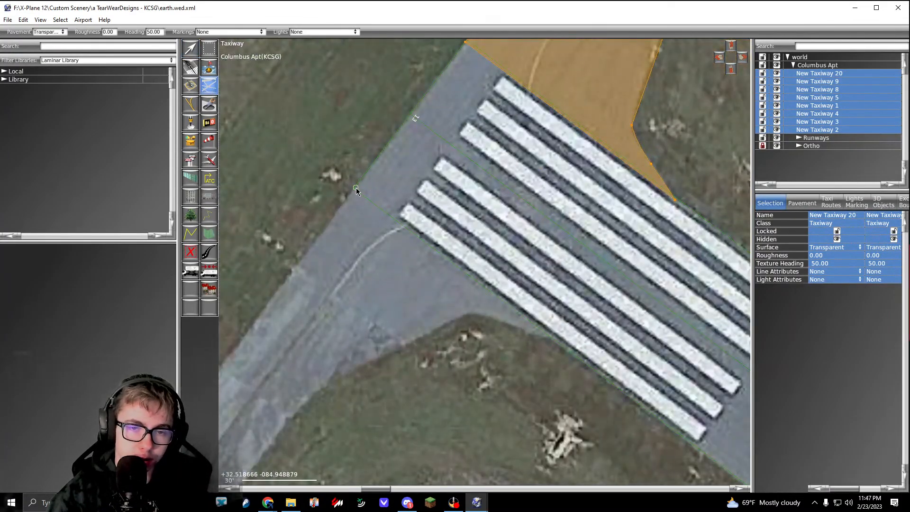
scroll(356, 188, "down", 7)
right_click_drag(323, 220, 391, 178)
scroll(346, 245, "up", 5)
right_click_drag(346, 245, 447, 158)
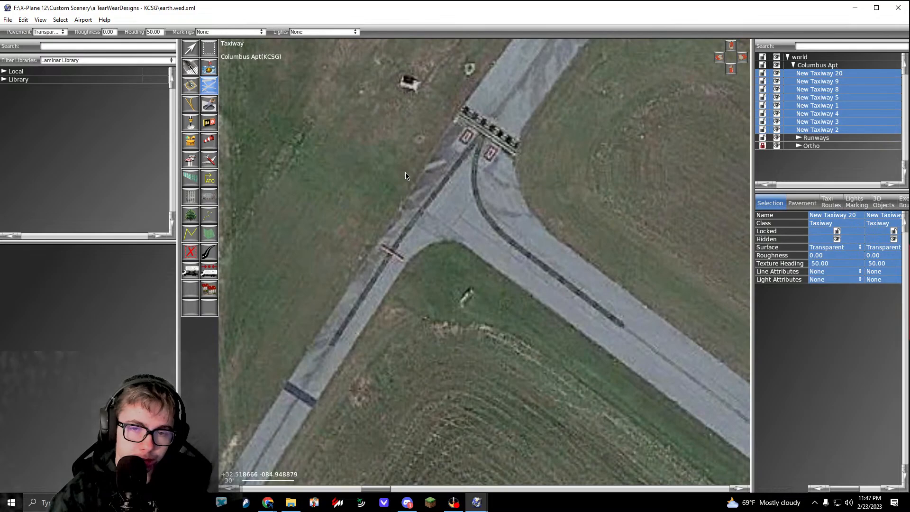
left_click(448, 124)
Step: Follow the southwestern pavement's northwest edge past the hold line with two segments of about 138 ft and 139 ft
right_click_drag(271, 361, 451, 153)
left_click(385, 247)
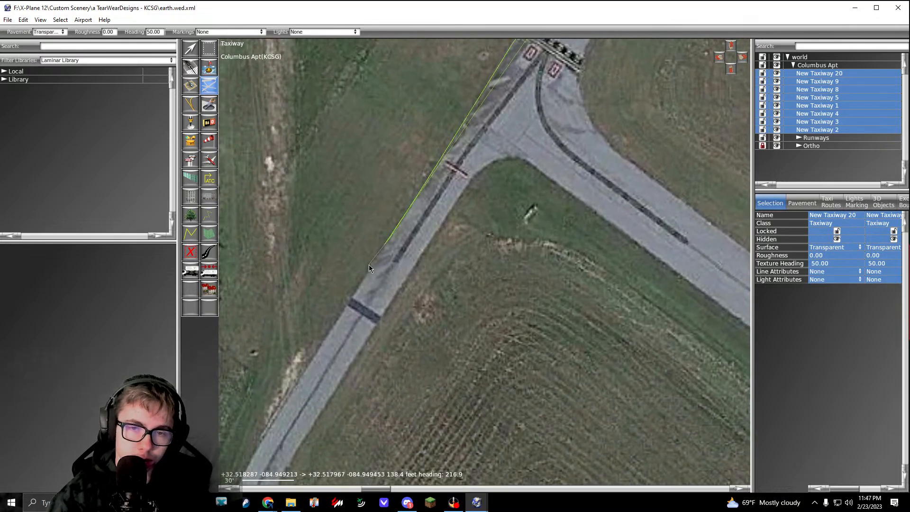
right_click_drag(369, 266, 435, 190)
left_click(354, 306)
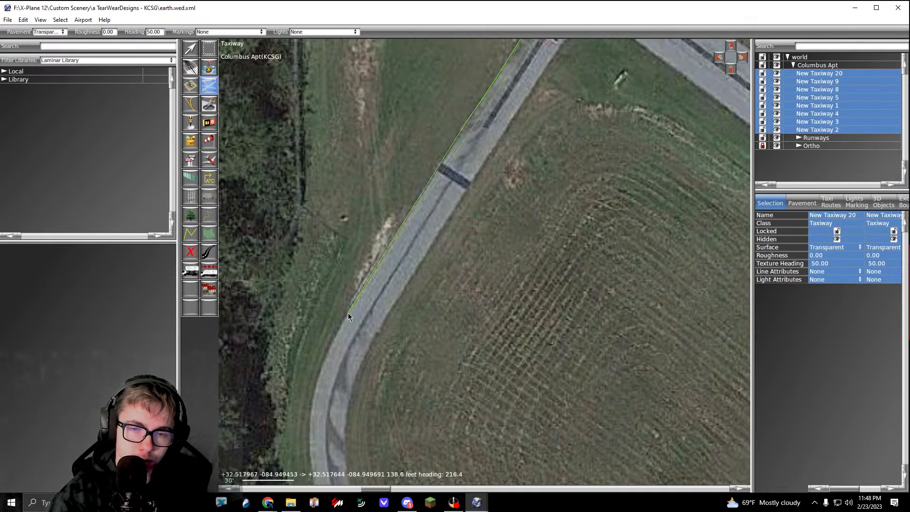
right_click_drag(348, 312, 453, 201)
left_click_drag(422, 254, 424, 282, "alt")
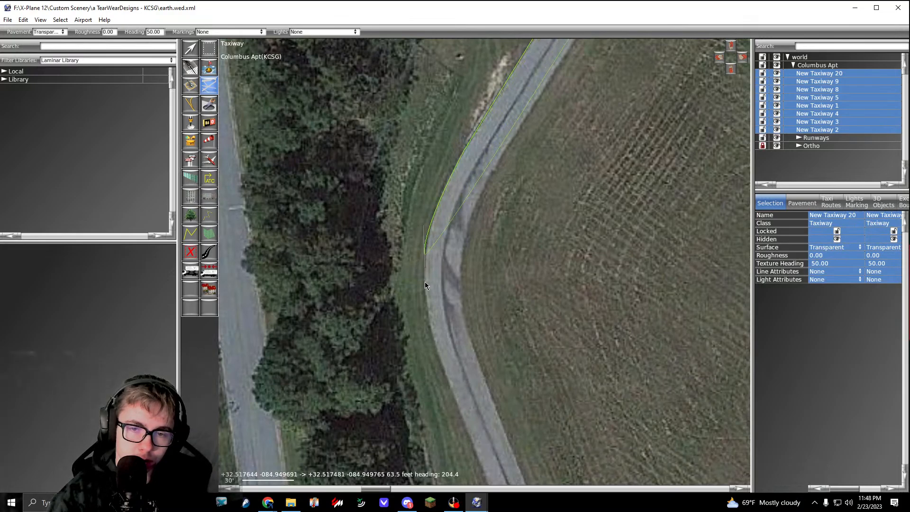
mouse_move(438, 255)
right_mouse_down()
mouse_move(423, 201)
mouse_move(441, 242)
right_mouse_up()
key("BackSpace")
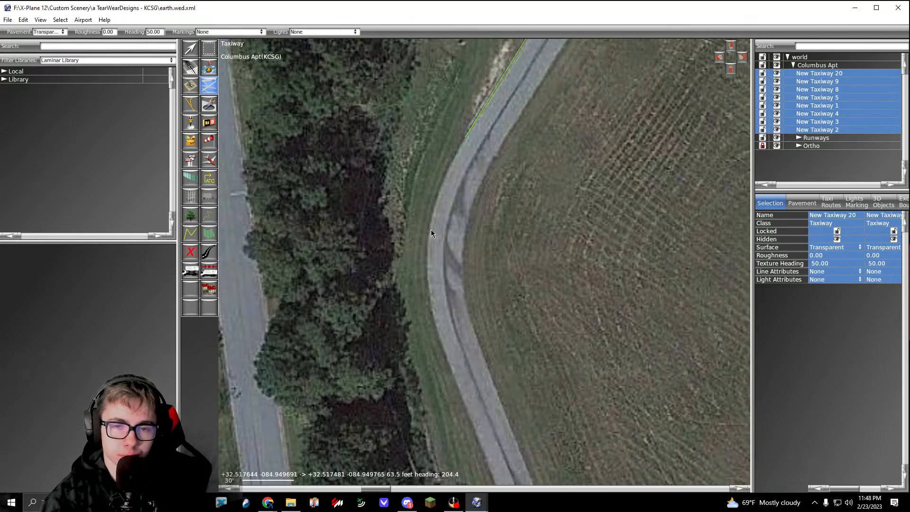
Step: Trace the outside of the pavement's western bend and its southeast run with curved vertices, including a segment of about 127 ft
left_click_drag(432, 229, 423, 274, "alt")
right_click_drag(455, 358, 447, 206)
scroll(447, 287, "down", 3)
scroll(442, 215, "up", 2)
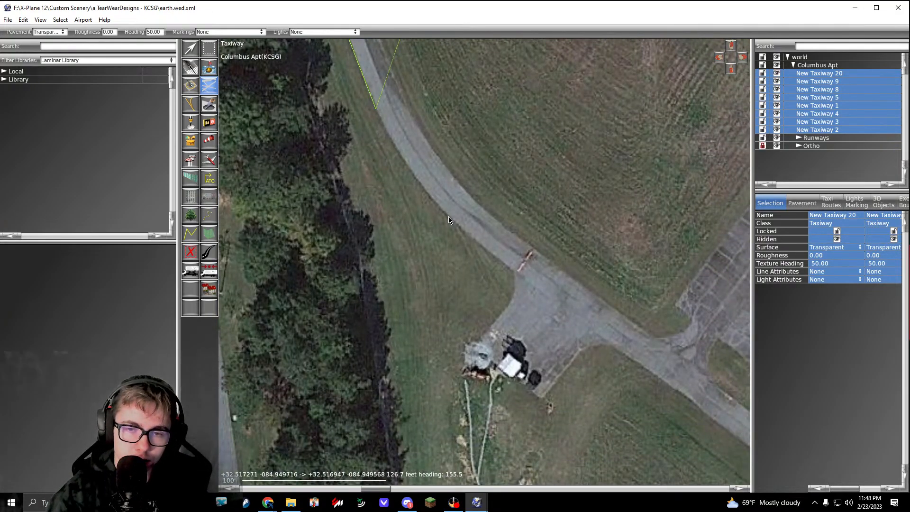
left_click_drag(452, 219, 494, 265, "alt")
Step: Continue the outline southeast along the grass edge and add two vertices where the pavement meets the dark connector
right_click_drag(679, 397, 405, 238)
scroll(474, 309, "down", 2)
scroll(398, 243, "up", 3)
left_click(398, 243)
left_click(404, 239)
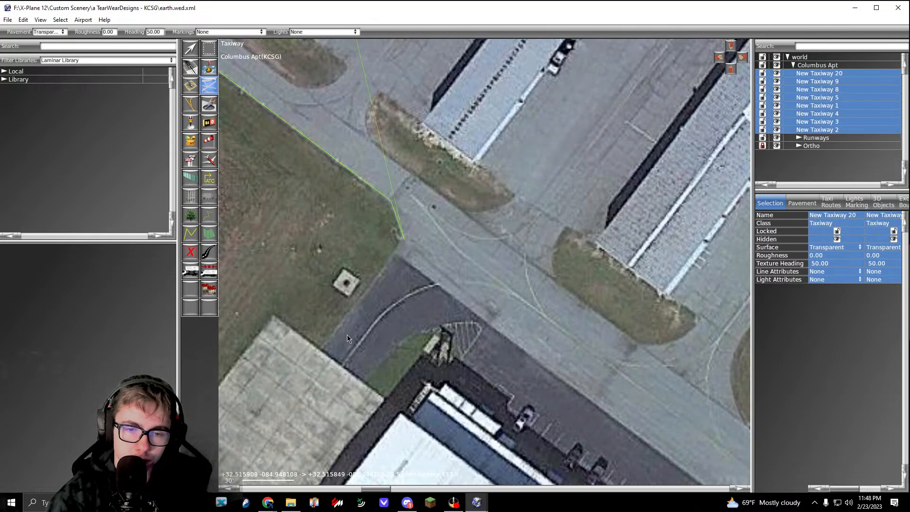
Step: Follow the dark connector about 79 ft, then the concrete pad's northwest edge about 162 ft, and outline the small tab at its west corner
left_click(323, 349)
right_click_drag(288, 346, 403, 302)
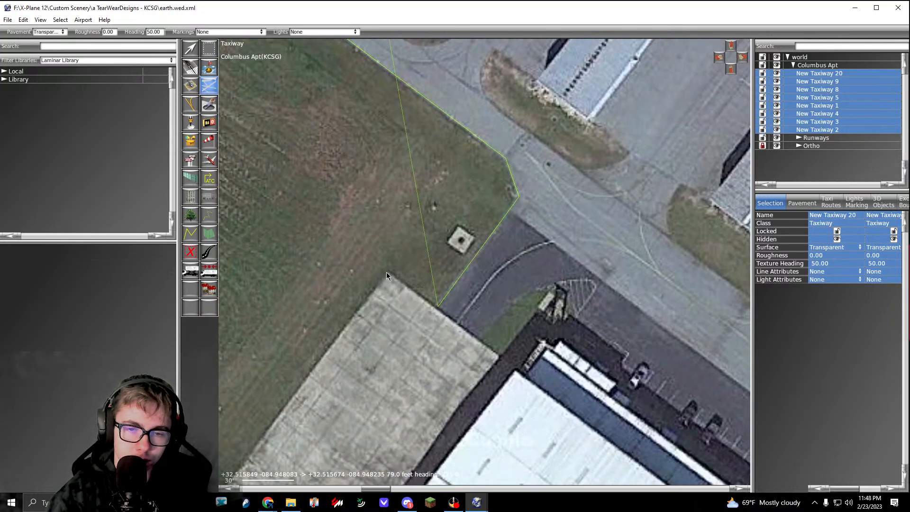
left_click(386, 273)
right_click_drag(271, 471, 449, 288)
left_click(398, 315)
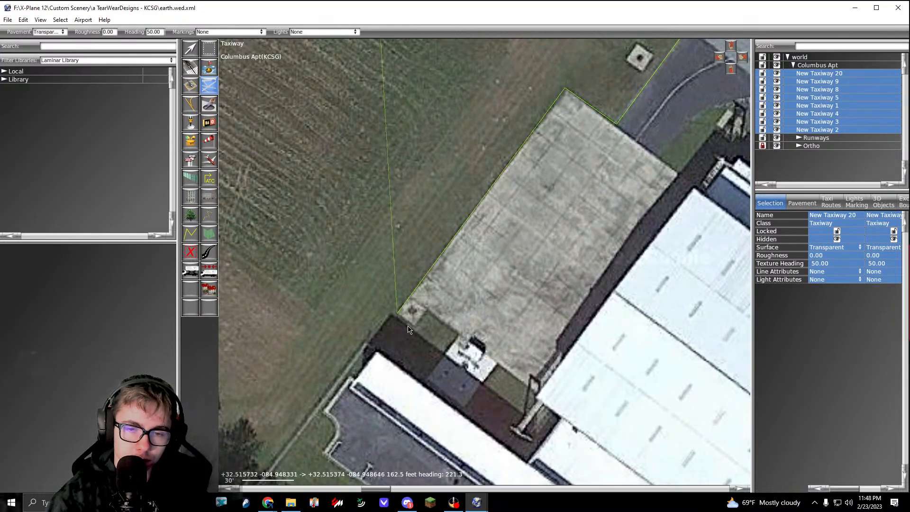
left_click(415, 326)
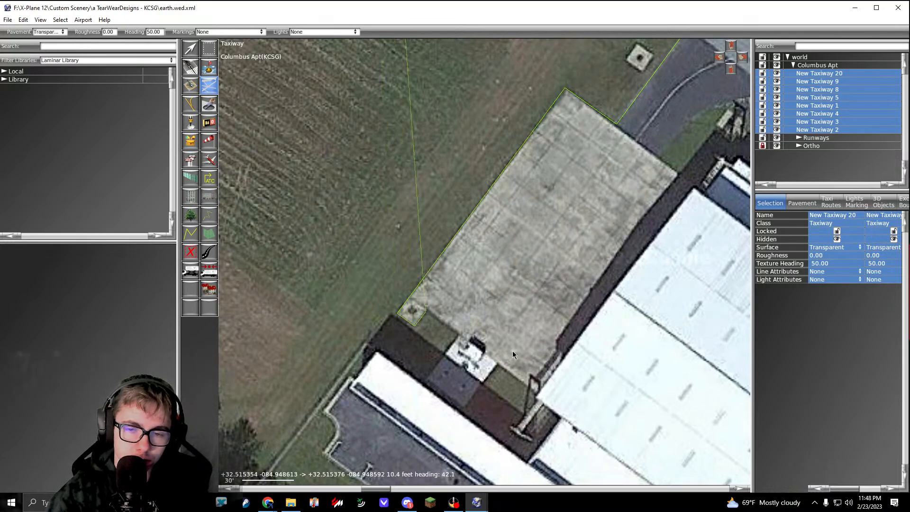
Step: Run the outline about 345 ft southeast to the second concrete pad's south corner, then around its east corner and about 36 ft northwest
right_click_drag(512, 355, 343, 184)
right_click_drag(601, 396, 376, 196)
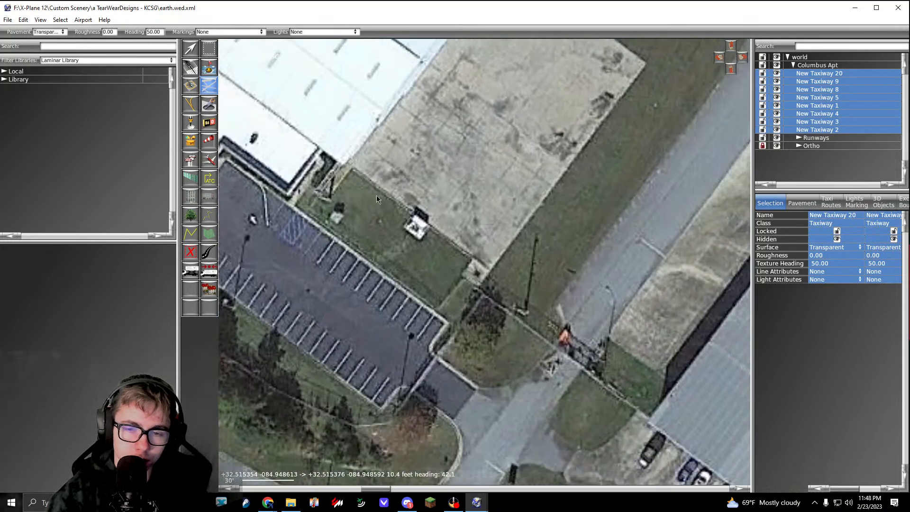
left_click(487, 274)
right_click_drag(578, 178, 464, 318)
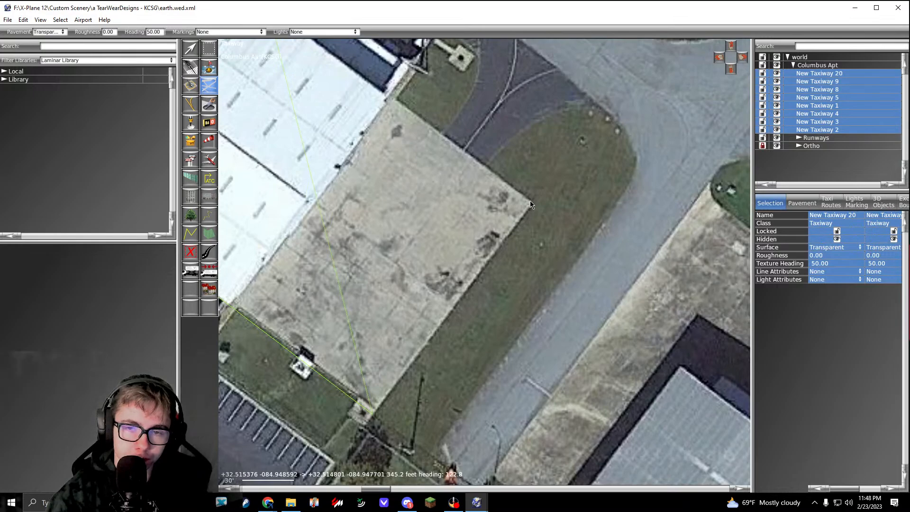
left_click(531, 201)
left_click(482, 164)
Step: Curve the outline around the rounded northern end of the grass island beside the second pad, finishing with a segment of about 52 ft
right_click_drag(503, 150, 421, 236)
scroll(453, 209, "up", 2)
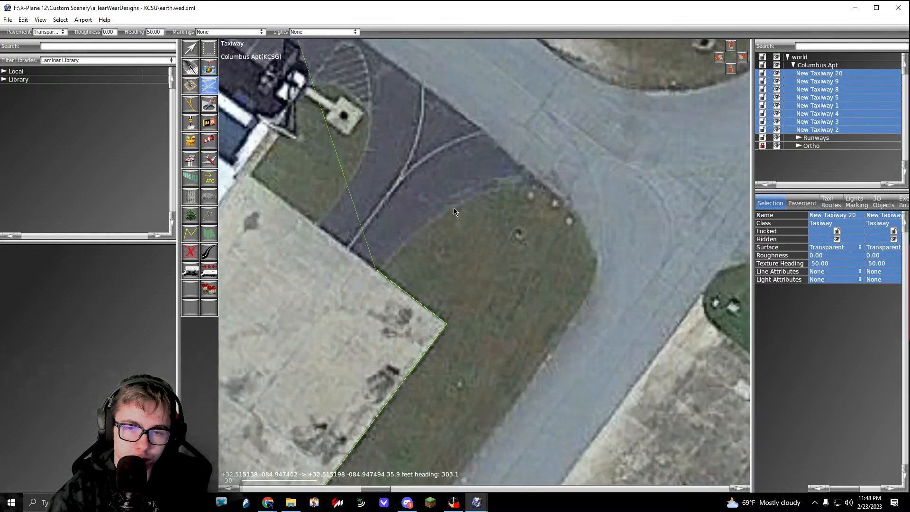
left_click(457, 204)
left_click_drag(545, 185, 556, 190)
right_click_drag(562, 217, 507, 142)
right_click_drag(543, 200, 577, 124)
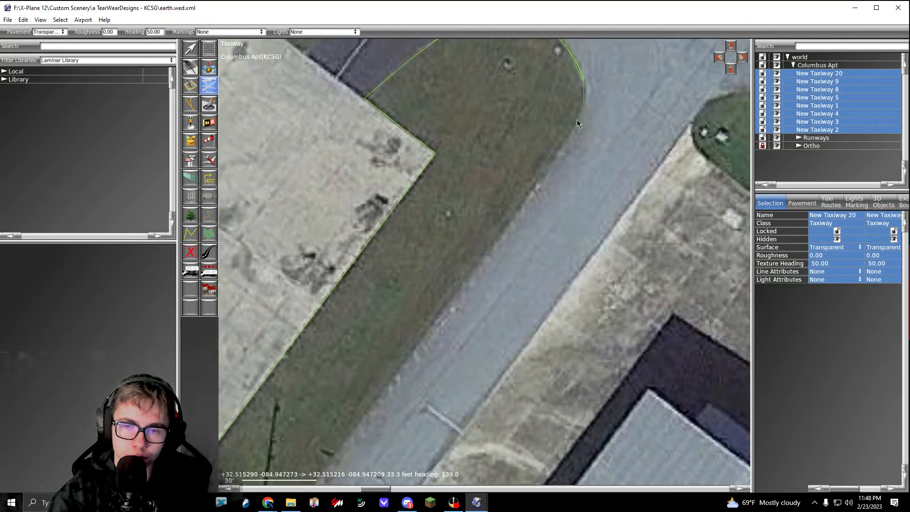
left_click_drag(530, 198, 494, 243)
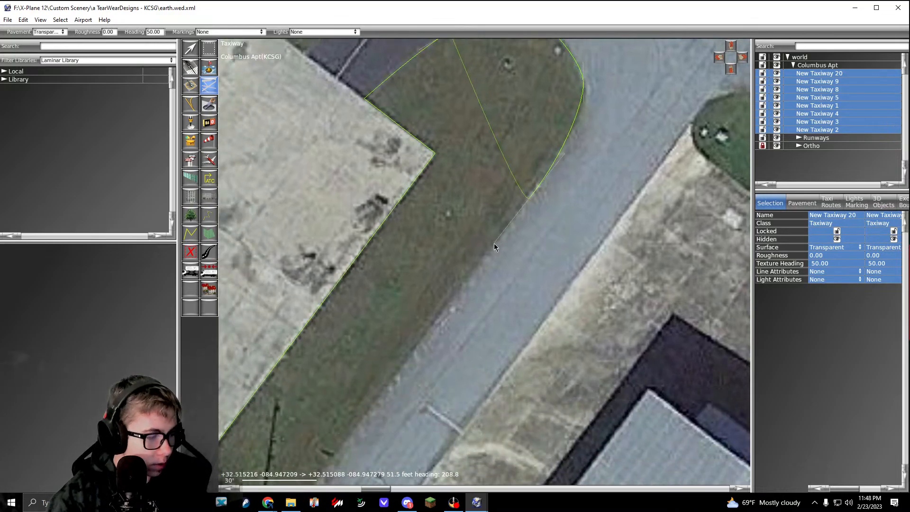
Step: Extend the outline down the road's northwest edge to the gate, across the road, and about 13 ft along its far side
scroll(491, 249, "down", 6)
right_click_drag(423, 349, 439, 310)
scroll(438, 309, "up", 4)
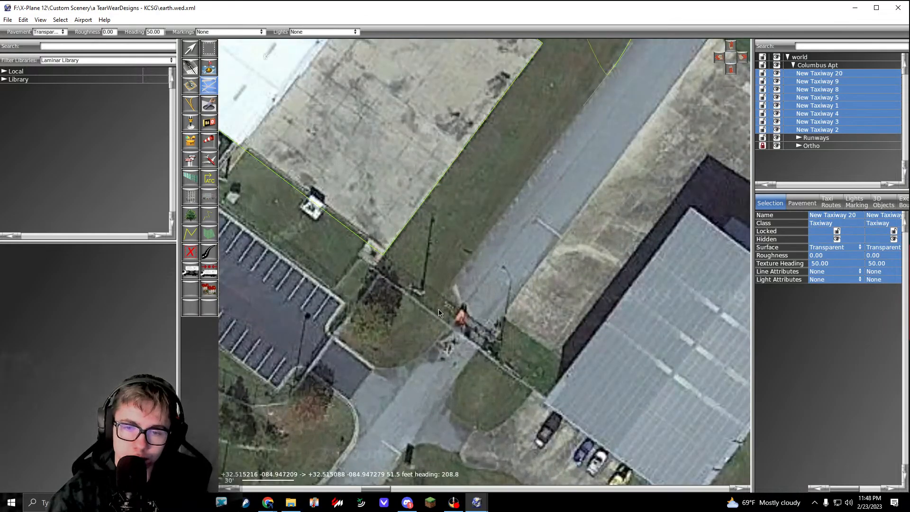
left_click(443, 300)
left_click(488, 332)
left_click(503, 316)
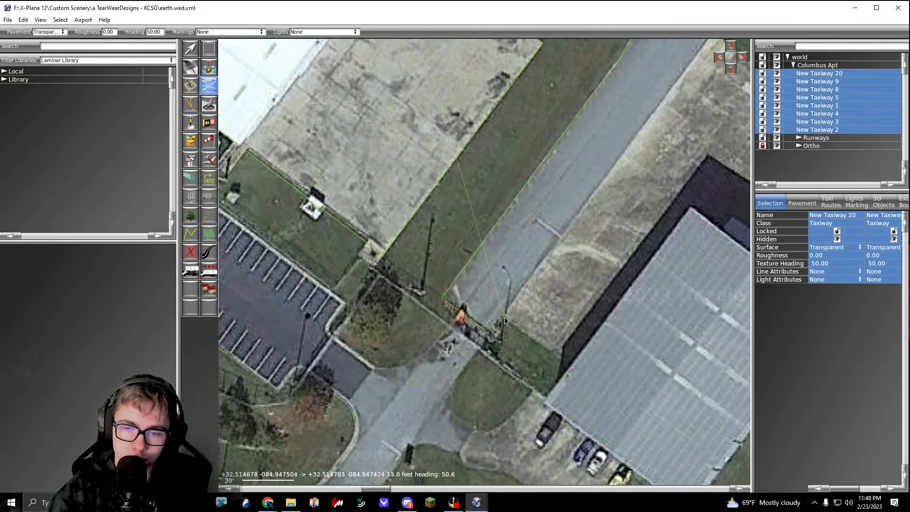
Step: Carry the outline about 153 ft southeast across the grey hangar, to its east corner, and around the concrete apron's outer edge for 85 ft
right_click_drag(687, 449, 535, 331)
left_click(567, 356)
right_click_drag(662, 216, 534, 298)
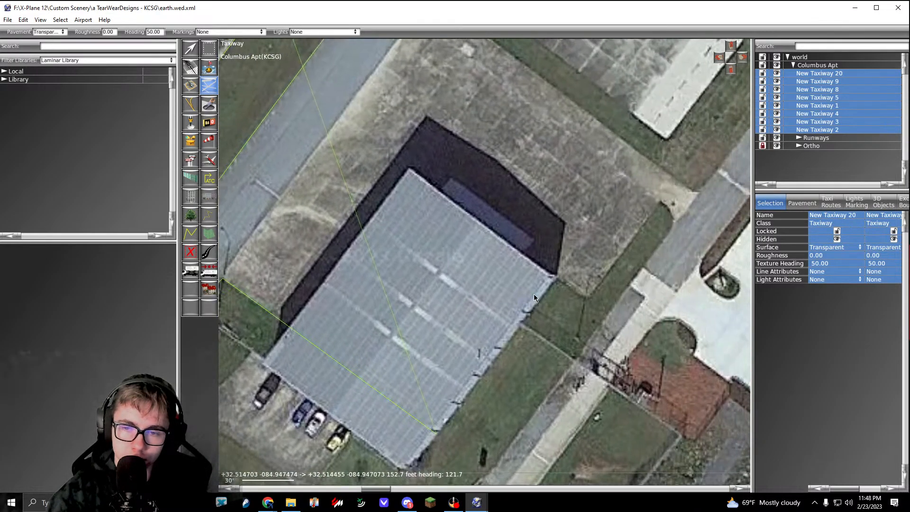
left_click(553, 279)
left_click(592, 297)
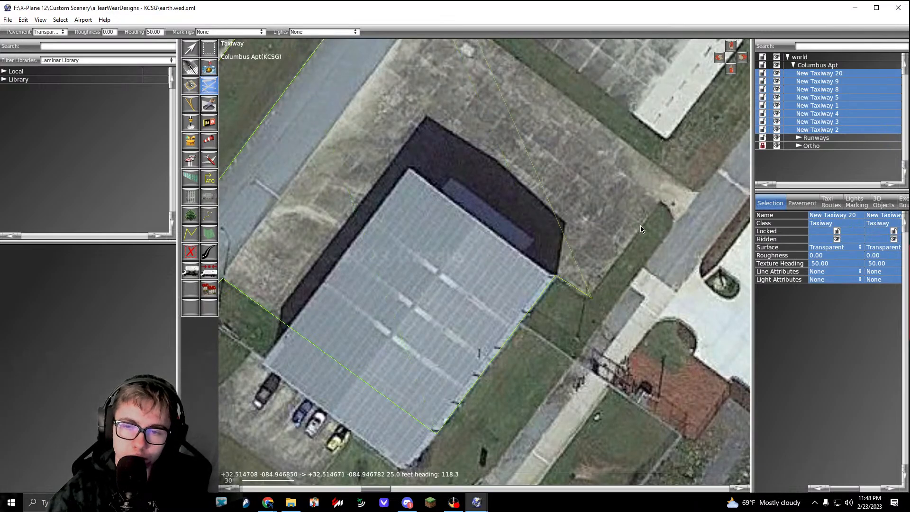
left_click(675, 177)
Step: Follow the apron's northeast edge and curve the outline around the grass strip's northwest tip with segments of about 18 and 35 ft
right_click_drag(554, 90, 621, 207)
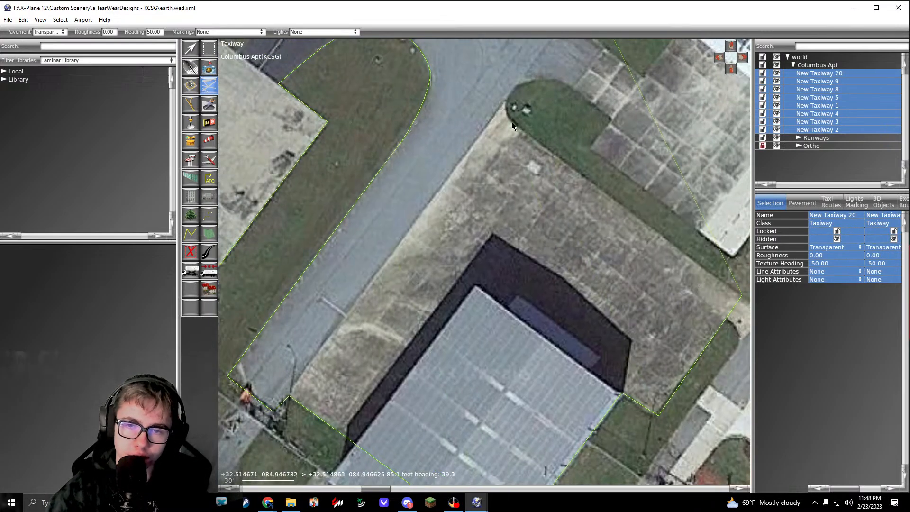
scroll(511, 123, "up", 4)
left_click(499, 186)
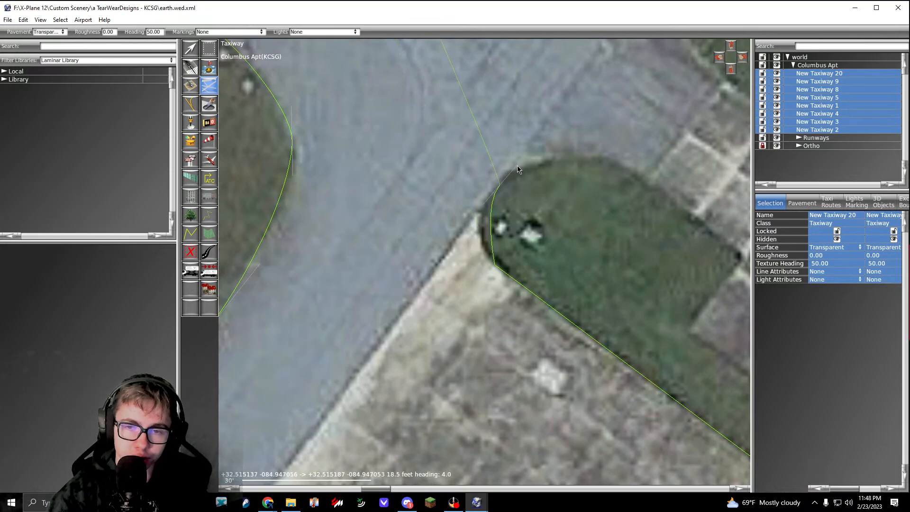
left_click_drag(518, 170, 542, 163)
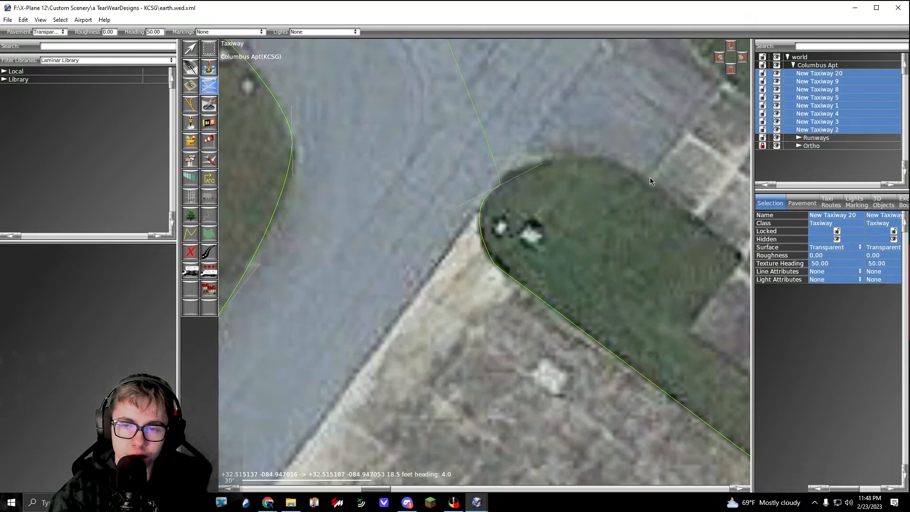
scroll(711, 227, "down", 2)
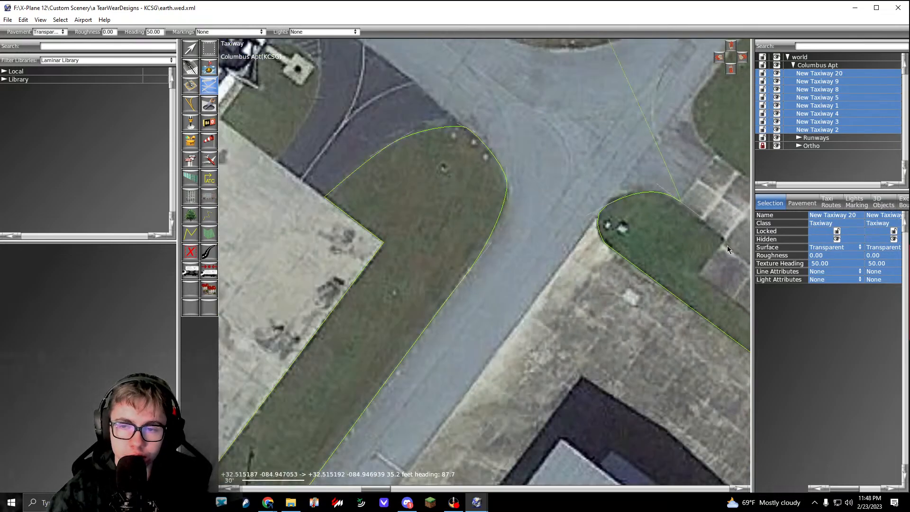
Step: Trace the grass strip's notched corner and its northeast edge for about 102 ft to the narrow white building's south corner
middle_click_drag(727, 246, 445, 151)
scroll(445, 143, "up", 3)
left_click(440, 144)
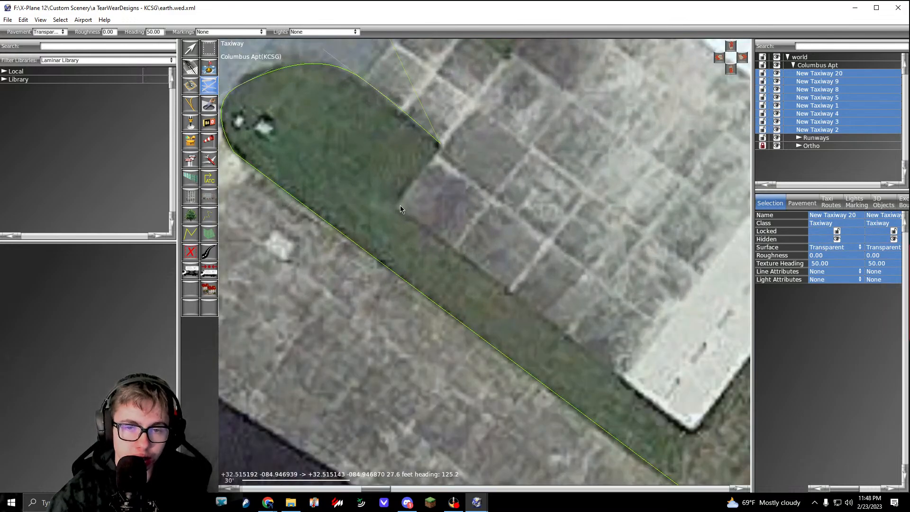
left_click(399, 206)
scroll(400, 206, "down", 5)
middle_click_drag(534, 288, 439, 218)
scroll(414, 218, "up", 4)
left_click(413, 218)
Step: Trace the narrow white building's southeast side and its 25 ft angled end, then the parking area's southwest edge to the road
middle_click_drag(498, 140, 413, 265)
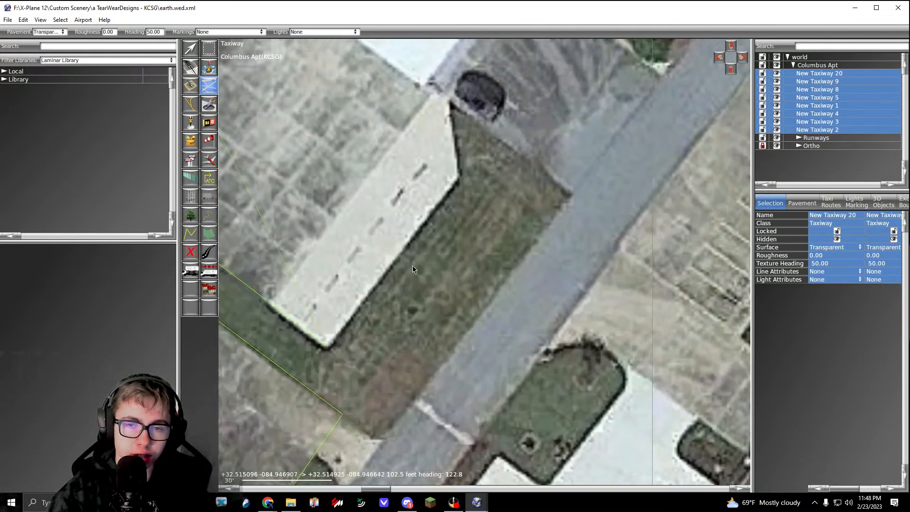
left_click(460, 176)
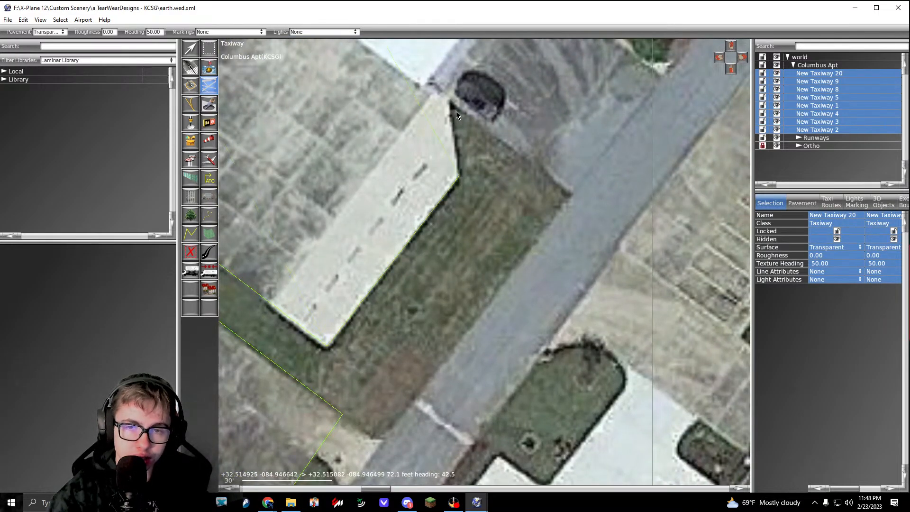
left_click(574, 197)
Step: Follow the parking area's edge along the road, then run the outline about 142 ft northwest across the white hangar
scroll(573, 194, "down", 5)
scroll(542, 221, "up", 4)
middle_click_drag(617, 129, 555, 299)
left_click(524, 252)
scroll(388, 187, "down", 4)
scroll(343, 165, "up", 3)
left_click(349, 166)
Step: Extend the outline along the hangar's northwest wall to the adjoining grass patch's south corner, then about 38 ft along the grass edge
middle_click_drag(342, 198, 489, 121)
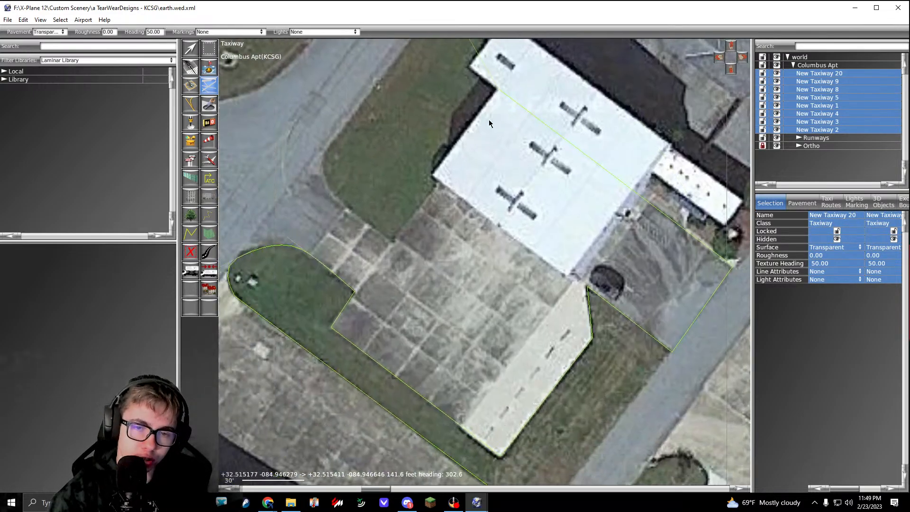
middle_click_drag(393, 249, 425, 279)
scroll(425, 279, "up", 4)
left_click(416, 275)
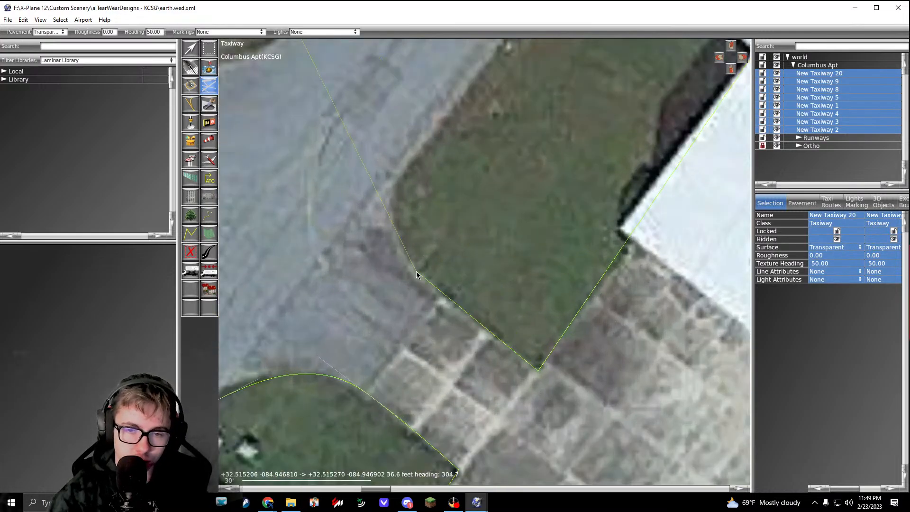
key("BackSpace")
left_click(410, 271)
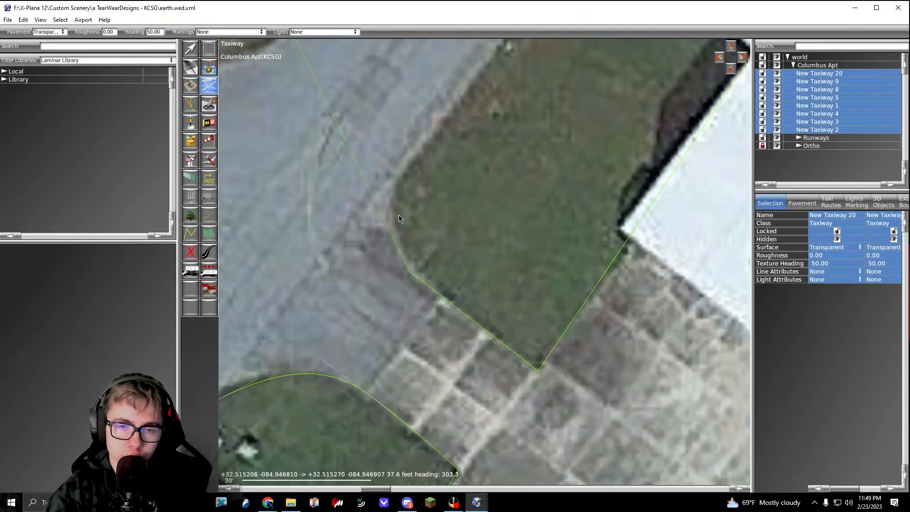
Step: Curve the outline around the grass patch's western end and follow its road-side edge about 99 ft to the patch's north corner
left_click_drag(393, 206, 444, 115)
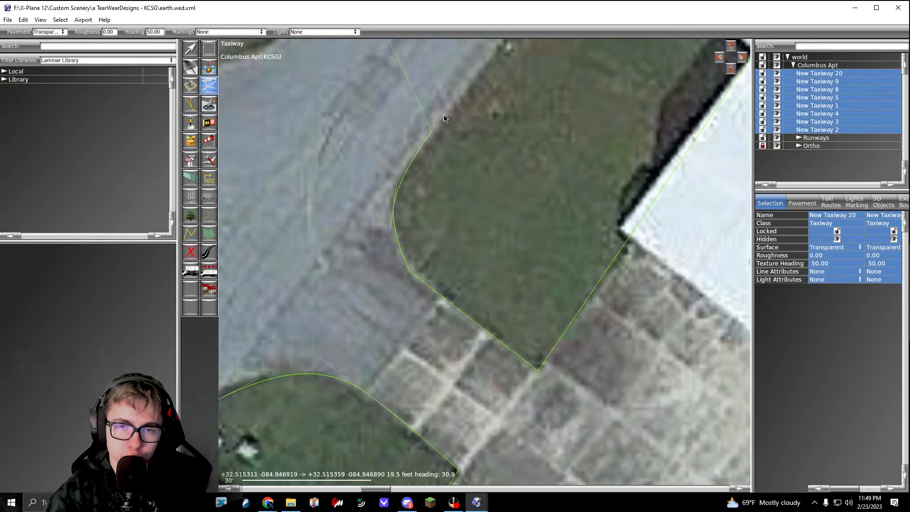
scroll(473, 99, "down", 3)
middle_click_drag(473, 98, 334, 277)
scroll(420, 178, "up", 3)
left_click(369, 194)
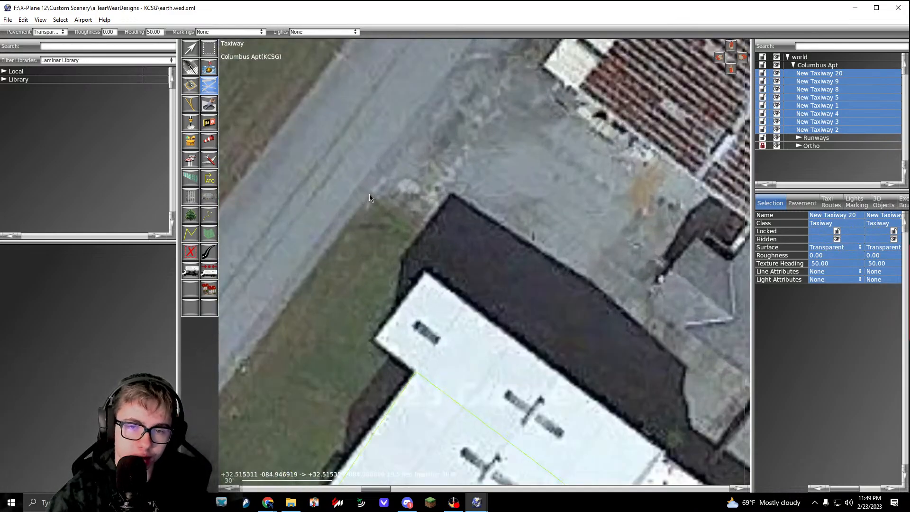
Step: Curve the outline from the grass patch's north corner around to the white hangar's northern corner
scroll(374, 199, "down", 3)
middle_click_drag(459, 265, 409, 220)
scroll(410, 218, "down", 5)
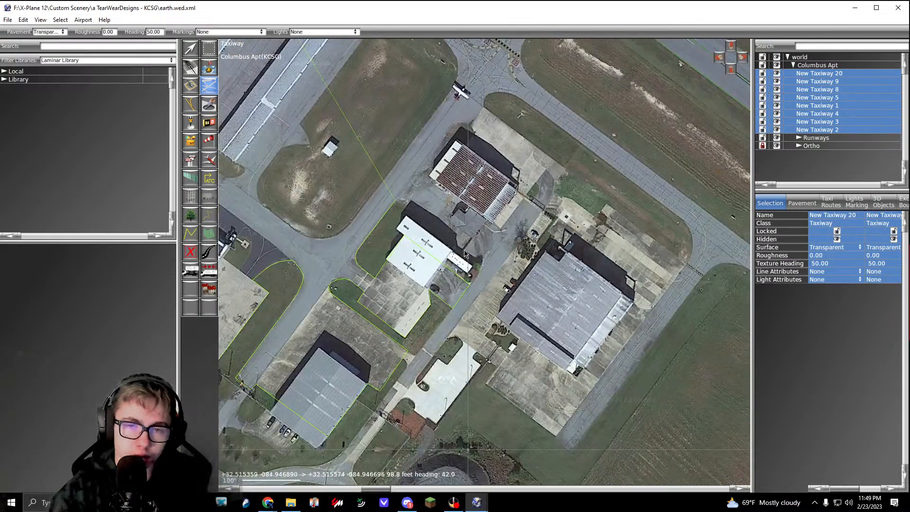
scroll(423, 214, "down", 5)
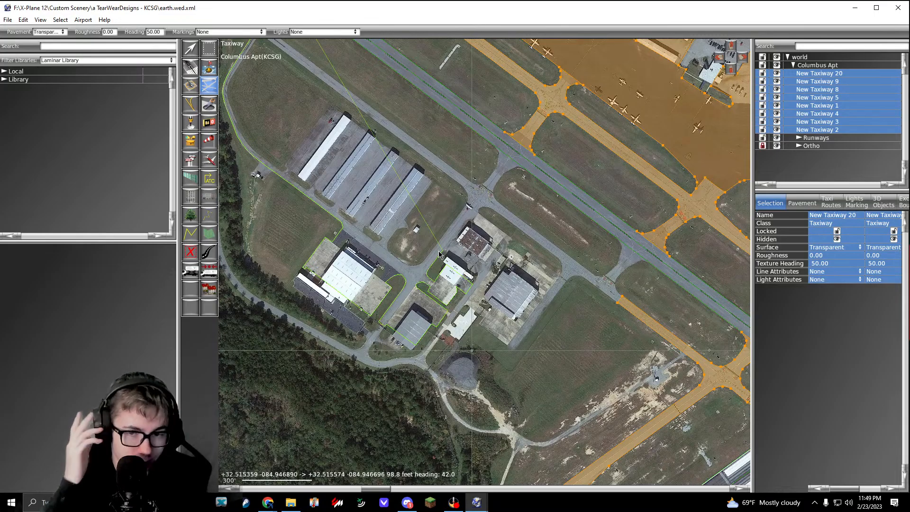
scroll(412, 244, "up", 8)
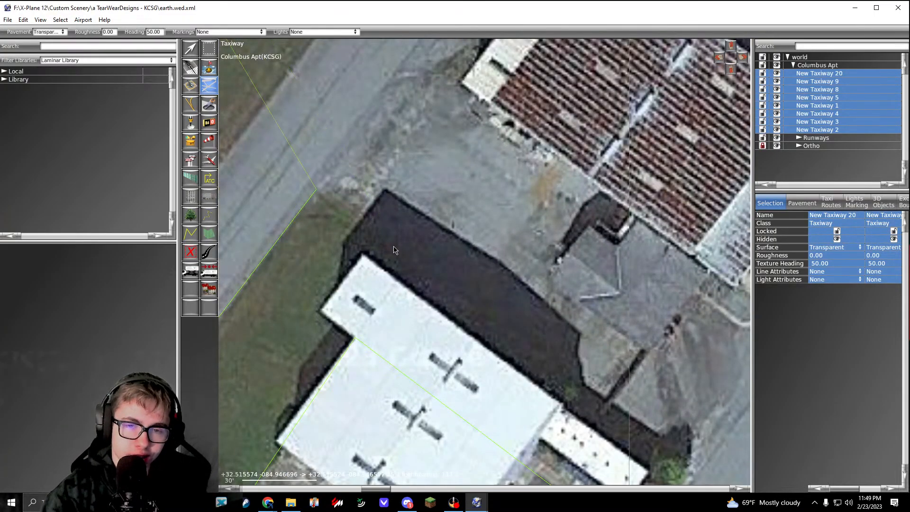
left_click_drag(394, 245, 402, 259)
Step: Extend the outline about 140 ft southeast along the white hangar's northeast side and past its annex to the road's edge
right_click_drag(514, 367, 353, 220)
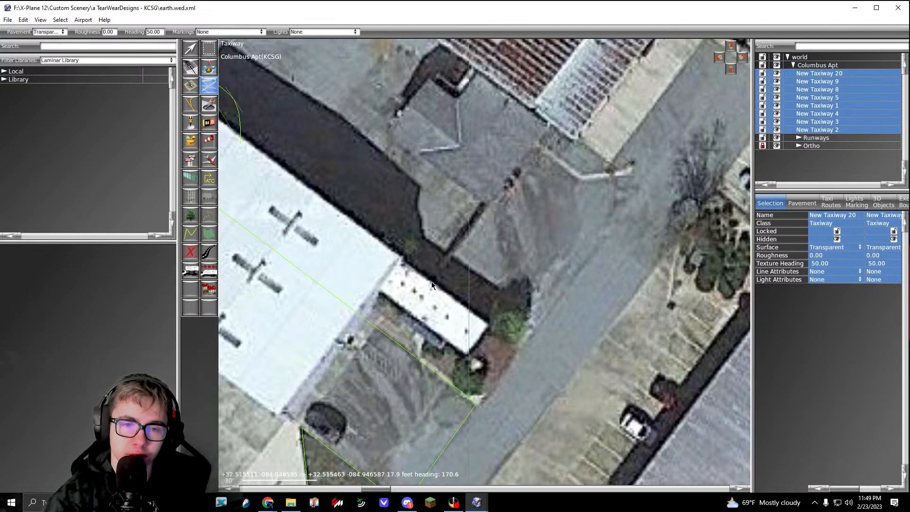
right_click_drag(431, 282, 474, 258)
scroll(527, 310, "down", 6)
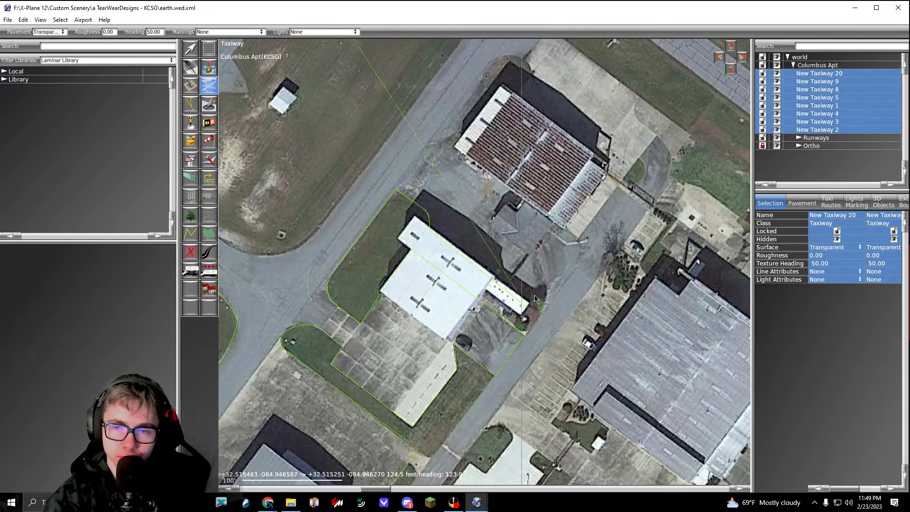
scroll(506, 310, "up", 6)
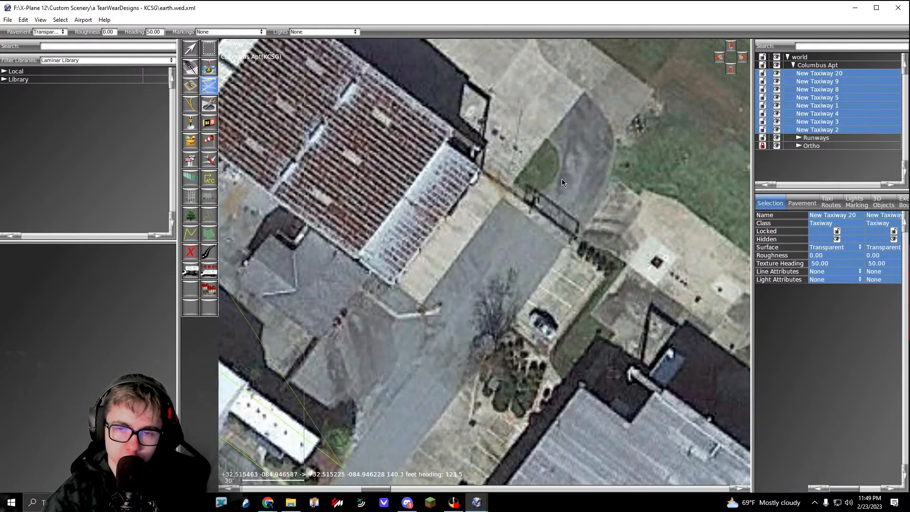
right_click_drag(561, 183, 523, 230)
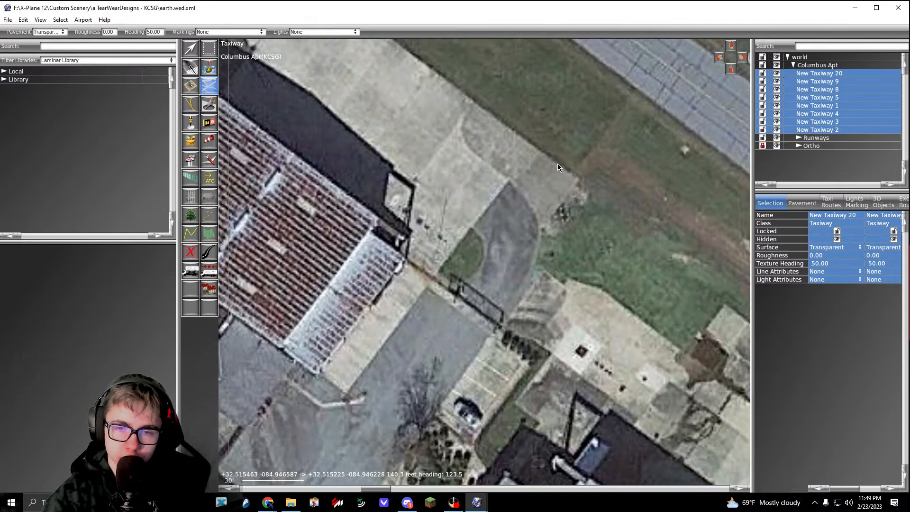
Step: Extend the outline about 235 ft northeast to the concrete apron's east corner, then about 166 ft northwest to its north corner
scroll(521, 161, "down", 4)
scroll(478, 158, "up", 4)
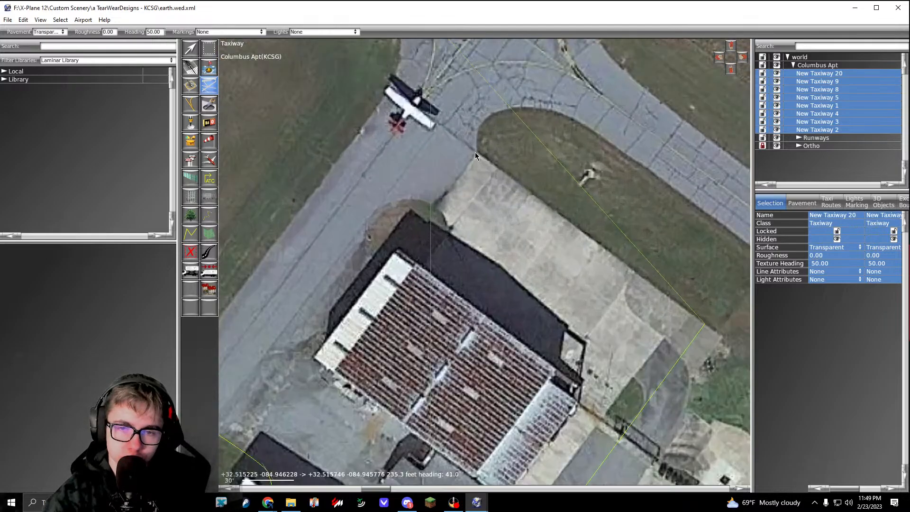
scroll(474, 152, "down", 8)
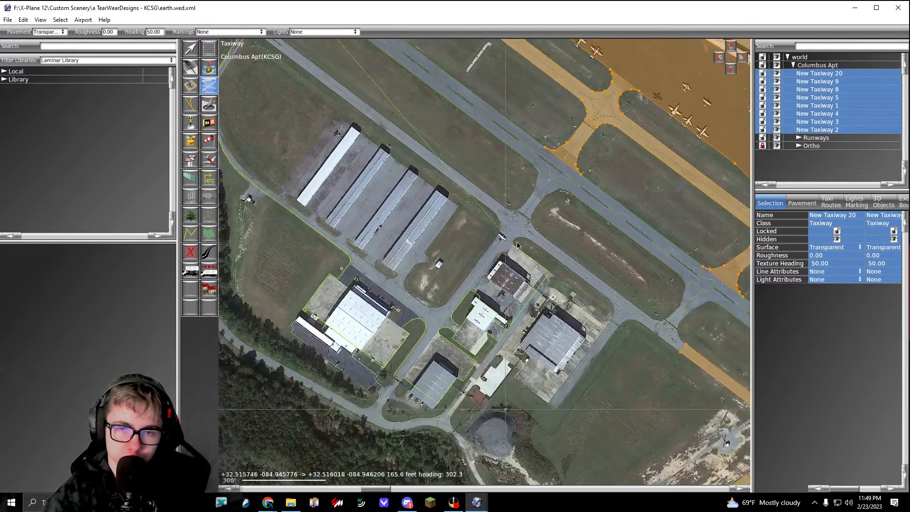
scroll(518, 246, "down", 2)
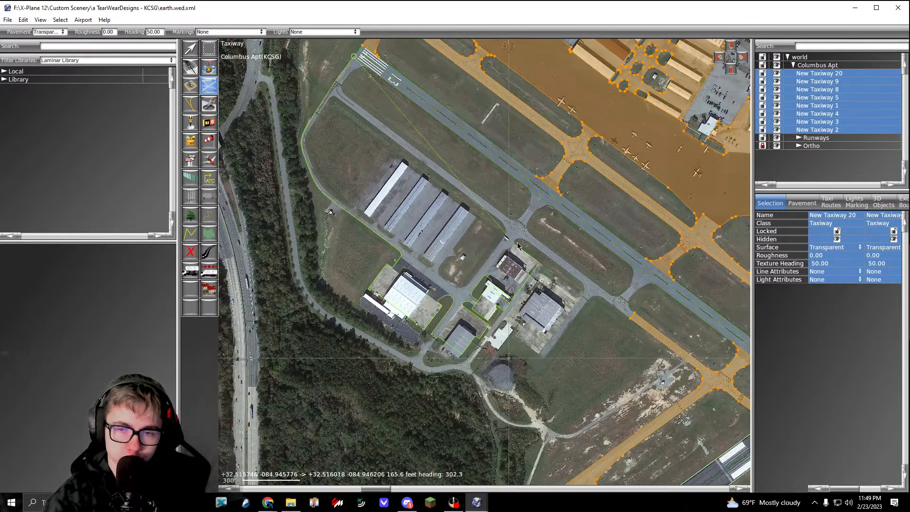
scroll(517, 246, "up", 10)
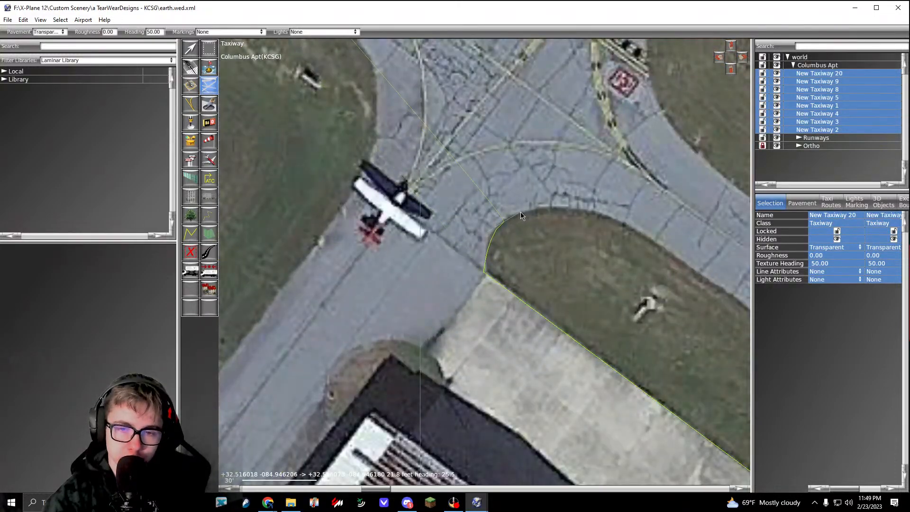
left_click_drag(520, 212, 525, 211)
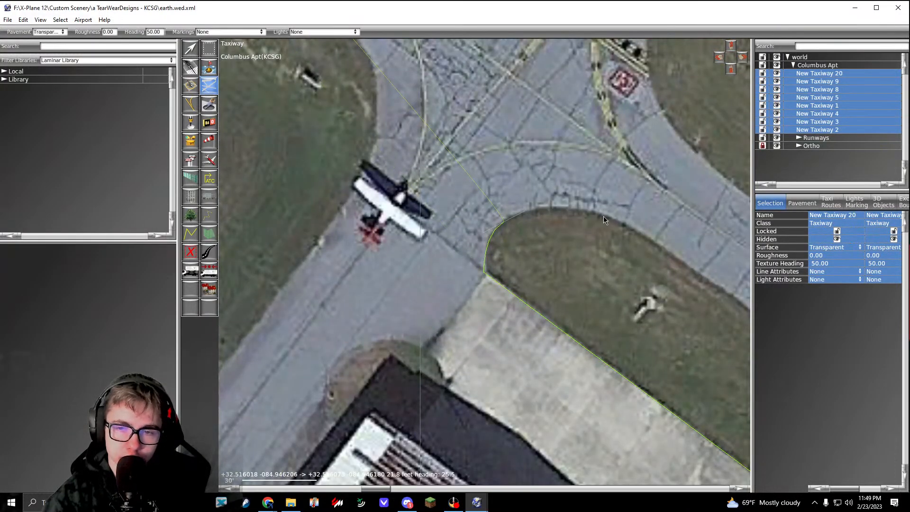
left_click_drag(607, 216, 656, 235)
middle_click_drag(656, 235, 479, 130)
middle_click_drag(648, 280, 374, 124)
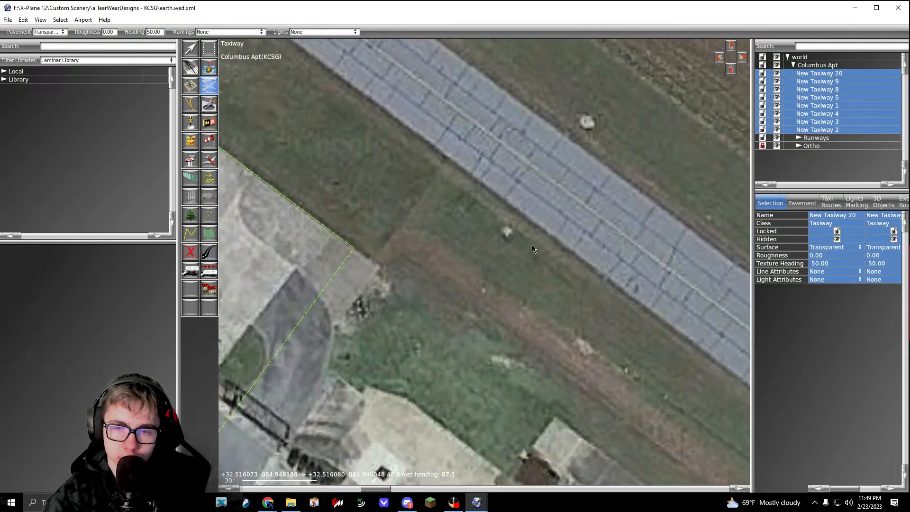
middle_click_drag(664, 341, 464, 229)
scroll(495, 255, "up", 2)
scroll(499, 250, "down", 10)
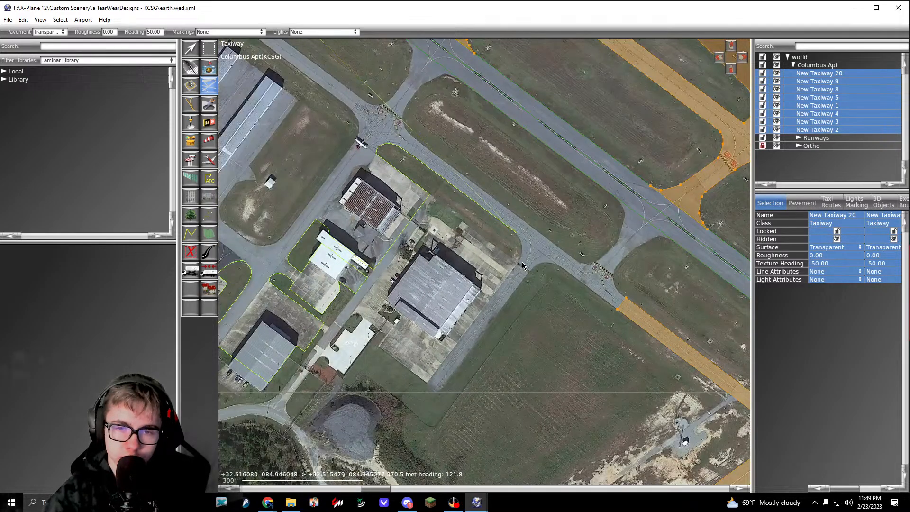
middle_click_drag(359, 141, 439, 183)
scroll(439, 183, "up", 10)
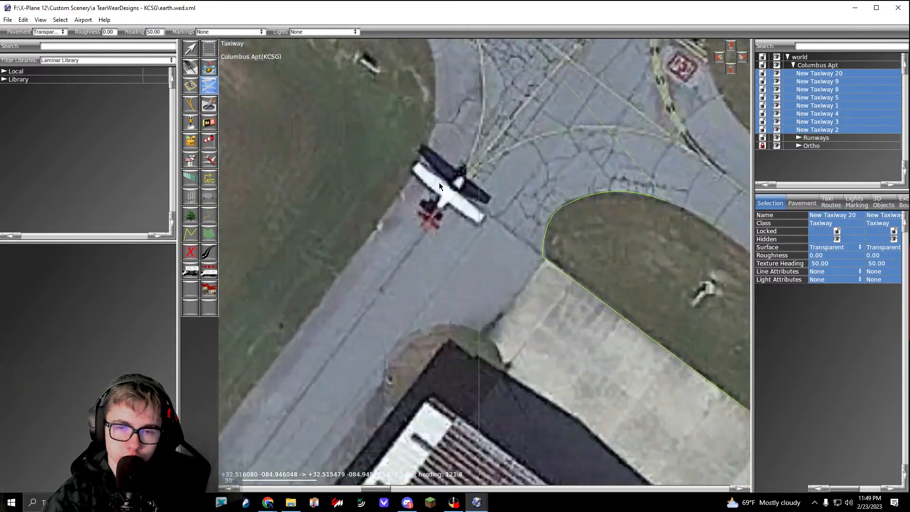
Step: Extend the outline about 62 ft northwest across the pavement at the parked airplane, then southwest along the grass island to its southern bend
scroll(439, 183, "up", 1)
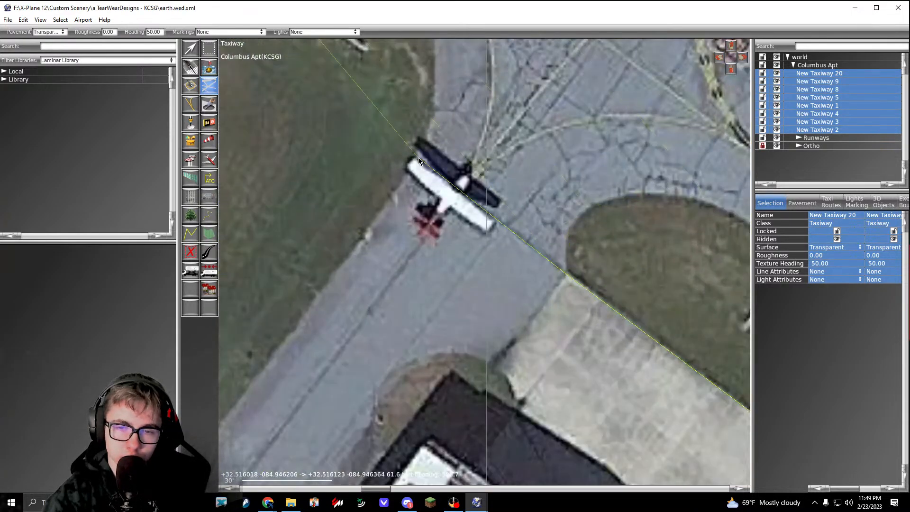
middle_click_drag(386, 233, 572, 135)
scroll(559, 184, "down", 7)
middle_click_drag(413, 367, 421, 343)
scroll(421, 344, "up", 6)
scroll(421, 343, "up", 1)
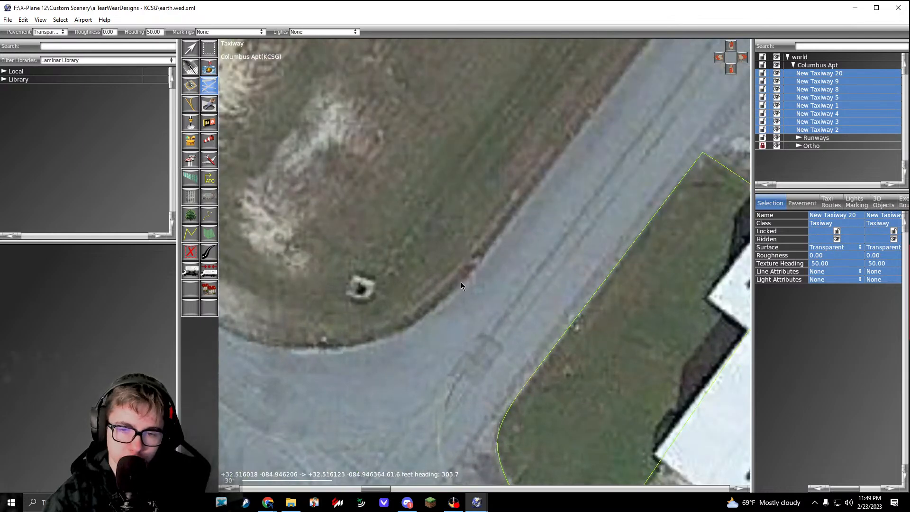
left_click(461, 280)
middle_click_drag(463, 289, 605, 225)
Step: Curve the outline around the grass island's southern end and follow its road-side edge about 67 ft northwest
left_click_drag(453, 281, 376, 271)
middle_click_drag(386, 279, 584, 353)
left_click_drag(444, 257, 414, 232)
key("BackSpace")
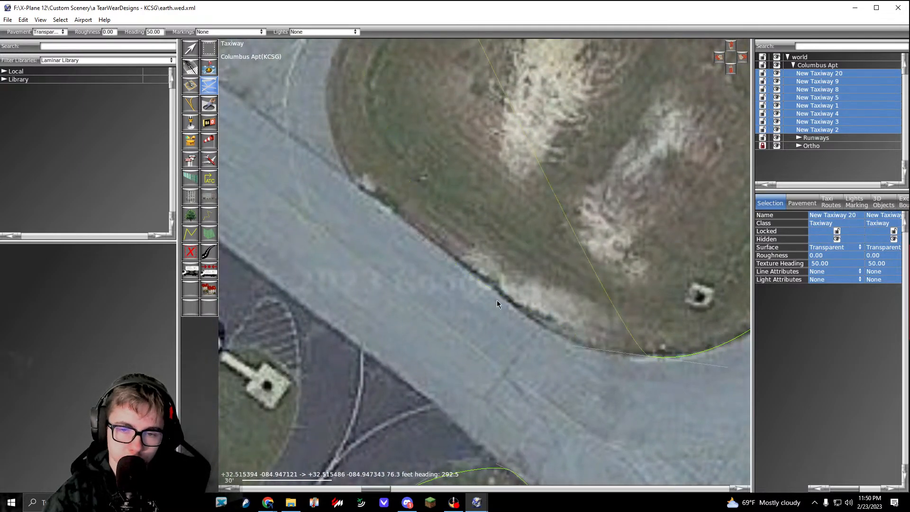
left_click_drag(495, 297, 458, 269)
middle_click_drag(472, 277, 563, 345)
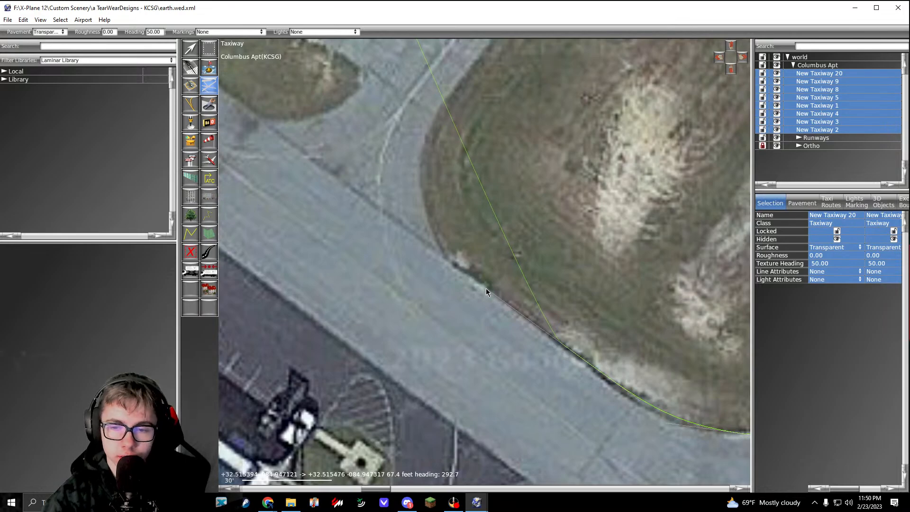
Step: Extend the outline about 50 ft northwest, curve it around the island's western corner, and run it about 74 ft northeast
left_click(442, 259)
middle_click_drag(455, 232, 482, 350)
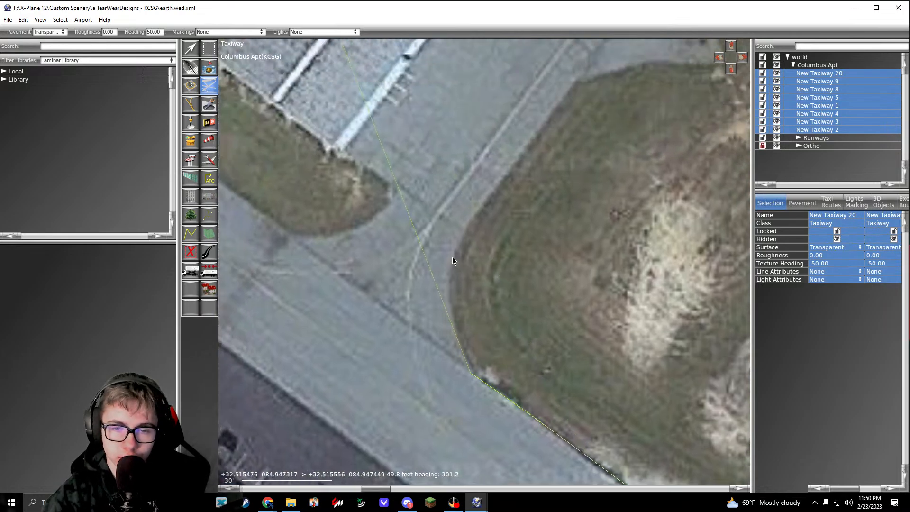
left_click_drag(451, 257, 469, 224)
middle_click_drag(572, 92, 485, 231)
left_click(492, 218)
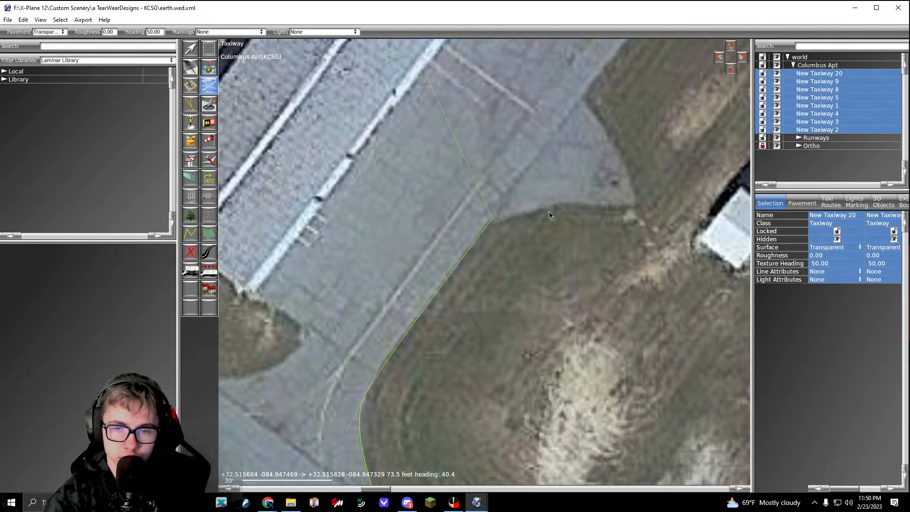
Step: Curve the outline out to the tip of the paved flare near the small white shed and back to the apron edge
left_click_drag(578, 203, 595, 205)
left_click(635, 204)
middle_click_drag(635, 203, 624, 319)
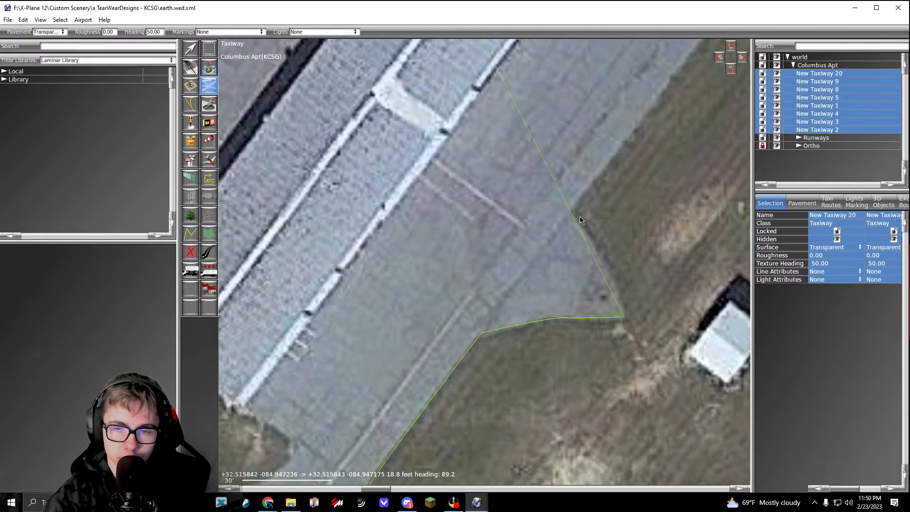
left_click_drag(598, 245, 571, 214)
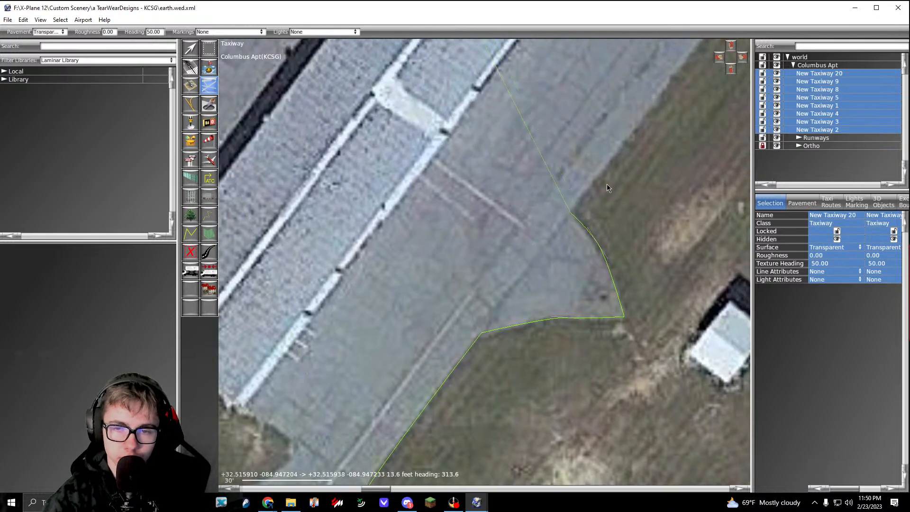
Step: Extend the outline about 205 ft northeast to the row-hangar apron's east corner, then about 548 ft northwest to its north corner
middle_click_drag(607, 185, 504, 317)
scroll(505, 316, "down", 6)
scroll(610, 158, "up", 4)
middle_click_drag(609, 159, 499, 299)
left_click(498, 276)
scroll(500, 277, "down", 7)
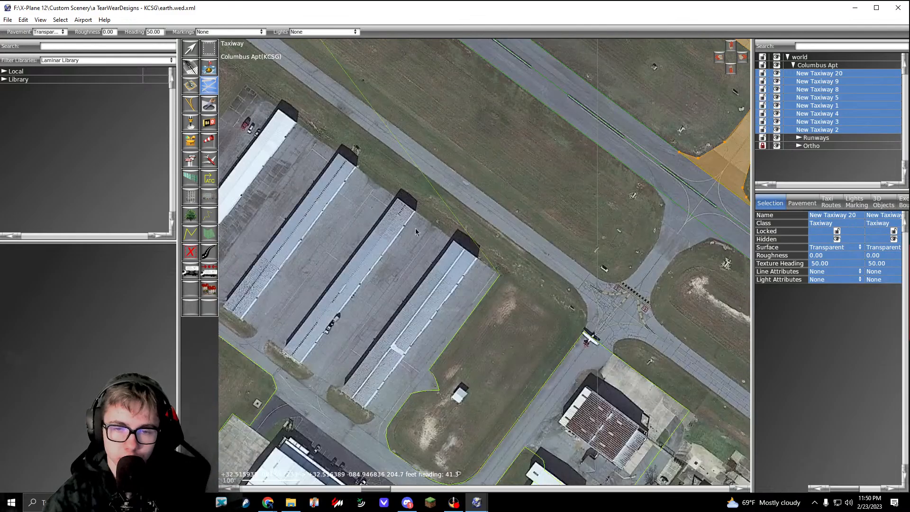
middle_click_drag(267, 114, 396, 241)
scroll(396, 240, "up", 5)
left_click(338, 176)
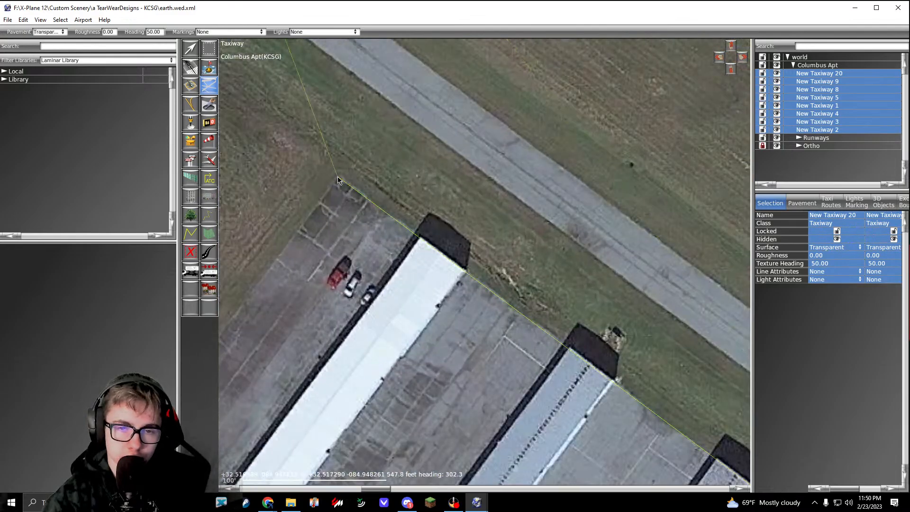
Step: Run the outline southwest along the row-hangar apron's northwest edge to its west corner, then about 15 ft southeast
scroll(337, 176, "down", 6)
scroll(427, 248, "up", 6)
middle_click_drag(259, 322, 406, 410)
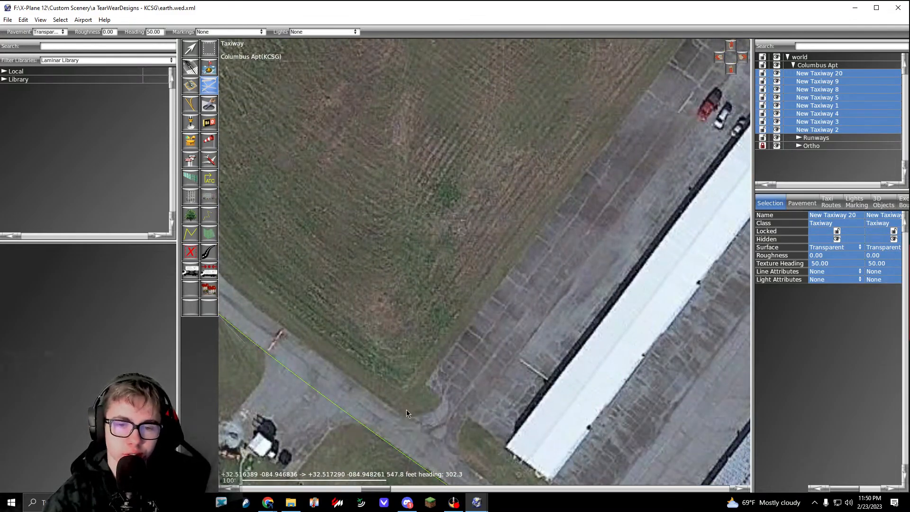
scroll(445, 368, "up", 5)
left_click(441, 368)
left_click(473, 400)
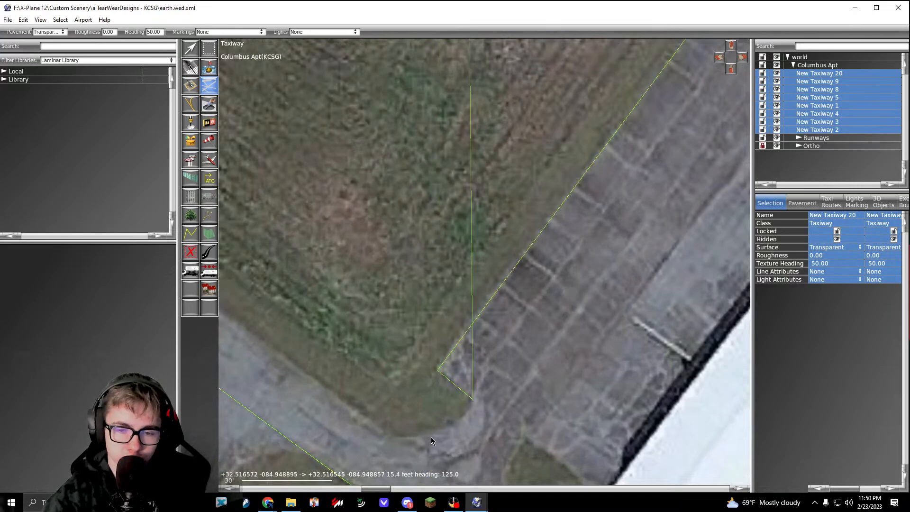
Step: Curve the outline about 27 ft around the grass corner onto the road, then follow the road's inner edge about 134 ft northwest
left_click_drag(428, 434, 400, 434)
left_click(350, 408)
left_click_drag(342, 401, 331, 389)
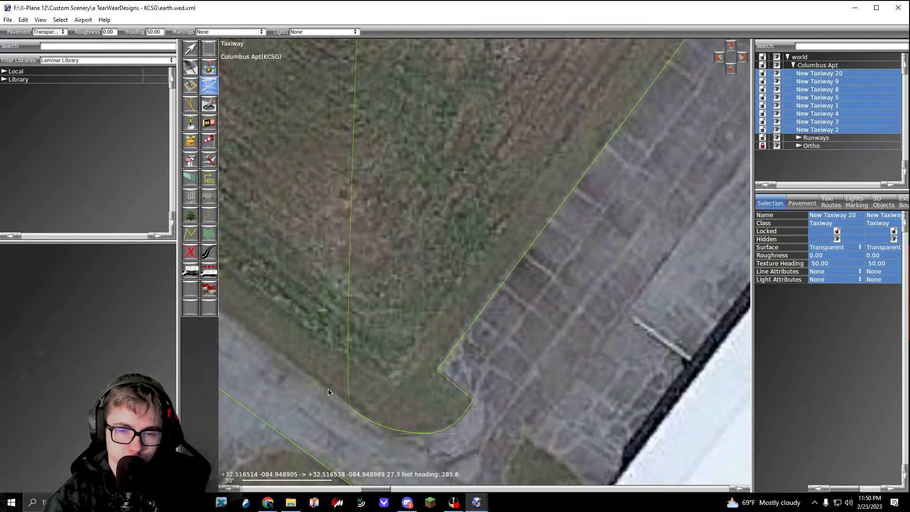
scroll(386, 379, "down", 5)
middle_click_drag(386, 379, 557, 440)
scroll(414, 355, "up", 3)
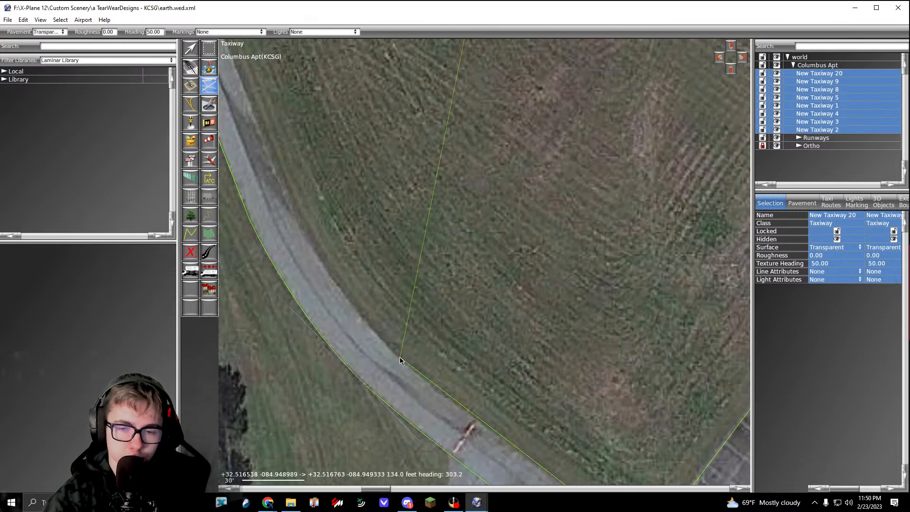
middle_click_drag(400, 360, 429, 379)
Step: Follow the road's inner edge about 91 ft and another 148 ft northwest, then curve about 70 ft around the bend
left_click_drag(382, 332, 348, 257)
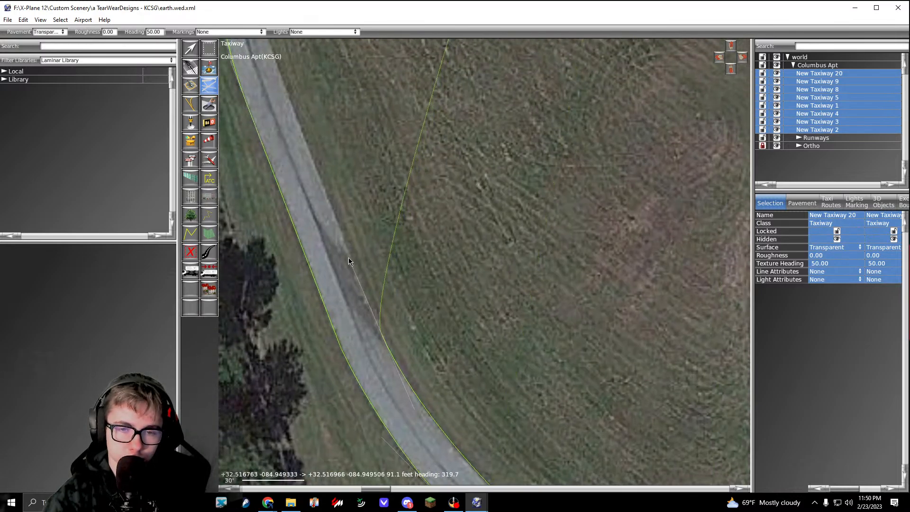
middle_click_drag(379, 216, 504, 411)
left_click(396, 238)
middle_click_drag(396, 238, 420, 424)
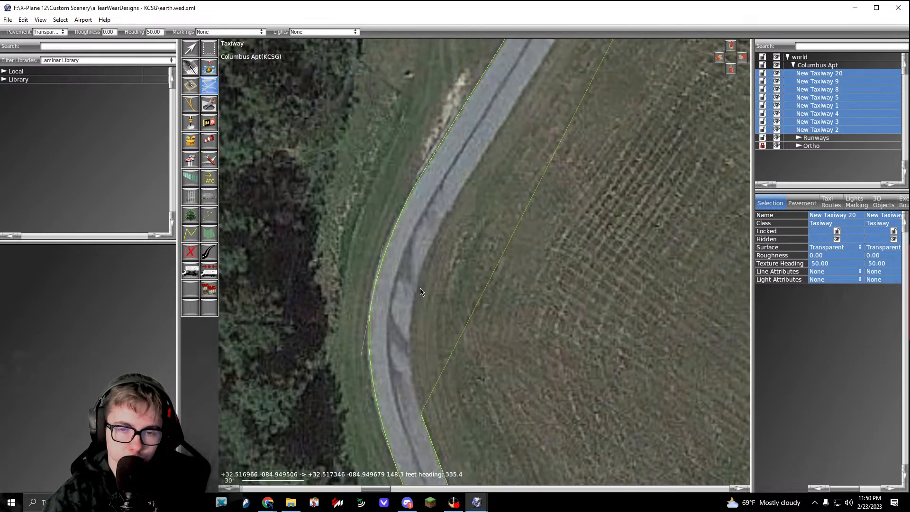
left_click_drag(419, 280, 438, 228)
middle_click_drag(438, 240, 309, 459)
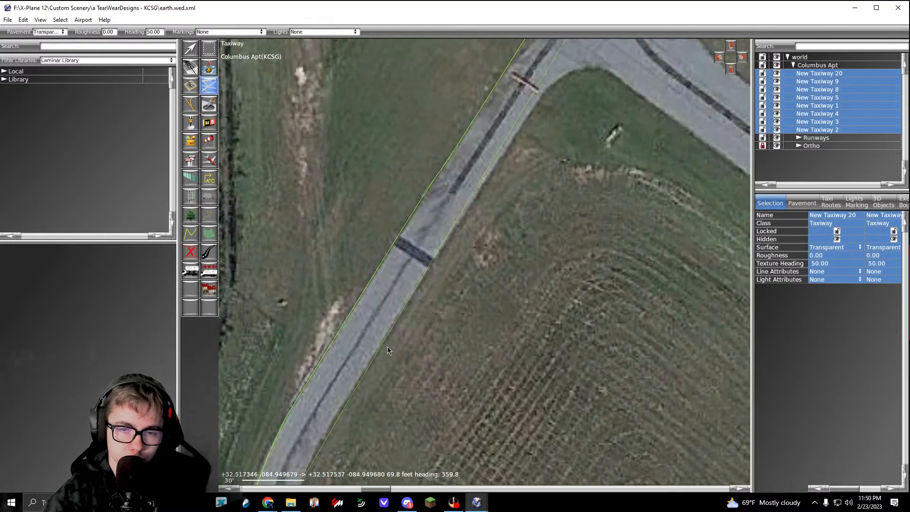
Step: Extend the outline about 230 ft northeast along the road and curve it around the grass onto the parallel taxiway's southwest edge
middle_click_drag(530, 154, 441, 280)
left_click(456, 219)
middle_click_drag(455, 219, 392, 283)
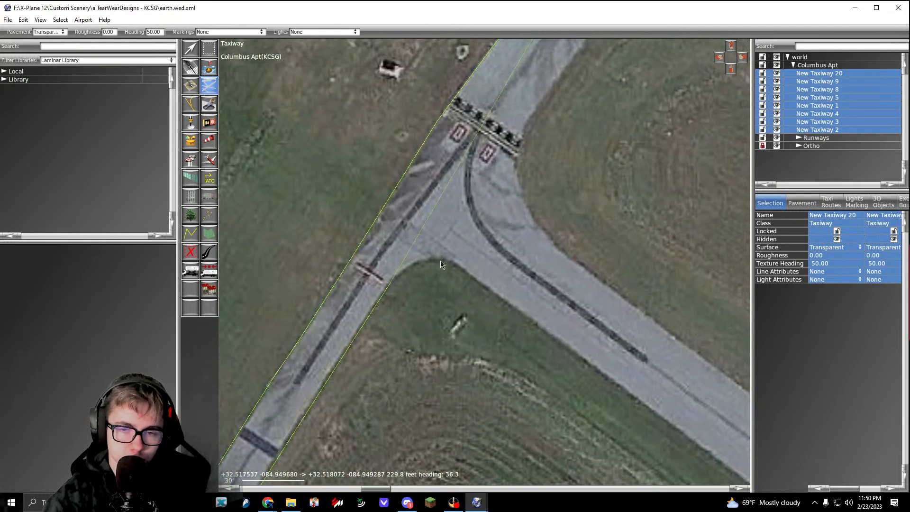
left_click_drag(453, 260, 475, 274)
Step: Run the outline about 1,073 ft southeast along the parallel taxiway to the intersection, then about 35 ft northeast across it
scroll(536, 345, "down", 3)
middle_click_drag(730, 408, 494, 172)
middle_click_drag(677, 421, 417, 297)
middle_click_drag(692, 445, 398, 227)
middle_click_drag(734, 474, 446, 282)
scroll(445, 282, "up", 3)
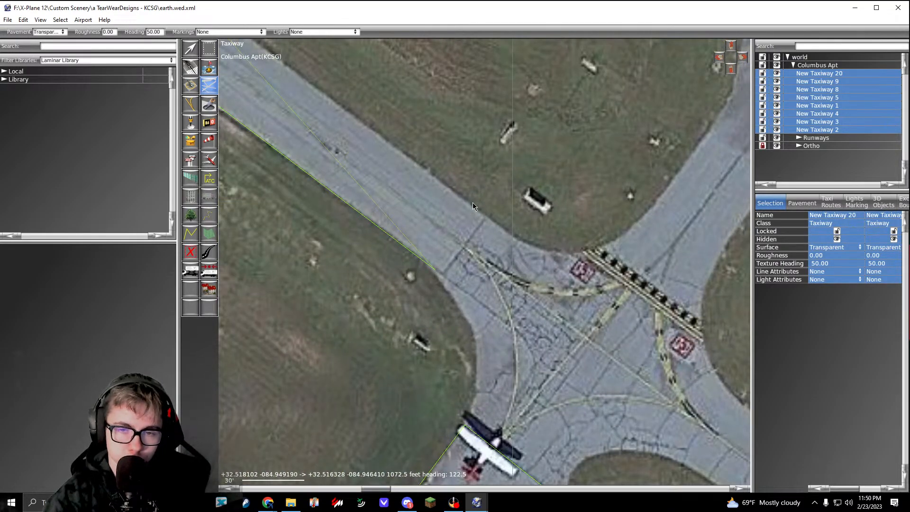
left_click(472, 205)
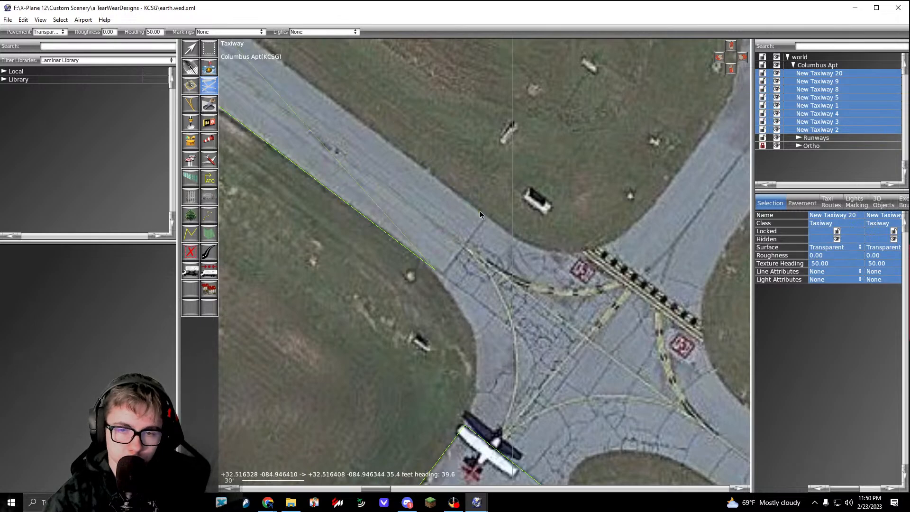
left_click(481, 211)
Step: Bring the outline back northwest along the parallel taxiway's northeast edge to where the pavement starts curving toward the hold line
scroll(484, 215, "down", 3)
middle_click_drag(484, 215, 763, 445)
middle_click_drag(266, 71, 576, 360)
middle_click_drag(408, 196, 521, 314)
middle_click_drag(383, 210, 657, 408)
scroll(491, 300, "up", 5)
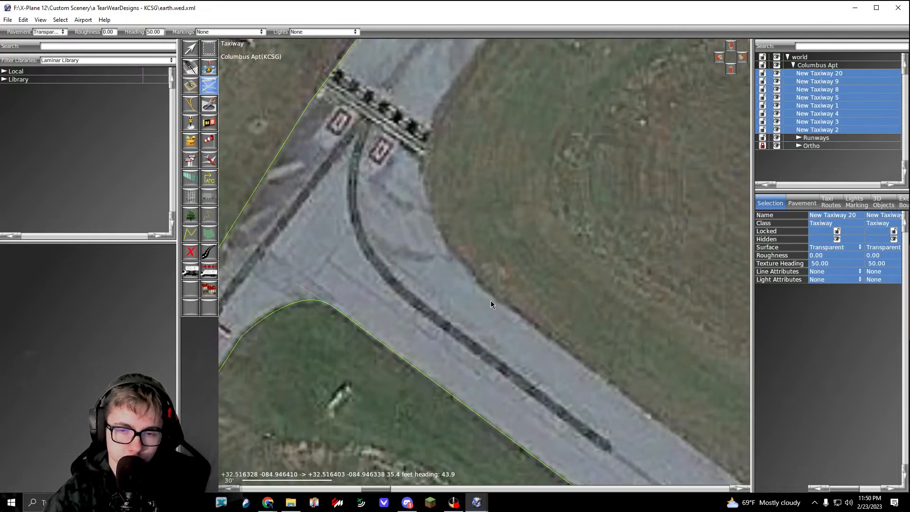
left_click(486, 291)
middle_click_drag(489, 267, 546, 369)
Step: Curve the outline around the grass past the hold line and northeast to the pavement flare beside the runway
left_click_drag(483, 273, 479, 218)
middle_click_drag(479, 217, 422, 295)
left_click_drag(497, 195, 515, 175)
left_click(562, 115)
middle_click_drag(733, 56, 513, 200)
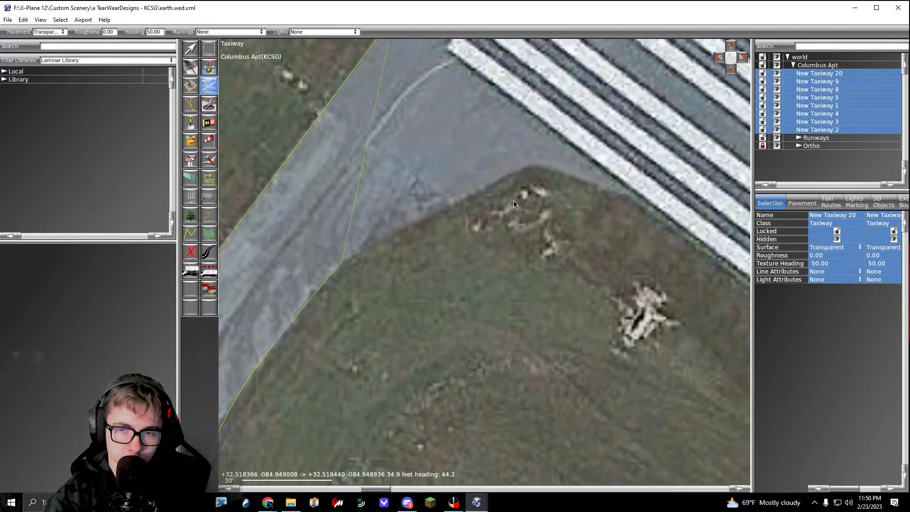
Step: Follow the flare's grass edge to the runway threshold and complete the transparent taxiway polygon
left_click(527, 167)
left_click(581, 179)
scroll(627, 193, "down", 11)
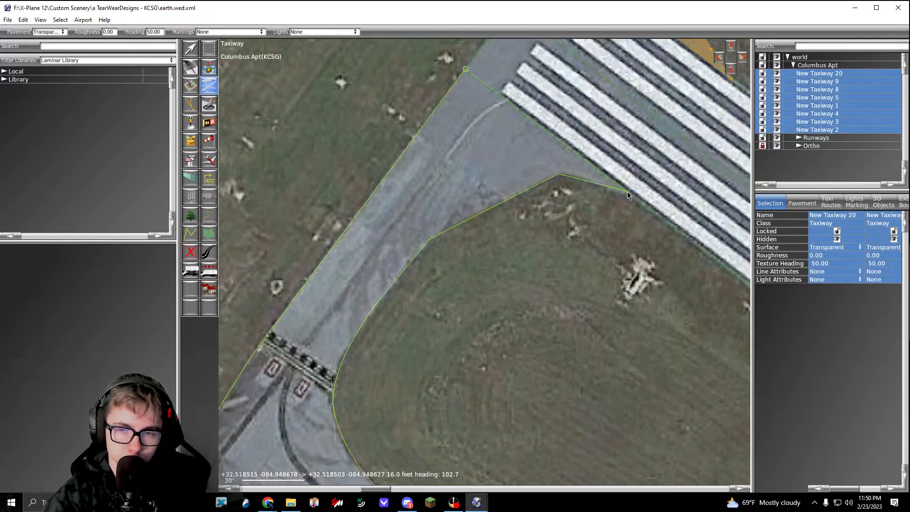
key("Return")
Step: Cut a rounded hole in the hangar-area taxiway polygon around the grass strip at the southwest end of the northwesternmost long hangar
middle_click_drag(628, 199, 441, 81)
middle_click_drag(725, 434, 625, 244)
middle_click_drag(709, 351, 511, 257)
scroll(512, 257, "down", 5)
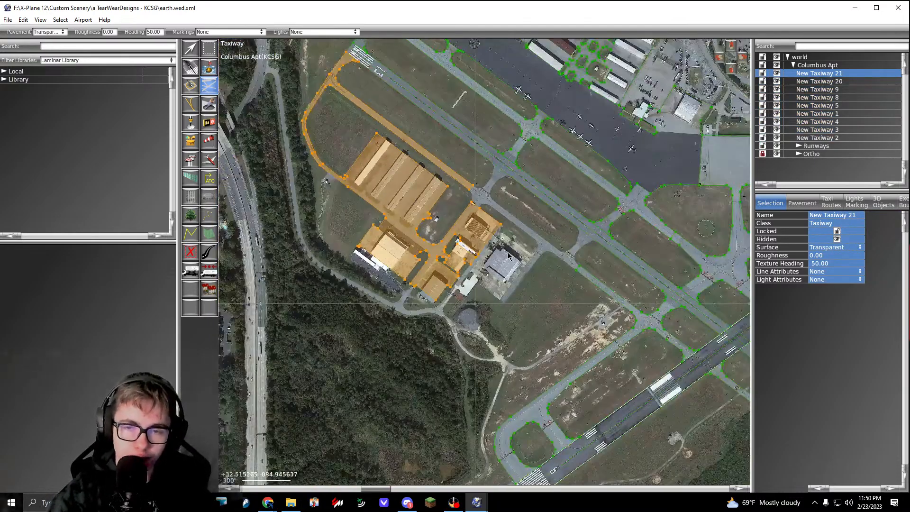
scroll(413, 208, "up", 9)
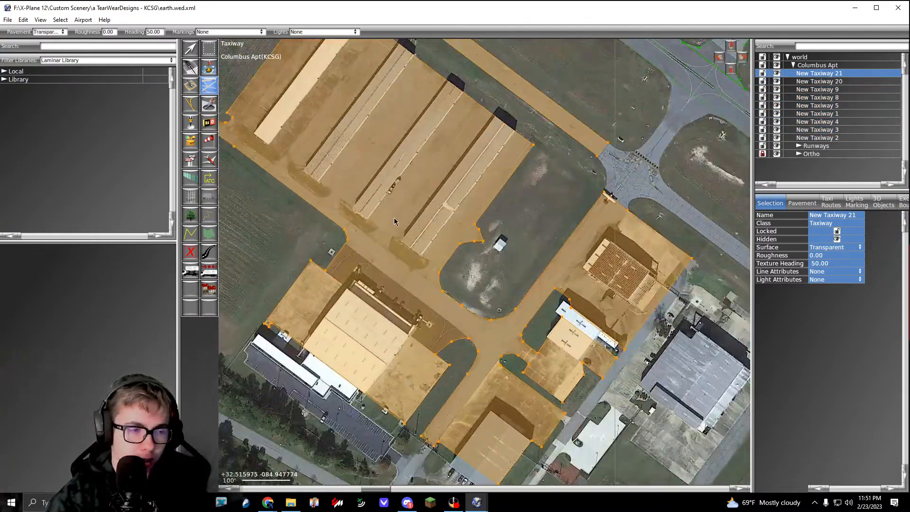
middle_click_drag(471, 232, 555, 263)
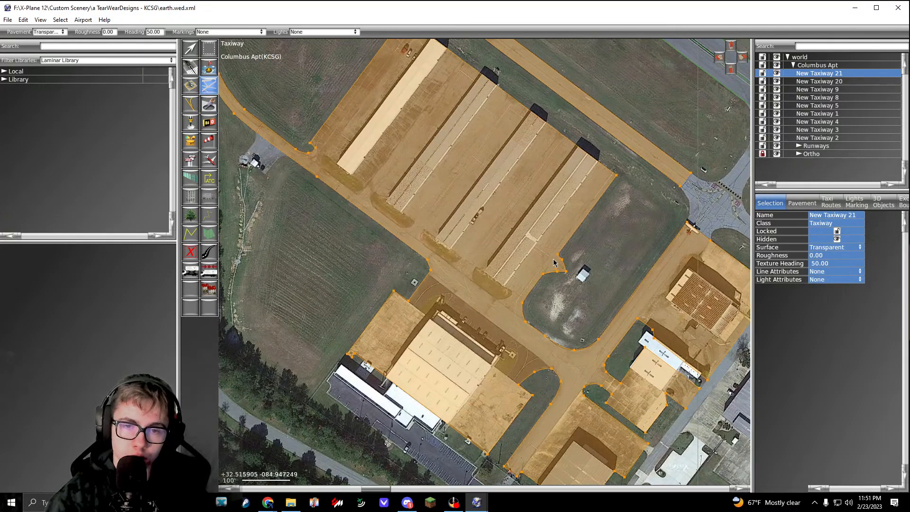
middle_click_drag(454, 139, 456, 191)
left_click(214, 105)
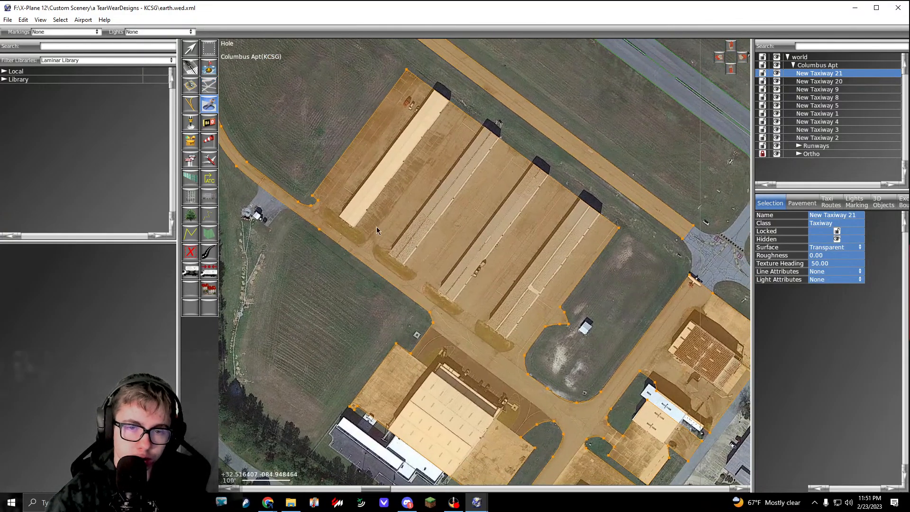
scroll(277, 169, "up", 5)
middle_click_drag(606, 395, 451, 254)
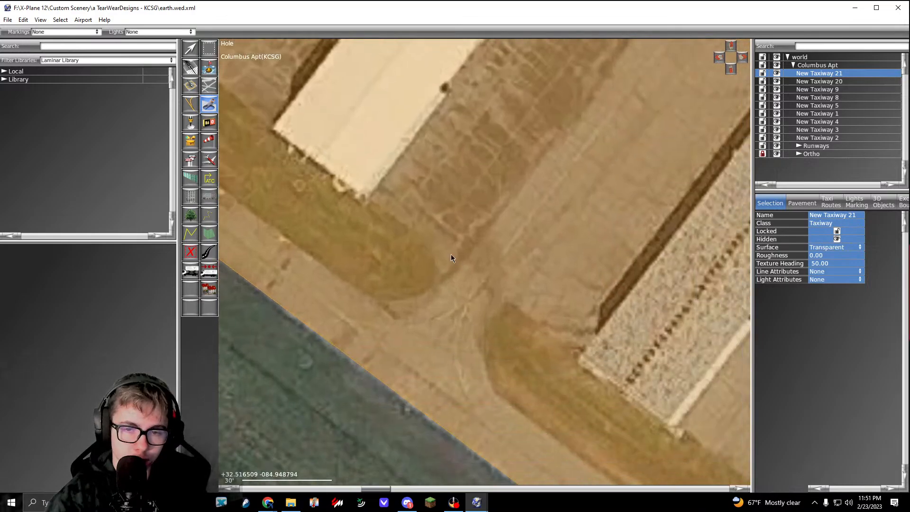
left_click(434, 251)
left_click_drag(437, 283, 374, 298)
middle_click_drag(374, 298, 557, 373)
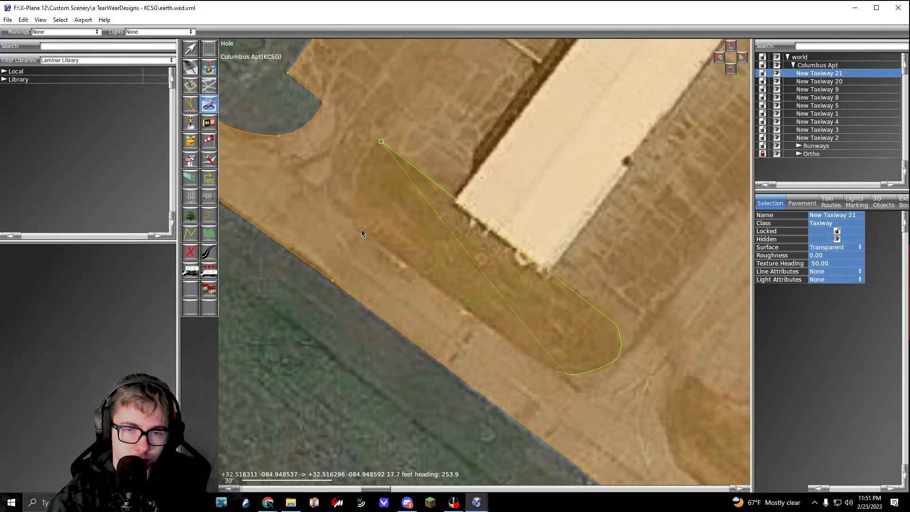
left_click(357, 225)
left_click(381, 142)
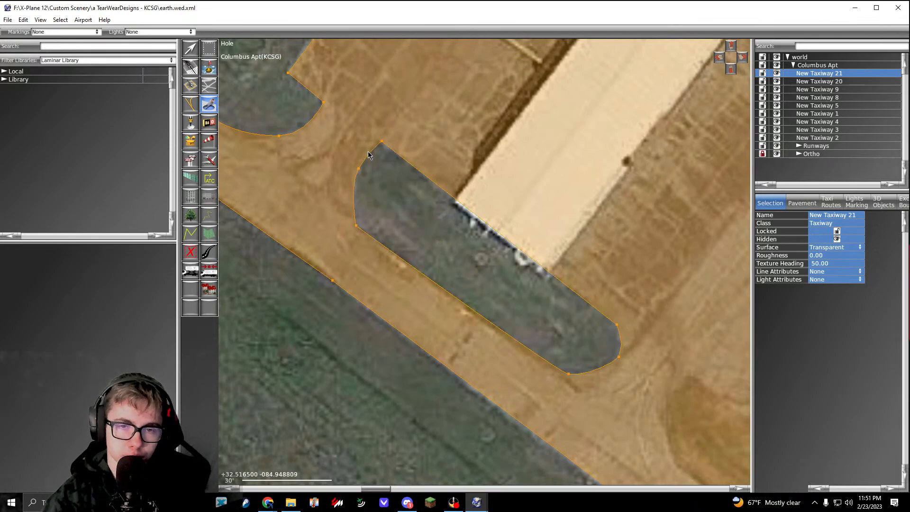
Step: Cut a rounded hole around the grass strip at the southwest end of the second long hangar from the northwest
middle_click_drag(693, 378, 414, 208)
middle_click_drag(538, 330, 502, 264)
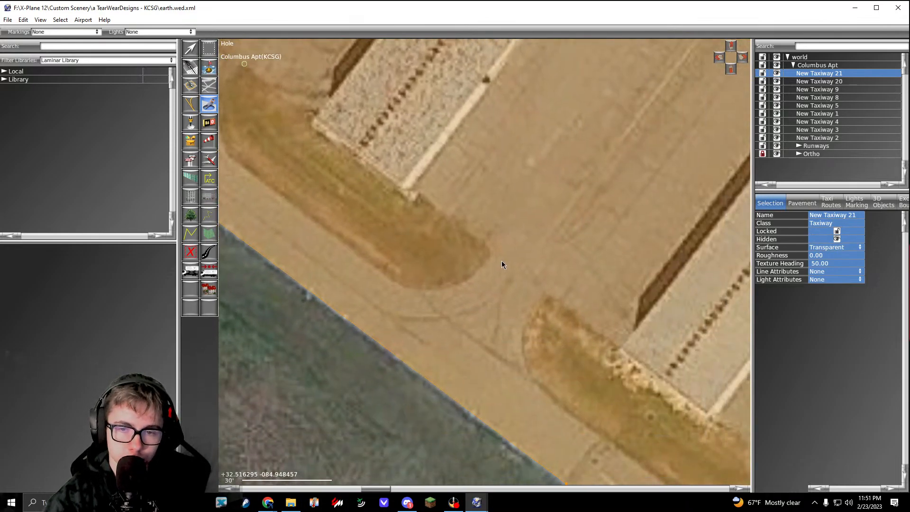
left_click(491, 252)
left_click_drag(454, 281, 369, 266)
middle_click_drag(241, 163, 360, 243)
left_click(347, 236)
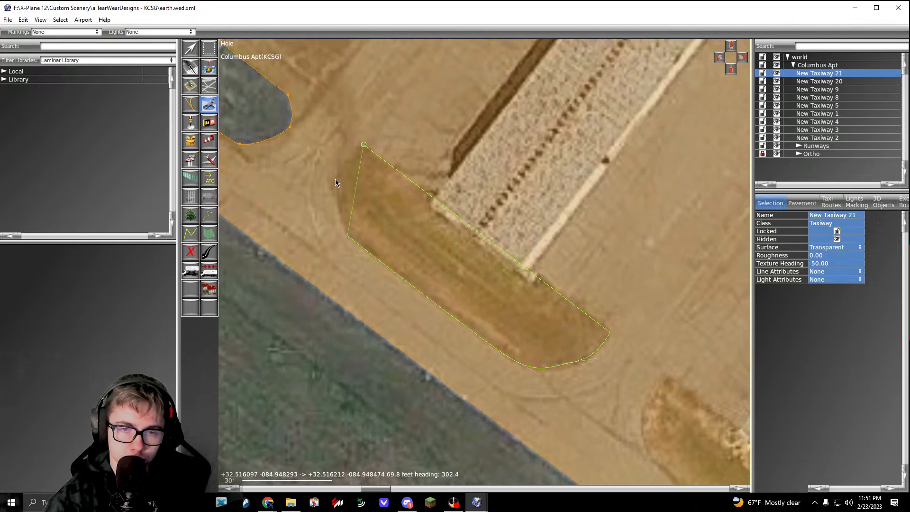
left_click(363, 145)
Step: Cut a rounded hole around the grass strip at the southwest end of the third long hangar from the northwest
middle_click_drag(699, 394, 491, 231)
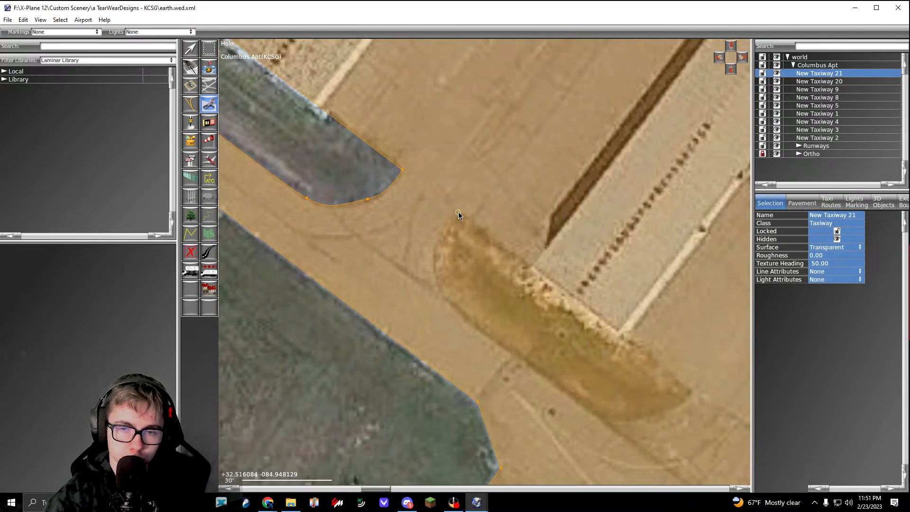
middle_click_drag(717, 423, 469, 238)
left_click(447, 208)
left_click_drag(394, 234, 376, 234)
middle_click_drag(296, 205, 446, 234)
left_click_drag(445, 222, 416, 201)
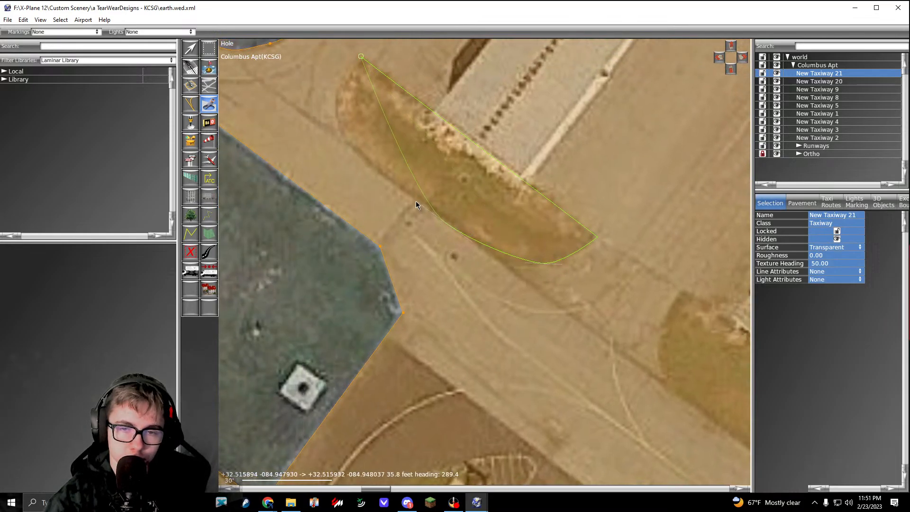
left_click(342, 145)
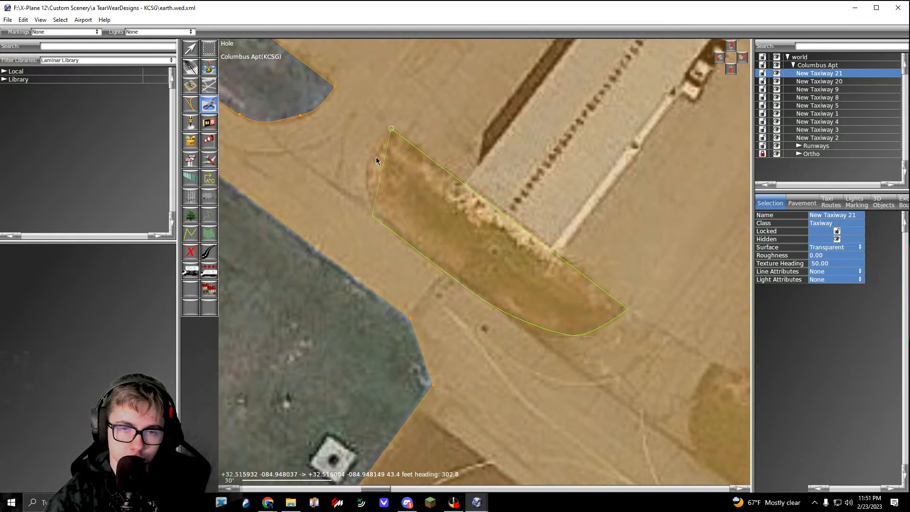
middle_click_drag(355, 66, 387, 138)
left_click(390, 128)
Step: Cut a hole around the grass strip below the southeasternmost long hangar, with its hangar-side edge about 90 ft long
middle_click_drag(739, 369, 469, 214)
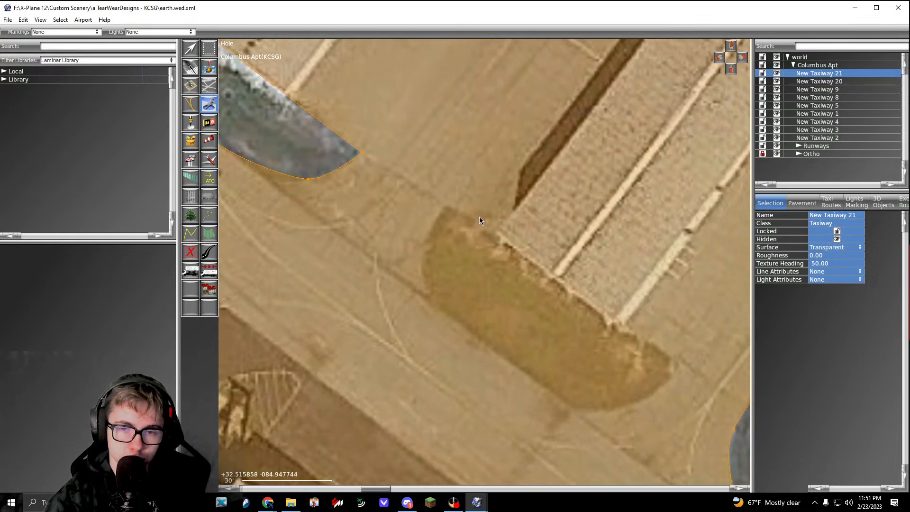
left_click(460, 209)
middle_click_drag(609, 323, 429, 212)
left_click(496, 251)
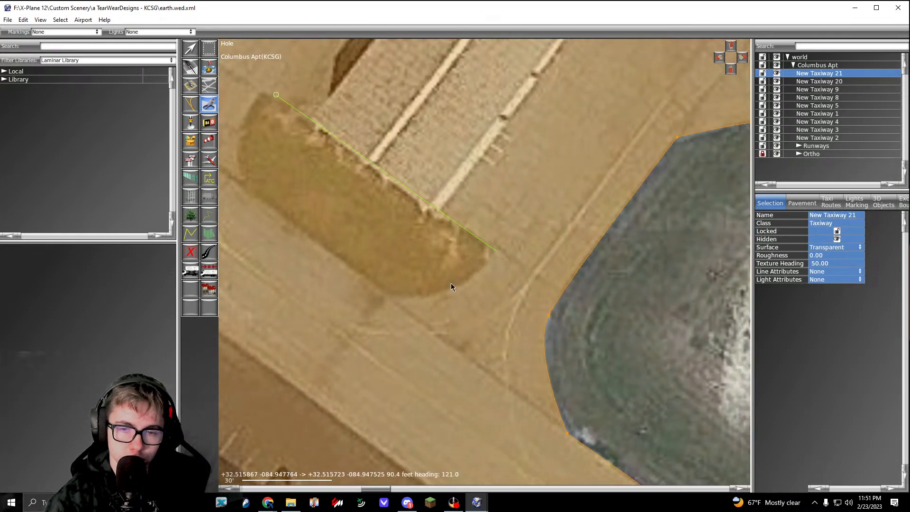
left_click_drag(455, 285, 432, 292)
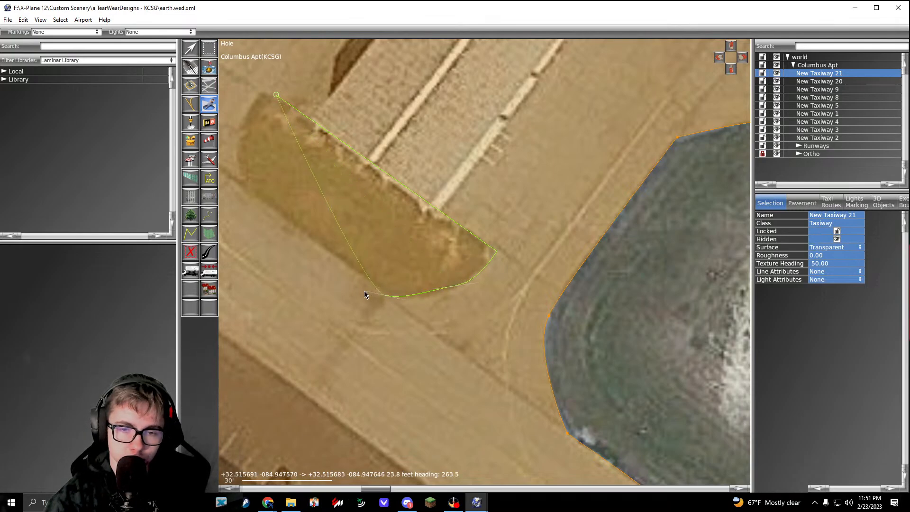
left_click_drag(358, 279, 312, 246)
right_click_drag(338, 266, 467, 350)
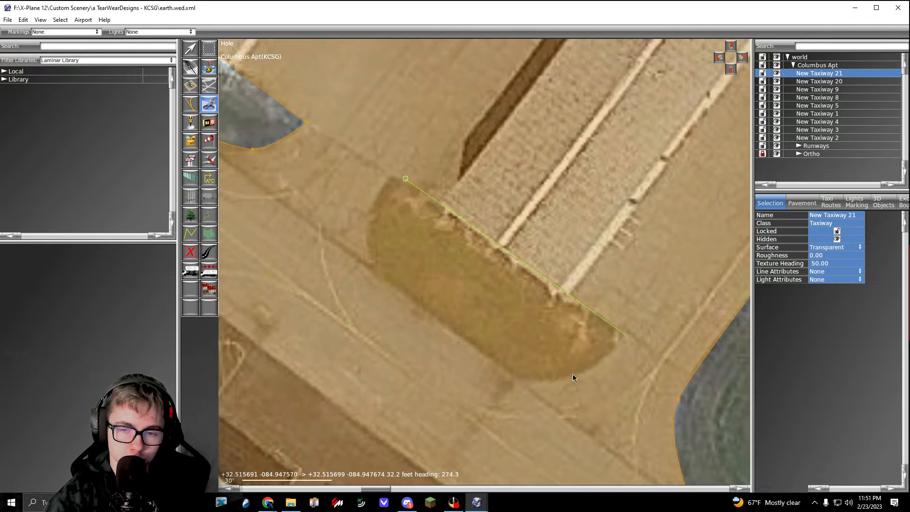
left_click_drag(572, 374, 478, 358)
left_click(372, 266)
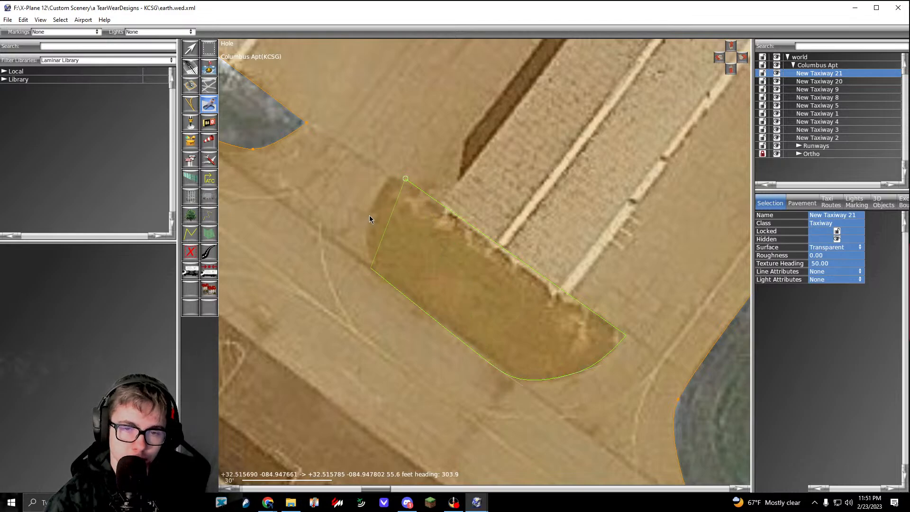
left_click_drag(370, 219, 382, 193)
left_click(405, 179)
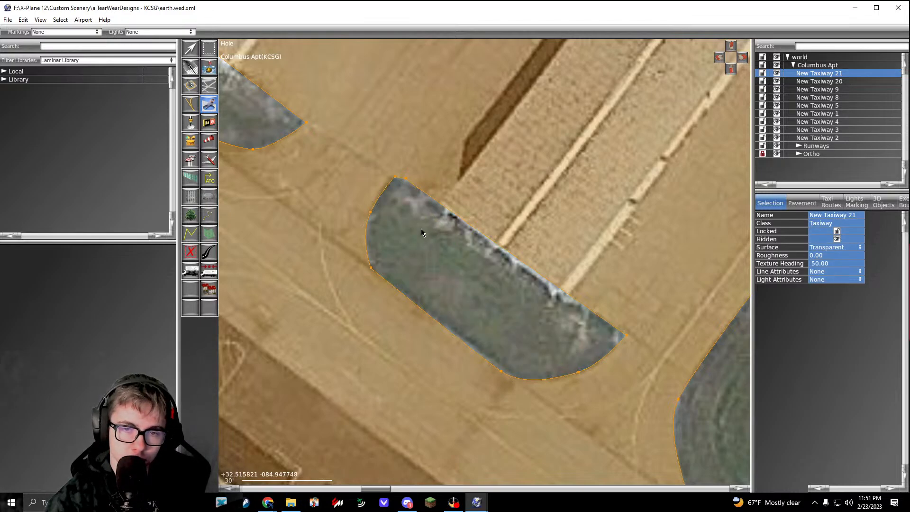
Step: Examine the rest of the hangar-area polygon, including the ground around the red-roofed hangar, for grass patches that need holes
scroll(426, 227, "down", 12)
right_click_drag(475, 260, 495, 275)
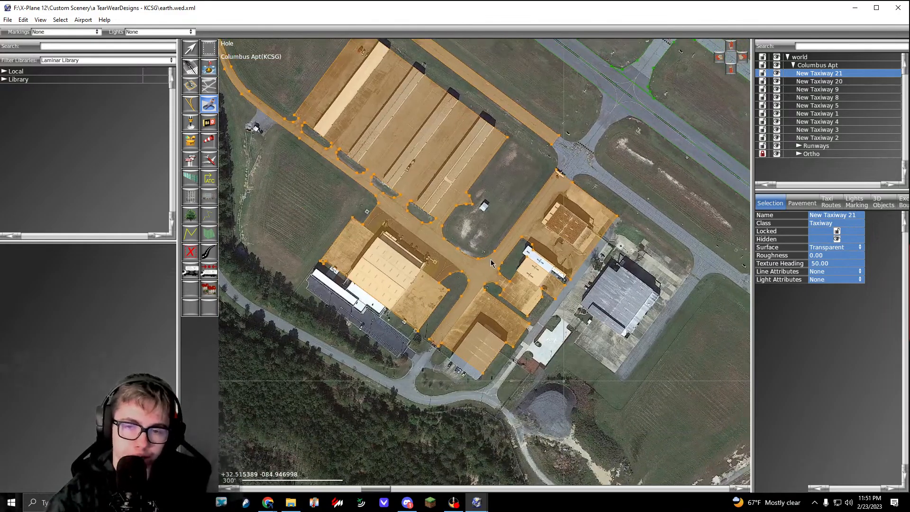
scroll(496, 268, "up", 5)
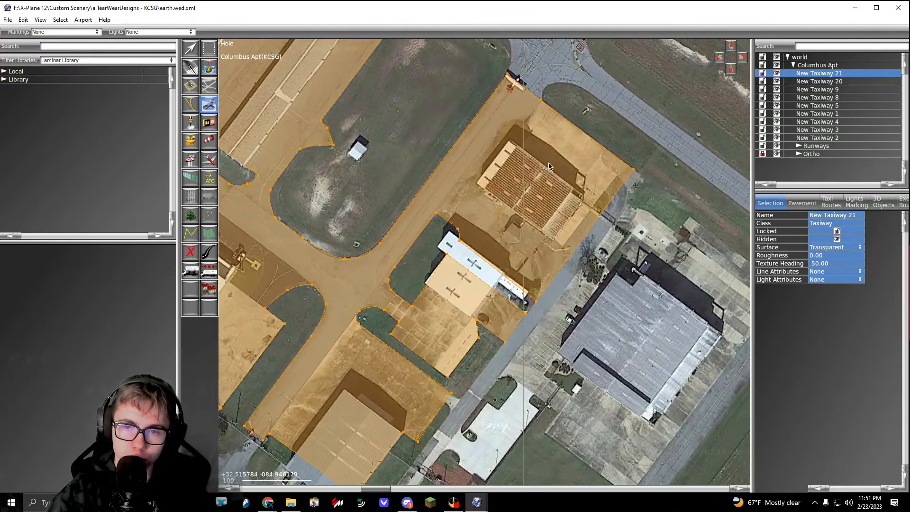
scroll(520, 123, "up", 6)
scroll(466, 163, "down", 6)
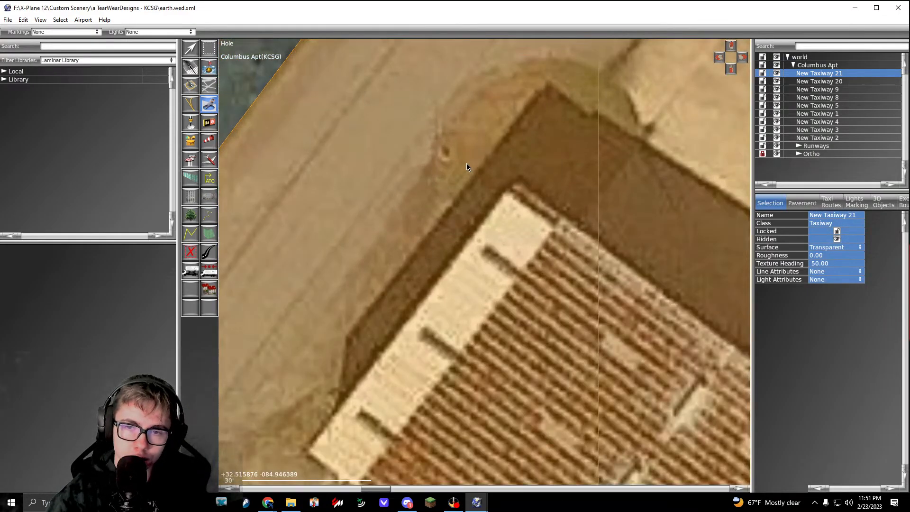
scroll(467, 163, "up", 6)
scroll(512, 130, "down", 3)
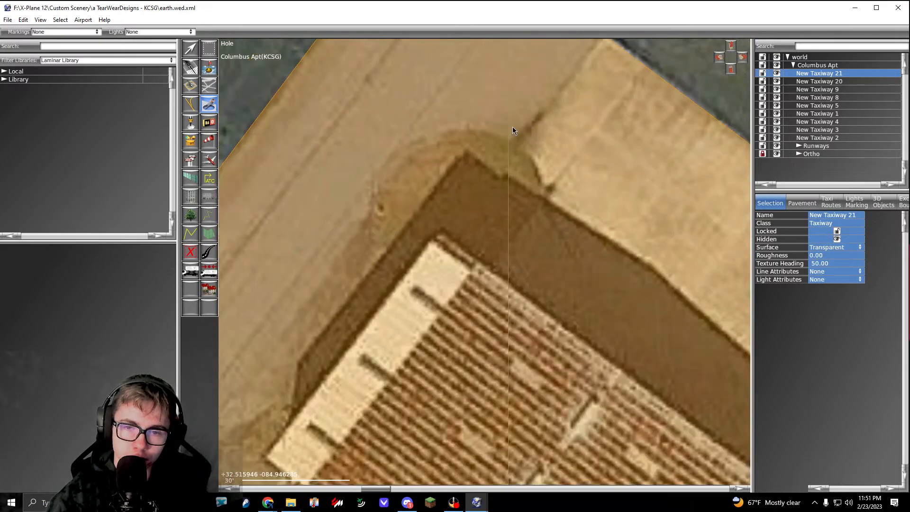
scroll(499, 186, "up", 3)
scroll(493, 245, "down", 5)
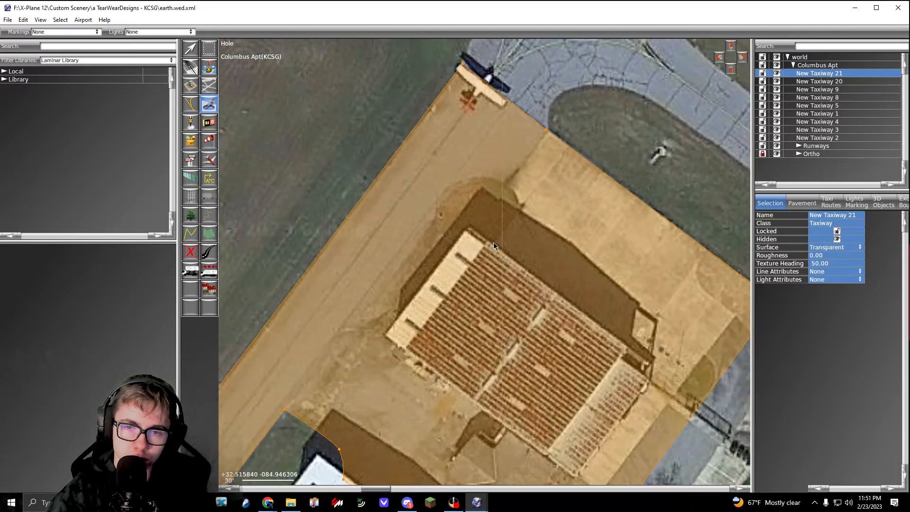
scroll(483, 242, "down", 3)
middle_click_drag(465, 273, 552, 217)
middle_click_drag(443, 319, 514, 193)
scroll(485, 247, "down", 2)
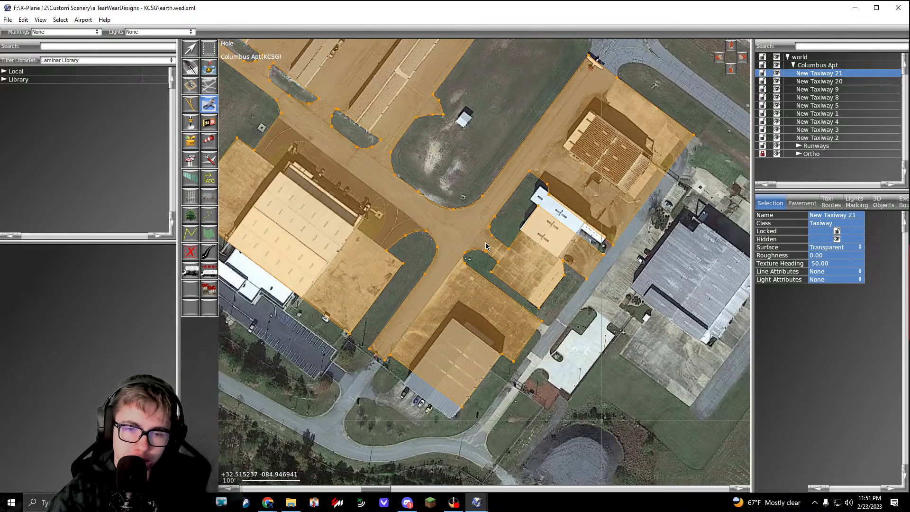
middle_click_drag(485, 245, 568, 277)
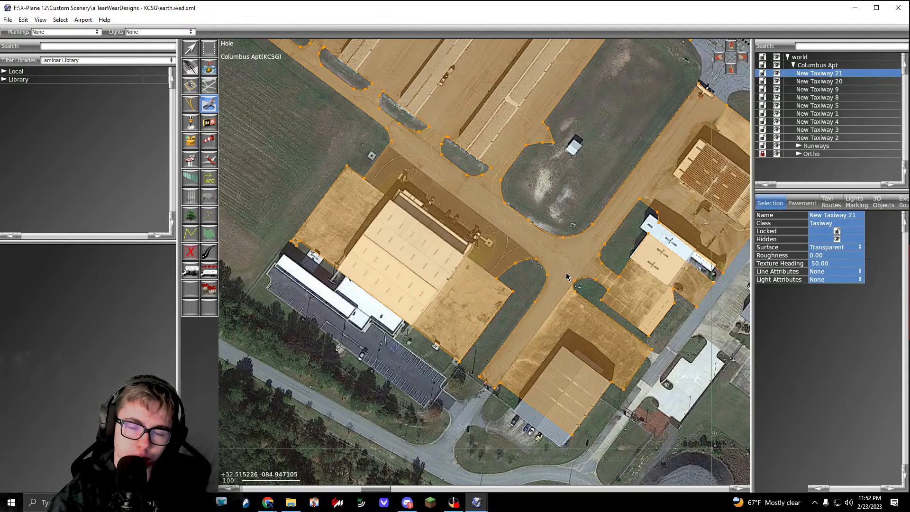
middle_click_drag(566, 273, 565, 315)
scroll(497, 300, "down", 6)
middle_click_drag(509, 280, 462, 280)
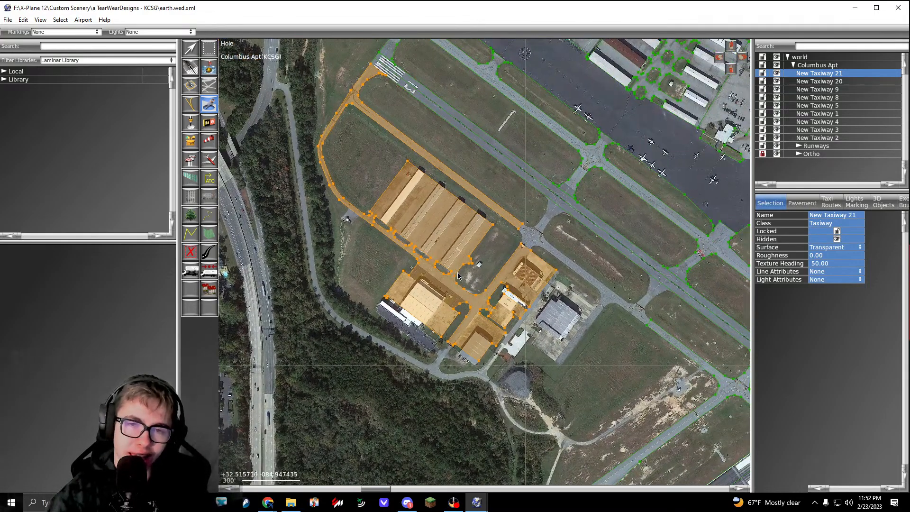
Step: Start a transparent taxiway polygon at the red-roofed hangar apron's north corner and curve it around the grass tip onto the parallel taxiway's southwest edge
key("v")
left_click(213, 90)
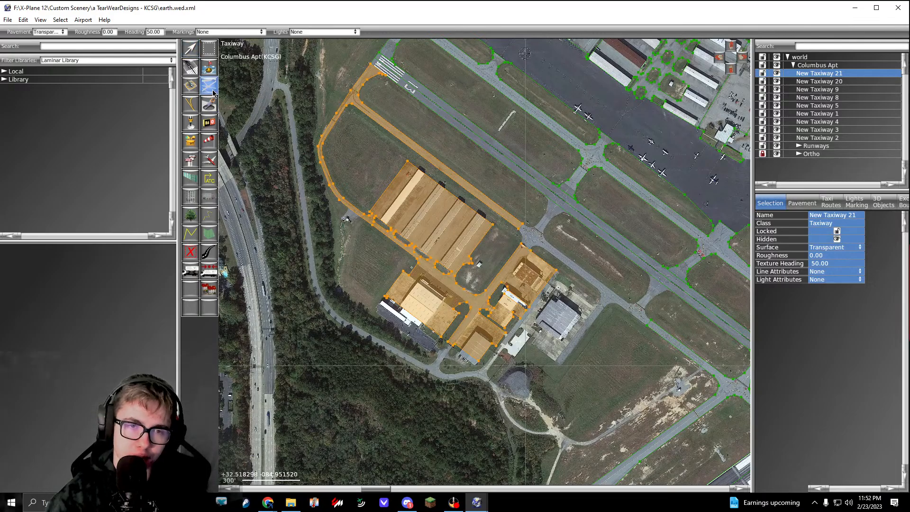
middle_click_drag(523, 223, 406, 227)
scroll(406, 227, "up", 7)
scroll(406, 227, "up", 12)
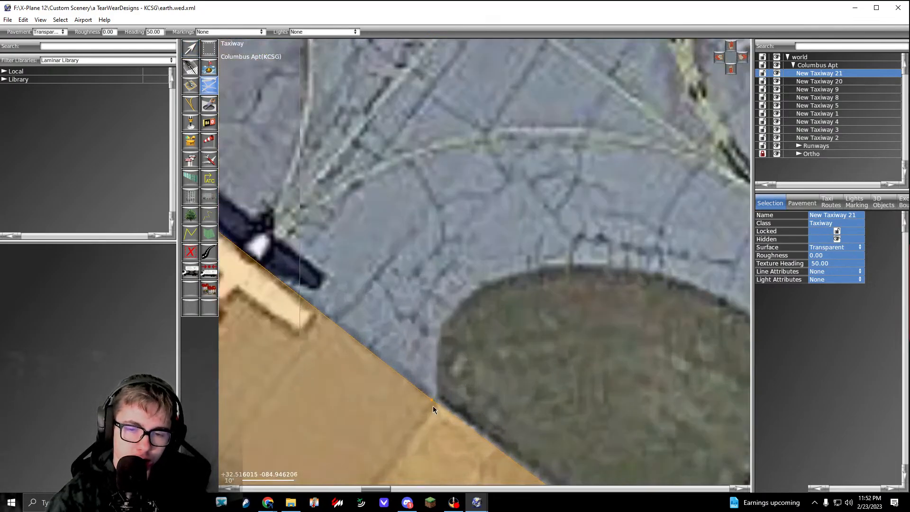
left_click(436, 405)
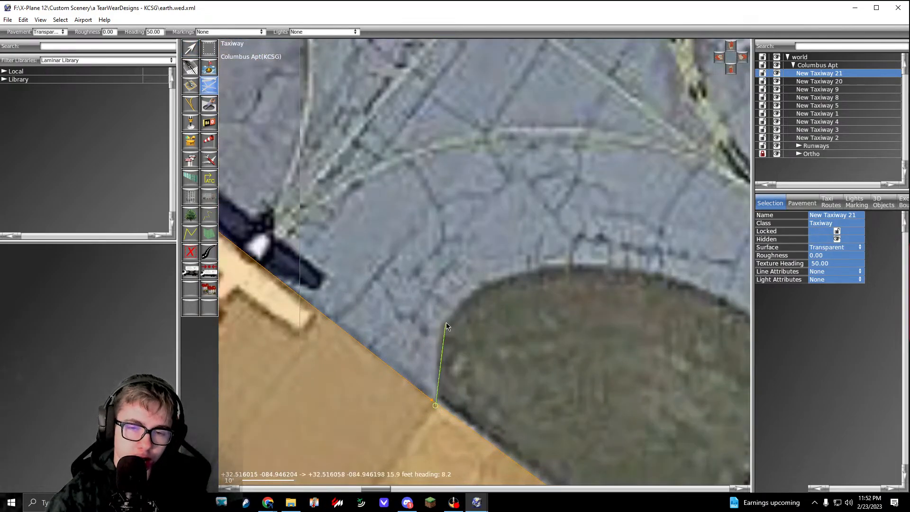
left_click_drag(447, 323, 467, 298)
middle_click_drag(526, 291, 399, 318)
left_click_drag(496, 296, 605, 319)
middle_click_drag(605, 319, 478, 282)
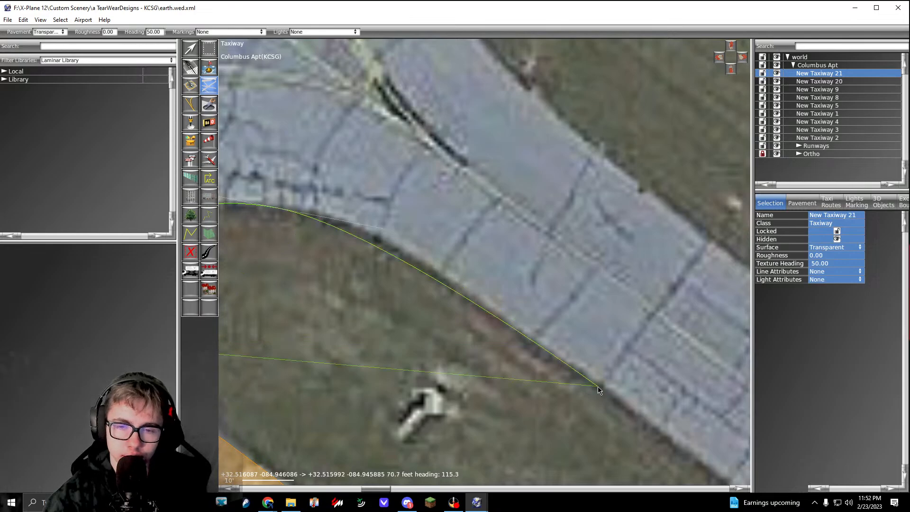
Step: Run the outline southeast along the parallel taxiway's grass edge and curve it around to the grey-roofed hangar ramp's entrance
scroll(651, 430, "down", 7)
right_click_drag(650, 430, 476, 262)
right_click_drag(587, 363, 445, 275)
scroll(435, 279, "up", 4)
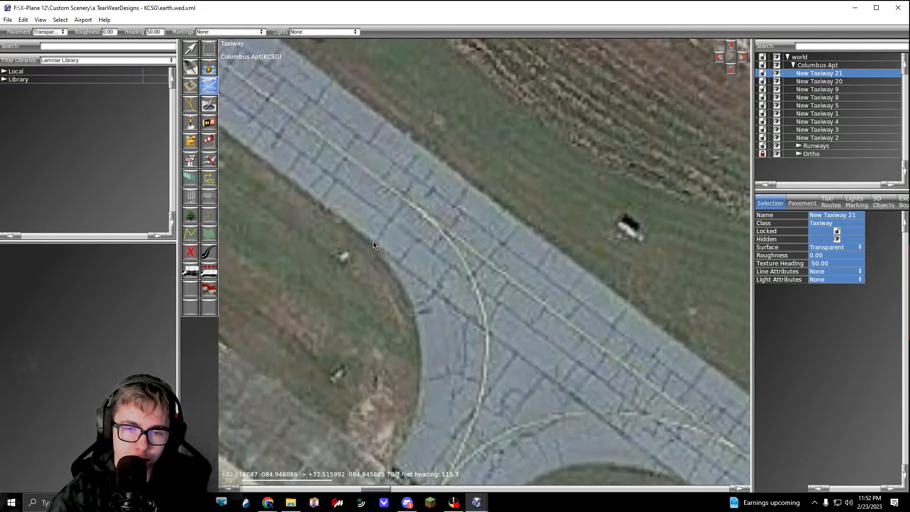
left_click(384, 248)
right_click_drag(427, 370, 425, 248)
left_click_drag(419, 244, 416, 298)
left_click(387, 343)
Step: Run the outline about 172 ft northwest along the grass edge of the grey-roofed hangar's ramp to the ramp's north corner
scroll(386, 343, "down", 5)
right_click_drag(385, 343, 529, 407)
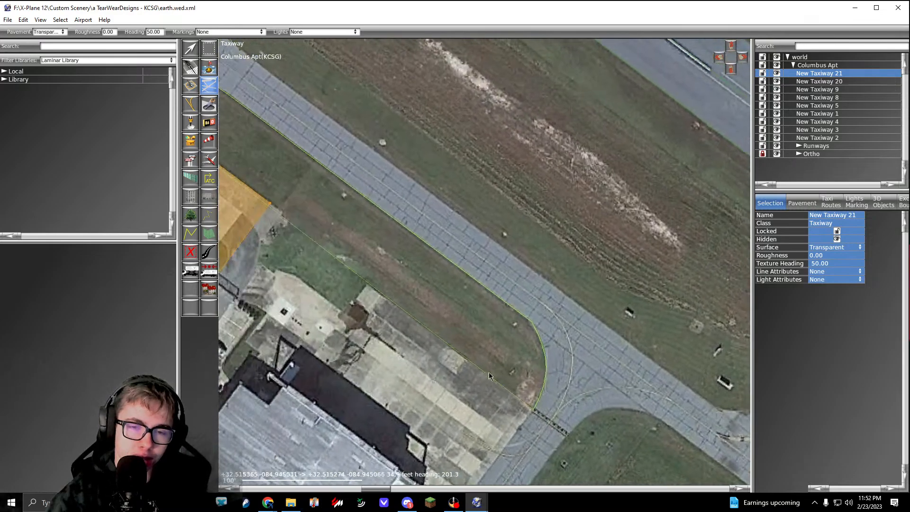
scroll(365, 286, "up", 4)
left_click(363, 283)
Step: Extend the outline southwest about 120 ft to the grey-roofed hangar, then about 146 ft across its roof to the southwest wall
scroll(364, 283, "down", 6)
right_click_drag(364, 287, 455, 235)
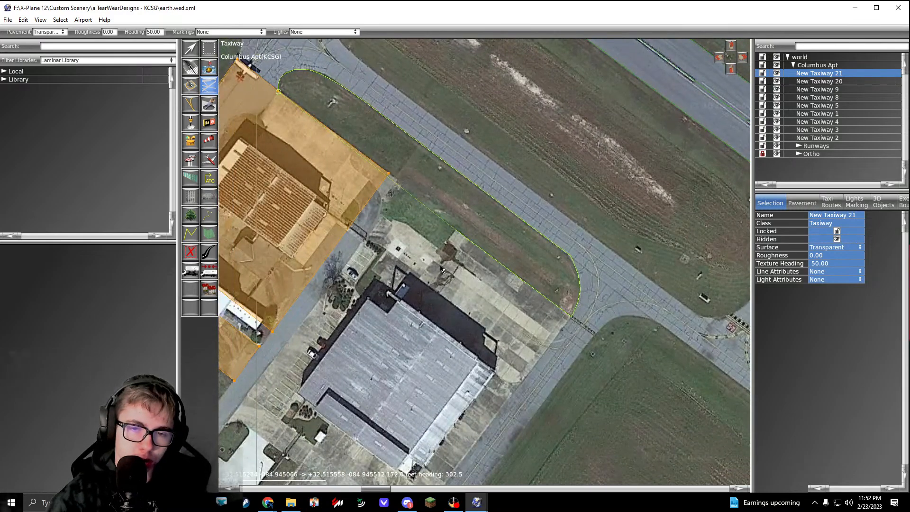
scroll(396, 311, "up", 3)
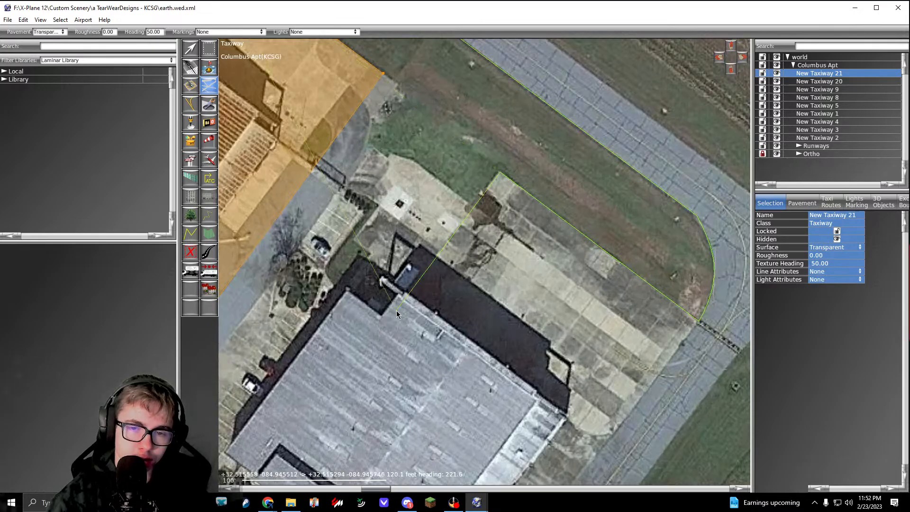
right_click_drag(396, 311, 536, 201)
scroll(536, 201, "down", 3)
scroll(470, 222, "up", 3)
left_click(470, 222)
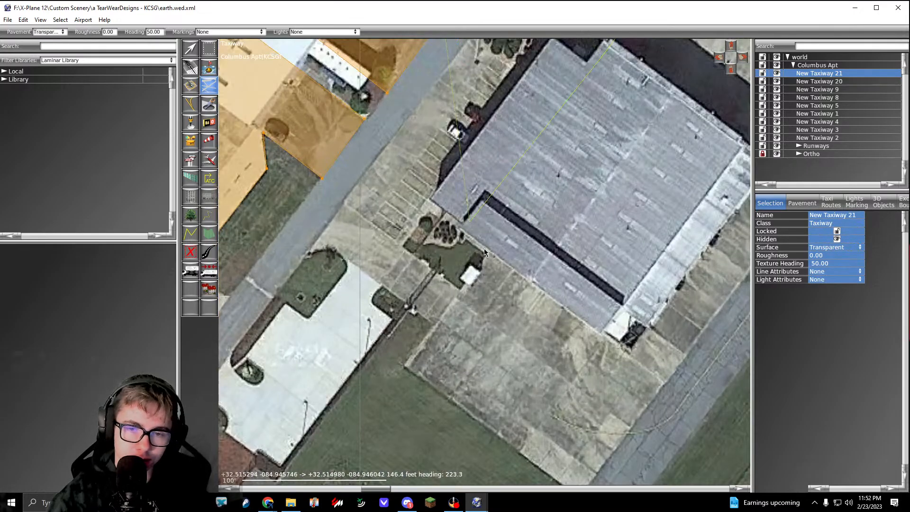
Step: Outline the grey-roofed hangar ramp's outer end with edges about 97 ft southwest, 191 ft southeast and 370 ft northeast along the far grass edge
left_click(408, 363)
right_click_drag(514, 466, 423, 282)
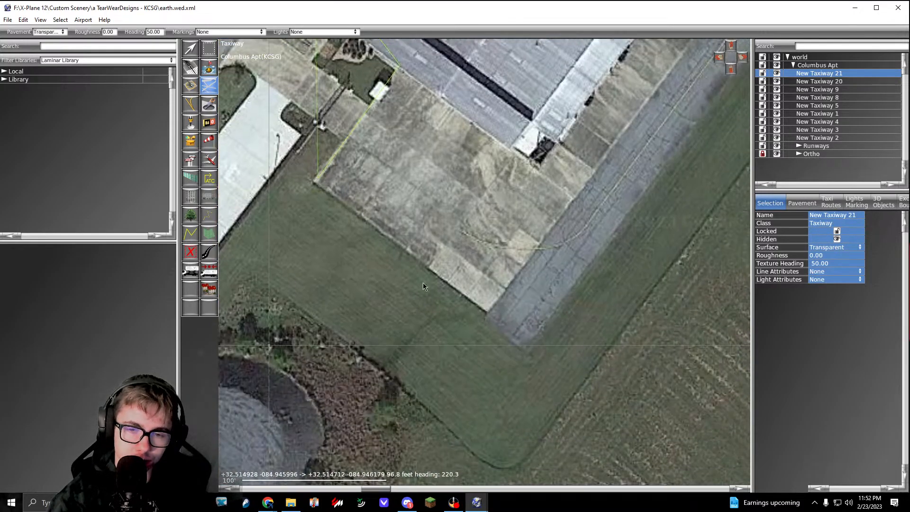
left_click(530, 356)
right_click_drag(720, 61, 519, 250)
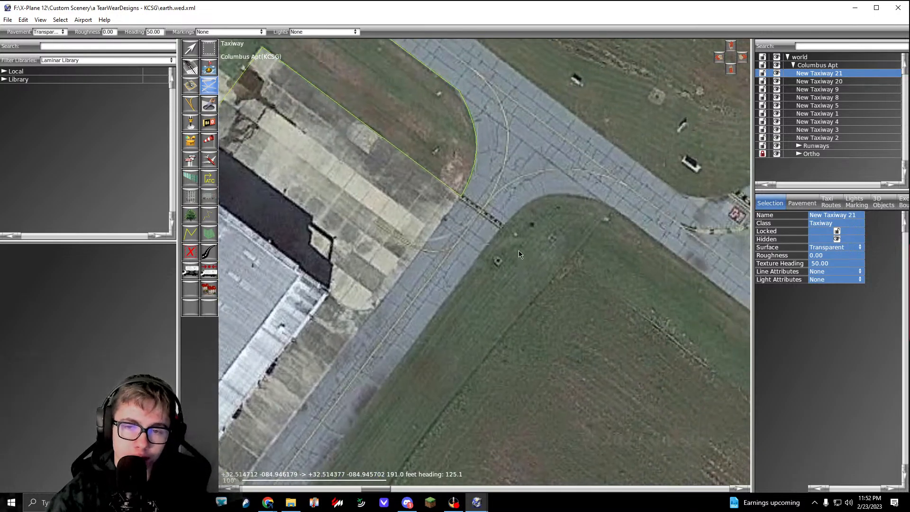
scroll(509, 223, "up", 3)
left_click(477, 256)
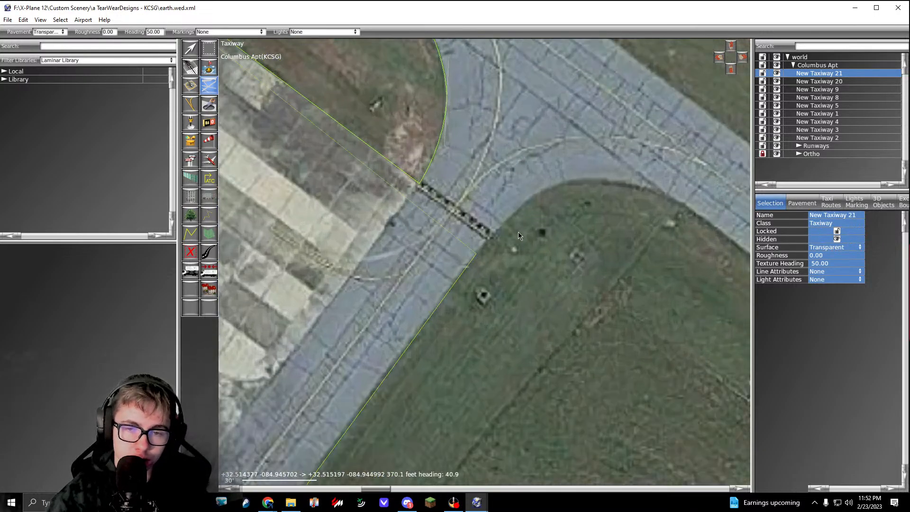
Step: Curve the outline around the grass tip past the hold line and about 69 ft southeast along the parallel taxiway's southwest edge
right_click_drag(545, 199, 496, 244)
scroll(496, 244, "up", 2)
left_click_drag(494, 233, 526, 220)
right_click_drag(647, 239, 491, 237)
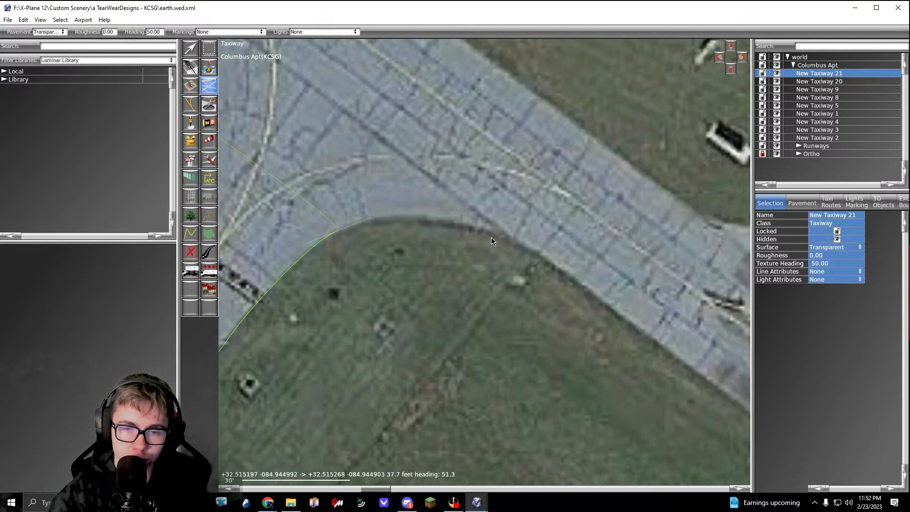
left_click_drag(507, 237, 540, 252)
right_click_drag(697, 377, 533, 271)
left_click(543, 273)
scroll(542, 273, "down", 3)
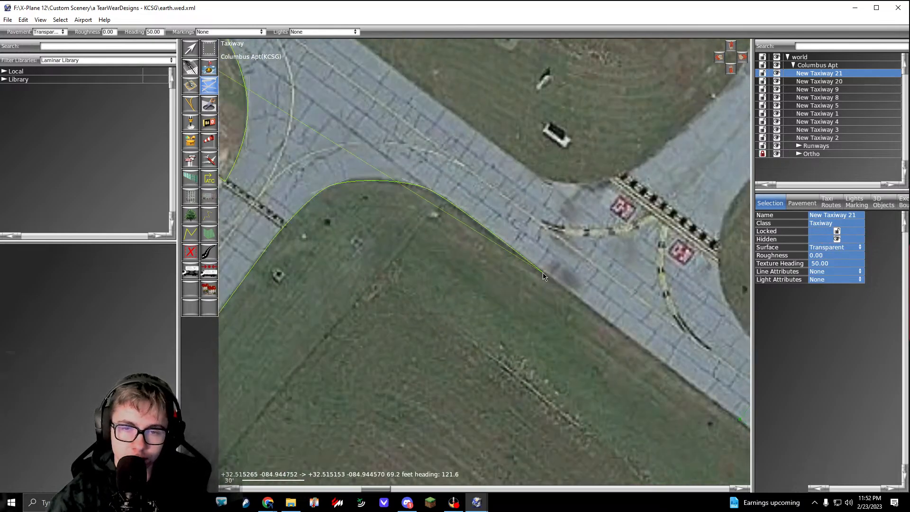
Step: Run the outline about 118 ft southeast to the existing parallel taxiway polygon's end, then about 36 ft across to its north corner
scroll(543, 273, "down", 5)
right_click_drag(624, 333, 411, 216)
right_click_drag(672, 367, 478, 260)
right_click_drag(255, 133, 438, 240)
scroll(399, 238, "up", 9)
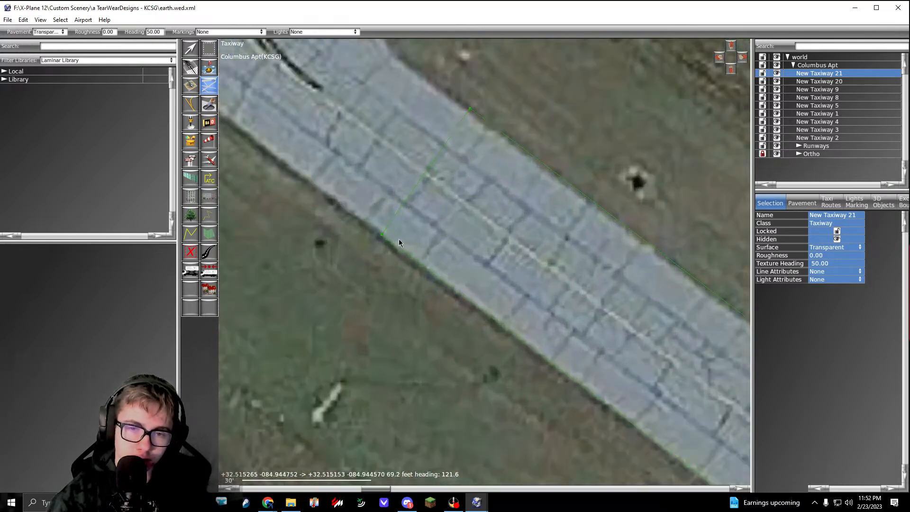
scroll(399, 239, "up", 4)
left_click(369, 235)
scroll(369, 235, "down", 8)
right_click_drag(406, 175, 401, 240)
scroll(400, 240, "up", 6)
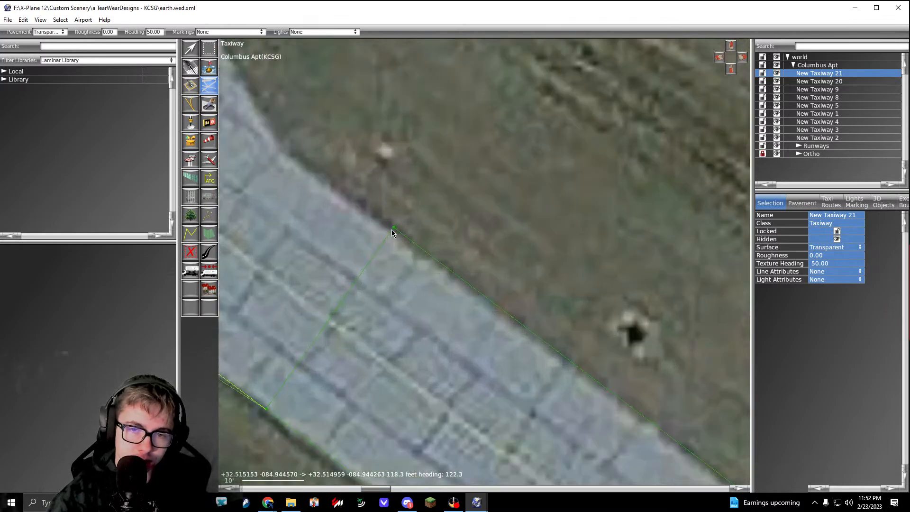
left_click(393, 230)
Step: Follow the grass edge northwest, then curve the outline past the hold line onto the runway connector's southeast edge
right_click_drag(318, 170, 410, 254)
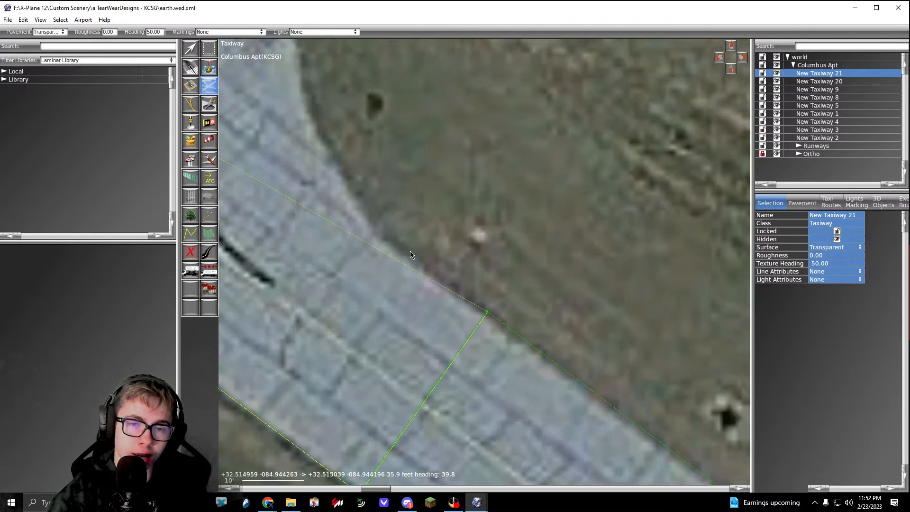
left_click(380, 240)
right_click_drag(397, 130, 491, 262)
left_click_drag(394, 165, 393, 76)
right_click_drag(393, 76, 344, 338)
left_click_drag(436, 168, 499, 113)
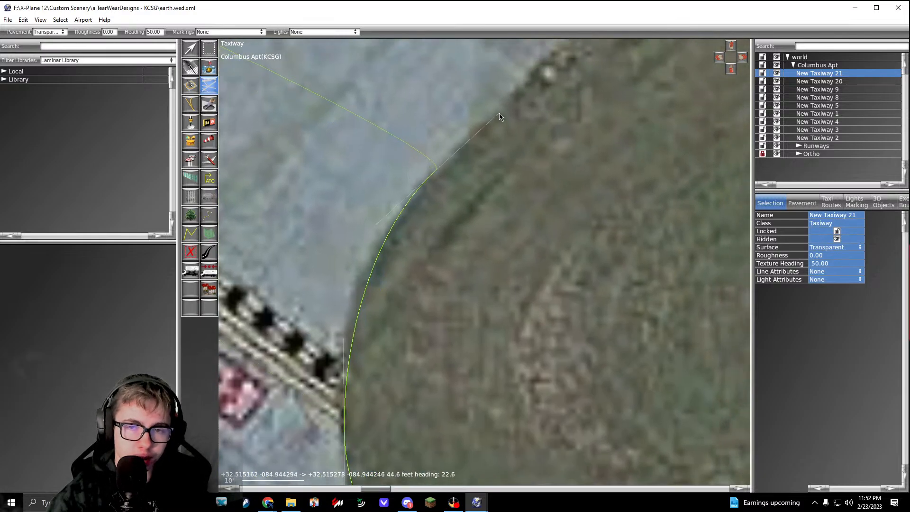
right_click_drag(499, 113, 324, 290)
Step: Extend the outline about 52 ft northeast along the connector and around the grass corner to the runway's southwest edge
scroll(332, 284, "down", 5)
scroll(387, 238, "up", 2)
left_click(397, 231)
right_click_drag(609, 136, 454, 214)
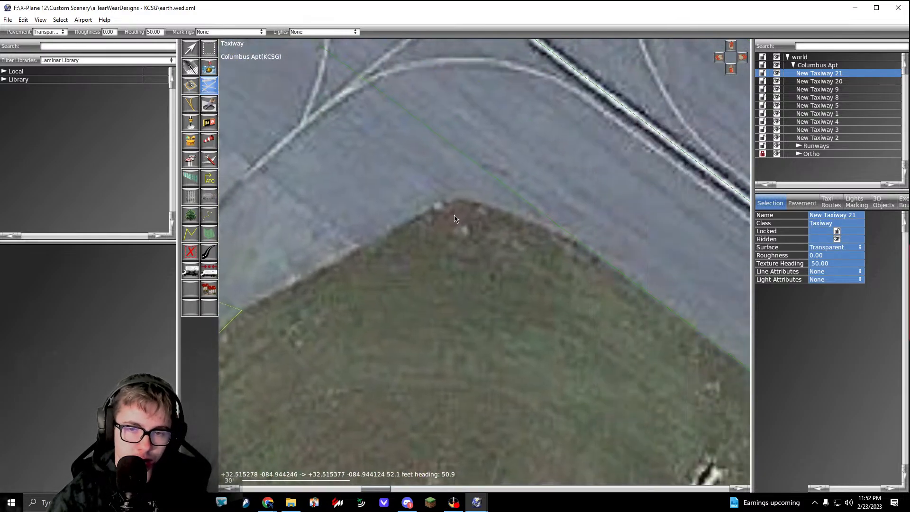
left_click(459, 200)
left_click(588, 246)
Step: Carry the outline about 177 ft northwest across the connector's mouth along the runway edge, then curve it around the bulging grass edge
right_click_drag(495, 173, 621, 398)
right_click_drag(308, 114, 505, 244)
left_click(404, 228)
right_click_drag(404, 229, 375, 112)
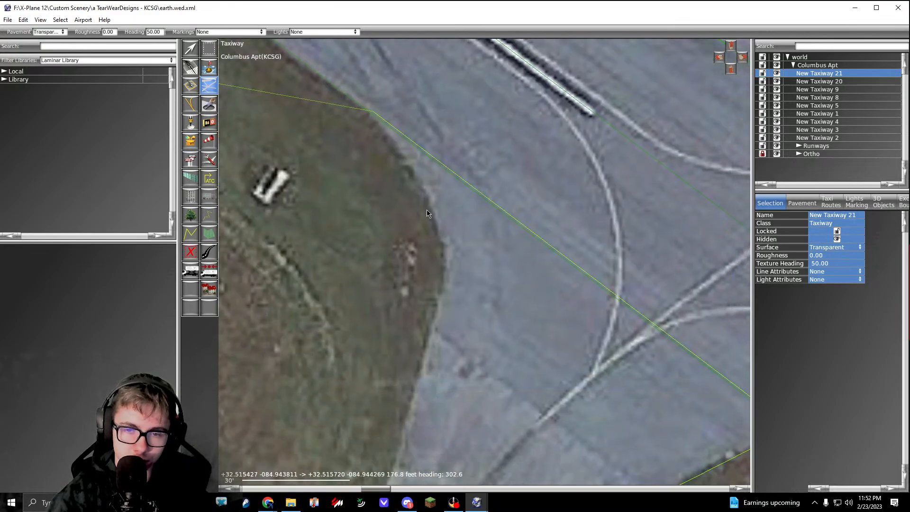
left_click_drag(441, 238, 445, 274)
right_click_drag(445, 274, 486, 175)
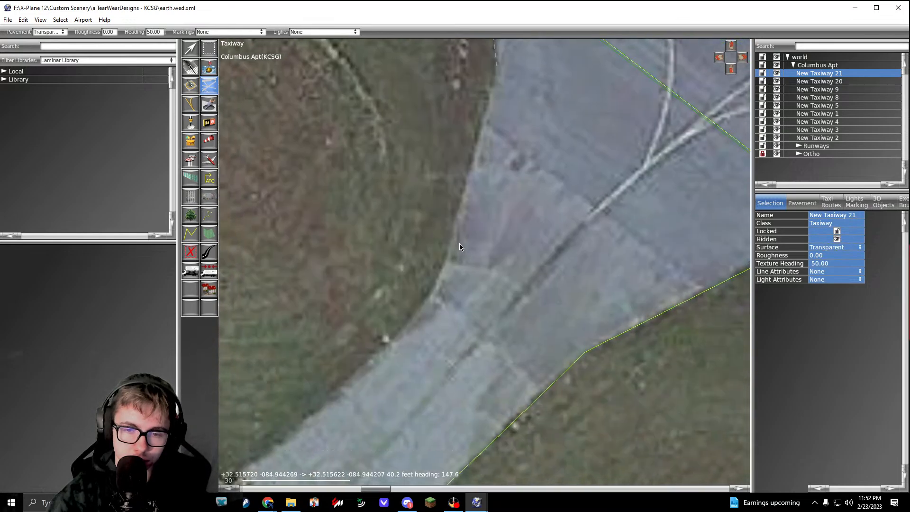
Step: Trace the connector's northwest edge southwest to the hold line and curve the outline onto the parallel taxiway's northeast edge
left_click(446, 263)
right_click_drag(441, 291, 500, 217)
left_click_drag(443, 273, 420, 298)
right_click_drag(429, 289, 567, 188)
left_click(448, 293)
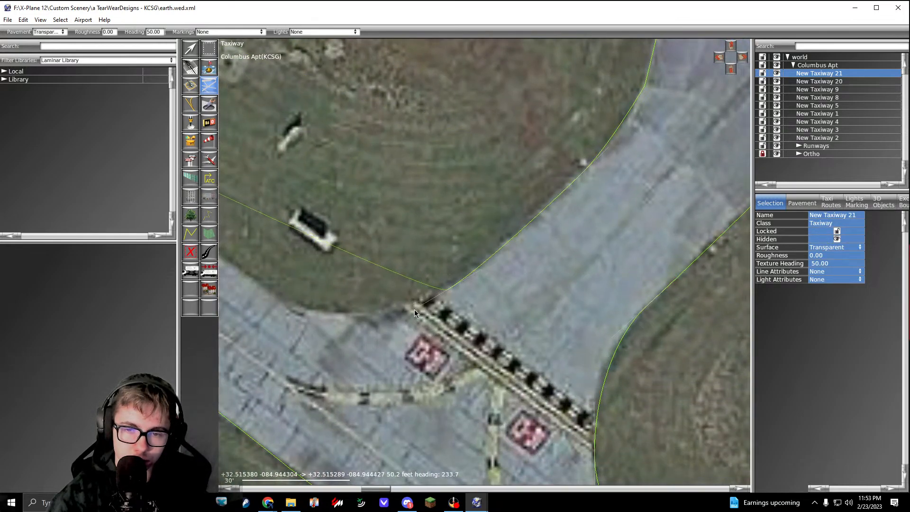
right_click_drag(406, 313, 576, 259)
left_click_drag(464, 256, 413, 219)
Step: Run the outline about 512 ft northwest along the parallel taxiway's northeast grass edge towards the next runway connector
scroll(413, 219, "down", 5)
mouse_move(266, 111)
right_mouse_down()
mouse_move(507, 315)
mouse_move(537, 327)
right_mouse_up()
right_click_drag(279, 154, 496, 311)
right_click_drag(332, 178, 499, 307)
left_click(468, 290)
scroll(468, 290, "up", 4)
left_click(502, 309)
right_click_drag(403, 182, 481, 276)
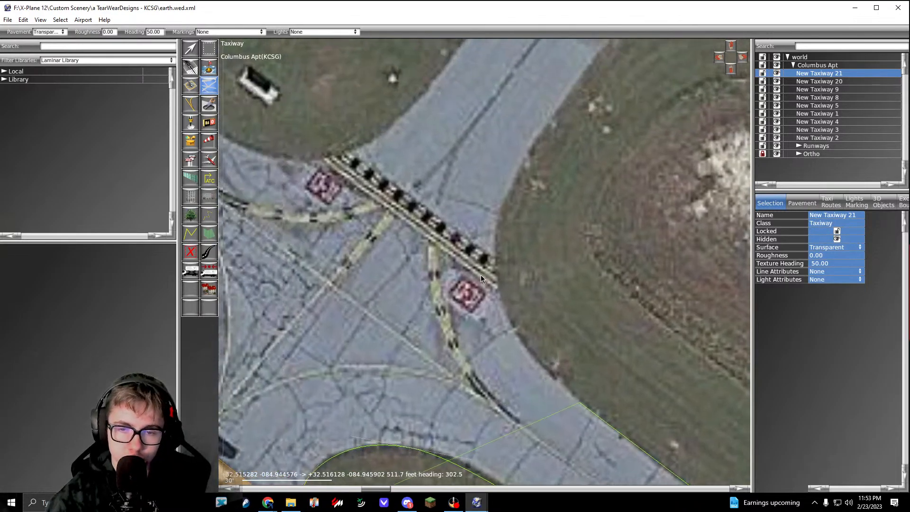
Step: Curve the outline past the second connector's hold line and up its southeast edge, replacing the misplaced point with a curved one
left_click_drag(495, 256, 502, 191)
right_click_drag(527, 187, 399, 353)
left_click(501, 175)
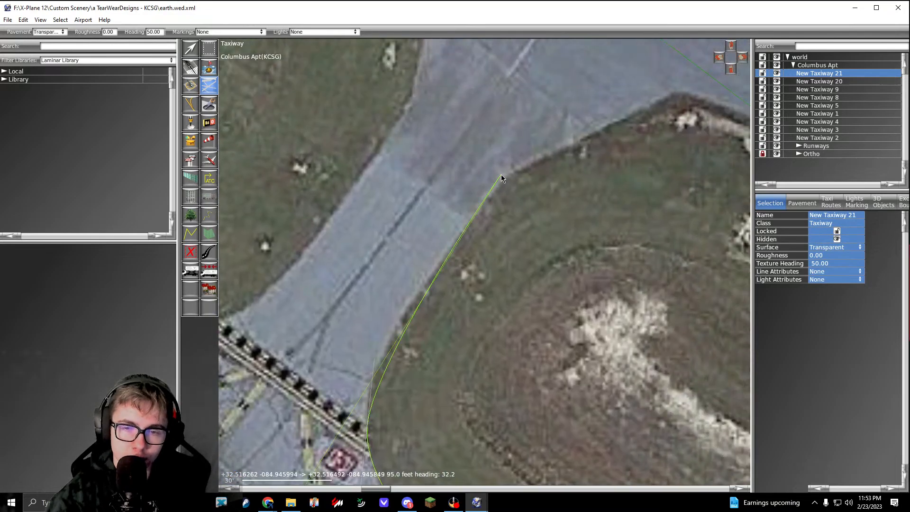
key("BackSpace")
left_click_drag(431, 280, 452, 243)
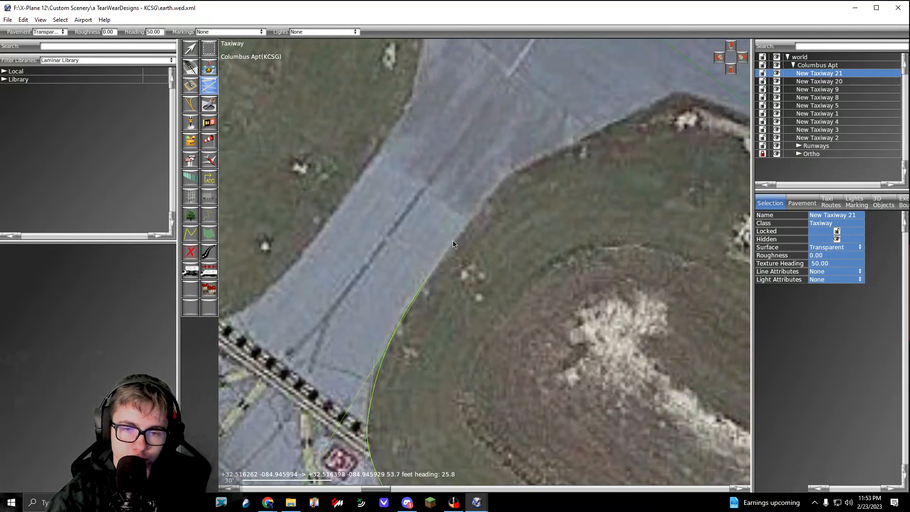
left_click(502, 180)
Step: Trace the outline around the grass corner beside the second connector to the runway's southwest edge
right_click_drag(536, 175, 349, 289)
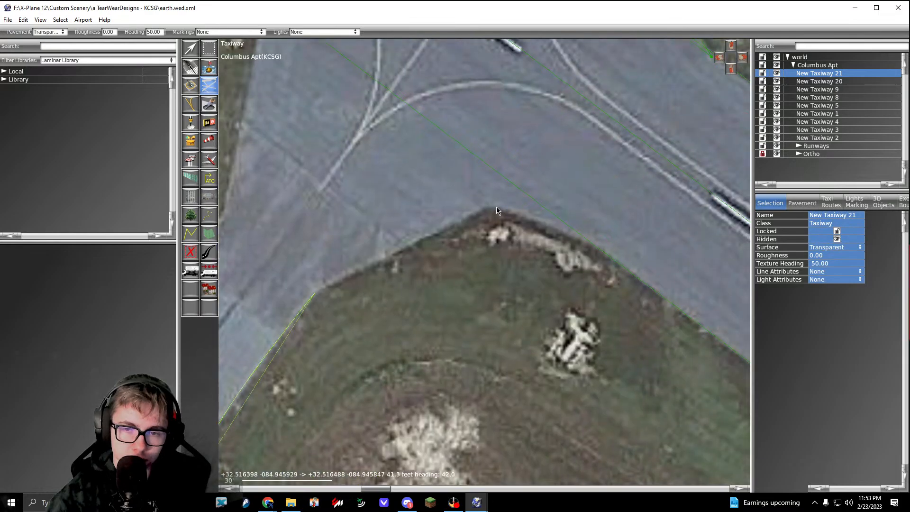
left_click(491, 205)
left_click(602, 250)
scroll(601, 249, "down", 4)
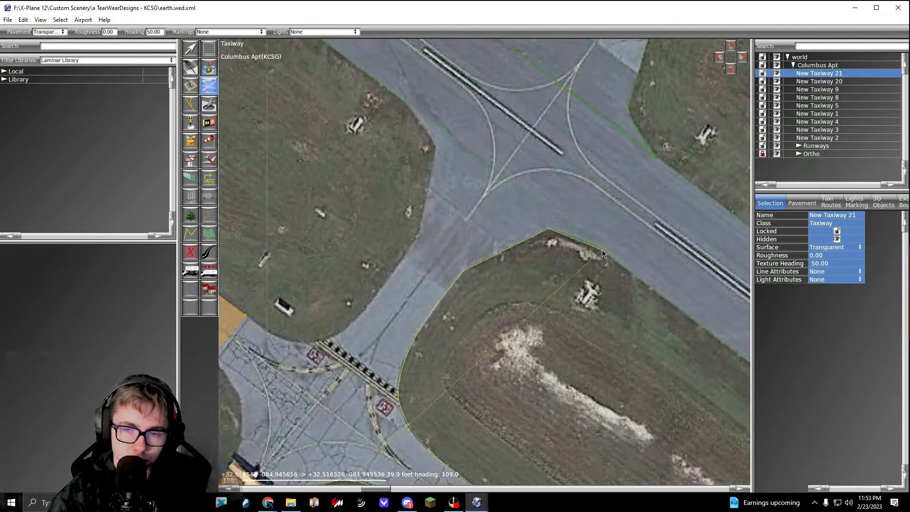
Step: Carry the outline about 171 ft northwest across the second connector's mouth, then down the grass edge to the connector's northwest side
right_click_drag(492, 189, 560, 249)
scroll(472, 160, "up", 3)
scroll(471, 158, "up", 2)
left_click(431, 129)
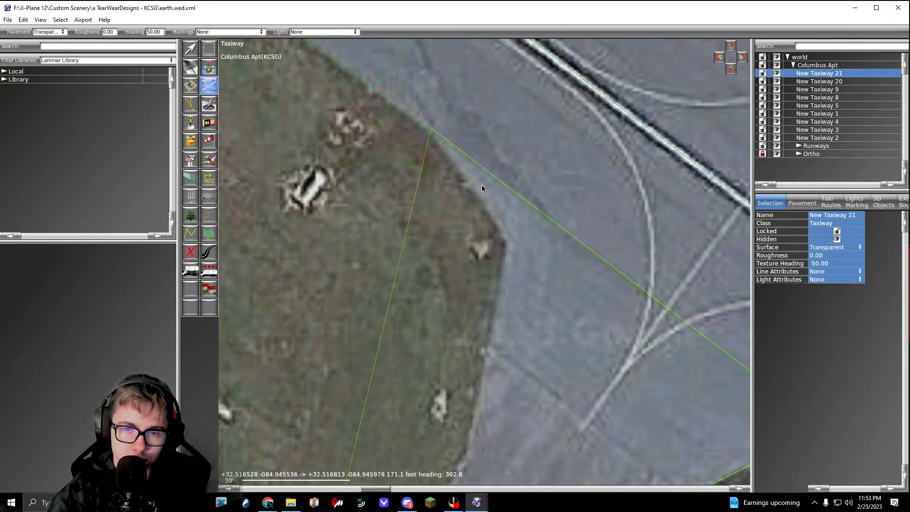
left_click(507, 240)
scroll(507, 241, "down", 5)
scroll(496, 279, "up", 4)
right_click_drag(491, 333, 530, 284)
left_click(504, 268)
Step: Run the outline about 62 ft southwest, curve it around the grass to the existing northwest taxiway polygon, and cross that polygon's end
scroll(504, 268, "down", 5)
scroll(507, 298, "up", 3)
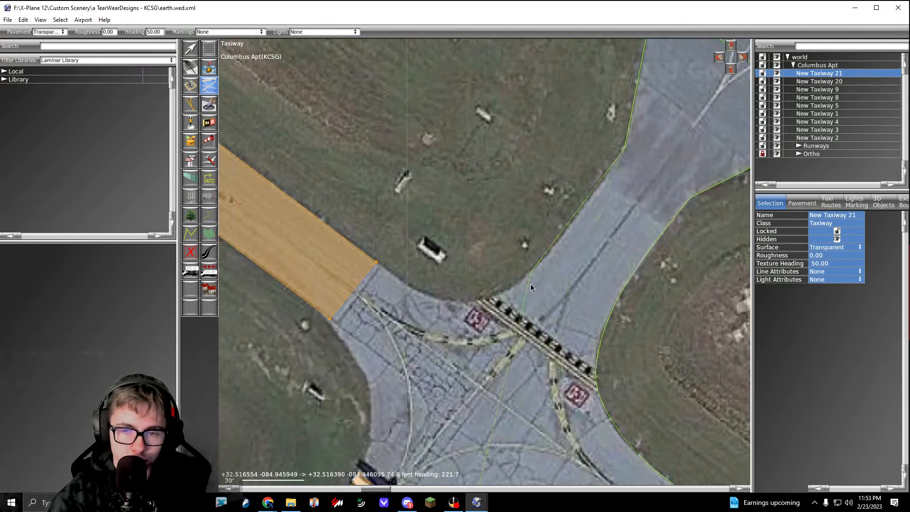
left_click(547, 255)
scroll(533, 283, "up", 2)
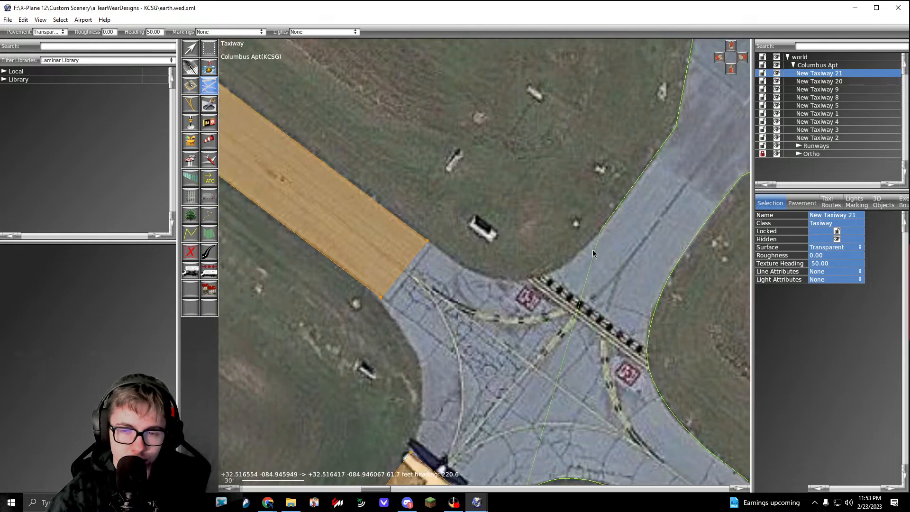
right_click_drag(492, 289, 597, 293)
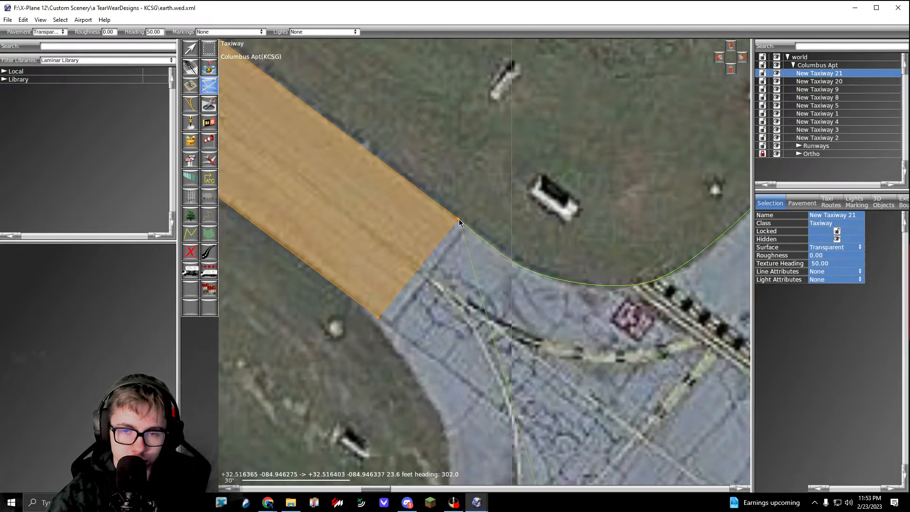
left_click(377, 317)
Step: Follow the intersection's western grass edge to the access taxiway's corner beside the parked biplane and finish the transparent taxiway polygon
right_click_drag(434, 422, 411, 305)
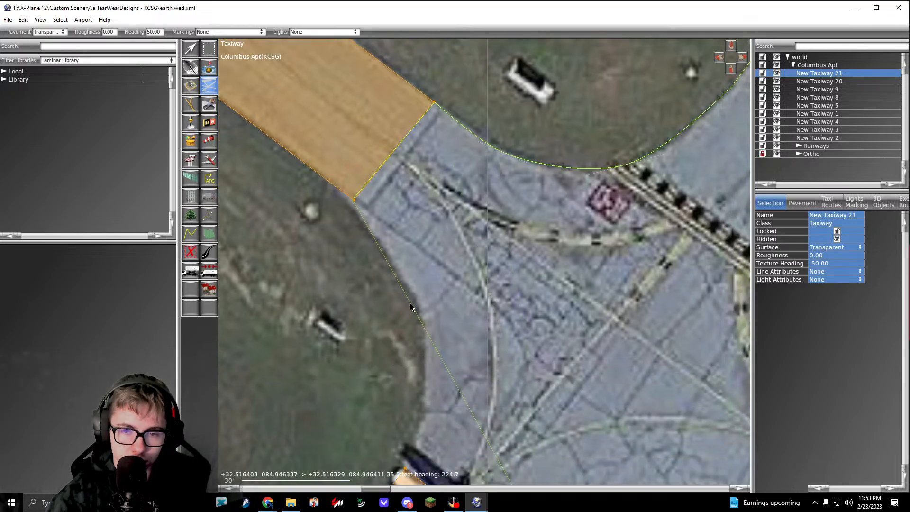
left_click(422, 305)
right_click_drag(423, 401, 441, 306)
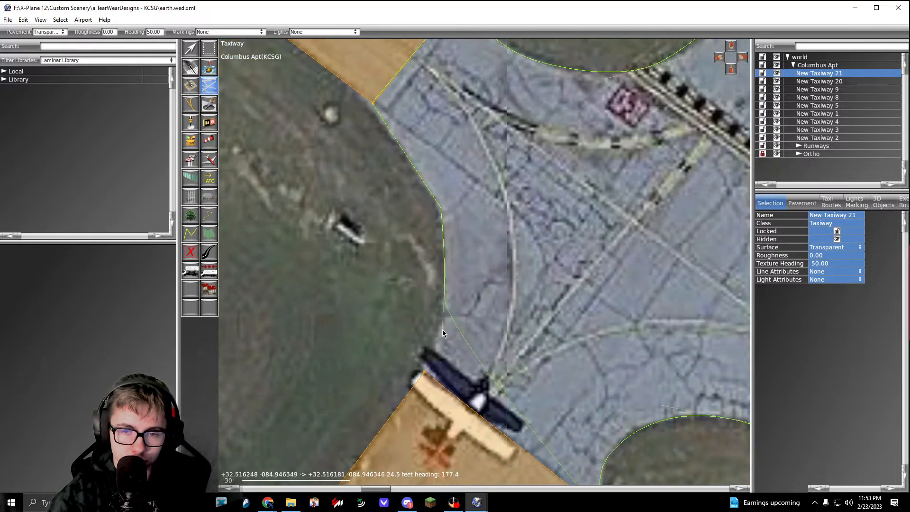
left_click(423, 373)
scroll(426, 306, "down", 4)
key("Return")
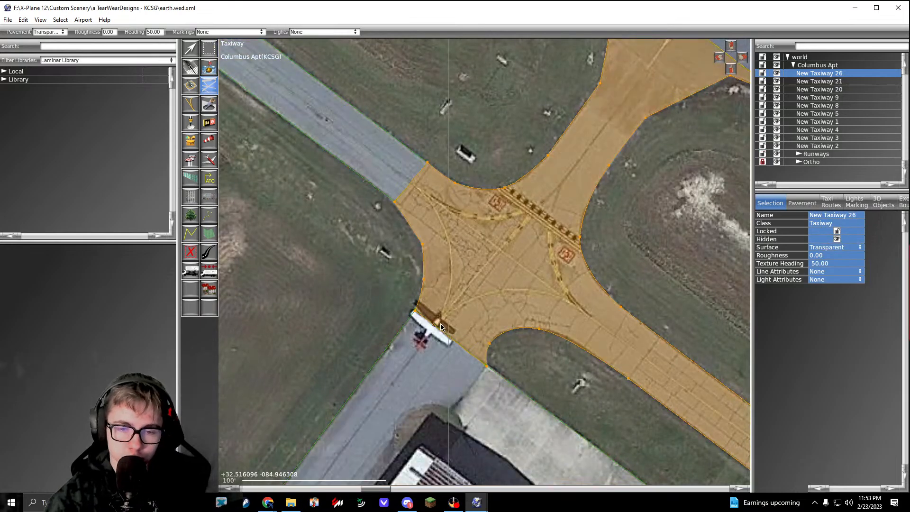
Step: Nudge the new polygon's corner vertex beside the biplane onto the access taxiway polygon's corner
key("v")
scroll(418, 312, "up", 6)
scroll(398, 319, "down", 6)
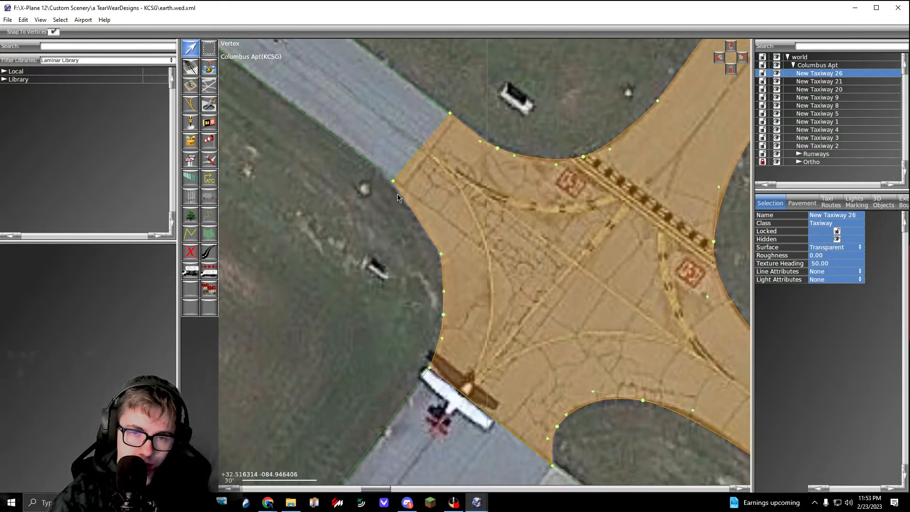
scroll(387, 164, "up", 6)
left_click_drag(387, 158, 388, 159)
right_click_drag(553, 133, 486, 303)
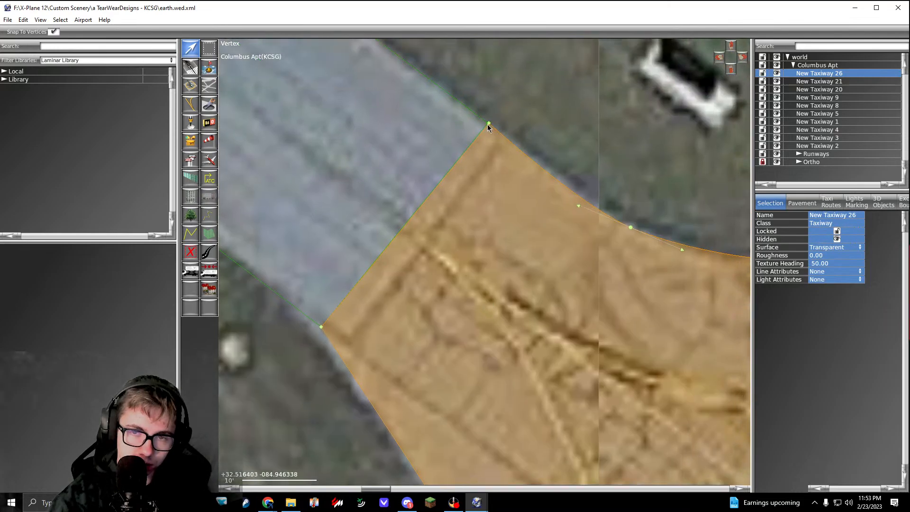
Step: Nudge the new polygon's vertex at the red-roofed hangar apron's north corner onto the apron polygon's corner
scroll(488, 125, "down", 6)
scroll(495, 234, "up", 3)
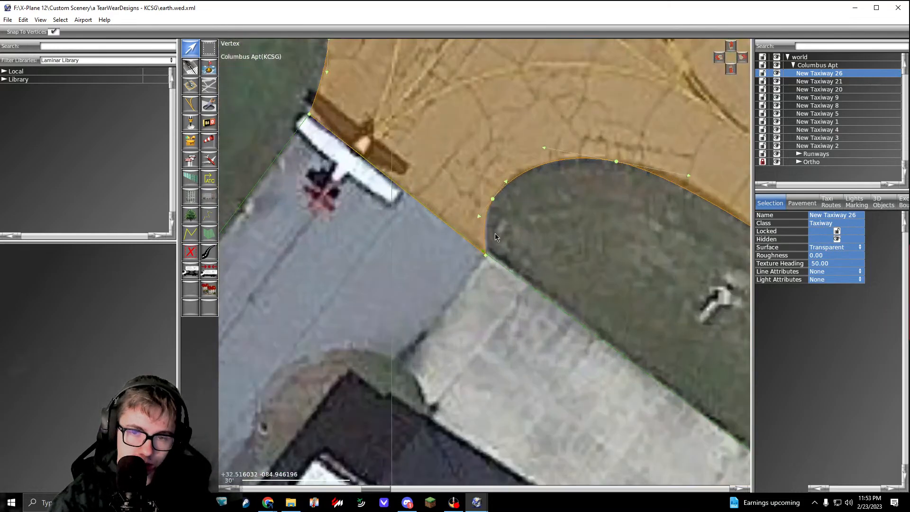
scroll(497, 237, "down", 3)
scroll(495, 239, "up", 6)
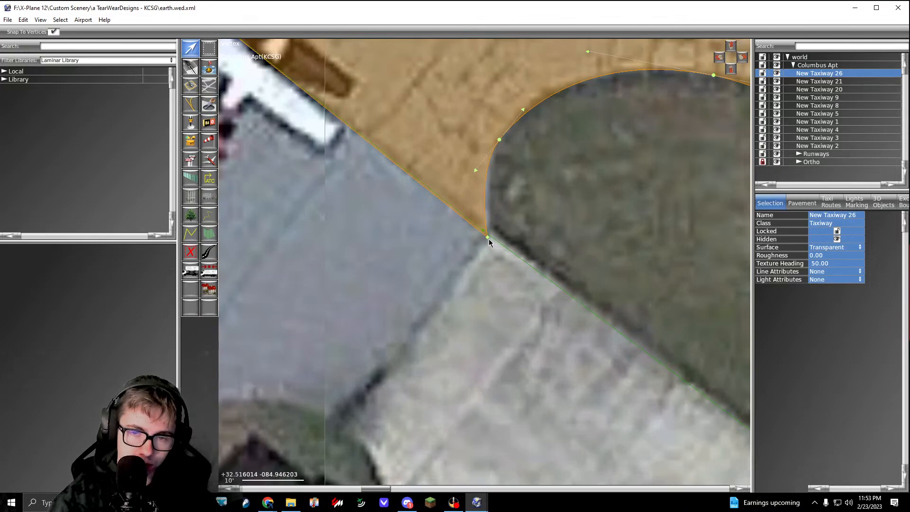
left_click_drag(489, 239, 486, 236)
scroll(485, 233, "down", 6)
Step: Deselect the new polygon, then reselect it and inspect its southeast end where it meets the existing parallel taxiway polygon
left_click(531, 216)
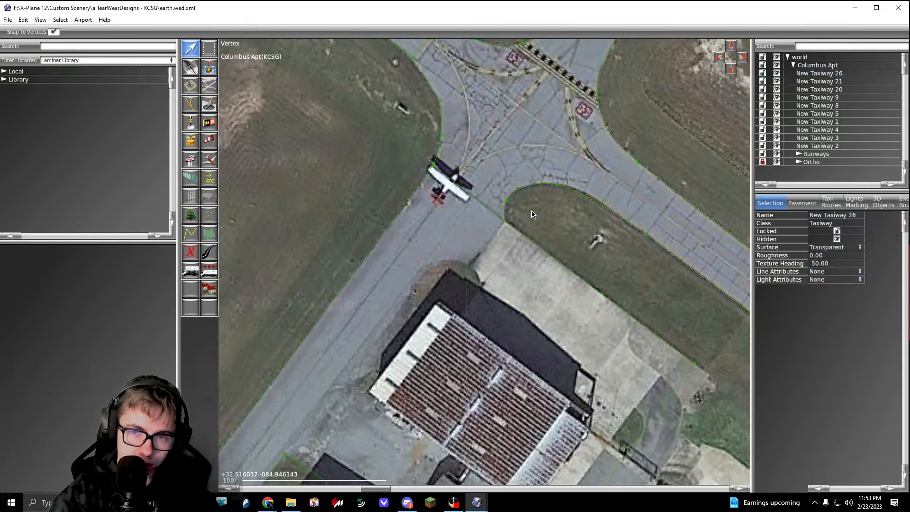
scroll(531, 217, "down", 6)
right_click_drag(531, 217, 388, 207)
right_click_drag(649, 342, 468, 196)
scroll(468, 195, "up", 3)
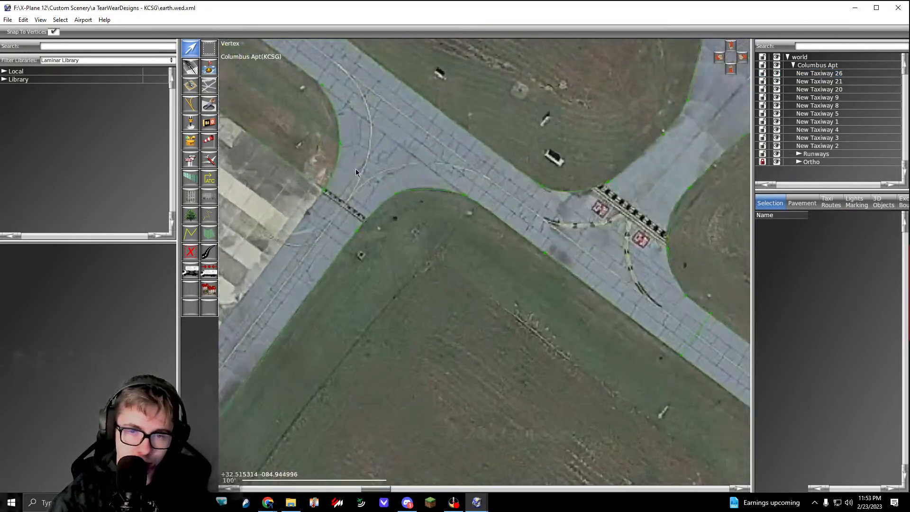
scroll(504, 214, "down", 2)
left_click(438, 197)
scroll(461, 224, "up", 3)
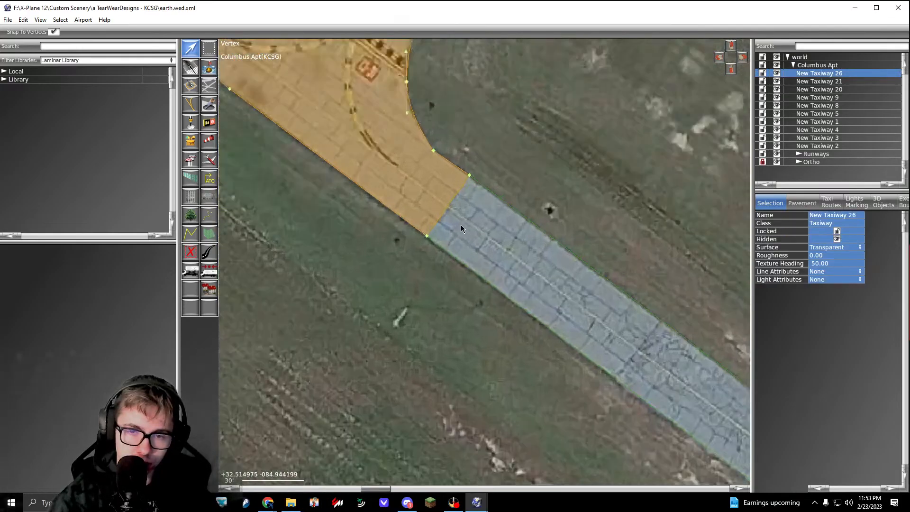
scroll(361, 243, "up", 3)
scroll(361, 242, "down", 2)
Step: Check the northeast corner joint between New Taxiway 26 and New Taxiway 1 by selecting each polygon in turn
right_click_drag(482, 54, 455, 229)
scroll(483, 205, "up", 7)
left_click_drag(491, 191, 477, 198)
left_click(496, 215)
left_click(491, 192)
left_click(496, 192)
scroll(496, 192, "down", 5)
scroll(497, 195, "down", 8)
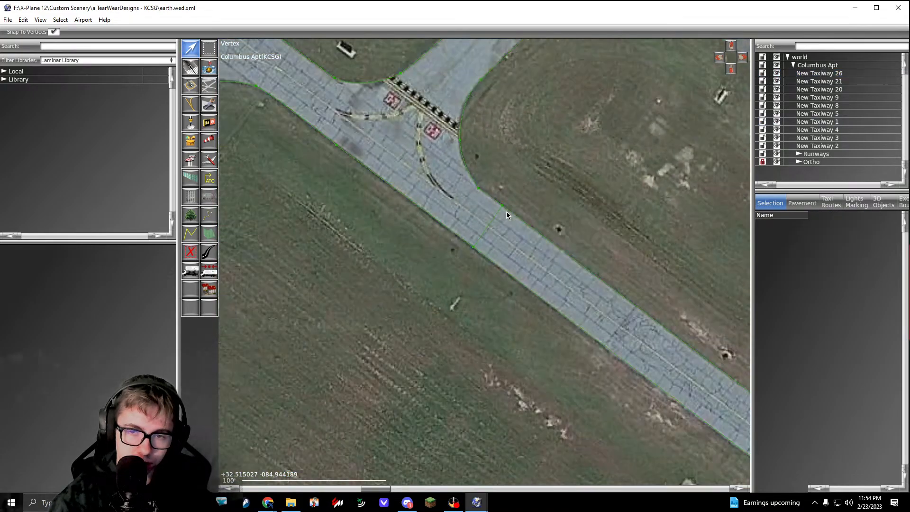
scroll(506, 212, "up", 9)
scroll(503, 199, "up", 4)
left_click(509, 167)
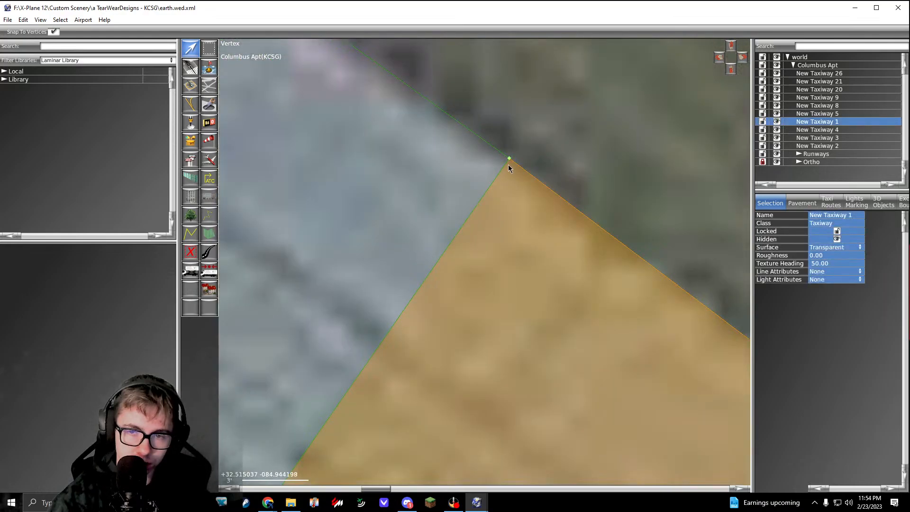
left_click(505, 166)
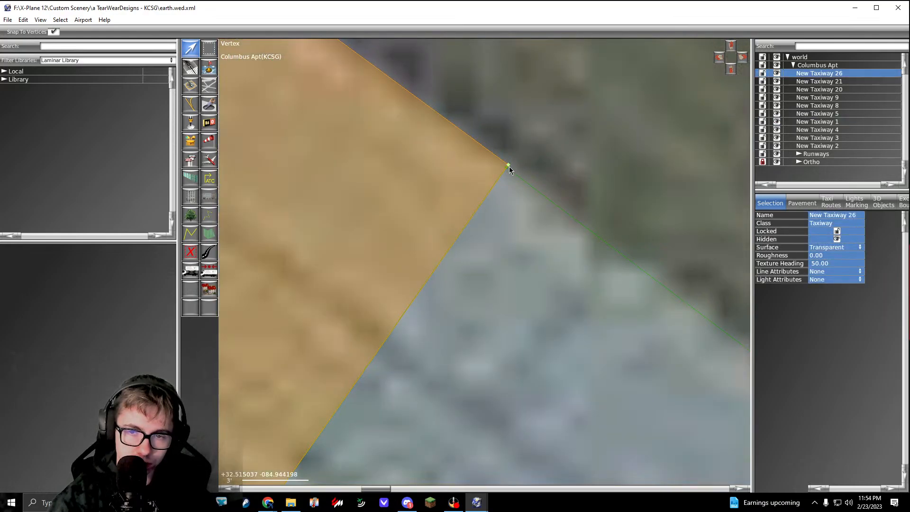
left_click(529, 164)
scroll(528, 164, "down", 10)
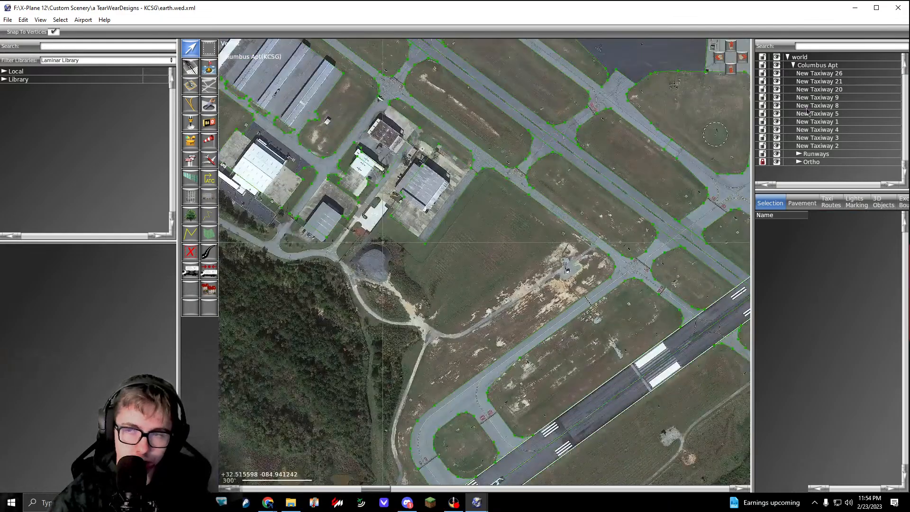
Step: Highlight every taxiway polygon from New Taxiway 26 to New Taxiway 2 and examine the pavement coverage, especially around the southwestern hangars
left_click(816, 74)
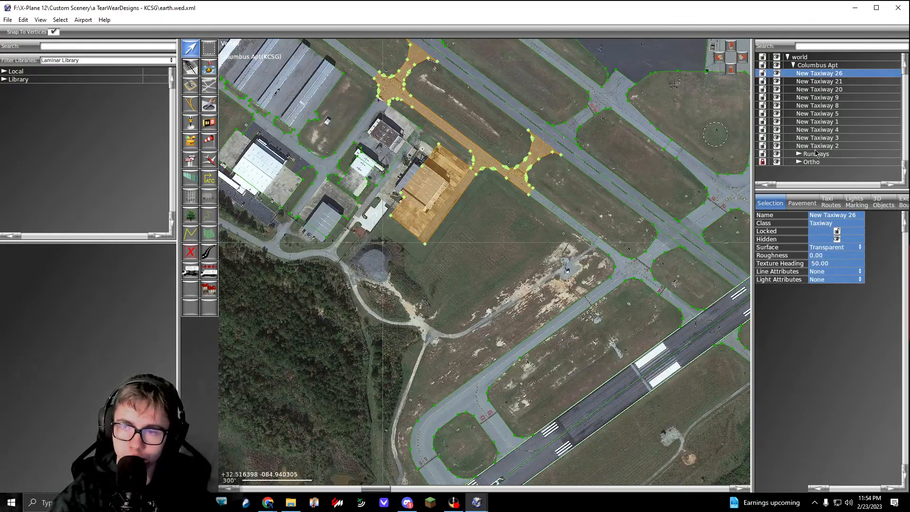
left_click(815, 146, "shift")
scroll(490, 219, "down", 4)
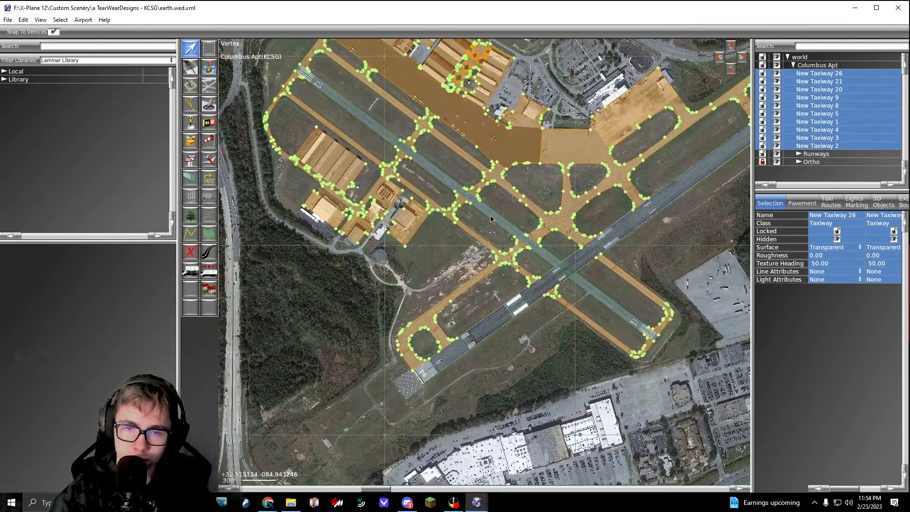
scroll(429, 253, "down", 3)
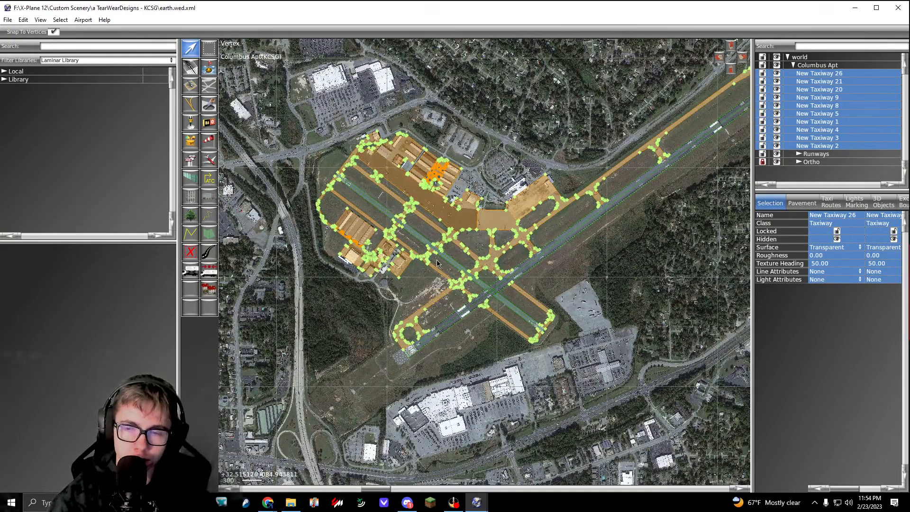
scroll(439, 268, "up", 6)
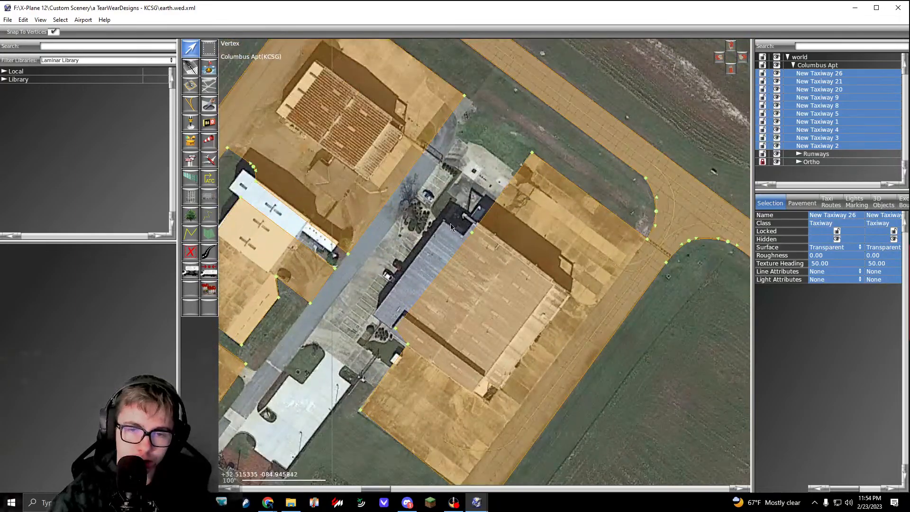
right_click_drag(385, 293, 504, 212)
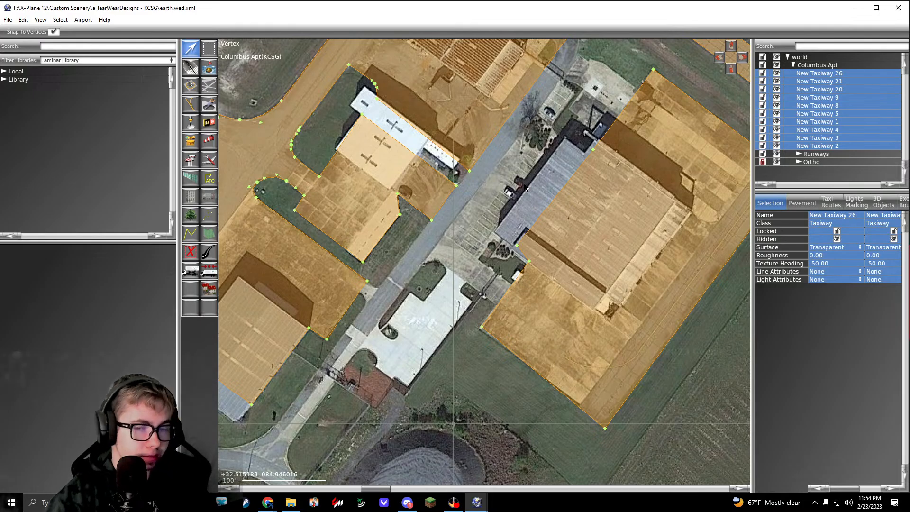
scroll(462, 299, "down", 8)
left_click(527, 287)
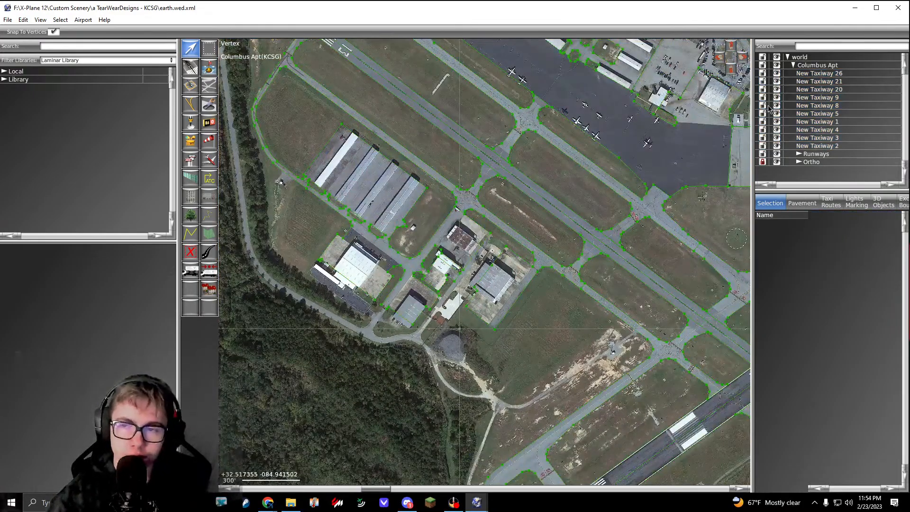
left_click(827, 75)
left_click(543, 280)
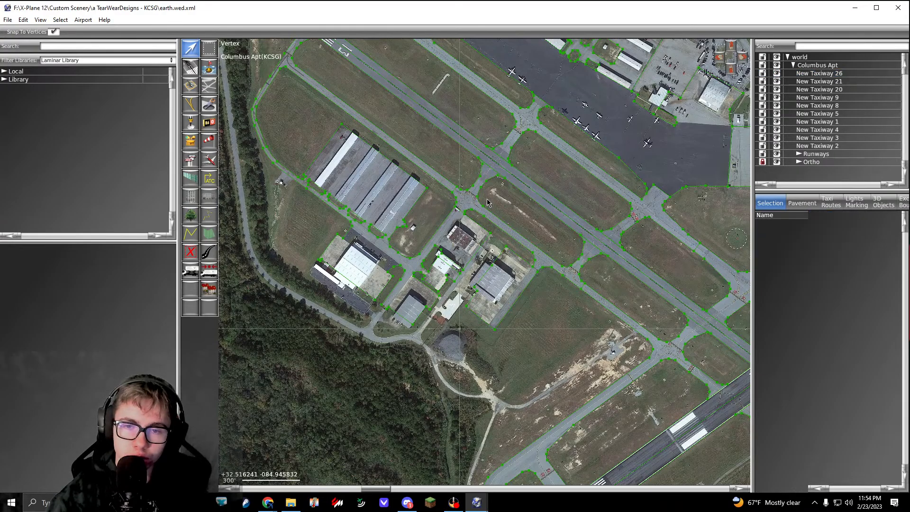
scroll(462, 192, "down", 4)
Step: Group all taxiway polygons from New Taxiway 26 through New Taxiway 2 and name the group Taxiways
left_click(824, 74)
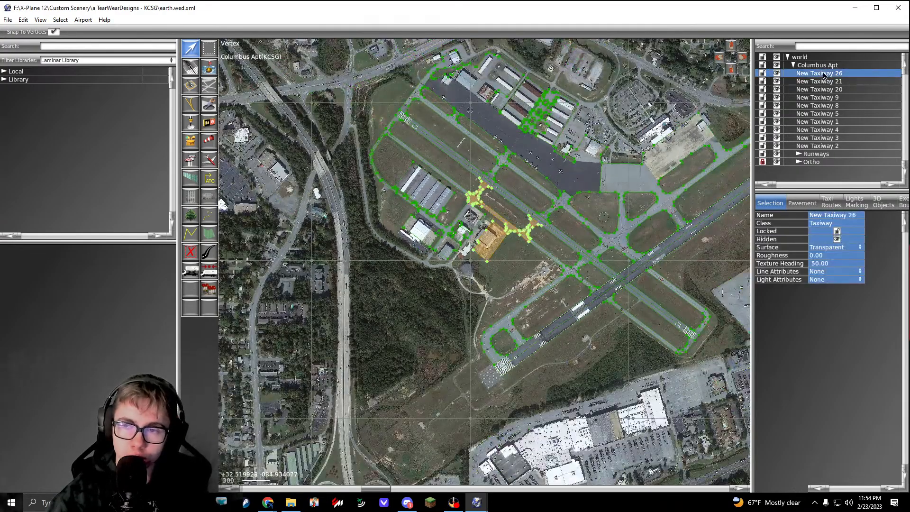
left_click(820, 146, "shift")
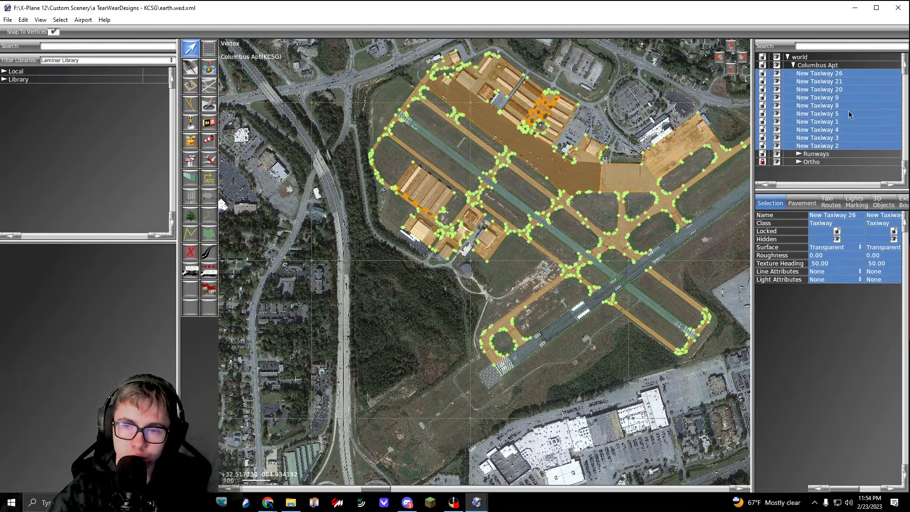
key("ctrl+g")
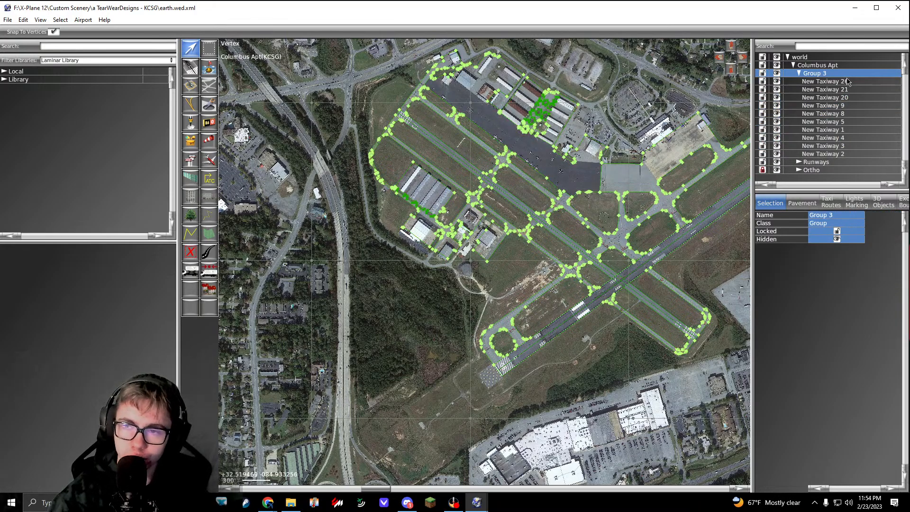
left_click(834, 81)
double_click(845, 74)
type("Taxiways")
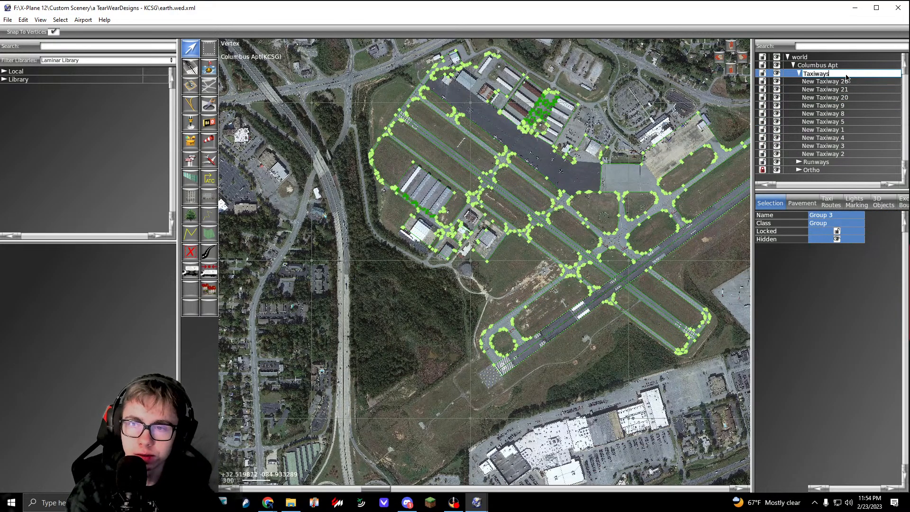
key("Return")
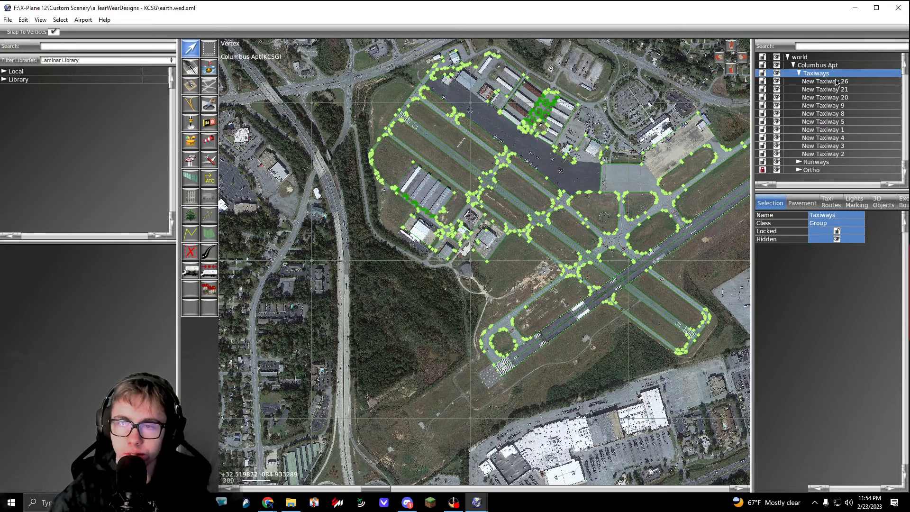
Step: Collapse the Taxiways group, lock both the Taxiways and Runways groups, and clear the selection
left_click(800, 74)
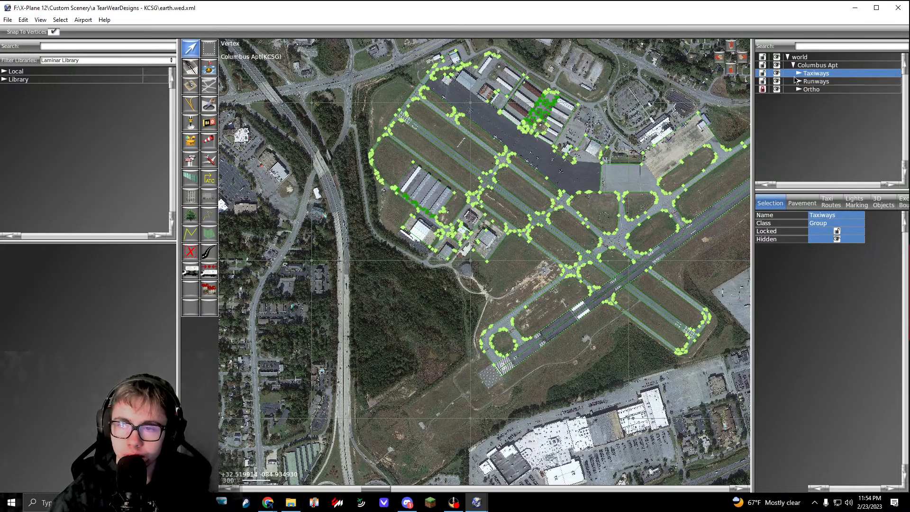
left_click(763, 75)
left_click(763, 75)
left_click(763, 75)
left_click(763, 82)
left_click(642, 173)
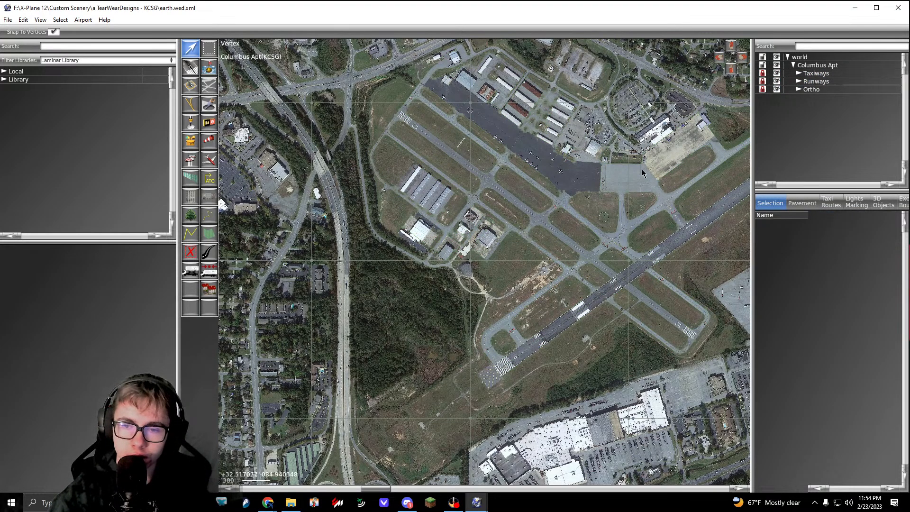
Step: Validate the scenery, look through the listed errors for KCSG, and close the results
key("ctrl+shift+v")
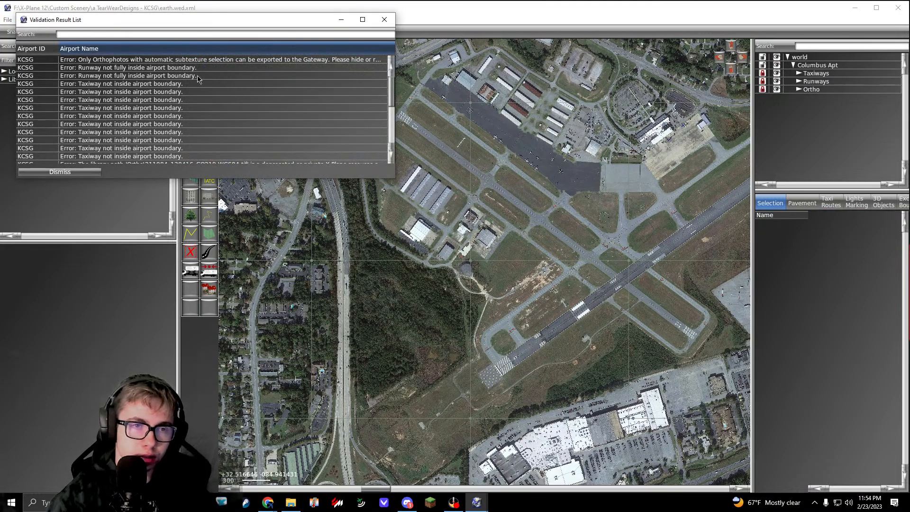
left_click(186, 62)
left_click_drag(188, 72, 202, 168)
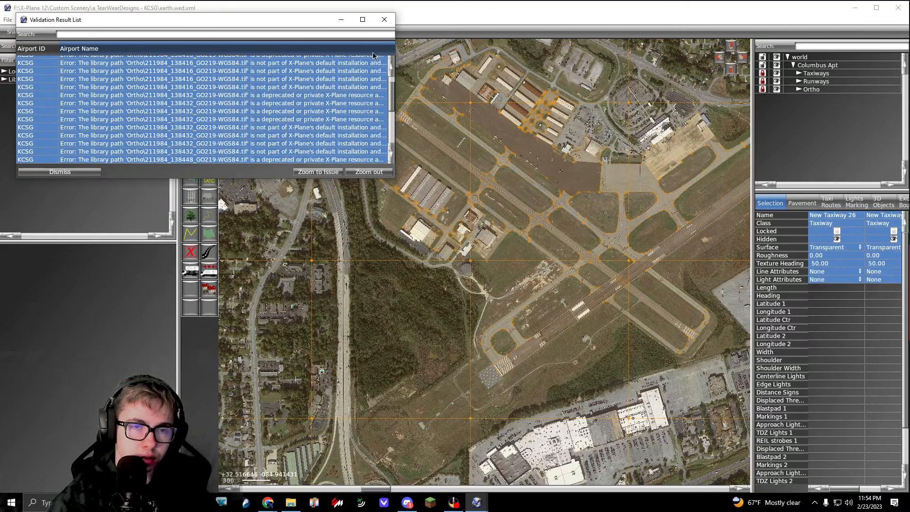
left_click(384, 21)
Step: Set the scenery's target X-Plane version to X-Plane 12.00
left_click(8, 19)
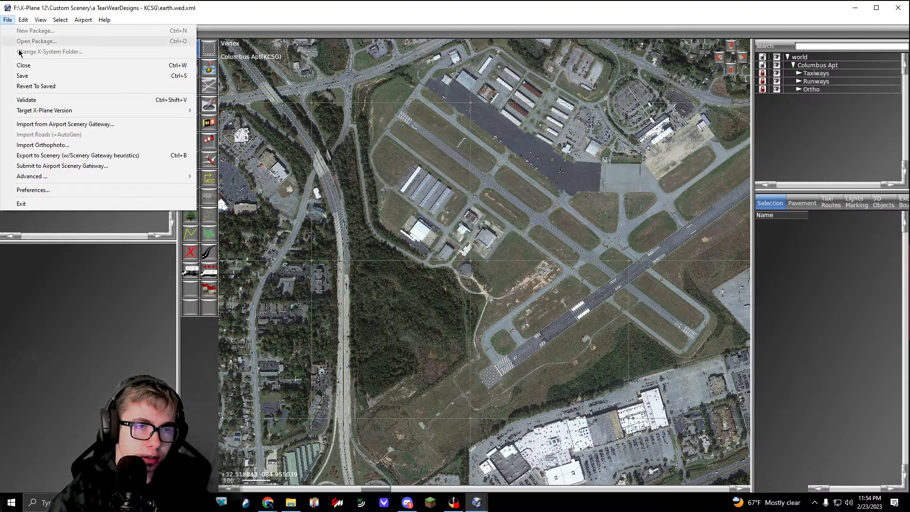
mouse_move(166, 111)
left_click(230, 173)
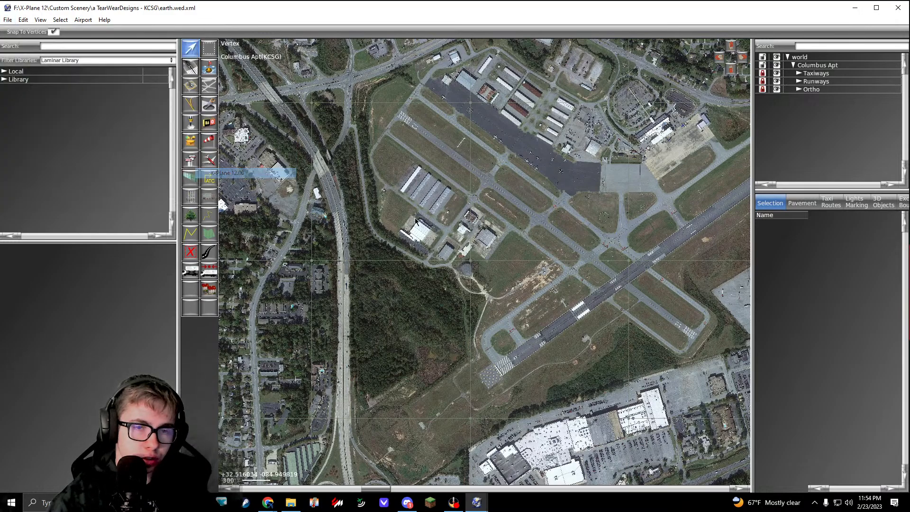
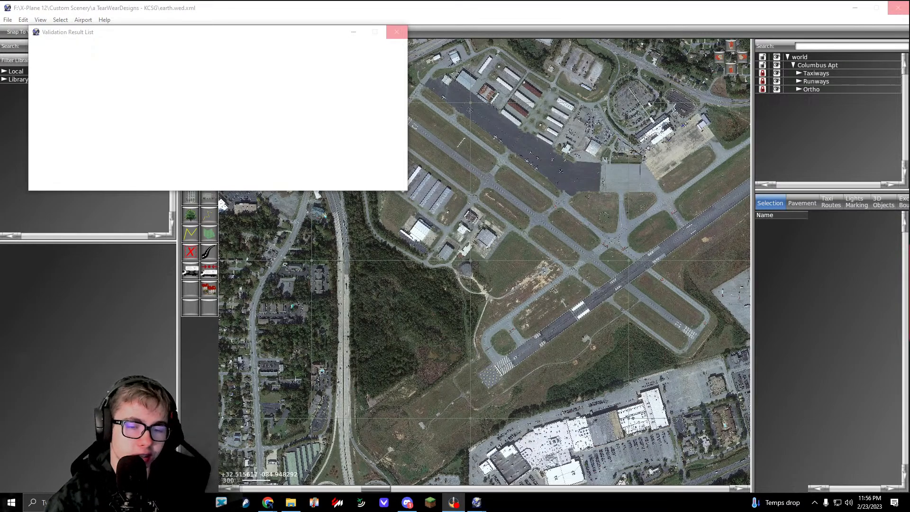
Step: Select the KCSG missing 'GUI Label' metadata warning in the validation results and close the list
mouse_move(268, 502)
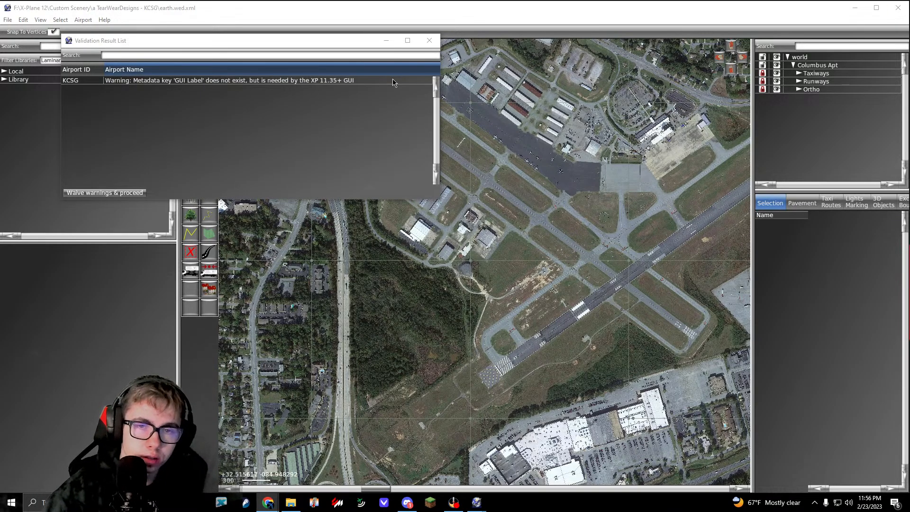
left_click(230, 81)
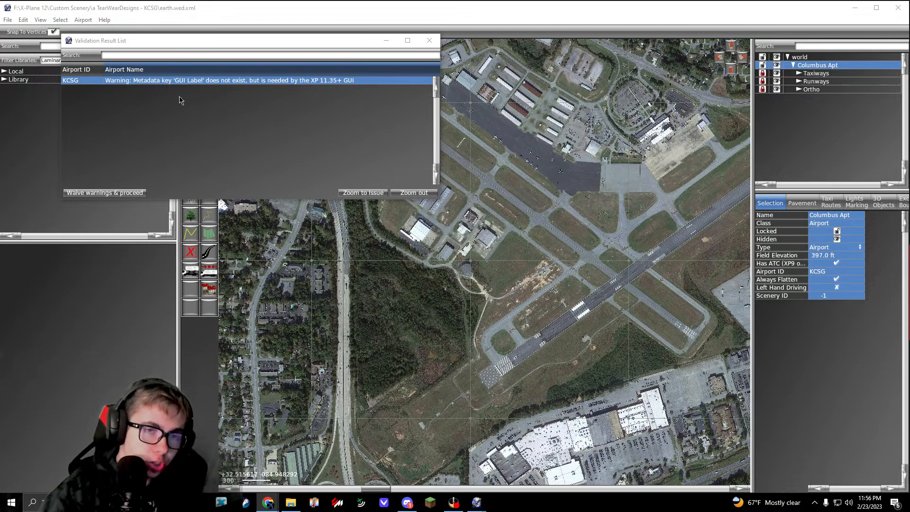
left_click(425, 44)
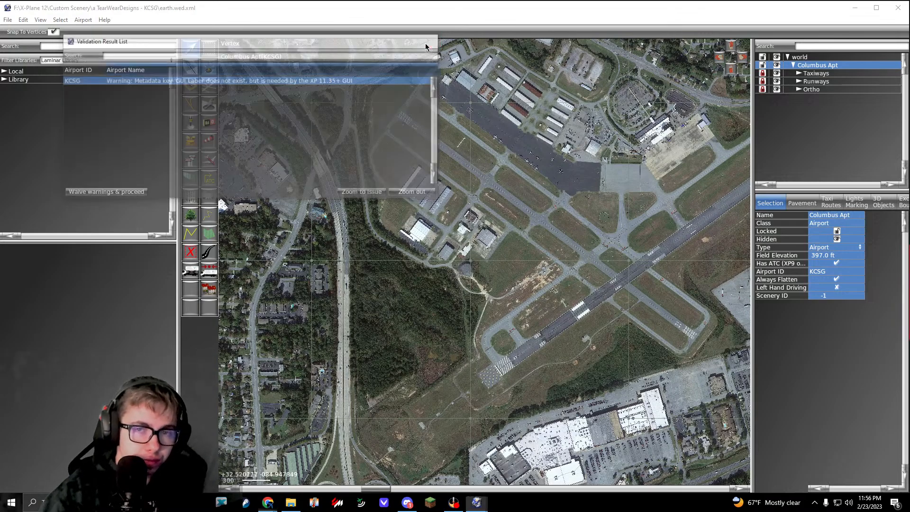
Step: Deselect the airport and examine the main runway, its 6 threshold, chevron area and taxiway junctions in the orthophoto
right_click_drag(550, 245, 515, 246)
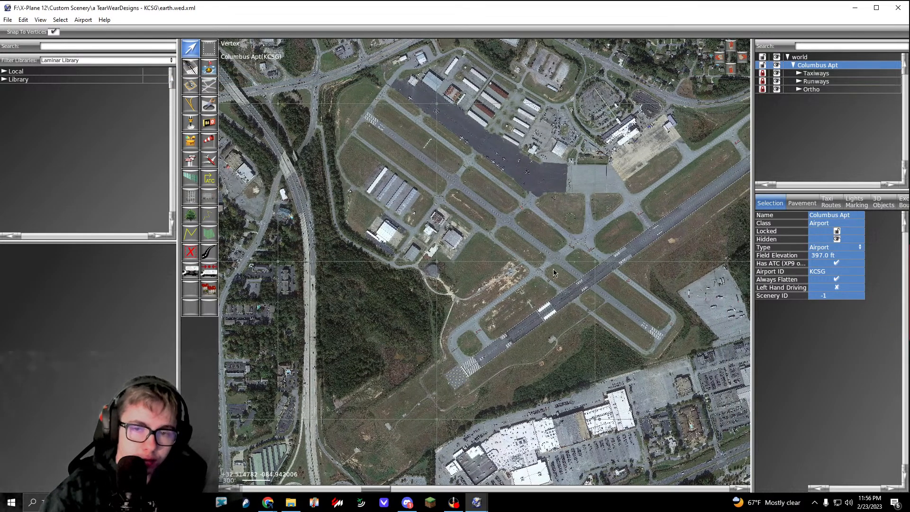
scroll(553, 268, "up", 5)
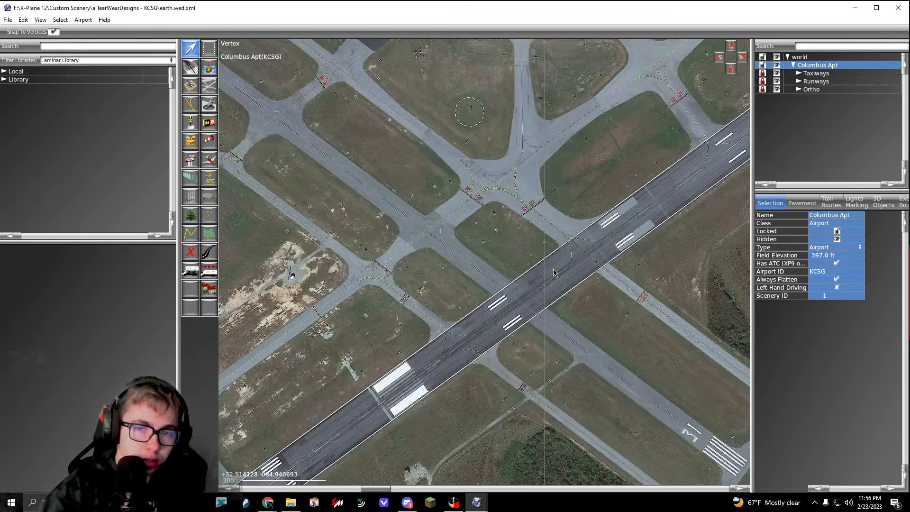
left_click(575, 260)
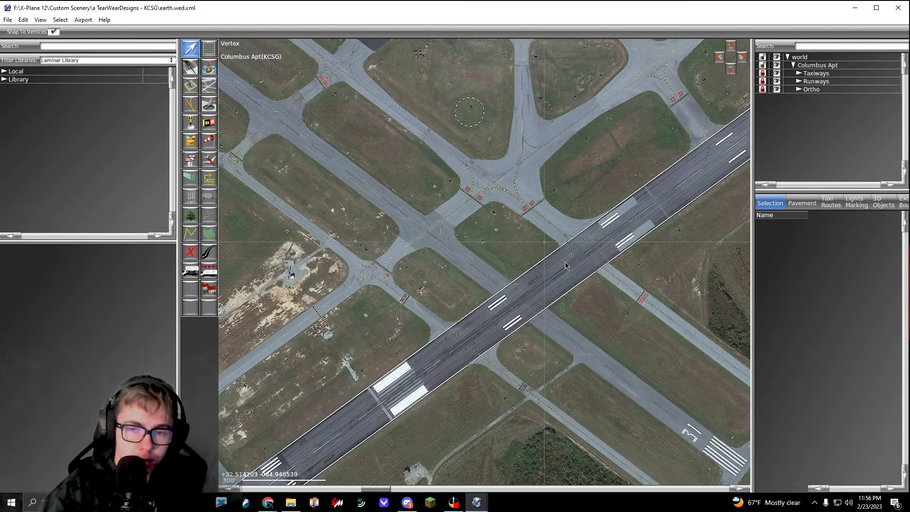
right_click_drag(369, 275, 655, 133)
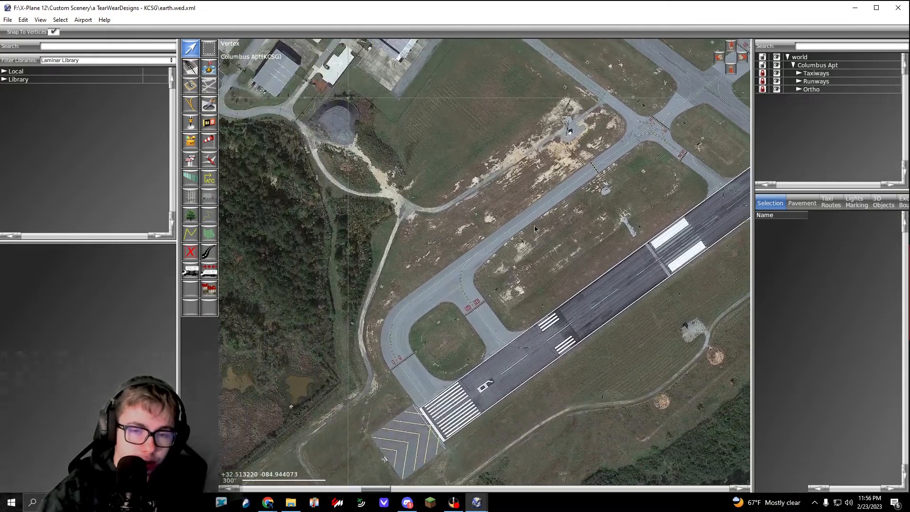
scroll(451, 300, "up", 5)
scroll(451, 302, "up", 3)
right_click_drag(450, 301, 515, 135)
scroll(519, 247, "down", 6)
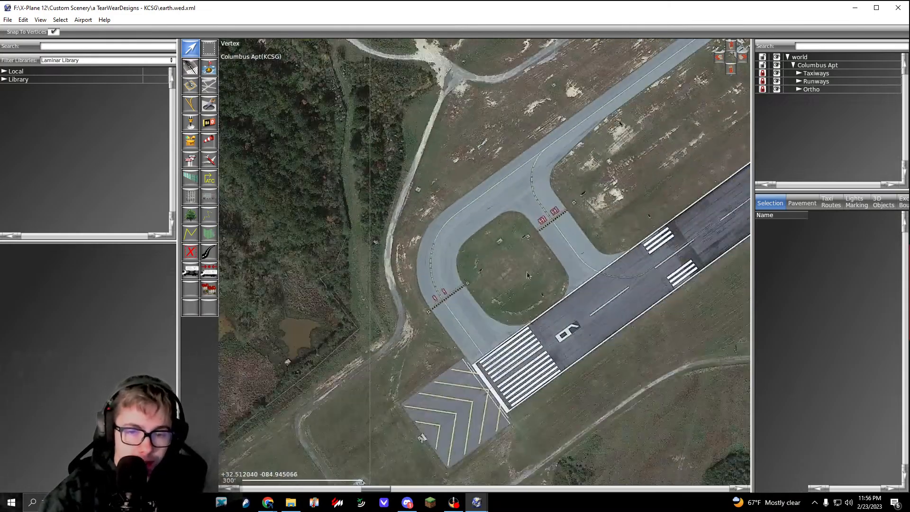
right_click_drag(501, 387, 497, 289)
scroll(497, 290, "up", 6)
scroll(476, 270, "down", 10)
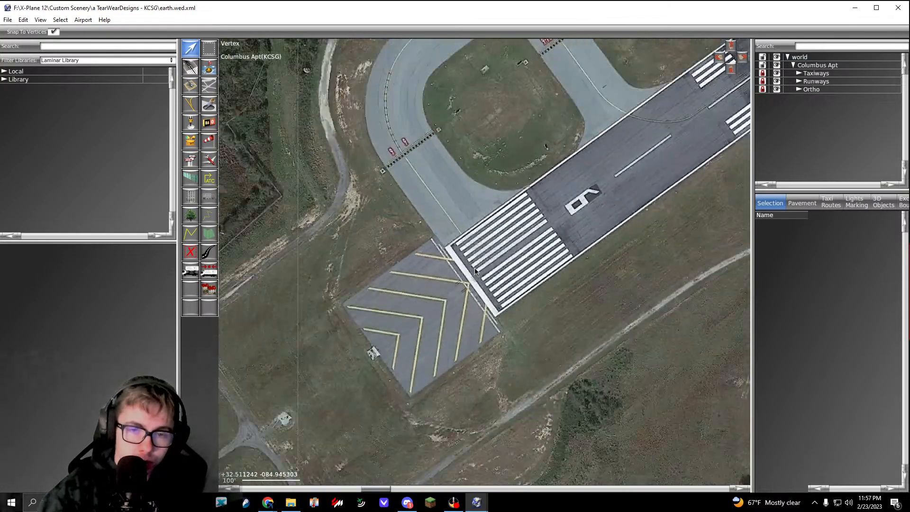
scroll(481, 330, "up", 5)
right_click_drag(566, 237, 461, 290)
scroll(460, 291, "up", 7)
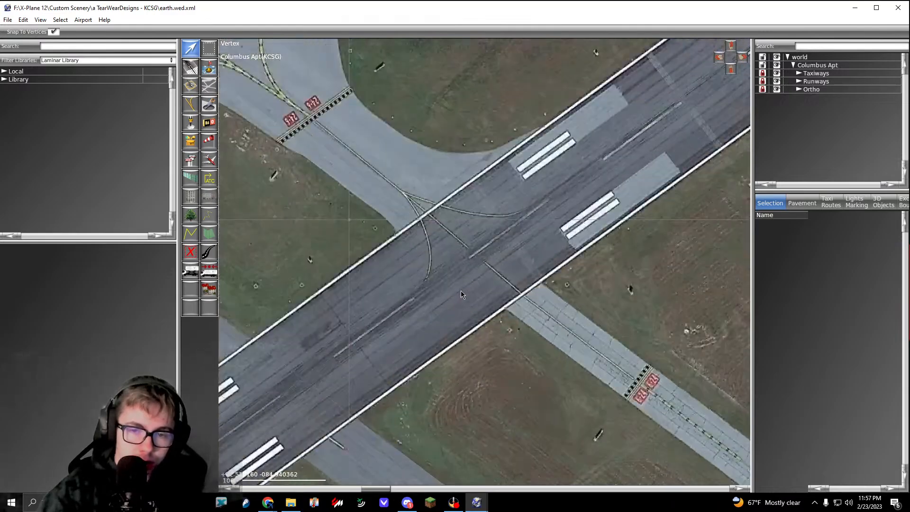
scroll(461, 291, "down", 9)
Step: Unlock the Taxiways and Runways groups and select the Columbus Apt airport
left_click(815, 60)
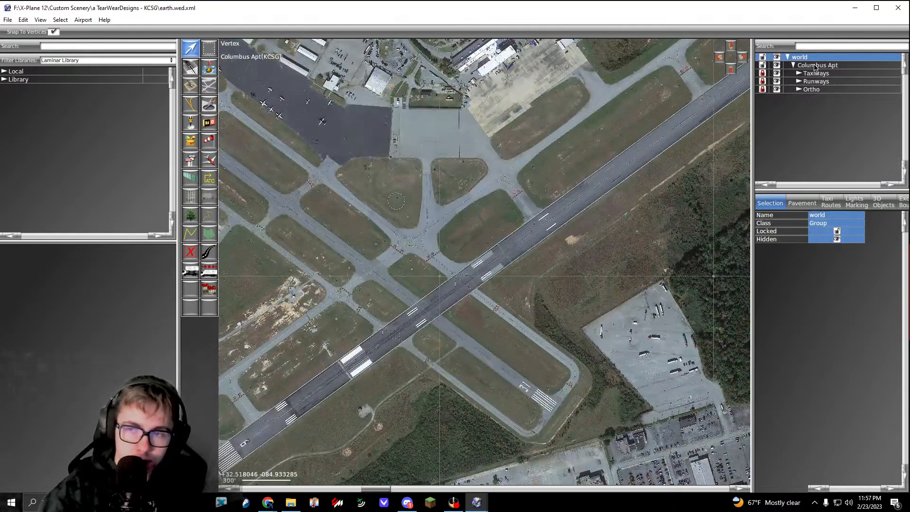
left_click(801, 67)
left_click(762, 73)
left_click(762, 81)
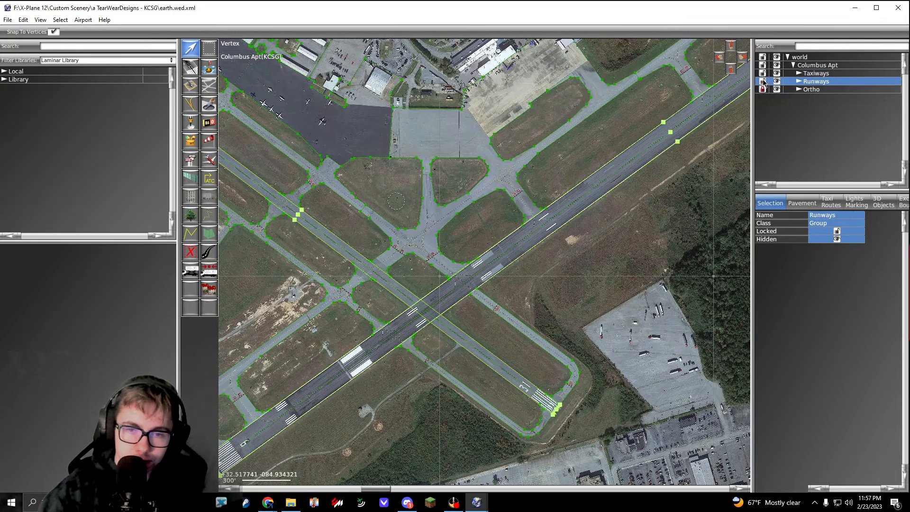
left_click(811, 66)
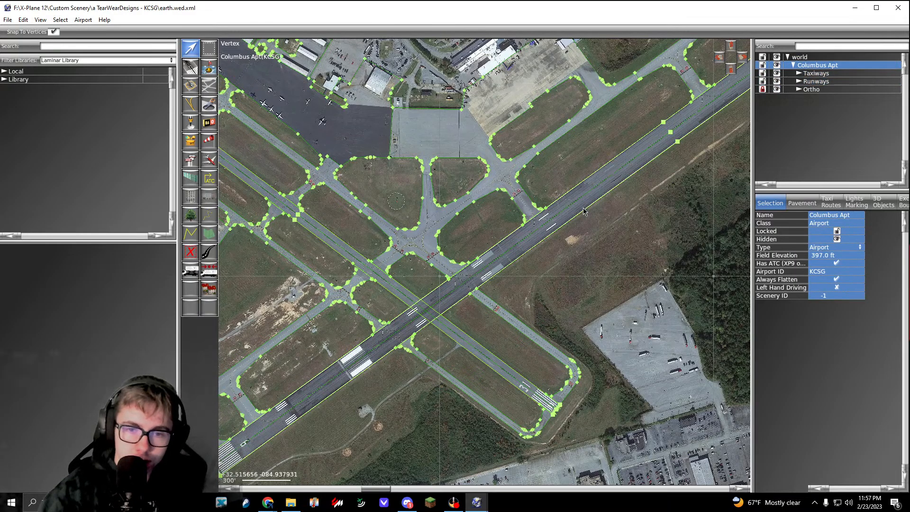
Step: Inspect the taxiway outlines around the hangar rows and select the large dark apron's taxiway polygon
scroll(584, 208, "down", 5)
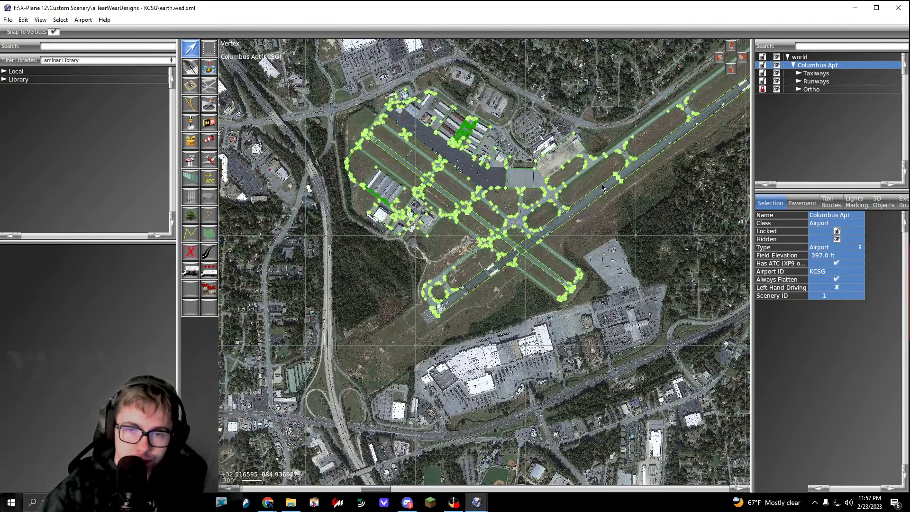
right_click_drag(601, 184, 578, 194)
scroll(439, 135, "up", 10)
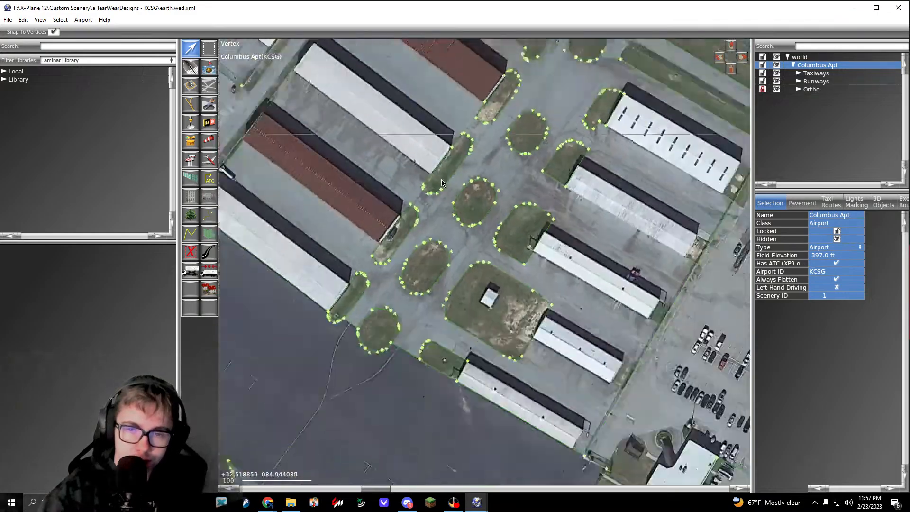
scroll(427, 156, "down", 3)
left_click(415, 179)
Step: Lock the Taxiways and Runways groups again and clear the selection
left_click(816, 73)
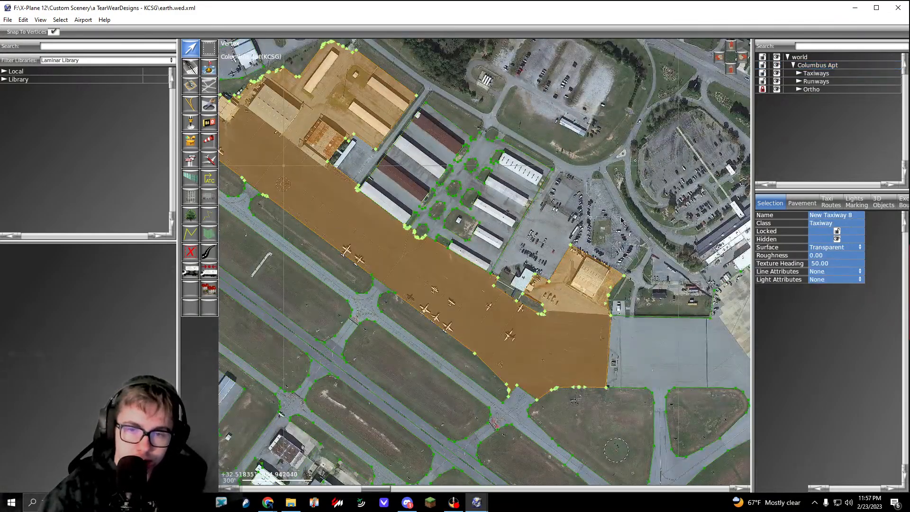
left_click(763, 73)
left_click(762, 81)
left_click(544, 250)
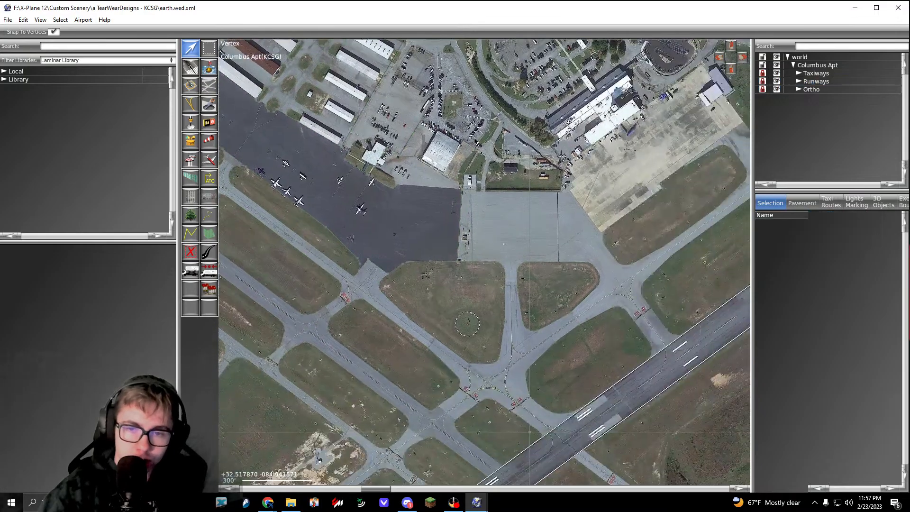
Step: Examine the terminal apron, the airport layout and the patched pavement around the runway 6 numeral
scroll(544, 249, "down", 4)
scroll(522, 218, "up", 6)
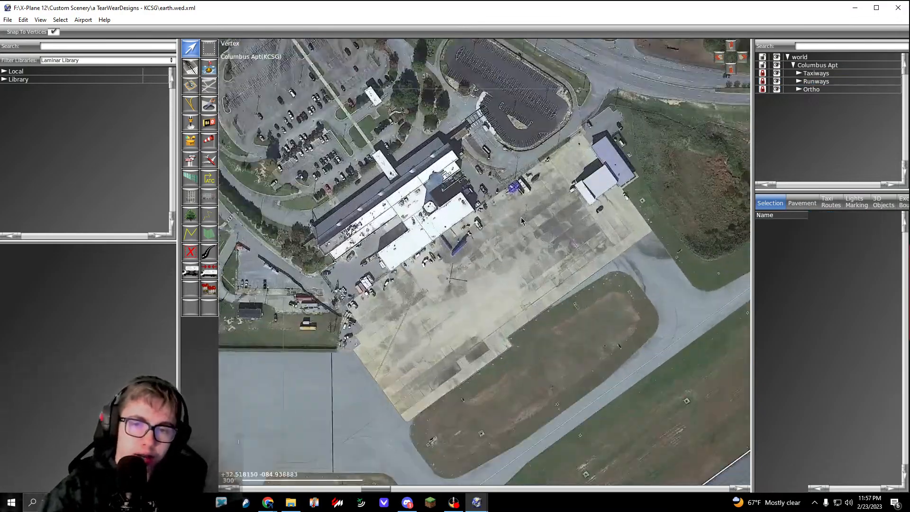
scroll(523, 219, "down", 3)
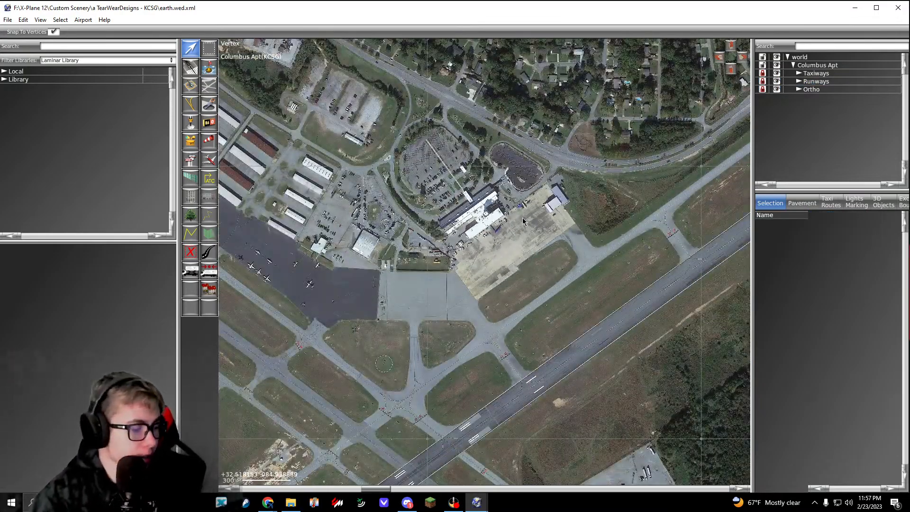
scroll(519, 265, "down", 3)
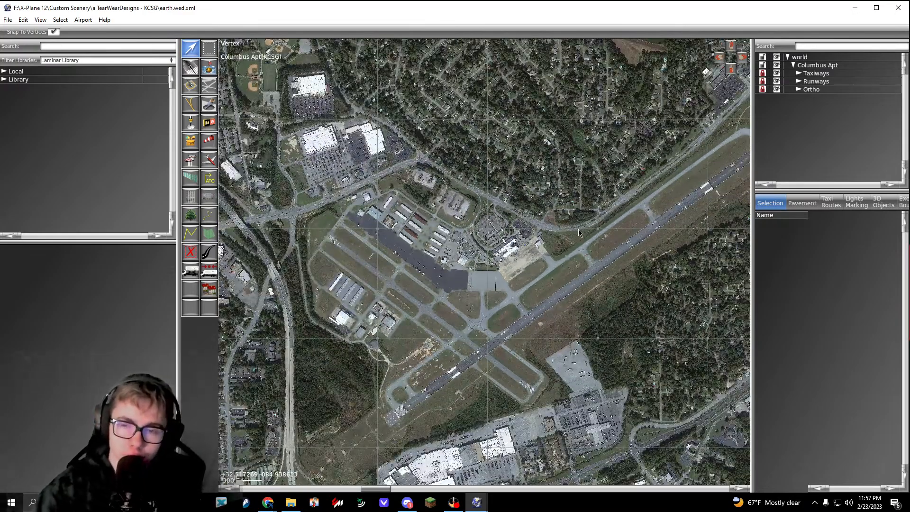
scroll(538, 234, "down", 1)
right_click_drag(538, 235, 570, 157)
scroll(468, 292, "up", 4)
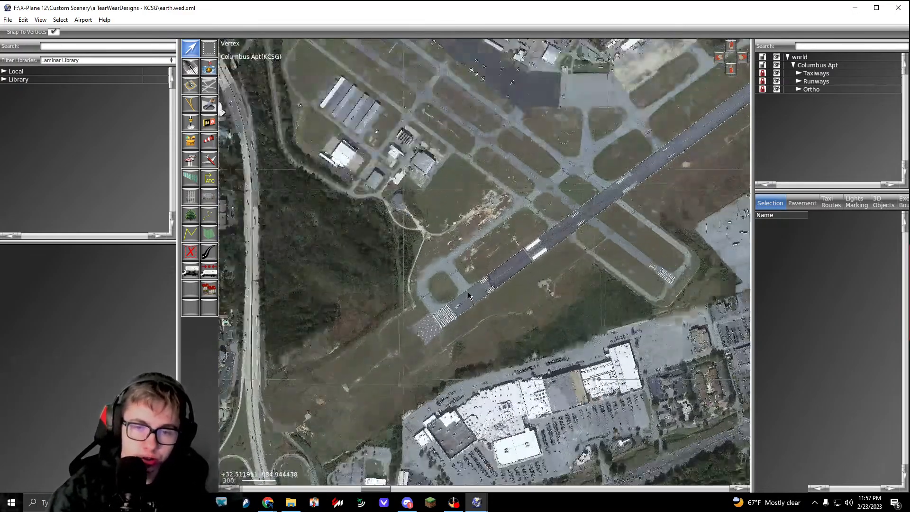
scroll(468, 295, "up", 6)
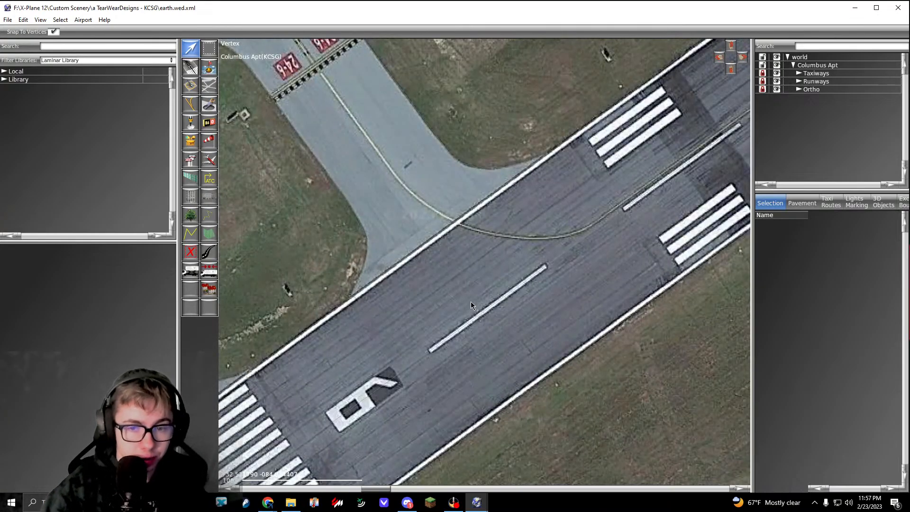
scroll(487, 289, "down", 3)
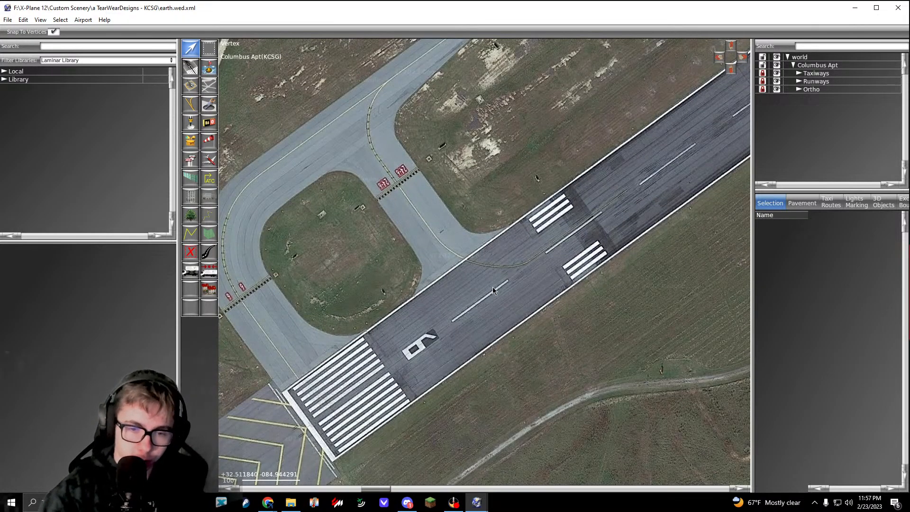
scroll(473, 275, "up", 5)
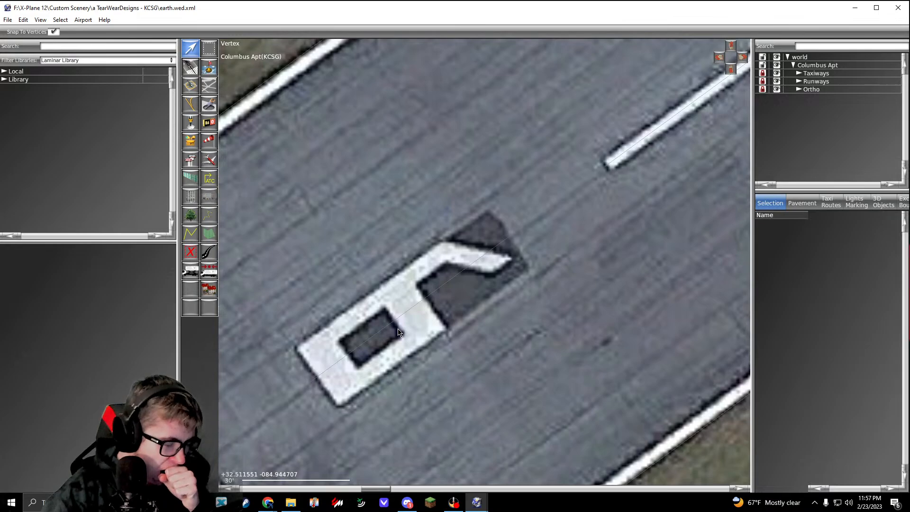
scroll(398, 331, "down", 3)
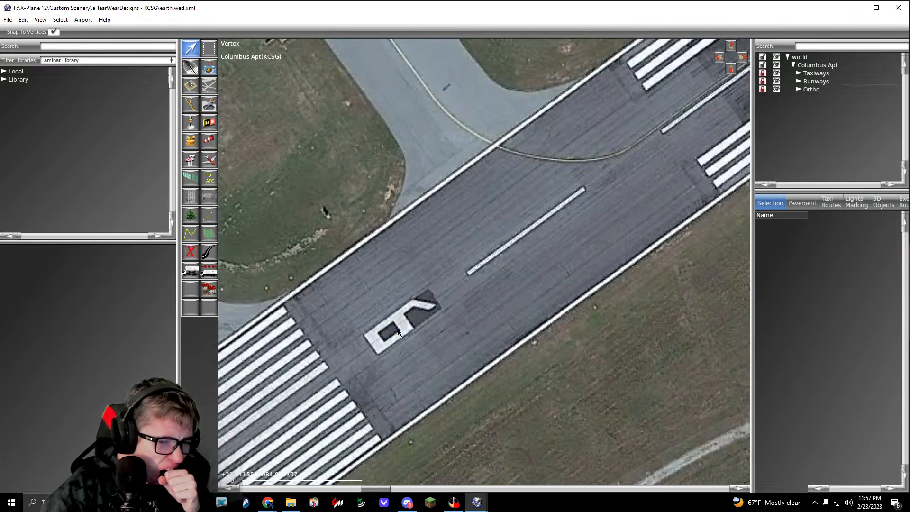
Step: Filter the library to MisterX_Library and expand its Ground_Textures folder
left_click(76, 60)
left_click(52, 421)
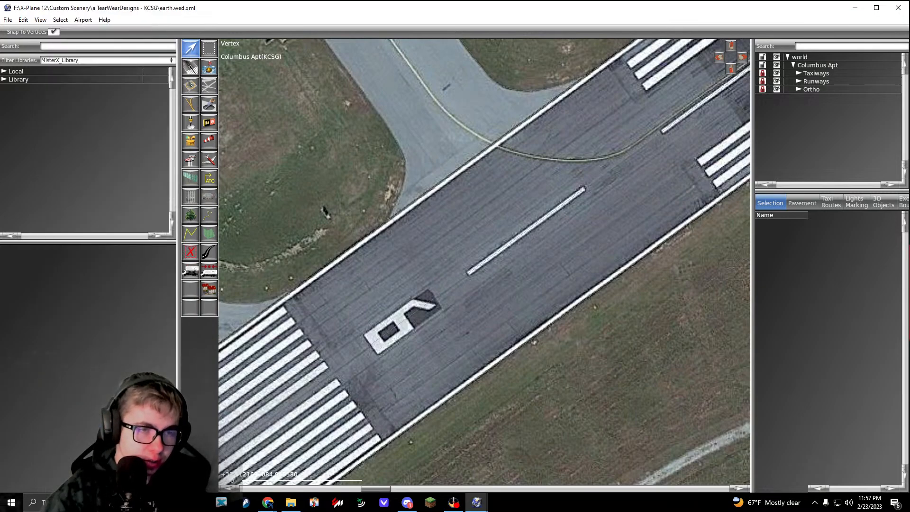
left_click(4, 79)
left_click(10, 95)
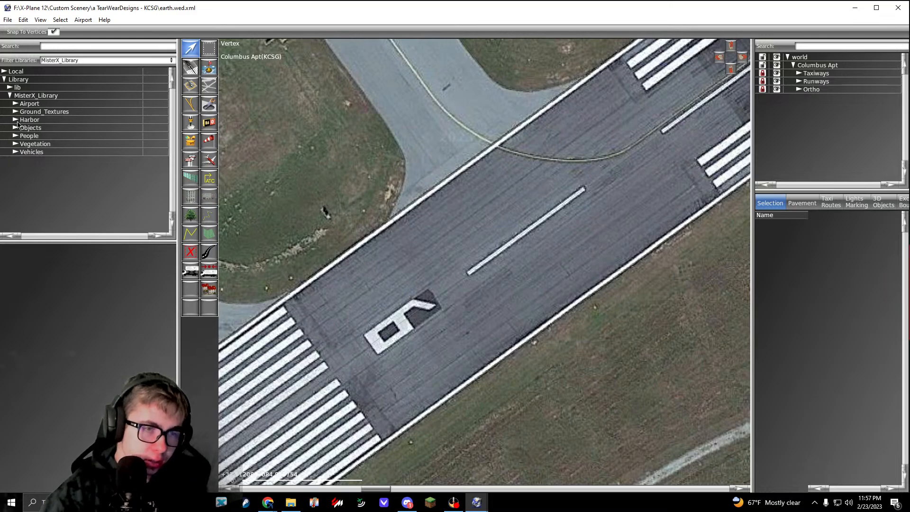
left_click(20, 112)
Step: Preview and compare the Asphalt1.pol, Asphalt_1_Base.pol and Asphalt_1_Dark.pol ground textures
left_click(38, 120)
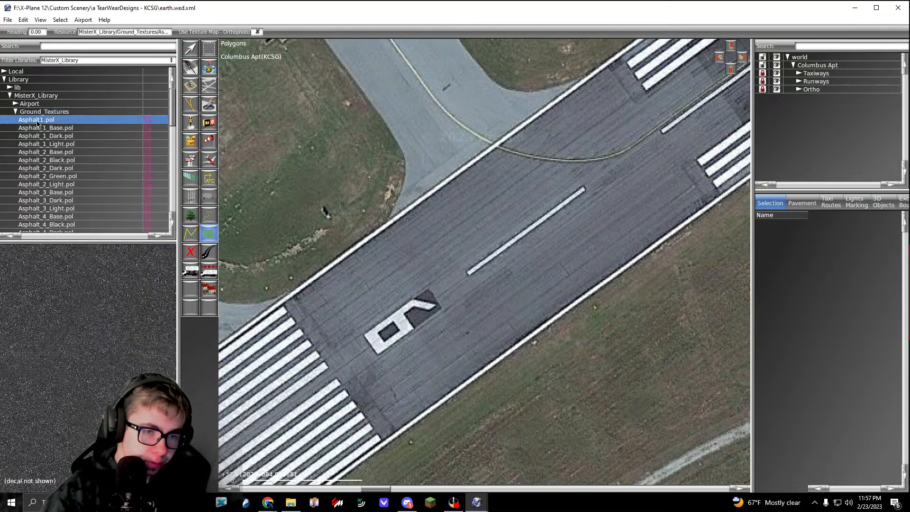
left_click(38, 125)
left_click(38, 121)
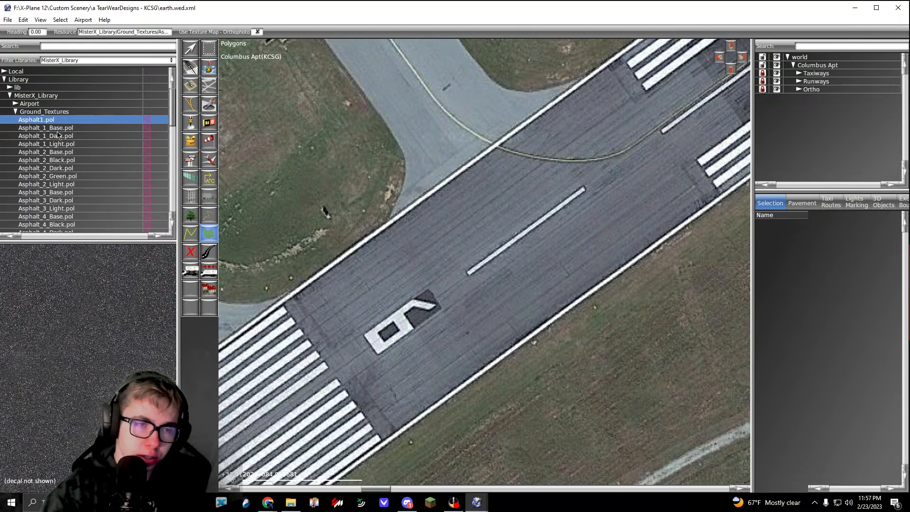
left_click(46, 125)
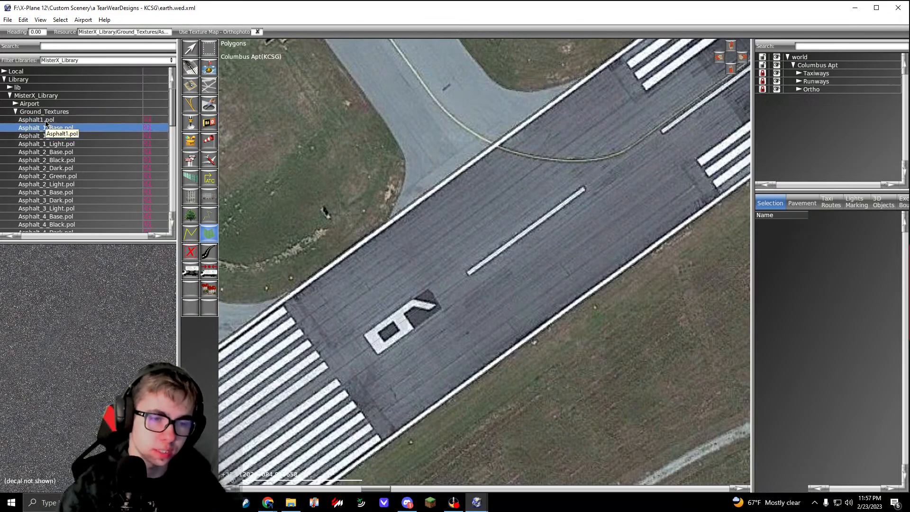
left_click(46, 122)
key("Down")
key("Down")
key("Up")
key("Up")
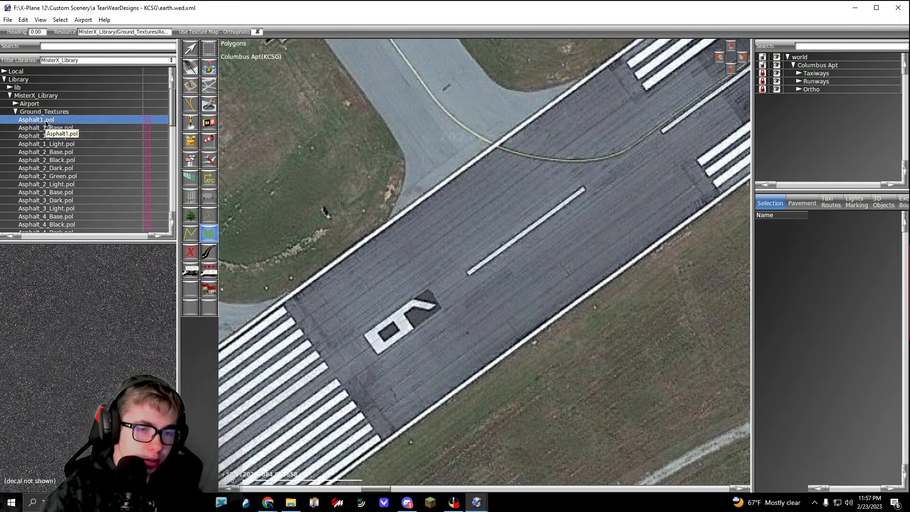
key("Down")
key("Down")
key("Up")
key("Up")
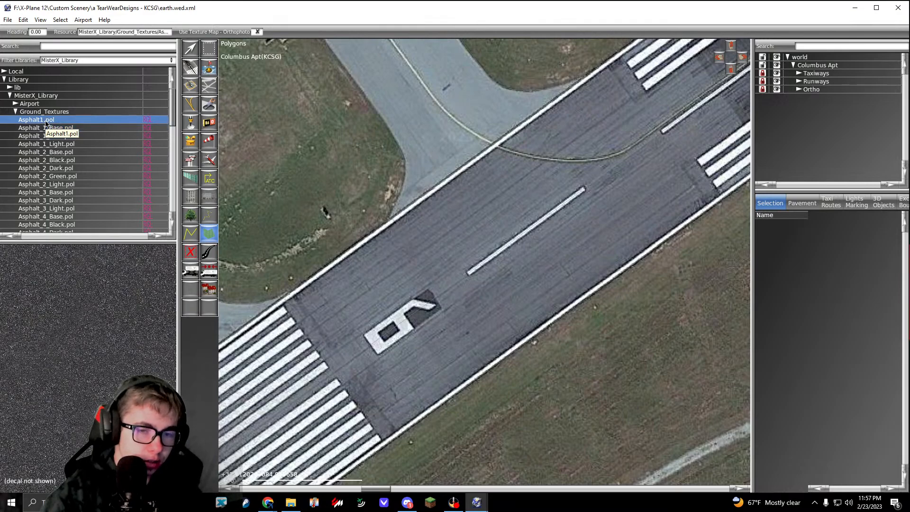
key("Down")
key("Down")
Step: Compare further asphalt textures with the dark patch around the runway 6 numeral and select Asphalt_1_Base.pol
scroll(369, 277, "up", 4)
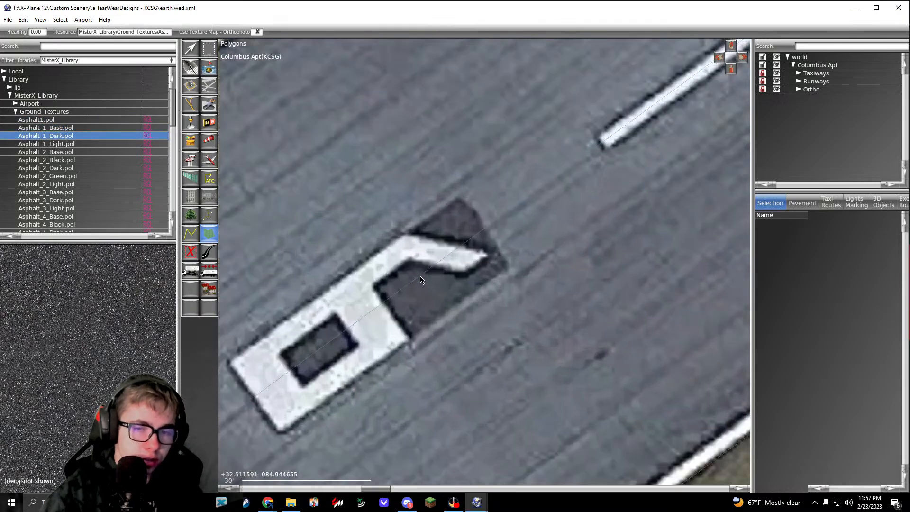
scroll(445, 262, "down", 1)
key("Down")
key("Down")
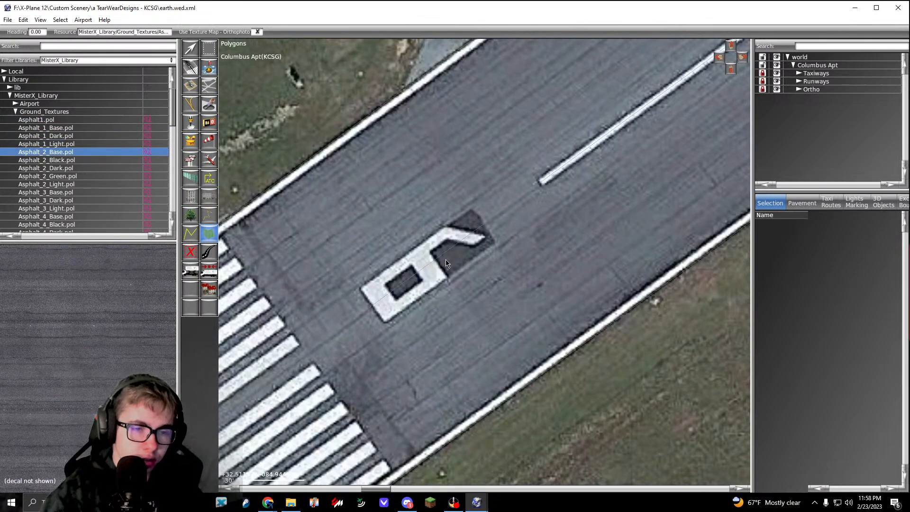
key("Up")
key("Up")
key("Up")
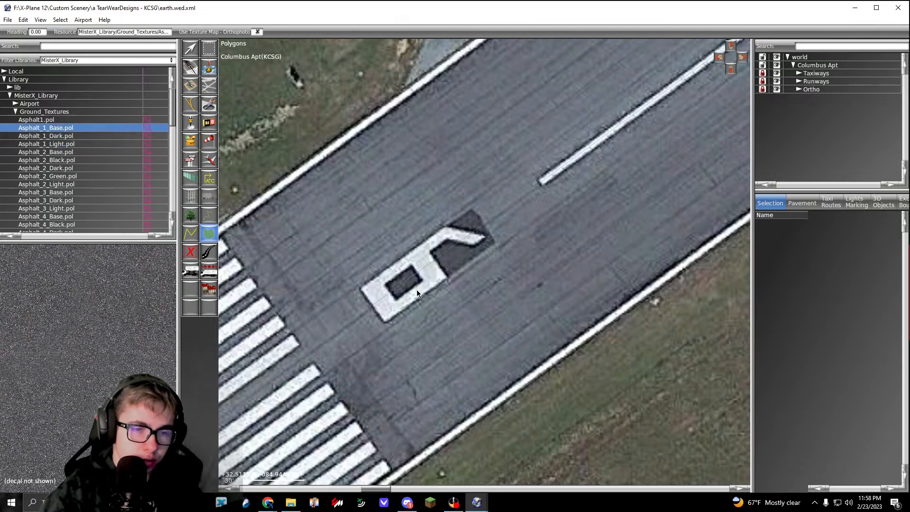
Step: Preview the Asphalt_1_Light.pol, Asphalt_3_Light.pol, Asphalt_3_Dark.pol and Asphalt_3_Base.pol ground textures against the runway pavement
key("Down")
key("Down")
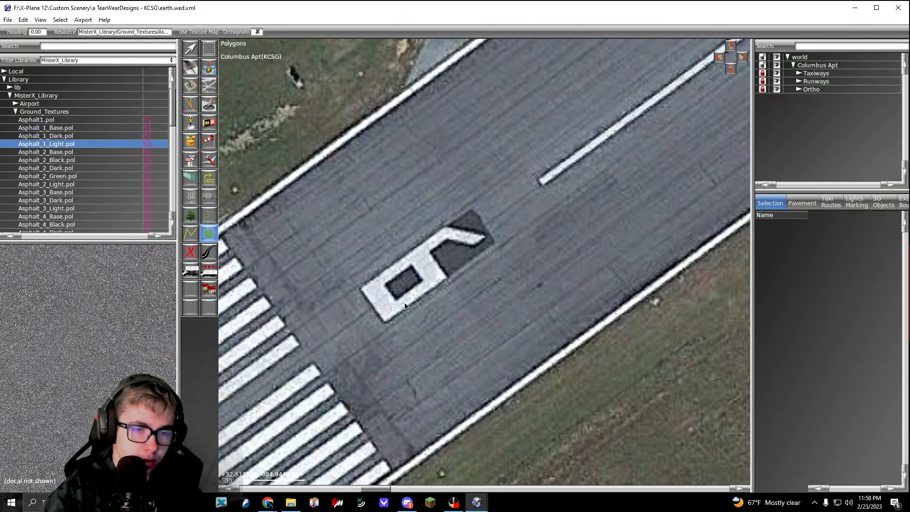
key("Down")
key("Up")
key("Up")
key("Down")
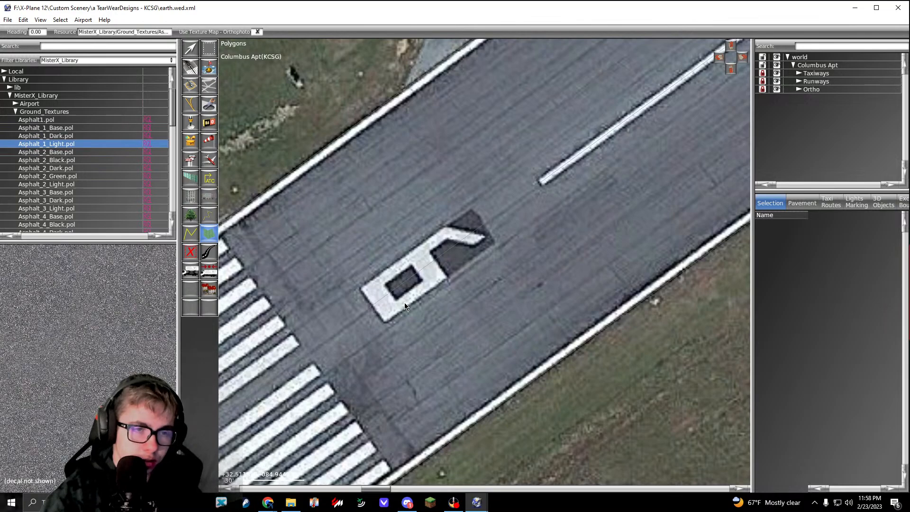
left_click(64, 209)
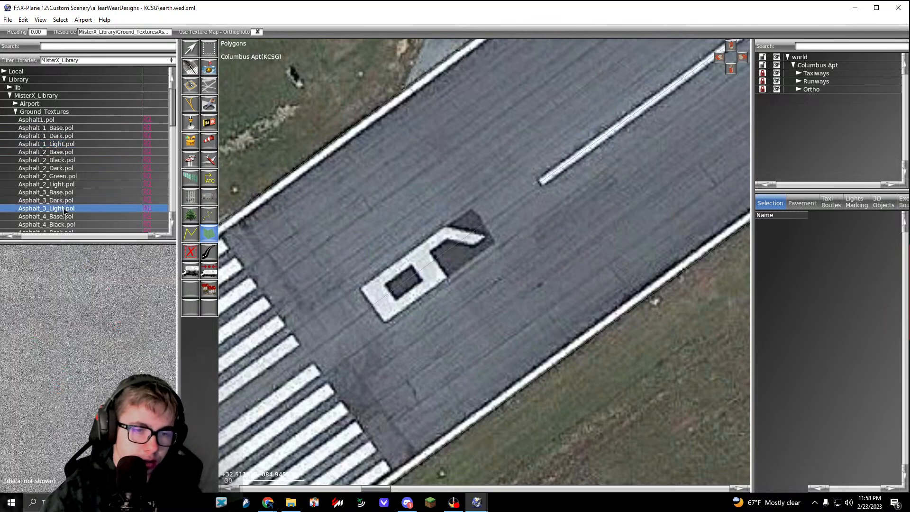
left_click(67, 200)
left_click(67, 193)
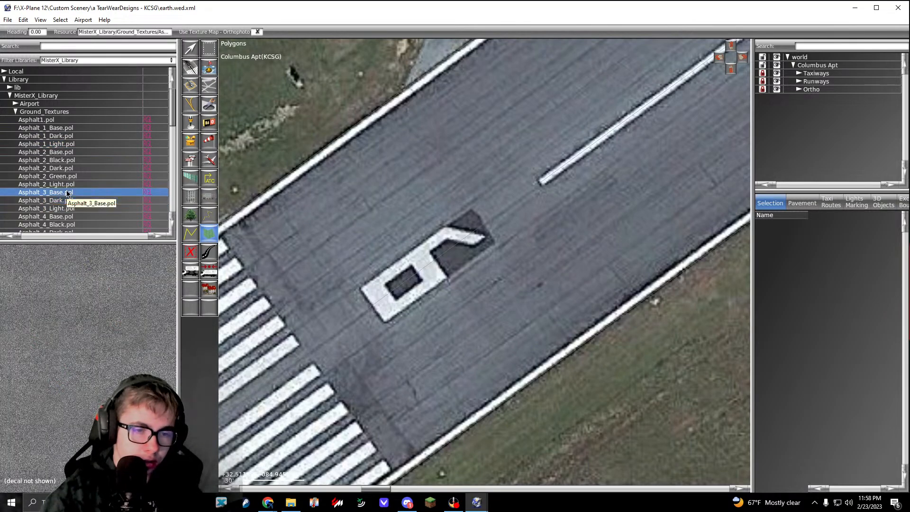
Step: Compare more asphalt textures with the pavement around the runway 6 threshold stripes and select Asphalt_4_Base.pol
right_click_drag(354, 266, 491, 185)
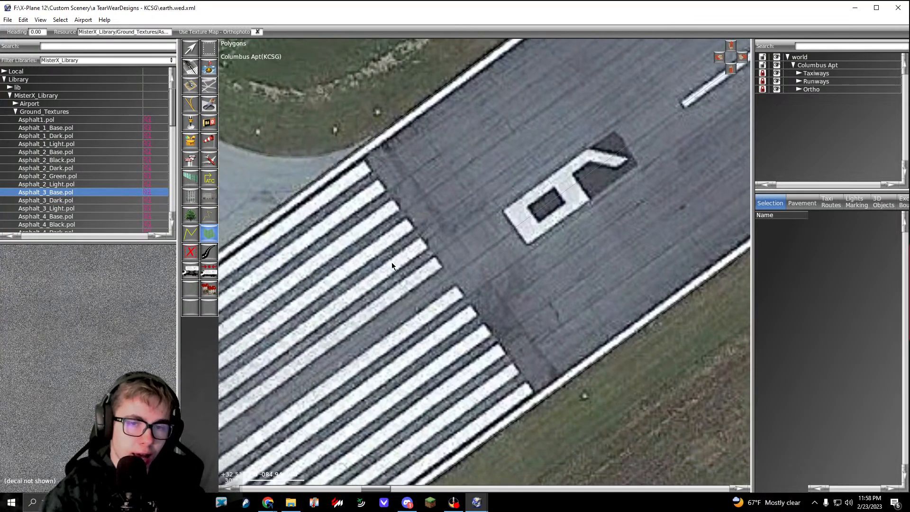
right_click_drag(391, 261, 501, 164)
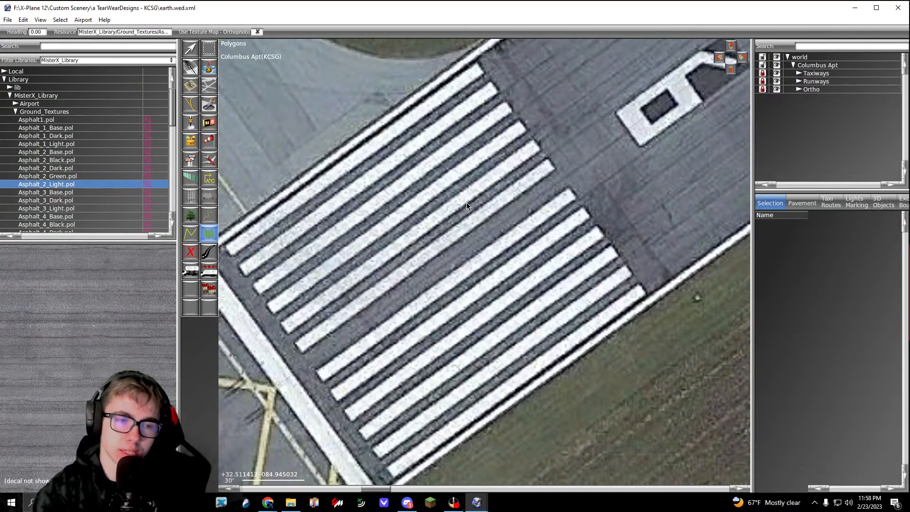
key("Down")
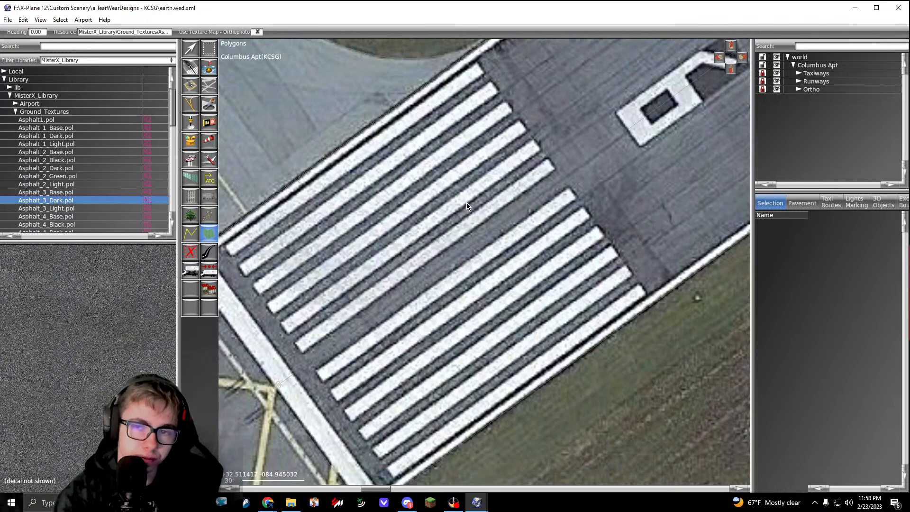
key("Down")
key("Down")
key("Down")
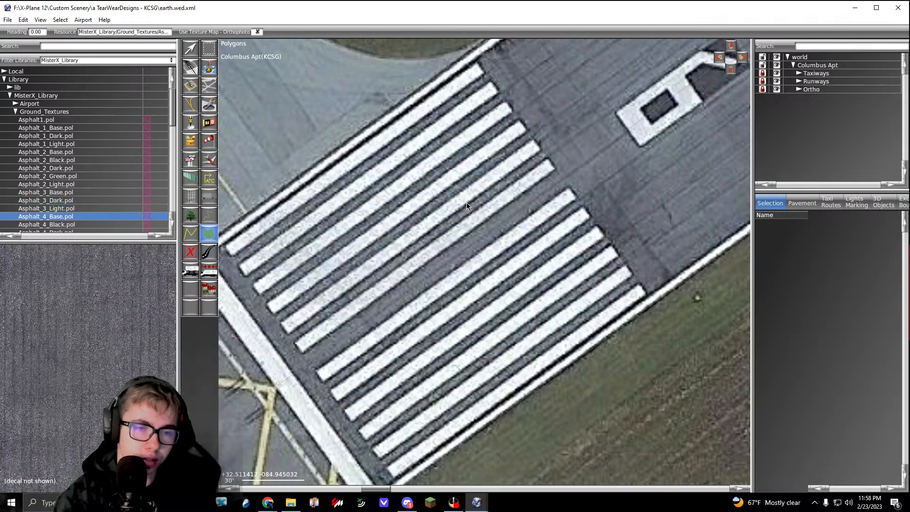
key("Up")
right_click_drag(550, 152, 594, 177)
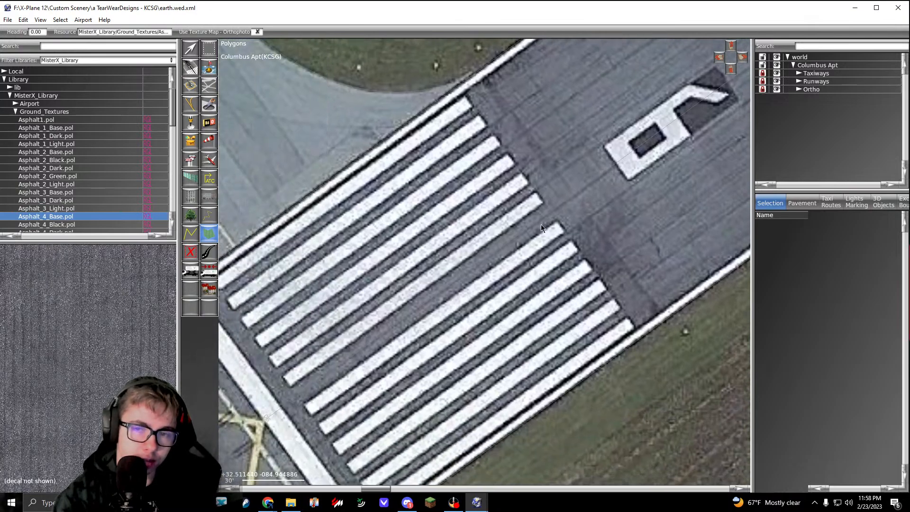
key("Down")
key("Up")
Step: Start an Asphalt_4_Base.pol polygon along the outer edge of the runway 6 threshold bar, with a first side about 150 feet long
right_click_drag(444, 275, 572, 187)
scroll(314, 208, "up", 1)
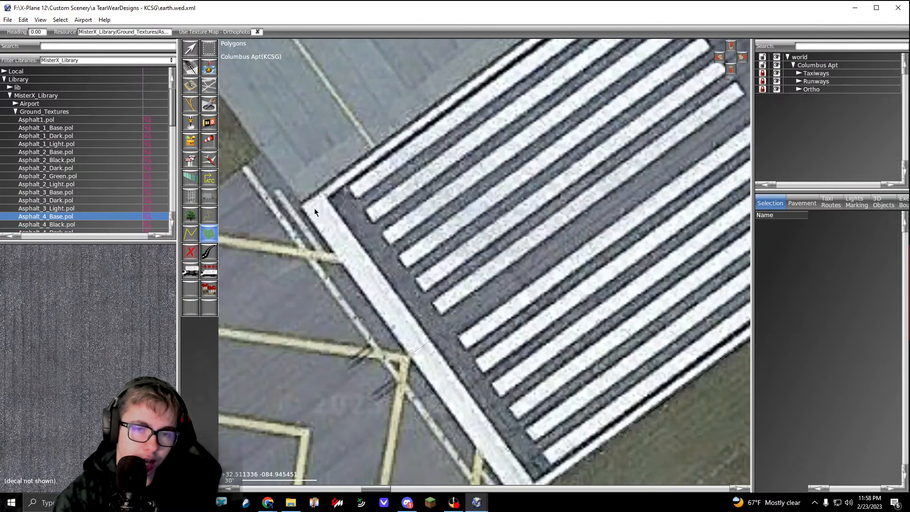
scroll(314, 208, "up", 3)
scroll(285, 206, "down", 5)
scroll(331, 294, "up", 6)
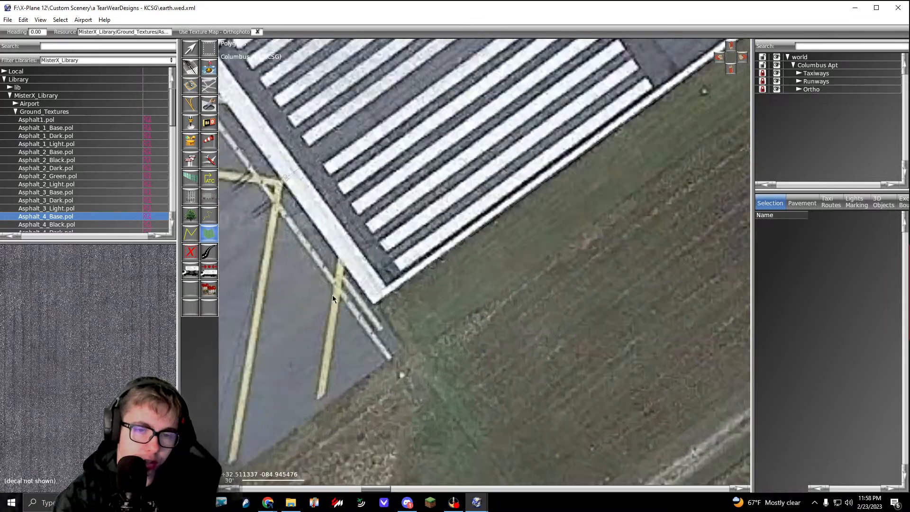
scroll(413, 308, "down", 8)
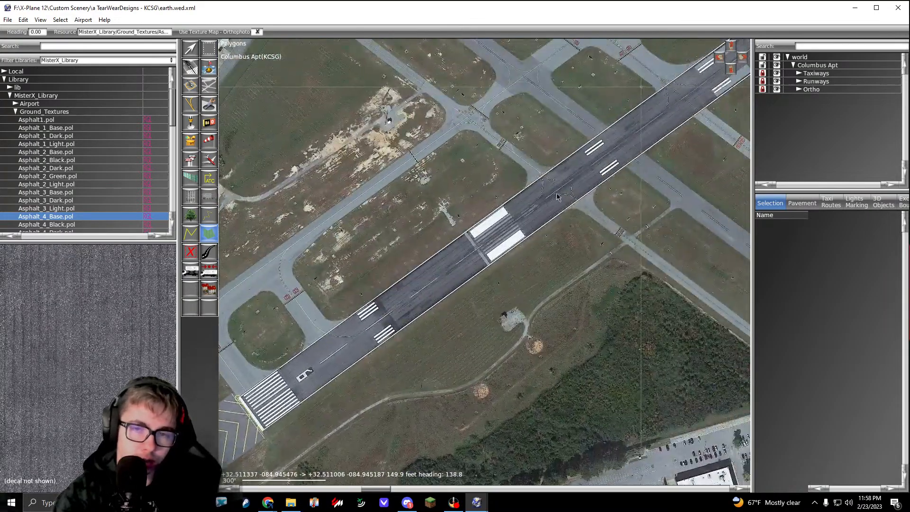
Step: Place the remaining polygon corners at the outer edge of the runway 24 threshold bar and close the polygon over the runway
middle_click_drag(652, 158, 397, 321)
middle_click_drag(664, 142, 429, 289)
mouse_move(558, 181)
middle_mouse_down()
mouse_move(436, 312)
mouse_move(266, 440)
middle_mouse_up()
scroll(538, 183, "up", 7)
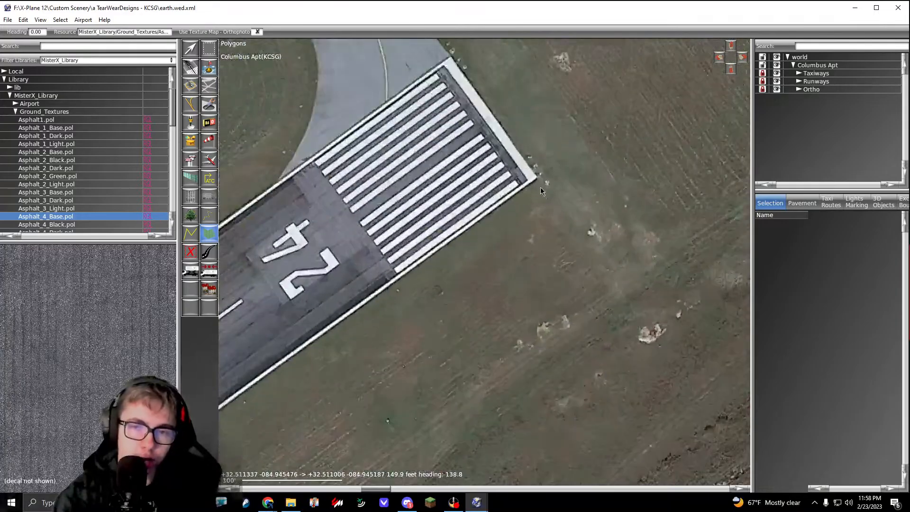
scroll(532, 171, "down", 5)
scroll(542, 189, "up", 6)
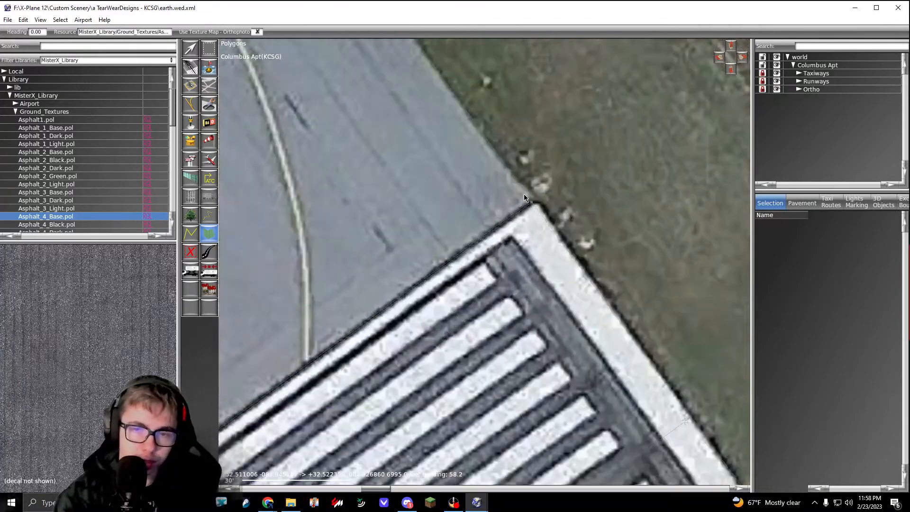
scroll(532, 199, "down", 8)
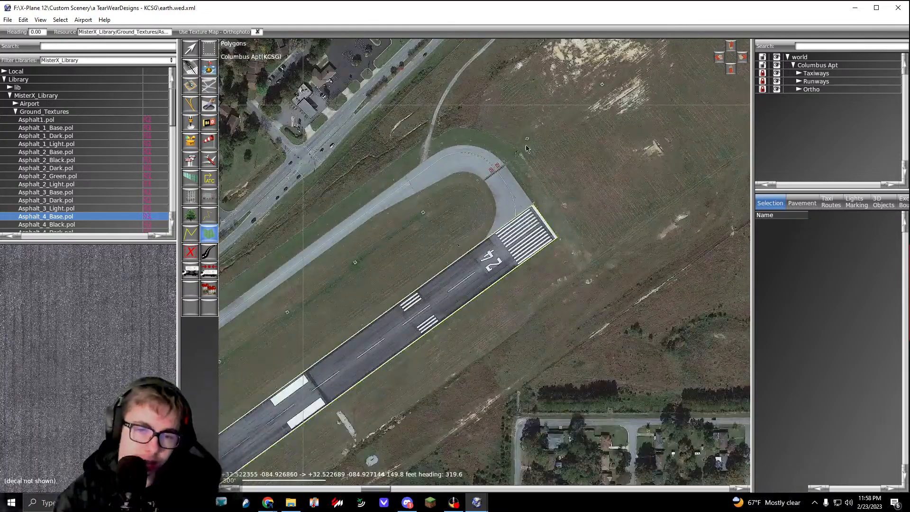
scroll(393, 308, "up", 2)
key("Return")
Step: With the Vertex tool, nudge the polygon's northwest corner onto the runway 6 threshold bar's corner and check the corner opposite it
middle_click_drag(390, 316, 601, 196)
middle_click_drag(390, 367, 536, 245)
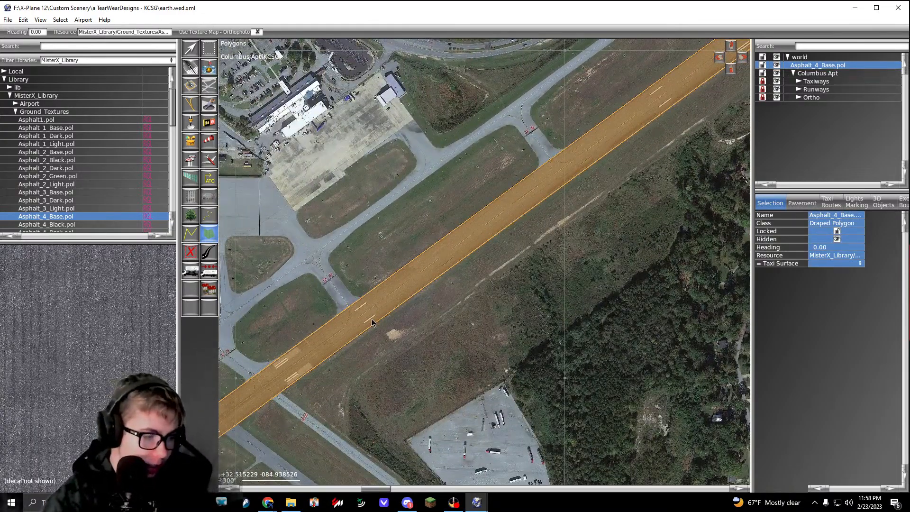
key("v")
middle_click_drag(386, 345, 681, 107)
middle_click_drag(420, 290, 563, 154)
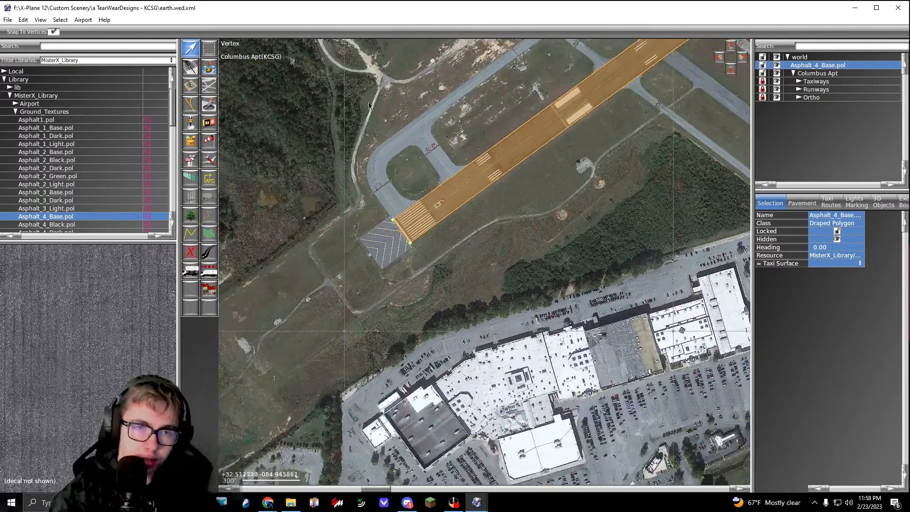
scroll(388, 216, "up", 10)
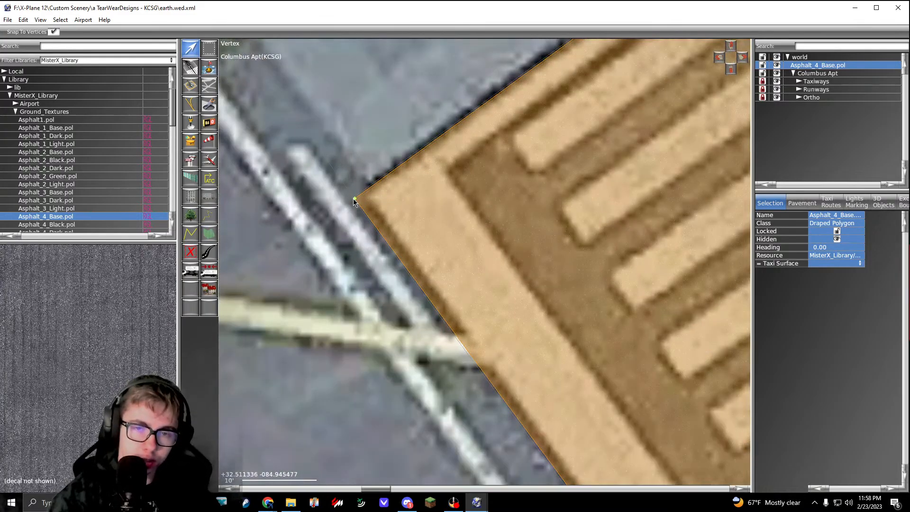
left_click_drag(354, 199, 359, 196)
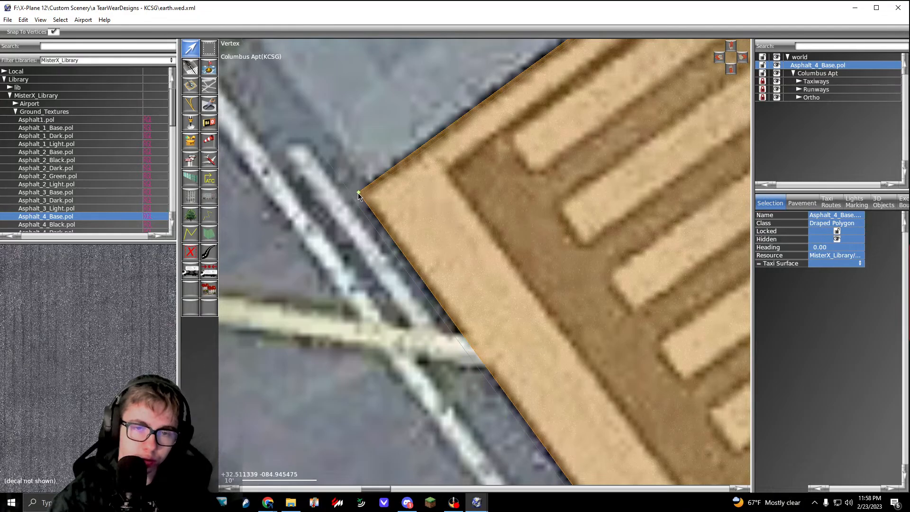
scroll(359, 196, "down", 4)
middle_click_drag(417, 270, 282, 135)
middle_click_drag(475, 364, 372, 203)
scroll(450, 332, "up", 5)
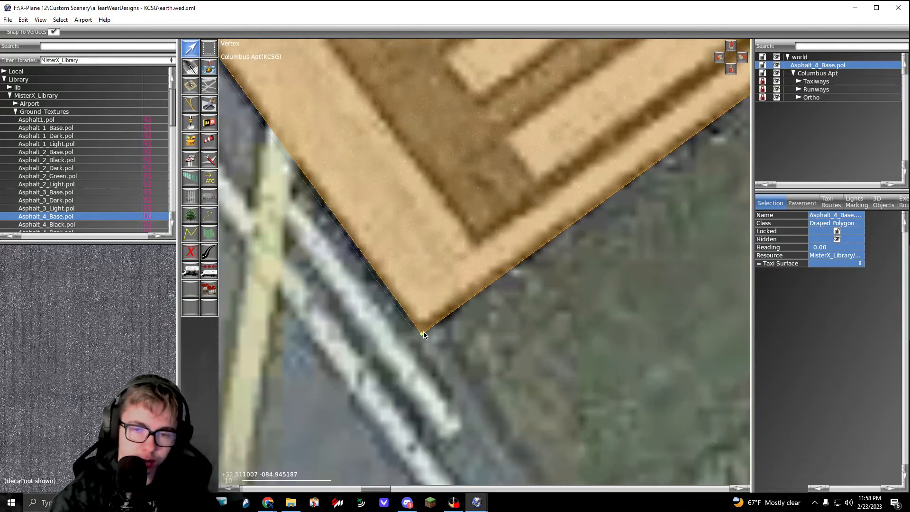
scroll(423, 333, "down", 10)
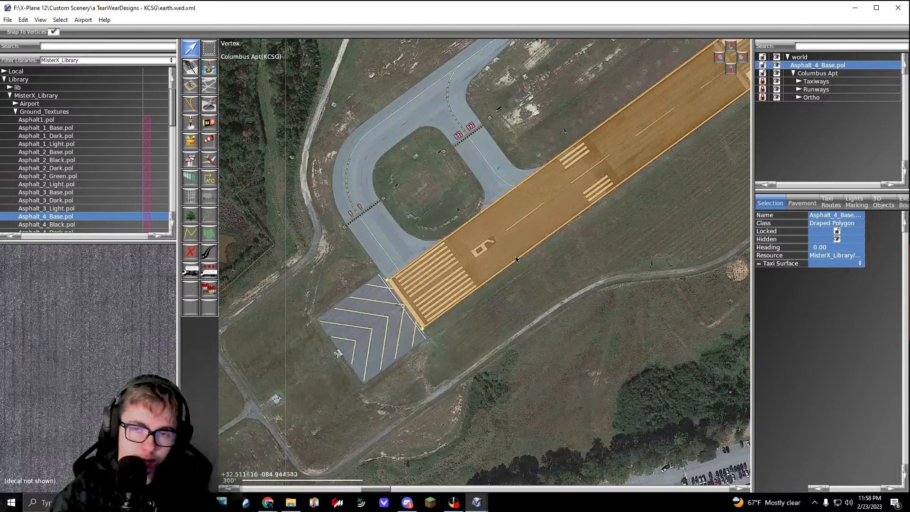
Step: Compare the runway polygon with the imagery beneath it, deselect it and set the pavement transparency to Solid
middle_click_drag(553, 226, 376, 353)
scroll(510, 221, "up", 13)
scroll(439, 179, "down", 6)
left_click(432, 180)
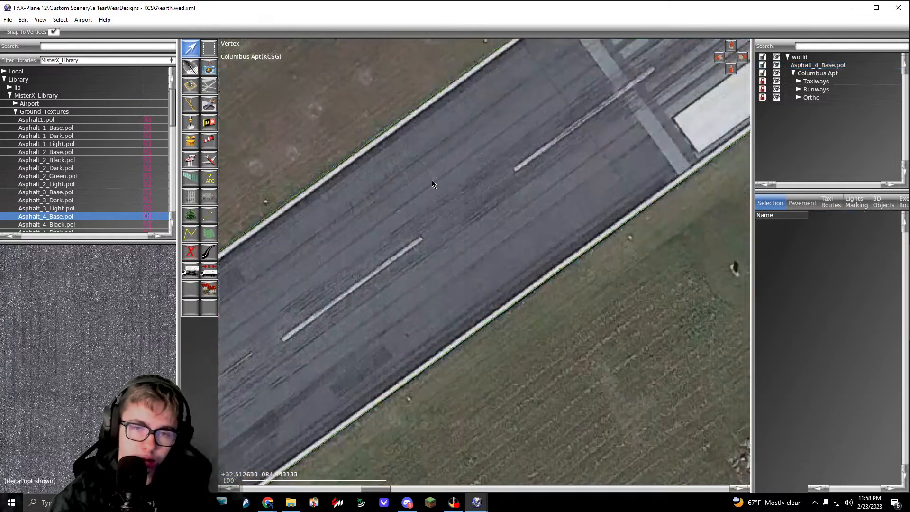
scroll(451, 224, "up", 4)
left_click(451, 223)
scroll(435, 148, "down", 4)
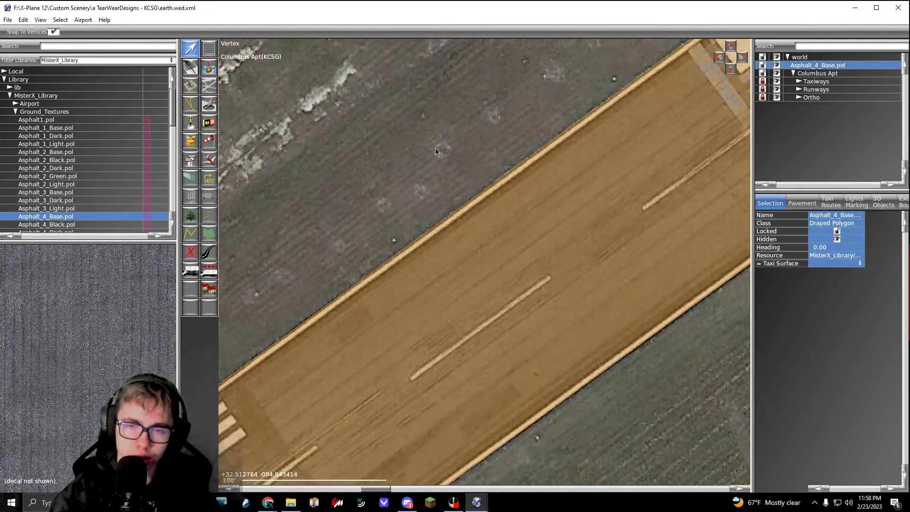
left_click(435, 148)
left_click(40, 20)
mouse_move(53, 88)
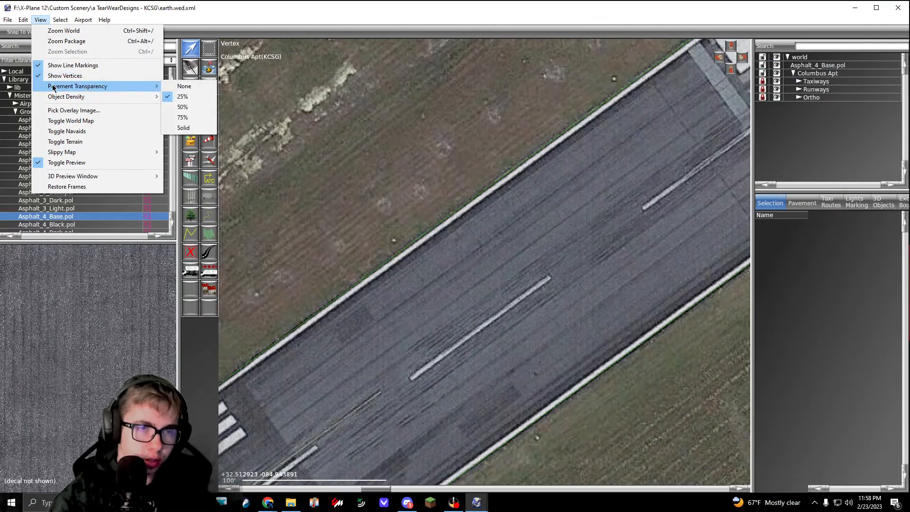
left_click(185, 129)
scroll(385, 183, "up", 5)
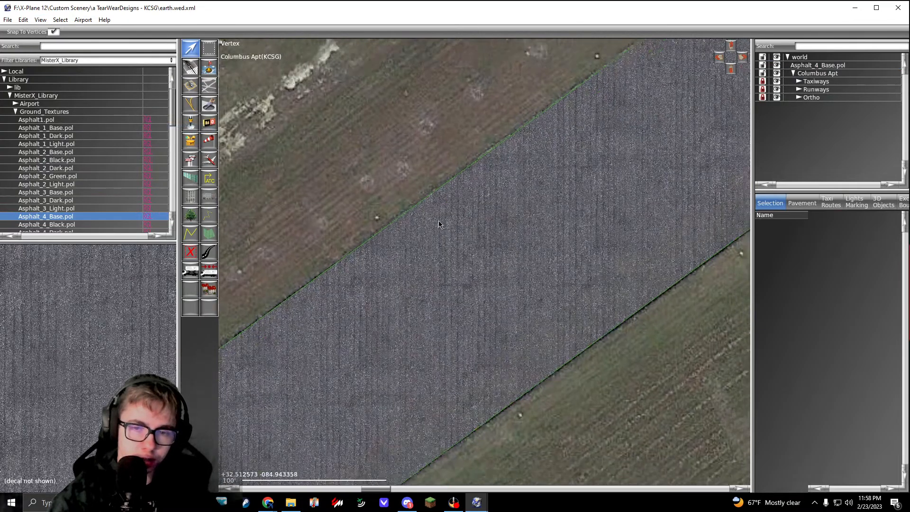
Step: Select the runway asphalt polygon and try texture headings of 130 and 24
left_click(413, 183)
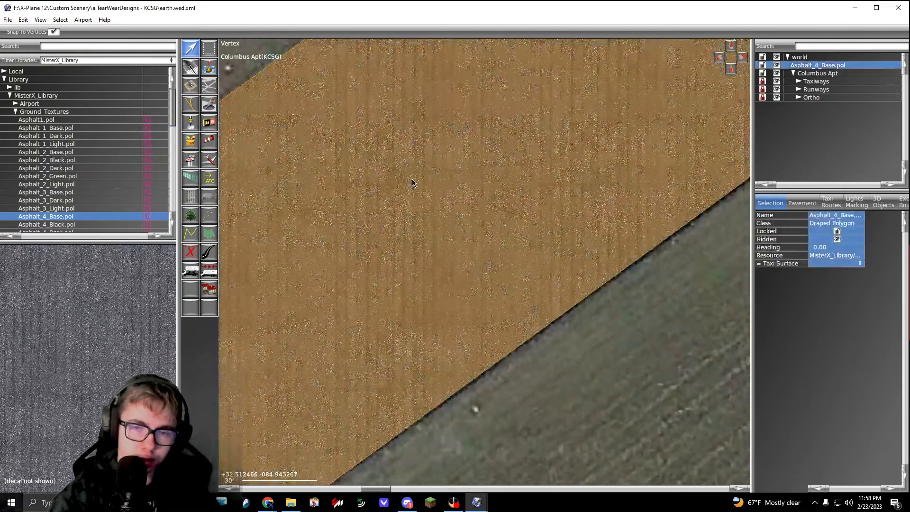
left_click(832, 247)
type("130")
key("Return")
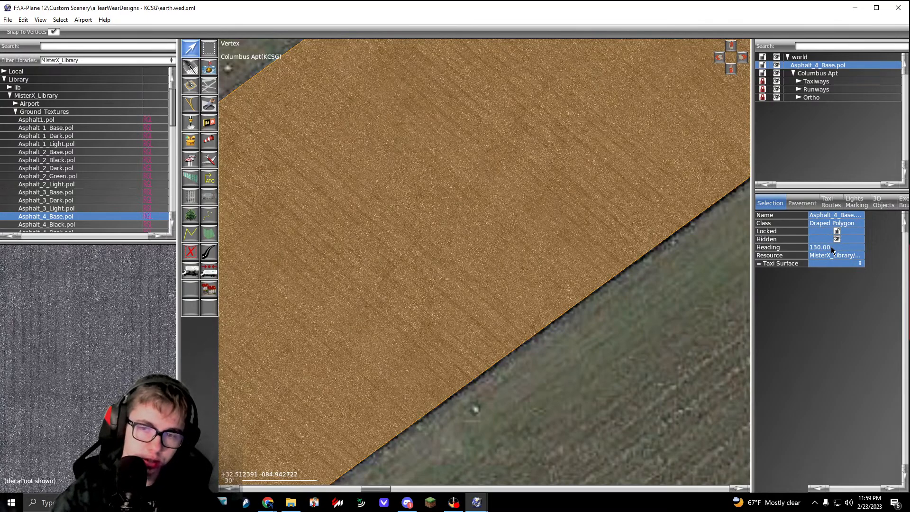
left_click(831, 247)
type("3")
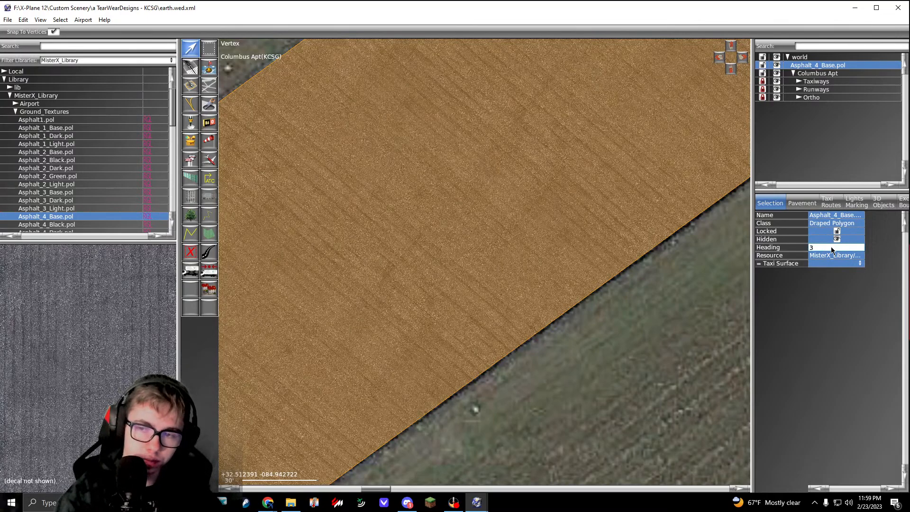
key("Return")
Step: Try texture headings of 240 and 60 for the runway asphalt polygon
left_click(831, 247)
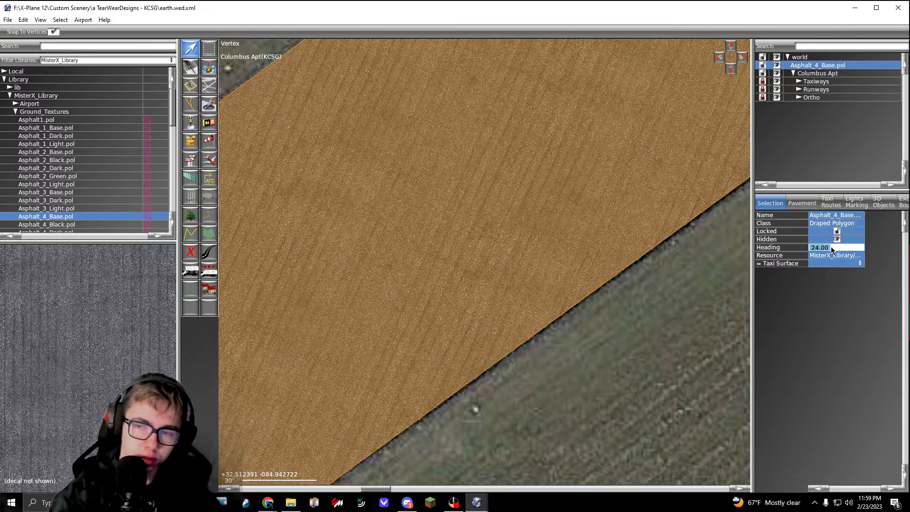
type("240")
key("Return")
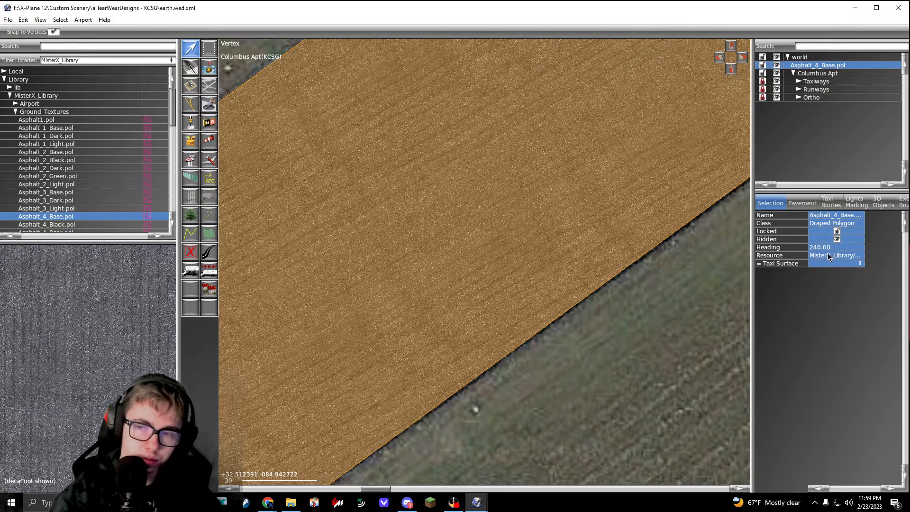
left_click(829, 256)
left_click(828, 249)
left_click(828, 249)
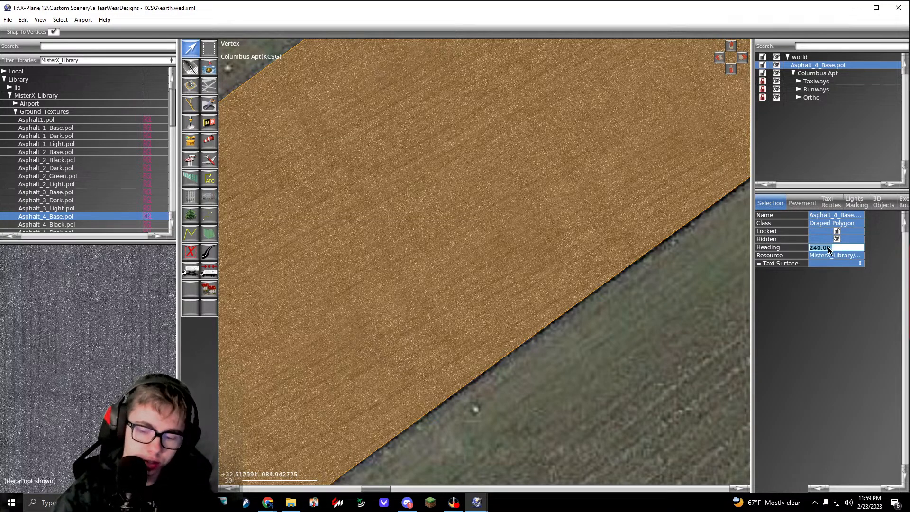
type("60")
key("Return")
Step: Try texture headings of 50 and 65 on the runway polygon to align the asphalt seams with the runway edge
left_click(829, 248)
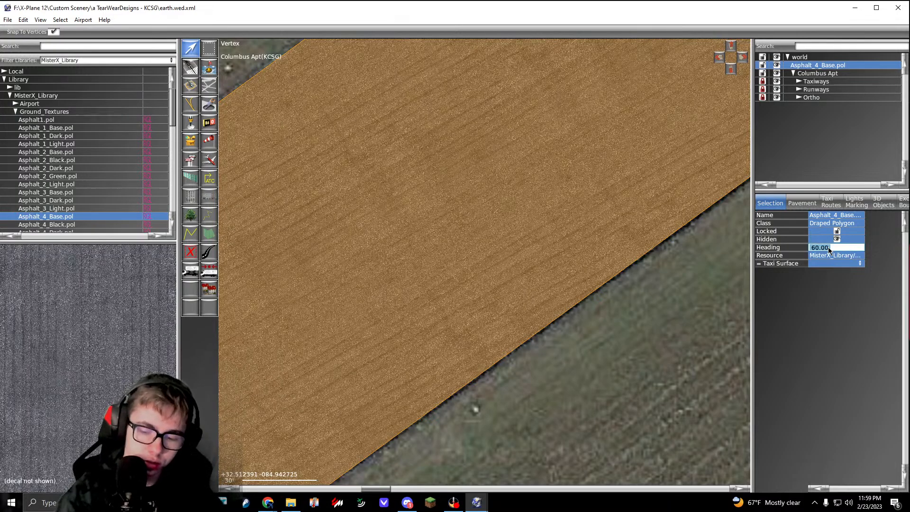
type("50")
key("Return")
left_click(829, 249)
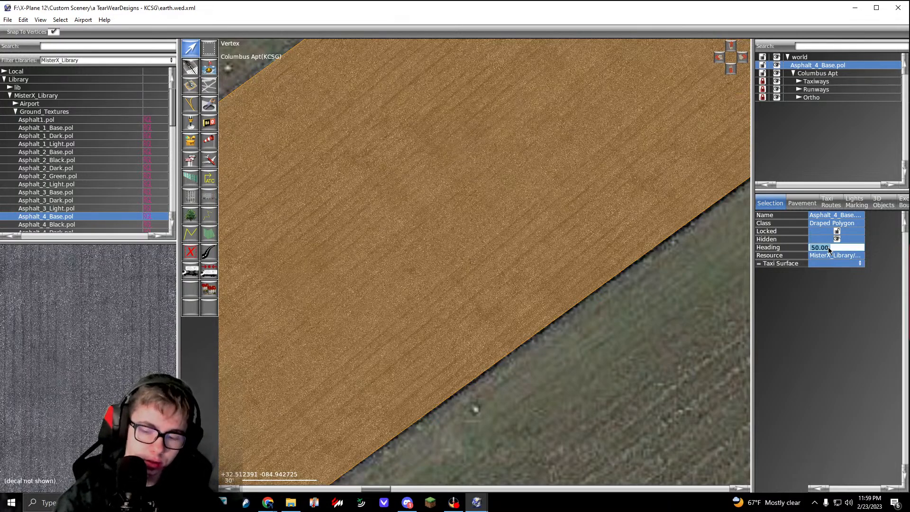
type("65")
key("Return")
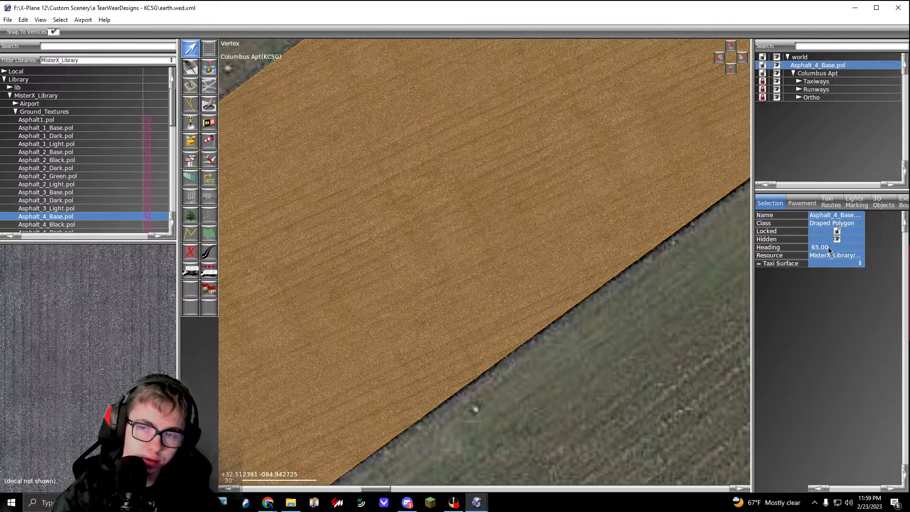
Step: Set the heading of the runway asphalt polygon to 40
left_click(829, 249)
type("040")
key("Return")
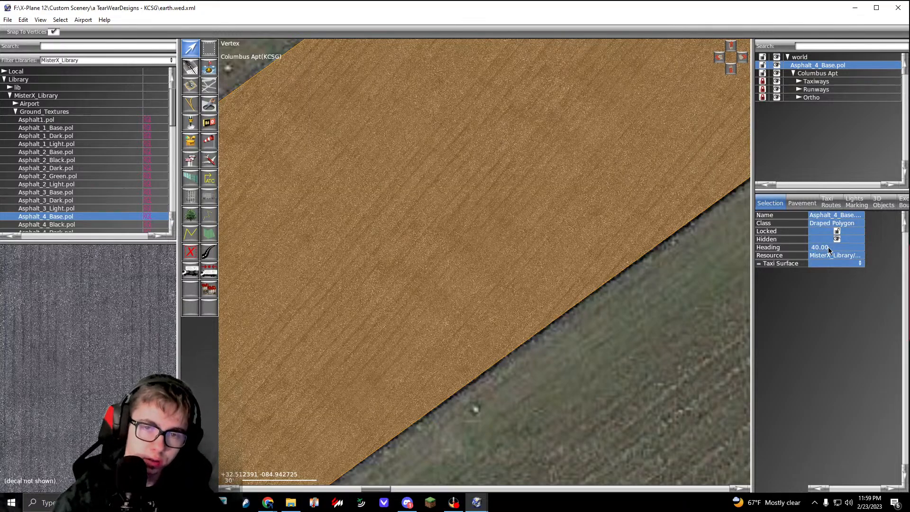
Step: Try texture headings of 45 and 50 for the runway asphalt polygon
left_click(828, 249)
type("45")
key("Return")
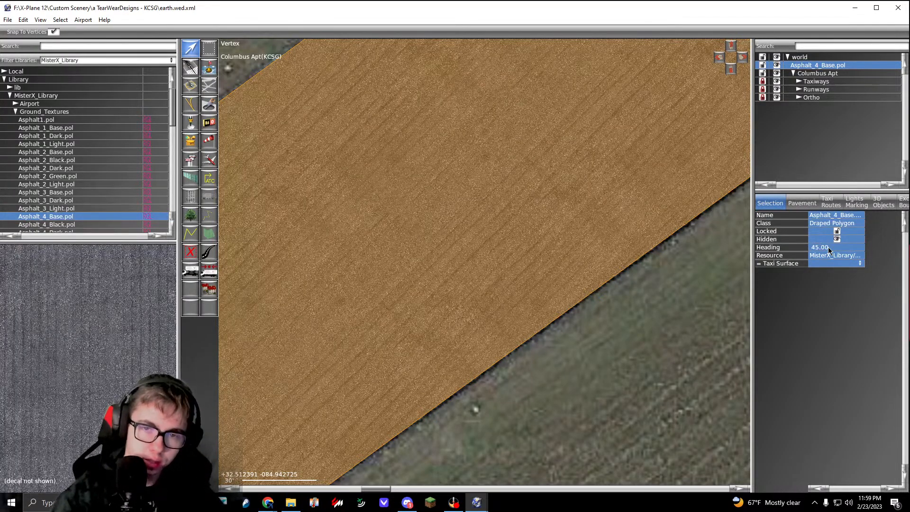
left_click(829, 249)
type("50")
key("Return")
Step: Try texture headings of 51 and 55 on the runway asphalt polygon
left_click(829, 248)
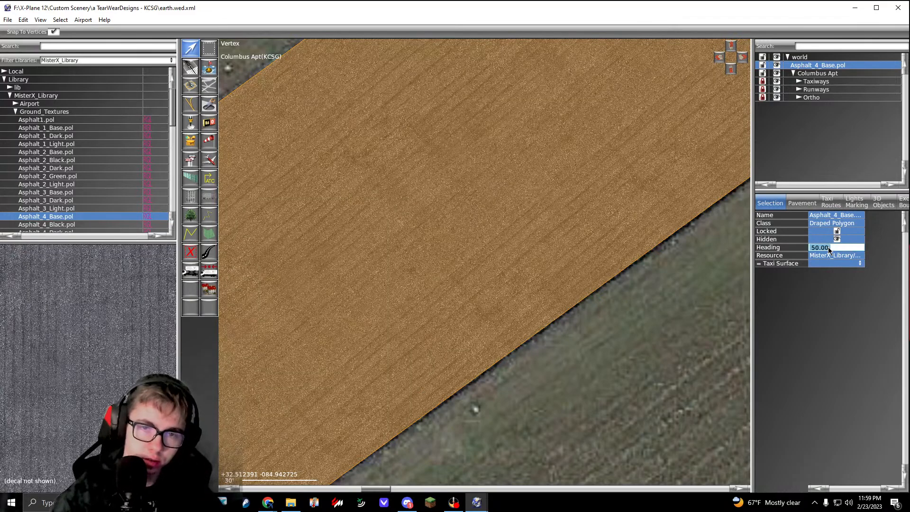
type("51")
key("Return")
left_click(828, 249)
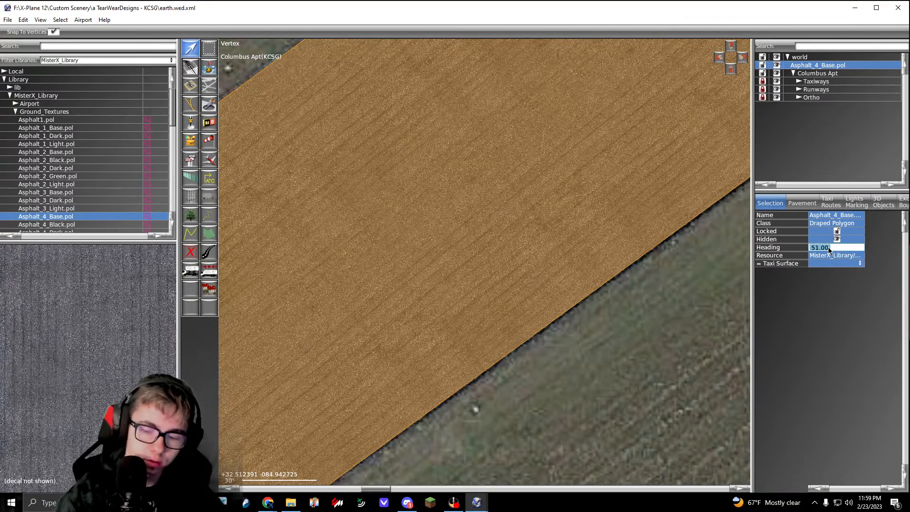
type("55")
key("Return")
Step: Try a texture heading of 53 on the runway asphalt polygon and check the seams against the runway edge
left_click(829, 248)
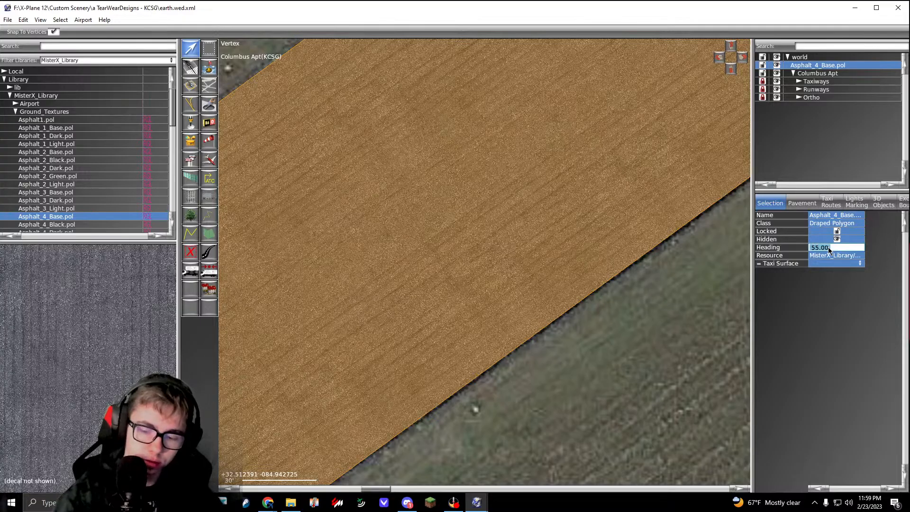
type("53")
key("Return")
scroll(561, 318, "down", 4)
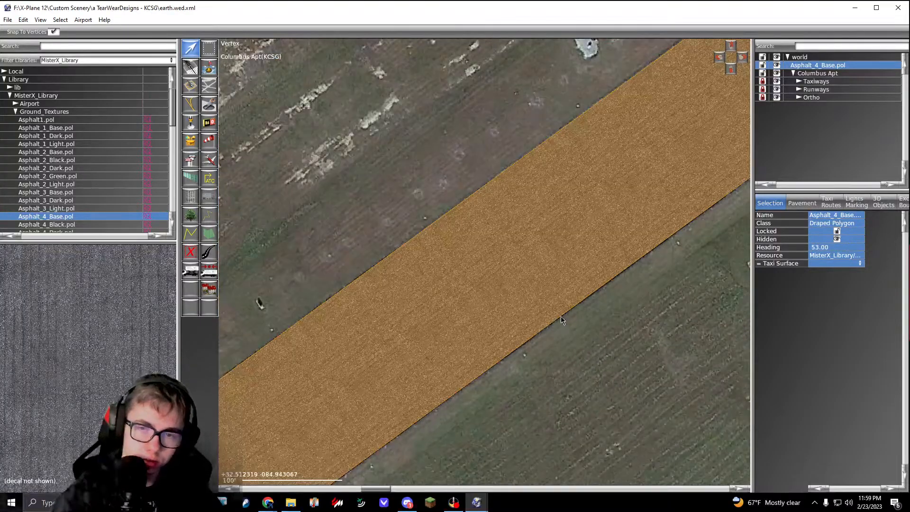
left_click(561, 316)
scroll(489, 253, "up", 8)
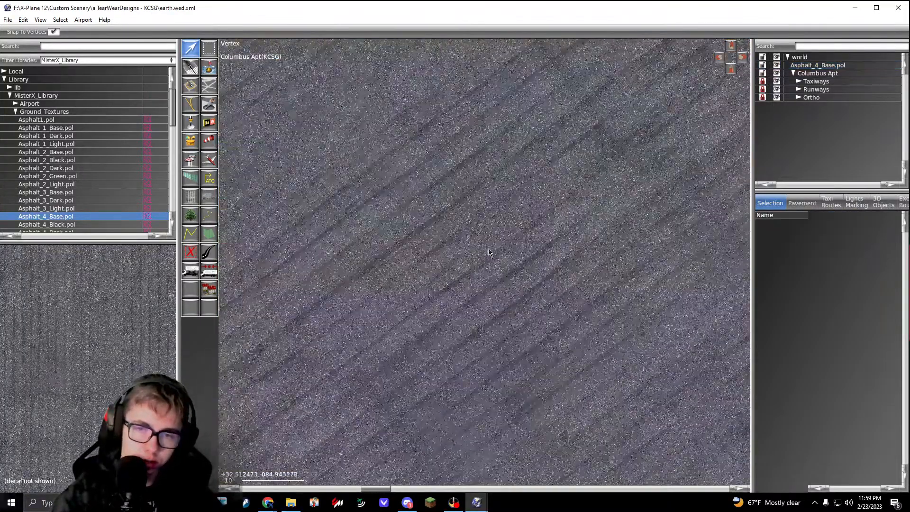
scroll(489, 252, "down", 3)
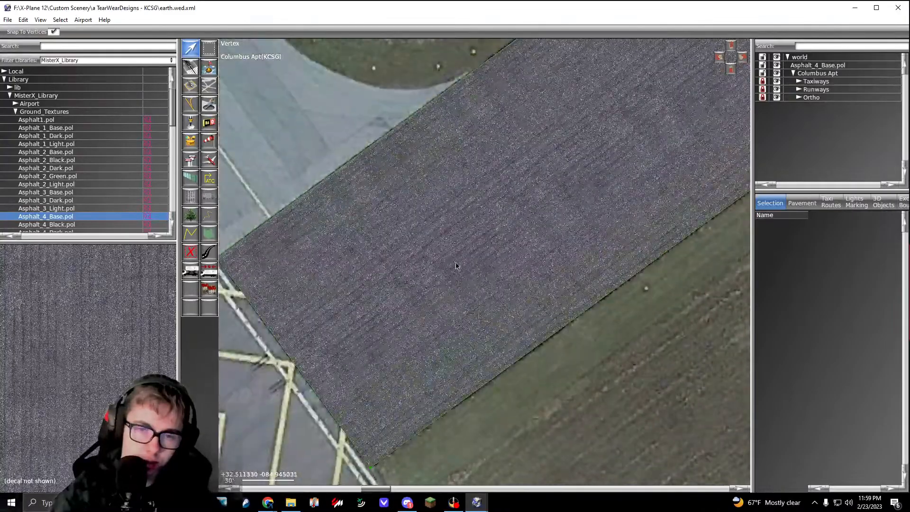
Step: Set the runway asphalt polygon's texture heading to 54 and check the seam alignment along the runway
left_click(462, 262)
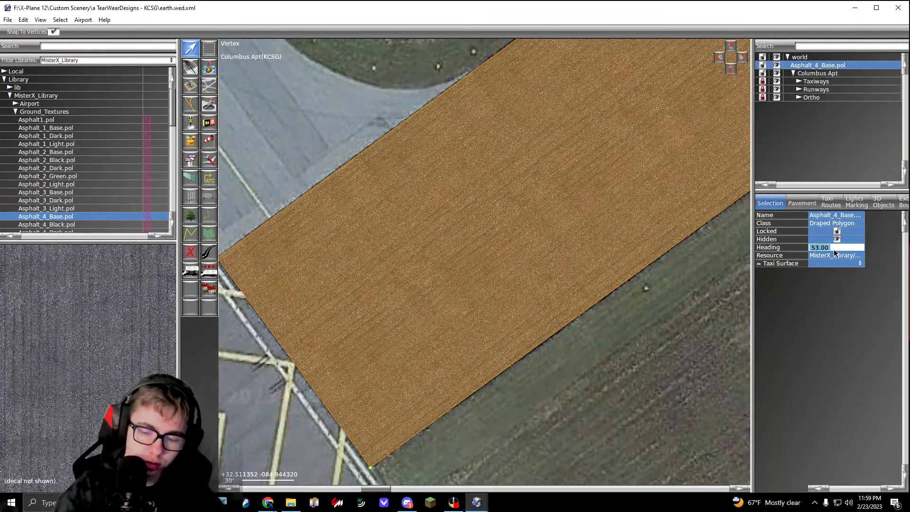
type("54")
key("Return")
right_click_drag(646, 269, 475, 347)
left_click(473, 279)
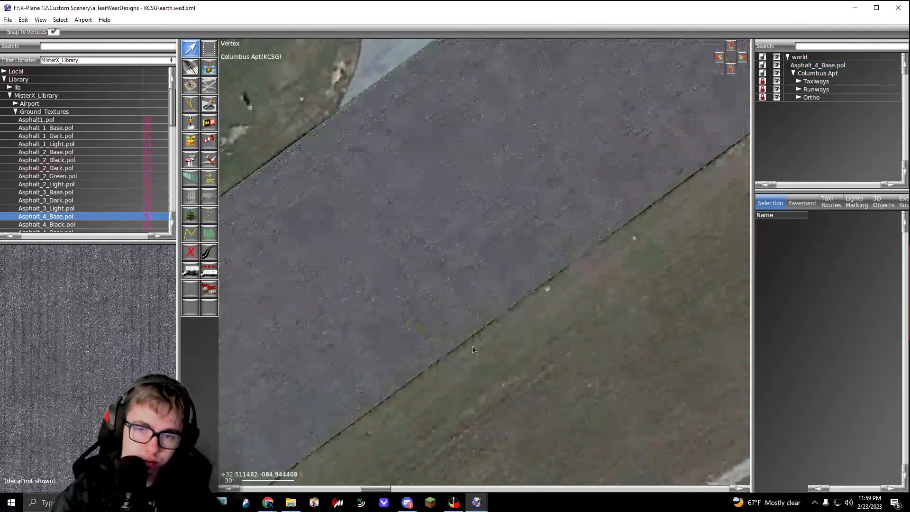
right_click_drag(635, 142, 508, 261)
scroll(507, 260, "down", 5)
right_click_drag(710, 95, 584, 237)
scroll(575, 235, "up", 12)
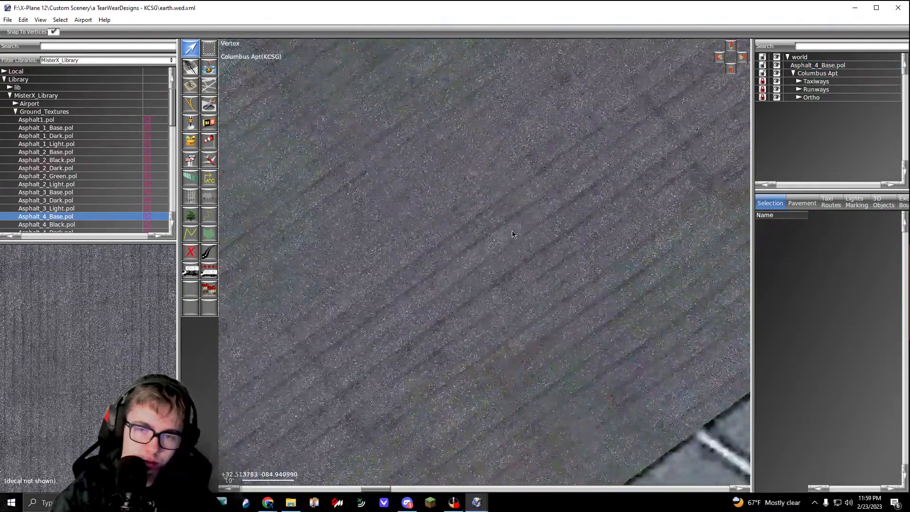
scroll(516, 233, "down", 6)
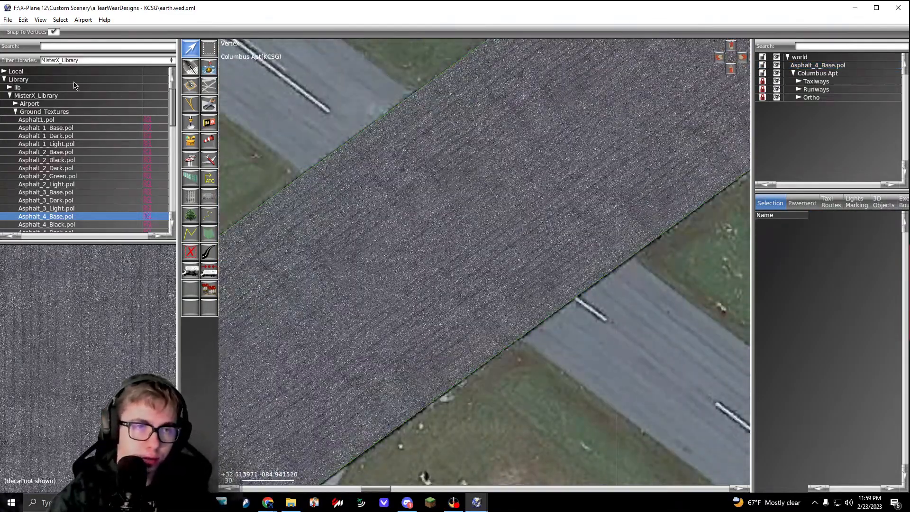
Step: Make the pavement display semi-transparent so the ortho imagery's runway markings show through the asphalt polygon
left_click(41, 19)
mouse_move(156, 87)
left_click(185, 118)
scroll(380, 158, "down", 5)
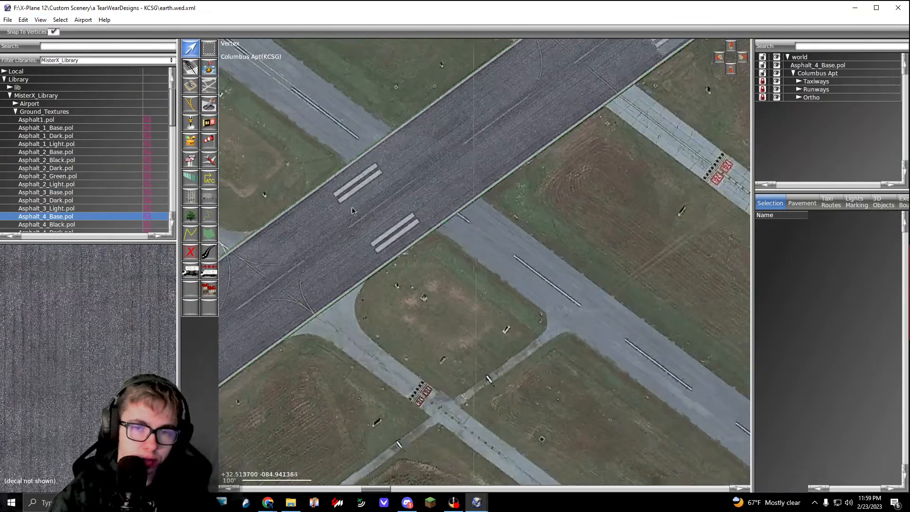
Step: Draw a four-corner Asphalt_1_Dark.pol draped polygon about 65 by 21 feet around the number 6 at the southwest runway end
right_click_drag(249, 398, 666, 148)
right_click_drag(282, 385, 681, 108)
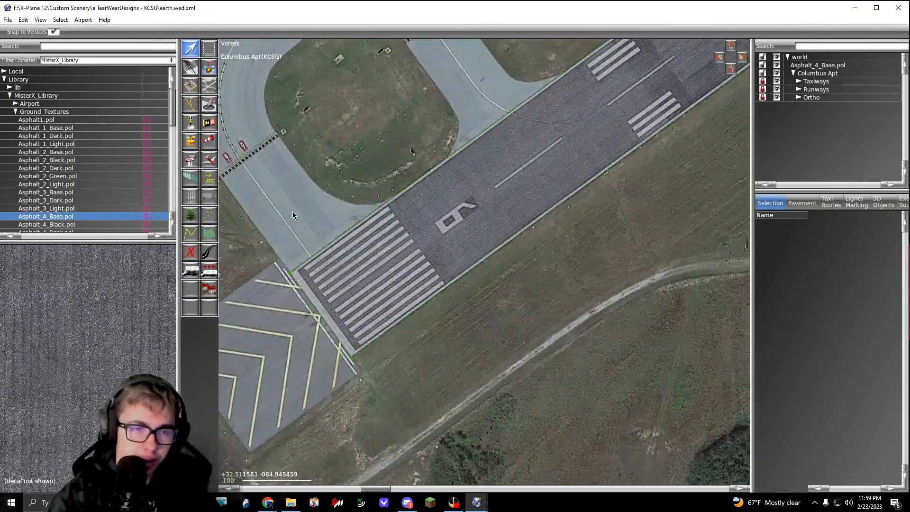
left_click(47, 136)
scroll(449, 221, "up", 10)
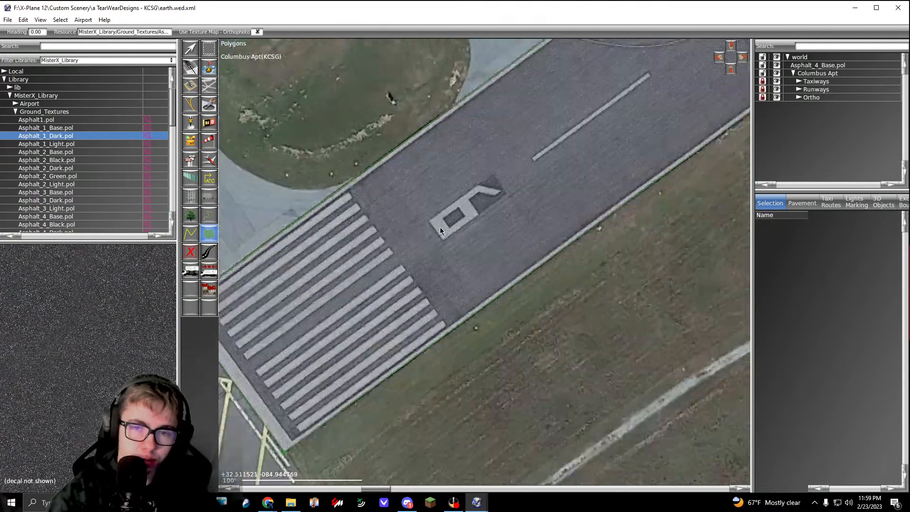
left_click(412, 209)
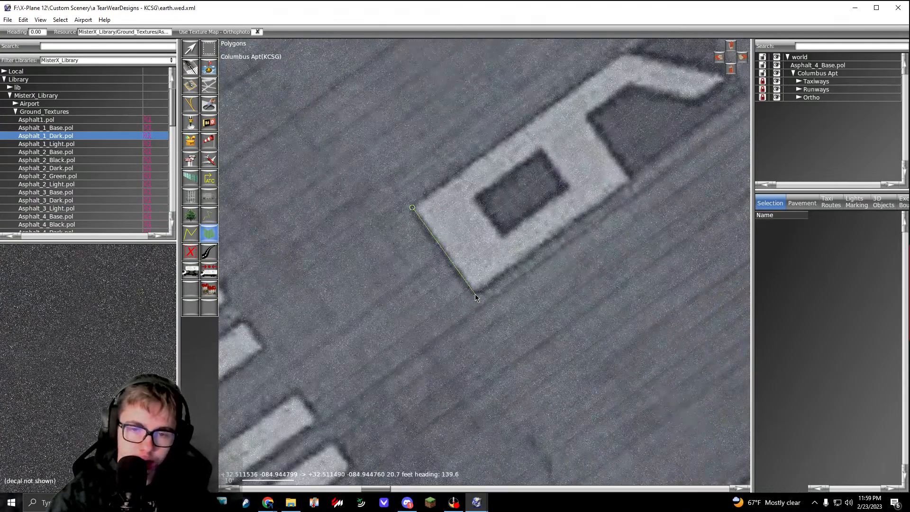
scroll(507, 255, "down", 4)
scroll(507, 255, "up", 2)
scroll(508, 255, "up", 2)
left_click(508, 255)
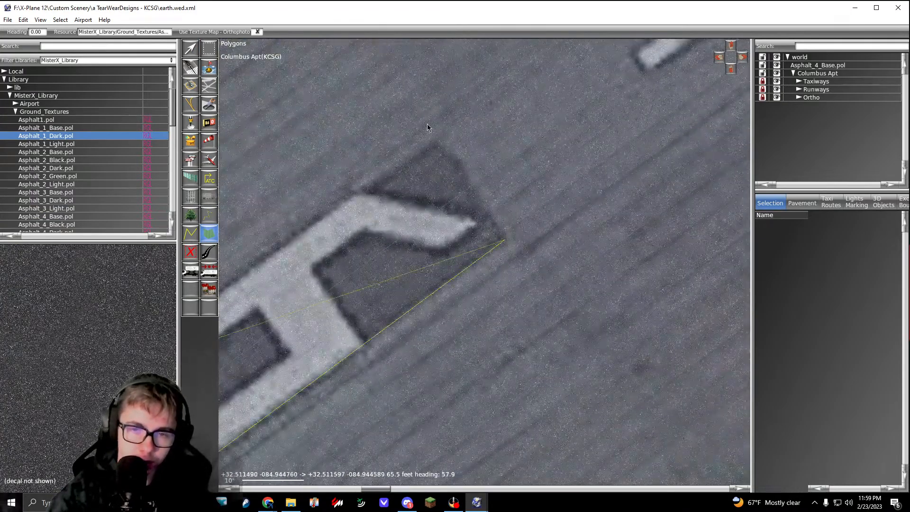
left_click(435, 143)
key("Return")
scroll(436, 146, "down", 2)
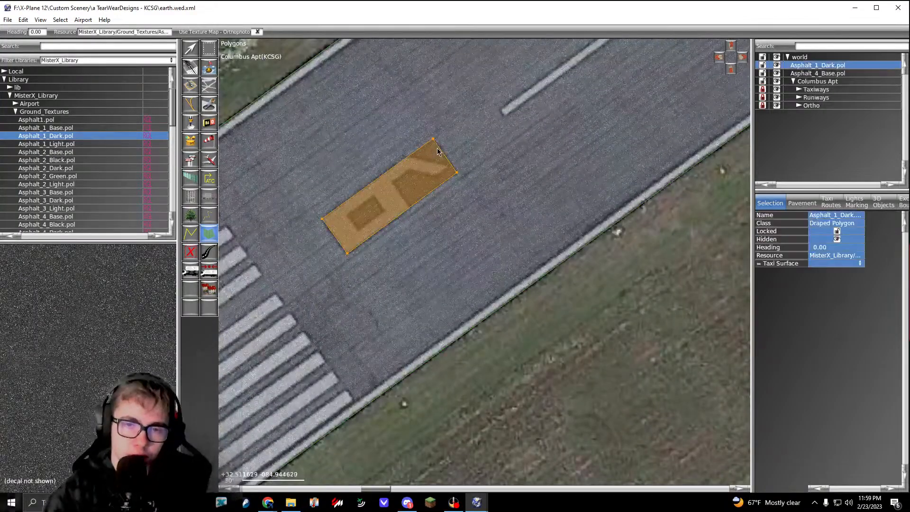
Step: Examine the pavement and markings along the runway up to the far threshold for other dark asphalt patches
key("v")
middle_click_drag(523, 150, 382, 264)
scroll(382, 264, "down", 7)
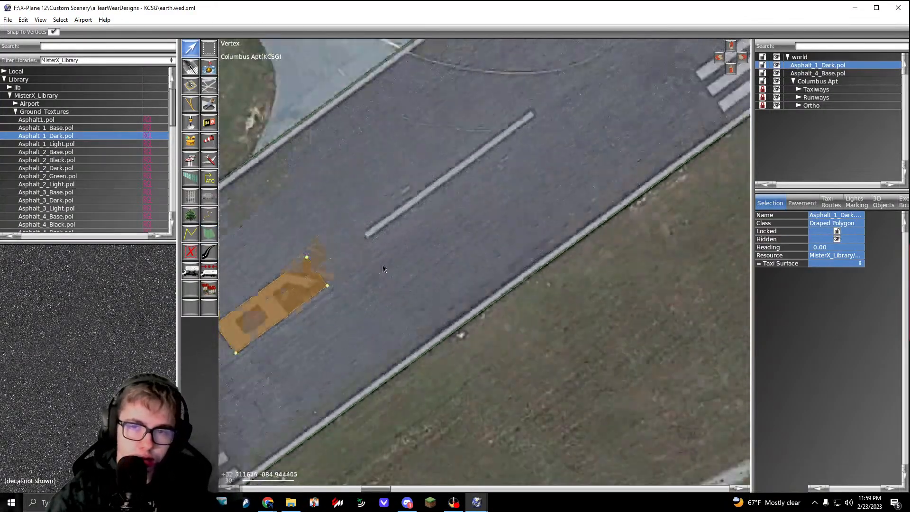
middle_click_drag(495, 214, 414, 274)
left_click(476, 272)
scroll(475, 272, "down", 7)
middle_click_drag(578, 203, 379, 329)
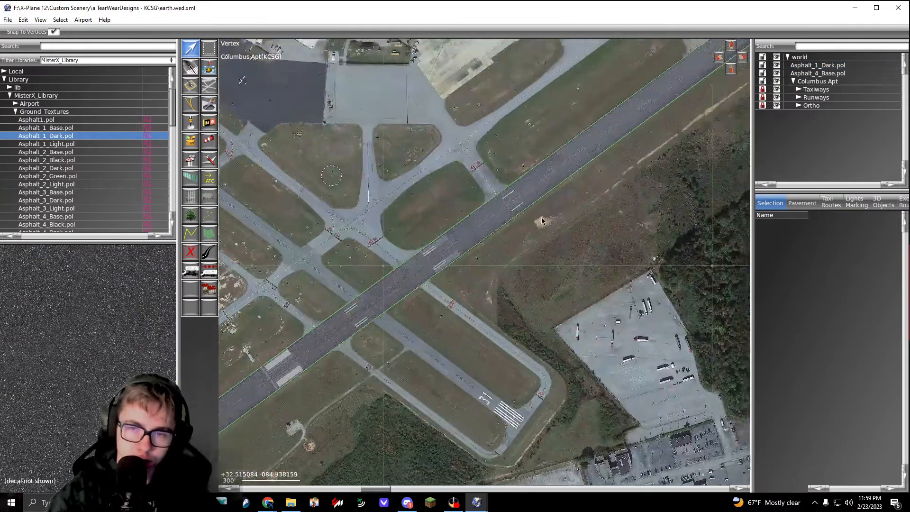
middle_click_drag(604, 164, 435, 292)
scroll(435, 292, "up", 2)
middle_click_drag(691, 105, 493, 229)
middle_click_drag(608, 146, 512, 226)
middle_click_drag(614, 118, 529, 187)
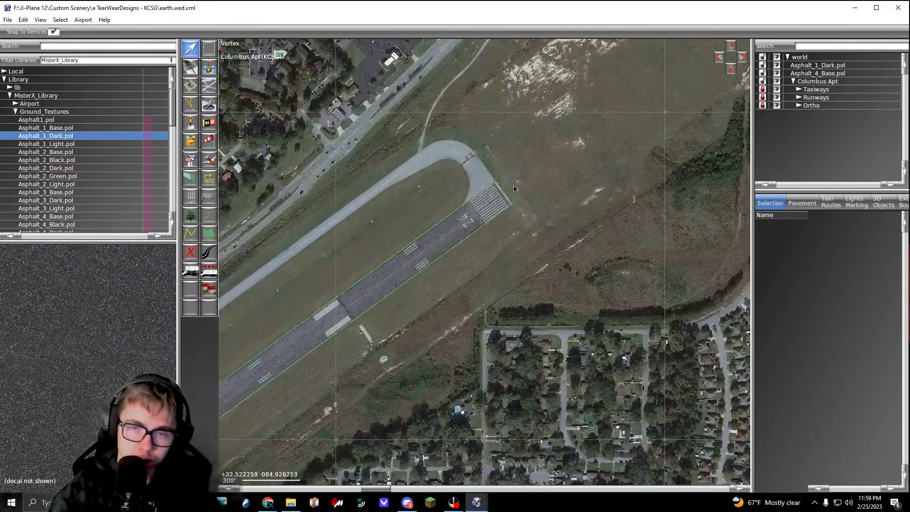
scroll(465, 222, "up", 8)
scroll(465, 220, "down", 6)
middle_click_drag(290, 346, 378, 286)
scroll(378, 287, "up", 8)
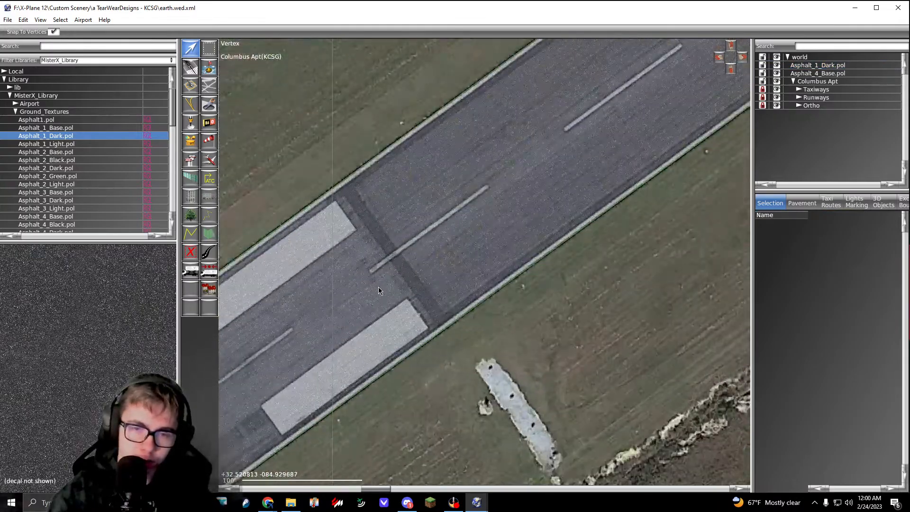
scroll(379, 287, "down", 4)
scroll(378, 287, "down", 4)
middle_click_drag(262, 367, 595, 159)
middle_click_drag(280, 327, 417, 209)
middle_click_drag(234, 301, 500, 169)
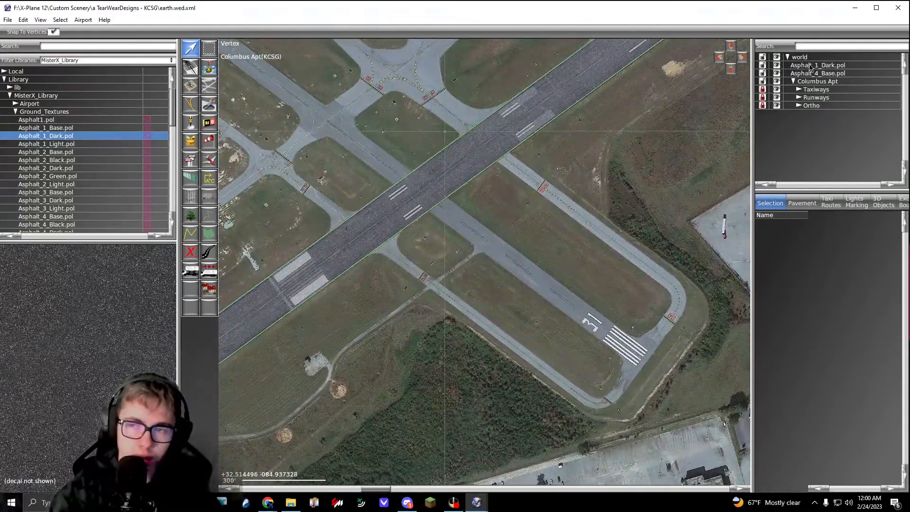
Step: Group the Asphalt_1_Dark.pol and Asphalt_4_Base.pol polygons and name the group Runway Polygons
left_click(812, 67)
left_click(810, 74, "shift")
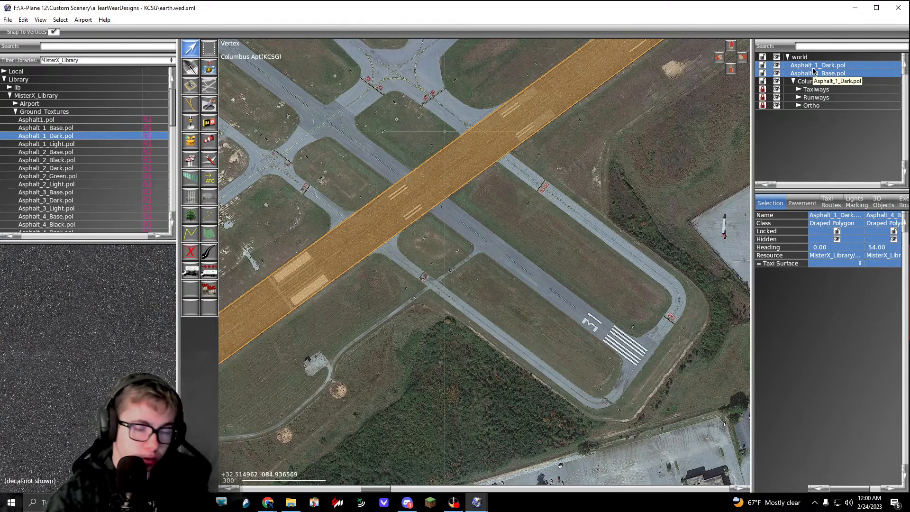
key("ctrl+g")
left_click(805, 74)
left_click(812, 65)
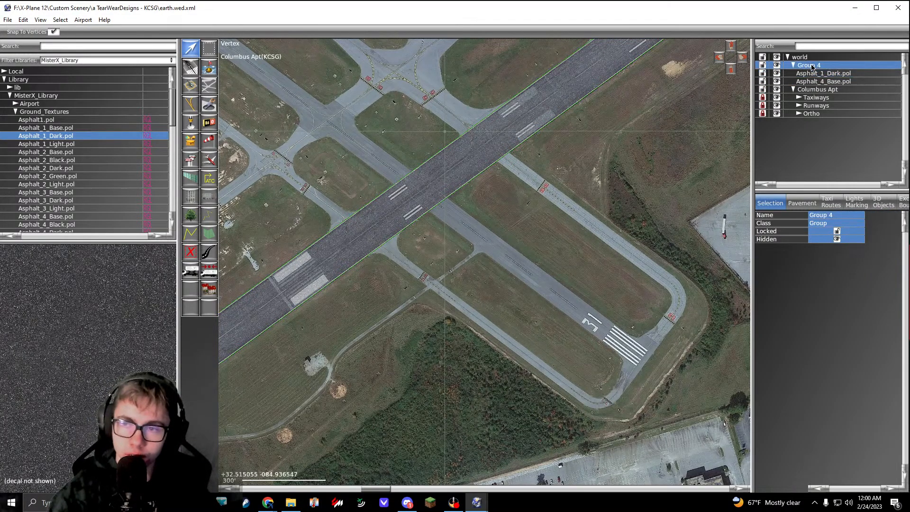
left_click(811, 66)
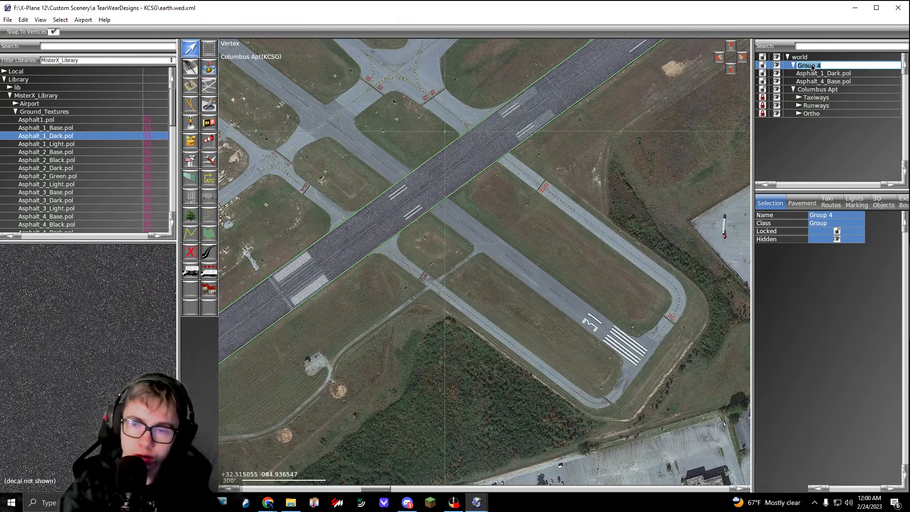
type("Runway Po")
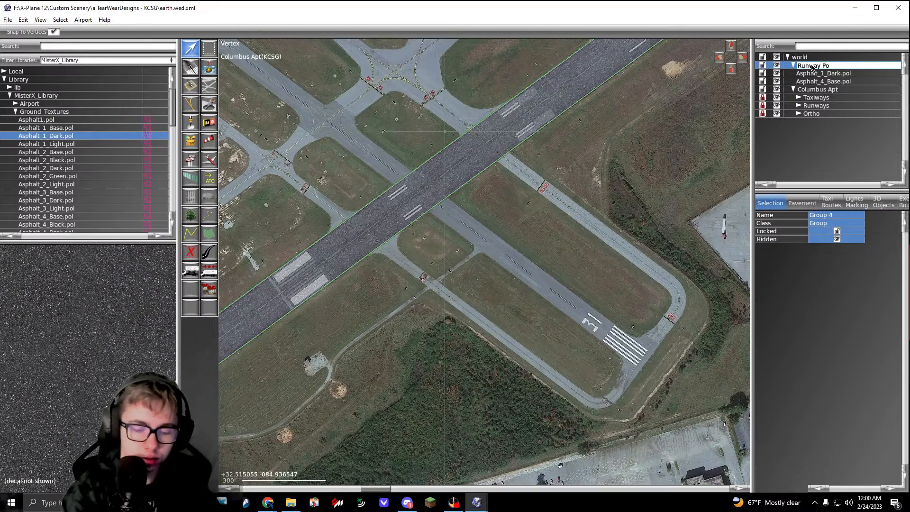
type("lygons")
key("Return")
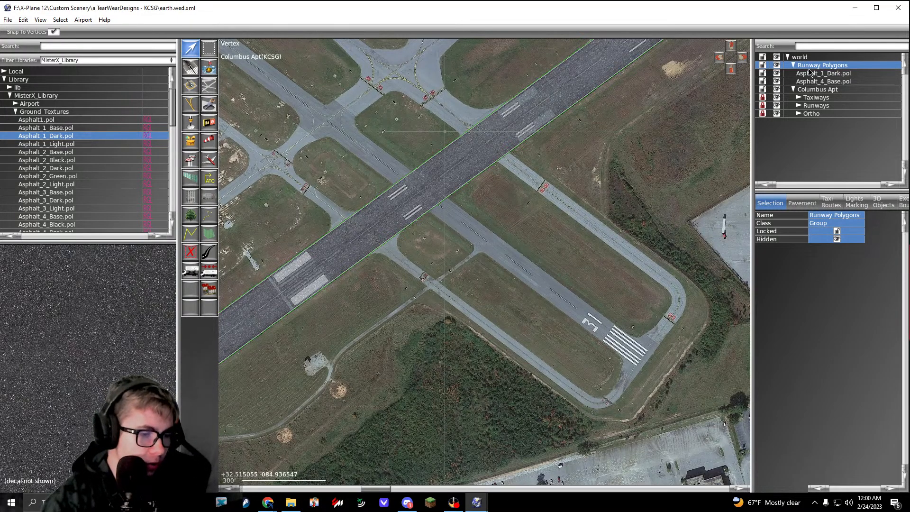
Step: Lock the Runway Polygons group and collapse it in the hierarchy
left_click(839, 73)
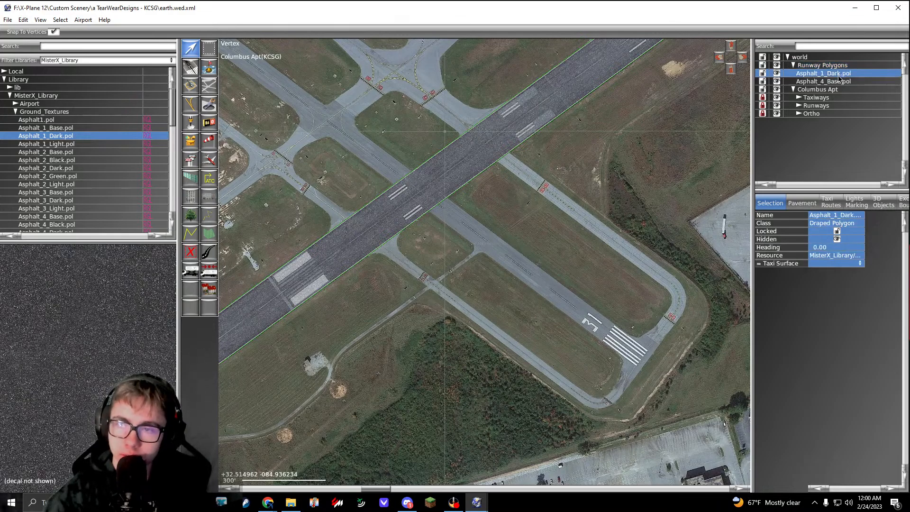
left_click(837, 81, "shift")
left_click_drag(820, 80, 805, 66)
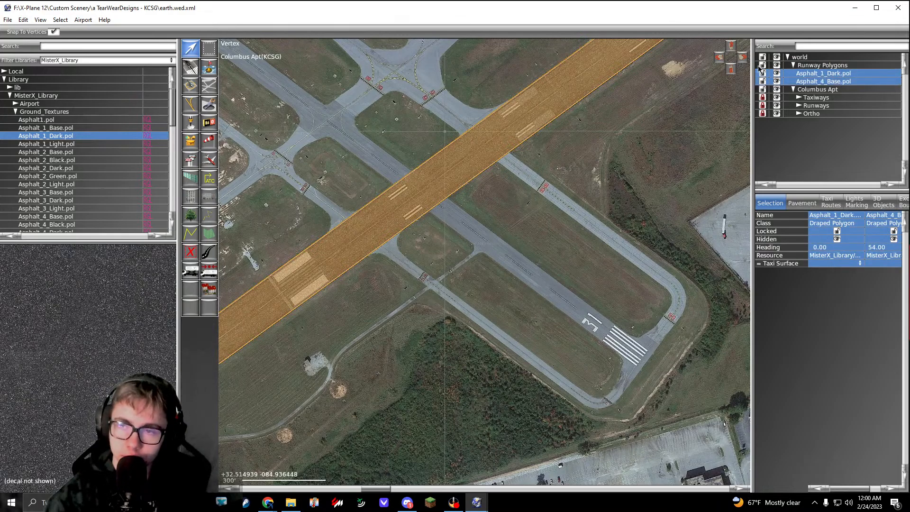
left_click(760, 67)
left_click(793, 65)
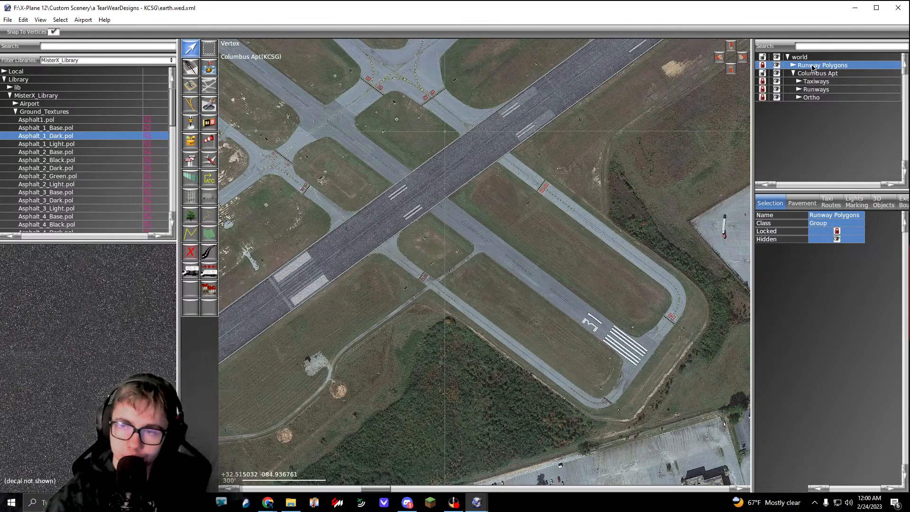
Step: Examine the dark asphalt patch around the runway number 6 and how its edges match the imagery
right_click_drag(361, 315, 505, 231)
left_click(506, 230)
right_click_drag(423, 245, 585, 226)
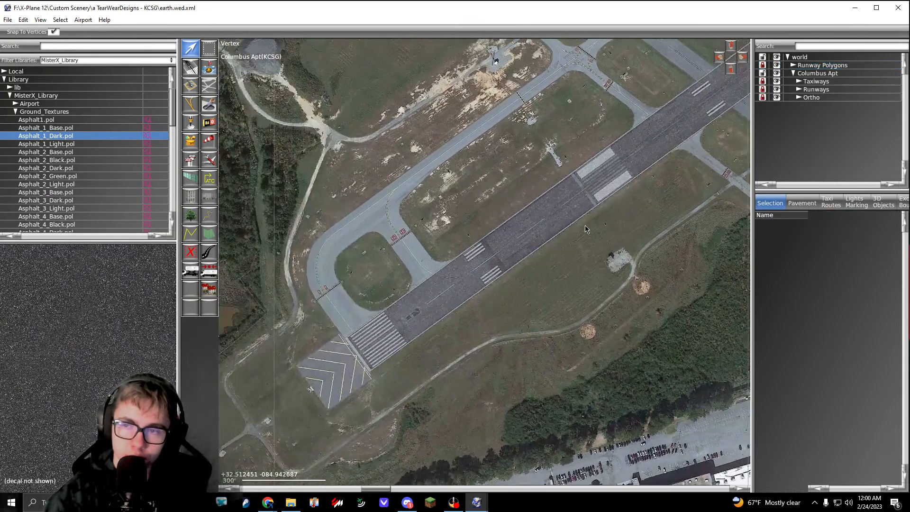
scroll(419, 341, "up", 10)
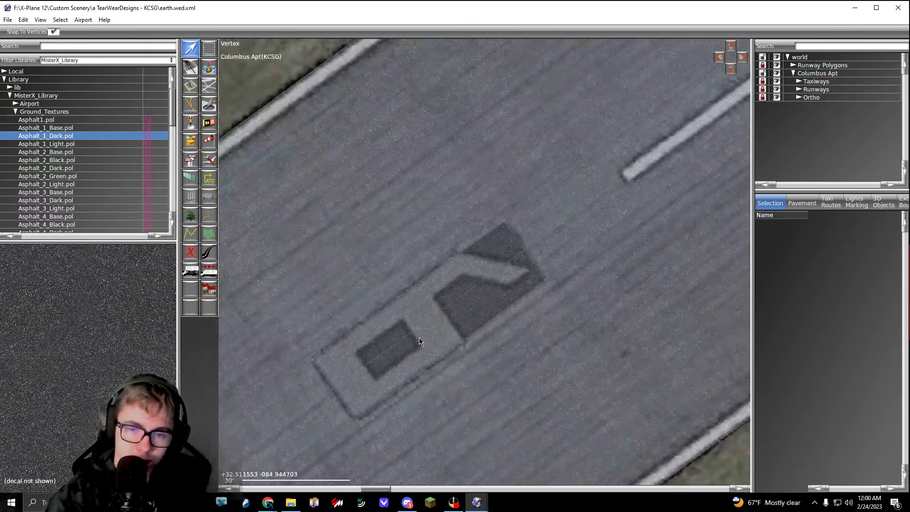
scroll(488, 264, "up", 3)
scroll(488, 265, "down", 3)
scroll(526, 174, "up", 5)
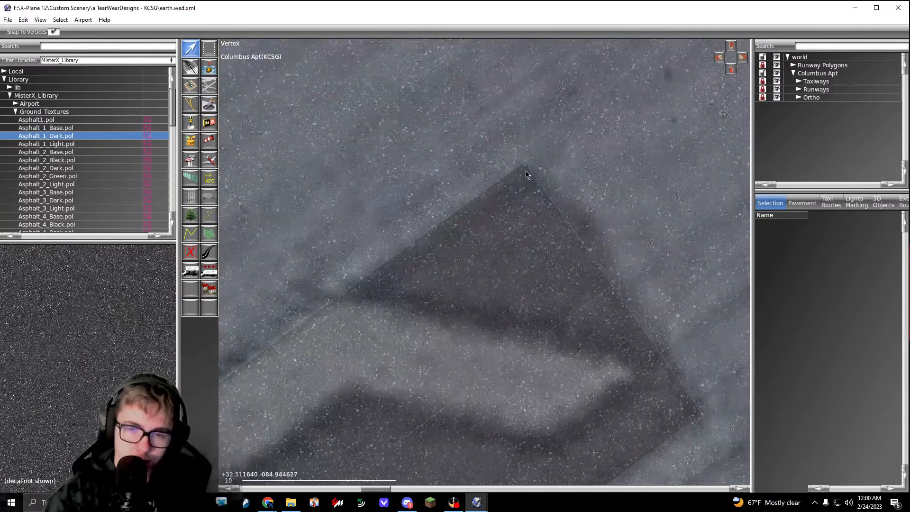
scroll(577, 251, "down", 3)
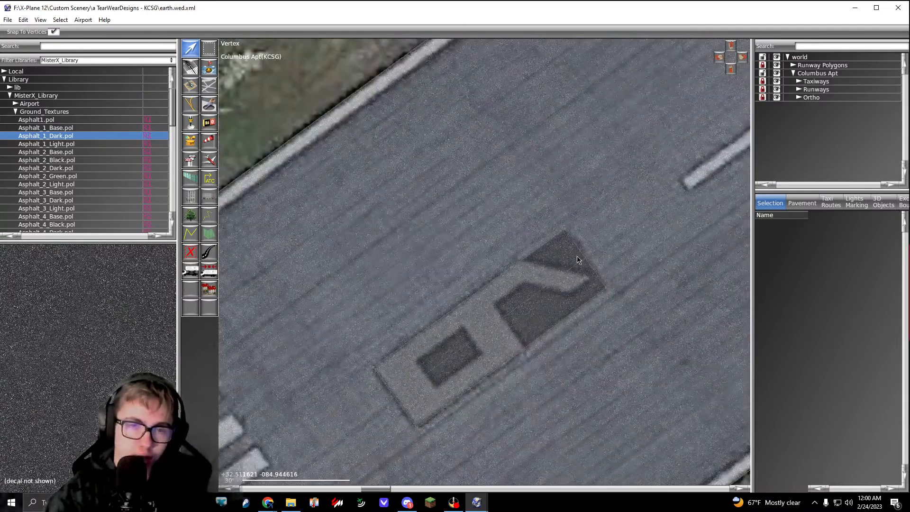
scroll(578, 259, "down", 2)
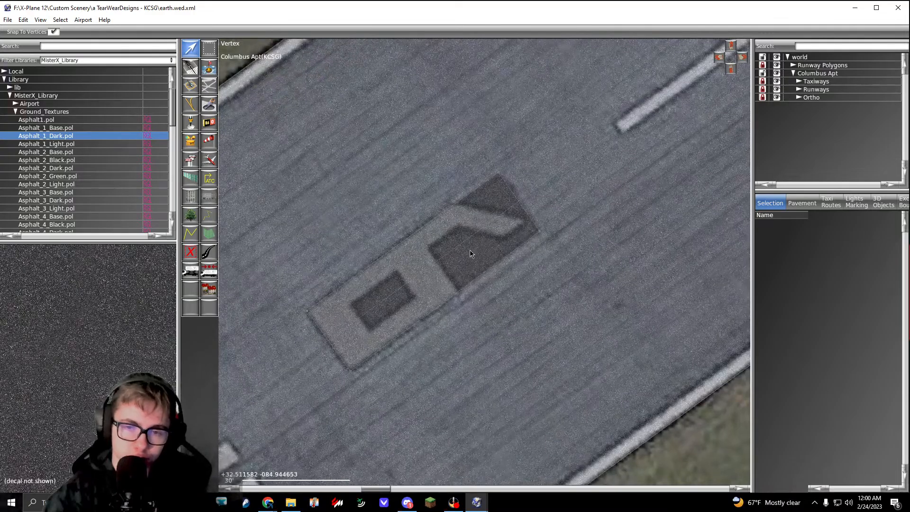
Step: Expand the Airport, Ground_Markings and Runways_B folders of MisterX_Library to list the runway marking objects
scroll(499, 169, "up", 5)
scroll(558, 265, "down", 3)
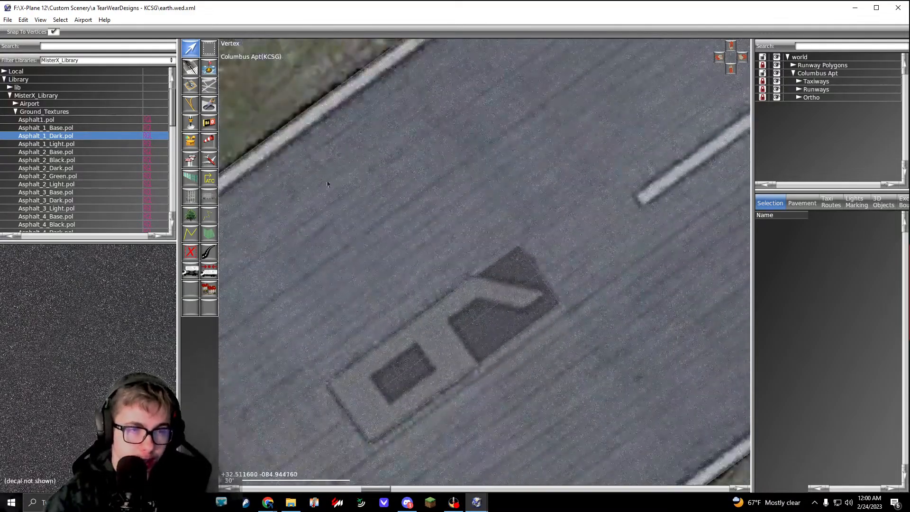
left_click(16, 104)
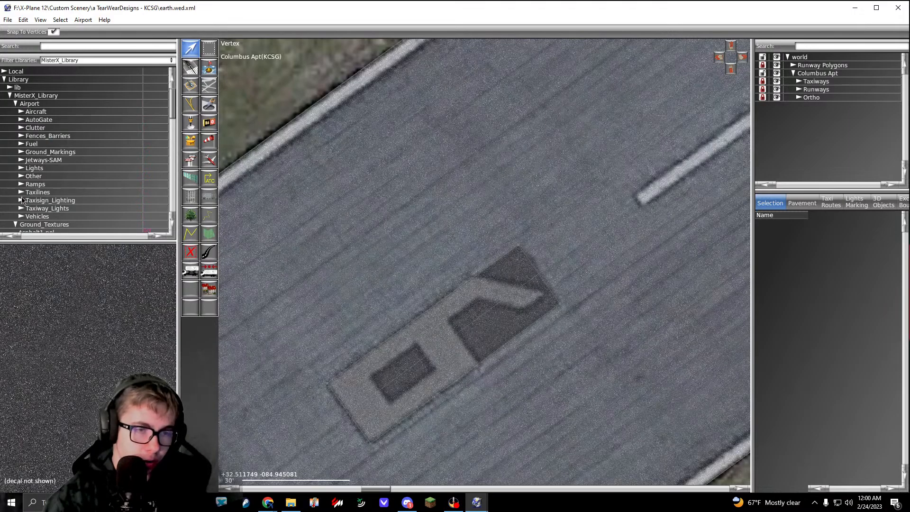
left_click(21, 152)
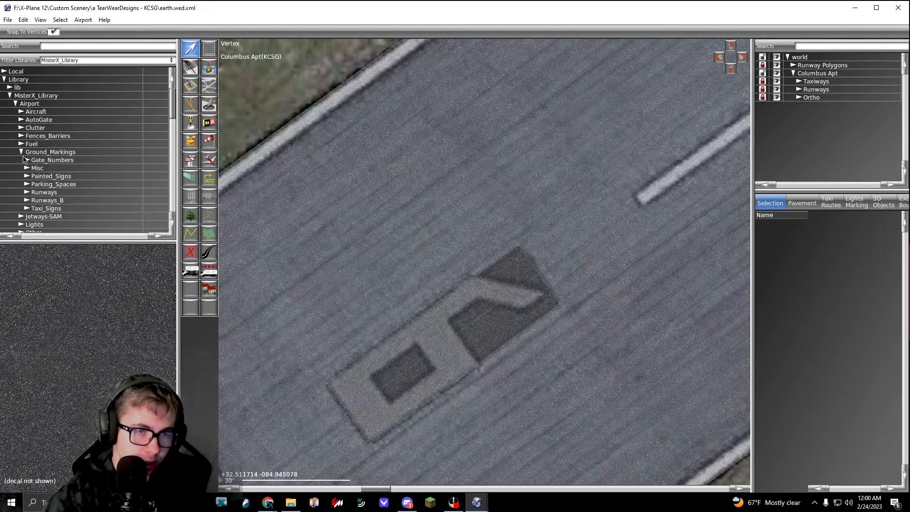
left_click(26, 200)
scroll(26, 201, "down", 3)
Step: Place the 6.obj runway number marking over the painted 6 on the runway
left_click(47, 185)
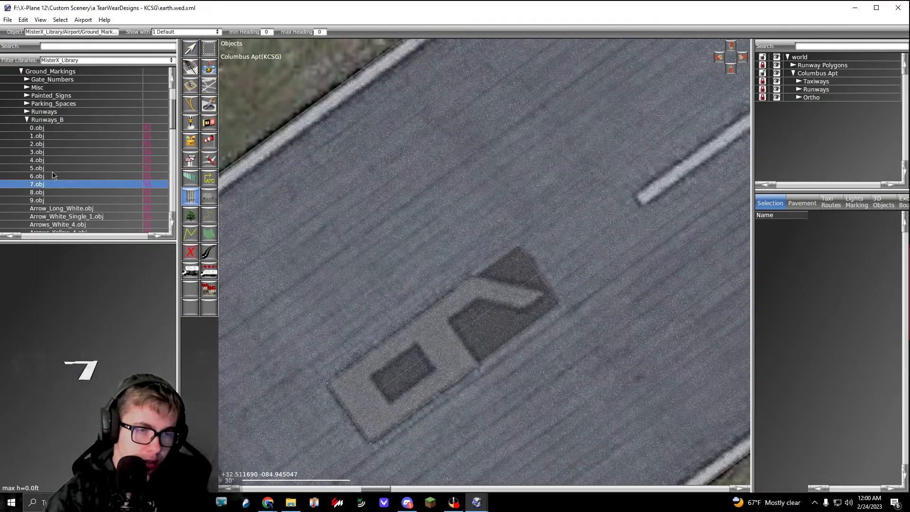
left_click(53, 177)
left_click_drag(98, 325, 107, 403)
left_click_drag(399, 329, 462, 296)
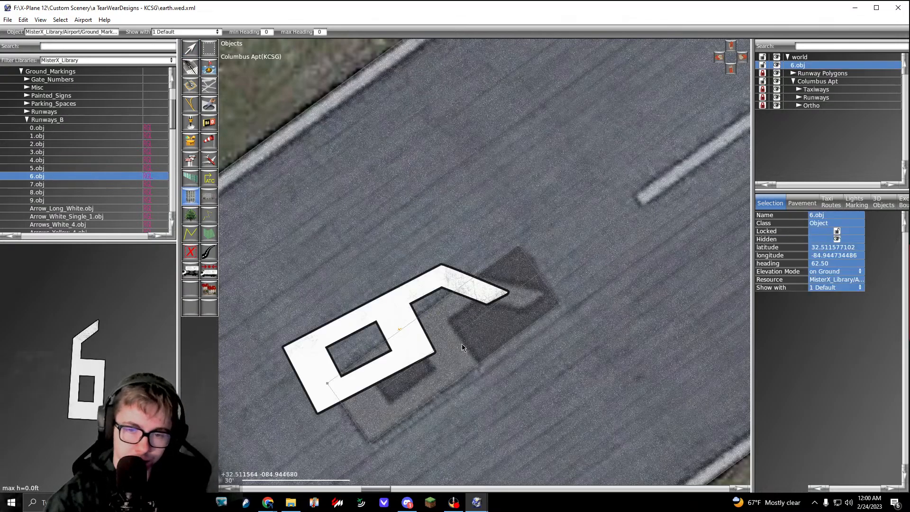
right_click_drag(461, 343, 484, 267)
Step: Rotate 6.obj to a heading of about 53.81 and move it onto the painted number
key("v")
left_click_drag(430, 251, 567, 195)
left_click_drag(457, 277, 460, 274)
left_click(419, 320)
Step: Place Threshold_6.obj over the runway 6 threshold stripes and rotate it to a heading of about 54.64
scroll(419, 320, "down", 5)
middle_click_drag(419, 320, 496, 238)
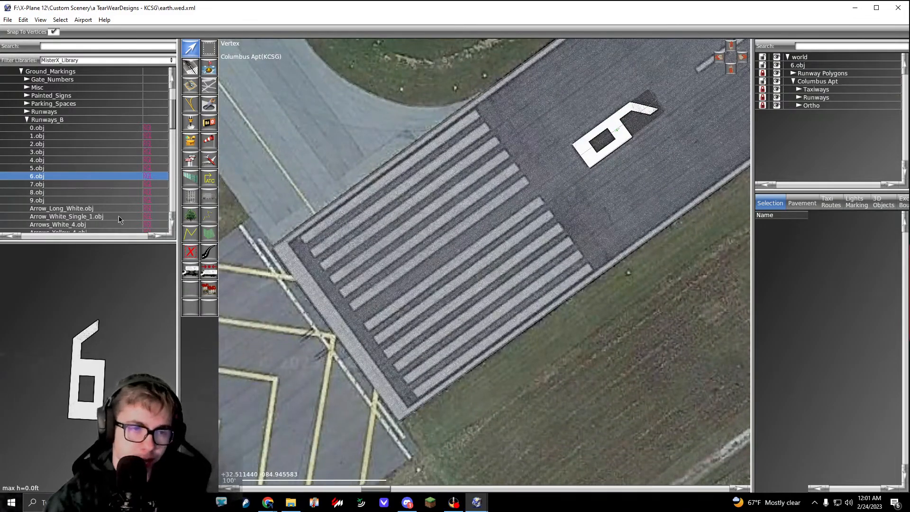
scroll(78, 183, "down", 8)
left_click(71, 168)
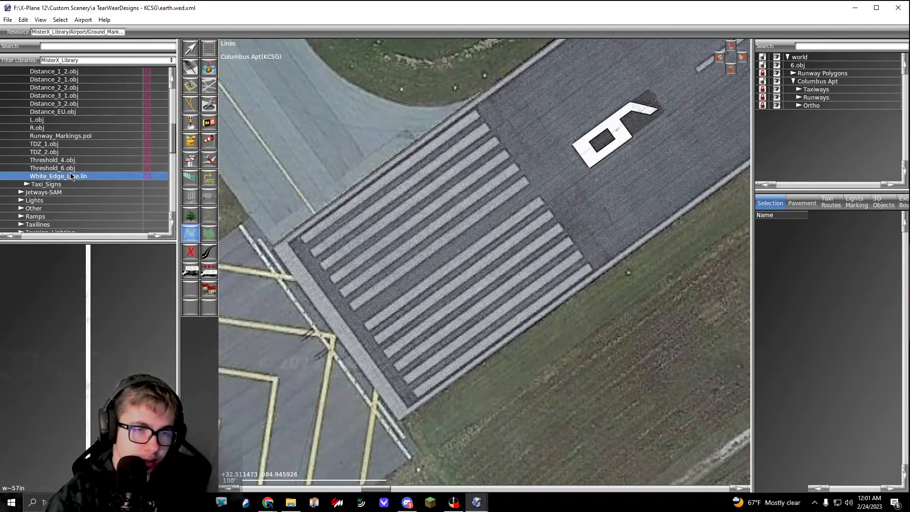
scroll(491, 221, "up", 2)
left_click_drag(459, 232, 524, 203)
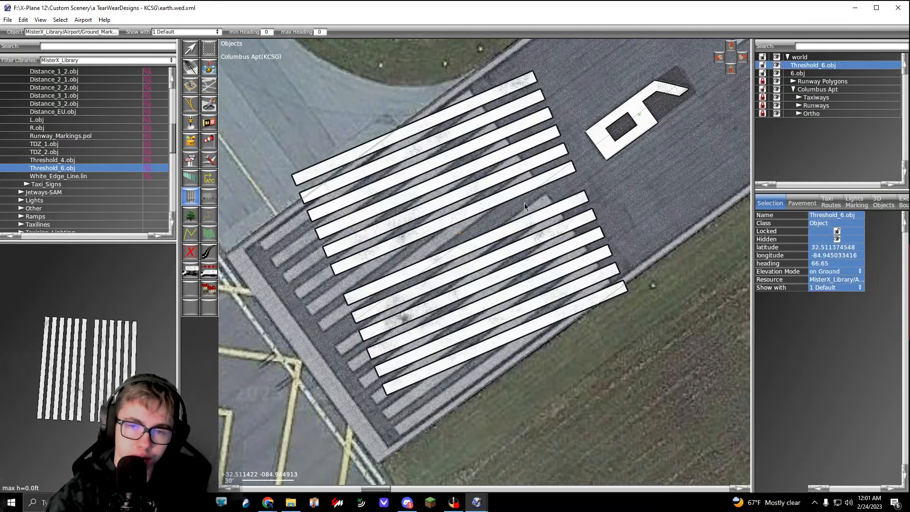
key("v")
left_click_drag(579, 179, 593, 146)
Step: Copy the heading of 6.obj and set the Threshold_6.obj heading to 53.81
left_click(636, 118)
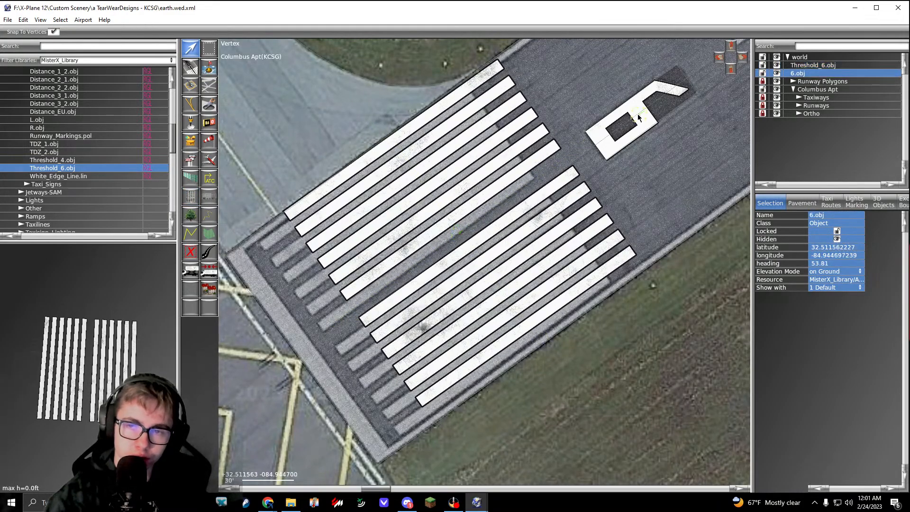
scroll(520, 233, "up", 6)
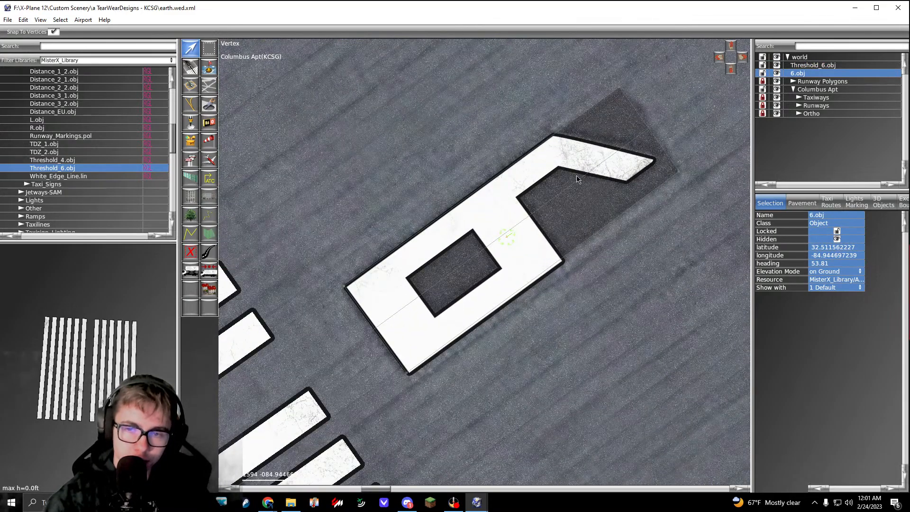
left_click(837, 264)
key("ctrl+c")
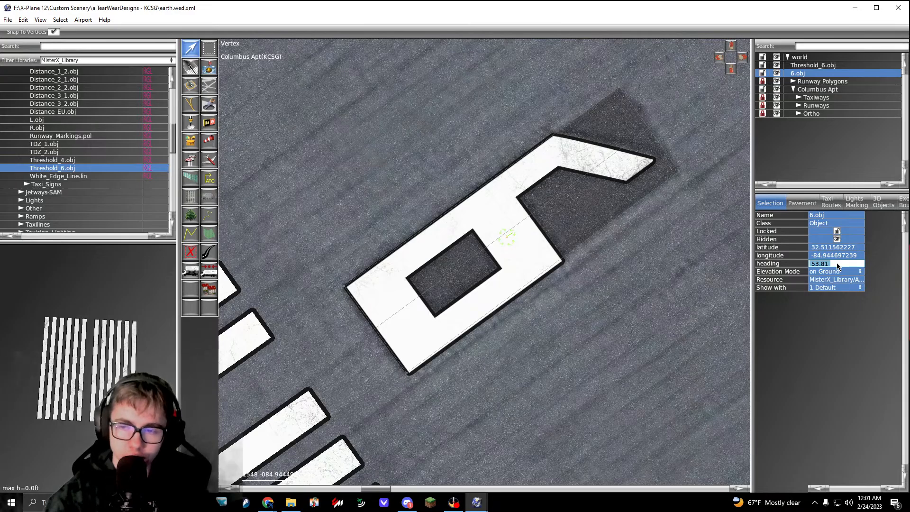
scroll(553, 273, "down", 8)
right_click_drag(526, 293, 568, 240)
scroll(453, 291, "up", 2)
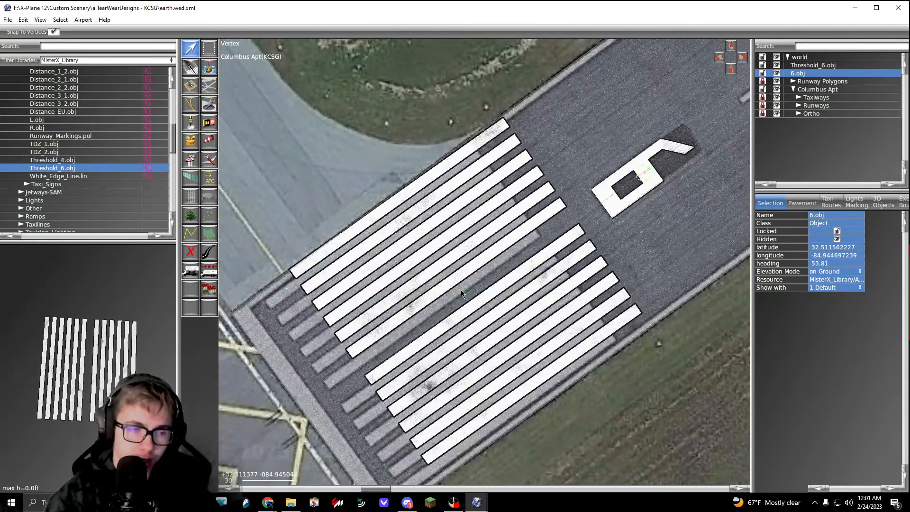
left_click(462, 290)
right_click_drag(462, 290, 500, 252)
left_click(496, 244)
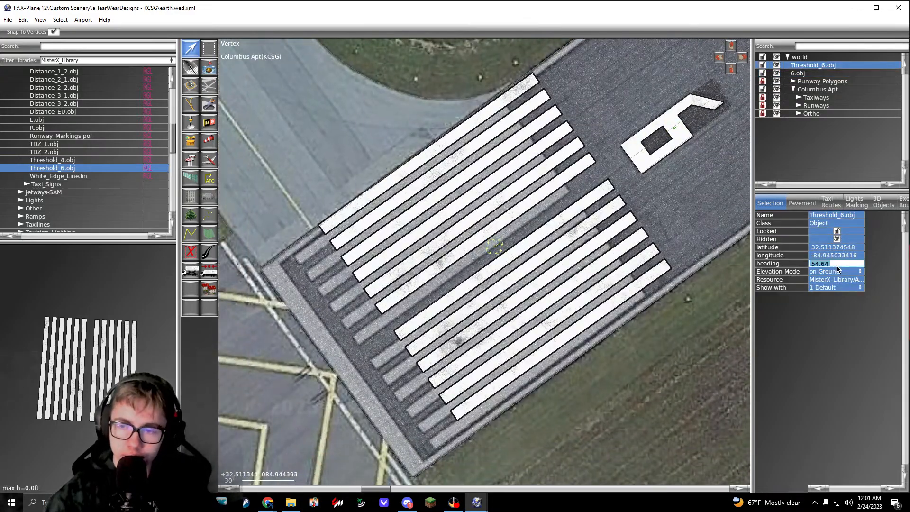
type("53.81")
key("Return")
Step: Move Threshold_6.obj southwest so its stripes line up with the painted threshold stripes
left_click_drag(497, 247, 471, 280)
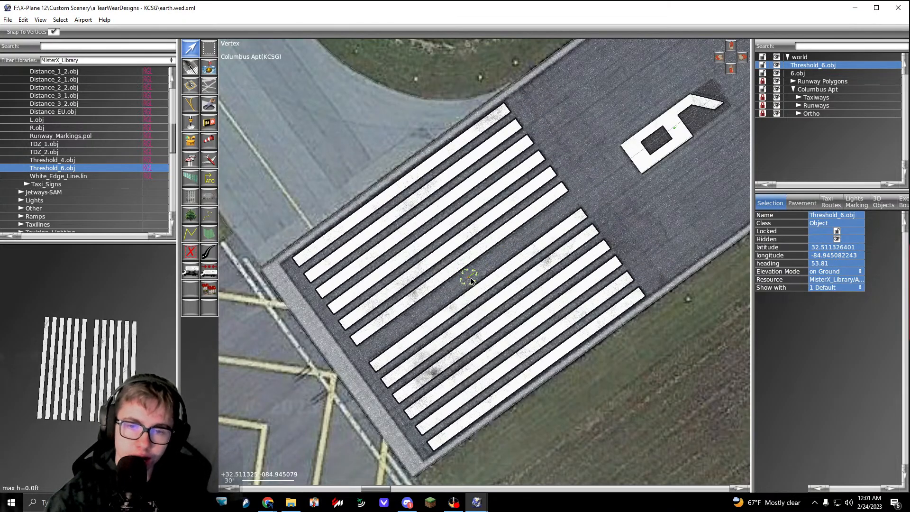
right_click_drag(562, 243, 479, 274)
left_click(603, 251)
Step: Place Distance_3_1.obj over the painted three-stripe marking on the northwest side of the runway
scroll(604, 250, "down", 5)
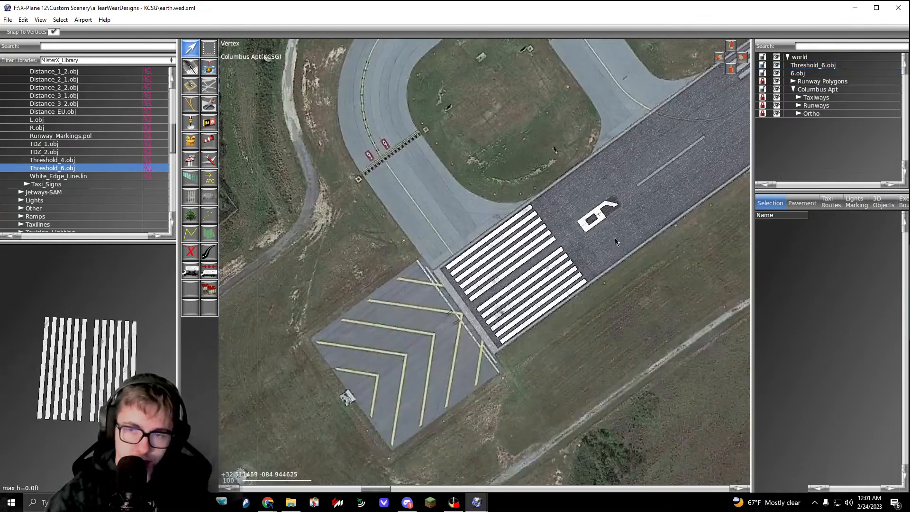
right_click_drag(631, 207, 485, 294)
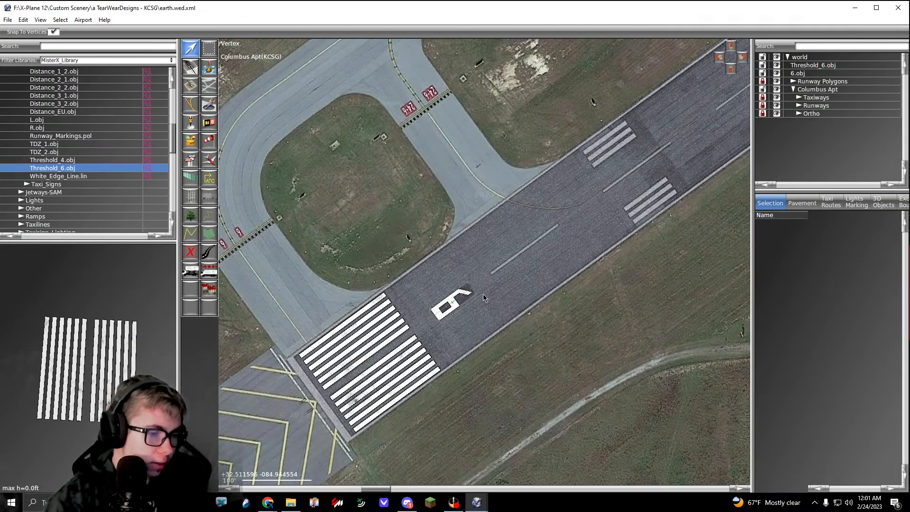
scroll(483, 293, "down", 5)
scroll(521, 269, "up", 3)
right_click_drag(632, 131, 710, 60)
scroll(446, 270, "up", 5)
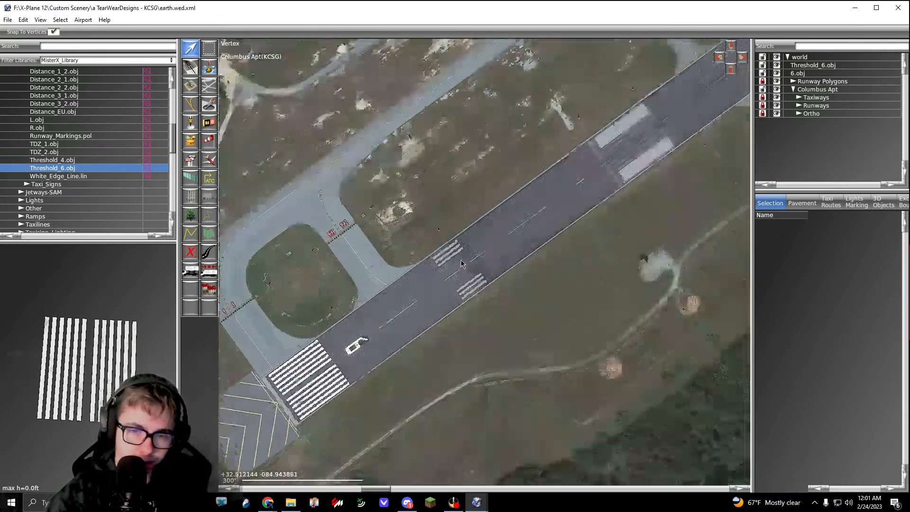
scroll(95, 151, "up", 1)
left_click(73, 137)
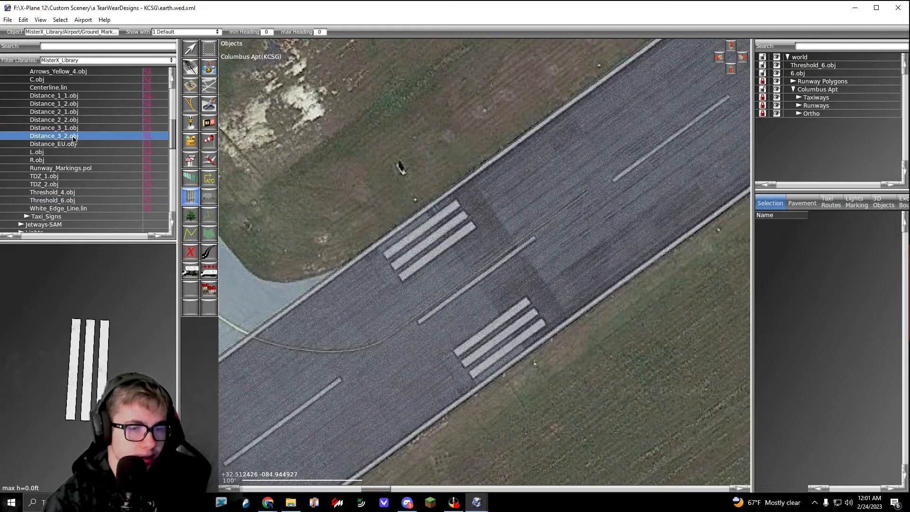
key("Up")
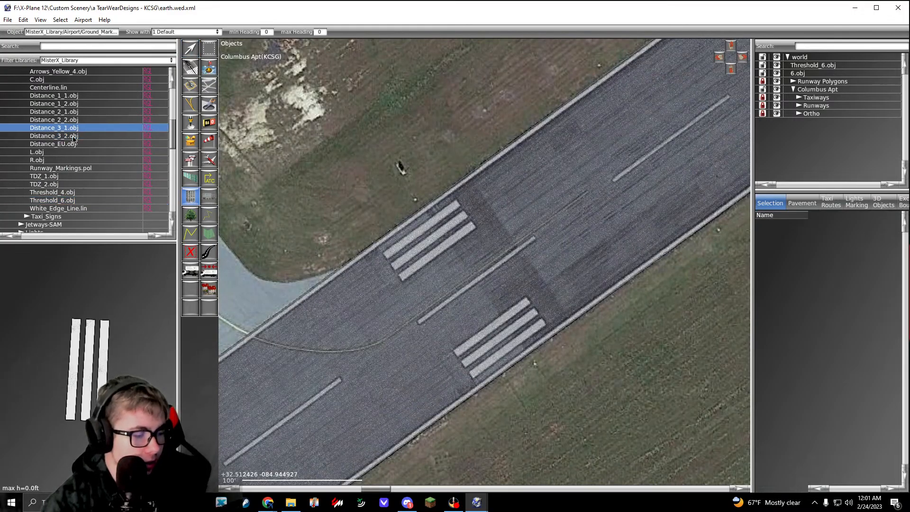
scroll(476, 238, "up", 4)
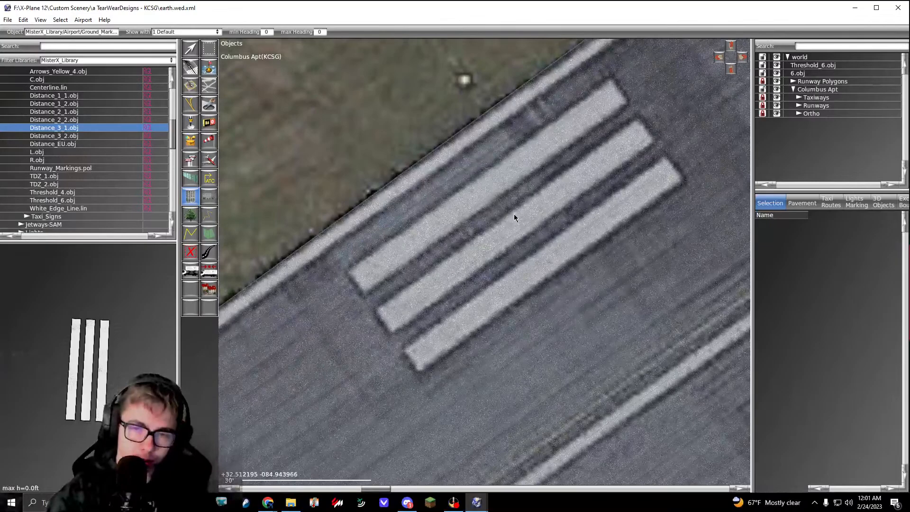
left_click_drag(516, 221, 570, 174)
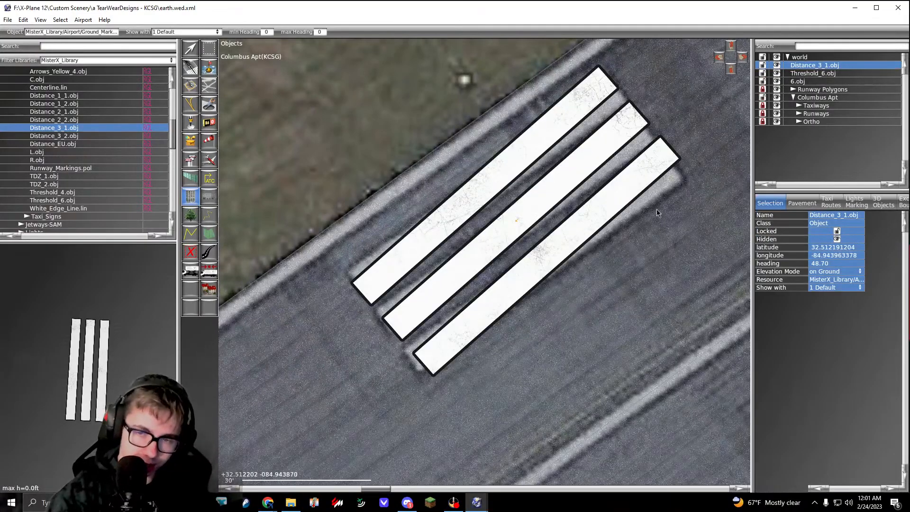
Step: Set the northwest Distance_3_1.obj heading to 53.81 and align it with the painted stripes
left_click(823, 264)
type("53.81")
key("Return")
key("v")
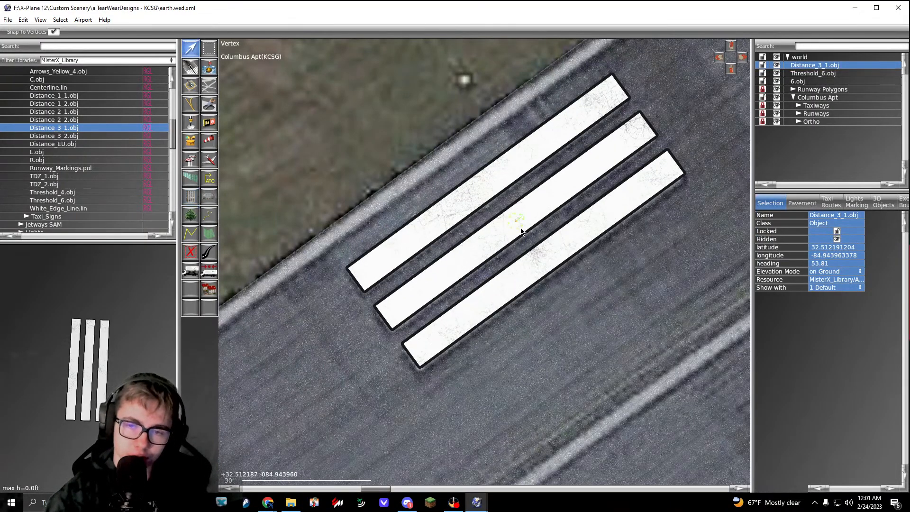
left_click_drag(521, 227, 519, 229)
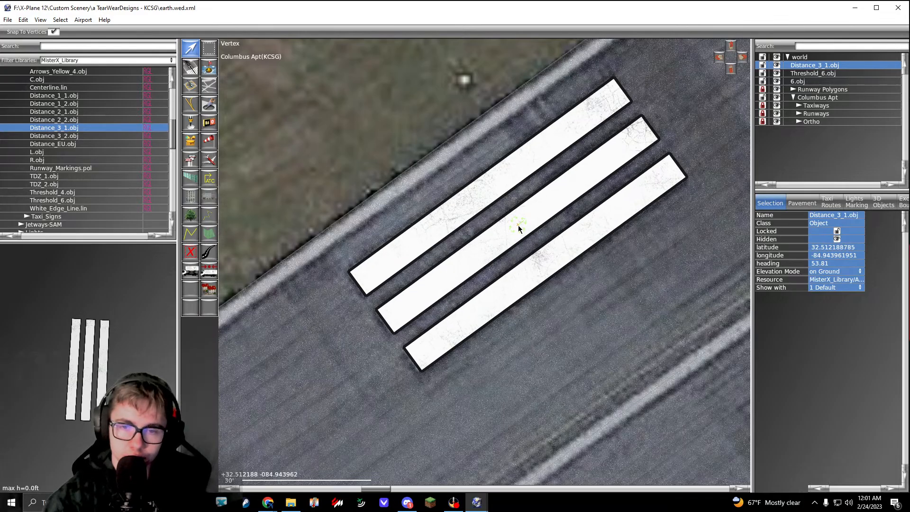
Step: Place a second Distance_3_1.obj over the painted three-stripe marking on the southeast side of the runway
left_click(103, 136)
left_click(104, 129)
right_click_drag(472, 298, 341, 138)
scroll(473, 240, "down", 3)
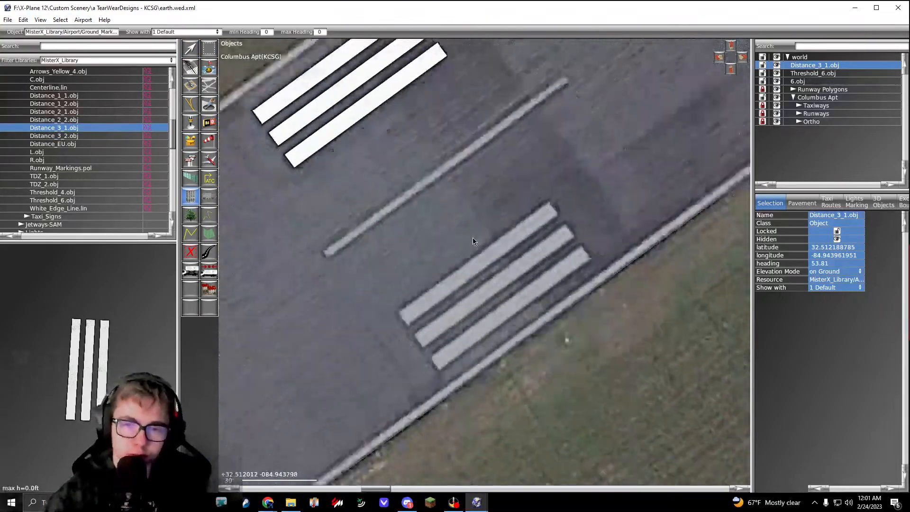
right_click_drag(473, 240, 450, 205)
scroll(488, 251, "up", 3)
left_click(488, 254)
Step: Set the southeast Distance_3_1.obj heading to 53.81 and align it with the painted stripes
left_click(821, 265)
key("ctrl+v")
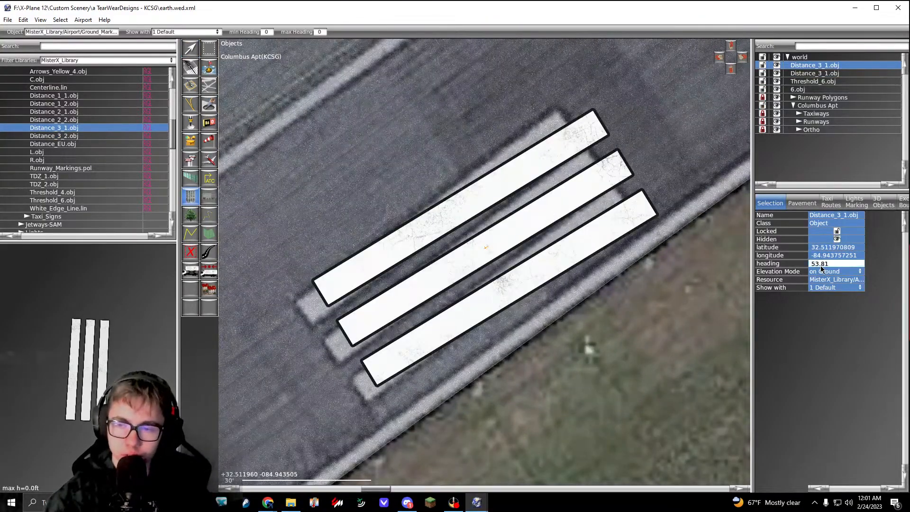
key("Return")
key("v")
scroll(488, 242, "down", 6)
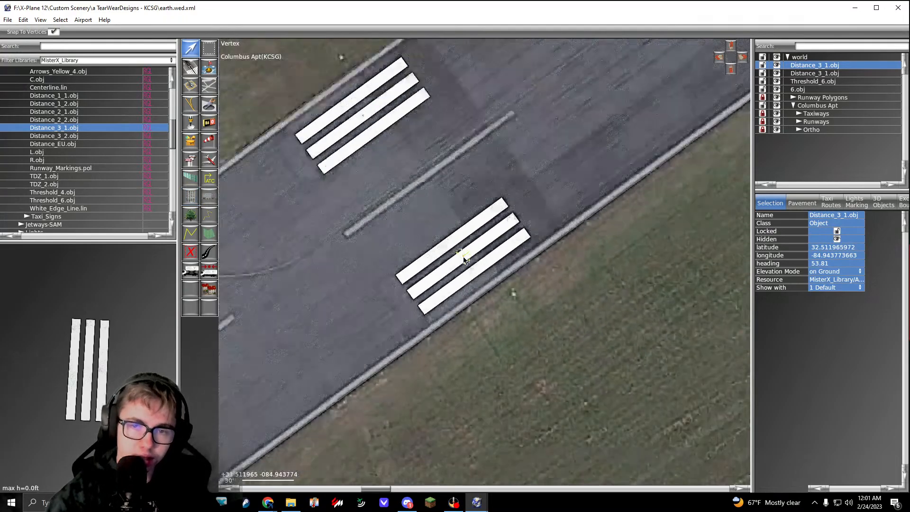
left_click(496, 298)
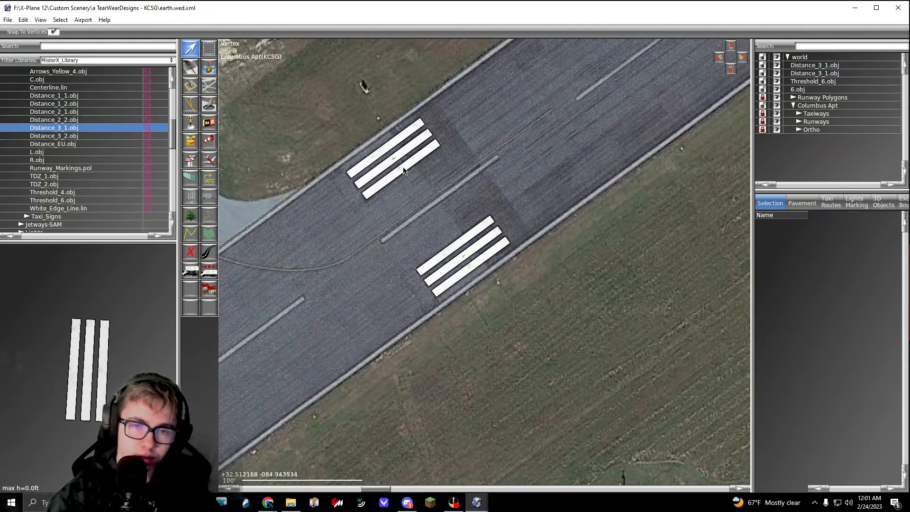
Step: Place TDZ_2.obj over the wide painted touchdown block on the northwest side of the runway
right_click_drag(530, 174, 362, 281)
scroll(402, 270, "down", 6)
right_click_drag(508, 162, 496, 173)
scroll(496, 173, "up", 3)
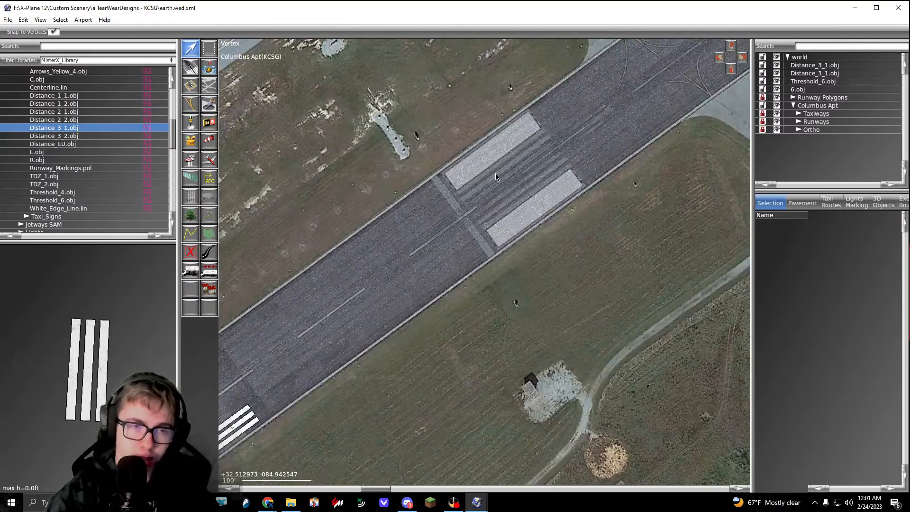
left_click(80, 192)
left_click(90, 184)
scroll(497, 152, "up", 2)
left_click_drag(498, 142, 508, 152)
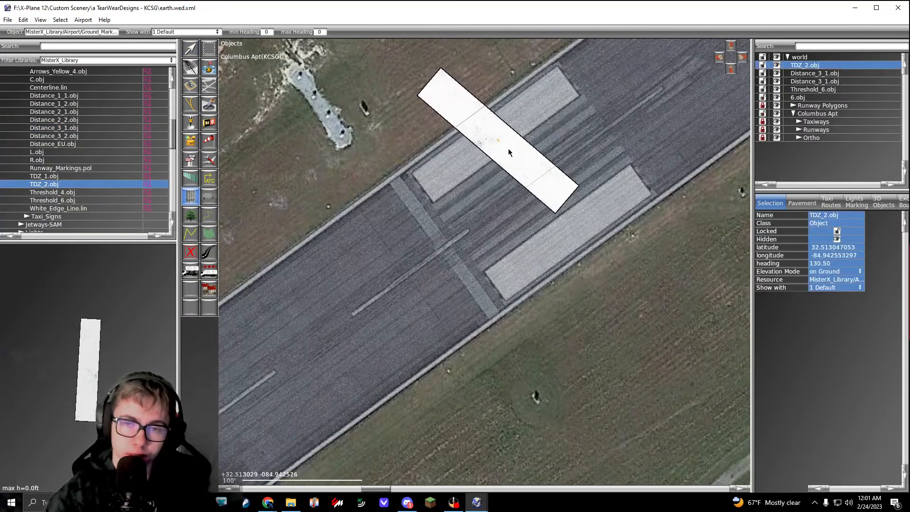
Step: Set the northwest TDZ_2.obj heading to 53.81 and move it onto the painted touchdown block
left_click(819, 263)
key("ctrl+v")
key("Return")
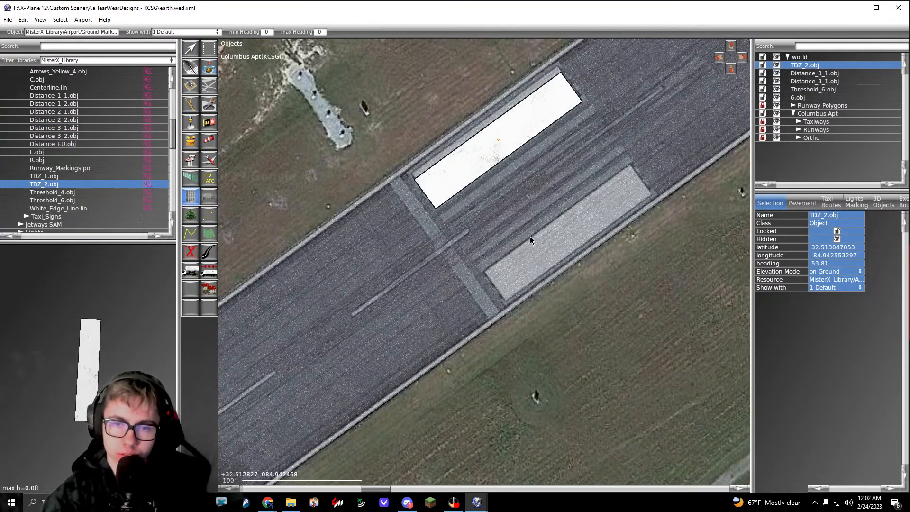
right_click_drag(530, 237, 530, 230)
key("v")
right_click_drag(505, 128, 503, 174)
scroll(504, 175, "up", 5)
left_click_drag(493, 191, 479, 176)
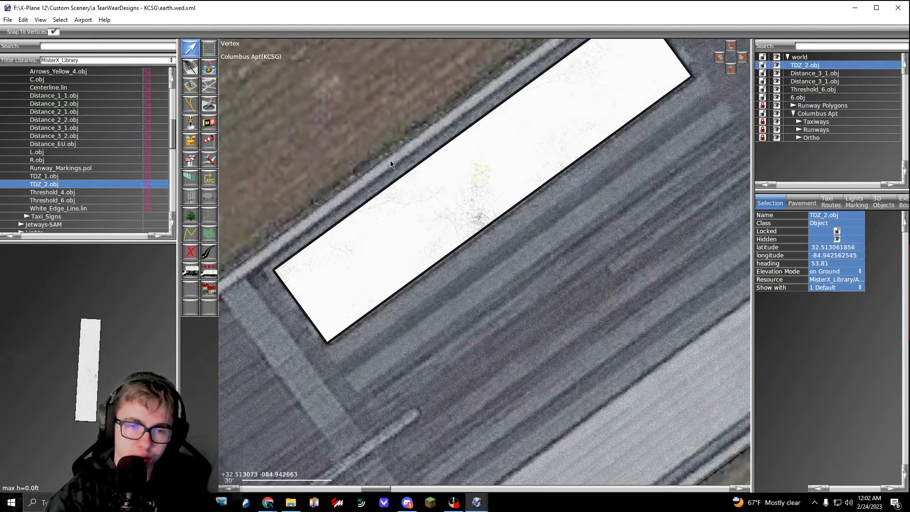
left_click(390, 160)
Step: Place a second TDZ_2.obj over the wide painted touchdown block on the southeast side of the runway
left_click(89, 189)
left_click(89, 187)
right_click_drag(605, 375, 396, 235)
left_click_drag(472, 268, 551, 228)
Step: Set the southeast TDZ_2.obj heading to 53.81 and move it onto the painted touchdown block
left_click(830, 263)
type("53.81")
key("Return")
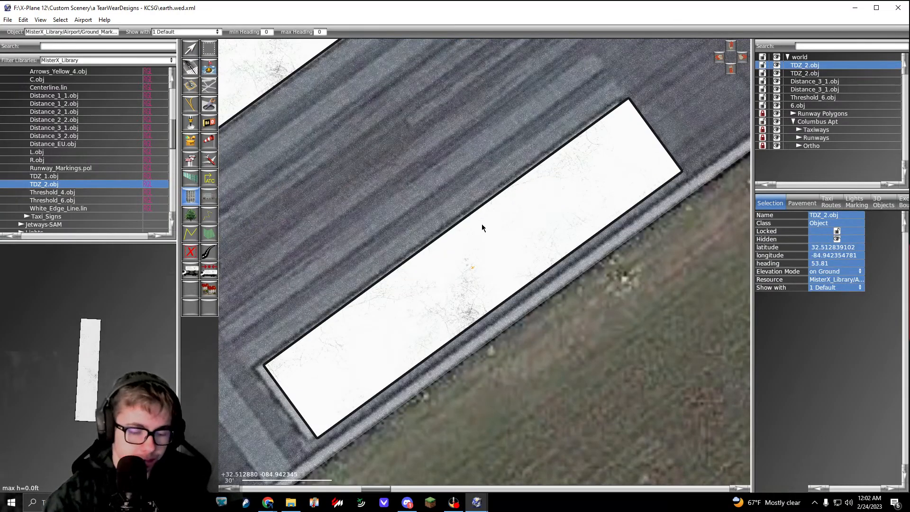
key("a")
left_click_drag(472, 270, 462, 275)
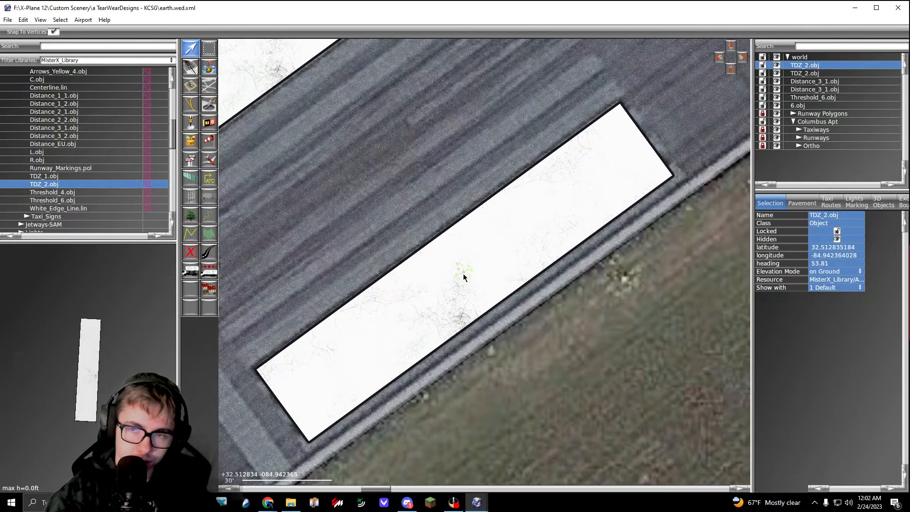
left_click(495, 317)
Step: Place Distance_2_1.obj over the northwest double stripe of the first distance marking northeast of the TDZ blocks
scroll(495, 317, "down", 8)
scroll(522, 315, "down", 4)
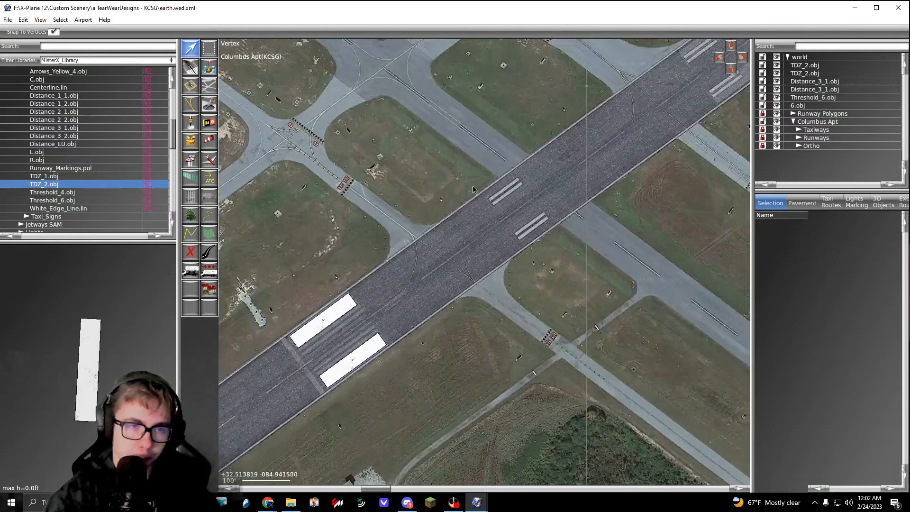
left_click(70, 105)
left_click(70, 114)
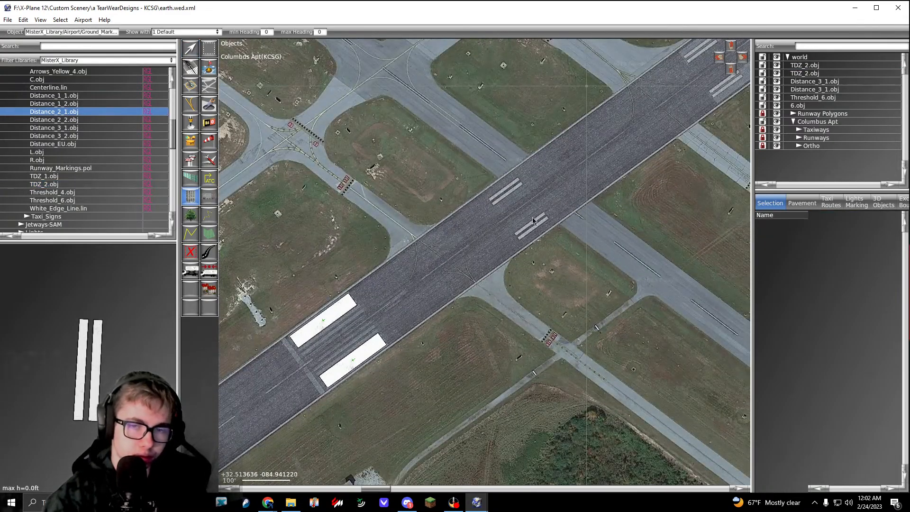
scroll(509, 195, "up", 9)
left_click_drag(494, 168, 554, 166)
Step: Set the northwest Distance_2_1.obj heading to 53.81 and move it onto the painted double stripe
left_click(833, 264)
type("53.81")
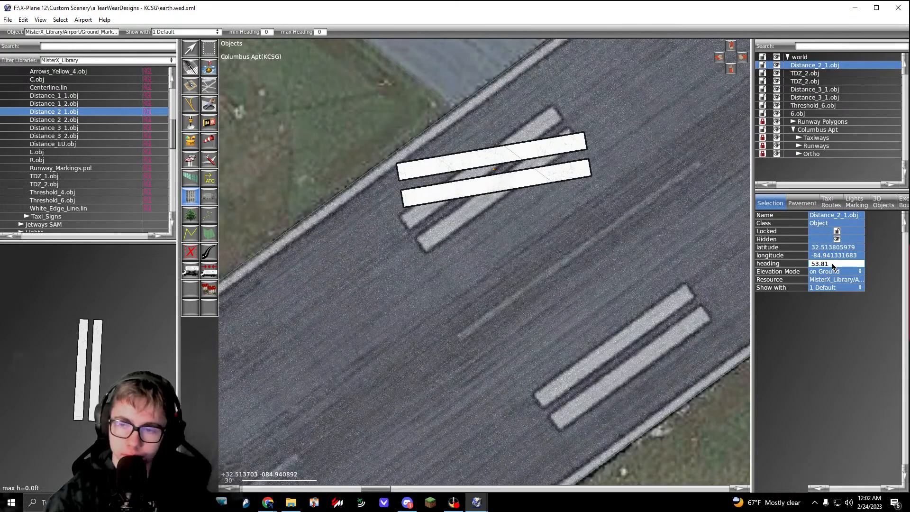
key("Return")
key("v")
left_click_drag(494, 170, 491, 179)
Step: Place a second Distance_2_1.obj over the matching double stripe on the southeast side of the runway
left_click(81, 113)
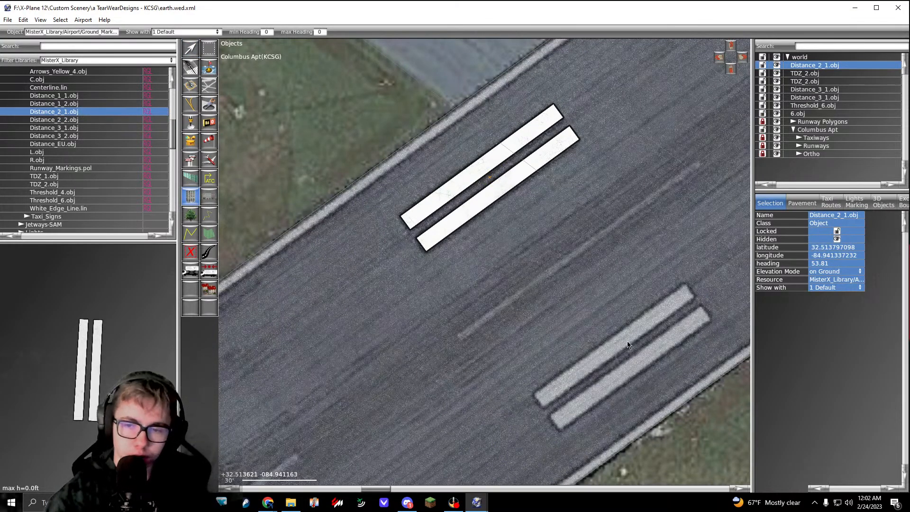
right_click_drag(626, 341, 584, 309)
left_click_drag(597, 317, 623, 289)
Step: Set the southeast Distance_2_1.obj heading to 53.81 and move it onto the painted double stripe
left_click(839, 265)
type("53.81")
key("Return")
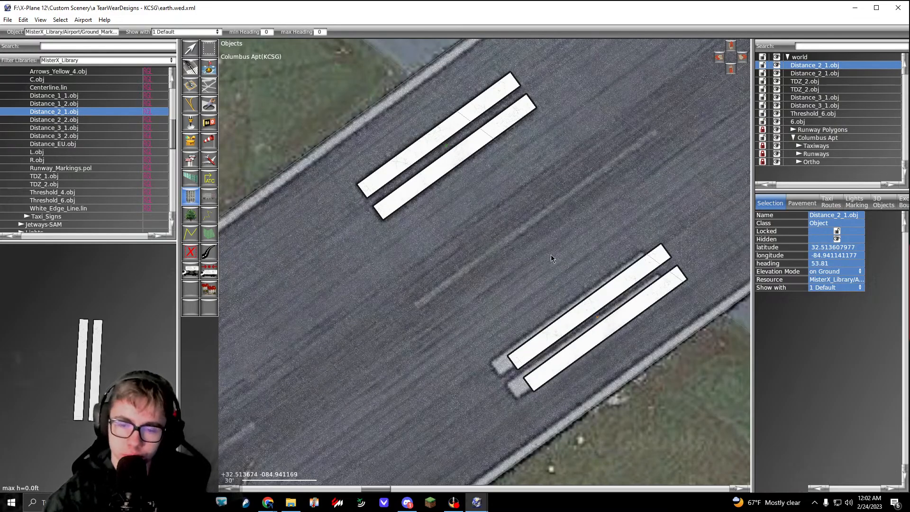
key("v")
left_click_drag(599, 318, 582, 327)
left_click(605, 396)
Step: Place Distance_2_2.obj over the northwest double stripe of the next distance marking farther northeast along the runway
scroll(547, 338, "down", 5)
scroll(427, 232, "up", 6)
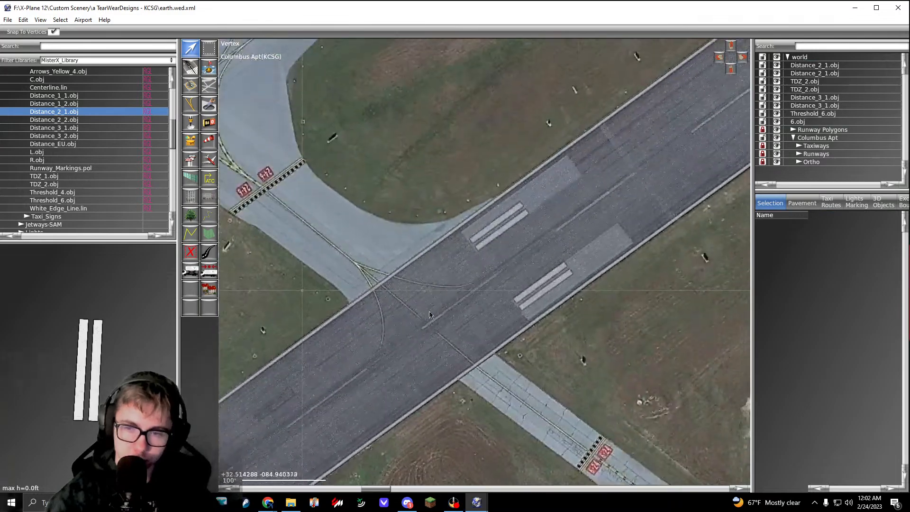
left_click(85, 120)
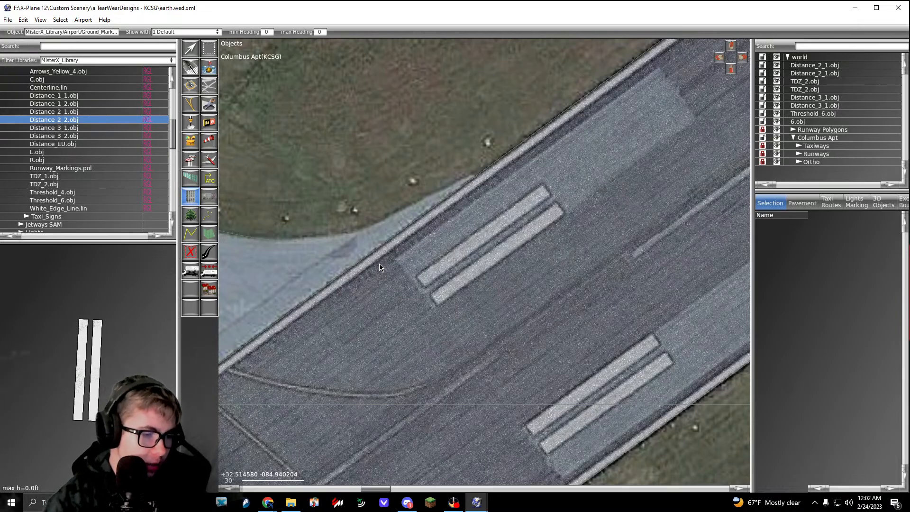
right_click_drag(479, 227, 390, 265)
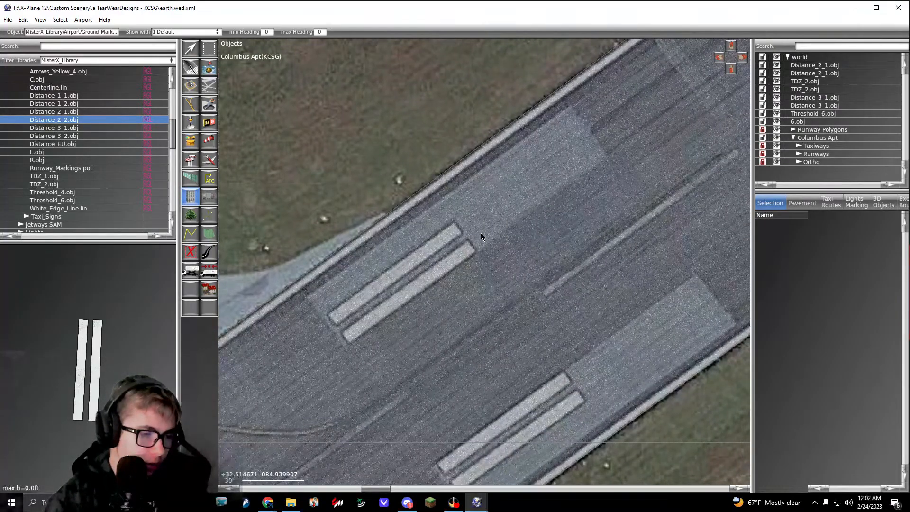
left_click(407, 282)
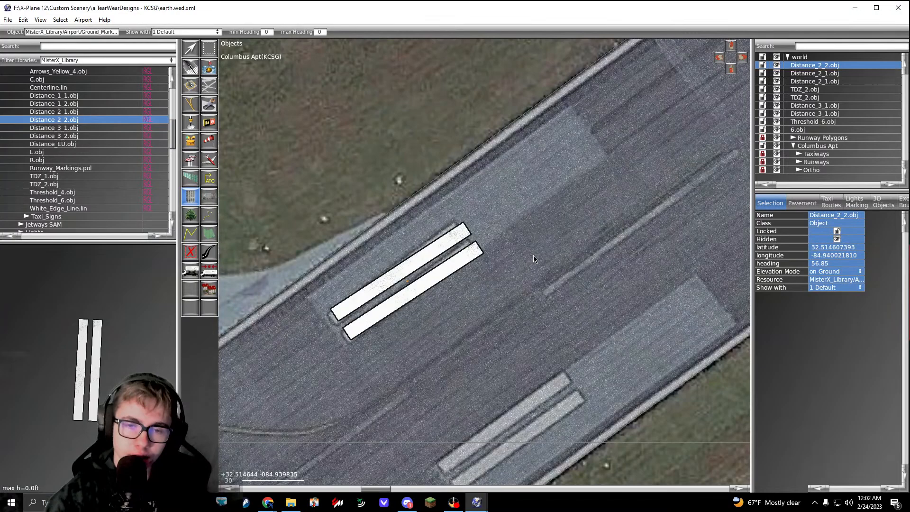
Step: Set the northwest Distance_2_2.obj heading to 53.81 and move it onto the painted double stripe
left_click(829, 263)
type("53.81")
key("Return")
key("v")
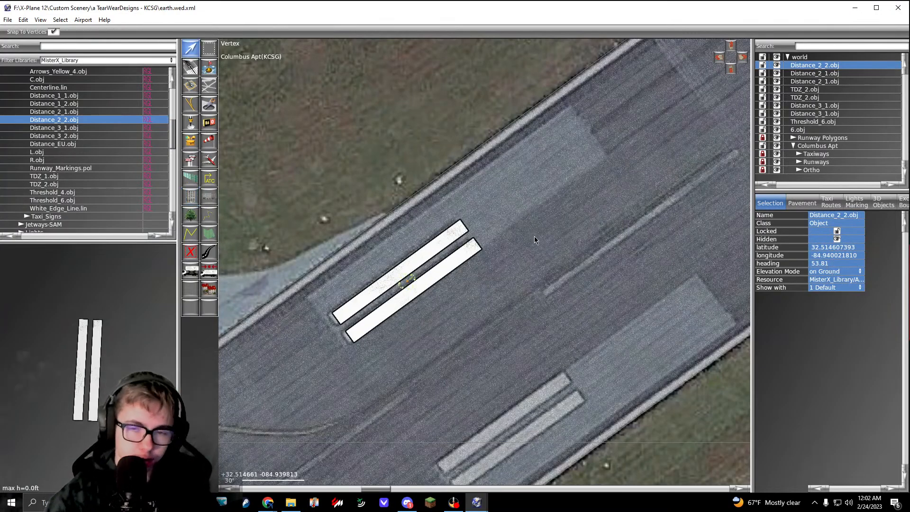
left_click_drag(405, 277, 399, 281)
Step: Place a second Distance_2_2.obj over the matching double stripe on the southeast side of the runway
right_click_drag(470, 290, 389, 130)
left_click(334, 220)
key("o")
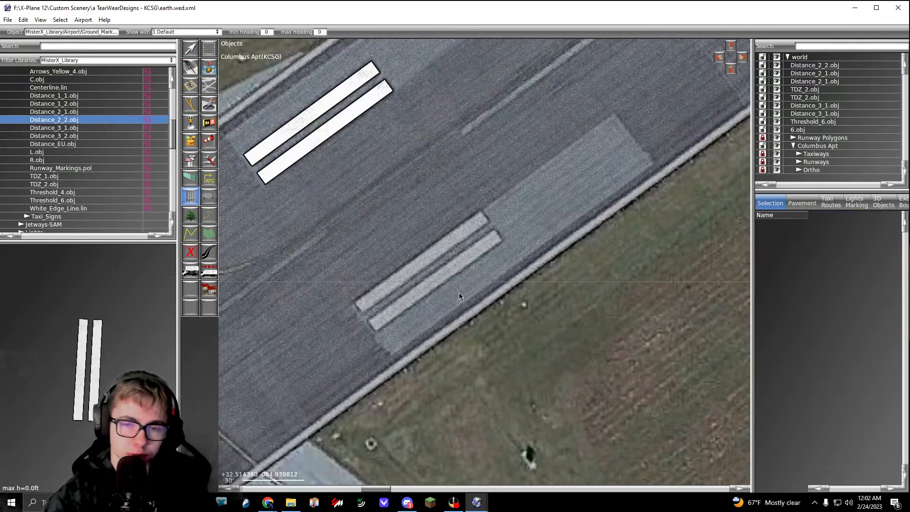
left_click(441, 259)
Step: Set the southeast Distance_2_2.obj heading to 53.81 and move it onto the painted double stripe
left_click(820, 262)
type("53.81")
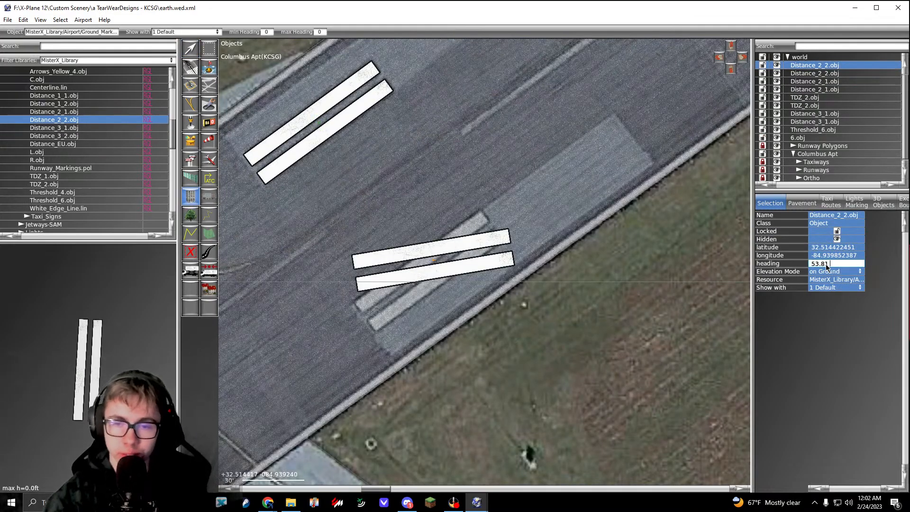
key("Return")
key("v")
left_click_drag(434, 259, 429, 269)
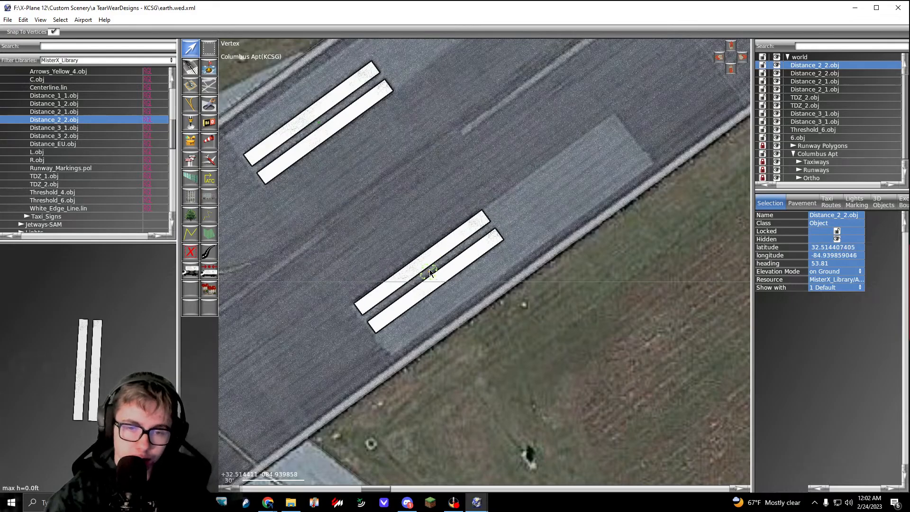
left_click(539, 306)
Step: Place Distance_1_2.obj over the northwest single stripe of the next distance marking, beside the taxiway entrance
scroll(524, 291, "down", 3)
scroll(521, 288, "down", 3)
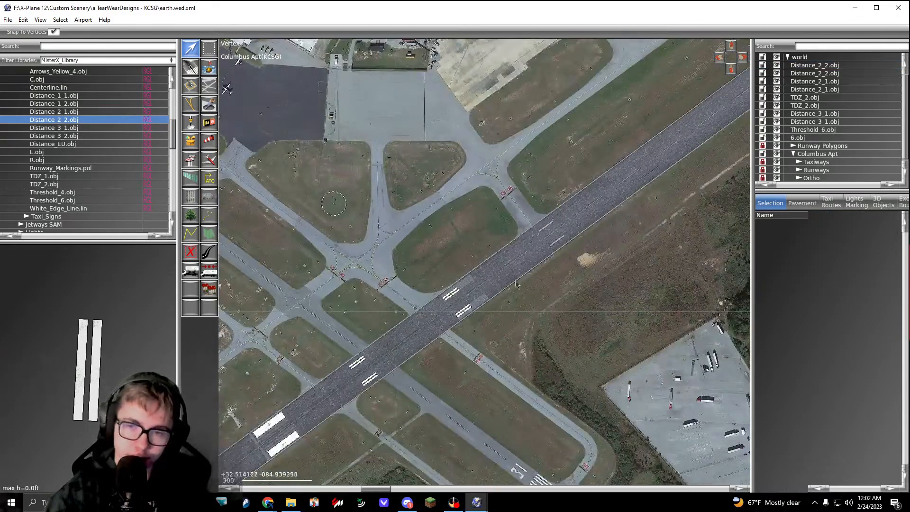
scroll(548, 236, "up", 3)
left_click(87, 112)
left_click(87, 103)
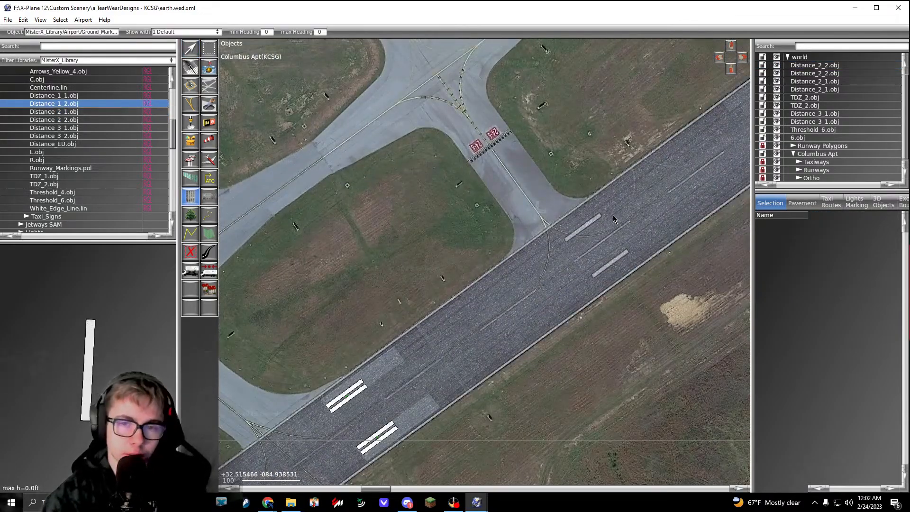
scroll(544, 238, "up", 3)
left_click_drag(544, 238, 618, 223)
Step: Set the northwest Distance_1_2.obj heading to 53.81 and move it onto the painted single stripe
left_click(829, 264)
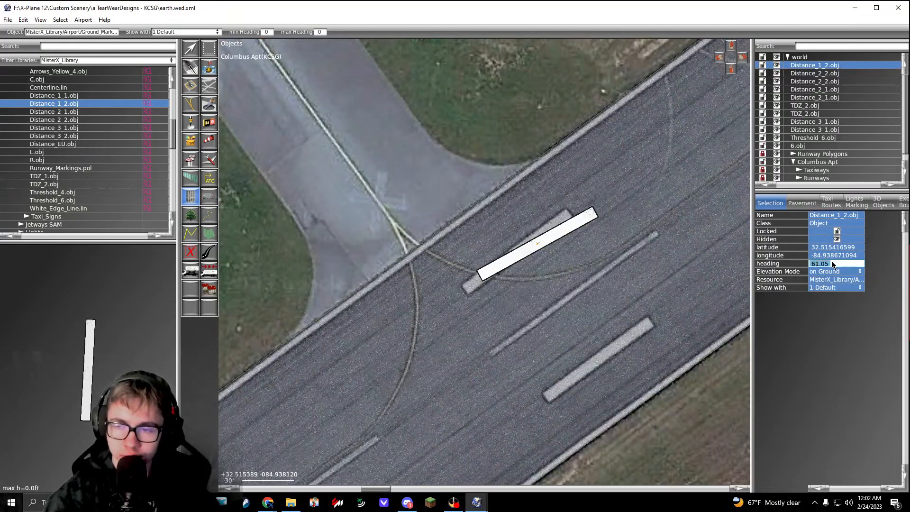
type("53.81")
key("Return")
key("v")
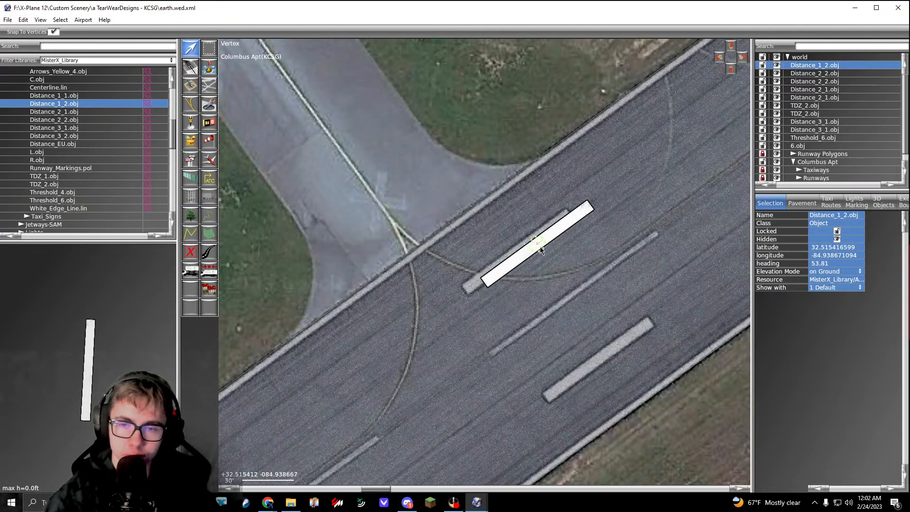
left_click_drag(541, 250, 521, 257)
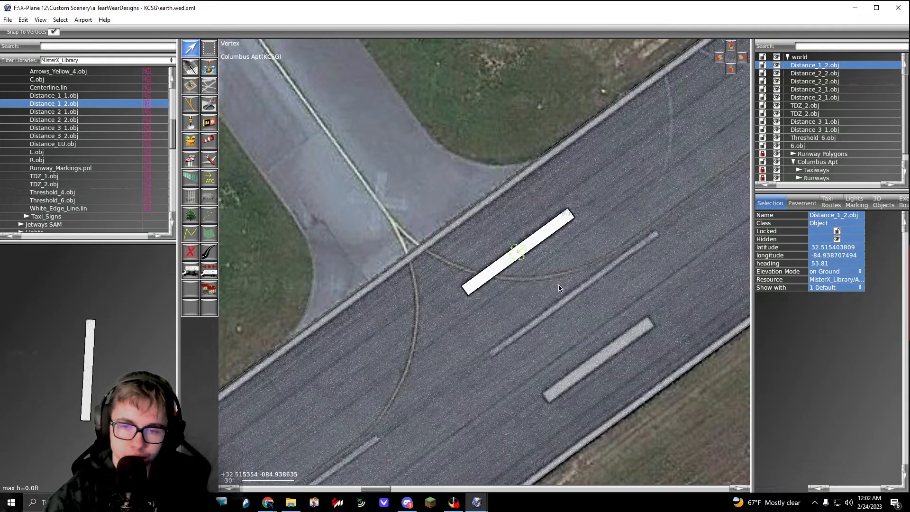
right_click_drag(558, 284, 437, 153)
left_click(78, 106)
scroll(455, 244, "up", 3)
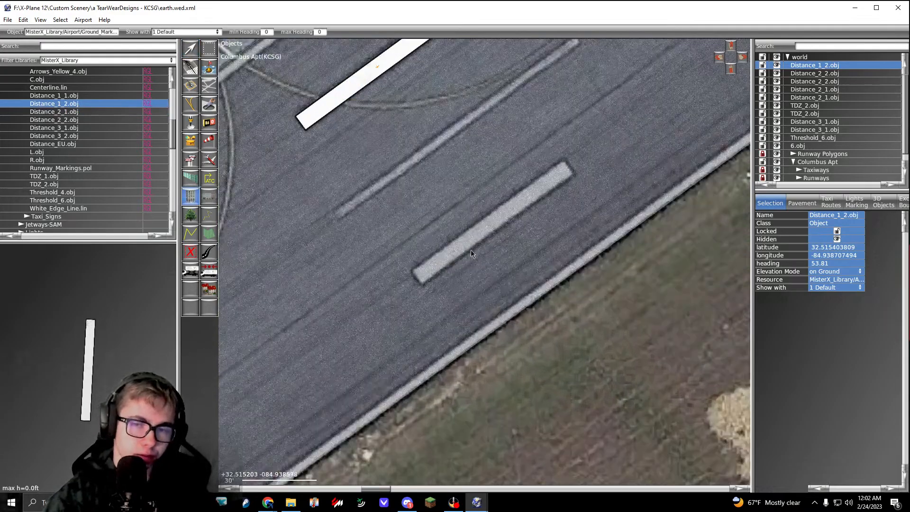
left_click_drag(488, 219, 542, 182)
left_click(830, 256)
type("53.81")
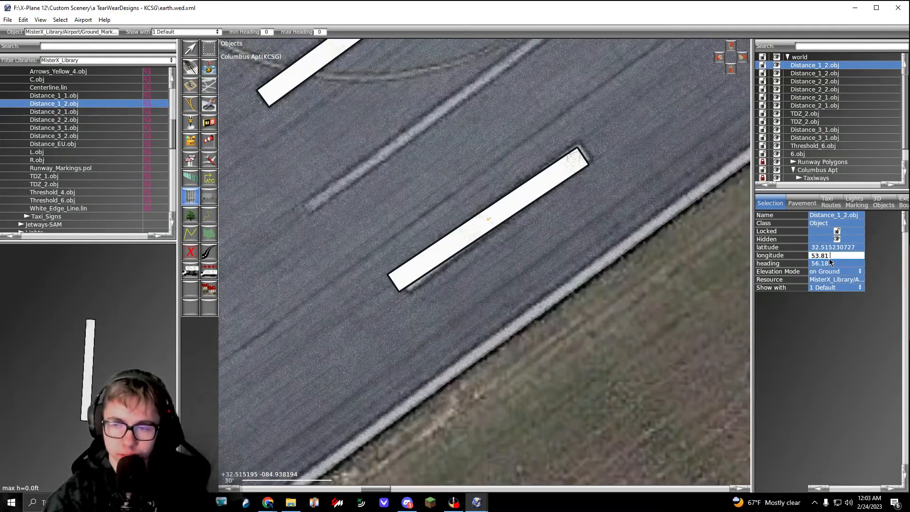
key("ctrl+z")
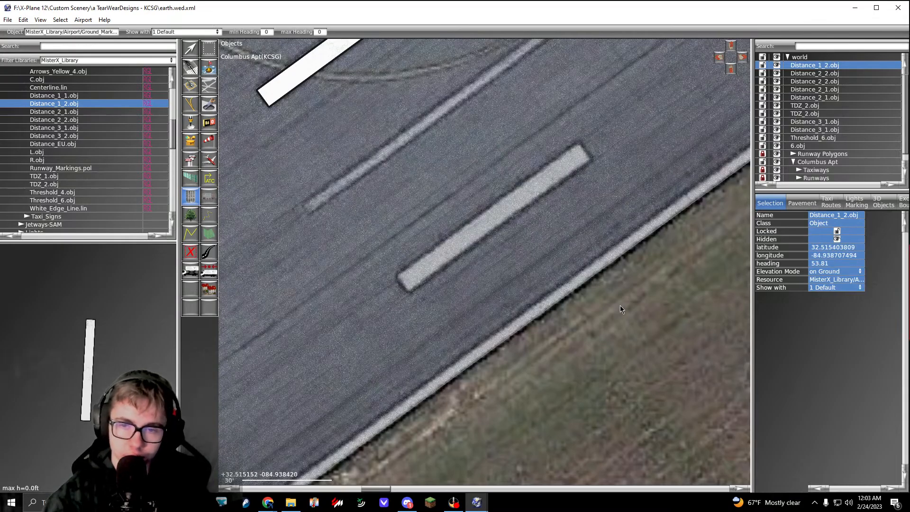
Step: Place a second Distance_1_2.obj on the southeast single stripe with heading 53.81, aligned to the painted marking
scroll(564, 360, "down", 6)
left_click_drag(553, 302, 567, 285)
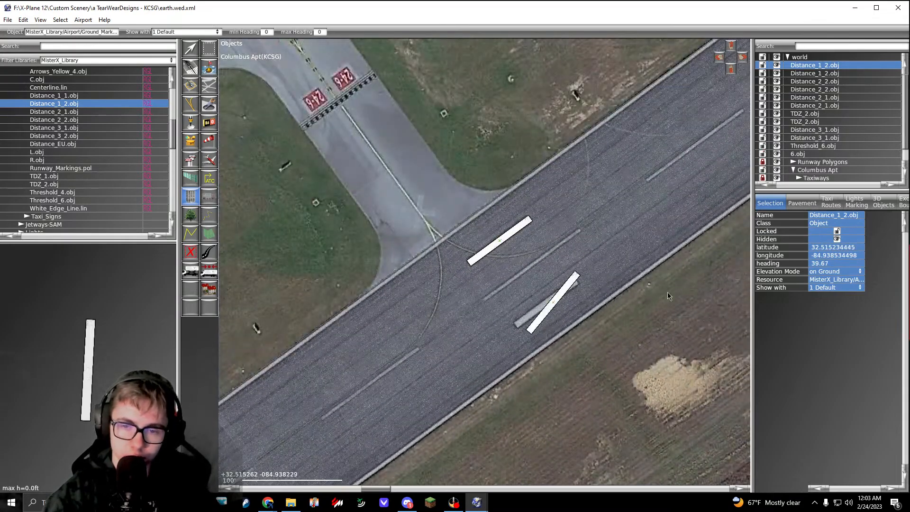
left_click(826, 265)
type("53.81")
key("Return")
key("v")
scroll(548, 299, "up", 5)
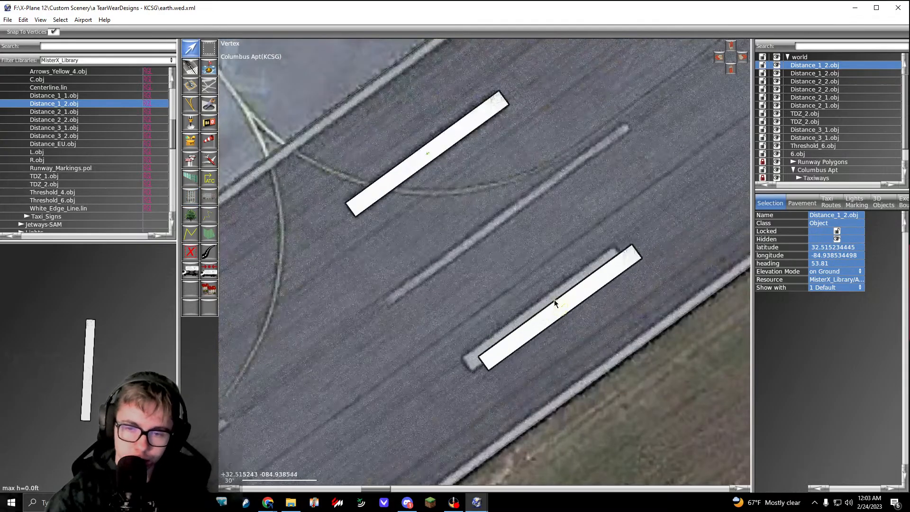
left_click_drag(555, 302, 542, 304)
left_click(592, 368)
Step: Place Distance_1_2.obj over the northwest stripe of the single-stripe distance marking toward the runway's northeast end
scroll(593, 368, "down", 1)
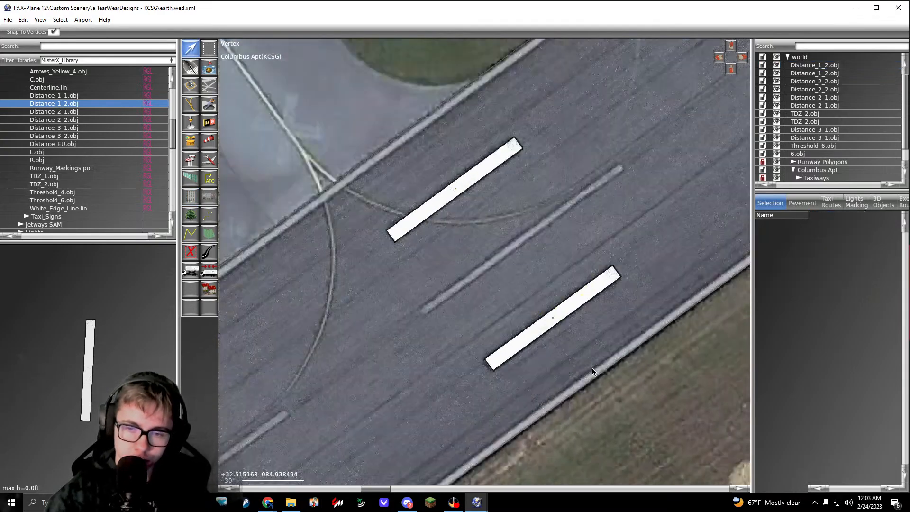
scroll(592, 367, "down", 10)
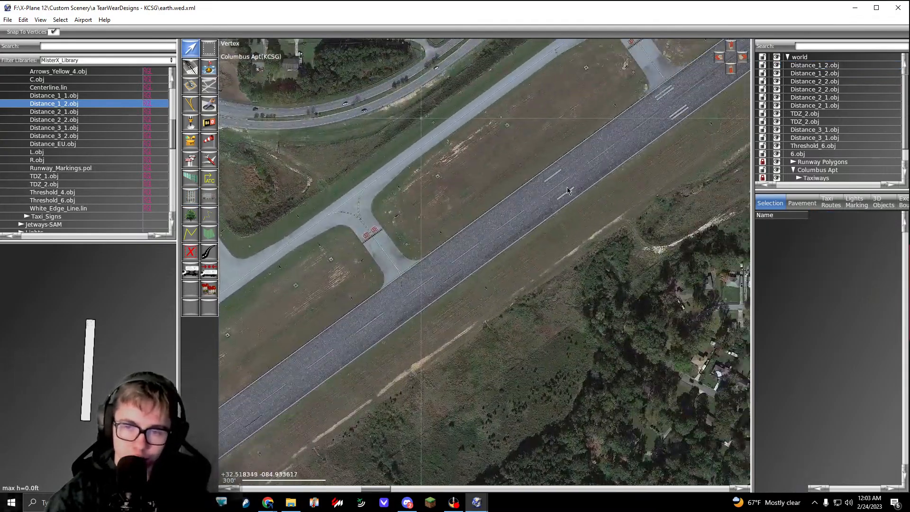
right_click_drag(568, 190, 515, 217)
left_click(74, 112)
left_click(73, 104)
scroll(493, 166, "up", 8)
right_click_drag(554, 292, 489, 270)
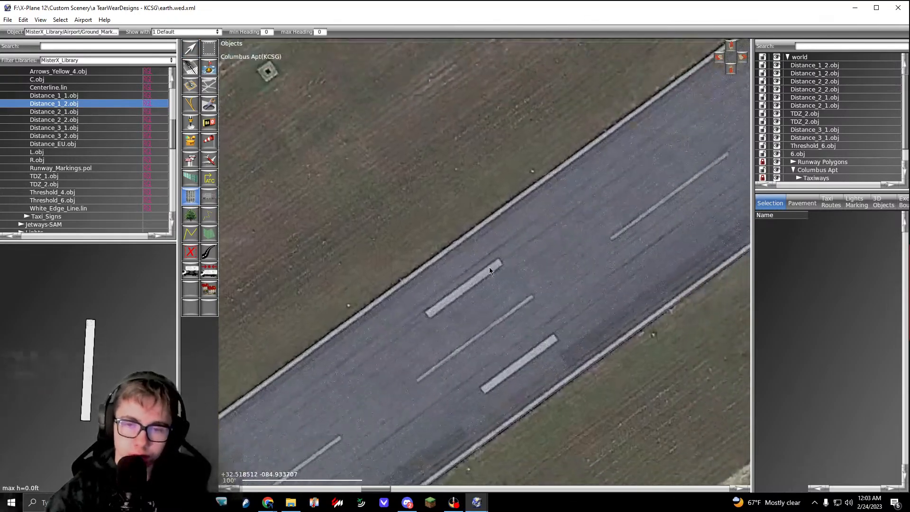
scroll(470, 295, "up", 3)
left_click(464, 293)
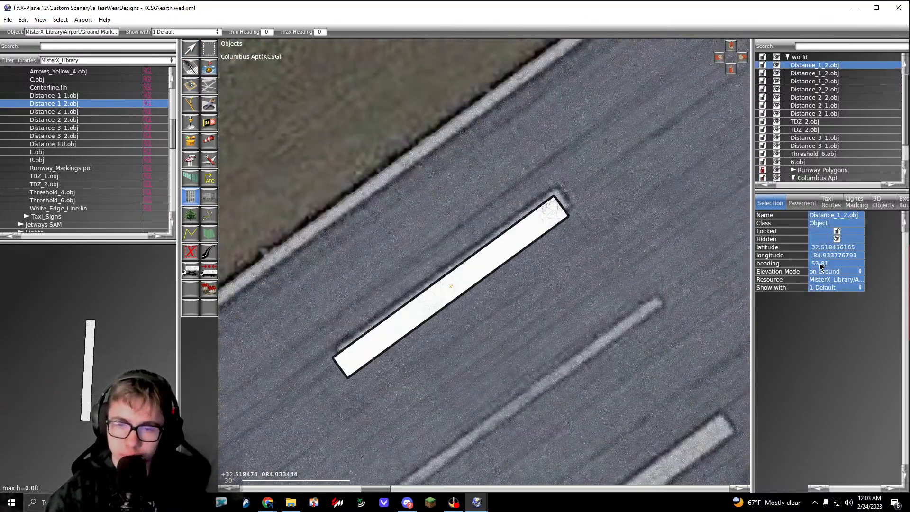
Step: Align the new northwest Distance_1_2.obj with the painted stripe near the northeast end and set its heading to 53.81
right_click_drag(534, 310, 529, 254)
key("v")
left_click_drag(445, 236, 545, 138)
scroll(446, 228, "down", 2)
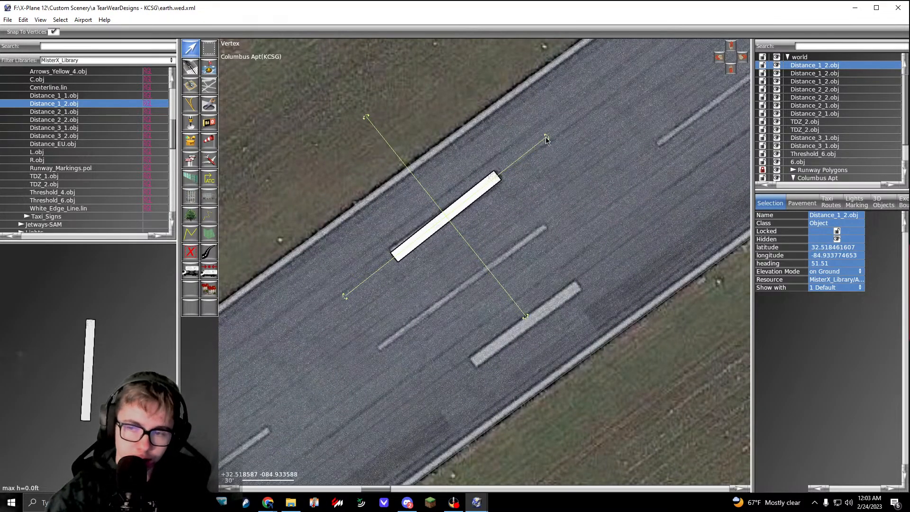
scroll(476, 204, "up", 4)
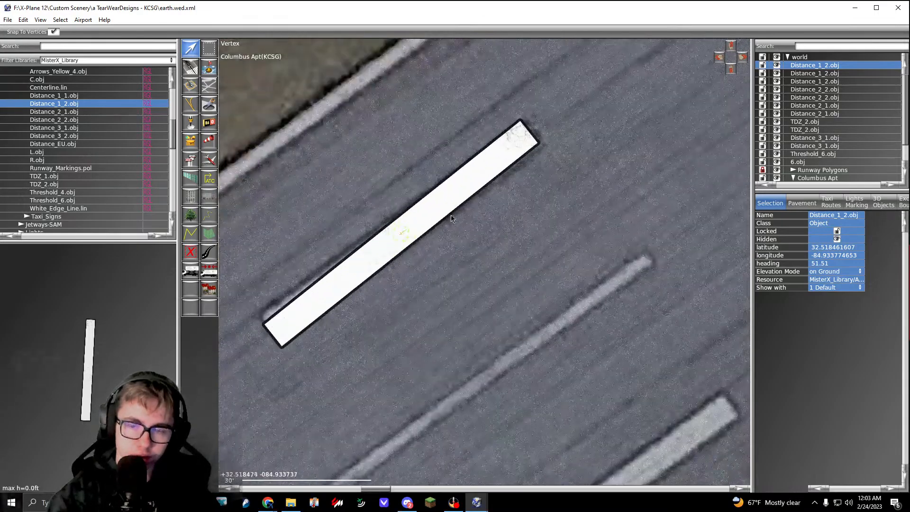
scroll(505, 228, "down", 2)
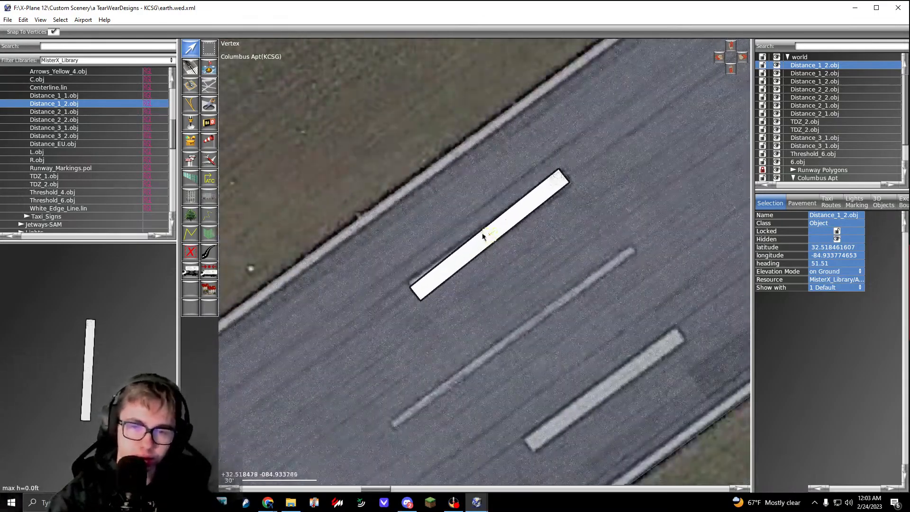
left_click(820, 265)
type("53.81")
key("Return")
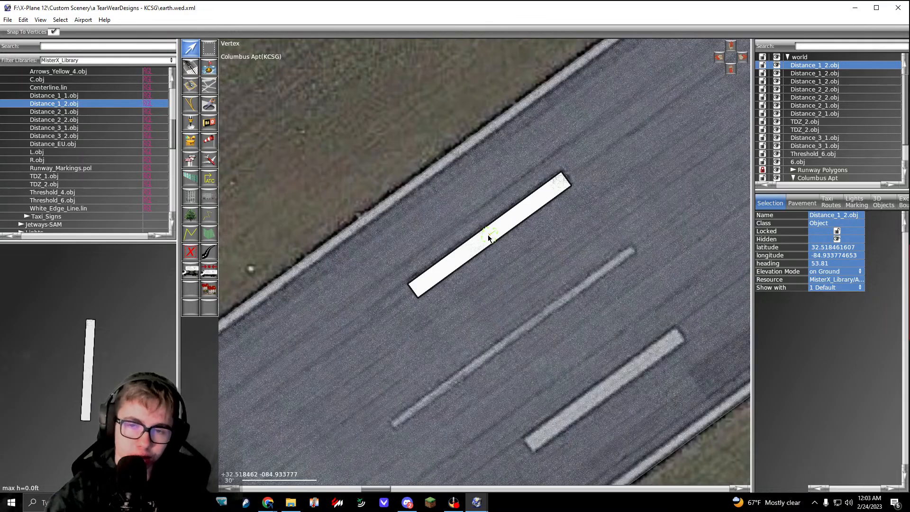
left_click_drag(482, 235, 484, 233)
Step: Place another Distance_1_2.obj over the southeast single stripe of the same northeast-end distance marking
left_click(115, 118)
left_click(114, 104)
middle_click_drag(585, 357, 422, 267)
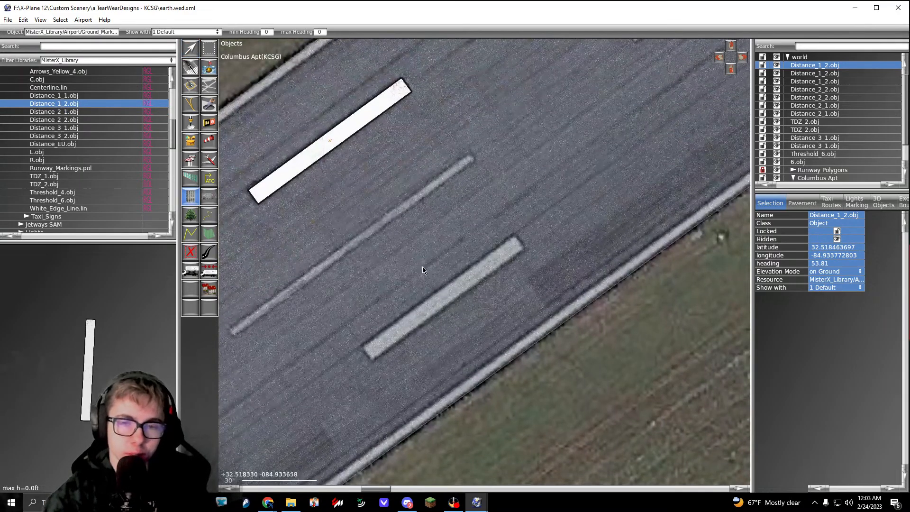
scroll(452, 297, "up", 2)
left_click_drag(452, 297, 524, 251)
Step: Set the northeast-end marking's southeast Distance_1_2.obj heading to 53.81 and move it onto the painted stripe
left_click(830, 267)
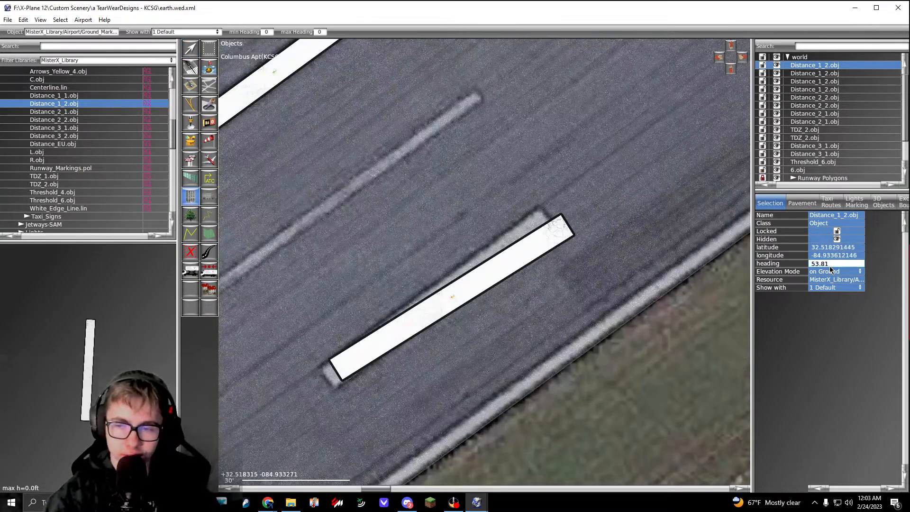
type("53.81")
key("Return")
key("v")
left_click_drag(453, 299, 436, 297)
scroll(484, 342, "down", 10)
left_click(610, 261)
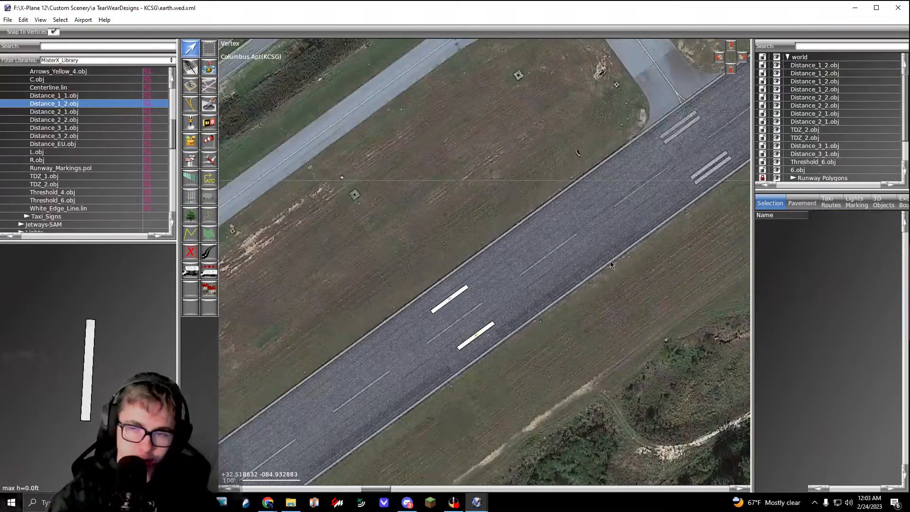
Step: Place Distance_2_2.obj over the northwest double stripe of the next distance marking, beside the taxiway entrance toward the northeast end
middle_click_drag(634, 237, 462, 339)
left_click(75, 119)
scroll(493, 222, "up", 5)
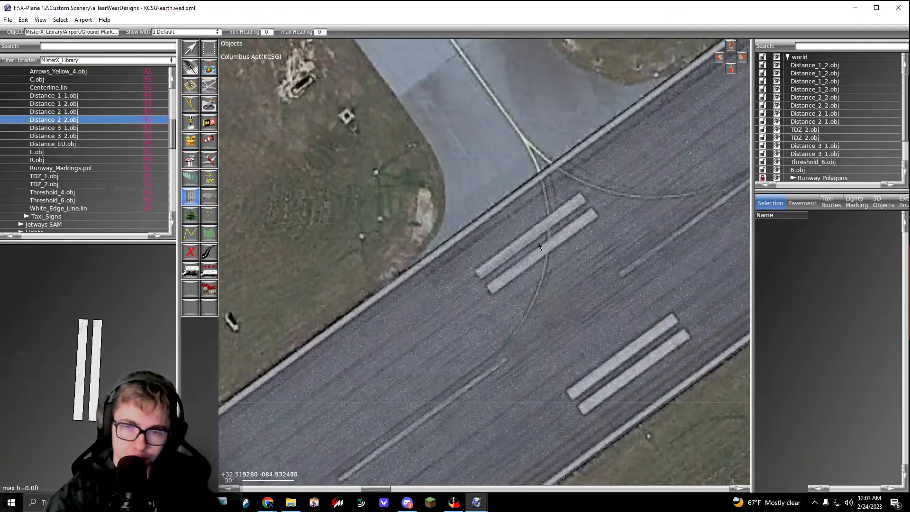
left_click_drag(567, 243, 604, 219)
Step: Set the new northwest Distance_2_2.obj heading to 53.81 and move it onto the painted double stripe
left_click(835, 265)
type("53.81")
key("Return")
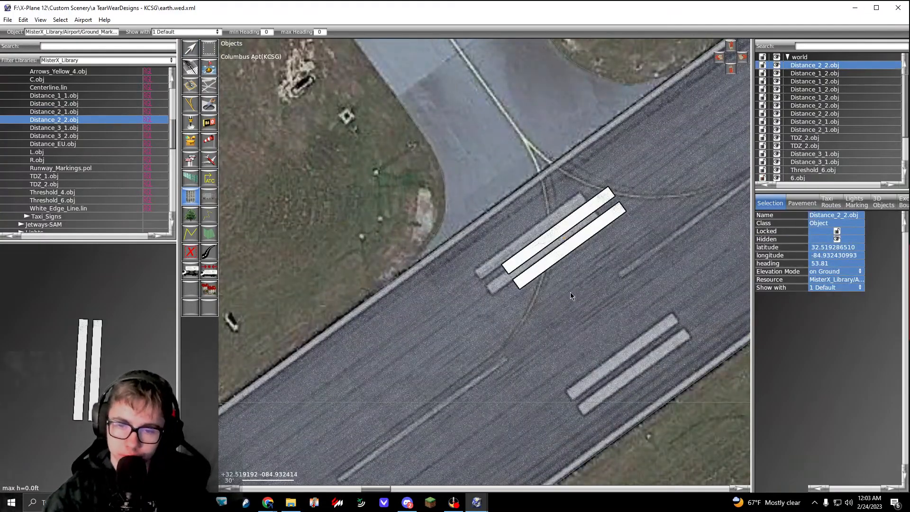
middle_click_drag(570, 292, 561, 274)
key("v")
left_click_drag(557, 220, 530, 223)
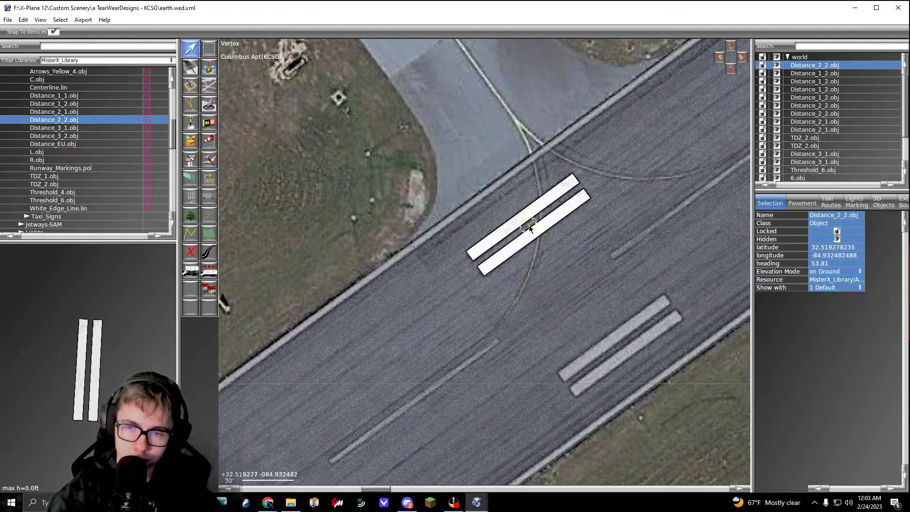
Step: Duplicate the aligned Distance_2_2.obj onto the southeast double stripe of the same marking
left_click(210, 54)
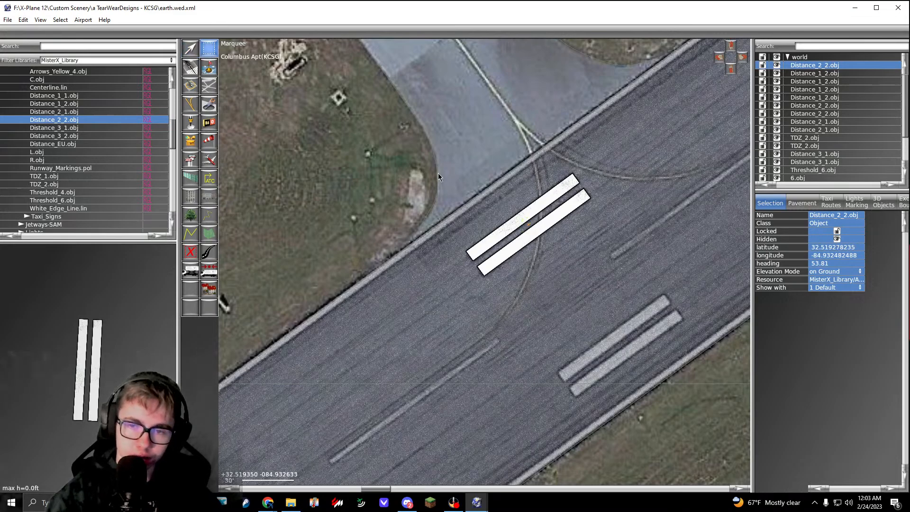
left_click_drag(413, 153, 573, 261)
key("ctrl+d")
mouse_move(536, 234)
left_mouse_down()
mouse_move(629, 349)
mouse_move(622, 346)
left_mouse_up()
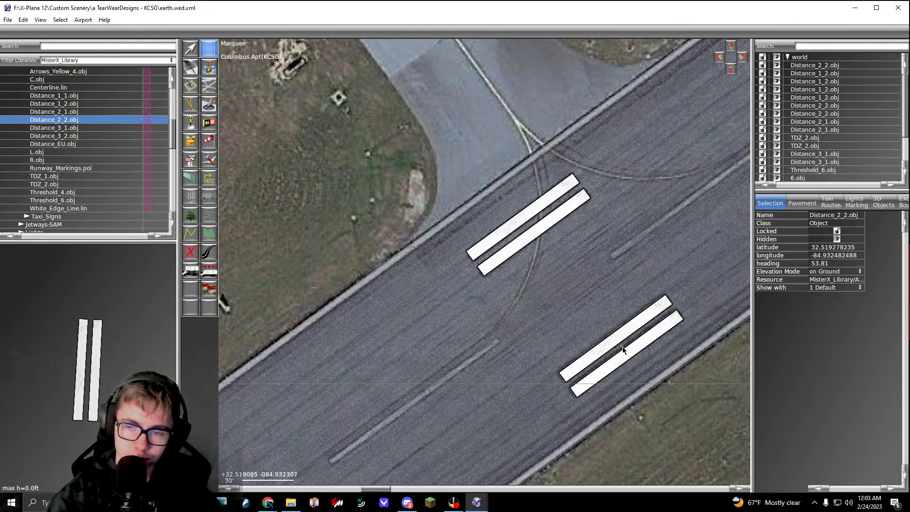
Step: Copy Distance_2_2.obj onto the southeast and northwest double stripes of the next distance marking to the northeast
right_click_drag(623, 344, 400, 372)
scroll(402, 368, "down", 6)
right_click_drag(529, 253, 360, 387)
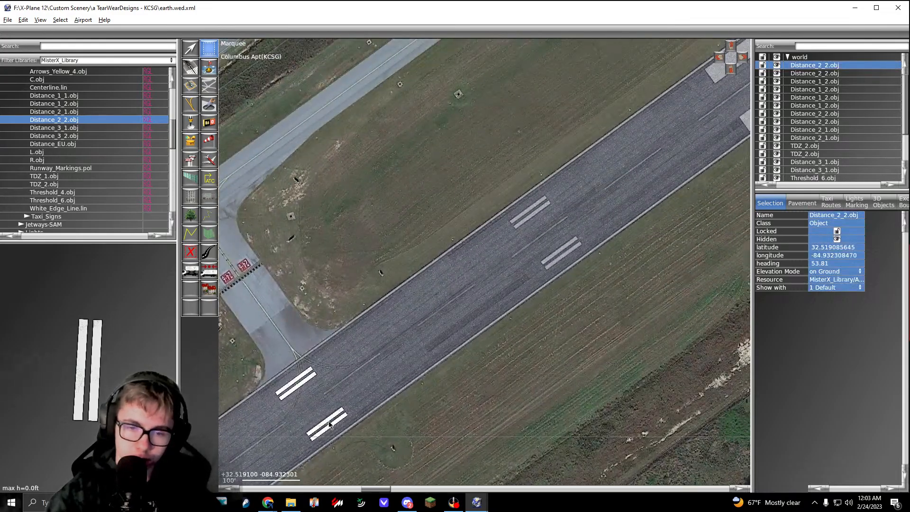
left_click_drag(329, 421, 573, 236, "alt")
scroll(557, 260, "up", 6)
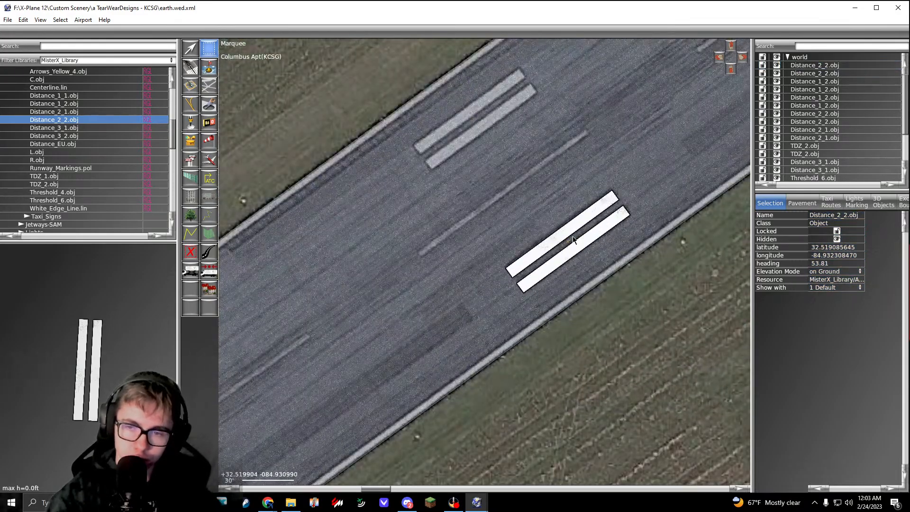
right_click_drag(573, 236, 533, 312)
left_click_drag(534, 312, 442, 188, "alt")
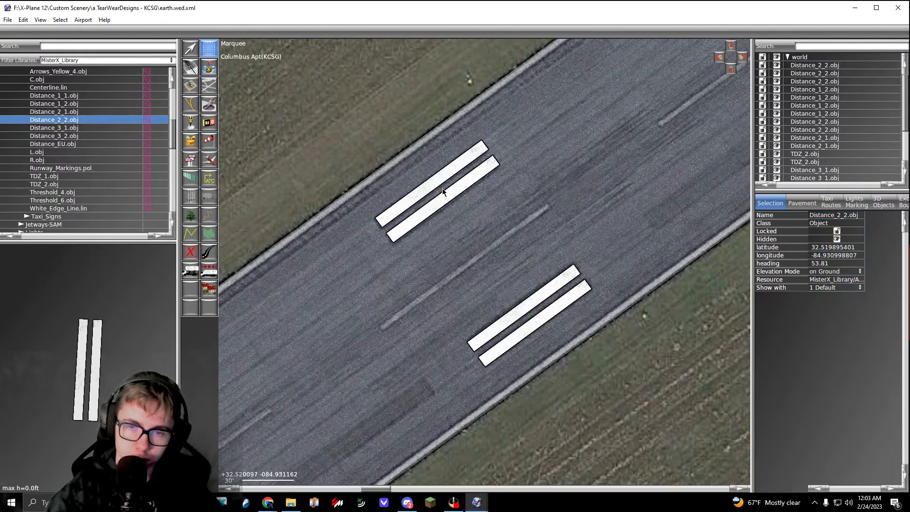
Step: Place TDZ_2.obj over the northwest solid touchdown block toward the runway's northeast end
scroll(442, 189, "down", 7)
right_click_drag(523, 183, 464, 227)
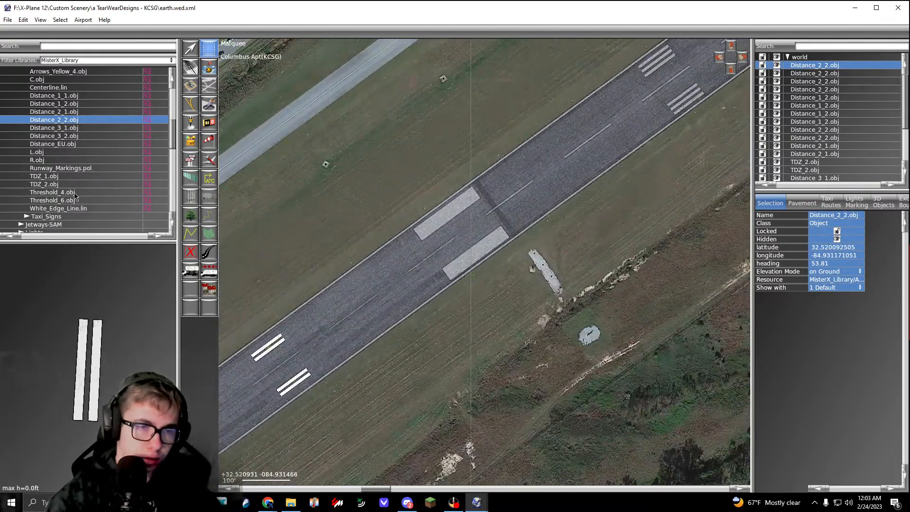
left_click(63, 185)
scroll(465, 234, "up", 4)
left_click(433, 188)
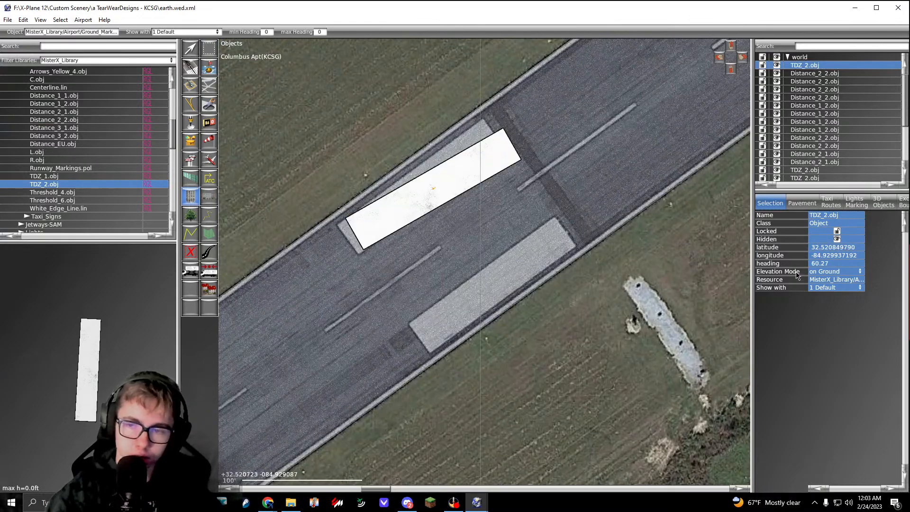
Step: Set the northwest TDZ_2.obj heading to 53.81 and align it with the painted touchdown block
left_click(823, 266)
type("53.81")
key("Return")
key("v")
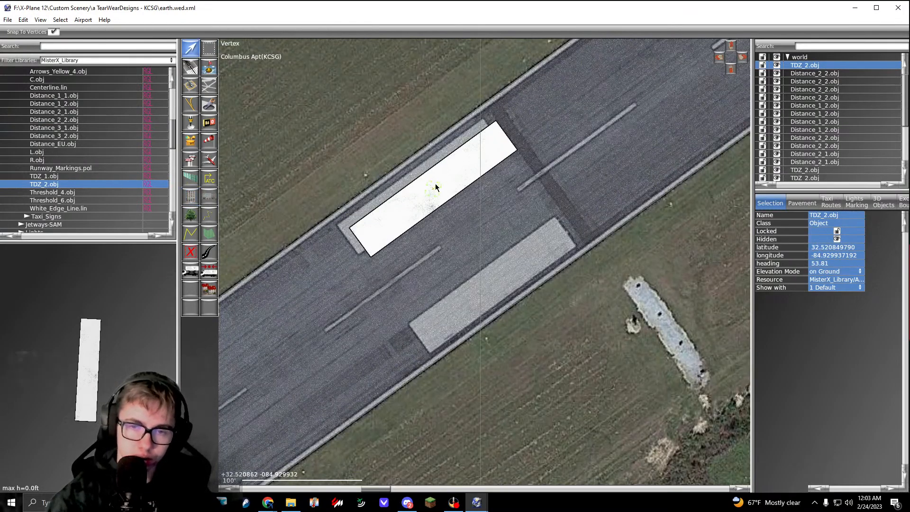
left_click_drag(434, 187, 420, 188)
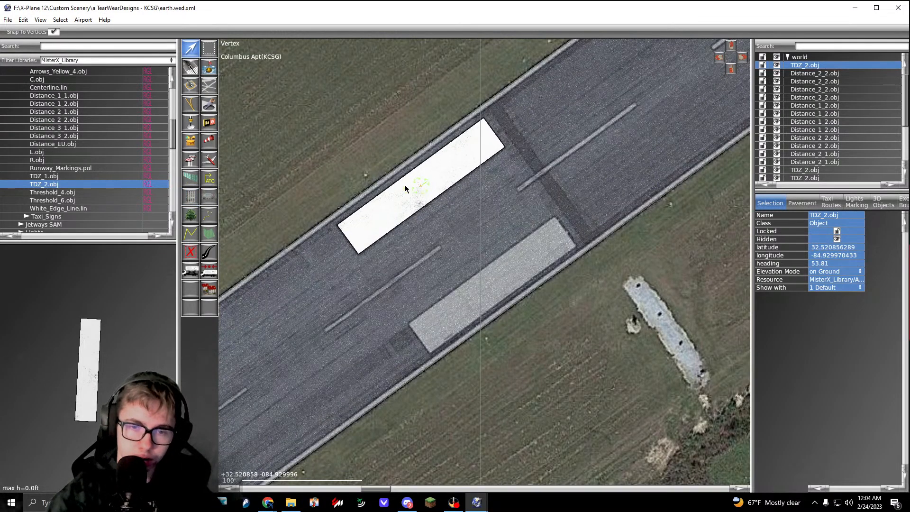
Step: Duplicate the aligned TDZ_2.obj onto the southeast touchdown block
left_click(209, 50)
left_click_drag(348, 126, 492, 288)
scroll(492, 287, "down", 5)
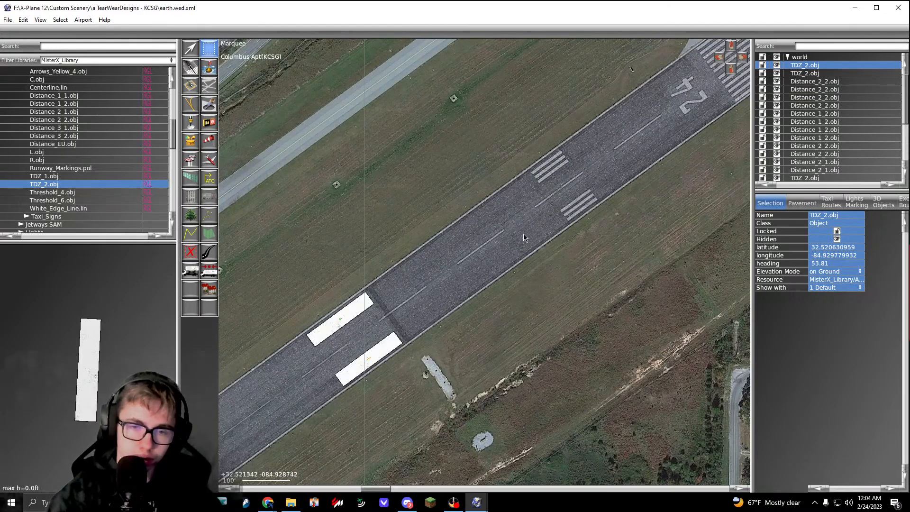
Step: Place Distance_3_2.obj over the northwest triple stripe between the touchdown blocks and the painted 24
scroll(524, 232, "up", 2)
left_click(54, 136)
scroll(469, 211, "up", 3)
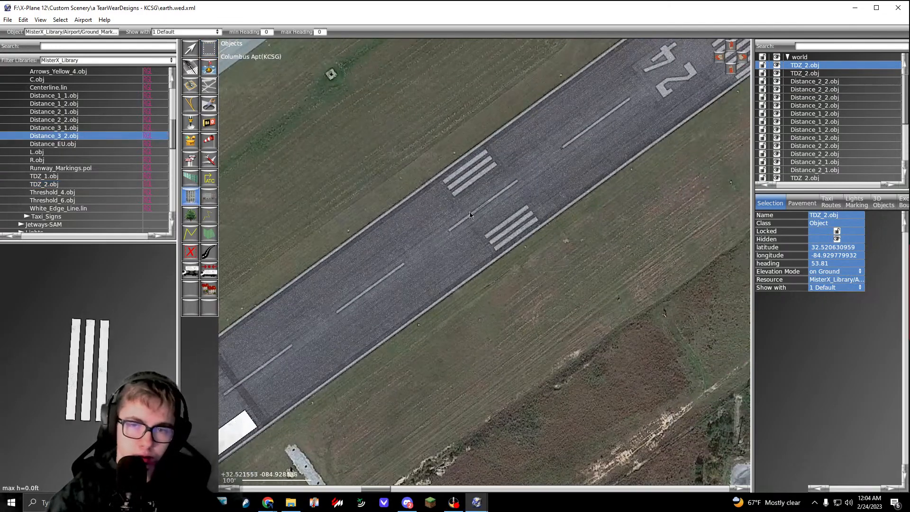
left_click(457, 172)
Step: Set the northwest Distance_3_2.obj heading to 53.81 and shift it onto the painted triple stripe
double_click(837, 264)
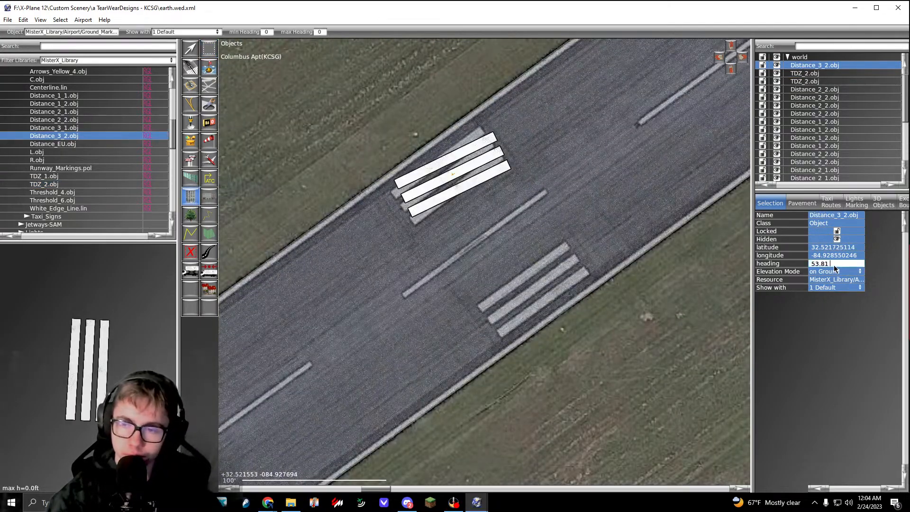
type("53.81")
key("Return")
key("v")
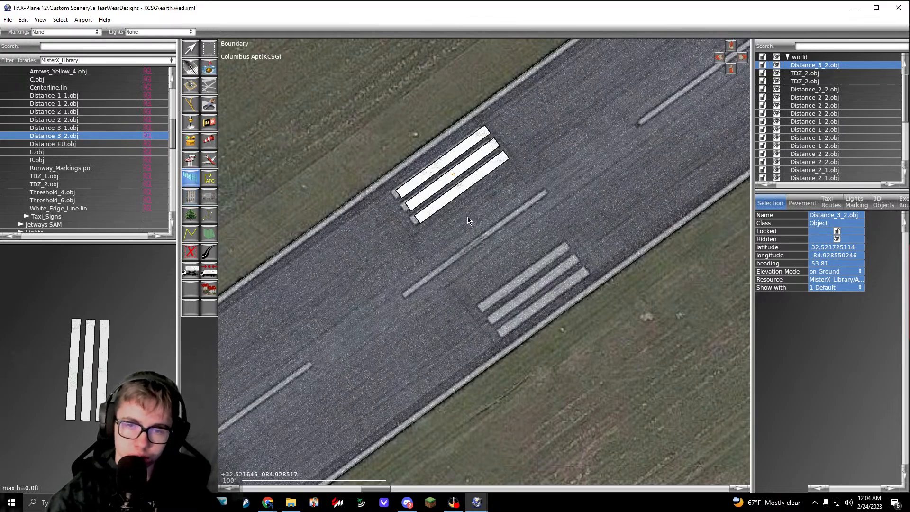
left_click_drag(453, 178, 448, 179)
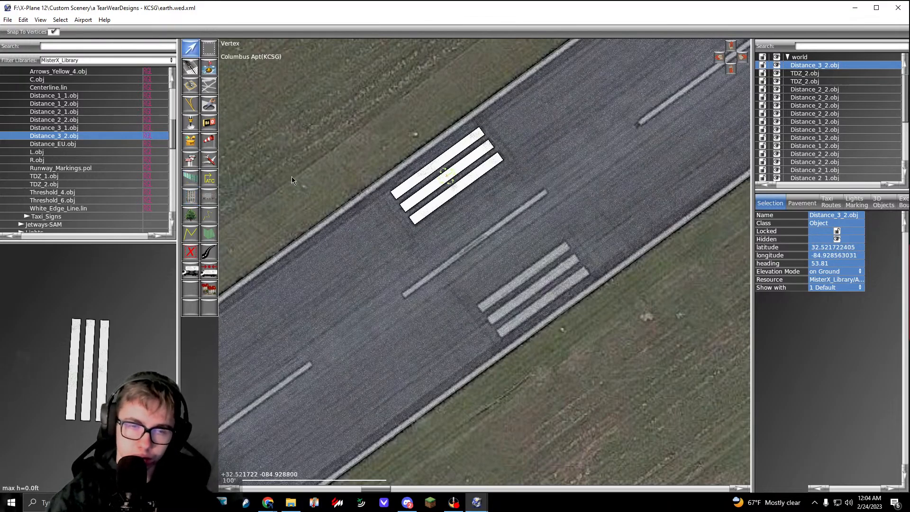
Step: Place another Distance_3_2.obj on the southeast triple stripe and align it with the paint at heading 53.81
key("o")
left_click(538, 283)
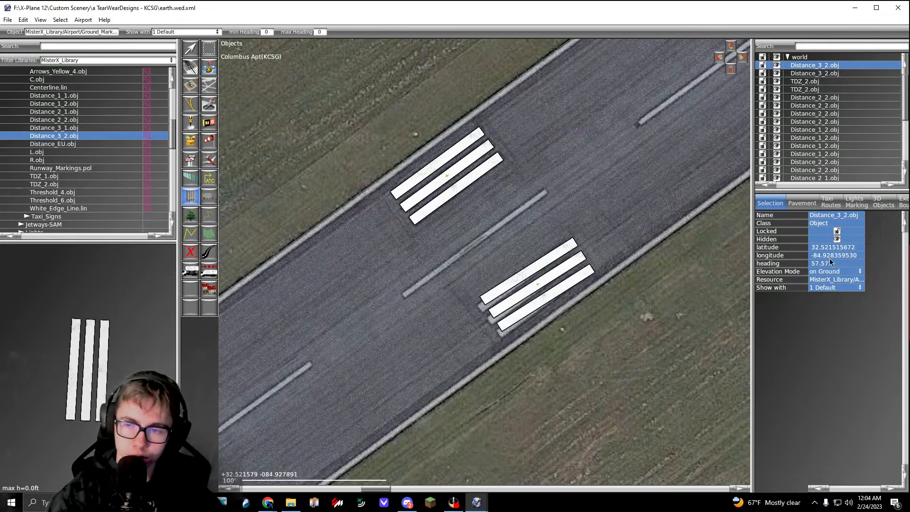
right_click_drag(484, 270, 357, 267)
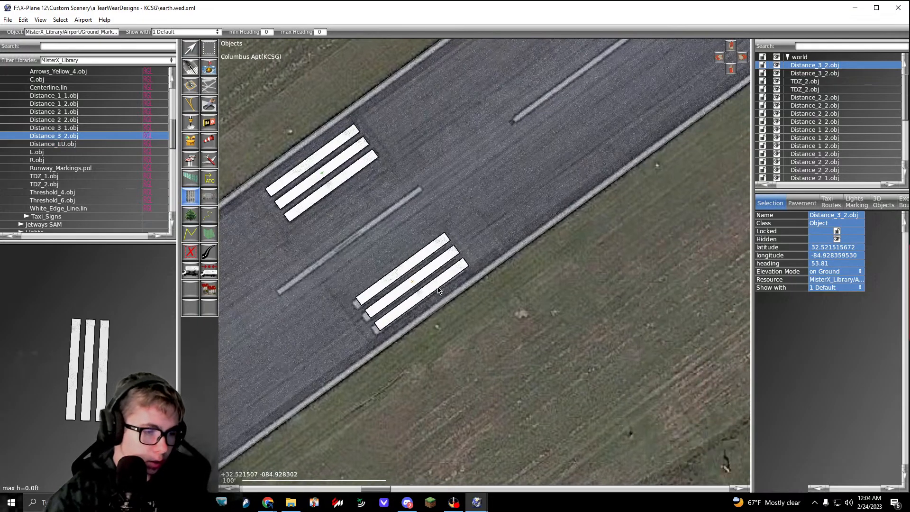
key("v")
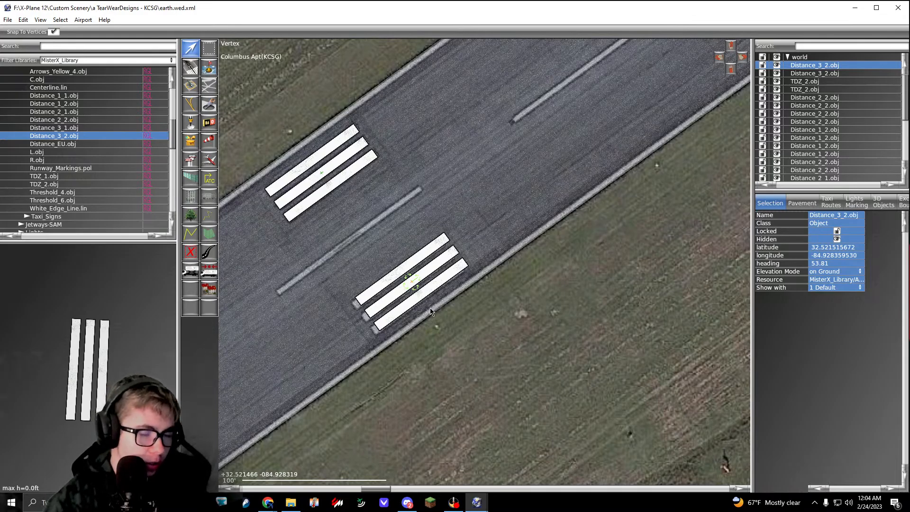
scroll(421, 286, "up", 5)
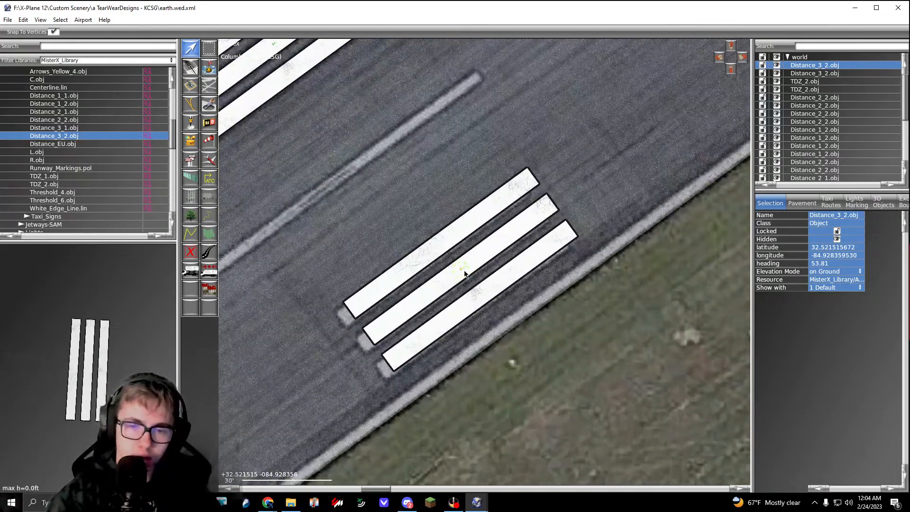
left_click_drag(465, 271, 454, 282)
left_click(490, 353)
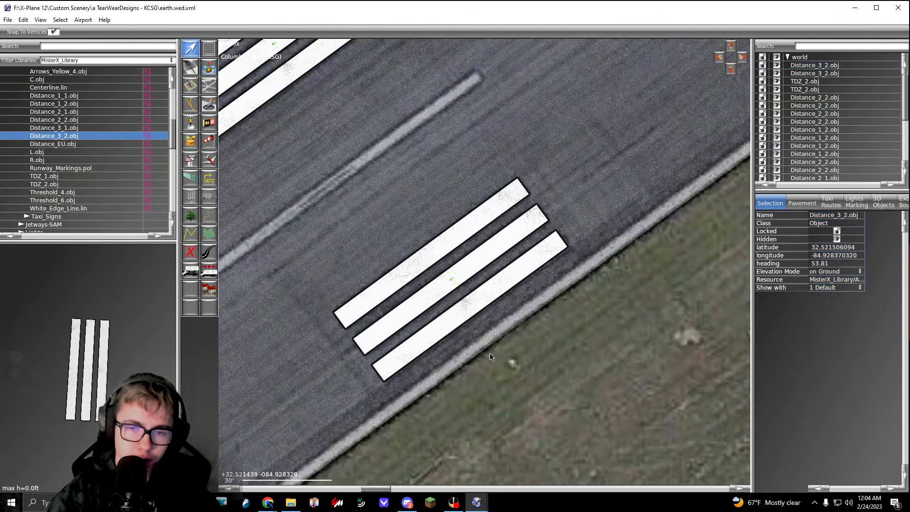
Step: Place Threshold_6.obj over the painted threshold stripes at the runway 24 end
scroll(490, 351, "down", 5)
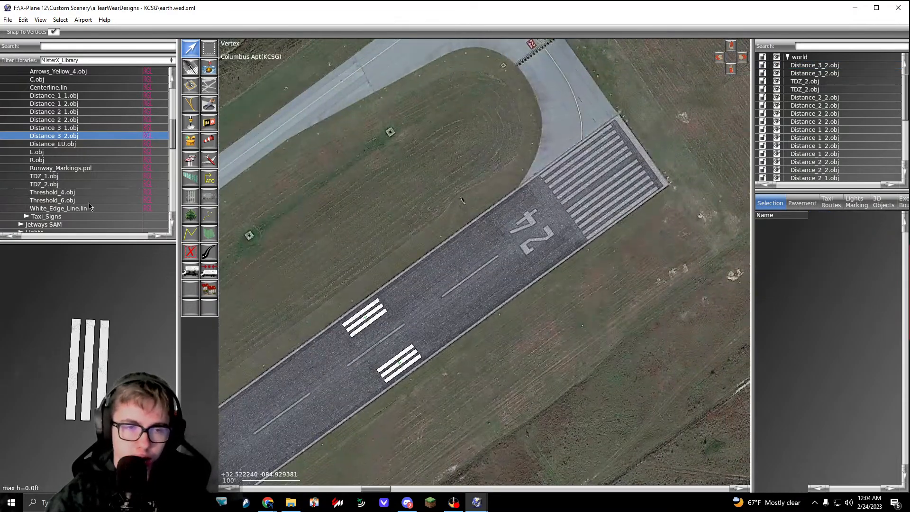
left_click(57, 200)
scroll(526, 238, "up", 4)
left_click(544, 216)
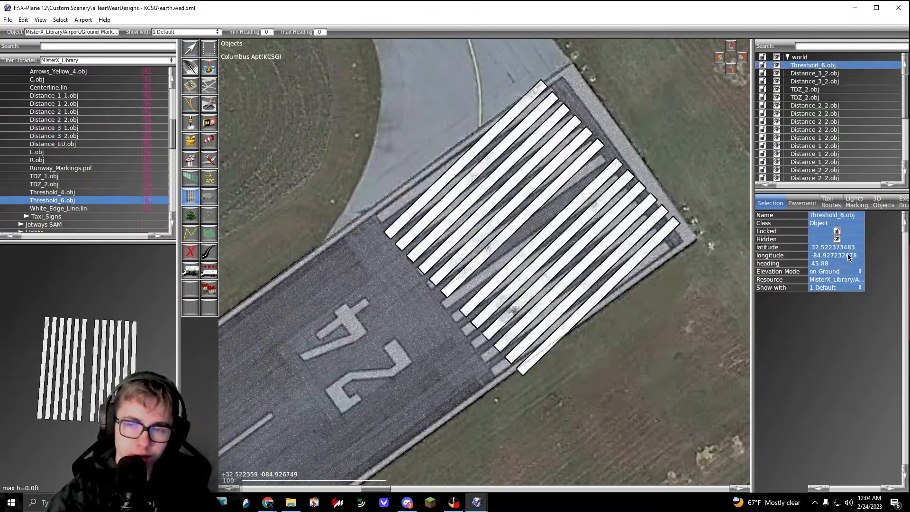
Step: Set the runway 24 Threshold_6.obj heading to 53.81 and align it with the painted threshold stripes
left_click(843, 266)
type("53.81")
key("Return")
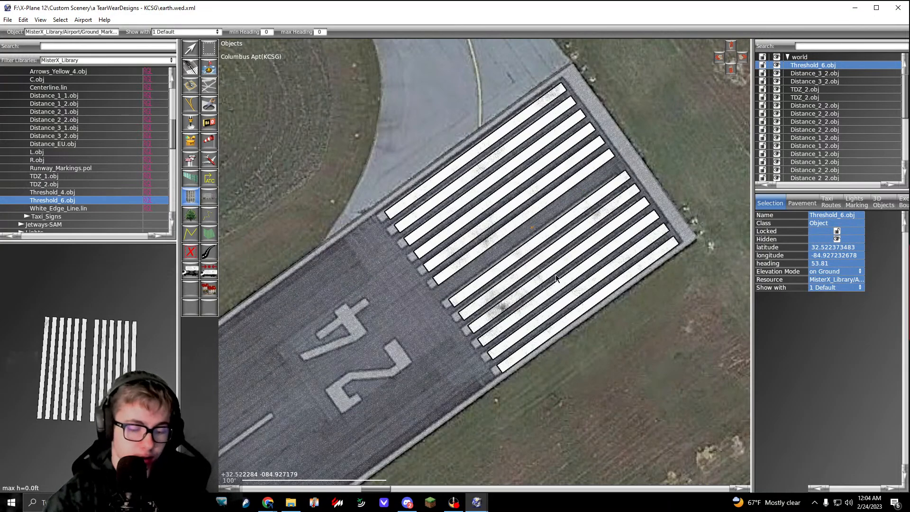
key("v")
scroll(510, 230, "up", 4)
left_click_drag(545, 221, 533, 234)
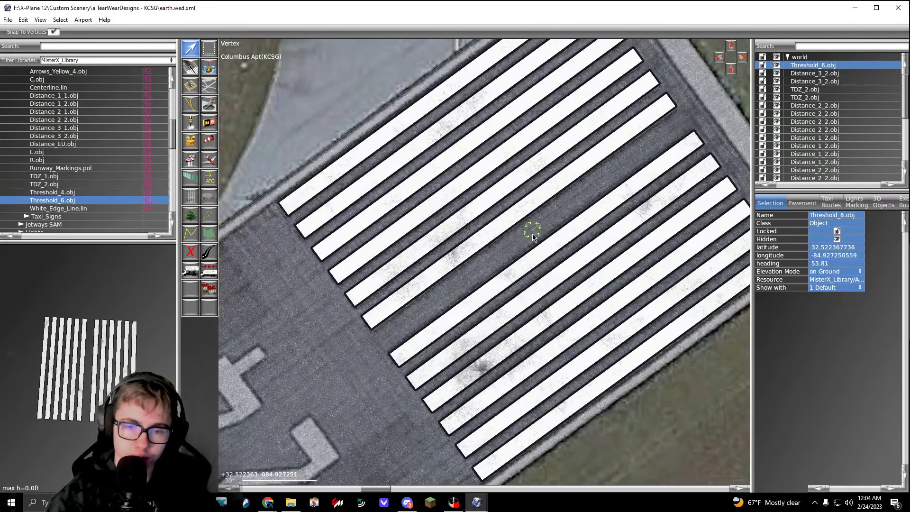
scroll(533, 234, "down", 2)
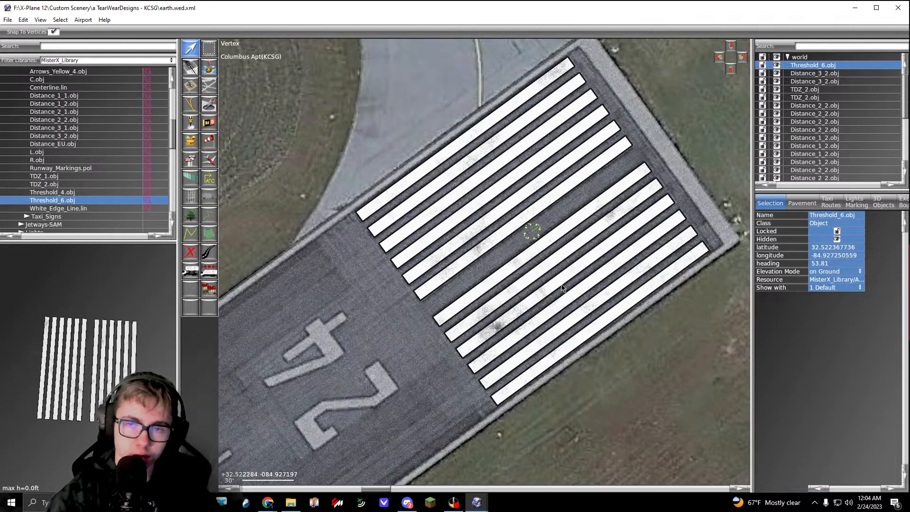
left_click(562, 287)
Step: Place the Runways_B 2.obj over the painted 2 of the runway 24 number, facing southwest
scroll(562, 288, "down", 4)
scroll(493, 322, "up", 3)
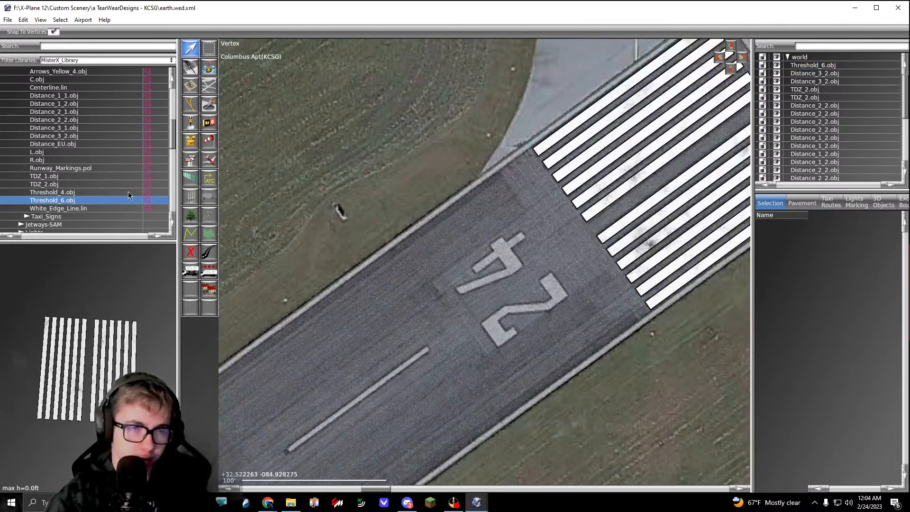
scroll(128, 191, "up", 5)
left_click(51, 112)
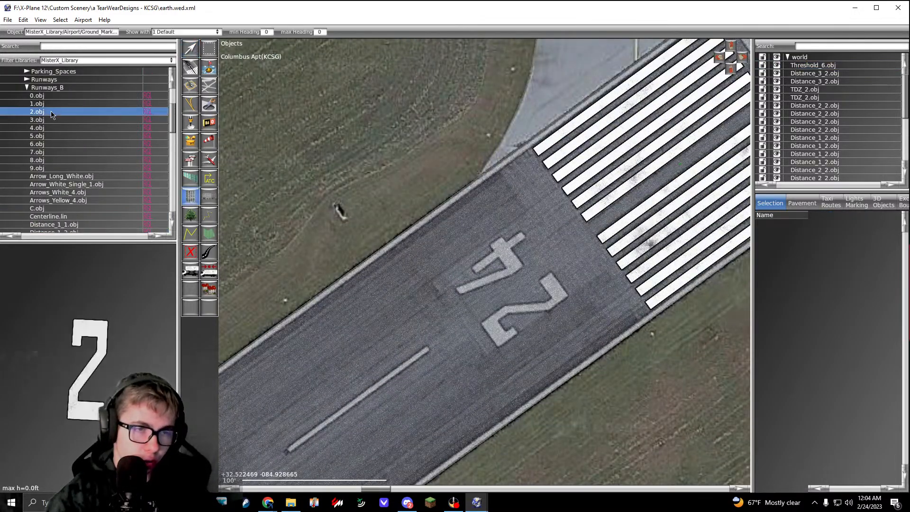
scroll(533, 318, "up", 4)
left_click(483, 340)
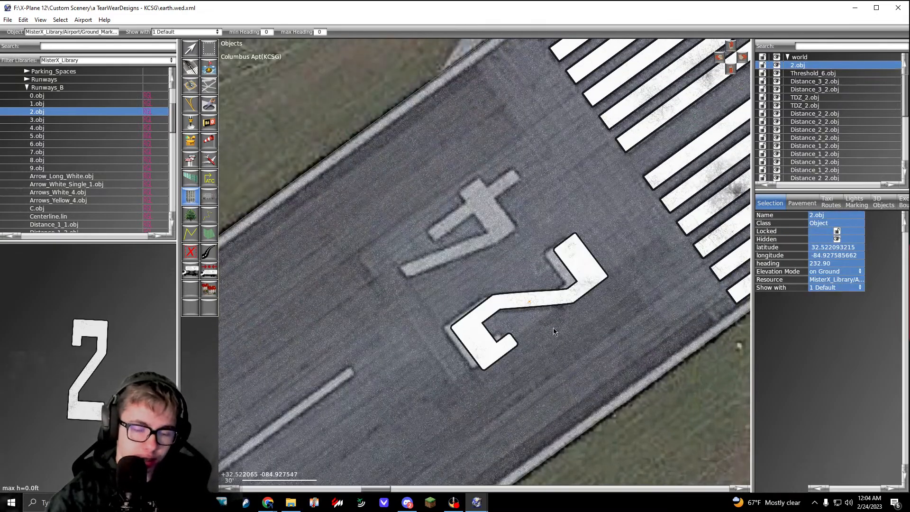
Step: Nudge 2.obj closer to the painted 2 in the imagery
key("v")
left_click(521, 306)
left_click(524, 306)
left_click(521, 306)
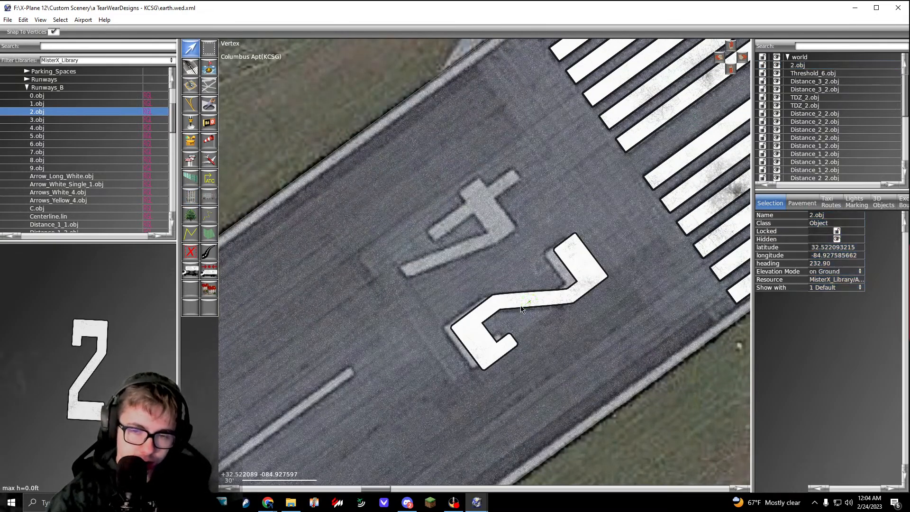
left_click(521, 308)
mouse_move(523, 305)
left_mouse_down()
mouse_move(503, 317)
mouse_move(516, 306)
left_mouse_up()
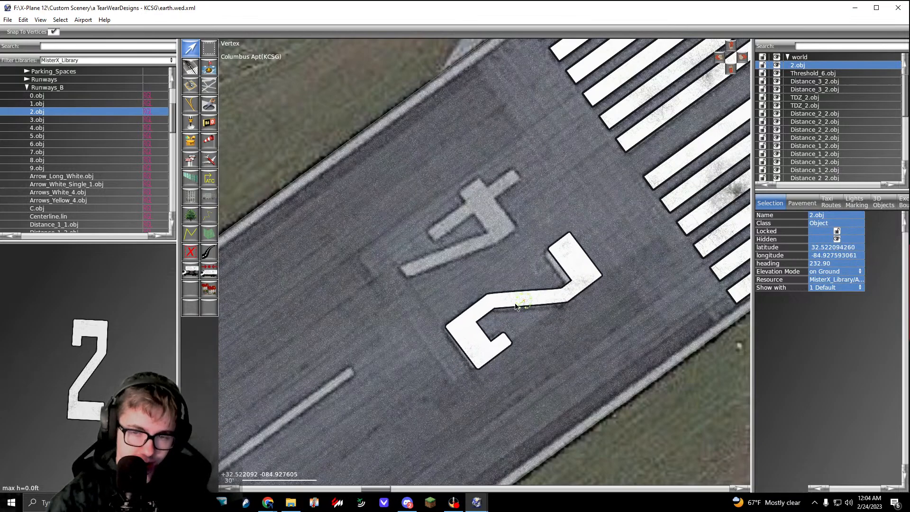
Step: Rotate 2.obj to a heading of about 234.27 and fit it exactly over the painted 2
type("53.81")
key("Return")
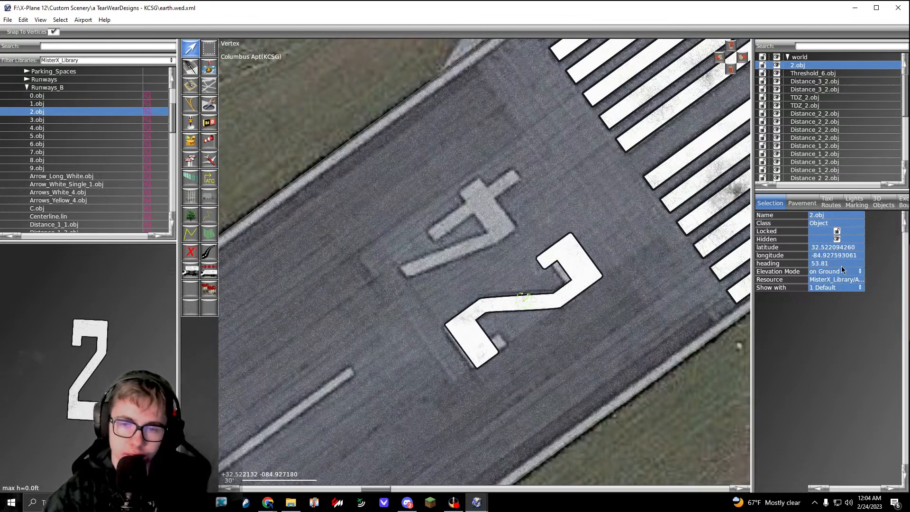
left_click_drag(529, 299, 359, 420)
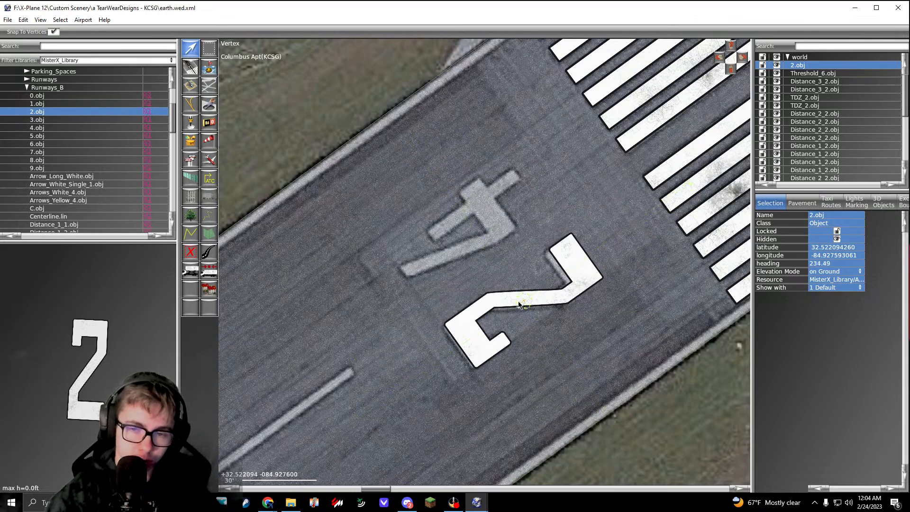
left_click_drag(519, 304, 414, 376)
scroll(431, 368, "down", 3)
scroll(431, 367, "up", 3)
scroll(414, 377, "up", 1)
right_click_drag(539, 288, 442, 323)
scroll(441, 323, "up", 2)
left_click_drag(441, 323, 443, 321)
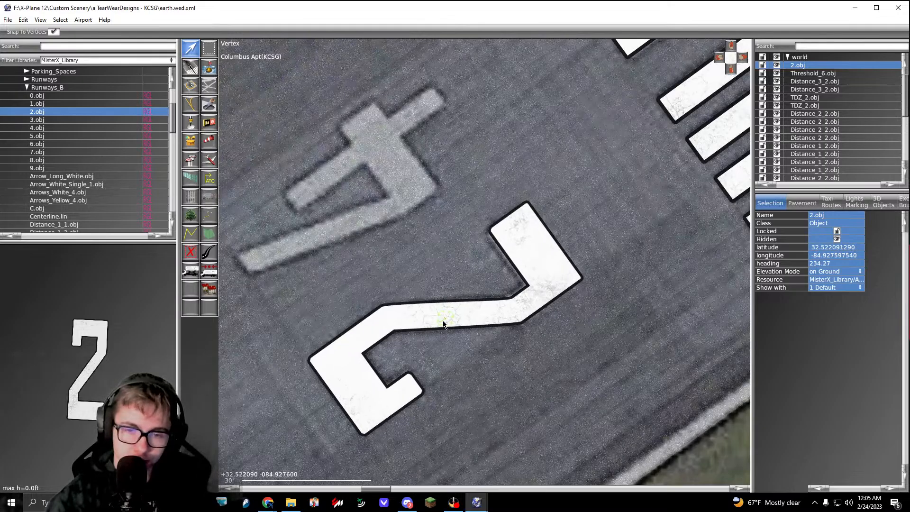
Step: Select the 2.obj placed on the runway 24 number and copy its heading value
scroll(443, 322, "down", 4)
right_click_drag(453, 340, 477, 315)
left_click(476, 308)
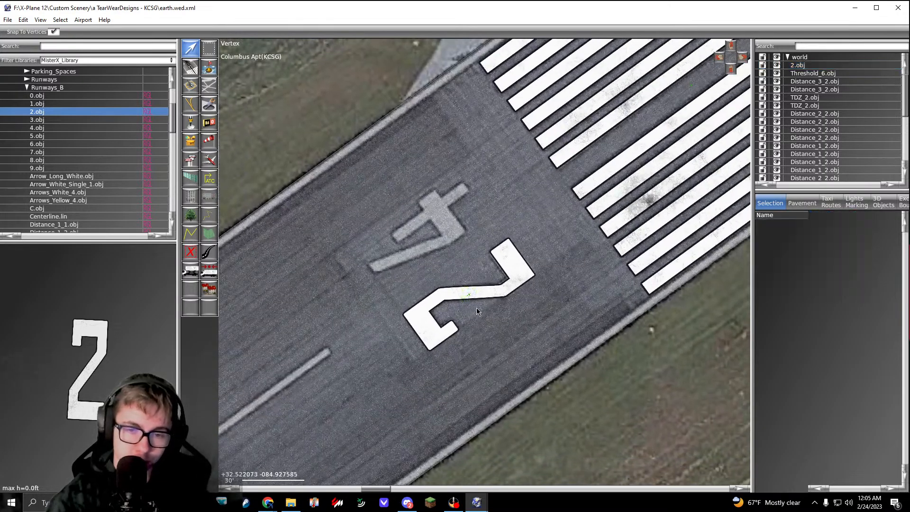
left_click(470, 298)
left_click(479, 299)
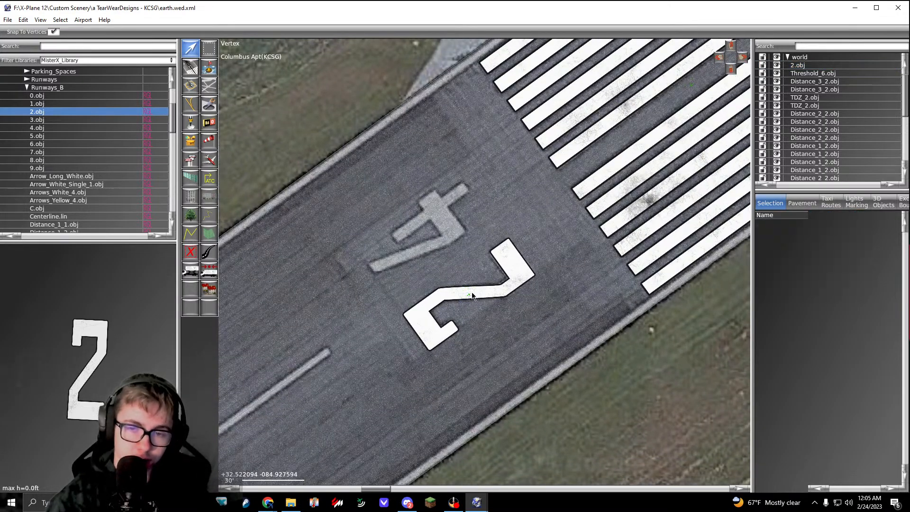
left_click(473, 295)
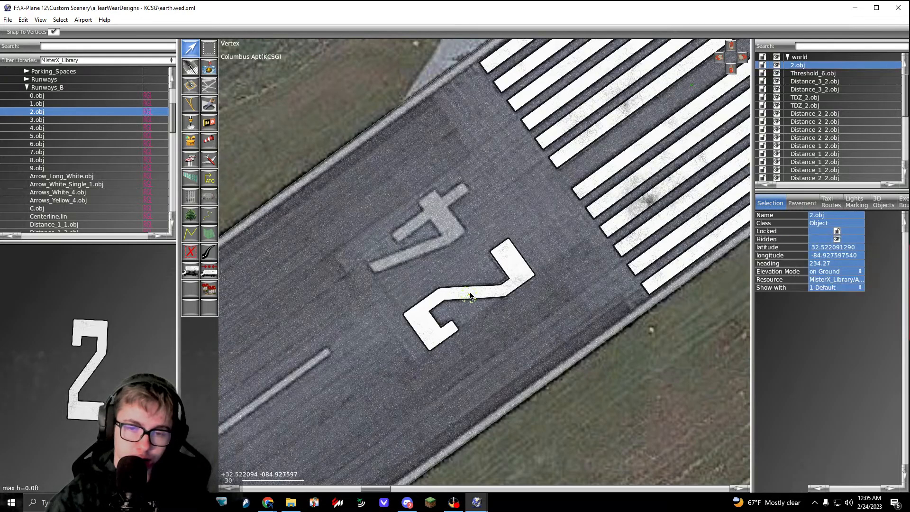
left_click(828, 264)
key("ctrl+c")
scroll(417, 228, "up", 2)
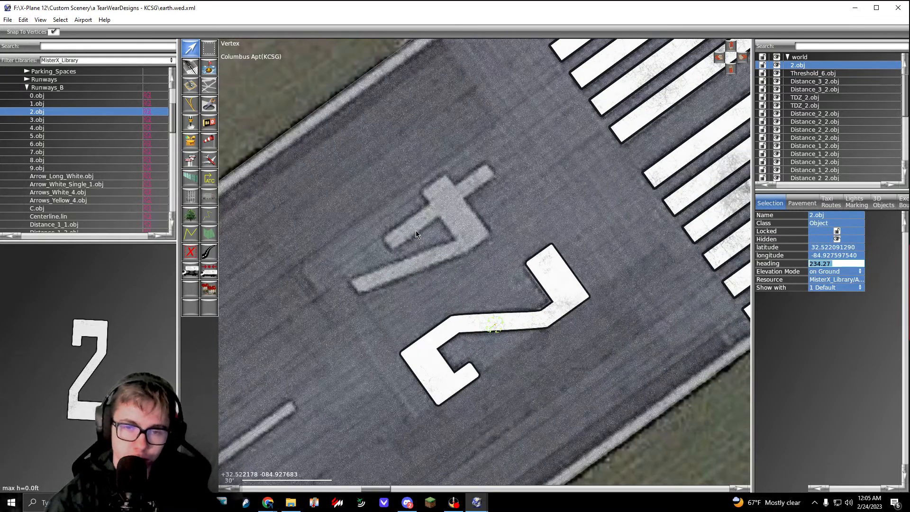
Step: Place the Runways_B 4.obj over the painted 4 of the runway 24 number, facing southwest
left_click(416, 230)
scroll(416, 230, "down", 4)
scroll(432, 238, "up", 3)
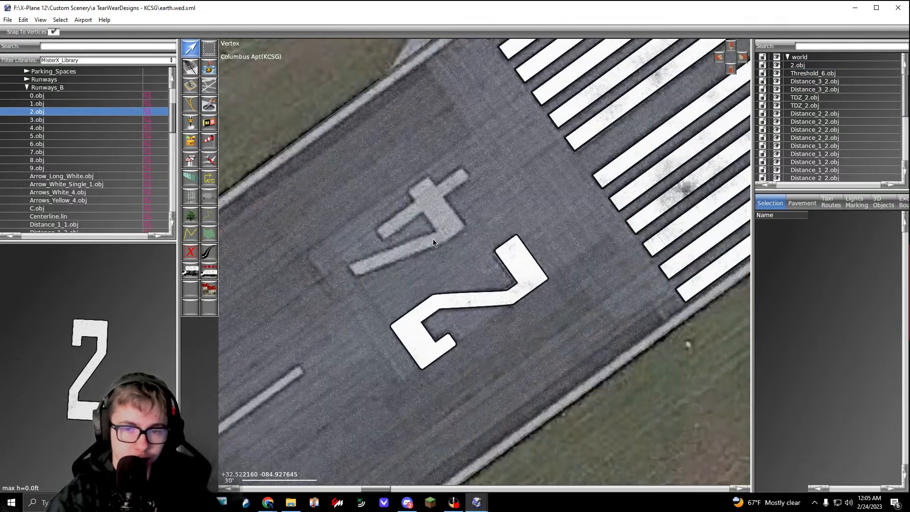
left_click(63, 129)
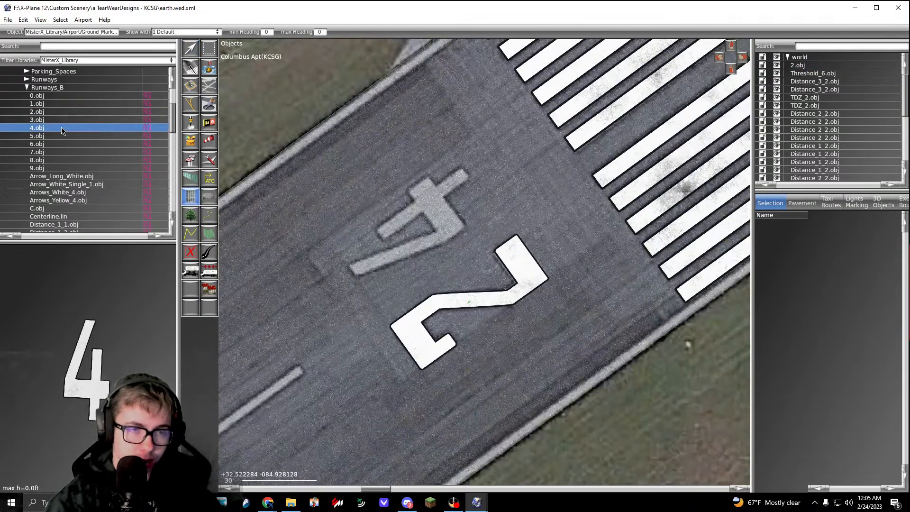
left_click_drag(376, 257, 376, 258)
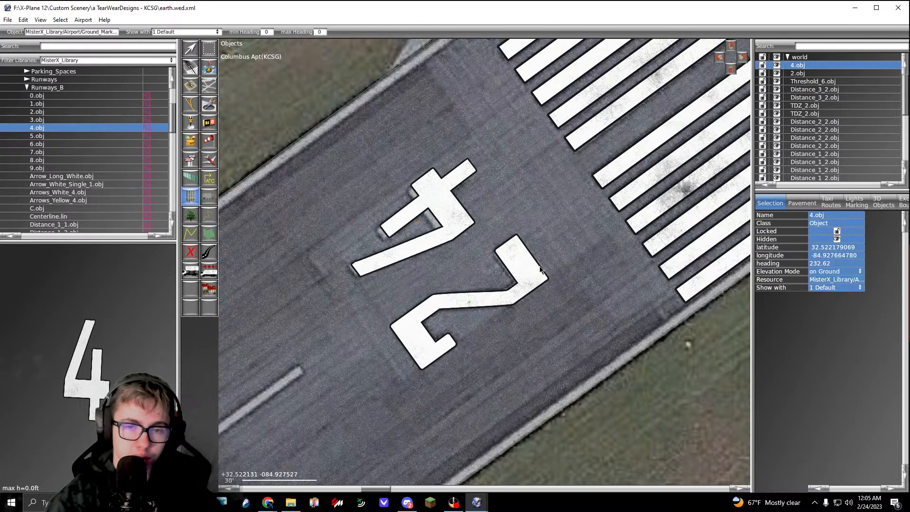
Step: Set the heading of 4.obj to 234.27 and move it exactly over the painted 4
left_click(827, 264)
key("ctrl+v")
key("Return")
key("v")
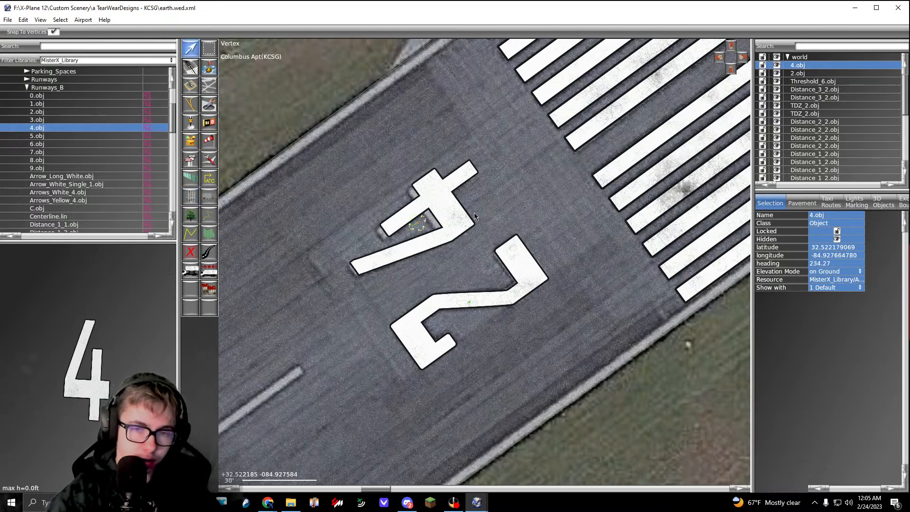
left_click_drag(418, 223, 412, 229)
left_click(458, 294)
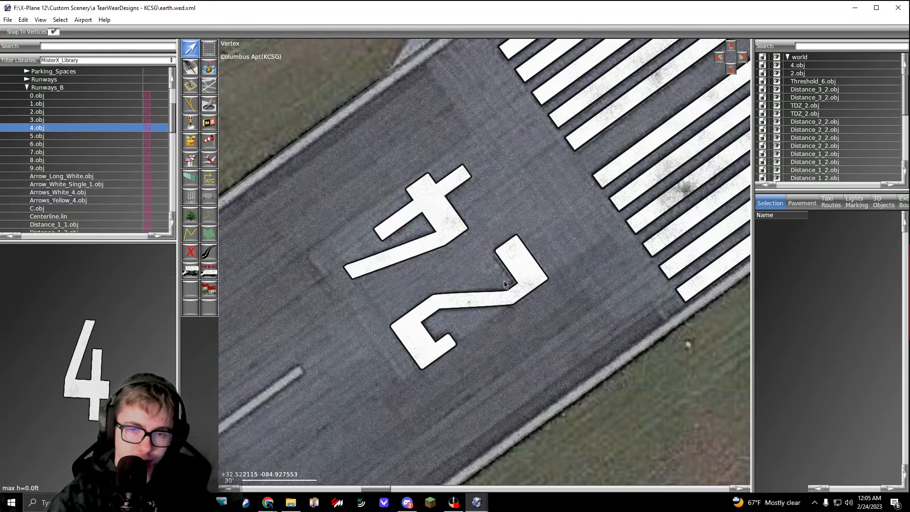
scroll(504, 284, "down", 3)
scroll(558, 229, "up", 3)
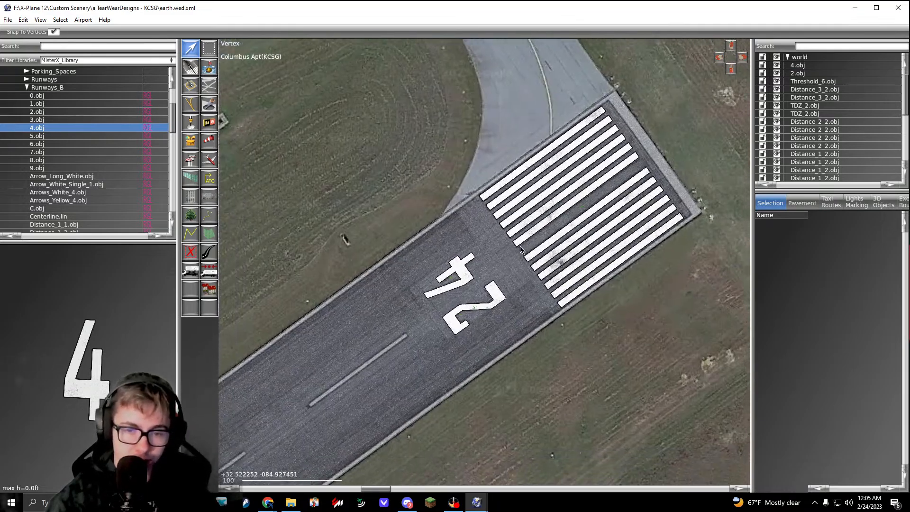
Step: Draw a Centerline.lin line along the painted runway centerline, from the stripe end beside the 24 to the stripe end near the runway 6 number
scroll(126, 185, "down", 1)
scroll(124, 182, "down", 2)
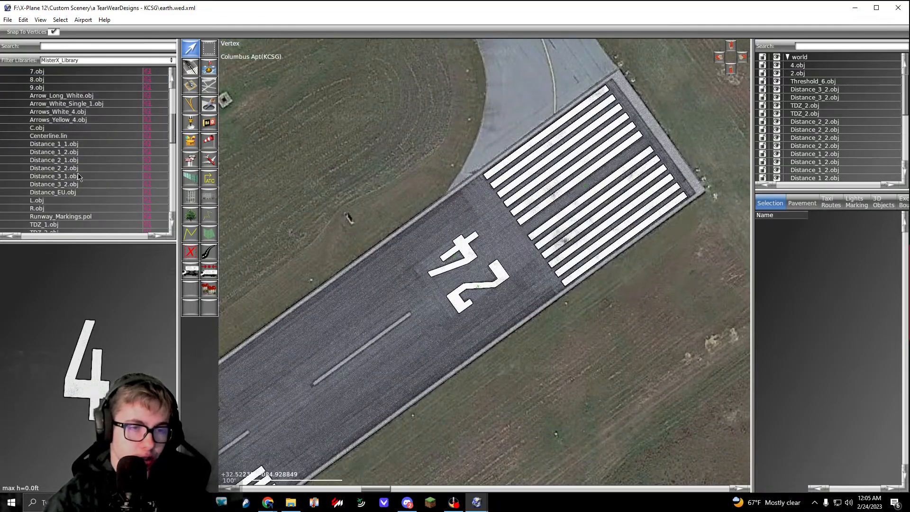
left_click(73, 137)
scroll(440, 317, "up", 1)
right_click_drag(440, 317, 538, 234)
scroll(453, 219, "up", 5)
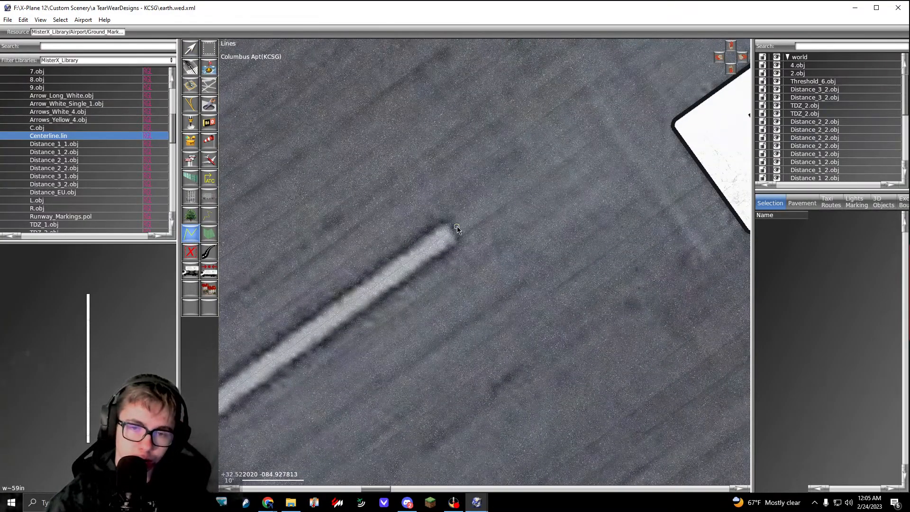
scroll(457, 226, "down", 7)
right_click_drag(303, 379, 664, 133)
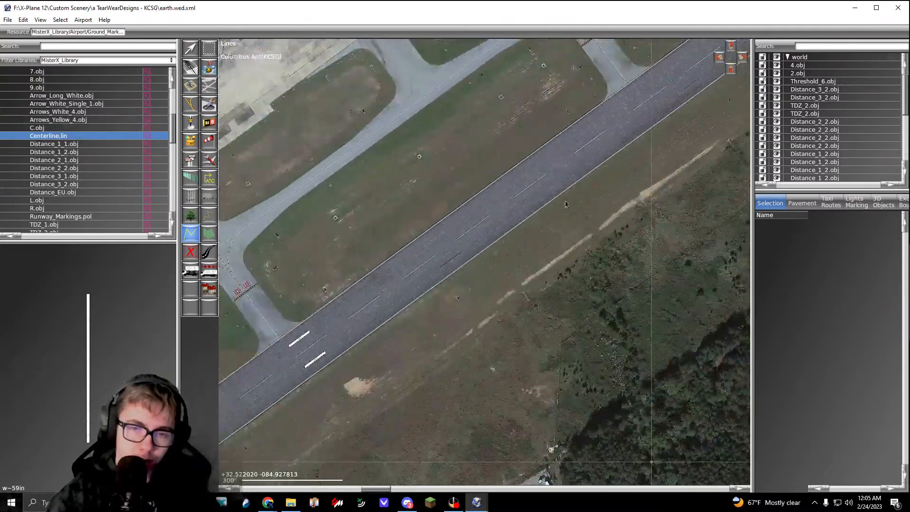
right_click_drag(266, 393, 616, 142)
right_click_drag(256, 426, 522, 214)
scroll(440, 235, "up", 1)
scroll(440, 235, "up", 10)
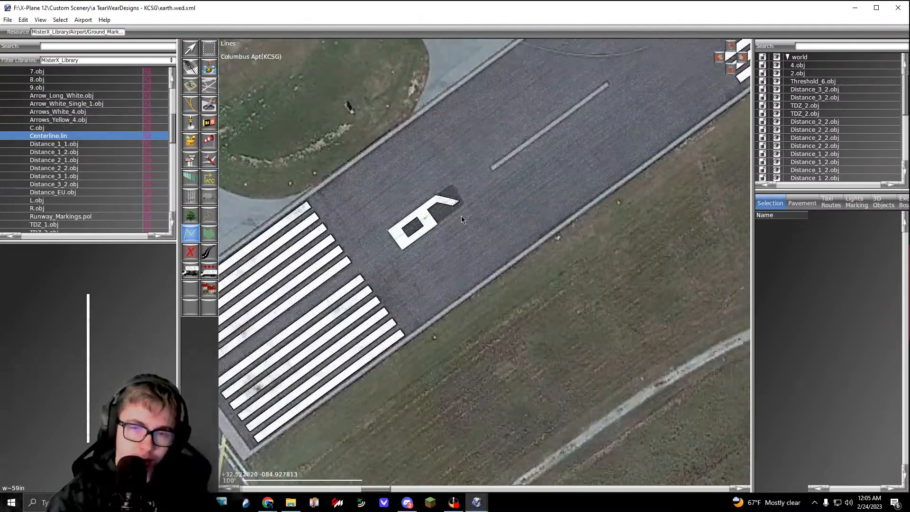
left_click(494, 189)
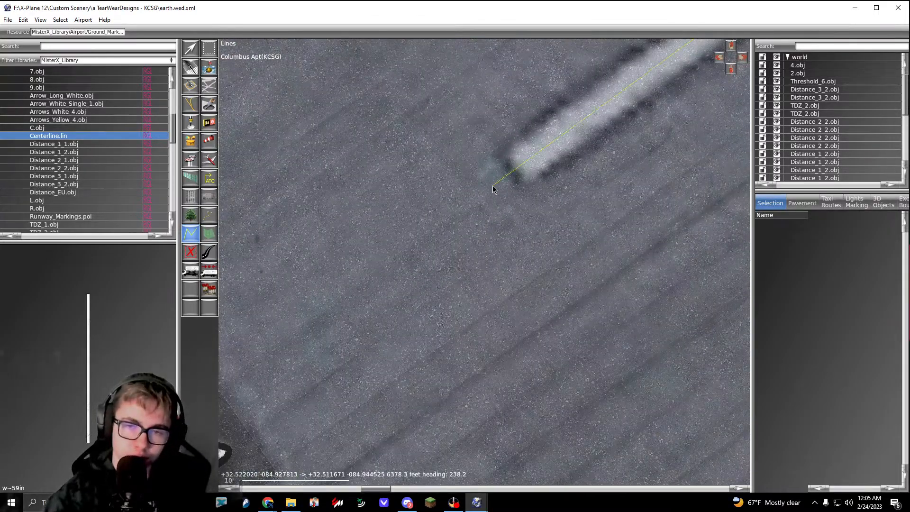
key("Return")
Step: Extend the centerline's runway 24 end northeast so its dashes line up with the painted stripe beside the 24
scroll(492, 186, "down", 6)
scroll(545, 184, "down", 1)
right_click_drag(610, 126, 403, 268)
right_click_drag(640, 115, 403, 275)
right_click_drag(550, 180, 356, 311)
right_click_drag(647, 125, 419, 280)
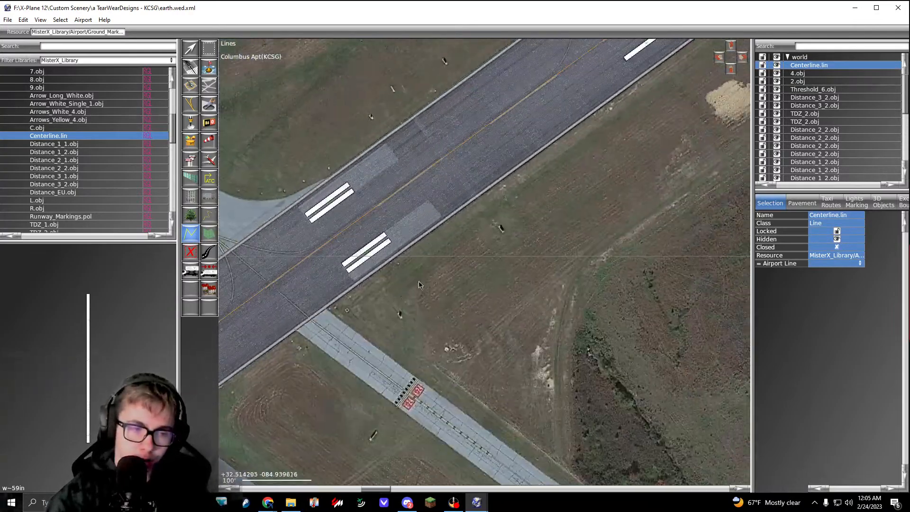
right_click_drag(625, 142, 465, 277)
right_click_drag(583, 175, 408, 315)
right_click_drag(673, 112, 569, 187)
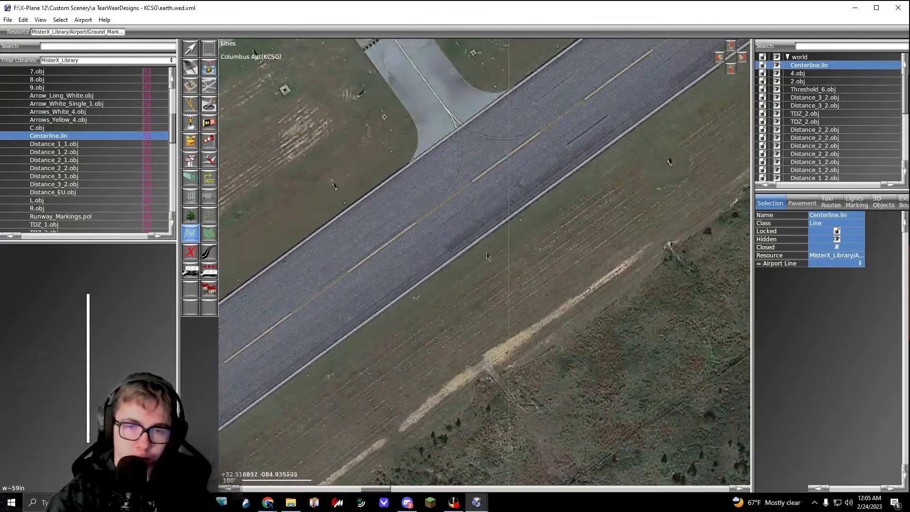
key("v")
right_click_drag(637, 135, 408, 303)
right_click_drag(620, 165, 369, 349)
right_click_drag(657, 132, 445, 280)
right_click_drag(603, 165, 376, 317)
right_click_drag(683, 91, 441, 277)
right_click_drag(602, 220, 449, 343)
right_click_drag(650, 98, 467, 254)
right_click_drag(602, 127, 457, 231)
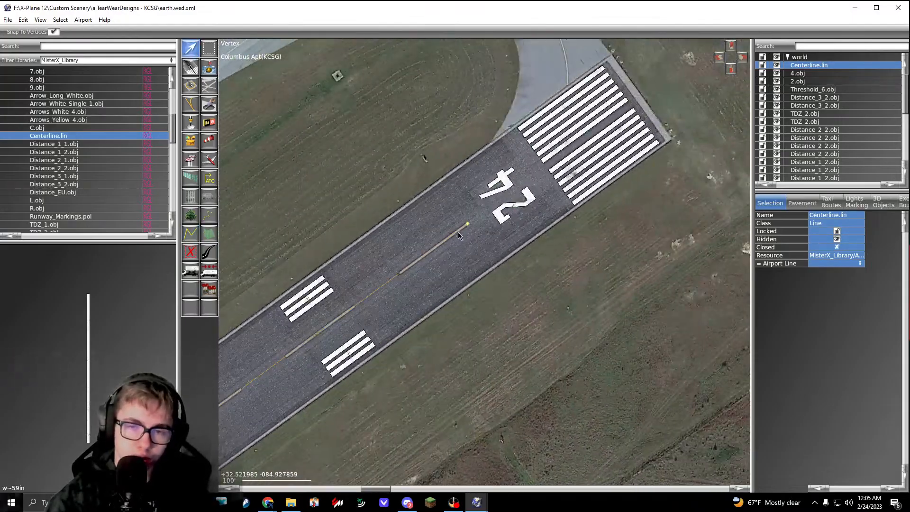
scroll(521, 187, "up", 5)
left_click_drag(553, 169, 740, 32)
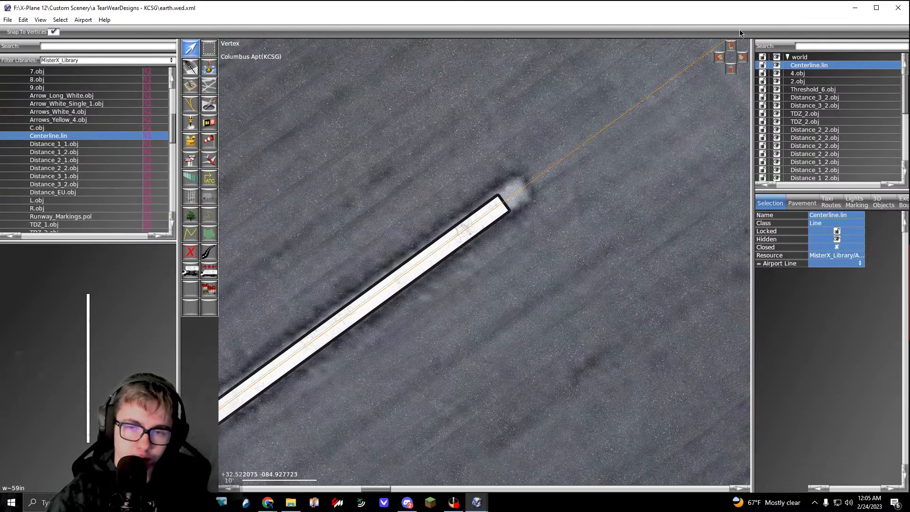
left_click(598, 201)
Step: Examine the centerline dashes from the runway 24 end southwestward, comparing them with the painted stripes in the imagery
scroll(534, 254, "down", 15)
right_click_drag(439, 330, 582, 210)
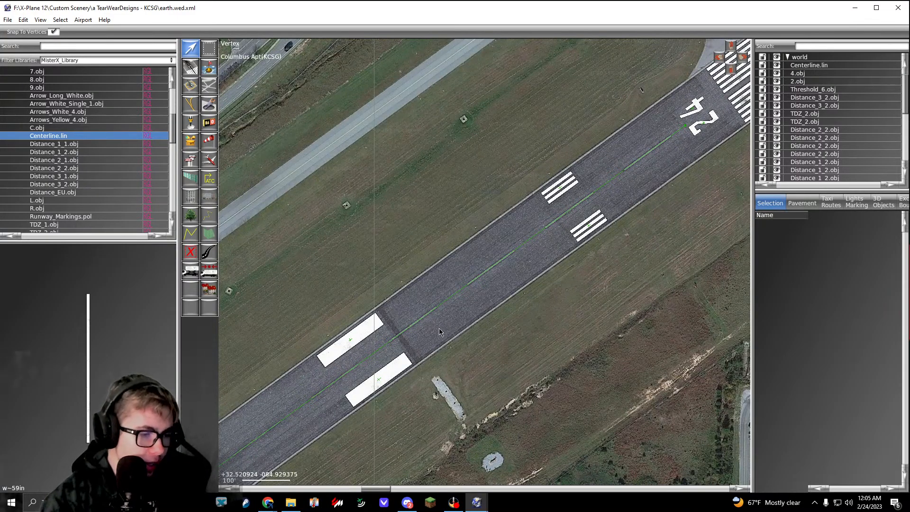
right_click_drag(437, 329, 525, 234)
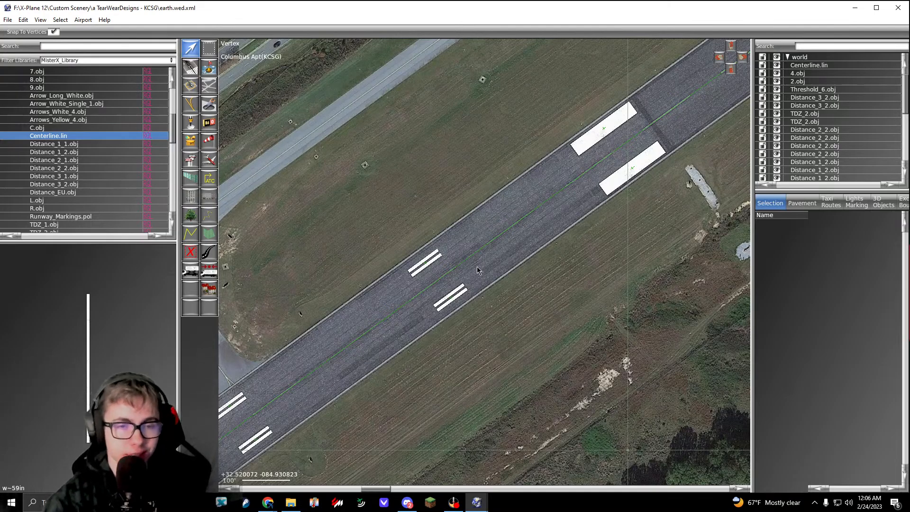
right_click_drag(428, 272, 495, 206)
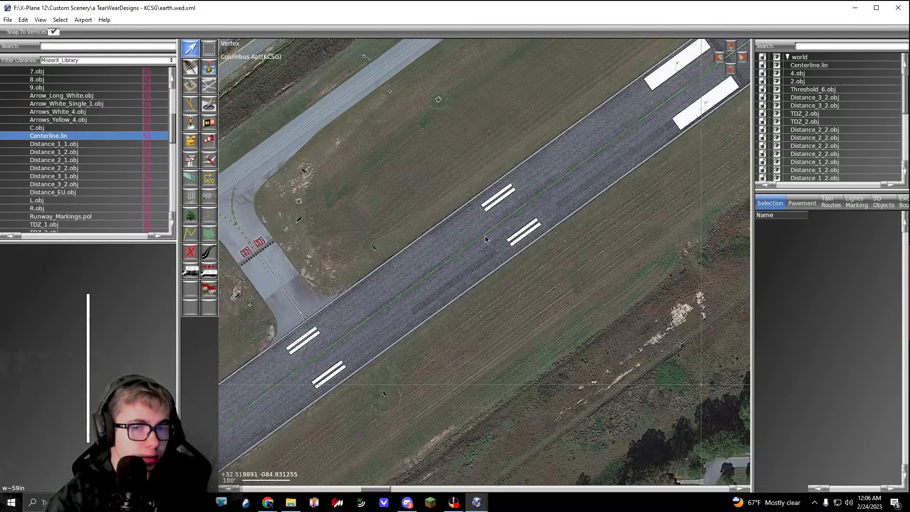
right_click_drag(433, 285, 492, 222)
right_click_drag(408, 308, 504, 252)
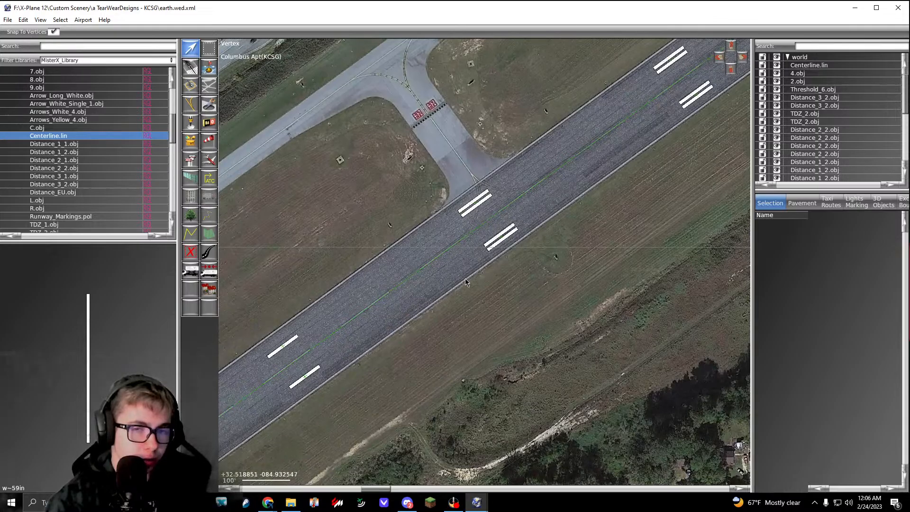
right_click_drag(465, 278, 539, 207)
right_click_drag(451, 262, 549, 191)
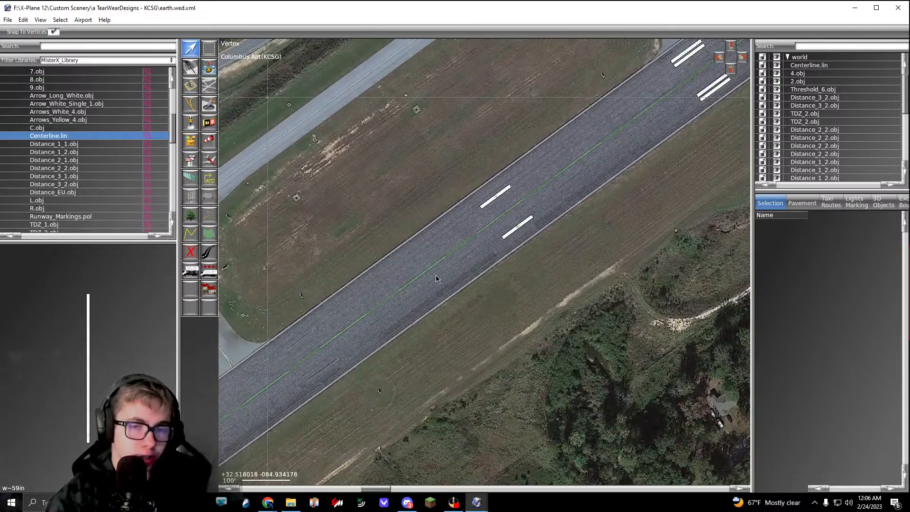
right_click_drag(436, 276, 564, 174)
right_click_drag(437, 293, 546, 217)
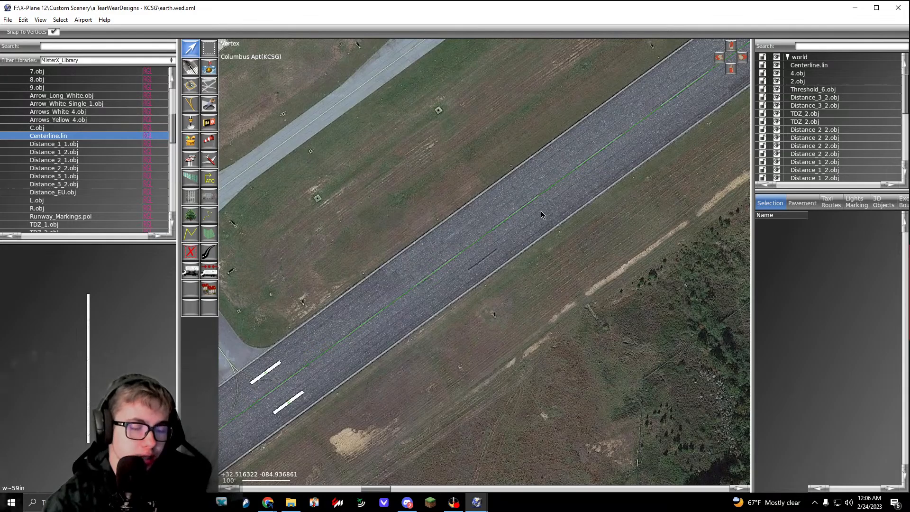
right_click_drag(425, 288, 512, 206)
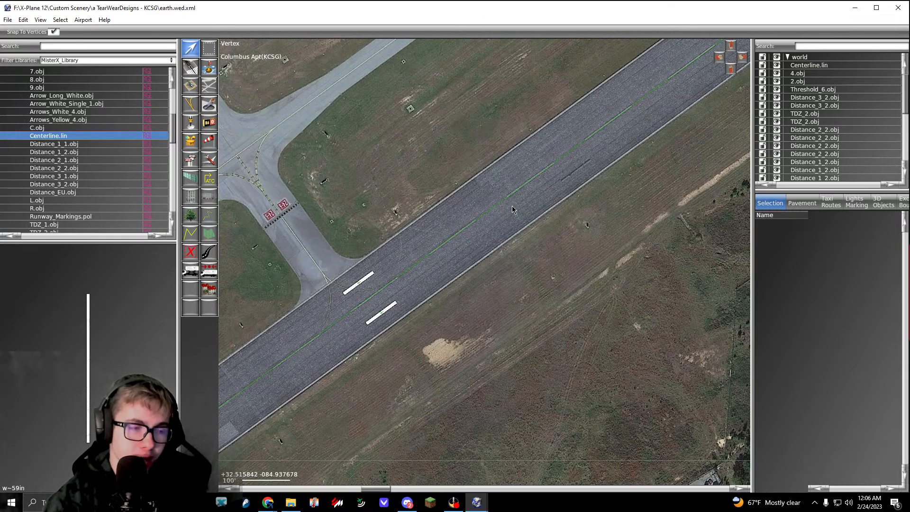
Step: Switch to Notepad and write the line "WEATHER WeatherMap.png" in a new file
key("super")
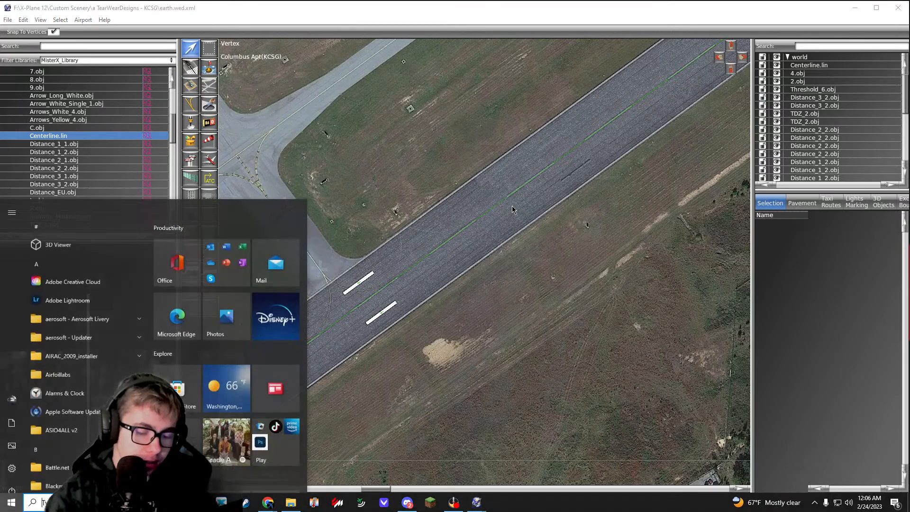
type("notepad")
key("Return")
type("w")
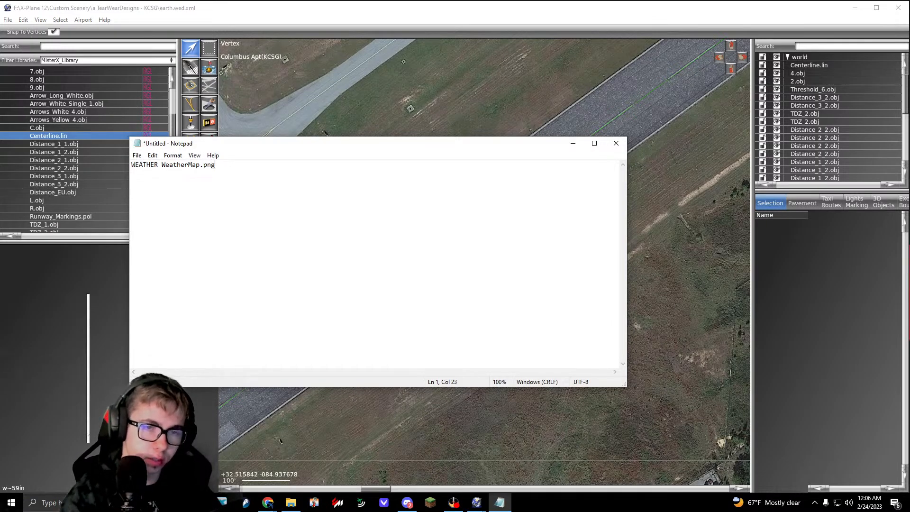
left_click_drag(162, 168, 192, 170)
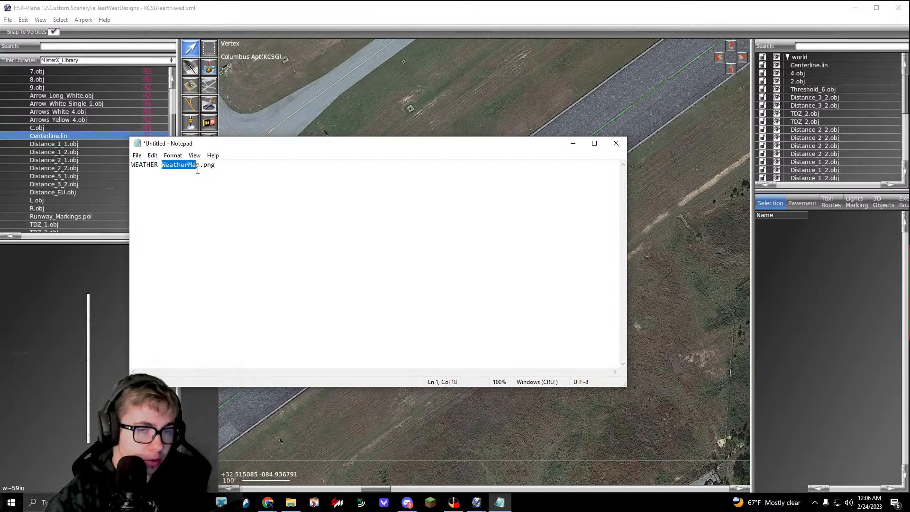
left_click(197, 170)
left_click_drag(199, 170, 161, 170)
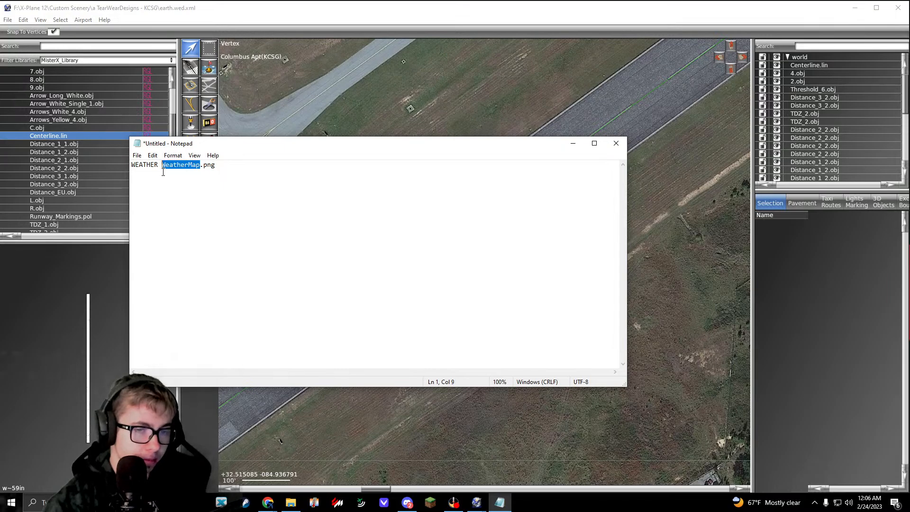
left_click(192, 169)
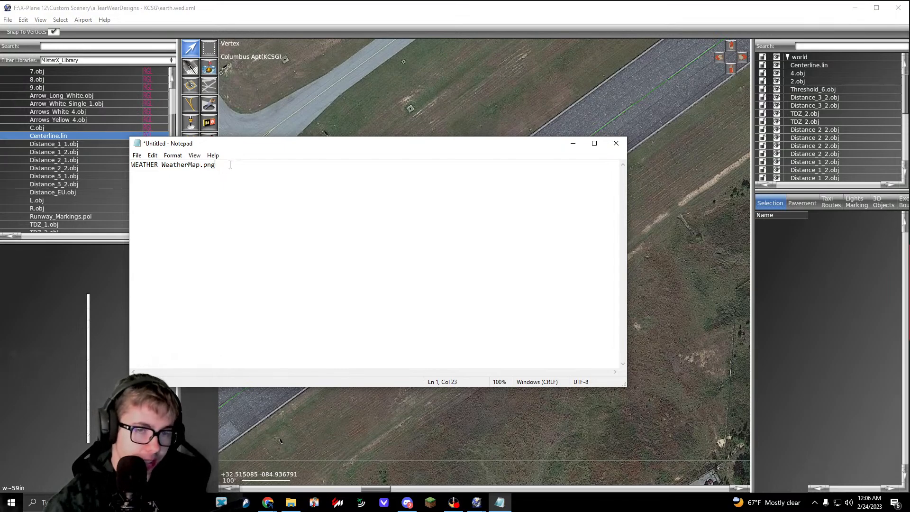
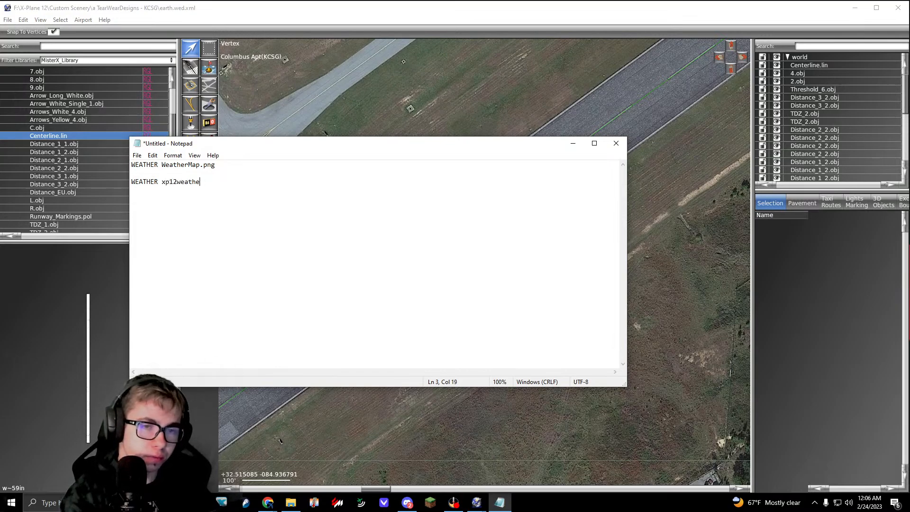
Step: Finish the second note line as "WEATHER xp12weather.png" and close the Notepad file without saving it
type("r.pong")
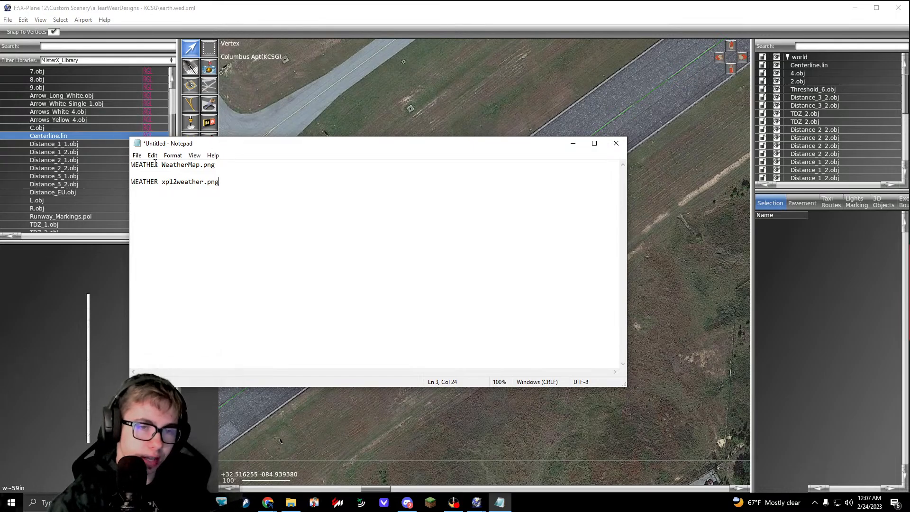
left_click(616, 143)
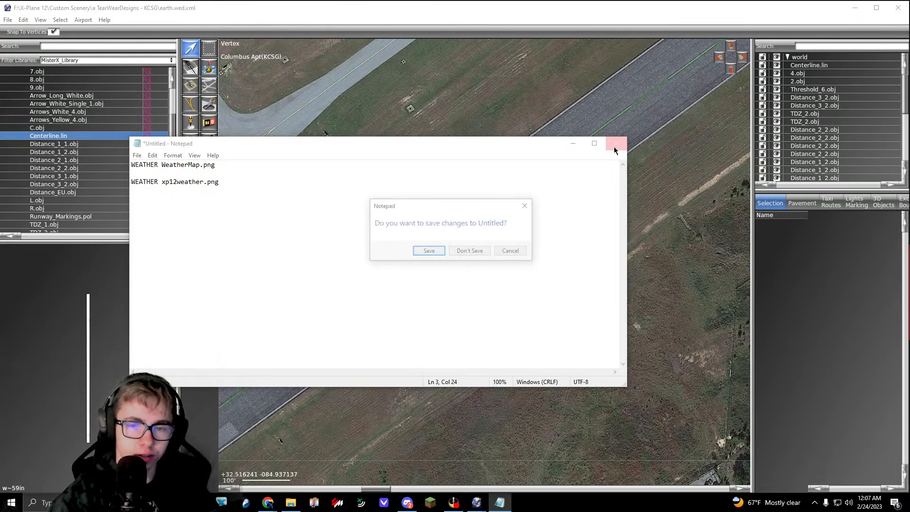
left_click(469, 250)
Step: Choose the MisterX White_Edge_Line.lin for drawing at the southern corner of the runway 6 end
right_click_drag(441, 362, 695, 211)
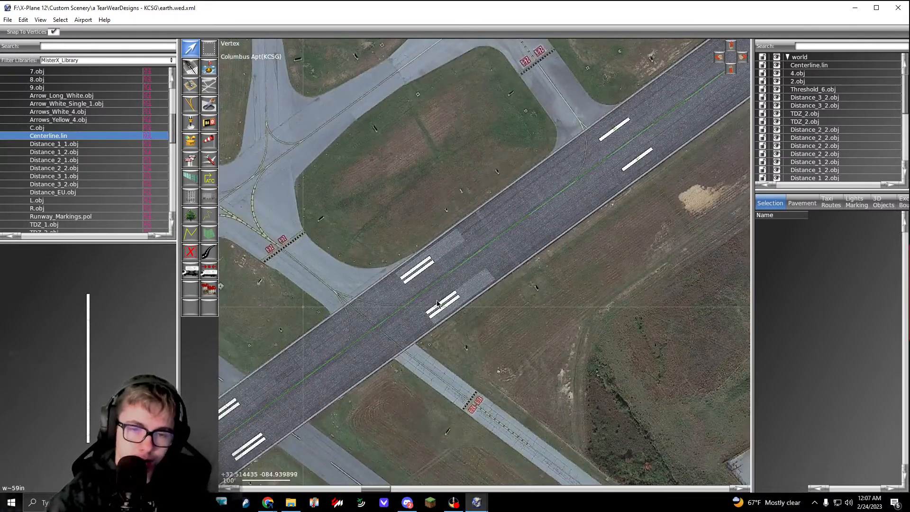
right_click_drag(443, 292, 545, 216)
right_click_drag(523, 290, 698, 152)
right_click_drag(370, 369, 680, 142)
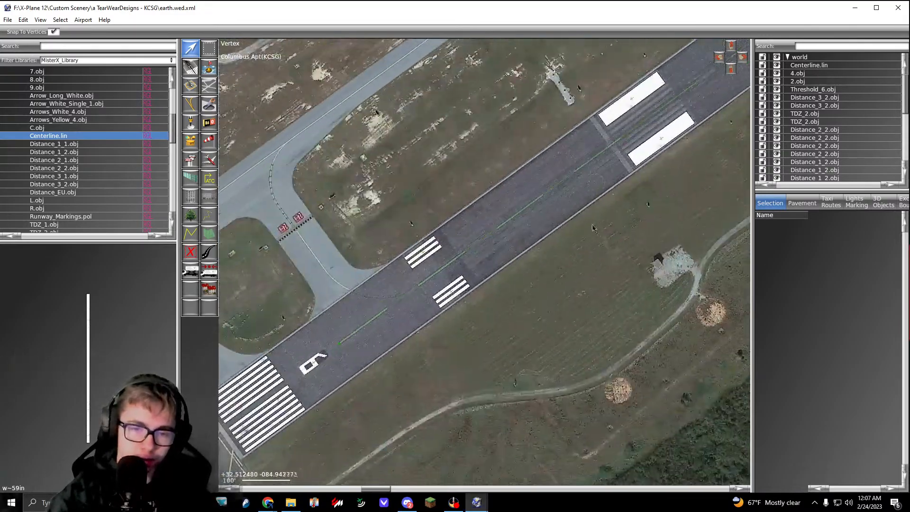
right_click_drag(427, 327, 585, 205)
scroll(482, 270, "up", 6)
scroll(486, 209, "down", 3)
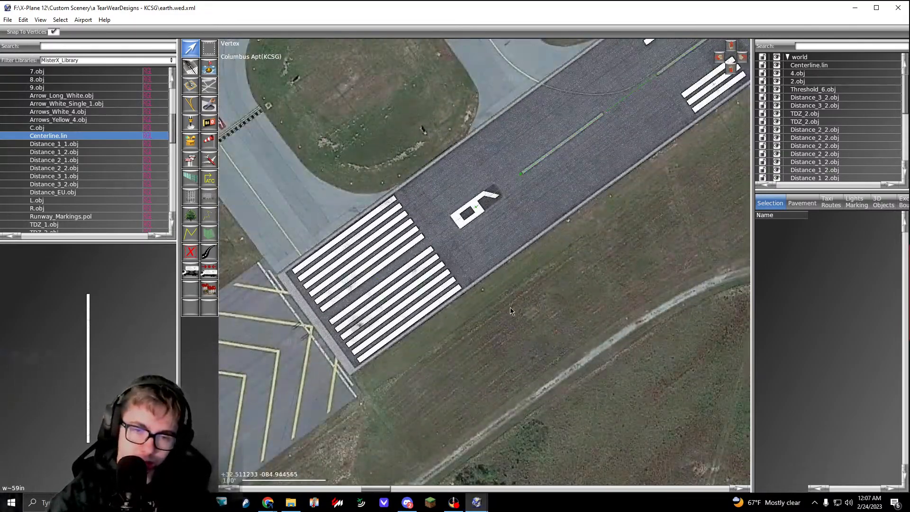
scroll(427, 257, "up", 2)
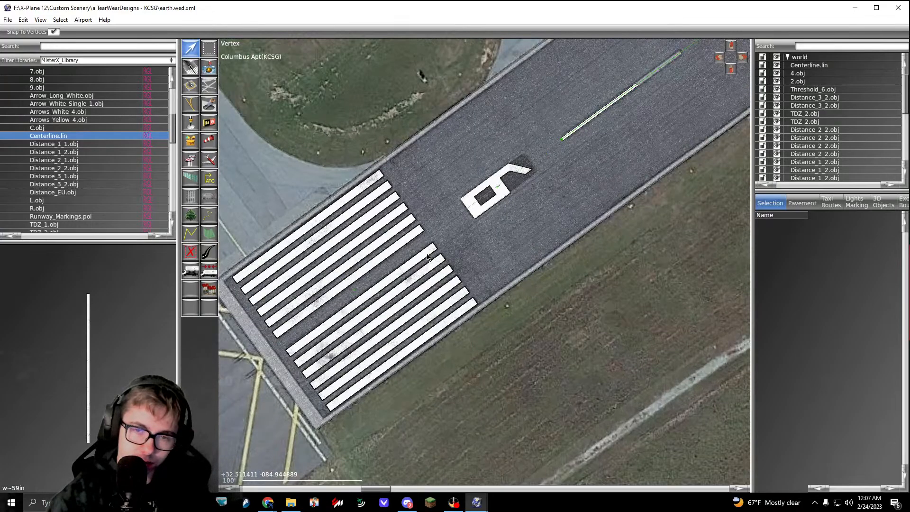
scroll(75, 201, "down", 2)
left_click(74, 207)
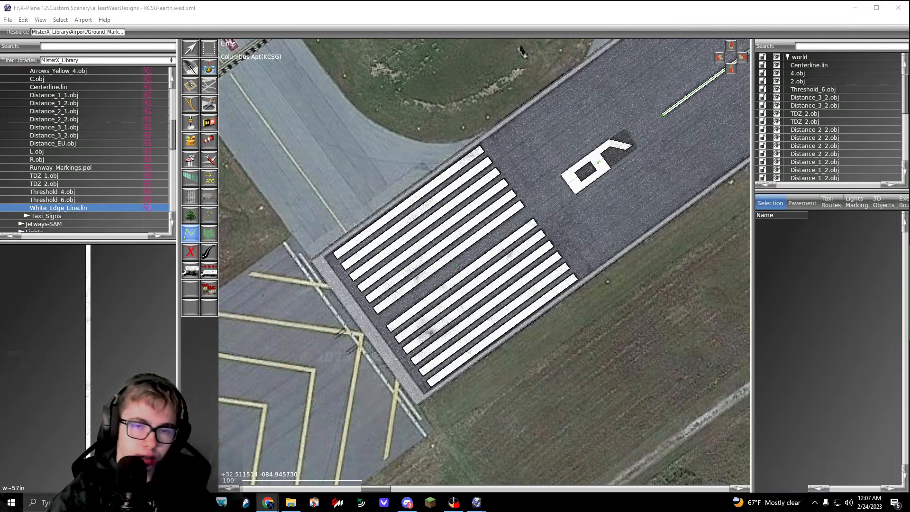
right_click_drag(316, 230, 324, 259)
right_click_drag(427, 399, 352, 309)
scroll(353, 339, "up", 9)
left_click(353, 356)
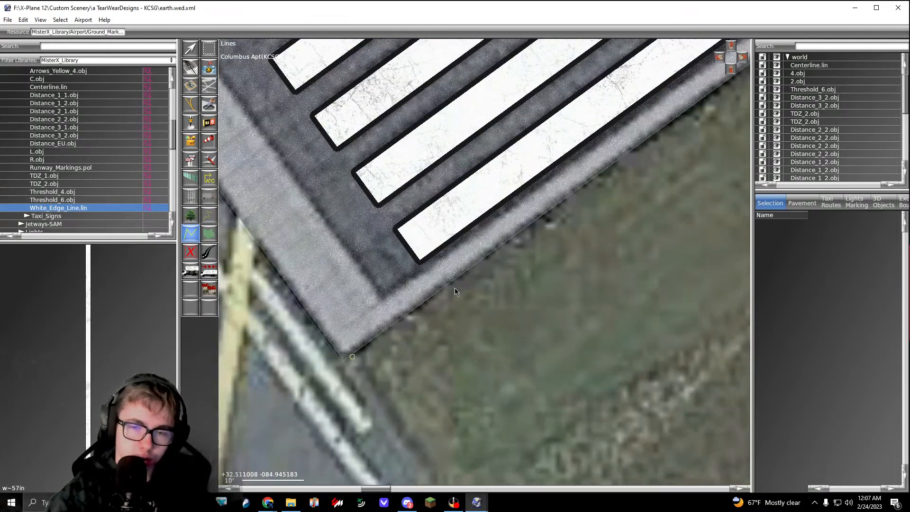
left_click(476, 278)
key("Return")
key("Delete")
Step: Draw a White_Edge_Line.lin line along the southeast runway edge, from the runway 6 end corner to the runway 24 end corner
scroll(345, 357, "down", 10)
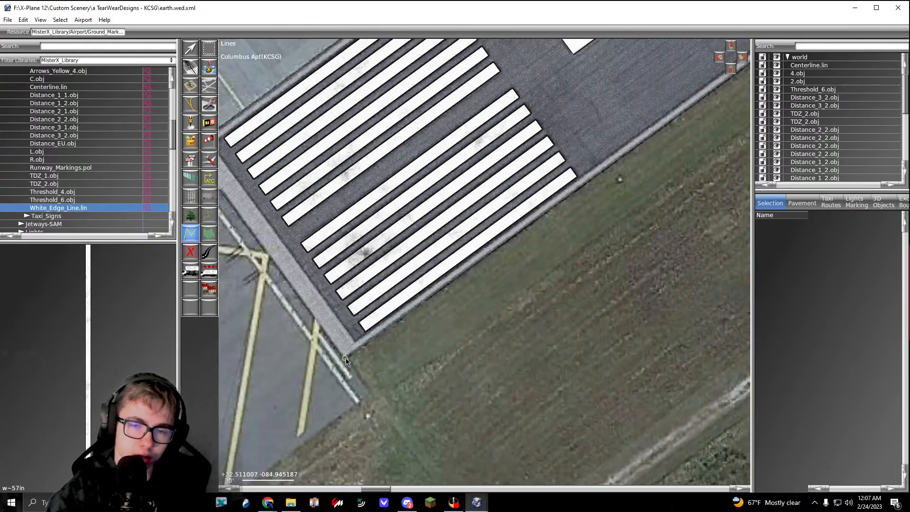
right_click_drag(380, 323, 240, 426)
right_click_drag(520, 199, 484, 228)
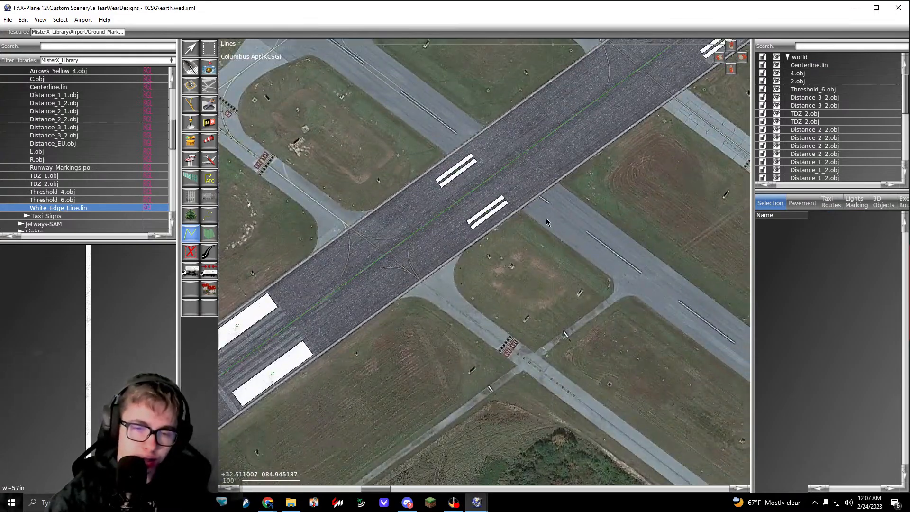
right_click_drag(545, 219, 344, 378)
mouse_move(543, 218)
right_mouse_down()
mouse_move(348, 381)
mouse_move(341, 355)
right_mouse_up()
right_click_drag(526, 223, 331, 369)
right_click_drag(559, 177, 341, 342)
right_click_drag(545, 198, 343, 348)
right_click_drag(507, 211, 327, 324)
right_click_drag(548, 199, 355, 328)
right_click_drag(598, 178, 465, 277)
scroll(443, 215, "up", 10)
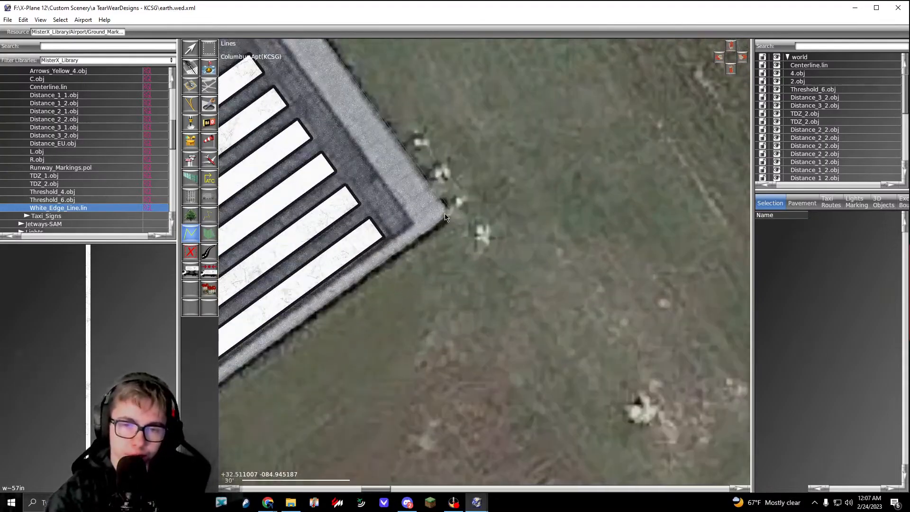
left_click(444, 217)
key("Return")
key("v")
Step: Move the southeast edge line's runway 24 end node slightly northeast onto the pavement corner
scroll(444, 212, "up", 5)
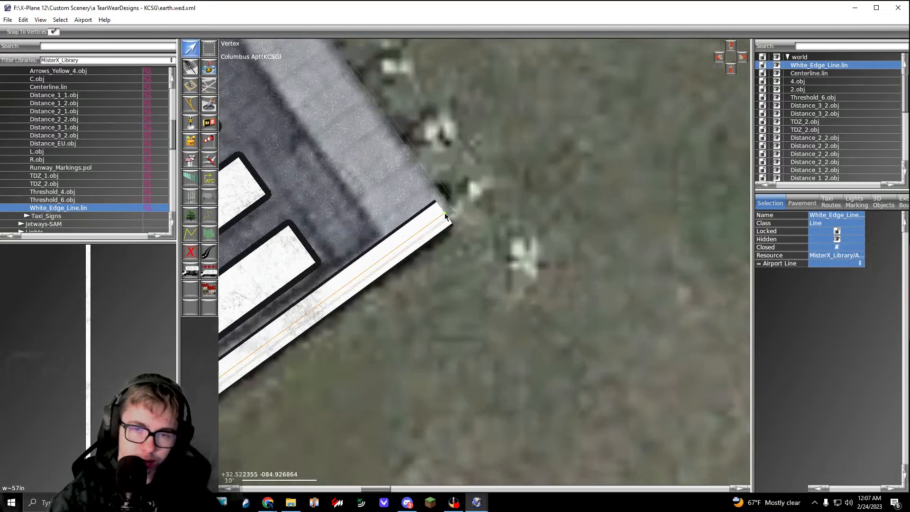
left_click(446, 212)
left_click_drag(448, 217, 454, 209)
Step: Move the southeast edge line's runway 6 end node slightly outward onto the pavement corner
scroll(453, 209, "down", 4)
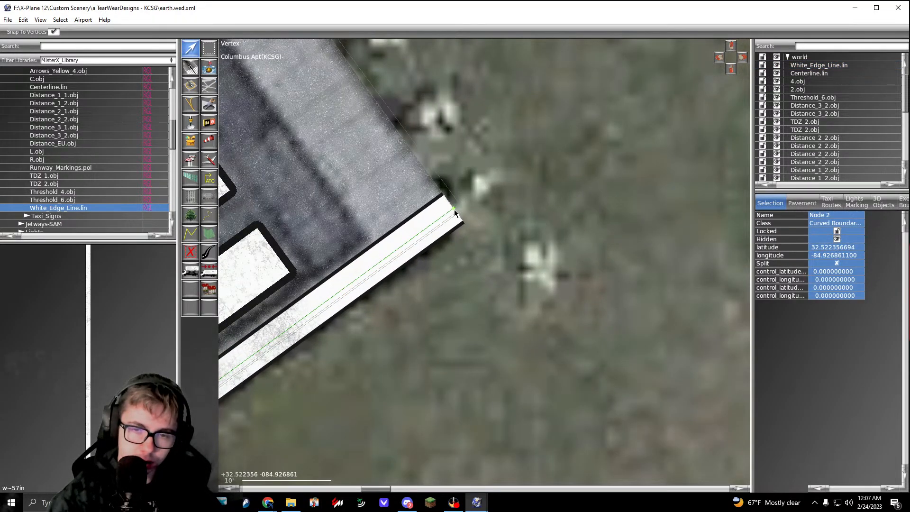
scroll(455, 209, "down", 6)
scroll(422, 254, "down", 5)
right_click_drag(360, 308, 531, 176)
right_click_drag(323, 322, 512, 190)
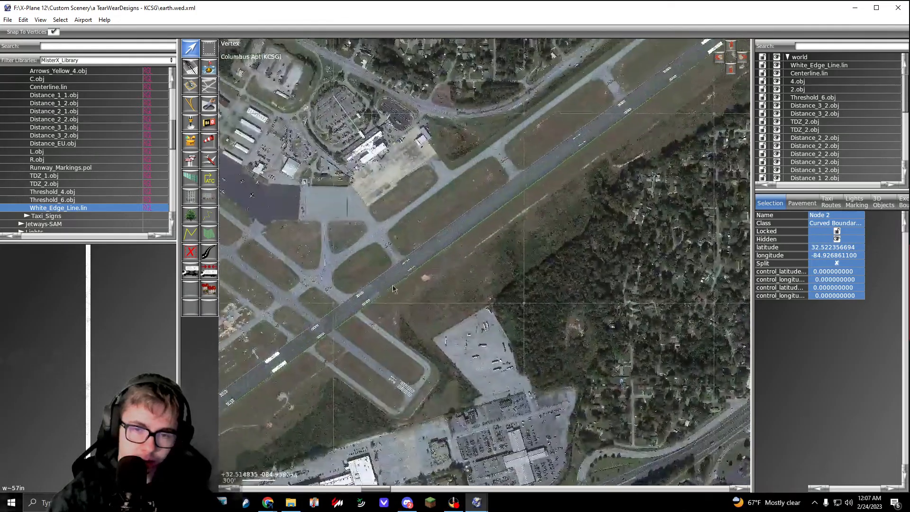
right_click_drag(294, 332, 508, 210)
scroll(367, 320, "up", 10)
scroll(362, 321, "up", 5)
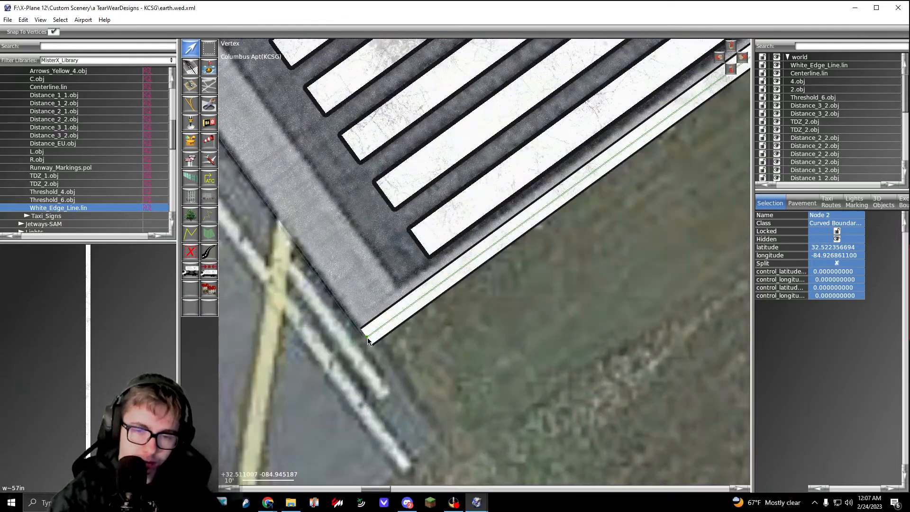
left_click_drag(368, 337, 364, 336)
Step: Draw a second White_Edge_Line.lin line along the northwest runway edge, from the runway 6 end corner to the runway 24 end corner
scroll(363, 337, "down", 5)
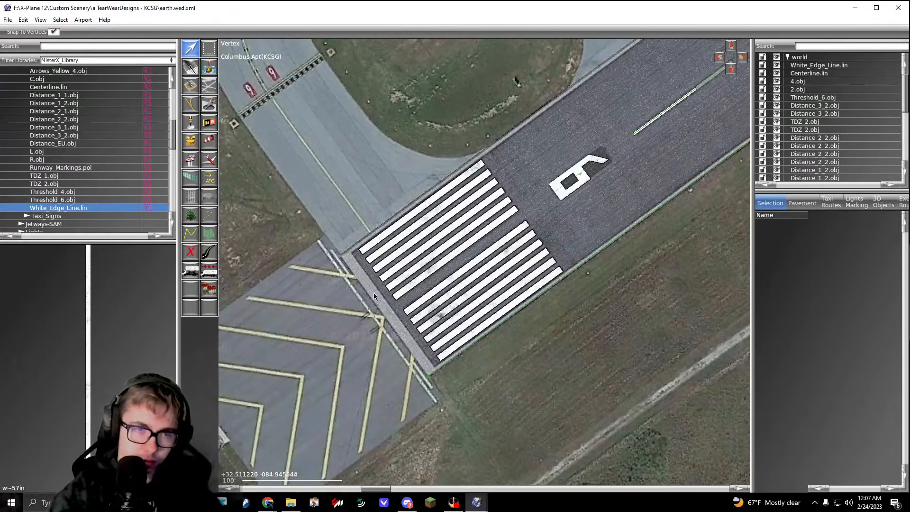
left_click(95, 199)
left_click(101, 208)
scroll(345, 256, "up", 5)
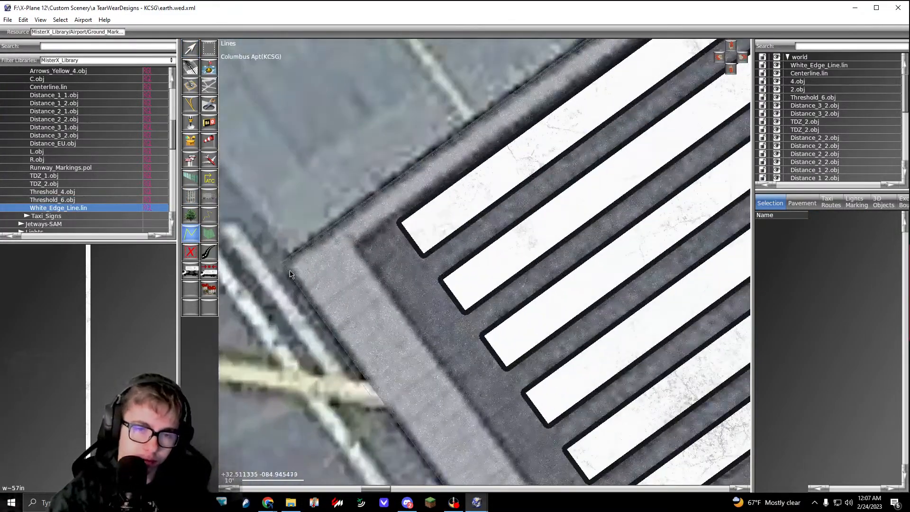
scroll(286, 272, "down", 10)
right_click_drag(617, 53, 327, 280)
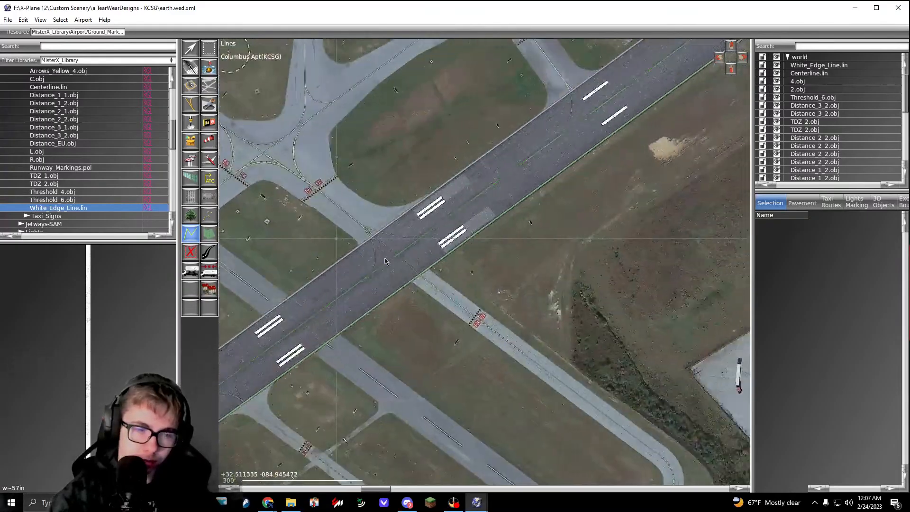
mouse_move(636, 74)
right_mouse_down()
mouse_move(361, 295)
mouse_move(427, 223)
mouse_move(337, 291)
right_mouse_up()
mouse_move(659, 62)
right_mouse_down()
mouse_move(370, 274)
mouse_move(379, 327)
right_mouse_up()
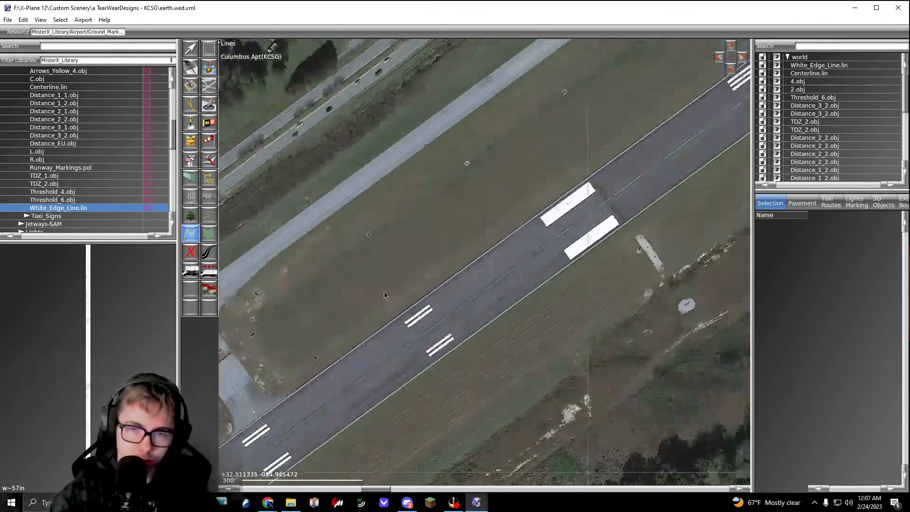
right_click_drag(732, 44, 493, 206)
right_click_drag(688, 139, 506, 232)
scroll(506, 232, "up", 5)
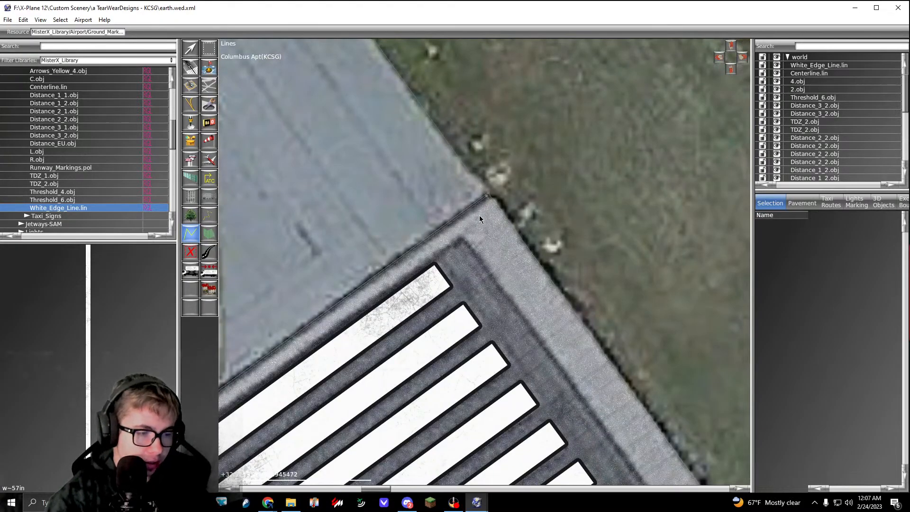
scroll(479, 219, "up", 3)
key("Return")
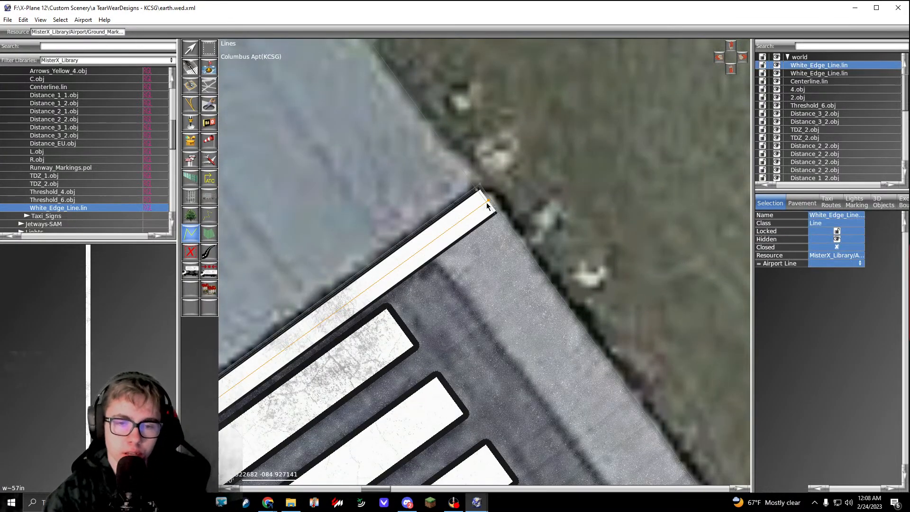
Step: Nudge the end nodes of the northwest edge line onto the pavement corners at both runway ends
key("v")
scroll(490, 204, "down", 5)
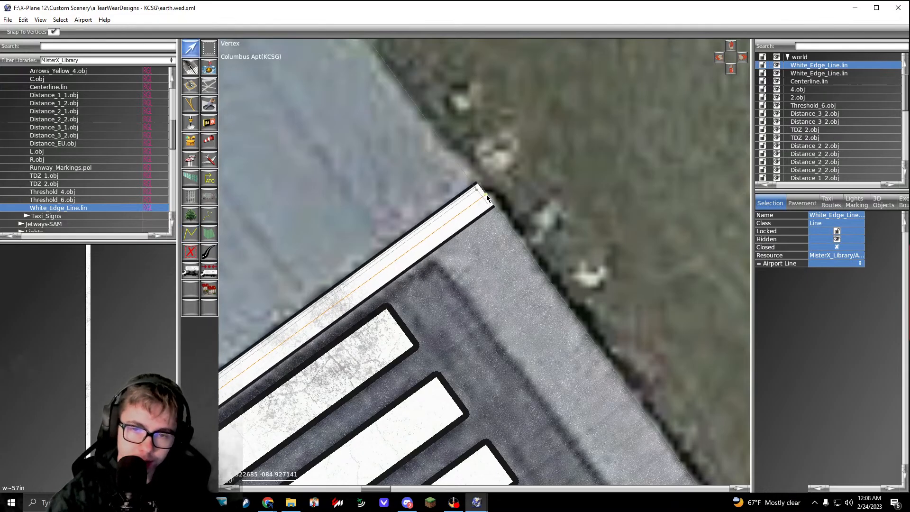
scroll(479, 225, "down", 6)
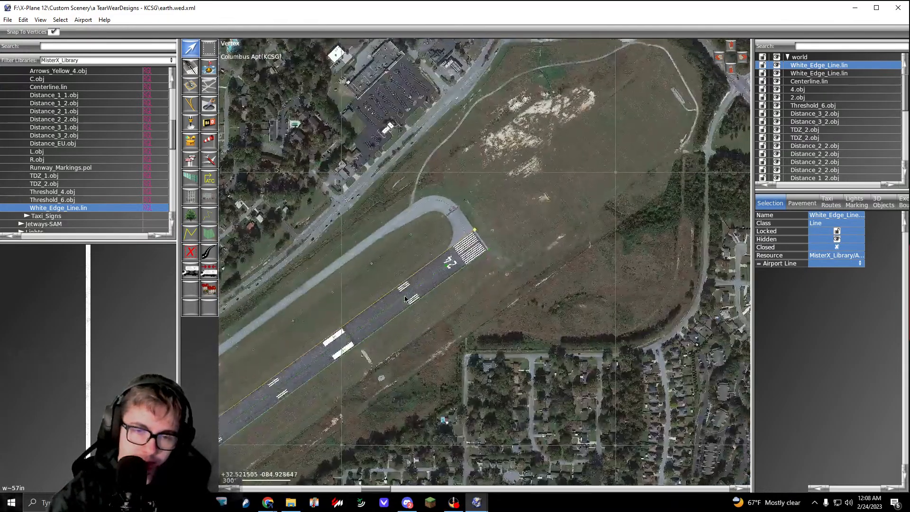
mouse_move(303, 369)
right_mouse_down()
mouse_move(588, 158)
mouse_move(449, 253)
mouse_move(686, 144)
right_mouse_up()
scroll(427, 248, "up", 10)
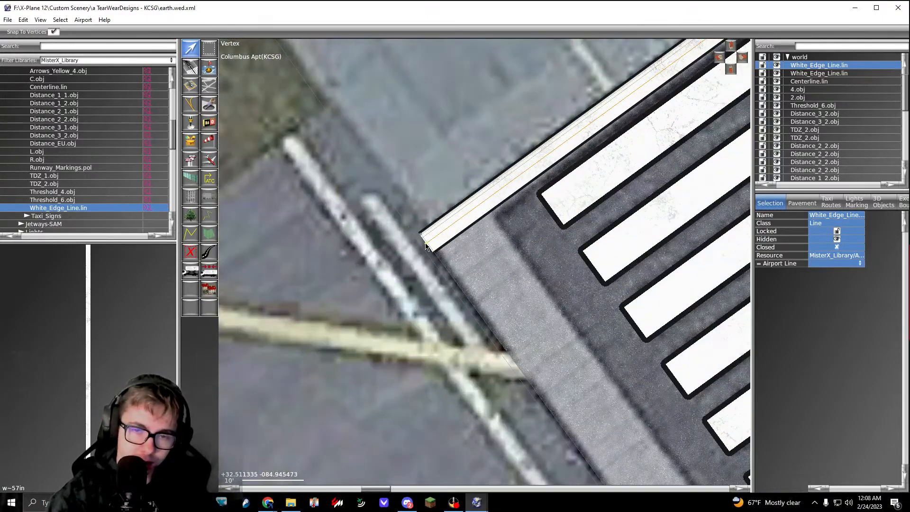
left_click_drag(426, 246, 423, 243)
left_click(438, 274)
scroll(440, 275, "down", 11)
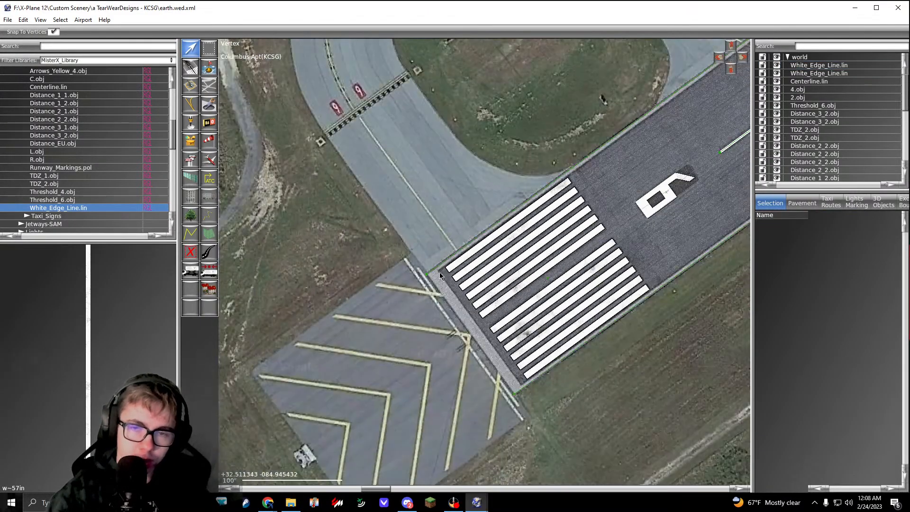
Step: Examine the centerline dashes and edge lines around the large touchdown markings near the runway 6 end
scroll(609, 96, "down", 5)
right_click_drag(635, 98, 488, 258)
right_click_drag(607, 155, 635, 109)
scroll(555, 169, "up", 3)
scroll(555, 170, "up", 1)
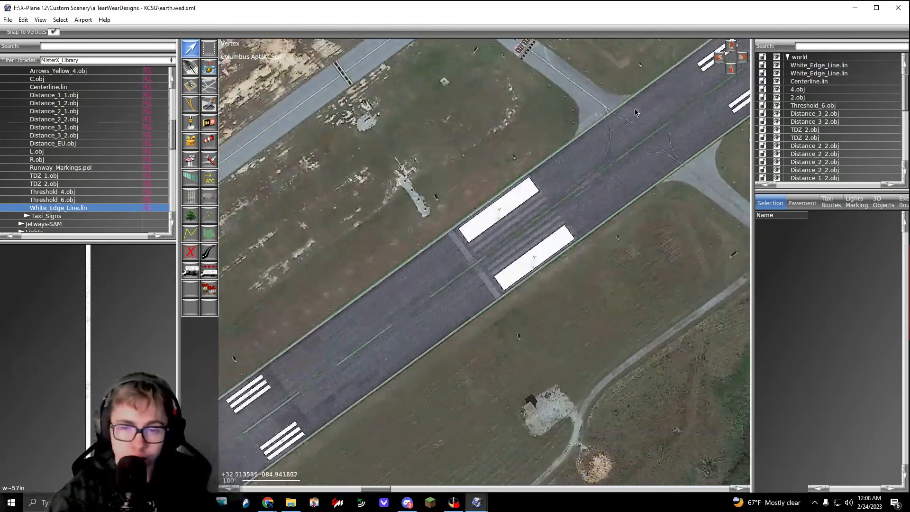
right_click_drag(427, 291, 480, 249)
scroll(522, 224, "up", 6)
scroll(522, 224, "down", 5)
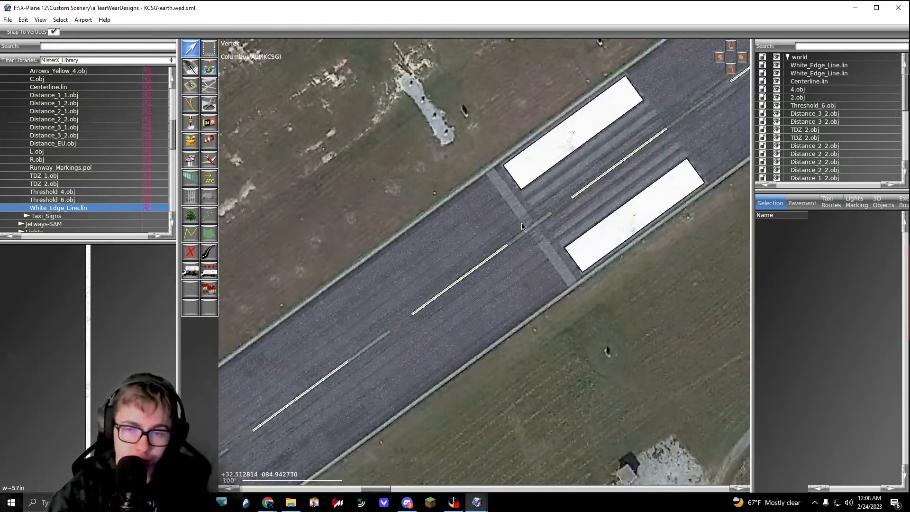
Step: Examine the edge lines, centerline and distance markings northeastward along the runway up to the runway 24 threshold
scroll(546, 219, "down", 3)
right_click_drag(545, 219, 408, 301)
right_click_drag(699, 116, 408, 317)
right_click_drag(635, 156, 422, 309)
right_click_drag(694, 106, 420, 311)
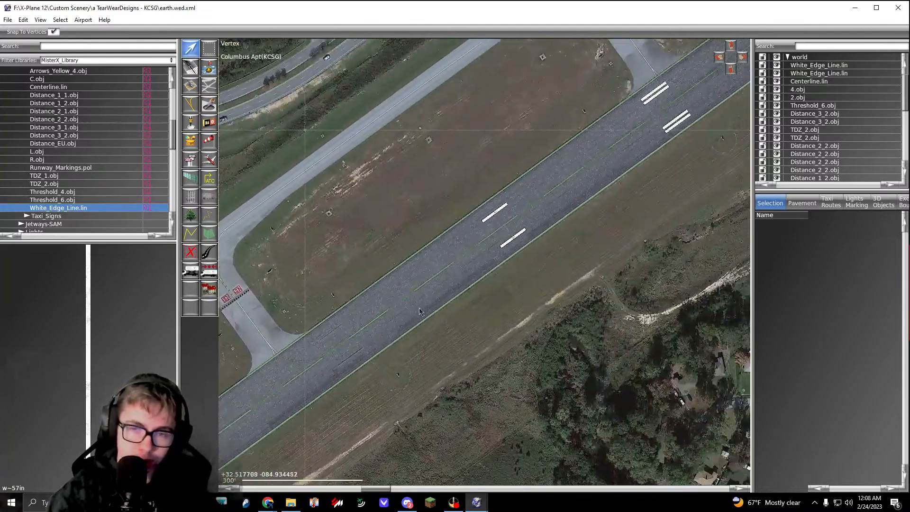
right_click_drag(655, 153, 441, 297)
scroll(522, 213, "up", 6)
scroll(523, 213, "down", 6)
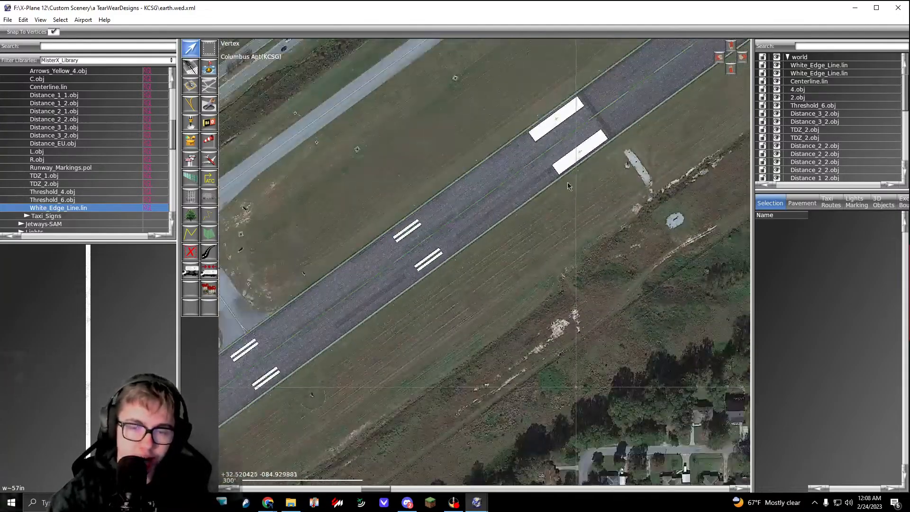
scroll(494, 200, "up", 2)
scroll(494, 200, "up", 2)
right_click_drag(621, 116, 427, 277)
scroll(495, 214, "down", 5)
right_click_drag(568, 171, 413, 284)
scroll(459, 230, "up", 6)
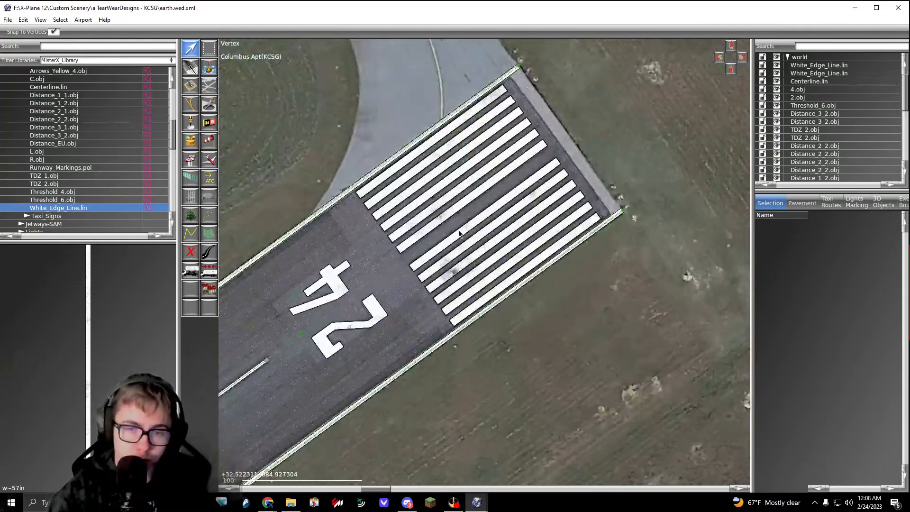
Step: Preview Runway_Markings.pol, 4.obj and White_Edge_Line.lin in the MisterX library while checking the runway 24 threshold area
left_click(102, 169)
right_click_drag(422, 248, 430, 263)
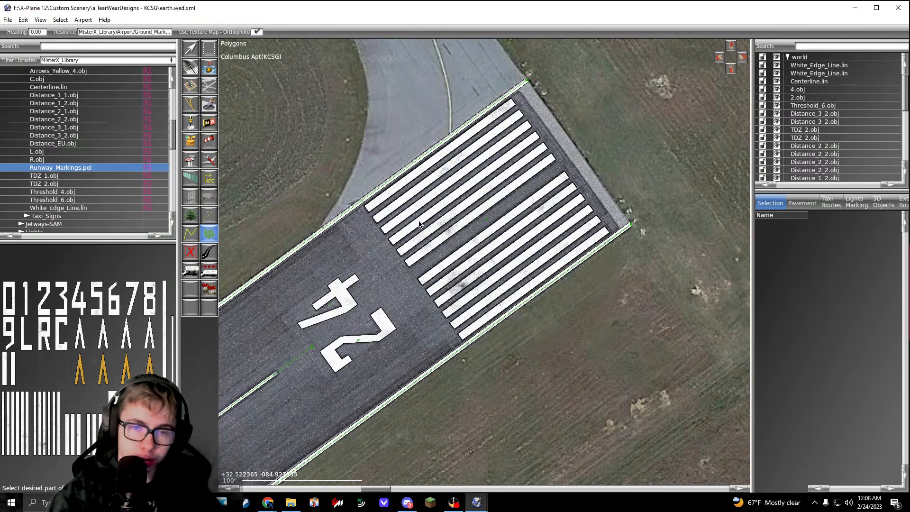
key("v")
right_click_drag(371, 279, 439, 204)
left_click(91, 208)
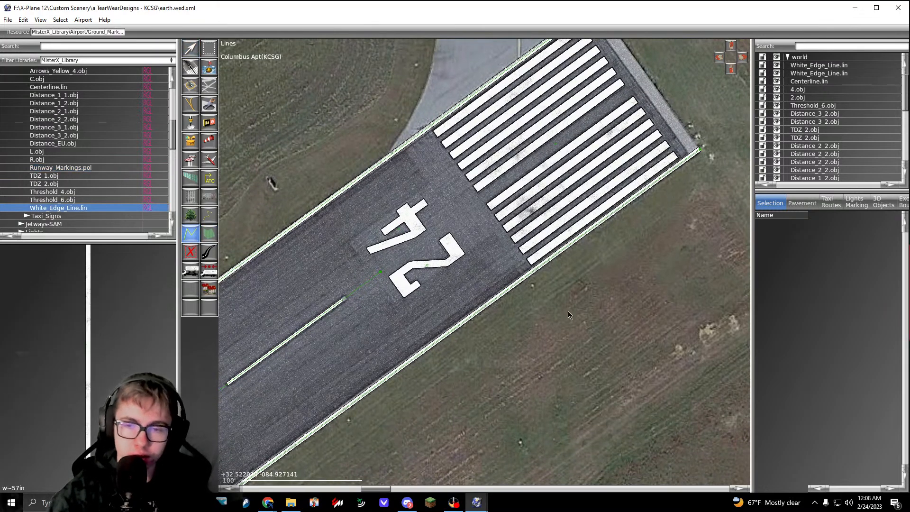
scroll(114, 153, "up", 5)
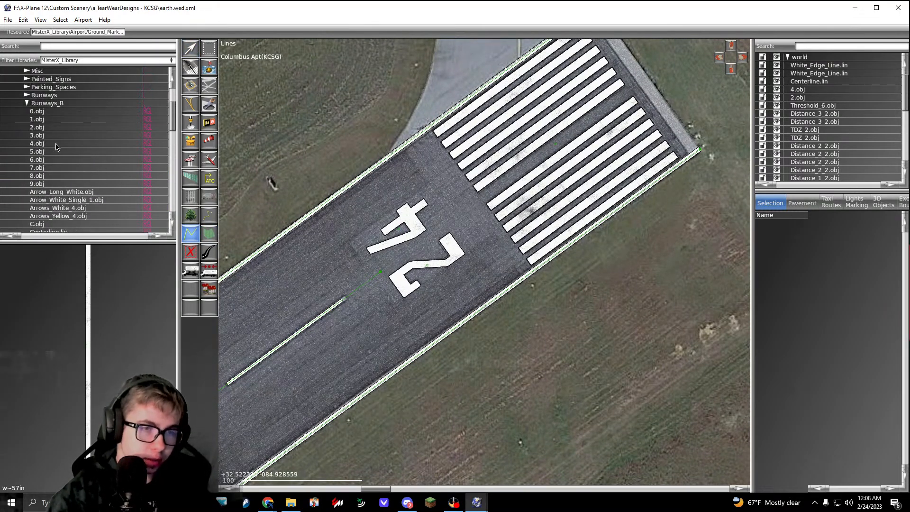
left_click(58, 146)
scroll(86, 216, "down", 3)
scroll(60, 189, "down", 3)
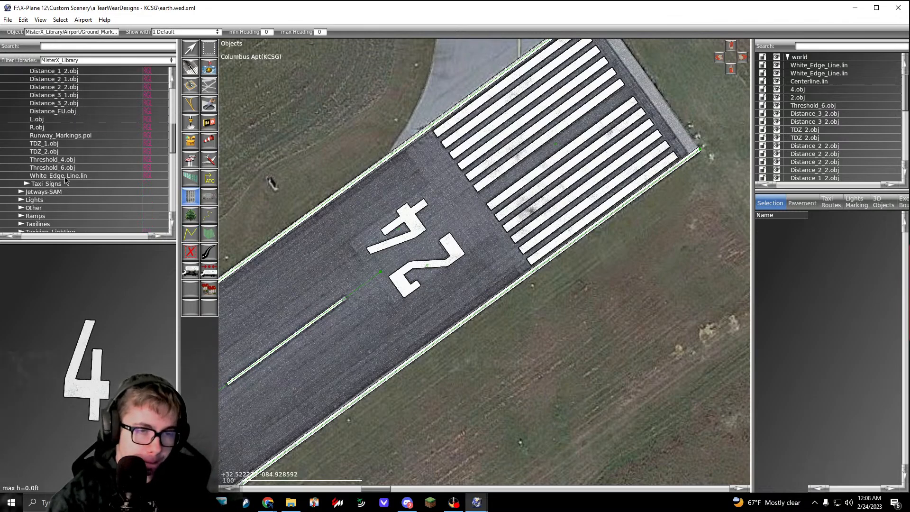
left_click(65, 178)
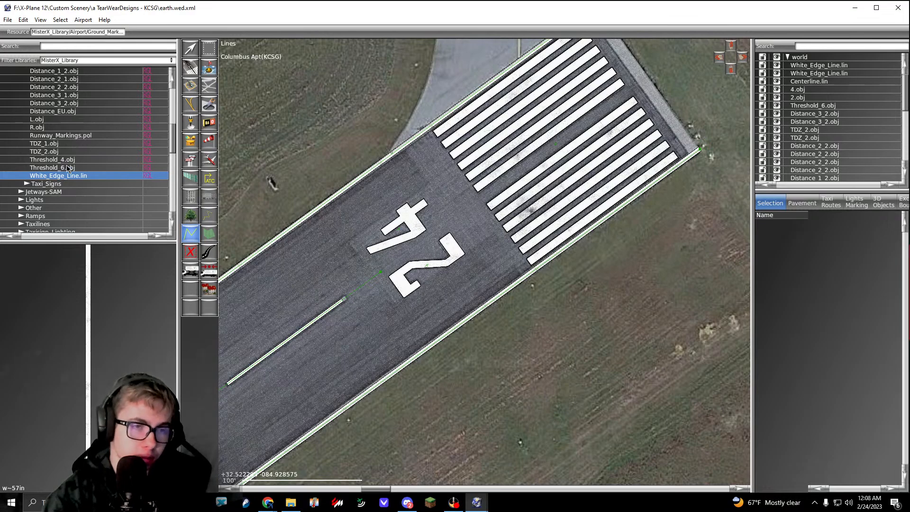
Step: Draw a four-corner Runway_Markings.pol polygon over the pale threshold bar across the runway 24 end, between the two edge lines
scroll(68, 168, "up", 2)
left_click(72, 167)
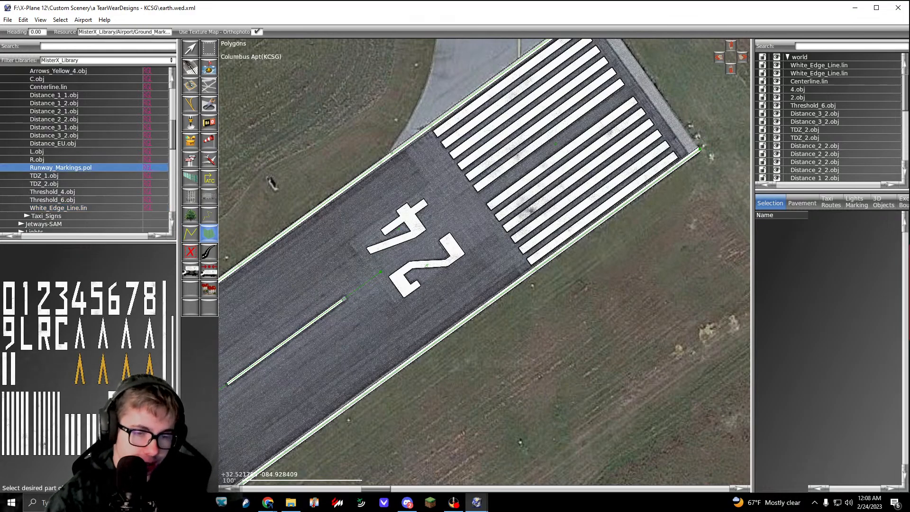
right_click_drag(493, 143, 392, 226)
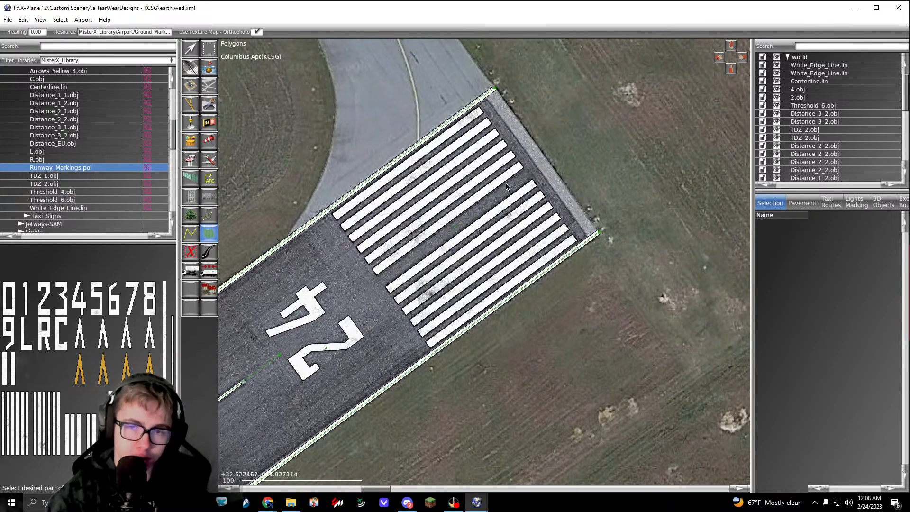
scroll(501, 109, "up", 2)
scroll(575, 205, "up", 2)
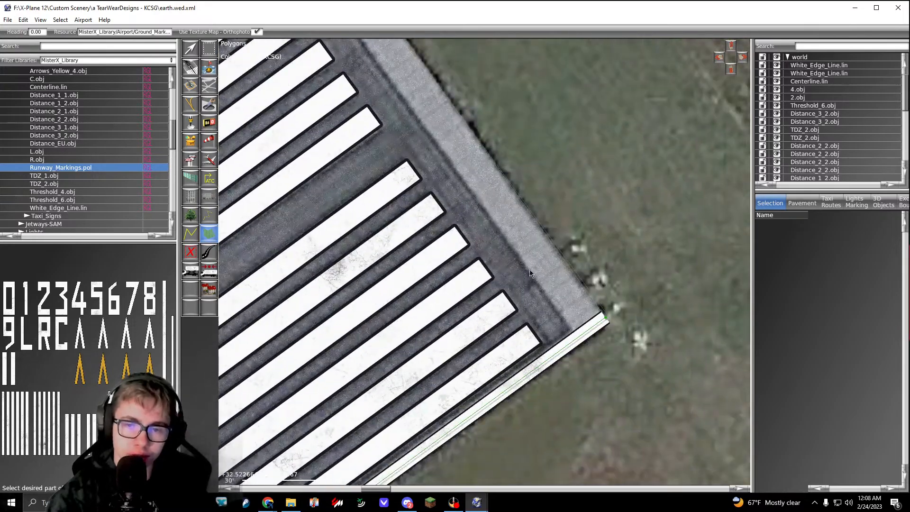
left_click(605, 317)
left_click_drag(611, 313, 601, 311)
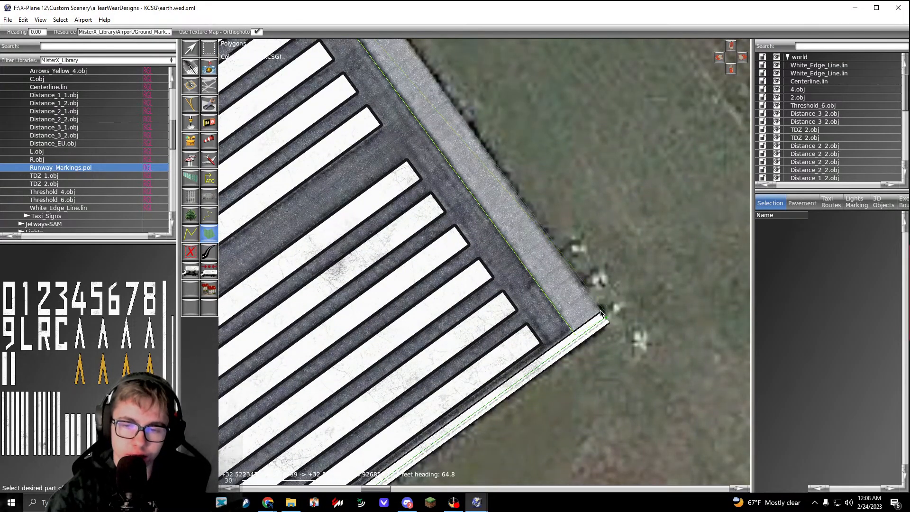
right_click_drag(533, 187, 615, 340)
right_click_drag(381, 46, 428, 98)
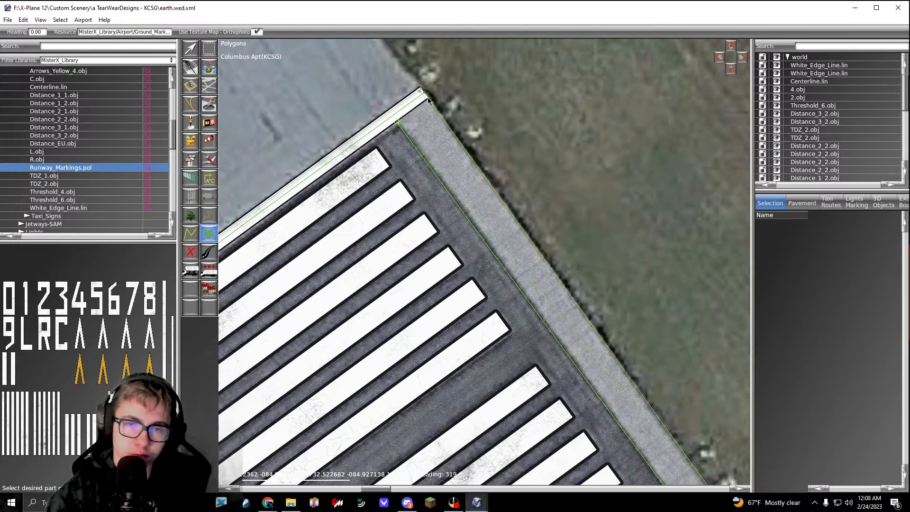
left_click(427, 100)
key("v")
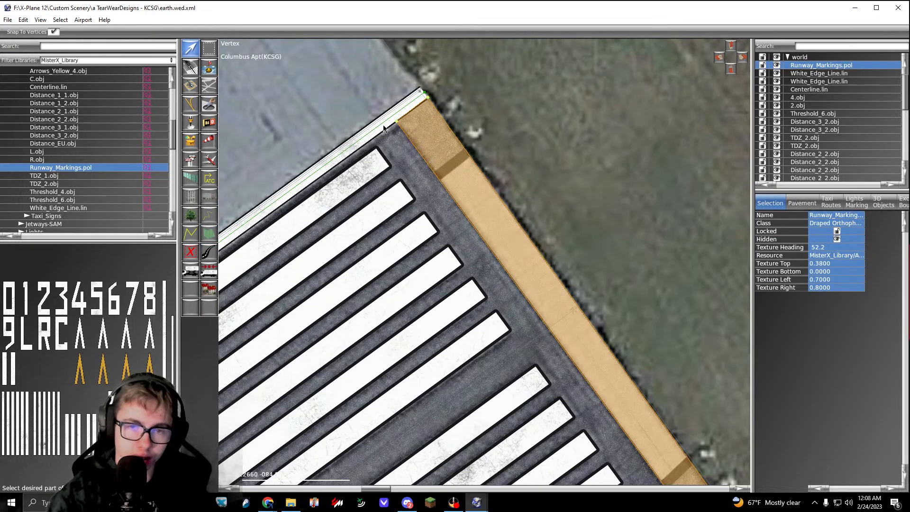
Step: Rearrange the threshold bar polygon's corners to rotate its texture lengthwise, placing two of them at the northwest edge line
left_click_drag(395, 121, 434, 221)
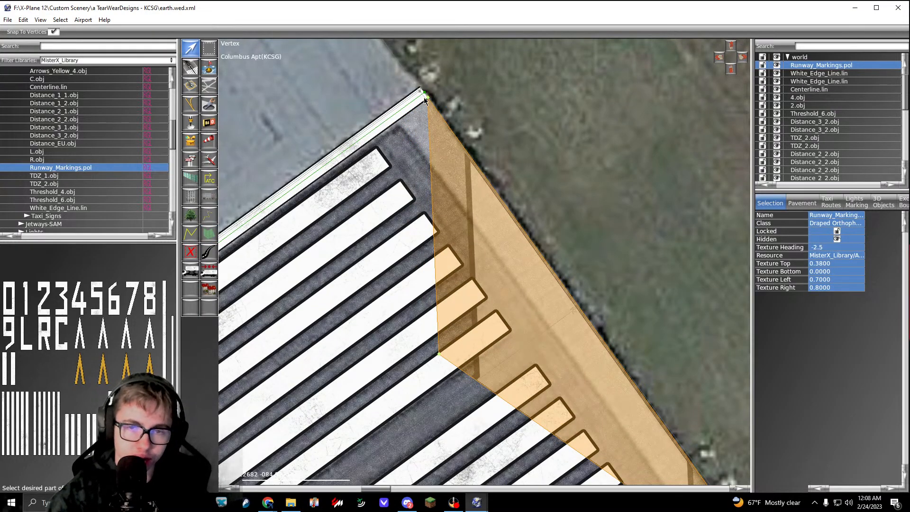
left_click_drag(427, 99, 312, 149)
right_click_drag(659, 424, 539, 359)
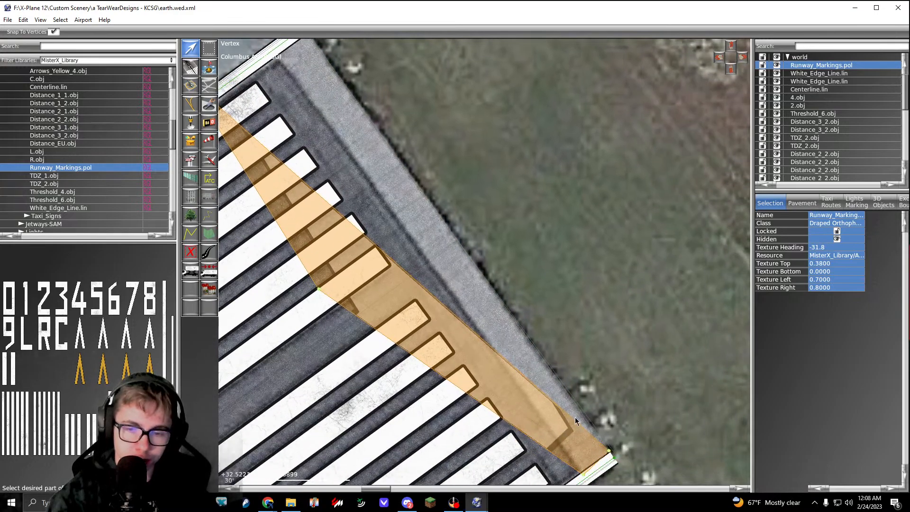
left_click_drag(610, 454, 317, 60)
right_click_drag(317, 61, 446, 148)
right_click_drag(462, 157, 494, 171)
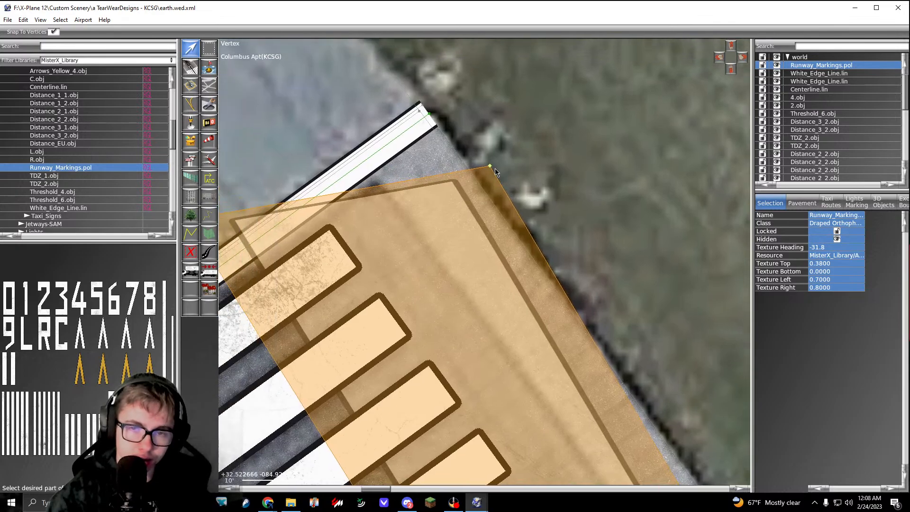
left_click_drag(491, 166, 467, 105)
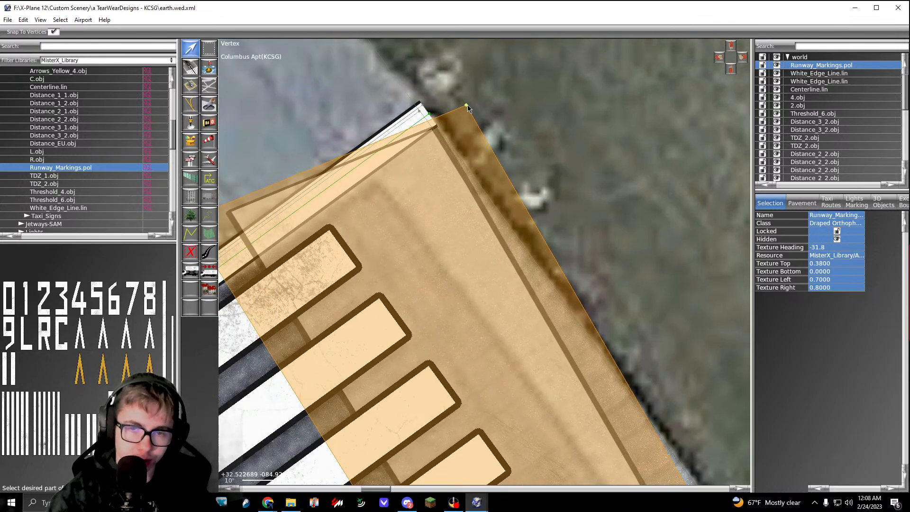
right_click_drag(309, 196, 484, 145)
left_click_drag(362, 169, 530, 131)
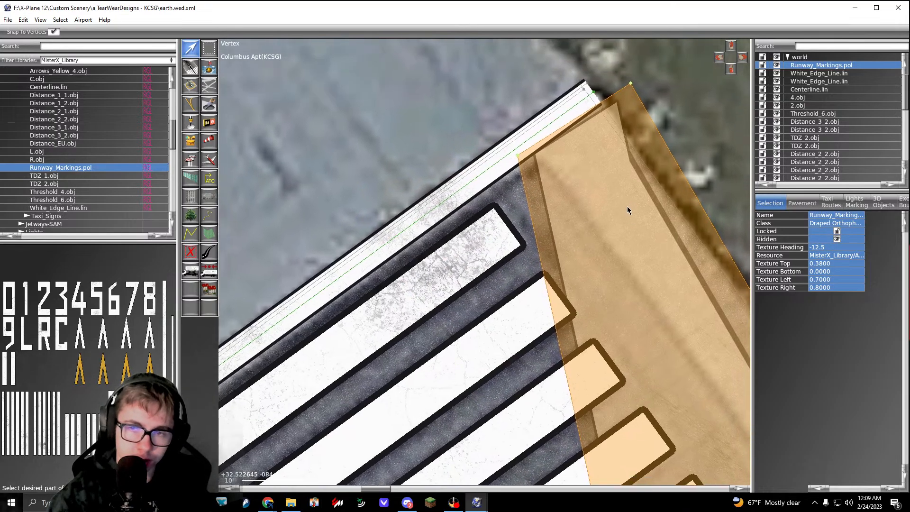
scroll(632, 92, "up", 3)
left_click_drag(628, 60, 590, 70)
scroll(623, 182, "down", 5)
Step: Move the other two corners of the threshold bar polygon onto the southeast edge line, squaring that end with the line
right_click_drag(706, 398, 527, 142)
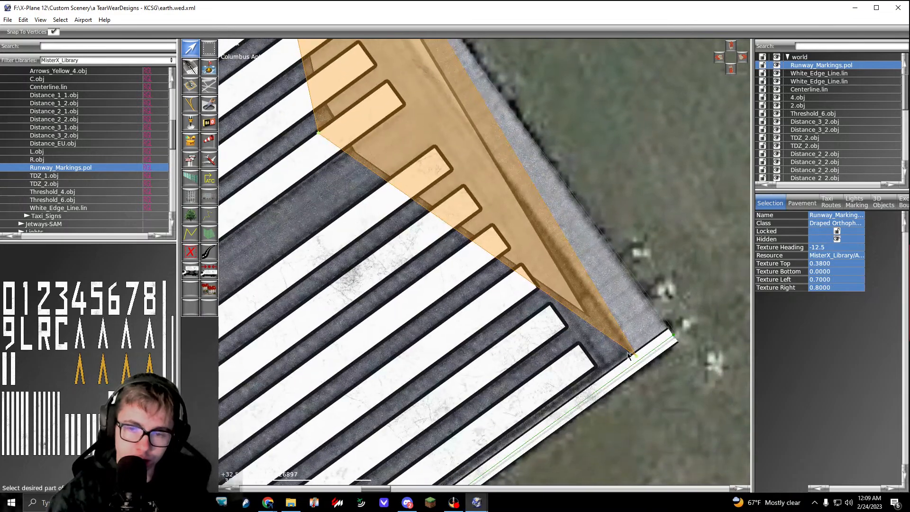
left_click_drag(636, 358, 726, 369)
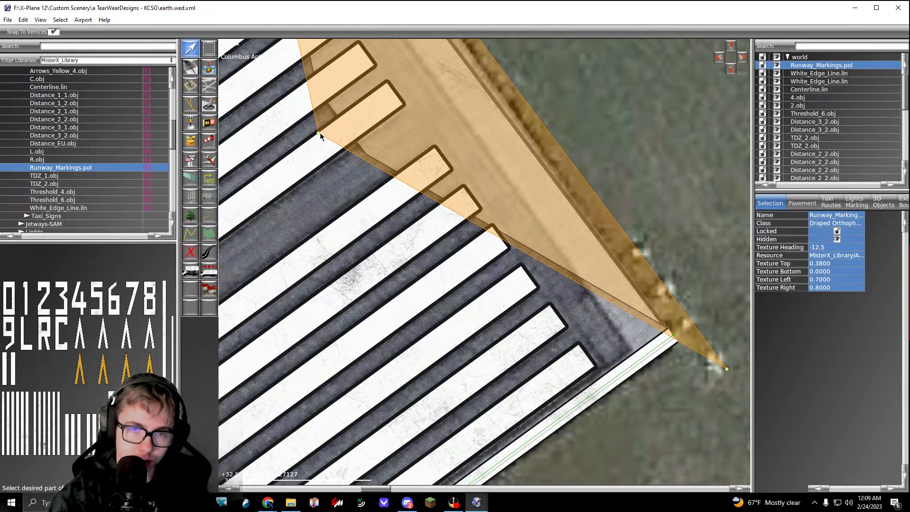
left_click_drag(320, 134, 634, 372)
scroll(620, 346, "up", 4)
right_click_drag(696, 375, 487, 351)
left_click_drag(638, 367, 564, 308)
left_click(592, 355)
scroll(530, 292, "up", 6)
right_click_drag(564, 308, 649, 262)
right_click_drag(591, 264, 710, 190)
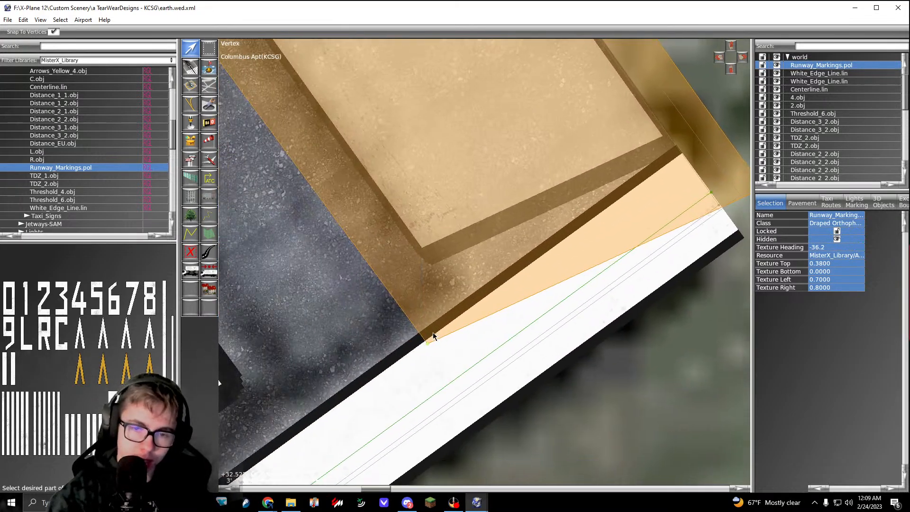
left_click_drag(427, 349, 457, 398)
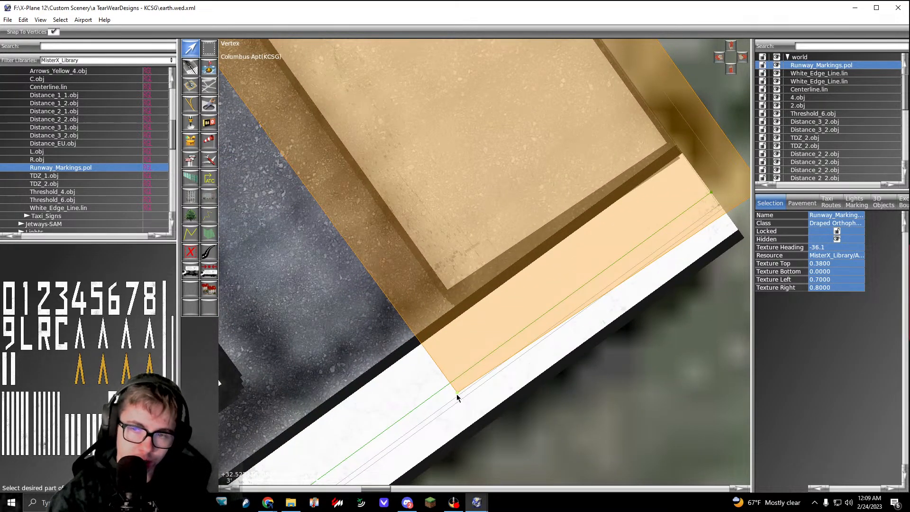
right_click_drag(536, 340, 419, 364)
left_click_drag(645, 211, 644, 206)
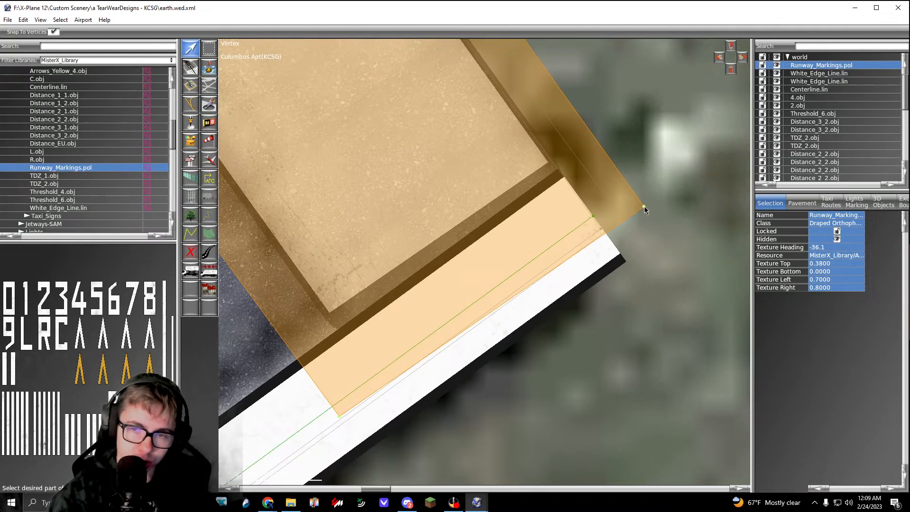
Step: Fine-tune the threshold bar polygon's northwest corners so that end runs parallel to the edge line
scroll(644, 206, "down", 7)
right_click_drag(535, 142, 626, 335)
right_click_drag(488, 109, 612, 394)
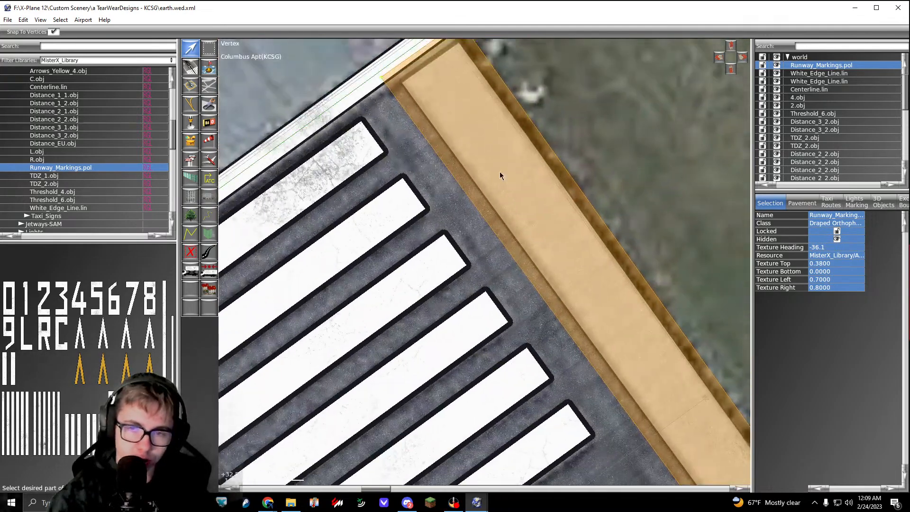
right_click_drag(499, 174, 639, 240)
scroll(524, 145, "up", 3)
mouse_move(515, 151)
left_mouse_down()
mouse_move(503, 146)
mouse_move(510, 138)
left_mouse_up()
scroll(509, 138, "down", 6)
Step: Nudge the inner southeast corner of the threshold bar polygon along the edge line to straighten the bar
right_click_drag(636, 325, 446, 135)
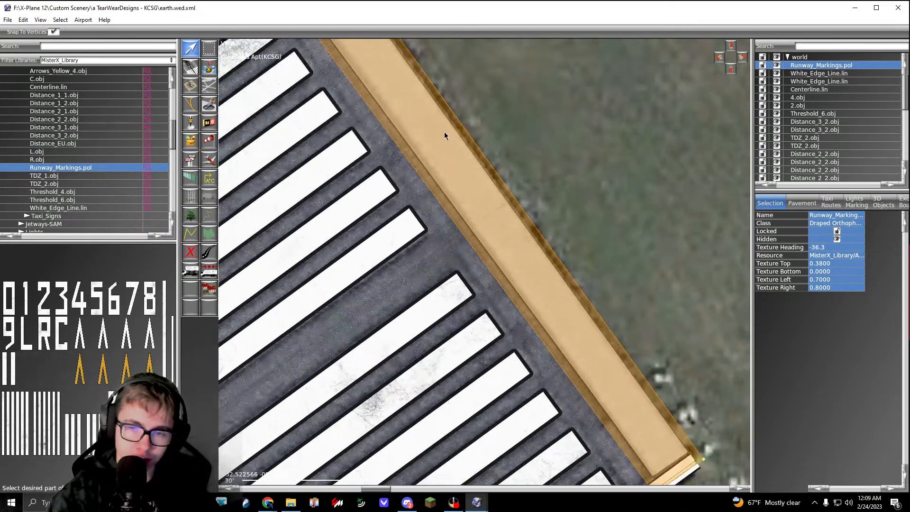
right_click_drag(699, 426, 579, 283)
scroll(582, 327, "up", 7)
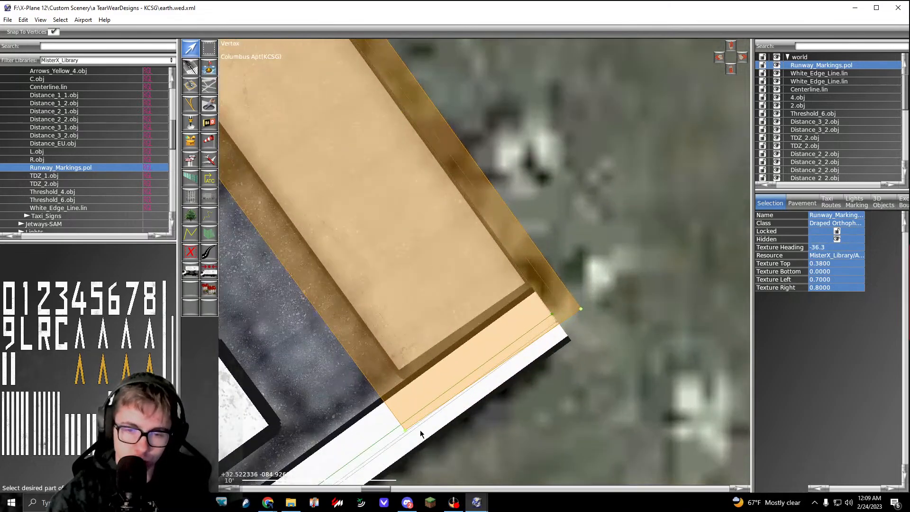
left_click_drag(404, 430, 394, 436)
Step: Duplicate the threshold bar polygon and move the copy across the runway 6 end, in front of the threshold stripes
scroll(394, 436, "down", 7)
right_click_drag(420, 364, 602, 392)
right_click_drag(510, 325, 611, 420)
right_click_drag(515, 281, 585, 346)
left_click(582, 203)
left_click(514, 246)
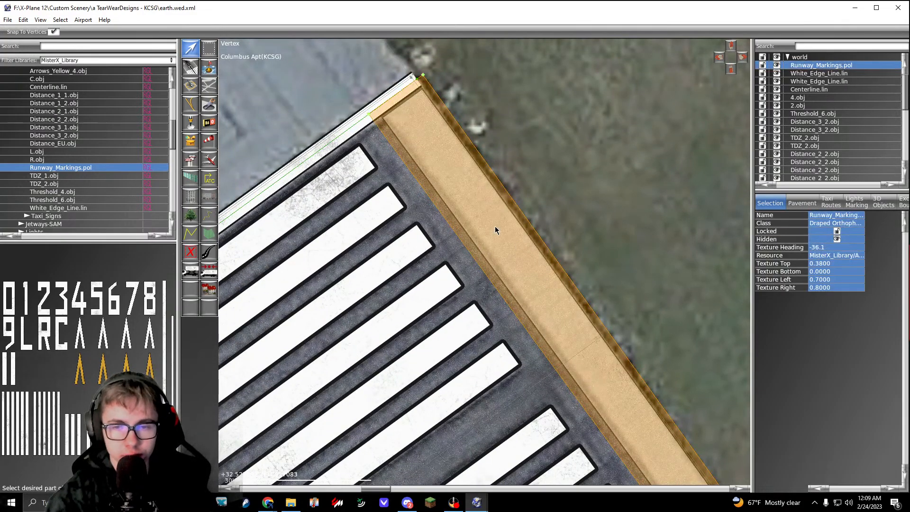
scroll(502, 206, "down", 10)
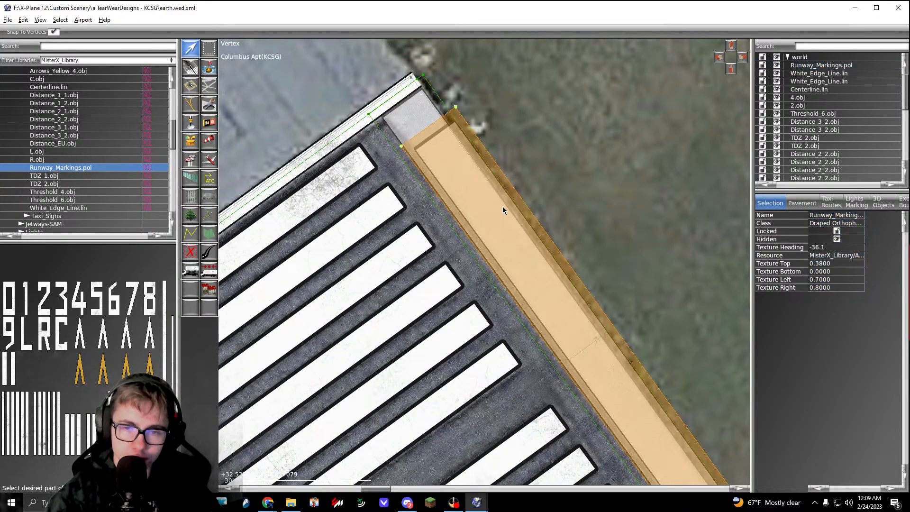
scroll(502, 206, "down", 4)
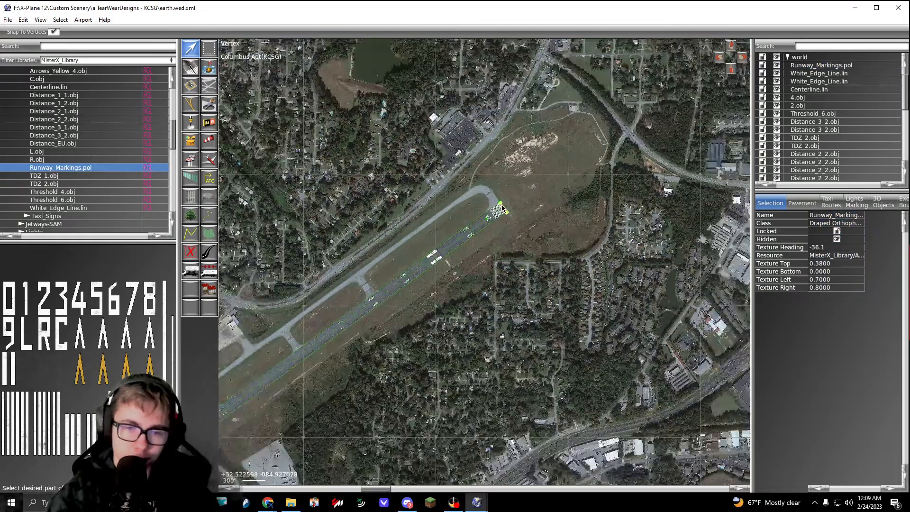
scroll(267, 383, "up", 15)
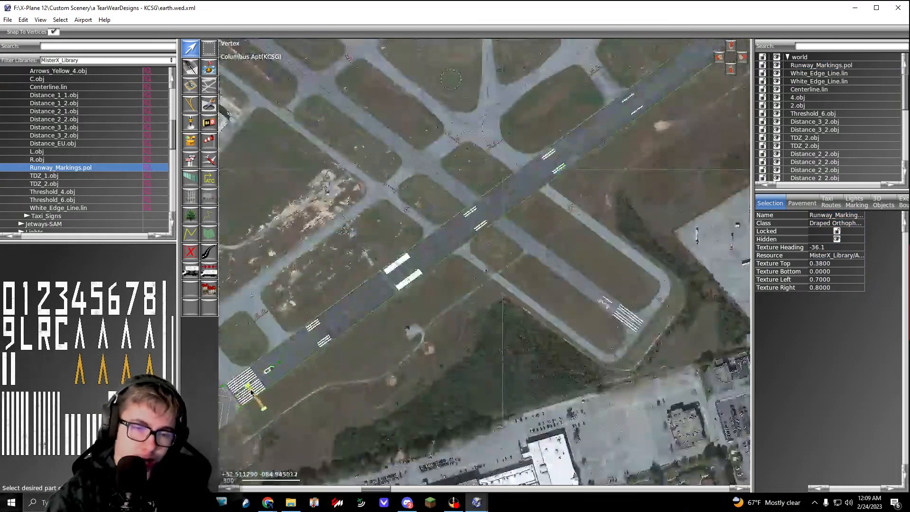
key("ctrl+d")
left_click_drag(519, 224, 292, 226)
right_click_drag(294, 226, 457, 225)
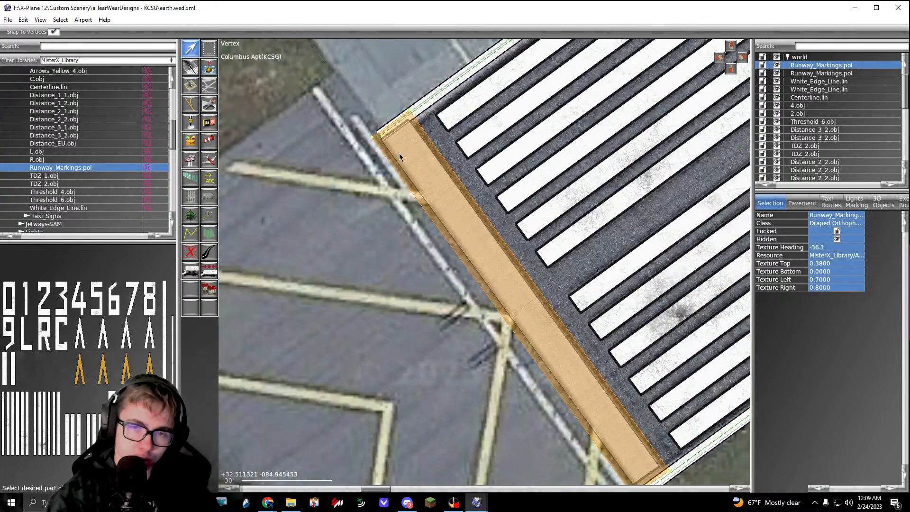
Step: Align the copied threshold bar with the edge lines at its northwest and southeast ends at runway 6
scroll(399, 153, "up", 6)
right_click_drag(403, 157, 406, 175)
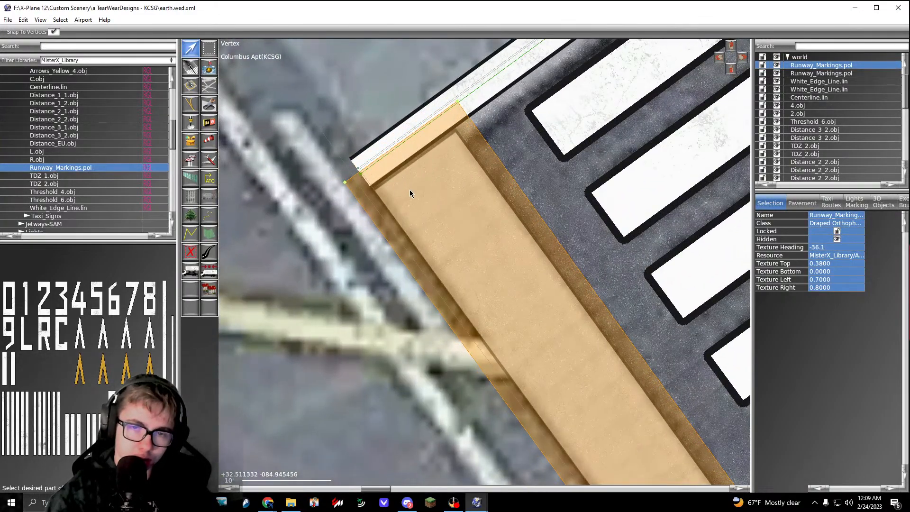
right_click_drag(604, 423, 407, 142)
right_click_drag(616, 424, 408, 122)
scroll(530, 315, "up", 6)
left_click_drag(514, 311, 530, 322)
left_click(579, 377)
Step: Examine the centerline, edge lines, touchdown and distance markings along the whole runway
scroll(582, 362, "down", 16)
right_click_drag(582, 363, 385, 456)
right_click_drag(612, 228, 380, 326)
scroll(516, 250, "up", 4)
scroll(507, 244, "down", 7)
scroll(467, 226, "up", 4)
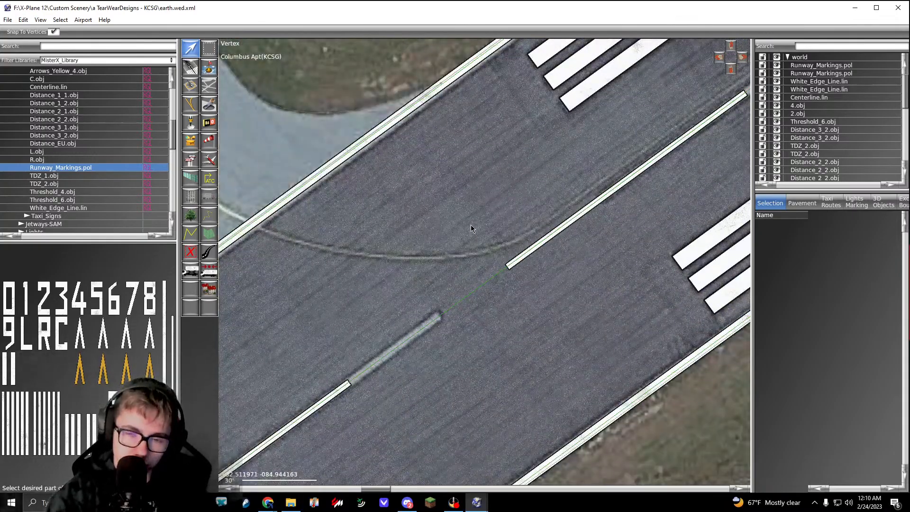
scroll(473, 225, "down", 8)
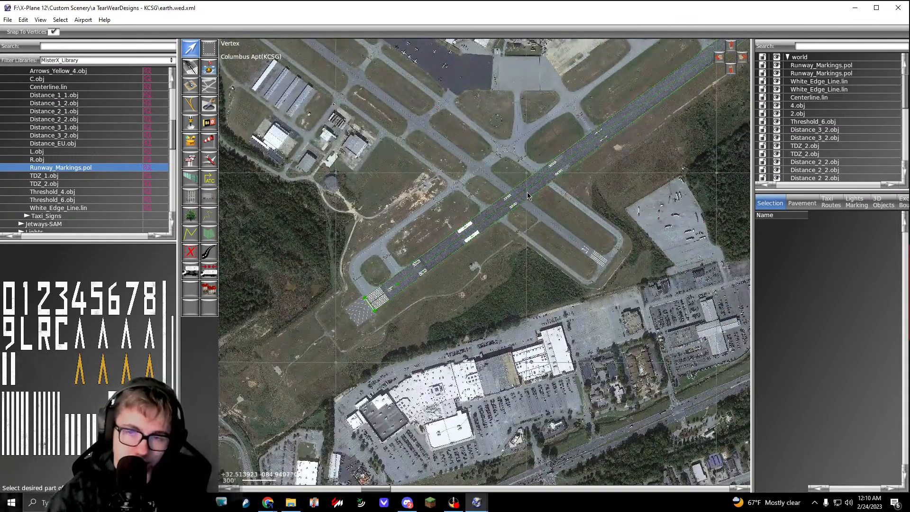
right_click_drag(559, 180, 441, 274)
scroll(545, 178, "up", 4)
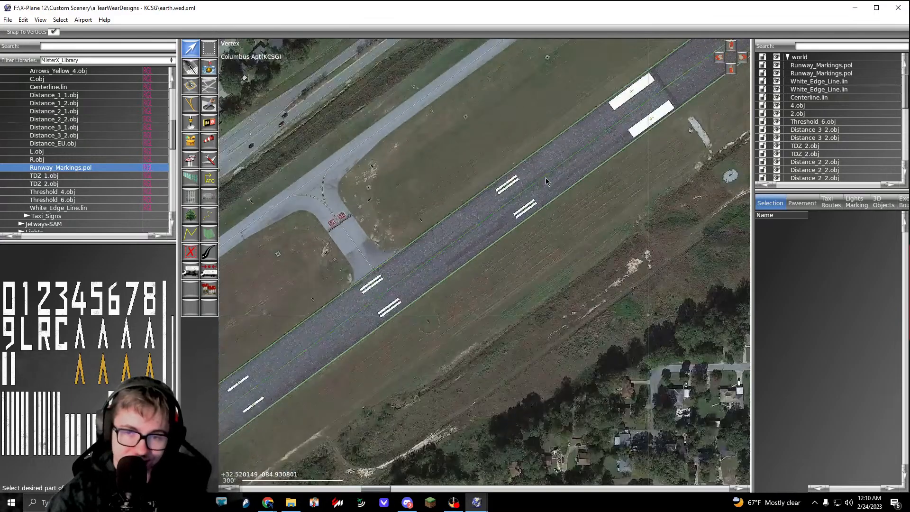
scroll(544, 177, "down", 4)
right_click_drag(327, 398, 481, 286)
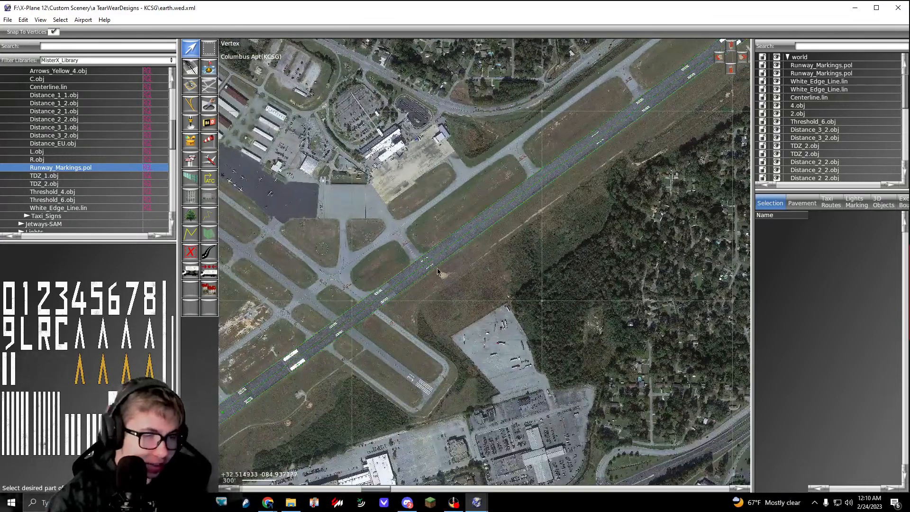
Step: Search the MisterX library for "skid" and preview the skid mark assets, including Skid_Marks_Corner.pol and Skid_Marks_Runway_30m.lin
left_click(74, 47)
type("skid")
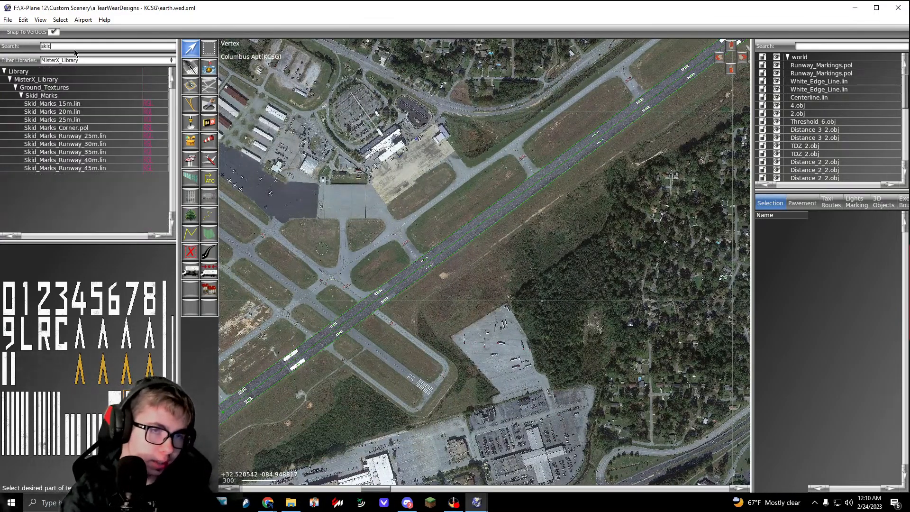
left_click(70, 122)
key("Down")
key("Down")
key("Down")
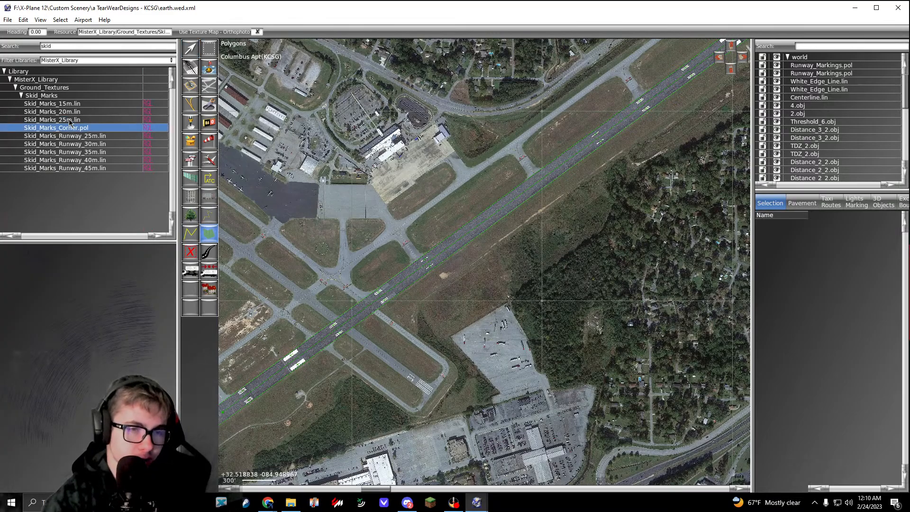
right_click_drag(337, 246, 376, 207)
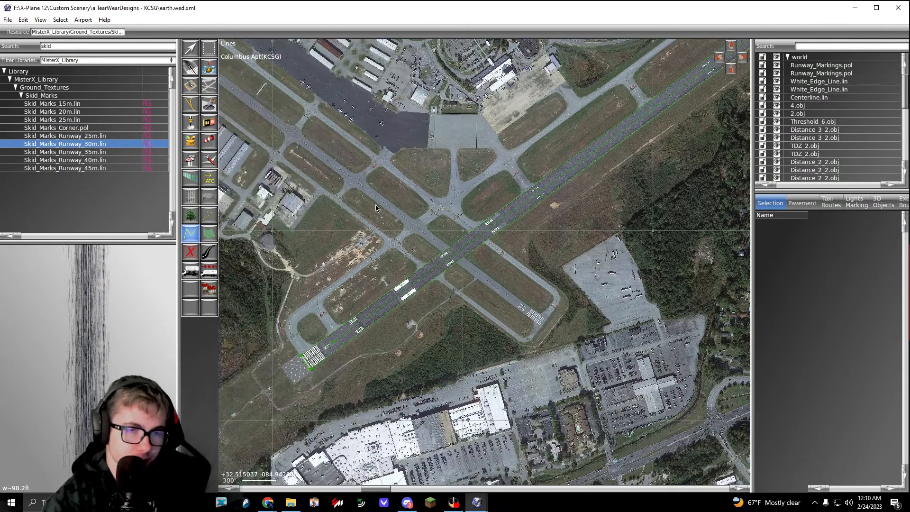
left_click(70, 112)
key("Down")
left_click(83, 145)
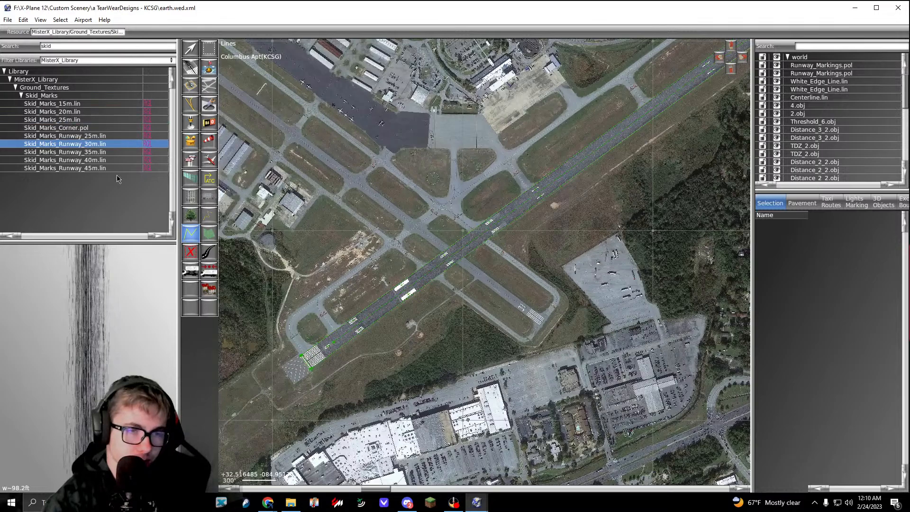
Step: Try a Skid_Marks_25m.lin line along the runway pavement just southwest of the aiming point markings, then undo it
right_click_drag(346, 293, 455, 212)
scroll(541, 206, "up", 6)
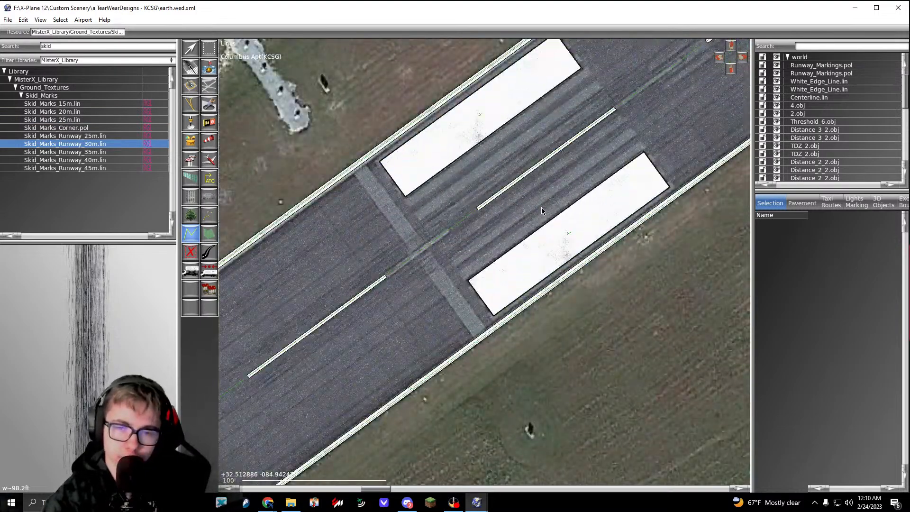
key("Up")
key("Up")
key("Up")
key("Up")
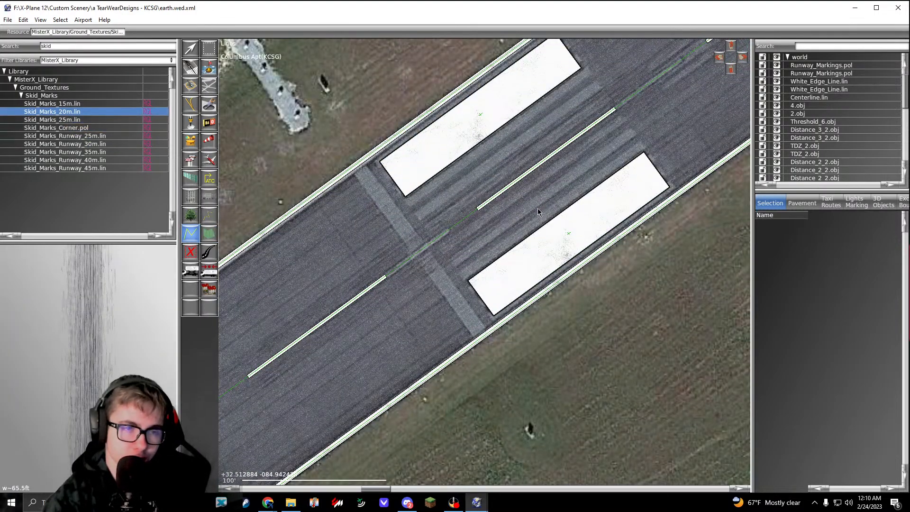
key("Down")
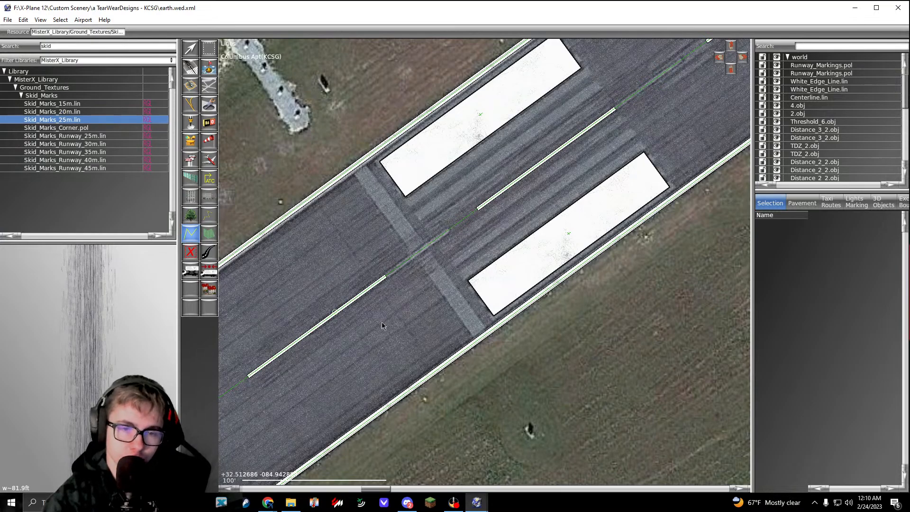
right_click_drag(384, 325, 414, 277)
left_click(533, 179)
key("Return")
key("ctrl+z")
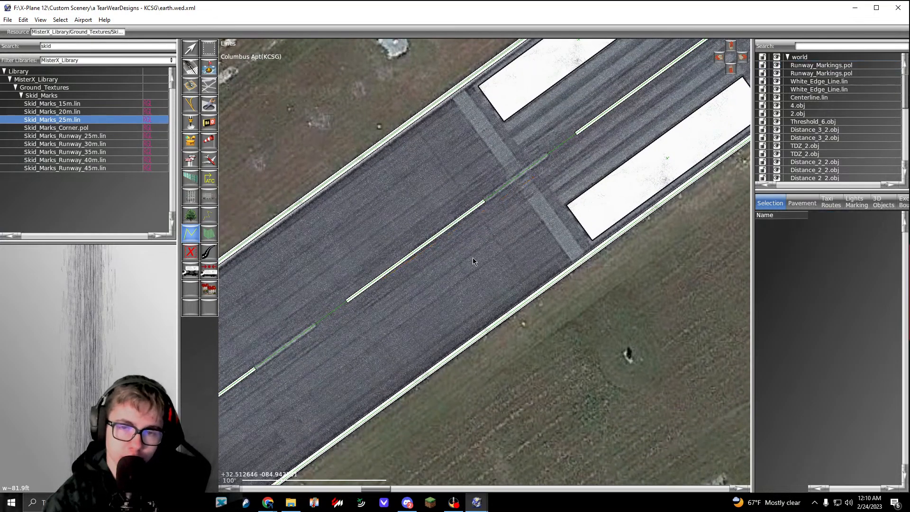
Step: Try a Skid_Marks_20m.lin line at the same spot beside the centerline and undo it
key("Up")
left_click(443, 260)
left_click(579, 151)
key("Return")
key("ctrl+z")
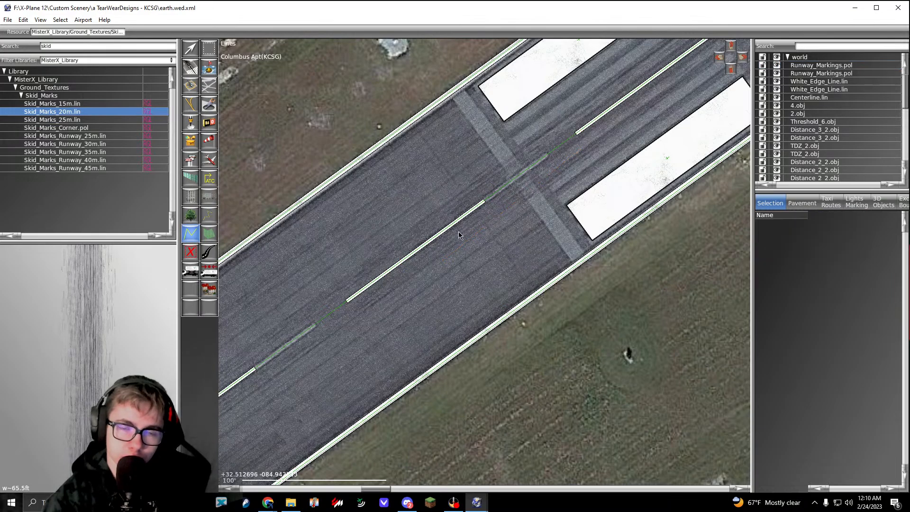
Step: Try Skid_Marks_Runway_40m.lin and Skid_Marks_Runway_35m.lin lines running up to the aiming point markings, undoing each one
left_click(65, 160)
left_click(615, 95)
key("Return")
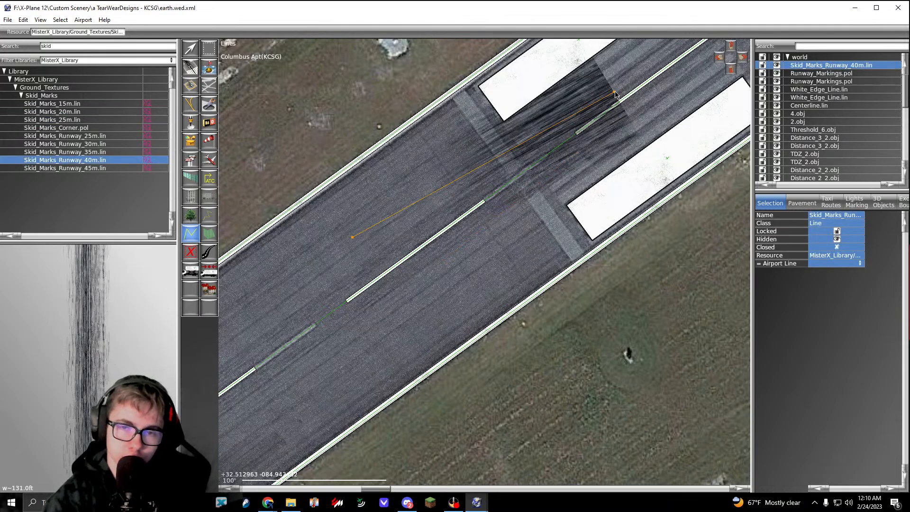
key("ctrl+z")
key("Up")
left_click(354, 300)
left_click(566, 142)
key("Return")
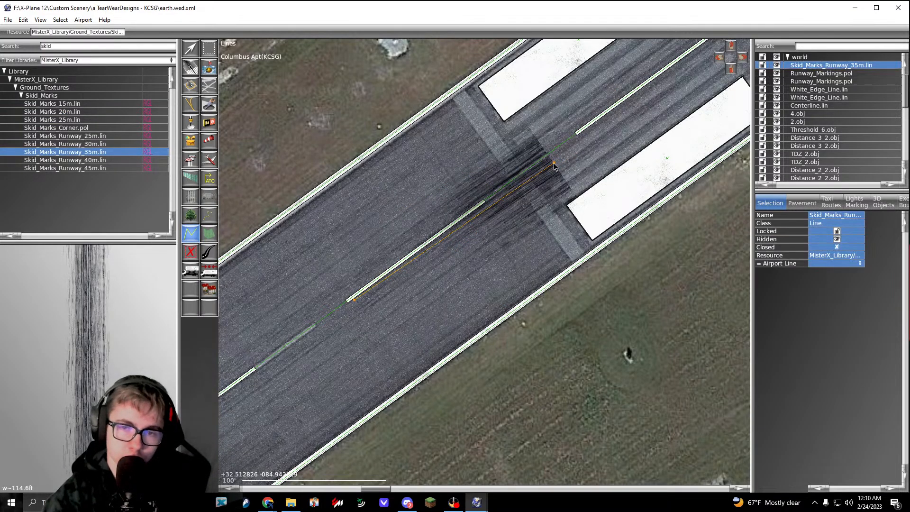
key("ctrl+z")
Step: Try a Skid_Marks_Runway_30m.lin line along the centerline toward the aiming point markings and undo it
key("Up")
left_click(373, 289)
left_click(594, 126)
key("Return")
key("ctrl+z")
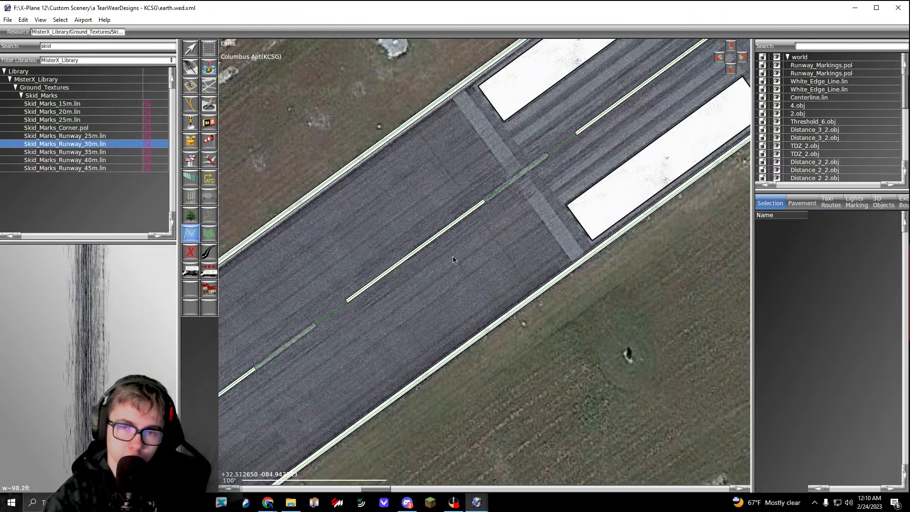
Step: Try a Skid_Marks_25m.lin line about 1285 ft long on the centerline through the aiming point markings, then remove it
left_click(348, 304)
scroll(348, 304, "down", 2)
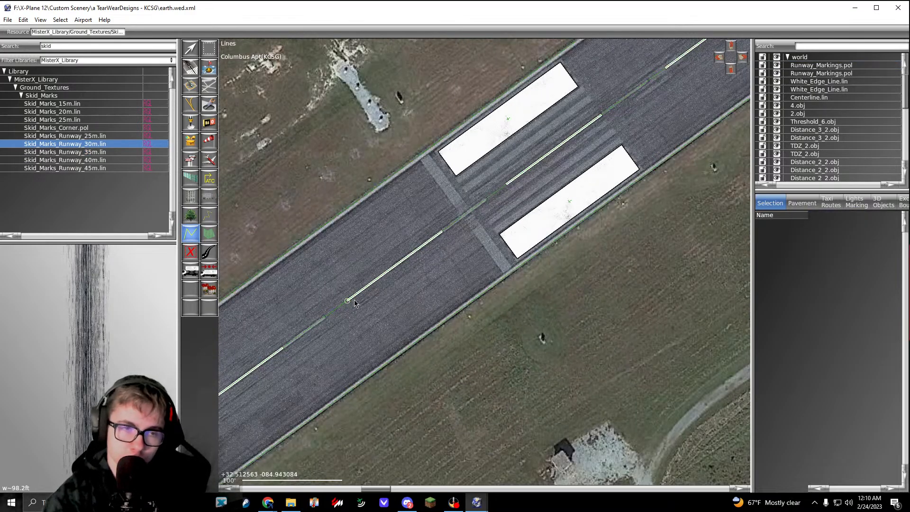
left_click(42, 120)
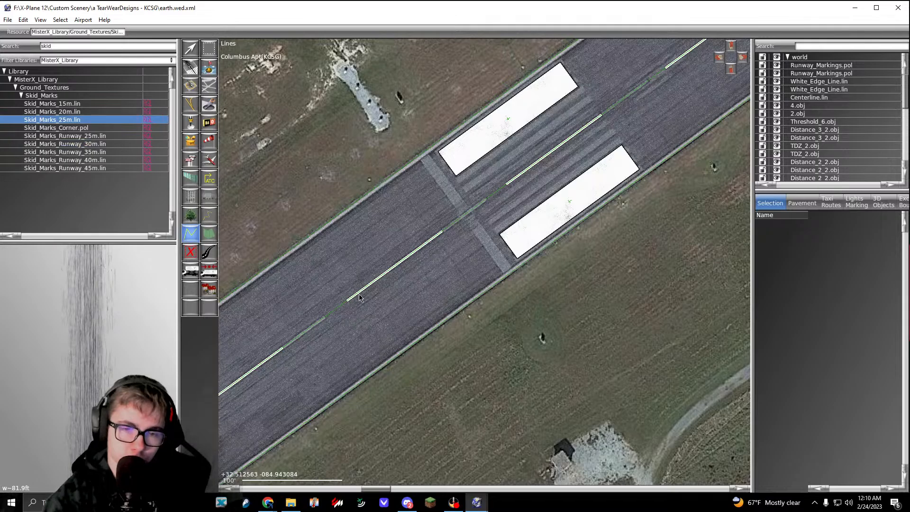
scroll(410, 267, "down", 2)
scroll(436, 257, "up", 5)
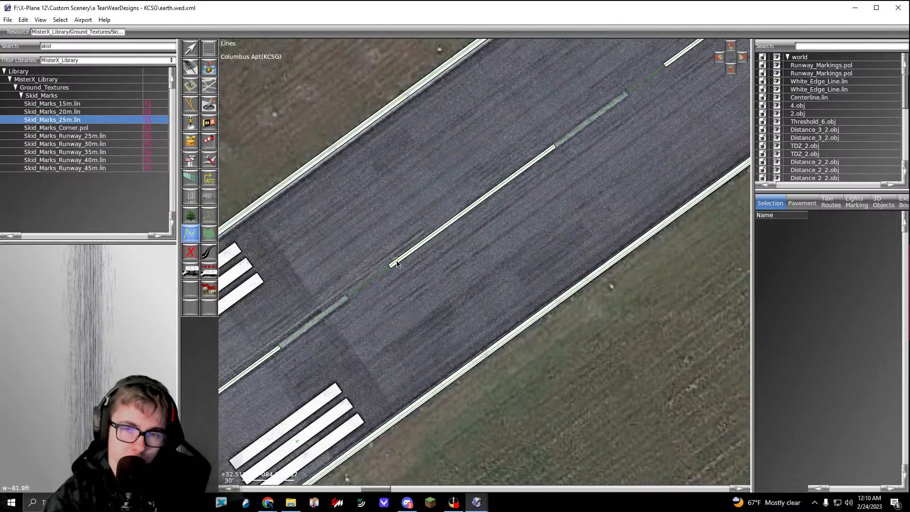
scroll(397, 264, "down", 4)
scroll(439, 250, "up", 3)
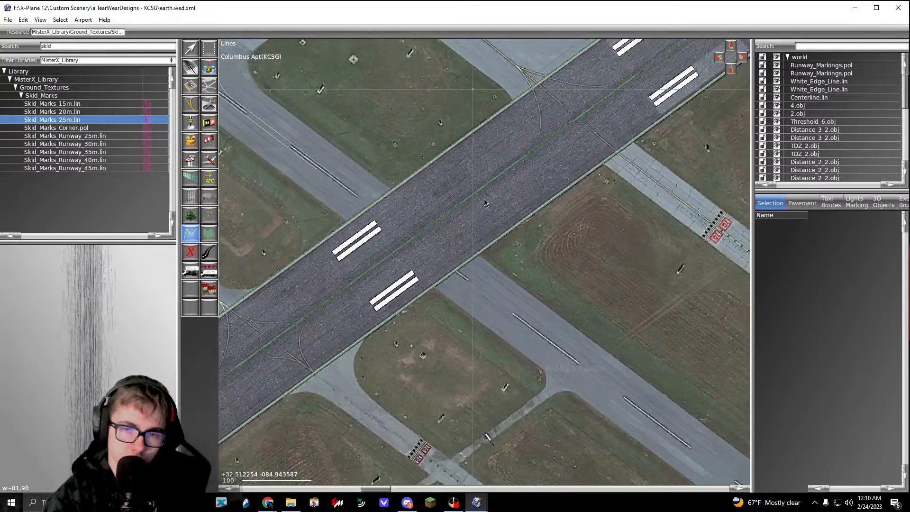
scroll(484, 202, "up", 3)
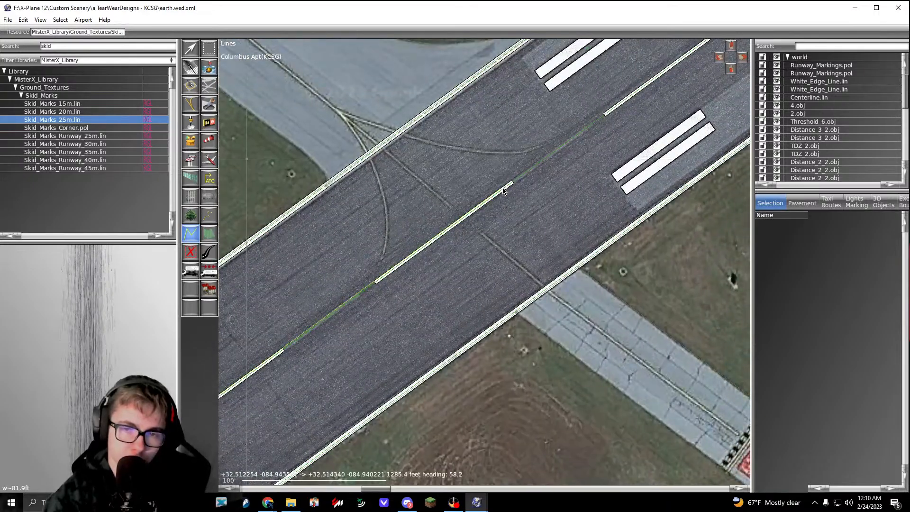
left_click(502, 187)
key("Return")
right_click_drag(332, 348, 636, 107)
right_click_drag(237, 379, 582, 140)
right_click_drag(395, 259, 404, 276)
scroll(497, 202, "down", 5)
scroll(497, 202, "down", 1)
key("Delete")
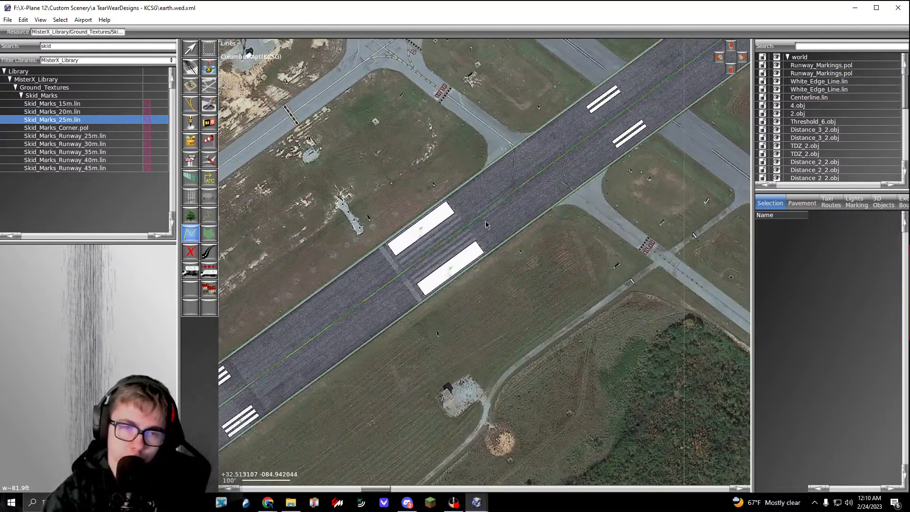
Step: Draw a Skid_Marks_Runway_25m.lin line along the centerline, from southwest of the aiming point markings to beyond the two-stripe markings
left_click(106, 145)
key("Up")
scroll(324, 330, "up", 5)
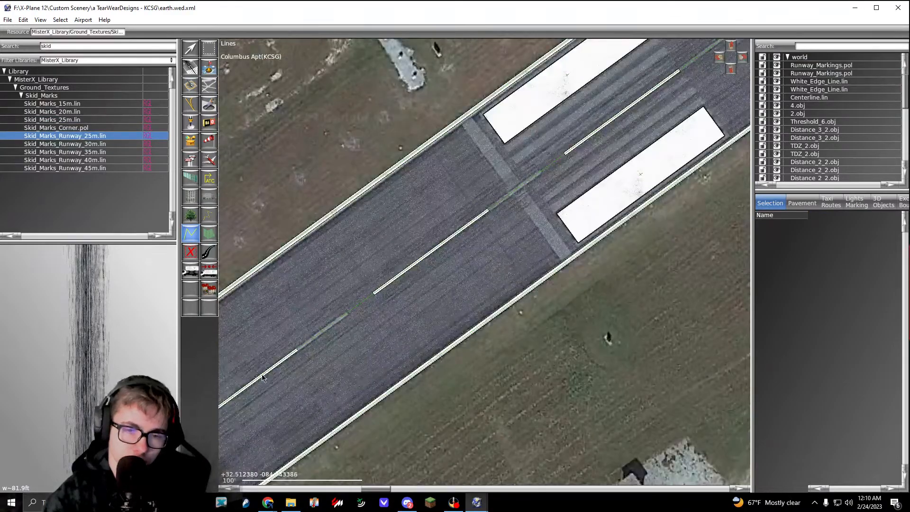
scroll(376, 292, "down", 4)
right_click_drag(510, 205, 243, 388)
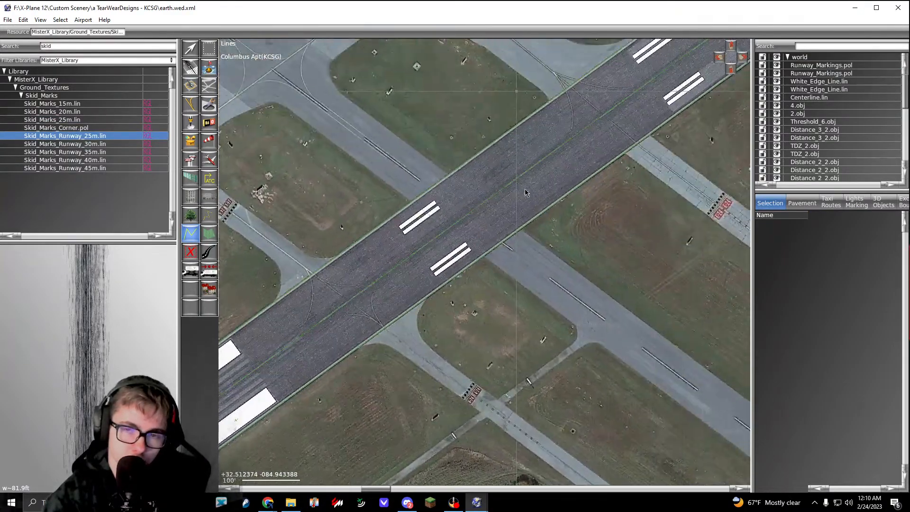
scroll(502, 189, "up", 4)
left_click(503, 189)
key("Return")
scroll(502, 189, "down", 4)
right_click_drag(337, 298, 493, 183)
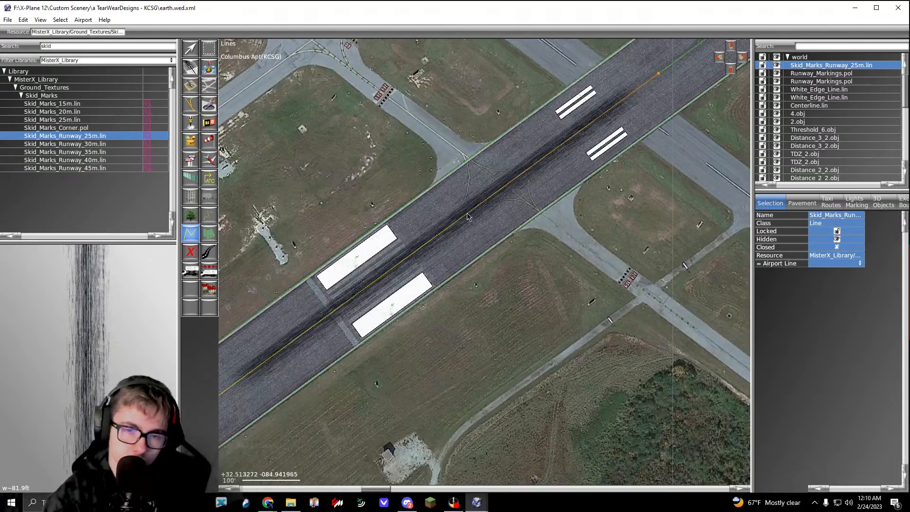
Step: Shorten the skid mark line by moving its northeast end back along the centerline to just before the two-stripe markings
key("v")
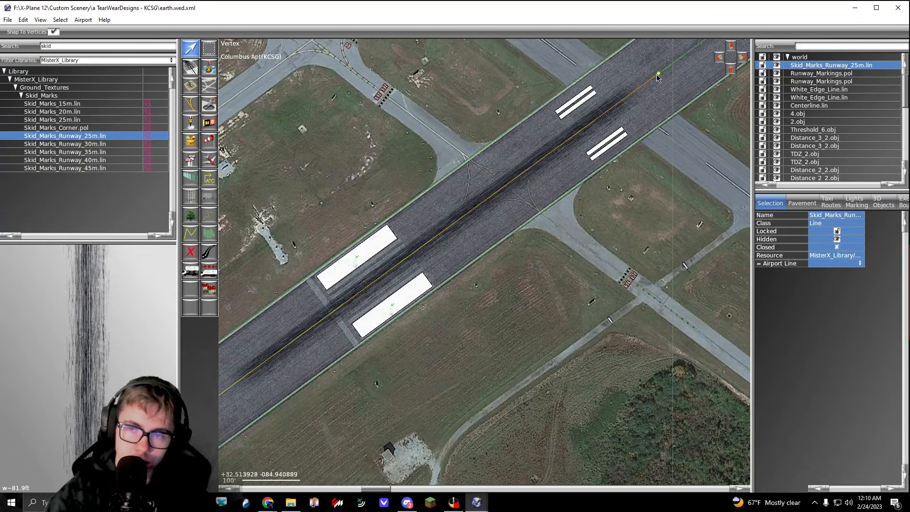
left_click_drag(658, 74, 558, 147)
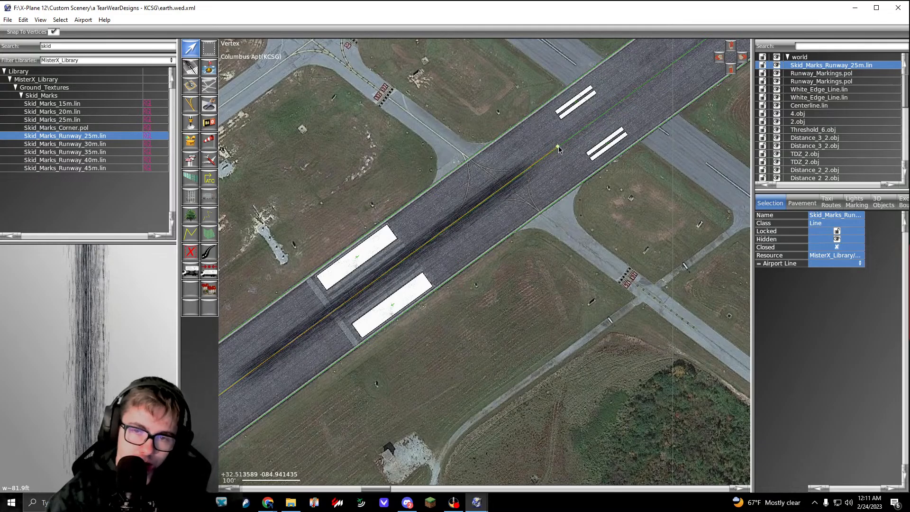
scroll(559, 147, "up", 8)
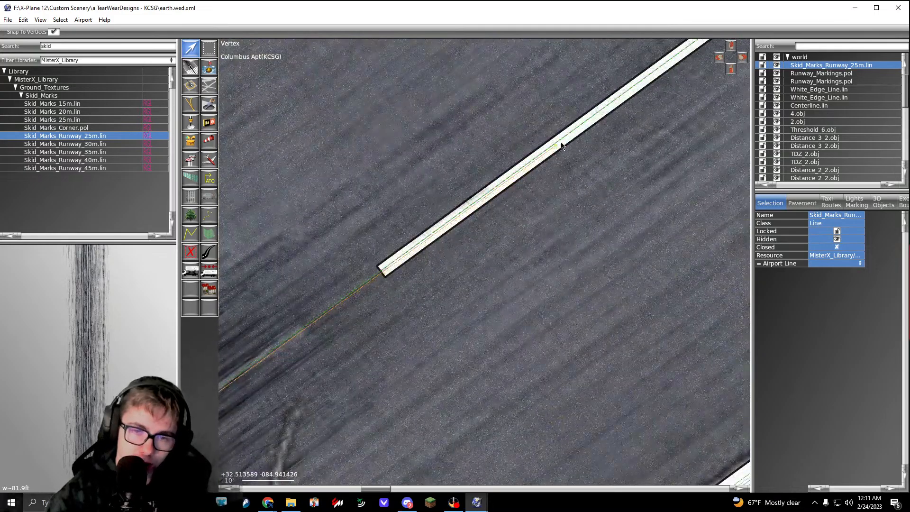
scroll(561, 144, "down", 12)
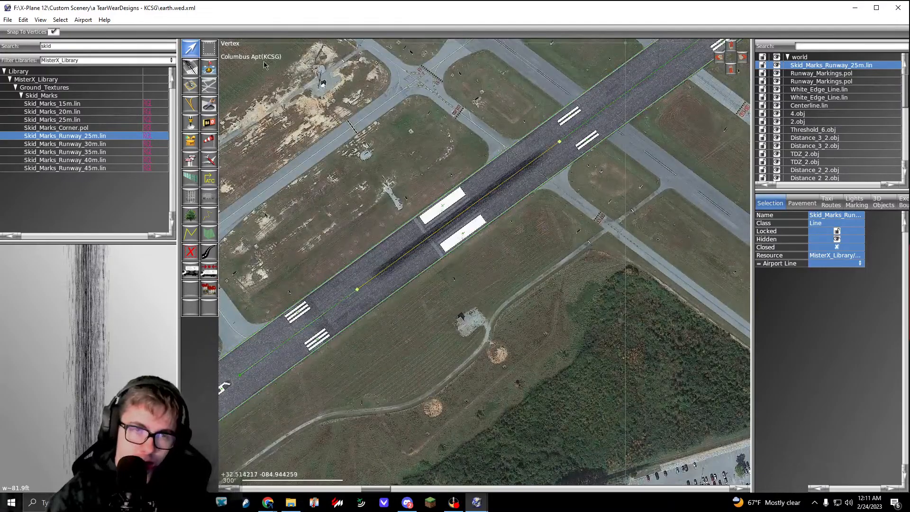
Step: Duplicate the skid mark line for the aiming point markings at the opposite, northeast end of the runway
left_click(209, 49)
scroll(463, 225, "down", 8)
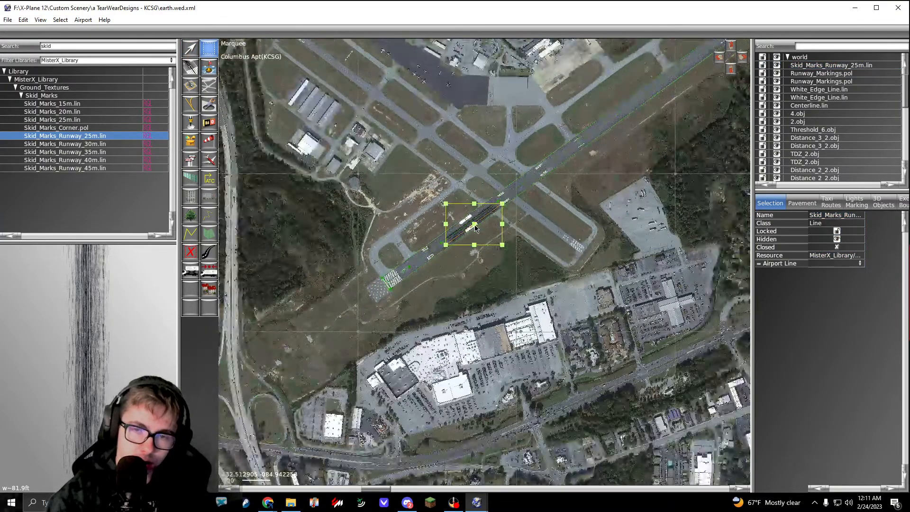
scroll(595, 133, "up", 5)
scroll(595, 135, "up", 6)
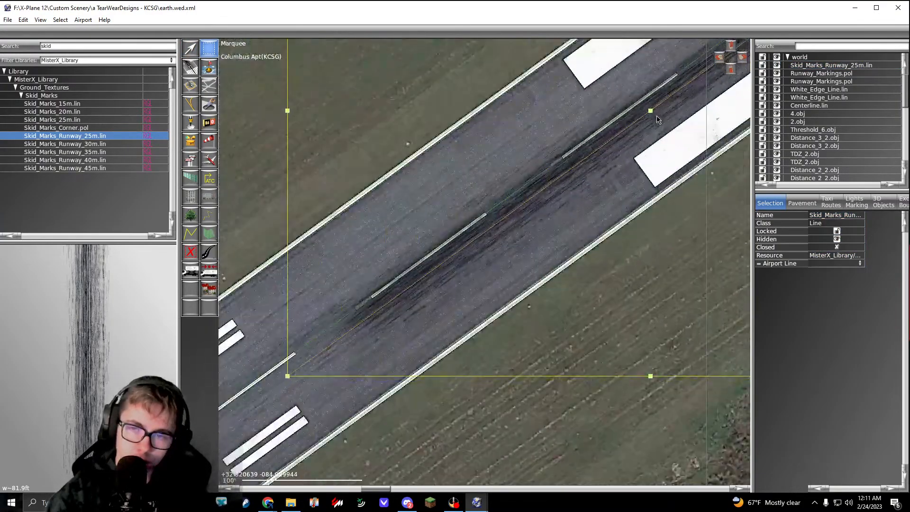
key("ctrl+d")
Step: Align both ends of the copied skid mark line with the centerline around the northeast aiming point markings
left_click(195, 50)
right_click_drag(685, 94, 520, 183)
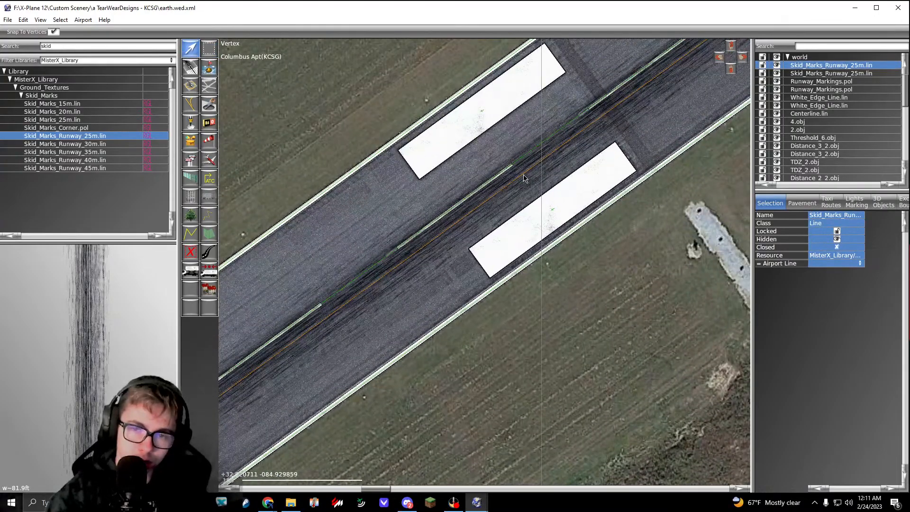
left_click_drag(523, 174, 515, 164)
right_click_drag(691, 52, 483, 234)
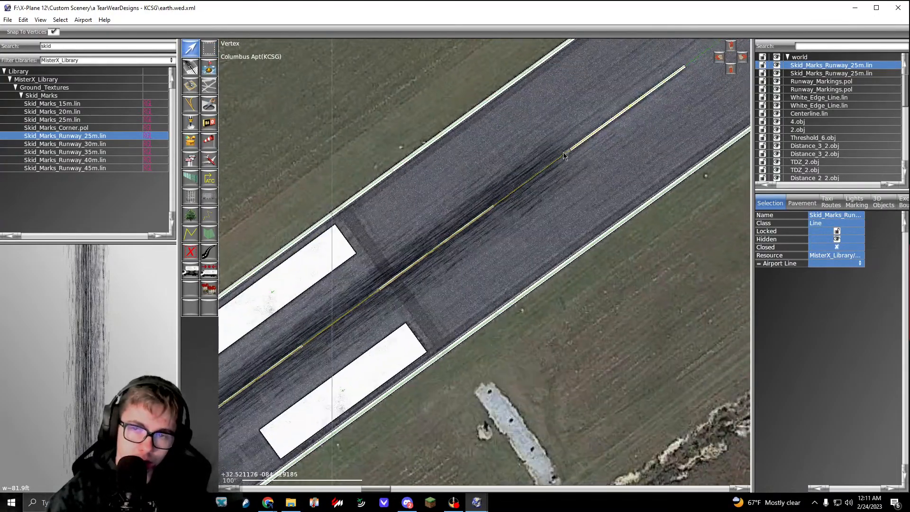
scroll(571, 151, "down", 6)
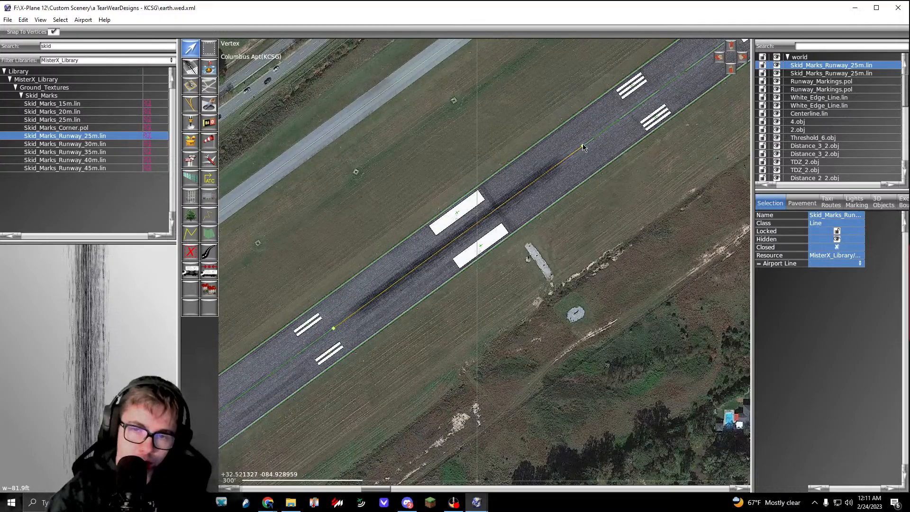
left_click(599, 241)
scroll(600, 243, "down", 5)
right_click_drag(537, 290, 555, 262)
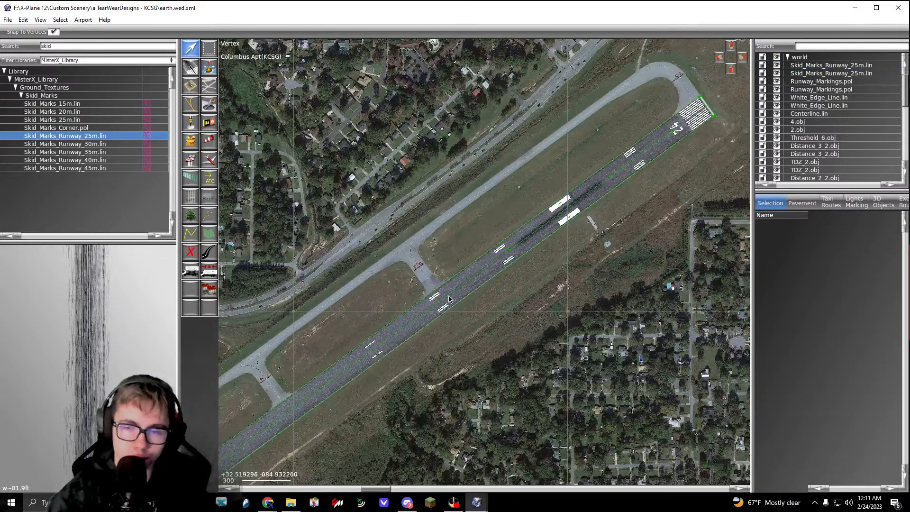
Step: Examine the pavement at the runway 6 end, especially the dark patch around the runway number
right_click_drag(447, 300, 737, 41)
right_click_drag(527, 277, 773, 89)
scroll(404, 278, "up", 7)
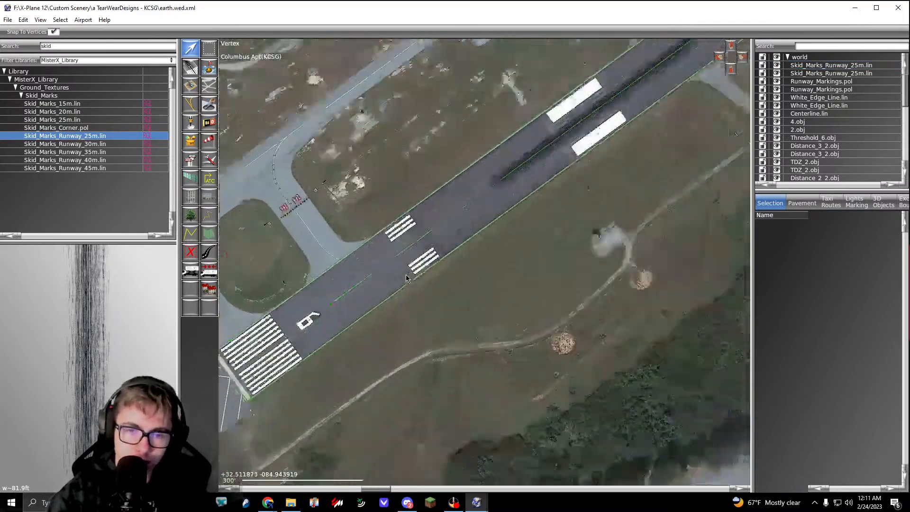
right_click_drag(367, 302, 523, 207)
scroll(395, 284, "up", 5)
scroll(435, 280, "down", 4)
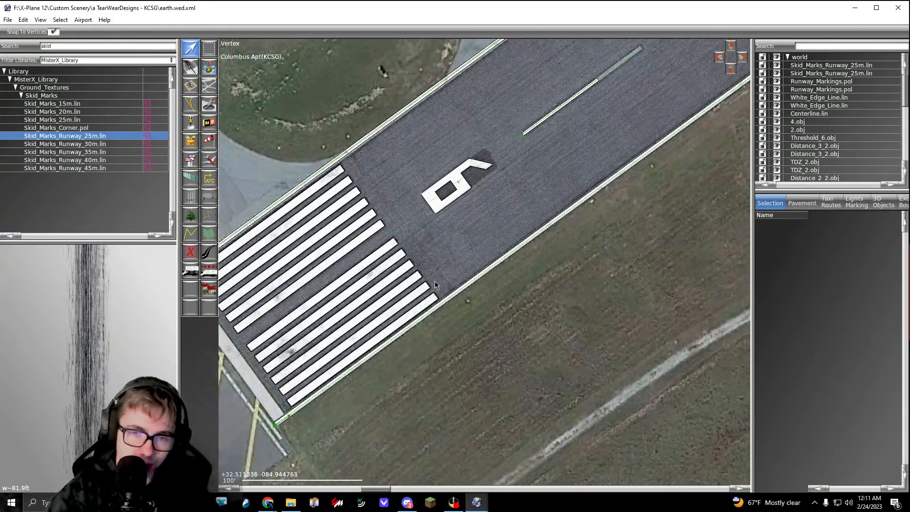
scroll(455, 213, "up", 10)
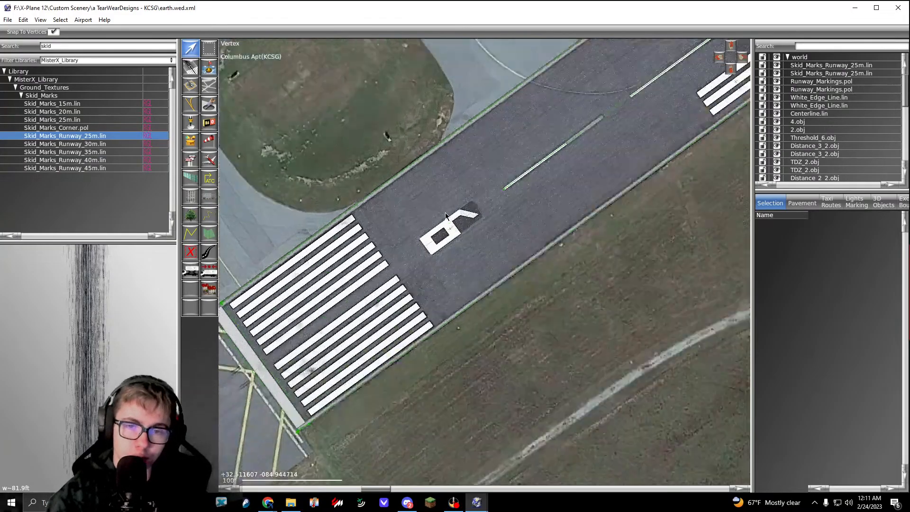
scroll(590, 241, "down", 6)
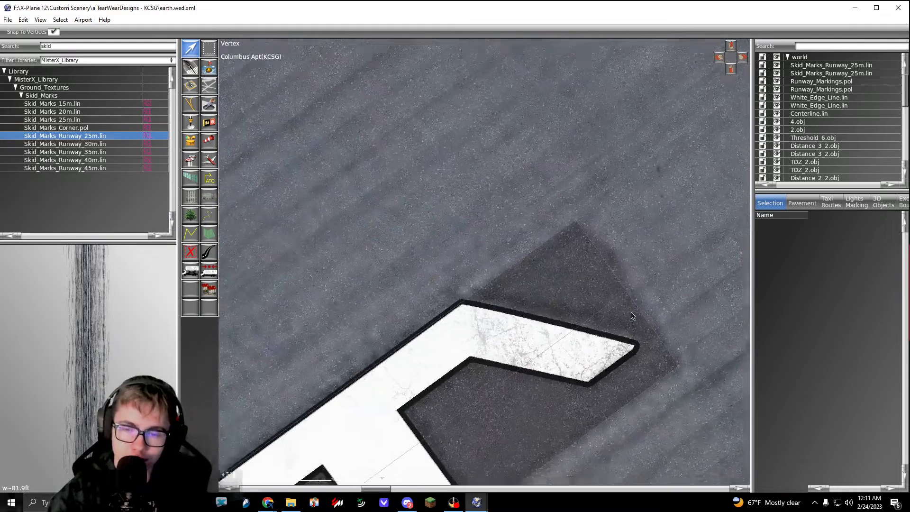
scroll(548, 154, "up", 3)
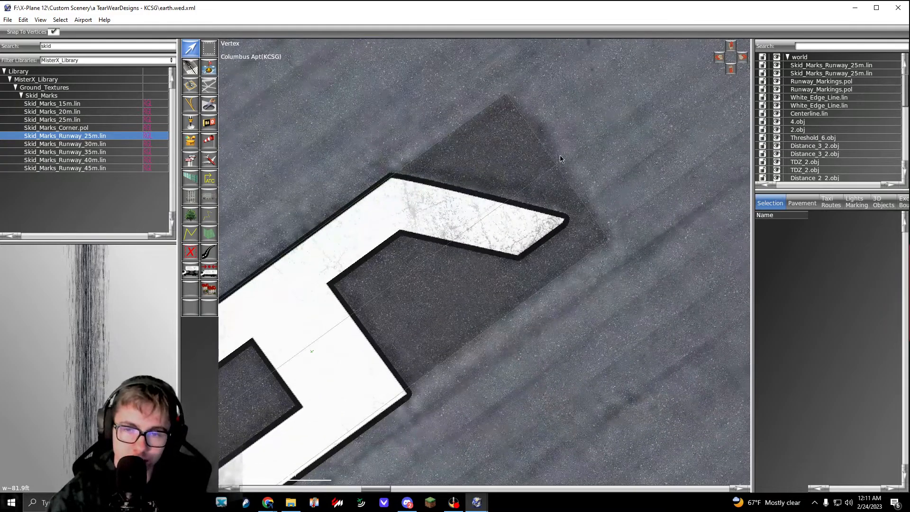
Step: Find the MisterX Tar_Line.lin and place its first vertices on the north and east corners of the dark patch around the runway 6 number
double_click(83, 50)
type("tar")
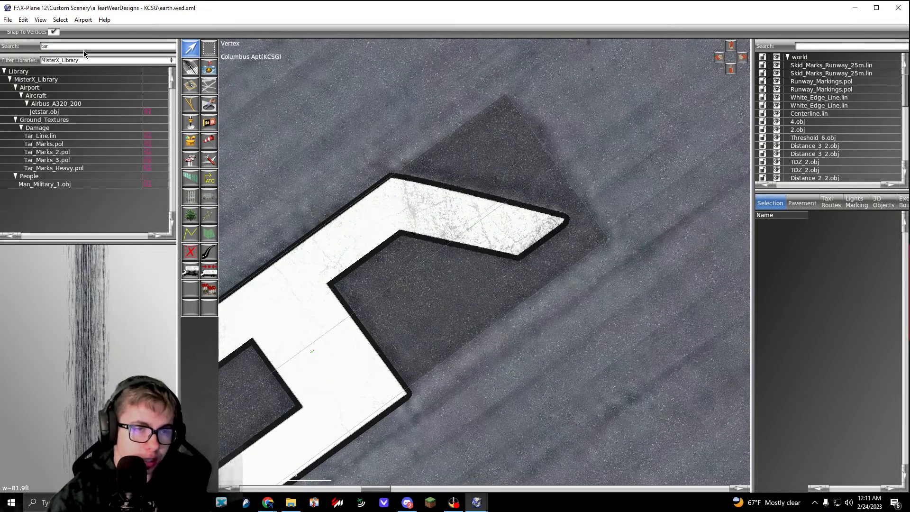
left_click(55, 136)
scroll(474, 94, "up", 5)
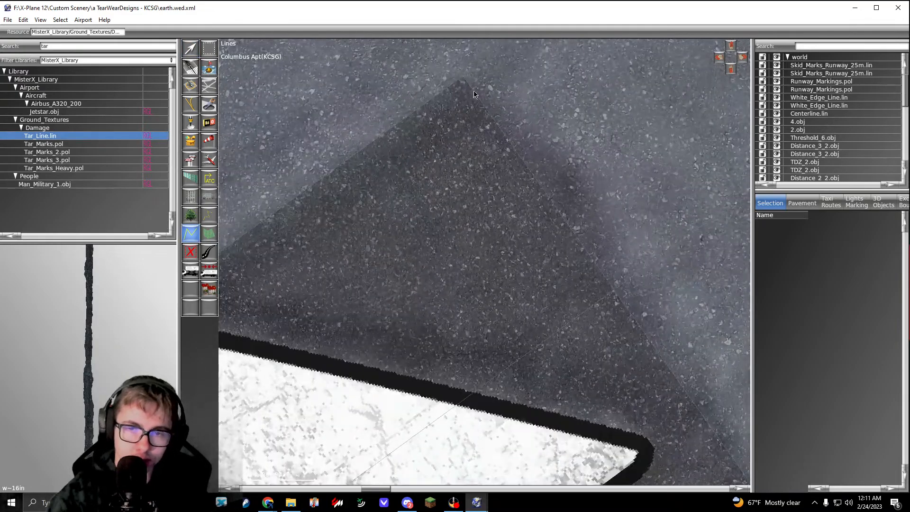
scroll(461, 95, "down", 5)
scroll(541, 204, "up", 5)
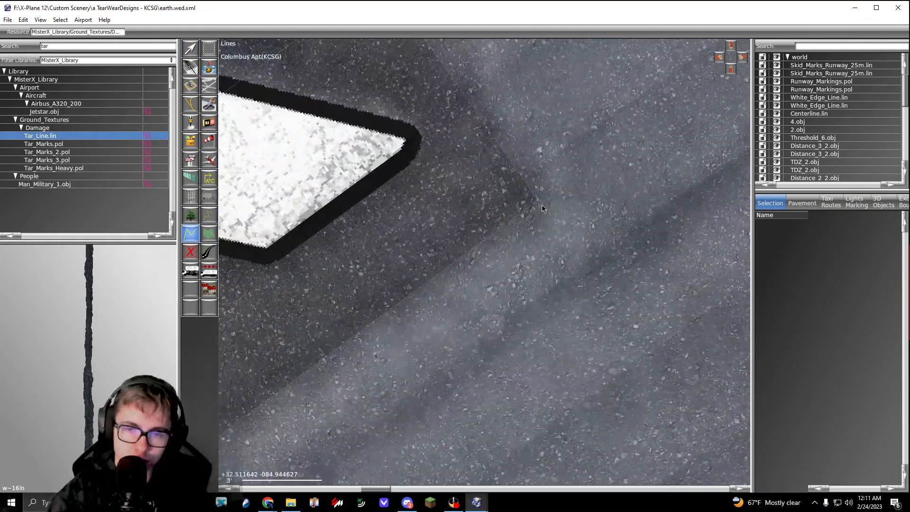
left_click(537, 200)
Step: Continue the tar line through the patch's south and west corners and close it at the north corner, about 65 by 20 feet
scroll(537, 200, "down", 8)
right_click_drag(372, 336, 552, 149)
scroll(401, 246, "up", 7)
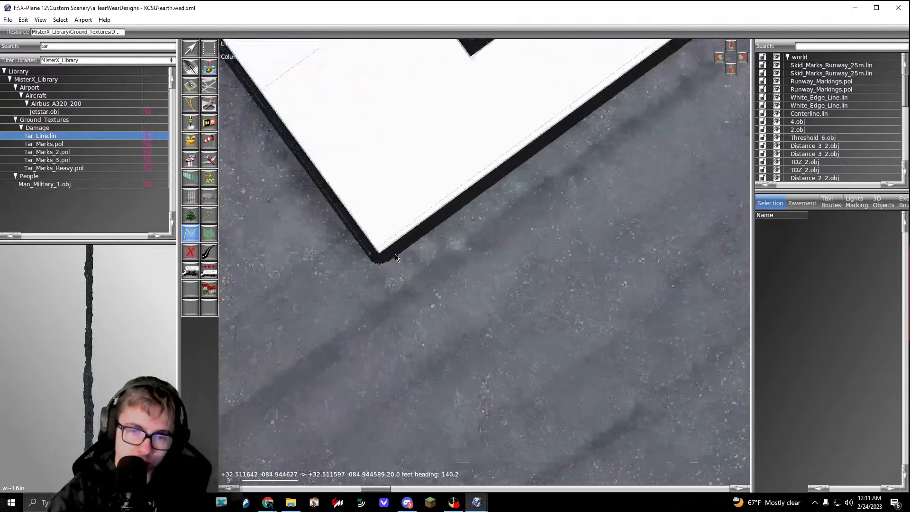
left_click(363, 254)
scroll(363, 254, "down", 5)
right_click_drag(252, 103, 412, 237)
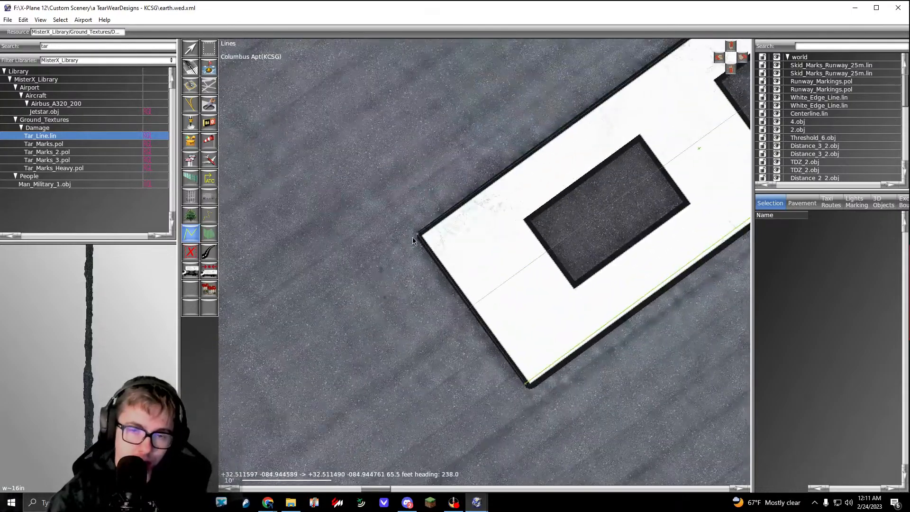
scroll(414, 237, "up", 5)
left_click(424, 230)
scroll(424, 230, "down", 3)
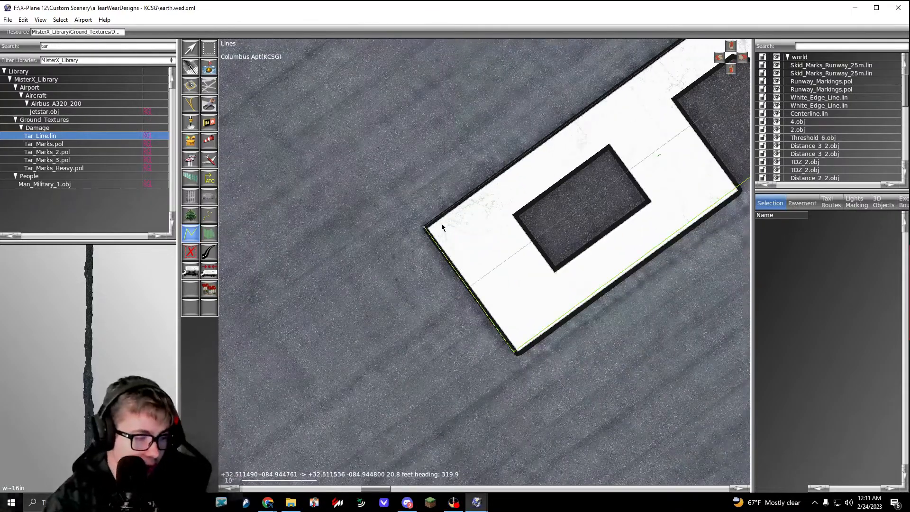
right_click_drag(582, 186, 289, 386)
scroll(531, 139, "up", 6)
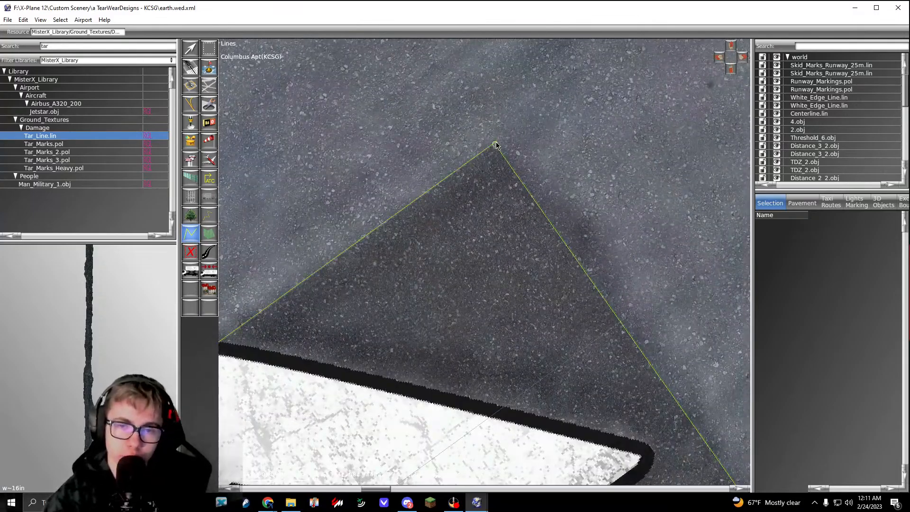
left_click(498, 148)
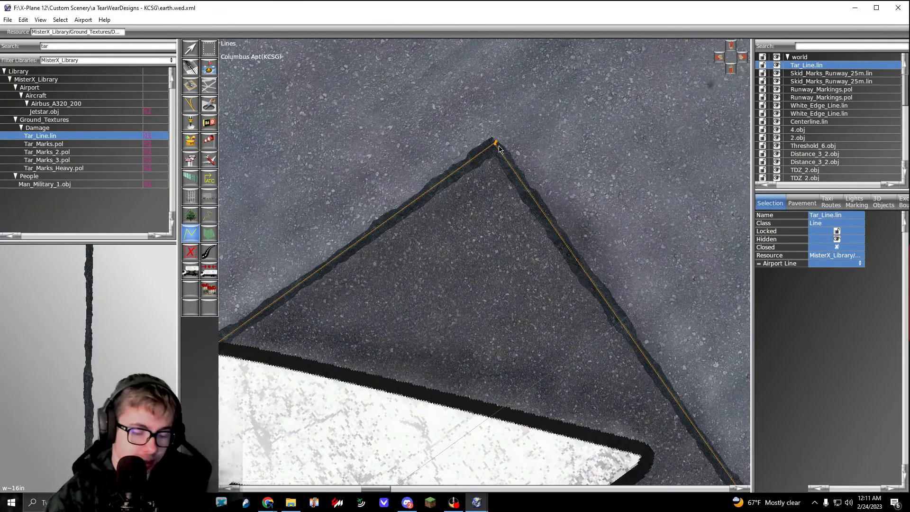
Step: Align the tar line's corner vertices with the corners of the dark patch around the runway number
key("v")
scroll(497, 147, "up", 4)
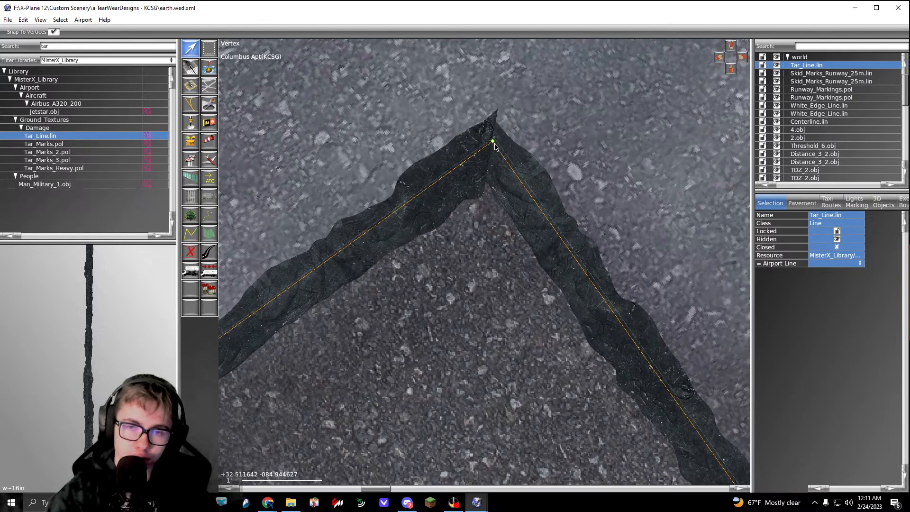
scroll(494, 145, "down", 14)
scroll(536, 229, "up", 6)
scroll(544, 177, "up", 6)
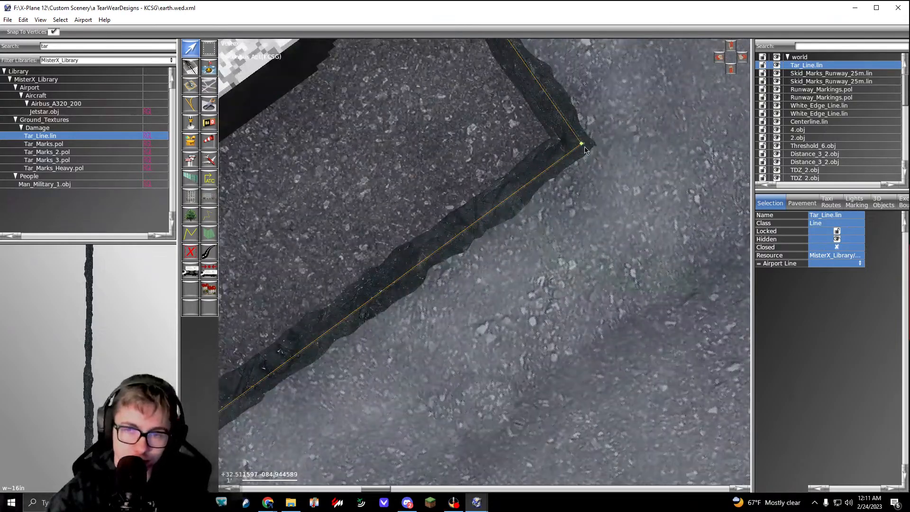
scroll(583, 148, "down", 10)
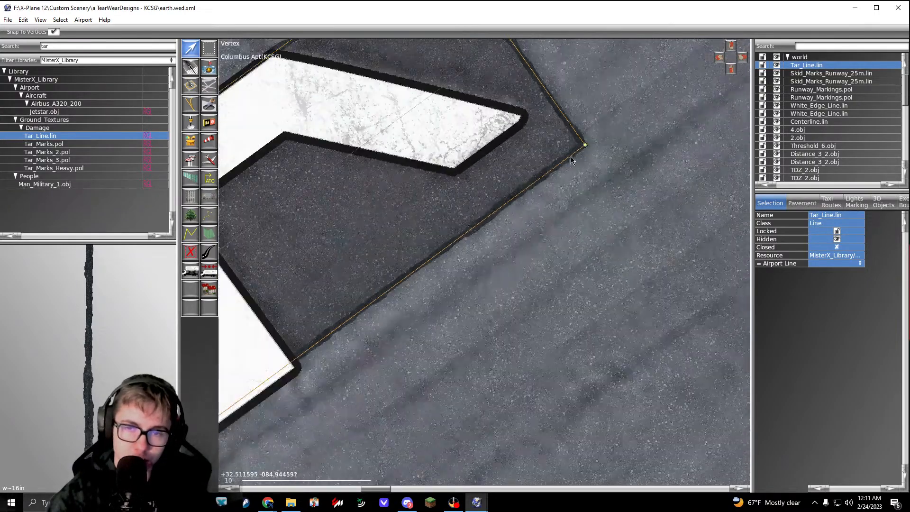
scroll(438, 270, "up", 8)
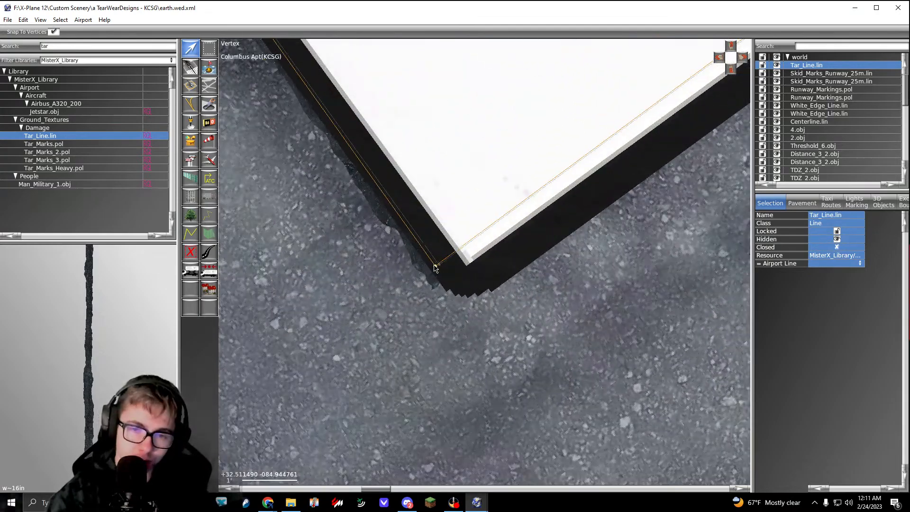
scroll(437, 265, "down", 6)
scroll(469, 194, "up", 7)
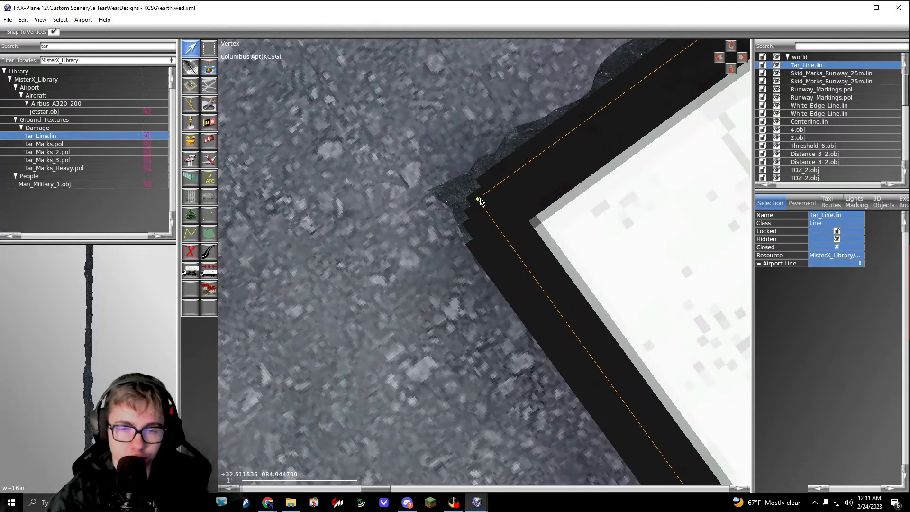
scroll(479, 195, "down", 5)
scroll(489, 200, "down", 2)
scroll(481, 216, "up", 10)
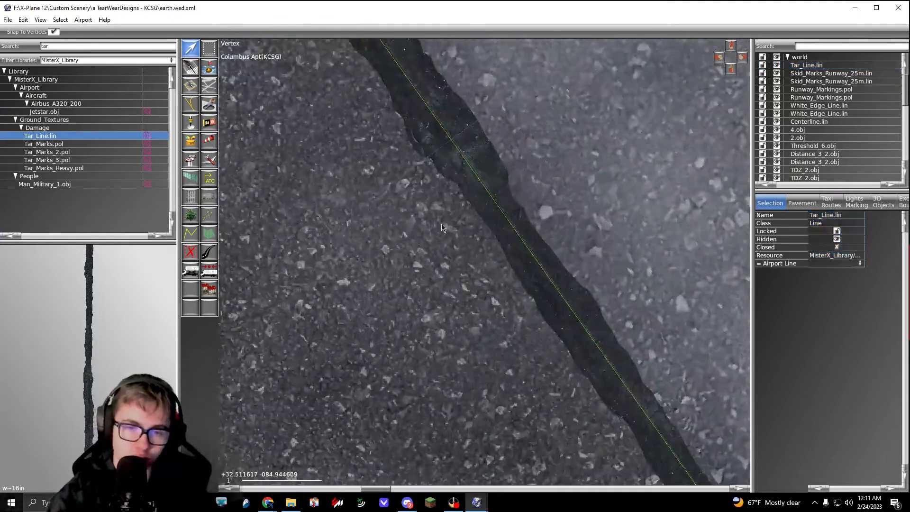
Step: Reselect the tar line, fine-tune its north corner at the patch, and deselect it
left_click(521, 187)
left_click(487, 209)
scroll(491, 204, "down", 3)
scroll(428, 159, "up", 3)
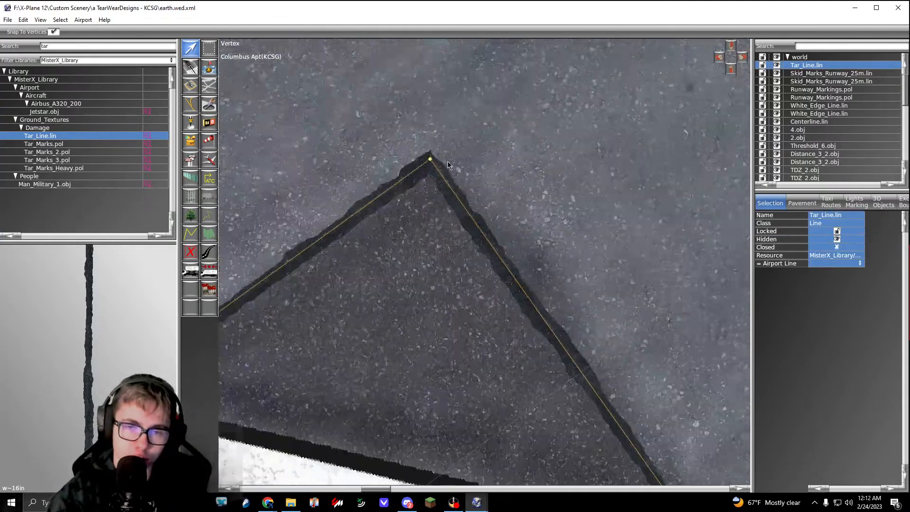
left_click_drag(398, 159, 400, 149)
left_click(462, 150)
scroll(462, 151, "down", 5)
scroll(476, 162, "down", 4)
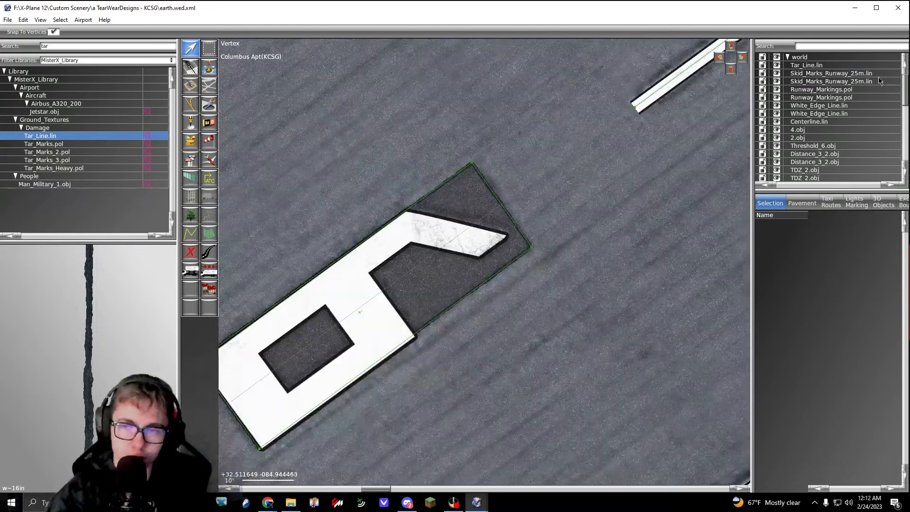
Step: Search the asset library for dirt and switch the library filter to Laminar Library
scroll(515, 231, "down", 5)
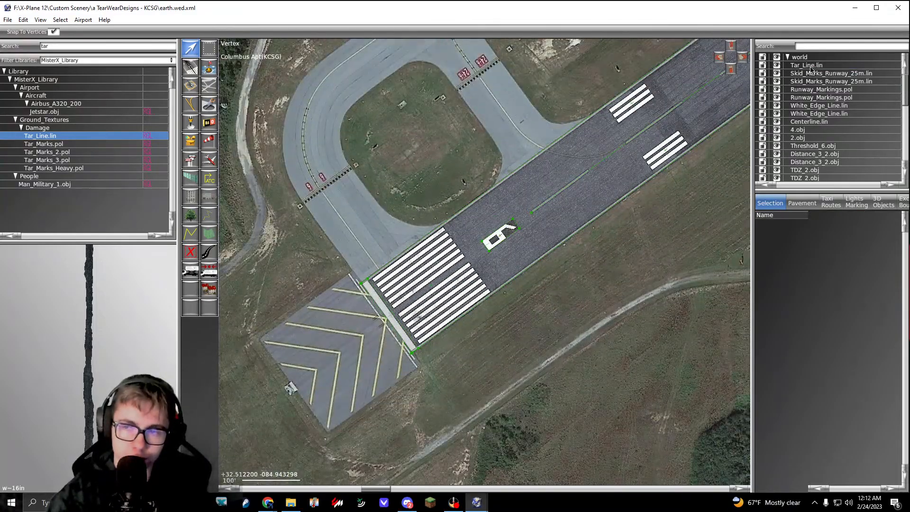
right_click_drag(655, 169, 529, 234)
scroll(526, 204, "up", 3)
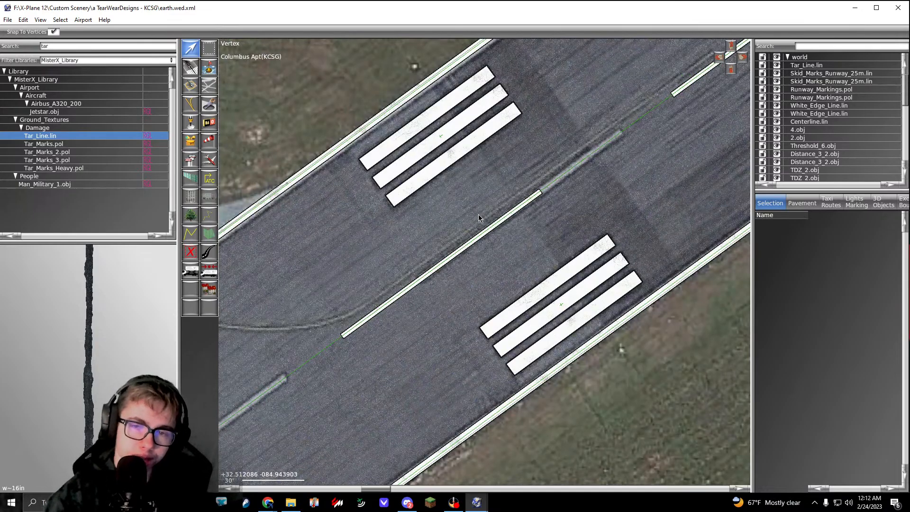
scroll(478, 214, "down", 5)
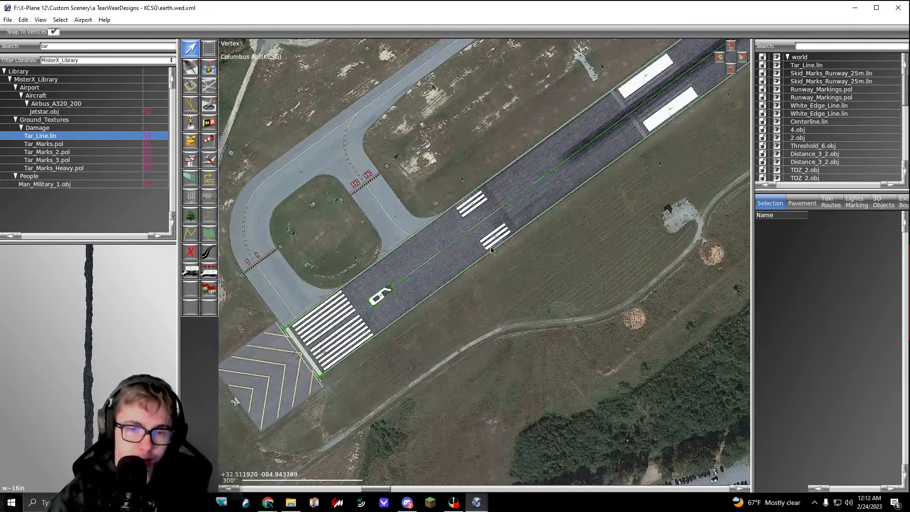
left_click(91, 59)
left_click(39, 56)
left_click(60, 47)
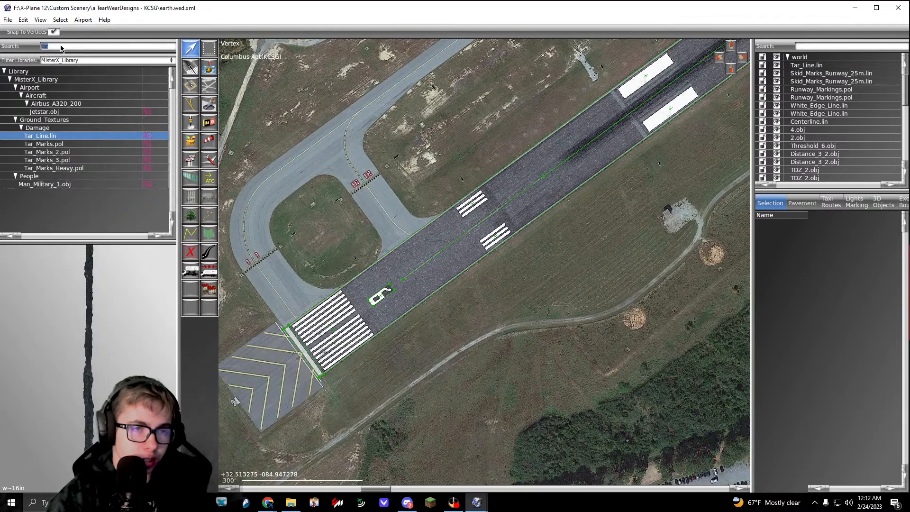
type("dirt")
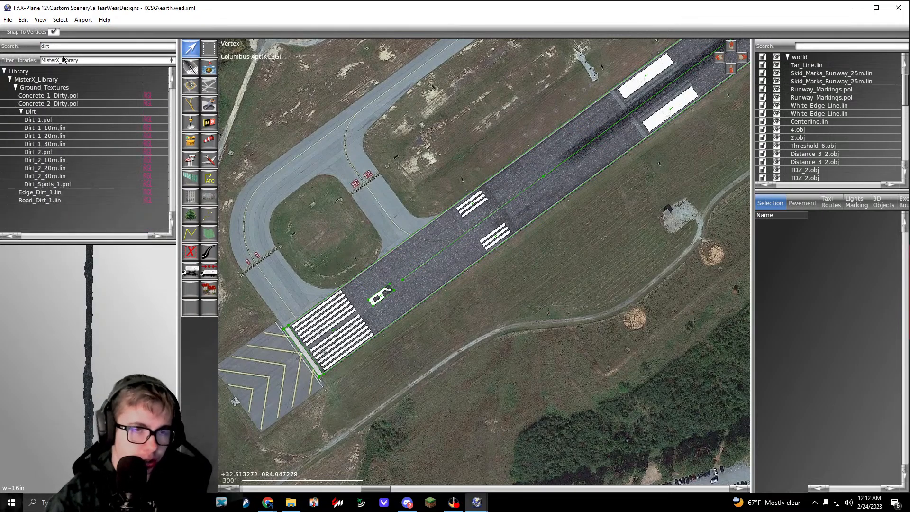
left_click(75, 61)
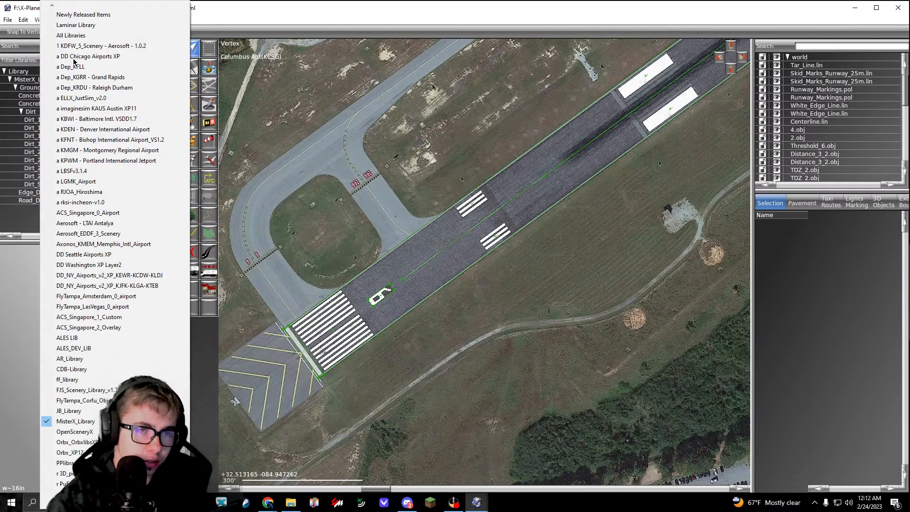
left_click(89, 31)
scroll(84, 157, "down", 3)
scroll(84, 155, "down", 2)
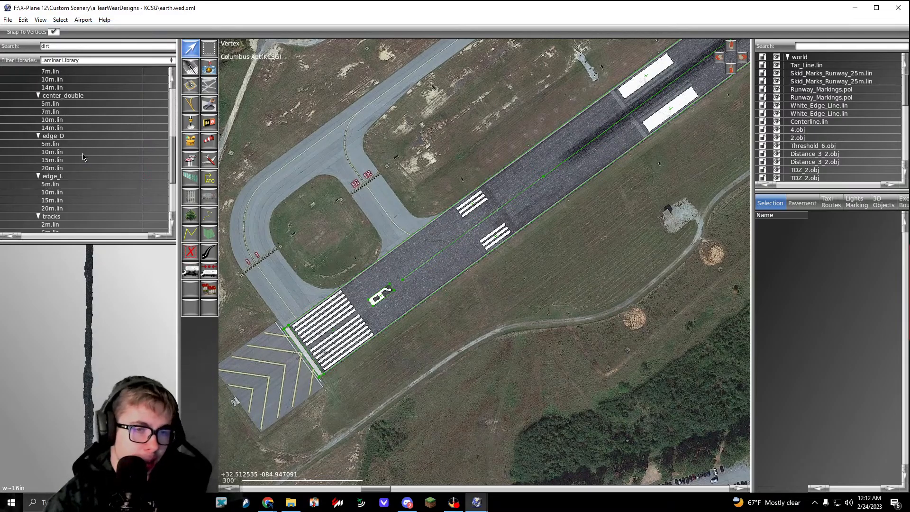
Step: Try a short edge_D 15m.lin dirt line beside the runway 6 number, then delete it
left_click(80, 153)
left_click(81, 158)
scroll(374, 260, "up", 8)
left_click(457, 384)
left_click(650, 265)
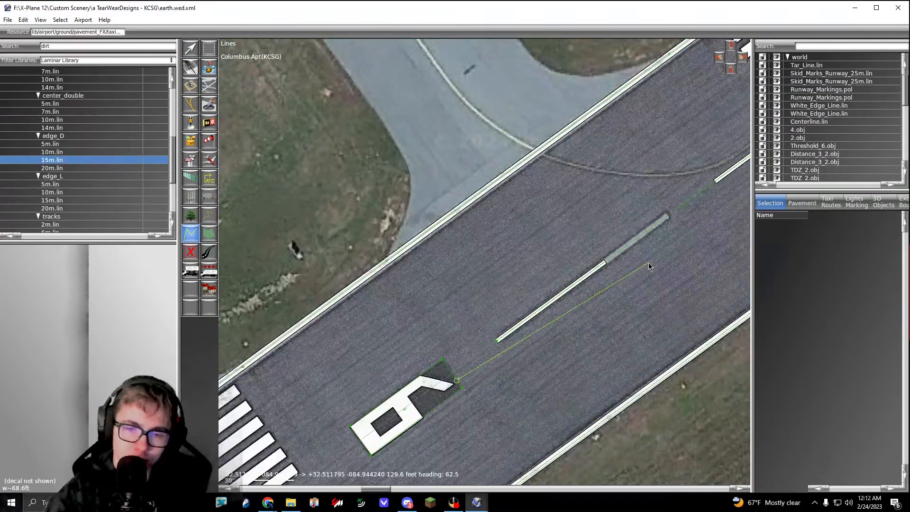
key("Return")
middle_click_drag(602, 331, 604, 218)
key("Delete")
middle_click_drag(523, 306, 561, 227)
Step: Try a short edge_D 20m.lin dirt line southeast of the runway 6 number, then delete it
left_click(80, 168)
left_click(487, 283)
left_click(628, 181)
key("Return")
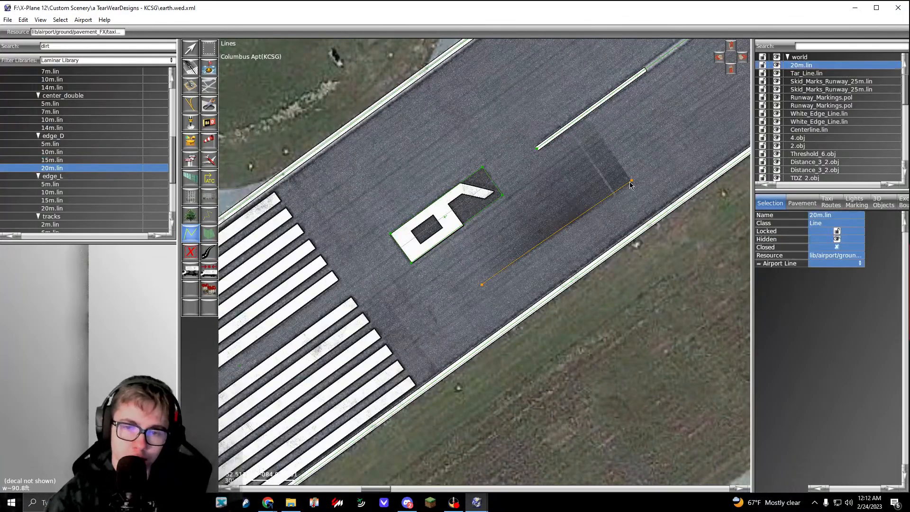
middle_click_drag(350, 379, 471, 238)
key("Delete")
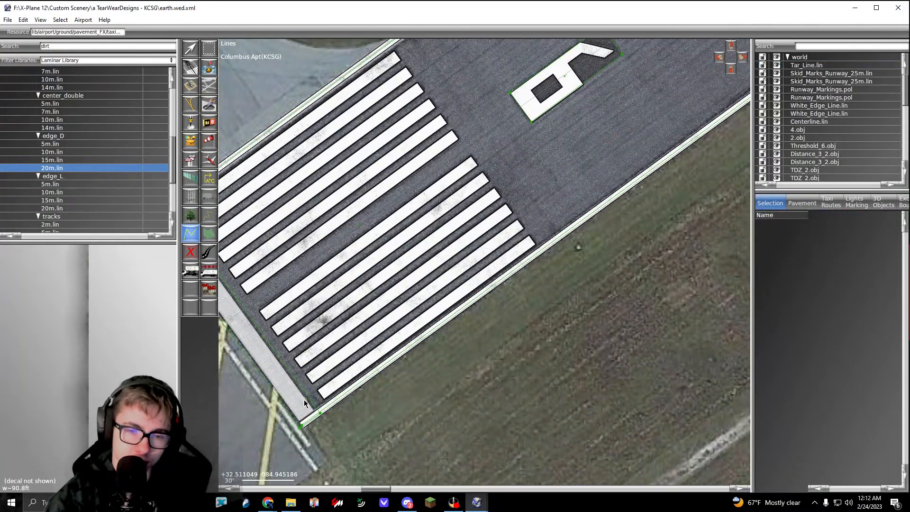
Step: Draw an edge_D 20m.lin dirt line along the runway's southeast side, from the southwest threshold to the northeast threshold
scroll(304, 399, "down", 8)
scroll(528, 248, "up", 4)
middle_click_drag(344, 338, 118, 484)
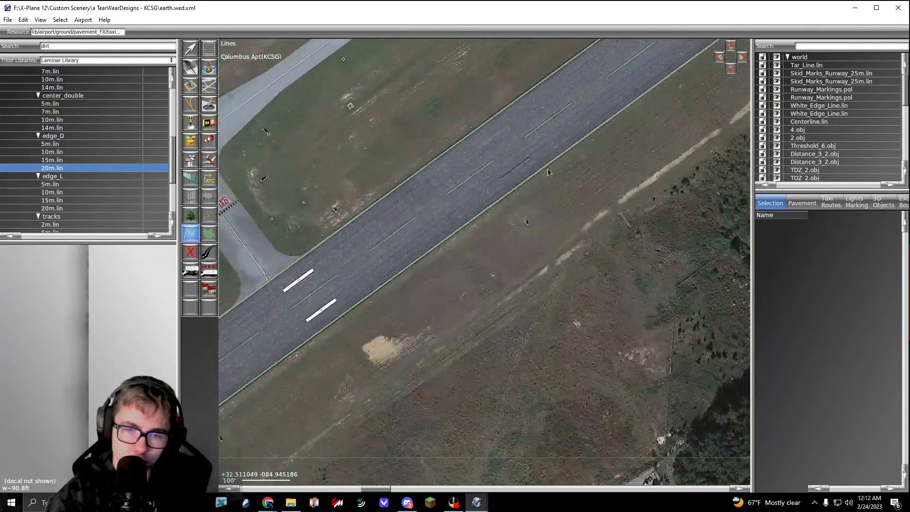
middle_click_drag(646, 97, 175, 464)
mouse_move(692, 50)
middle_mouse_down()
mouse_move(498, 219)
mouse_move(201, 426)
middle_mouse_up()
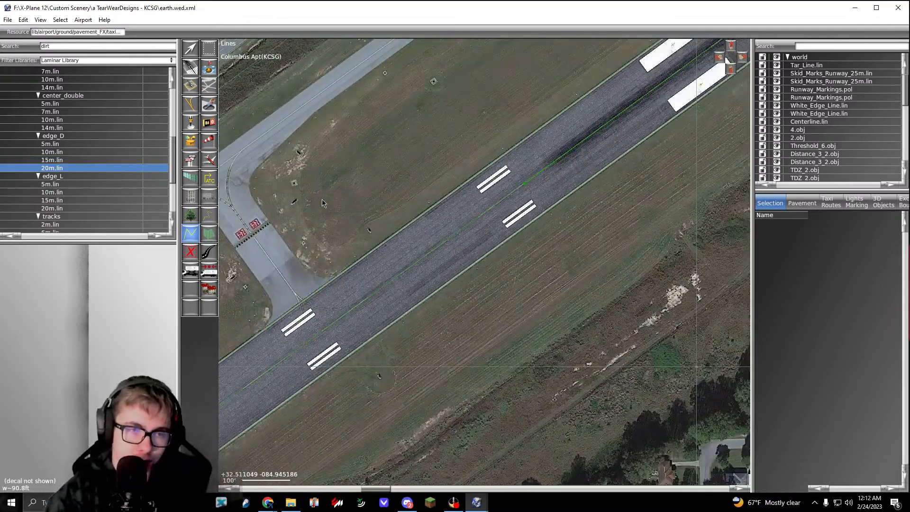
middle_click_drag(685, 70, 417, 284)
mouse_move(663, 157)
middle_mouse_down()
mouse_move(388, 267)
mouse_move(259, 353)
middle_mouse_up()
scroll(485, 191, "up", 9)
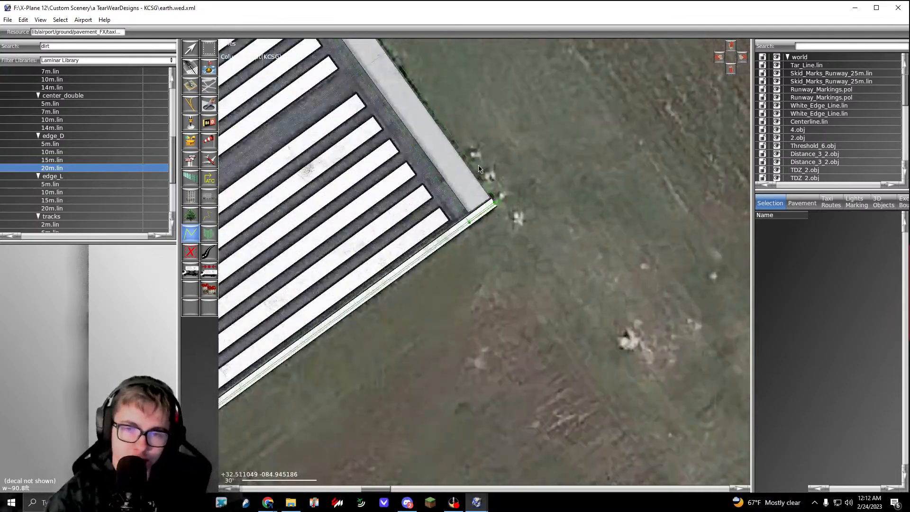
scroll(474, 163, "up", 1)
left_click(459, 189)
key("Return")
Step: Move the dirt line's northeast end vertex out to the southeast runway edge at the runway 24 threshold
key("v")
scroll(460, 189, "up", 4)
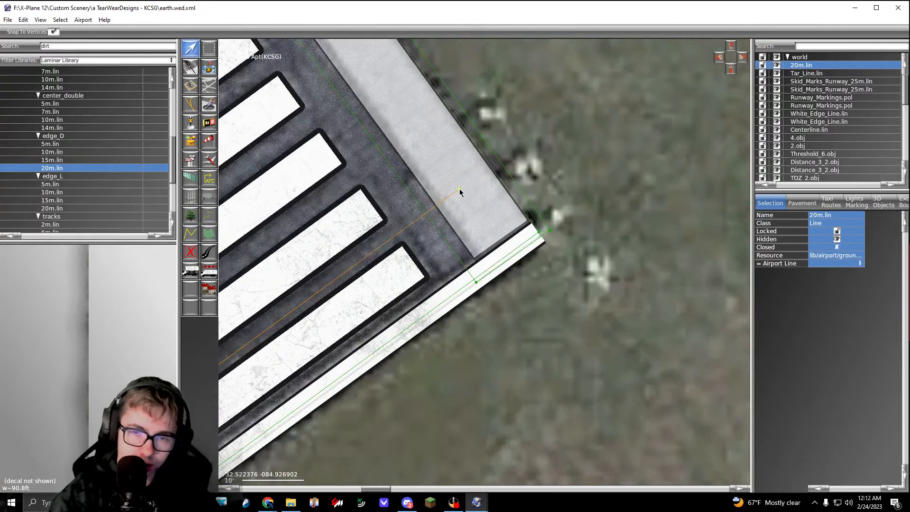
left_click_drag(459, 189, 637, 144)
scroll(638, 143, "down", 8)
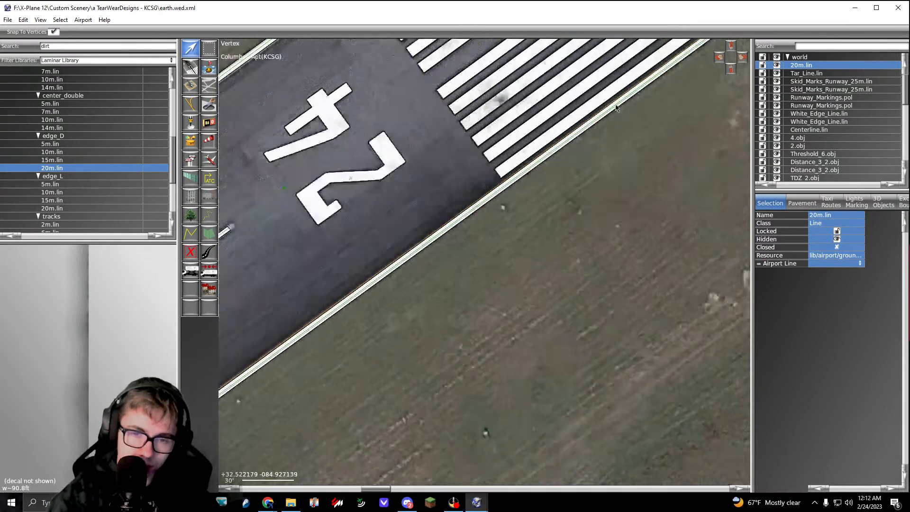
Step: Move the dirt line's southwest end vertex onto the southeast runway edge at the corner of the runway 6 threshold
middle_click_drag(501, 206, 673, 95)
scroll(673, 95, "down", 4)
middle_click_drag(284, 441, 630, 181)
middle_click_drag(241, 460, 592, 199)
middle_click_drag(374, 351, 616, 168)
middle_click_drag(273, 399, 626, 156)
middle_click_drag(422, 342, 628, 105)
middle_click_drag(261, 404, 630, 145)
middle_click_drag(301, 360, 630, 125)
middle_click_drag(332, 360, 612, 129)
middle_click_drag(265, 379, 423, 268)
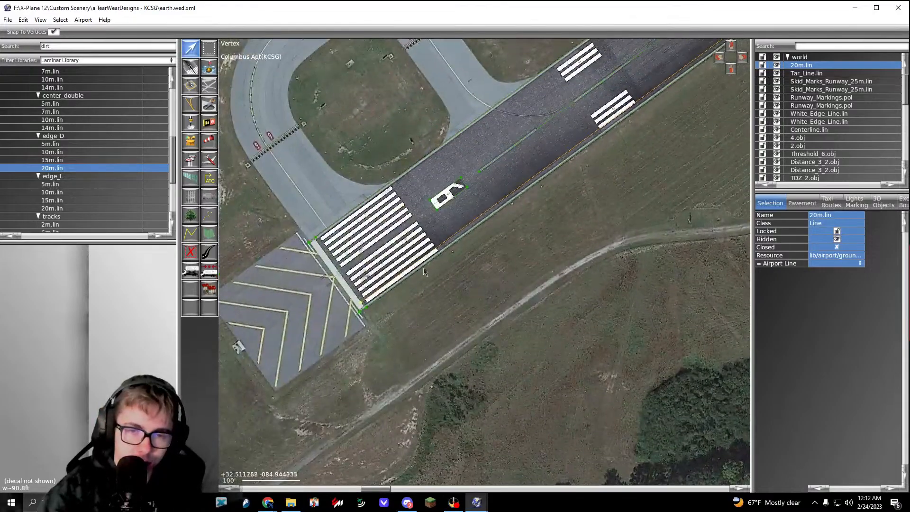
scroll(427, 251, "up", 5)
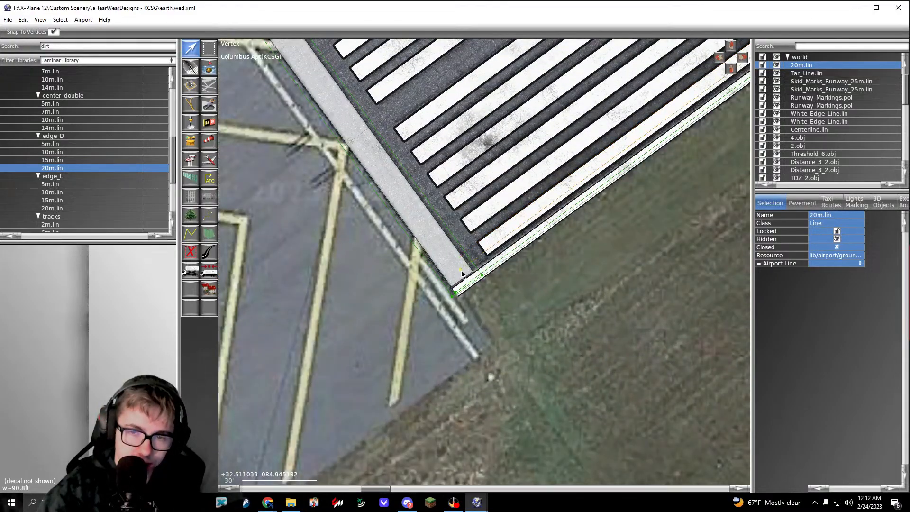
scroll(459, 282, "up", 3)
left_click_drag(456, 291, 407, 325)
scroll(408, 324, "down", 10)
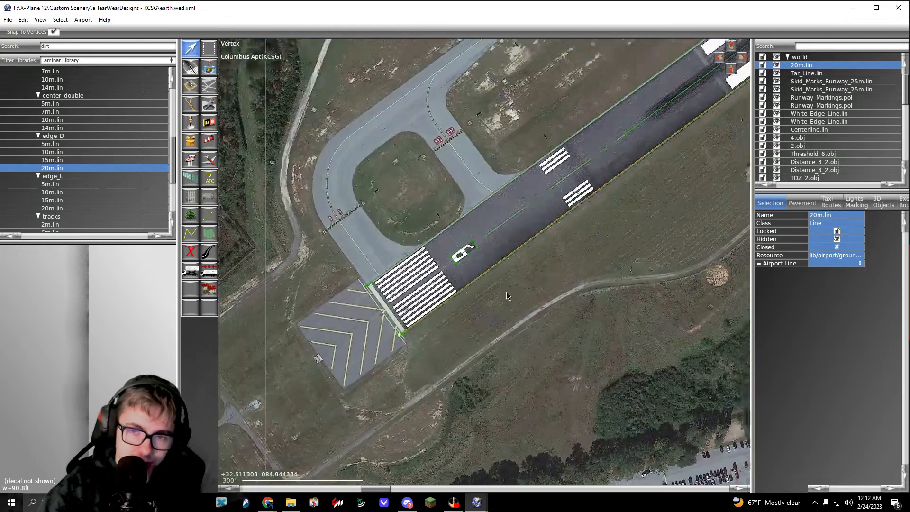
Step: Try an edge_D 20m.lin dirt line along the runway's northwest side up to the runway 24 threshold, then delete it
left_click(338, 208)
left_click(65, 168)
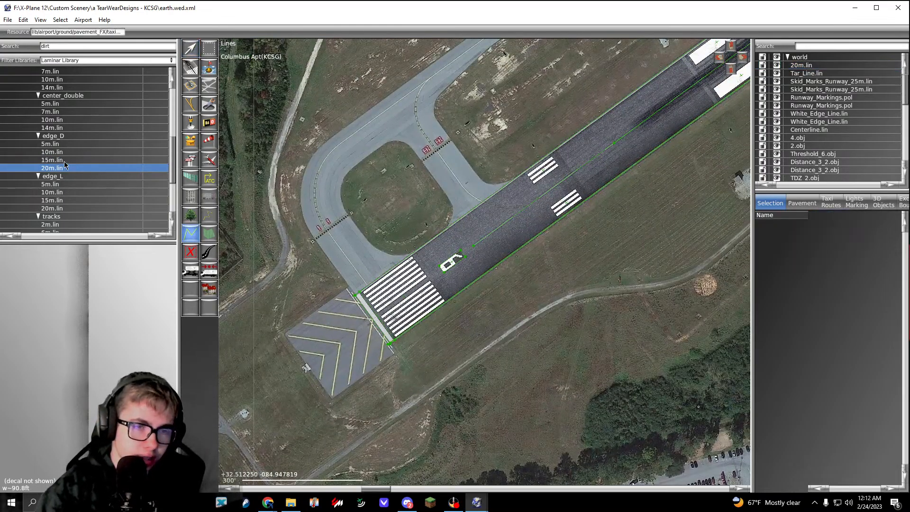
scroll(368, 293, "up", 10)
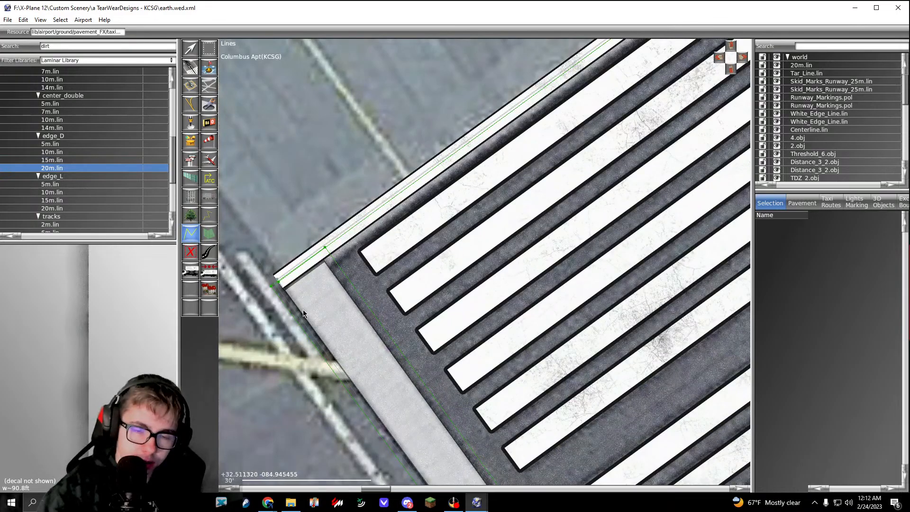
scroll(302, 310, "down", 12)
right_click_drag(541, 166, 583, 166)
scroll(431, 266, "up", 3)
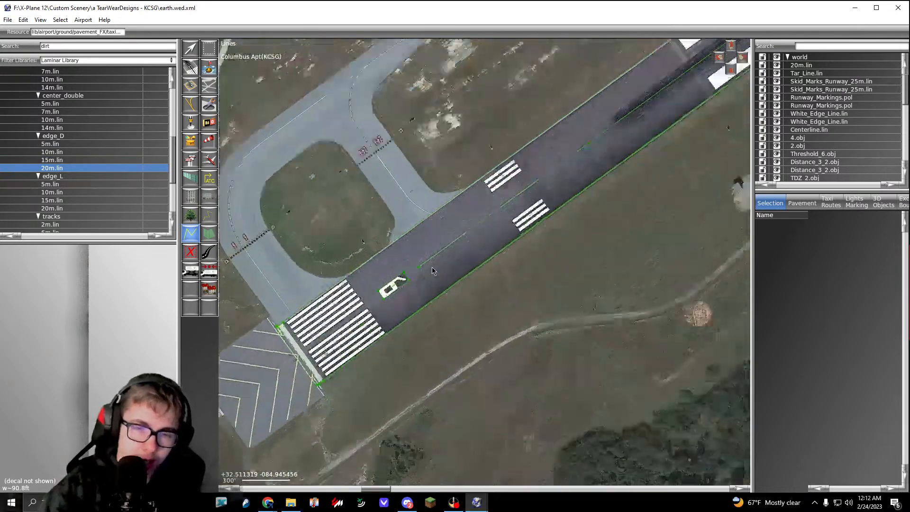
scroll(371, 206, "up", 10)
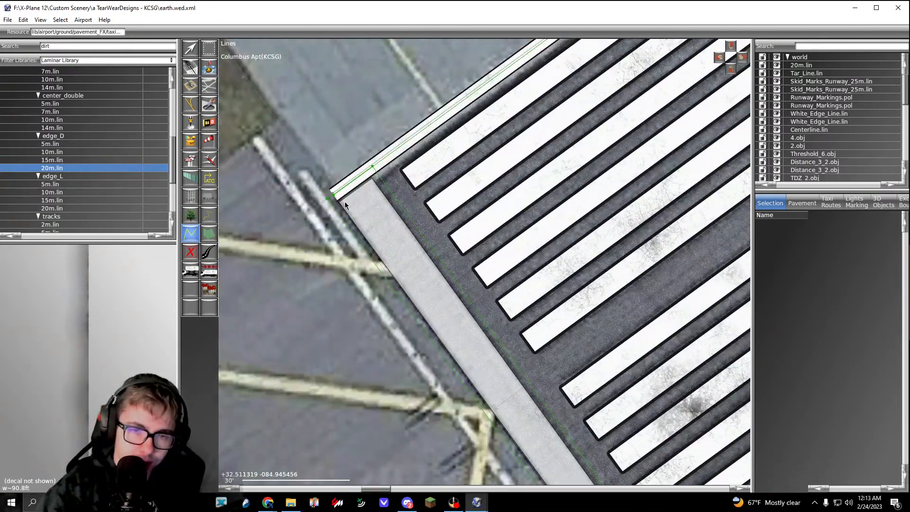
scroll(353, 190, "down", 13)
right_click_drag(564, 147, 327, 294)
right_click_drag(514, 166, 289, 346)
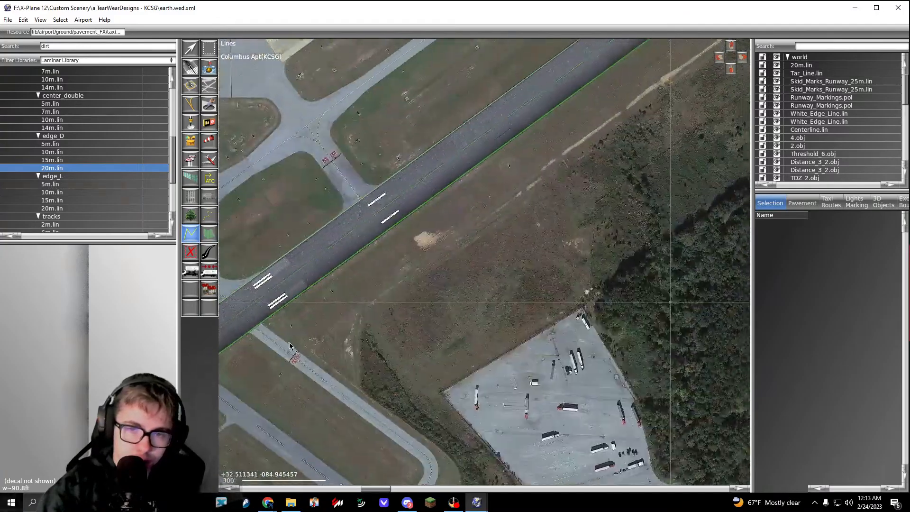
right_click_drag(616, 118, 289, 370)
scroll(497, 166, "up", 7)
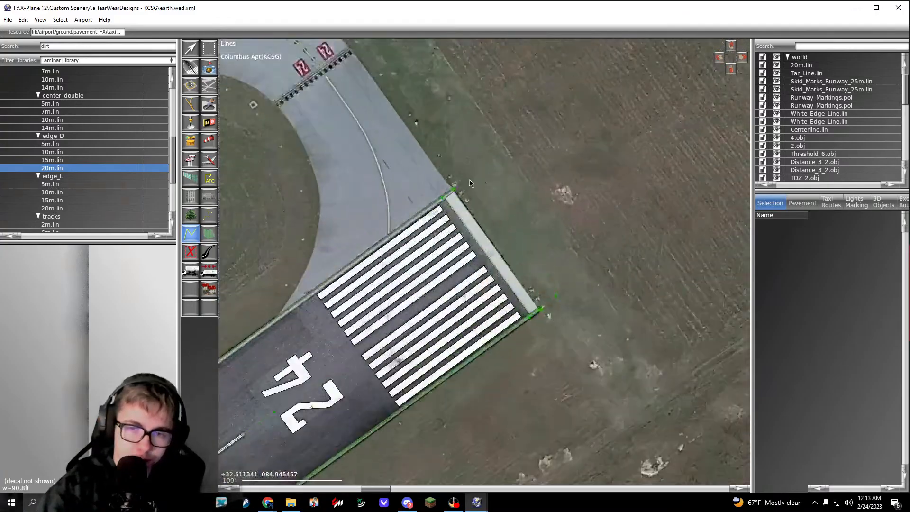
scroll(446, 199, "up", 13)
left_click(514, 138)
key("Return")
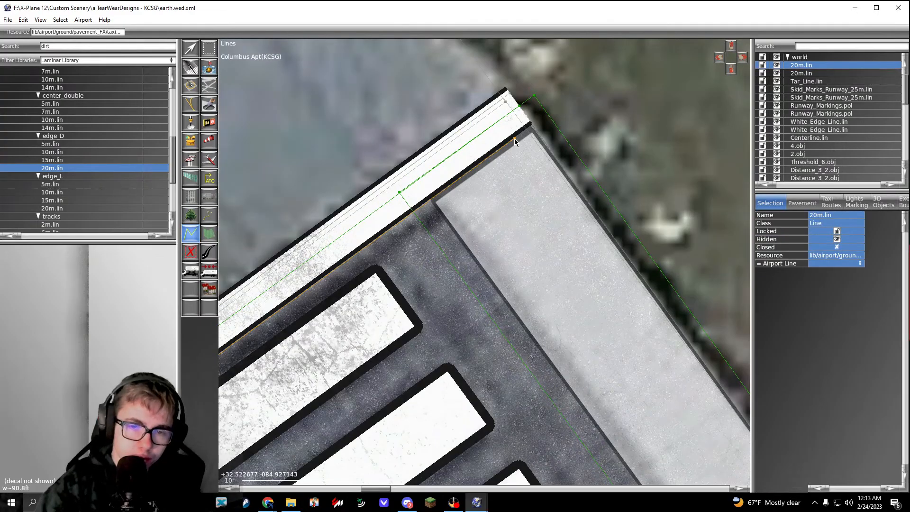
scroll(515, 140, "down", 12)
scroll(516, 144, "up", 6)
key("Delete")
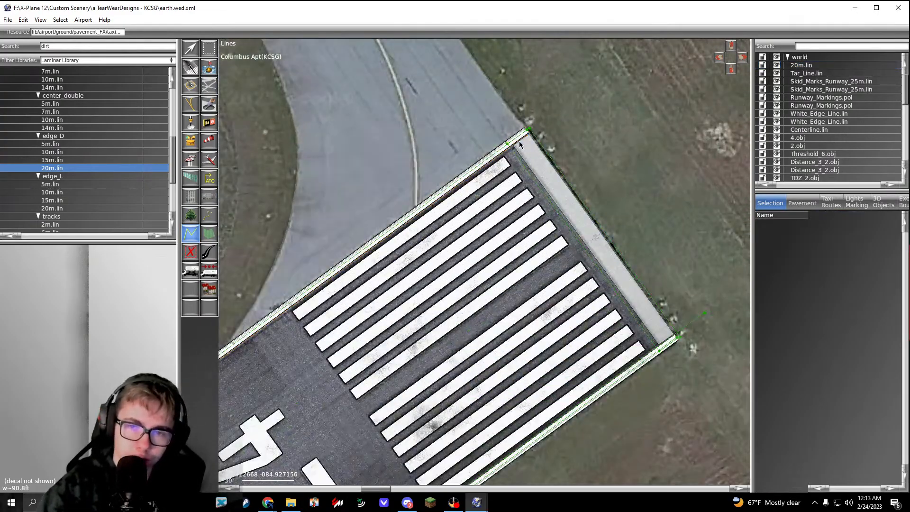
Step: Draw an edge_D 20m.lin dirt line along the runway's northwest side, from the northeast threshold to the southwest threshold
scroll(519, 142, "down", 12)
right_click_drag(327, 303, 602, 118)
right_click_drag(308, 326, 597, 127)
right_click_drag(333, 314, 566, 124)
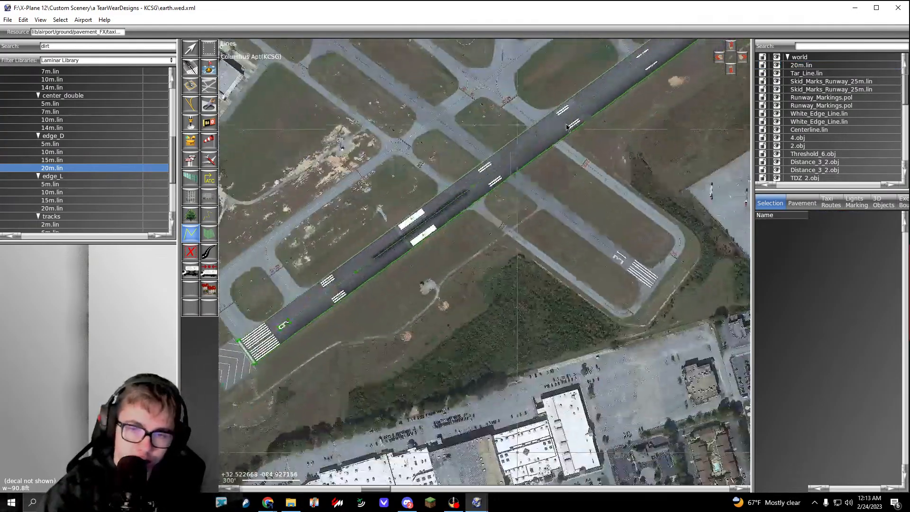
left_click(566, 127)
scroll(567, 127, "down", 3)
scroll(474, 226, "up", 20)
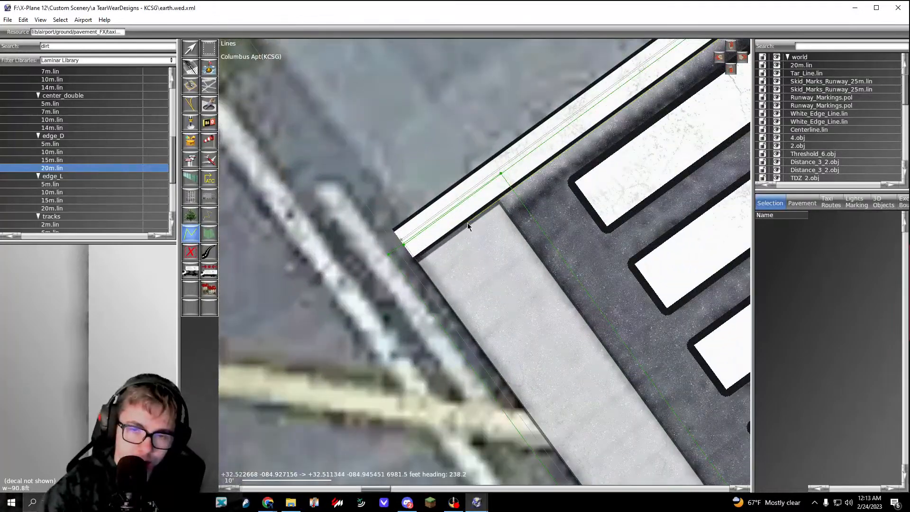
double_click(467, 223)
Step: Move the northwest dirt line's end vertices out to the runway's northwest corners at the runway 6 and runway 24 thresholds
key("v")
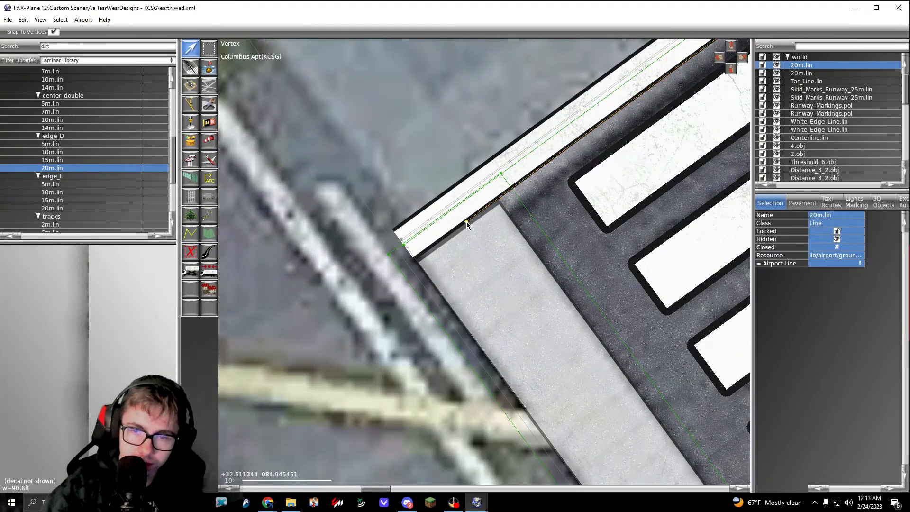
left_click_drag(467, 223, 374, 288)
scroll(375, 288, "down", 20)
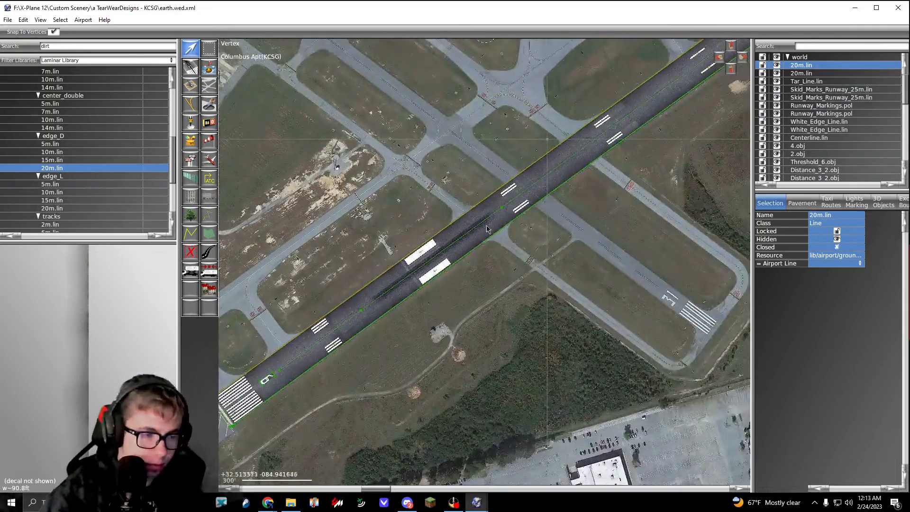
right_click_drag(507, 237, 353, 311)
right_click_drag(597, 116, 313, 339)
right_click_drag(639, 111, 331, 349)
right_click_drag(555, 161, 371, 295)
right_click_drag(612, 101, 422, 272)
scroll(390, 290, "up", 20)
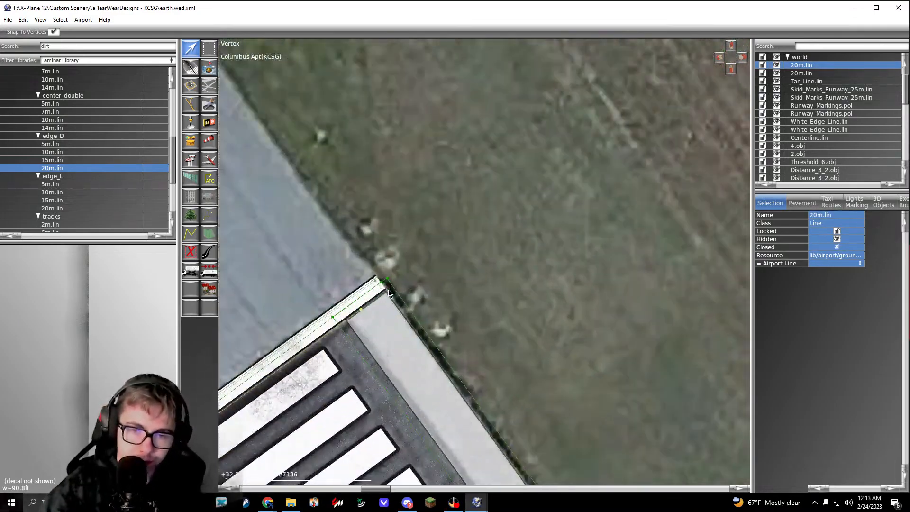
left_click_drag(308, 352, 355, 317)
scroll(331, 337, "down", 8)
scroll(366, 310, "up", 4)
left_click(383, 297)
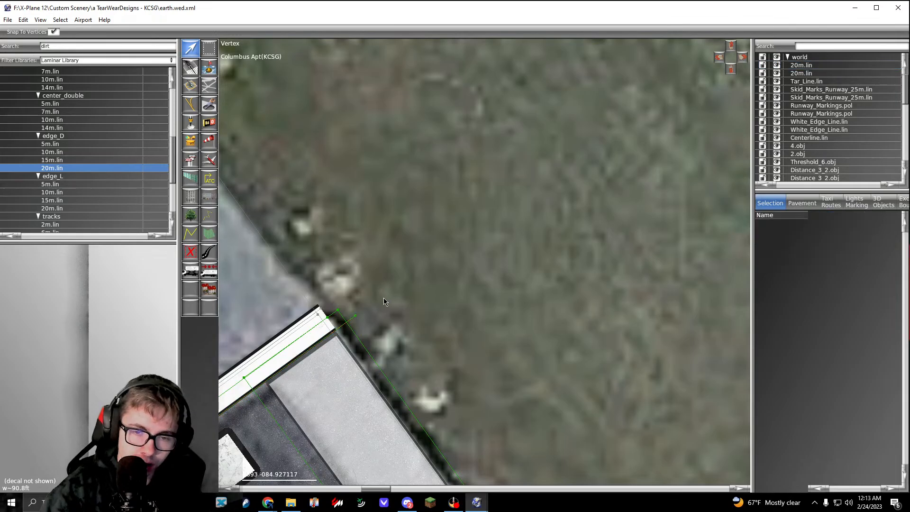
Step: Examine the dirt lines, edge markings and skid marks along the whole runway between the runway 24 and runway 6 thresholds
scroll(384, 298, "down", 16)
right_click_drag(389, 297, 533, 196)
right_click_drag(430, 305, 635, 149)
right_click_drag(469, 287, 638, 139)
right_click_drag(463, 291, 659, 114)
right_click_drag(359, 370, 616, 156)
right_click_drag(448, 265, 670, 112)
scroll(546, 130, "up", 6)
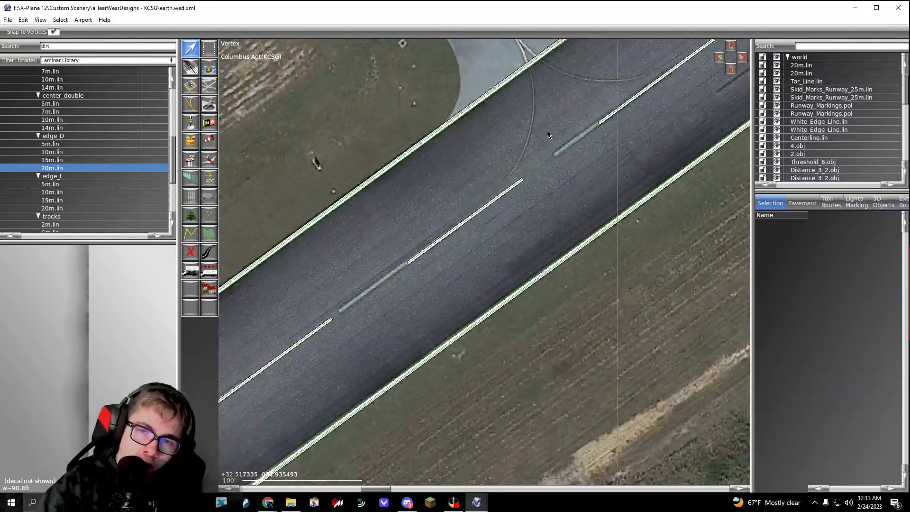
right_click_drag(547, 130, 324, 320)
scroll(467, 195, "up", 8)
scroll(467, 194, "down", 15)
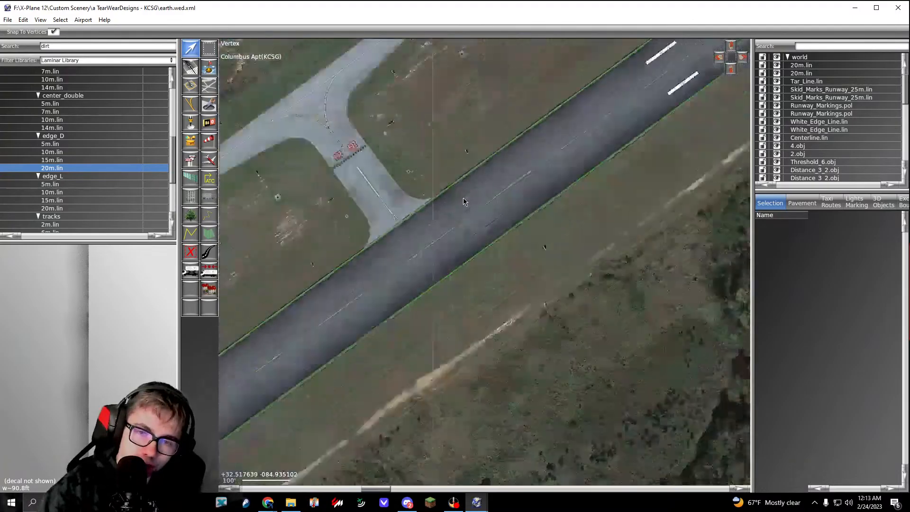
right_click_drag(466, 195, 613, 93)
right_click_drag(424, 285, 617, 152)
right_click_drag(384, 317, 575, 184)
scroll(454, 260, "up", 7)
right_click_drag(435, 278, 278, 349)
scroll(503, 260, "up", 4)
right_click_drag(552, 211, 439, 319)
scroll(439, 318, "down", 3)
right_click_drag(701, 94, 403, 285)
right_click_drag(606, 169, 348, 337)
right_click_drag(737, 63, 329, 362)
right_click_drag(634, 124, 377, 334)
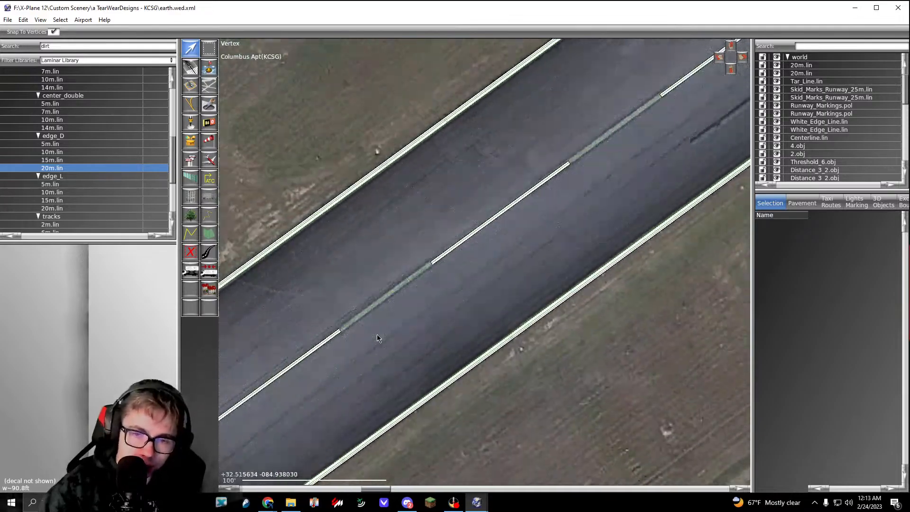
right_click_drag(632, 154, 421, 302)
scroll(420, 303, "down", 5)
right_click_drag(626, 114, 406, 295)
right_click_drag(633, 163, 403, 293)
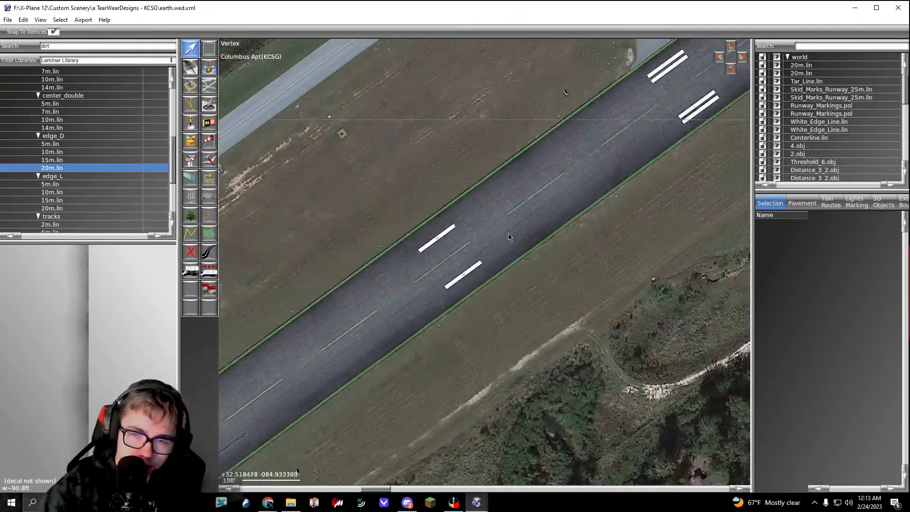
right_click_drag(681, 108, 313, 332)
right_click_drag(481, 195, 354, 294)
right_click_drag(703, 80, 516, 256)
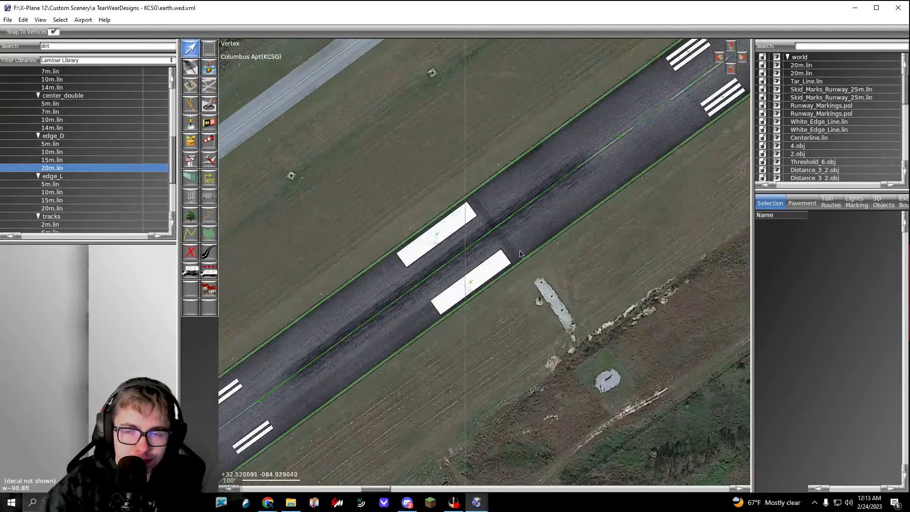
right_click_drag(652, 144, 492, 258)
right_click_drag(642, 129, 493, 240)
right_click_drag(601, 136, 459, 234)
scroll(459, 234, "up", 6)
right_click_drag(503, 282, 617, 246)
scroll(618, 246, "down", 5)
right_click_drag(466, 338, 586, 205)
scroll(587, 205, "down", 5)
scroll(437, 303, "down", 2)
right_click_drag(427, 311, 598, 187)
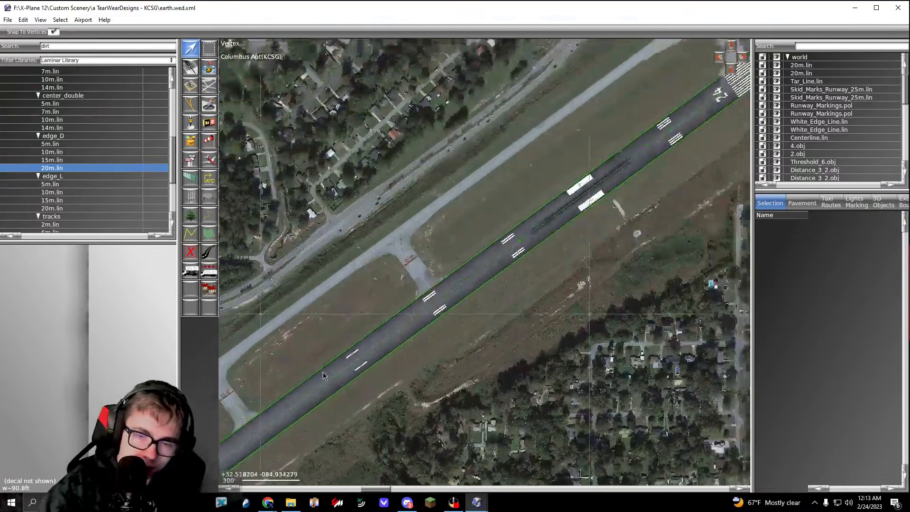
right_click_drag(323, 371, 592, 175)
right_click_drag(322, 364, 608, 153)
mouse_move(331, 353)
right_mouse_down()
mouse_move(561, 176)
mouse_move(534, 188)
right_mouse_up()
scroll(561, 176, "up", 7)
scroll(387, 300, "up", 7)
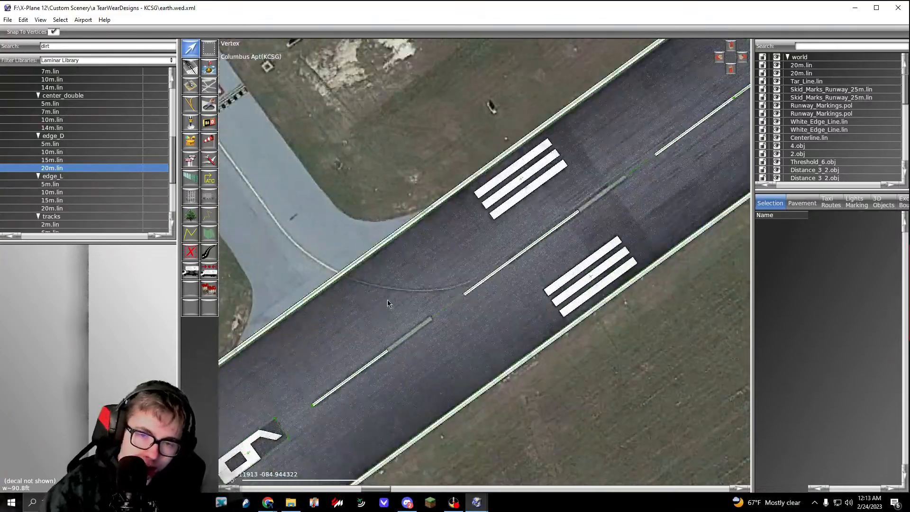
right_click_drag(363, 359, 576, 120)
right_click_drag(416, 266, 530, 179)
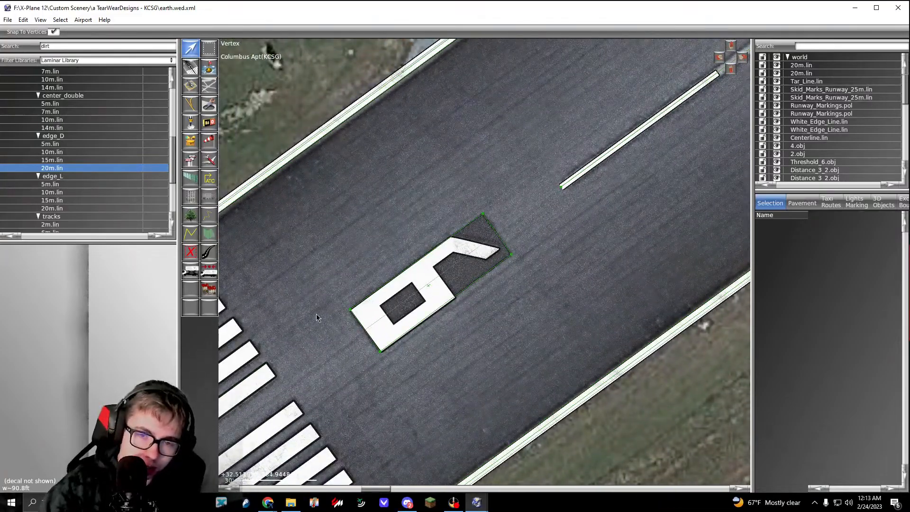
scroll(317, 317, "down", 10)
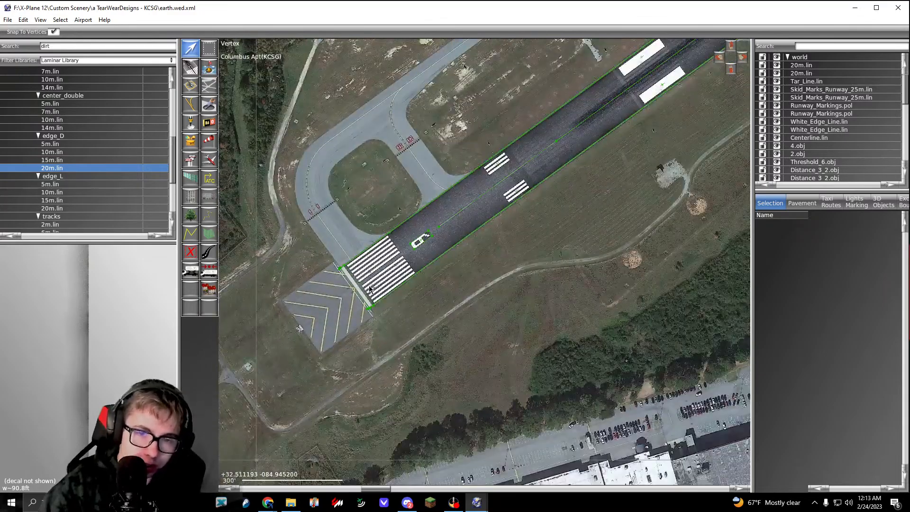
scroll(369, 298, "up", 4)
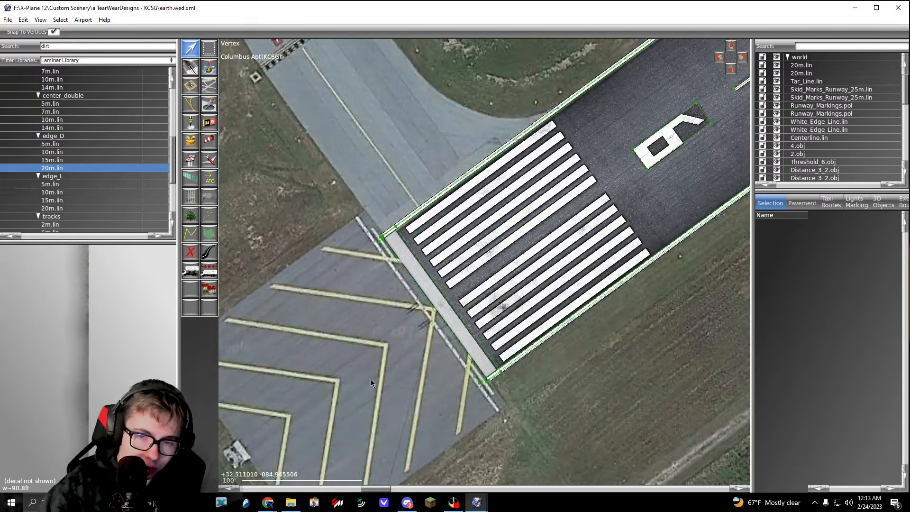
scroll(381, 382, "down", 4)
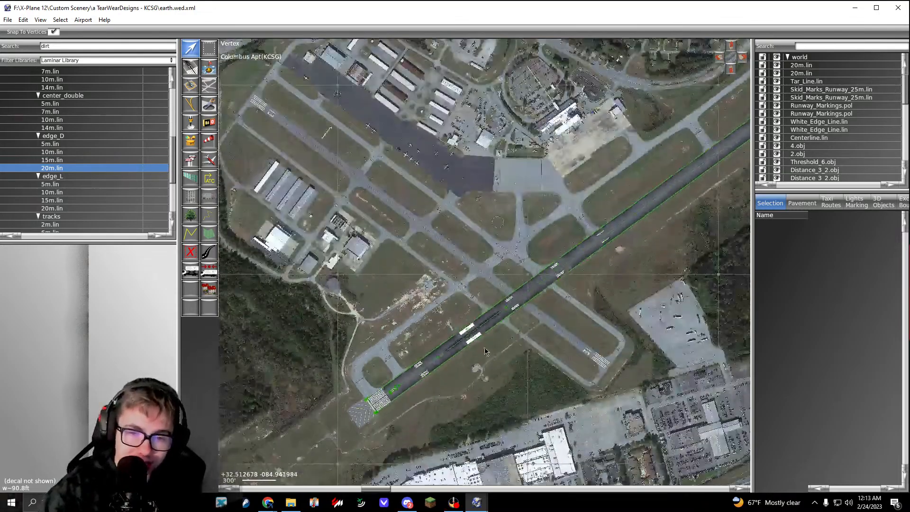
right_click_drag(584, 275, 449, 356)
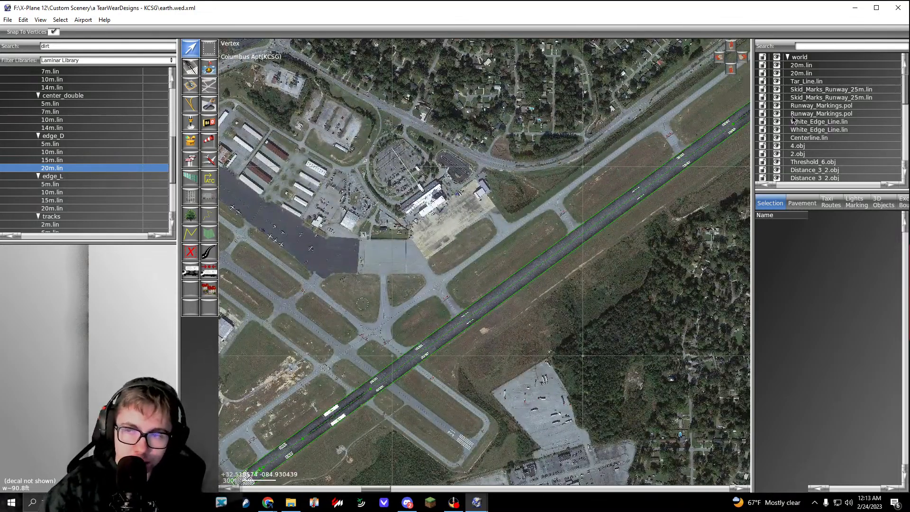
Step: Move Tar_Line.lin above the two 20m.lin lines in the hierarchy and check the runway's middle section
left_click_drag(808, 84, 808, 68)
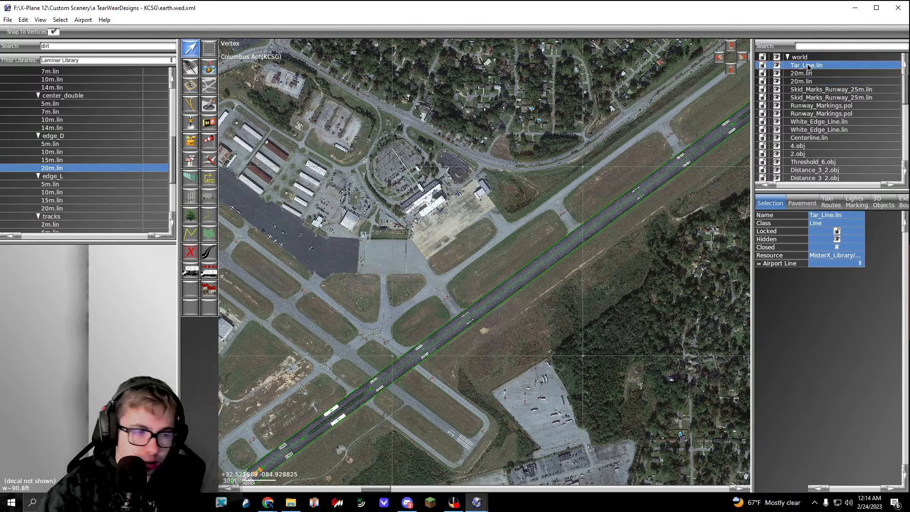
left_click(521, 284)
scroll(460, 338, "up", 2)
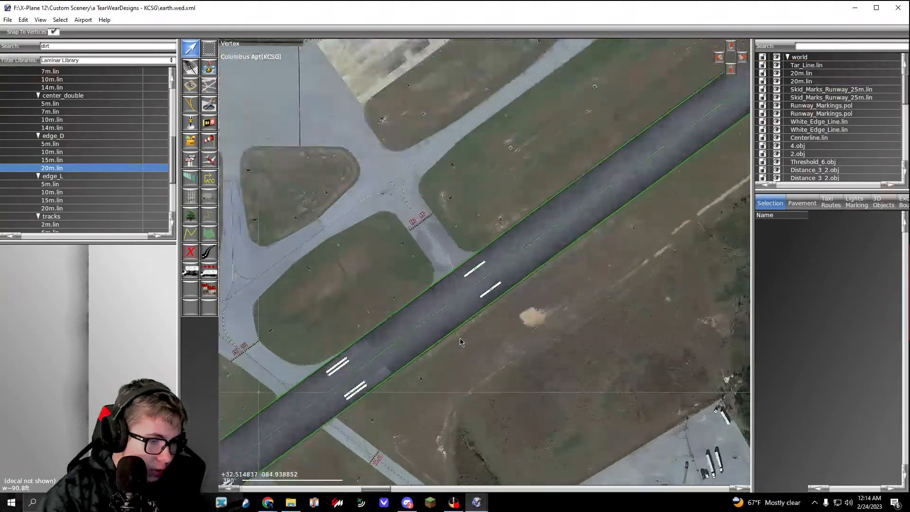
scroll(459, 337, "up", 1)
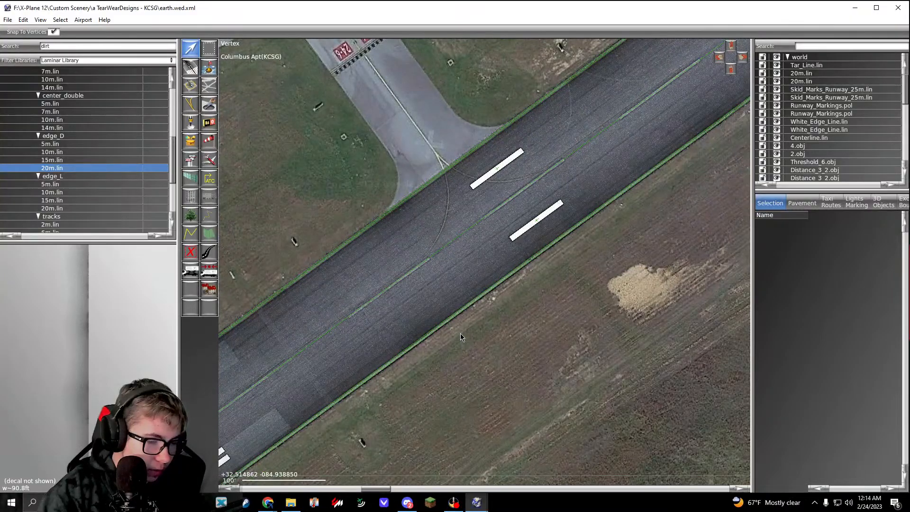
right_click_drag(391, 270, 395, 202)
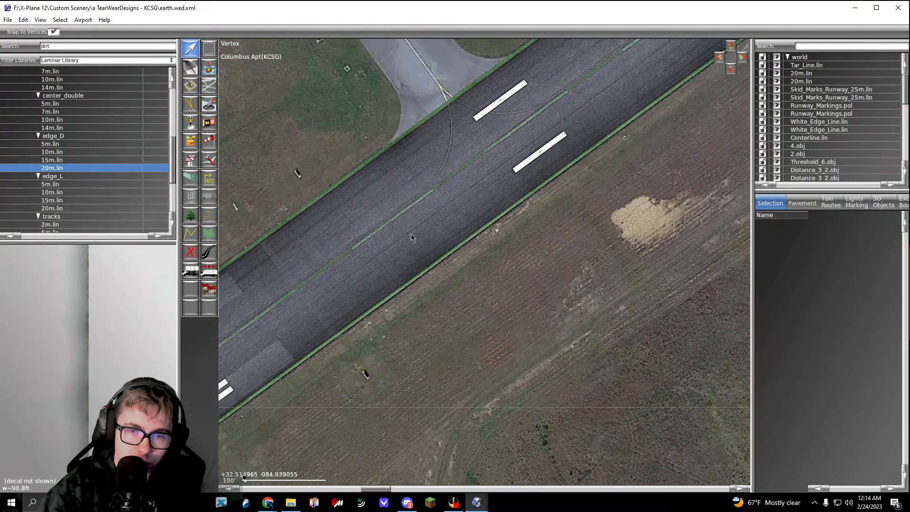
left_click_drag(333, 159, 413, 252)
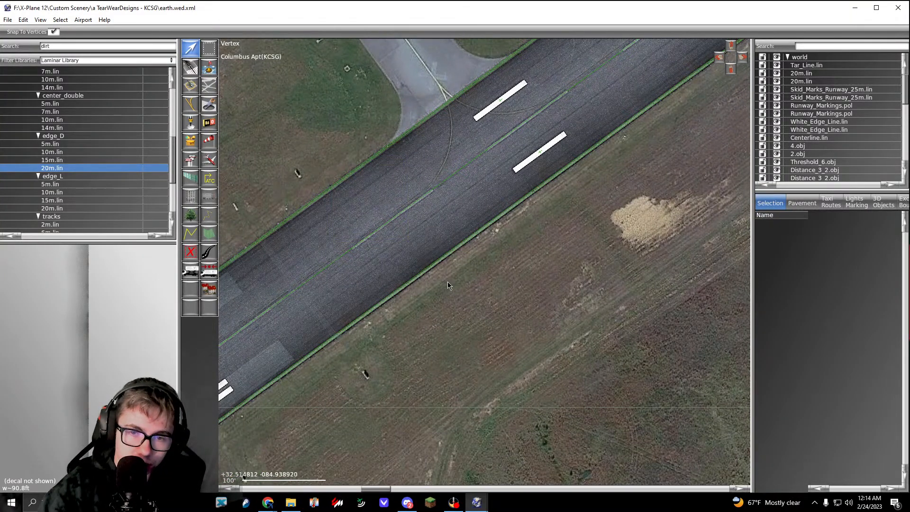
Step: Group Tar_Line.lin and the two 20m.lin lines, name the group Dirt/Tar/Grunge and collapse it
left_click(809, 82)
left_click(809, 89)
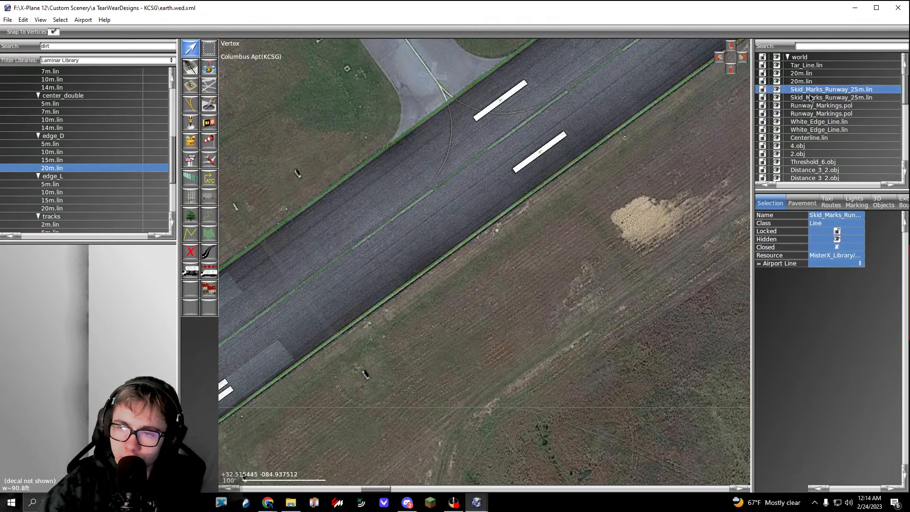
left_click(811, 82)
left_click(813, 66)
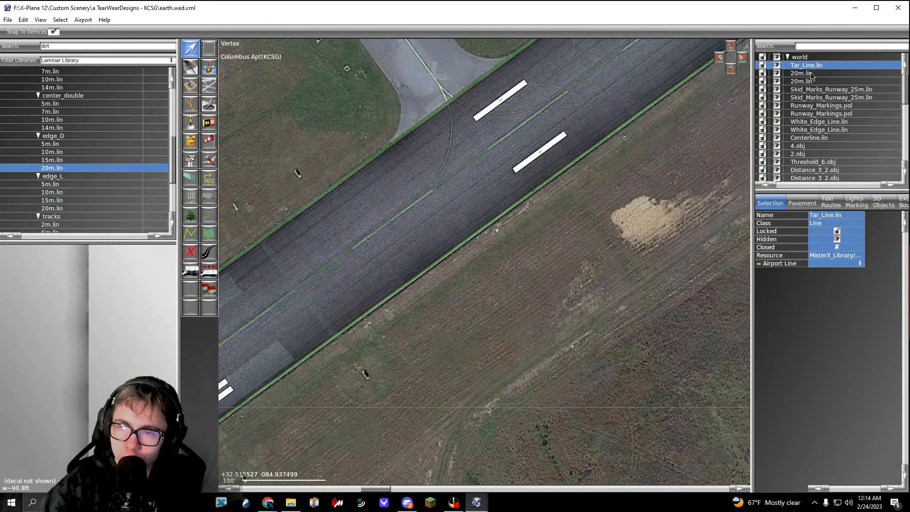
left_click(809, 81, "shift")
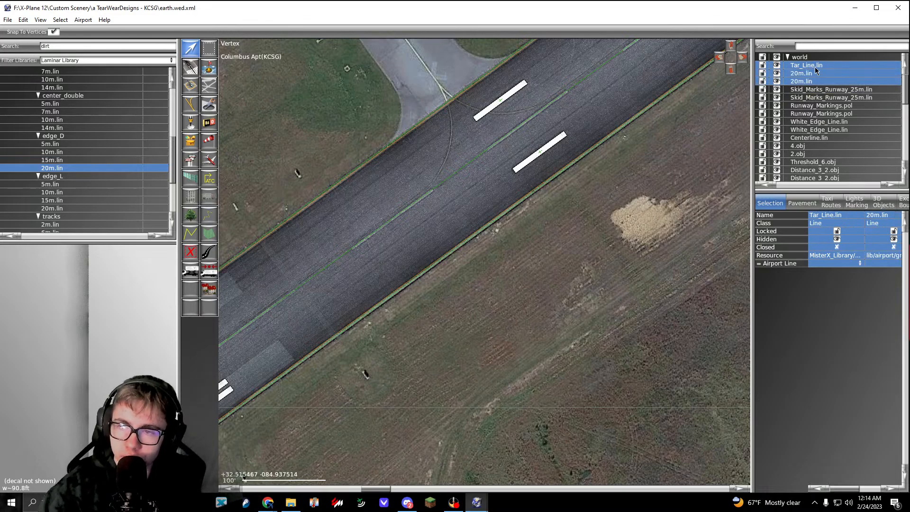
key("ctrl+g")
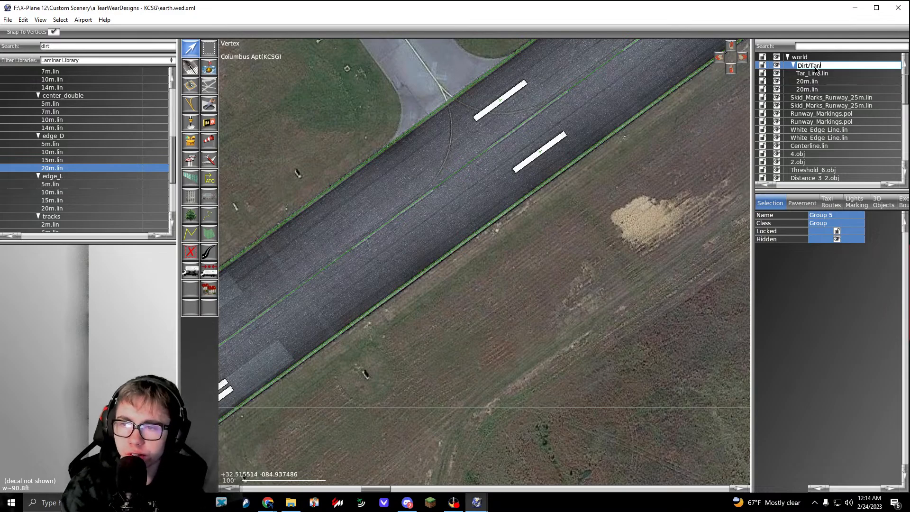
type("Dirt/Tar/Grunge")
key("Return")
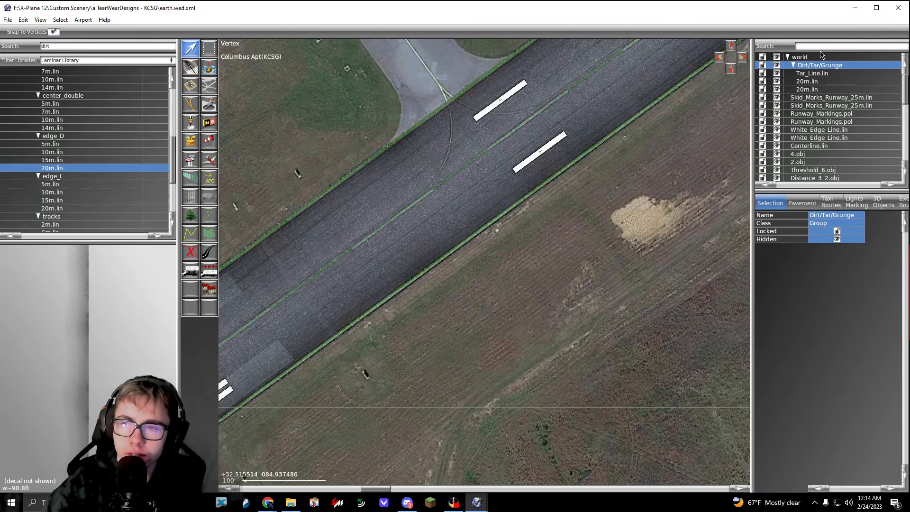
left_click(792, 65)
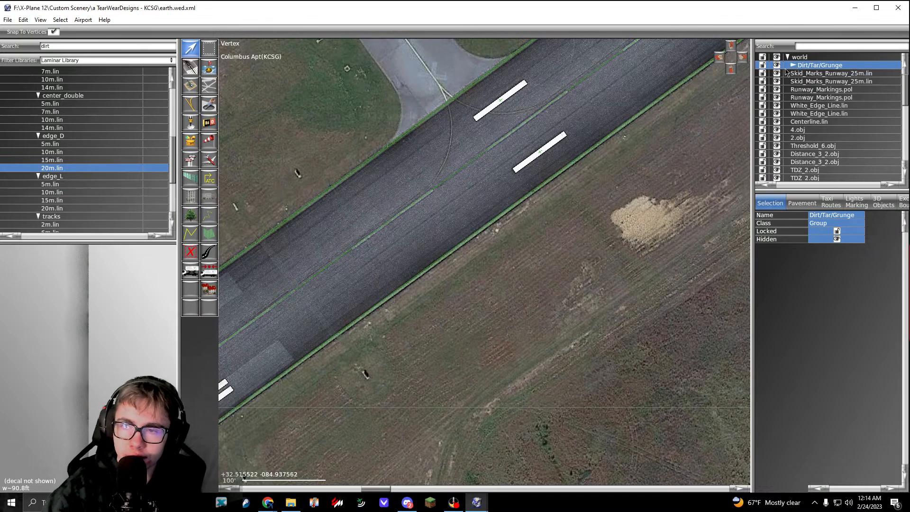
Step: Review the ungrouped marking items in the hierarchy and inspect the runway's full length between the runway 6 and runway 24 ends
left_click(824, 77)
scroll(826, 83, "down", 5)
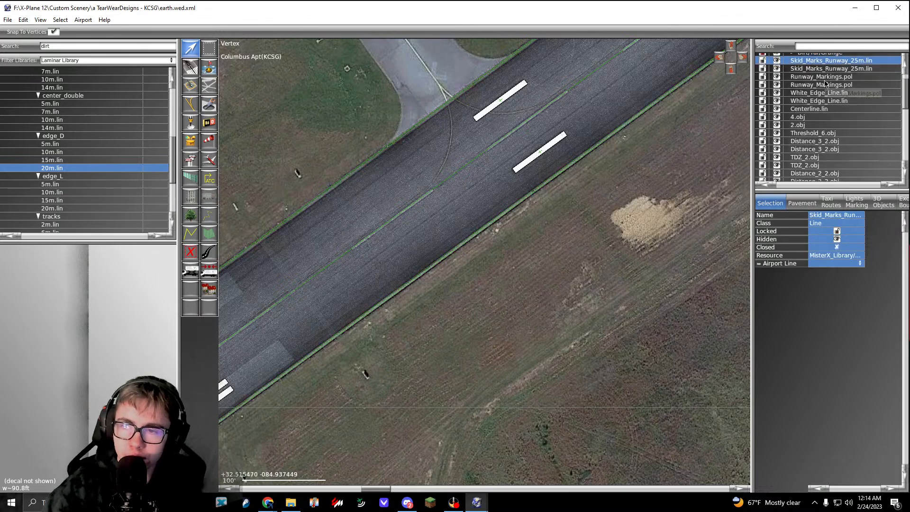
scroll(834, 119, "down", 2)
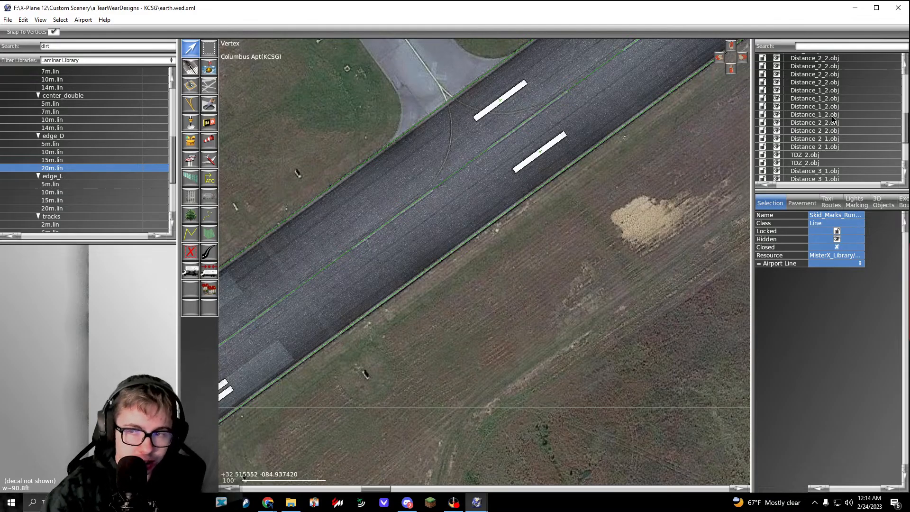
scroll(833, 120, "down", 3)
scroll(524, 253, "down", 3)
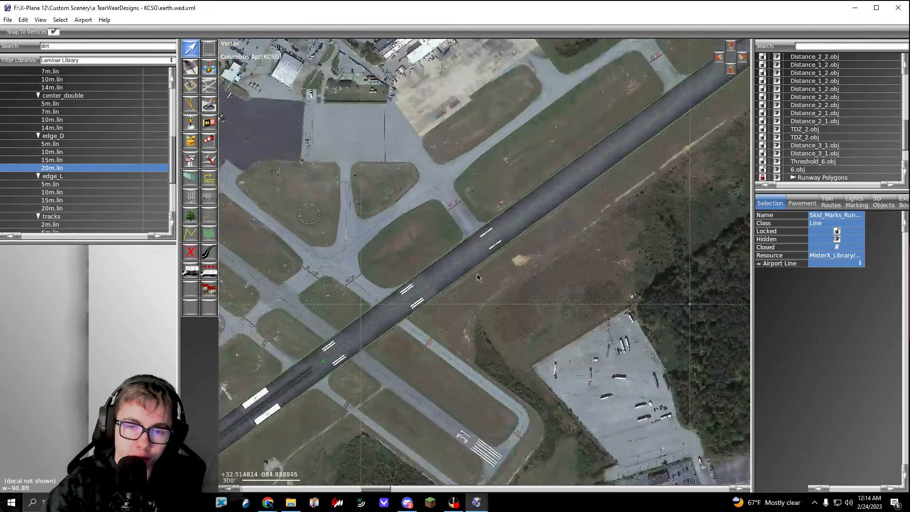
right_click_drag(432, 299, 523, 244)
left_click(466, 223)
right_click_drag(420, 268, 547, 205)
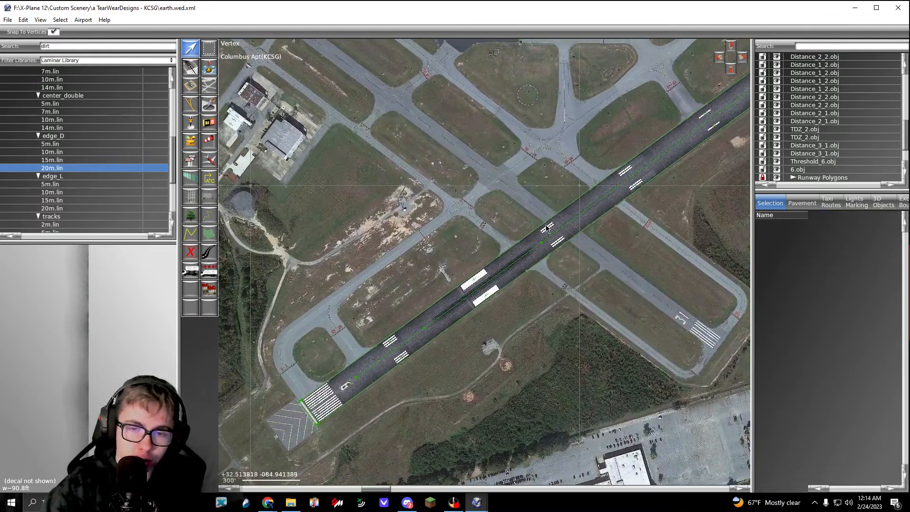
scroll(495, 256, "down", 3)
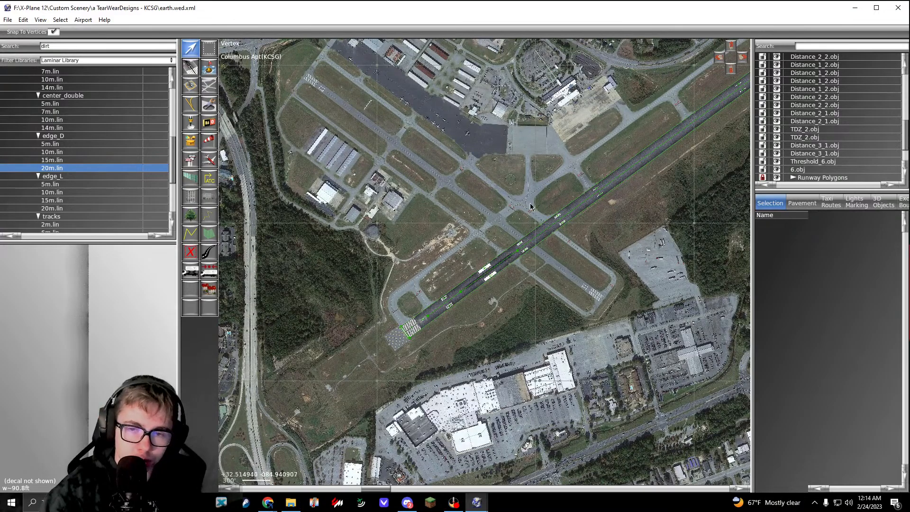
scroll(511, 218, "up", 2)
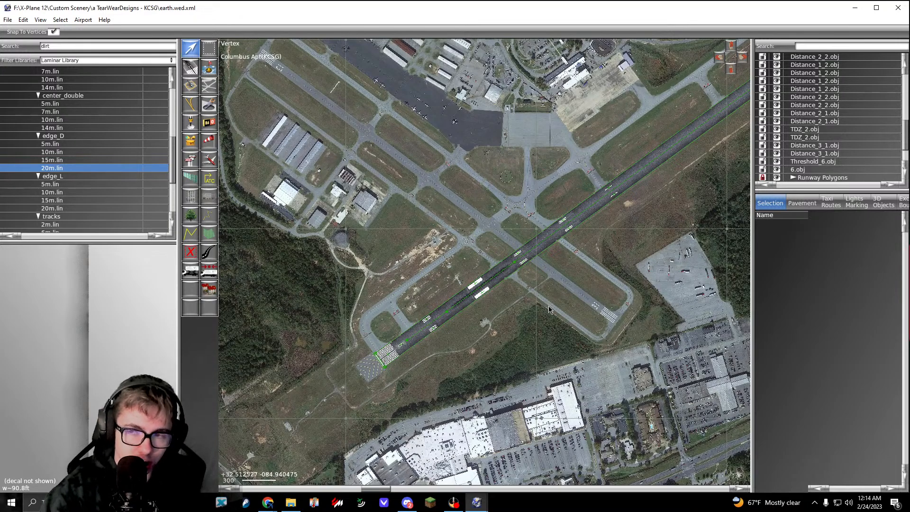
scroll(551, 310, "up", 10)
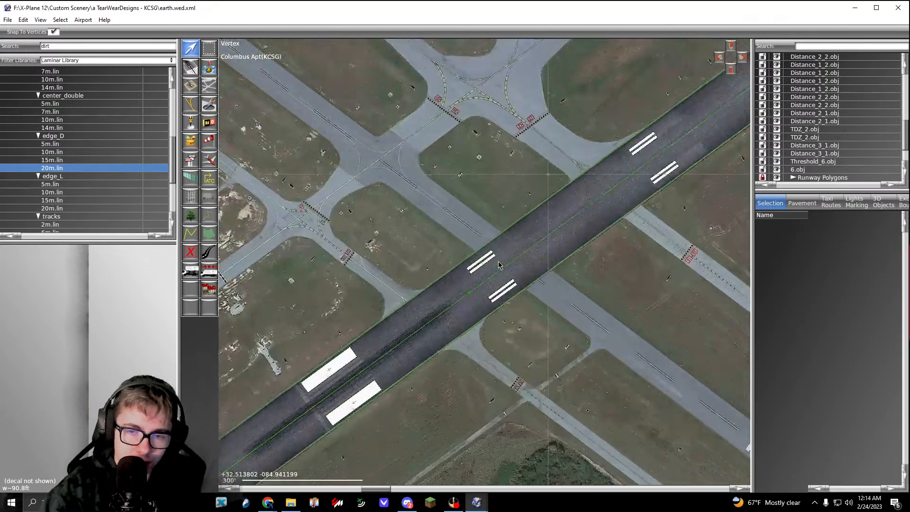
scroll(495, 292, "up", 4)
scroll(496, 293, "down", 14)
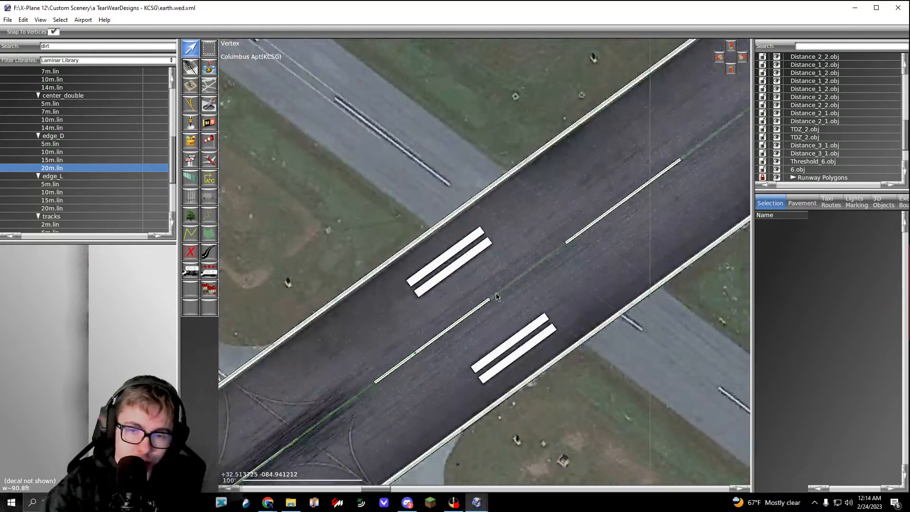
scroll(453, 319, "up", 8)
scroll(452, 316, "down", 13)
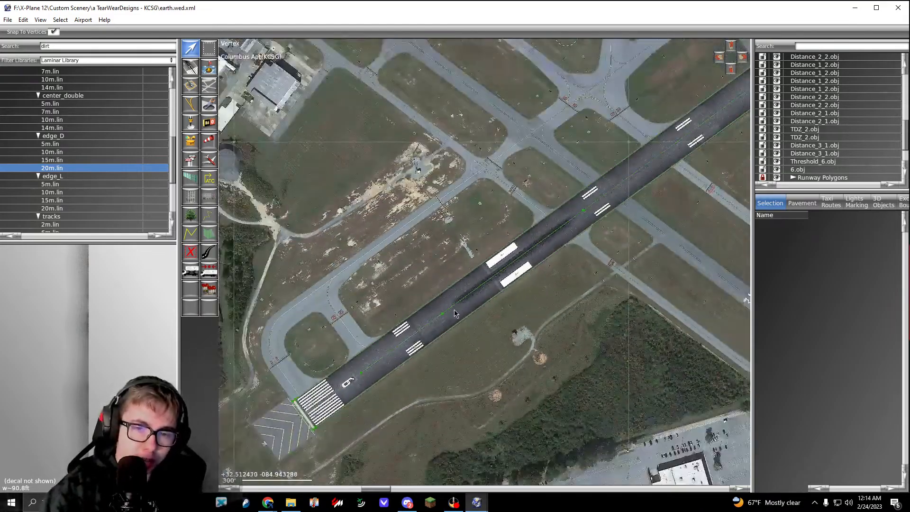
scroll(529, 232, "up", 1)
middle_click_drag(687, 129, 393, 272)
middle_click_drag(561, 176, 412, 255)
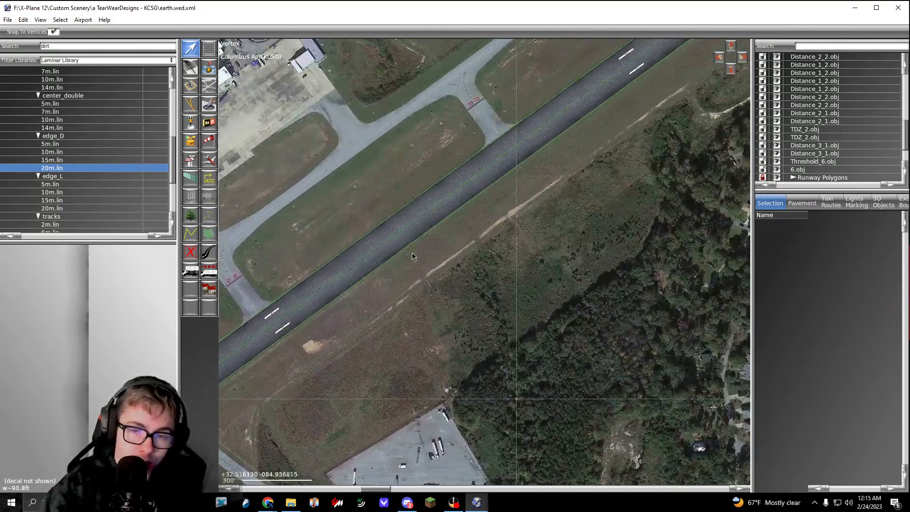
middle_click_drag(540, 164, 349, 284)
middle_click_drag(547, 92, 447, 207)
middle_click_drag(521, 150, 430, 255)
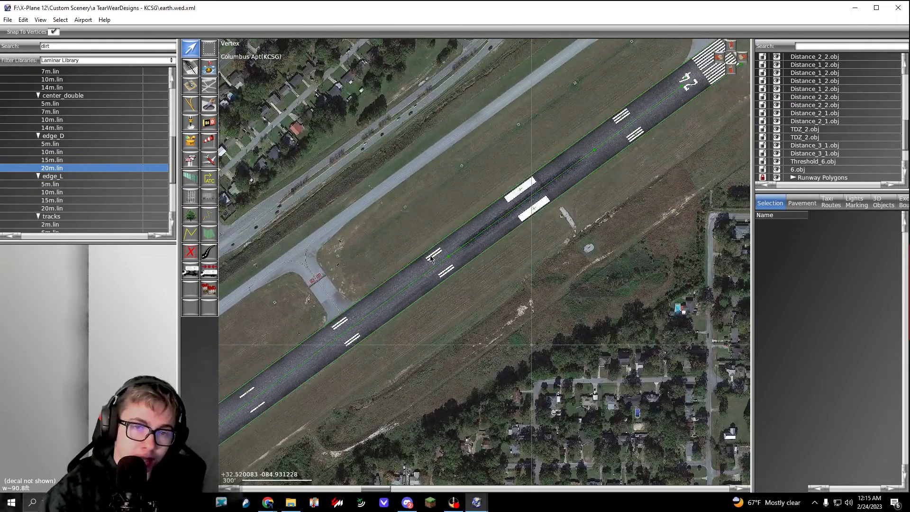
middle_click_drag(536, 217, 433, 296)
scroll(445, 258, "down", 8)
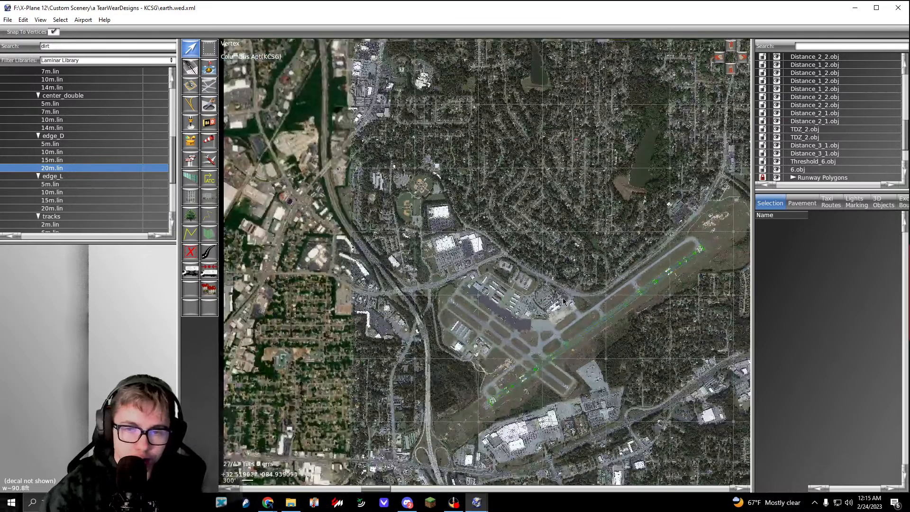
middle_click_drag(548, 352, 374, 261)
scroll(373, 261, "up", 5)
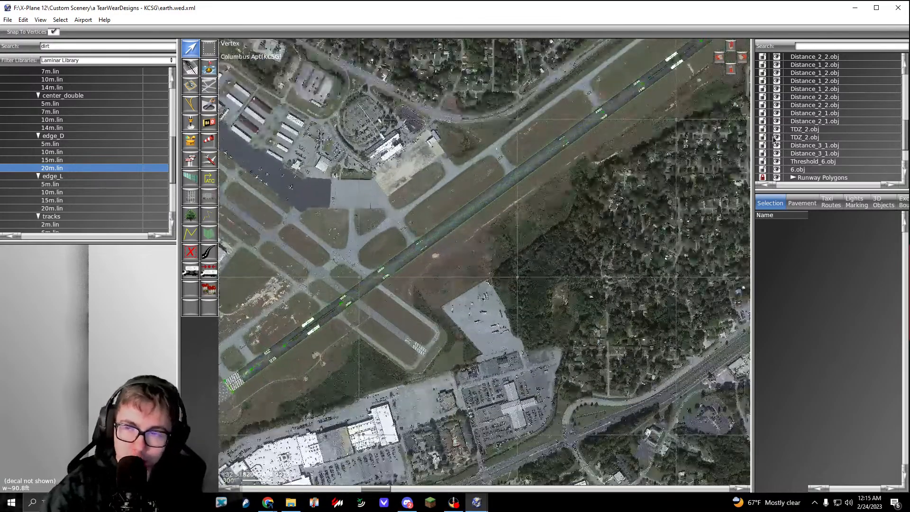
Step: Group all items from the first Skid_Marks_Runway_25m.lin down to 6.obj as Runway Markings, then collapse and lock the group
left_click(827, 169)
scroll(824, 171, "up", 5)
scroll(824, 174, "up", 2)
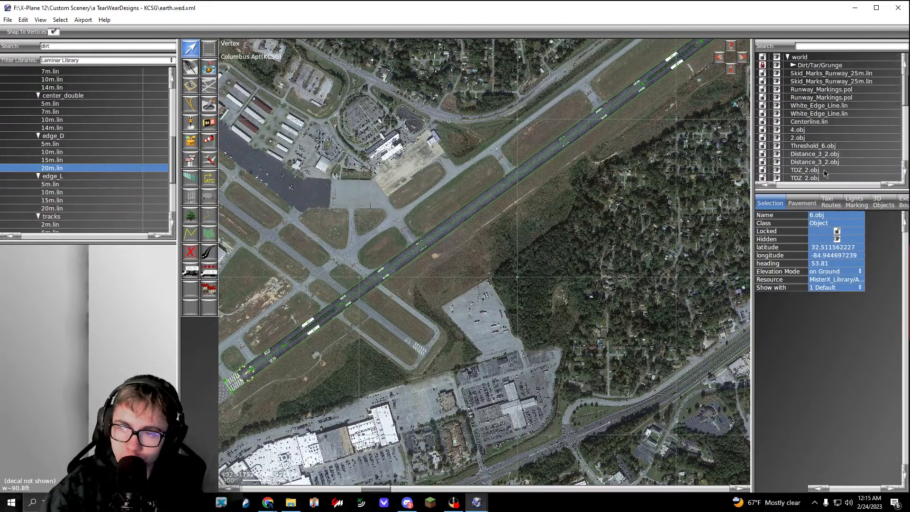
left_click(825, 75, "shift")
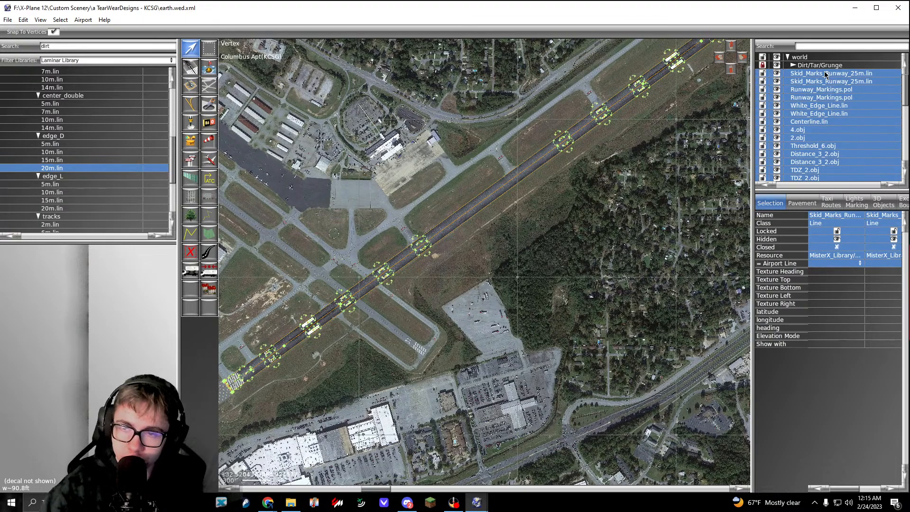
key("ctrl+g")
left_click(825, 74)
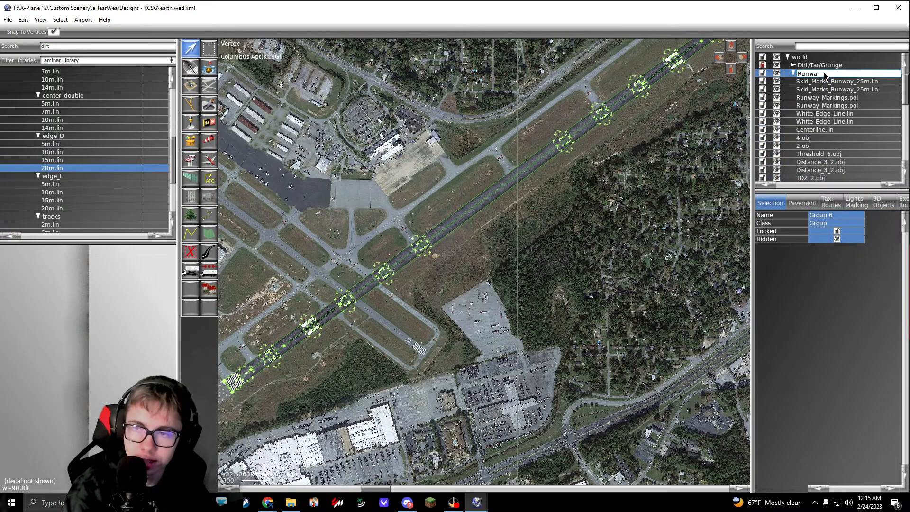
type("Runway Markings")
key("Return")
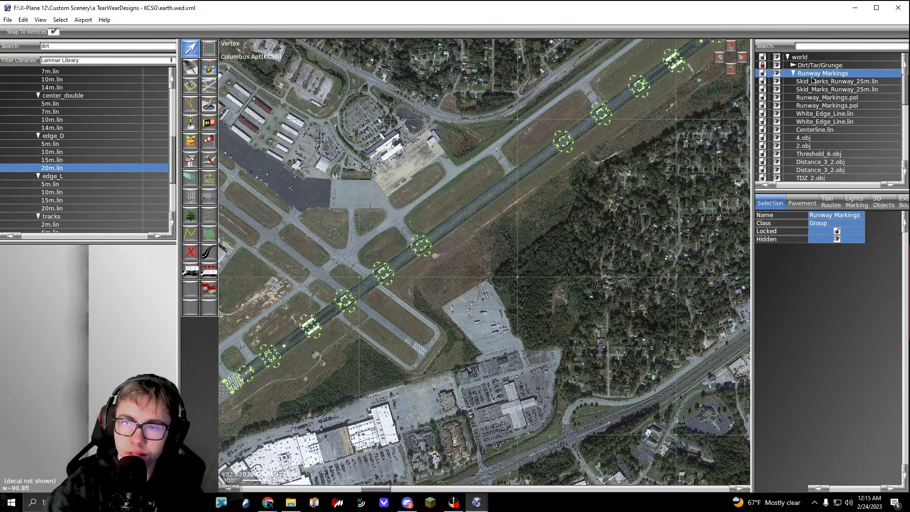
left_click(792, 74)
left_click(762, 73)
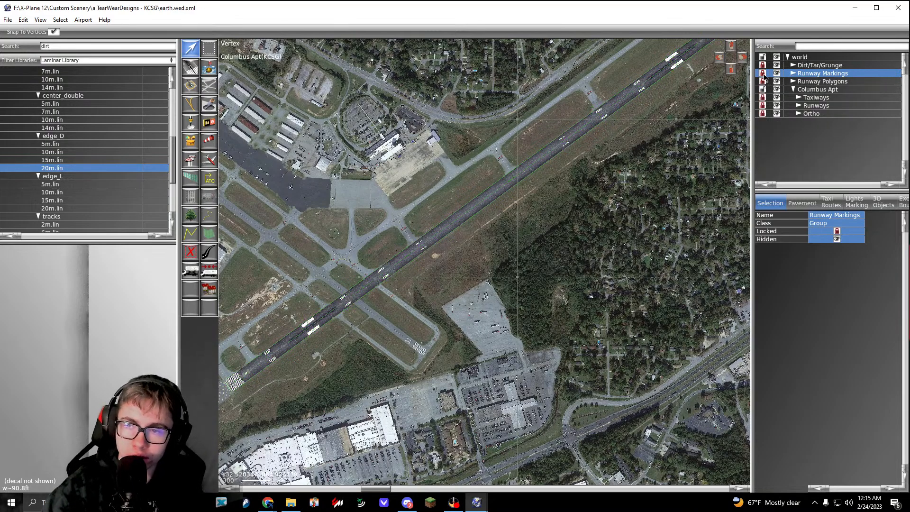
Step: Run the scenery pack export, select the KCSG metadata entry in the validation results and close the list
left_click(608, 184)
right_click_drag(473, 284, 617, 216)
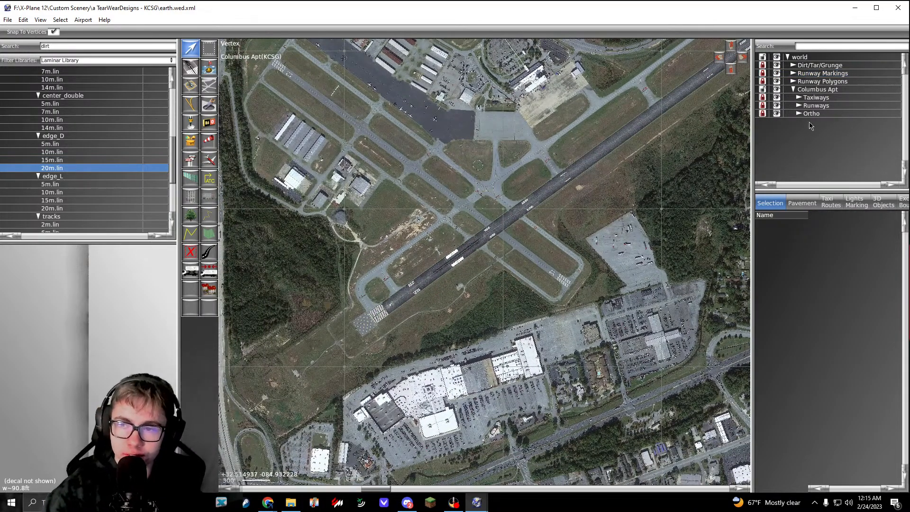
scroll(463, 248, "up", 3)
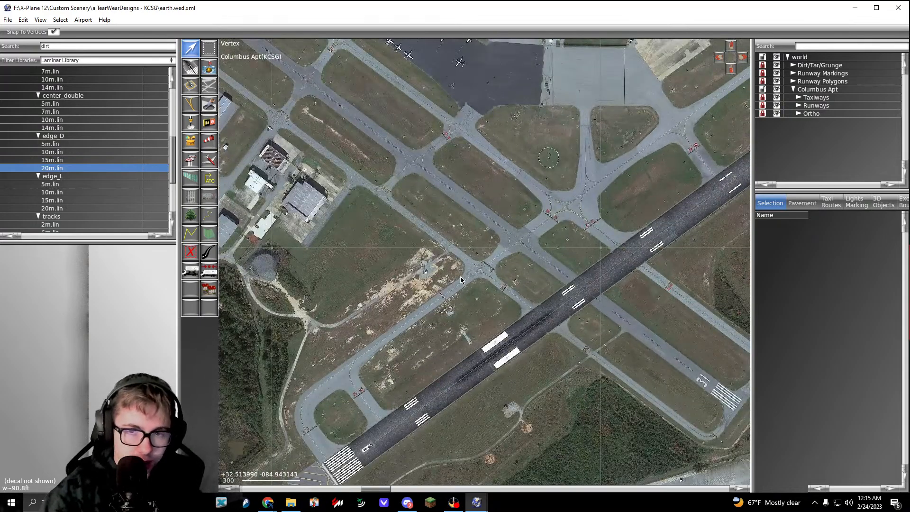
key("ctrl+b")
left_click(253, 84)
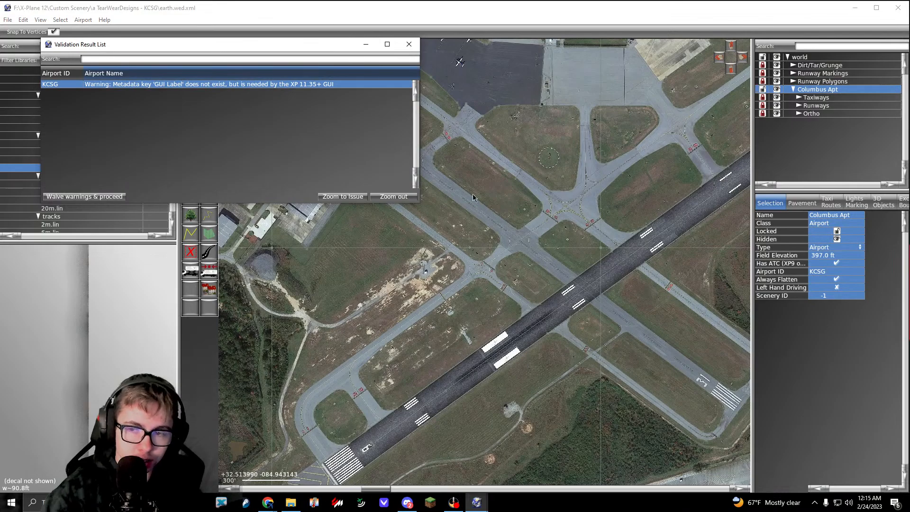
left_click(408, 44)
Step: Set the Columbus Apt airport's Scenery ID to 3, then replace it with 2
left_click(847, 296)
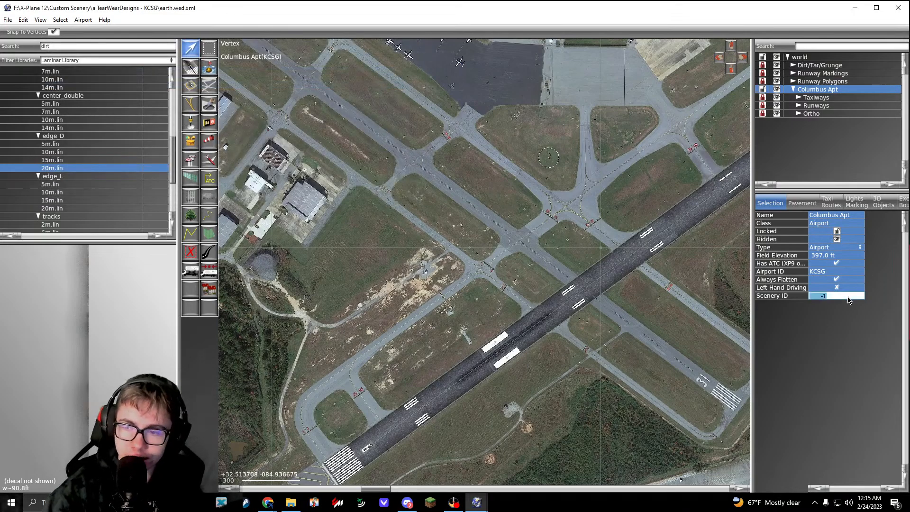
type("3")
key("Return")
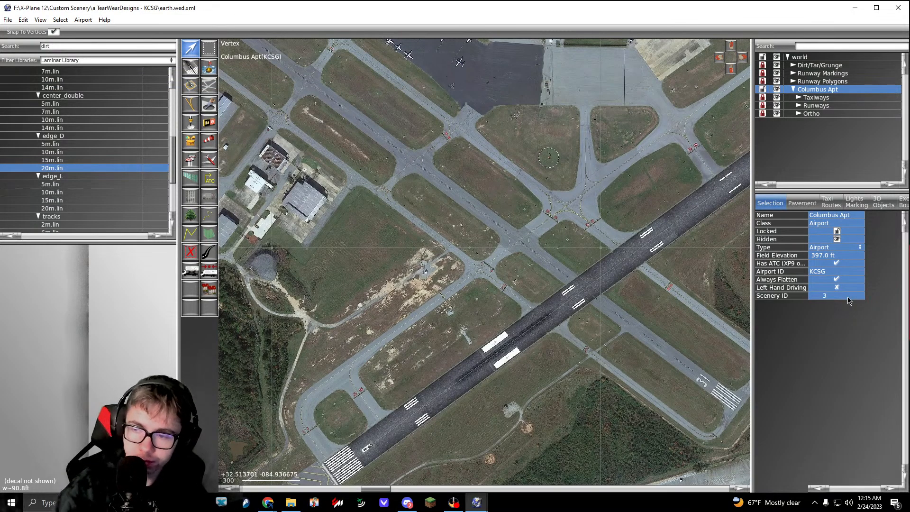
left_click(835, 297)
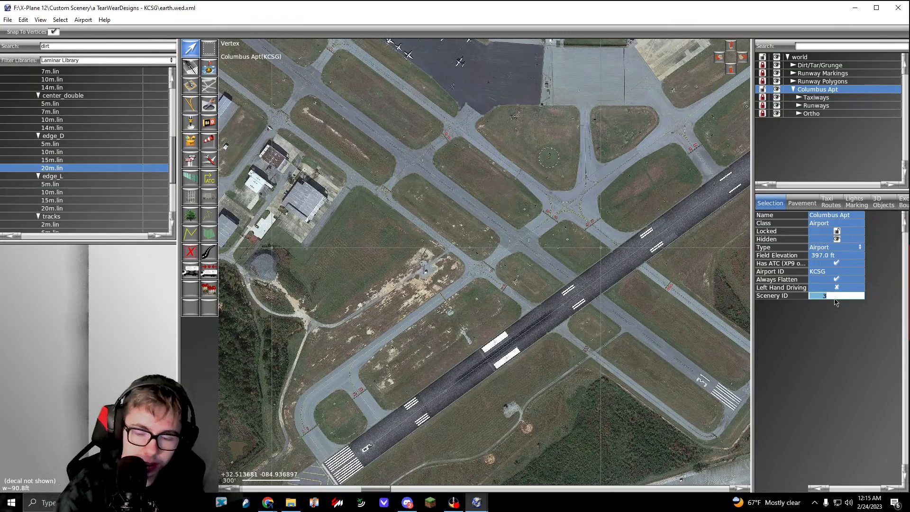
type("2")
key("Return")
Step: Rerun the scenery pack export twice with nothing selected, checking the KCSG validation entry and closing the results each time
left_click(617, 224)
key("ctrl+b")
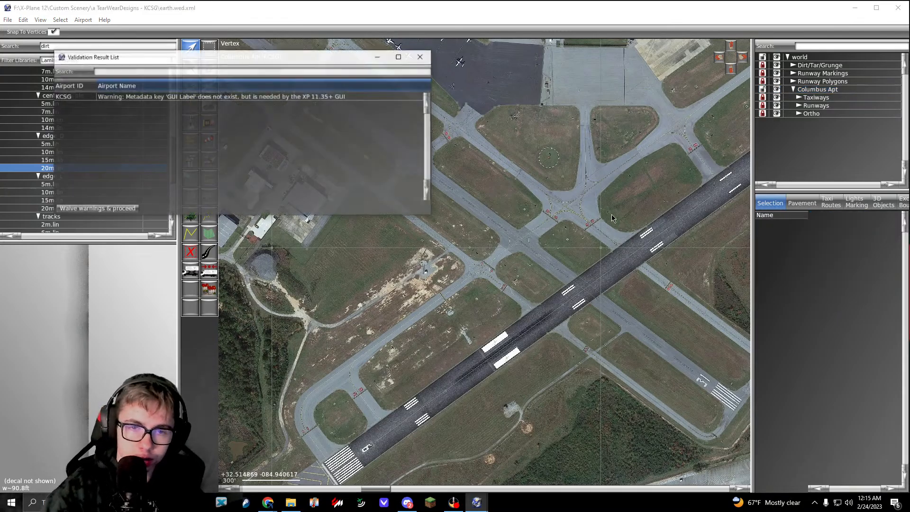
left_click(372, 98)
left_click(421, 58)
left_click(498, 185)
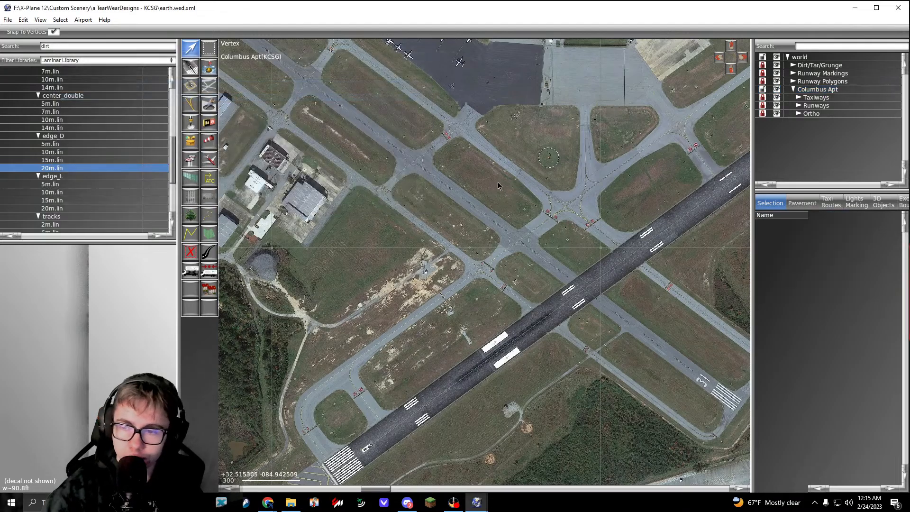
key("ctrl+b")
left_click(433, 69)
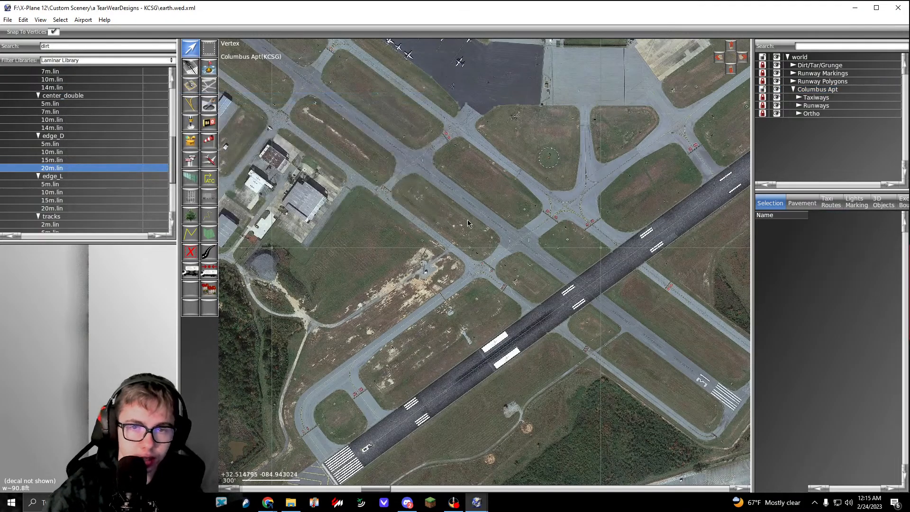
Step: Inspect the runway skid marks around the aiming point markings, rerun the scenery pack export and close the validation results
middle_click_drag(510, 301, 429, 267)
scroll(430, 269, "up", 8)
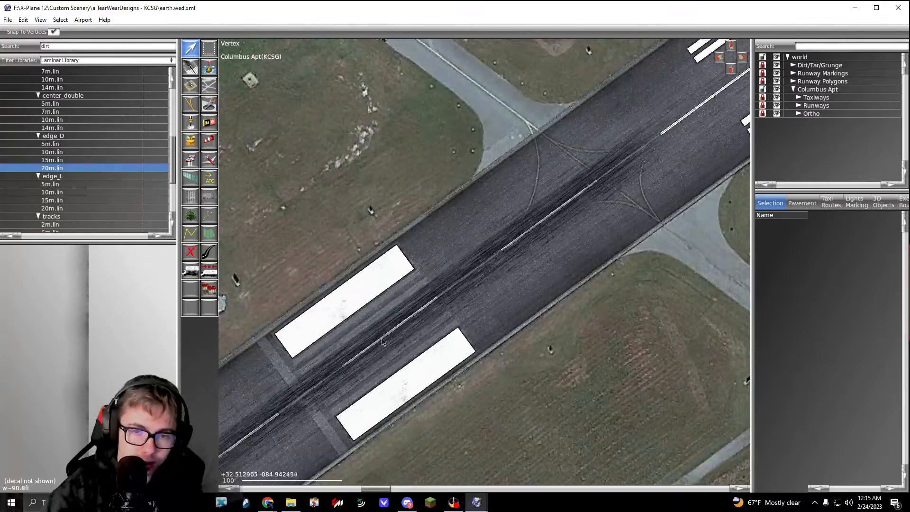
middle_click_drag(382, 341, 552, 218)
key("ctrl+b")
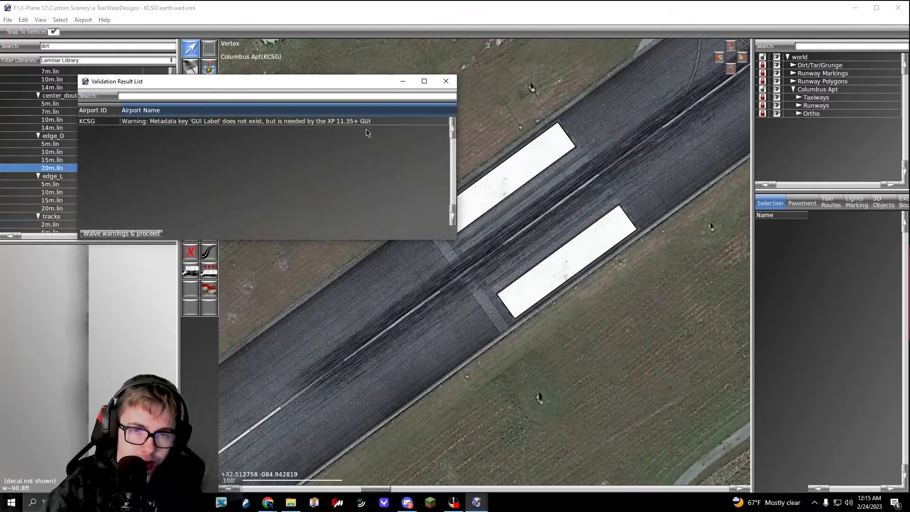
left_click(452, 88)
Step: Set the Columbus Apt airport's Scenery ID to 3, rerun the scenery pack export and close the validation results
left_click(833, 298)
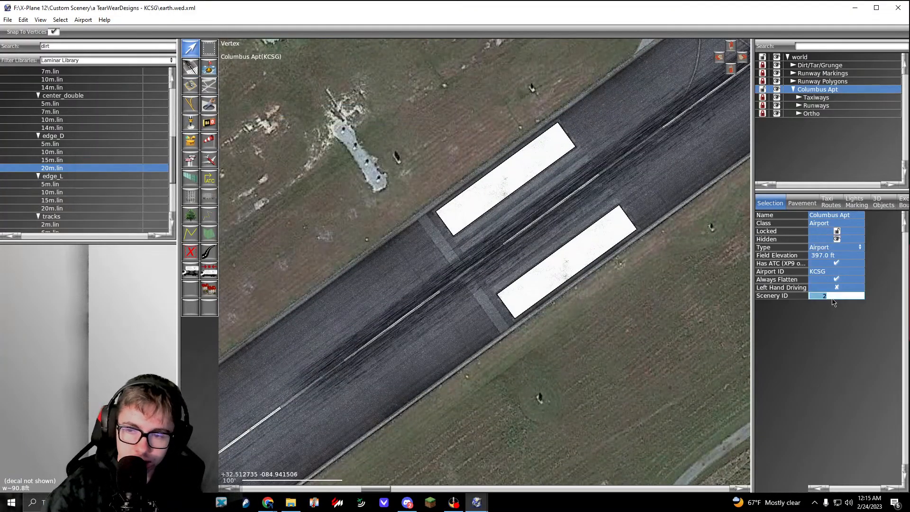
type("3")
key("Return")
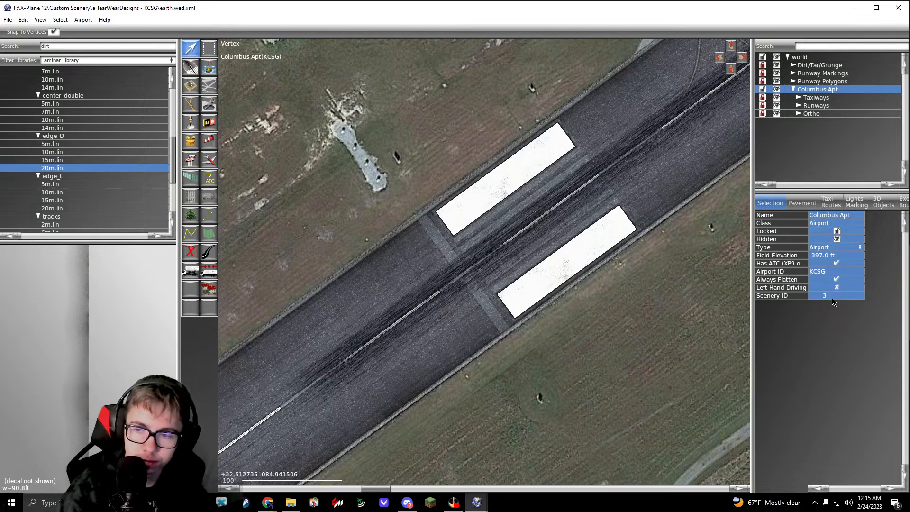
key("ctrl+b")
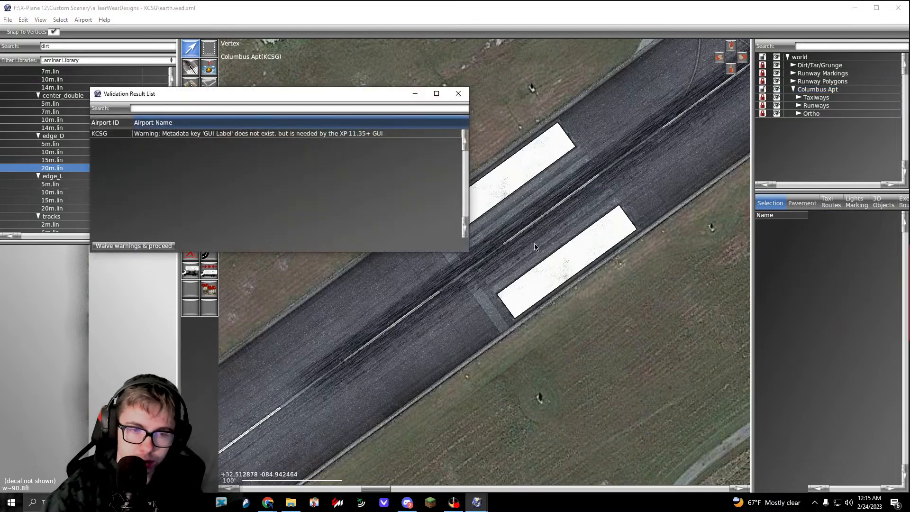
left_click(458, 92)
Step: Look over the whole airport, examining the runways, the hangar rows, the taxiway intersections and the apron
scroll(453, 169, "down", 5)
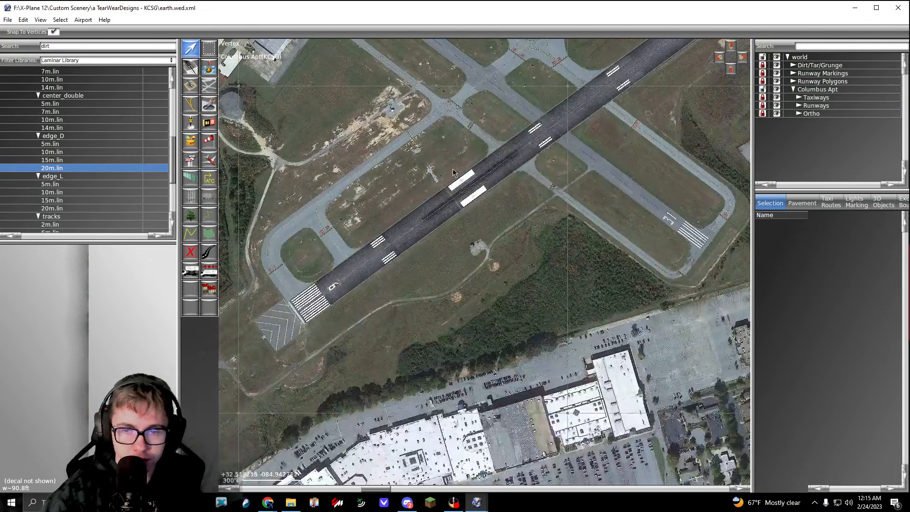
middle_click_drag(494, 212, 528, 274)
middle_click_drag(418, 175, 535, 315)
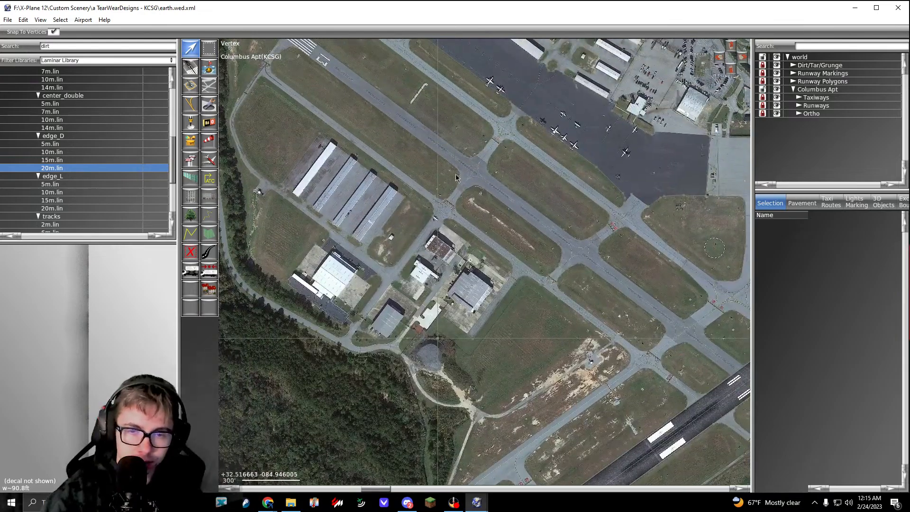
scroll(373, 182, "up", 5)
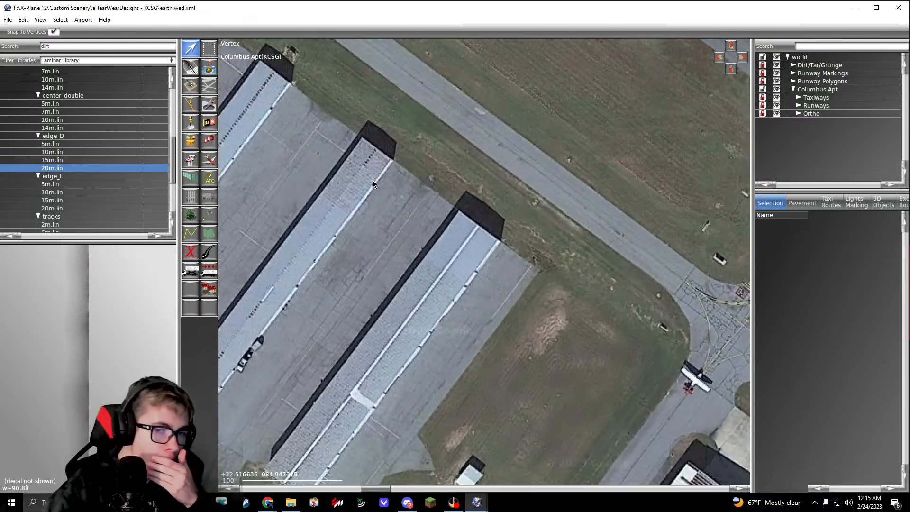
scroll(372, 184, "down", 5)
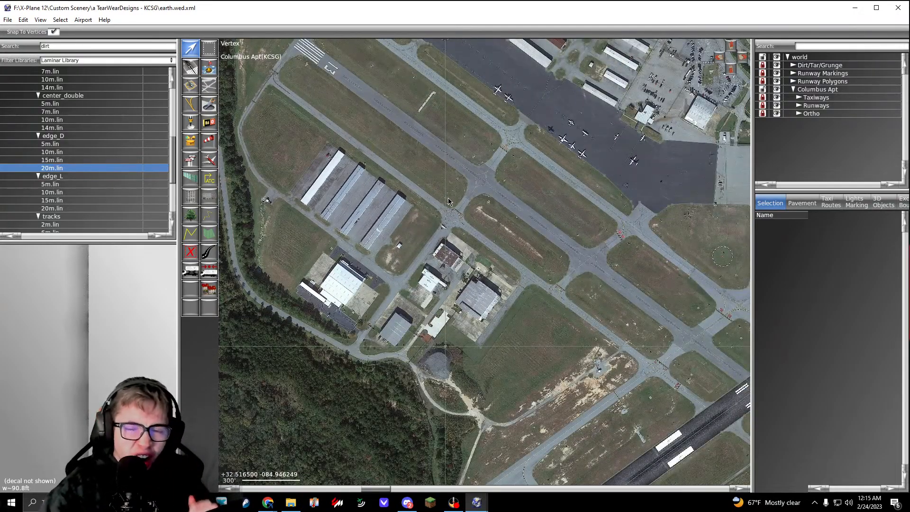
middle_click_drag(519, 175, 355, 192)
middle_click_drag(552, 232, 379, 211)
middle_click_drag(492, 370, 496, 283)
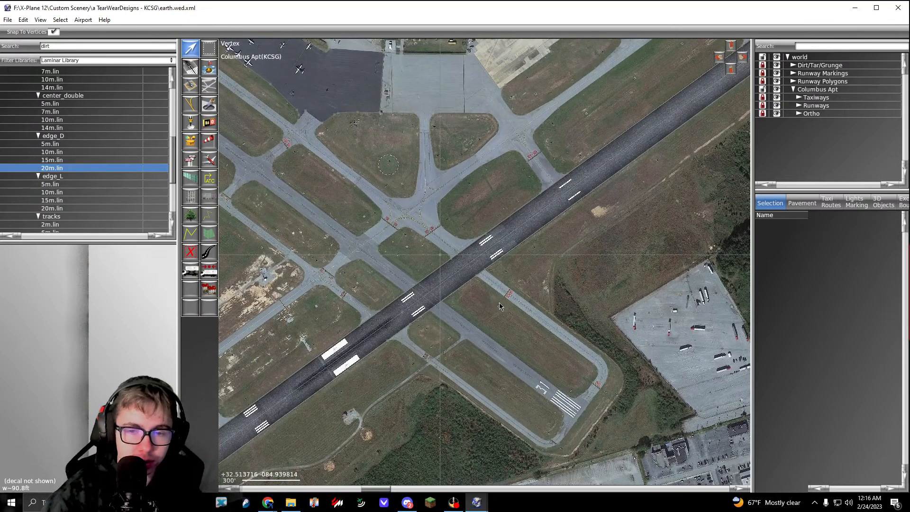
middle_click_drag(420, 273, 573, 324)
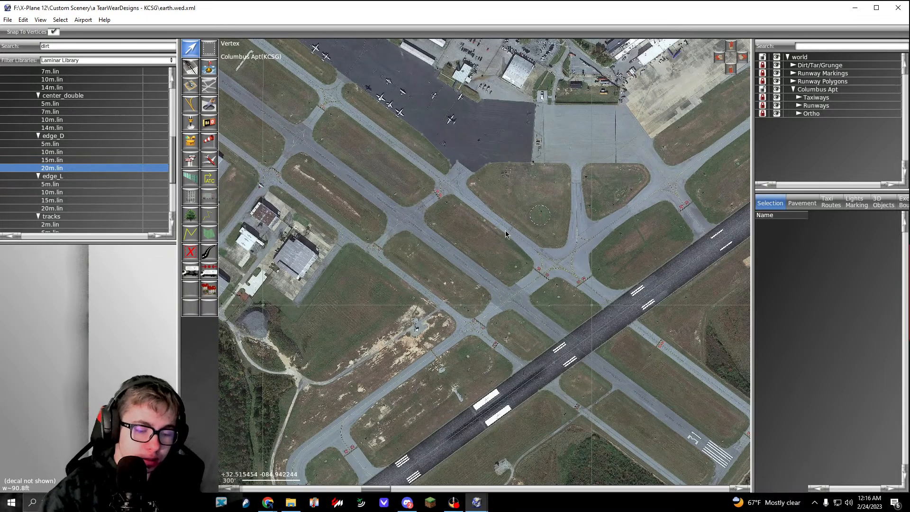
Step: Close the scenery editor, saving the changes to the KCSG scenery package, and close the WED2.5 folder window
left_click(898, 8)
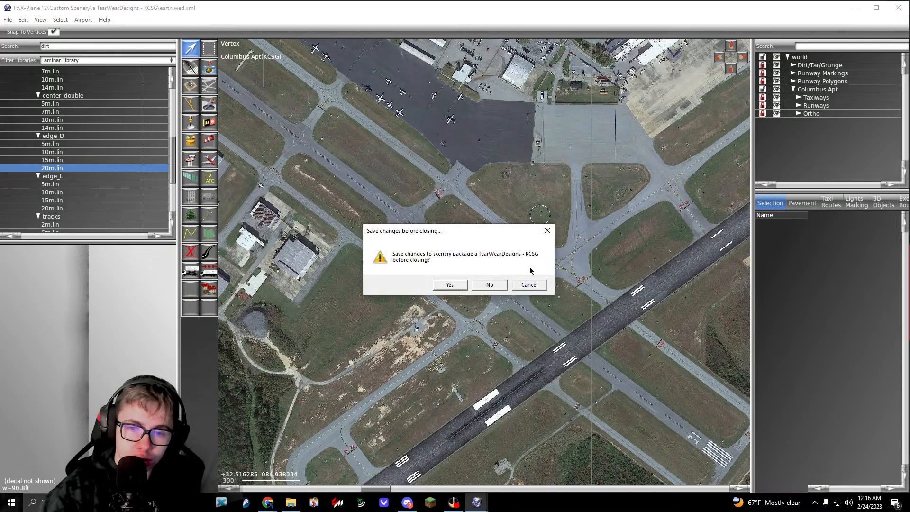
left_click(449, 285)
left_click(398, 81)
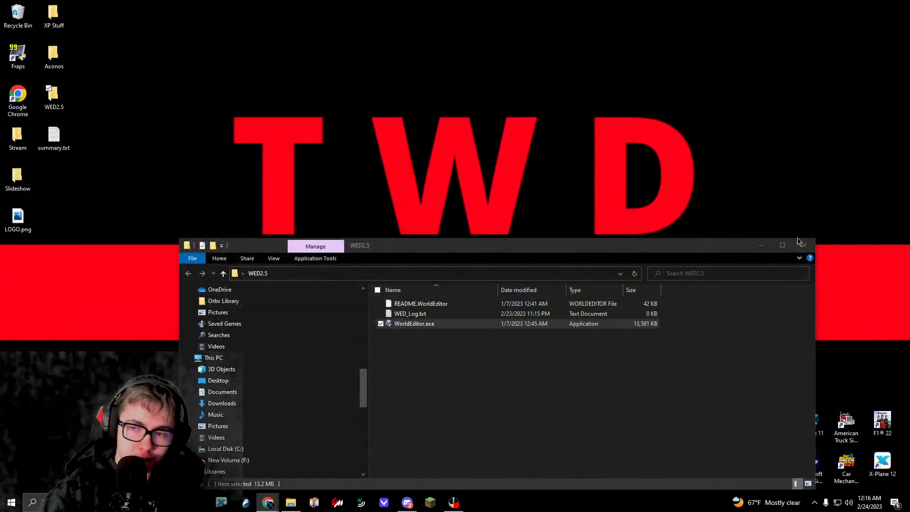
left_click(803, 245)
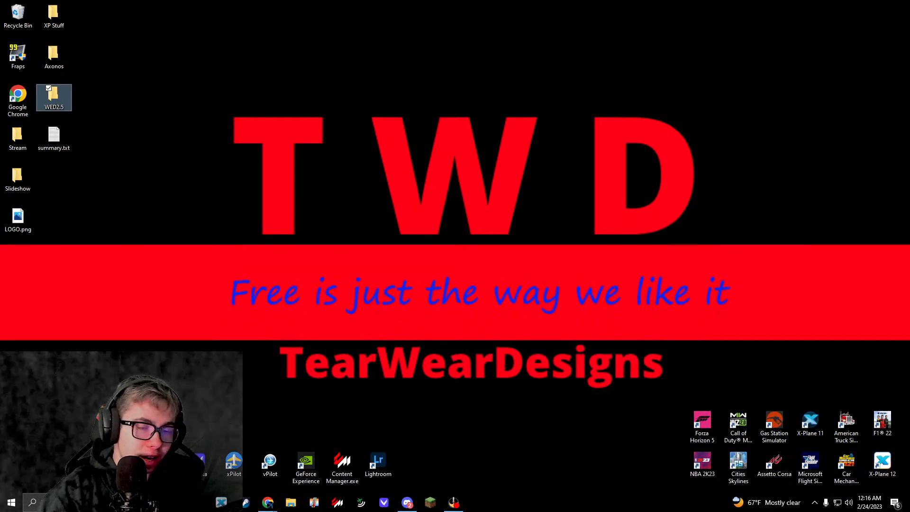
left_click(453, 502)
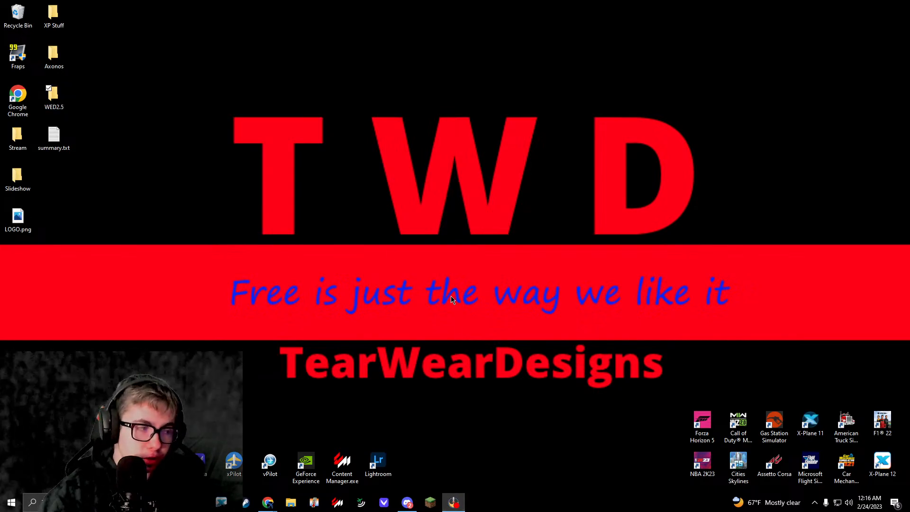